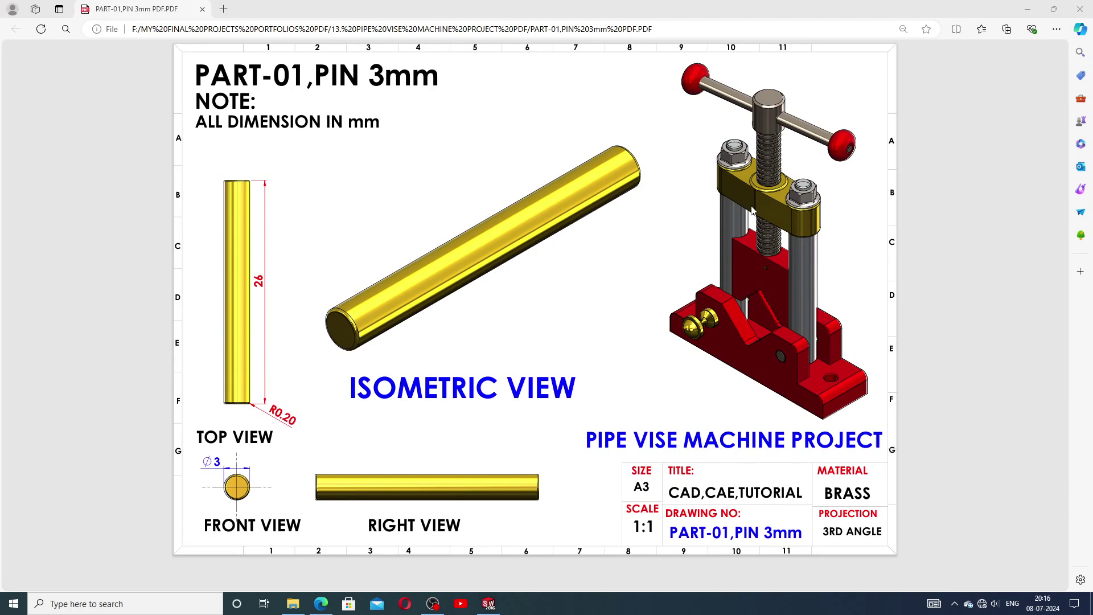
Switch from the PIN 3mm drawing in Edge back to SOLIDWORKS
{"action": "left_click", "coordinate": [489, 605]}
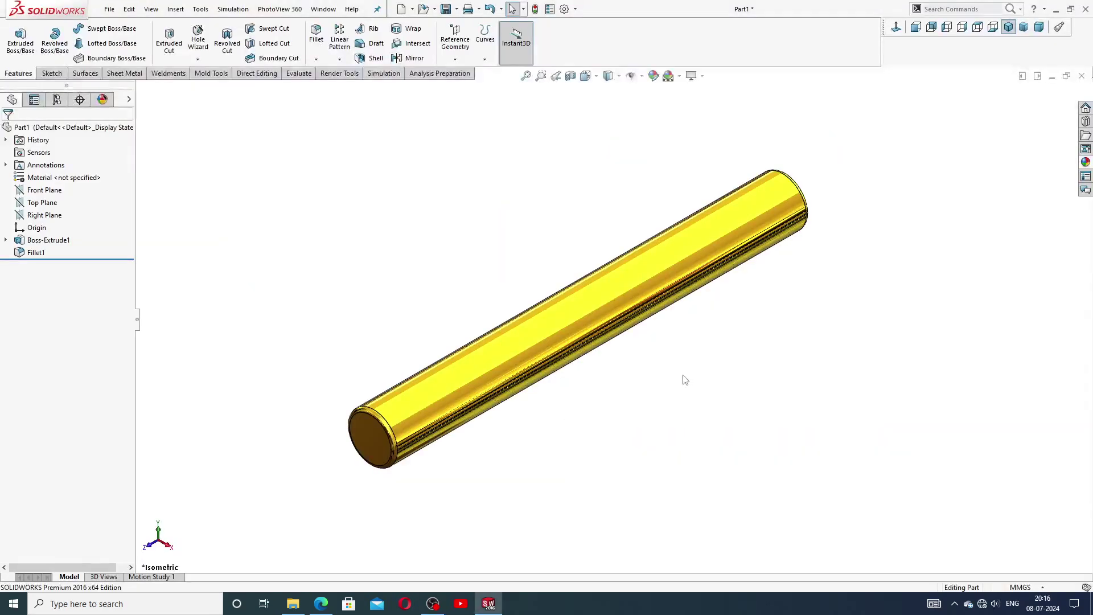
Review the pin in trimetric, dimetric and isometric views, then close the part window
{"action": "scroll", "coordinate": [683, 379], "scroll_direction": "down", "scroll_amount": 2}
{"action": "scroll", "coordinate": [636, 346], "scroll_direction": "up", "scroll_amount": 2}
{"action": "mouse_move", "coordinate": [681, 323]}
{"action": "middle_mouse_down"}
{"action": "mouse_move", "coordinate": [542, 397]}
{"action": "mouse_move", "coordinate": [665, 312]}
{"action": "mouse_move", "coordinate": [744, 226]}
{"action": "mouse_move", "coordinate": [710, 322]}
{"action": "mouse_move", "coordinate": [627, 381]}
{"action": "mouse_move", "coordinate": [696, 400]}
{"action": "mouse_move", "coordinate": [701, 309]}
{"action": "mouse_move", "coordinate": [705, 391]}
{"action": "mouse_move", "coordinate": [600, 359]}
{"action": "mouse_move", "coordinate": [668, 361]}
{"action": "mouse_move", "coordinate": [690, 380]}
{"action": "middle_mouse_up"}
{"action": "scroll", "coordinate": [683, 364], "scroll_direction": "down", "scroll_amount": 2}
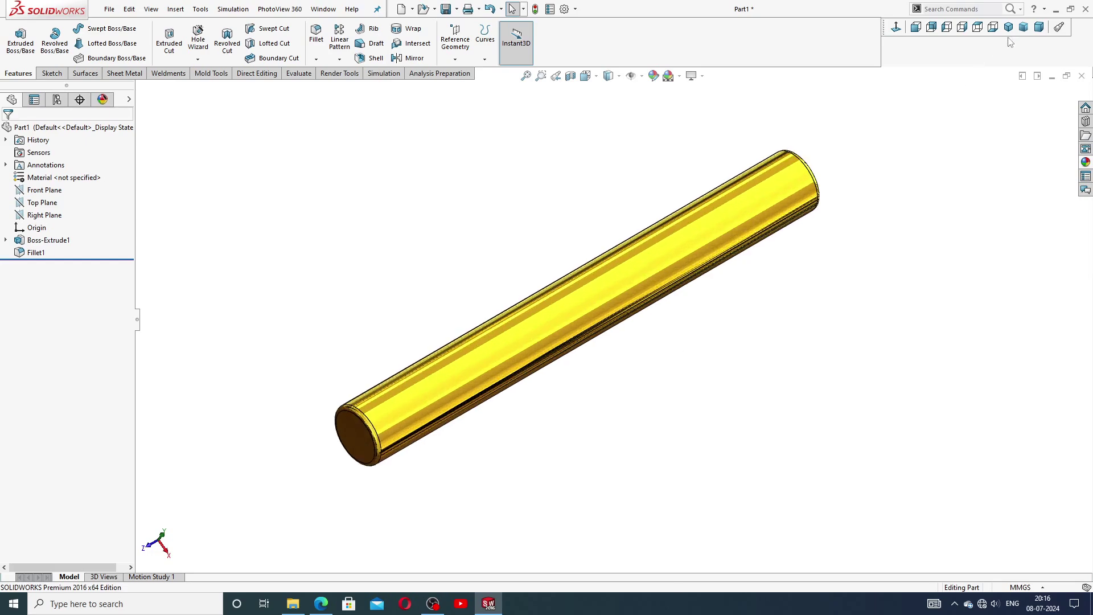
{"action": "left_click", "coordinate": [1024, 27]}
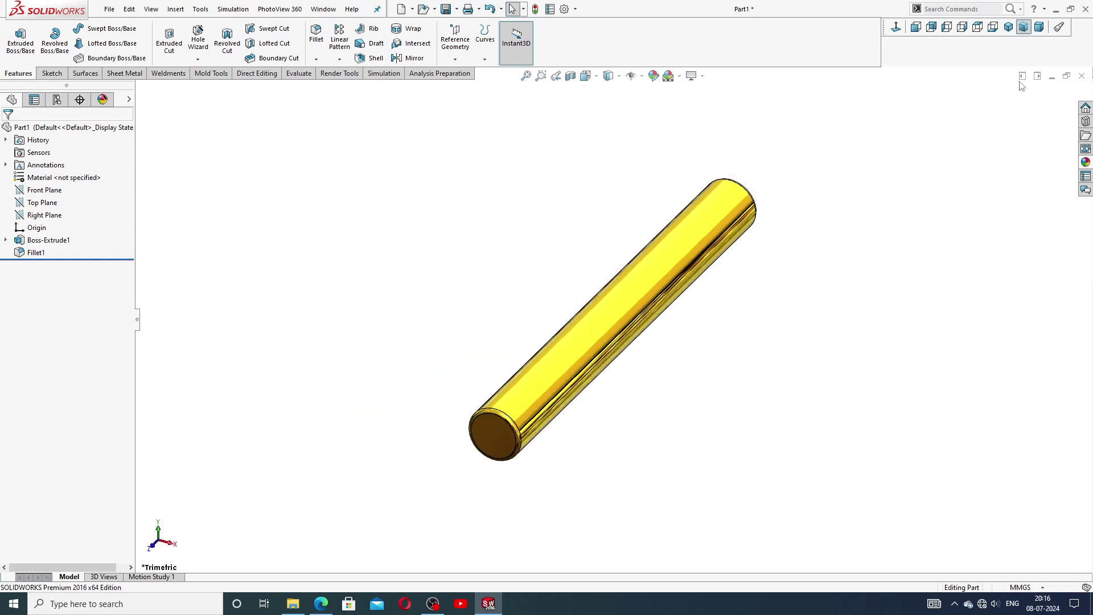
{"action": "left_click", "coordinate": [1039, 27]}
{"action": "left_click", "coordinate": [1009, 28]}
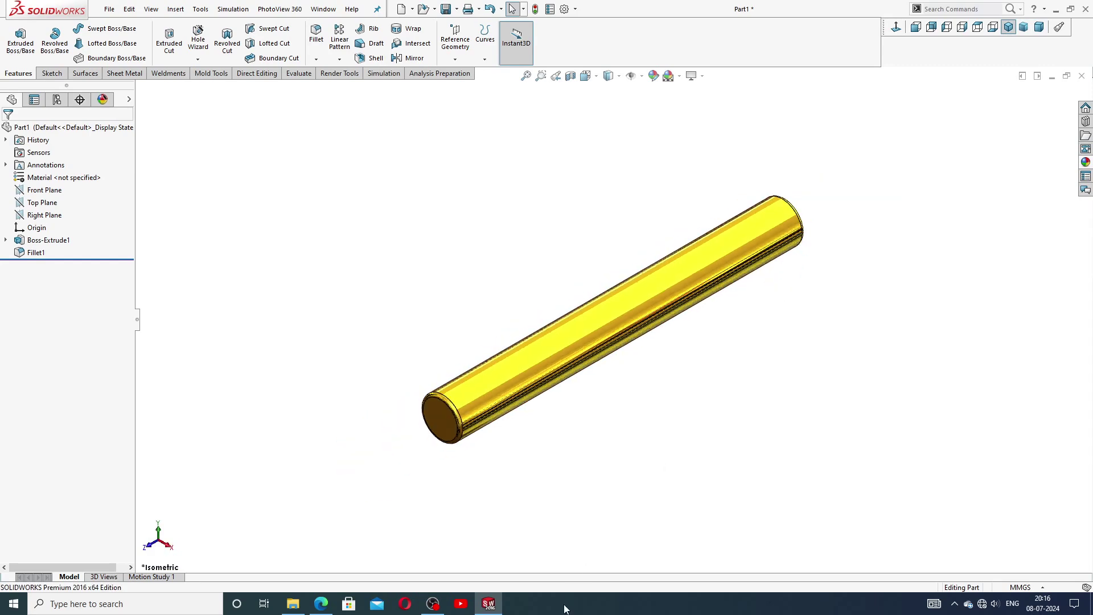
{"action": "left_click", "coordinate": [1082, 76]}
Discard the pin, start a new blank part, and give it a plain white background
{"action": "left_click", "coordinate": [526, 313]}
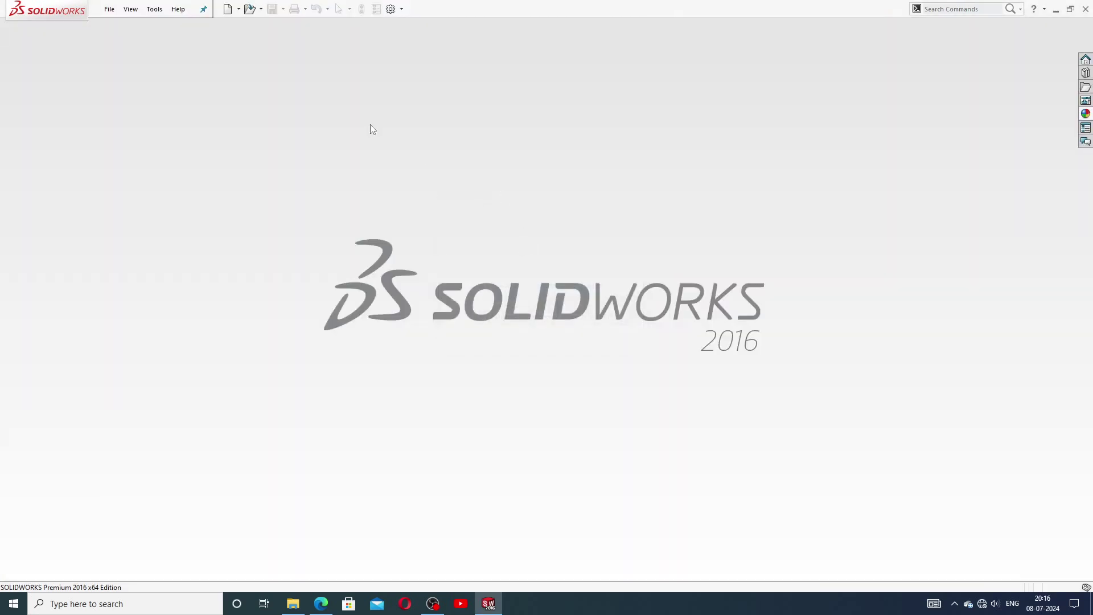
{"action": "left_click", "coordinate": [227, 9]}
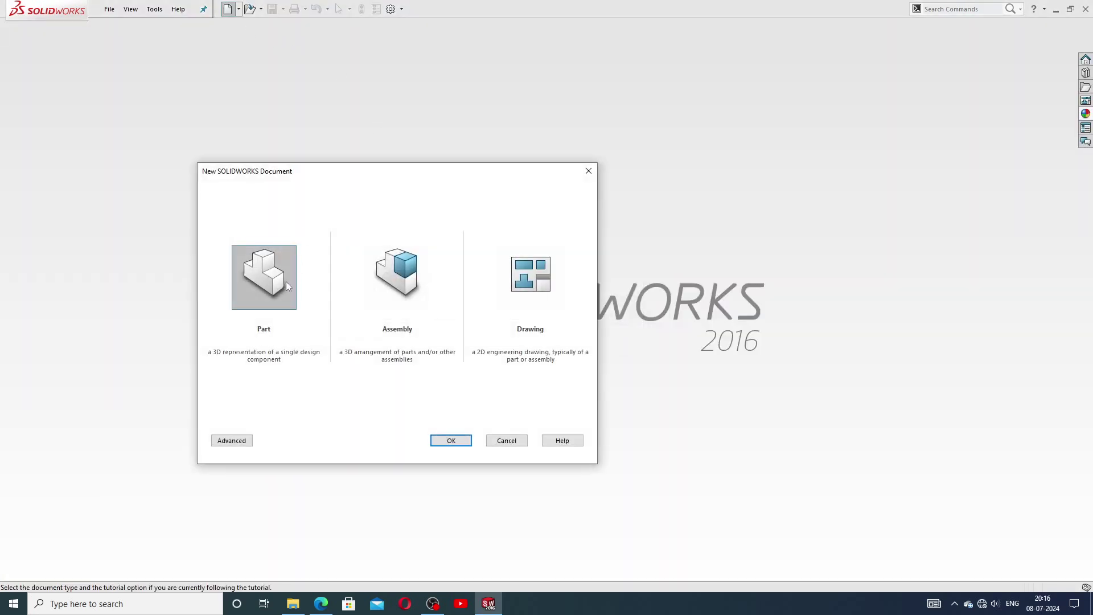
{"action": "left_click", "coordinate": [440, 437]}
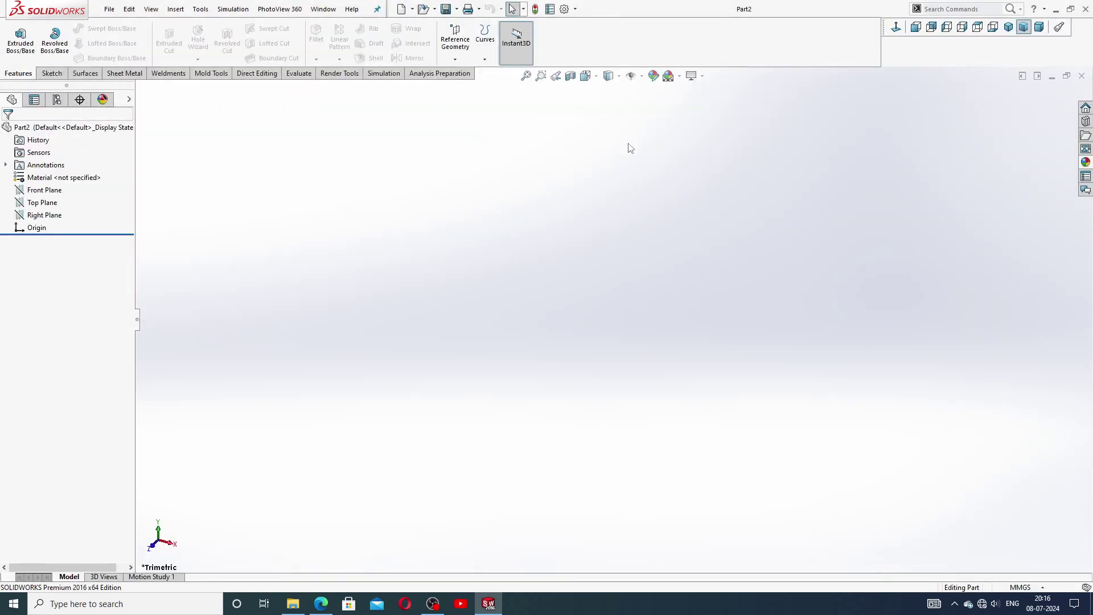
{"action": "left_click", "coordinate": [691, 77]}
{"action": "left_click", "coordinate": [709, 27]}
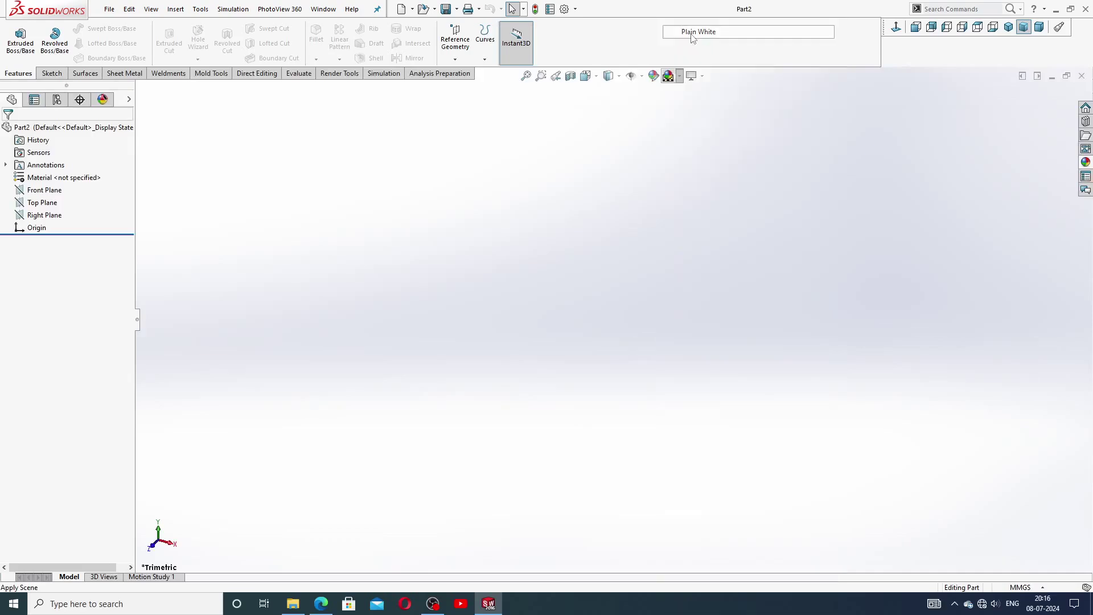
Raise the document's shaded and wireframe image quality to maximum
{"action": "left_click", "coordinate": [564, 9]}
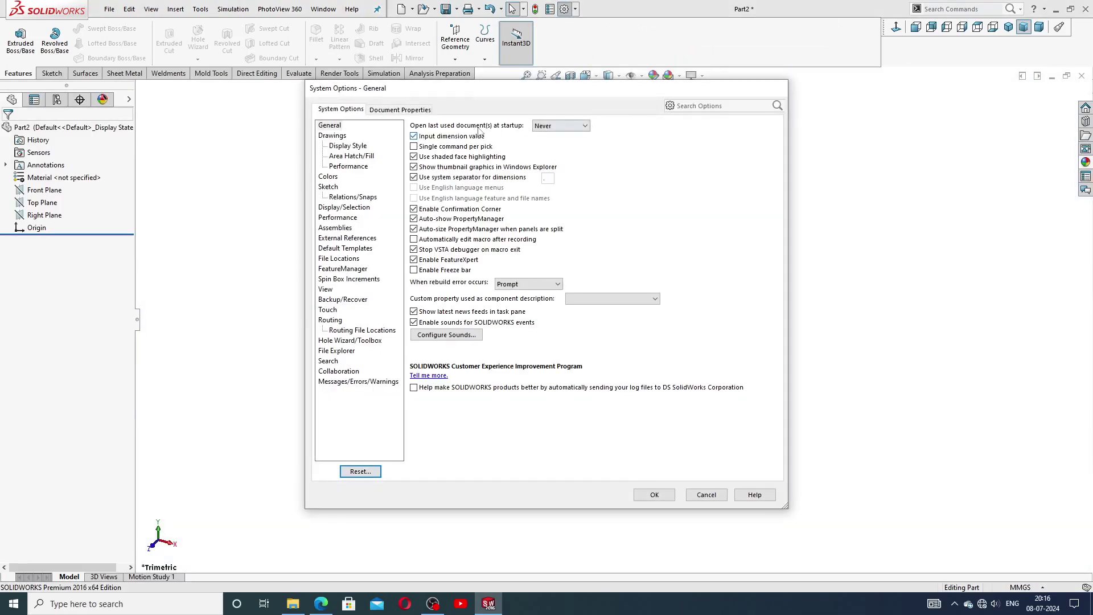
{"action": "left_click", "coordinate": [418, 114]}
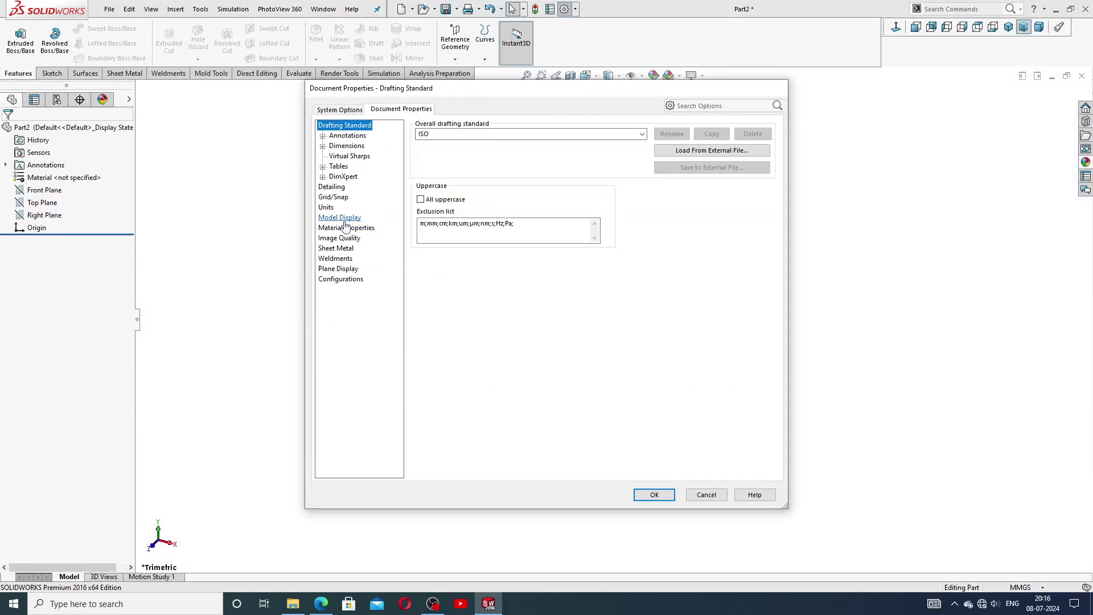
{"action": "left_click", "coordinate": [342, 239]}
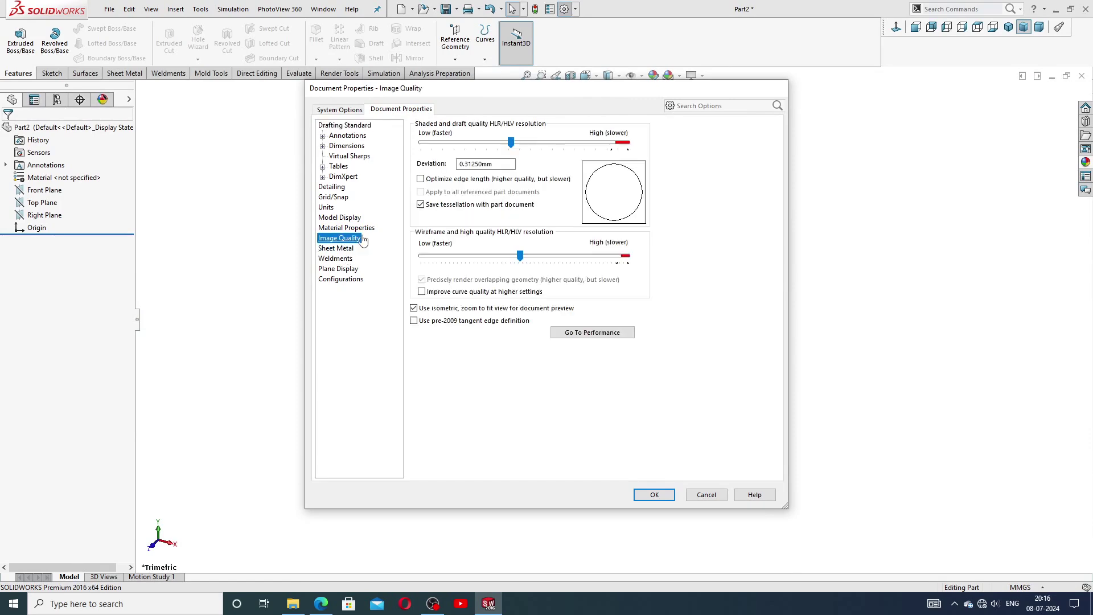
{"action": "left_click_drag", "start_coordinate": [511, 142], "coordinate": [627, 142]}
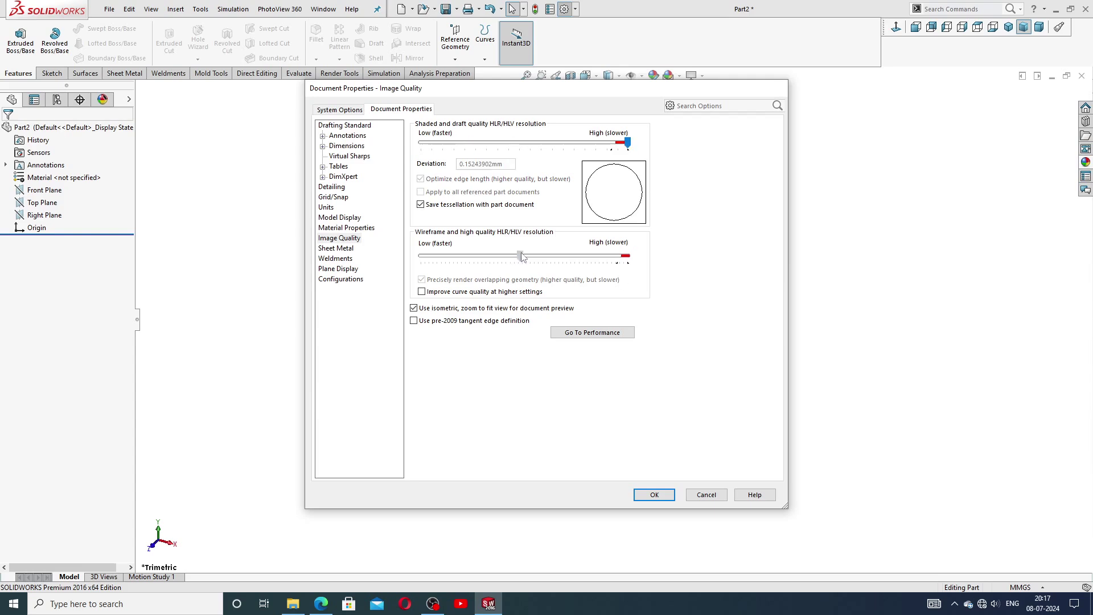
{"action": "left_click_drag", "start_coordinate": [520, 256], "coordinate": [627, 256]}
{"action": "left_click", "coordinate": [653, 493]}
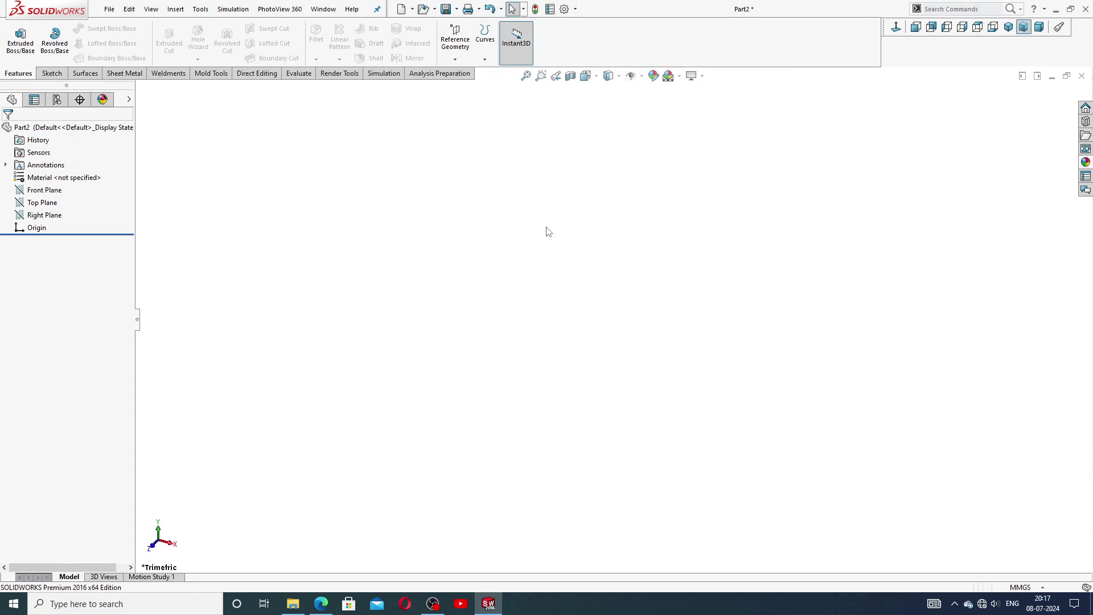
{"action": "left_click", "coordinate": [322, 604]}
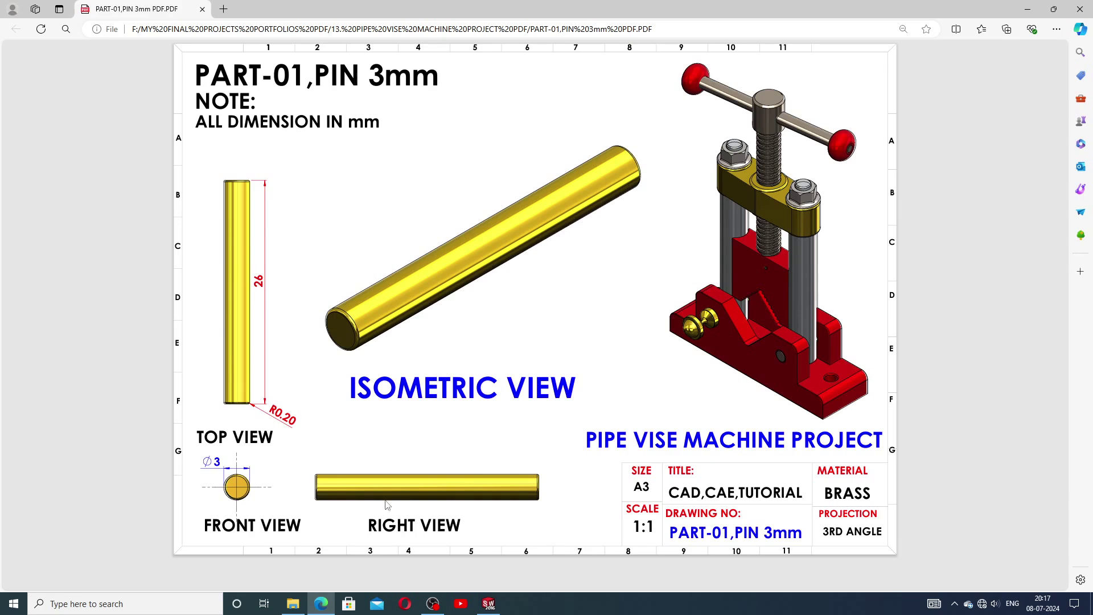
Return from the PIN 3mm PDF to the empty new part in SOLIDWORKS
{"action": "left_click", "coordinate": [488, 604]}
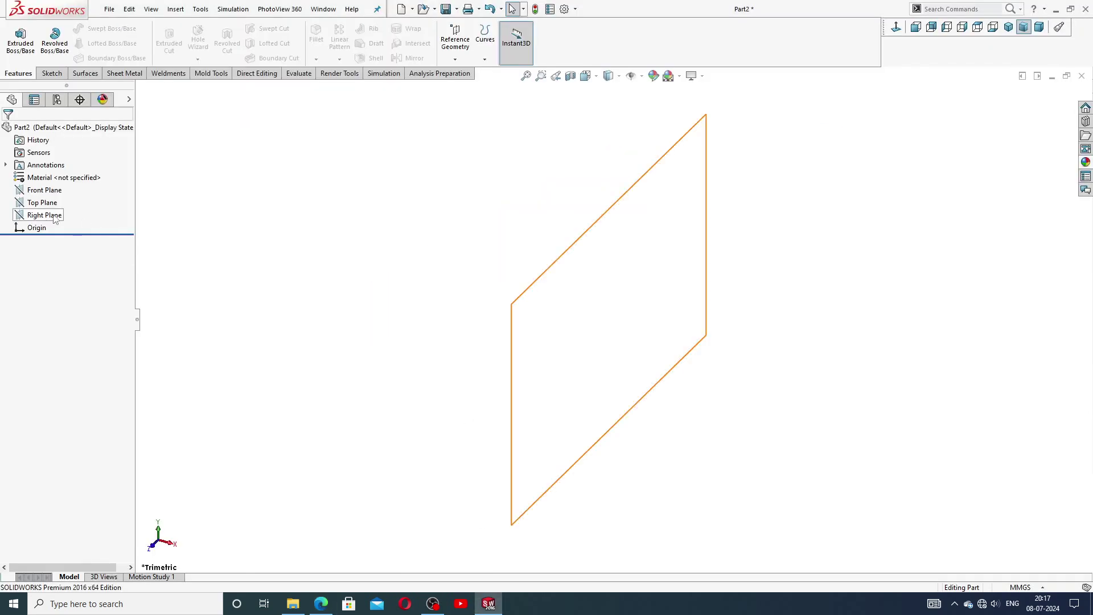
Start a sketch on the Front Plane and draw a circle centred on the origin
{"action": "left_click", "coordinate": [47, 192]}
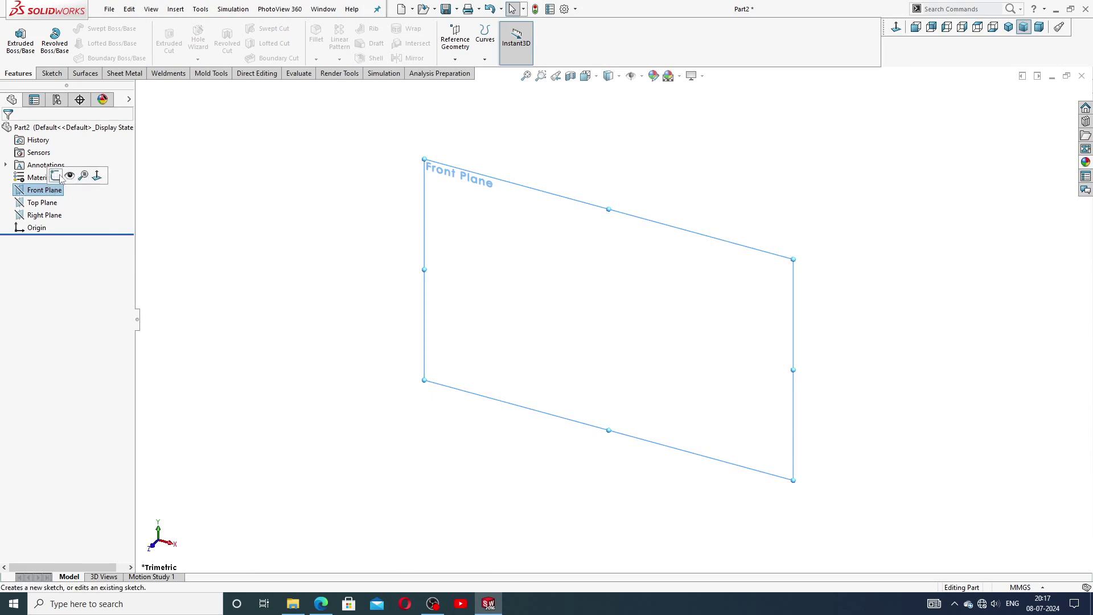
{"action": "left_click", "coordinate": [60, 180]}
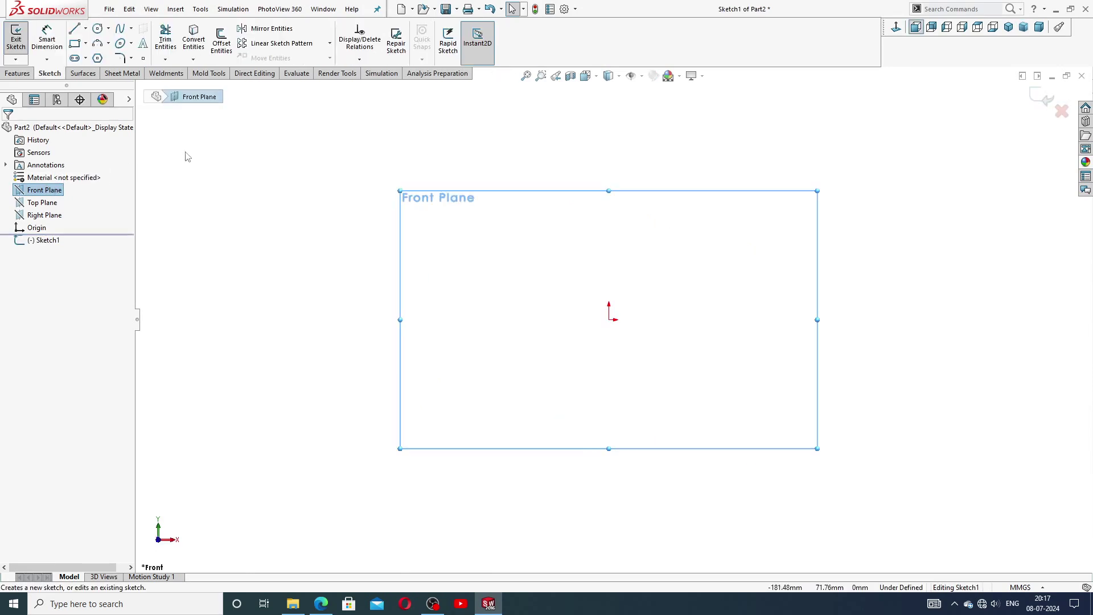
{"action": "left_click", "coordinate": [99, 29]}
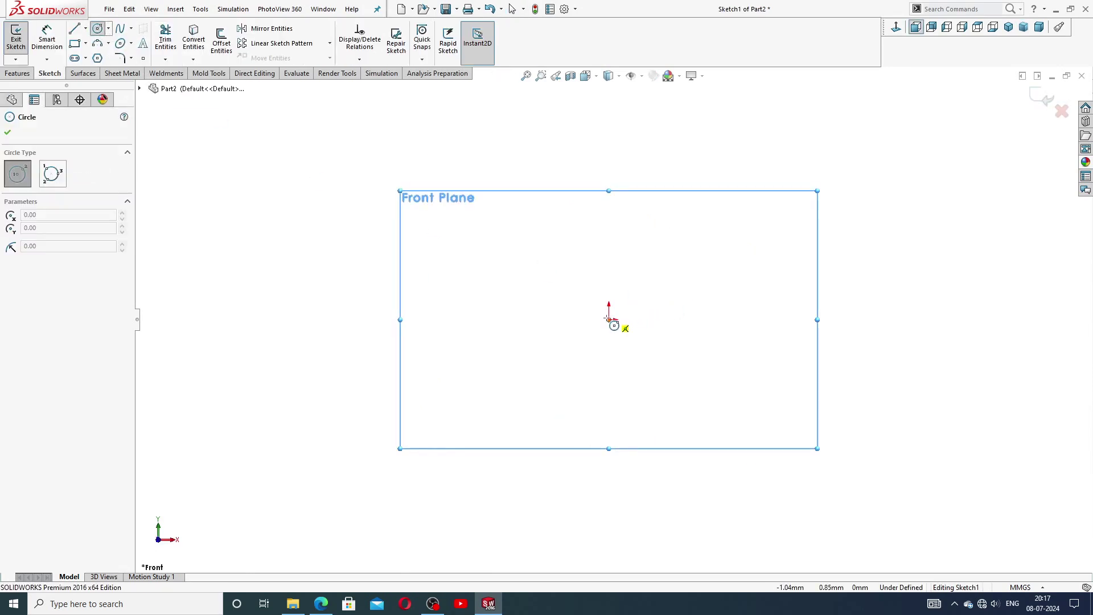
{"action": "left_click", "coordinate": [611, 319]}
{"action": "left_click", "coordinate": [643, 223]}
{"action": "right_click", "coordinate": [685, 199]}
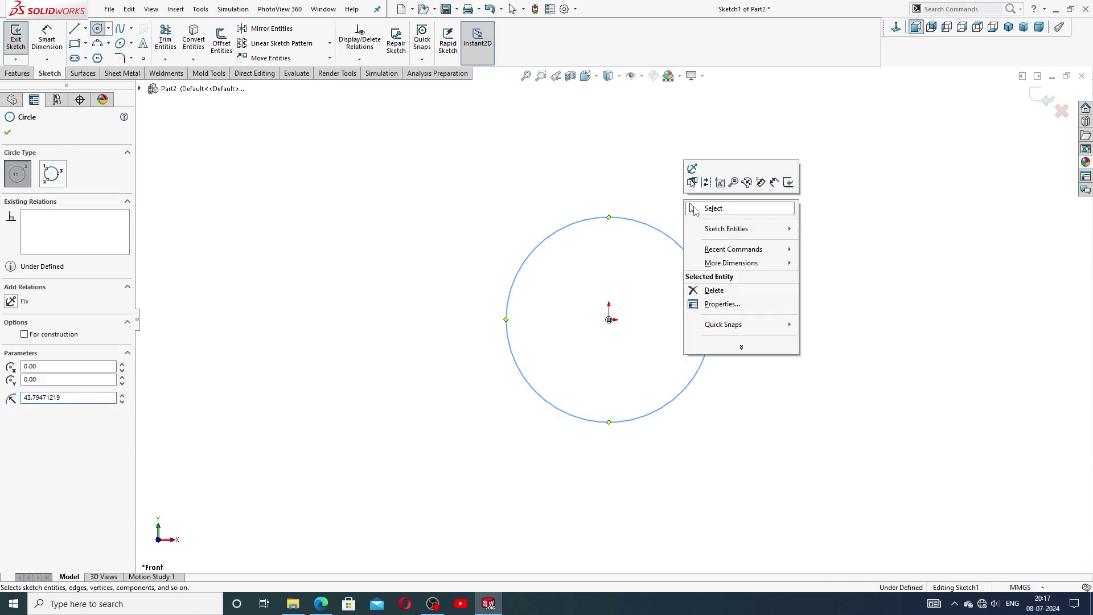
{"action": "left_click", "coordinate": [702, 208]}
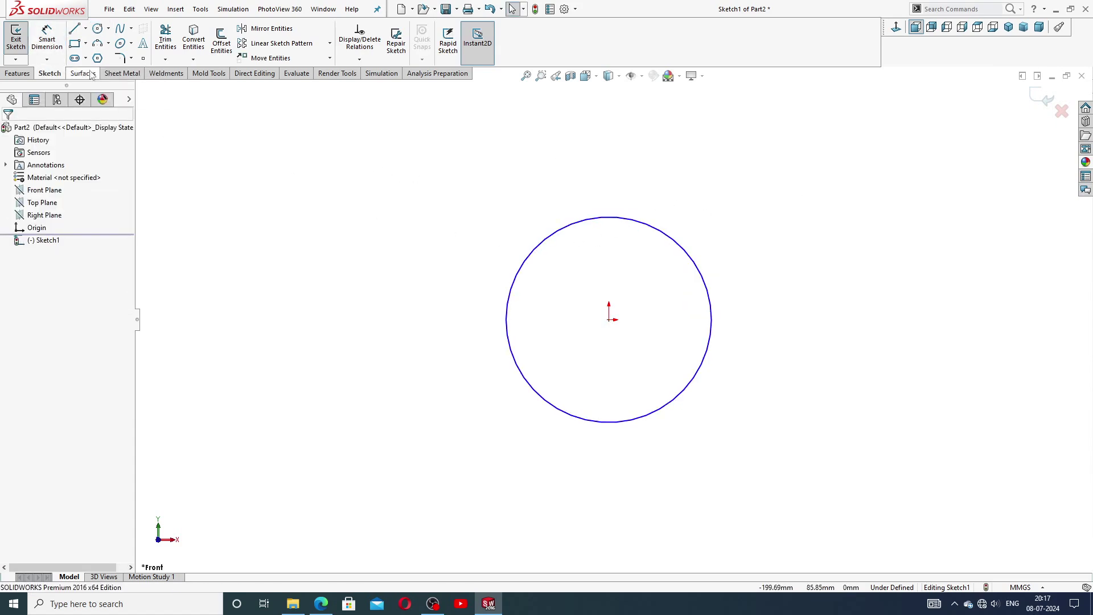
Dimension the circle's diameter to 3 mm and exit the dimension tool
{"action": "left_click", "coordinate": [46, 38]}
{"action": "left_click", "coordinate": [679, 244]}
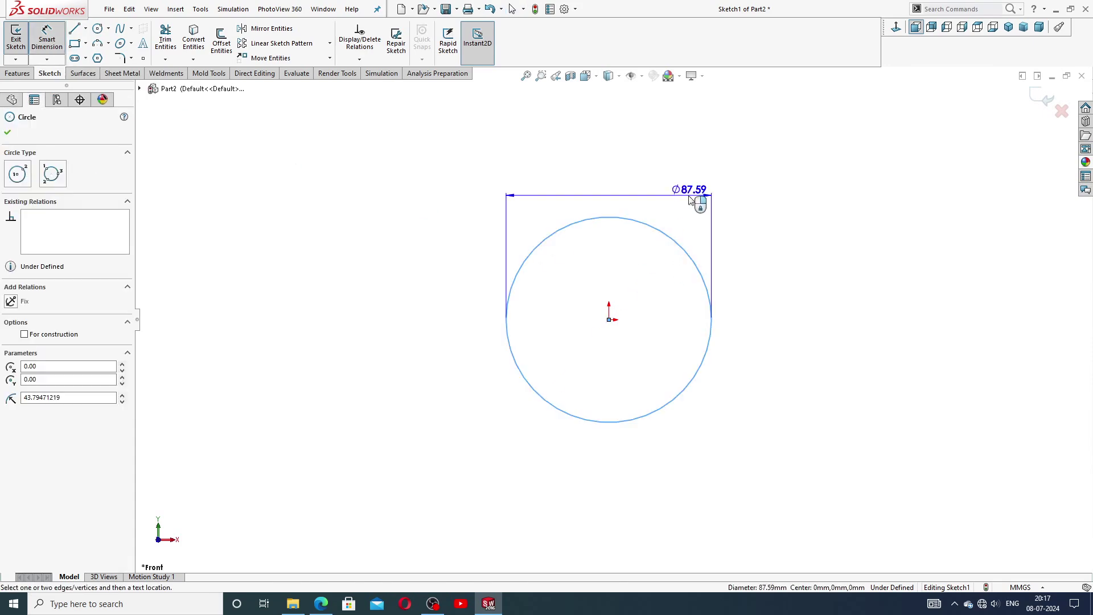
{"action": "left_click", "coordinate": [631, 202]}
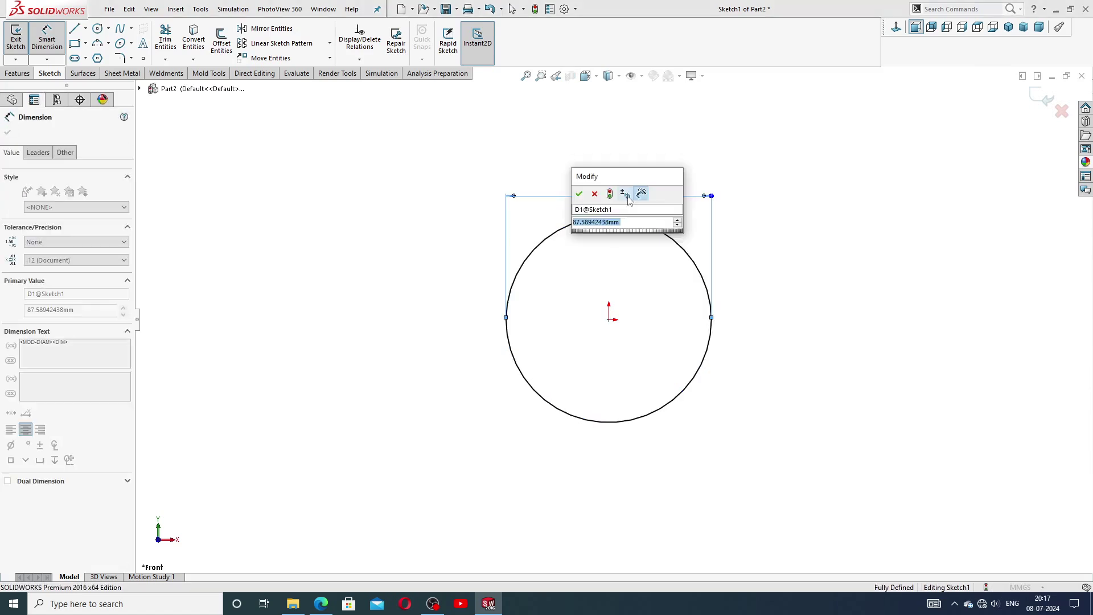
{"action": "type", "text": "3"}
{"action": "key", "text": "Return"}
{"action": "left_click", "coordinate": [739, 248]}
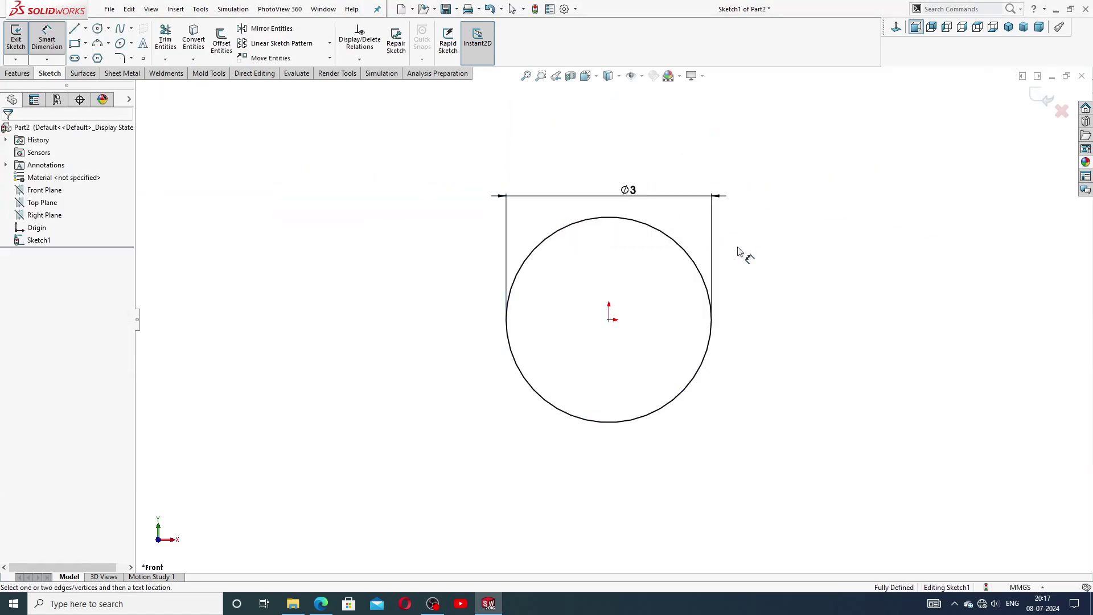
{"action": "right_click", "coordinate": [738, 212]}
{"action": "left_click", "coordinate": [763, 170]}
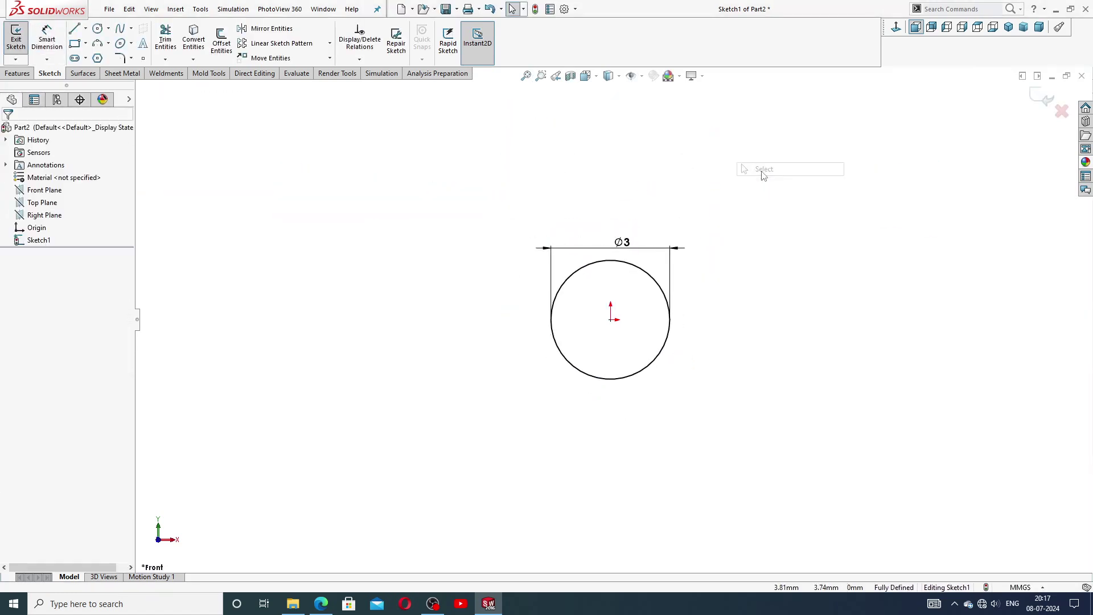
{"action": "left_click", "coordinate": [23, 74]}
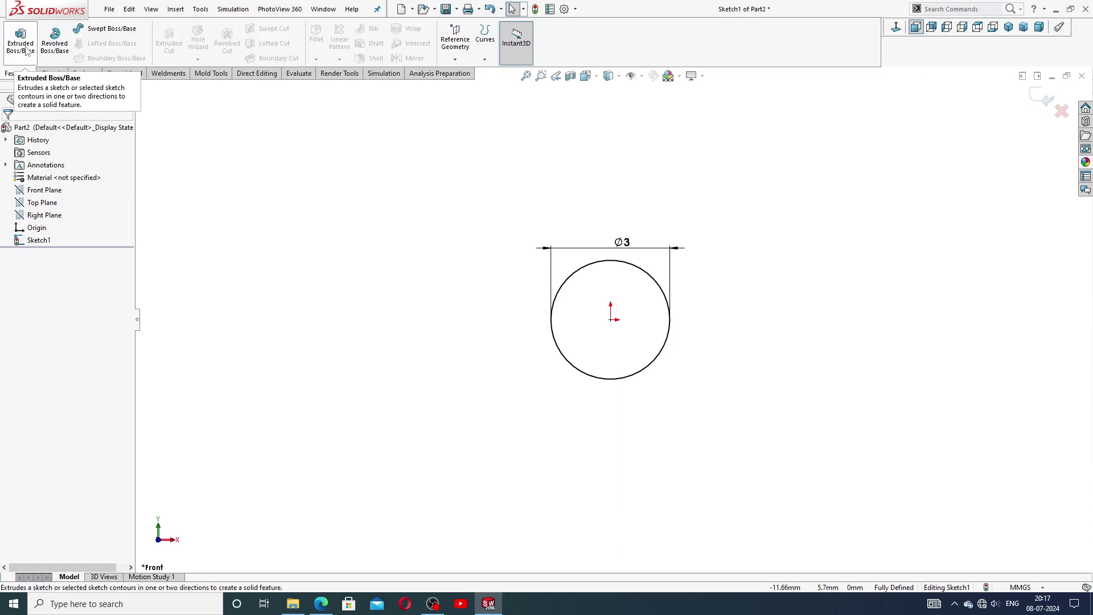
Extrude the Ø3 circle to a 26 mm Blind depth, checking the pin drawing for reference
{"action": "left_click", "coordinate": [21, 39]}
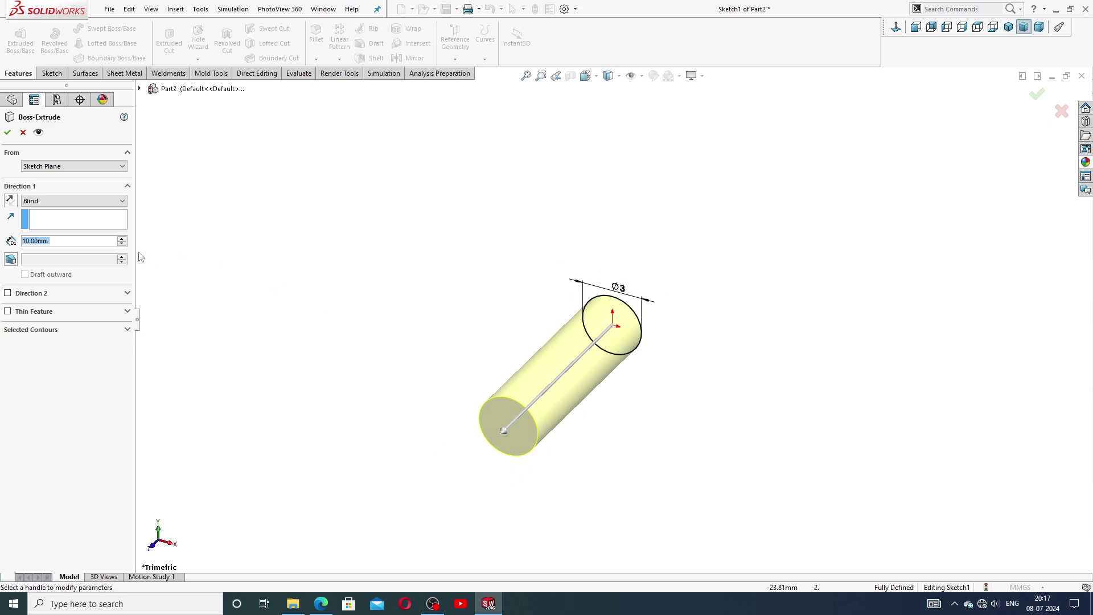
{"action": "type", "text": "26"}
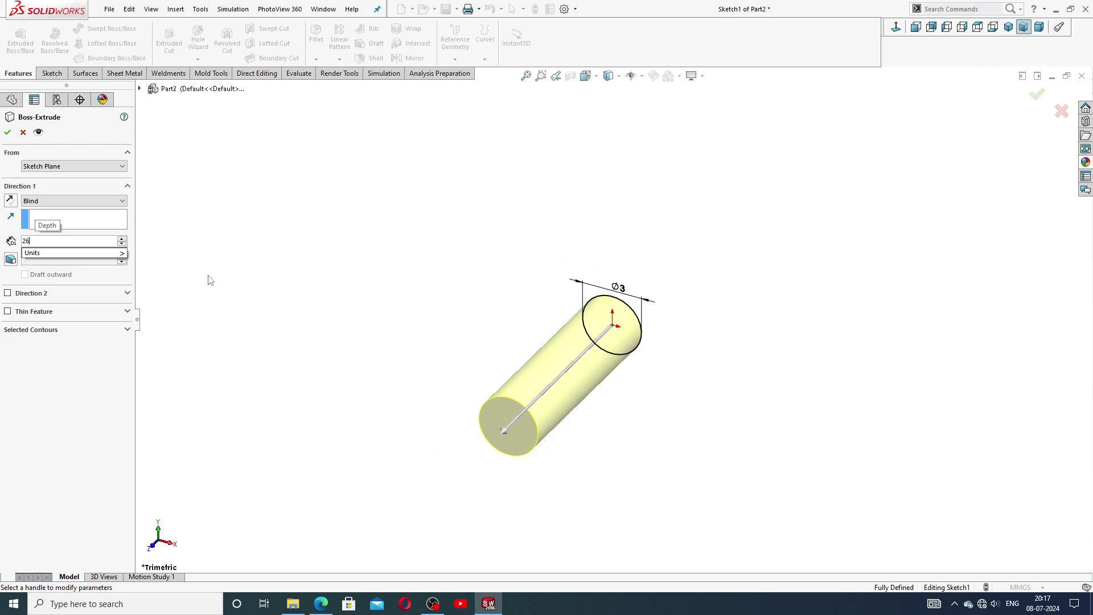
{"action": "key", "text": "Return"}
{"action": "scroll", "coordinate": [573, 447], "scroll_direction": "down", "scroll_amount": 3}
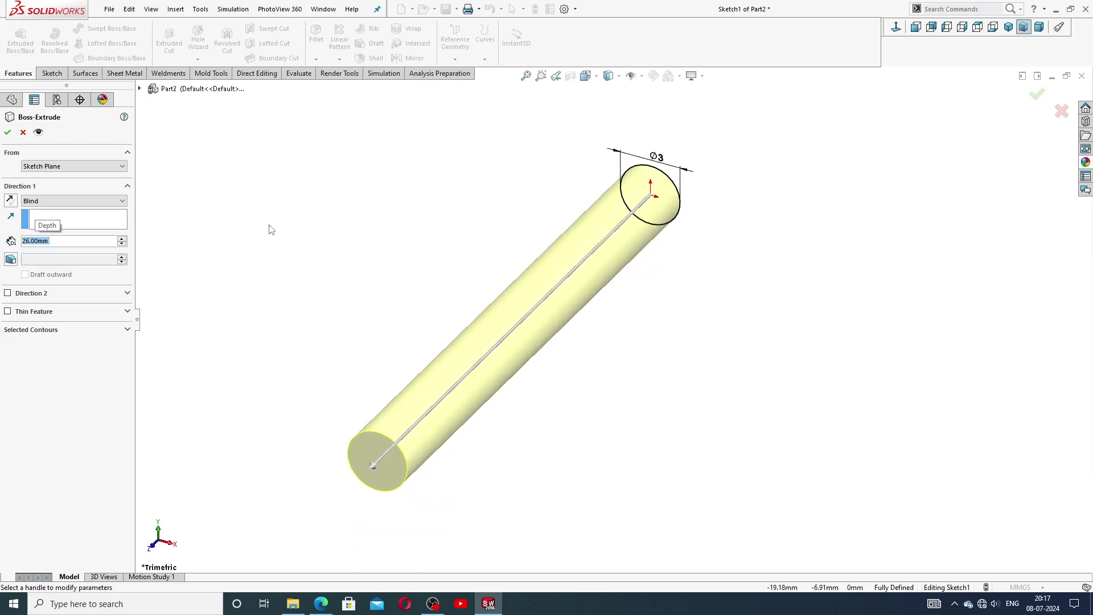
{"action": "left_click", "coordinate": [63, 243]}
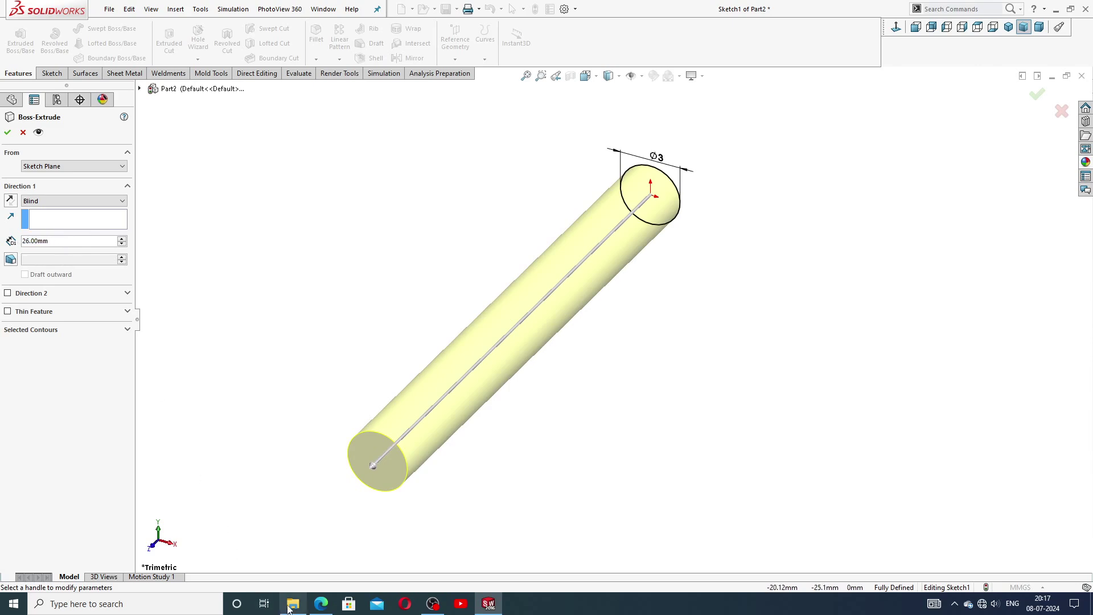
{"action": "left_click", "coordinate": [321, 604]}
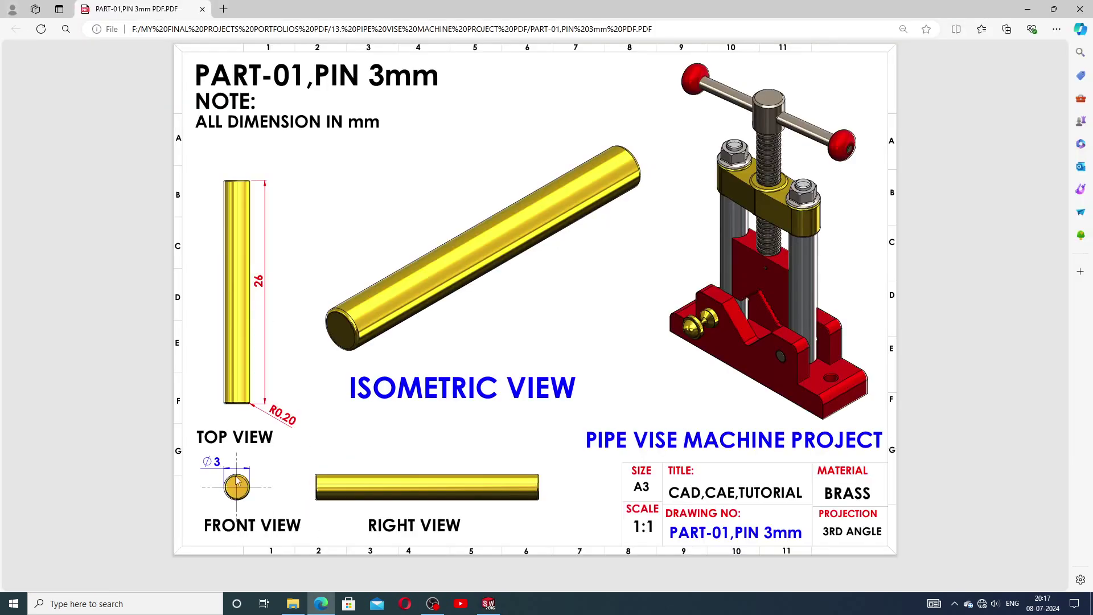
{"action": "left_click", "coordinate": [490, 603]}
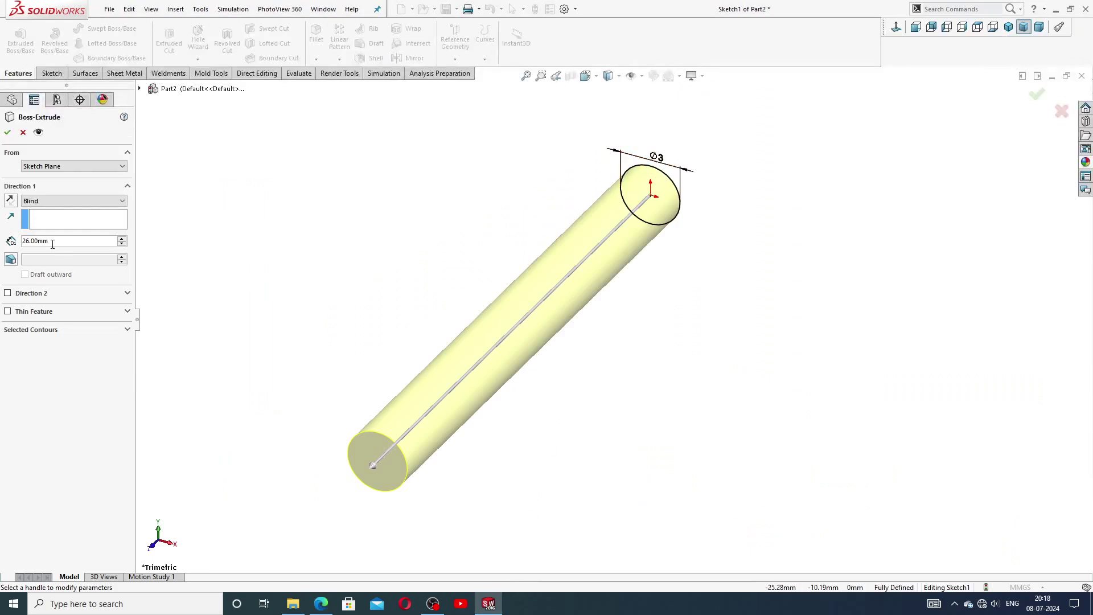
Confirm the 26 mm extrusion and orbit around the new cylinder
{"action": "left_click", "coordinate": [7, 131]}
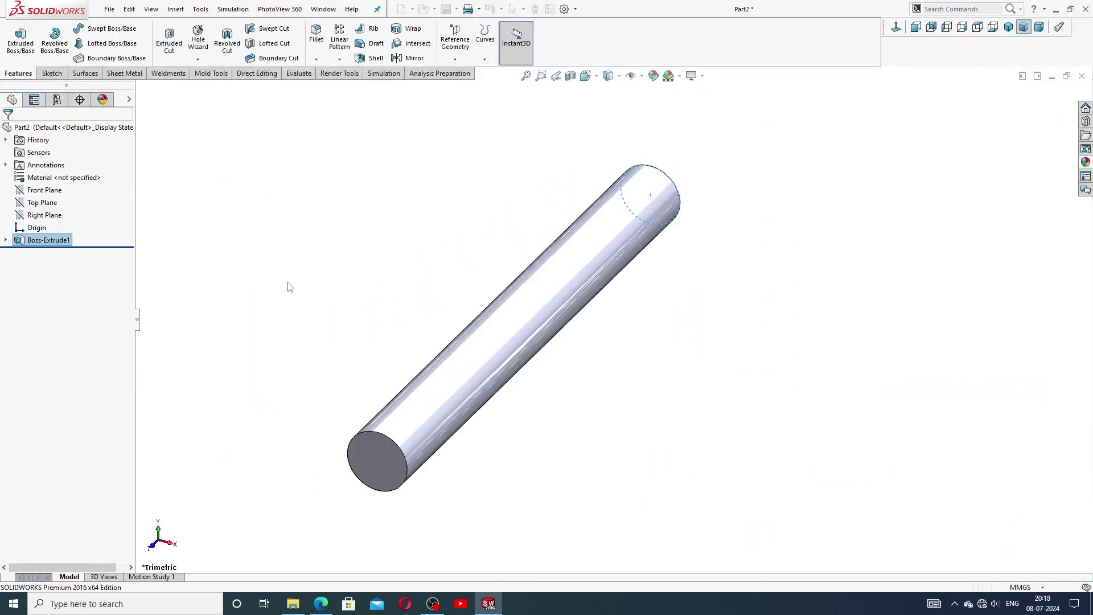
{"action": "left_click", "coordinate": [296, 289]}
{"action": "middle_click_drag", "start_coordinate": [306, 293], "coordinate": [454, 352]}
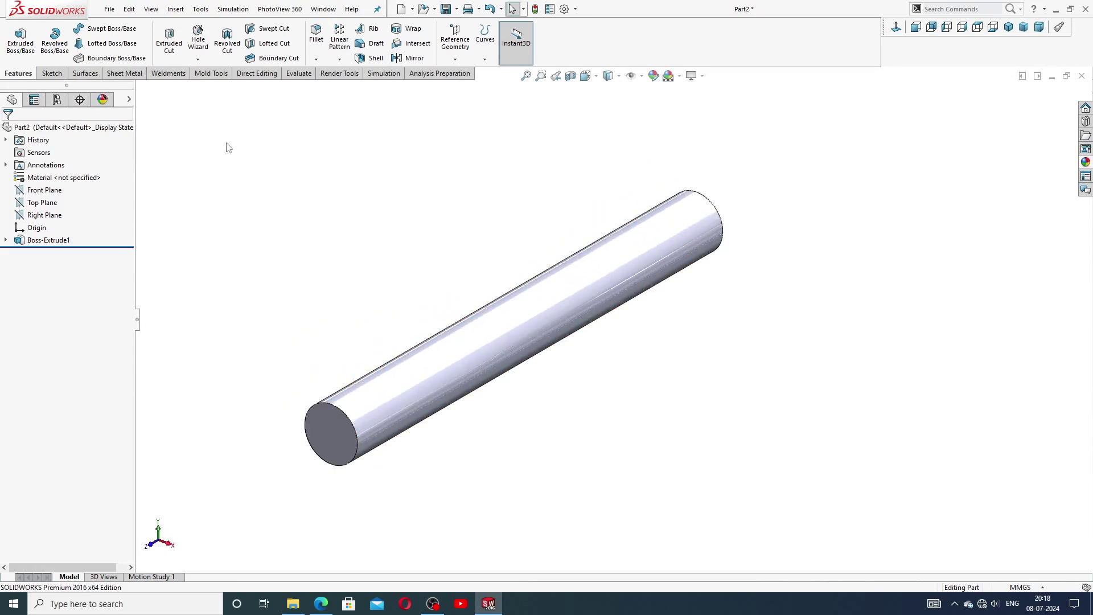
Round both end faces of the pin with a 0.2 mm fillet
{"action": "left_click", "coordinate": [316, 33]}
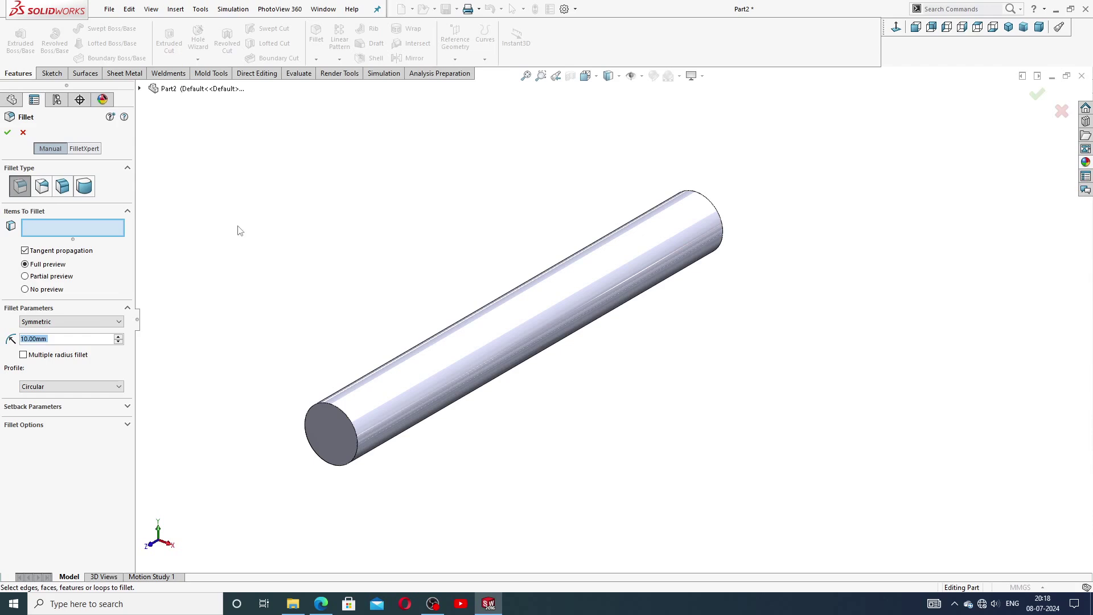
{"action": "key", "text": "BackSpace"}
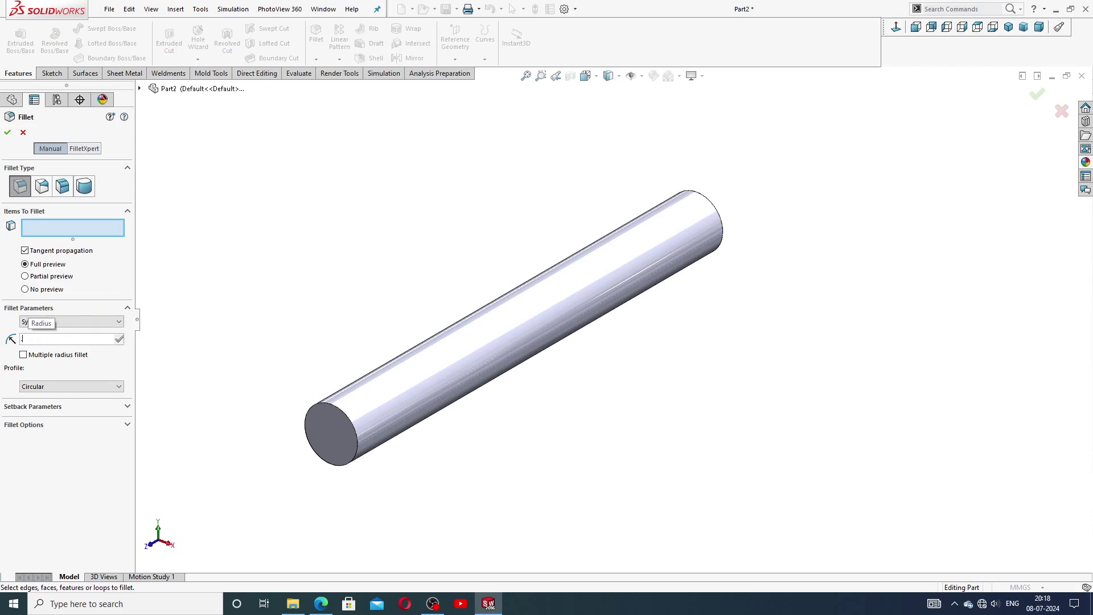
{"action": "type", "text": "0.2"}
{"action": "key", "text": "Return"}
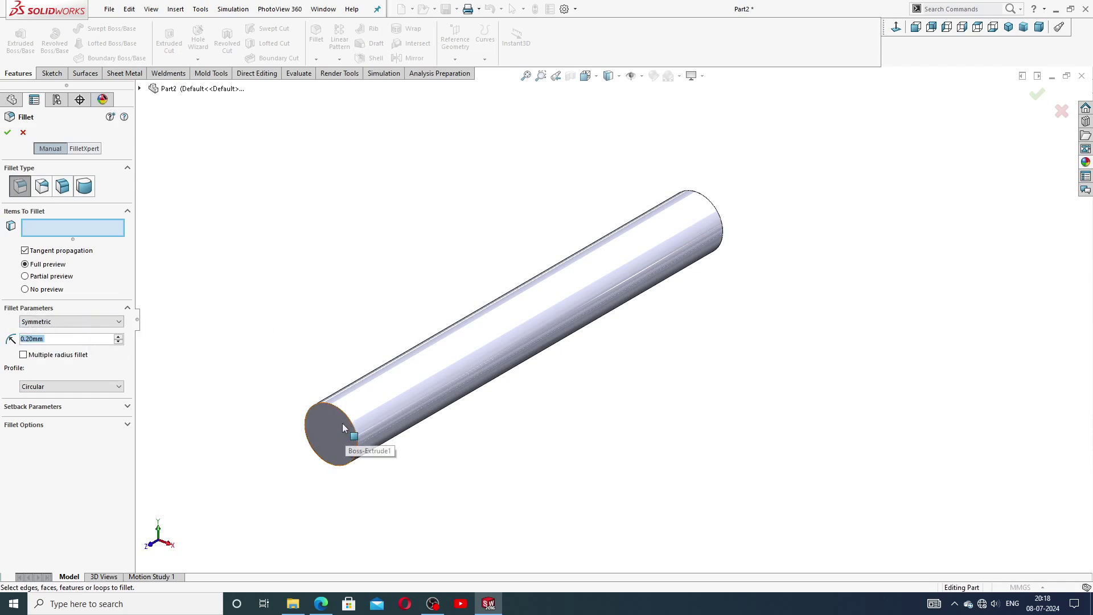
{"action": "left_click", "coordinate": [344, 428]}
{"action": "mouse_move", "coordinate": [825, 196]}
{"action": "middle_mouse_down"}
{"action": "mouse_move", "coordinate": [745, 261]}
{"action": "mouse_move", "coordinate": [696, 265]}
{"action": "middle_mouse_up"}
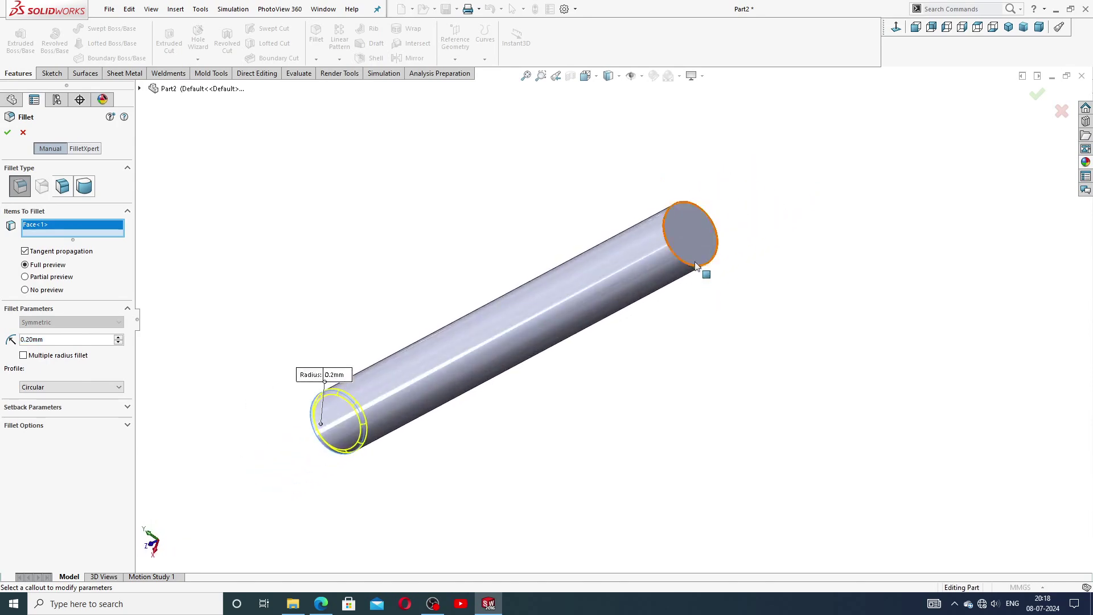
{"action": "left_click", "coordinate": [696, 266]}
{"action": "key", "text": "z"}
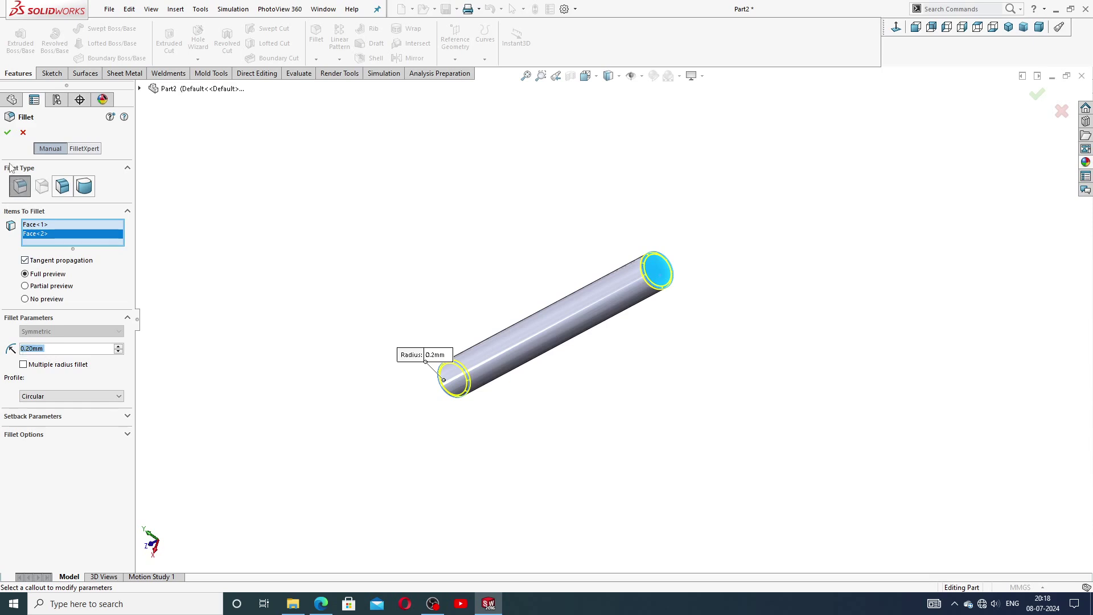
{"action": "left_click", "coordinate": [7, 132]}
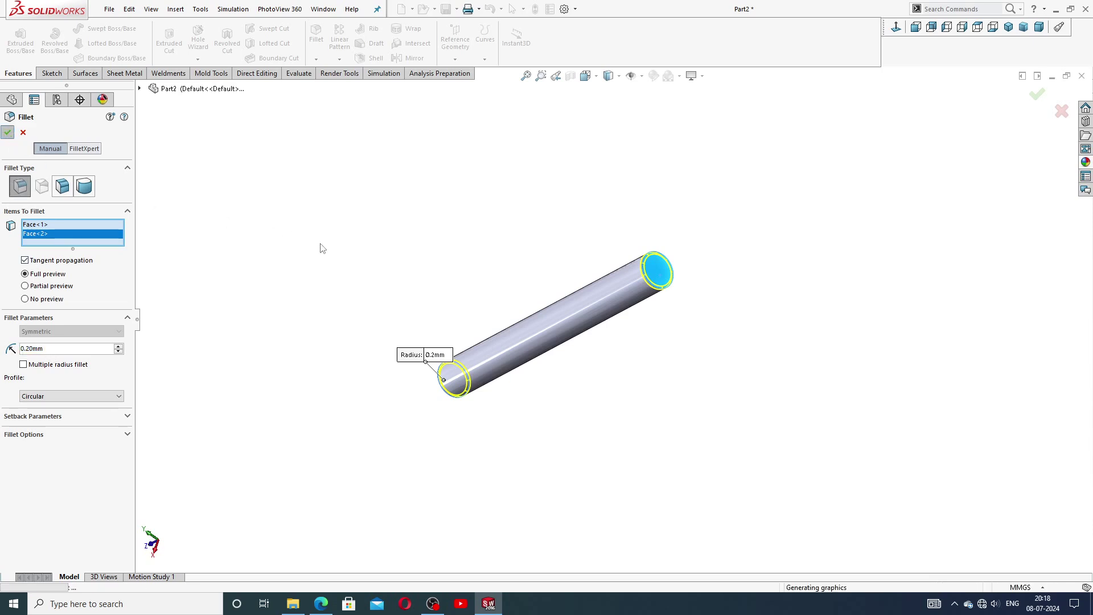
{"action": "mouse_move", "coordinate": [456, 283]}
{"action": "middle_mouse_down"}
{"action": "mouse_move", "coordinate": [595, 239]}
{"action": "mouse_move", "coordinate": [614, 289]}
{"action": "mouse_move", "coordinate": [539, 251]}
{"action": "mouse_move", "coordinate": [542, 305]}
{"action": "mouse_move", "coordinate": [673, 318]}
{"action": "mouse_move", "coordinate": [745, 306]}
{"action": "middle_mouse_up"}
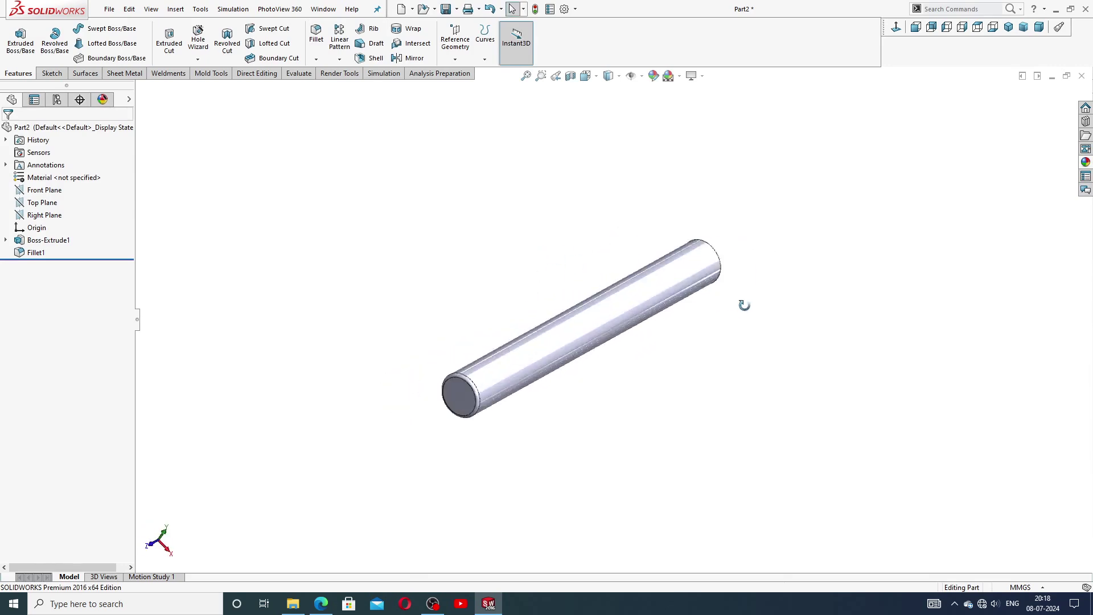
Apply the polished brass appearance to the 3 mm pin and view it isometrically
{"action": "left_click", "coordinate": [1086, 162]}
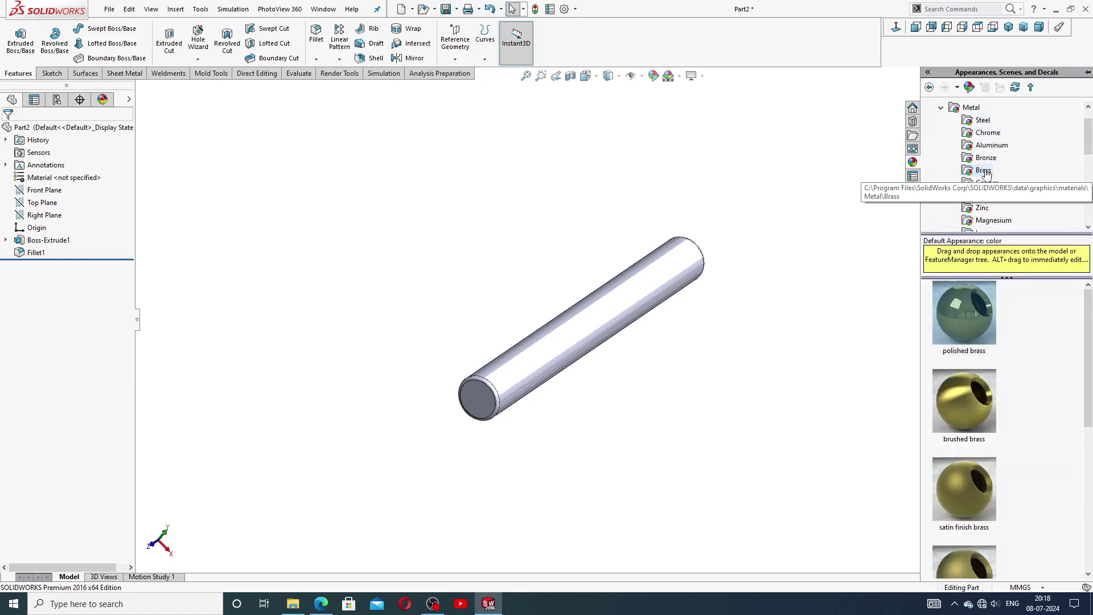
{"action": "left_click", "coordinate": [971, 304]}
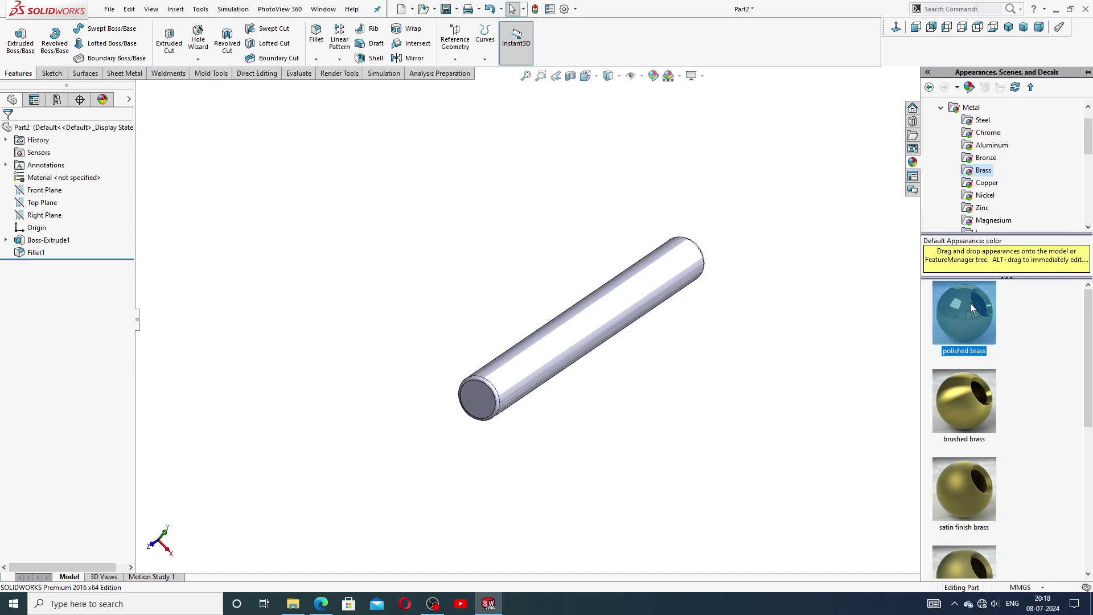
{"action": "double_click", "coordinate": [970, 304]}
{"action": "mouse_move", "coordinate": [777, 307]}
{"action": "middle_mouse_down"}
{"action": "mouse_move", "coordinate": [680, 286]}
{"action": "mouse_move", "coordinate": [709, 313]}
{"action": "middle_mouse_up"}
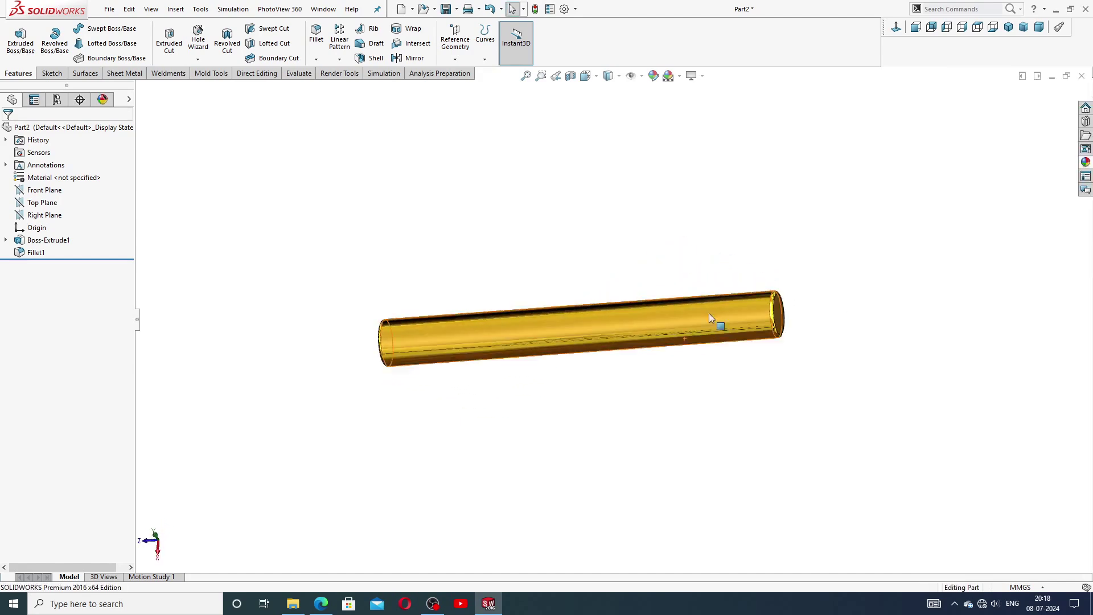
{"action": "left_click", "coordinate": [1009, 27]}
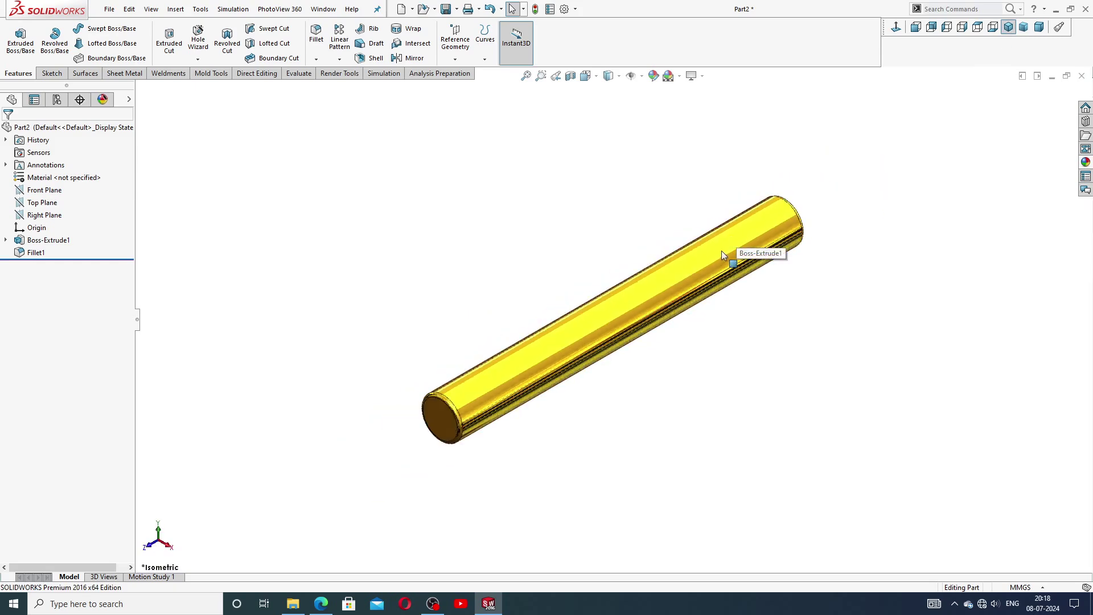
{"action": "scroll", "coordinate": [719, 254], "scroll_direction": "down", "scroll_amount": 1}
{"action": "scroll", "coordinate": [696, 317], "scroll_direction": "down", "scroll_amount": 1}
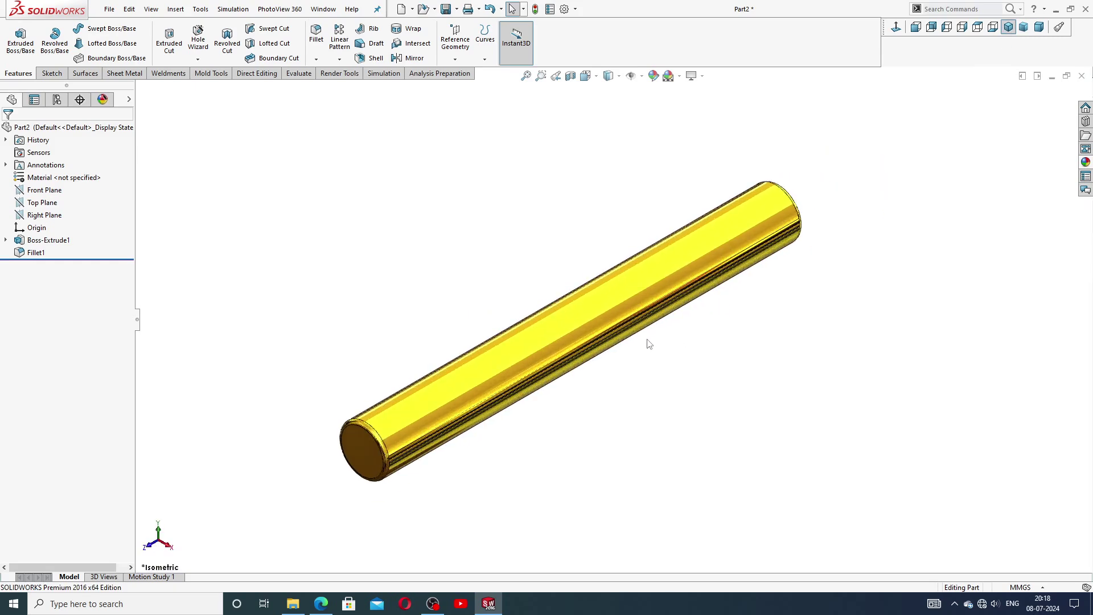
{"action": "mouse_move", "coordinate": [649, 344]}
{"action": "middle_mouse_down"}
{"action": "mouse_move", "coordinate": [571, 434]}
{"action": "mouse_move", "coordinate": [688, 307]}
{"action": "mouse_move", "coordinate": [646, 335]}
{"action": "mouse_move", "coordinate": [655, 330]}
{"action": "middle_mouse_up"}
{"action": "left_click", "coordinate": [1010, 31]}
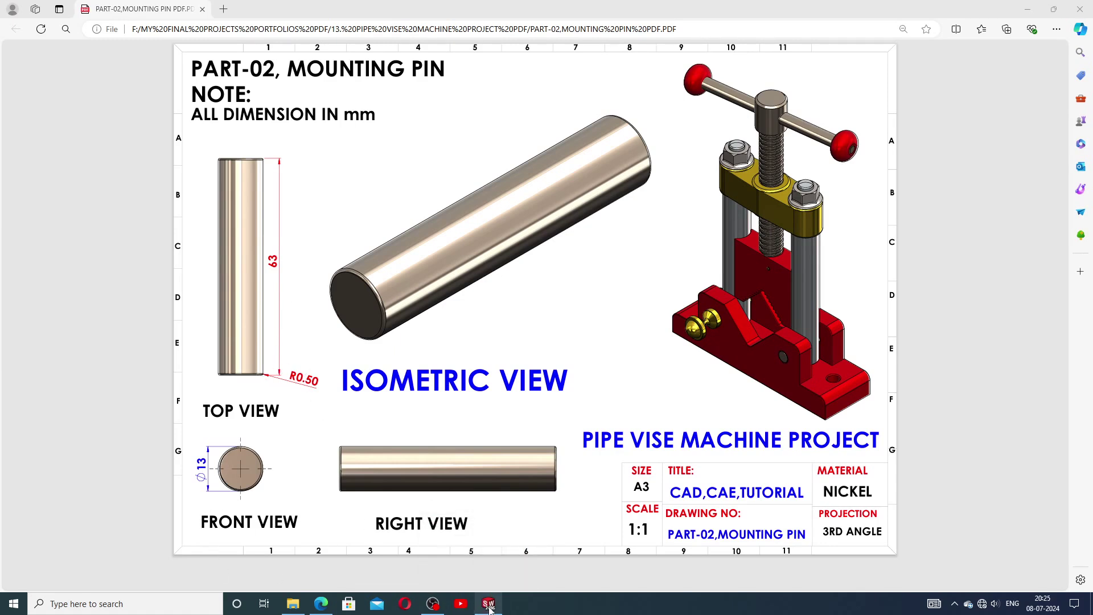
{"action": "key", "text": "alt+Tab"}
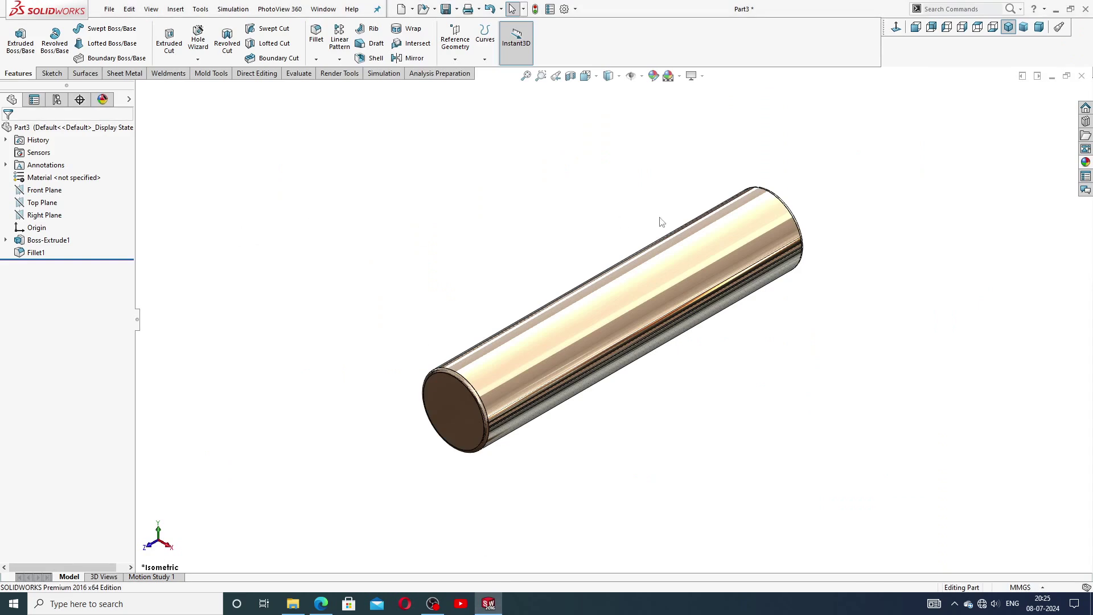
Orbit and zoom to inspect the mounting pin's filleted end edge, then return to isometric
{"action": "mouse_move", "coordinate": [660, 222]}
{"action": "middle_mouse_down"}
{"action": "mouse_move", "coordinate": [660, 258]}
{"action": "mouse_move", "coordinate": [571, 242]}
{"action": "mouse_move", "coordinate": [749, 245]}
{"action": "mouse_move", "coordinate": [501, 302]}
{"action": "mouse_move", "coordinate": [771, 176]}
{"action": "mouse_move", "coordinate": [632, 300]}
{"action": "middle_mouse_up"}
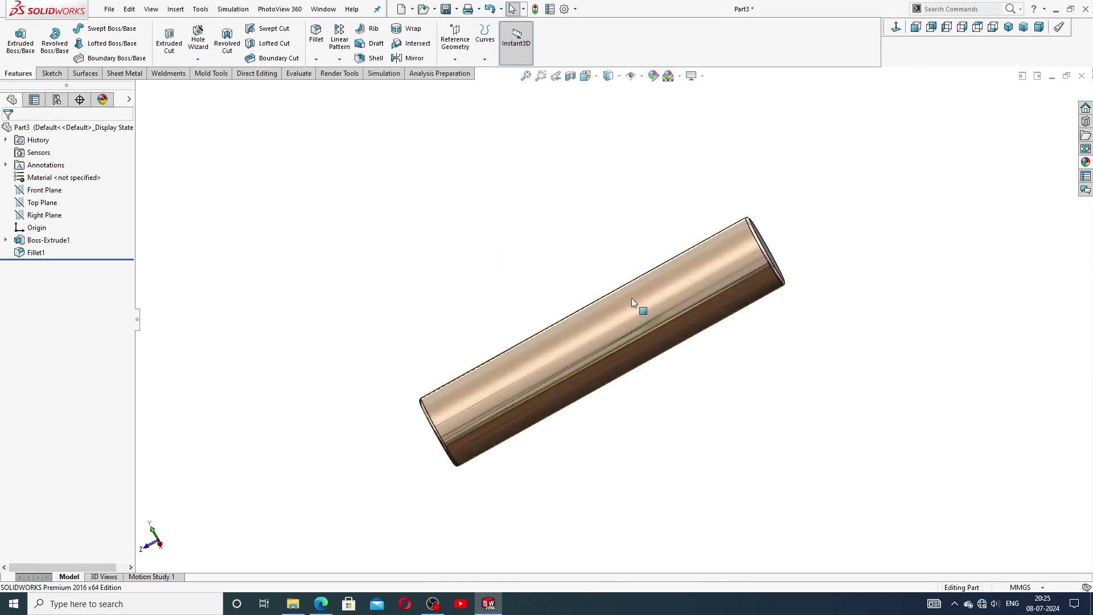
{"action": "mouse_move", "coordinate": [654, 349]}
{"action": "middle_mouse_down"}
{"action": "mouse_move", "coordinate": [720, 225]}
{"action": "mouse_move", "coordinate": [669, 282]}
{"action": "mouse_move", "coordinate": [649, 366]}
{"action": "mouse_move", "coordinate": [595, 311]}
{"action": "mouse_move", "coordinate": [611, 321]}
{"action": "mouse_move", "coordinate": [727, 222]}
{"action": "mouse_move", "coordinate": [476, 359]}
{"action": "middle_mouse_up"}
{"action": "scroll", "coordinate": [435, 434], "scroll_direction": "down", "scroll_amount": 5}
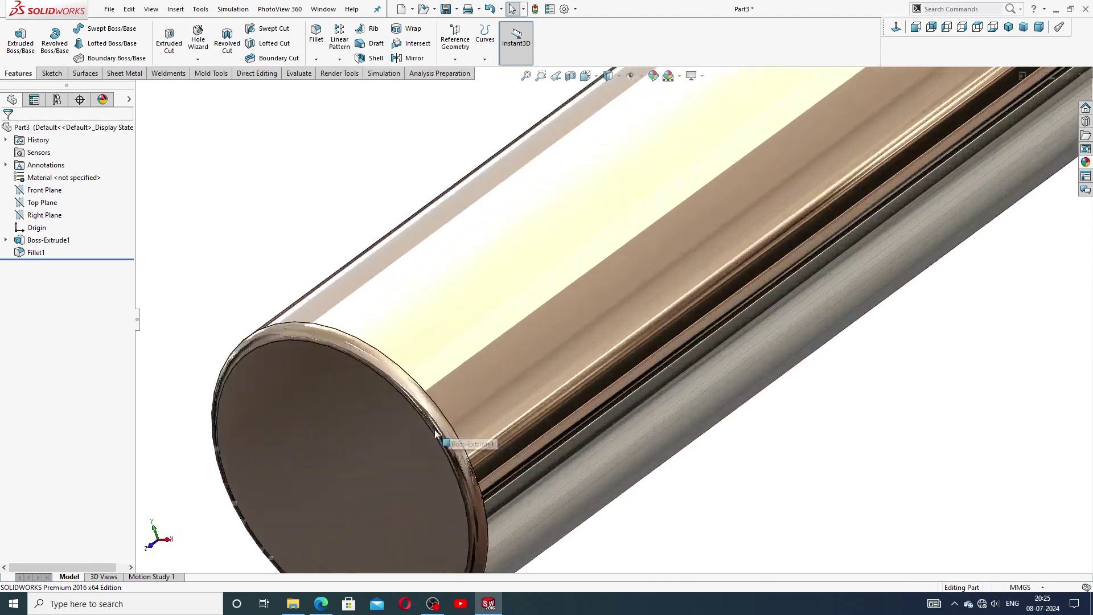
{"action": "left_click", "coordinate": [424, 412]}
{"action": "scroll", "coordinate": [525, 388], "scroll_direction": "up", "scroll_amount": 3}
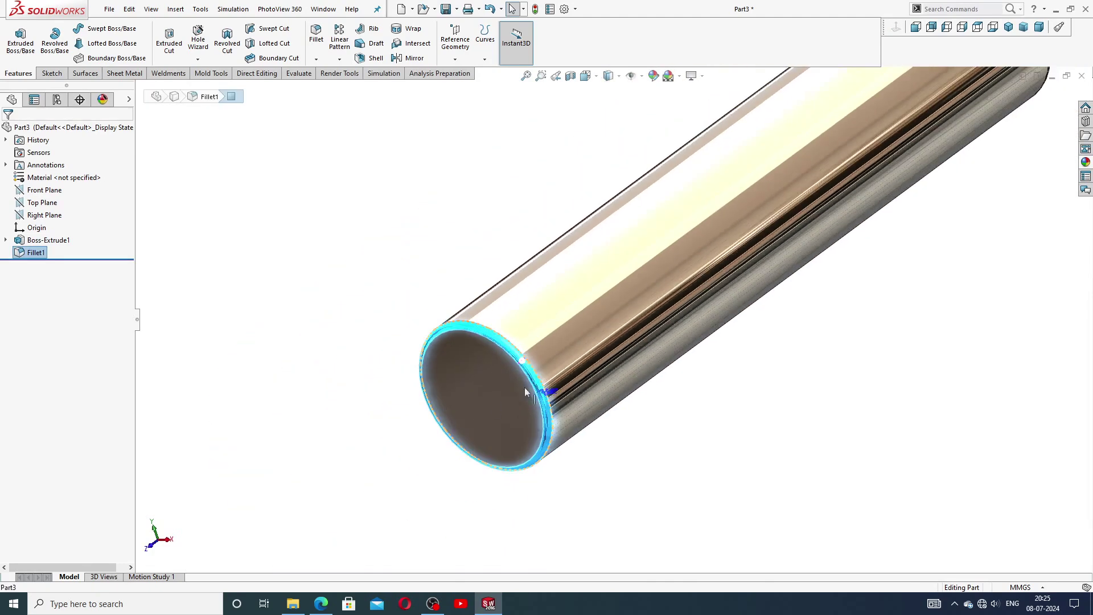
{"action": "scroll", "coordinate": [525, 388], "scroll_direction": "up", "scroll_amount": 3}
{"action": "left_click", "coordinate": [668, 193]}
{"action": "scroll", "coordinate": [731, 205], "scroll_direction": "down", "scroll_amount": 2}
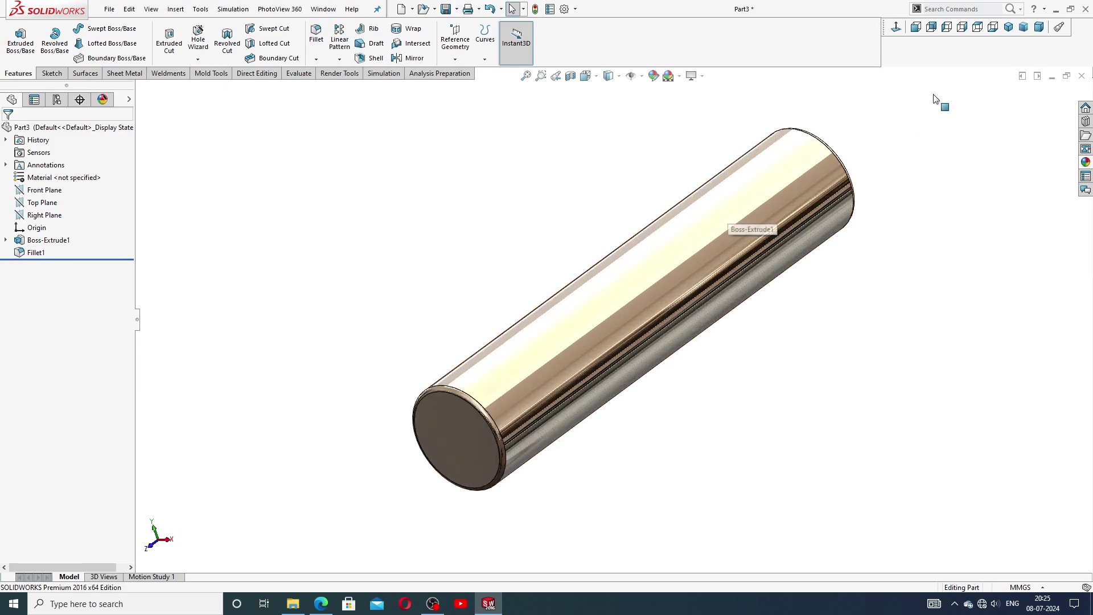
{"action": "left_click", "coordinate": [1009, 27]}
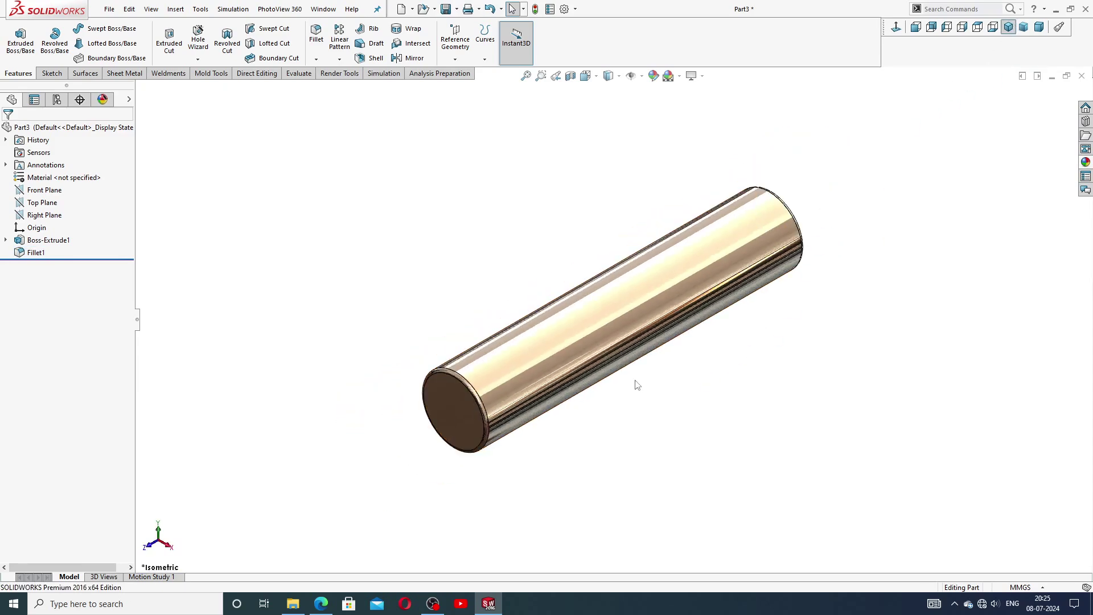
{"action": "middle_click_drag", "start_coordinate": [634, 382], "coordinate": [674, 365], "text": "ctrl"}
{"action": "scroll", "coordinate": [675, 365], "scroll_direction": "up", "scroll_amount": 1}
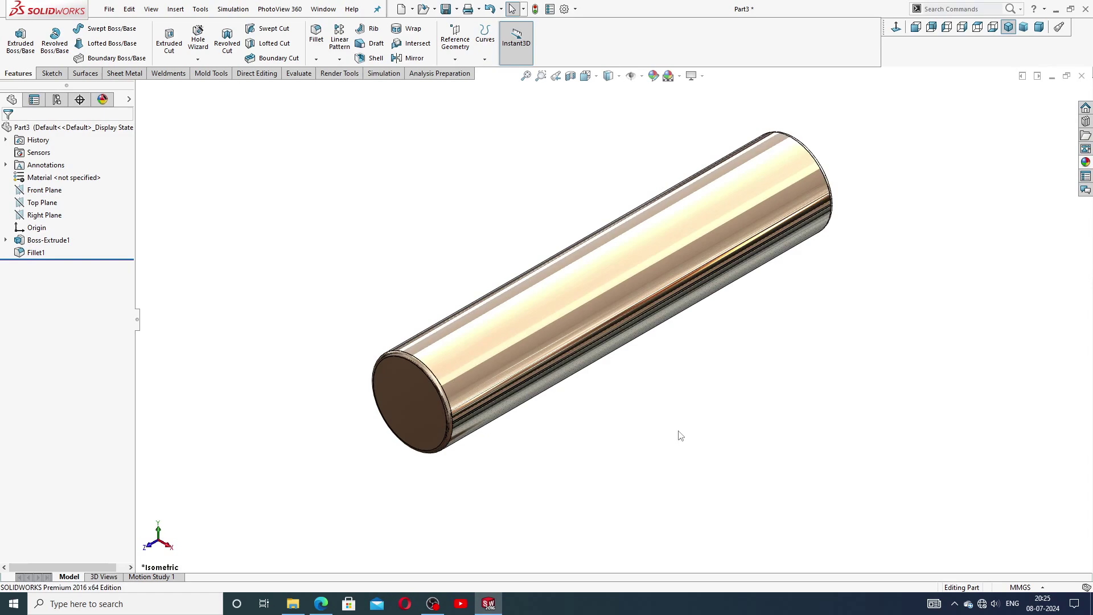
Close the mounting pin without saving and start a new part with a plain white background
{"action": "left_click", "coordinate": [1082, 76]}
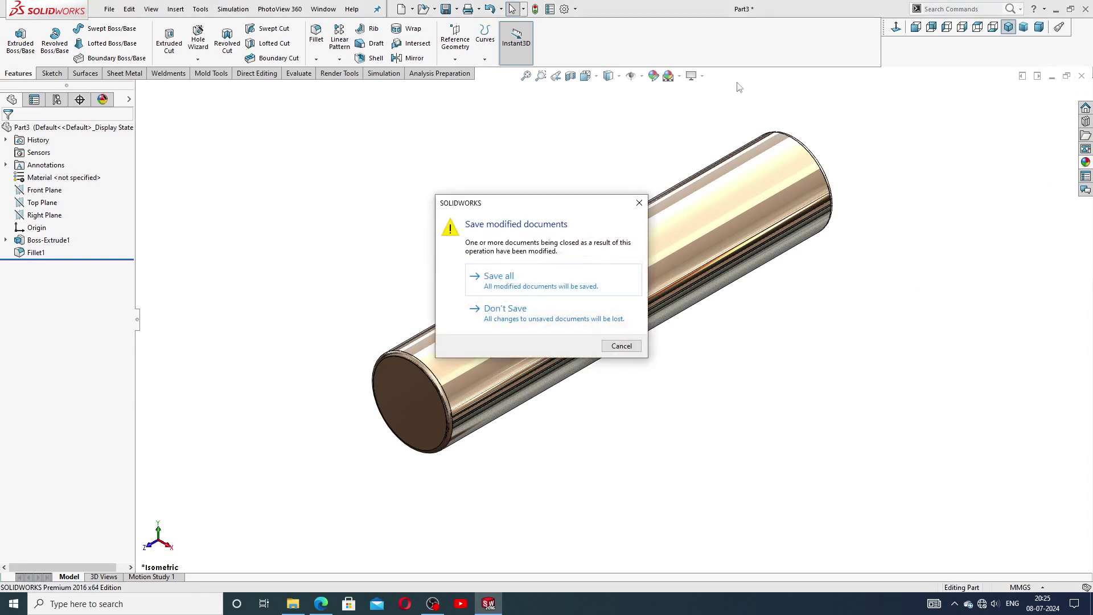
{"action": "left_click", "coordinate": [507, 310]}
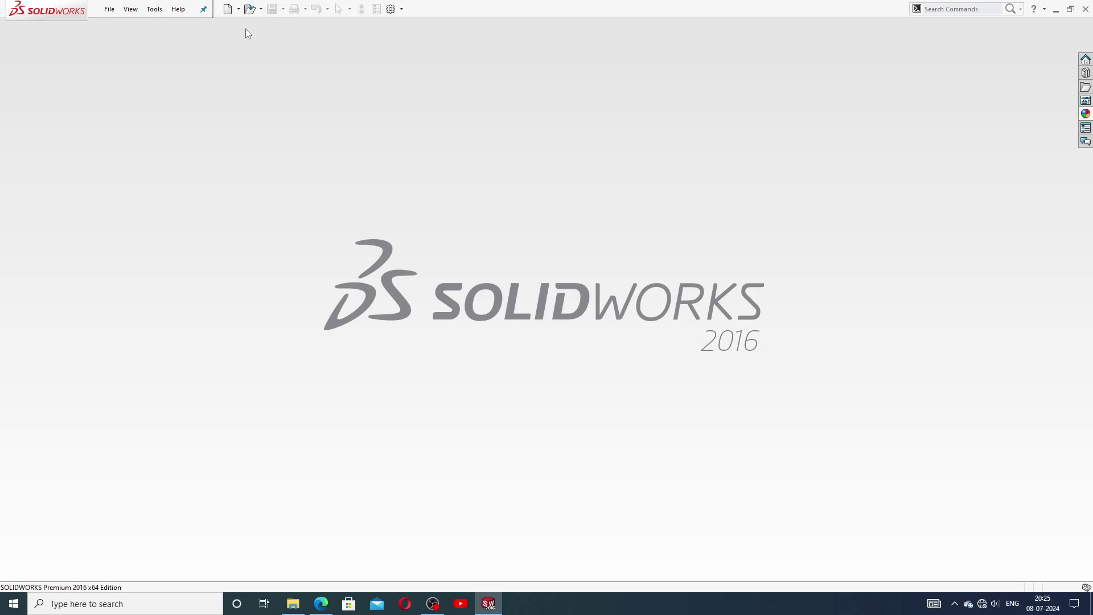
{"action": "left_click", "coordinate": [228, 9]}
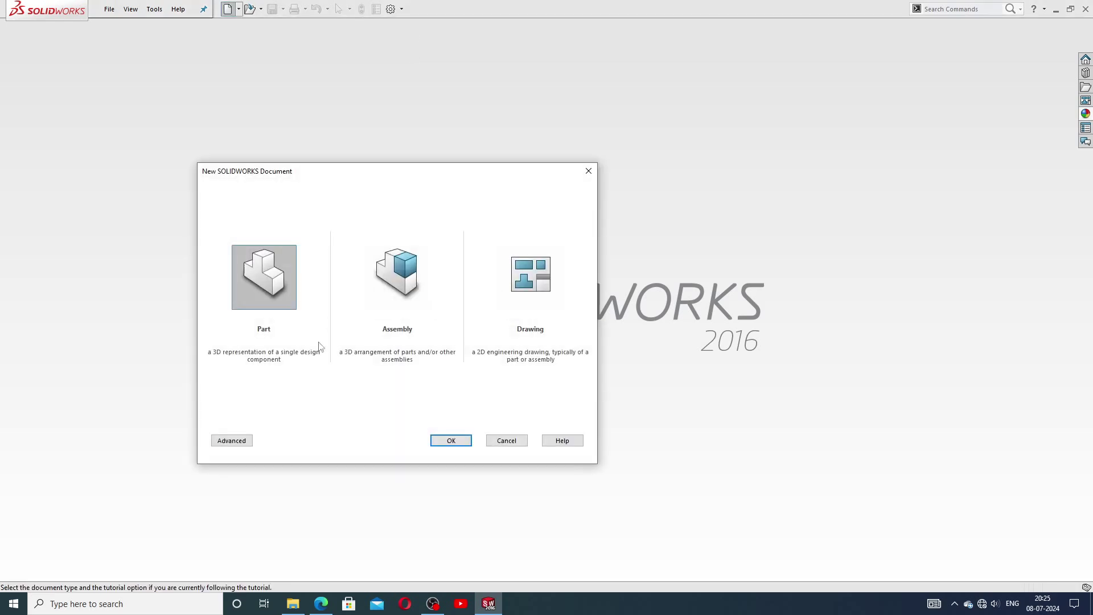
{"action": "left_click", "coordinate": [459, 443]}
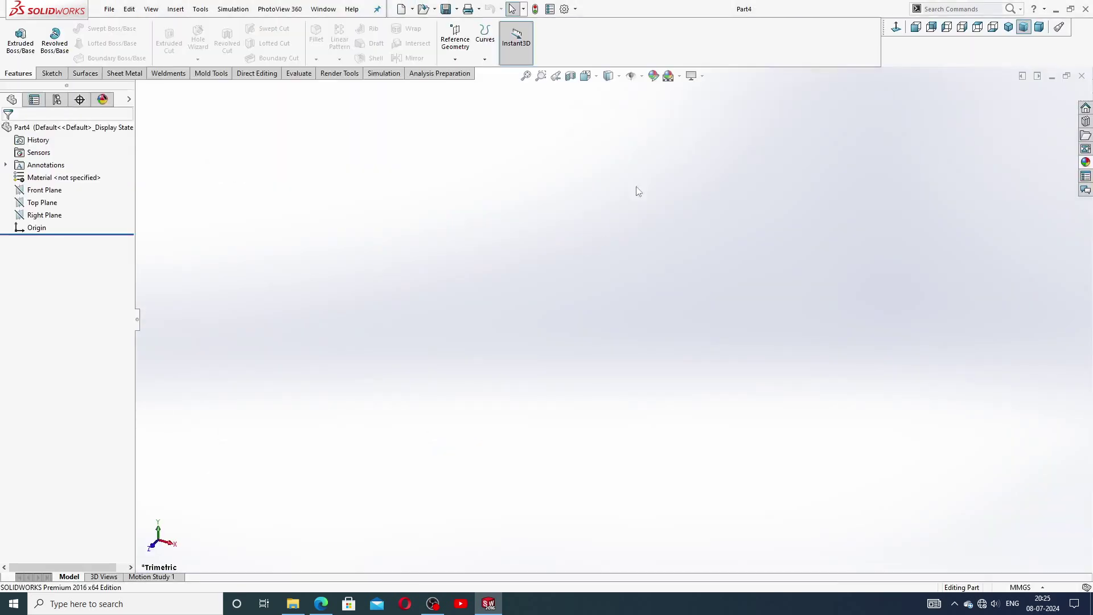
{"action": "left_click", "coordinate": [678, 76]}
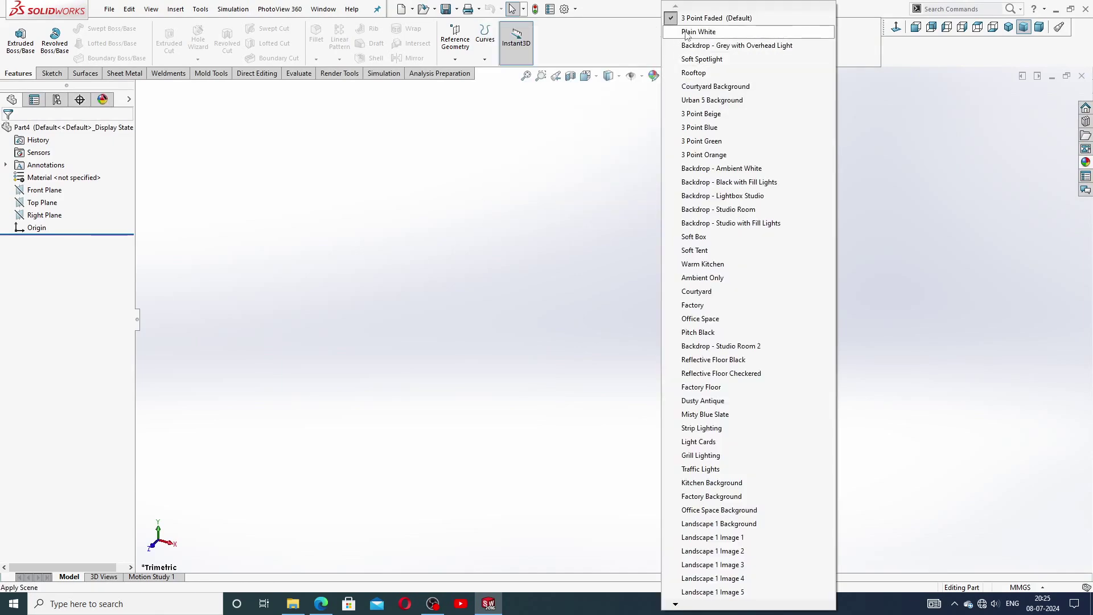
{"action": "left_click", "coordinate": [687, 33]}
Set the new part's shaded and wireframe image quality to the highest level
{"action": "left_click", "coordinate": [565, 9]}
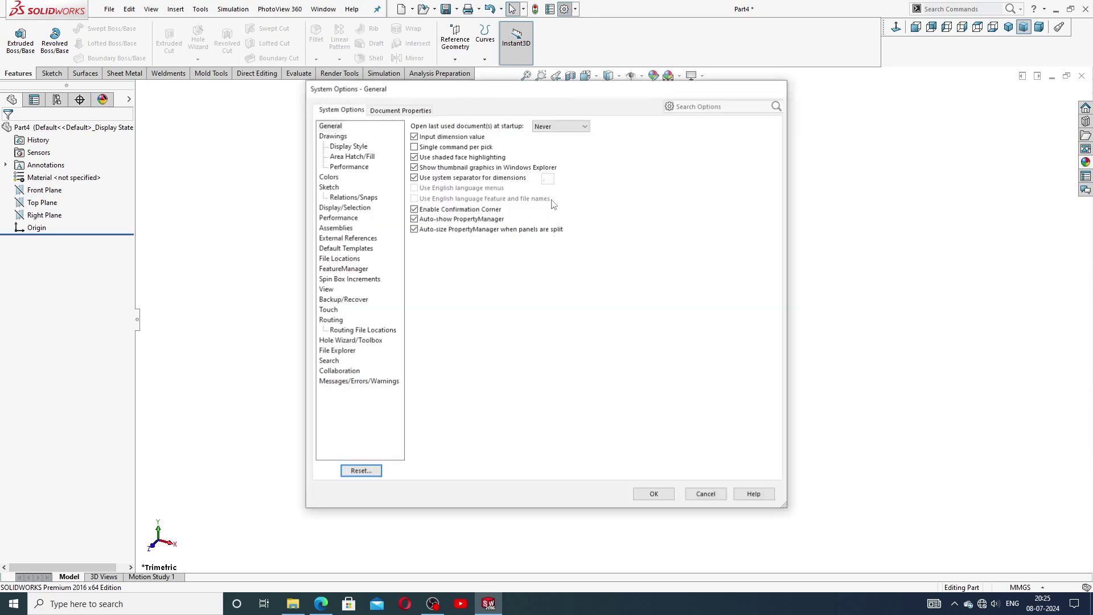
{"action": "left_click", "coordinate": [417, 111]}
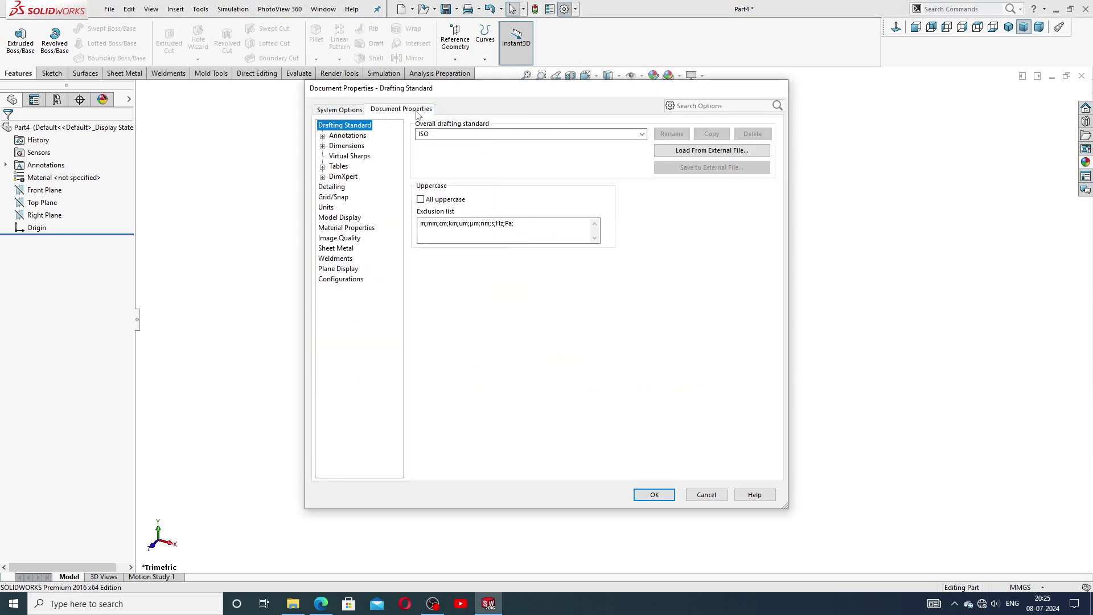
{"action": "left_click", "coordinate": [340, 238]}
{"action": "left_click_drag", "start_coordinate": [484, 142], "coordinate": [628, 142]}
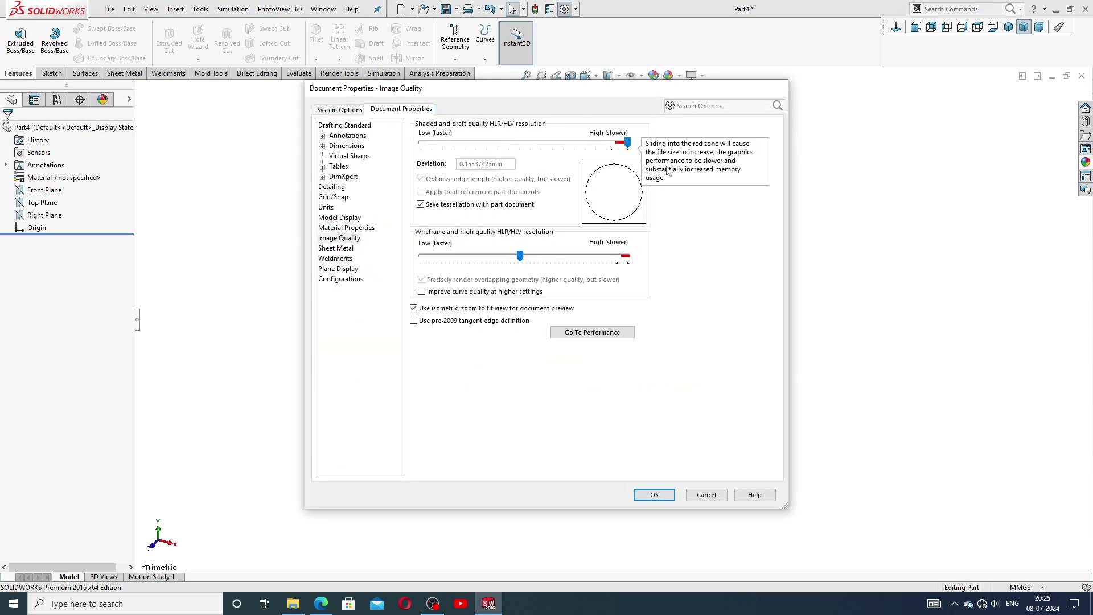
{"action": "left_click_drag", "start_coordinate": [520, 256], "coordinate": [627, 257]}
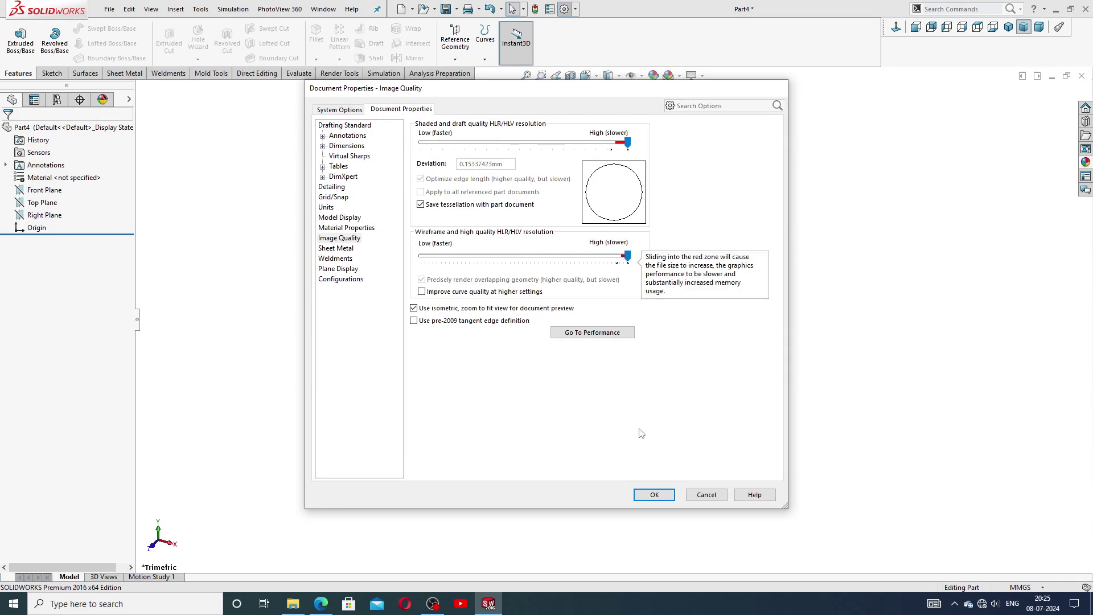
{"action": "left_click", "coordinate": [654, 495]}
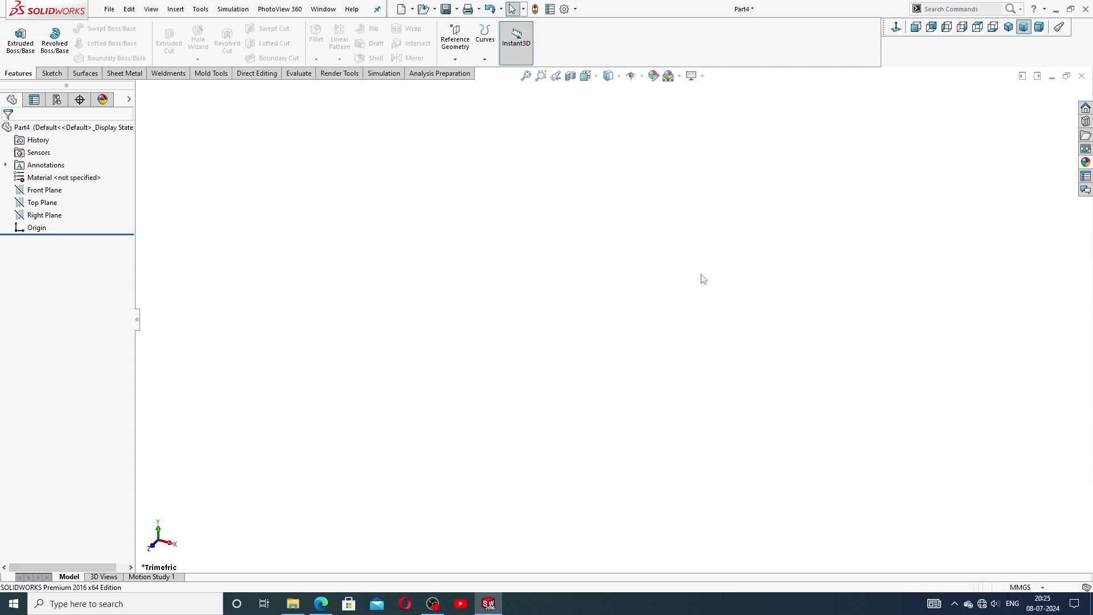
Start a Front Plane sketch and draw a circle centred on the origin
{"action": "left_click", "coordinate": [45, 191]}
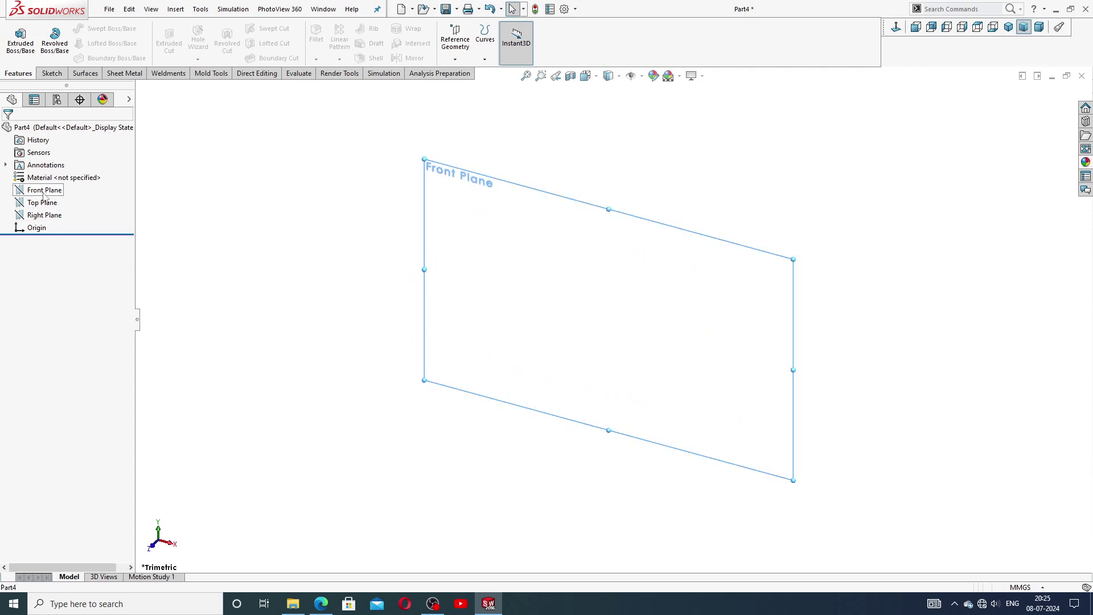
{"action": "left_click", "coordinate": [51, 179]}
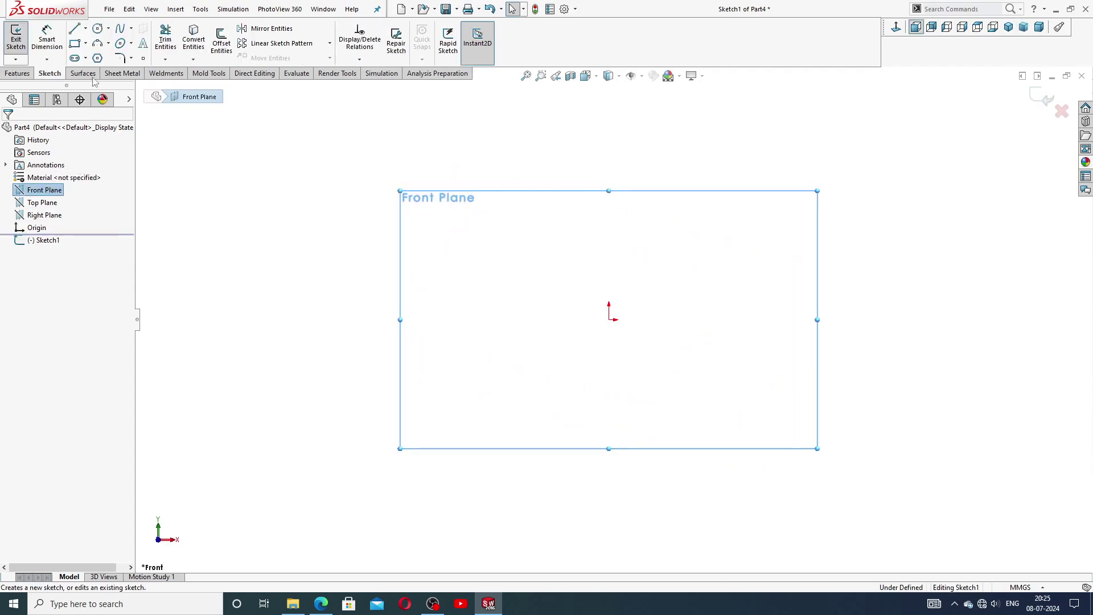
{"action": "left_click", "coordinate": [98, 28]}
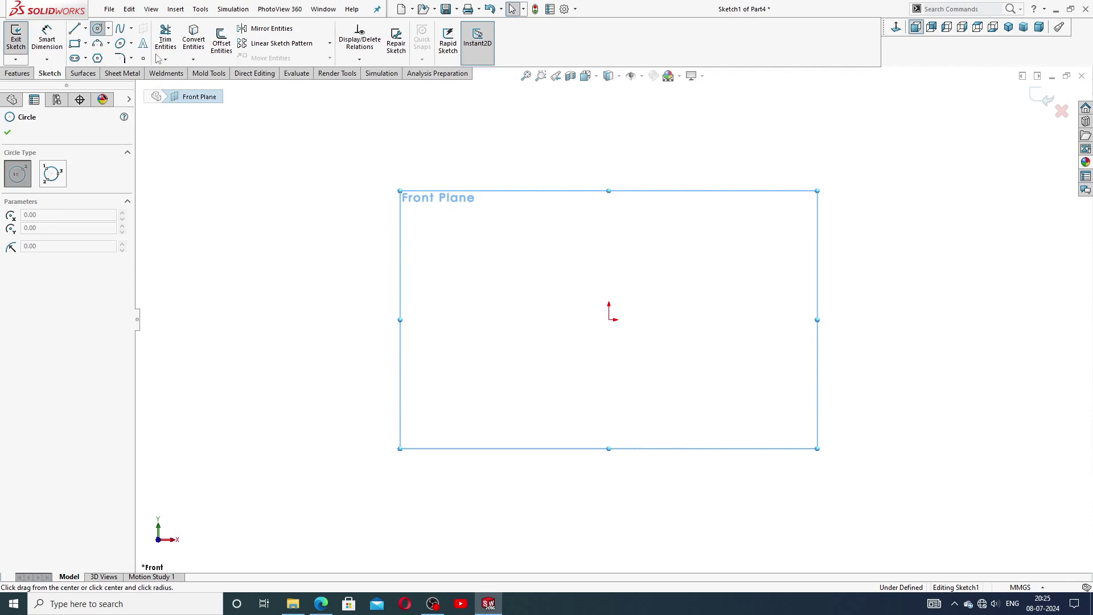
{"action": "left_click", "coordinate": [609, 319]}
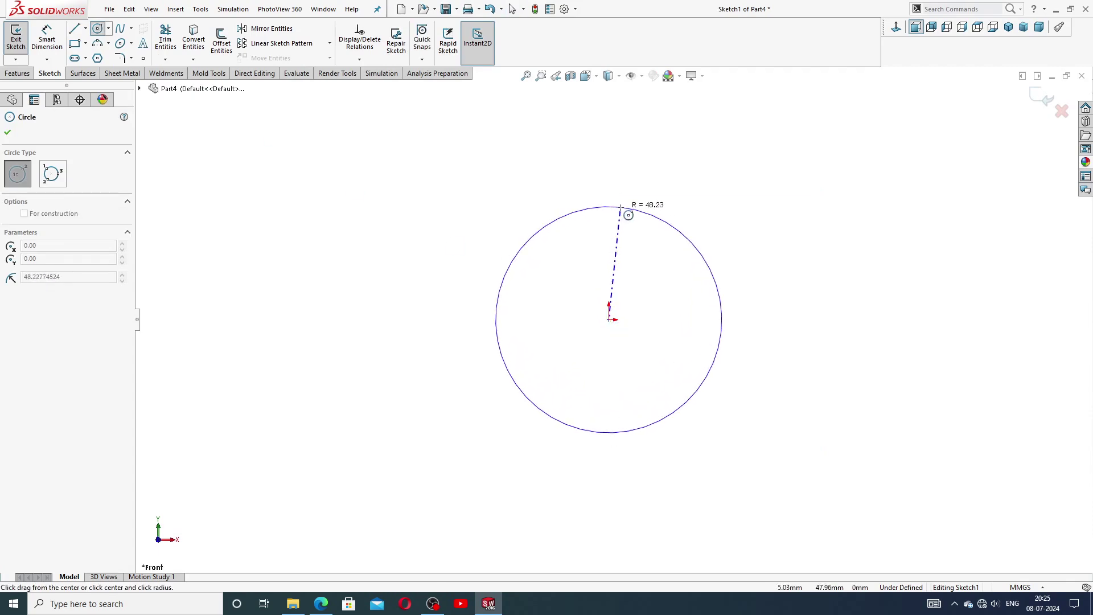
{"action": "left_click", "coordinate": [628, 215]}
{"action": "right_click", "coordinate": [668, 200]}
{"action": "left_click", "coordinate": [686, 203]}
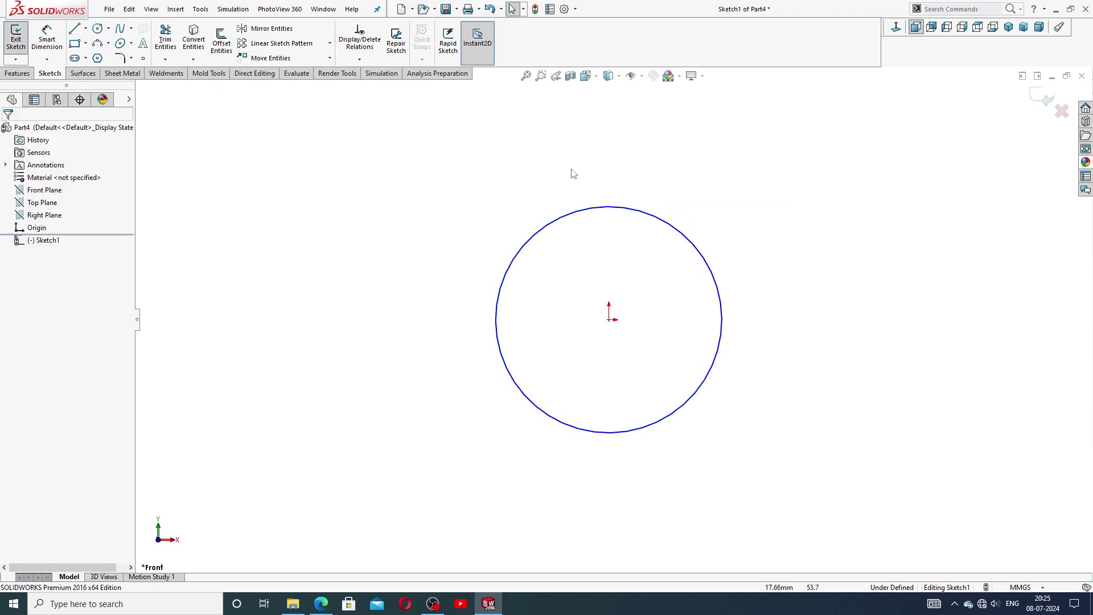
Dimension the circle to a 13 mm diameter and check it against the mounting pin drawing
{"action": "left_click", "coordinate": [52, 49]}
{"action": "left_click", "coordinate": [612, 207]}
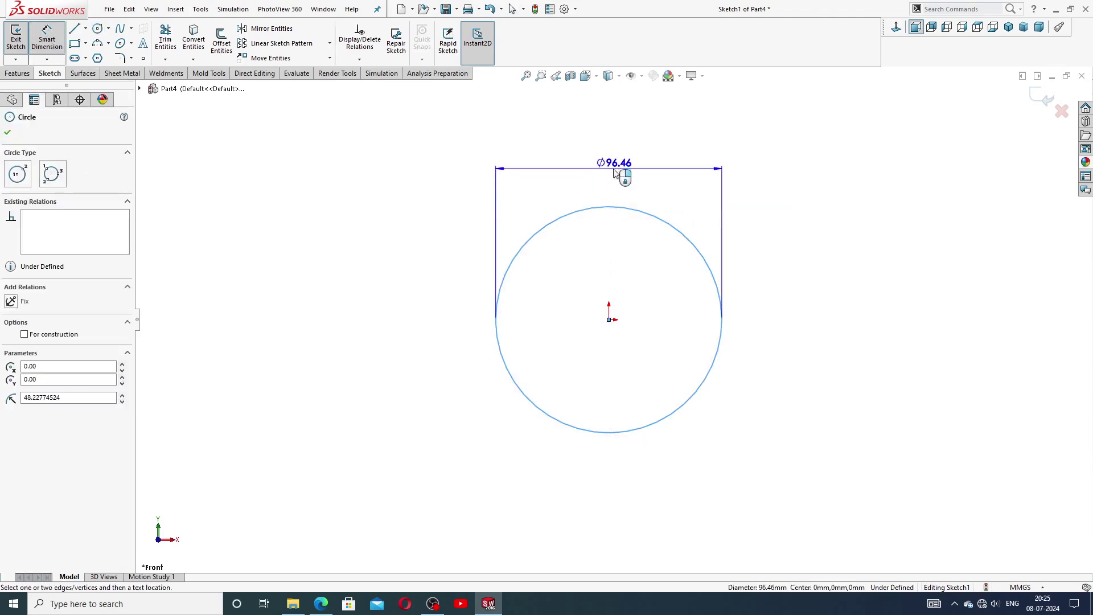
{"action": "left_click", "coordinate": [614, 172]}
{"action": "type", "text": "13"}
{"action": "key", "text": "Return"}
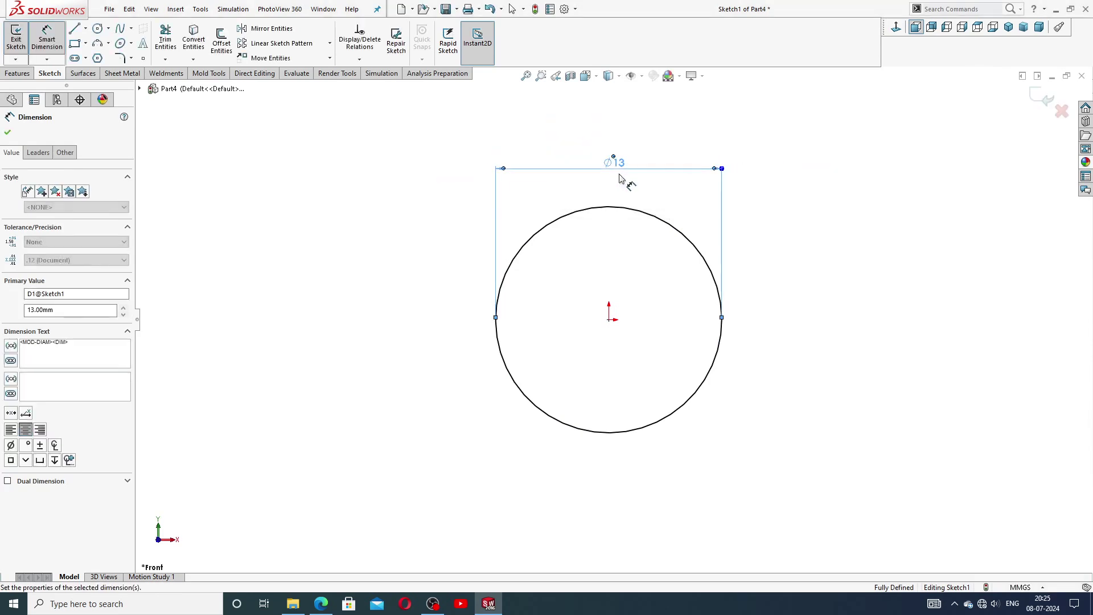
{"action": "left_click", "coordinate": [772, 239]}
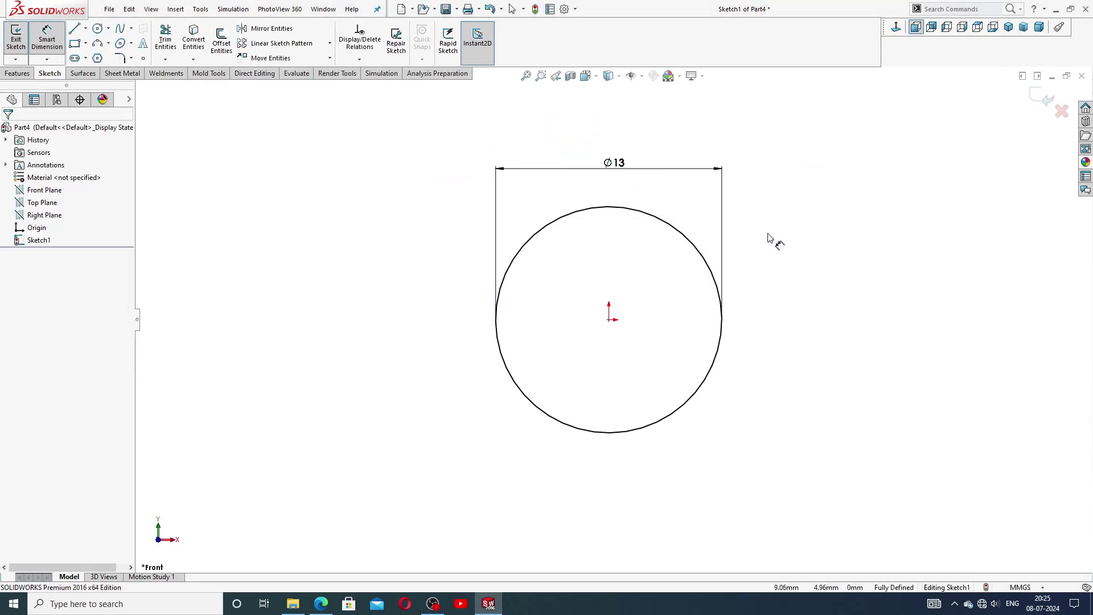
{"action": "left_click", "coordinate": [323, 612]}
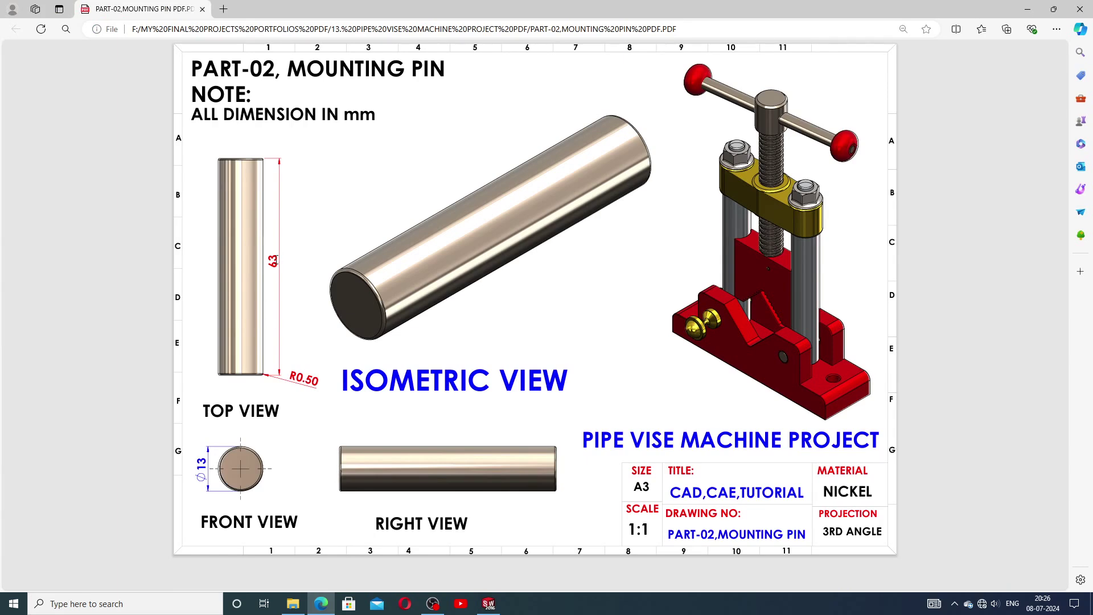
{"action": "left_click", "coordinate": [488, 603]}
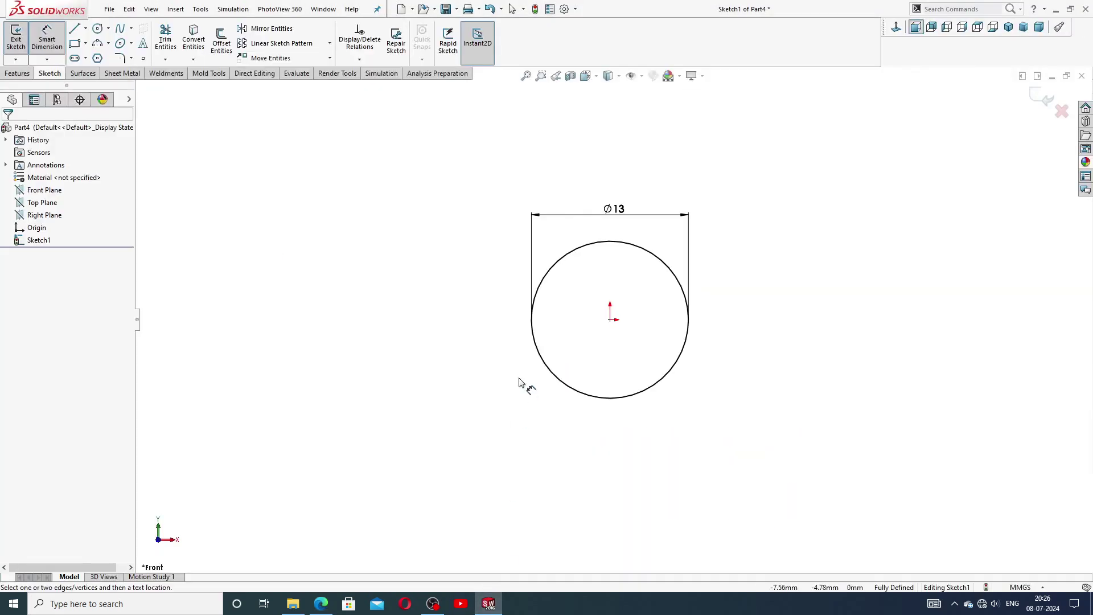
Extrude the Ø13 sketch circle 63 mm into the Boss-Extrude1 cylinder
{"action": "right_click", "coordinate": [368, 245]}
{"action": "left_click", "coordinate": [394, 171]}
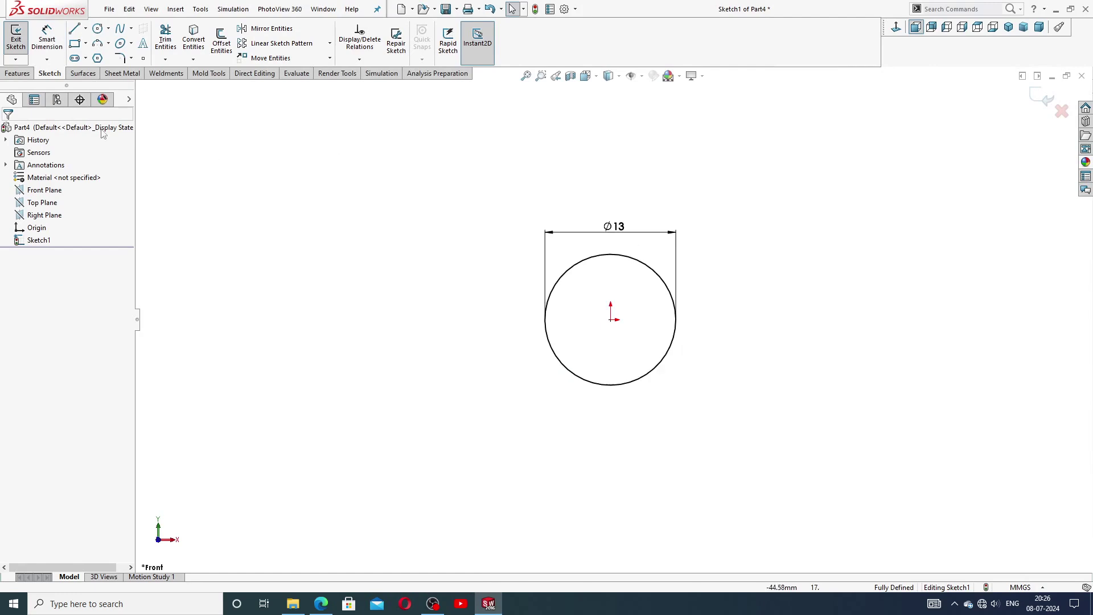
{"action": "left_click", "coordinate": [17, 73]}
{"action": "left_click", "coordinate": [21, 40]}
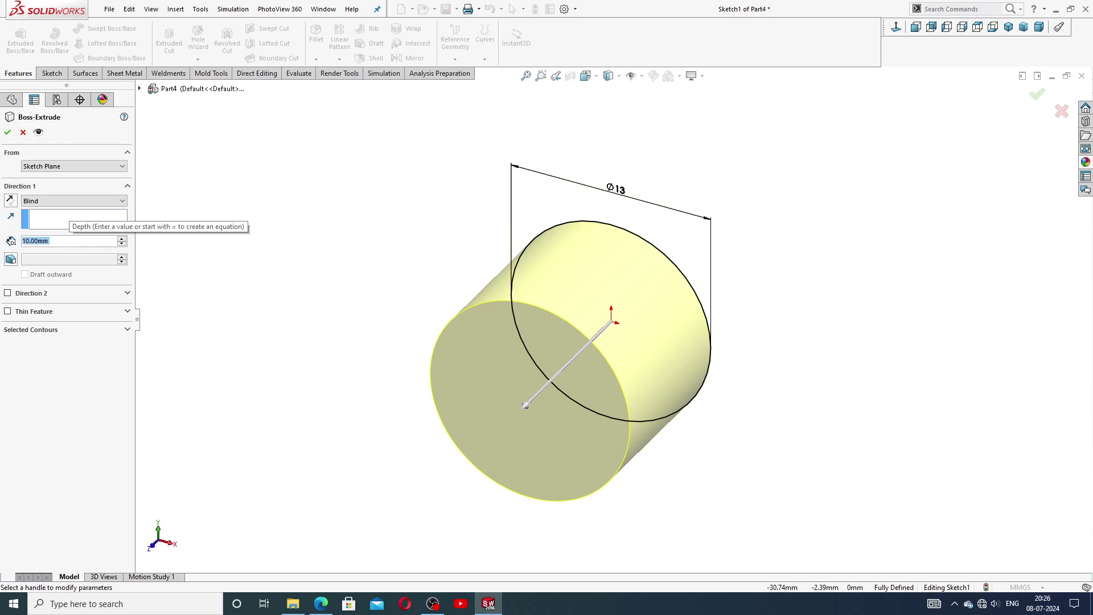
{"action": "type", "text": "63"}
{"action": "key", "text": "Return"}
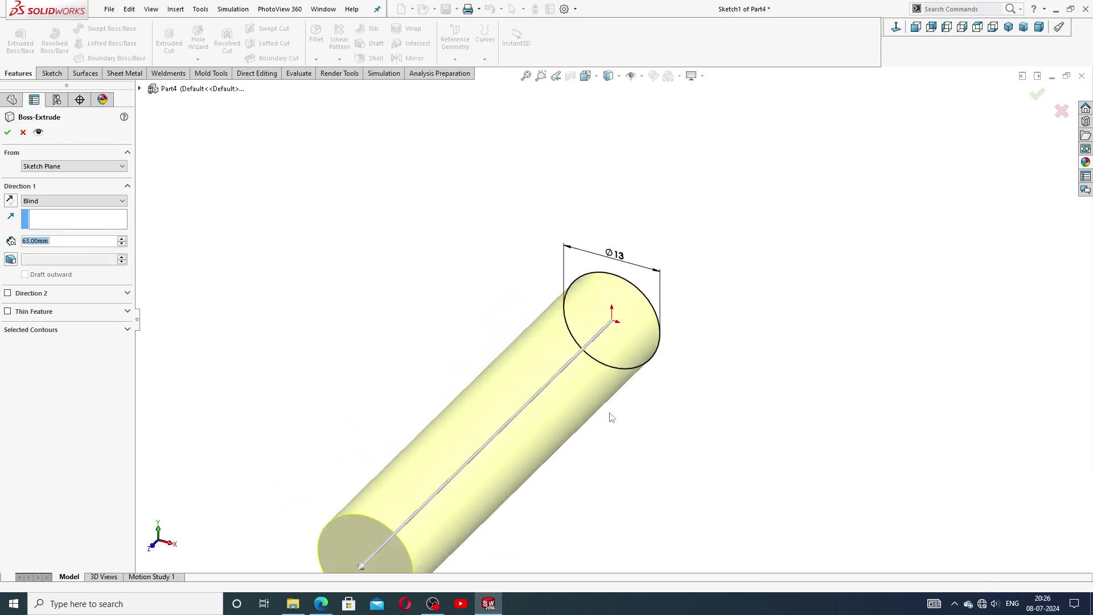
{"action": "scroll", "coordinate": [524, 429], "scroll_direction": "down", "scroll_amount": 2}
{"action": "scroll", "coordinate": [524, 429], "scroll_direction": "down", "scroll_amount": 1}
{"action": "scroll", "coordinate": [565, 388], "scroll_direction": "down", "scroll_amount": 1}
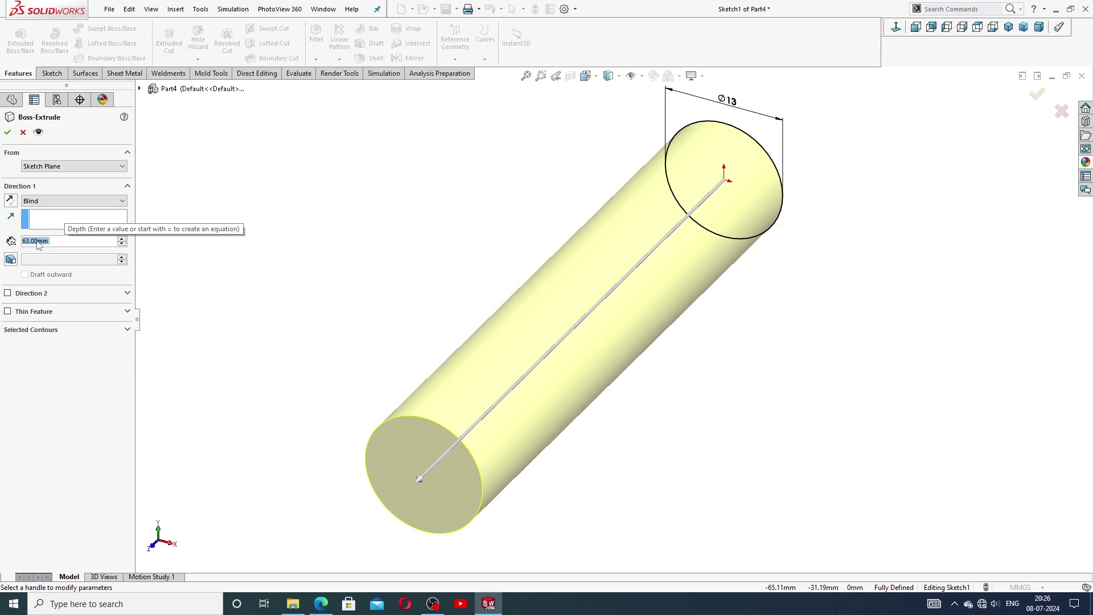
{"action": "key", "text": "Return"}
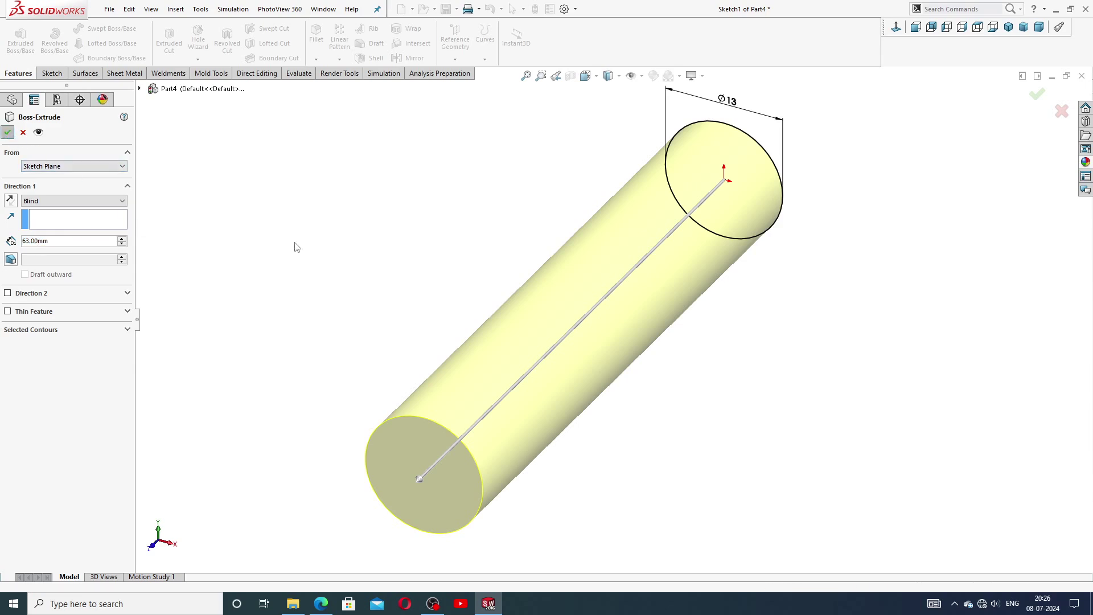
{"action": "left_click", "coordinate": [398, 250]}
{"action": "scroll", "coordinate": [524, 237], "scroll_direction": "up", "scroll_amount": 3}
{"action": "mouse_move", "coordinate": [525, 237]}
{"action": "middle_mouse_down"}
{"action": "mouse_move", "coordinate": [481, 190]}
{"action": "mouse_move", "coordinate": [491, 291]}
{"action": "middle_mouse_up"}
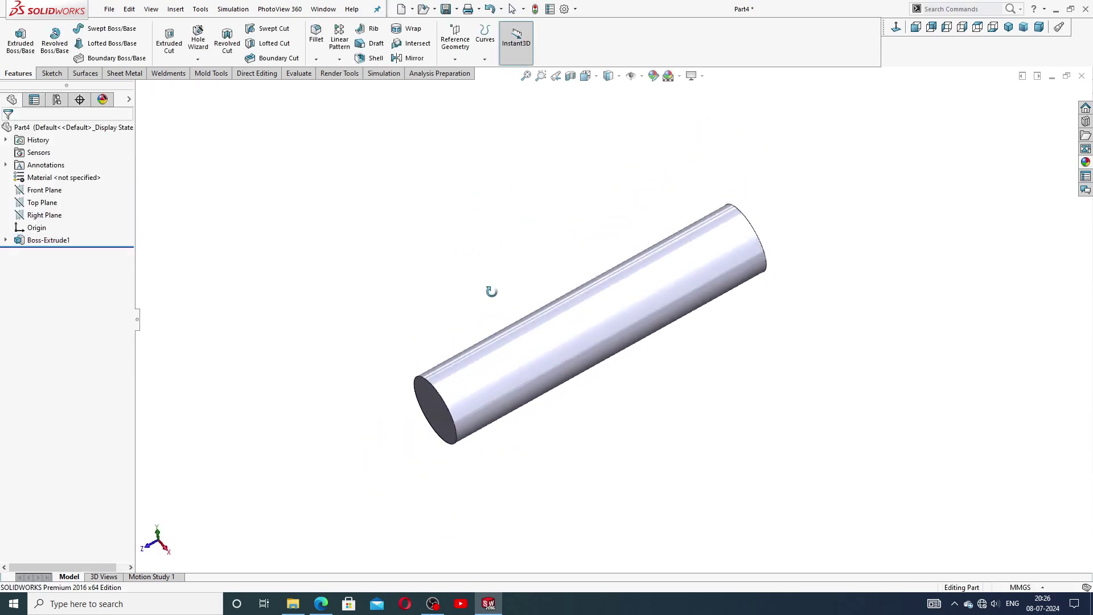
Add a 0.5 mm Fillet1 to the near and far end faces of the cylinder
{"action": "left_click", "coordinate": [316, 33]}
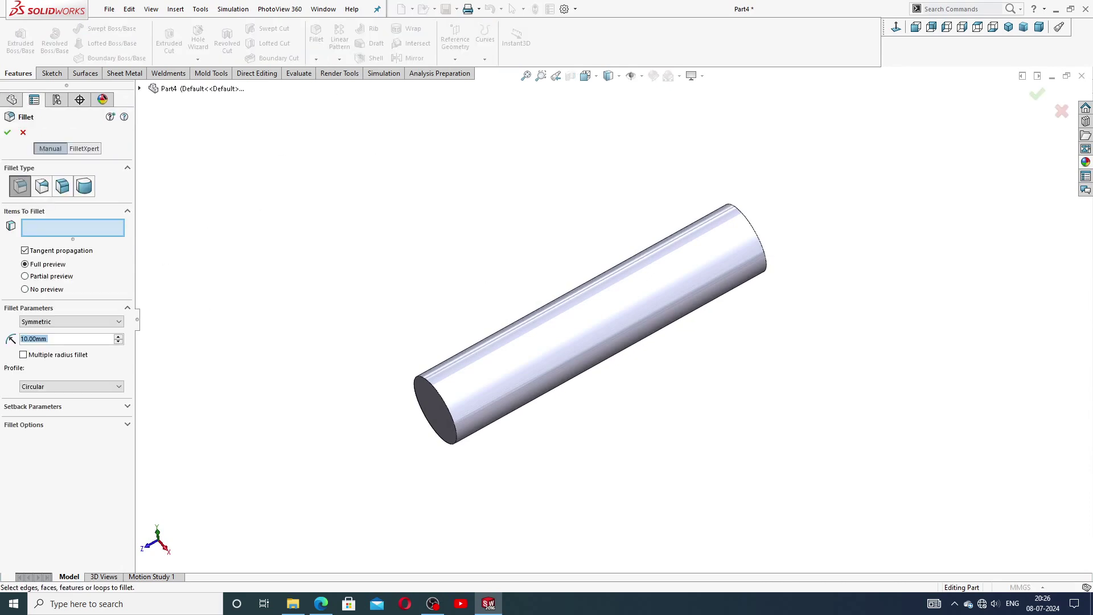
{"action": "type", "text": "0.5"}
{"action": "key", "text": "Return"}
{"action": "middle_click_drag", "start_coordinate": [401, 296], "coordinate": [439, 227]}
{"action": "left_click", "coordinate": [484, 360]}
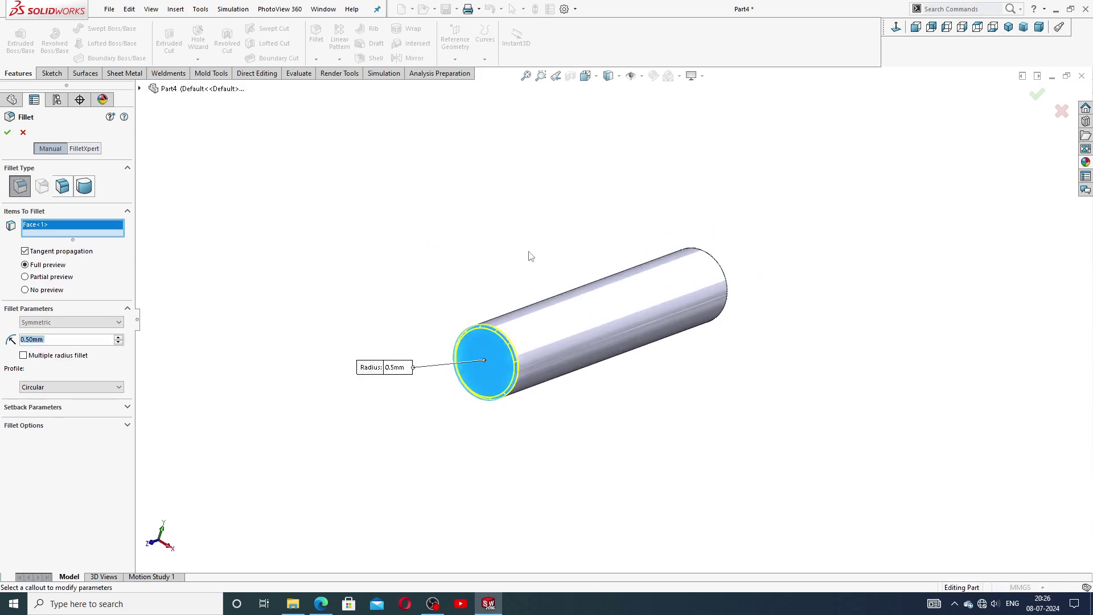
{"action": "mouse_move", "coordinate": [530, 255]}
{"action": "middle_mouse_down"}
{"action": "mouse_move", "coordinate": [493, 300]}
{"action": "mouse_move", "coordinate": [410, 349]}
{"action": "middle_mouse_up"}
{"action": "left_click", "coordinate": [706, 259]}
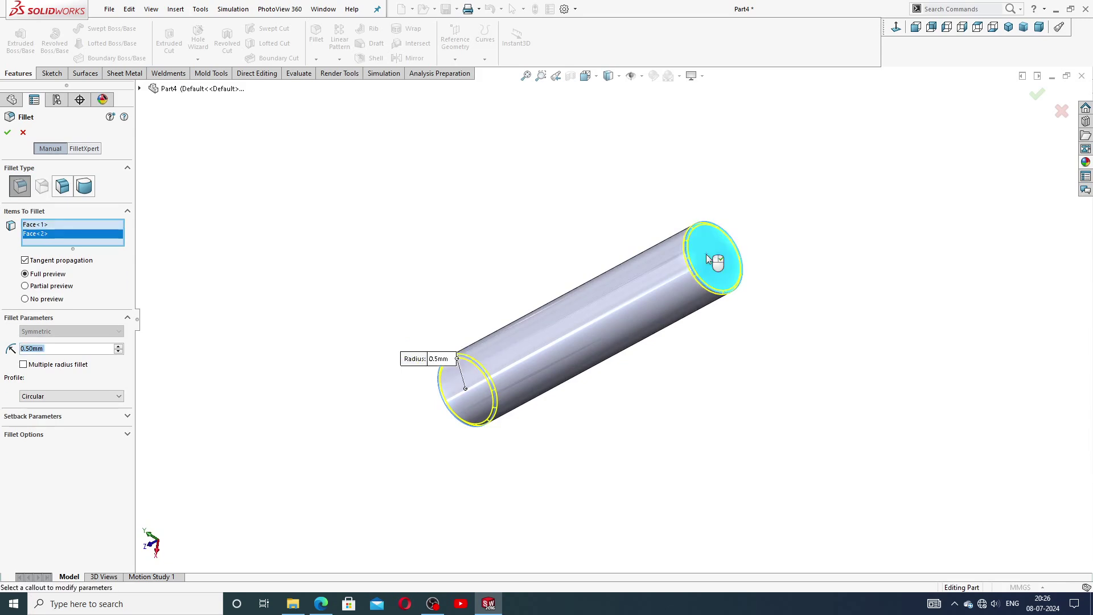
{"action": "mouse_move", "coordinate": [707, 259]}
{"action": "middle_mouse_down"}
{"action": "mouse_move", "coordinate": [562, 288]}
{"action": "mouse_move", "coordinate": [671, 193]}
{"action": "middle_mouse_up"}
{"action": "scroll", "coordinate": [608, 319], "scroll_direction": "down", "scroll_amount": 2}
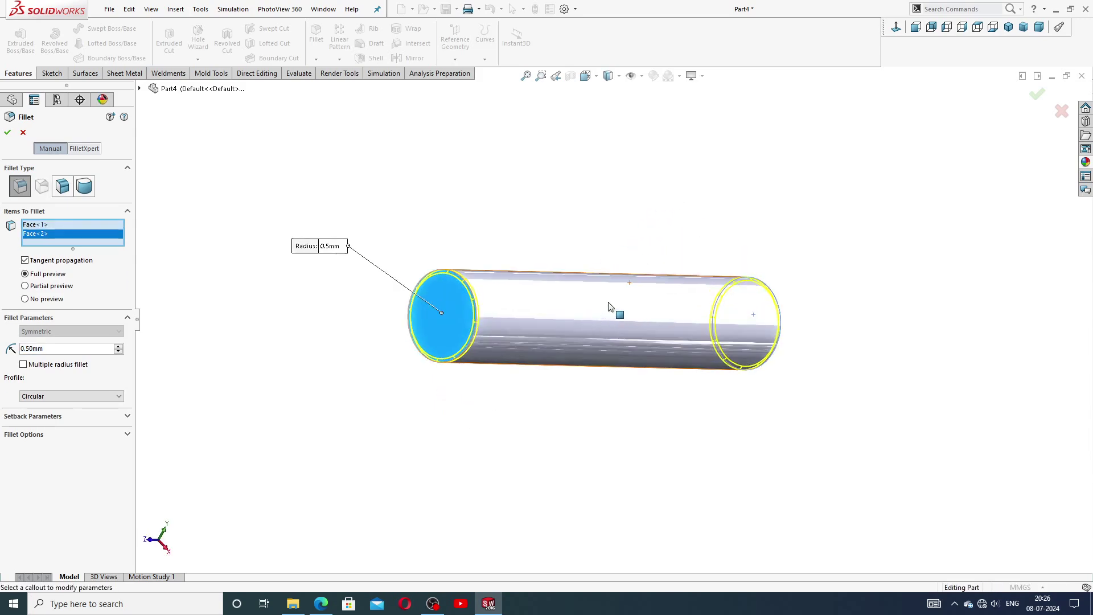
{"action": "middle_click_drag", "start_coordinate": [610, 293], "coordinate": [627, 366]}
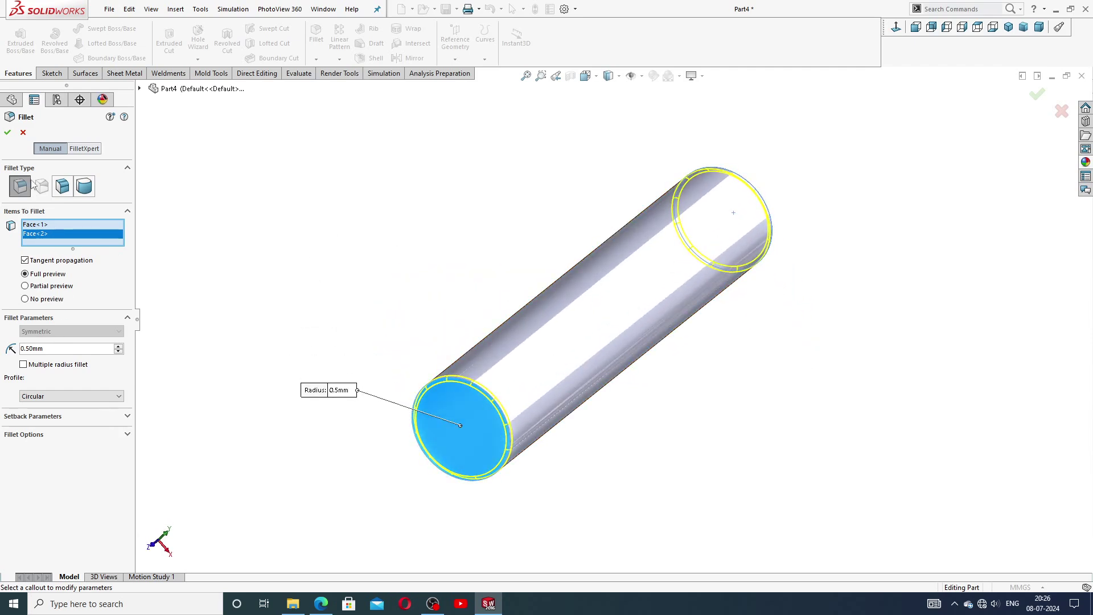
{"action": "left_click", "coordinate": [8, 133]}
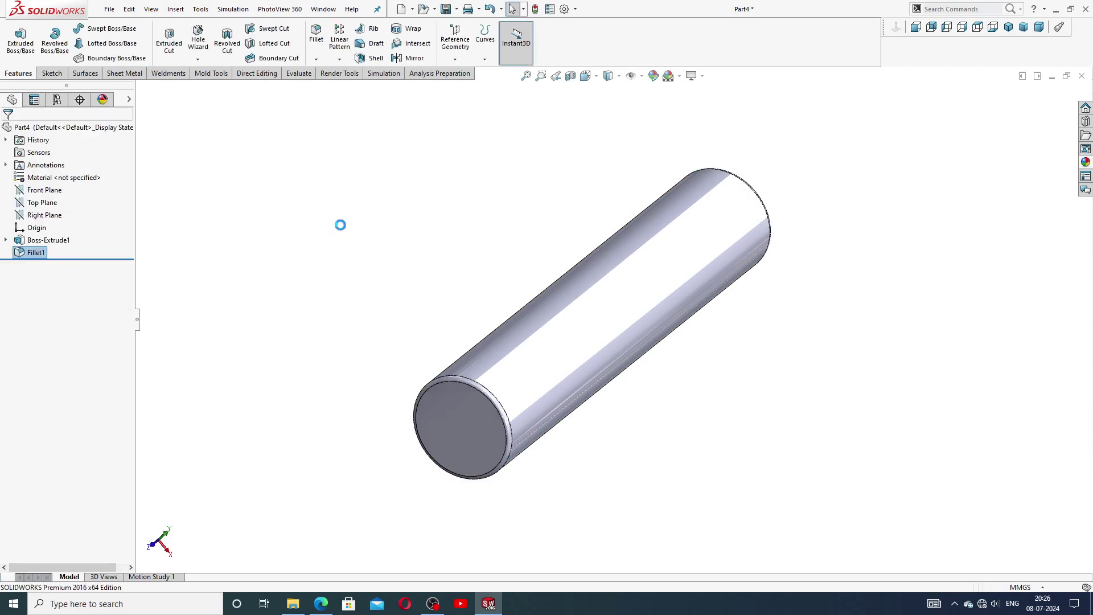
{"action": "left_click", "coordinate": [450, 237]}
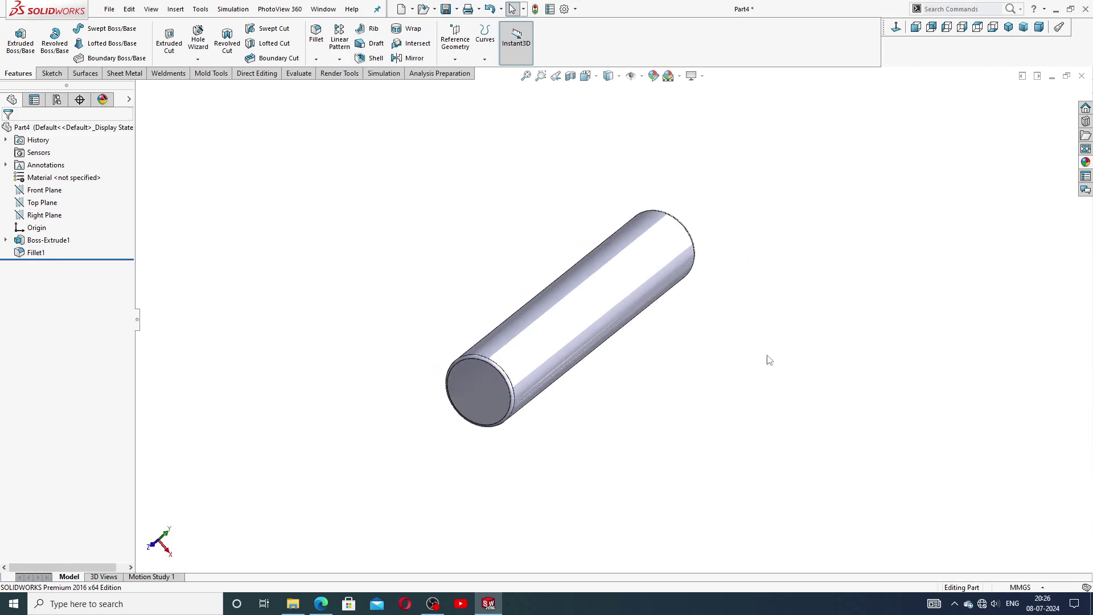
Give the pin a polished nickel metal appearance, then collapse the appearance library
{"action": "mouse_move", "coordinate": [766, 359]}
{"action": "middle_mouse_down"}
{"action": "mouse_move", "coordinate": [654, 373]}
{"action": "mouse_move", "coordinate": [681, 376]}
{"action": "middle_mouse_up"}
{"action": "mouse_move", "coordinate": [635, 229]}
{"action": "middle_mouse_down"}
{"action": "mouse_move", "coordinate": [670, 297]}
{"action": "mouse_move", "coordinate": [827, 240]}
{"action": "middle_mouse_up"}
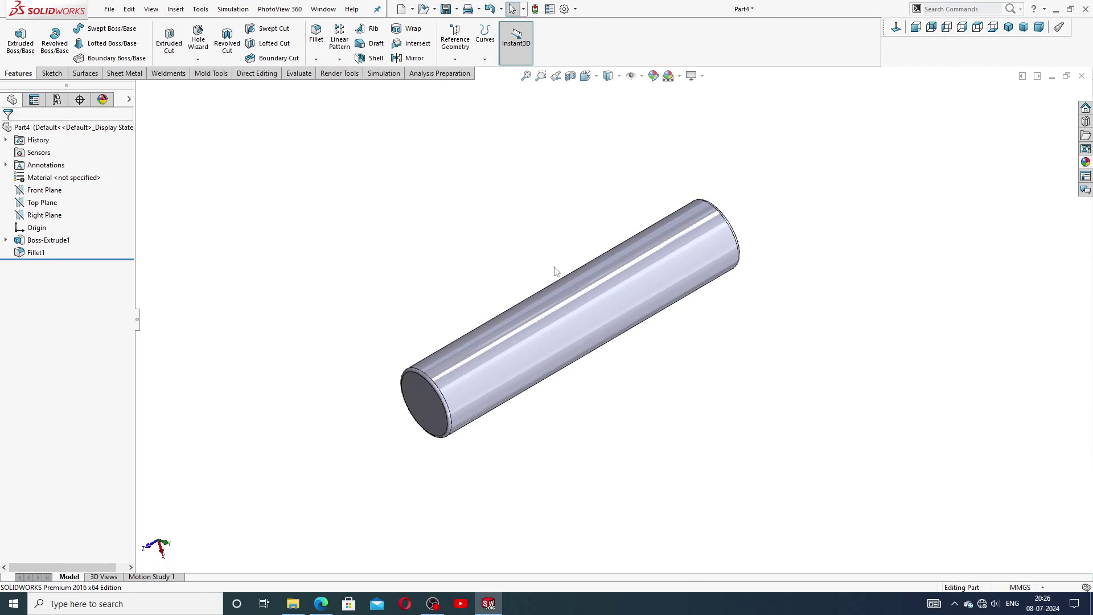
{"action": "scroll", "coordinate": [607, 292], "scroll_direction": "down", "scroll_amount": 2}
{"action": "left_click", "coordinate": [1087, 163]}
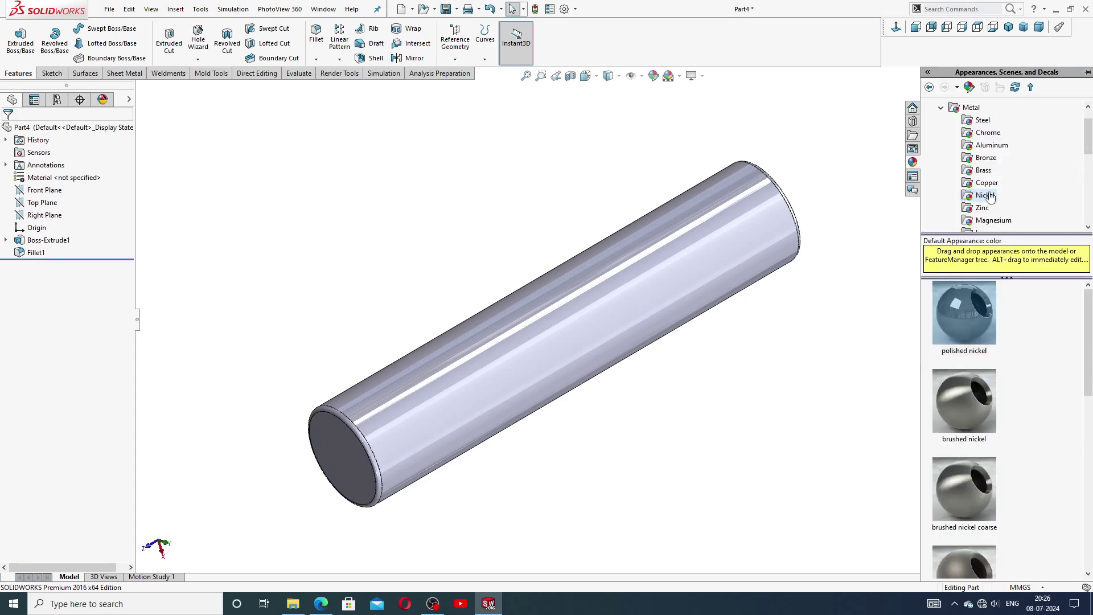
{"action": "double_click", "coordinate": [955, 301]}
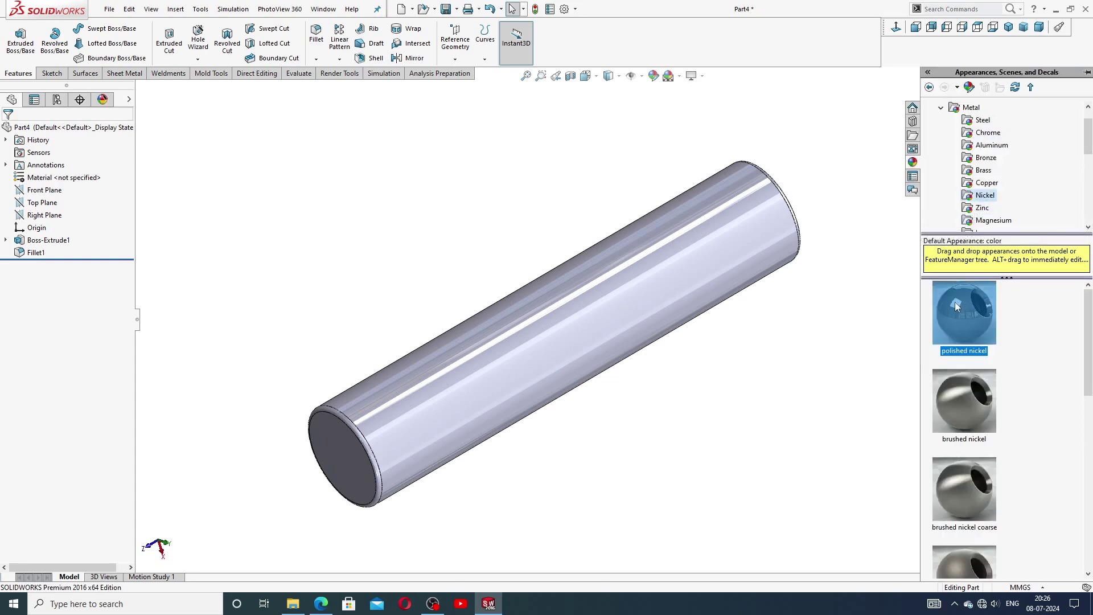
{"action": "left_click", "coordinate": [839, 315]}
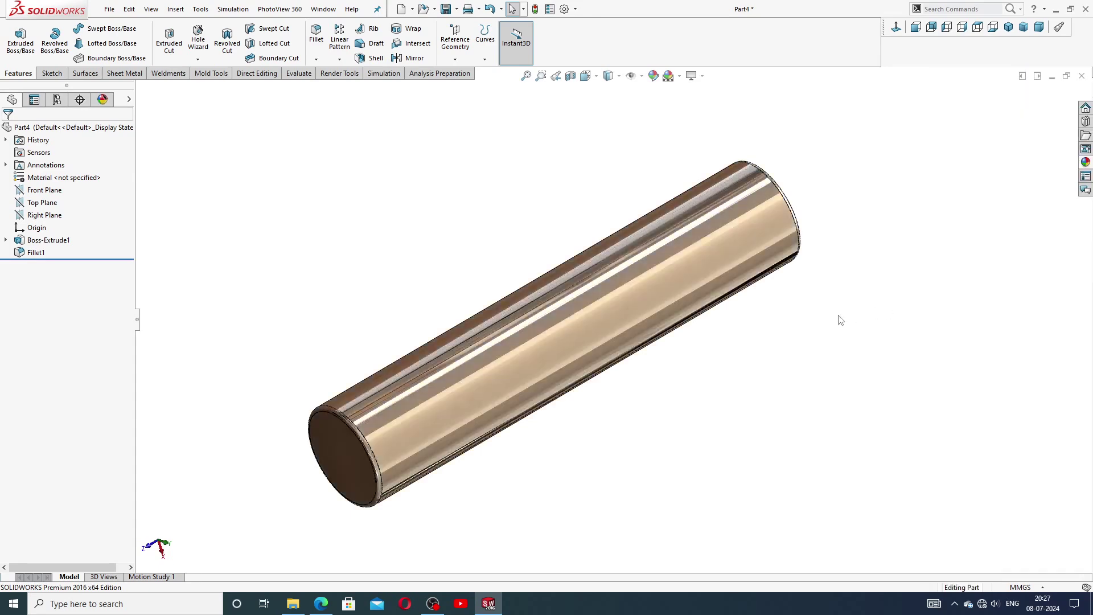
{"action": "middle_click_drag", "start_coordinate": [365, 285], "coordinate": [575, 349], "text": "ctrl"}
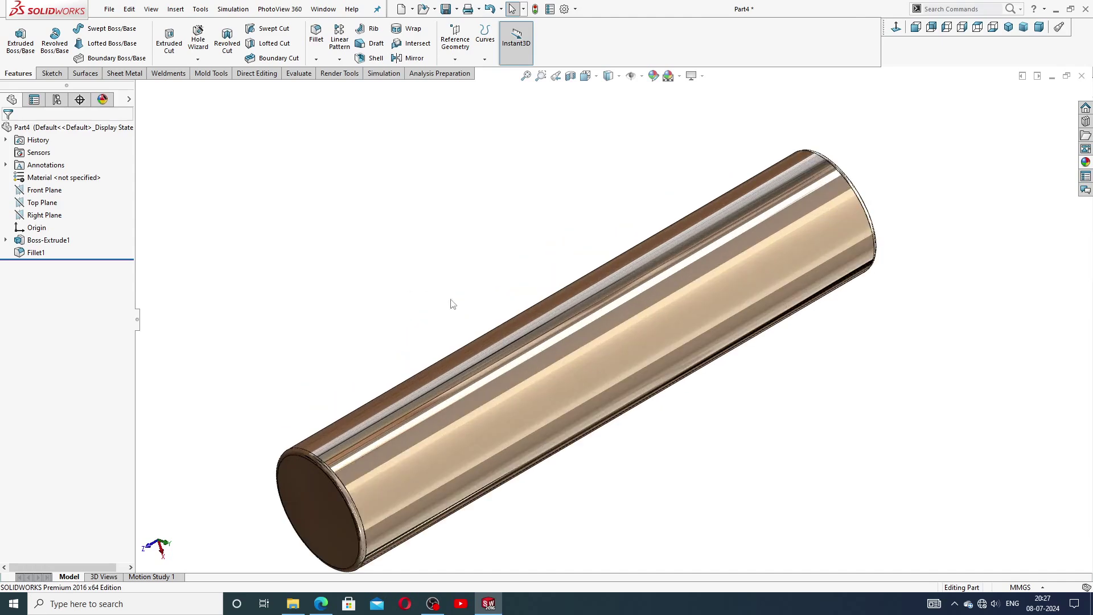
{"action": "left_click", "coordinate": [1009, 27]}
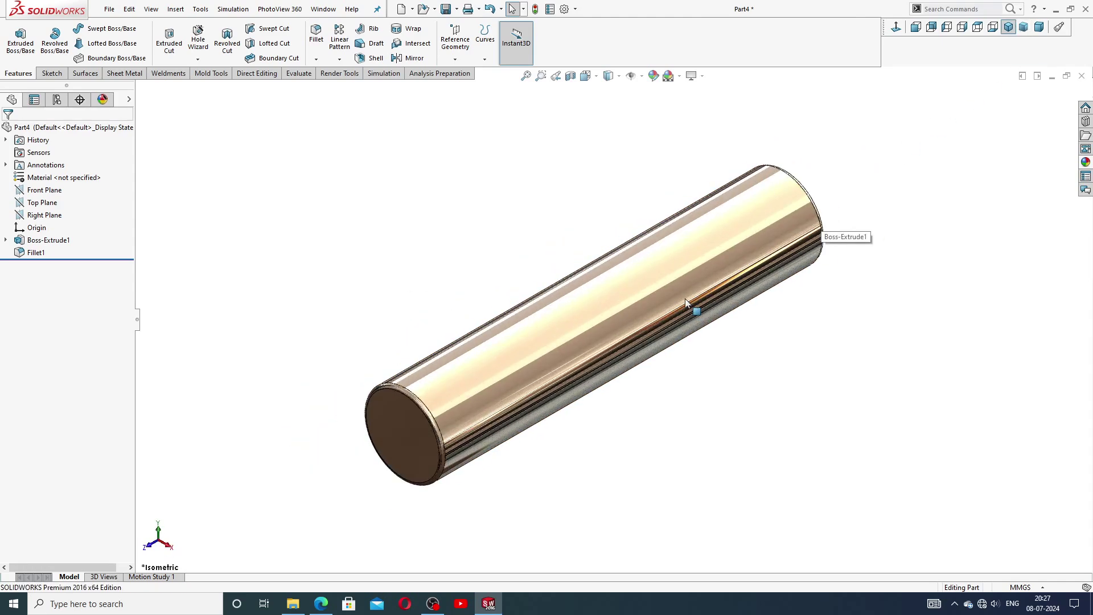
{"action": "mouse_move", "coordinate": [686, 298]}
{"action": "middle_mouse_down"}
{"action": "mouse_move", "coordinate": [755, 208]}
{"action": "mouse_move", "coordinate": [689, 259]}
{"action": "mouse_move", "coordinate": [586, 261]}
{"action": "mouse_move", "coordinate": [677, 286]}
{"action": "mouse_move", "coordinate": [596, 239]}
{"action": "mouse_move", "coordinate": [566, 258]}
{"action": "mouse_move", "coordinate": [605, 264]}
{"action": "mouse_move", "coordinate": [732, 233]}
{"action": "mouse_move", "coordinate": [737, 215]}
{"action": "mouse_move", "coordinate": [524, 359]}
{"action": "middle_mouse_up"}
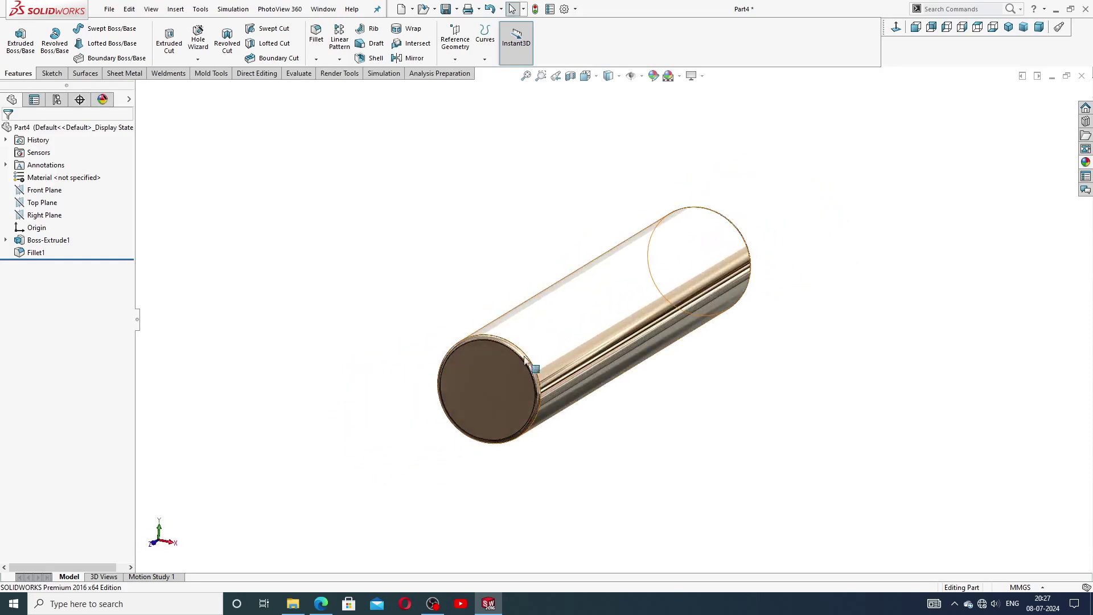
{"action": "scroll", "coordinate": [527, 365], "scroll_direction": "down", "scroll_amount": 4}
{"action": "left_click", "coordinate": [539, 351]}
{"action": "scroll", "coordinate": [701, 261], "scroll_direction": "up", "scroll_amount": 3}
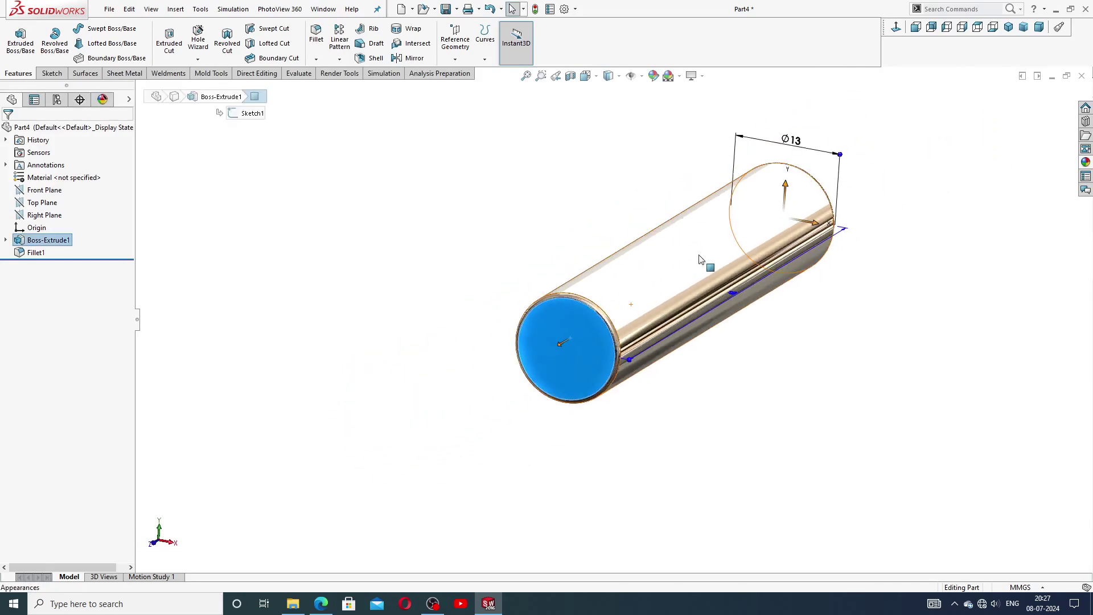
{"action": "scroll", "coordinate": [664, 202], "scroll_direction": "up", "scroll_amount": 2}
{"action": "left_click", "coordinate": [750, 191]}
{"action": "mouse_move", "coordinate": [750, 191]}
{"action": "middle_mouse_down"}
{"action": "mouse_move", "coordinate": [695, 251]}
{"action": "mouse_move", "coordinate": [674, 193]}
{"action": "mouse_move", "coordinate": [608, 254]}
{"action": "mouse_move", "coordinate": [654, 230]}
{"action": "mouse_move", "coordinate": [598, 298]}
{"action": "mouse_move", "coordinate": [691, 251]}
{"action": "mouse_move", "coordinate": [766, 259]}
{"action": "mouse_move", "coordinate": [843, 217]}
{"action": "mouse_move", "coordinate": [864, 237]}
{"action": "mouse_move", "coordinate": [710, 271]}
{"action": "mouse_move", "coordinate": [805, 134]}
{"action": "mouse_move", "coordinate": [708, 271]}
{"action": "middle_mouse_up"}
{"action": "left_click", "coordinate": [700, 274]}
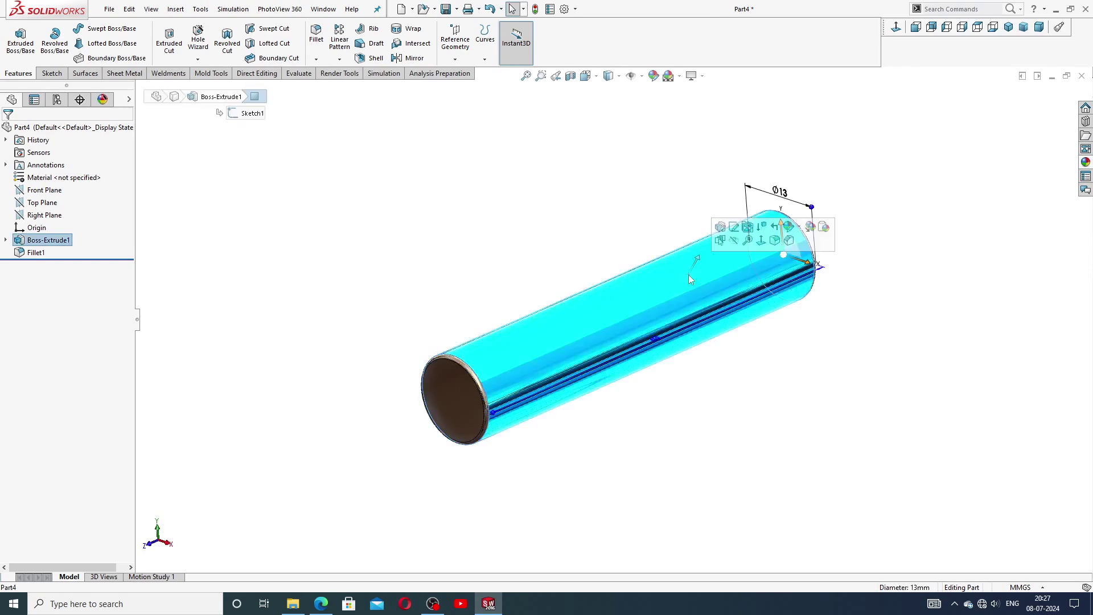
{"action": "left_click", "coordinate": [593, 195]}
{"action": "scroll", "coordinate": [671, 319], "scroll_direction": "down", "scroll_amount": 1}
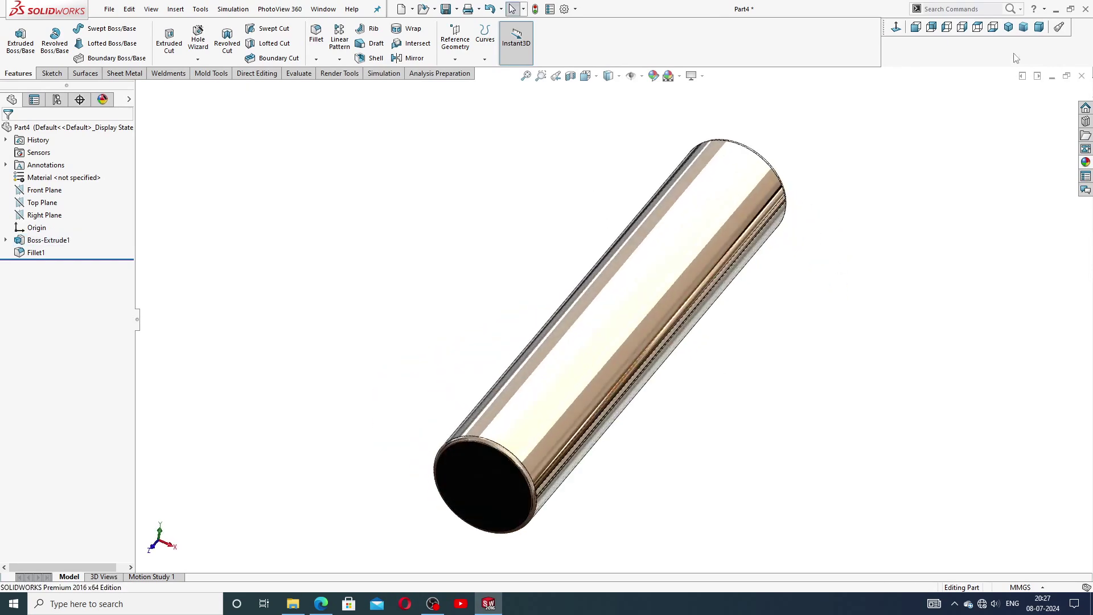
{"action": "left_click", "coordinate": [1008, 26]}
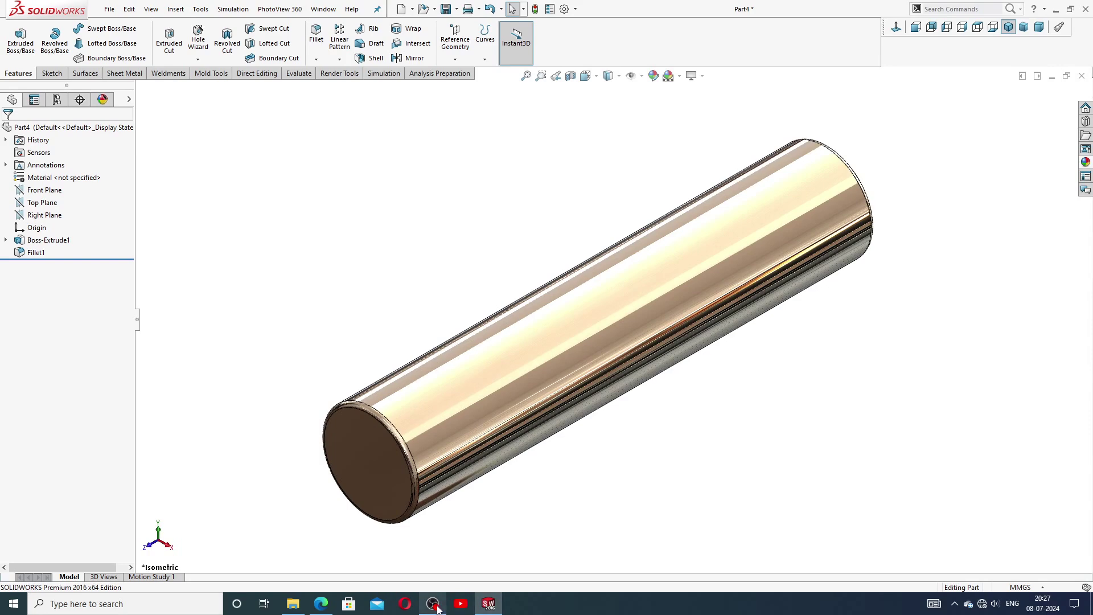
Look over the mounting pin drawing PDF, then return to the pin model
{"action": "left_click", "coordinate": [323, 605]}
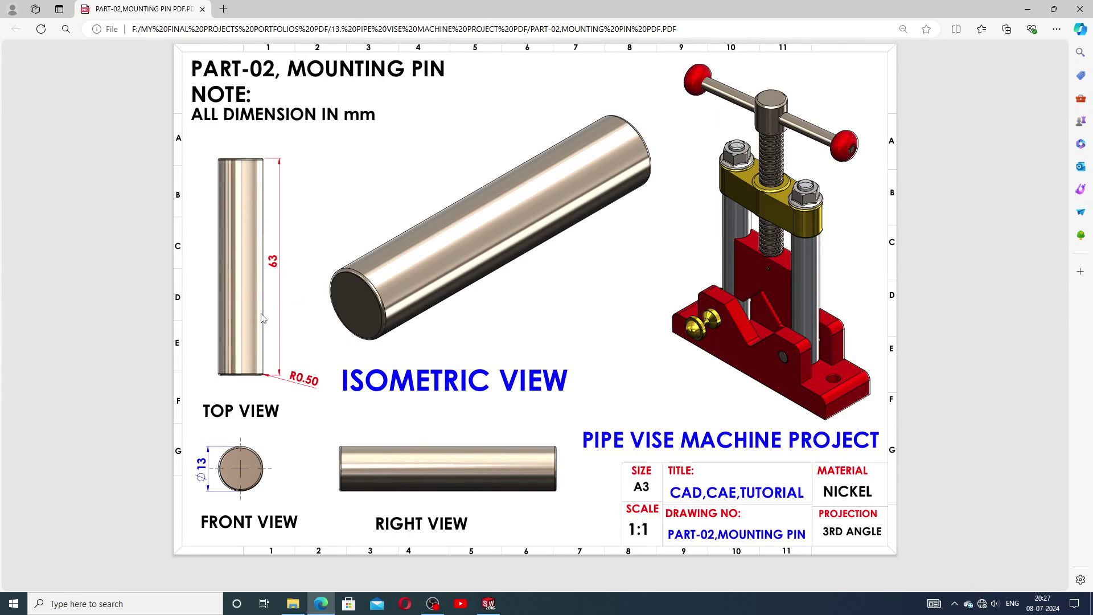
{"action": "left_click", "coordinate": [487, 606]}
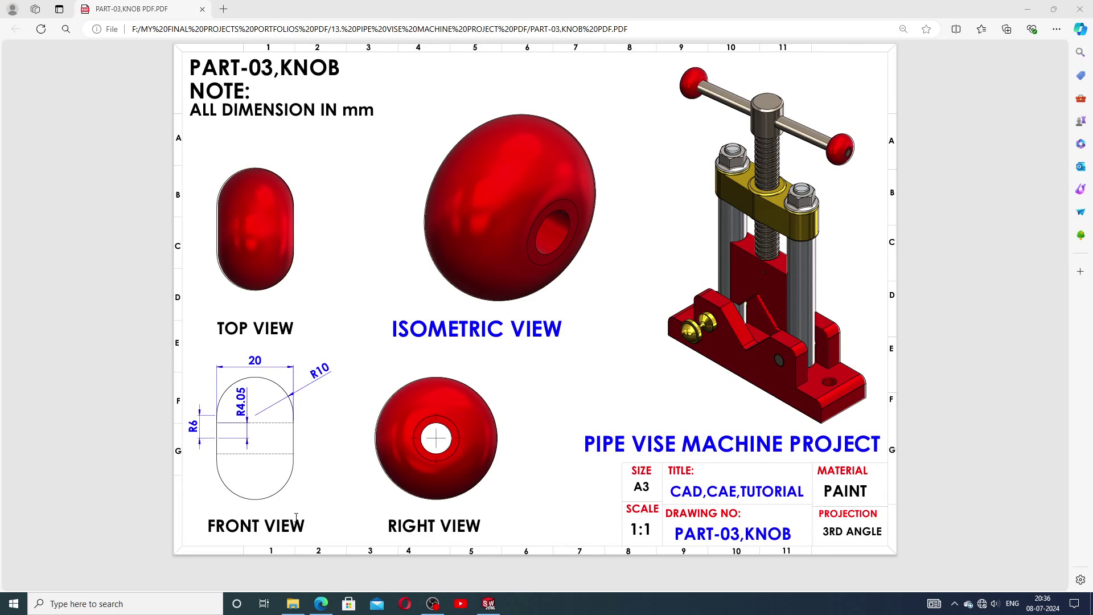
In the red knob model, orbit around and select the flat ring face around the bore
{"action": "left_click", "coordinate": [490, 605]}
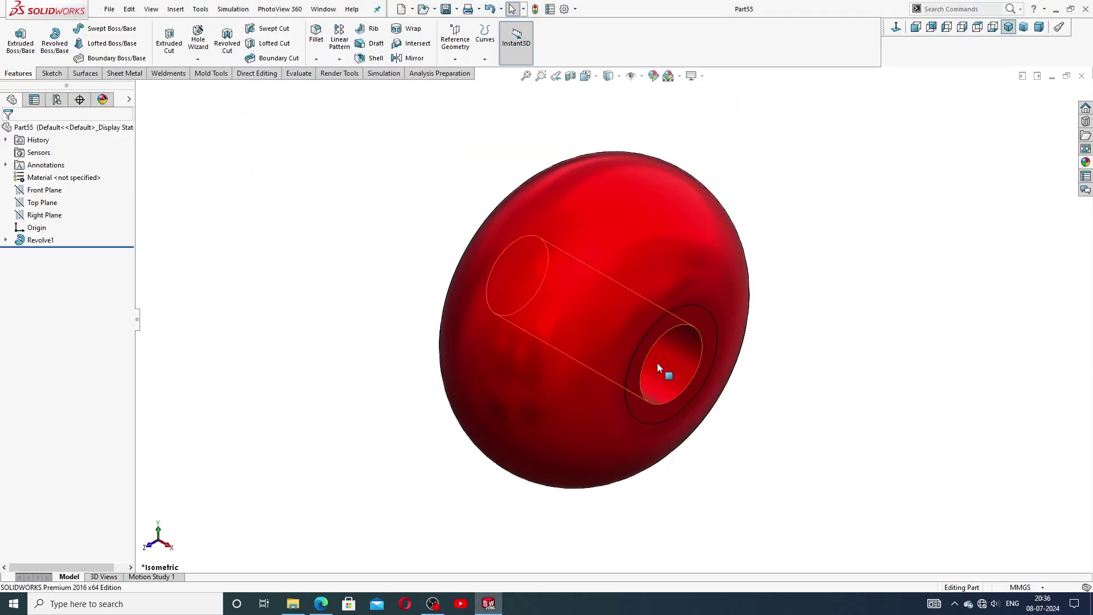
{"action": "mouse_move", "coordinate": [660, 340]}
{"action": "middle_mouse_down"}
{"action": "mouse_move", "coordinate": [568, 295]}
{"action": "mouse_move", "coordinate": [439, 371]}
{"action": "mouse_move", "coordinate": [703, 244]}
{"action": "mouse_move", "coordinate": [727, 298]}
{"action": "mouse_move", "coordinate": [671, 264]}
{"action": "middle_mouse_up"}
{"action": "left_click", "coordinate": [654, 310]}
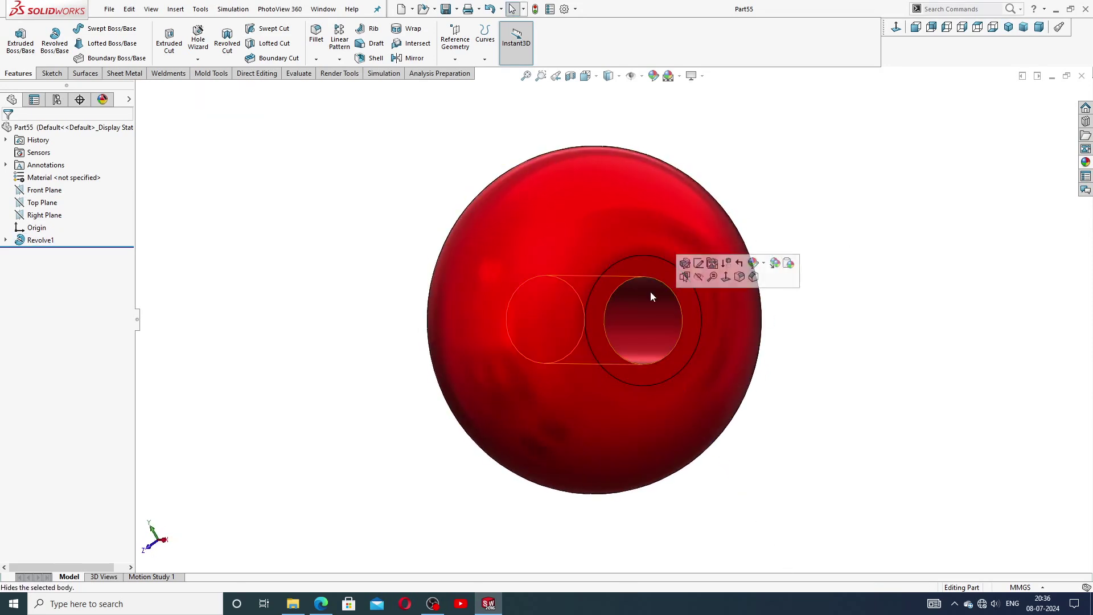
{"action": "left_click", "coordinate": [655, 268]}
{"action": "left_click", "coordinate": [781, 166]}
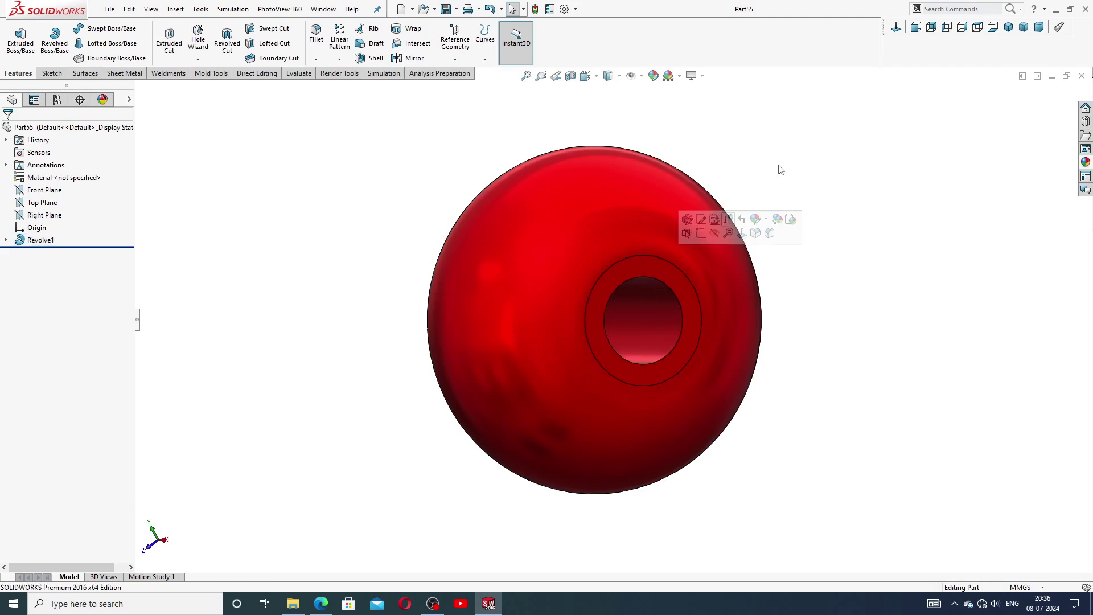
{"action": "mouse_move", "coordinate": [724, 247]}
{"action": "middle_mouse_down"}
{"action": "mouse_move", "coordinate": [750, 309]}
{"action": "mouse_move", "coordinate": [728, 210]}
{"action": "mouse_move", "coordinate": [769, 276]}
{"action": "mouse_move", "coordinate": [890, 280]}
{"action": "mouse_move", "coordinate": [756, 244]}
{"action": "mouse_move", "coordinate": [712, 247]}
{"action": "mouse_move", "coordinate": [718, 268]}
{"action": "middle_mouse_up"}
{"action": "left_click", "coordinate": [661, 286]}
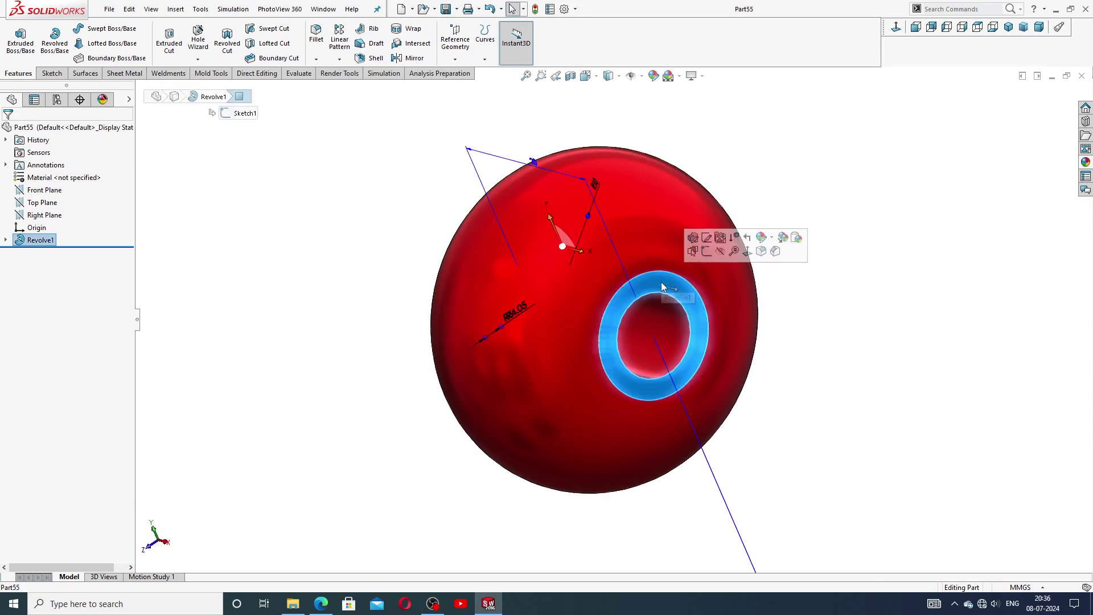
{"action": "mouse_move", "coordinate": [386, 263]}
{"action": "middle_mouse_down"}
{"action": "mouse_move", "coordinate": [459, 307]}
{"action": "mouse_move", "coordinate": [568, 276]}
{"action": "middle_mouse_up"}
{"action": "left_click", "coordinate": [568, 277]}
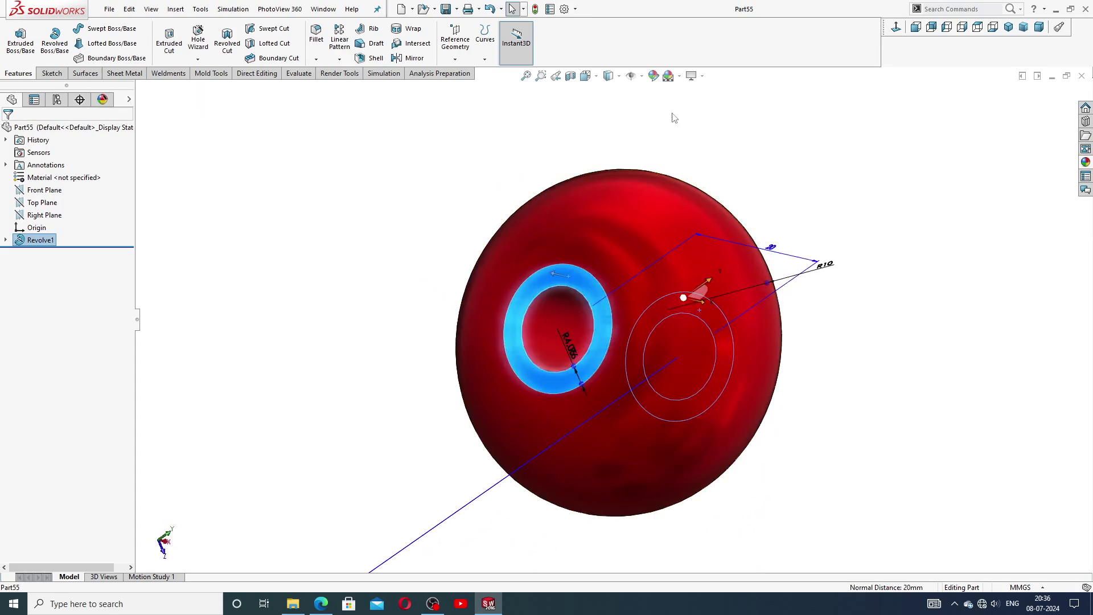
Colour the ring face mid grey (RGB 128,128,128) and confirm
{"action": "left_click", "coordinate": [655, 78]}
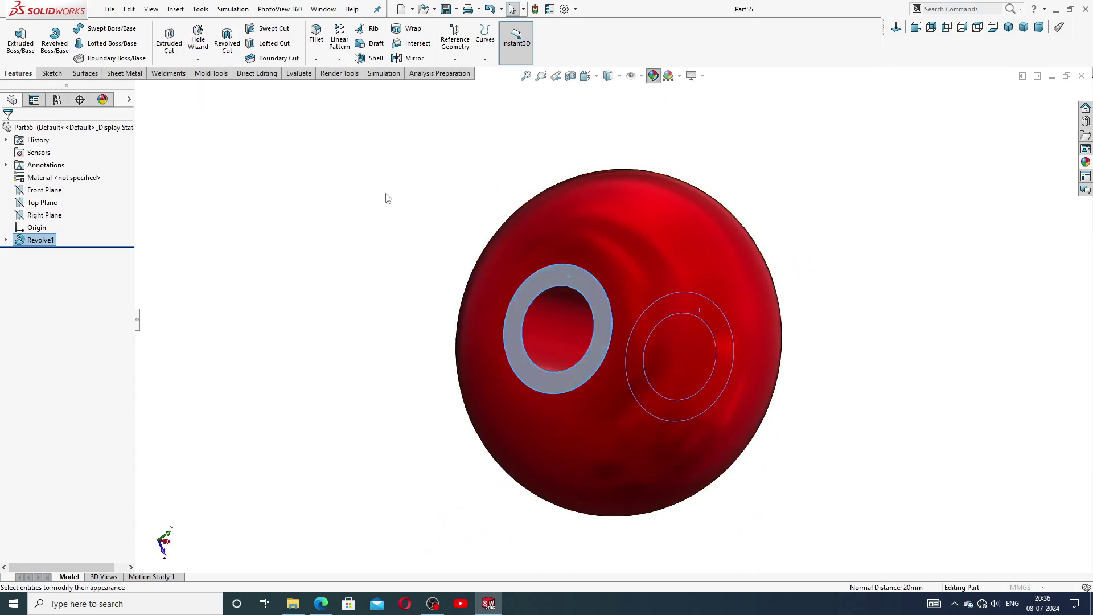
{"action": "left_click", "coordinate": [91, 361]}
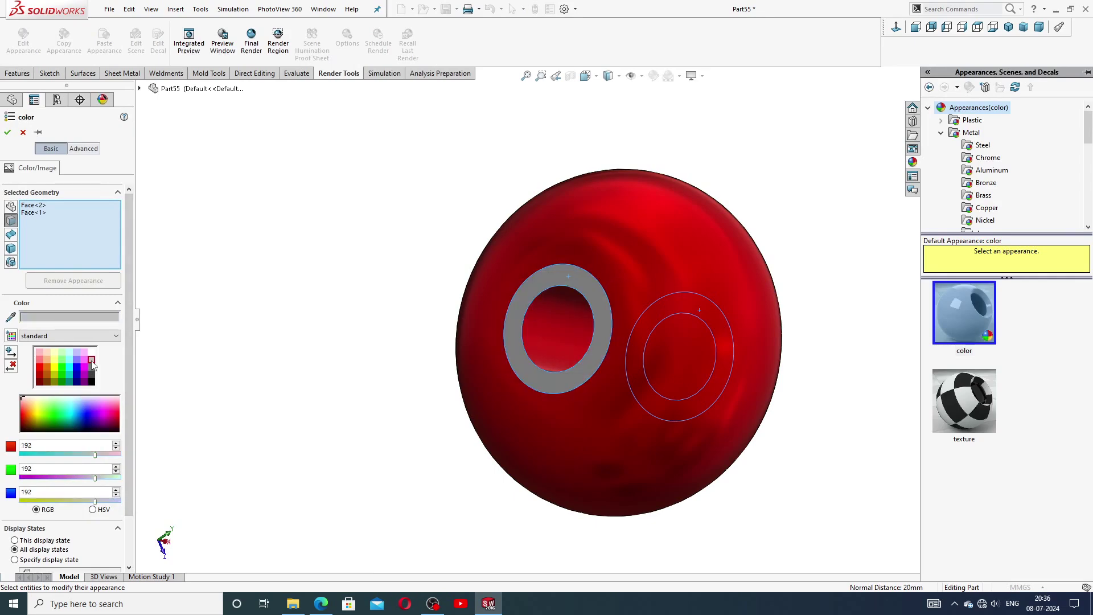
{"action": "left_click", "coordinate": [91, 367]}
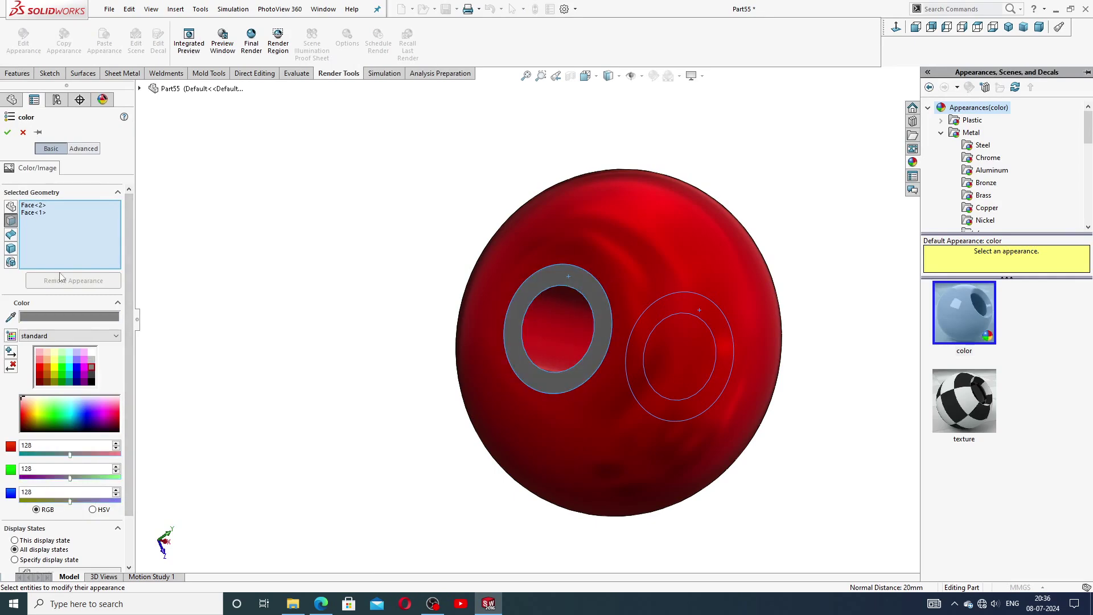
{"action": "left_click", "coordinate": [9, 137]}
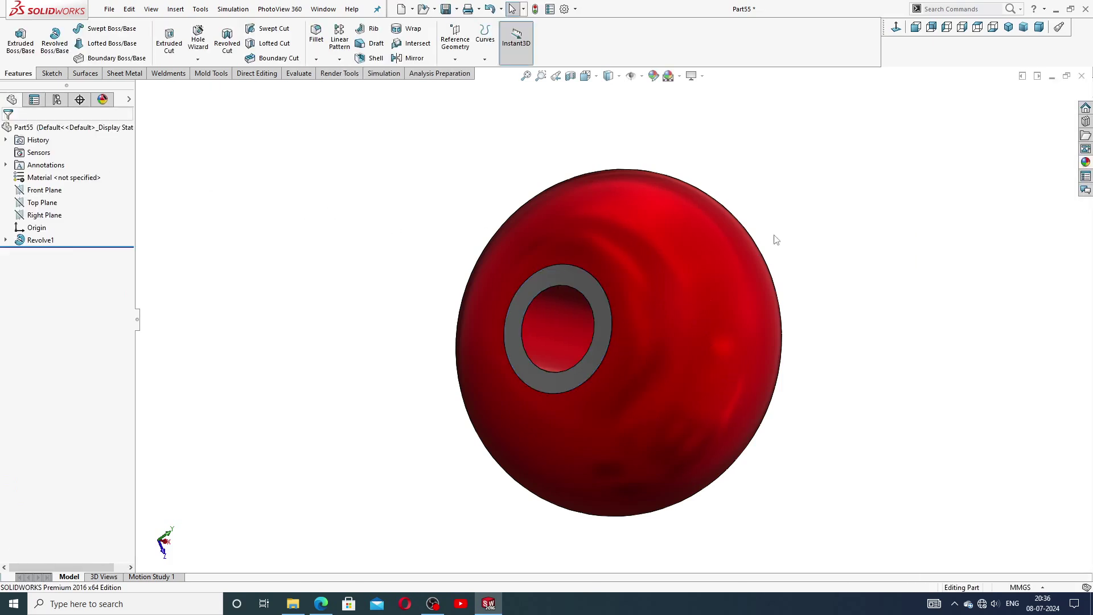
Inspect the grey ring from several angles, return to Isometric view, and close the knob part
{"action": "mouse_move", "coordinate": [772, 237]}
{"action": "middle_mouse_down"}
{"action": "mouse_move", "coordinate": [620, 171]}
{"action": "mouse_move", "coordinate": [708, 245]}
{"action": "middle_mouse_up"}
{"action": "scroll", "coordinate": [679, 344], "scroll_direction": "down", "scroll_amount": 3}
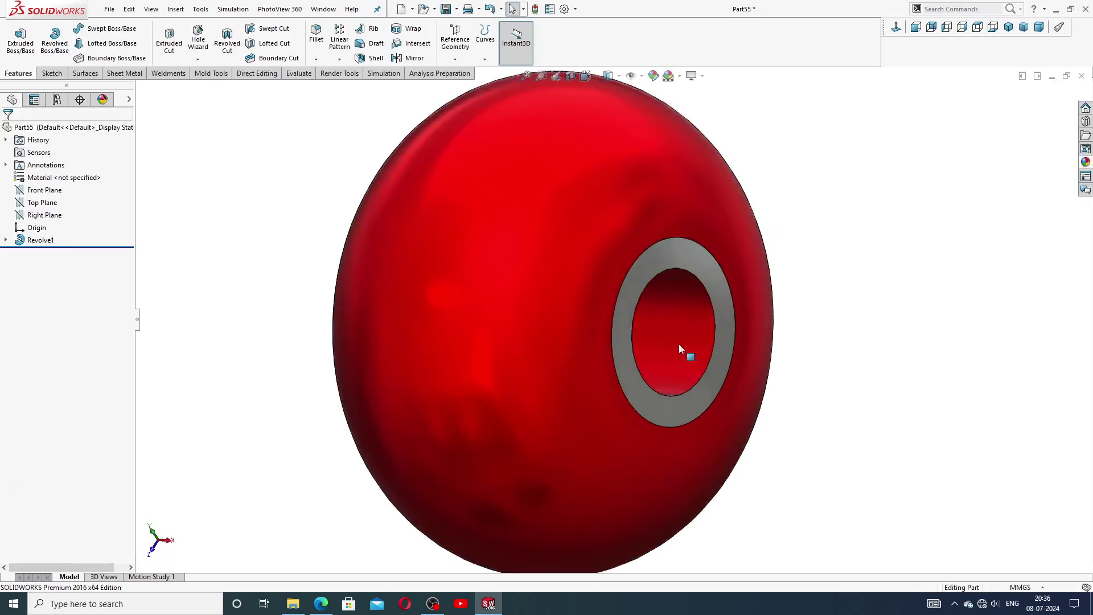
{"action": "scroll", "coordinate": [658, 242], "scroll_direction": "down", "scroll_amount": 2}
{"action": "scroll", "coordinate": [740, 250], "scroll_direction": "up", "scroll_amount": 3}
{"action": "scroll", "coordinate": [786, 249], "scroll_direction": "up", "scroll_amount": 2}
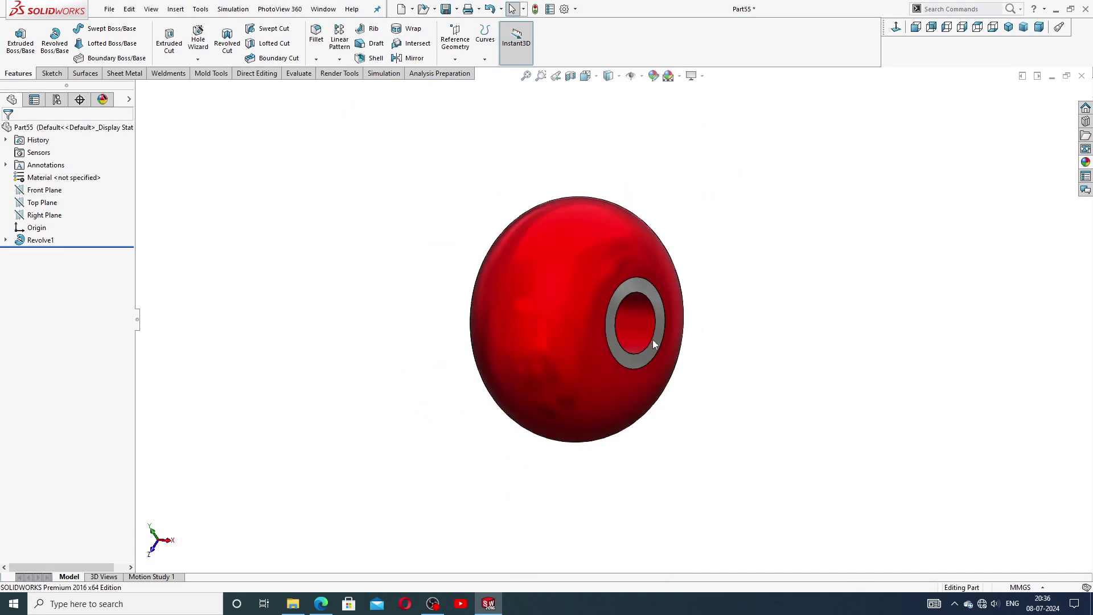
{"action": "mouse_move", "coordinate": [786, 249]}
{"action": "middle_mouse_down"}
{"action": "mouse_move", "coordinate": [472, 386]}
{"action": "mouse_move", "coordinate": [695, 291]}
{"action": "mouse_move", "coordinate": [681, 247]}
{"action": "mouse_move", "coordinate": [645, 232]}
{"action": "middle_mouse_up"}
{"action": "scroll", "coordinate": [596, 259], "scroll_direction": "down", "scroll_amount": 1}
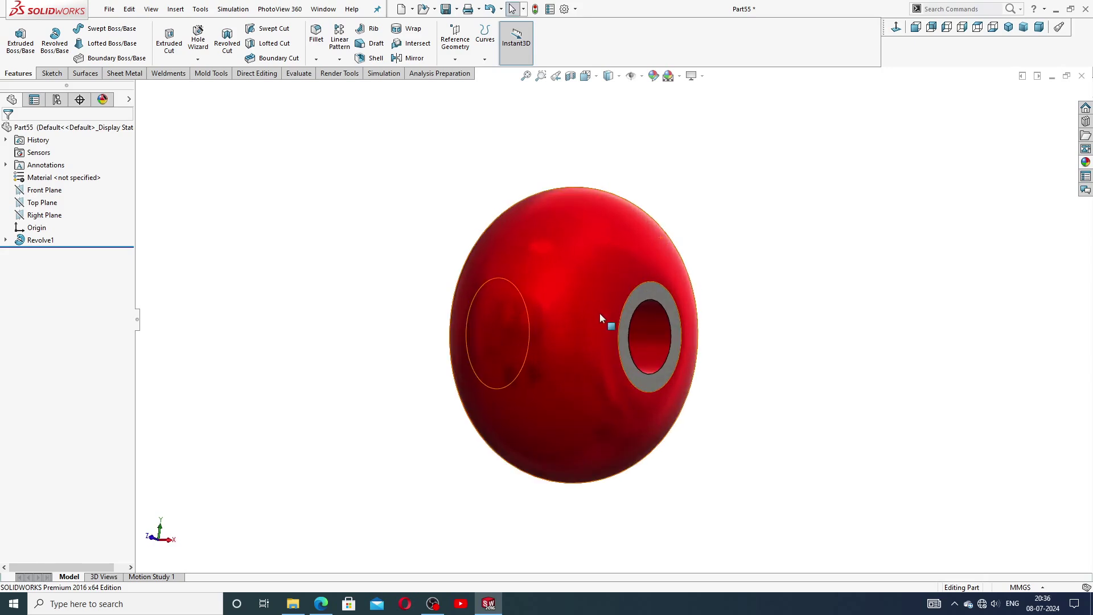
{"action": "middle_click_drag", "start_coordinate": [614, 343], "coordinate": [568, 349]}
{"action": "scroll", "coordinate": [569, 349], "scroll_direction": "down", "scroll_amount": 1}
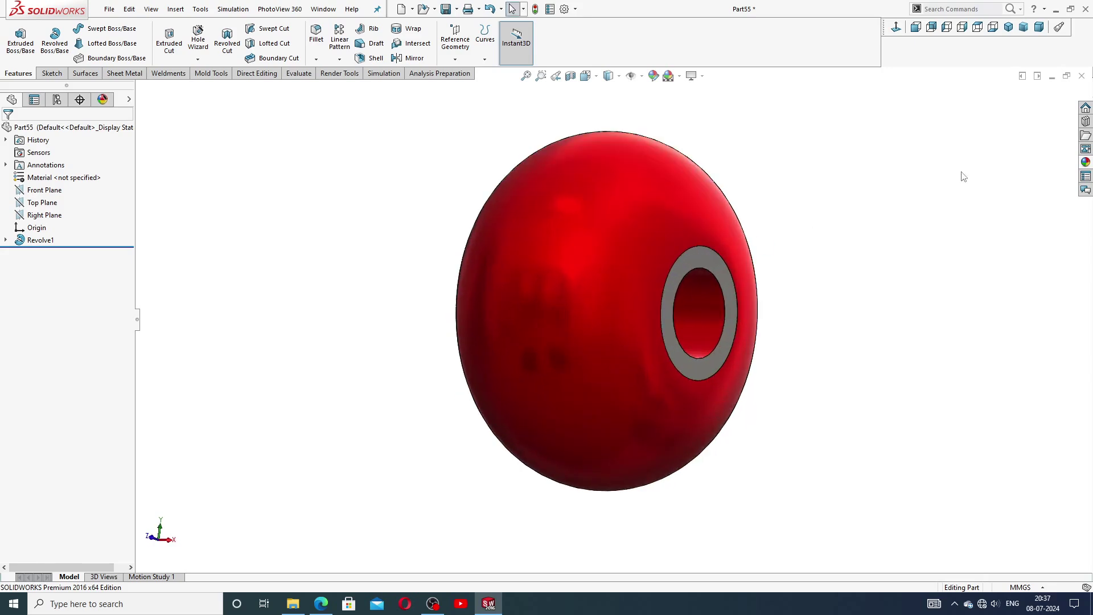
{"action": "left_click", "coordinate": [1009, 26]}
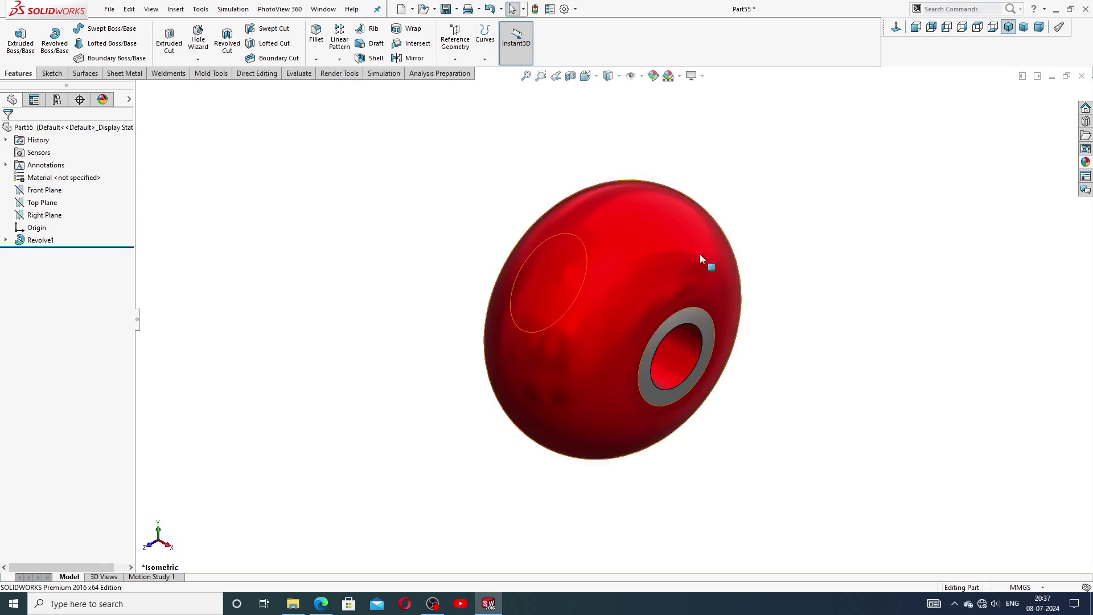
{"action": "scroll", "coordinate": [791, 252], "scroll_direction": "down", "scroll_amount": 2}
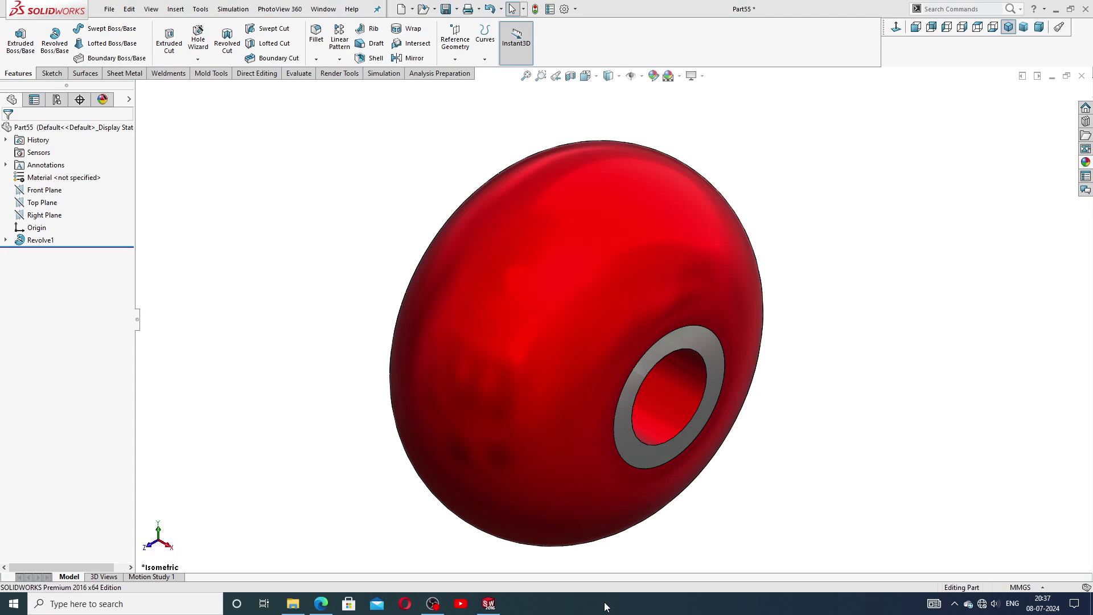
{"action": "left_click", "coordinate": [1082, 76]}
Close the knob without saving, create new part Part6, and apply the Plain White scene
{"action": "left_click", "coordinate": [531, 313]}
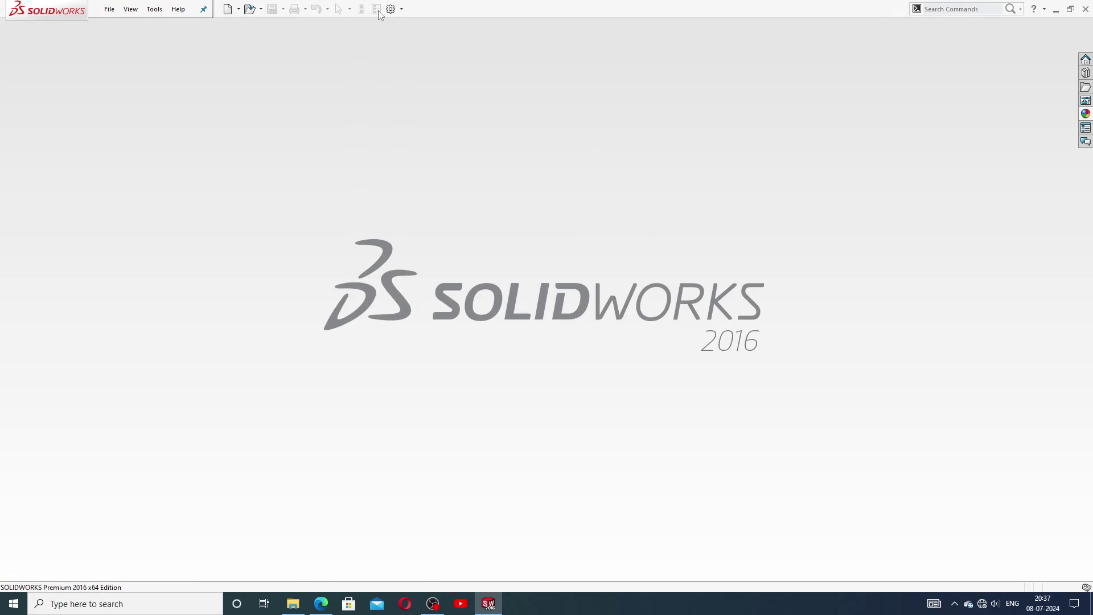
{"action": "left_click", "coordinate": [227, 9]}
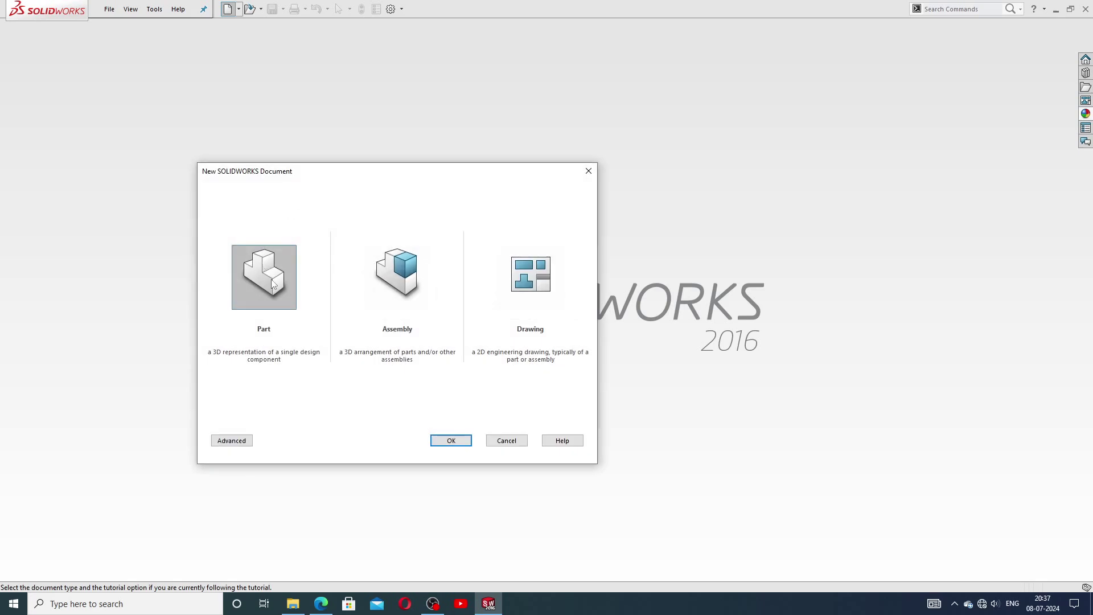
{"action": "left_click", "coordinate": [451, 441]}
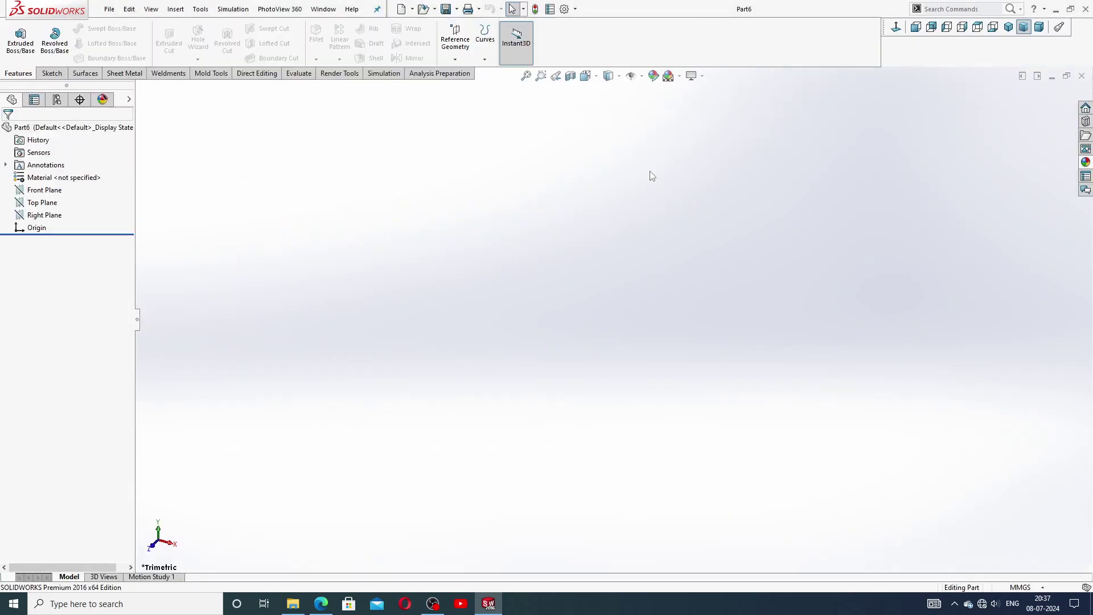
{"action": "left_click", "coordinate": [678, 75]}
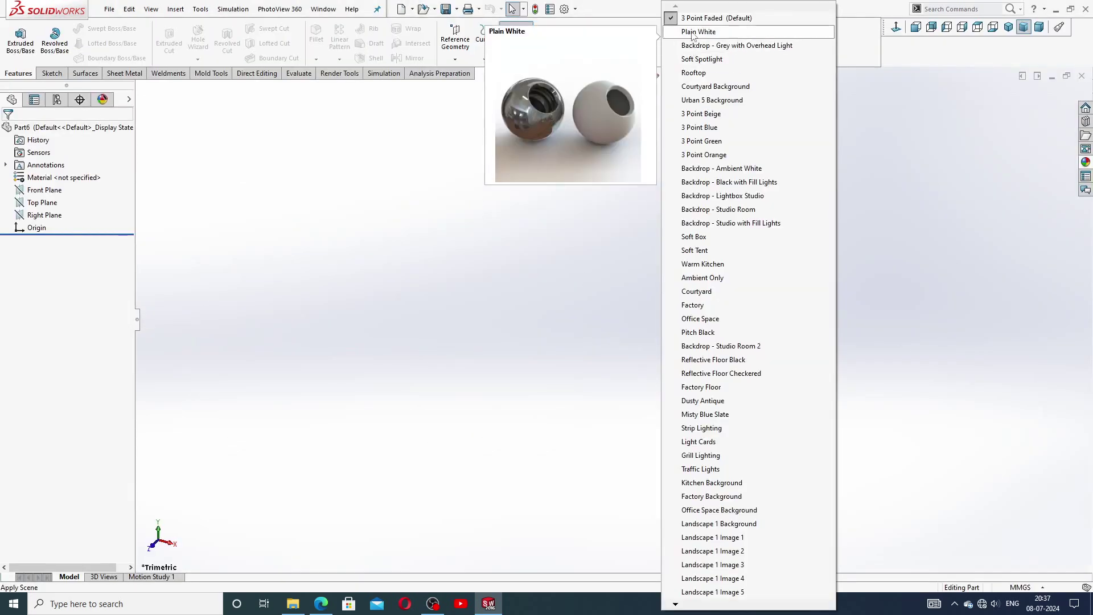
{"action": "left_click", "coordinate": [683, 50]}
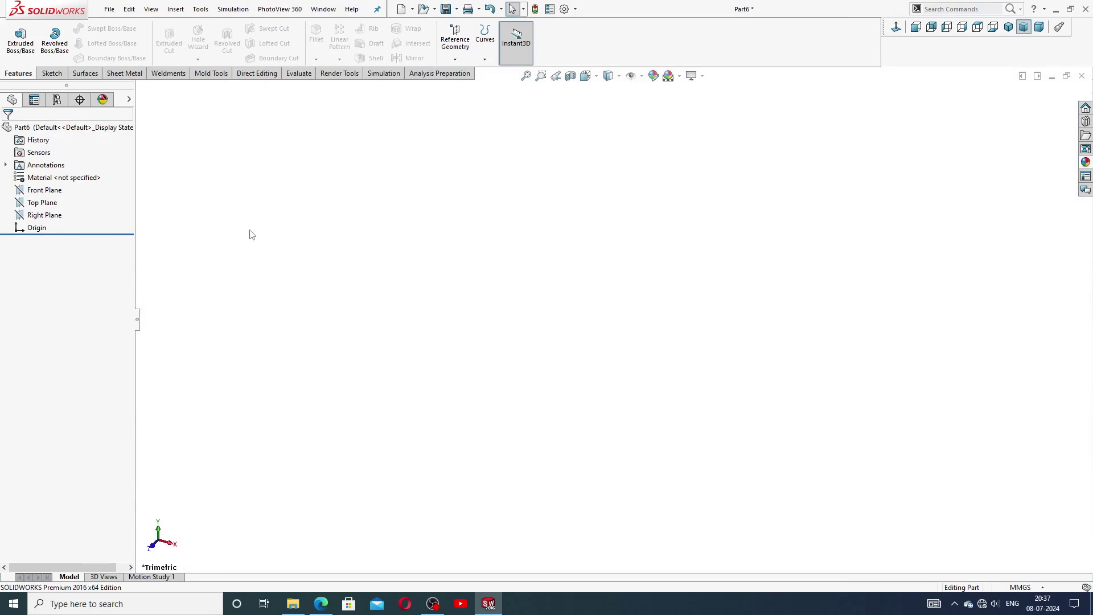
Start a Front Plane sketch with horizontal and vertical centerlines meeting at the origin
{"action": "left_click", "coordinate": [40, 191]}
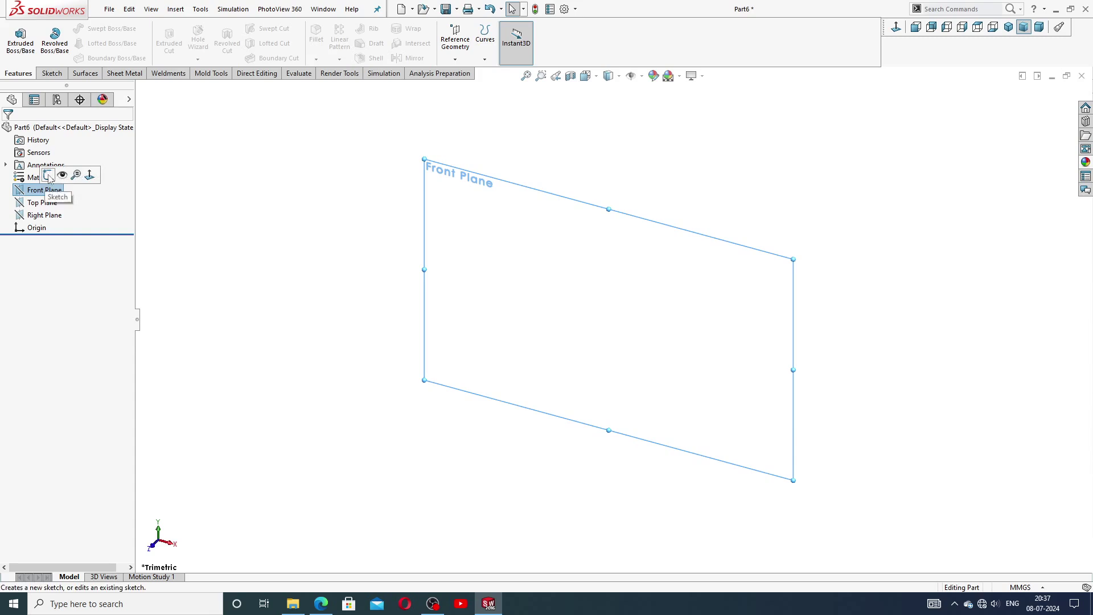
{"action": "left_click", "coordinate": [67, 178]}
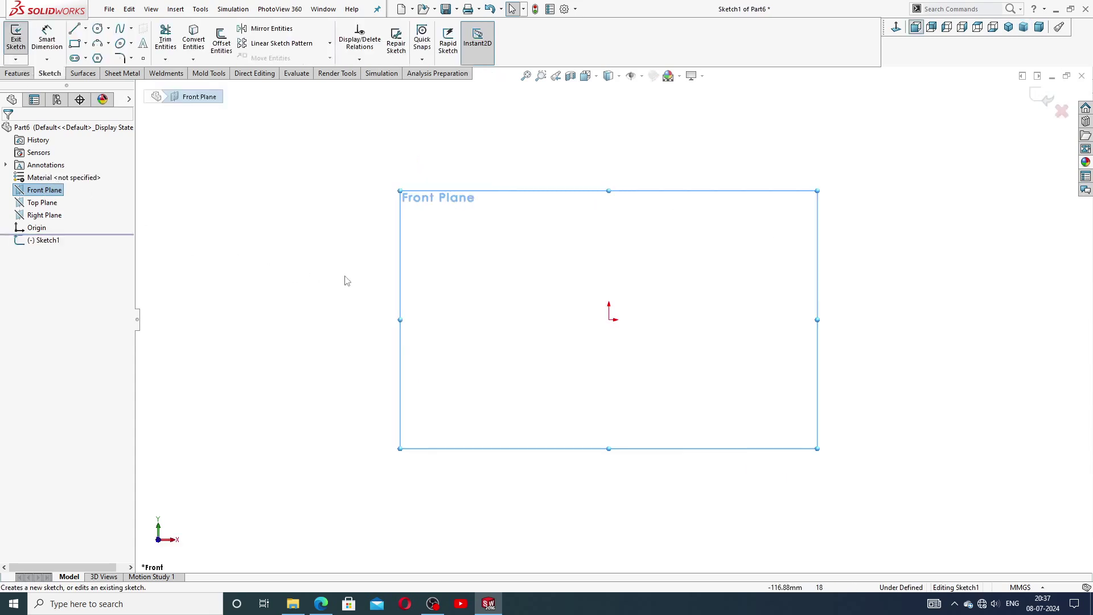
{"action": "left_click", "coordinate": [85, 28]}
{"action": "left_click", "coordinate": [100, 54]}
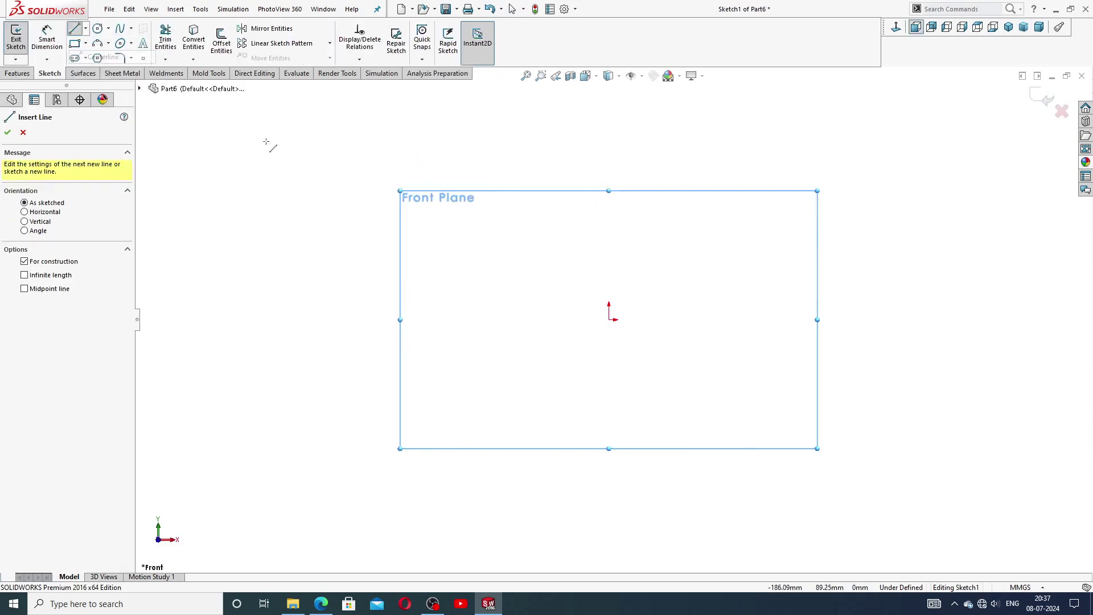
{"action": "left_click", "coordinate": [798, 319]}
{"action": "left_click", "coordinate": [609, 320]}
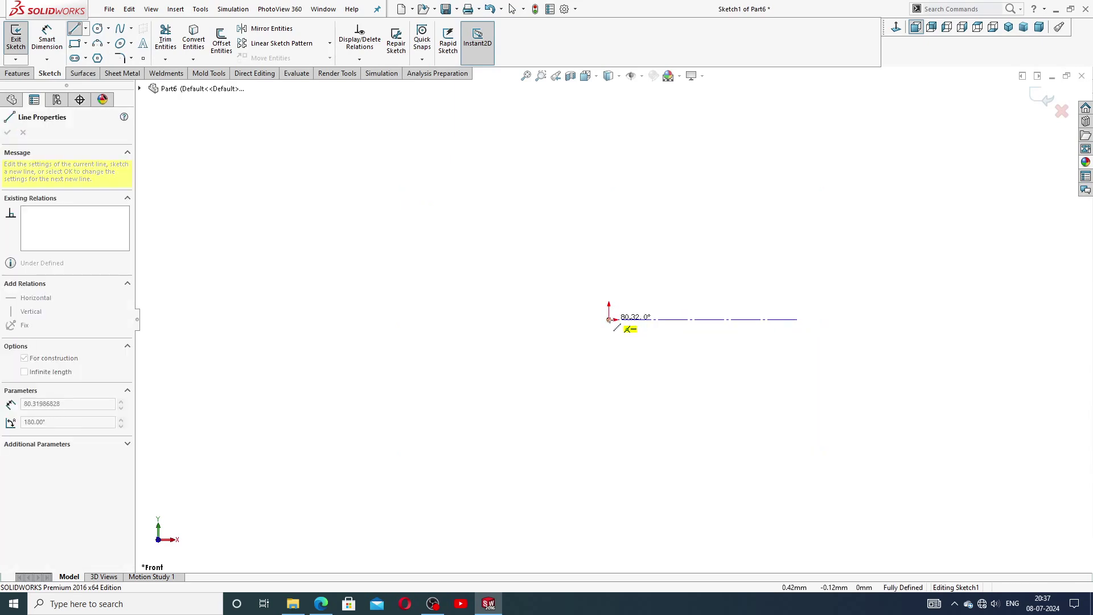
{"action": "left_click", "coordinate": [608, 151]}
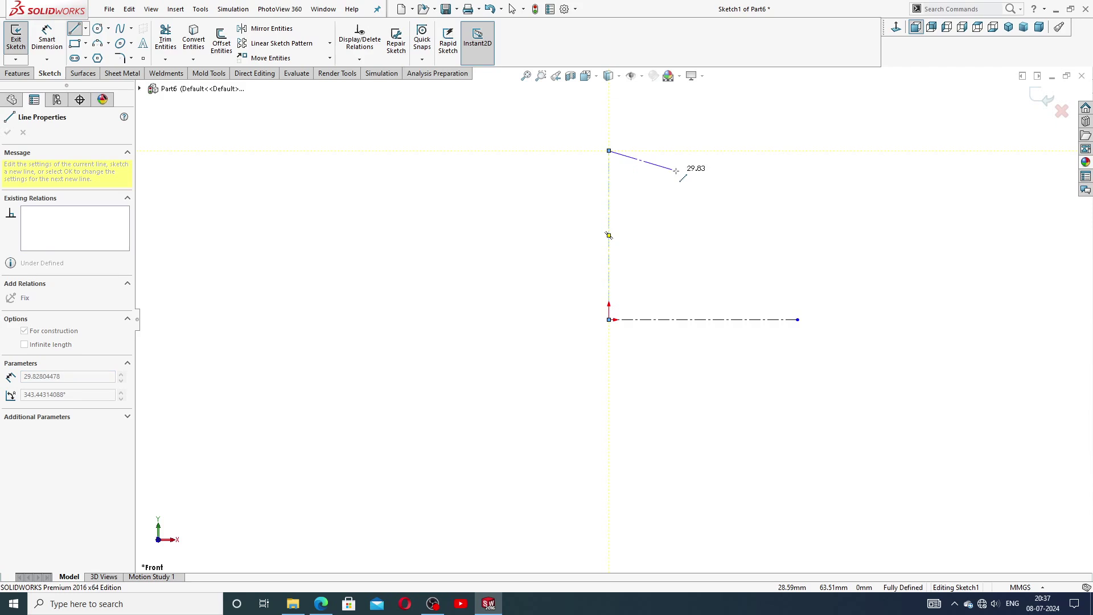
{"action": "right_click", "coordinate": [676, 170]}
{"action": "left_click", "coordinate": [712, 183]}
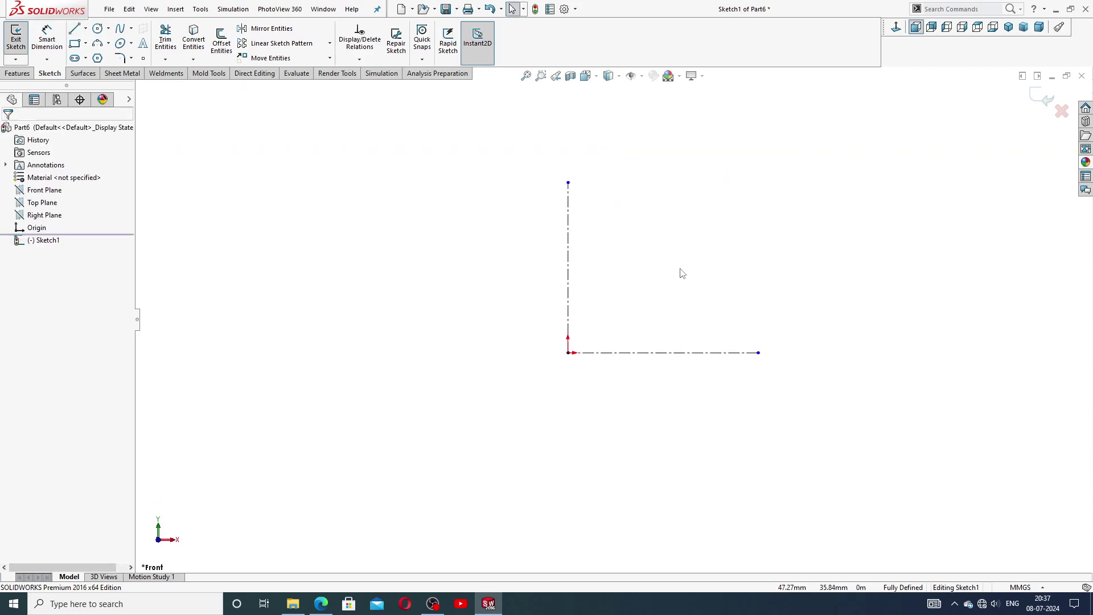
{"action": "scroll", "coordinate": [699, 253], "scroll_direction": "down", "scroll_amount": 1}
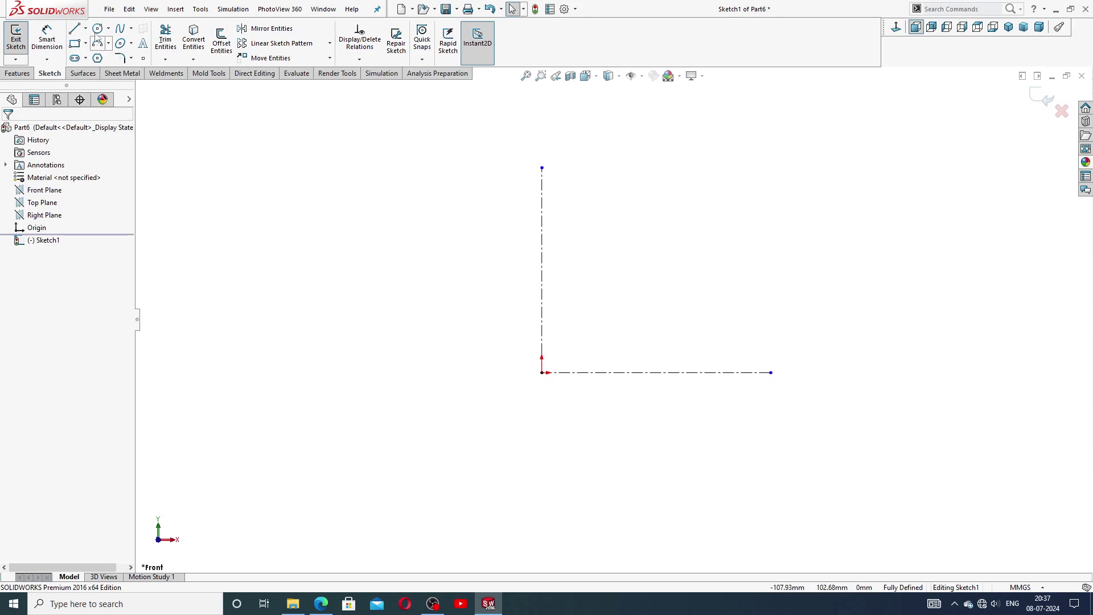
Draw the closed profile: bottom edge, left side, half-round top arc and right side
{"action": "left_click", "coordinate": [74, 28]}
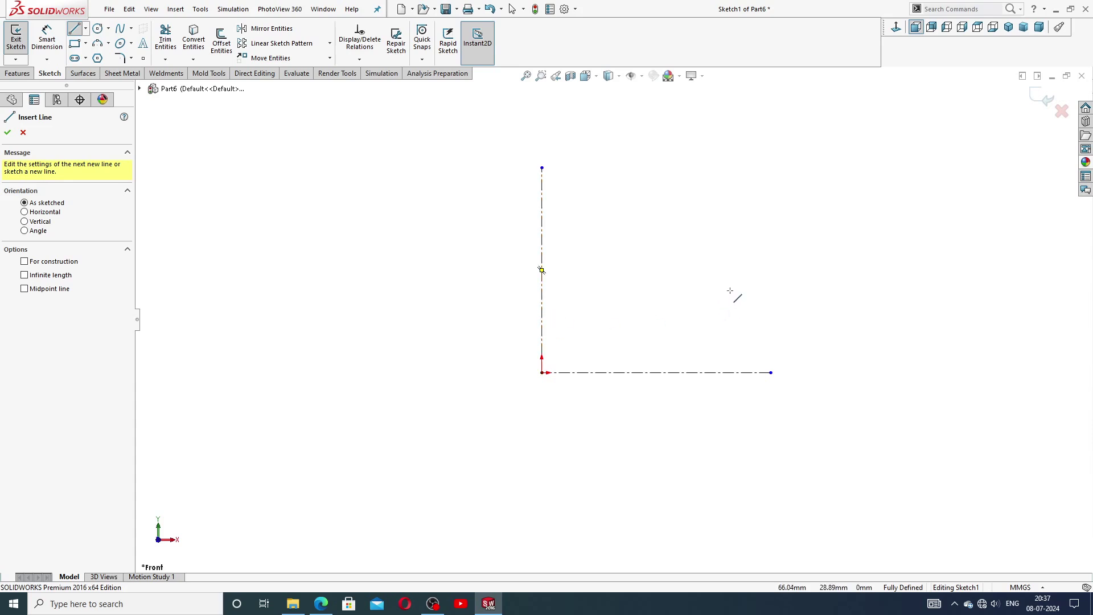
{"action": "left_click", "coordinate": [736, 303]}
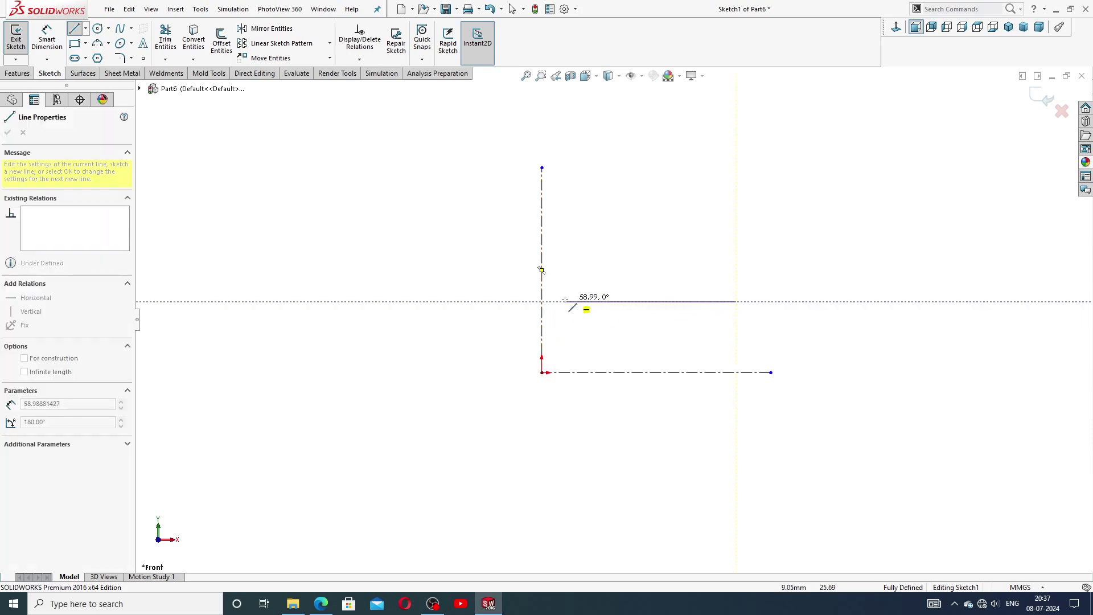
{"action": "left_click", "coordinate": [542, 301]}
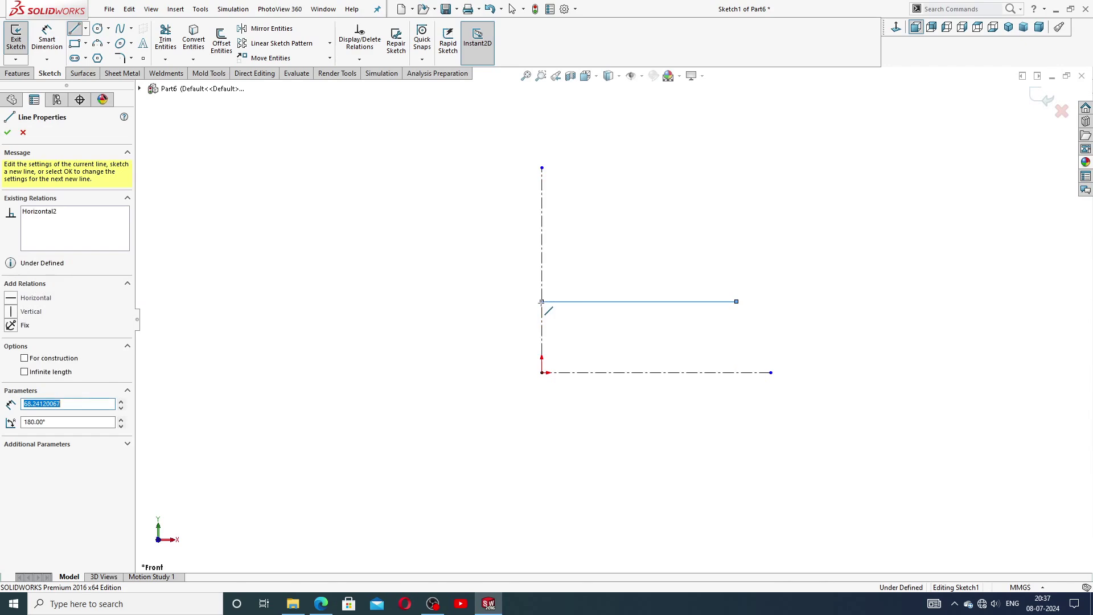
{"action": "double_click", "coordinate": [542, 239]}
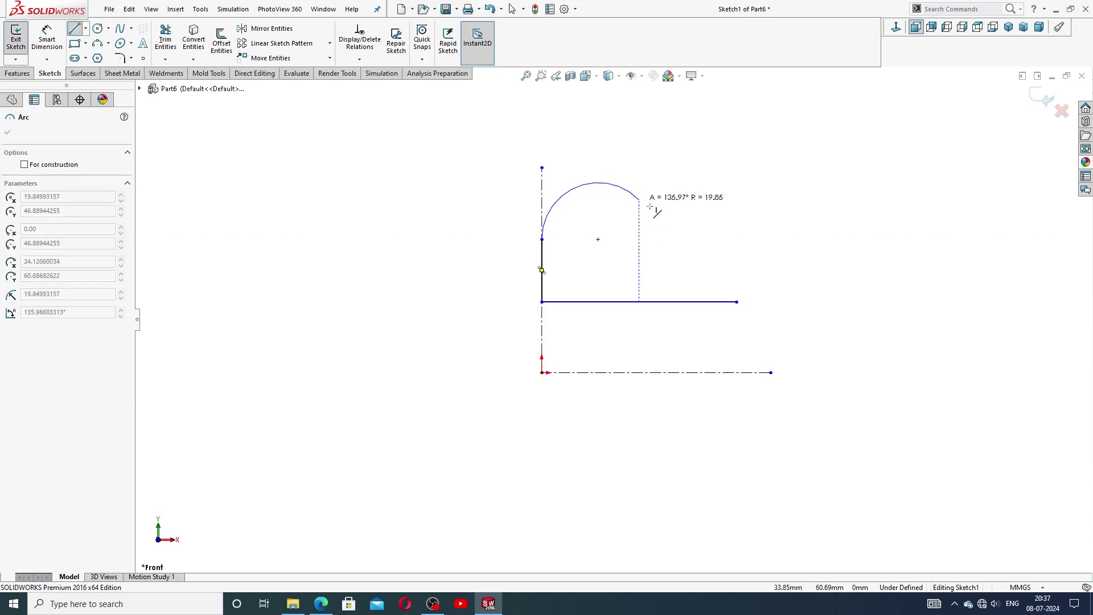
{"action": "left_click", "coordinate": [737, 239]}
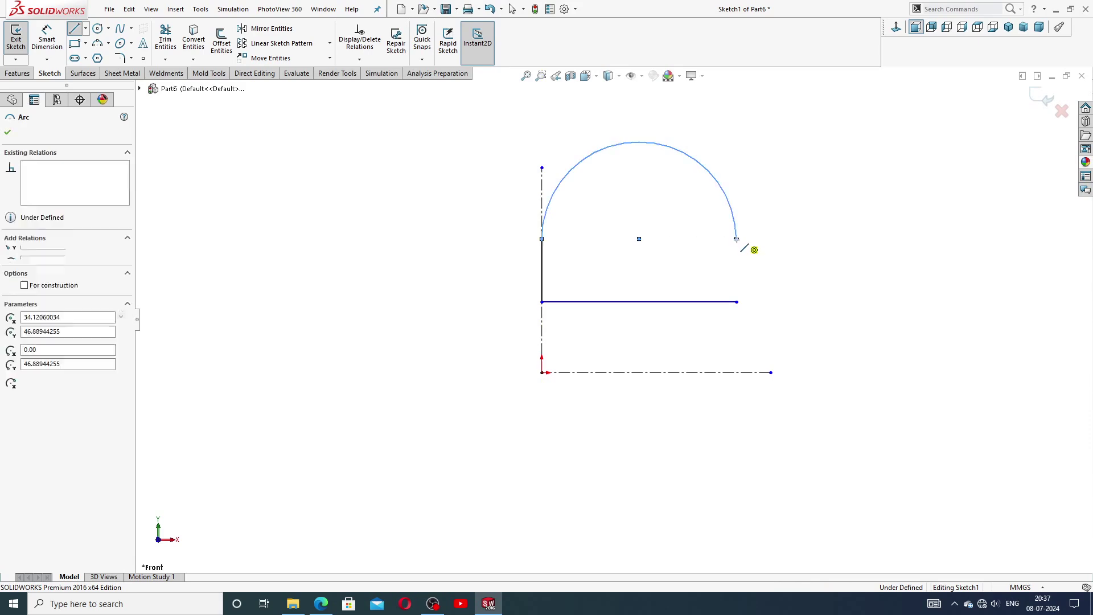
{"action": "left_click", "coordinate": [737, 301]}
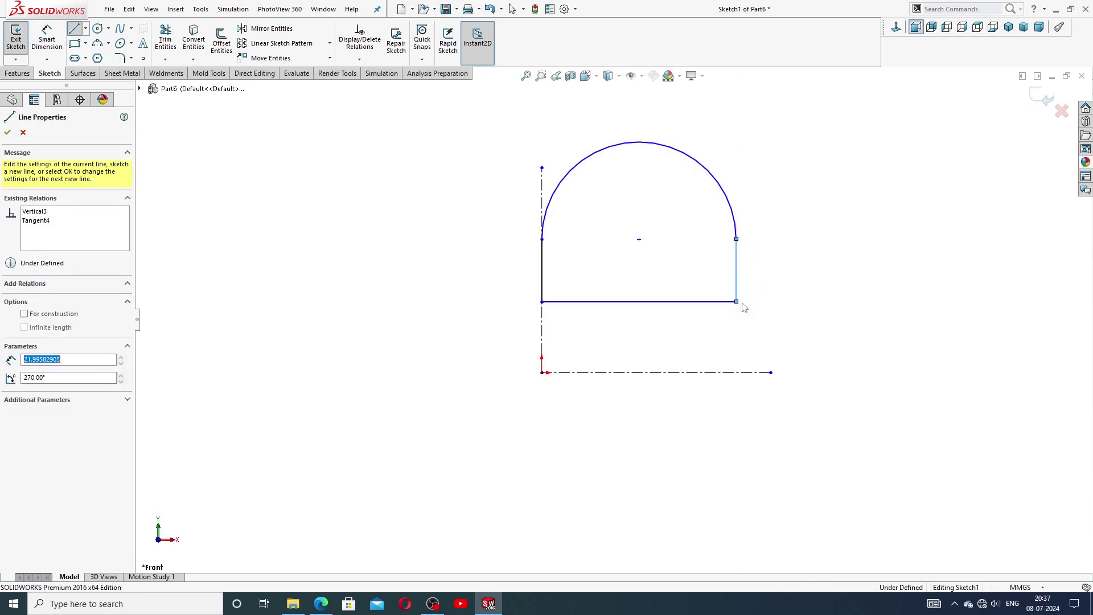
{"action": "right_click", "coordinate": [789, 287]}
{"action": "left_click", "coordinate": [811, 299]}
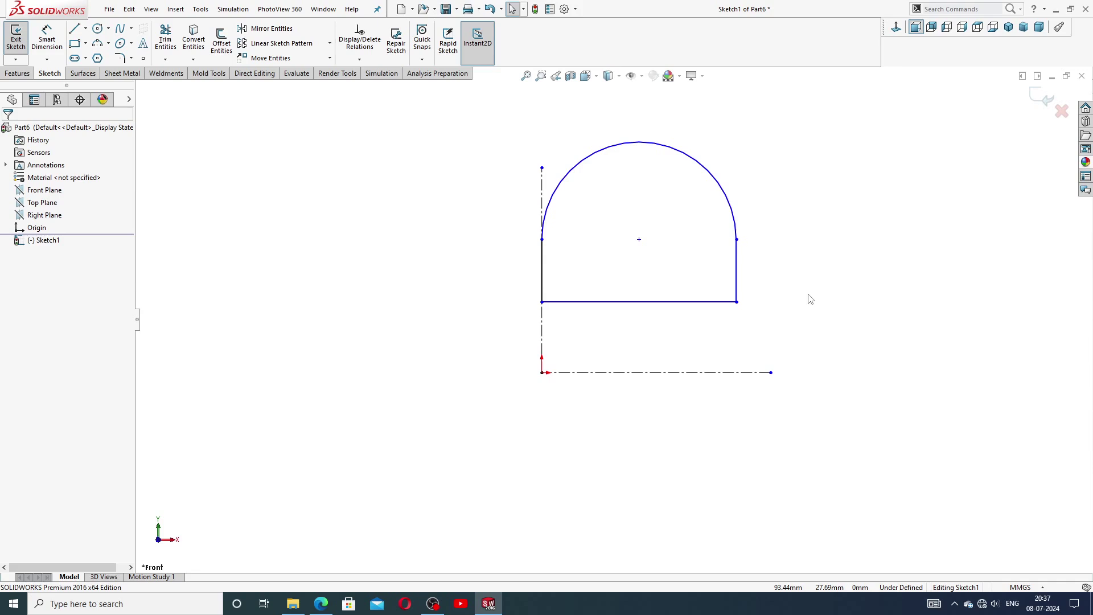
Check the profile's vertical sides, then view the knob drawing PDF for reference
{"action": "left_click", "coordinate": [738, 267]}
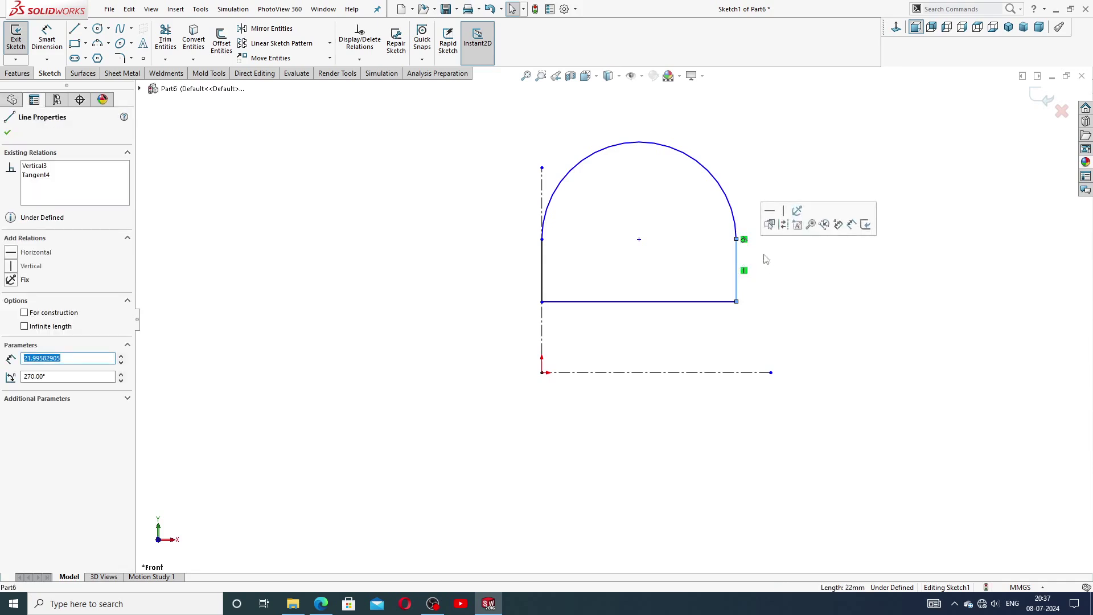
{"action": "left_click", "coordinate": [655, 265]}
{"action": "left_click", "coordinate": [543, 261]}
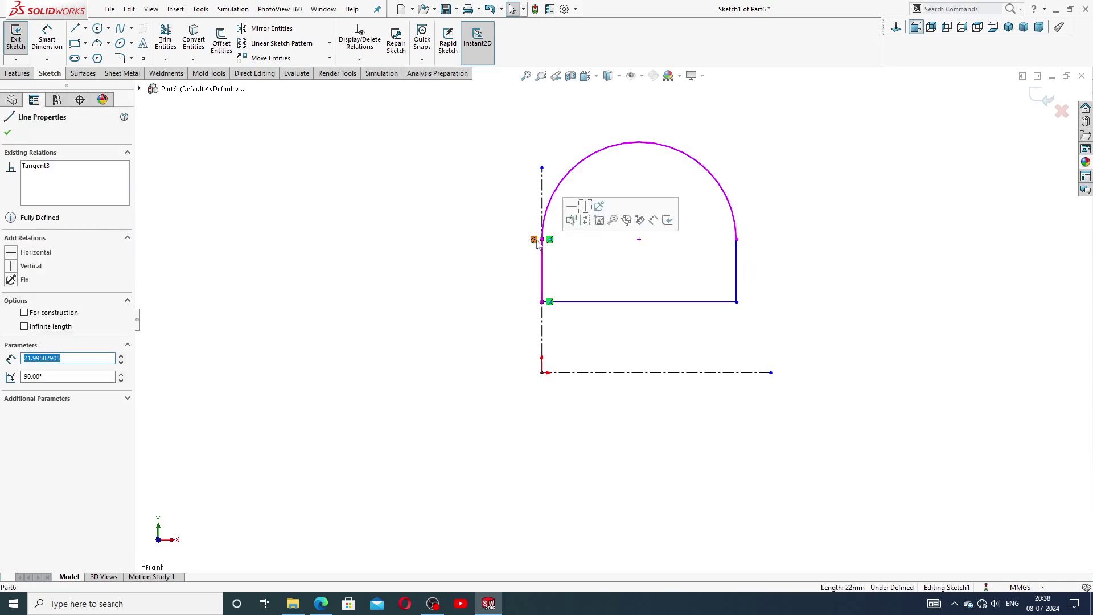
{"action": "left_click", "coordinate": [607, 262]}
{"action": "scroll", "coordinate": [622, 271], "scroll_direction": "up", "scroll_amount": 2}
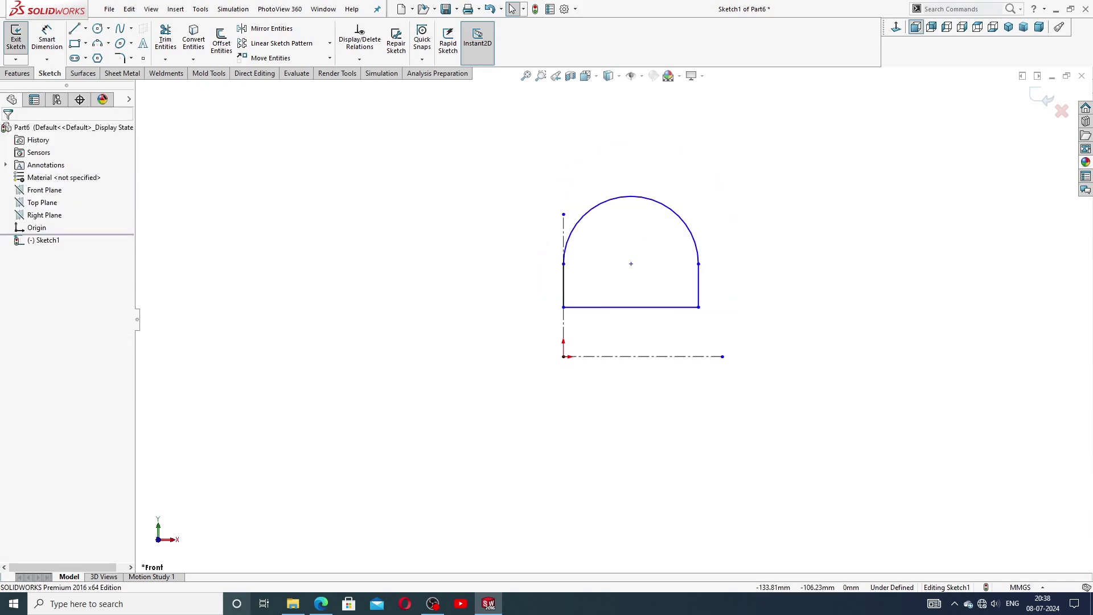
{"action": "left_click", "coordinate": [321, 604]}
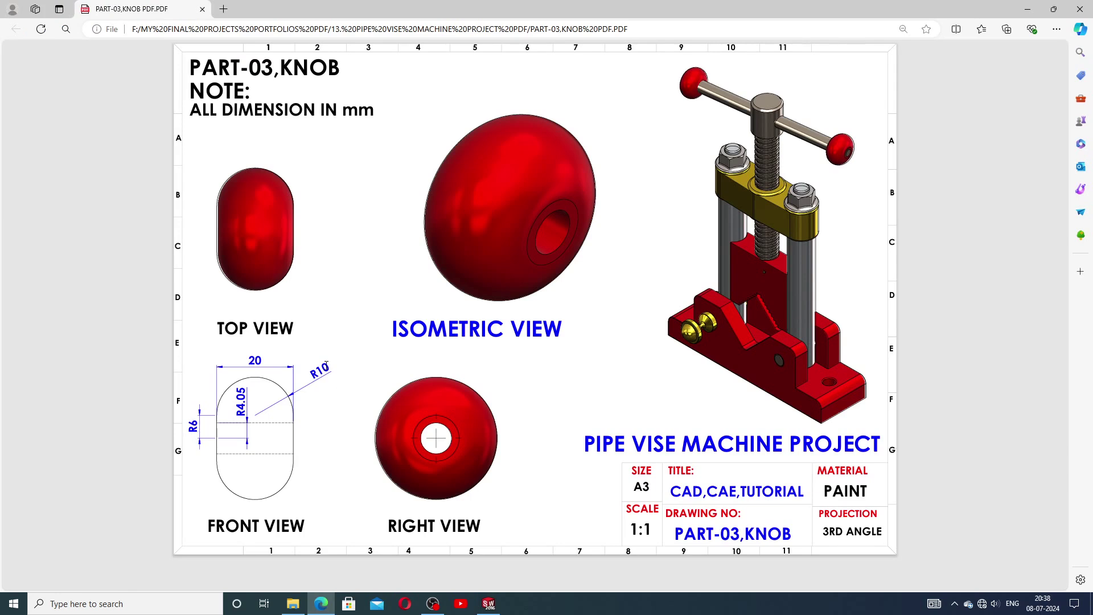
Dimension the bottom edge 4.05 mm above the horizontal centerline
{"action": "left_click", "coordinate": [489, 604]}
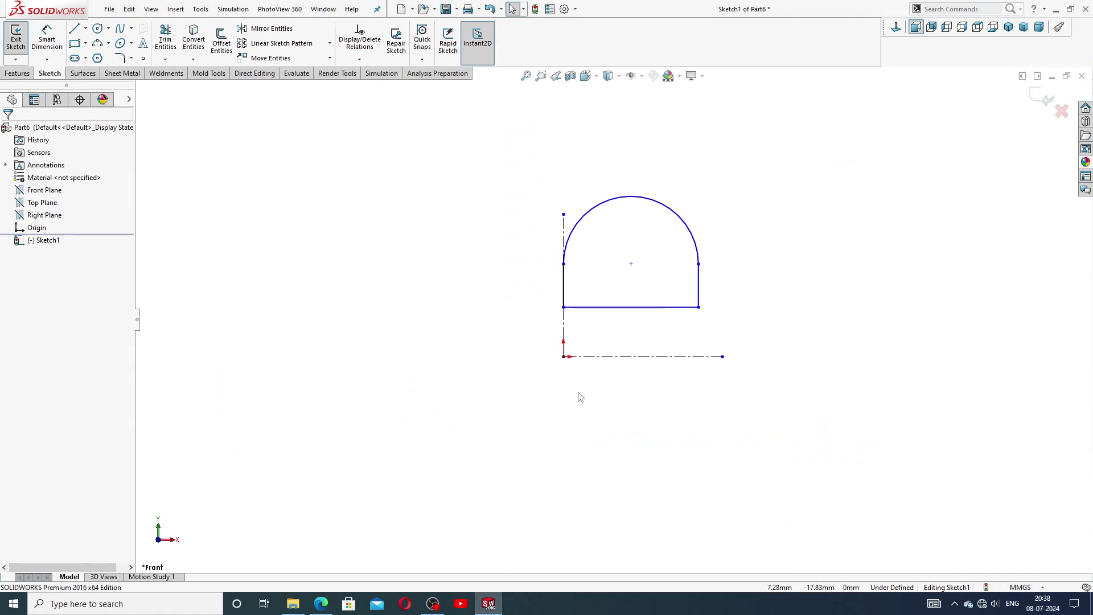
{"action": "left_click", "coordinate": [55, 46]}
{"action": "scroll", "coordinate": [603, 266], "scroll_direction": "down", "scroll_amount": 2}
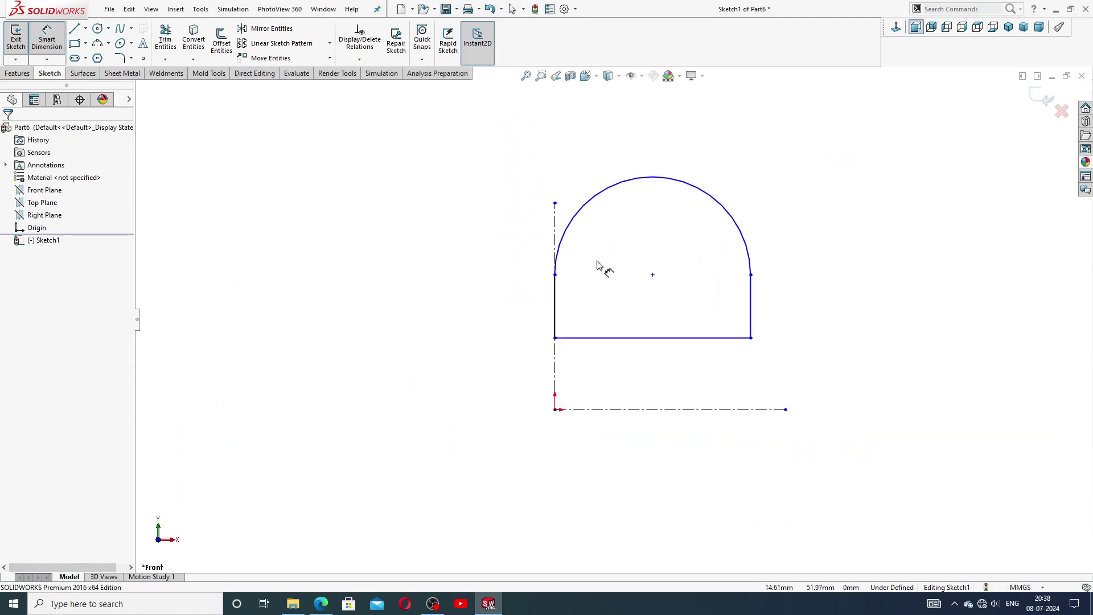
{"action": "left_click", "coordinate": [636, 338]}
{"action": "left_click", "coordinate": [630, 410]}
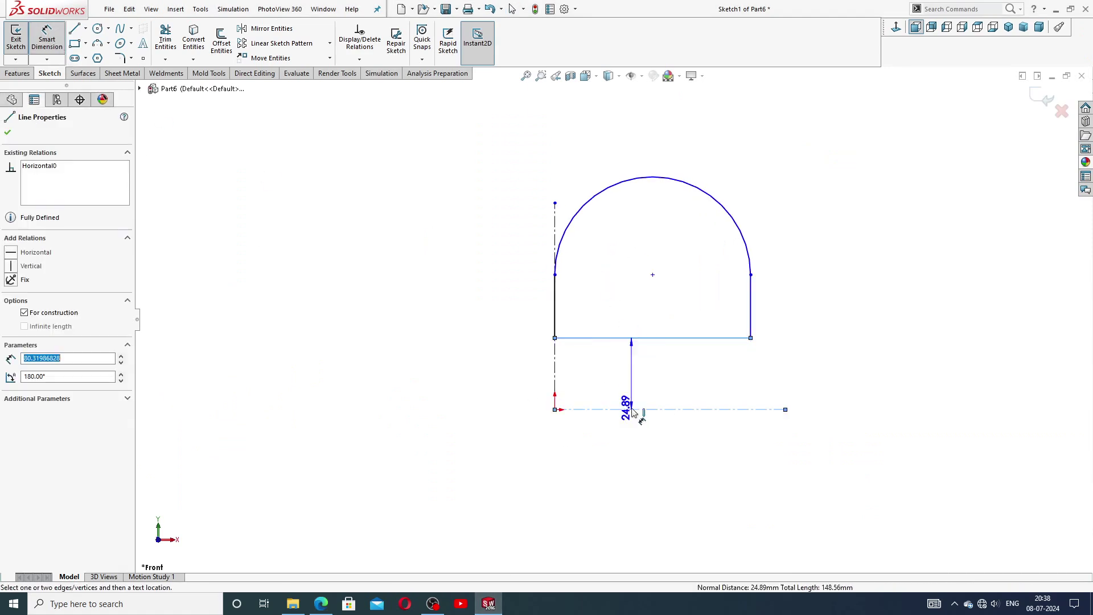
{"action": "left_click", "coordinate": [590, 371]}
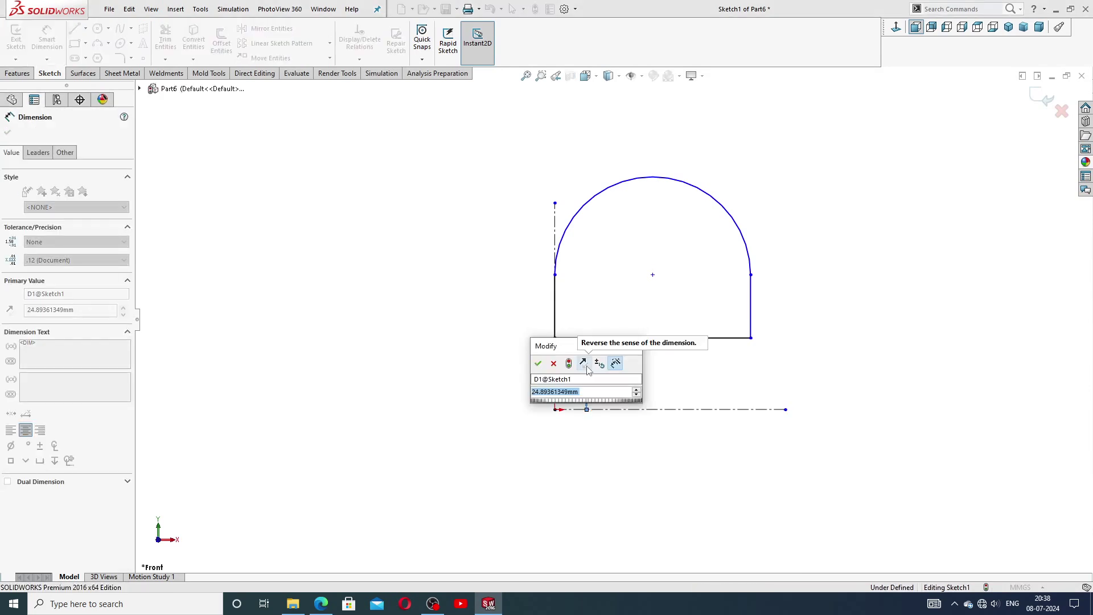
{"action": "type", "text": "4.0"}
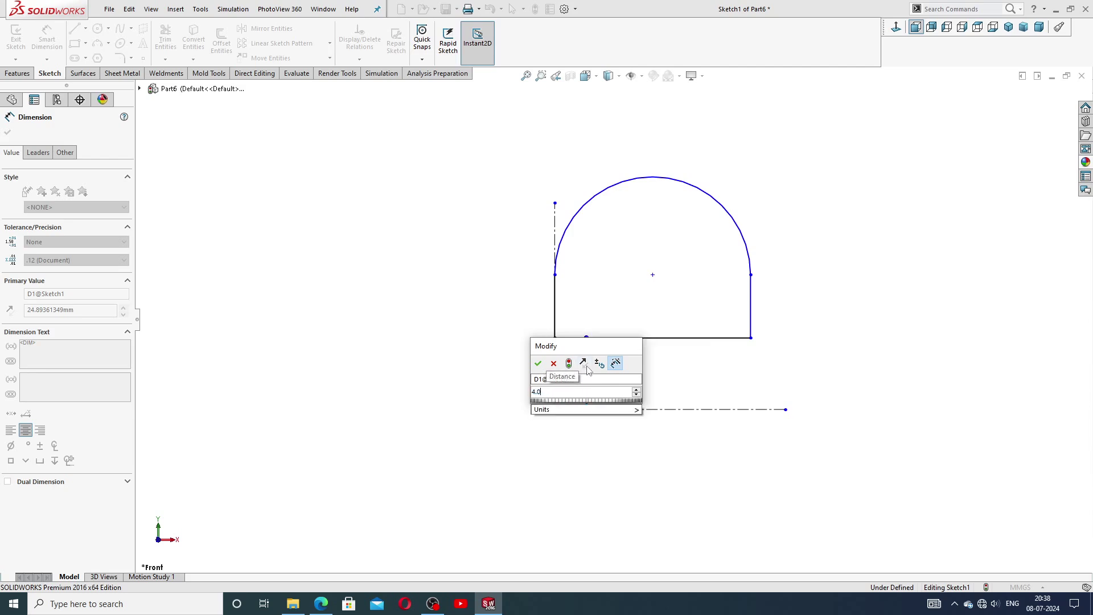
{"action": "type", "text": "5"}
{"action": "key", "text": "Return"}
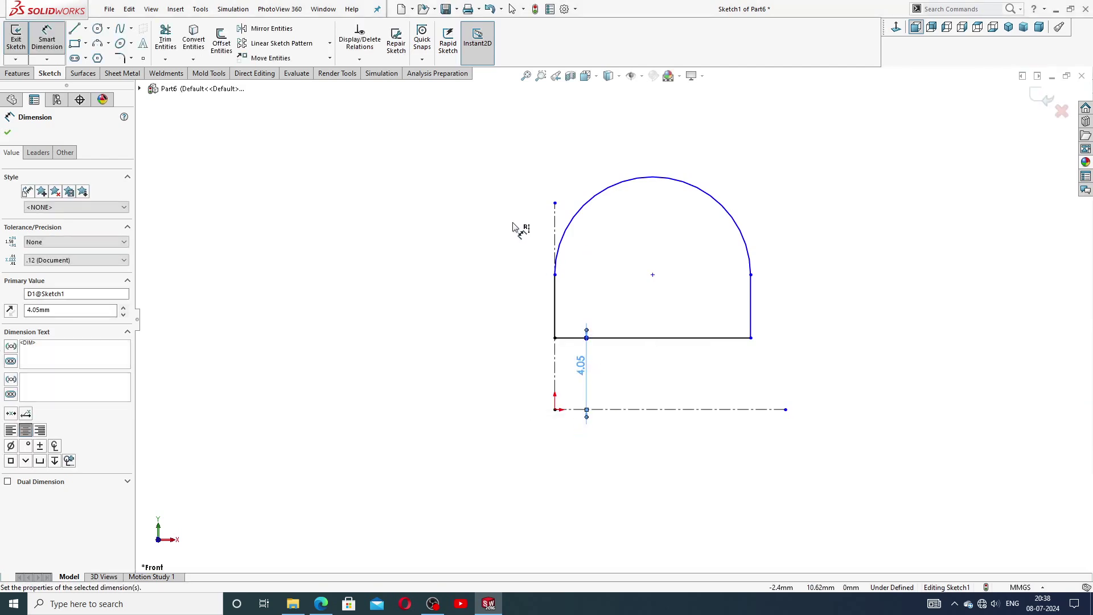
{"action": "left_click_drag", "start_coordinate": [581, 366], "coordinate": [595, 365]}
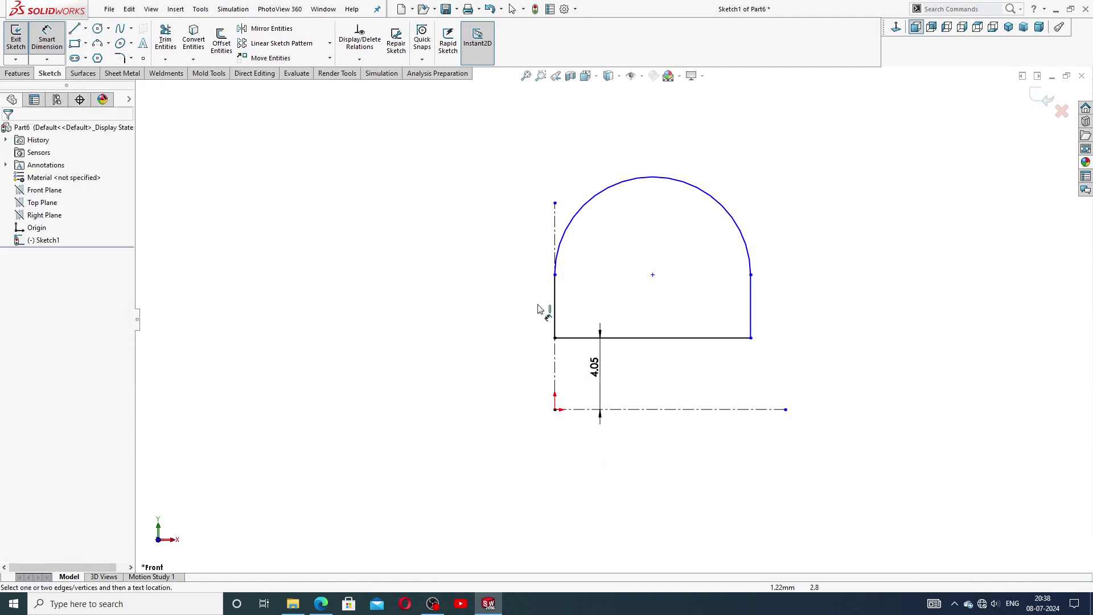
Add a 3.58 left-side height dimension, then delete it
{"action": "left_click", "coordinate": [556, 302]}
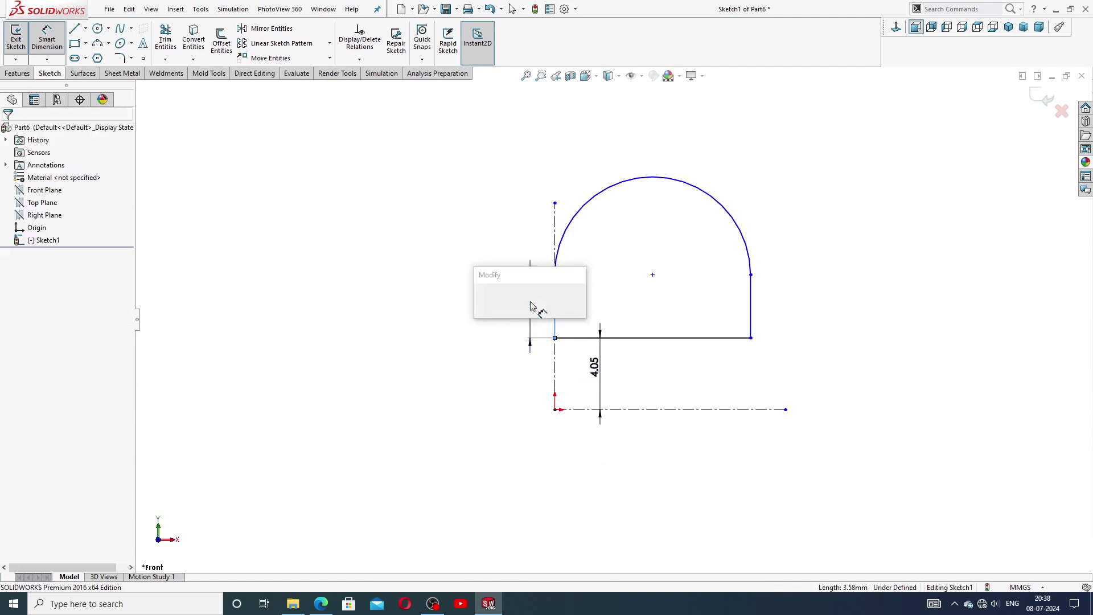
{"action": "key", "text": "Return"}
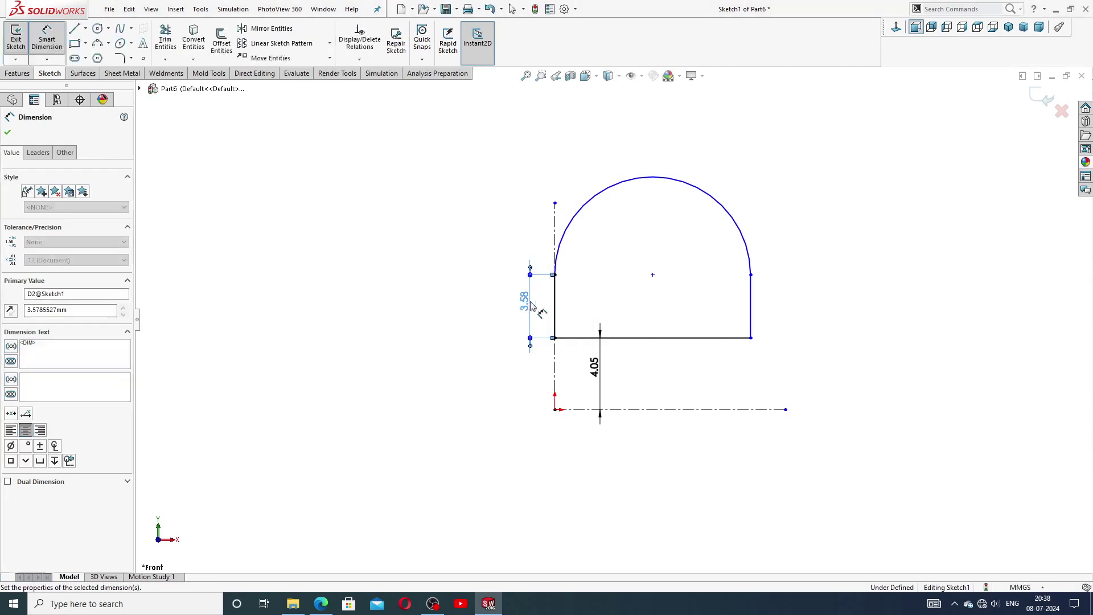
{"action": "left_click", "coordinate": [476, 324]}
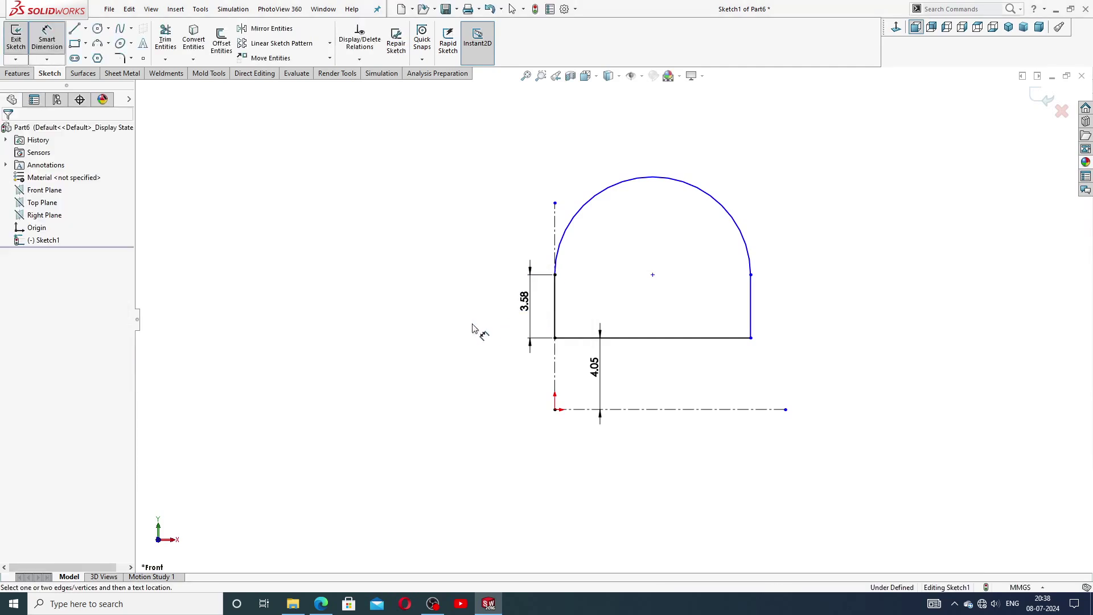
{"action": "left_click", "coordinate": [524, 310]}
{"action": "key", "text": "Delete"}
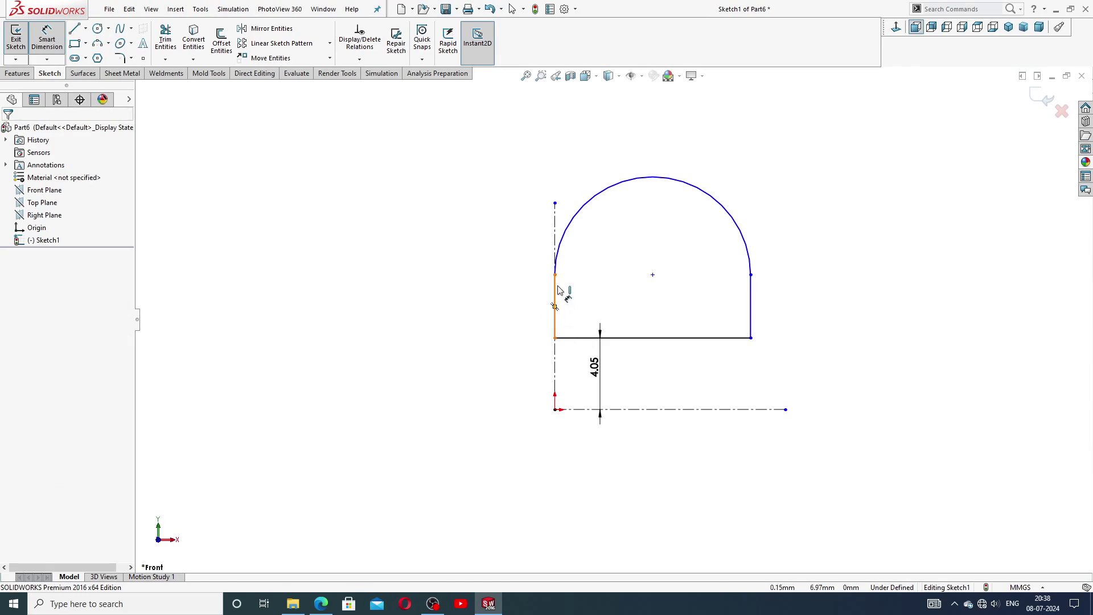
Dimension the arc's left end 6 mm above the origin
{"action": "left_click", "coordinate": [556, 337]}
{"action": "left_click", "coordinate": [553, 410]}
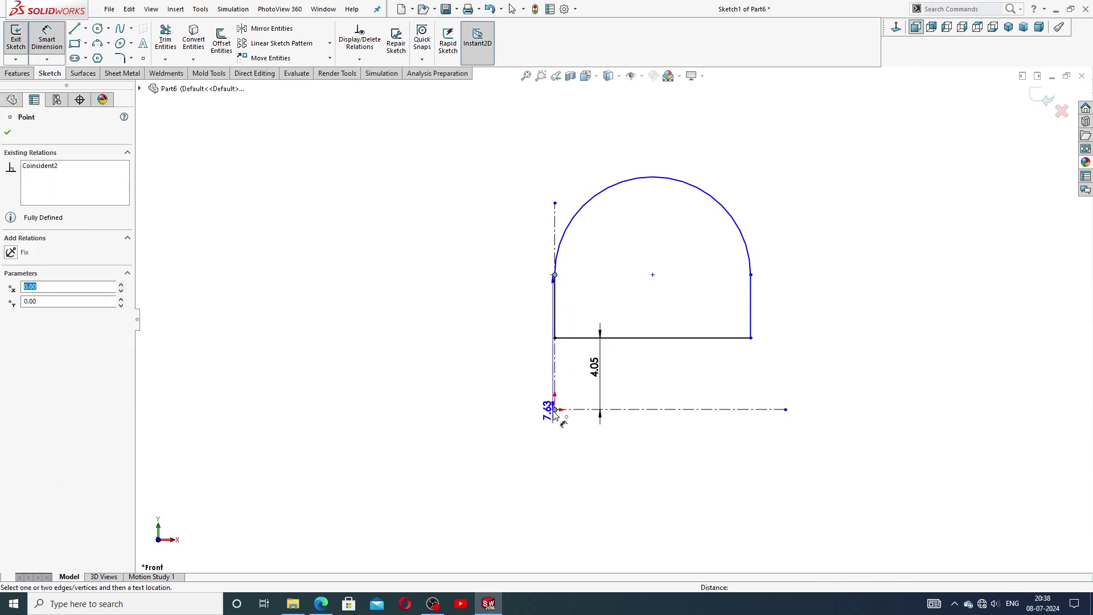
{"action": "left_click", "coordinate": [527, 353]}
{"action": "type", "text": "6"}
{"action": "key", "text": "Return"}
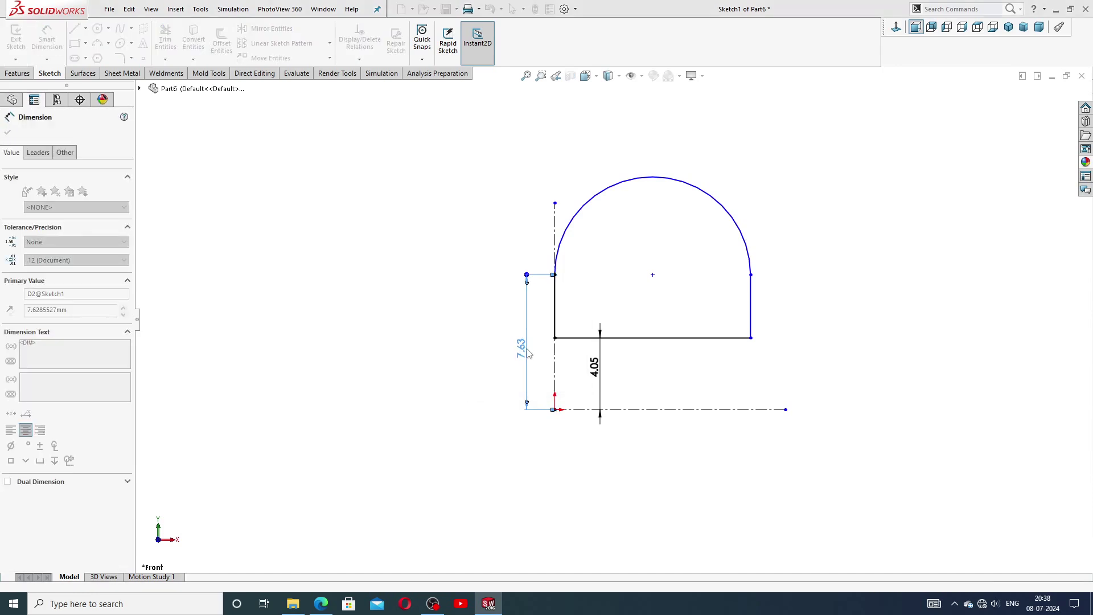
Set the arc radius to R10
{"action": "left_click", "coordinate": [740, 249]}
{"action": "left_click", "coordinate": [768, 233]}
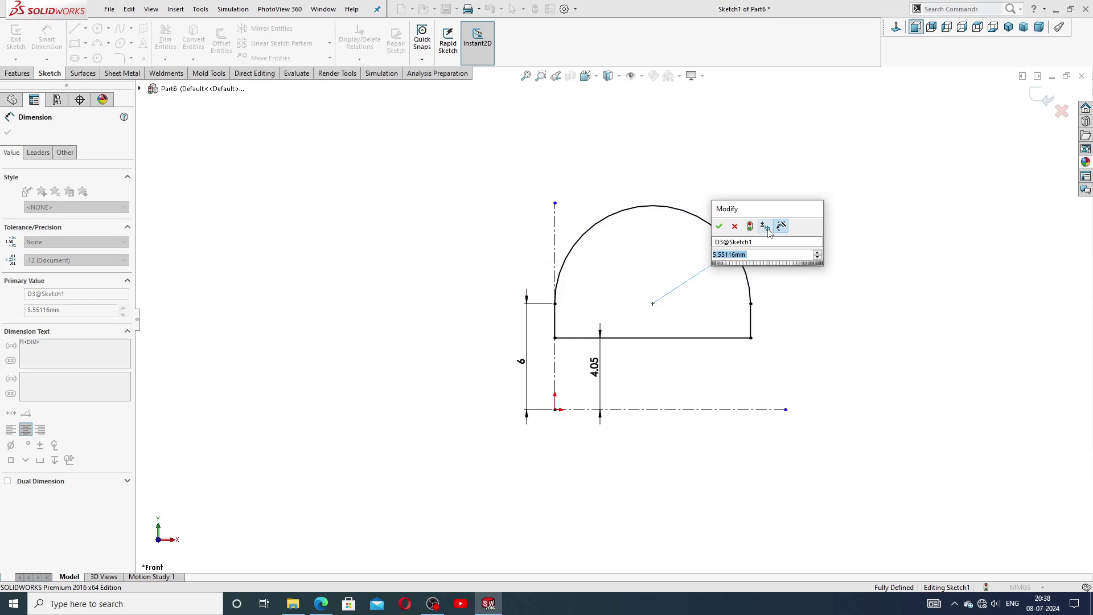
{"action": "type", "text": "10"}
{"action": "key", "text": "Return"}
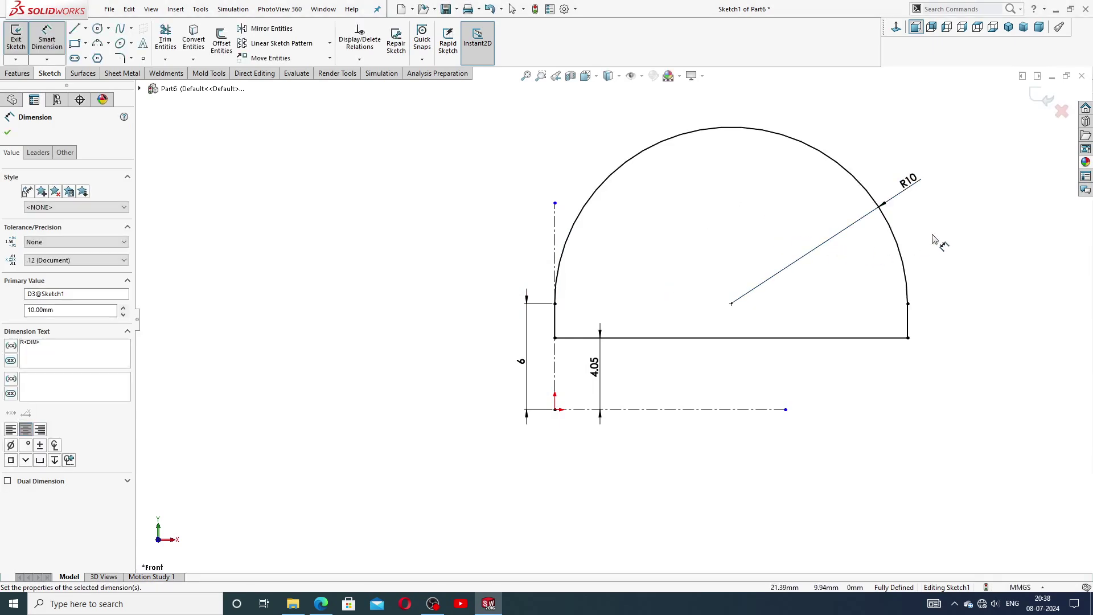
{"action": "left_click", "coordinate": [940, 238]}
{"action": "scroll", "coordinate": [907, 244], "scroll_direction": "up", "scroll_amount": 2}
{"action": "scroll", "coordinate": [758, 281], "scroll_direction": "up", "scroll_amount": 1}
{"action": "scroll", "coordinate": [757, 280], "scroll_direction": "down", "scroll_amount": 2}
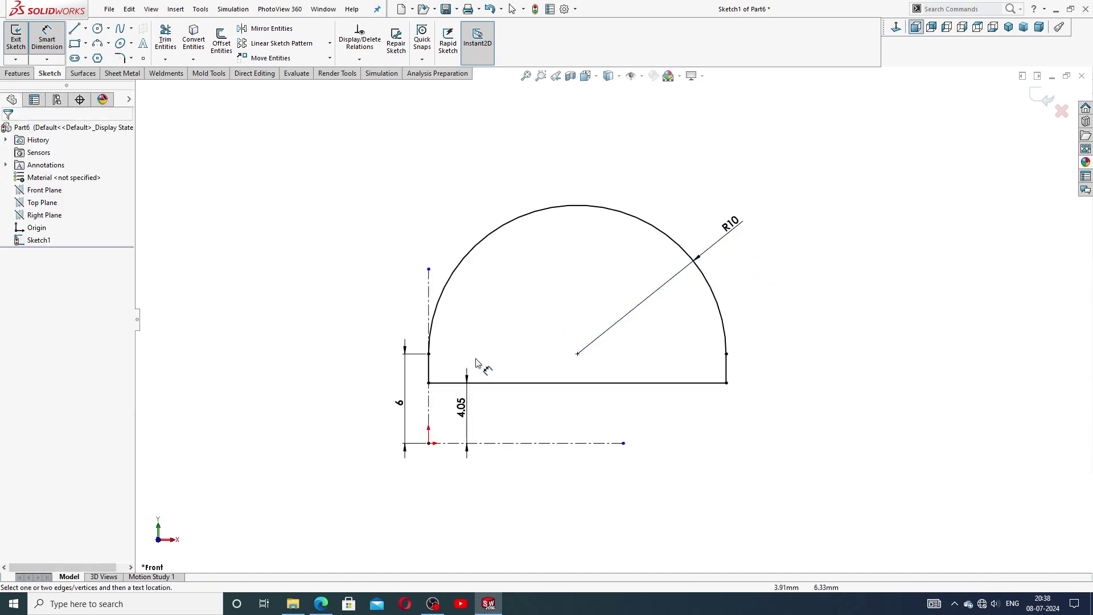
Add a 20 mm reference width on the bottom line and reposition the R10 and 20 labels
{"action": "left_click", "coordinate": [510, 383]}
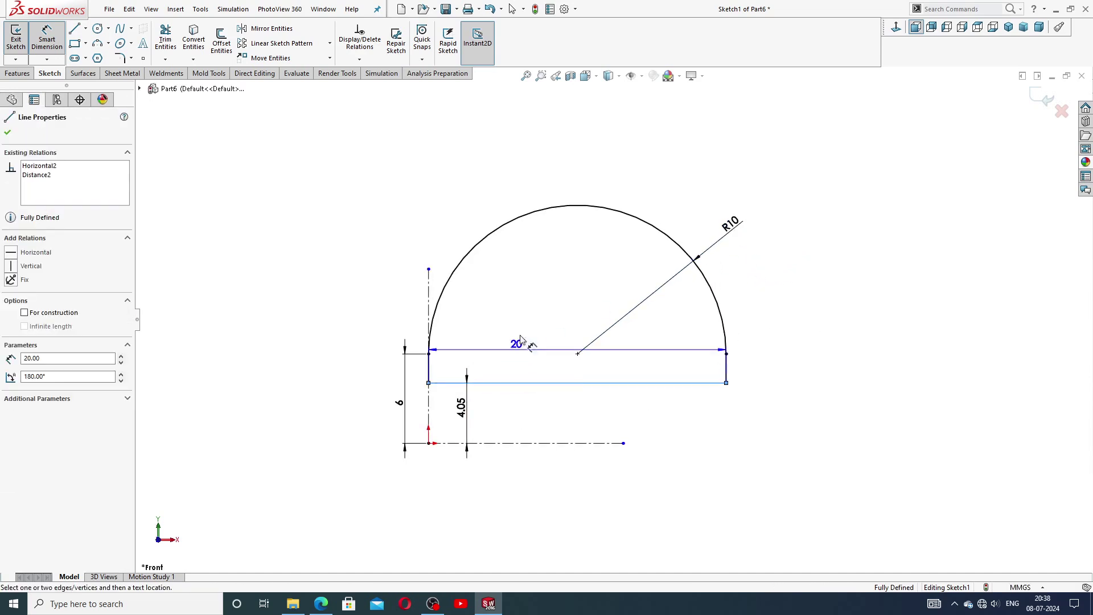
{"action": "left_click", "coordinate": [572, 190]}
{"action": "left_click", "coordinate": [617, 301]}
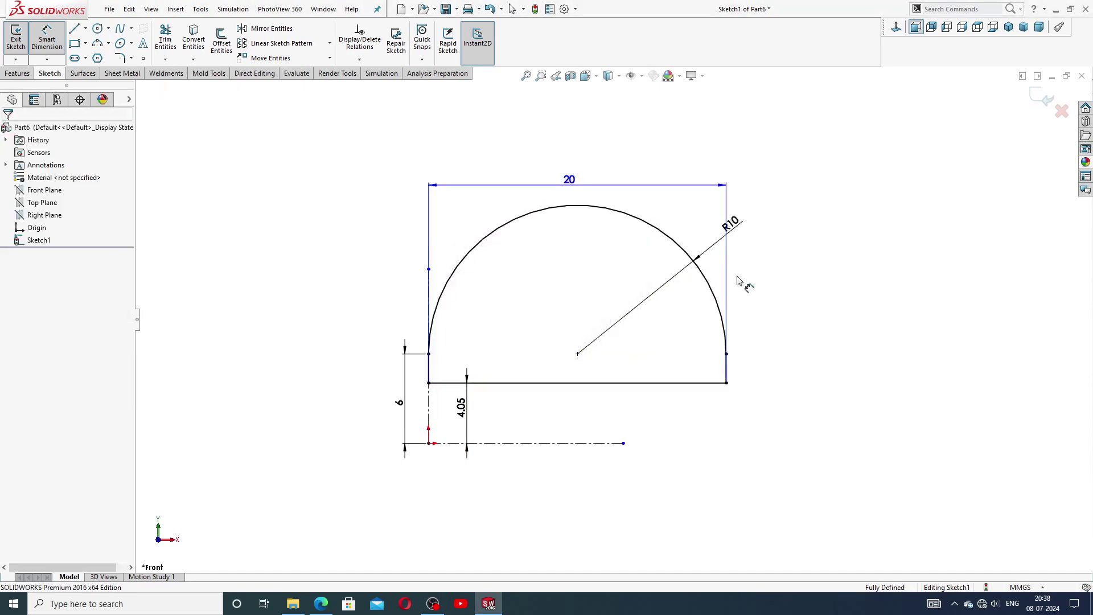
{"action": "left_click_drag", "start_coordinate": [732, 226], "coordinate": [761, 231]}
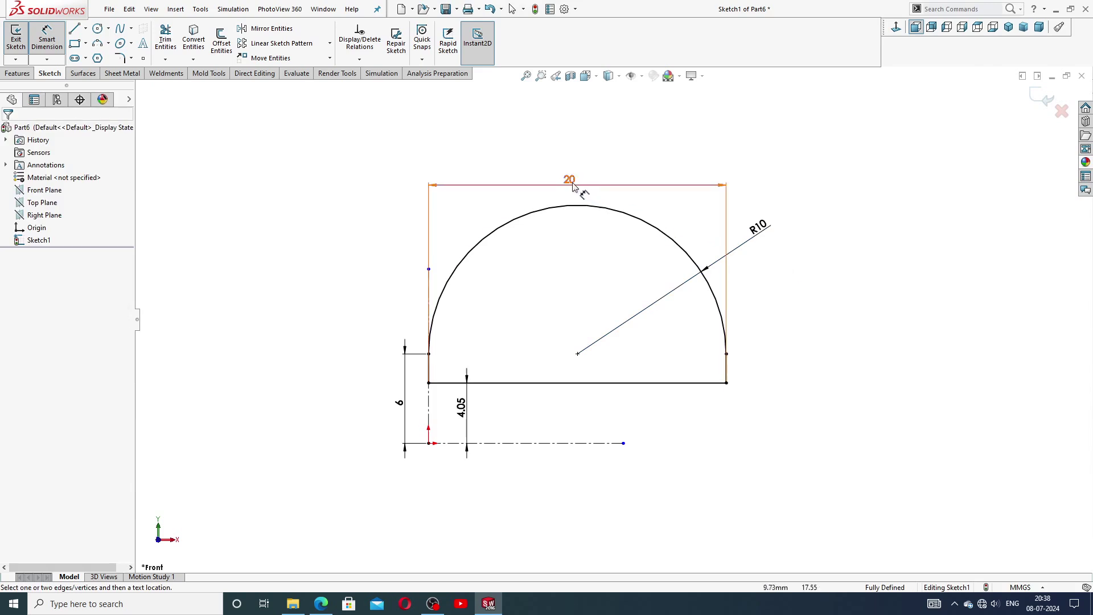
{"action": "left_click_drag", "start_coordinate": [584, 183], "coordinate": [590, 188]}
{"action": "left_click", "coordinate": [758, 280]}
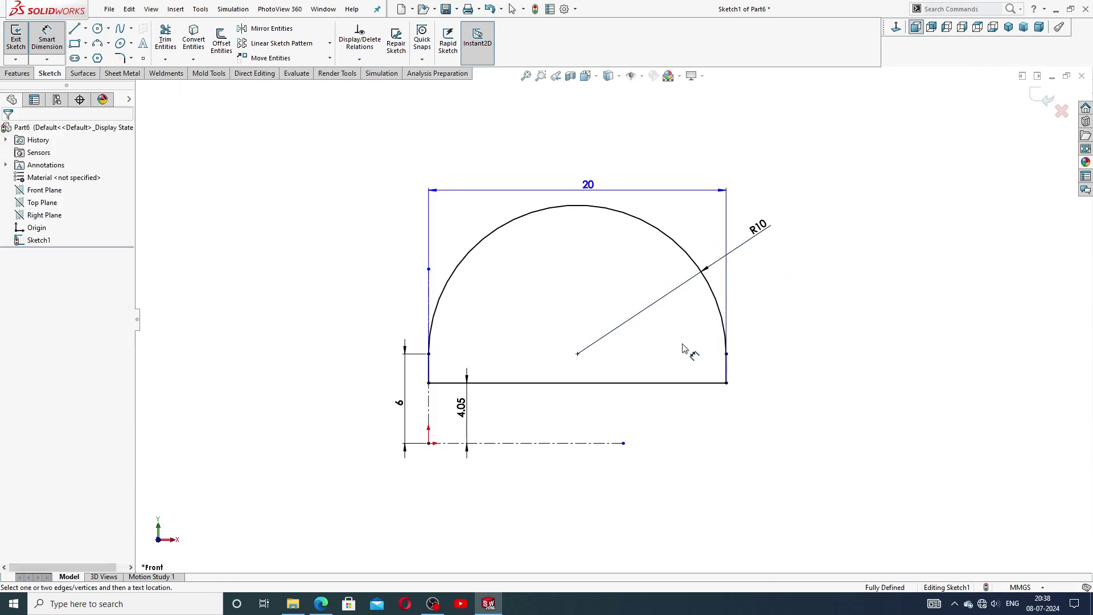
Nudge the 4.05 and 6 dimensions into place, exit dimensioning, and check the knob drawing PDF
{"action": "scroll", "coordinate": [616, 278], "scroll_direction": "down", "scroll_amount": 2}
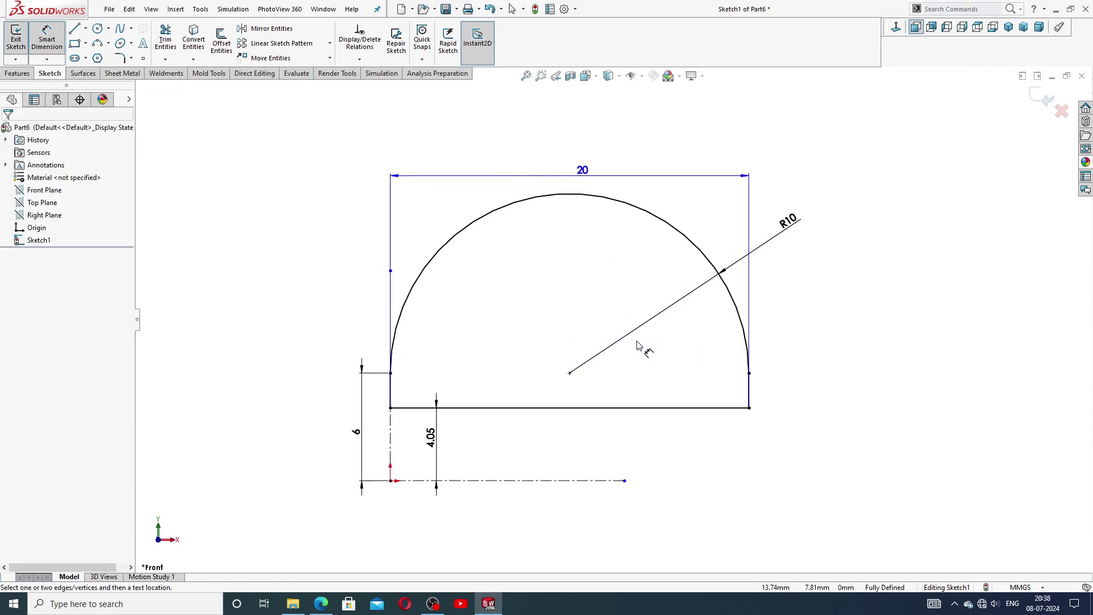
{"action": "left_click_drag", "start_coordinate": [427, 435], "coordinate": [440, 436]}
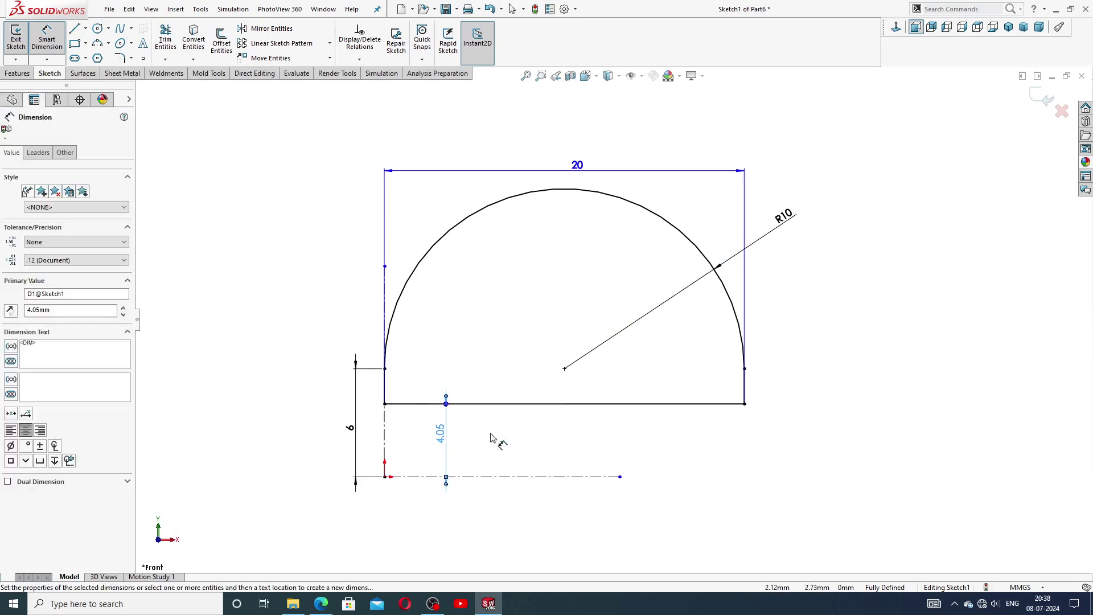
{"action": "left_click", "coordinate": [902, 383]}
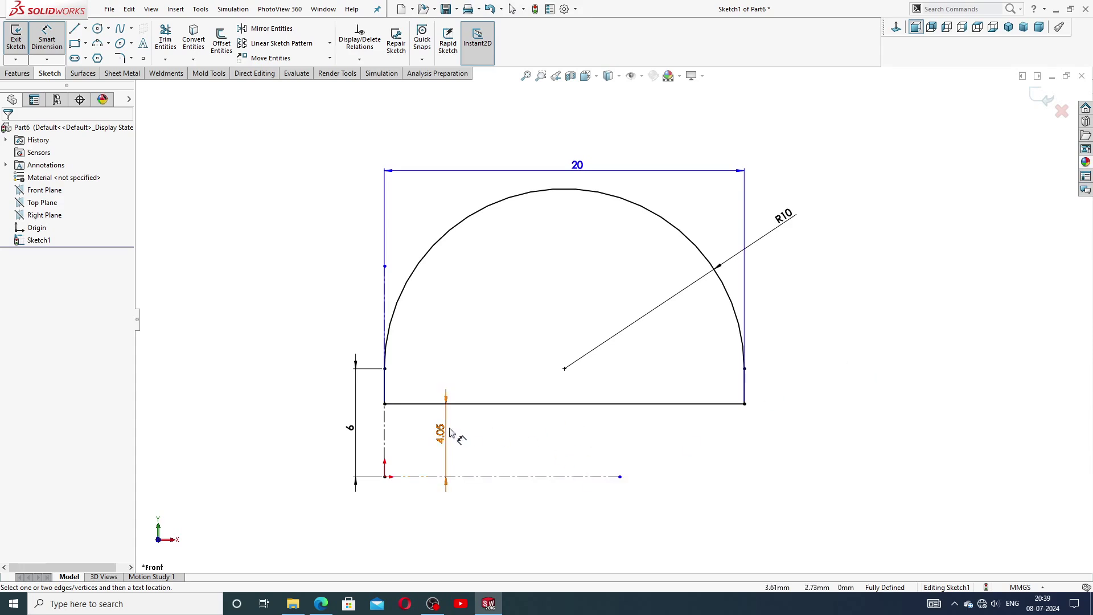
{"action": "left_click_drag", "start_coordinate": [350, 427], "coordinate": [357, 421]}
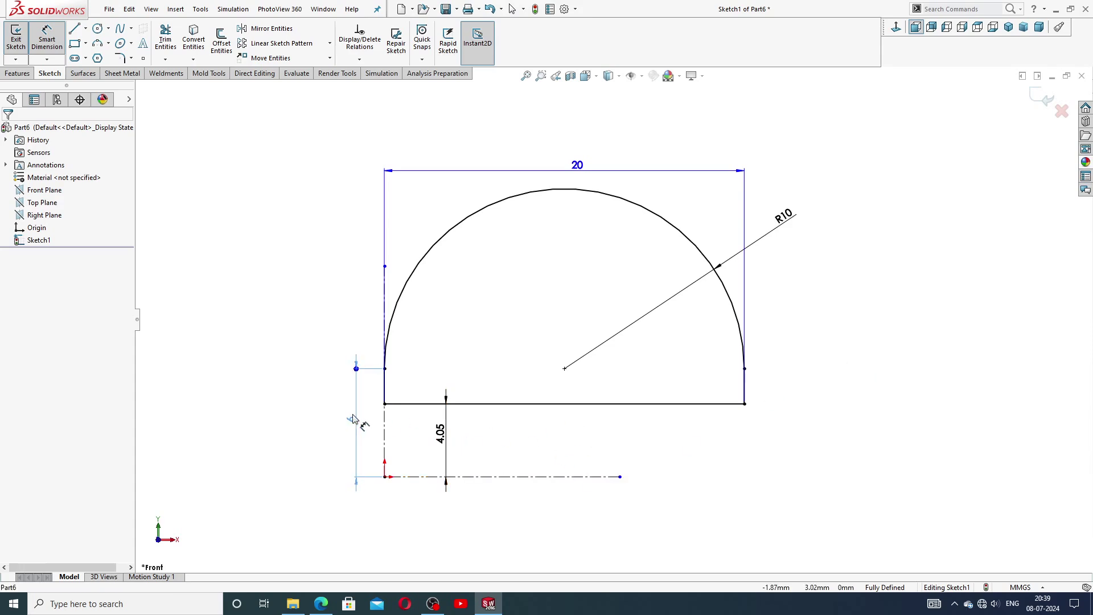
{"action": "left_click", "coordinate": [525, 417]}
{"action": "scroll", "coordinate": [530, 410], "scroll_direction": "up", "scroll_amount": 2}
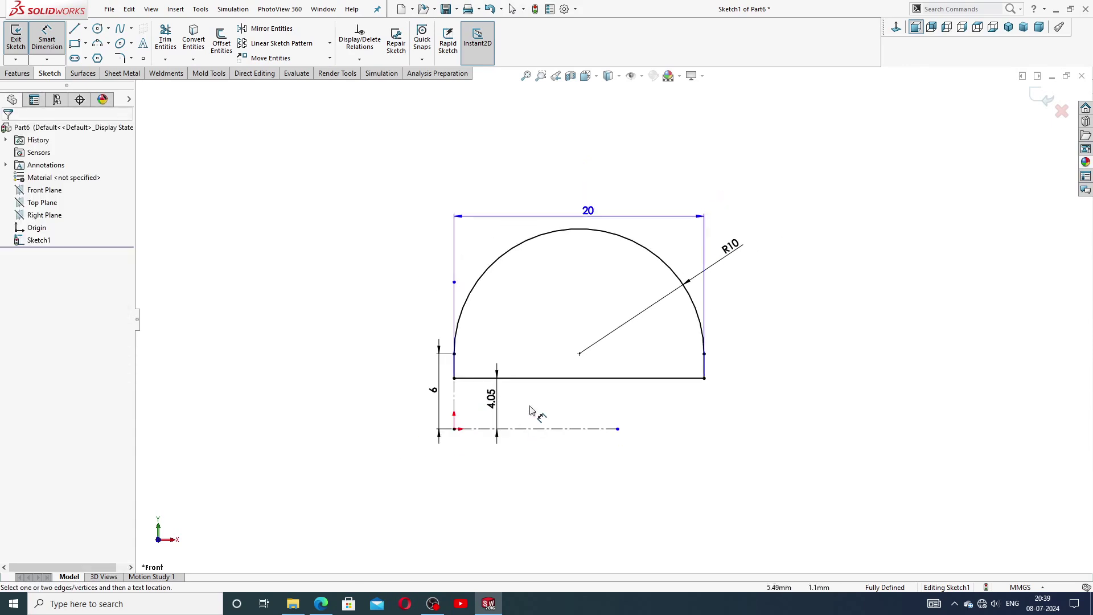
{"action": "right_click", "coordinate": [779, 227]}
{"action": "left_click", "coordinate": [803, 171]}
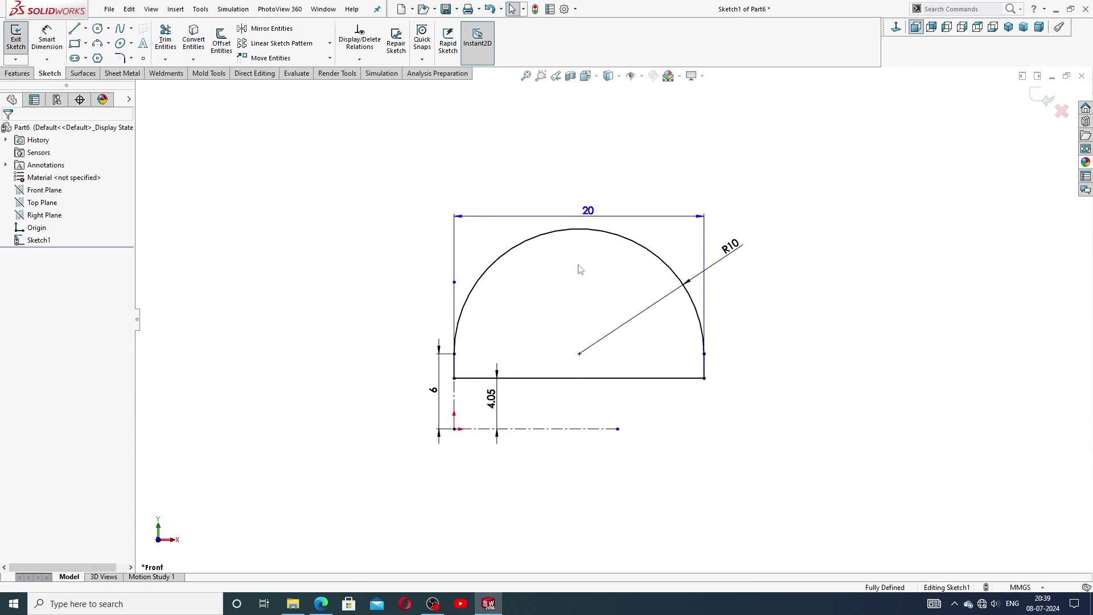
{"action": "left_click", "coordinate": [321, 604]}
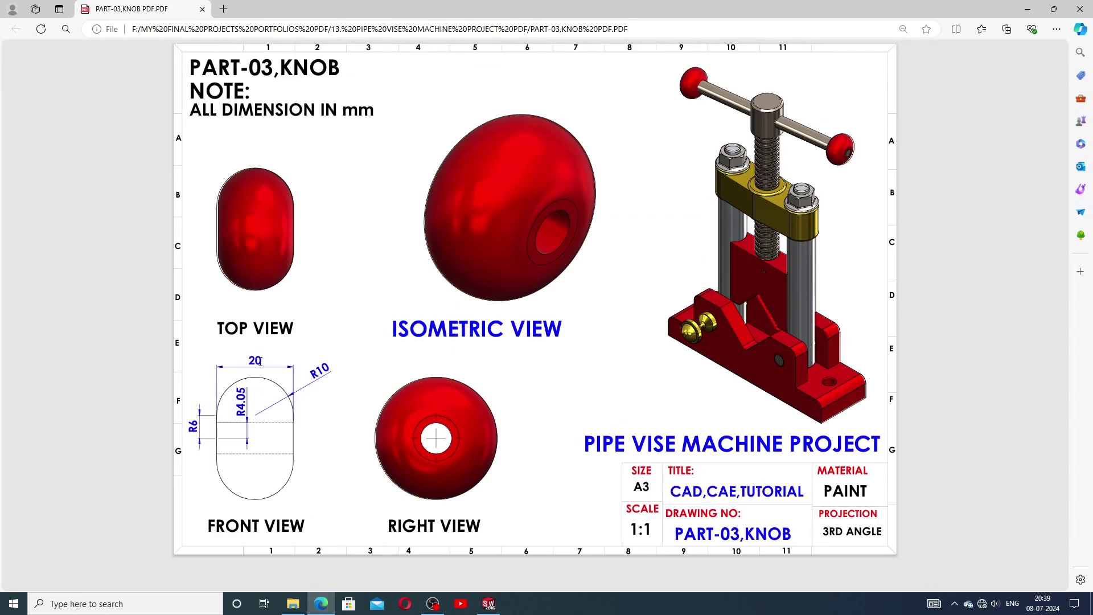
{"action": "left_click", "coordinate": [488, 603]}
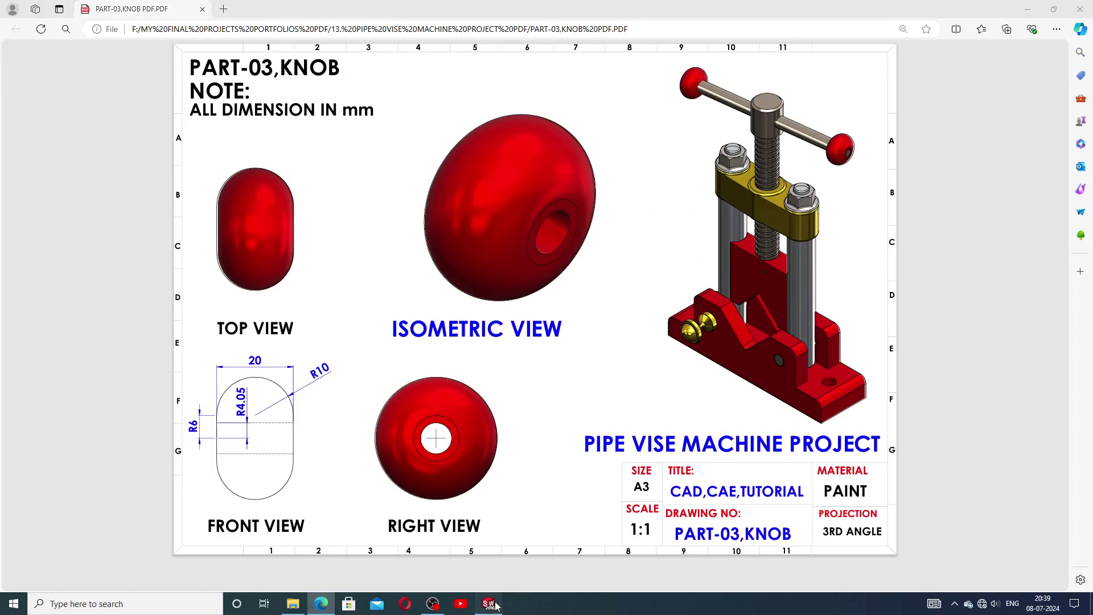
Revolve the profile about the centerline into the solid knob Revolve1
{"action": "left_click", "coordinate": [26, 74]}
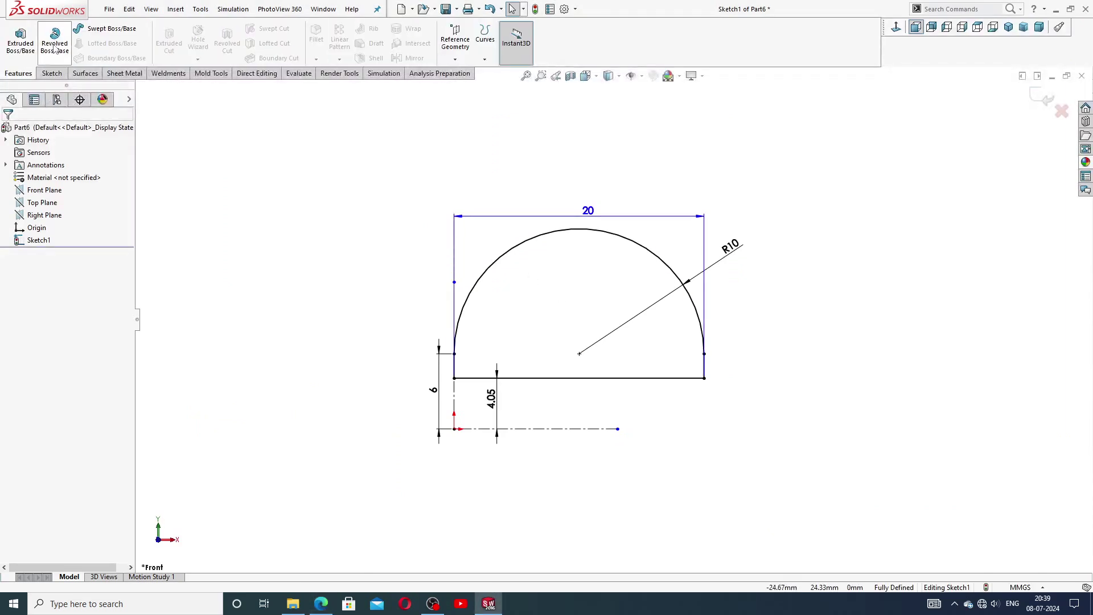
{"action": "left_click", "coordinate": [55, 40]}
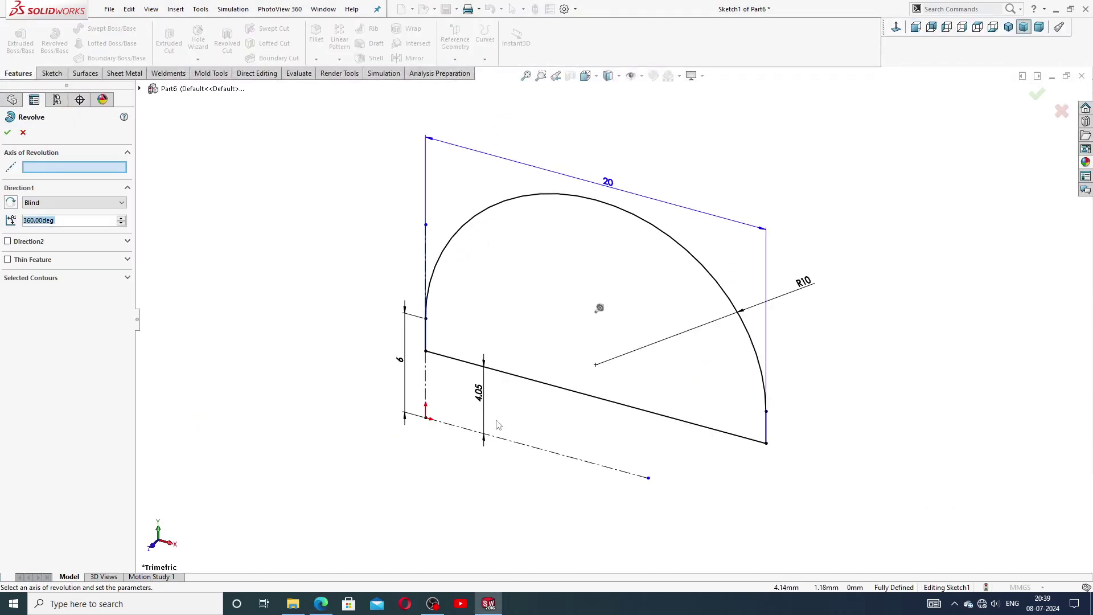
{"action": "left_click", "coordinate": [514, 446]}
{"action": "scroll", "coordinate": [479, 399], "scroll_direction": "up", "scroll_amount": 5}
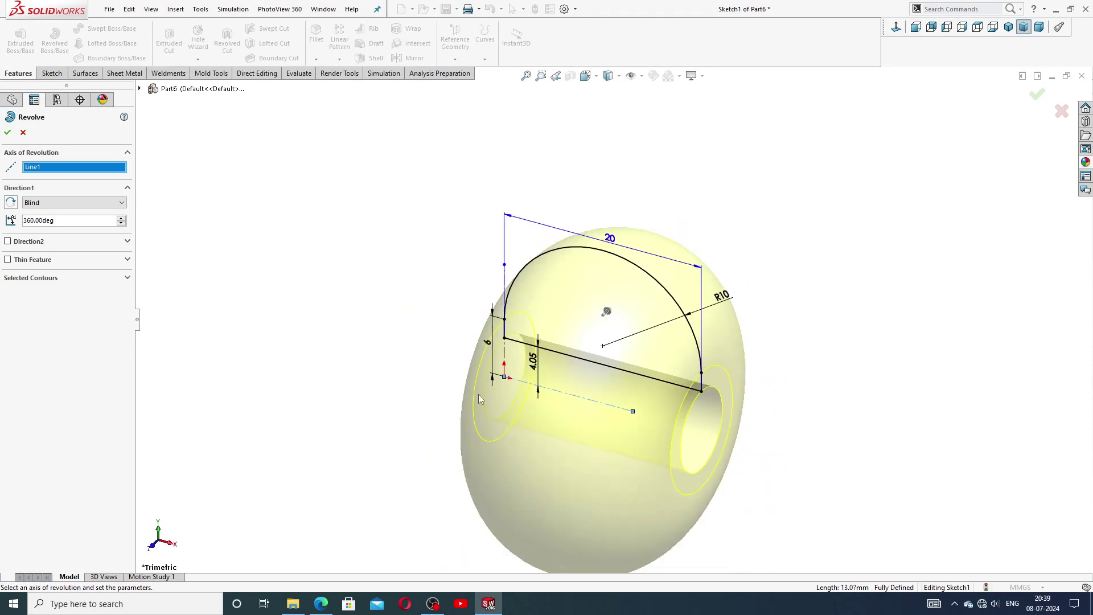
{"action": "left_click", "coordinate": [7, 132]}
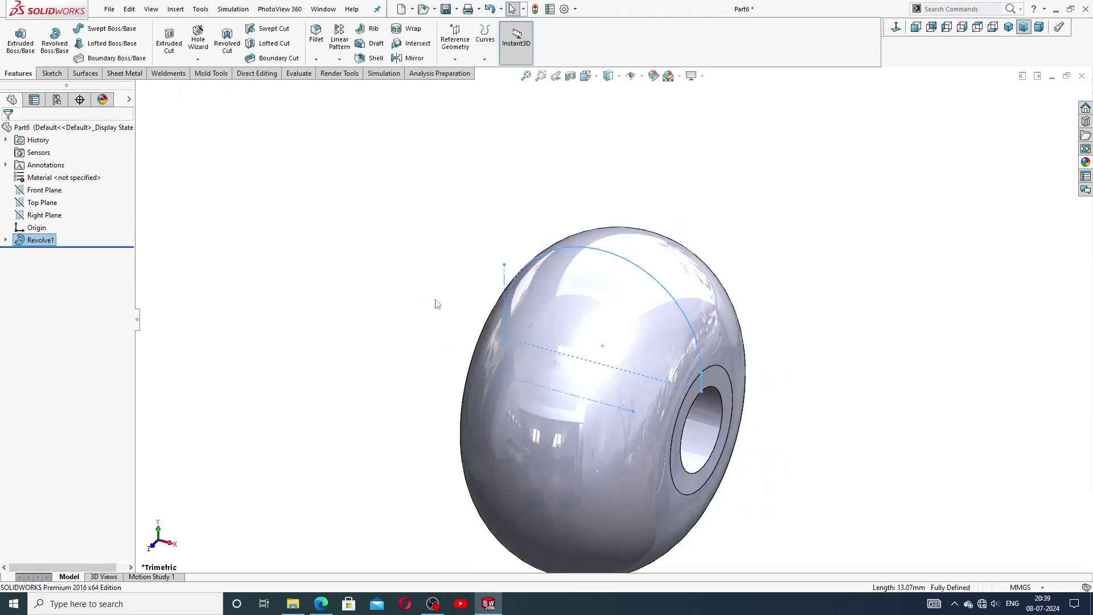
{"action": "left_click", "coordinate": [891, 278]}
{"action": "mouse_move", "coordinate": [890, 278]}
{"action": "middle_mouse_down"}
{"action": "mouse_move", "coordinate": [728, 326]}
{"action": "mouse_move", "coordinate": [661, 254]}
{"action": "mouse_move", "coordinate": [686, 288]}
{"action": "mouse_move", "coordinate": [643, 404]}
{"action": "middle_mouse_up"}
{"action": "scroll", "coordinate": [643, 404], "scroll_direction": "down", "scroll_amount": 2}
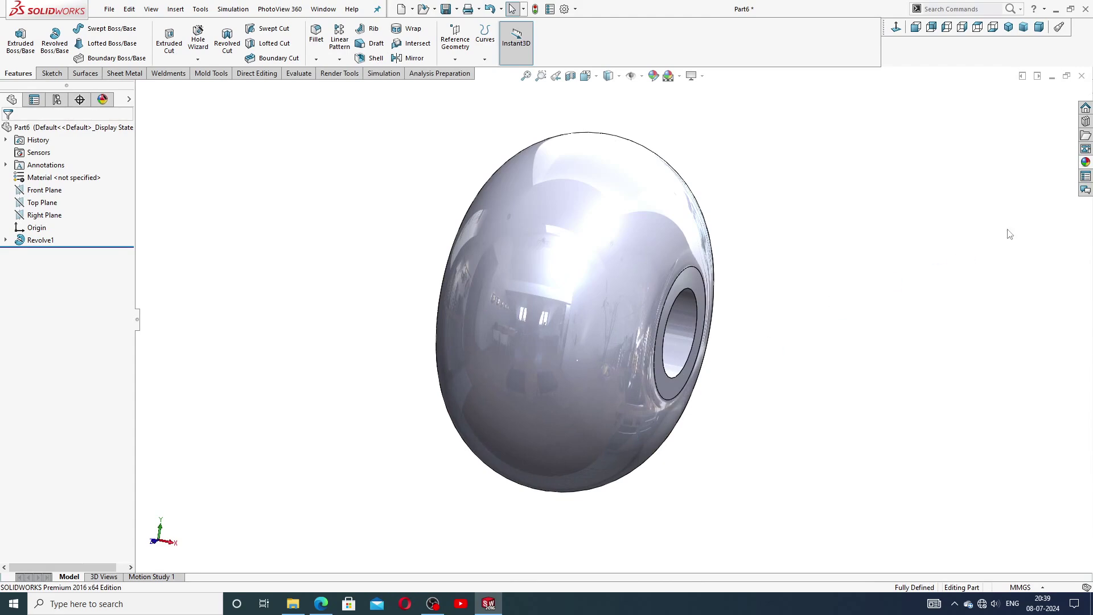
Paint the knob with the Painted candy apple red appearance
{"action": "left_click", "coordinate": [1088, 161]}
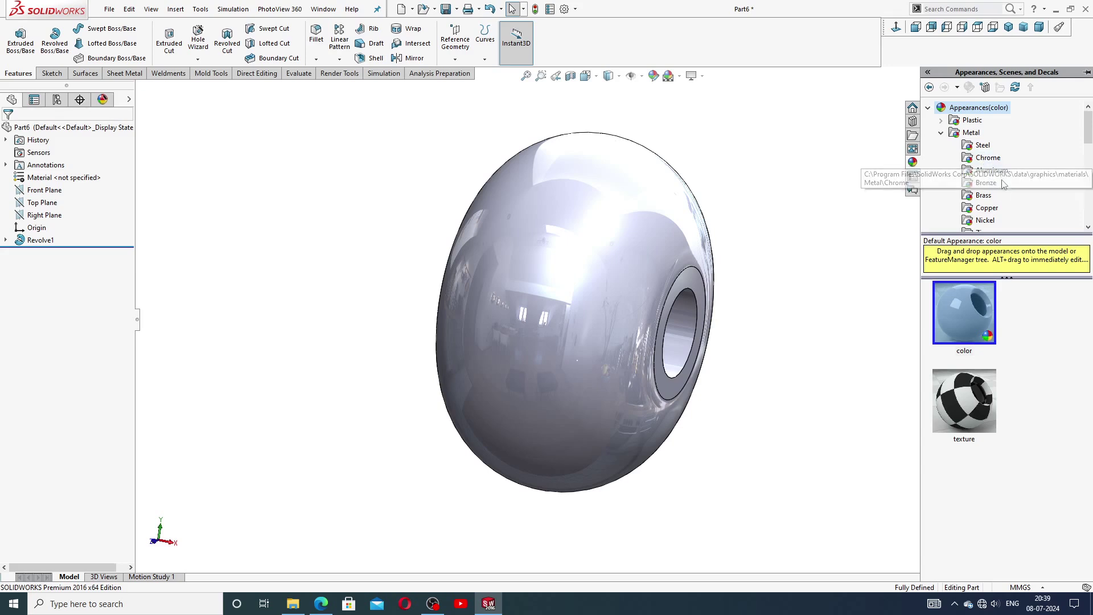
{"action": "scroll", "coordinate": [968, 188], "scroll_direction": "down", "scroll_amount": 1}
{"action": "scroll", "coordinate": [950, 208], "scroll_direction": "down", "scroll_amount": 2}
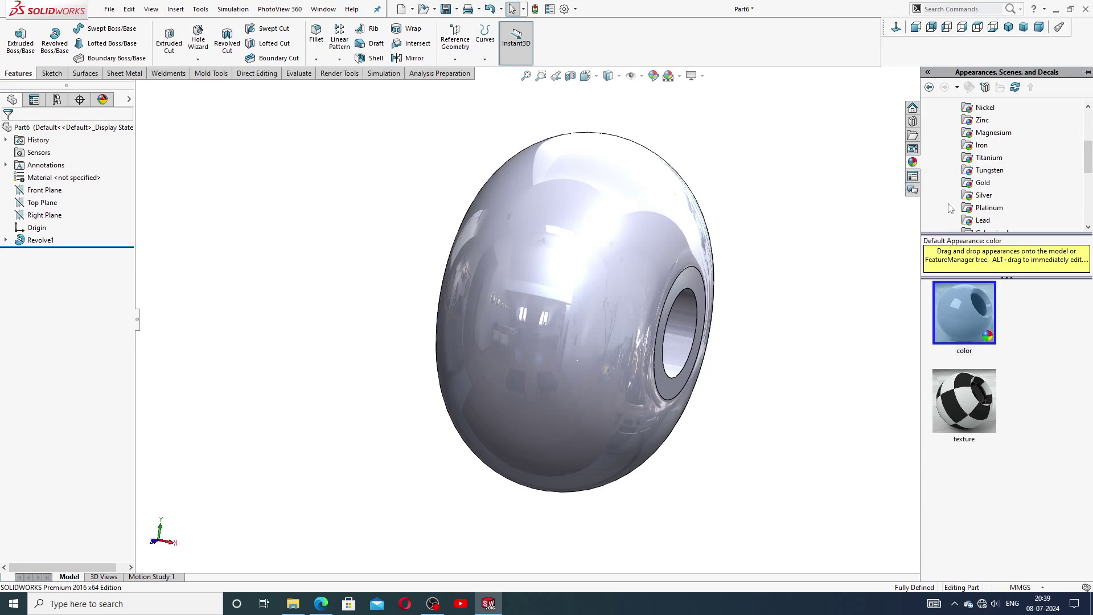
{"action": "scroll", "coordinate": [950, 208], "scroll_direction": "down", "scroll_amount": 1}
{"action": "scroll", "coordinate": [950, 208], "scroll_direction": "down", "scroll_amount": 1}
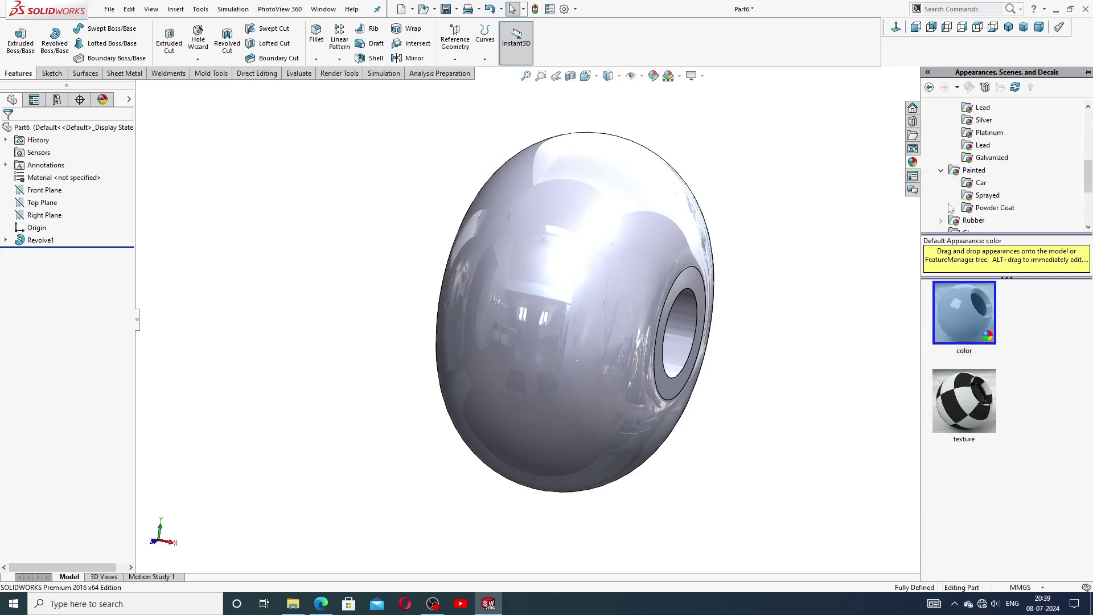
{"action": "double_click", "coordinate": [975, 171]}
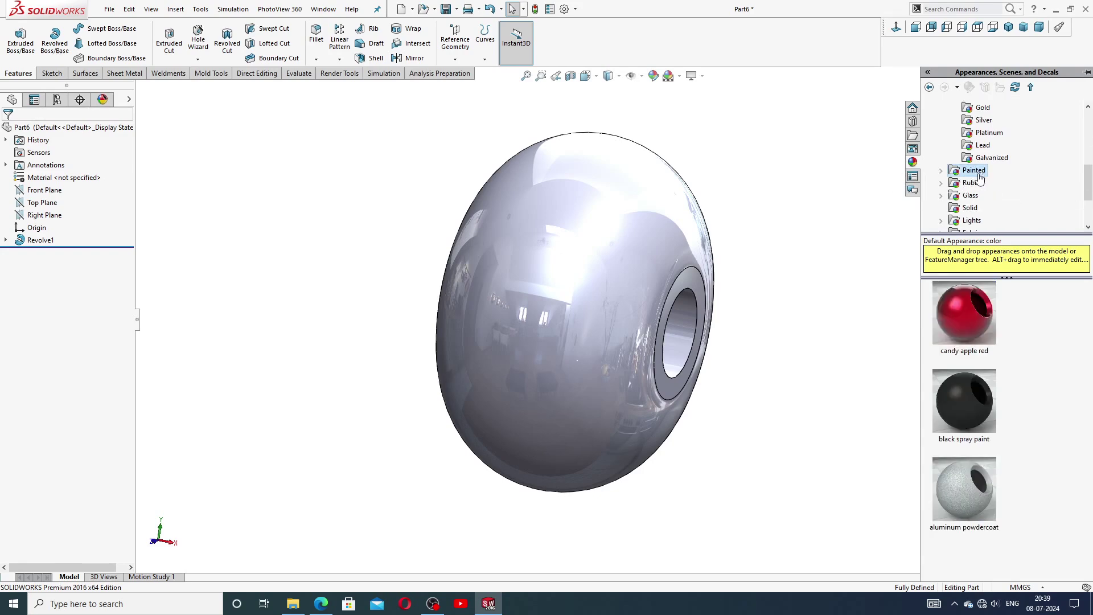
{"action": "double_click", "coordinate": [972, 310]}
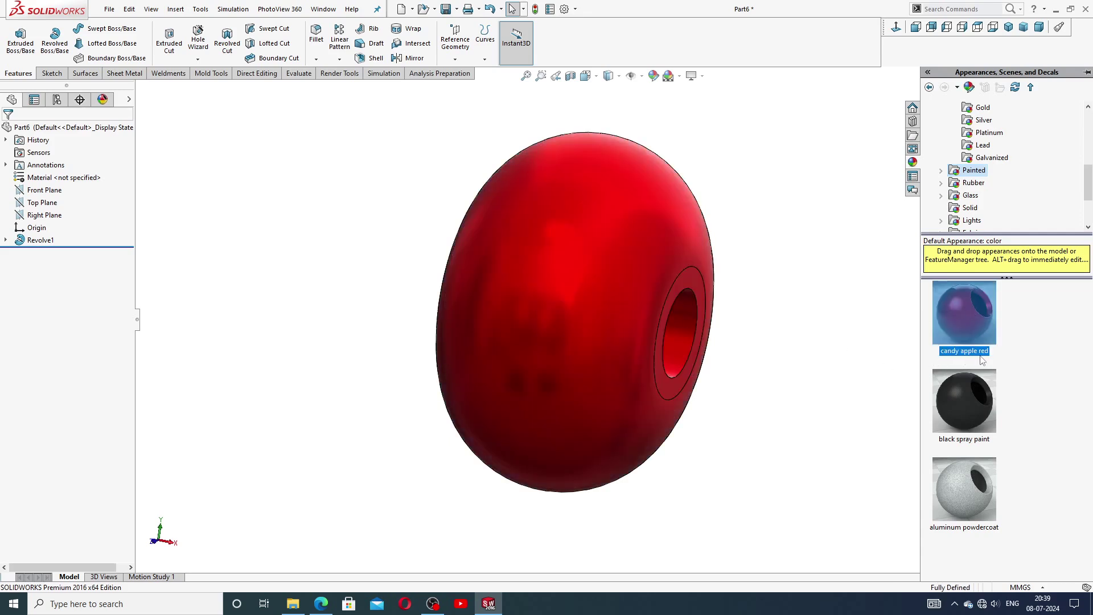
Orbit the knob and select the ring face around the hole
{"action": "mouse_move", "coordinate": [790, 305]}
{"action": "middle_mouse_down"}
{"action": "mouse_move", "coordinate": [707, 268]}
{"action": "mouse_move", "coordinate": [771, 307]}
{"action": "middle_mouse_up"}
{"action": "left_click", "coordinate": [684, 268]}
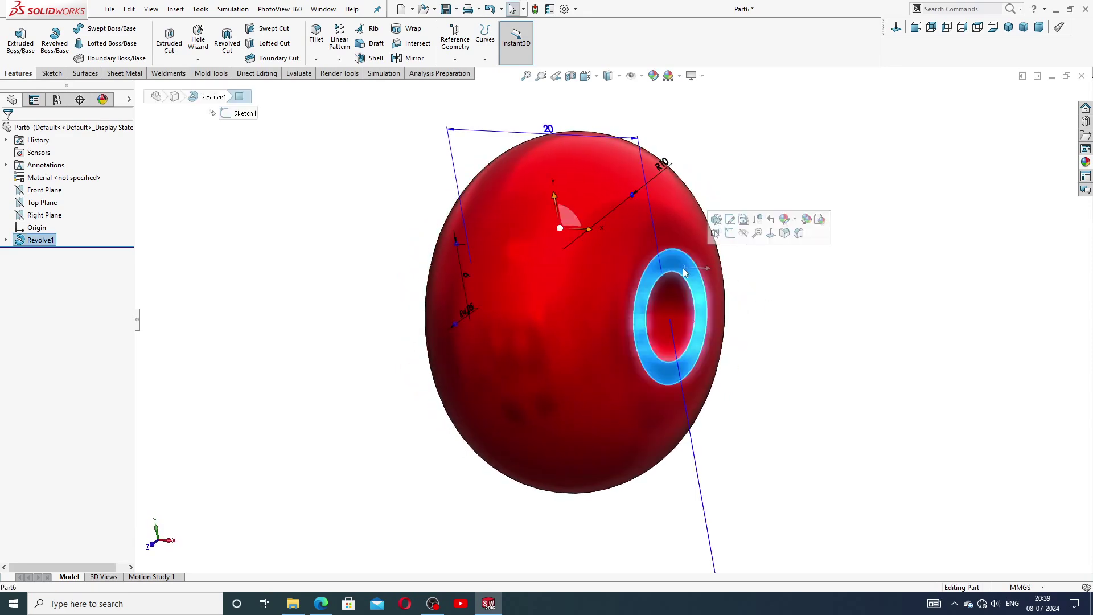
{"action": "middle_click_drag", "start_coordinate": [449, 289], "coordinate": [548, 289]}
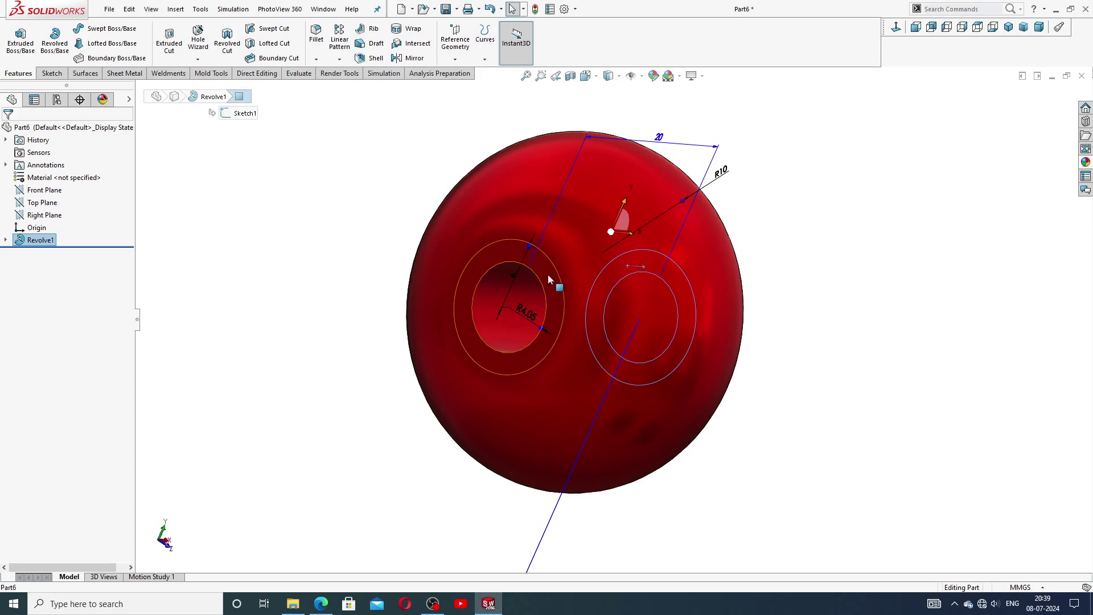
{"action": "left_click", "coordinate": [548, 275]}
Give the ring face around the hole a grey appearance
{"action": "left_click", "coordinate": [654, 76]}
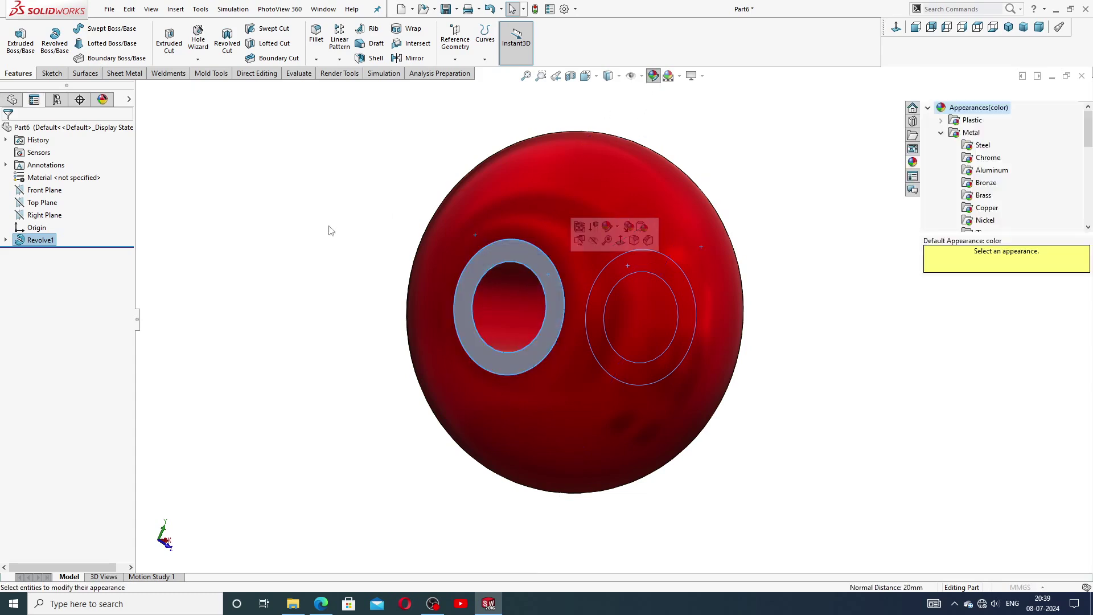
{"action": "left_click", "coordinate": [90, 366]}
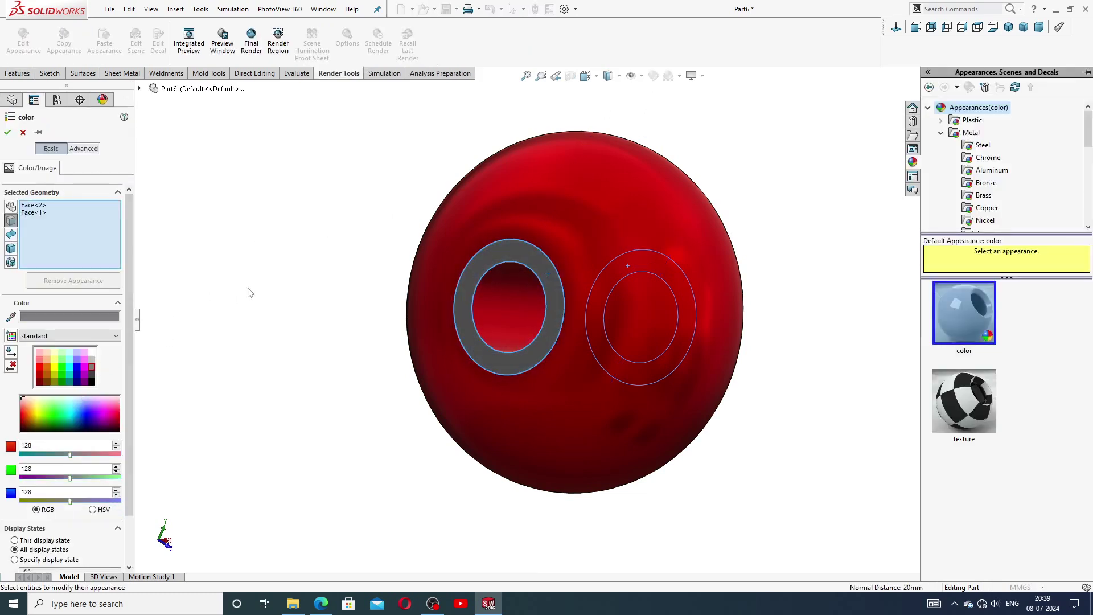
{"action": "left_click", "coordinate": [8, 132]}
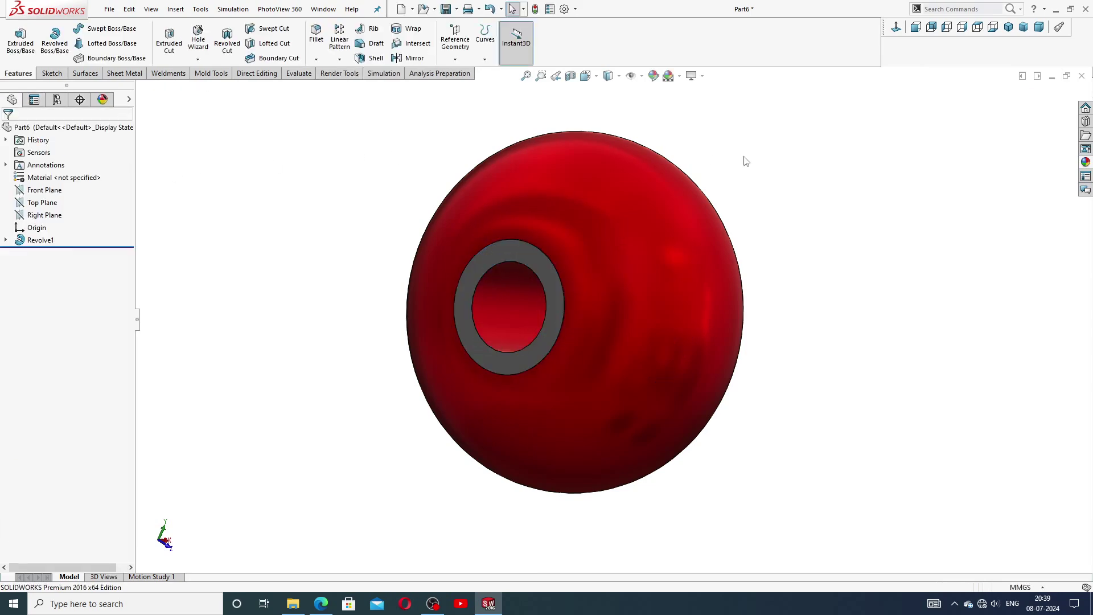
{"action": "scroll", "coordinate": [746, 162], "scroll_direction": "up", "scroll_amount": 3}
{"action": "mouse_move", "coordinate": [736, 165]}
{"action": "middle_mouse_down"}
{"action": "mouse_move", "coordinate": [598, 159]}
{"action": "mouse_move", "coordinate": [622, 183]}
{"action": "mouse_move", "coordinate": [774, 153]}
{"action": "mouse_move", "coordinate": [605, 164]}
{"action": "mouse_move", "coordinate": [586, 210]}
{"action": "mouse_move", "coordinate": [586, 310]}
{"action": "mouse_move", "coordinate": [789, 242]}
{"action": "mouse_move", "coordinate": [566, 247]}
{"action": "mouse_move", "coordinate": [573, 314]}
{"action": "mouse_move", "coordinate": [751, 275]}
{"action": "mouse_move", "coordinate": [752, 247]}
{"action": "mouse_move", "coordinate": [711, 256]}
{"action": "mouse_move", "coordinate": [601, 218]}
{"action": "mouse_move", "coordinate": [618, 359]}
{"action": "middle_mouse_up"}
{"action": "scroll", "coordinate": [586, 310], "scroll_direction": "down", "scroll_amount": 3}
{"action": "scroll", "coordinate": [716, 213], "scroll_direction": "up", "scroll_amount": 2}
{"action": "scroll", "coordinate": [619, 206], "scroll_direction": "down", "scroll_amount": 2}
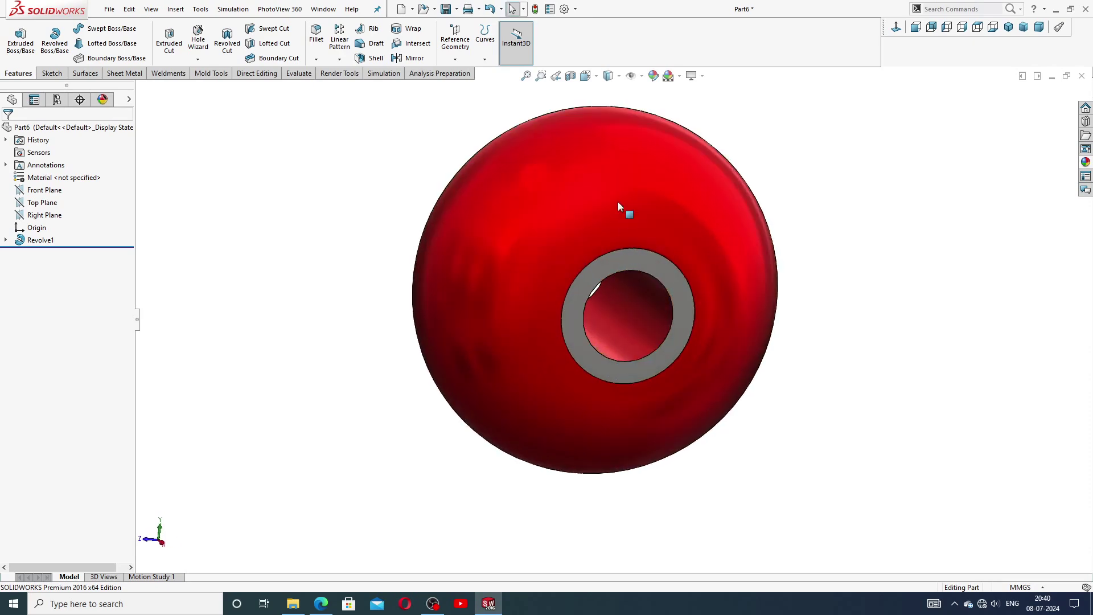
{"action": "scroll", "coordinate": [609, 222], "scroll_direction": "up", "scroll_amount": 1}
{"action": "scroll", "coordinate": [632, 297], "scroll_direction": "down", "scroll_amount": 1}
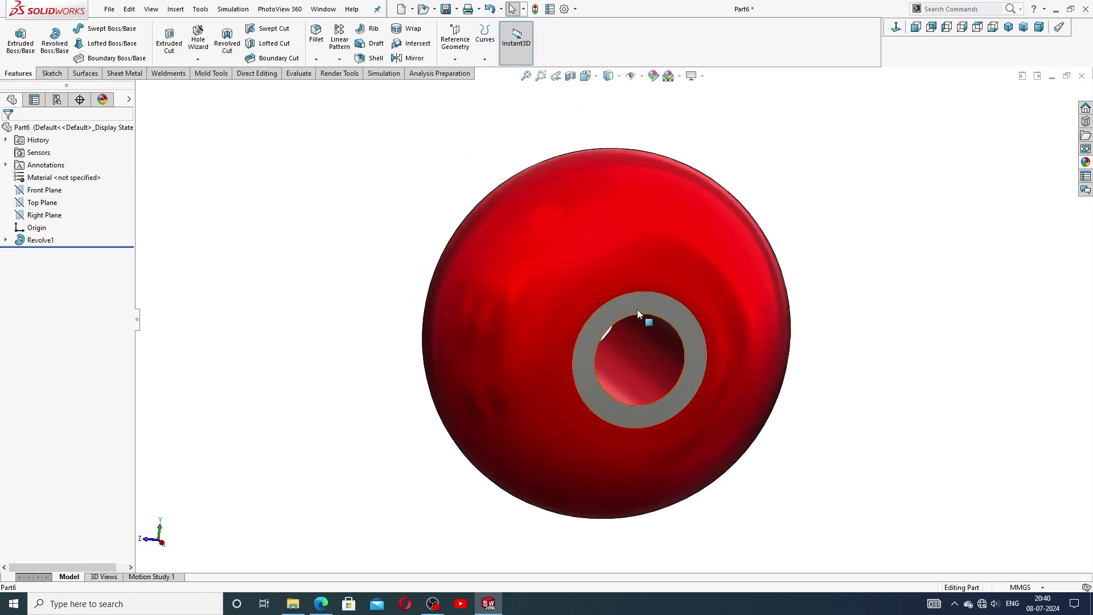
Inspect the grey-ringed knob, snap it to Isometric, and bring up the knob drawing PDF
{"action": "left_click", "coordinate": [637, 313]}
{"action": "left_click", "coordinate": [832, 261]}
{"action": "mouse_move", "coordinate": [832, 261]}
{"action": "middle_mouse_down"}
{"action": "mouse_move", "coordinate": [707, 286]}
{"action": "mouse_move", "coordinate": [875, 310]}
{"action": "mouse_move", "coordinate": [740, 334]}
{"action": "middle_mouse_up"}
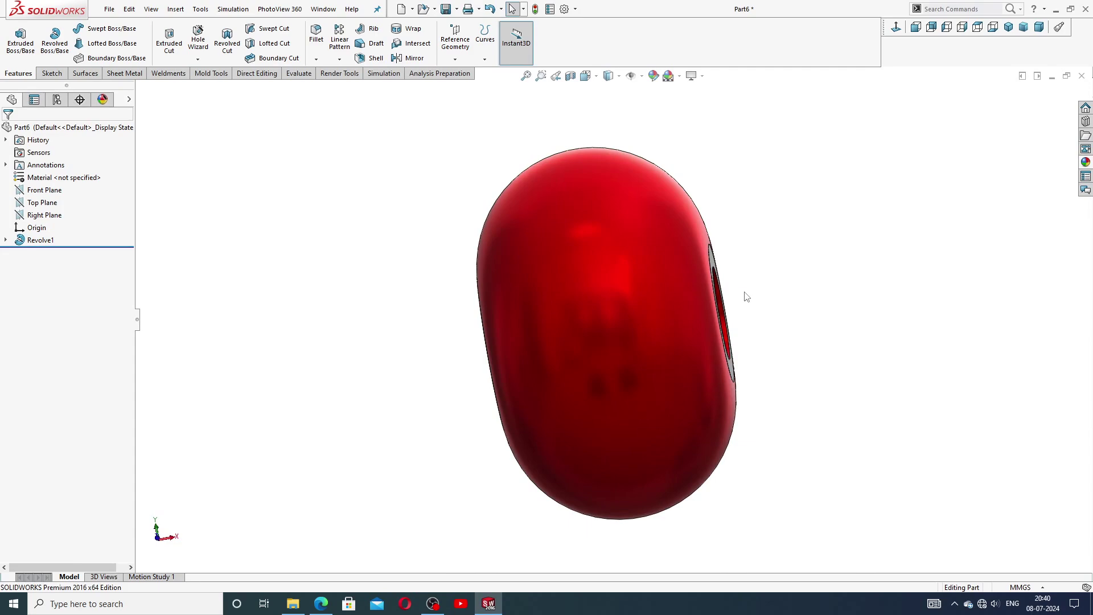
{"action": "mouse_move", "coordinate": [797, 159]}
{"action": "middle_mouse_down"}
{"action": "mouse_move", "coordinate": [739, 179]}
{"action": "mouse_move", "coordinate": [703, 242]}
{"action": "mouse_move", "coordinate": [732, 199]}
{"action": "mouse_move", "coordinate": [785, 202]}
{"action": "mouse_move", "coordinate": [923, 159]}
{"action": "mouse_move", "coordinate": [871, 195]}
{"action": "mouse_move", "coordinate": [695, 223]}
{"action": "mouse_move", "coordinate": [665, 308]}
{"action": "middle_mouse_up"}
{"action": "scroll", "coordinate": [660, 308], "scroll_direction": "down", "scroll_amount": 2}
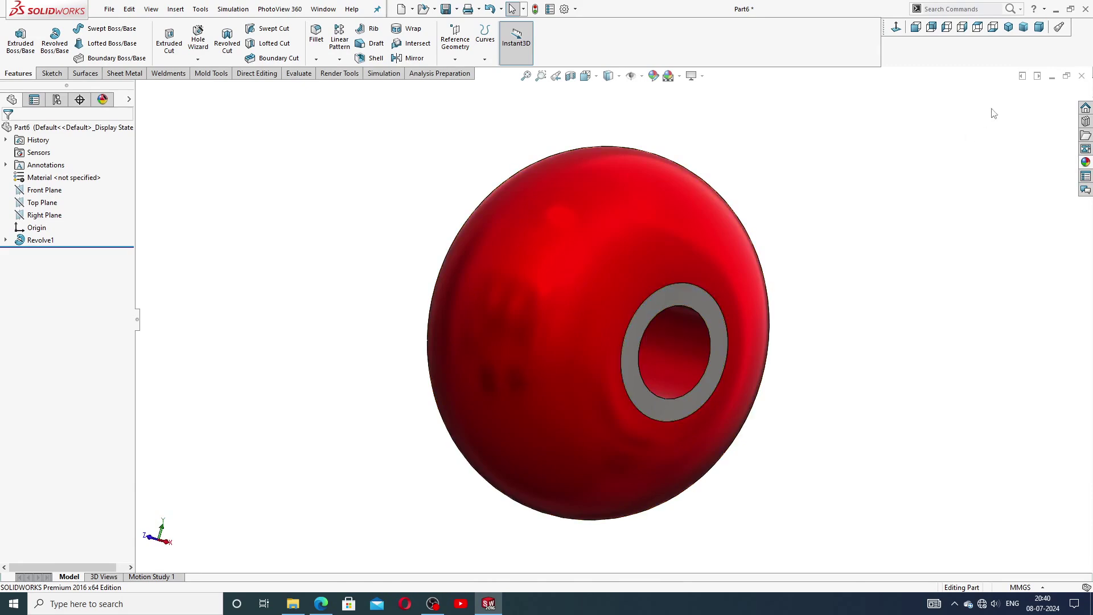
{"action": "left_click", "coordinate": [1010, 27]}
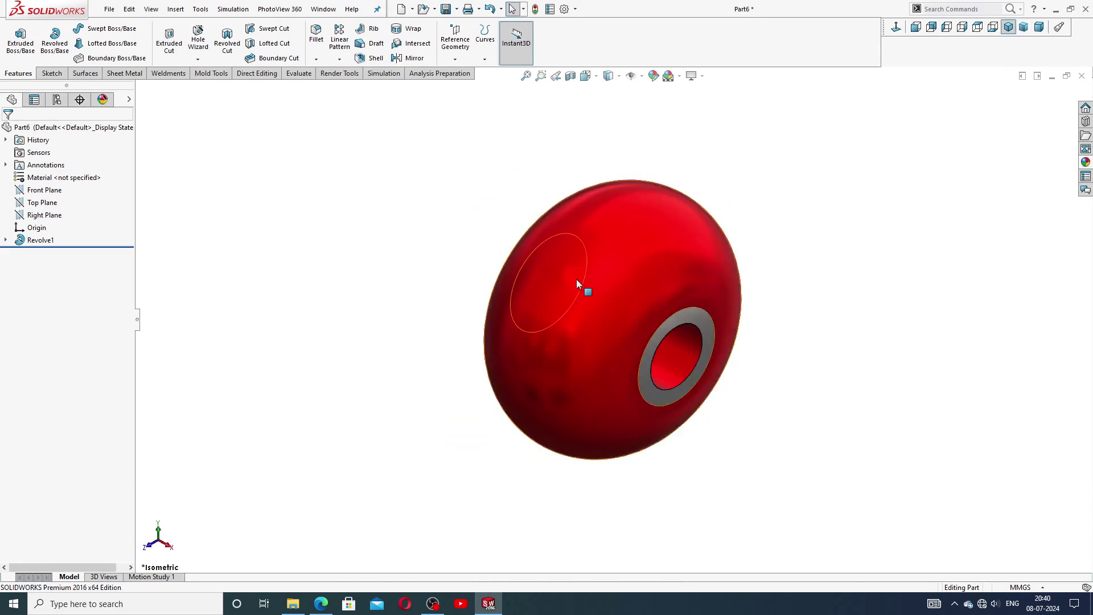
{"action": "scroll", "coordinate": [577, 279], "scroll_direction": "down", "scroll_amount": 1}
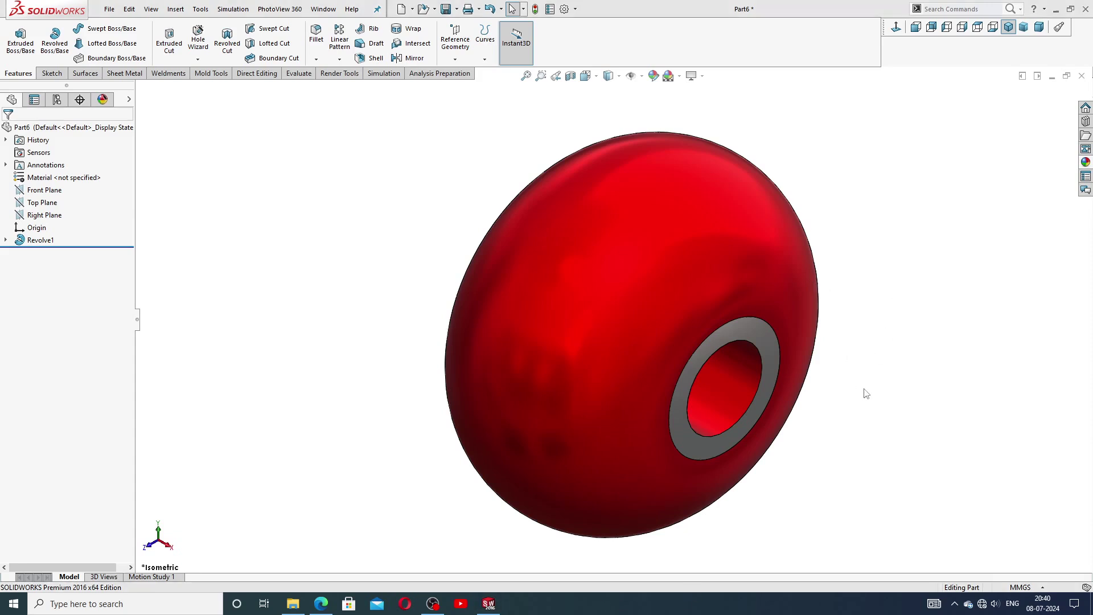
{"action": "mouse_move", "coordinate": [835, 443]}
{"action": "middle_mouse_down"}
{"action": "mouse_move", "coordinate": [801, 374]}
{"action": "mouse_move", "coordinate": [825, 408]}
{"action": "mouse_move", "coordinate": [793, 447]}
{"action": "mouse_move", "coordinate": [667, 408]}
{"action": "mouse_move", "coordinate": [652, 337]}
{"action": "middle_mouse_up"}
{"action": "scroll", "coordinate": [651, 336], "scroll_direction": "down", "scroll_amount": 2}
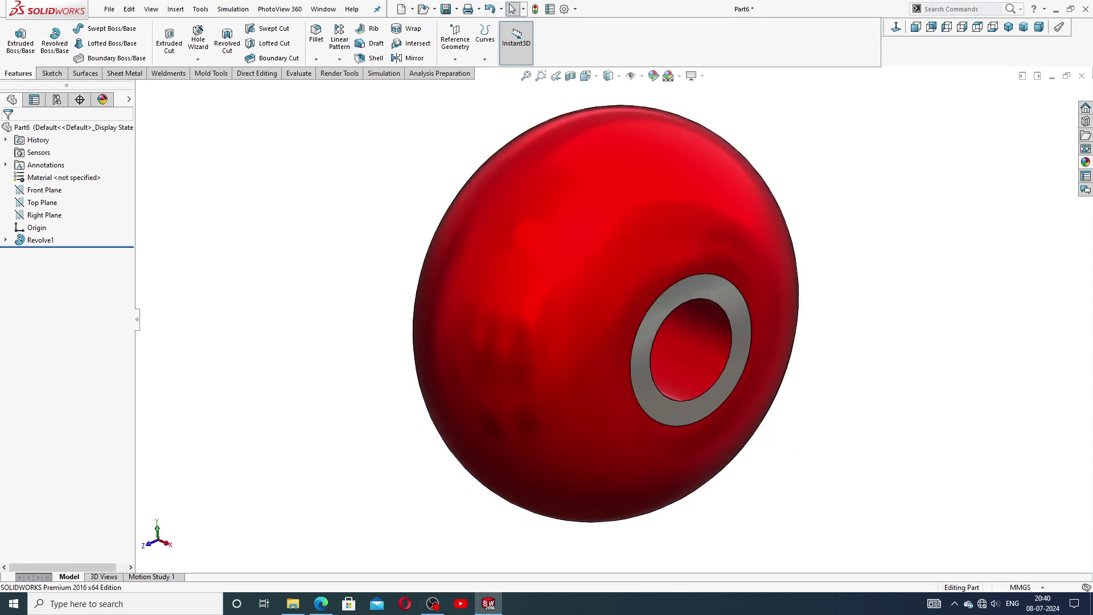
{"action": "left_click", "coordinate": [320, 604]}
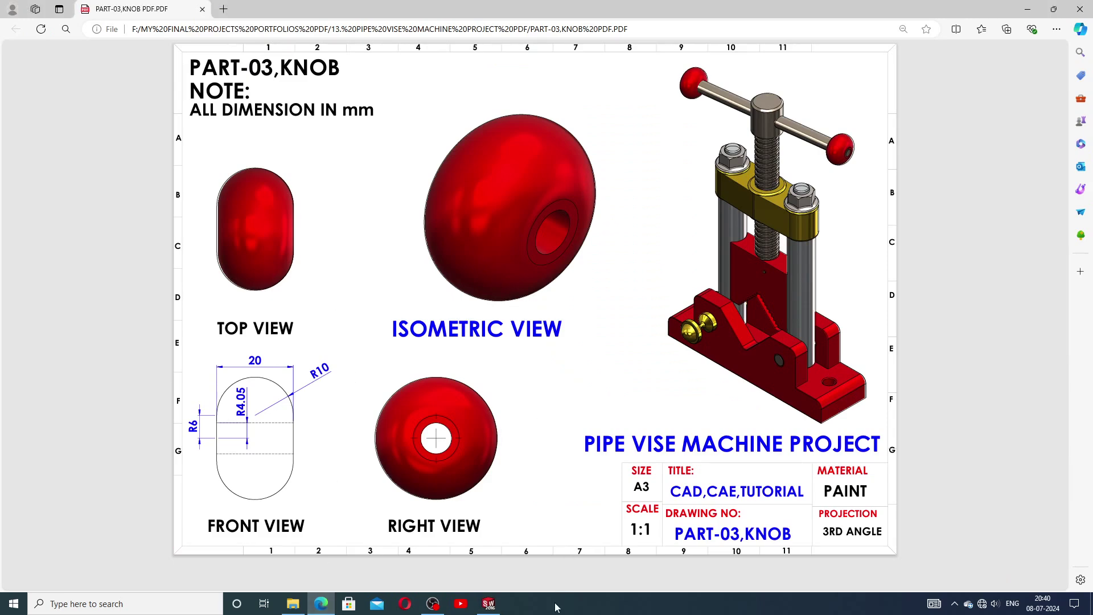
Review the PART-04 Turning Shaft PDF, then return to Part7 and orbit the stepped shaft
{"action": "left_click", "coordinate": [489, 603]}
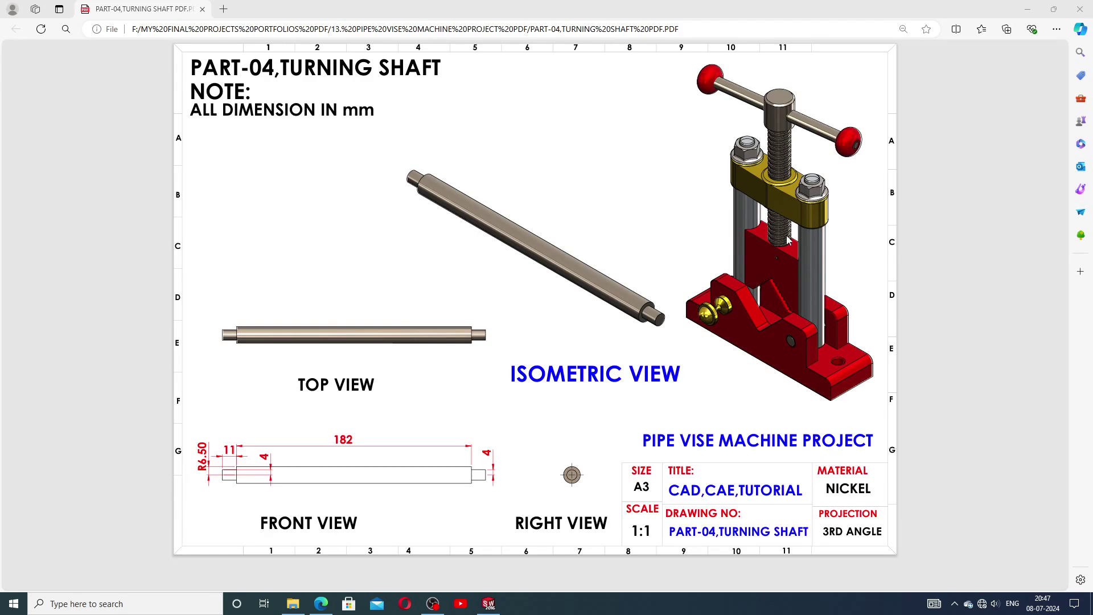
{"action": "left_click", "coordinate": [489, 607]}
{"action": "mouse_move", "coordinate": [667, 466]}
{"action": "middle_mouse_down"}
{"action": "mouse_move", "coordinate": [627, 347]}
{"action": "mouse_move", "coordinate": [757, 390]}
{"action": "mouse_move", "coordinate": [757, 410]}
{"action": "mouse_move", "coordinate": [750, 403]}
{"action": "mouse_move", "coordinate": [798, 452]}
{"action": "mouse_move", "coordinate": [759, 425]}
{"action": "middle_mouse_up"}
{"action": "scroll", "coordinate": [513, 404], "scroll_direction": "down", "scroll_amount": 3}
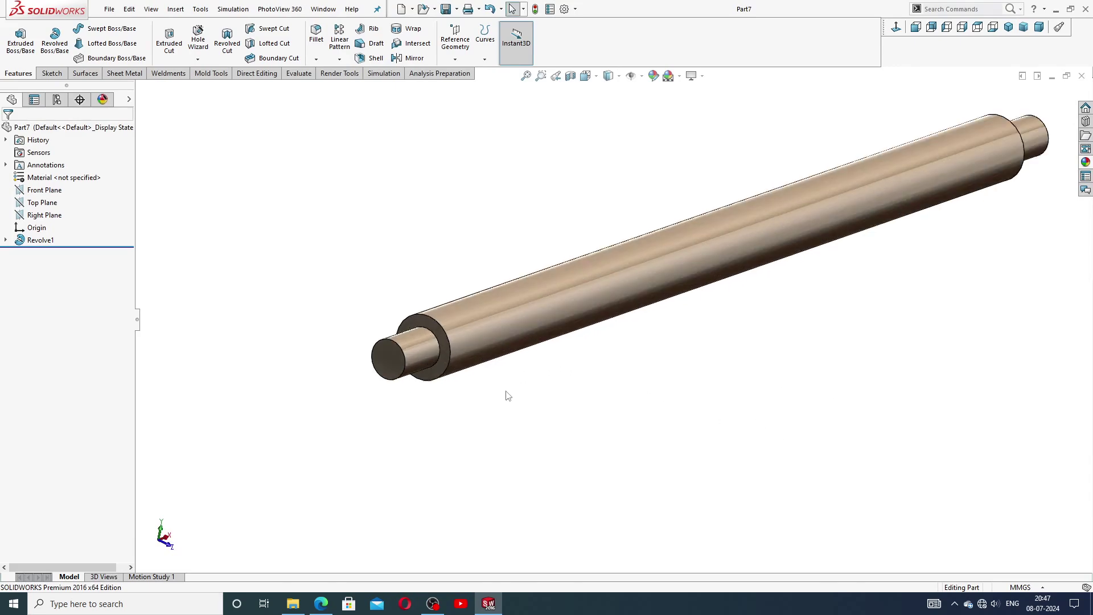
Inspect the shaft's end face and set the shaft to Isometric view
{"action": "left_click", "coordinate": [408, 346]}
{"action": "scroll", "coordinate": [593, 378], "scroll_direction": "up", "scroll_amount": 3}
{"action": "scroll", "coordinate": [627, 364], "scroll_direction": "up", "scroll_amount": 2}
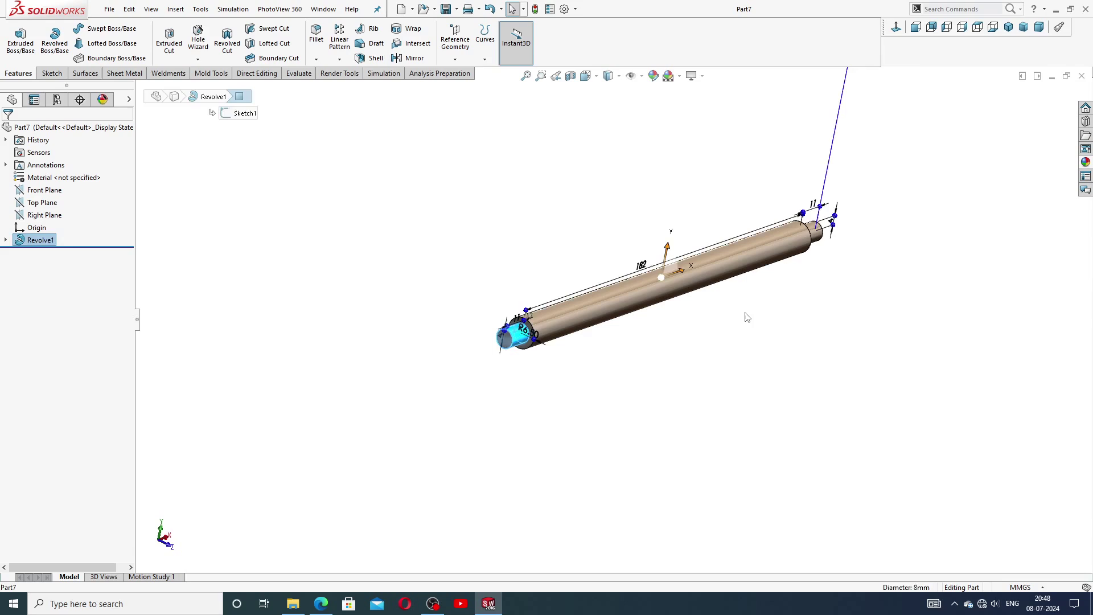
{"action": "left_click", "coordinate": [749, 314]}
{"action": "mouse_move", "coordinate": [761, 295]}
{"action": "middle_mouse_down"}
{"action": "mouse_move", "coordinate": [672, 373]}
{"action": "mouse_move", "coordinate": [740, 326]}
{"action": "middle_mouse_up"}
{"action": "left_click", "coordinate": [1009, 26]}
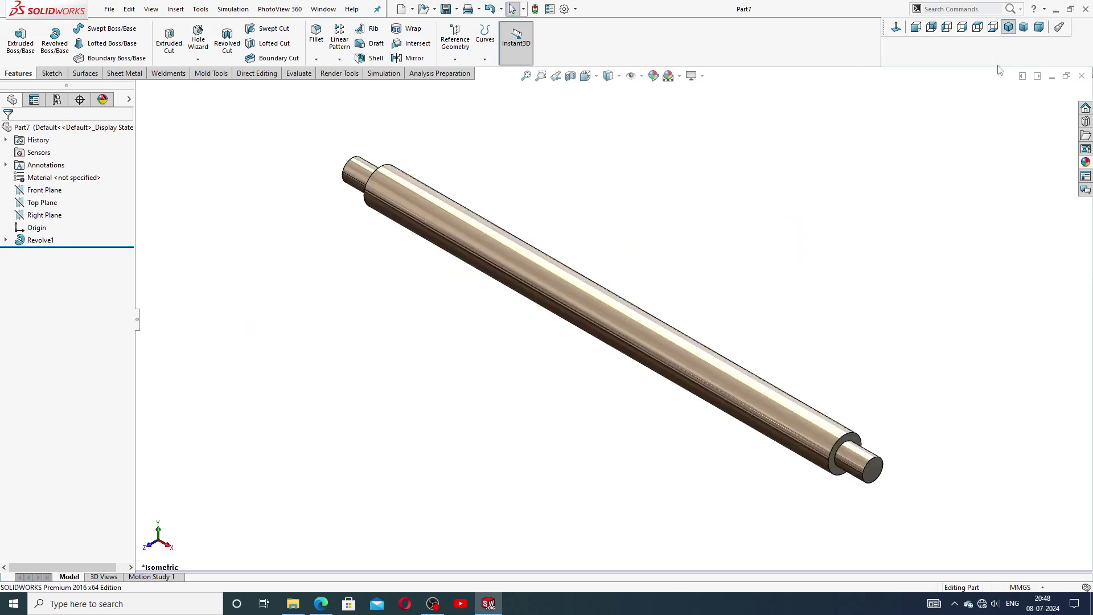
Compare the shaft against its drawing PDF, then close Part7
{"action": "left_click", "coordinate": [320, 604]}
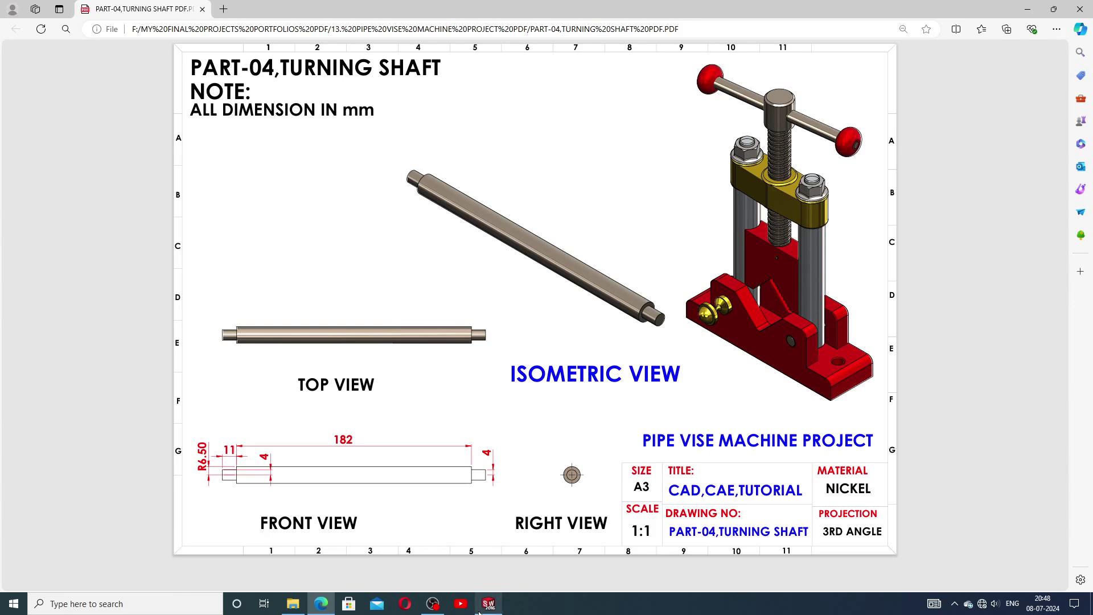
{"action": "left_click", "coordinate": [500, 603]}
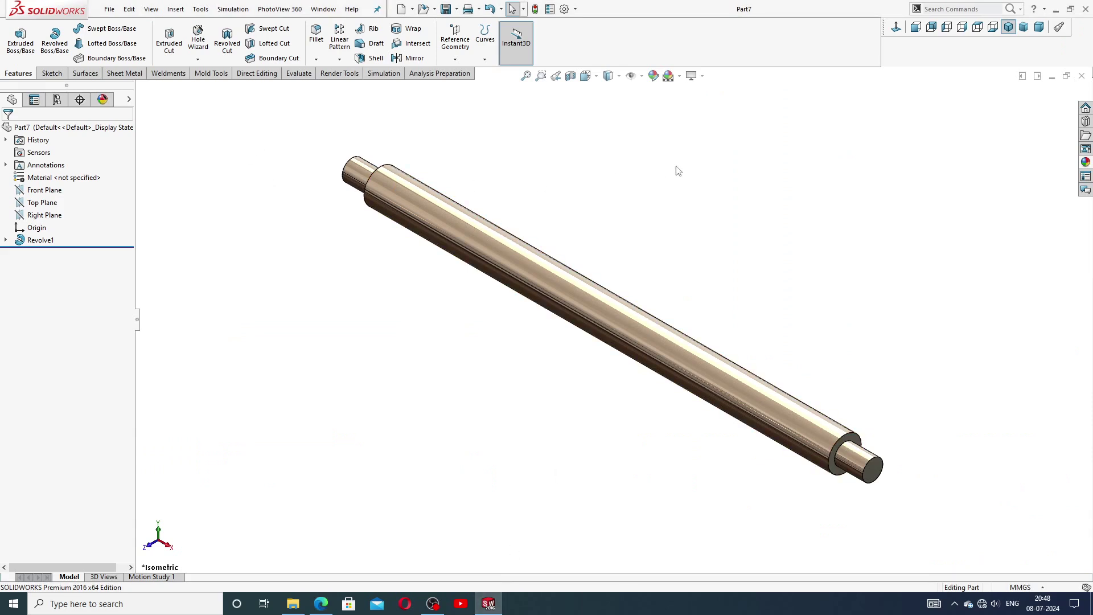
{"action": "left_click", "coordinate": [1082, 75]}
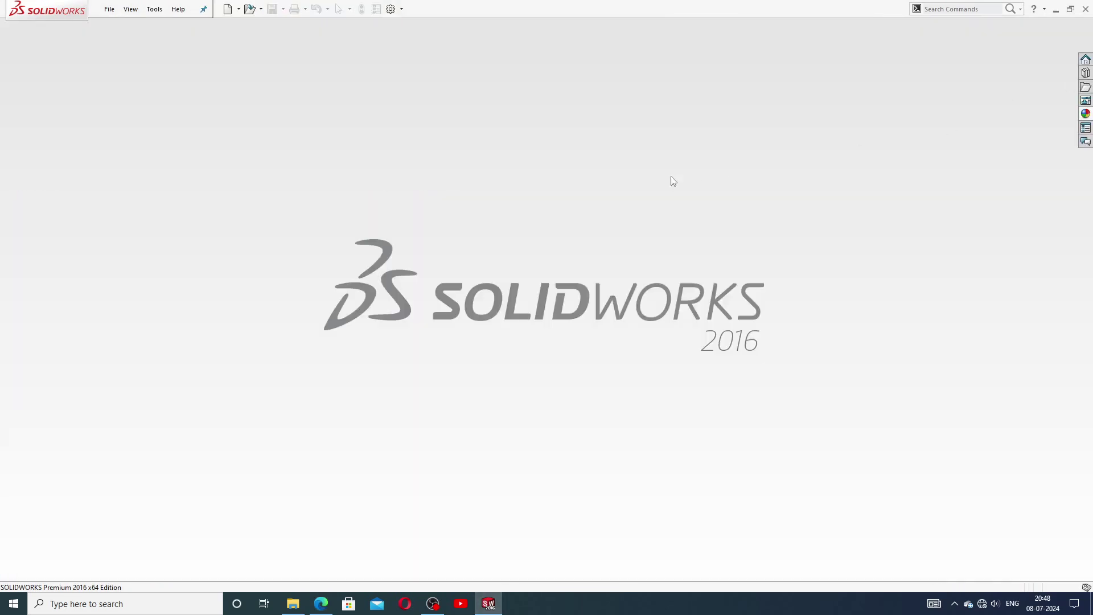
Create a new part with the Plain White scene background
{"action": "left_click", "coordinate": [227, 9]}
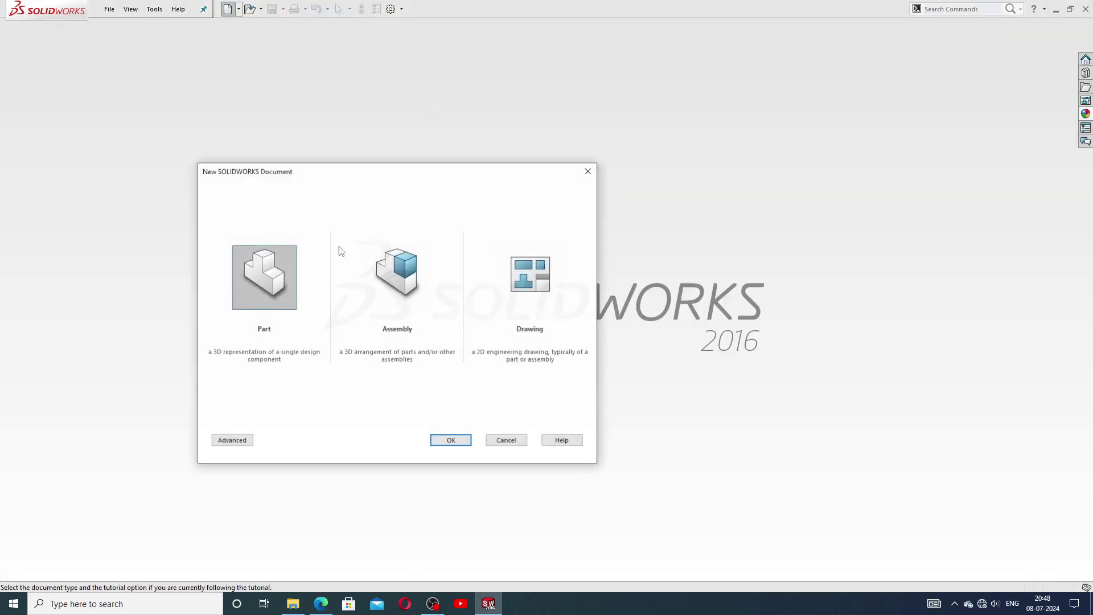
{"action": "left_click", "coordinate": [462, 441]}
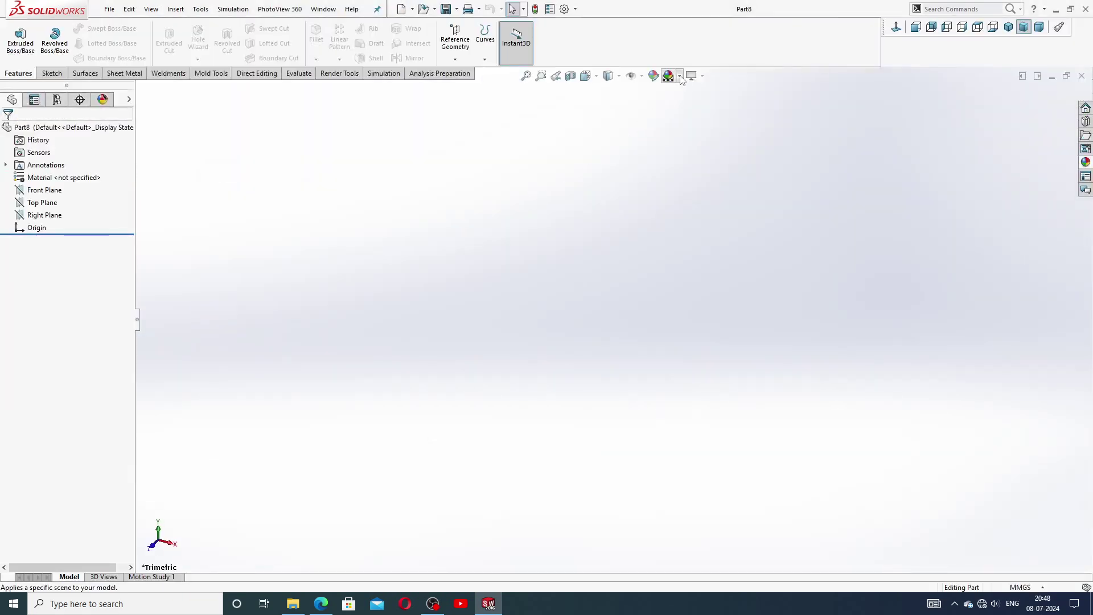
{"action": "left_click", "coordinate": [681, 78]}
{"action": "left_click", "coordinate": [692, 29]}
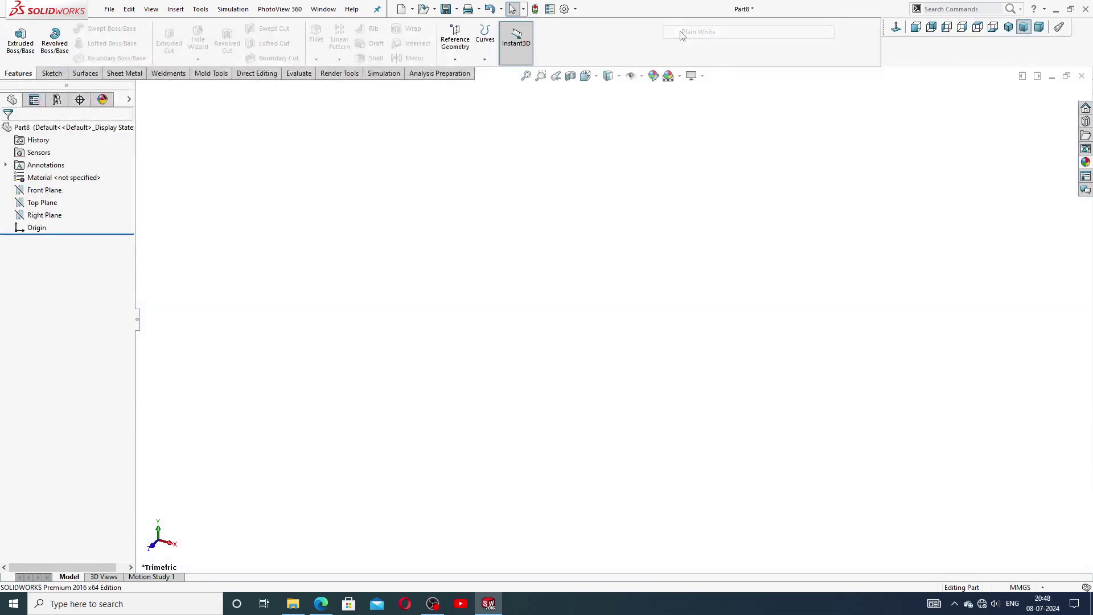
Raise shaded and wireframe image quality to maximum in Document Properties
{"action": "left_click", "coordinate": [565, 9]}
{"action": "left_click", "coordinate": [431, 110]}
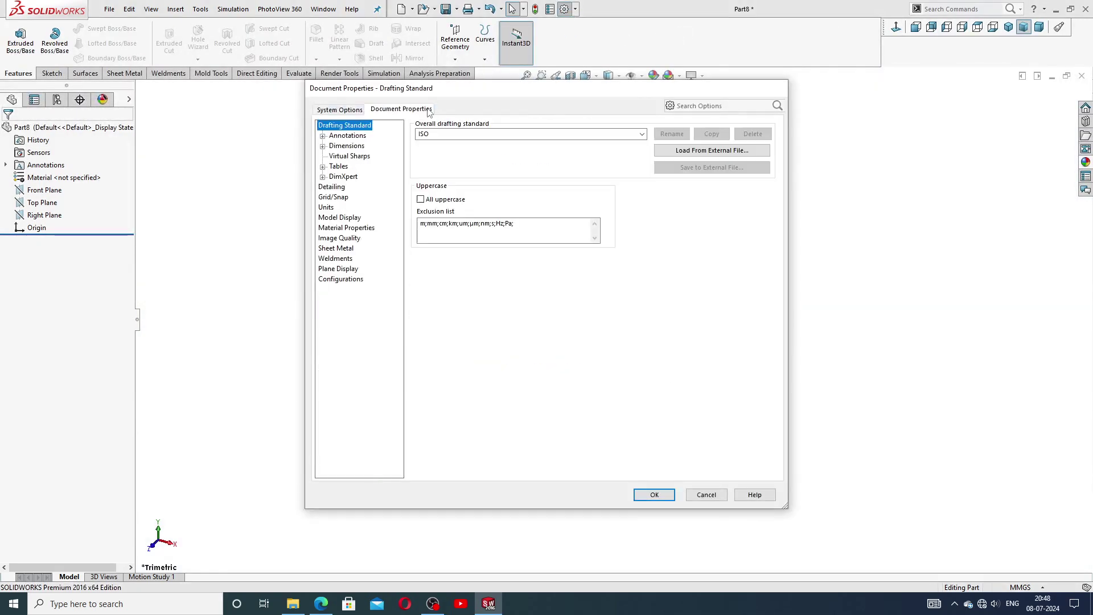
{"action": "left_click", "coordinate": [339, 238]}
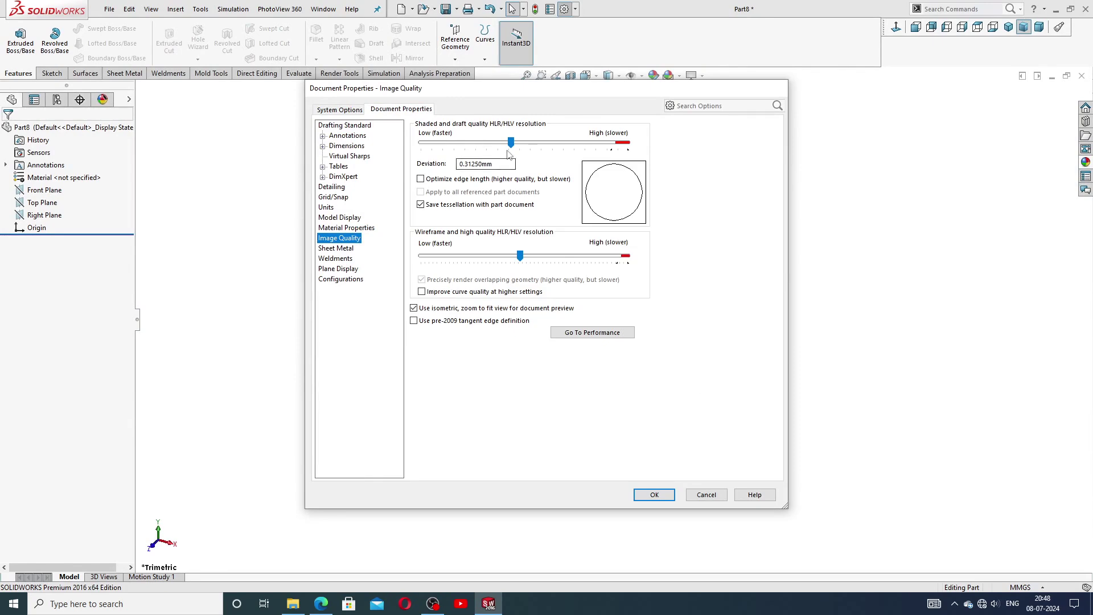
{"action": "left_click_drag", "start_coordinate": [469, 142], "coordinate": [629, 143]}
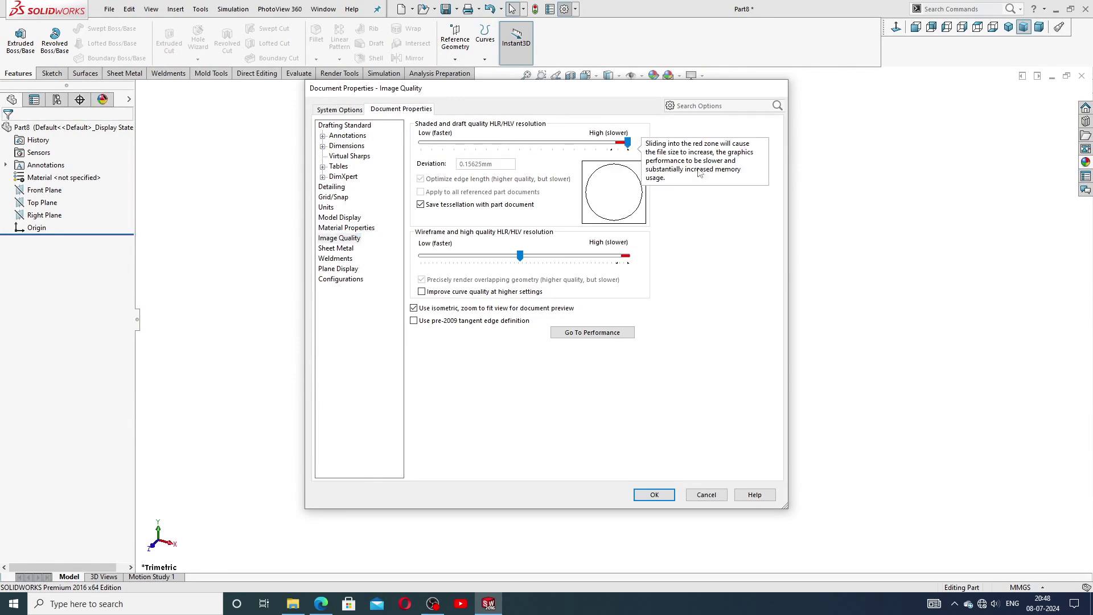
{"action": "left_click_drag", "start_coordinate": [520, 256], "coordinate": [680, 263]}
{"action": "left_click", "coordinate": [654, 495]}
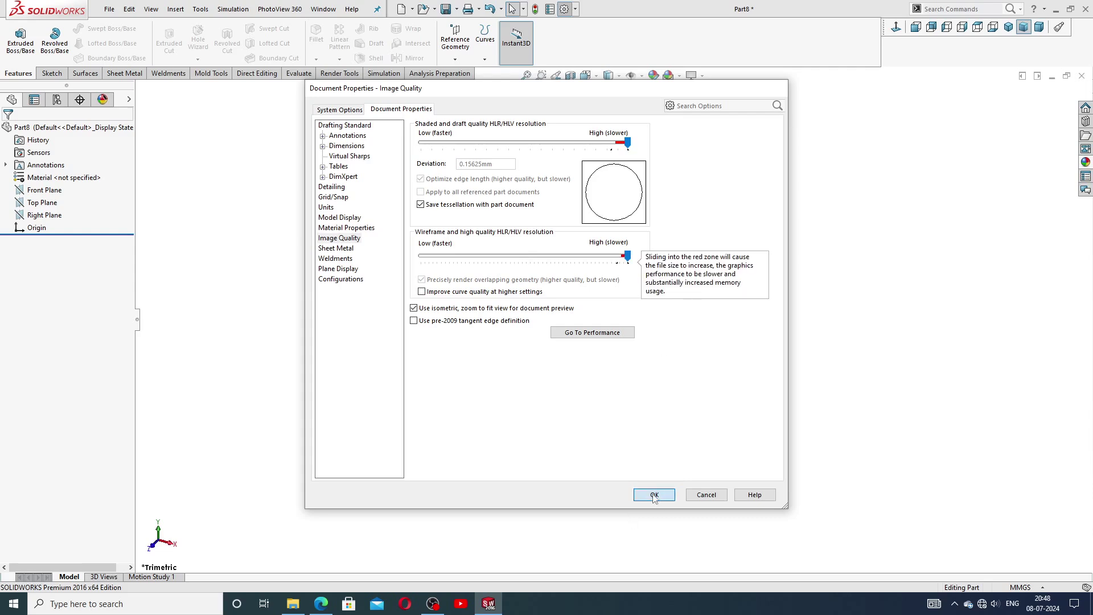
Sketch a closed stepped rod outline on the Front Plane starting at the origin
{"action": "left_click", "coordinate": [45, 190]}
{"action": "left_click", "coordinate": [54, 178]}
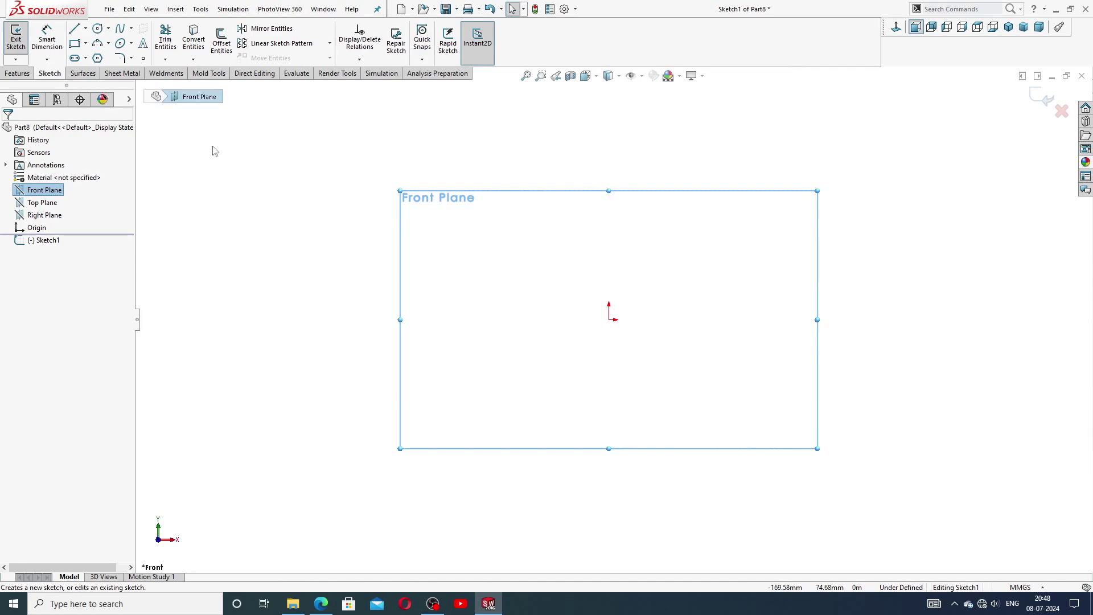
{"action": "left_click", "coordinate": [74, 29]}
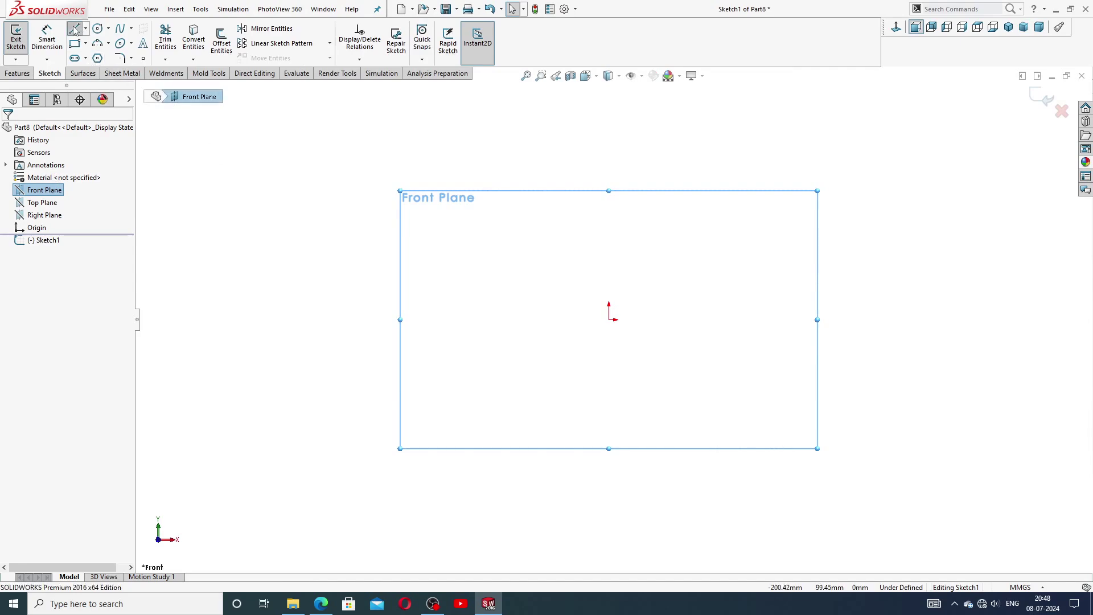
{"action": "left_click", "coordinate": [610, 320]}
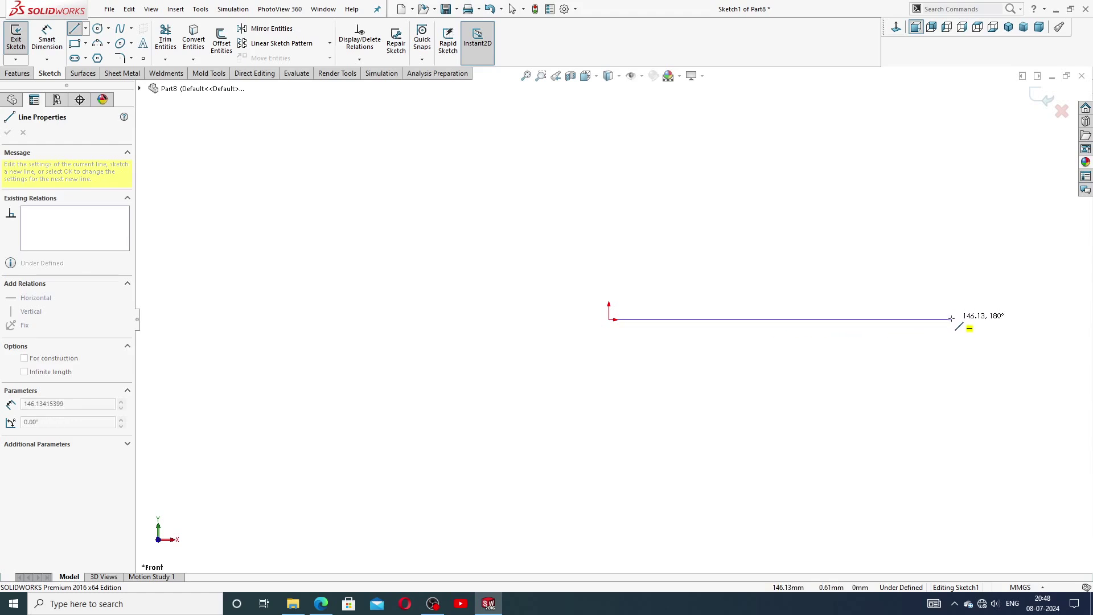
{"action": "left_click", "coordinate": [952, 320]}
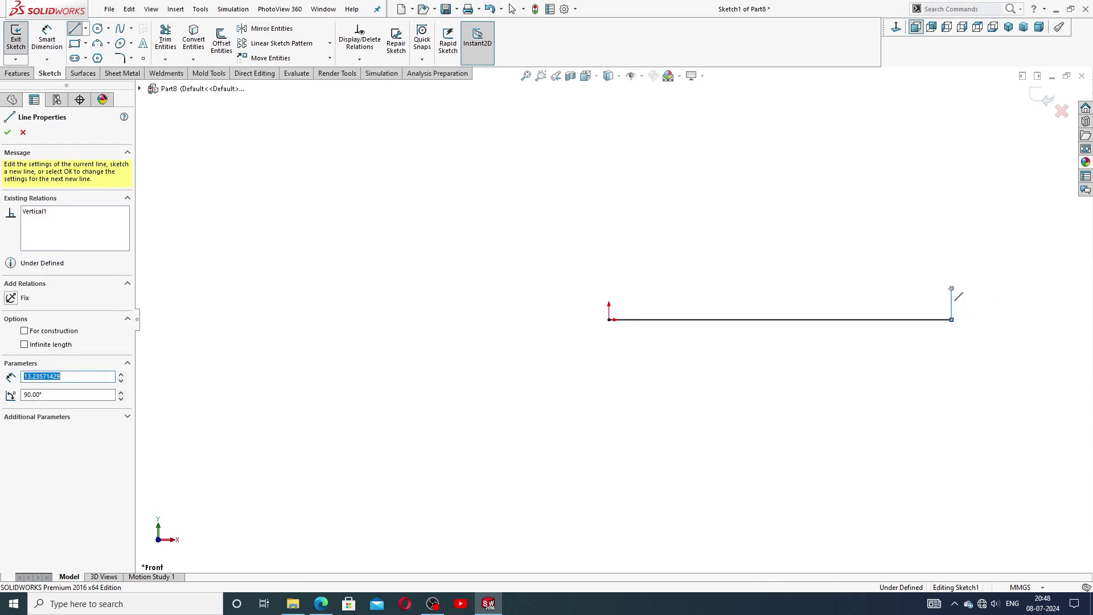
{"action": "left_click", "coordinate": [887, 289]}
{"action": "left_click", "coordinate": [886, 262]}
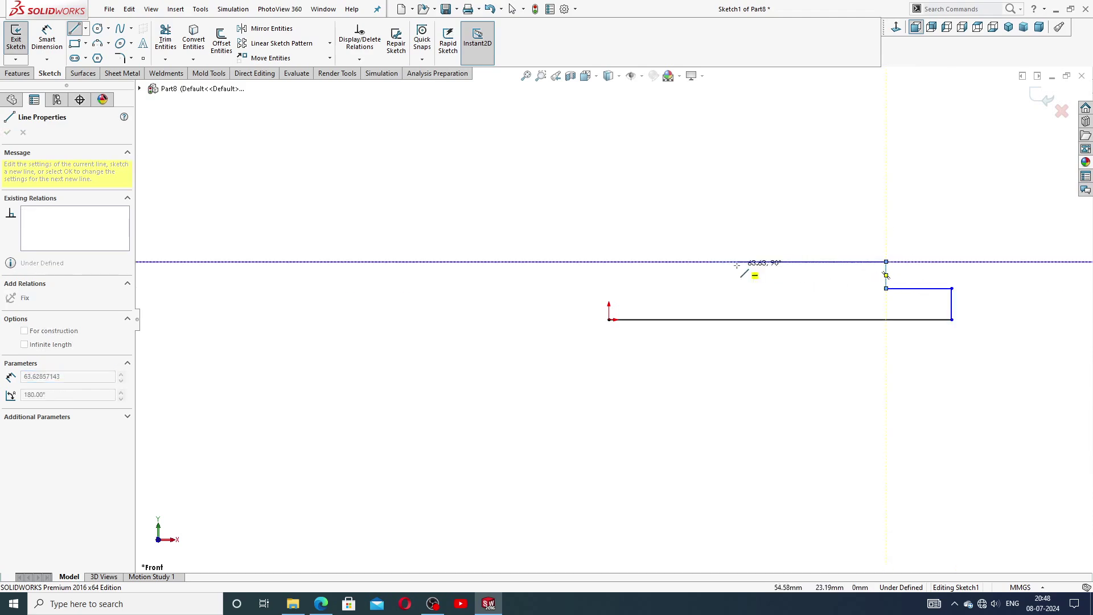
{"action": "left_click", "coordinate": [662, 289]}
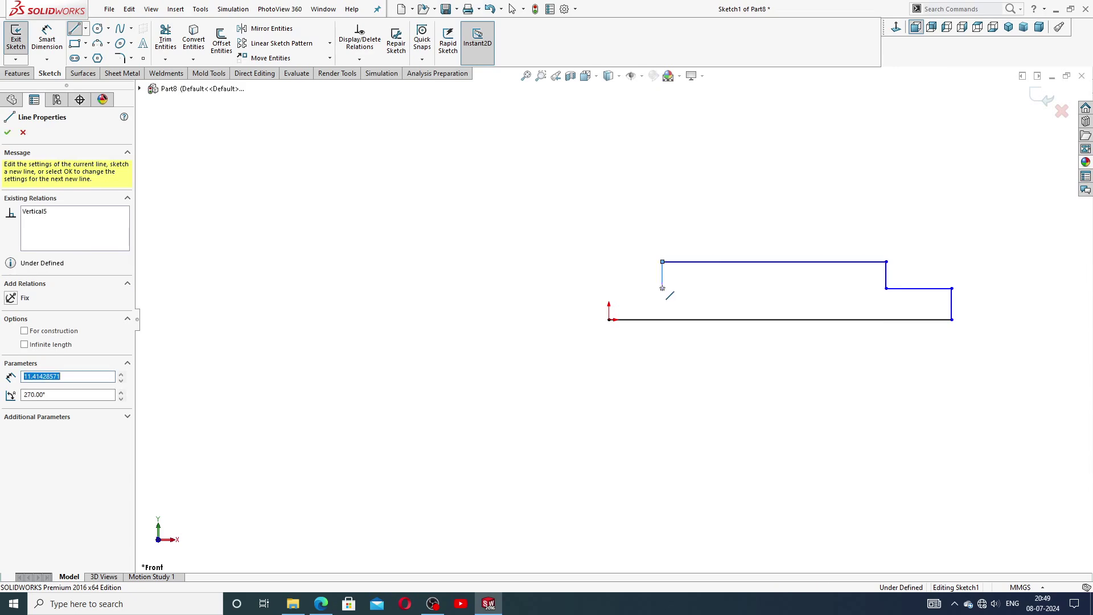
{"action": "left_click", "coordinate": [609, 288]}
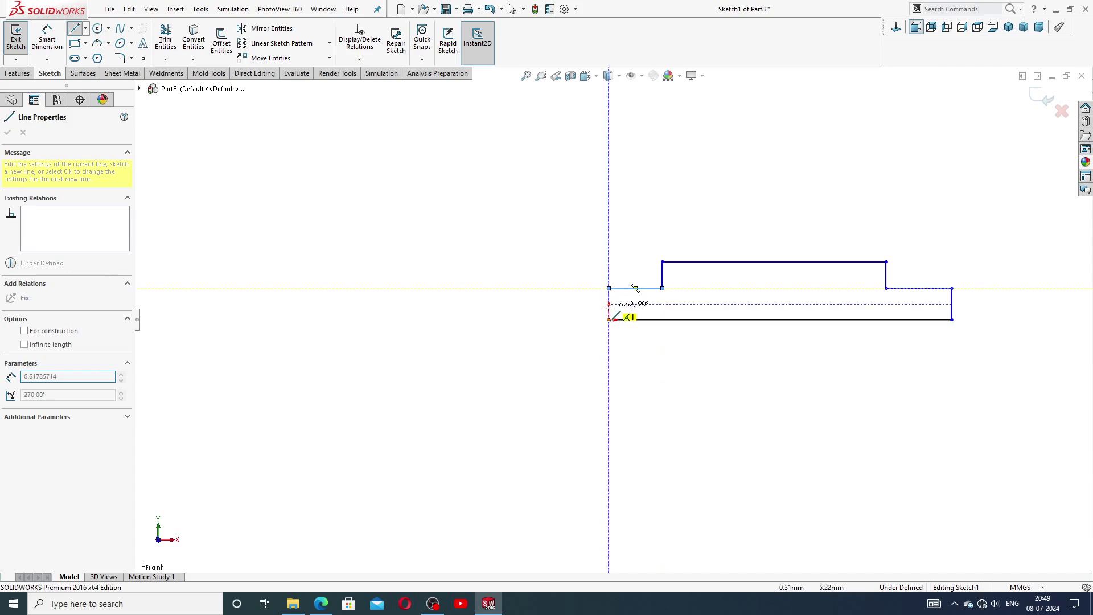
{"action": "left_click", "coordinate": [608, 319]}
{"action": "right_click", "coordinate": [681, 378]}
{"action": "left_click", "coordinate": [765, 357]}
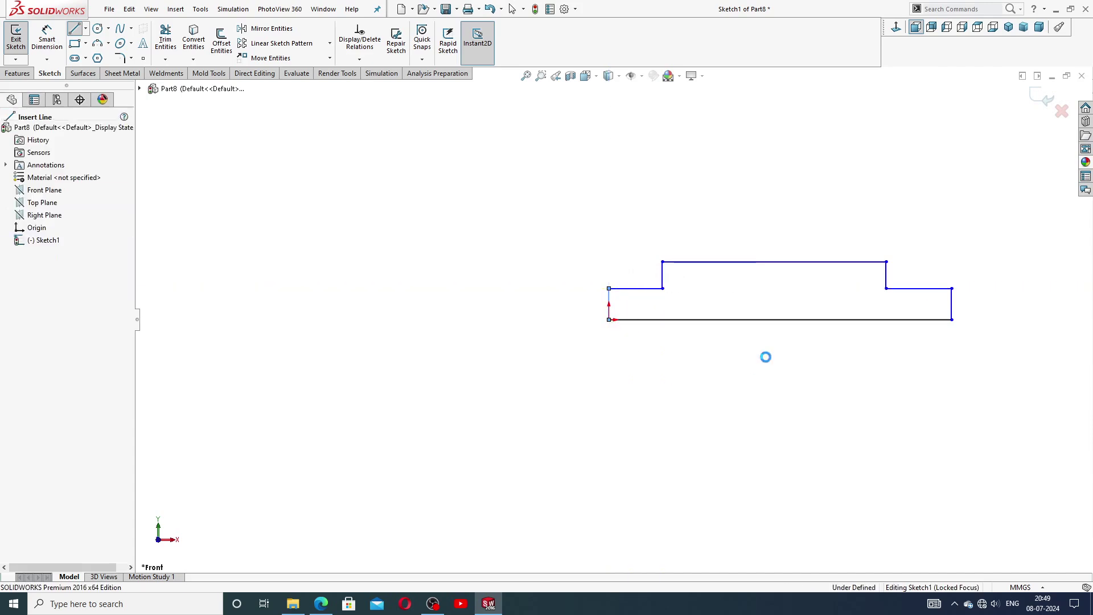
{"action": "key", "text": "f"}
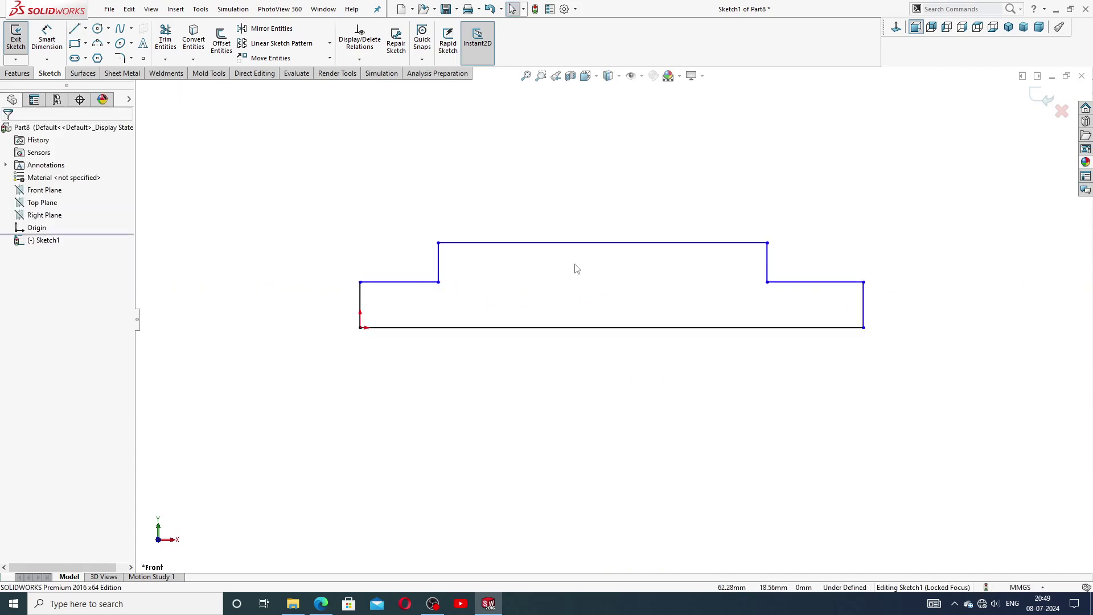
Make the left and right shoulder lines collinear
{"action": "left_click", "coordinate": [429, 284]}
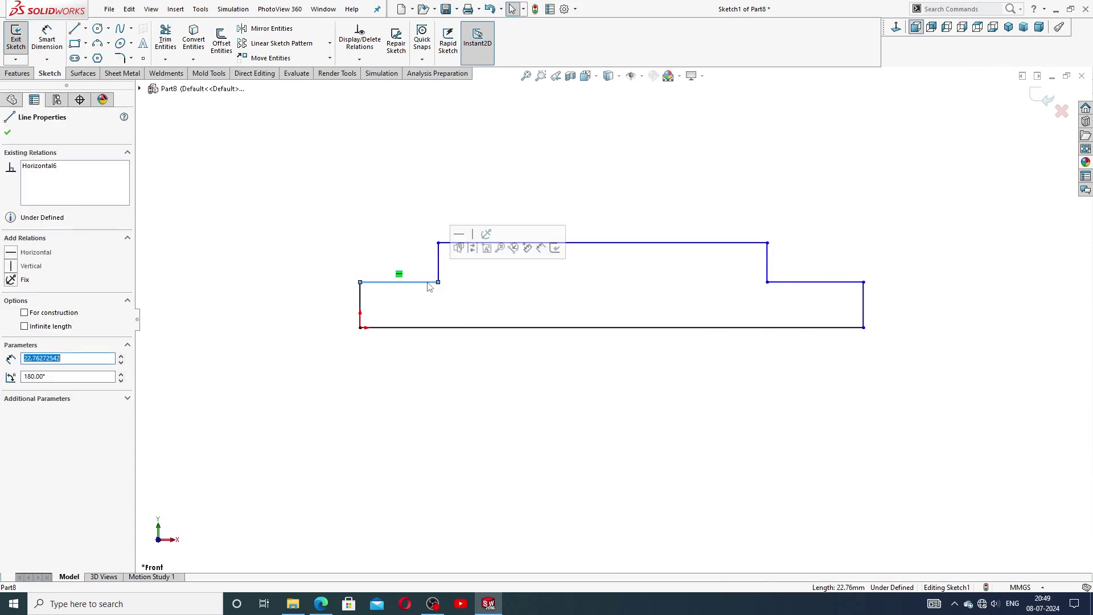
{"action": "left_click", "coordinate": [789, 283]}
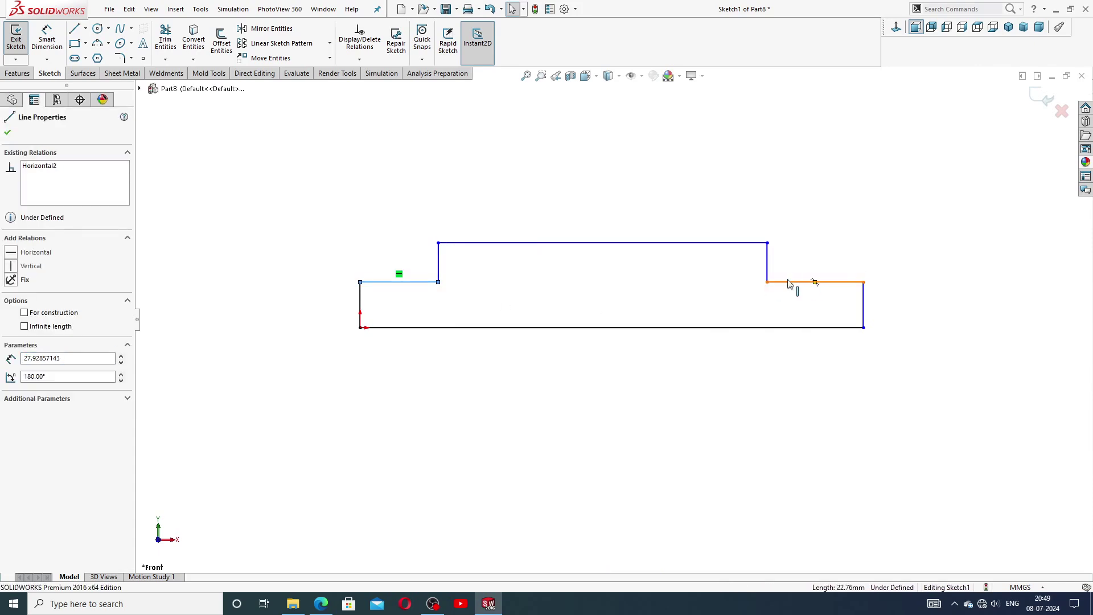
{"action": "left_click", "coordinate": [789, 283], "text": "ctrl"}
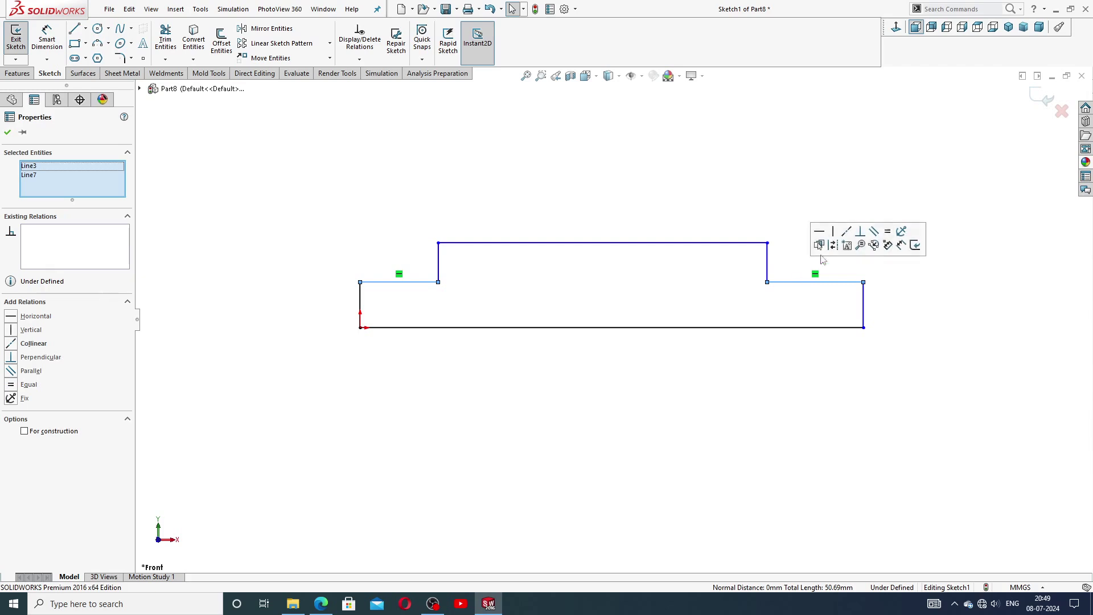
{"action": "left_click", "coordinate": [847, 231]}
{"action": "left_click", "coordinate": [678, 410]}
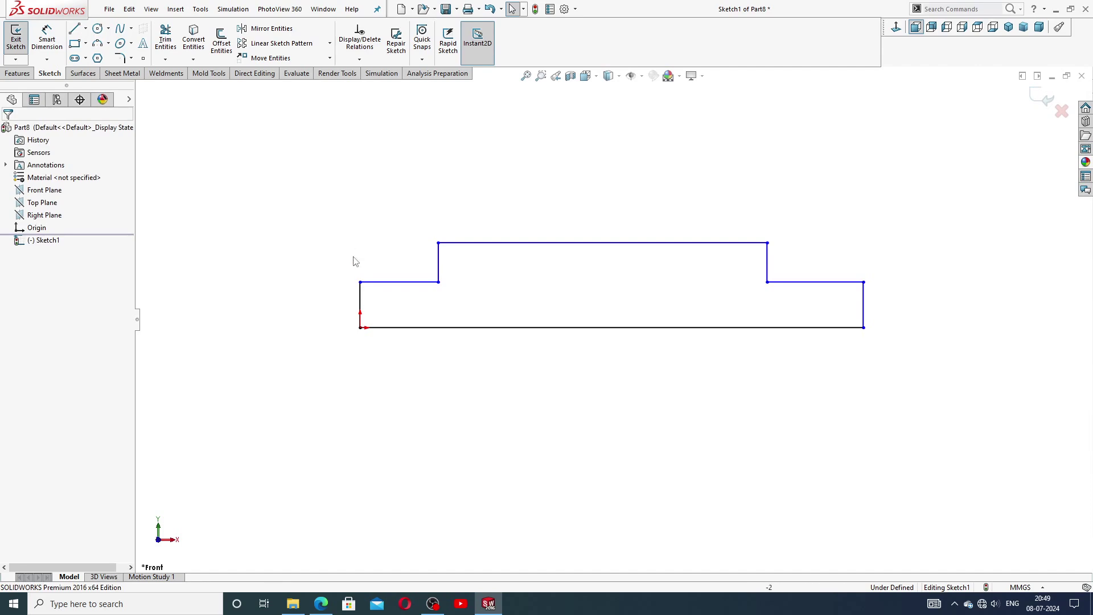
Make the left and right end edges equal in length
{"action": "left_click", "coordinate": [360, 295]}
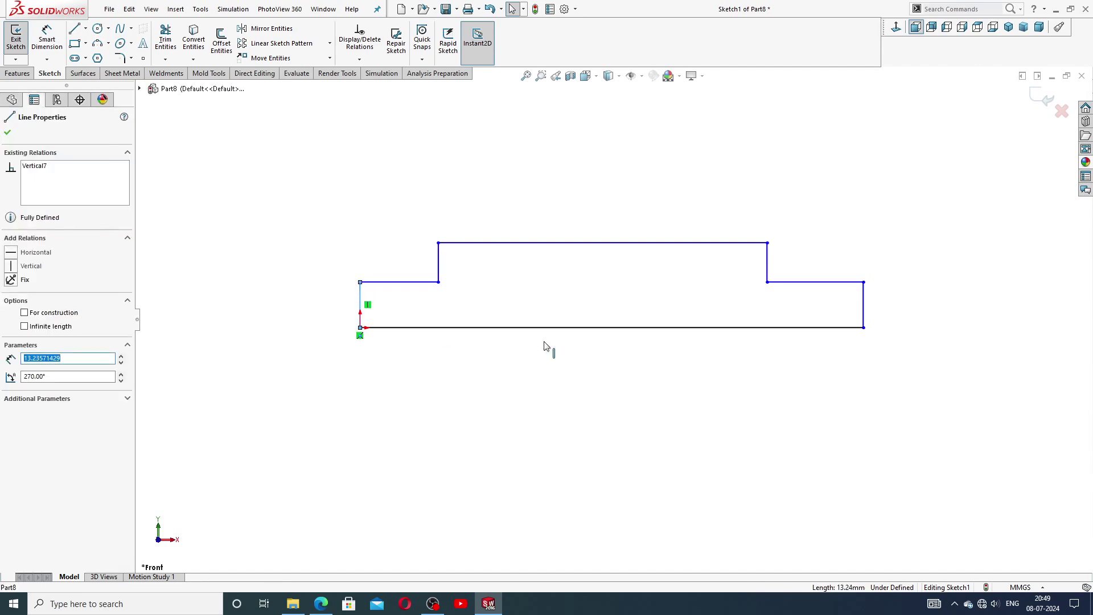
{"action": "left_click", "coordinate": [864, 303], "text": "ctrl"}
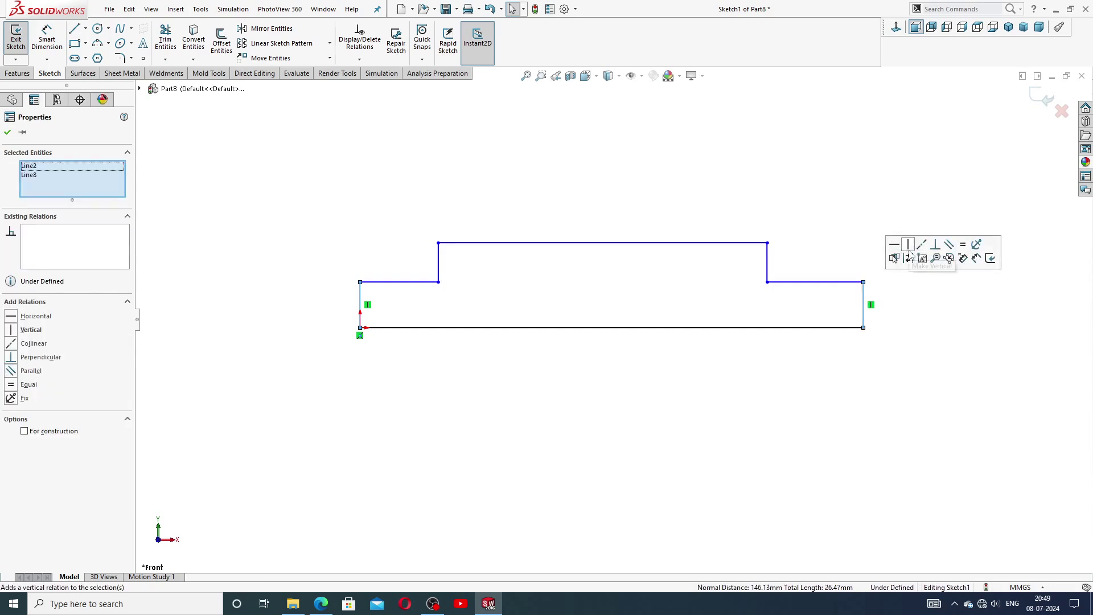
{"action": "left_click", "coordinate": [964, 246]}
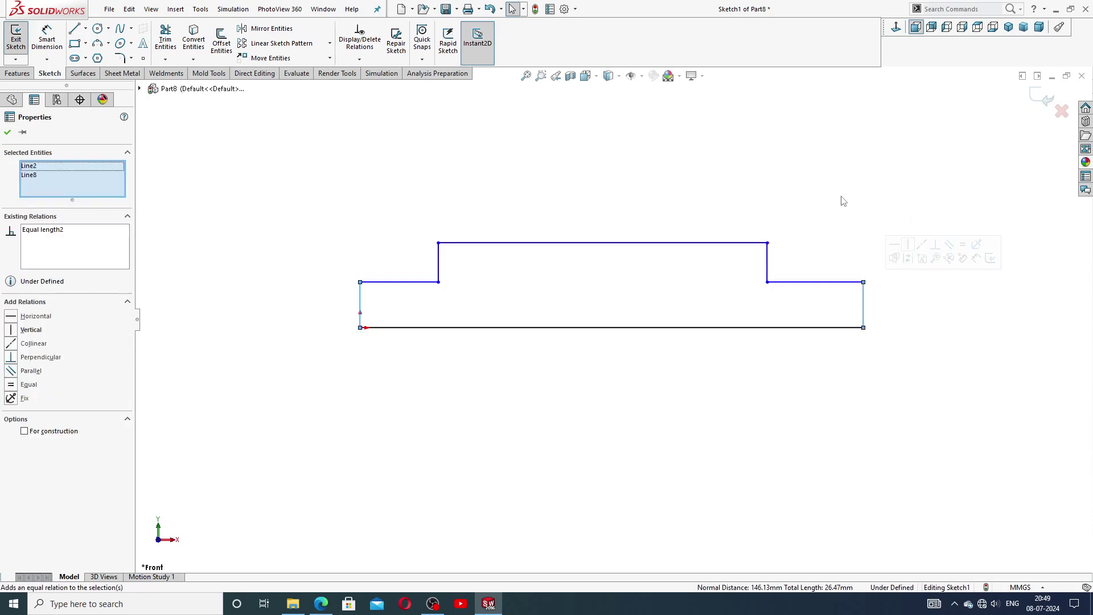
{"action": "left_click", "coordinate": [842, 196]}
Dimension the raised middle line to 182 and the left shoulder to 11
{"action": "left_click", "coordinate": [45, 44]}
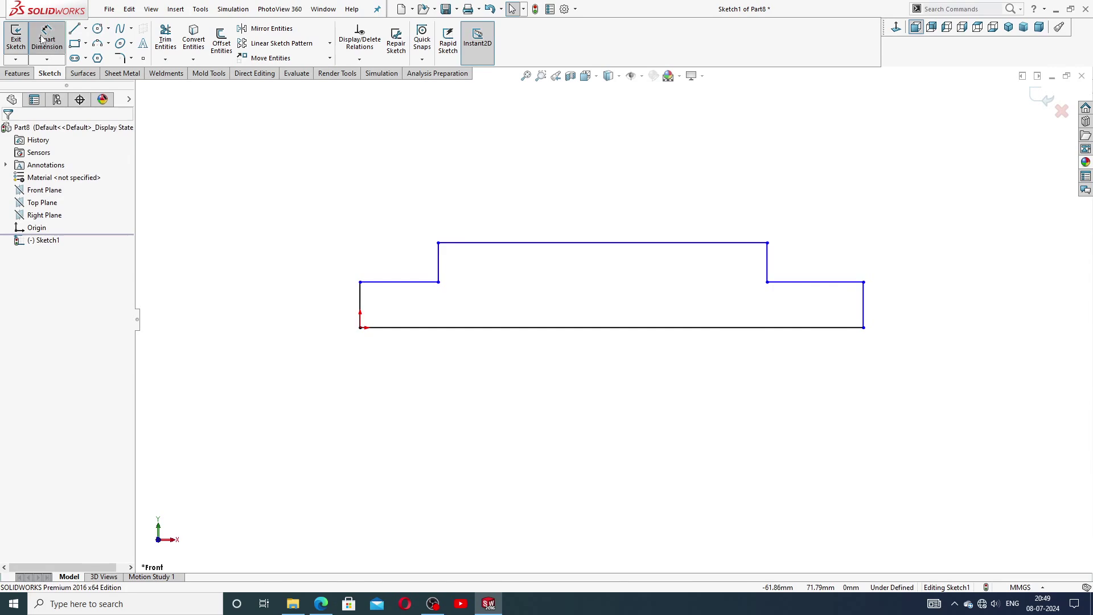
{"action": "left_click", "coordinate": [545, 246]}
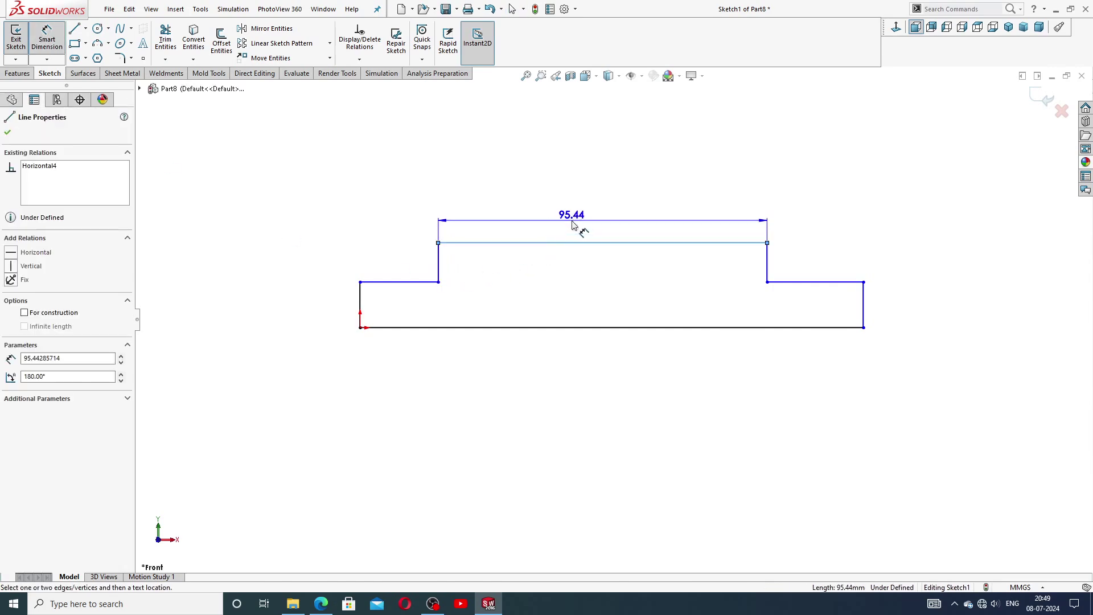
{"action": "left_click", "coordinate": [576, 228]}
{"action": "type", "text": "18"}
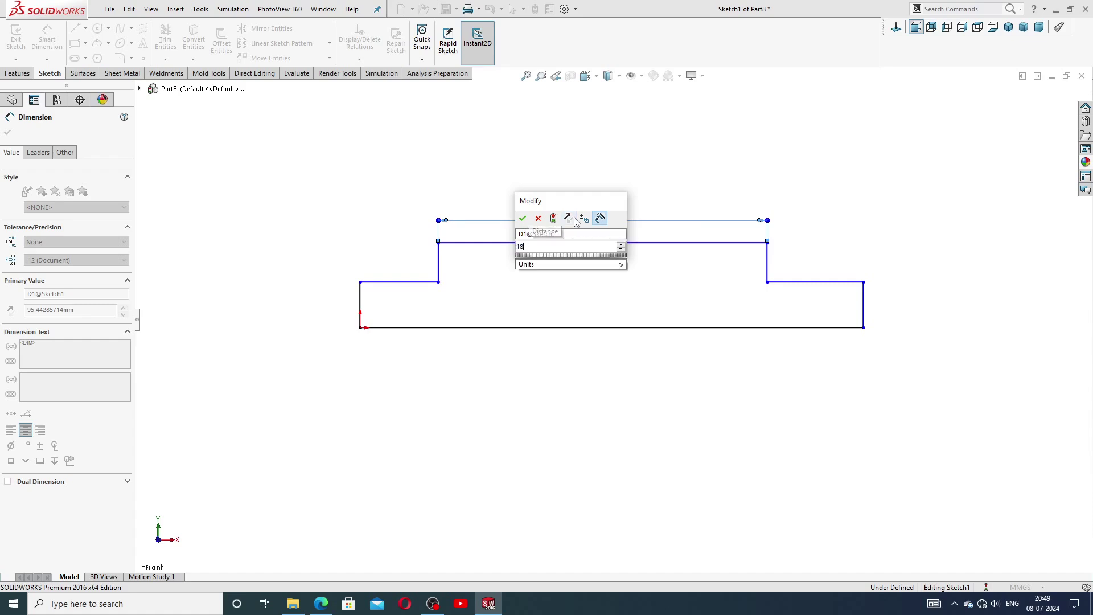
{"action": "type", "text": "2"}
{"action": "key", "text": "Return"}
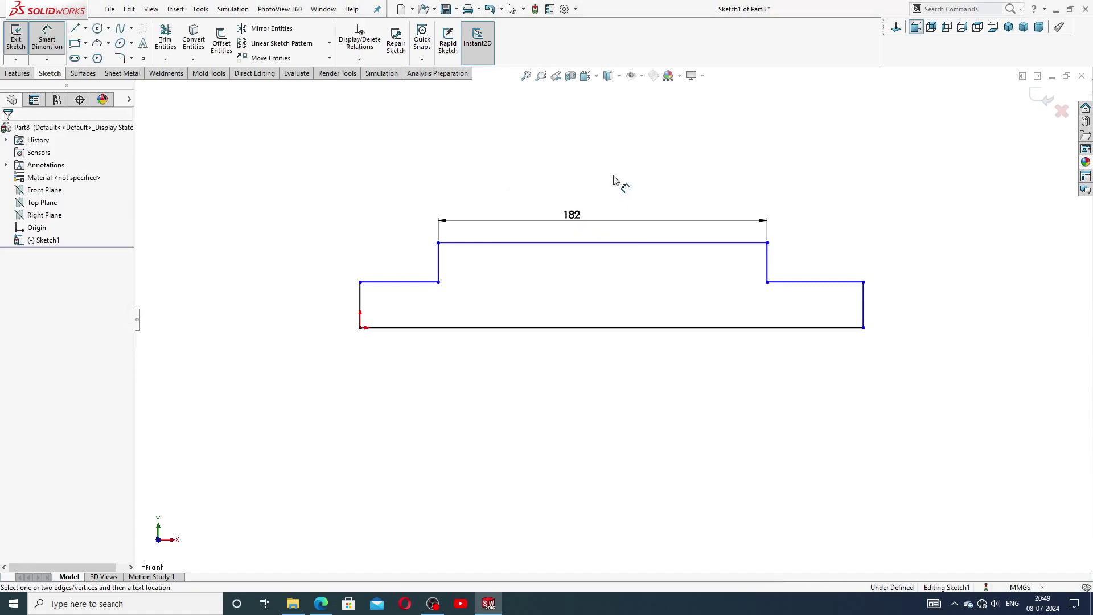
{"action": "left_click", "coordinate": [419, 282]}
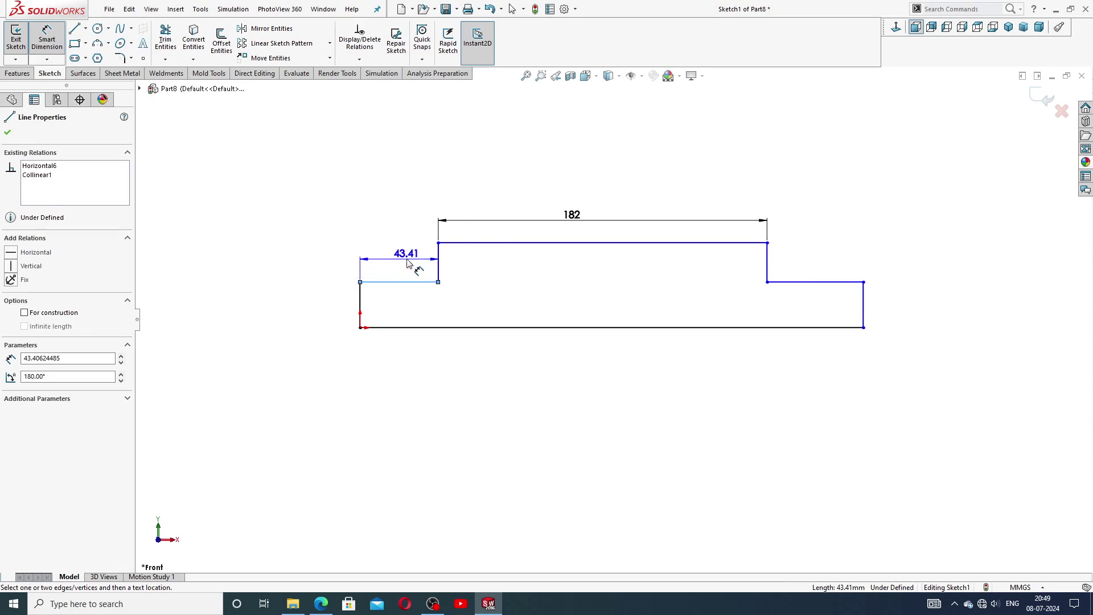
{"action": "left_click", "coordinate": [405, 263]}
{"action": "type", "text": "11"}
{"action": "key", "text": "Return"}
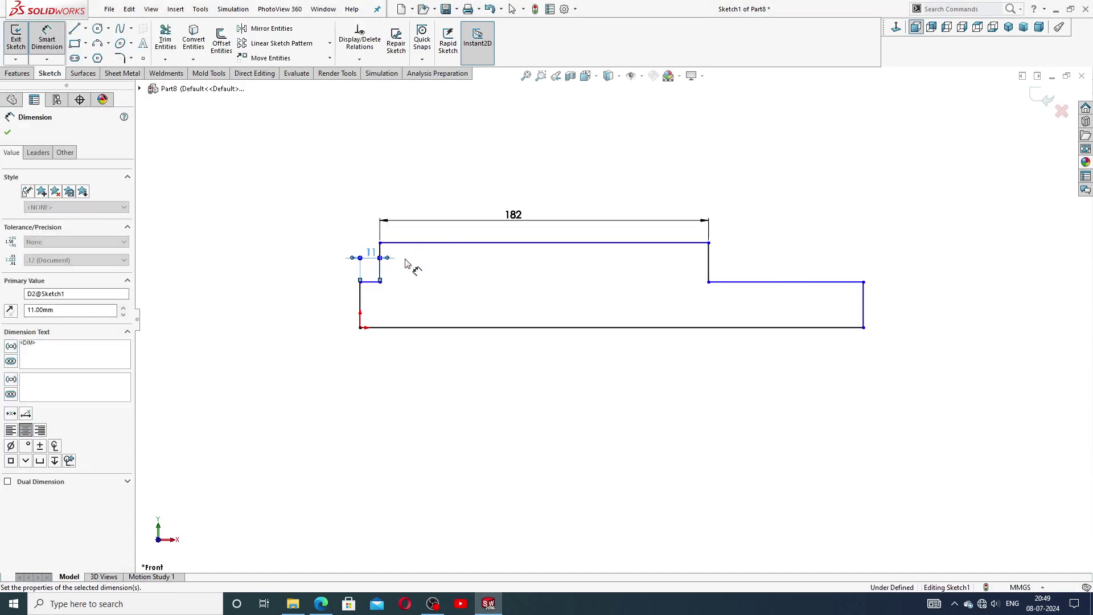
{"action": "key", "text": "Escape"}
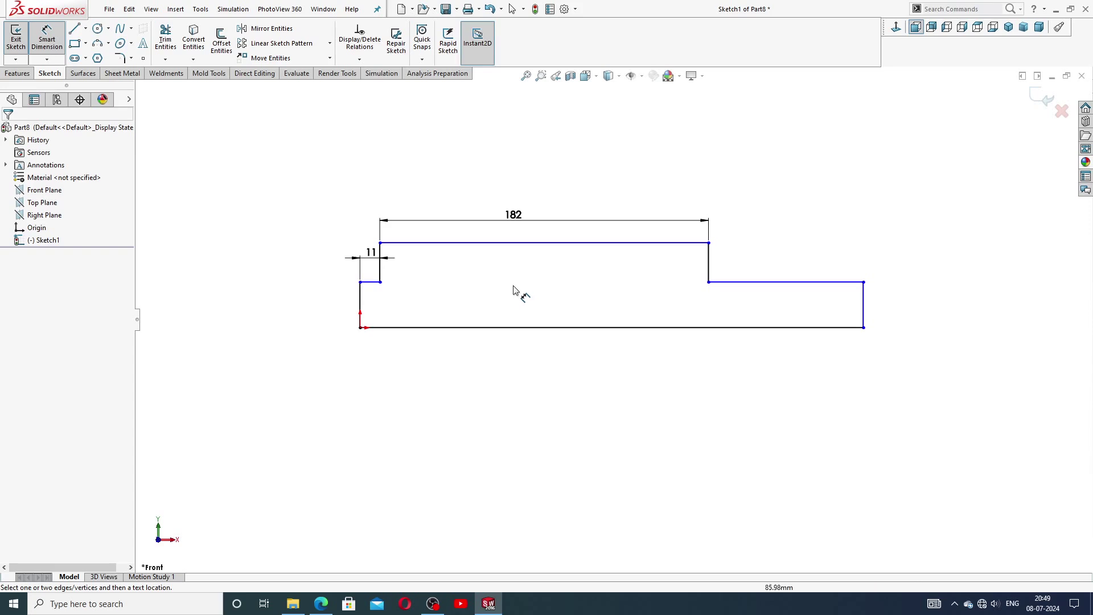
Add the left end height of 4 and the overall height of 6.50
{"action": "left_click", "coordinate": [359, 305]}
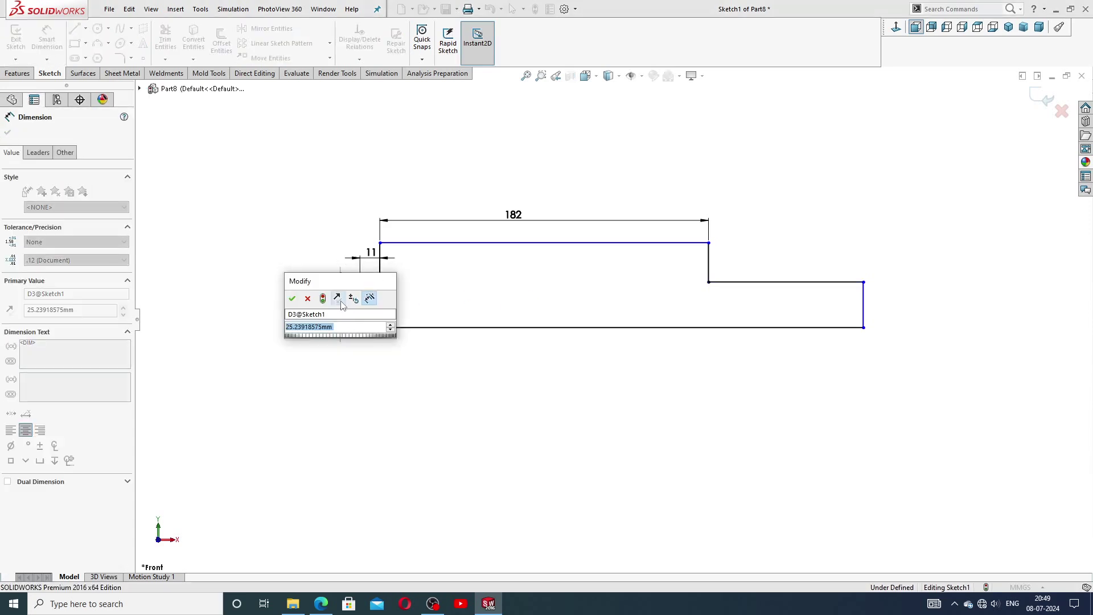
{"action": "type", "text": "4"}
{"action": "key", "text": "Return"}
{"action": "key", "text": "Escape"}
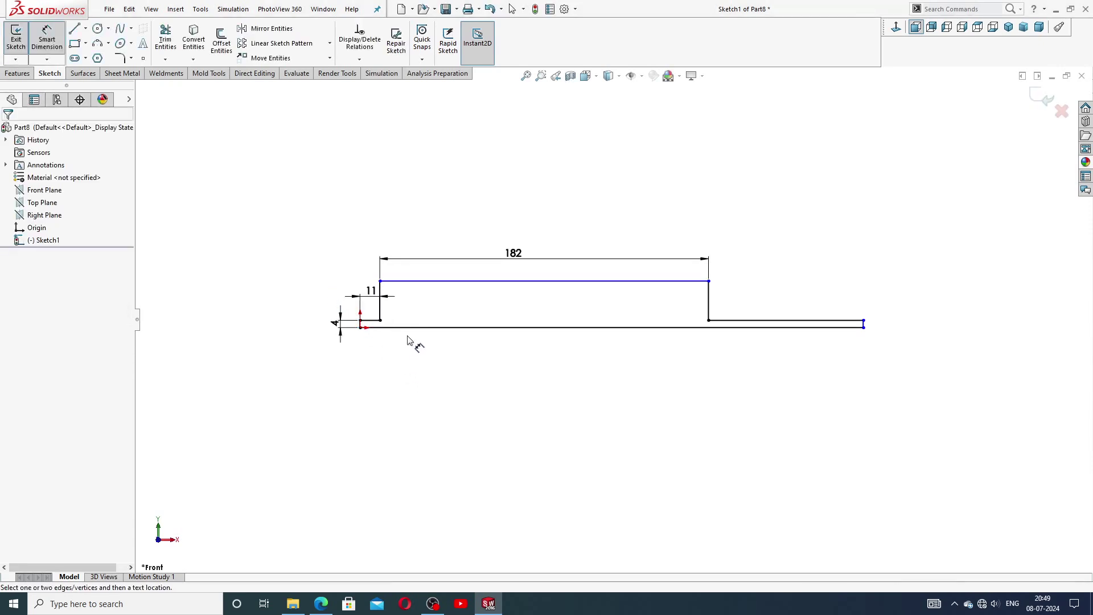
{"action": "left_click", "coordinate": [655, 281]}
{"action": "left_click", "coordinate": [642, 327]}
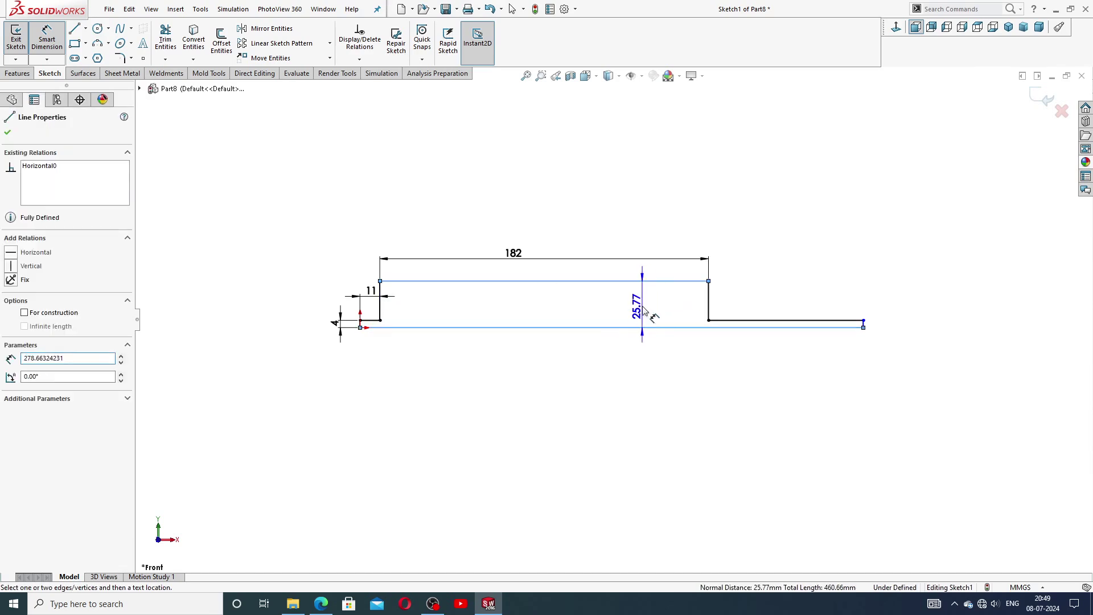
{"action": "left_click", "coordinate": [643, 309]}
{"action": "type", "text": "6.5"}
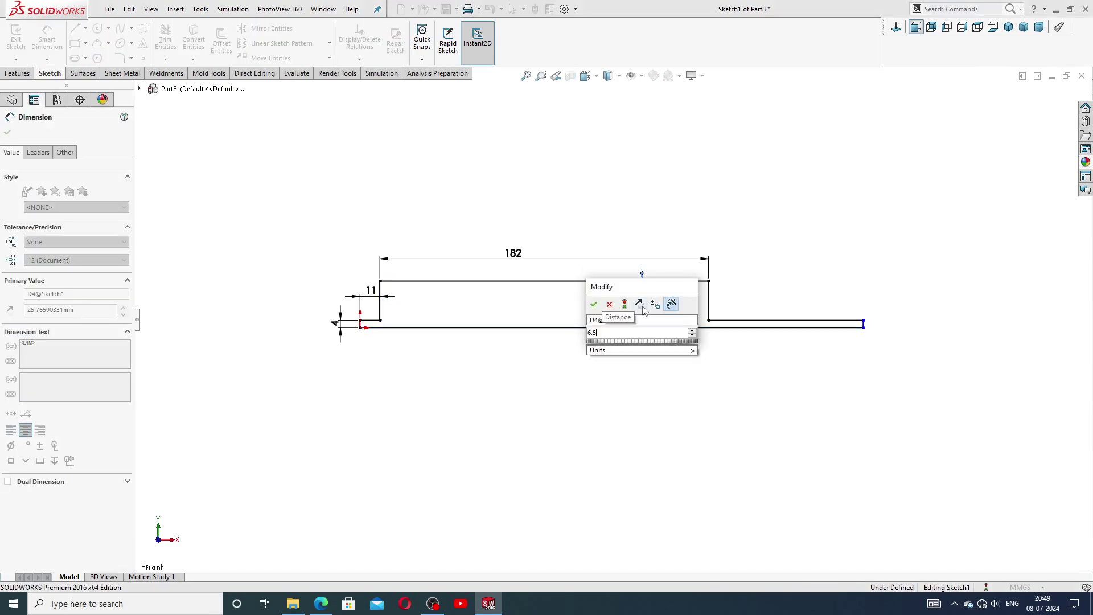
{"action": "key", "text": "Return"}
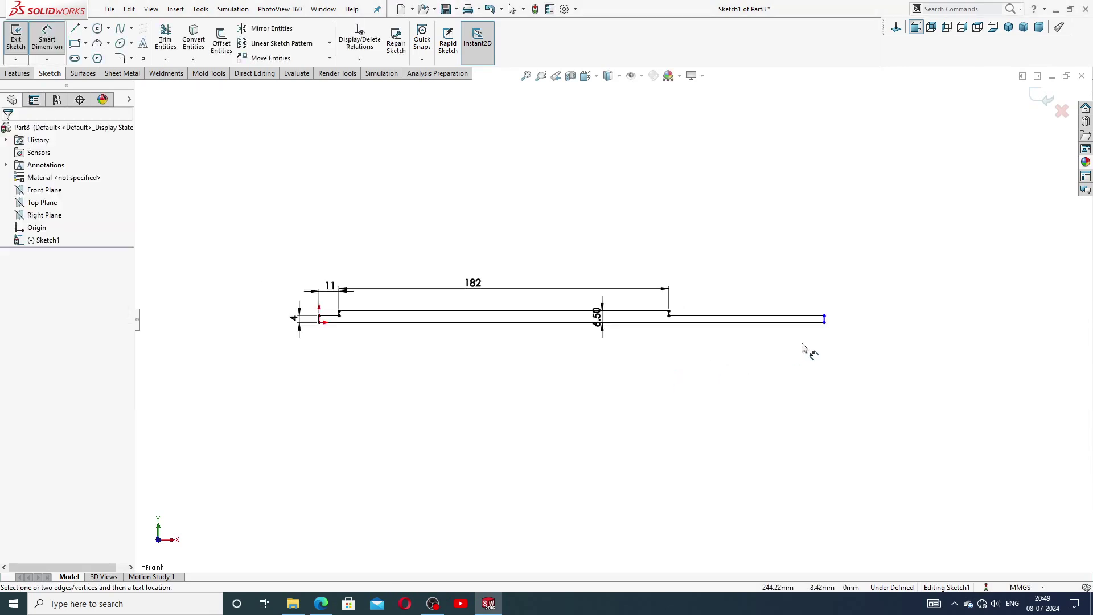
{"action": "scroll", "coordinate": [814, 348], "scroll_direction": "down", "scroll_amount": 3}
{"action": "scroll", "coordinate": [806, 308], "scroll_direction": "down", "scroll_amount": 3}
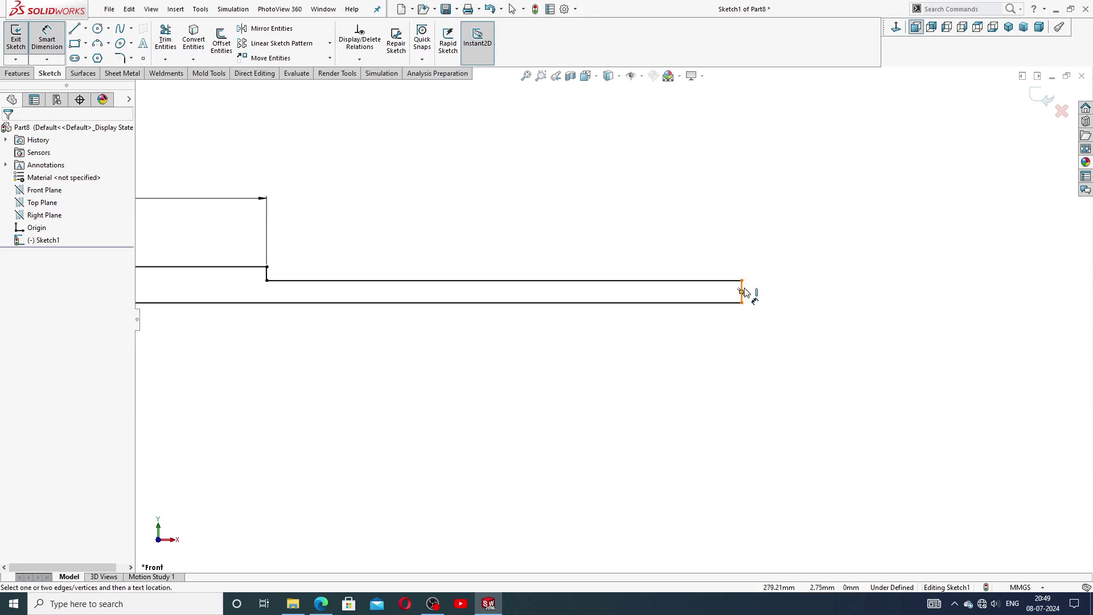
Discard a redundant dimension on the right end edge and clear the selection
{"action": "left_click", "coordinate": [742, 290]}
{"action": "left_click", "coordinate": [764, 301]}
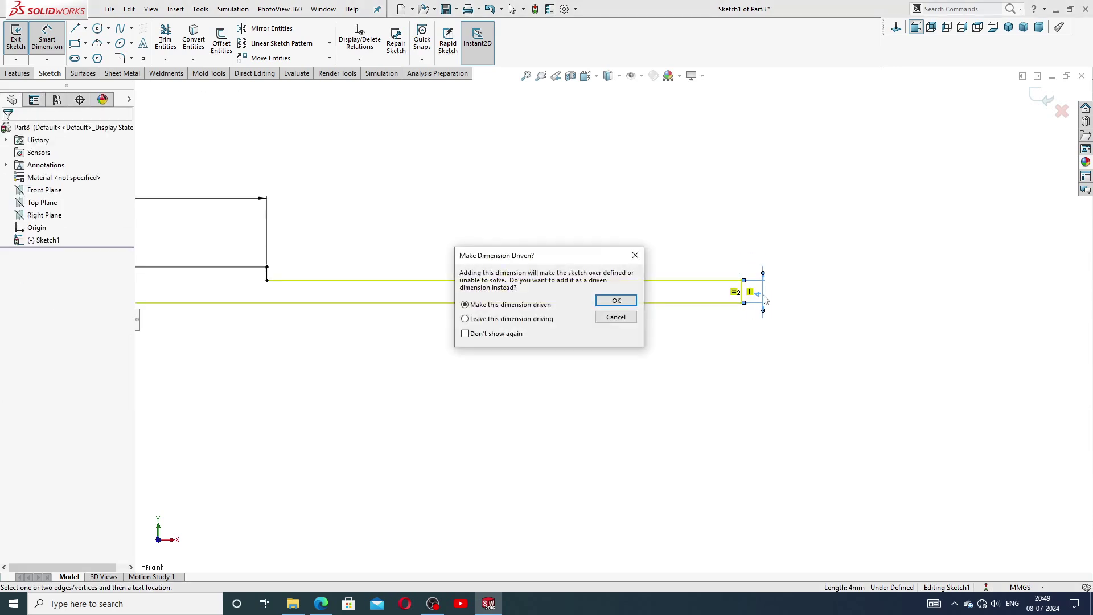
{"action": "left_click", "coordinate": [636, 256]}
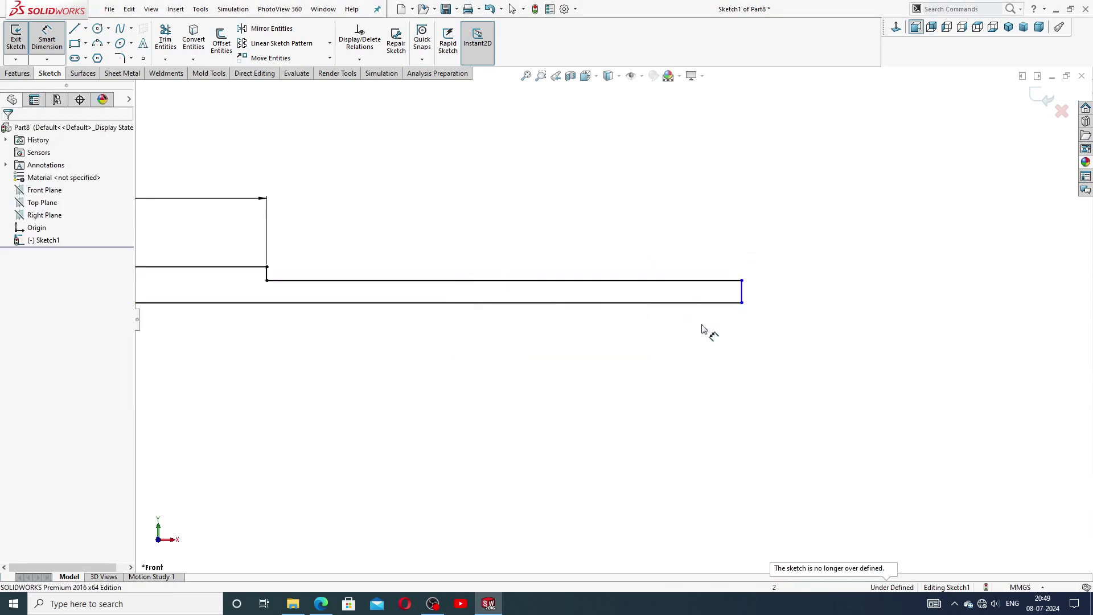
{"action": "right_click", "coordinate": [716, 276]}
{"action": "left_click", "coordinate": [749, 169]}
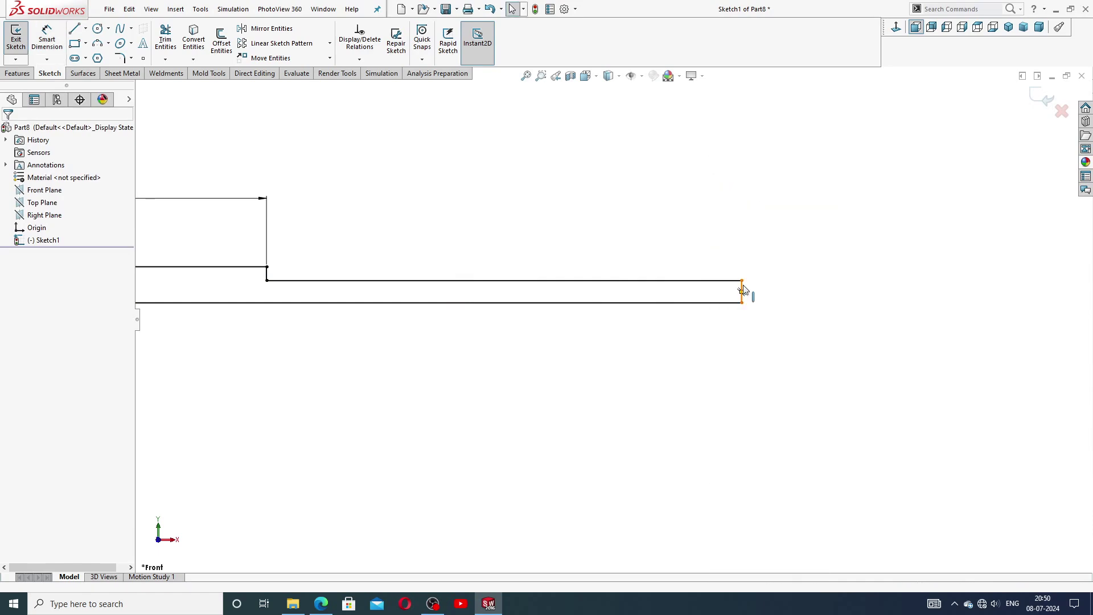
{"action": "left_click", "coordinate": [743, 290]}
{"action": "left_click", "coordinate": [770, 300]}
{"action": "key", "text": "z"}
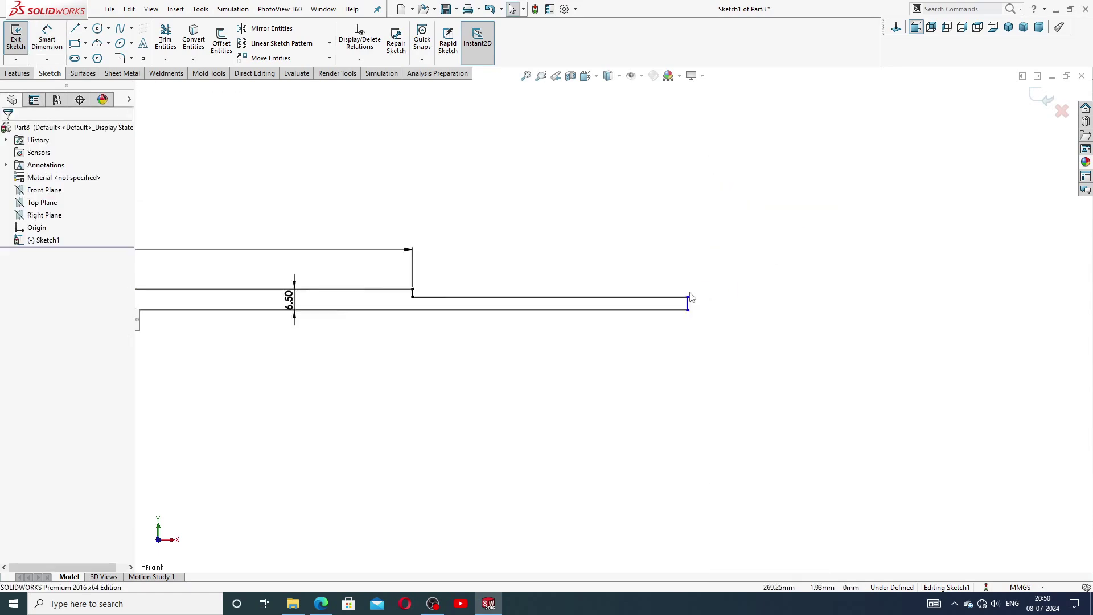
{"action": "scroll", "coordinate": [627, 319], "scroll_direction": "up", "scroll_amount": 2}
{"action": "scroll", "coordinate": [455, 324], "scroll_direction": "up", "scroll_amount": 3}
{"action": "scroll", "coordinate": [390, 324], "scroll_direction": "down", "scroll_amount": 1}
{"action": "scroll", "coordinate": [405, 331], "scroll_direction": "down", "scroll_amount": 2}
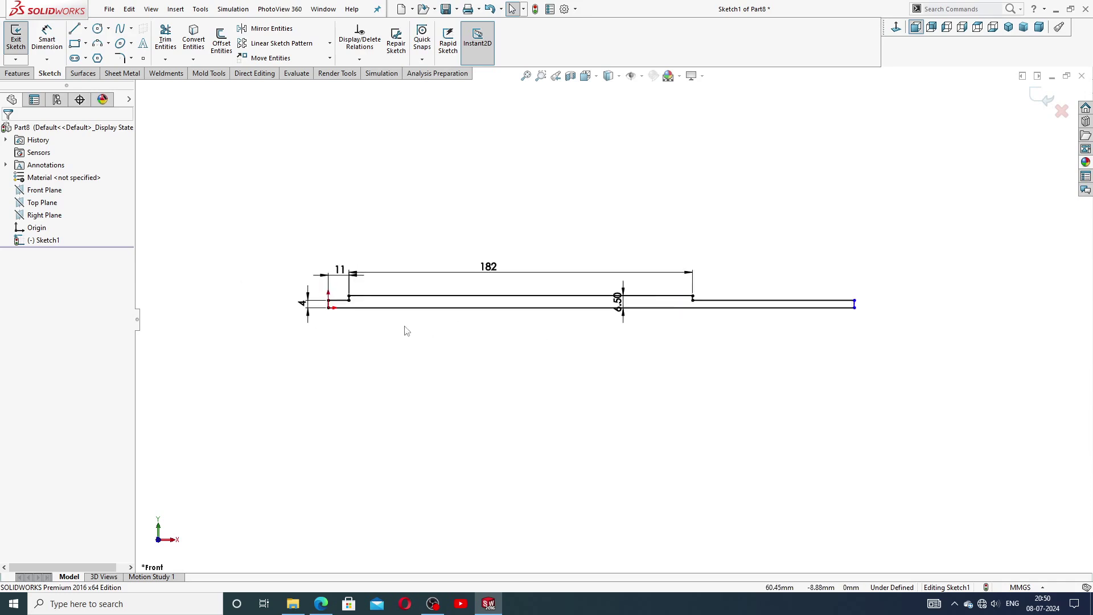
{"action": "scroll", "coordinate": [407, 331], "scroll_direction": "down", "scroll_amount": 1}
{"action": "scroll", "coordinate": [406, 331], "scroll_direction": "down", "scroll_amount": 1}
{"action": "scroll", "coordinate": [649, 345], "scroll_direction": "down", "scroll_amount": 1}
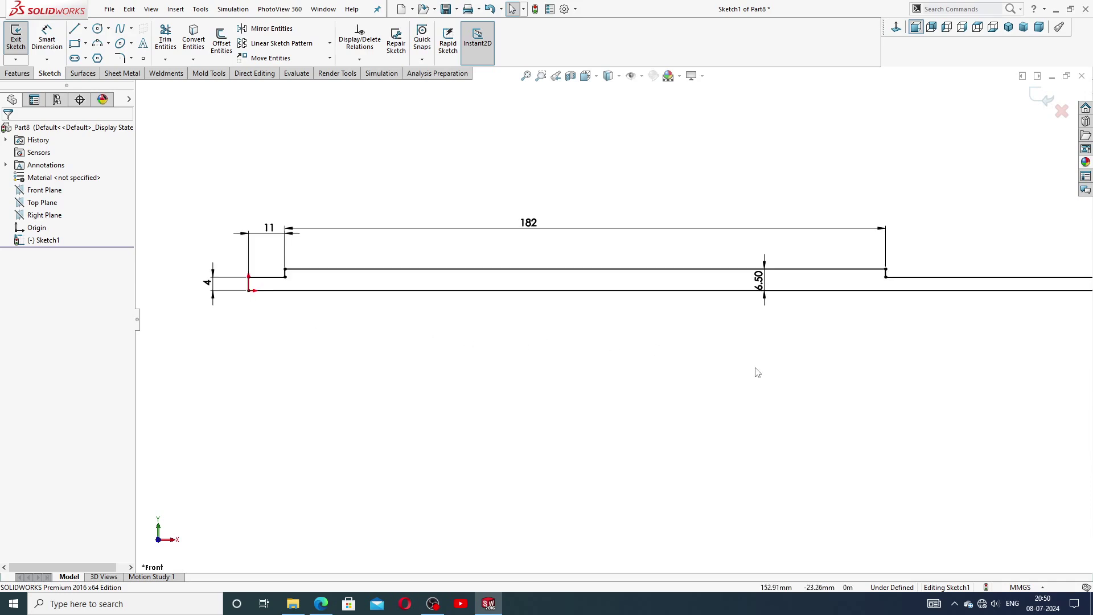
{"action": "scroll", "coordinate": [762, 369], "scroll_direction": "up", "scroll_amount": 1}
{"action": "scroll", "coordinate": [763, 370], "scroll_direction": "down", "scroll_amount": 1}
{"action": "scroll", "coordinate": [761, 369], "scroll_direction": "up", "scroll_amount": 2}
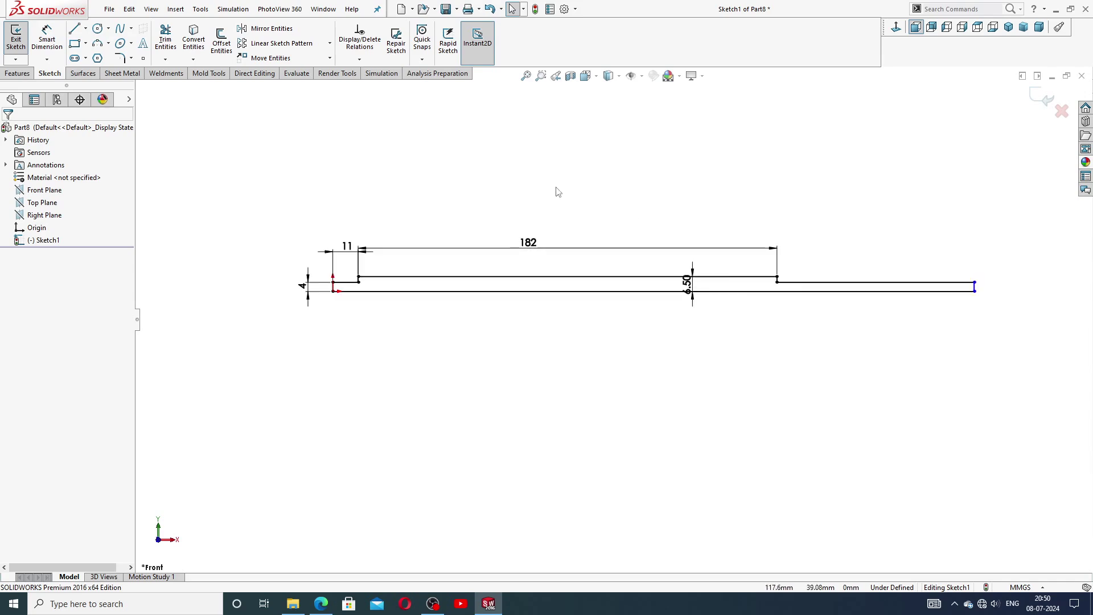
Give the right top step line an 11 mm length
{"action": "left_click", "coordinate": [47, 40]}
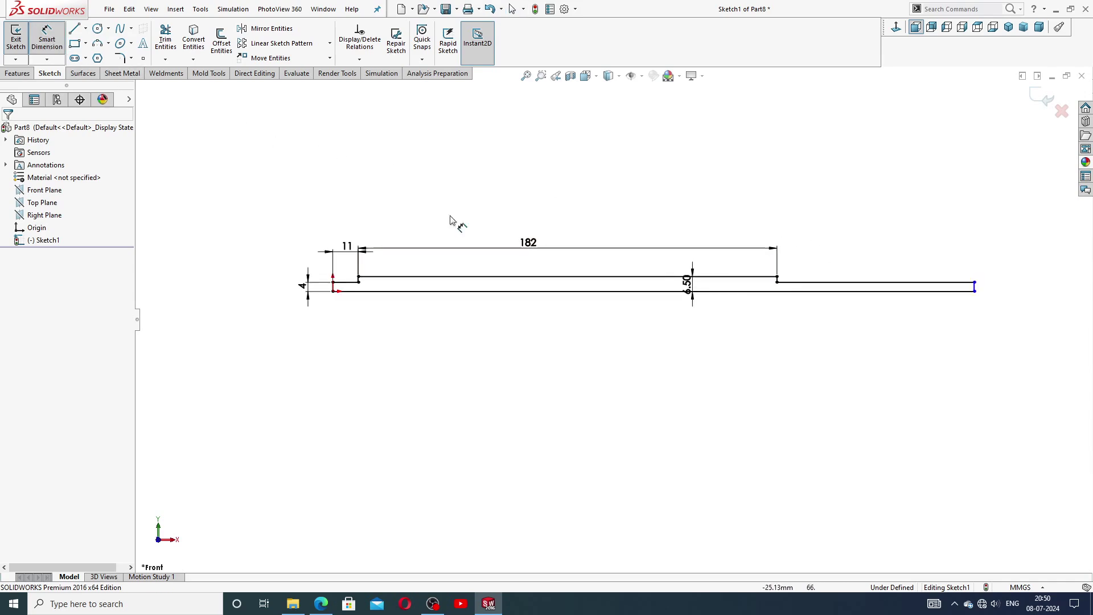
{"action": "left_click", "coordinate": [875, 285]}
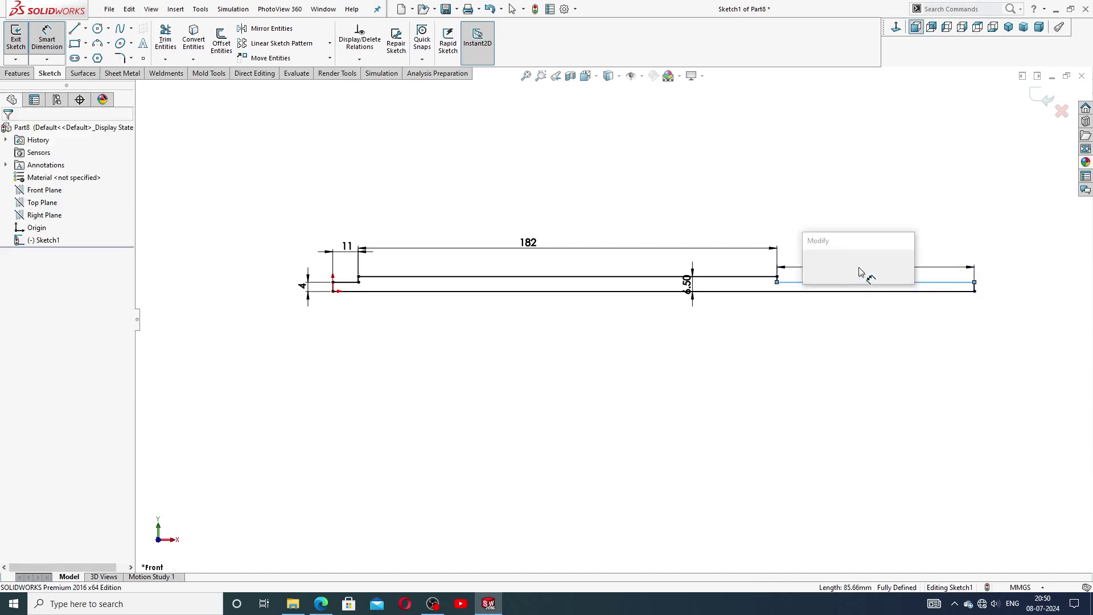
{"action": "type", "text": "11"}
{"action": "key", "text": "Return"}
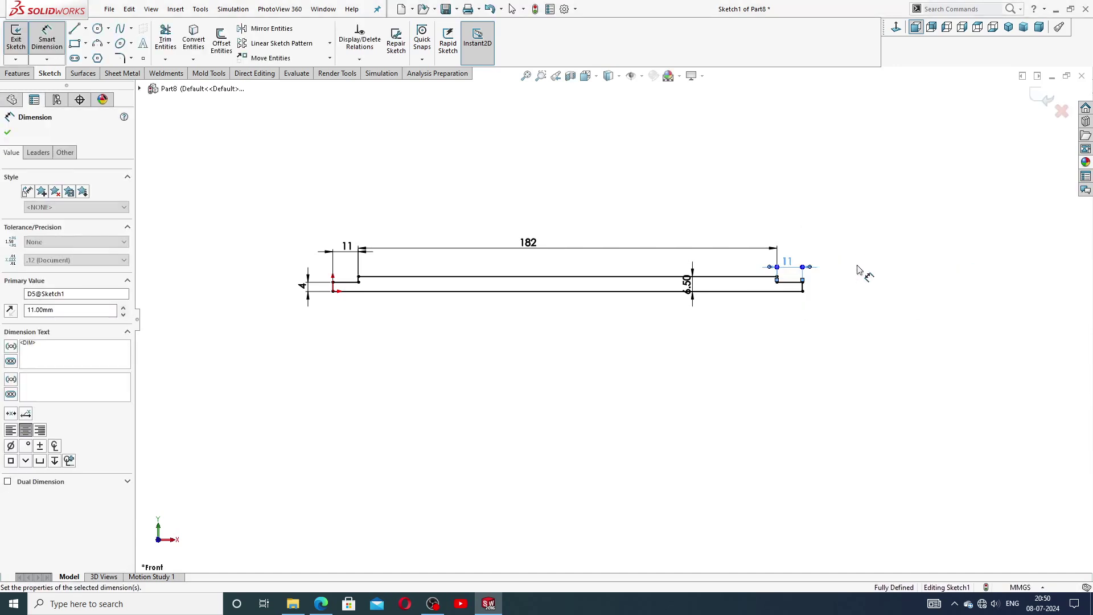
{"action": "scroll", "coordinate": [447, 289], "scroll_direction": "down", "scroll_amount": 2}
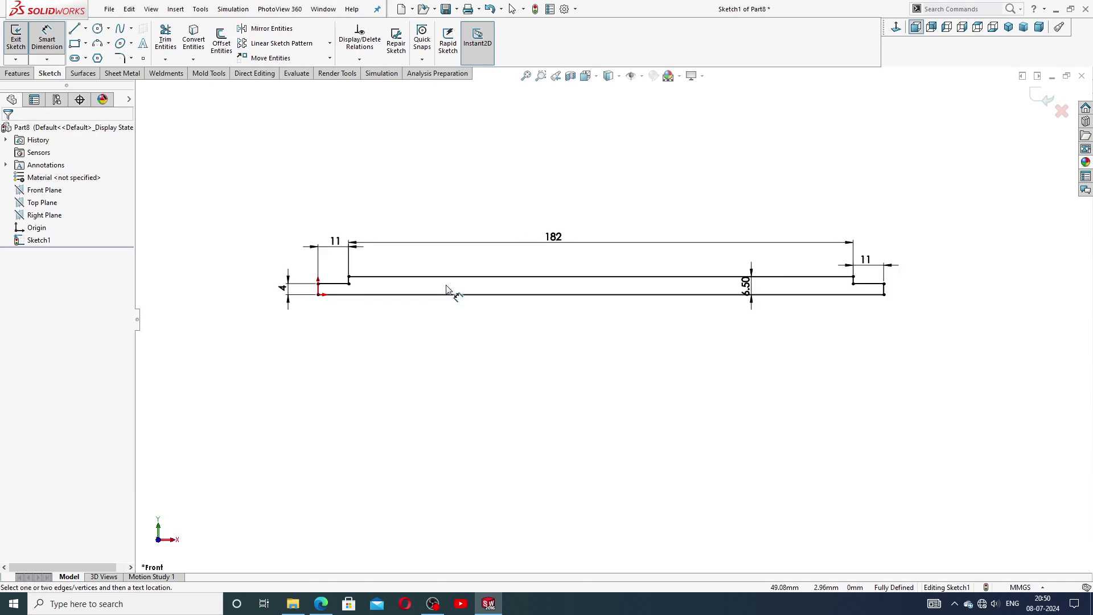
{"action": "right_click", "coordinate": [724, 170]}
{"action": "left_click", "coordinate": [749, 170]}
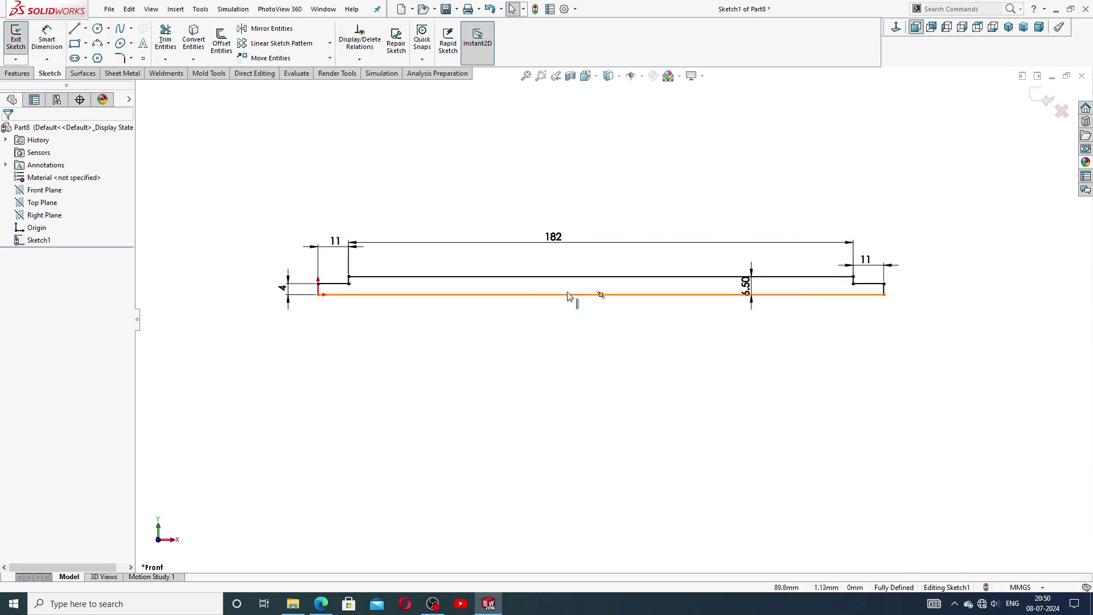
Drag the 11, 182, 6.50 and 4 dimensions into clear positions around the shaft
{"action": "scroll", "coordinate": [568, 296], "scroll_direction": "down", "scroll_amount": 2}
{"action": "scroll", "coordinate": [558, 285], "scroll_direction": "down", "scroll_amount": 1}
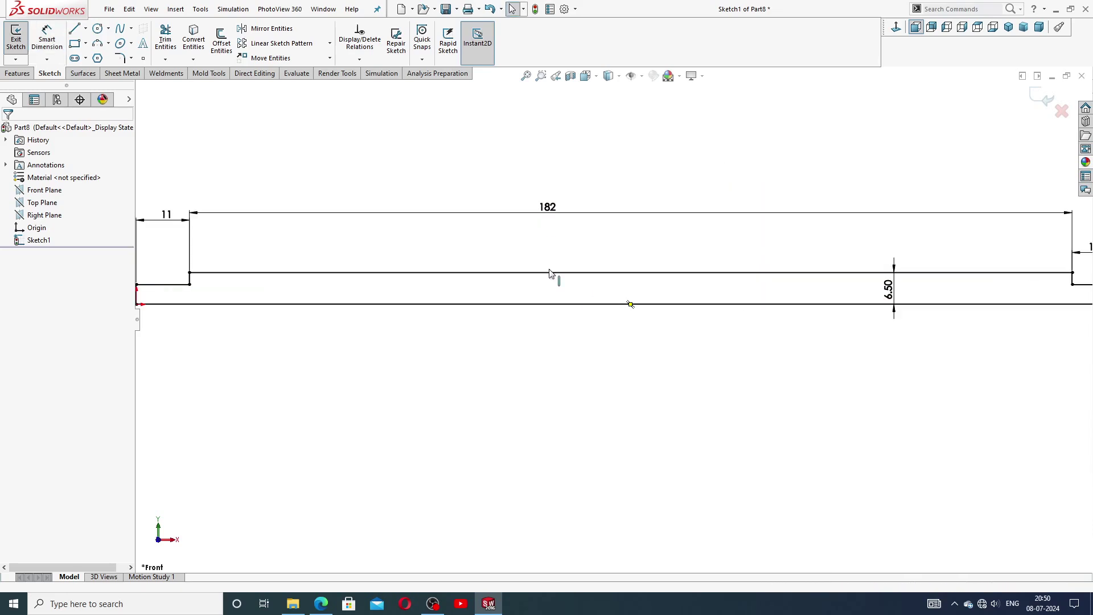
{"action": "key", "text": "f"}
{"action": "left_click_drag", "start_coordinate": [311, 242], "coordinate": [311, 265]}
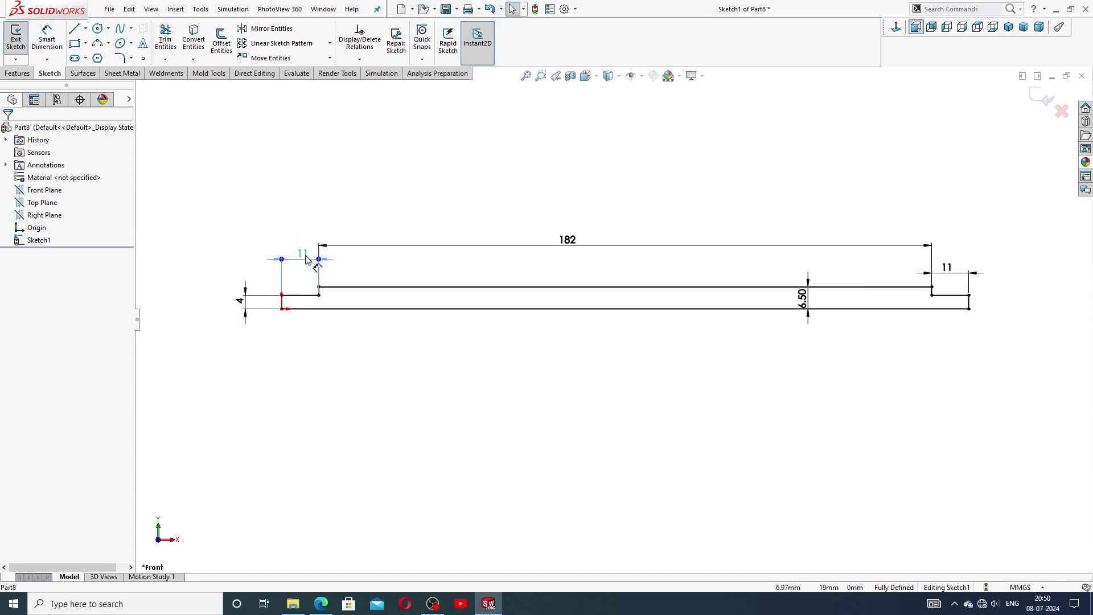
{"action": "left_click_drag", "start_coordinate": [568, 239], "coordinate": [570, 255]}
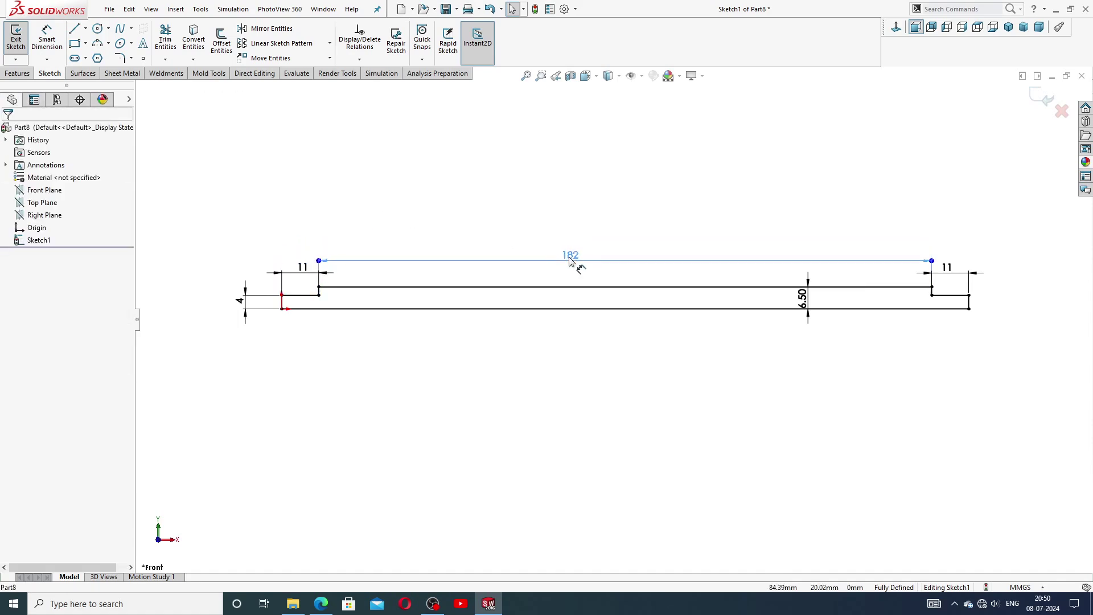
{"action": "left_click_drag", "start_coordinate": [797, 296], "coordinate": [789, 335]}
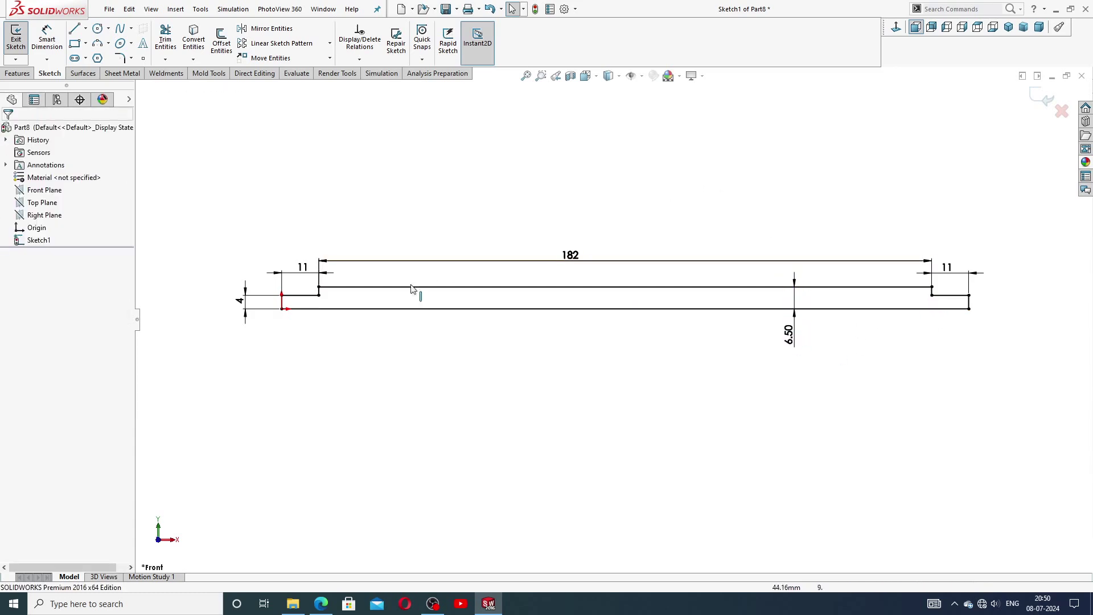
{"action": "left_click_drag", "start_coordinate": [244, 303], "coordinate": [259, 303]}
{"action": "left_click", "coordinate": [312, 380]}
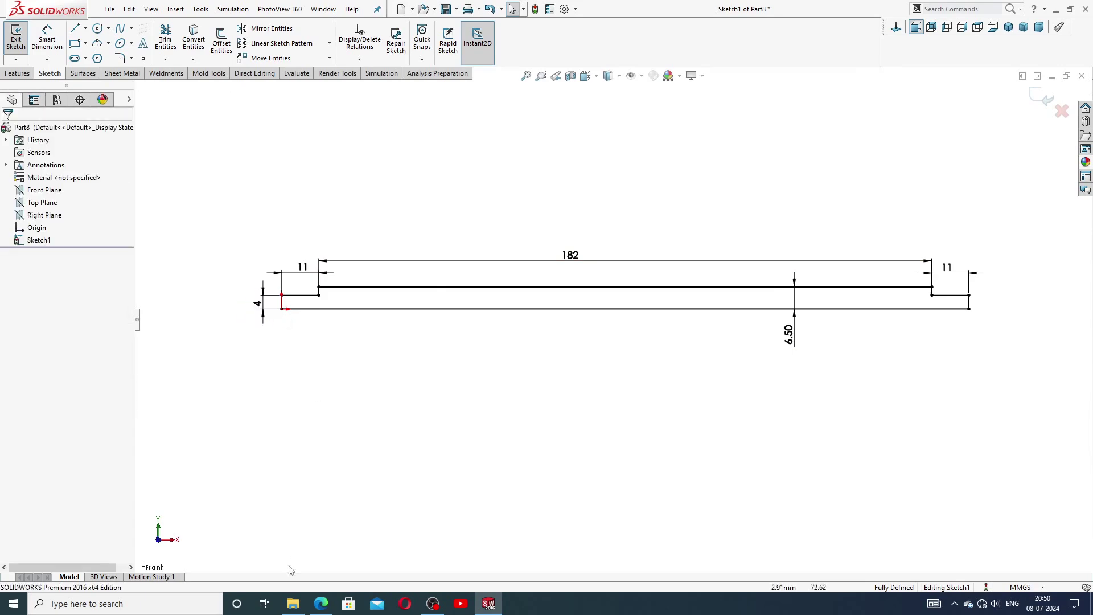
Compare the sketch against the PART-04 Turning Shaft PDF's front-view dimensions, then return to SOLIDWORKS
{"action": "left_click", "coordinate": [321, 604]}
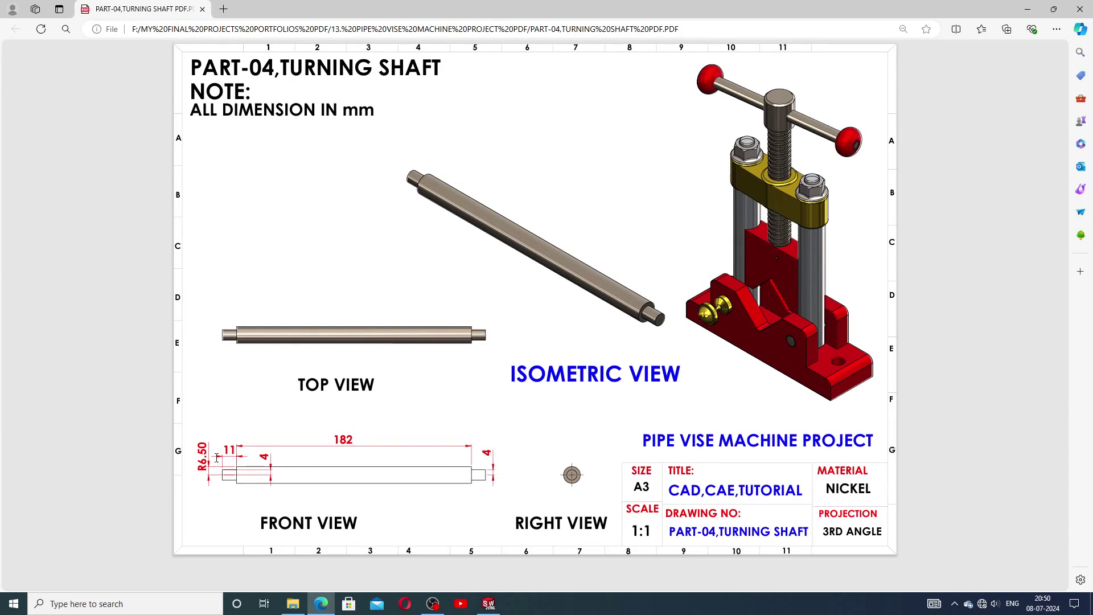
{"action": "left_click", "coordinate": [488, 604]}
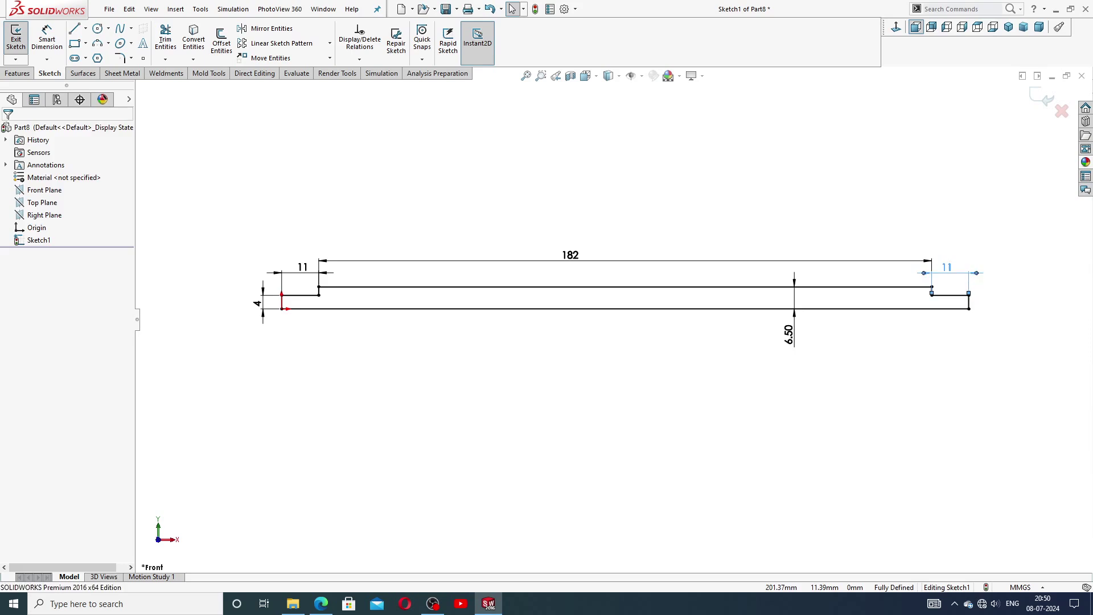
Replace the right 11 dimension with an Equal relation between the two short step lines
{"action": "left_click", "coordinate": [962, 276]}
{"action": "key", "text": "Delete"}
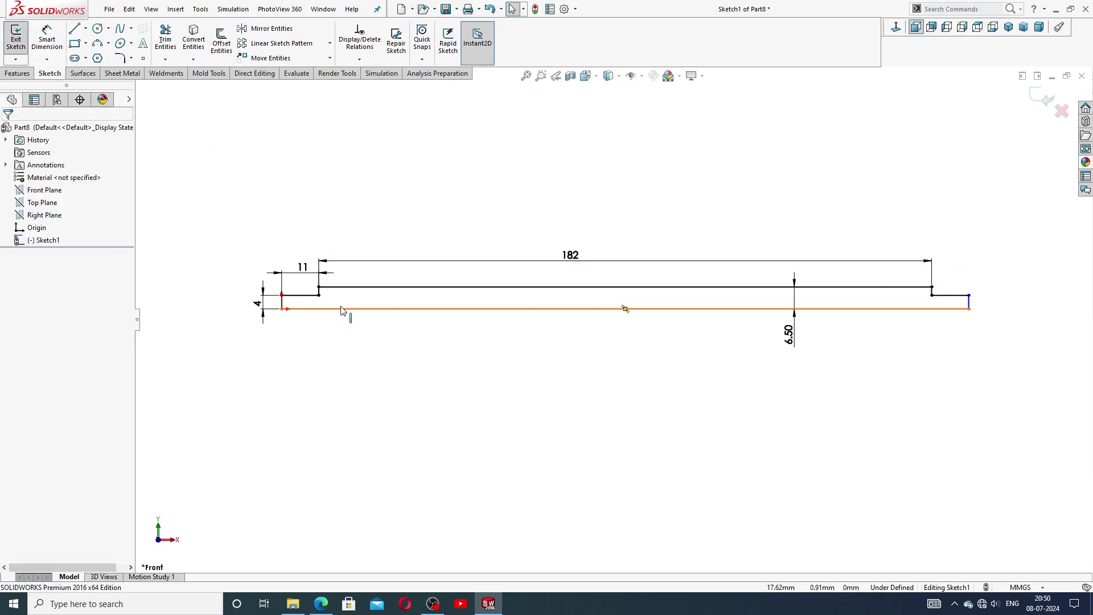
{"action": "left_click_drag", "start_coordinate": [630, 309], "coordinate": [695, 311]}
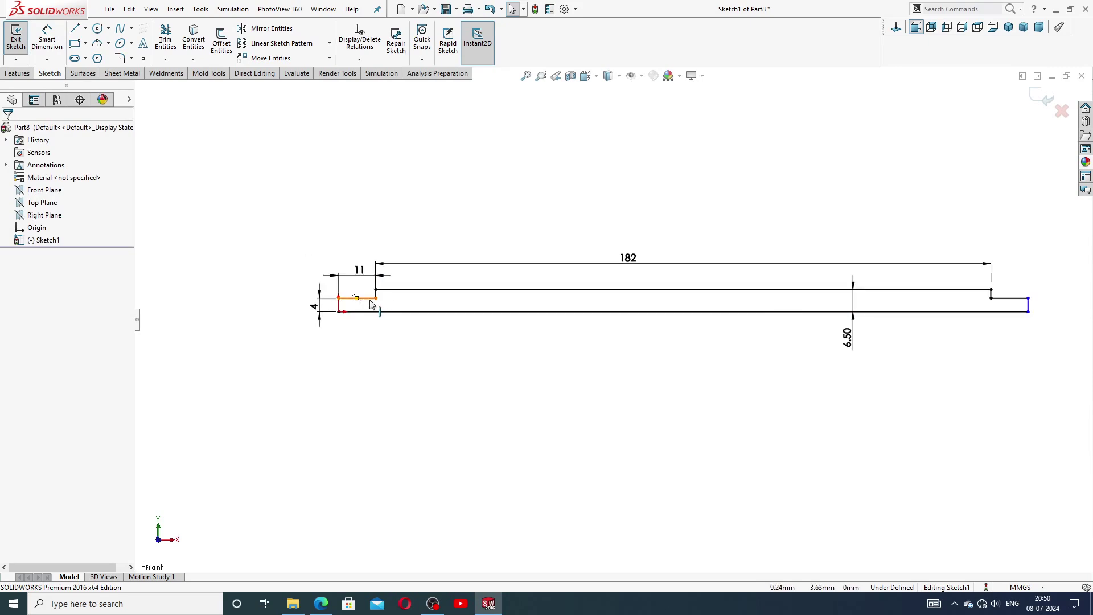
{"action": "left_click", "coordinate": [370, 300]}
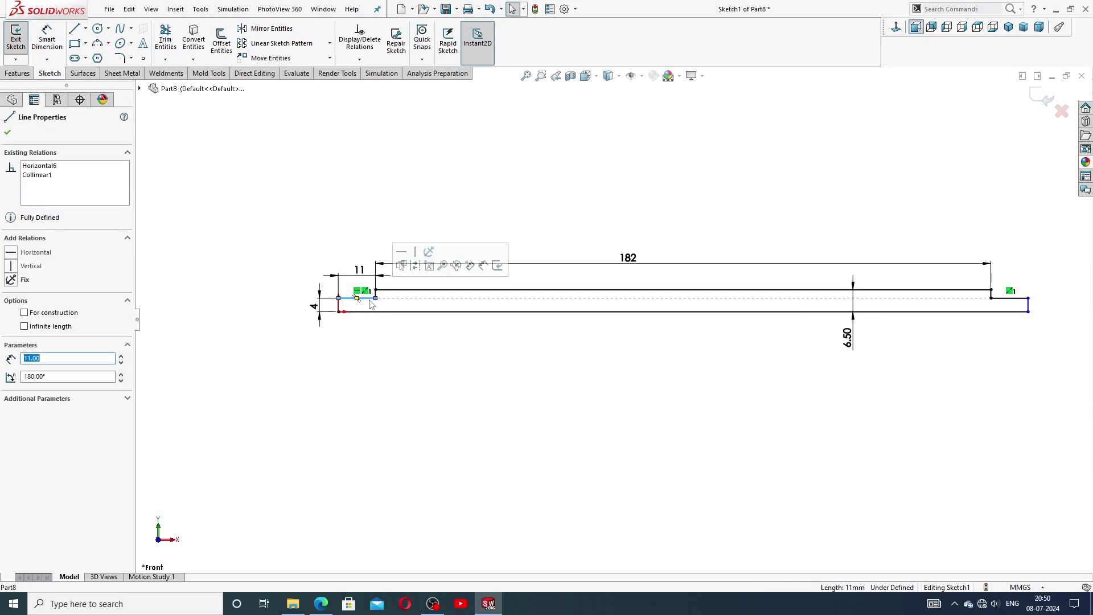
{"action": "left_click", "coordinate": [1003, 299], "text": "ctrl"}
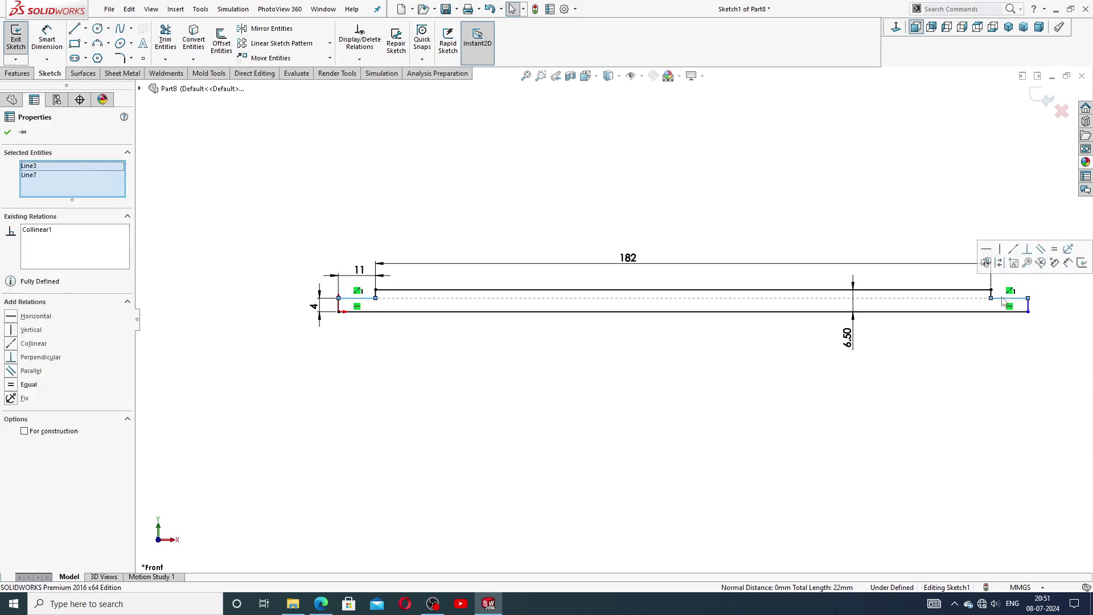
{"action": "left_click", "coordinate": [1054, 248]}
{"action": "left_click", "coordinate": [951, 209]}
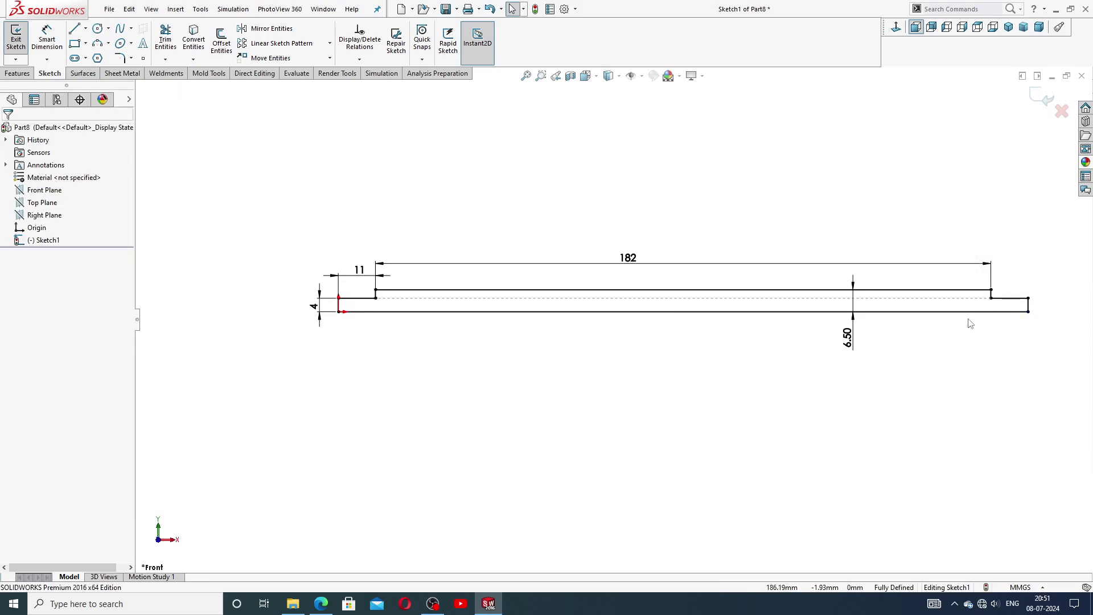
{"action": "scroll", "coordinate": [971, 324], "scroll_direction": "down", "scroll_amount": 1}
{"action": "scroll", "coordinate": [607, 321], "scroll_direction": "up", "scroll_amount": 1}
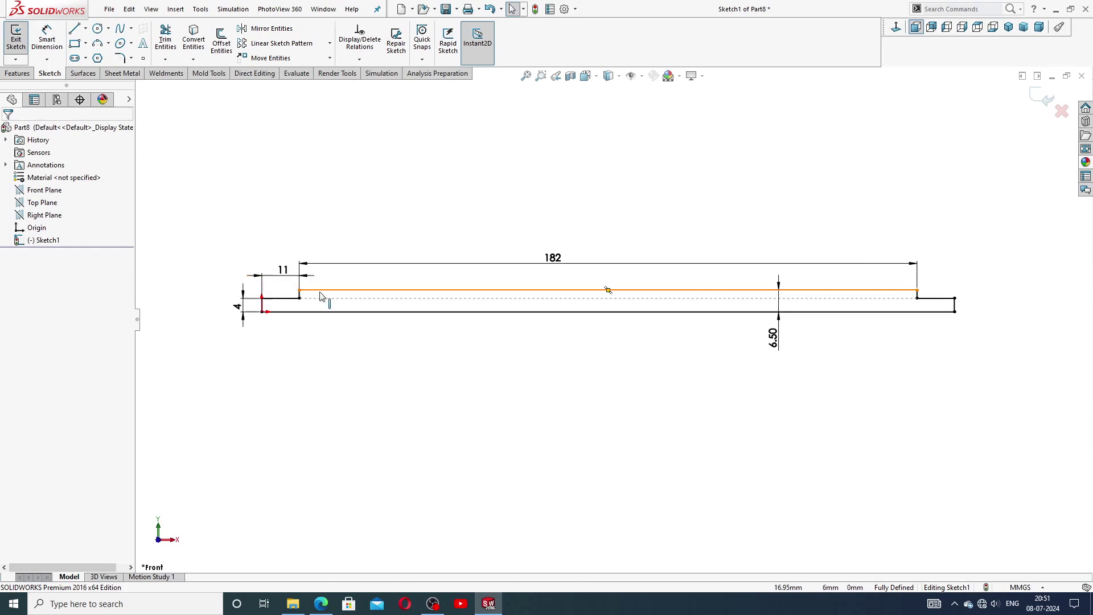
Add driven reference dimensions of 4 and 11 at the right end
{"action": "left_click", "coordinate": [46, 39]}
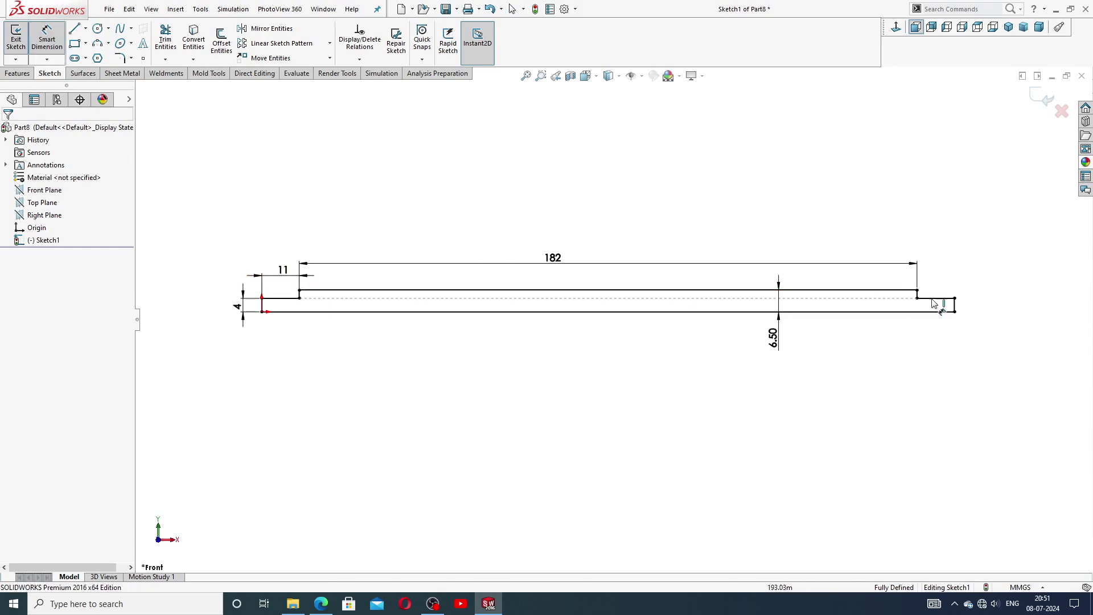
{"action": "scroll", "coordinate": [947, 317], "scroll_direction": "down", "scroll_amount": 2}
{"action": "scroll", "coordinate": [947, 317], "scroll_direction": "down", "scroll_amount": 1}
{"action": "left_click", "coordinate": [877, 297]}
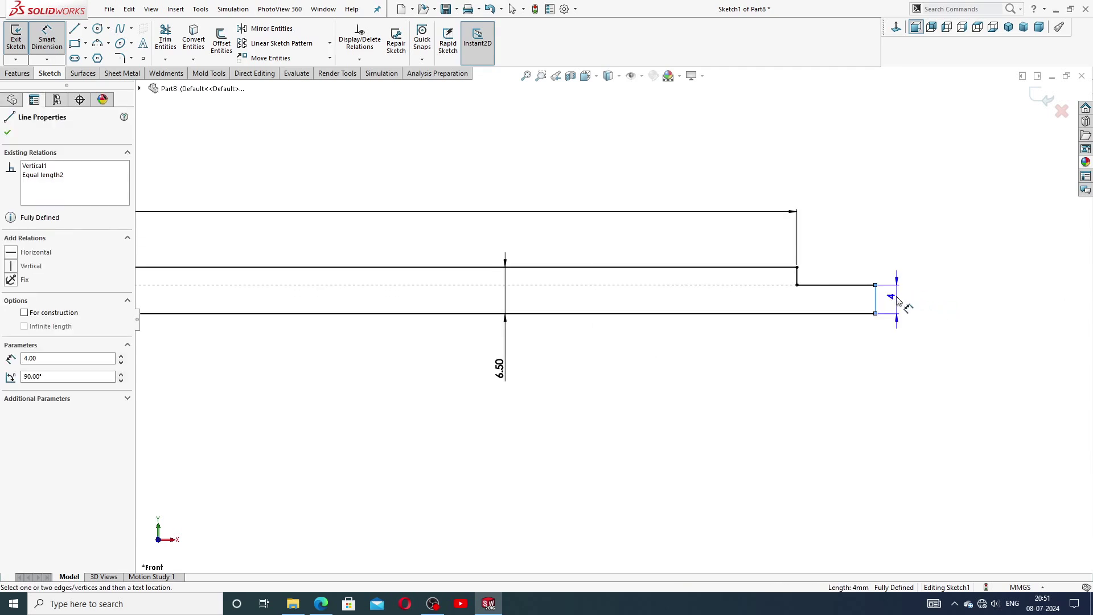
{"action": "left_click", "coordinate": [897, 301]}
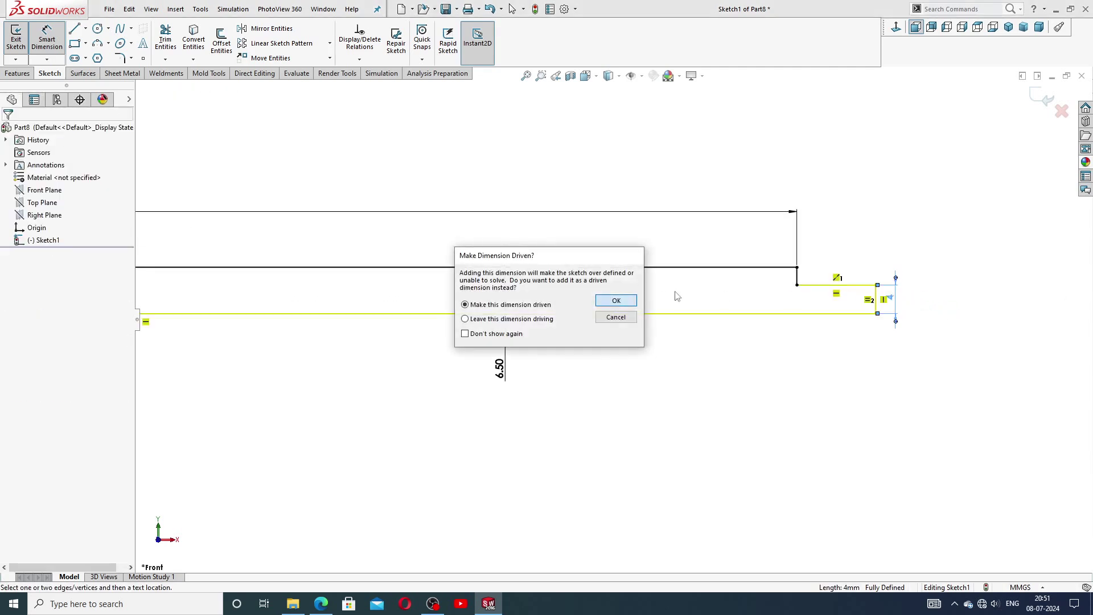
{"action": "key", "text": "Return"}
{"action": "scroll", "coordinate": [852, 244], "scroll_direction": "up", "scroll_amount": 1}
{"action": "scroll", "coordinate": [501, 285], "scroll_direction": "up", "scroll_amount": 3}
{"action": "scroll", "coordinate": [408, 313], "scroll_direction": "up", "scroll_amount": 2}
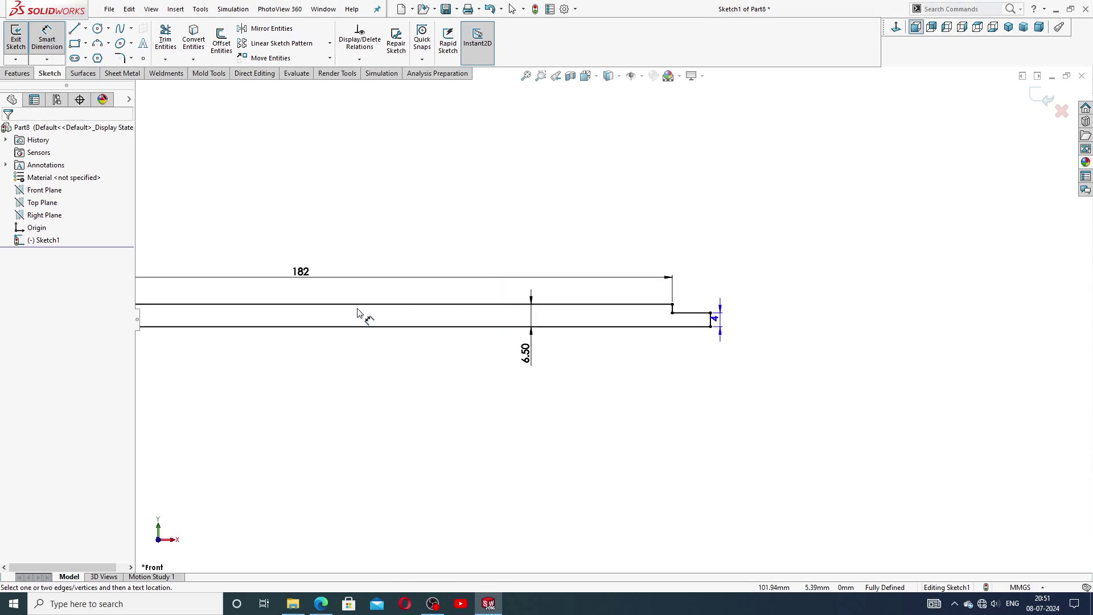
{"action": "scroll", "coordinate": [396, 317], "scroll_direction": "up", "scroll_amount": 2}
{"action": "scroll", "coordinate": [397, 316], "scroll_direction": "down", "scroll_amount": 2}
{"action": "scroll", "coordinate": [402, 323], "scroll_direction": "down", "scroll_amount": 1}
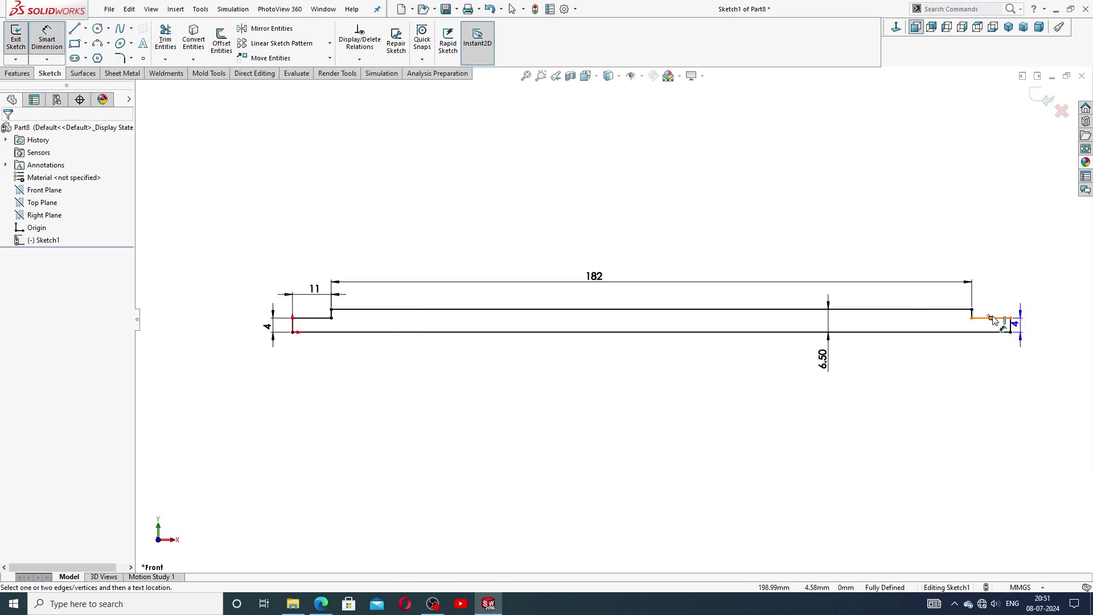
{"action": "left_click", "coordinate": [1001, 322]}
{"action": "left_click", "coordinate": [992, 294]}
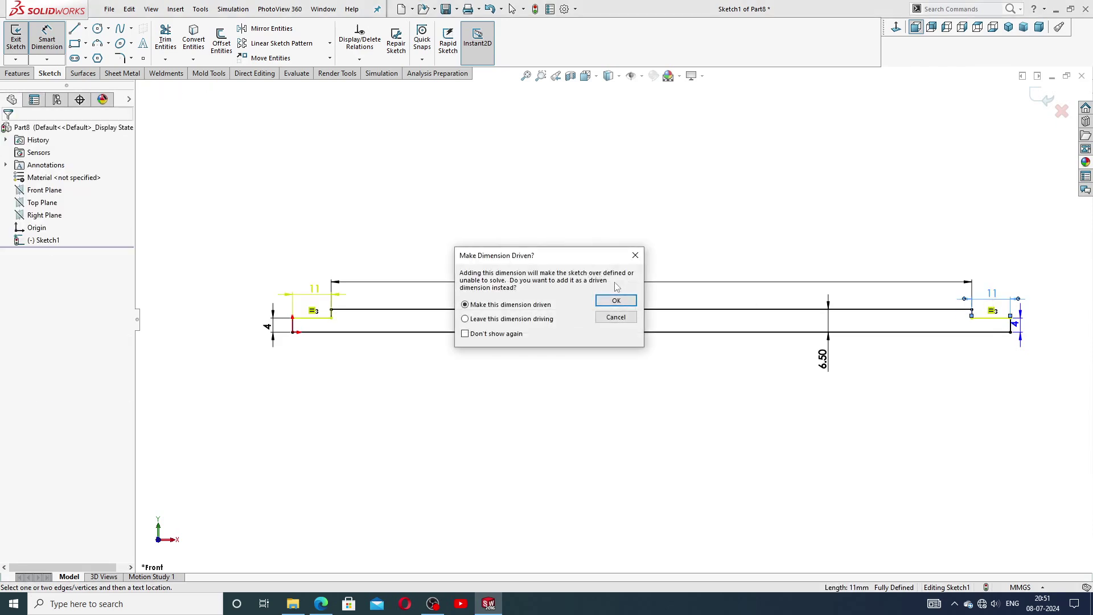
{"action": "left_click", "coordinate": [616, 300]}
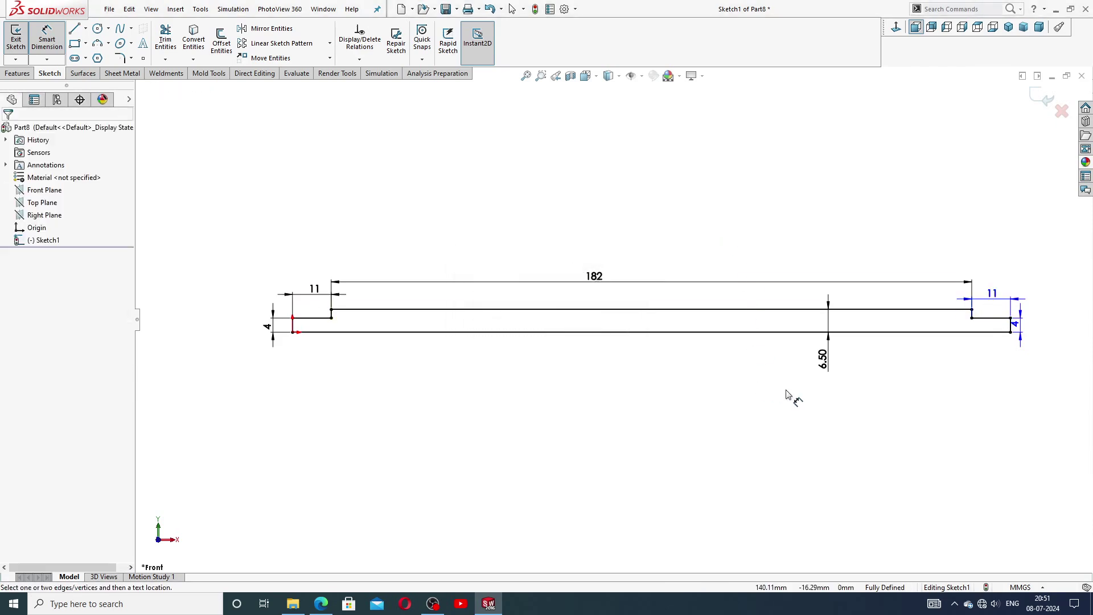
Nudge the right-end 4 dimension outward so it reads clearly
{"action": "scroll", "coordinate": [786, 370], "scroll_direction": "down", "scroll_amount": 1}
{"action": "scroll", "coordinate": [751, 249], "scroll_direction": "up", "scroll_amount": 1}
{"action": "right_click", "coordinate": [743, 197]}
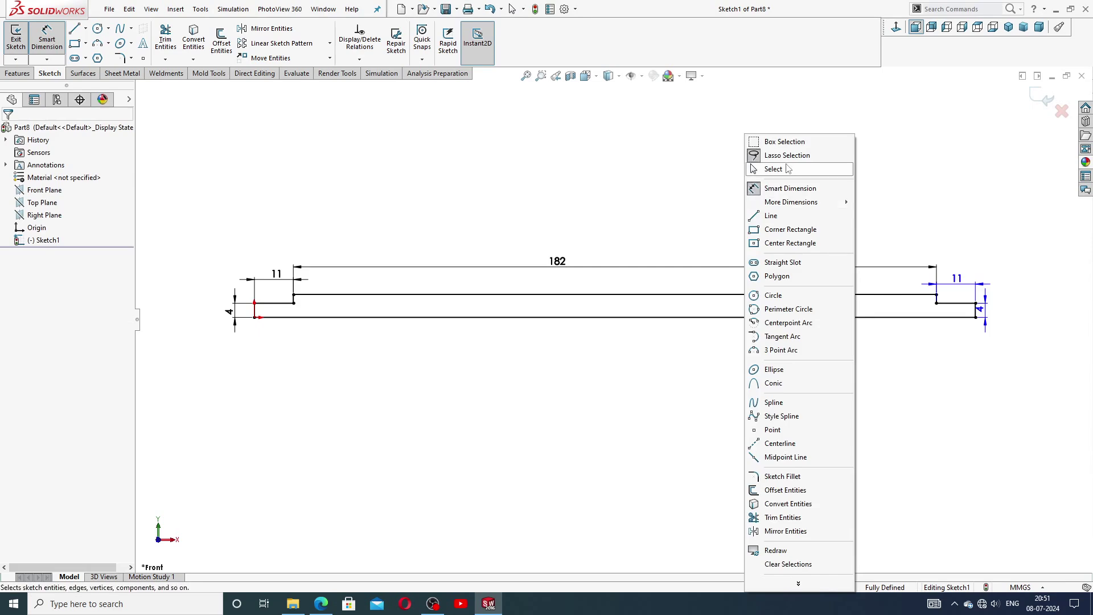
{"action": "left_click", "coordinate": [789, 169]}
{"action": "scroll", "coordinate": [1001, 323], "scroll_direction": "down", "scroll_amount": 2}
{"action": "left_click", "coordinate": [897, 252]}
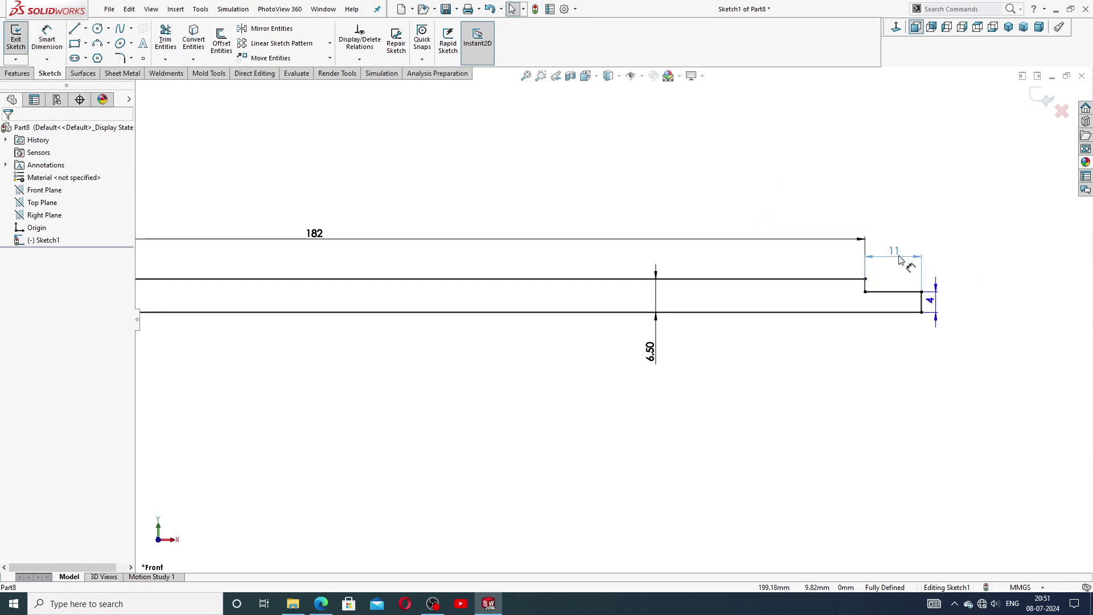
{"action": "left_click_drag", "start_coordinate": [940, 313], "coordinate": [949, 306]}
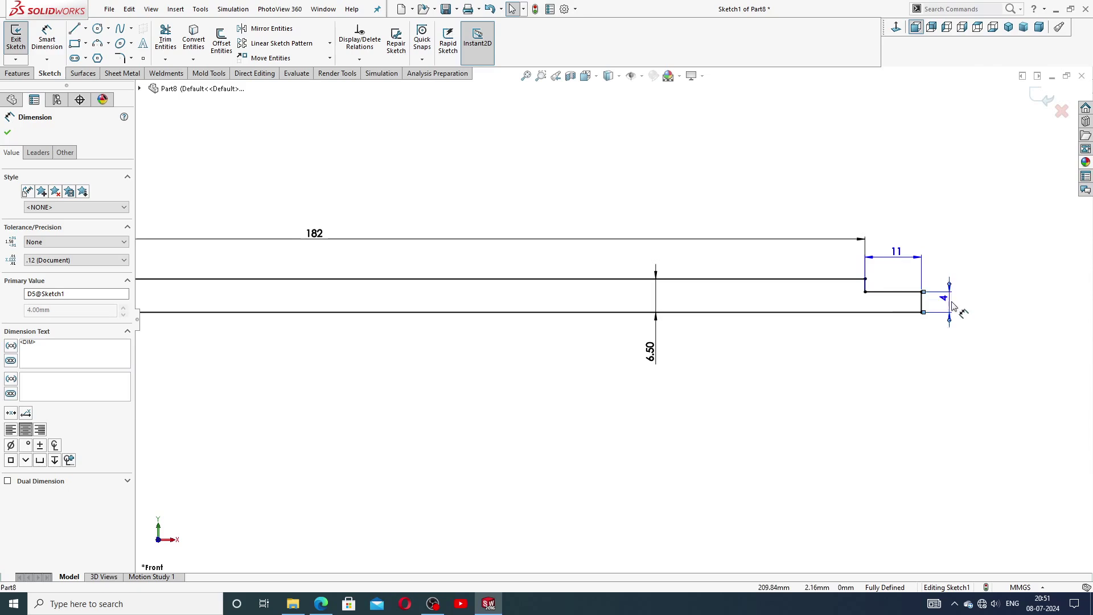
{"action": "left_click", "coordinate": [950, 363]}
{"action": "scroll", "coordinate": [599, 335], "scroll_direction": "up", "scroll_amount": 3}
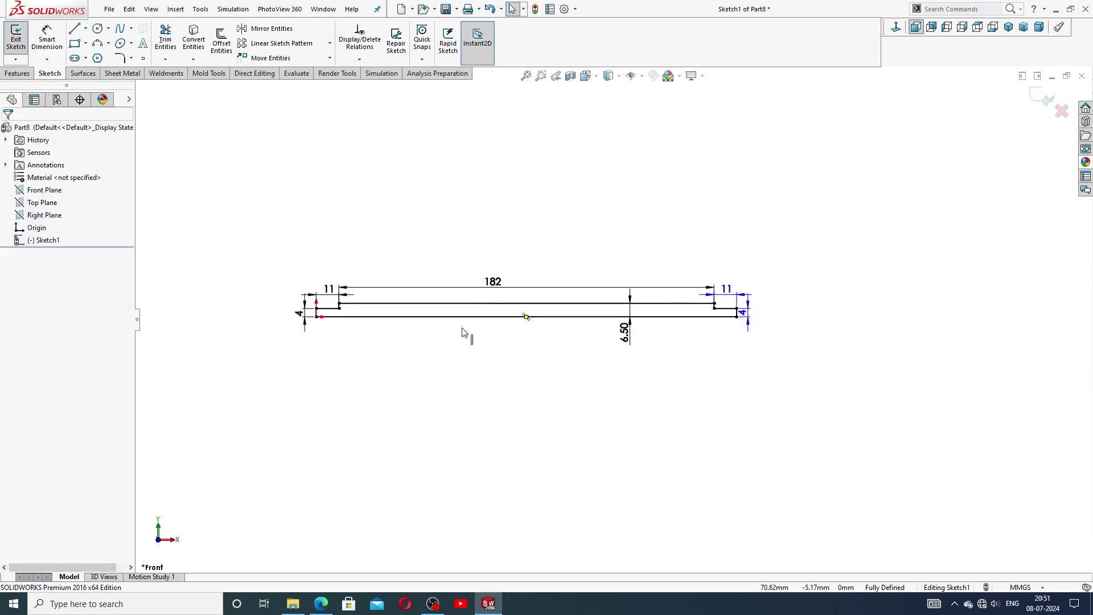
{"action": "scroll", "coordinate": [462, 333], "scroll_direction": "down", "scroll_amount": 2}
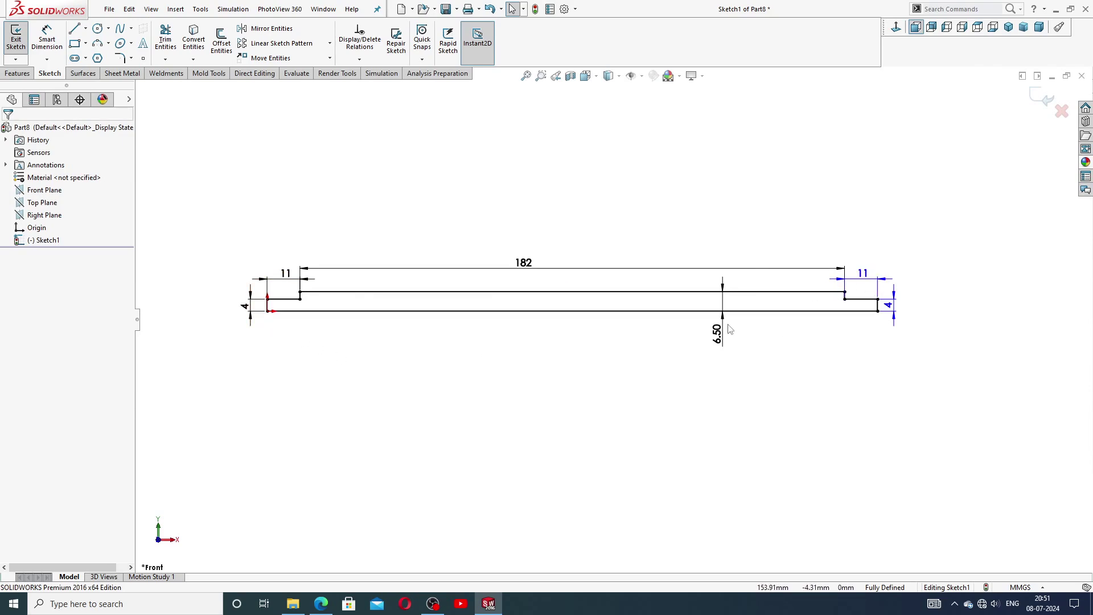
Revolve the stepped sketch about its bottom line into Revolve1, shown in isometric view
{"action": "left_click", "coordinate": [36, 72]}
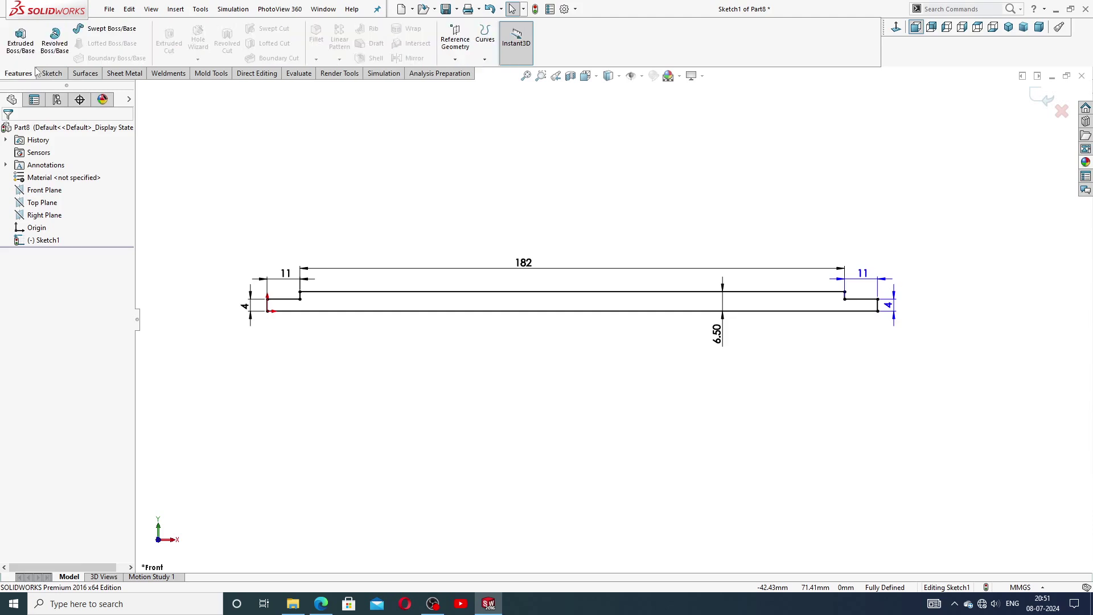
{"action": "left_click", "coordinate": [49, 42]}
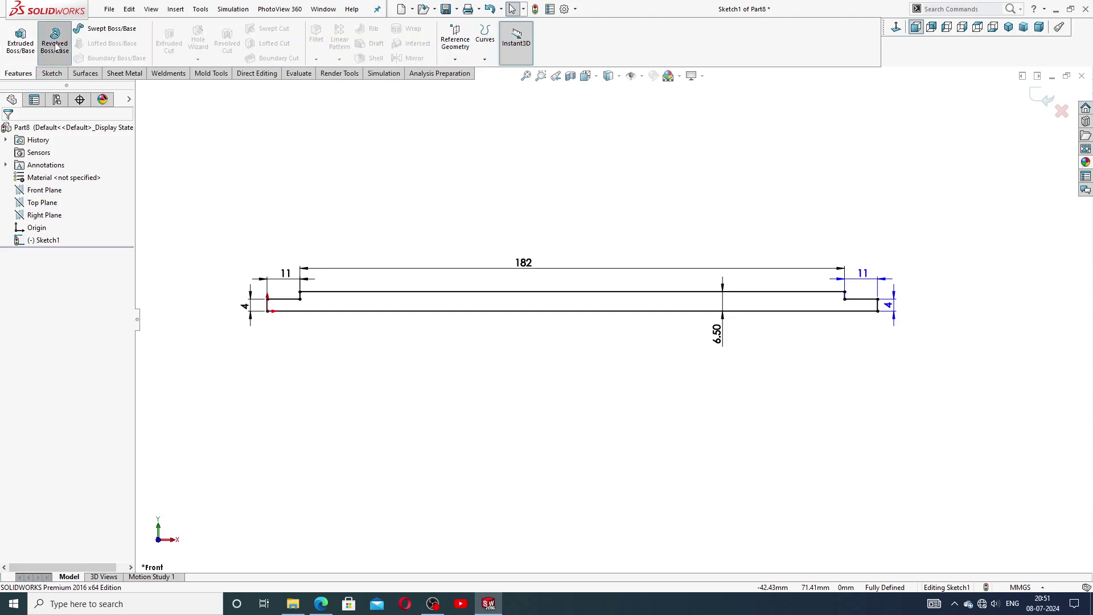
{"action": "left_click", "coordinate": [512, 307]}
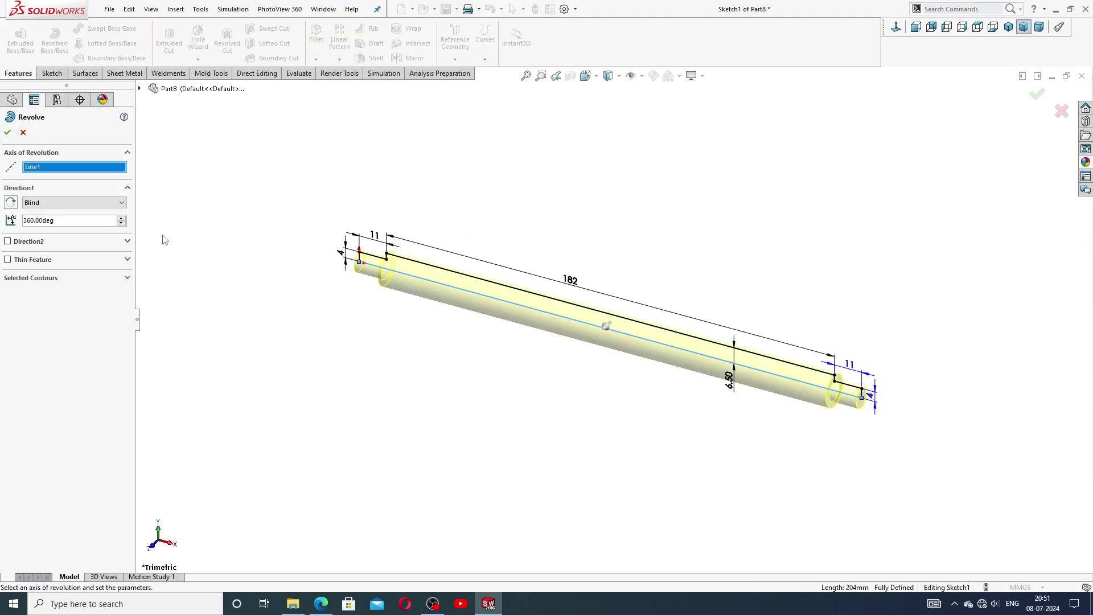
{"action": "left_click", "coordinate": [7, 134]}
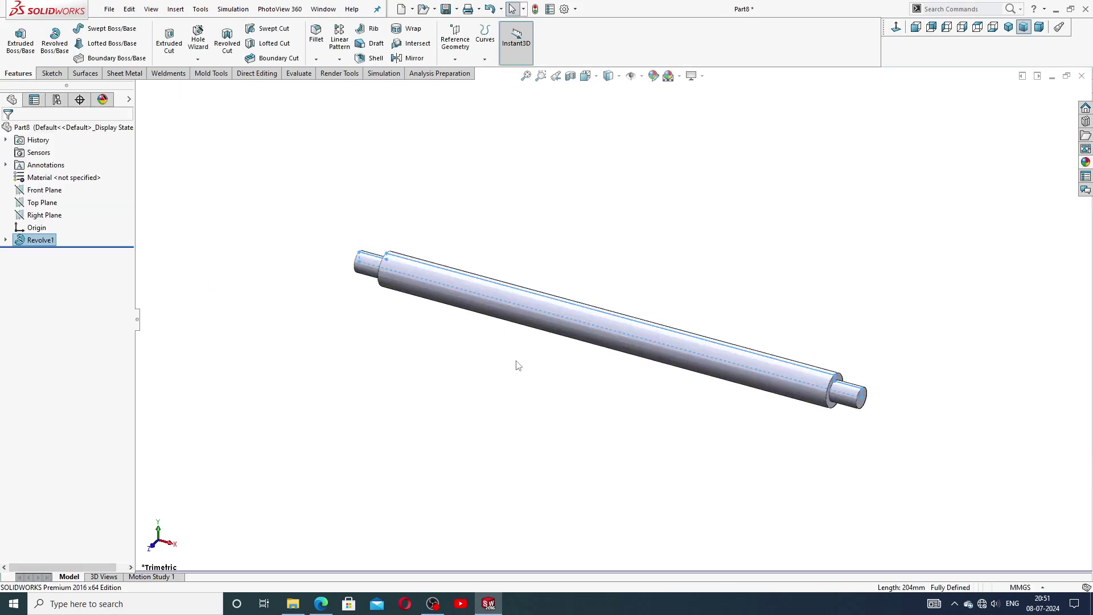
{"action": "left_click", "coordinate": [1007, 28]}
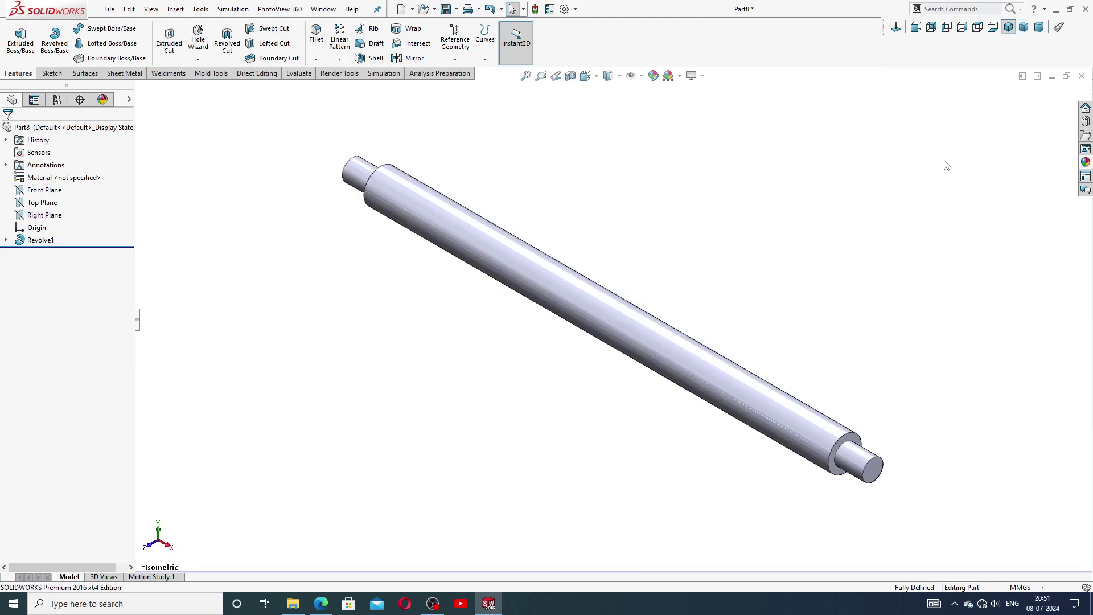
Apply the polished nickel appearance to the shaft
{"action": "left_click", "coordinate": [1086, 162]}
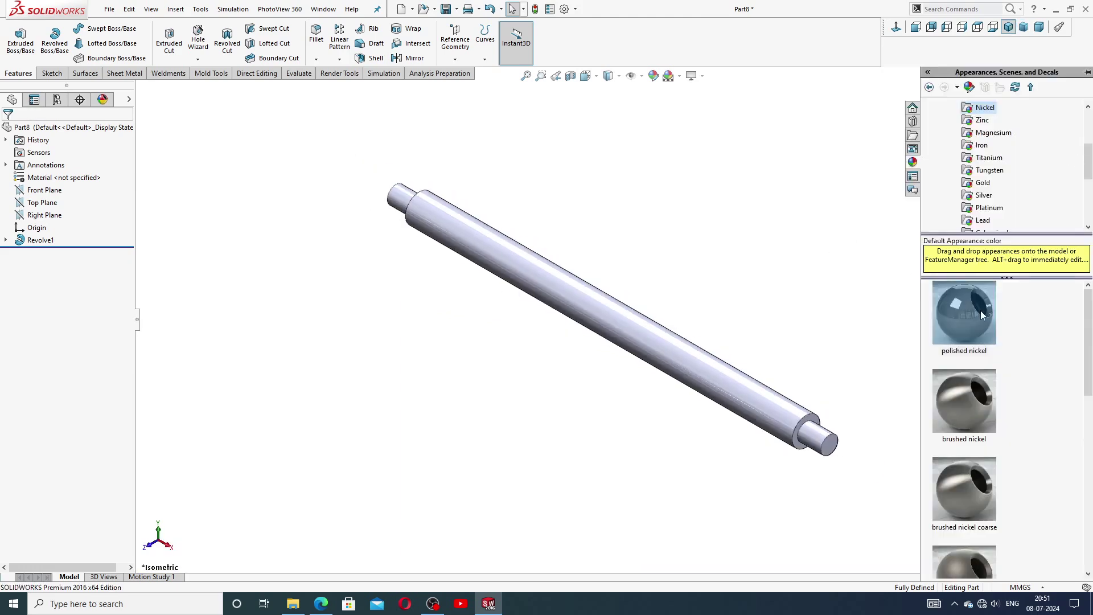
{"action": "left_click_drag", "start_coordinate": [981, 315], "coordinate": [740, 393]}
{"action": "scroll", "coordinate": [550, 289], "scroll_direction": "down", "scroll_amount": 3}
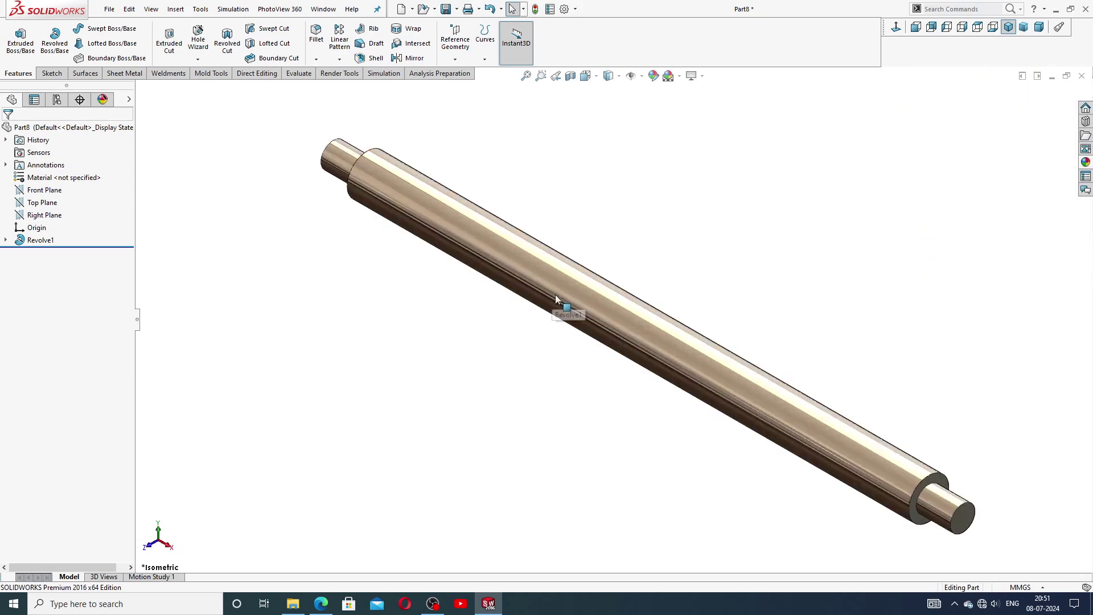
{"action": "scroll", "coordinate": [555, 299], "scroll_direction": "up", "scroll_amount": 2}
{"action": "scroll", "coordinate": [562, 254], "scroll_direction": "up", "scroll_amount": 2}
Orbit the nickel shaft to inspect its side and end face, then reopen the turning shaft drawing
{"action": "mouse_move", "coordinate": [562, 254]}
{"action": "middle_mouse_down"}
{"action": "mouse_move", "coordinate": [760, 330]}
{"action": "mouse_move", "coordinate": [574, 298]}
{"action": "mouse_move", "coordinate": [629, 308]}
{"action": "mouse_move", "coordinate": [756, 257]}
{"action": "mouse_move", "coordinate": [747, 290]}
{"action": "middle_mouse_up"}
{"action": "scroll", "coordinate": [676, 317], "scroll_direction": "down", "scroll_amount": 2}
{"action": "scroll", "coordinate": [676, 316], "scroll_direction": "up", "scroll_amount": 2}
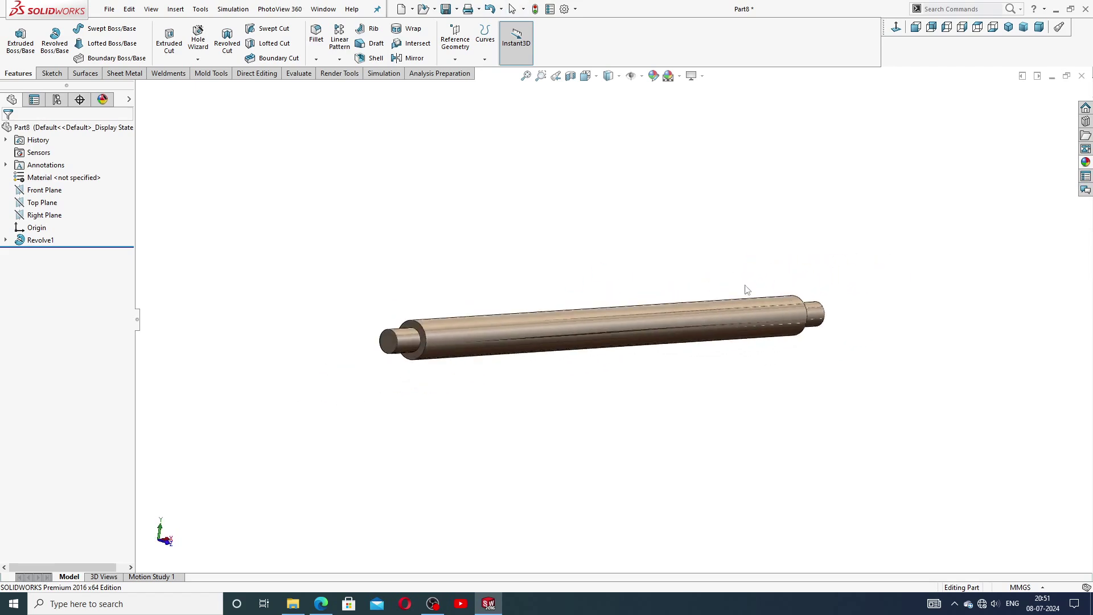
{"action": "scroll", "coordinate": [649, 319], "scroll_direction": "down", "scroll_amount": 2}
{"action": "middle_click_drag", "start_coordinate": [574, 338], "coordinate": [566, 343]}
{"action": "scroll", "coordinate": [423, 357], "scroll_direction": "up", "scroll_amount": 2}
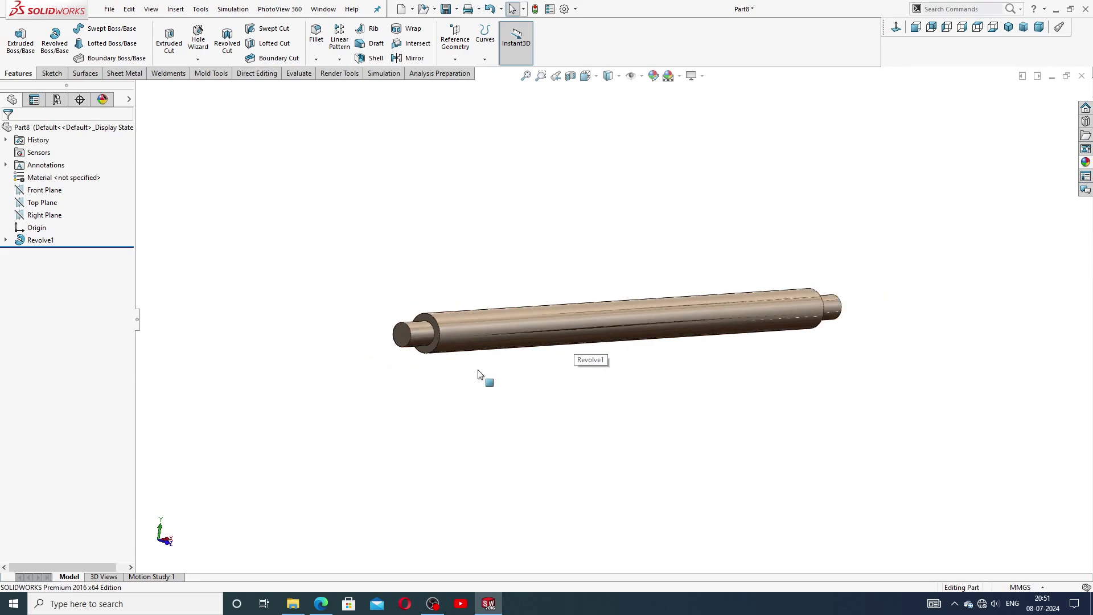
{"action": "mouse_move", "coordinate": [478, 374]}
{"action": "middle_mouse_down"}
{"action": "mouse_move", "coordinate": [528, 381]}
{"action": "mouse_move", "coordinate": [542, 315]}
{"action": "mouse_move", "coordinate": [588, 399]}
{"action": "mouse_move", "coordinate": [675, 338]}
{"action": "middle_mouse_up"}
{"action": "mouse_move", "coordinate": [662, 244]}
{"action": "middle_mouse_down"}
{"action": "mouse_move", "coordinate": [594, 327]}
{"action": "mouse_move", "coordinate": [666, 378]}
{"action": "mouse_move", "coordinate": [693, 416]}
{"action": "mouse_move", "coordinate": [679, 315]}
{"action": "middle_mouse_up"}
{"action": "scroll", "coordinate": [678, 315], "scroll_direction": "down", "scroll_amount": 2}
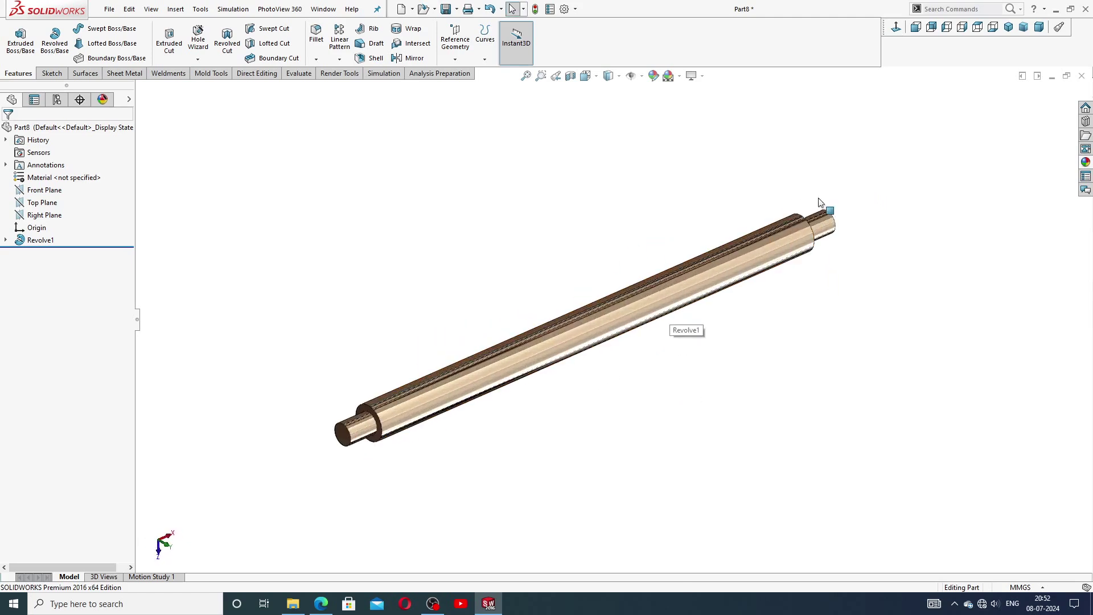
{"action": "left_click", "coordinate": [1009, 28]}
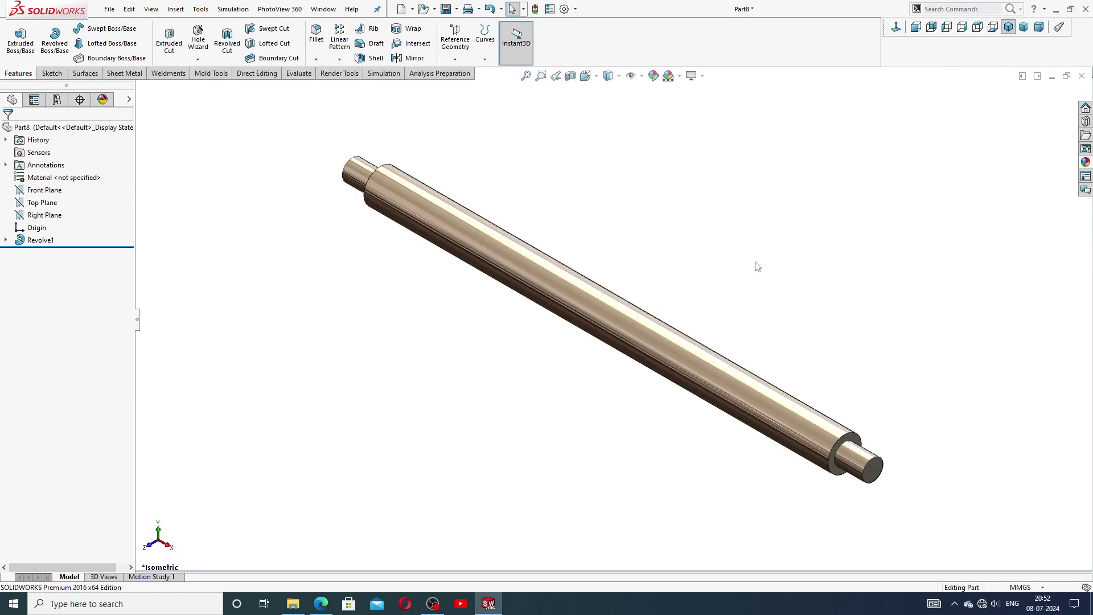
{"action": "scroll", "coordinate": [635, 326], "scroll_direction": "up", "scroll_amount": 1}
{"action": "scroll", "coordinate": [644, 334], "scroll_direction": "down", "scroll_amount": 2}
{"action": "scroll", "coordinate": [650, 340], "scroll_direction": "down", "scroll_amount": 2}
{"action": "scroll", "coordinate": [652, 336], "scroll_direction": "up", "scroll_amount": 3}
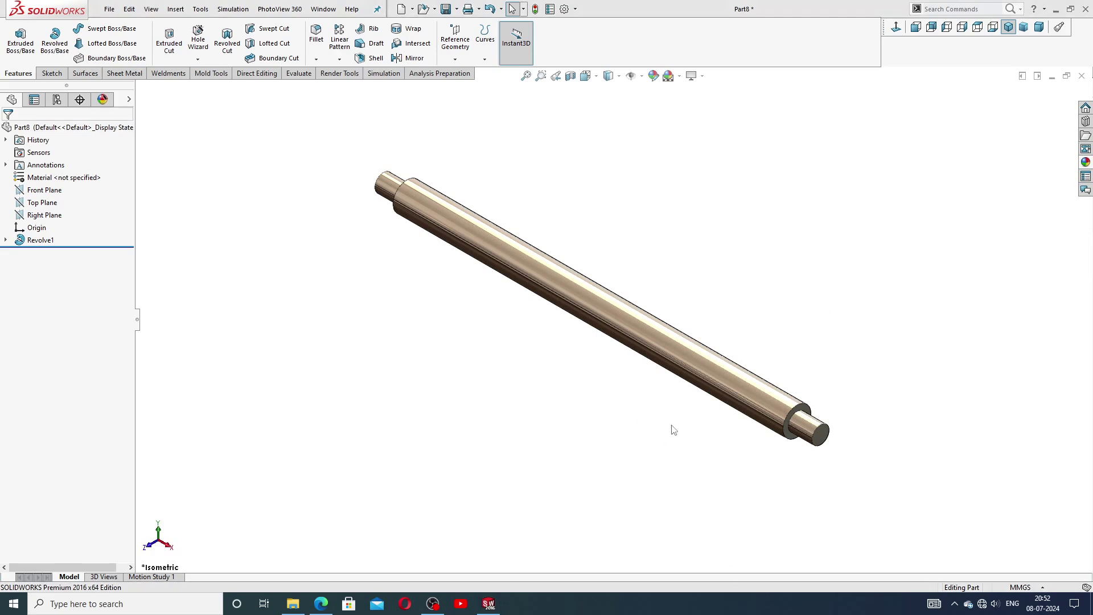
{"action": "mouse_move", "coordinate": [320, 604]}
{"action": "left_click", "coordinate": [319, 552]}
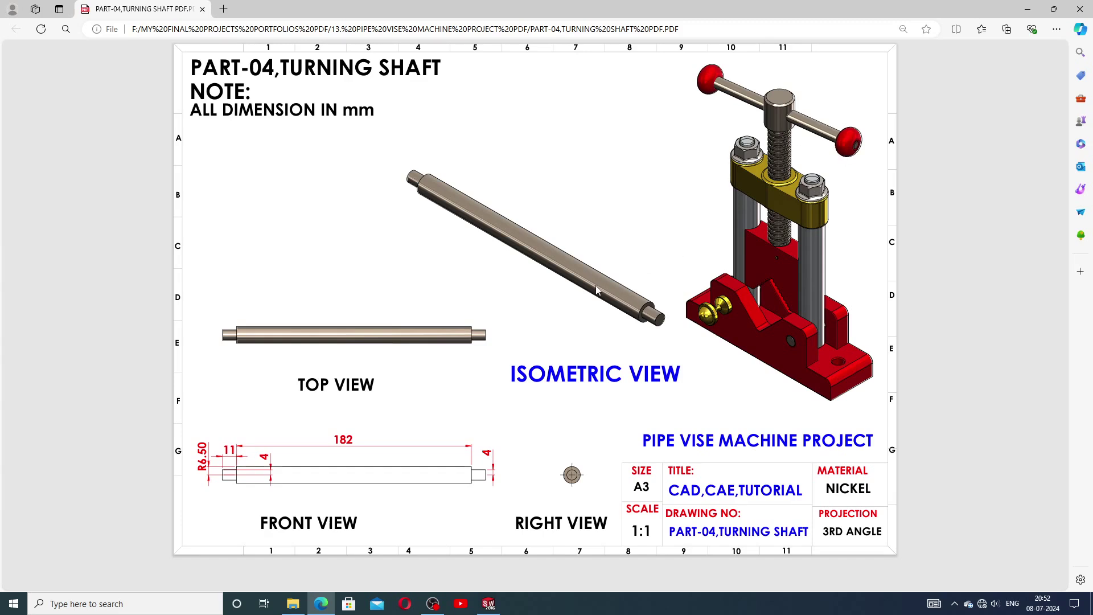
Switch from the PART-05 Moving Pin drawing back to SOLIDWORKS
{"action": "left_click", "coordinate": [489, 604]}
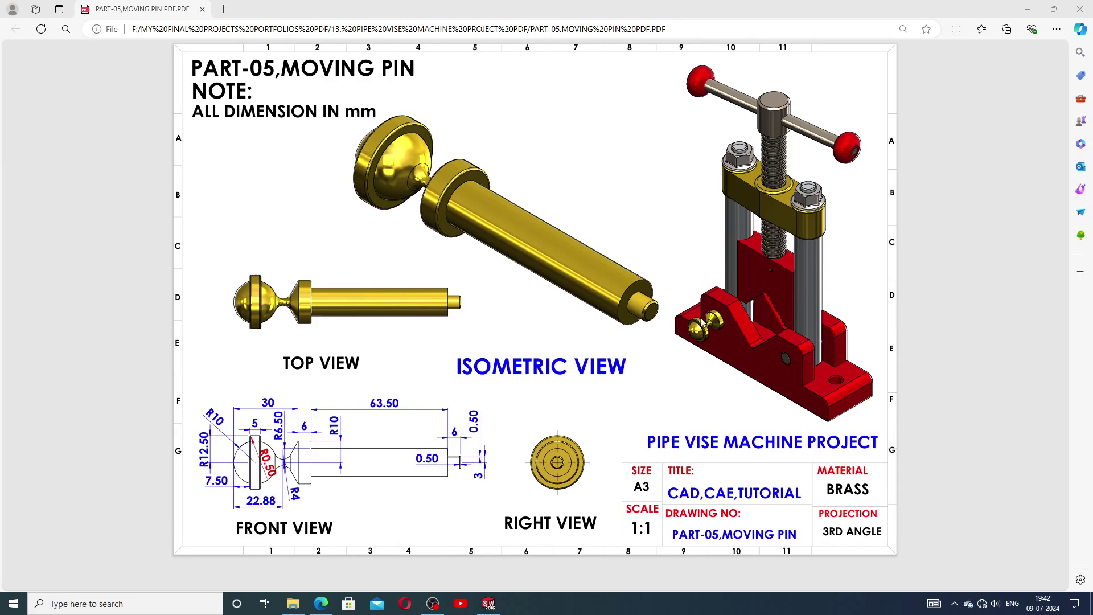
Orbit the gold moving pin, return it to isometric, and close the document
{"action": "left_click", "coordinate": [488, 603]}
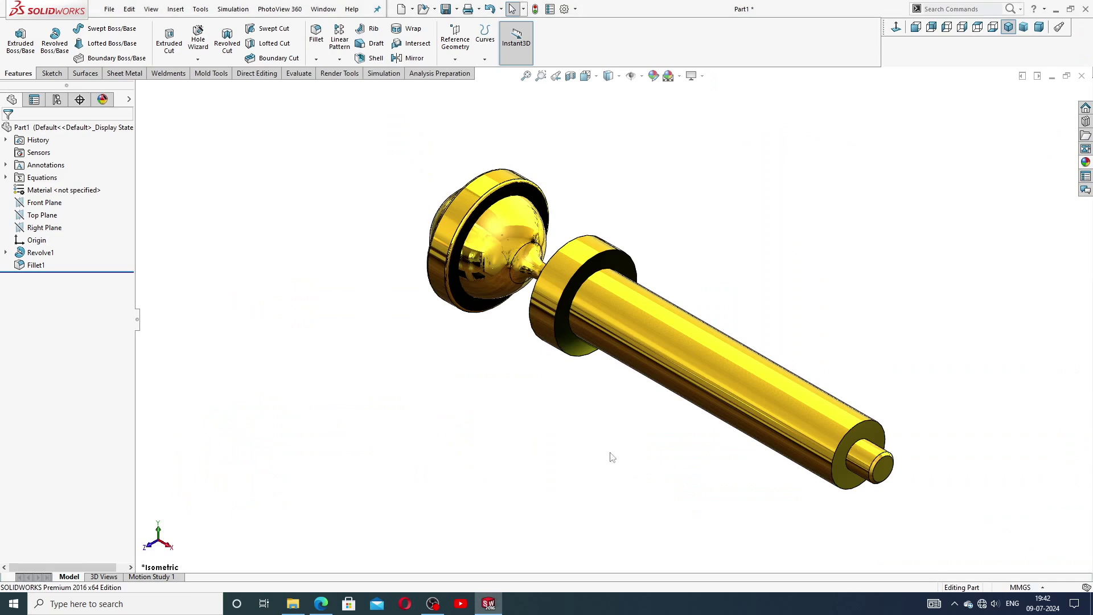
{"action": "mouse_move", "coordinate": [625, 436]}
{"action": "middle_mouse_down"}
{"action": "mouse_move", "coordinate": [603, 386]}
{"action": "mouse_move", "coordinate": [693, 410]}
{"action": "mouse_move", "coordinate": [602, 400]}
{"action": "mouse_move", "coordinate": [865, 347]}
{"action": "mouse_move", "coordinate": [751, 371]}
{"action": "middle_mouse_up"}
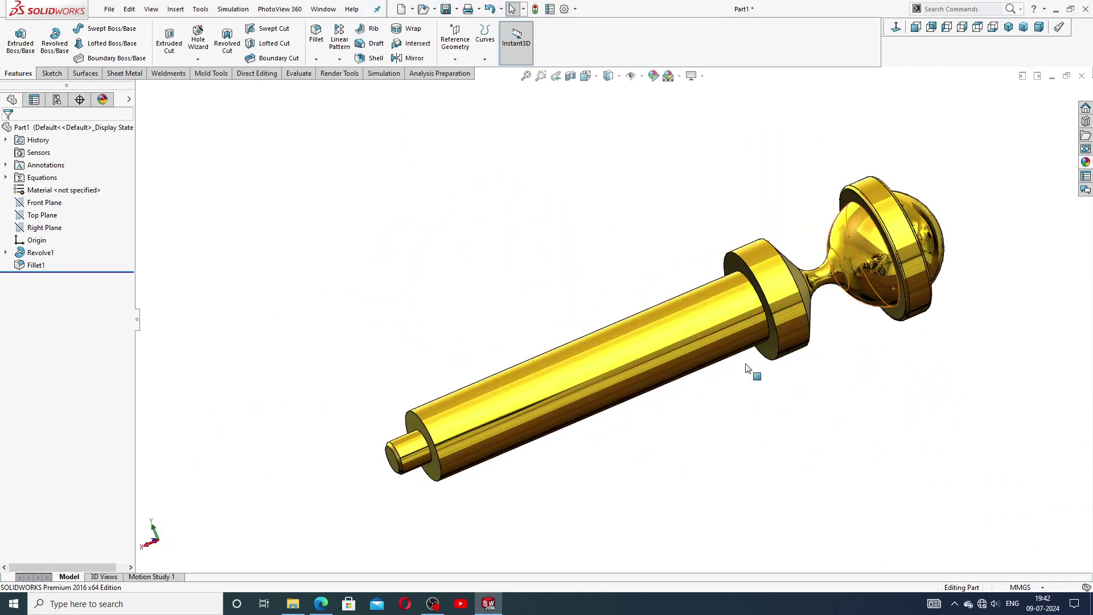
{"action": "mouse_move", "coordinate": [678, 398]}
{"action": "middle_mouse_down"}
{"action": "mouse_move", "coordinate": [673, 353]}
{"action": "mouse_move", "coordinate": [510, 336]}
{"action": "mouse_move", "coordinate": [620, 349]}
{"action": "mouse_move", "coordinate": [627, 323]}
{"action": "middle_mouse_up"}
{"action": "scroll", "coordinate": [627, 323], "scroll_direction": "down", "scroll_amount": 3}
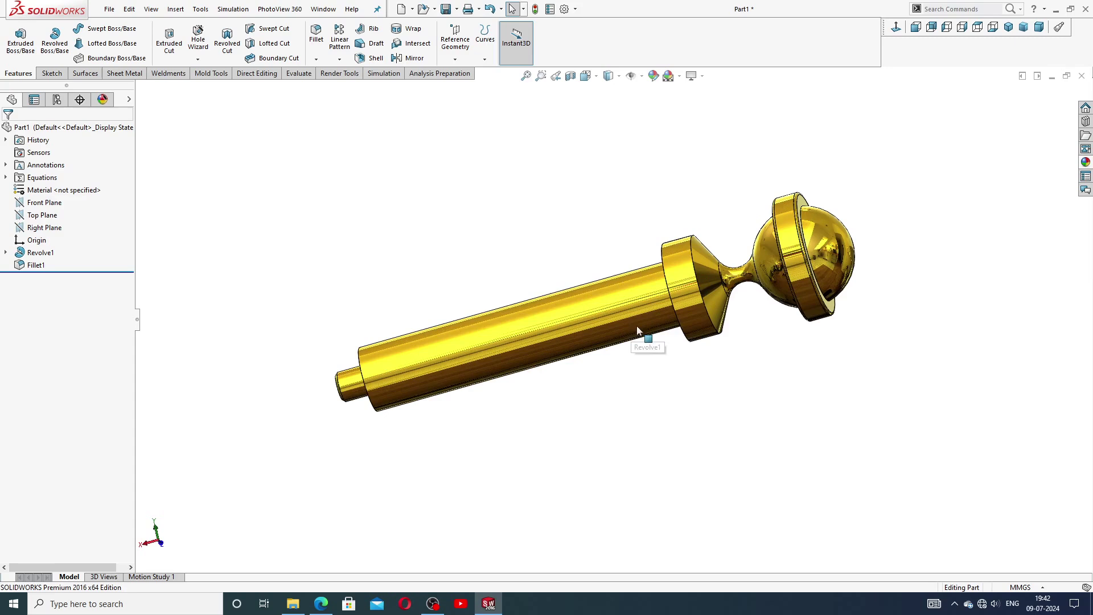
{"action": "scroll", "coordinate": [733, 306], "scroll_direction": "down", "scroll_amount": 3}
{"action": "left_click", "coordinate": [1009, 27]}
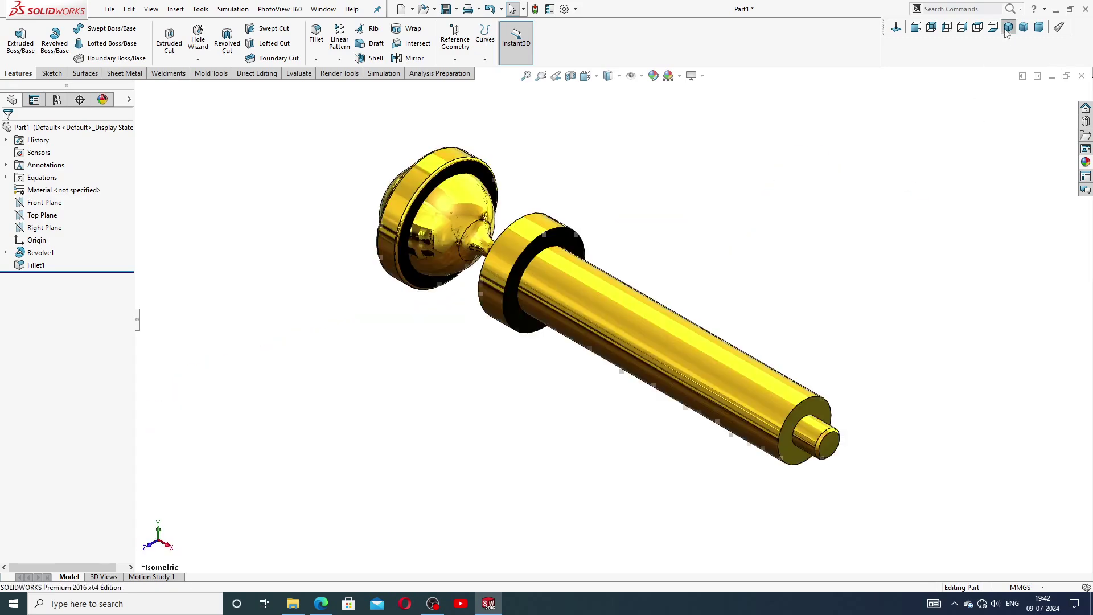
{"action": "mouse_move", "coordinate": [756, 317]}
{"action": "middle_mouse_down"}
{"action": "mouse_move", "coordinate": [781, 275]}
{"action": "mouse_move", "coordinate": [758, 327]}
{"action": "mouse_move", "coordinate": [847, 259]}
{"action": "mouse_move", "coordinate": [761, 283]}
{"action": "mouse_move", "coordinate": [856, 290]}
{"action": "mouse_move", "coordinate": [872, 274]}
{"action": "mouse_move", "coordinate": [883, 337]}
{"action": "mouse_move", "coordinate": [737, 373]}
{"action": "mouse_move", "coordinate": [821, 356]}
{"action": "mouse_move", "coordinate": [854, 319]}
{"action": "middle_mouse_up"}
{"action": "left_click", "coordinate": [1008, 28]}
{"action": "left_click", "coordinate": [1082, 76]}
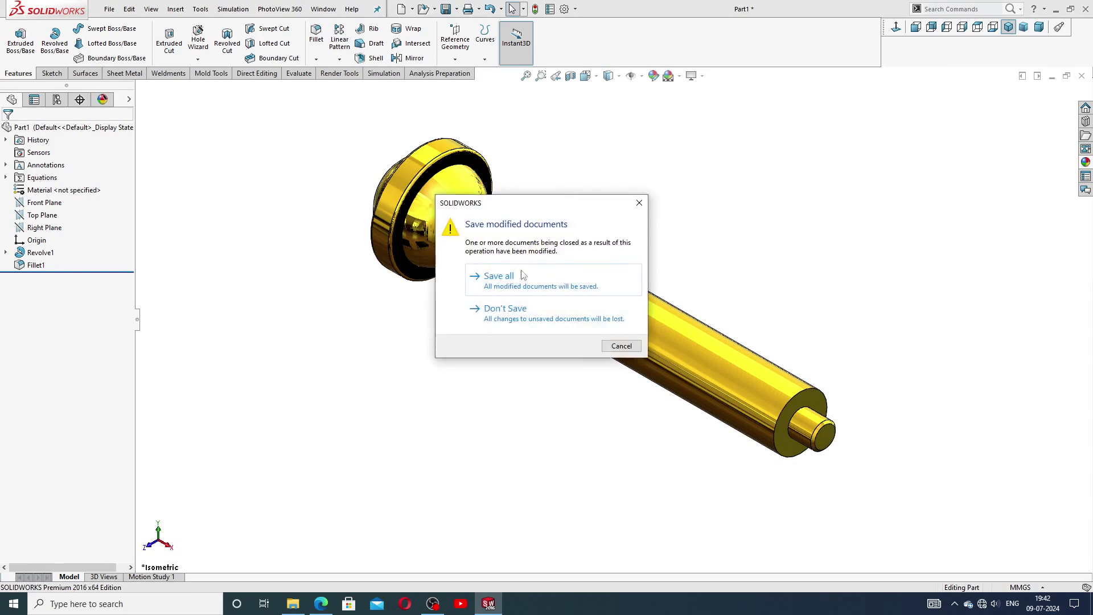
Discard the pin's changes and start a new part with the Plain White scene
{"action": "left_click", "coordinate": [502, 316]}
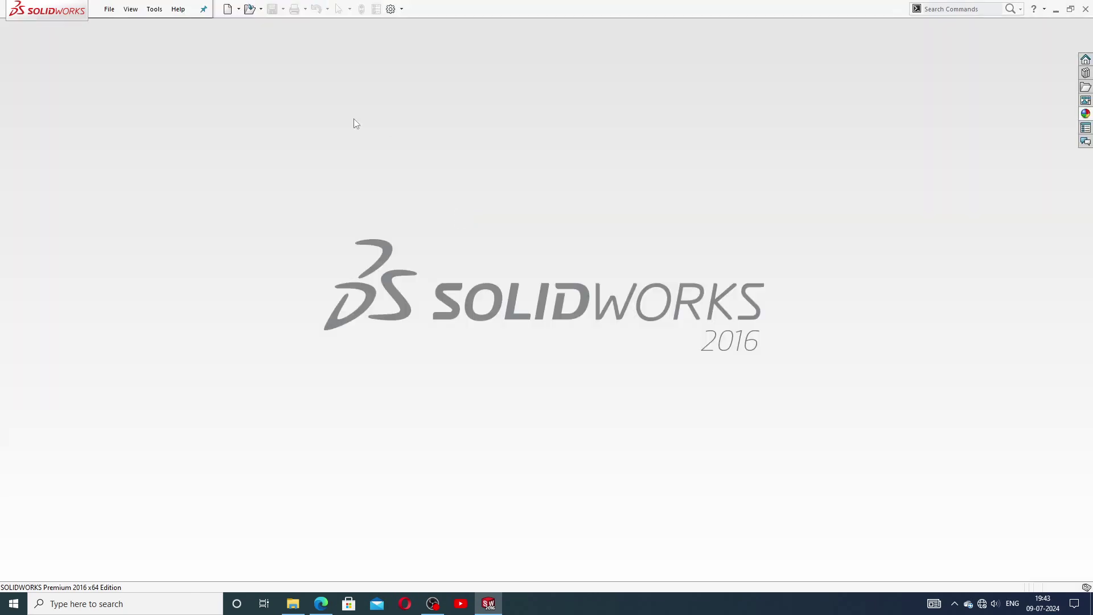
{"action": "left_click", "coordinate": [228, 9]}
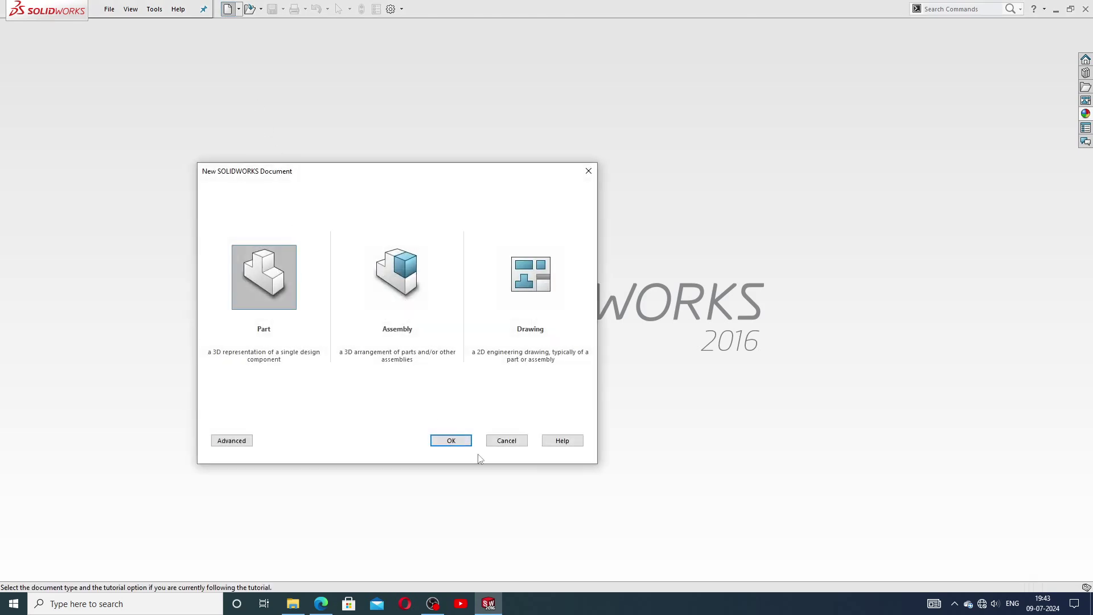
{"action": "left_click", "coordinate": [451, 441]}
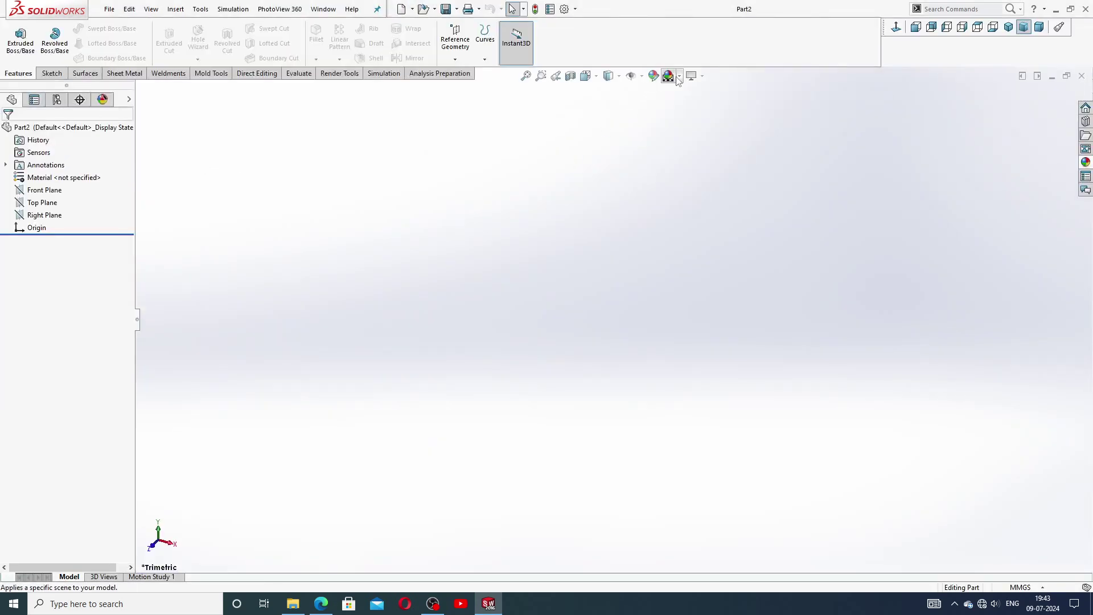
{"action": "left_click", "coordinate": [662, 76]}
{"action": "left_click", "coordinate": [698, 31]}
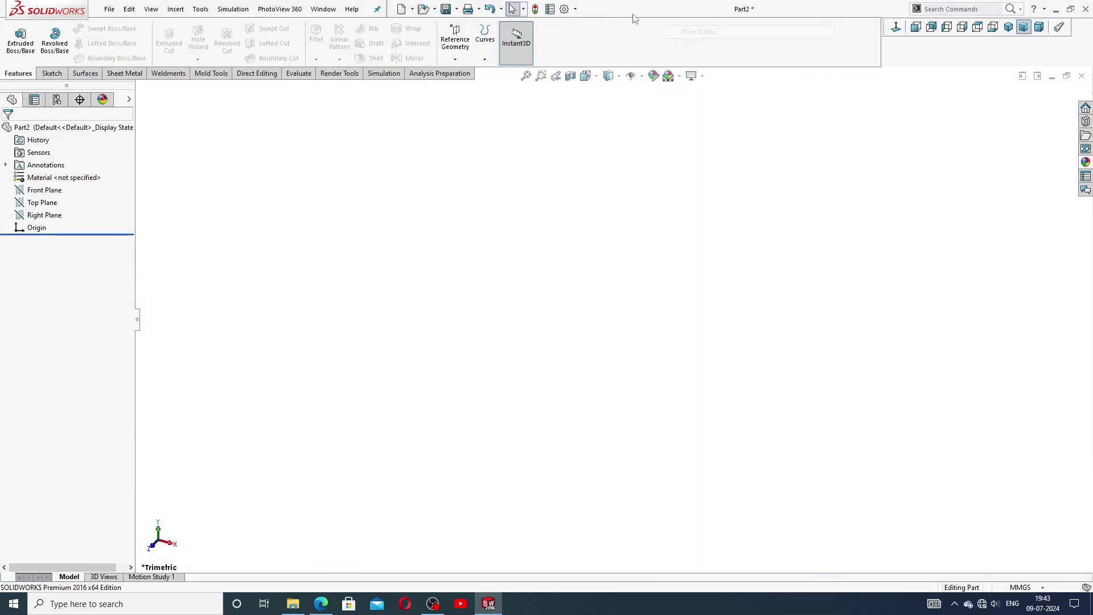
Set the new part's shaded and wireframe image quality to maximum, then view the Moving Pin PDF
{"action": "left_click", "coordinate": [565, 9]}
{"action": "left_click", "coordinate": [392, 112]}
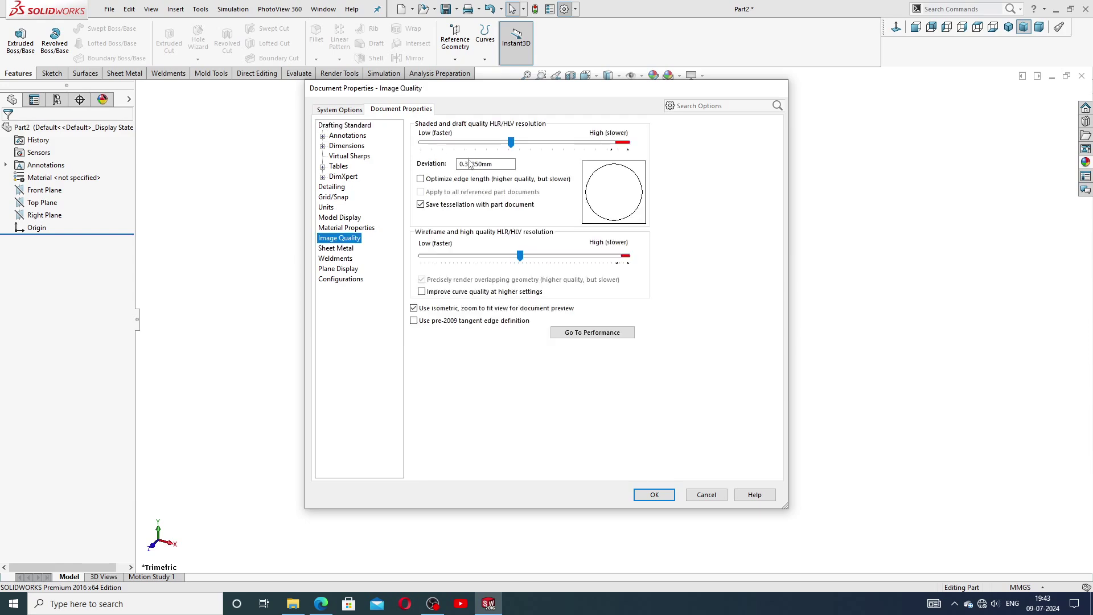
{"action": "left_click_drag", "start_coordinate": [578, 141], "coordinate": [628, 142]}
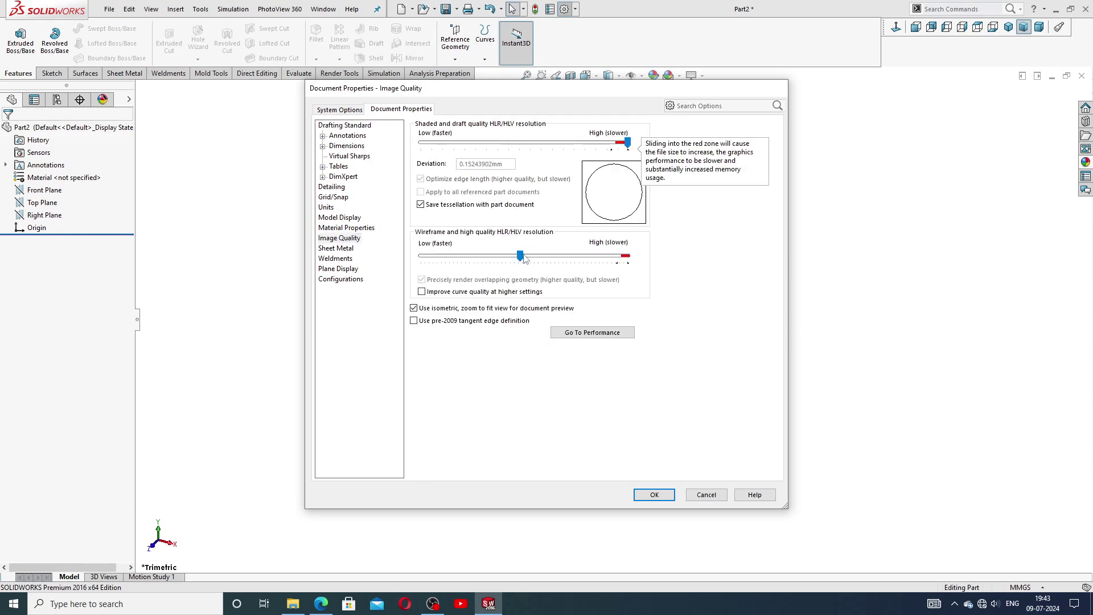
{"action": "left_click_drag", "start_coordinate": [520, 257], "coordinate": [628, 256]}
{"action": "left_click", "coordinate": [655, 494]}
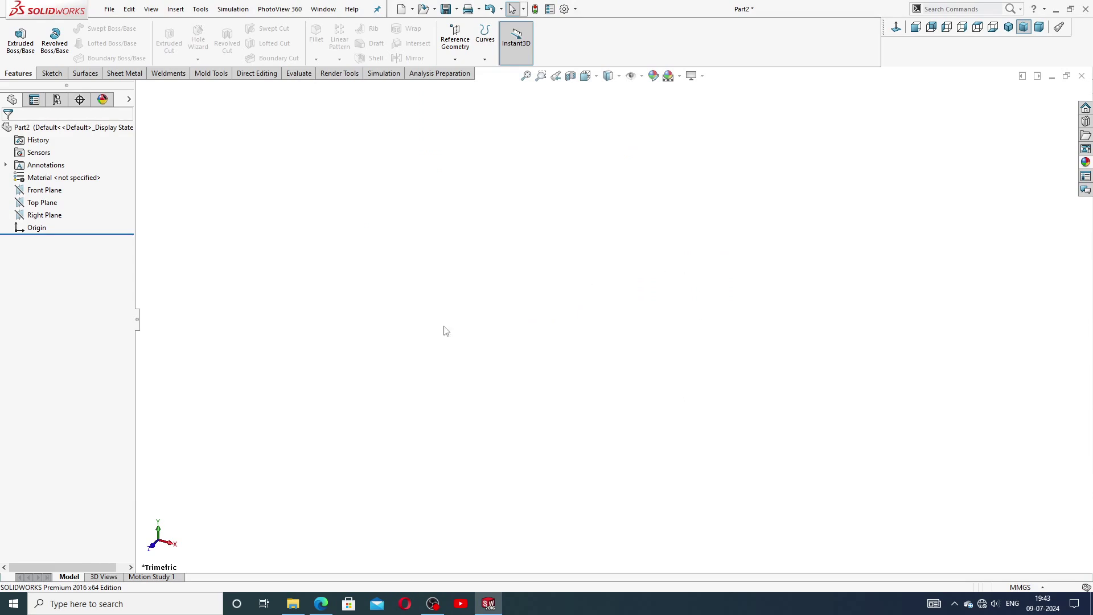
{"action": "left_click", "coordinate": [322, 603]}
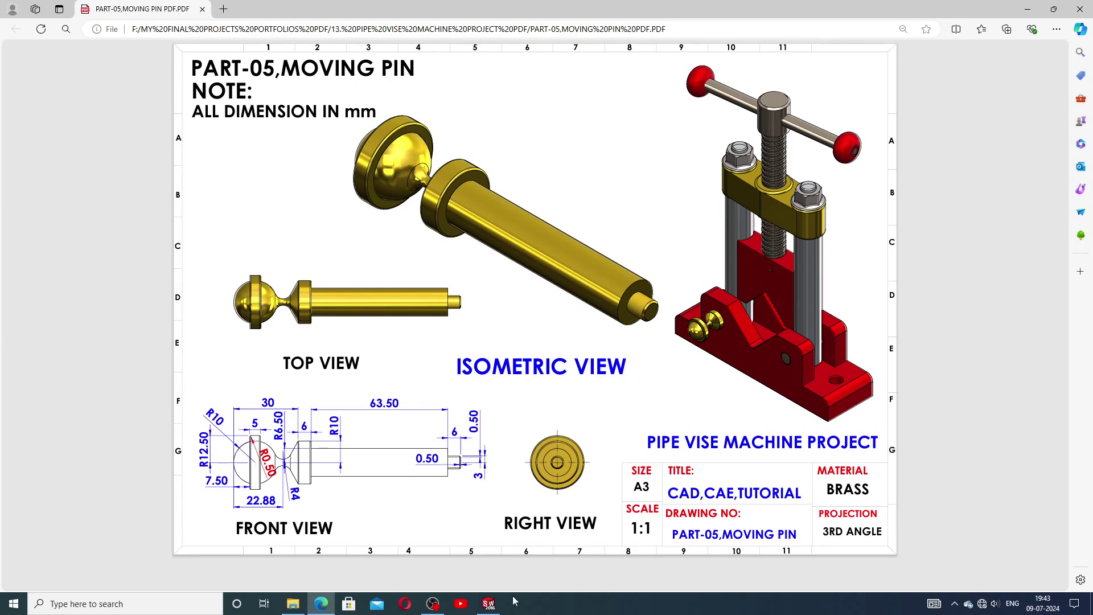
Switch from the moving pin PDF back to the SOLIDWORKS part window
{"action": "left_click", "coordinate": [488, 604]}
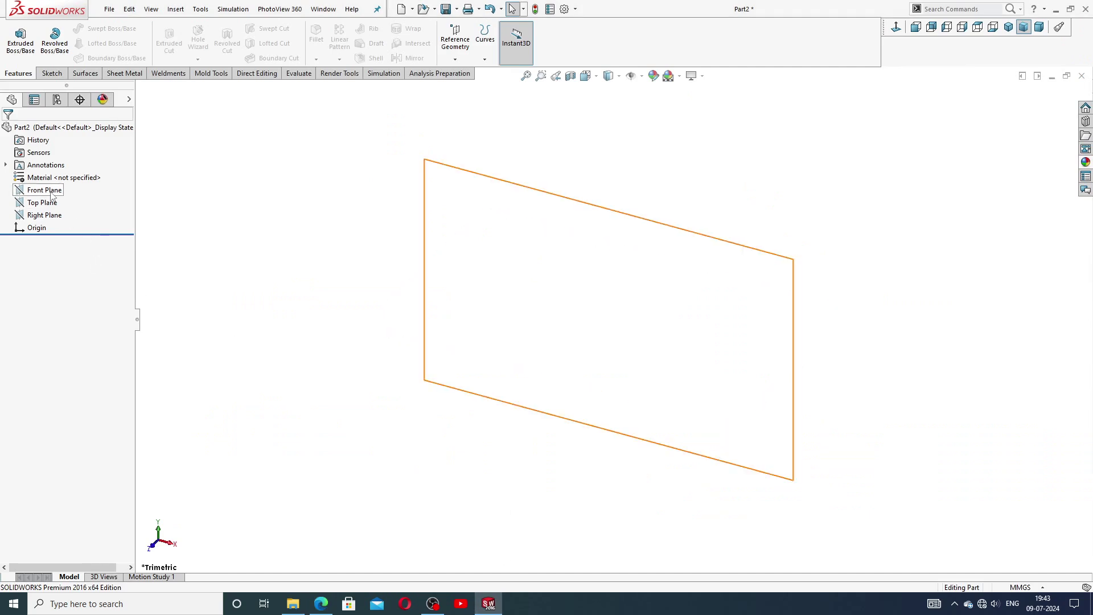
Sketch on the Front Plane: draw the bottom axis line and the small end step from the origin
{"action": "left_click", "coordinate": [45, 190]}
{"action": "left_click", "coordinate": [61, 184]}
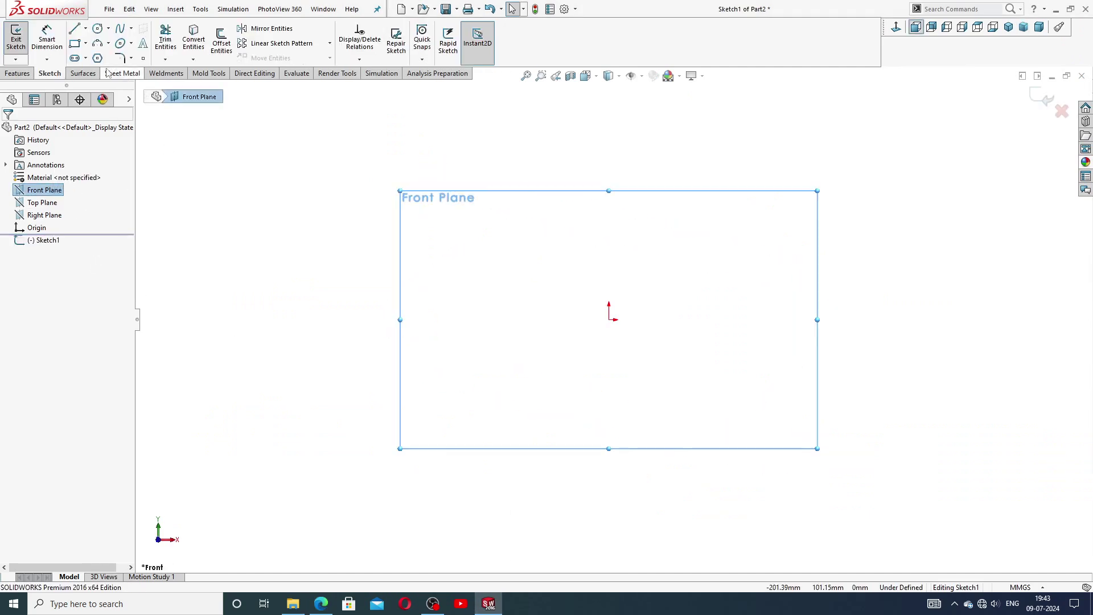
{"action": "left_click", "coordinate": [82, 29]}
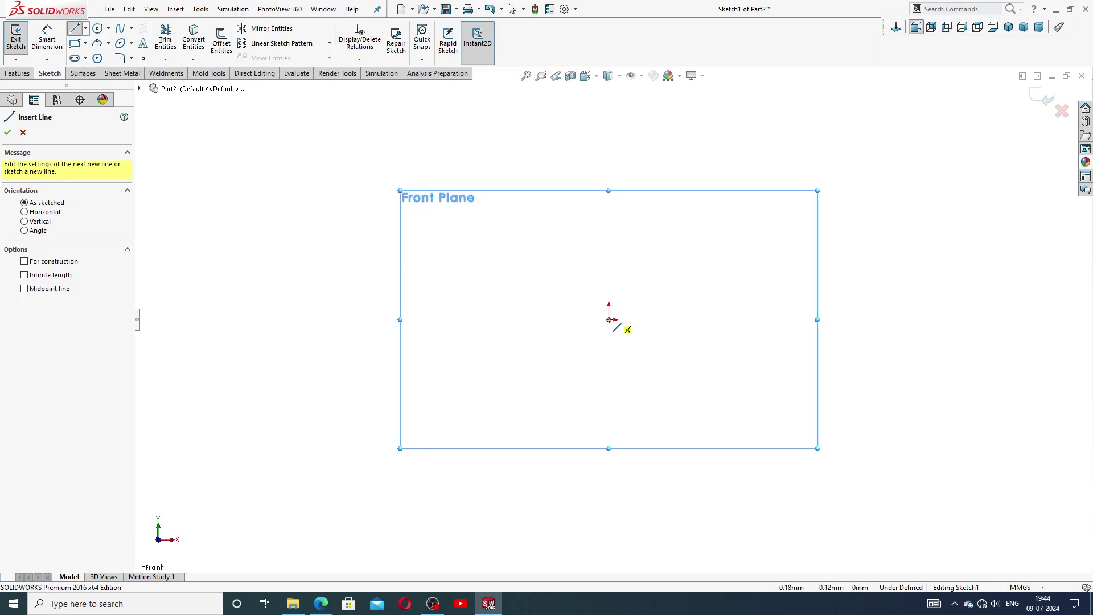
{"action": "left_click", "coordinate": [610, 319]}
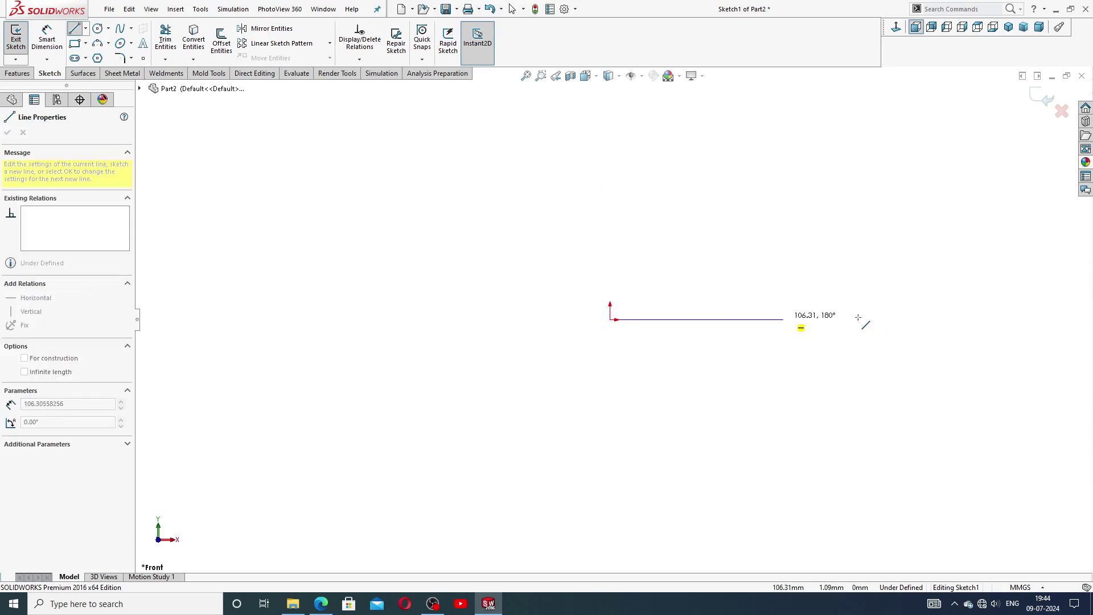
{"action": "left_click", "coordinate": [930, 319]}
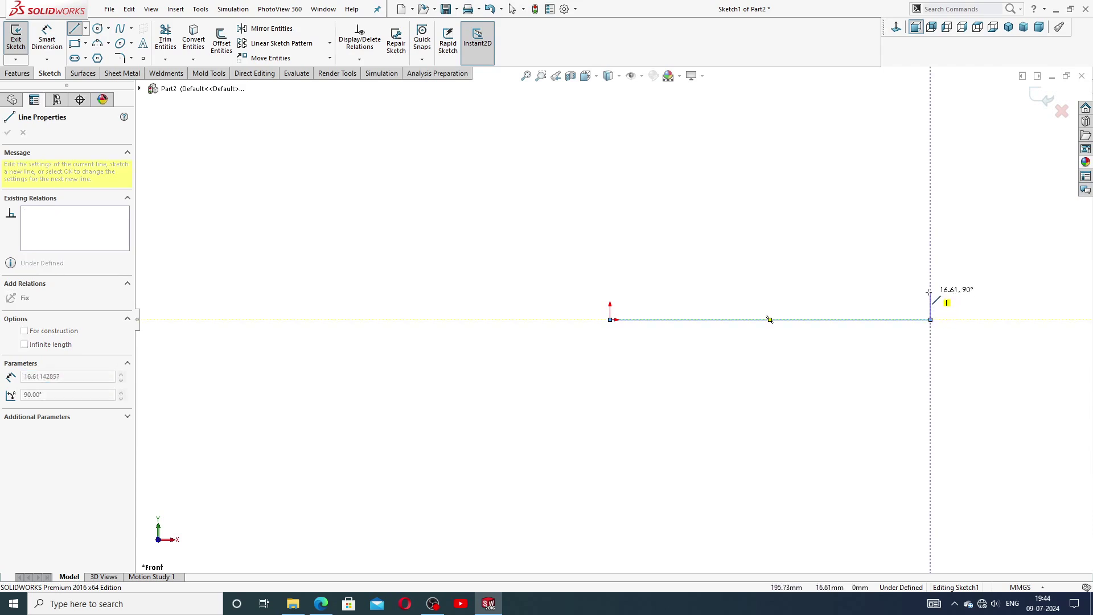
{"action": "left_click", "coordinate": [930, 295]}
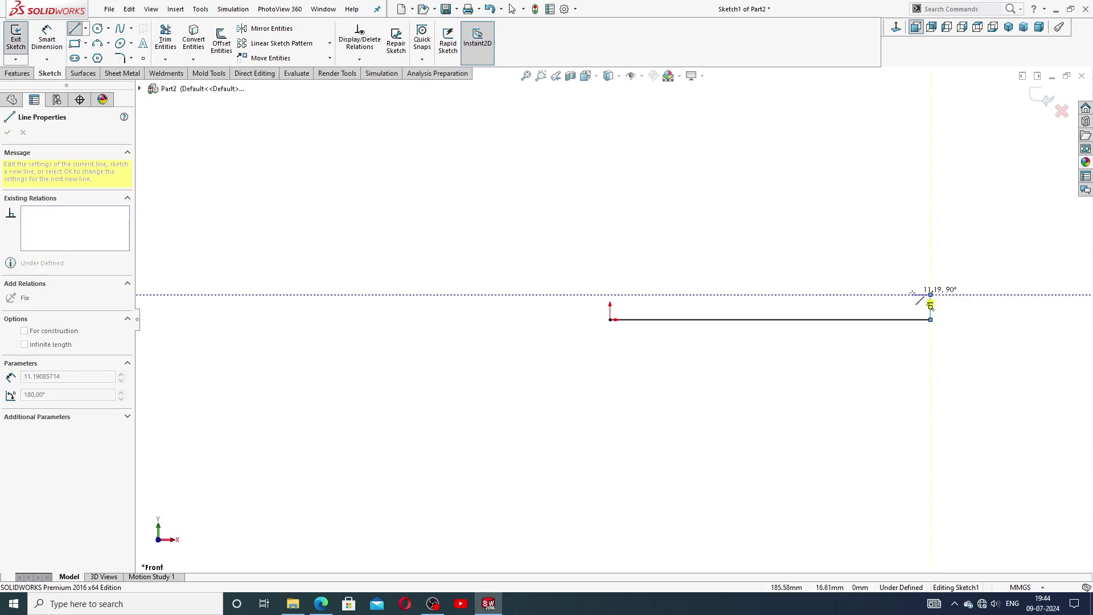
{"action": "left_click", "coordinate": [903, 295]}
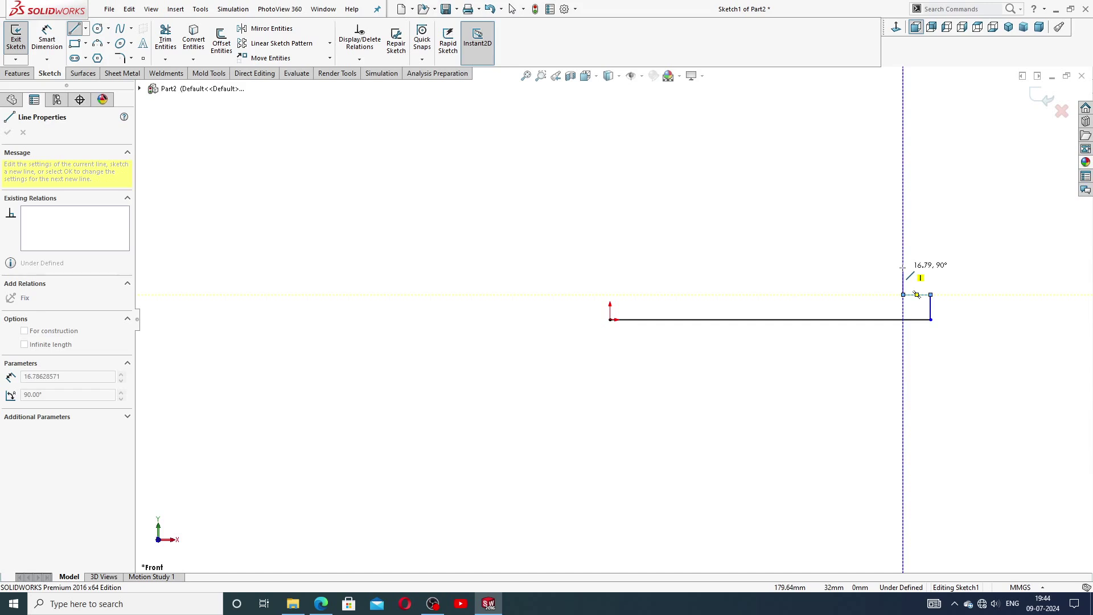
{"action": "double_click", "coordinate": [903, 268]}
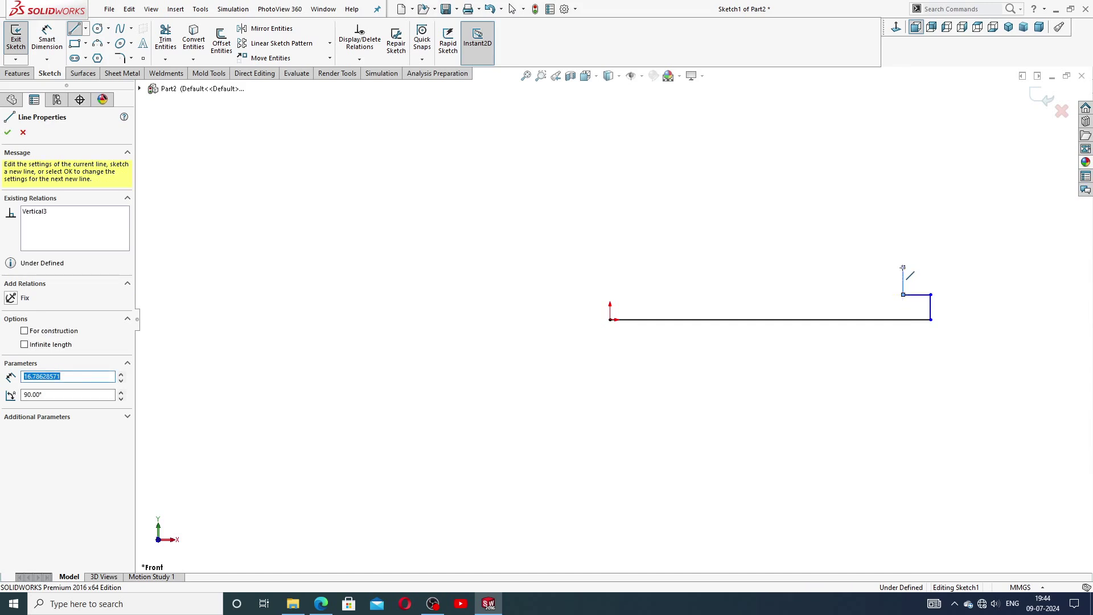
Continue the outline with the long shaft top, the vertical collar face and the collar top
{"action": "left_click", "coordinate": [903, 267]}
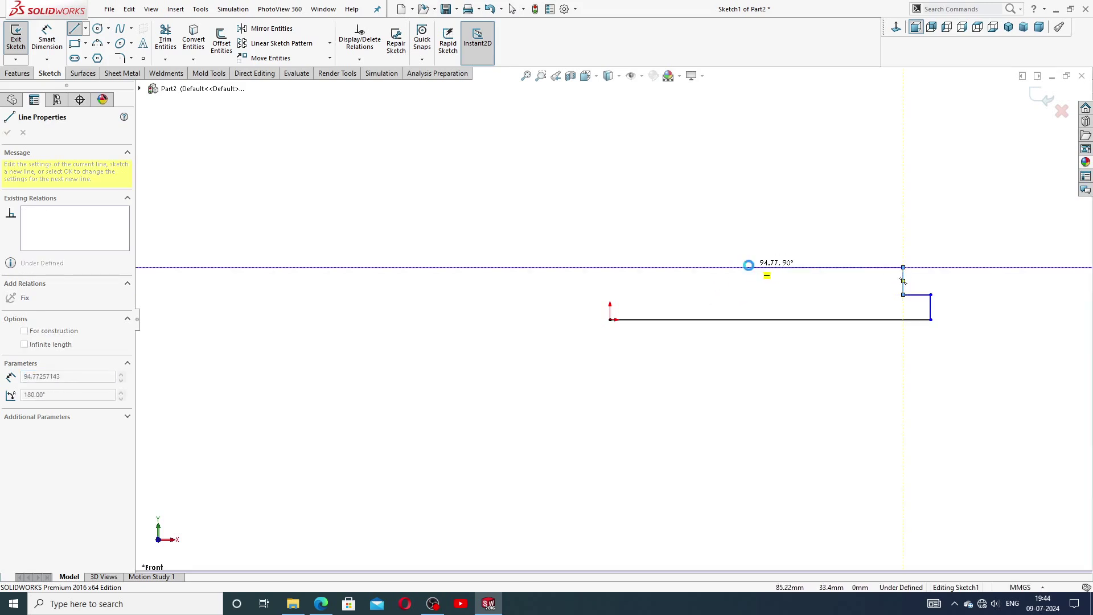
{"action": "double_click", "coordinate": [743, 267]}
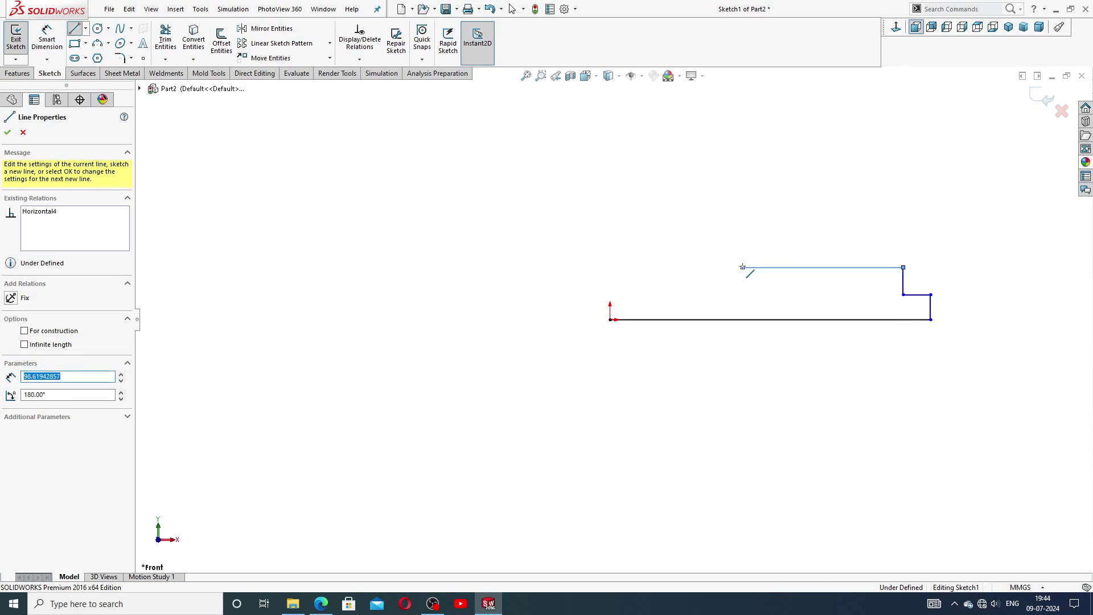
{"action": "left_click", "coordinate": [742, 267]}
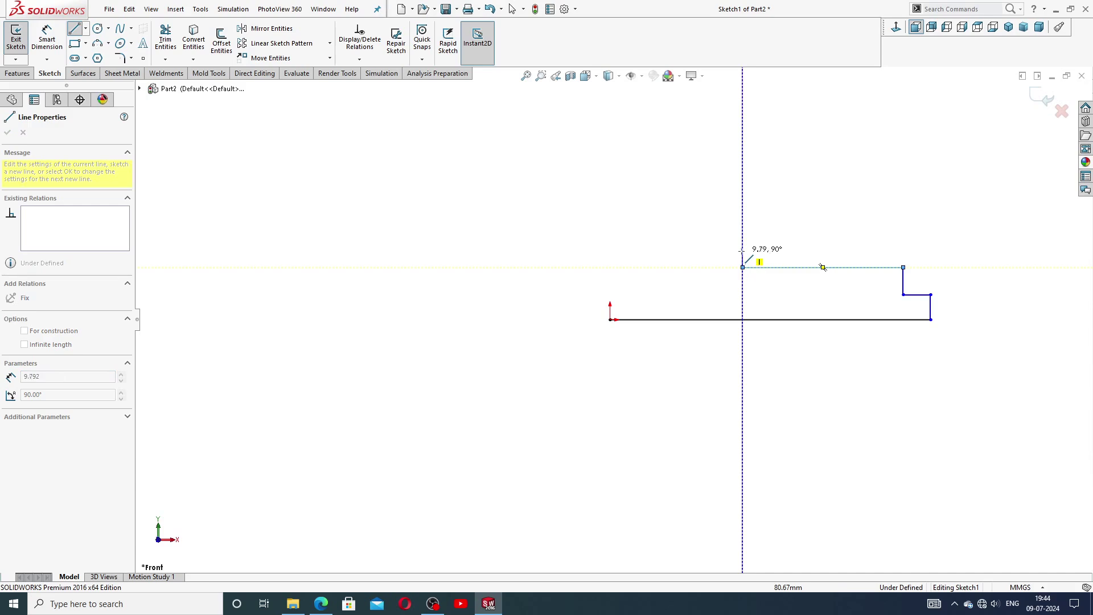
{"action": "double_click", "coordinate": [743, 245]}
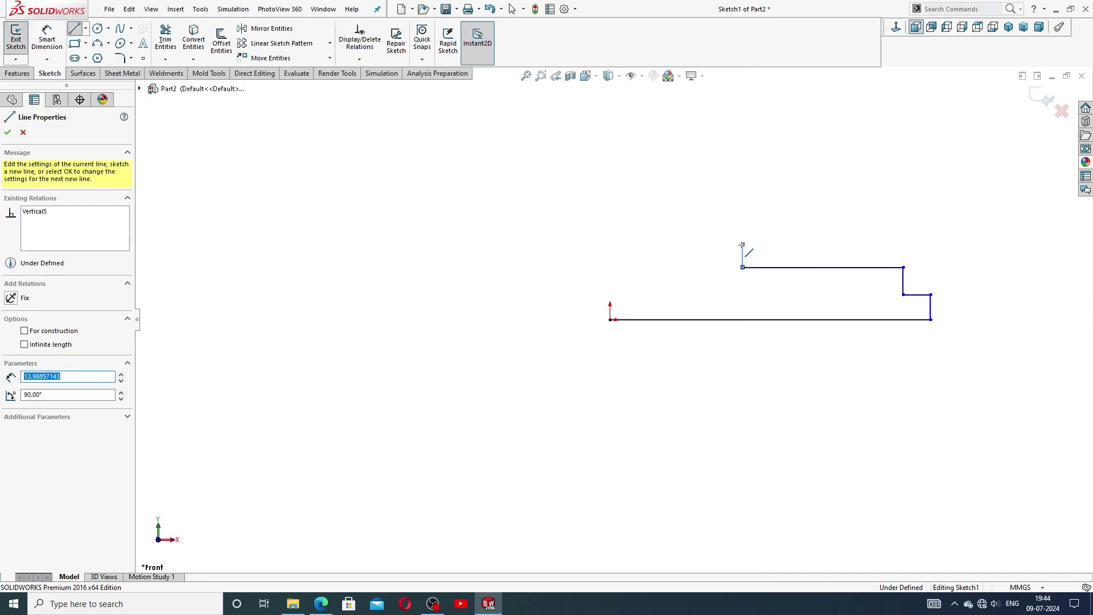
{"action": "left_click", "coordinate": [743, 245]}
{"action": "double_click", "coordinate": [714, 245]}
Add the sloped line and two tangent head arcs, closing the profile at the origin
{"action": "left_click", "coordinate": [714, 245]}
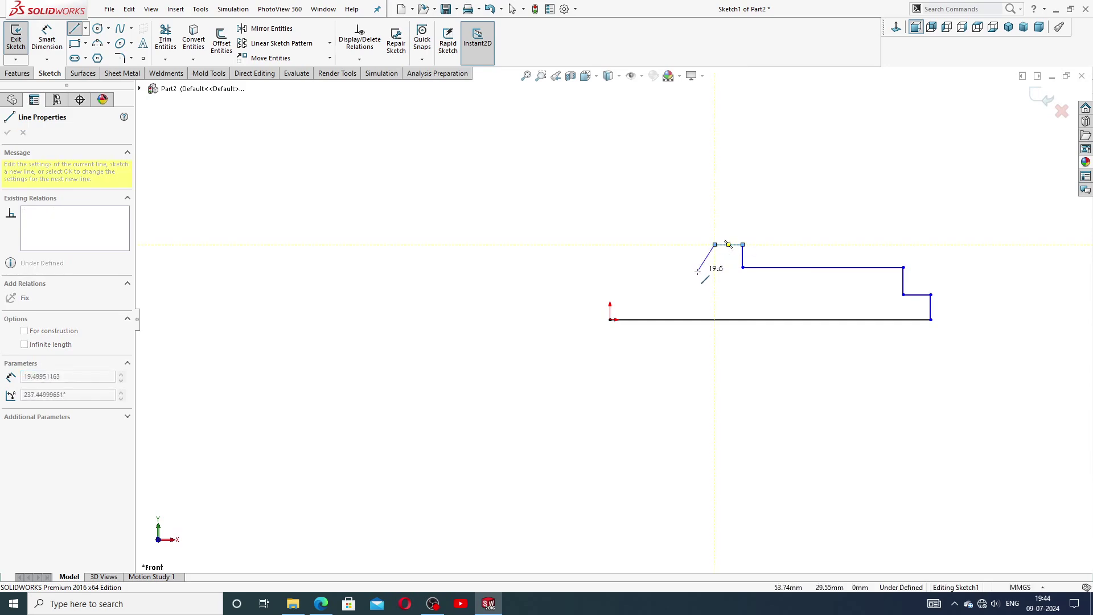
{"action": "double_click", "coordinate": [699, 270]}
{"action": "left_click", "coordinate": [699, 271]}
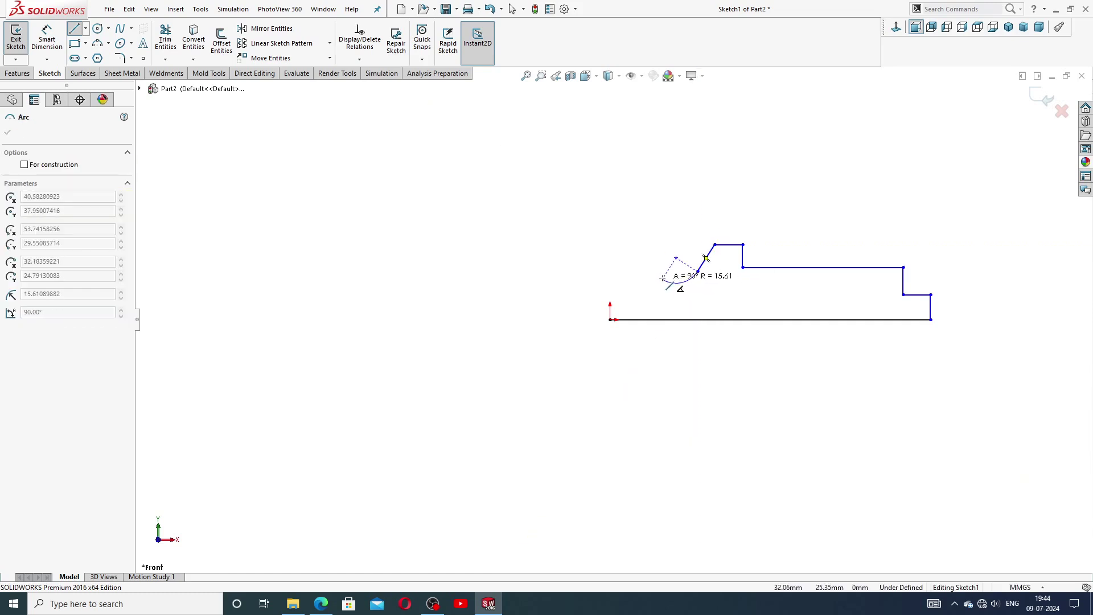
{"action": "left_click", "coordinate": [661, 271]}
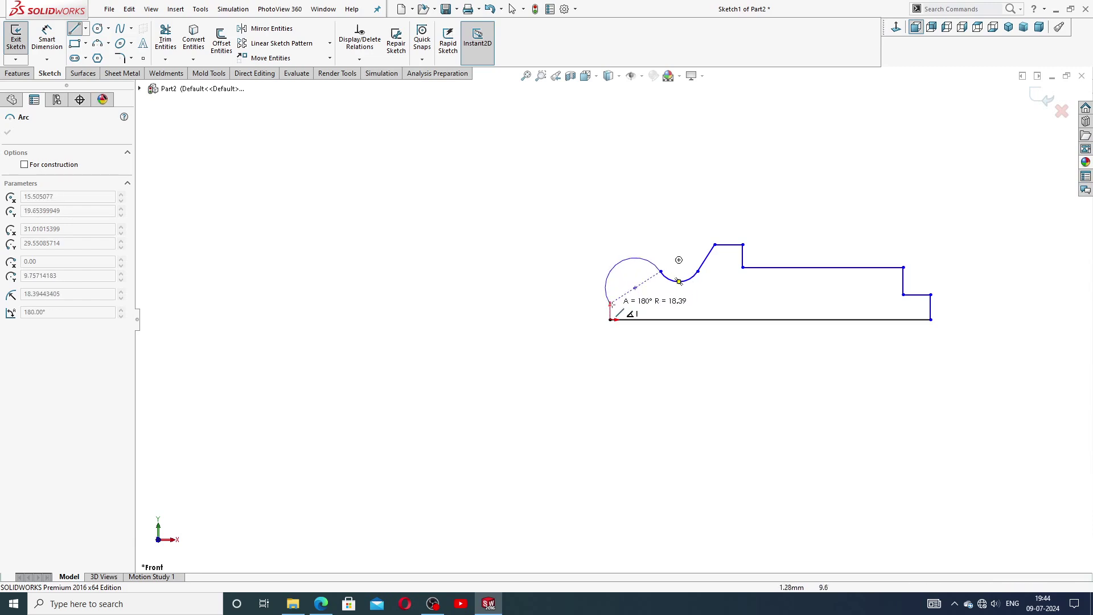
{"action": "left_click", "coordinate": [610, 319]}
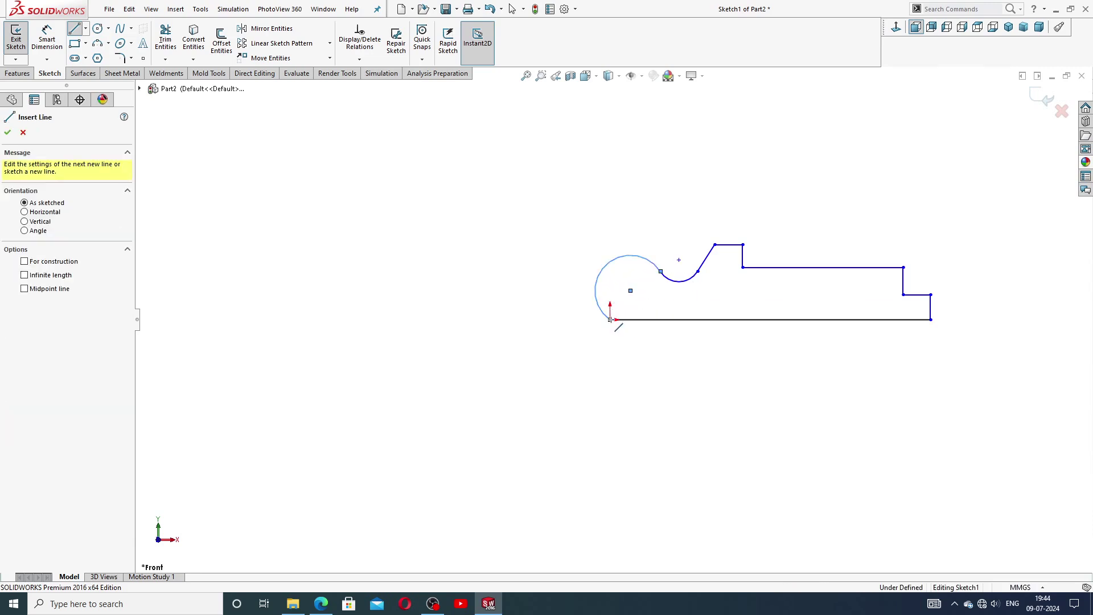
{"action": "right_click", "coordinate": [639, 338]}
{"action": "left_click", "coordinate": [677, 348]}
Make the head arc's centre coincident with the bottom axis line
{"action": "scroll", "coordinate": [775, 295], "scroll_direction": "down", "scroll_amount": 1}
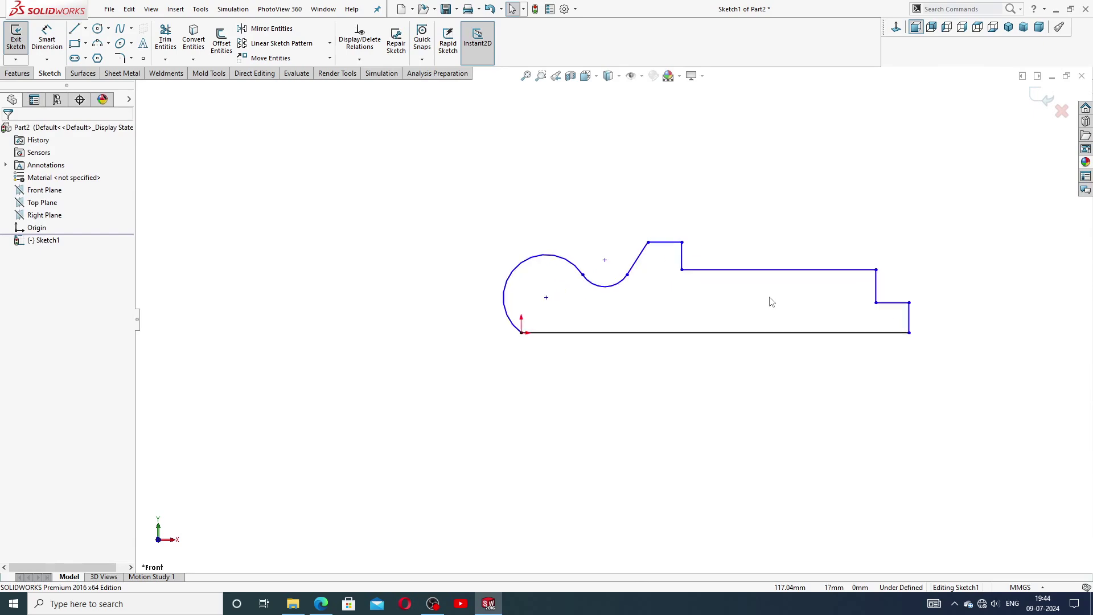
{"action": "scroll", "coordinate": [770, 299], "scroll_direction": "down", "scroll_amount": 1}
{"action": "scroll", "coordinate": [683, 298], "scroll_direction": "down", "scroll_amount": 1}
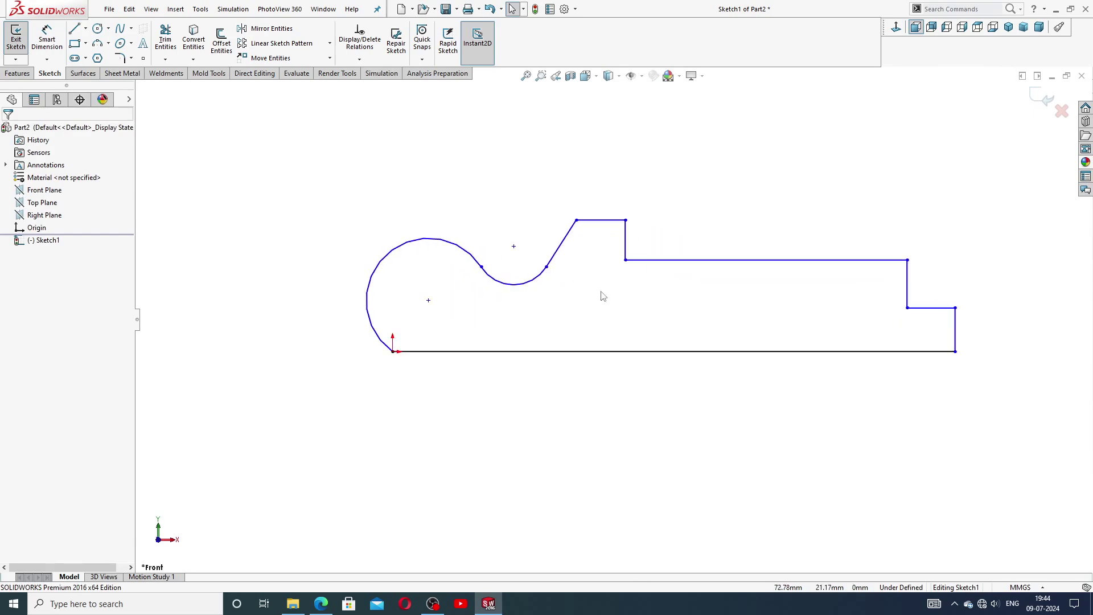
{"action": "left_click", "coordinate": [428, 301]}
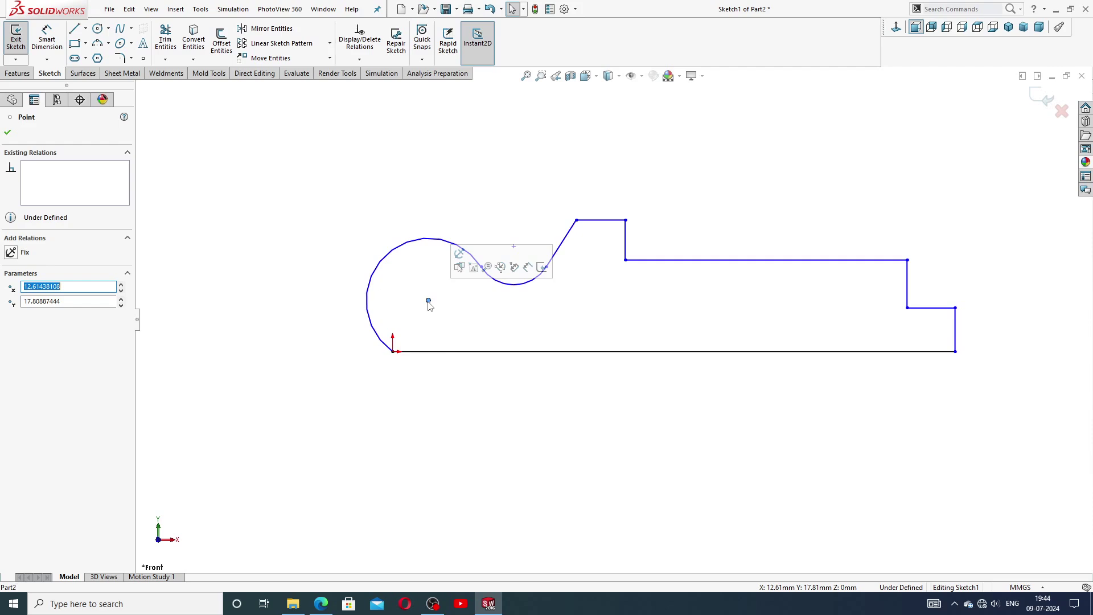
{"action": "left_click", "coordinate": [451, 355], "text": "ctrl"}
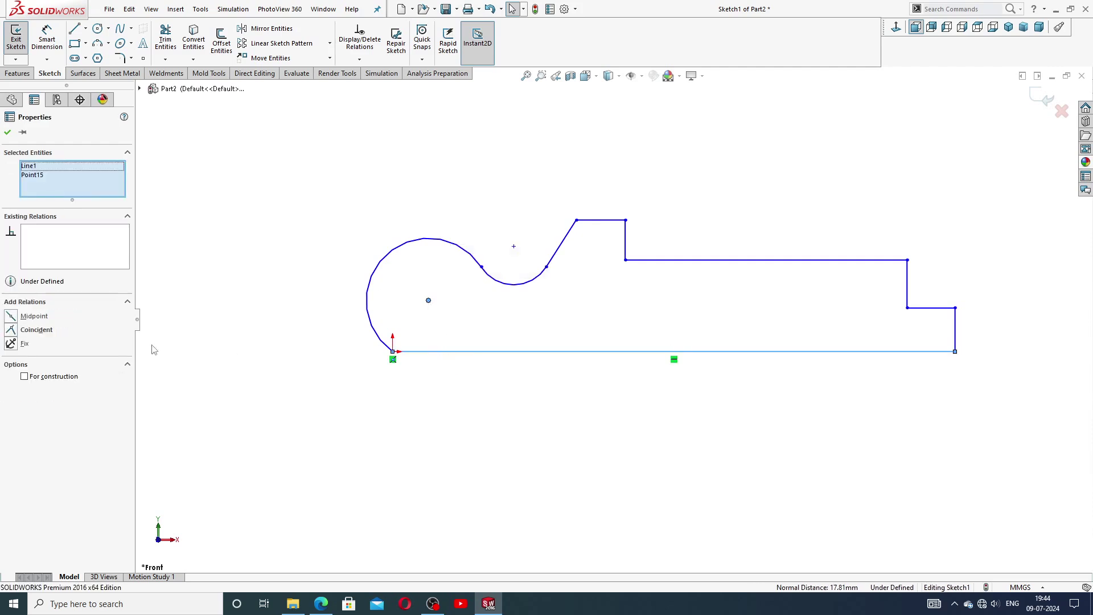
{"action": "left_click", "coordinate": [35, 330]}
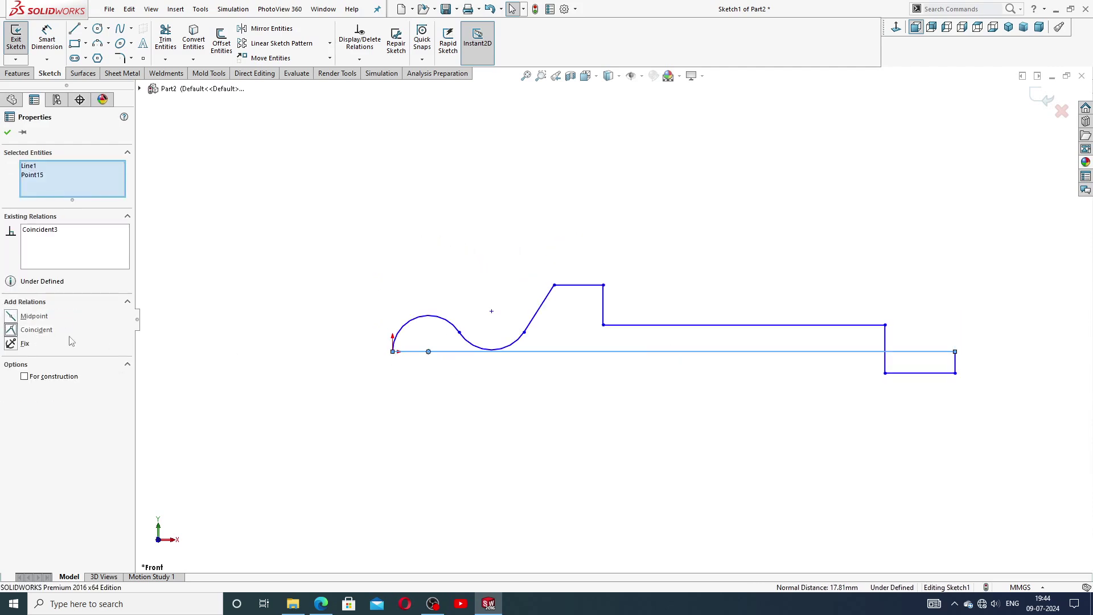
{"action": "left_click", "coordinate": [548, 428]}
Drag the end step's bottom edge up onto the axis line
{"action": "scroll", "coordinate": [724, 409], "scroll_direction": "down", "scroll_amount": 1}
{"action": "scroll", "coordinate": [724, 409], "scroll_direction": "down", "scroll_amount": 1}
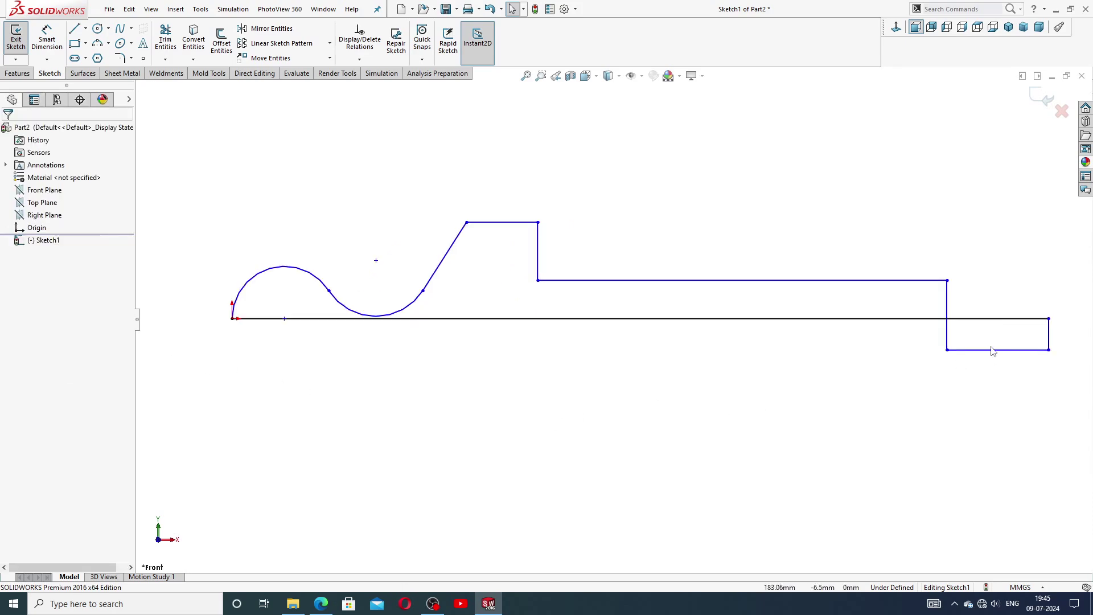
{"action": "scroll", "coordinate": [976, 354], "scroll_direction": "up", "scroll_amount": 2}
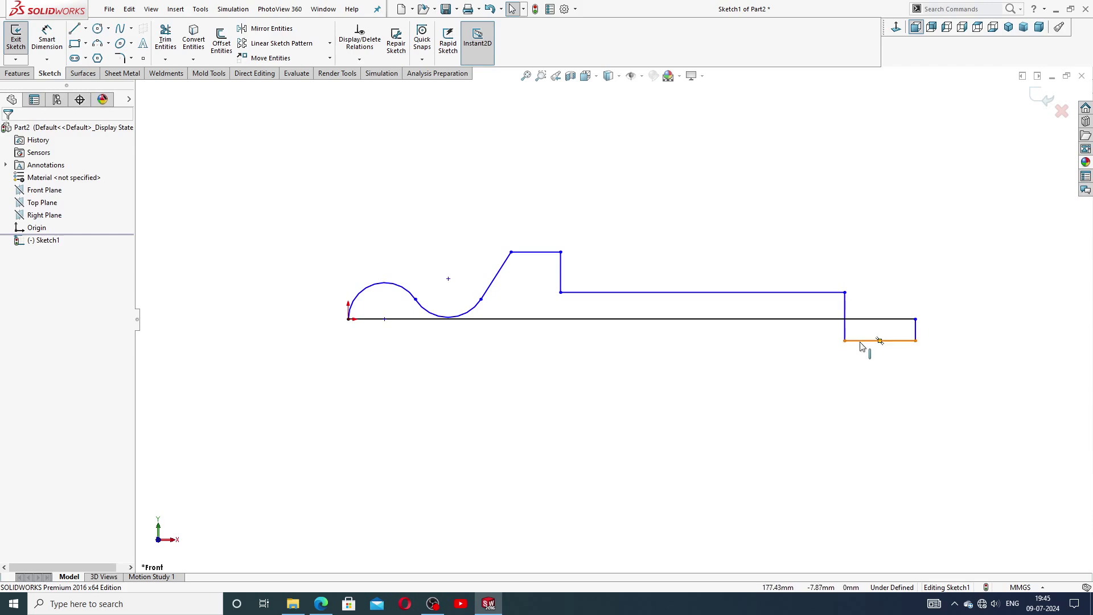
{"action": "left_click_drag", "start_coordinate": [864, 341], "coordinate": [863, 305]}
{"action": "left_click", "coordinate": [849, 366]}
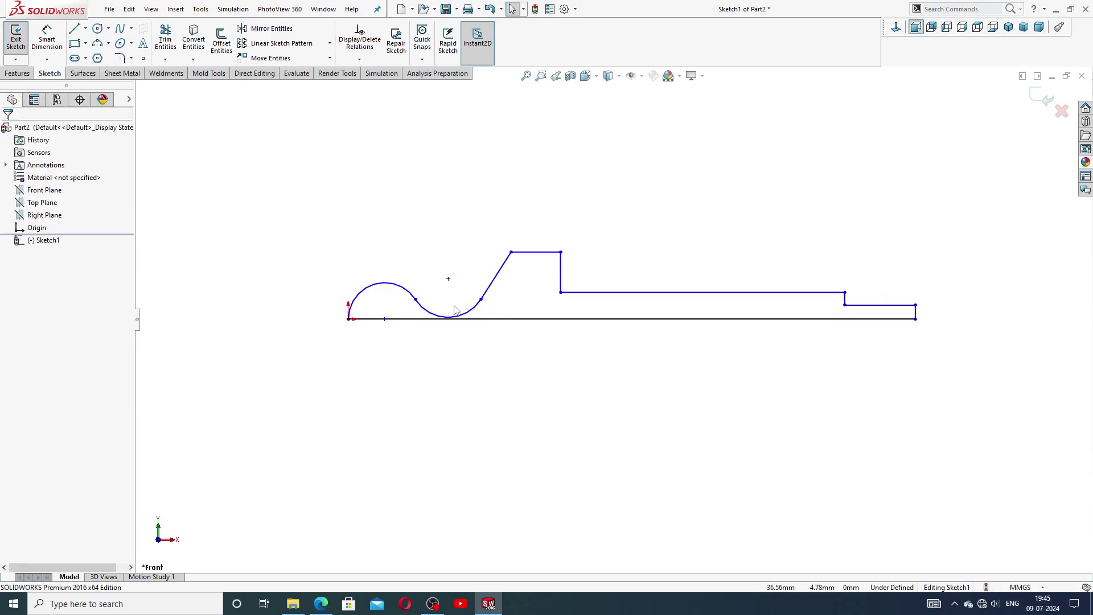
Drag the neck arc and the arc junction point to smooth the head's S-curve
{"action": "mouse_move", "coordinate": [462, 315]}
{"action": "left_mouse_down"}
{"action": "mouse_move", "coordinate": [458, 303]}
{"action": "mouse_move", "coordinate": [478, 311]}
{"action": "left_mouse_up"}
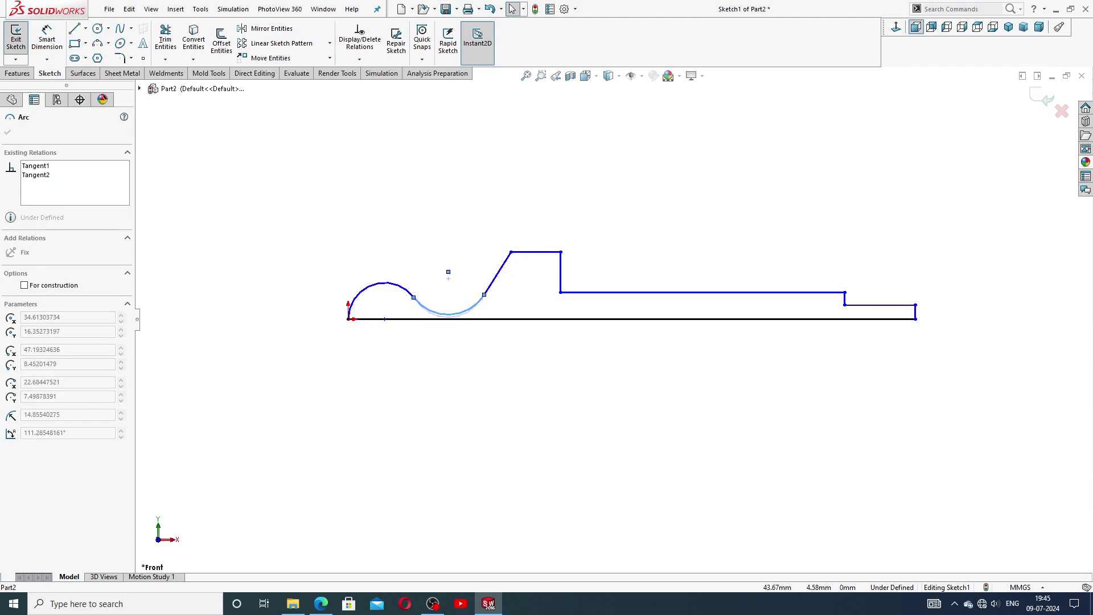
{"action": "left_click", "coordinate": [502, 358]}
{"action": "scroll", "coordinate": [476, 322], "scroll_direction": "down", "scroll_amount": 1}
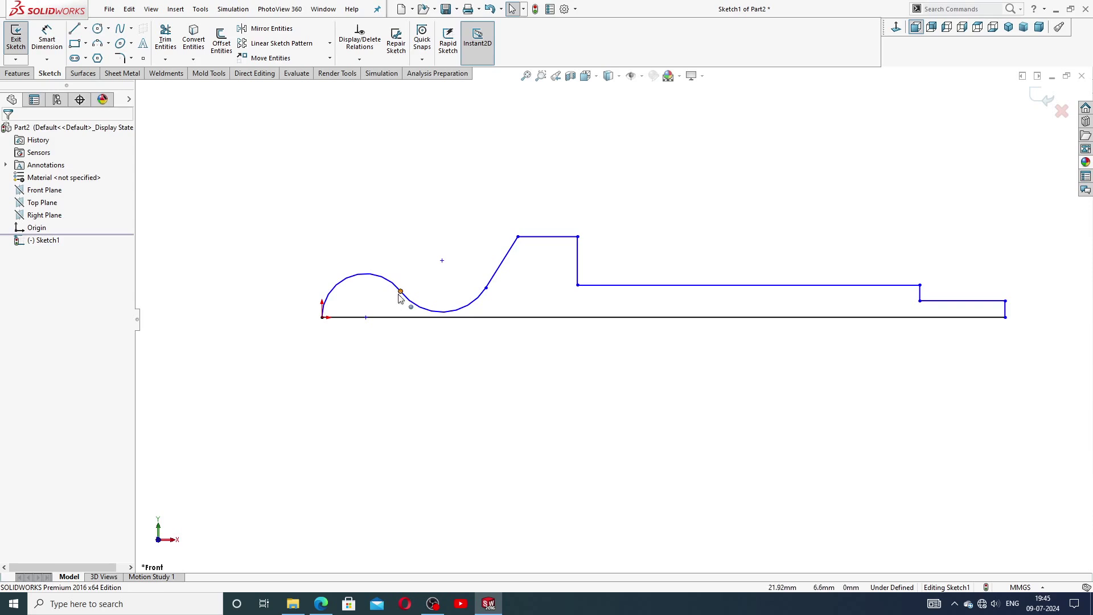
{"action": "left_click_drag", "start_coordinate": [401, 291], "coordinate": [423, 286]}
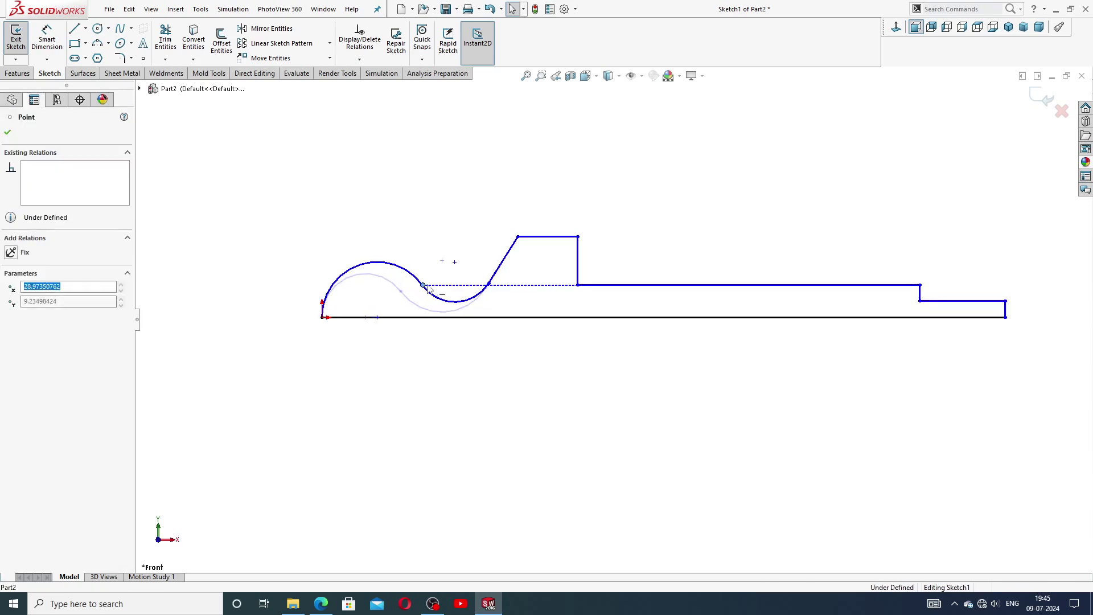
{"action": "left_click", "coordinate": [521, 338]}
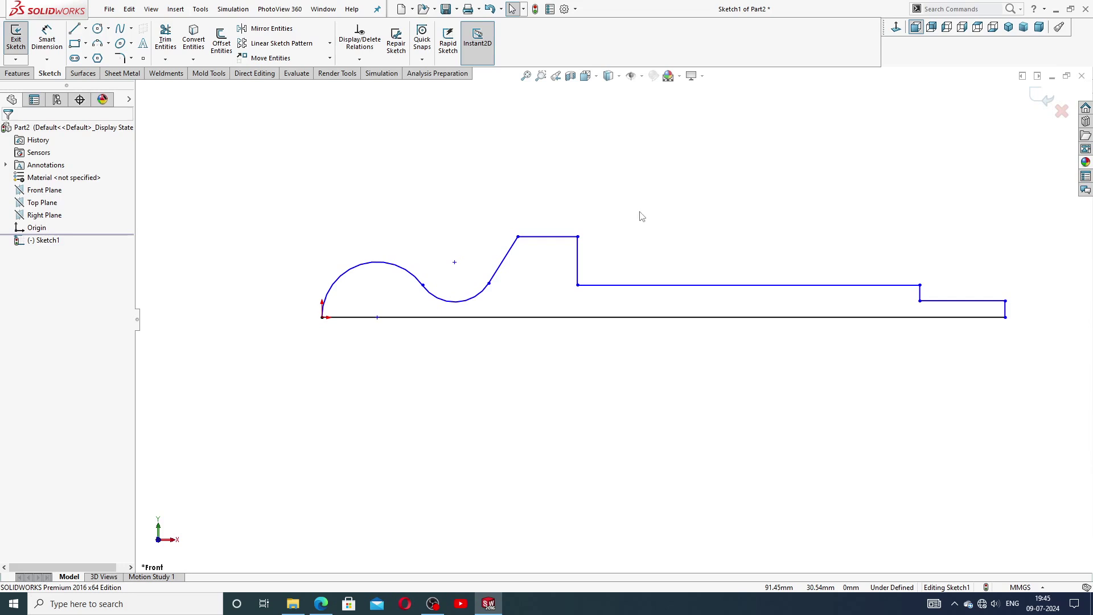
{"action": "scroll", "coordinate": [729, 285], "scroll_direction": "up", "scroll_amount": 3}
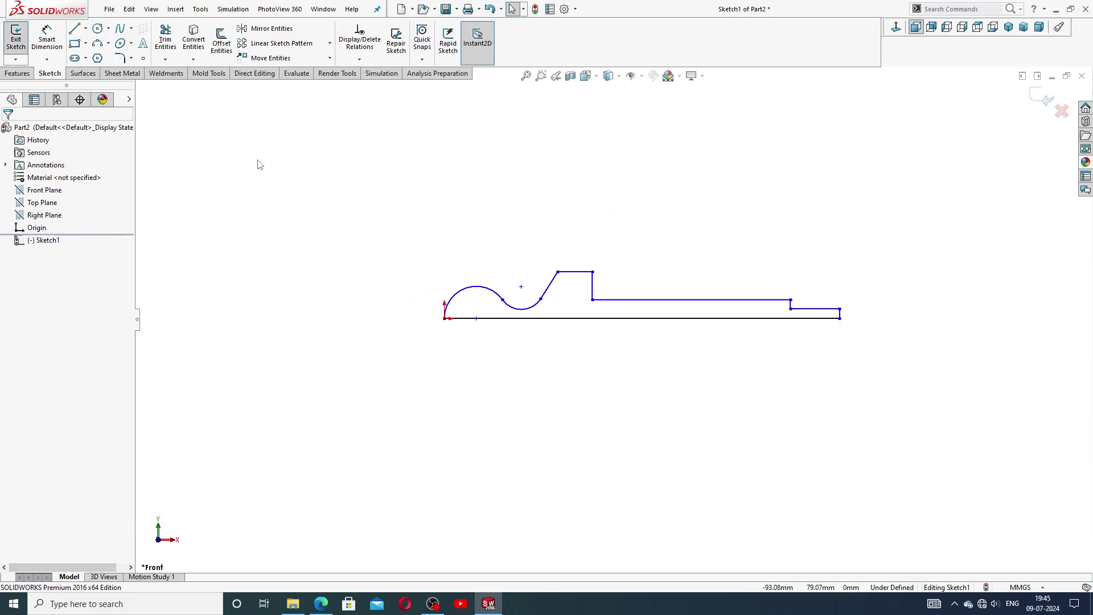
Dimension the long shaft top line to a 63.5 body length
{"action": "left_click", "coordinate": [48, 40]}
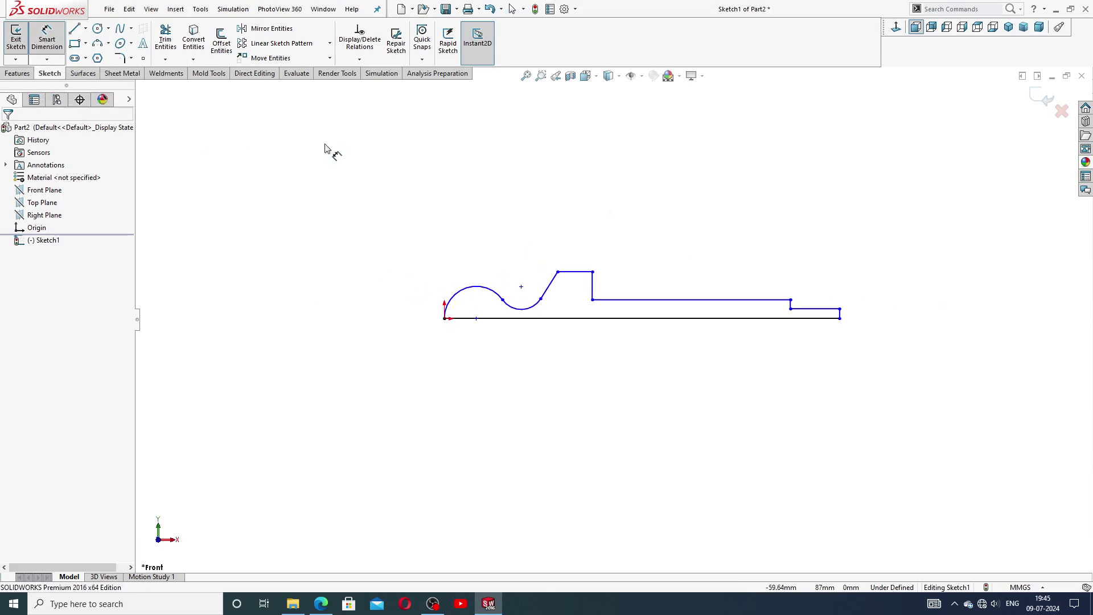
{"action": "left_click", "coordinate": [655, 299]}
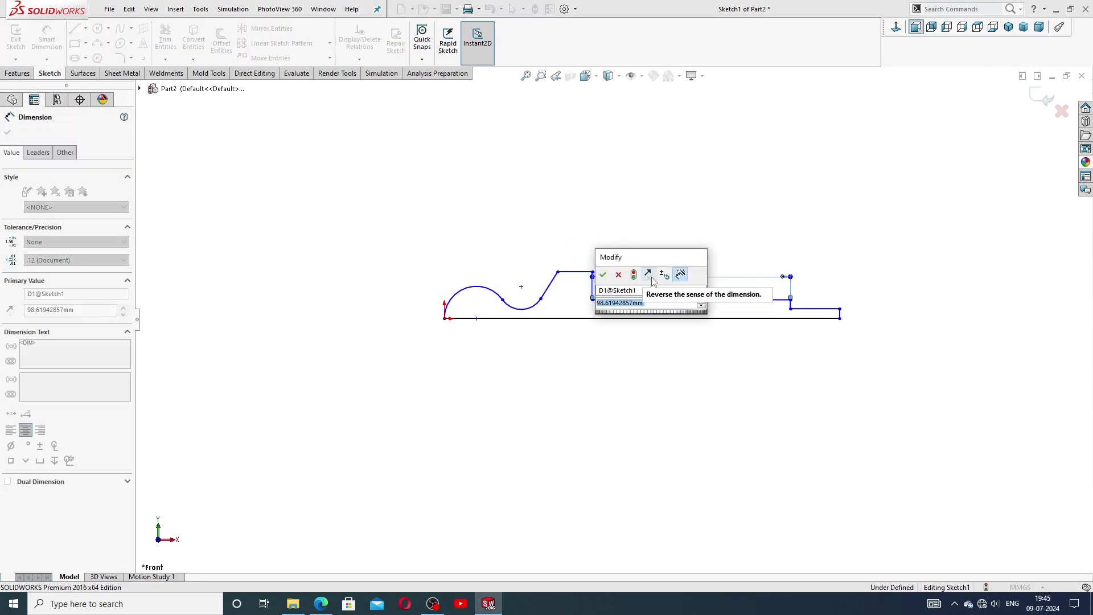
{"action": "type", "text": "63"}
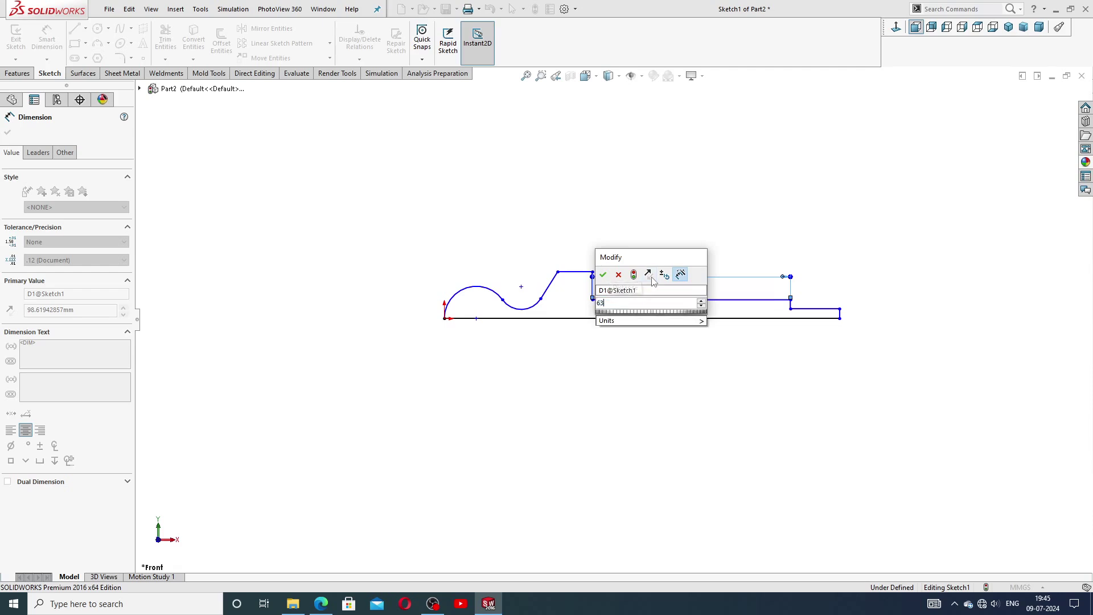
{"action": "type", "text": ".5"}
{"action": "key", "text": "Return"}
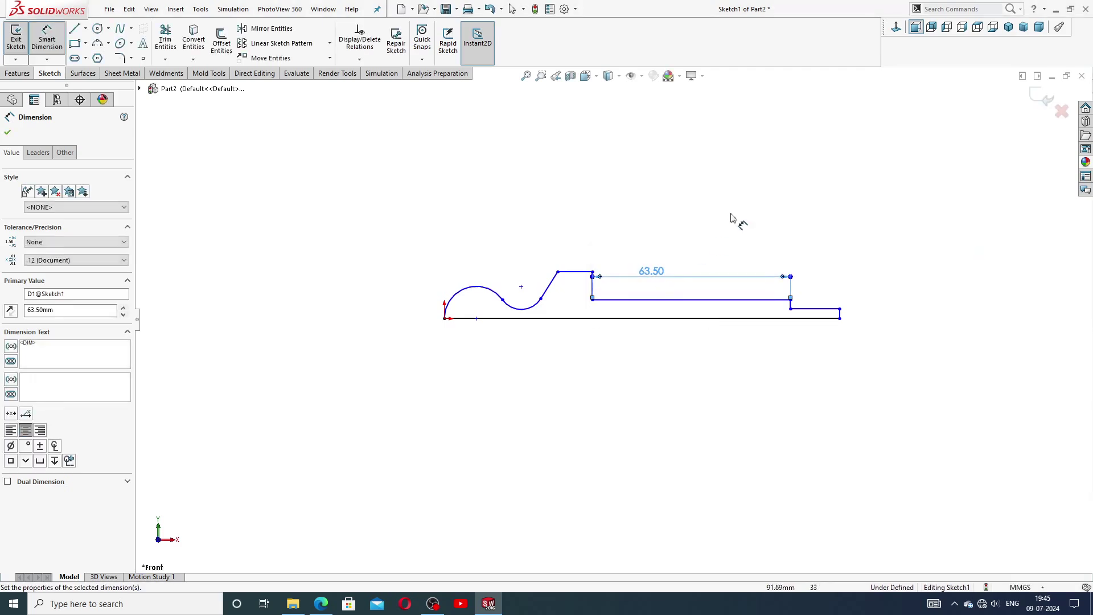
{"action": "scroll", "coordinate": [661, 304], "scroll_direction": "down", "scroll_amount": 1}
{"action": "scroll", "coordinate": [667, 298], "scroll_direction": "down", "scroll_amount": 1}
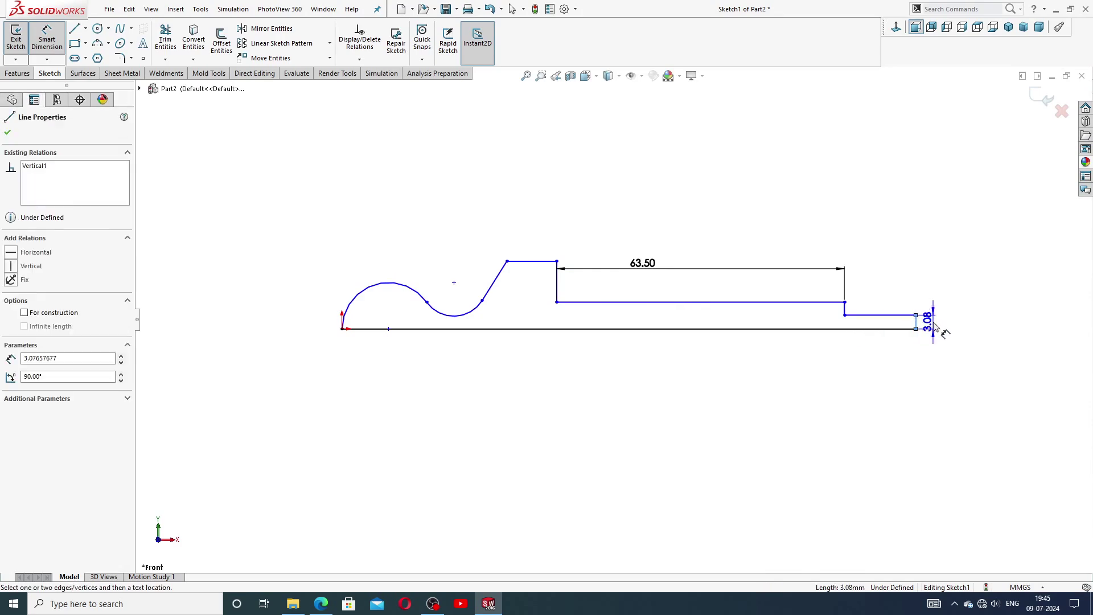
Dimension the end step 3 high and 6 long, then return to the PDF drawing
{"action": "left_click", "coordinate": [928, 324]}
{"action": "type", "text": "3"}
{"action": "key", "text": "Return"}
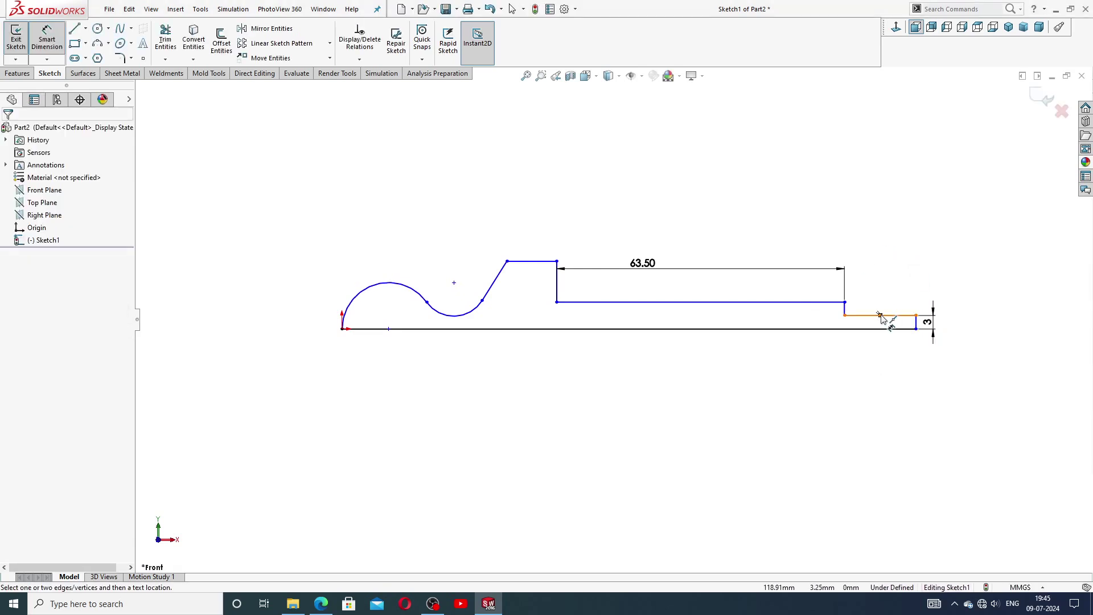
{"action": "left_click", "coordinate": [889, 316]}
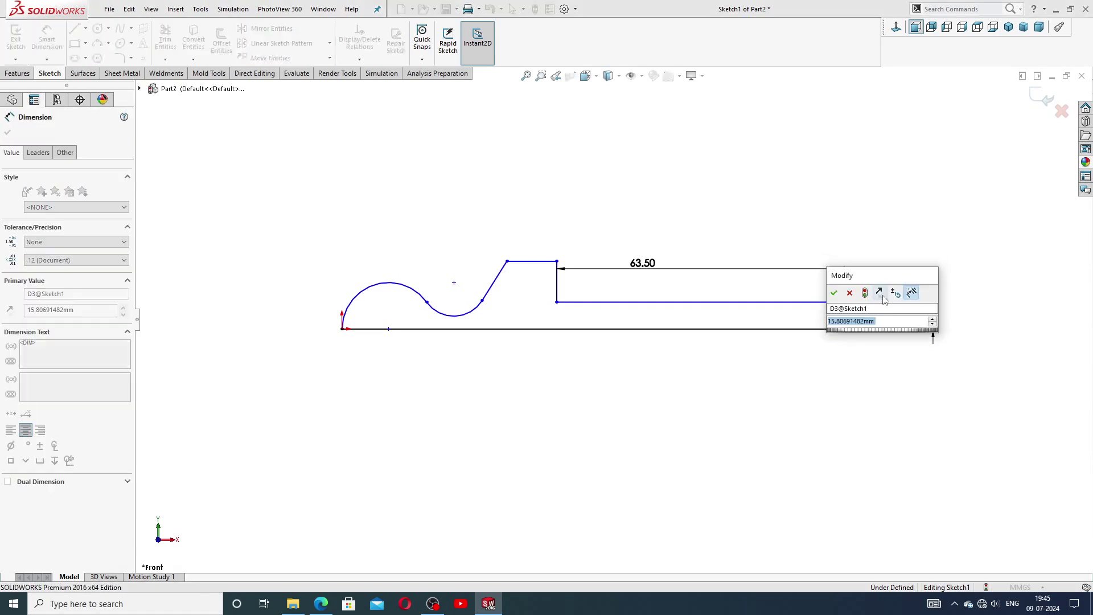
{"action": "type", "text": "96"}
{"action": "key", "text": "Return"}
{"action": "key", "text": "Escape"}
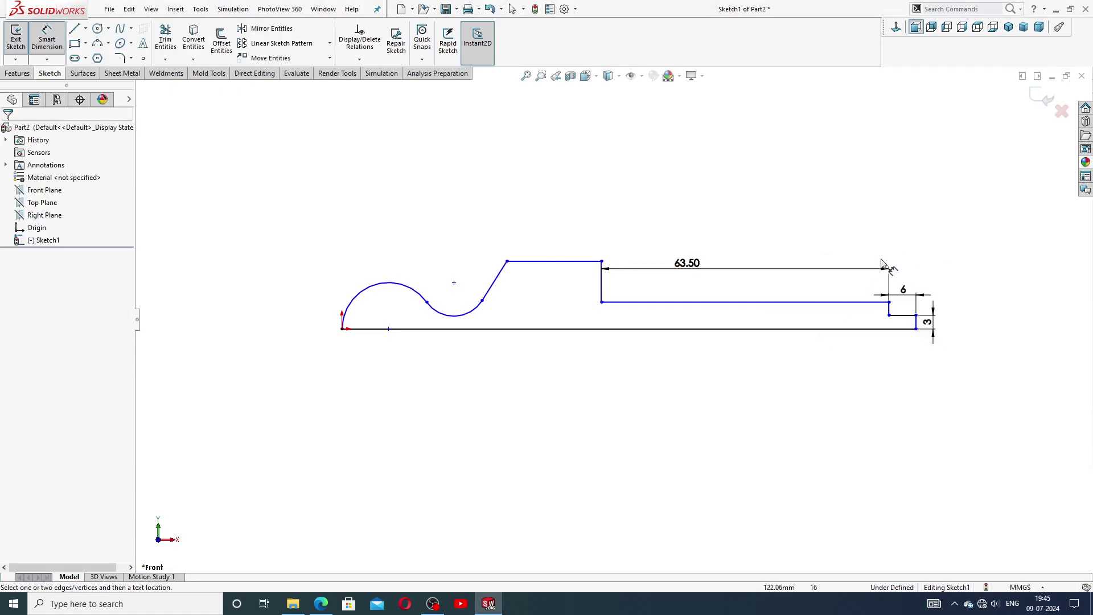
{"action": "left_click", "coordinate": [328, 599]}
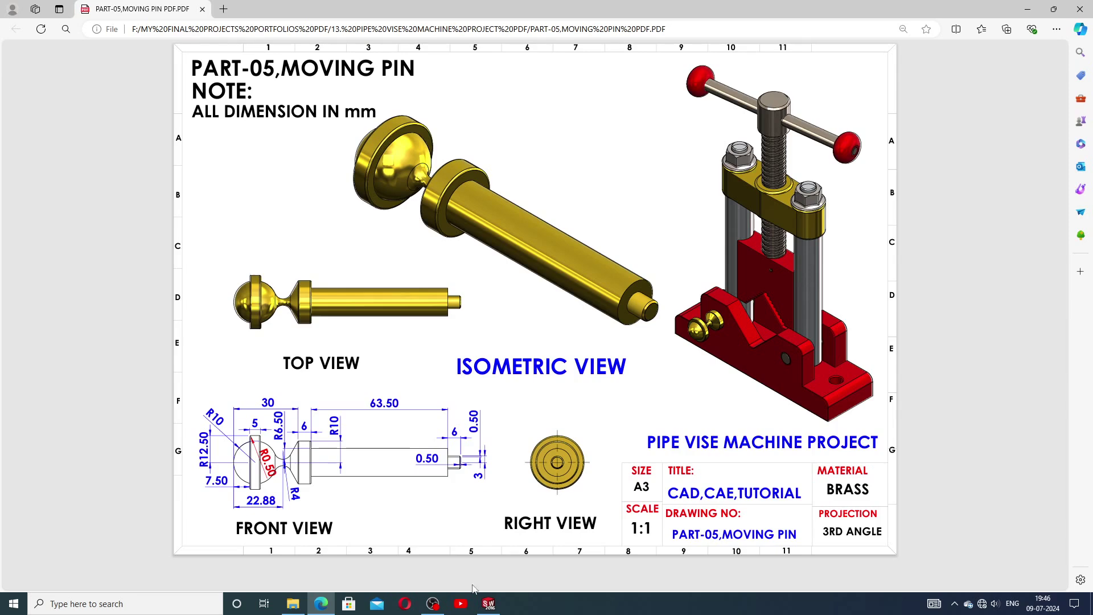
Back in SOLIDWORKS, dimension the shaft top 6.5 above the base line
{"action": "left_click", "coordinate": [489, 604]}
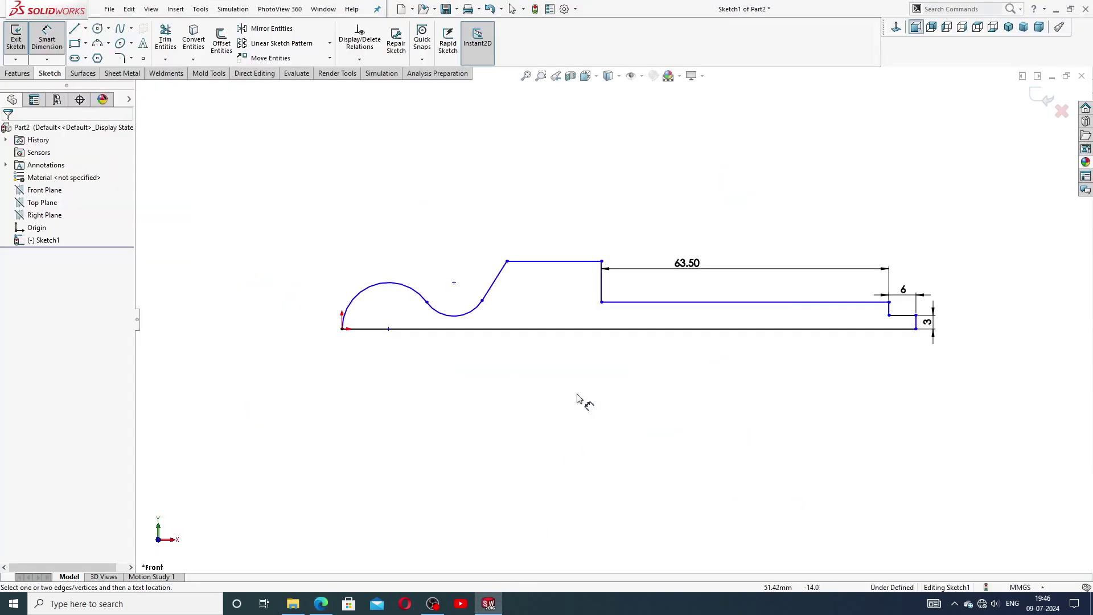
{"action": "left_click", "coordinate": [690, 304]}
{"action": "left_click", "coordinate": [697, 329]}
{"action": "left_click", "coordinate": [699, 316]}
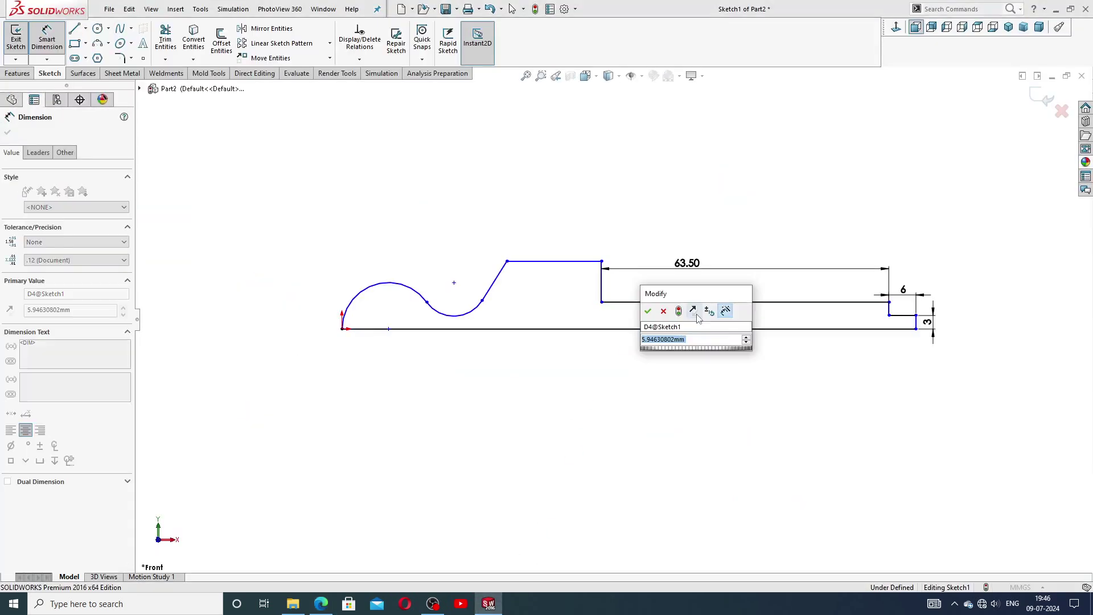
{"action": "type", "text": "6.5"}
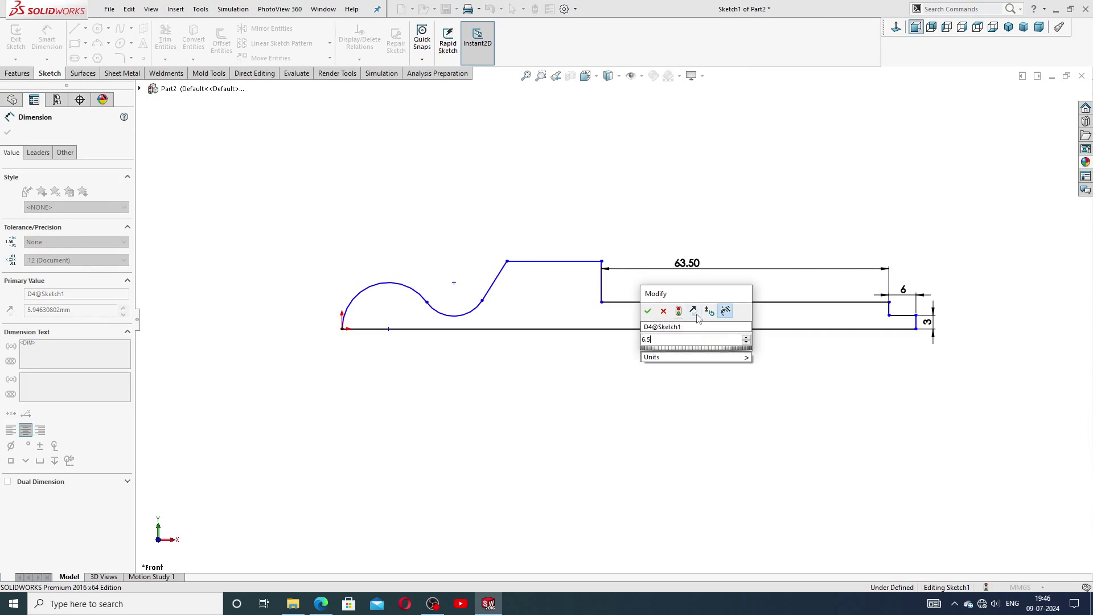
{"action": "key", "text": "Return"}
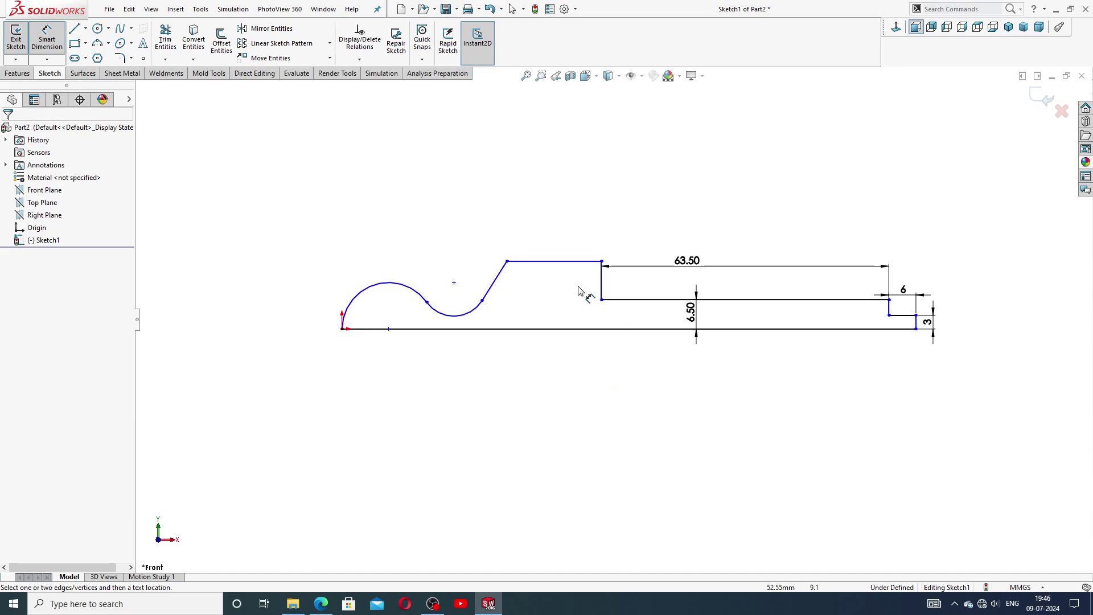
Dimension the collar top 10 above the base line and exit dimensioning
{"action": "left_click", "coordinate": [569, 261]}
{"action": "left_click", "coordinate": [568, 328]}
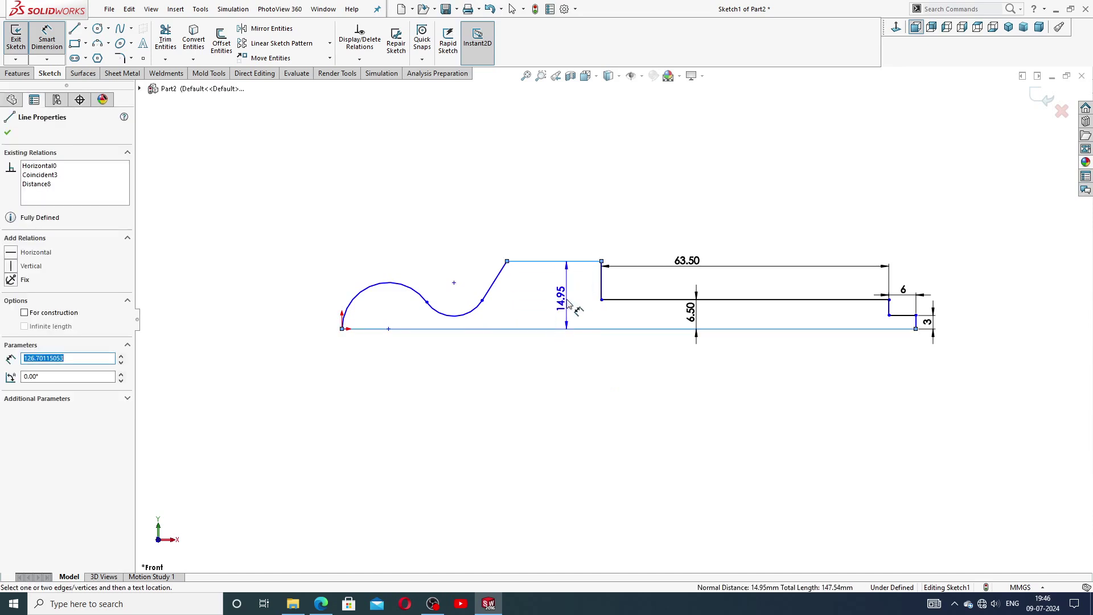
{"action": "left_click", "coordinate": [568, 304]}
{"action": "type", "text": "10"}
{"action": "key", "text": "Return"}
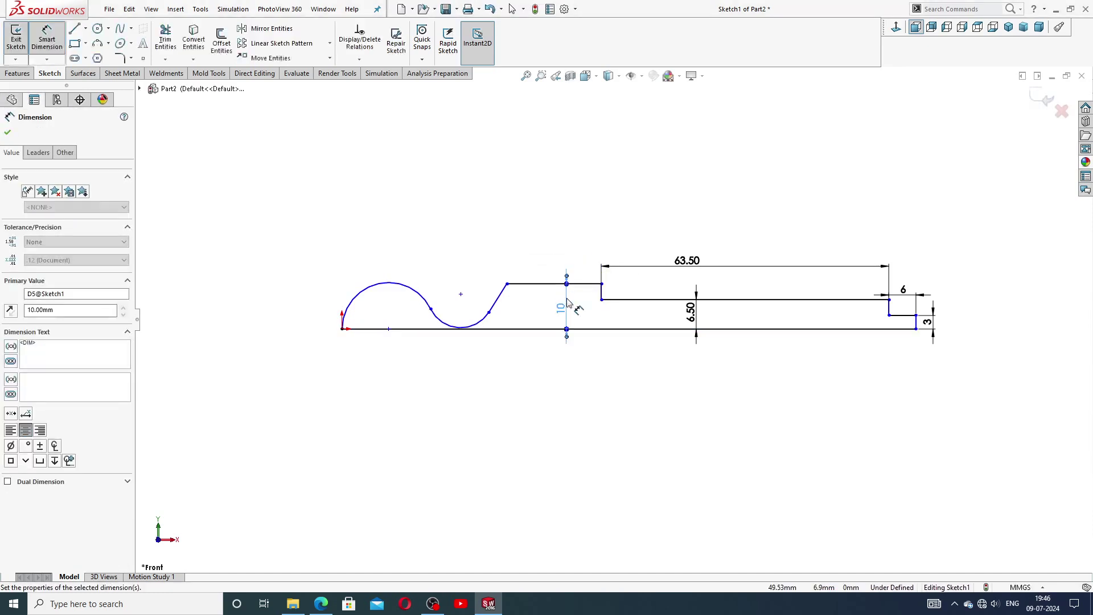
{"action": "left_click", "coordinate": [586, 404]}
{"action": "scroll", "coordinate": [506, 351], "scroll_direction": "down", "scroll_amount": 1}
{"action": "scroll", "coordinate": [496, 336], "scroll_direction": "down", "scroll_amount": 1}
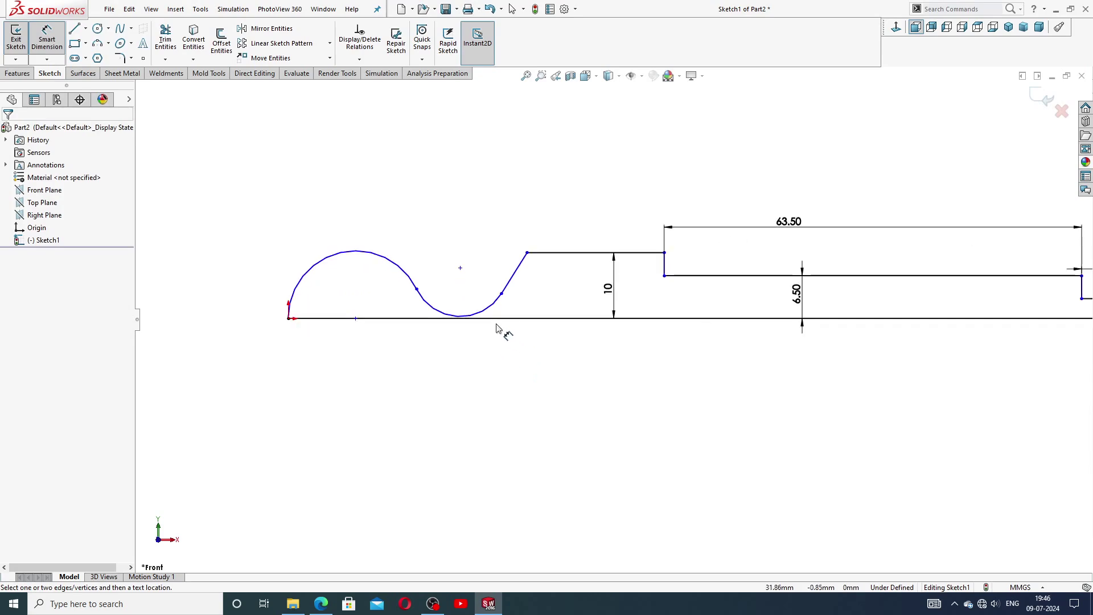
{"action": "scroll", "coordinate": [496, 328], "scroll_direction": "up", "scroll_amount": 1}
{"action": "right_click", "coordinate": [494, 199]}
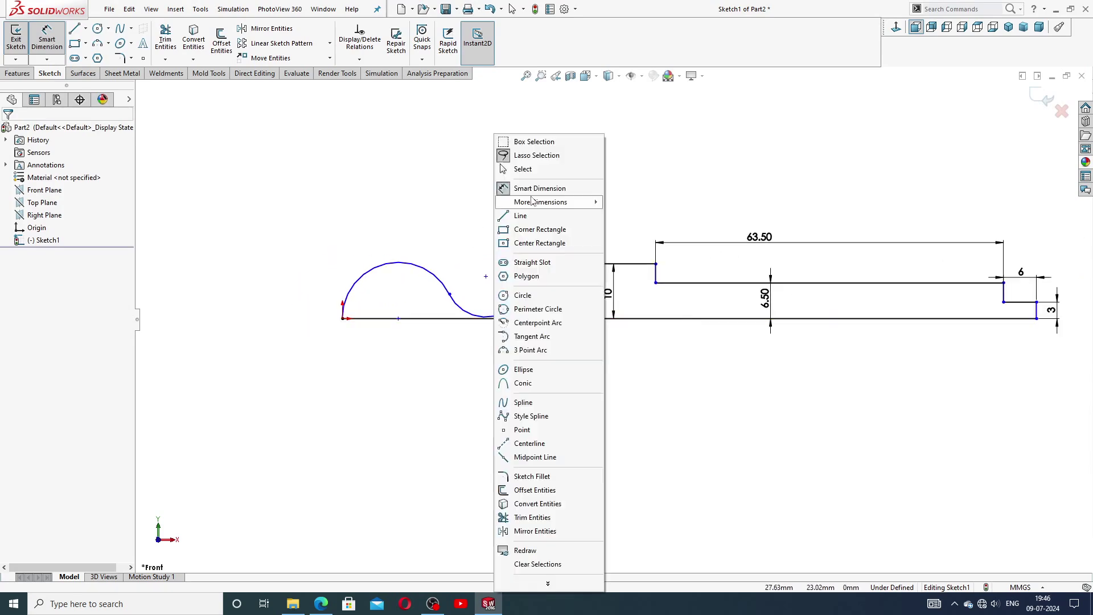
{"action": "left_click", "coordinate": [520, 170]}
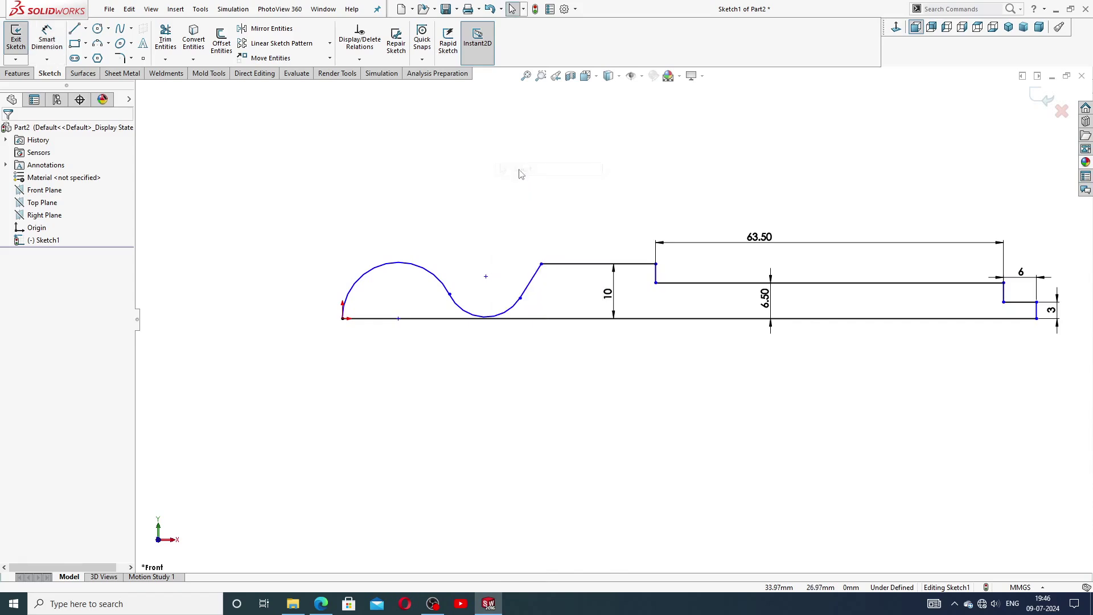
Make several aborted attempts to start a line on the head arc
{"action": "left_click", "coordinate": [74, 28]}
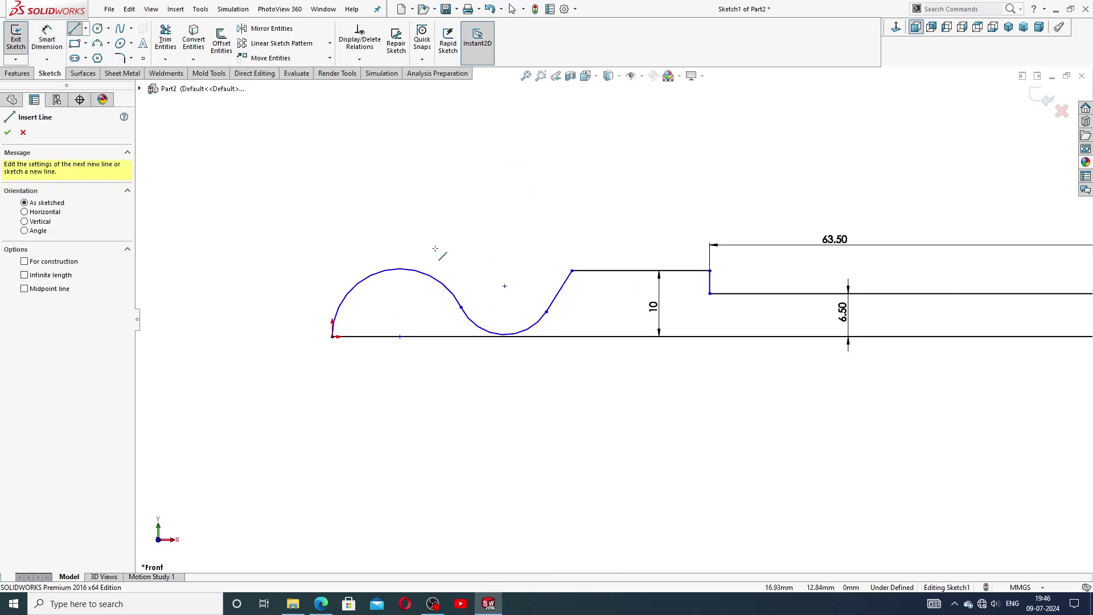
{"action": "scroll", "coordinate": [439, 250], "scroll_direction": "up", "scroll_amount": 1}
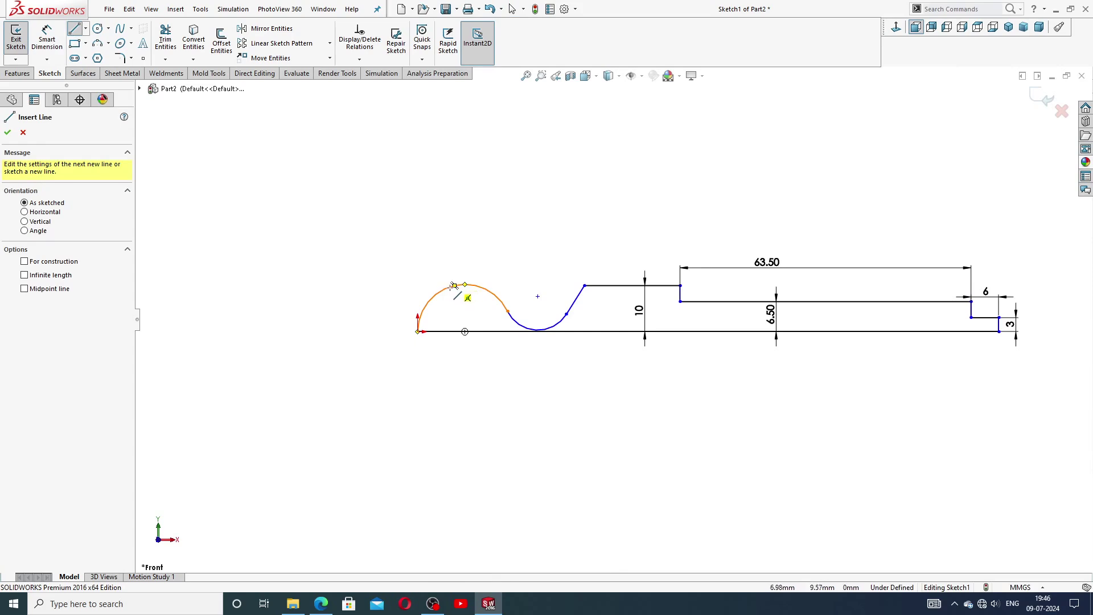
{"action": "left_click", "coordinate": [453, 286]}
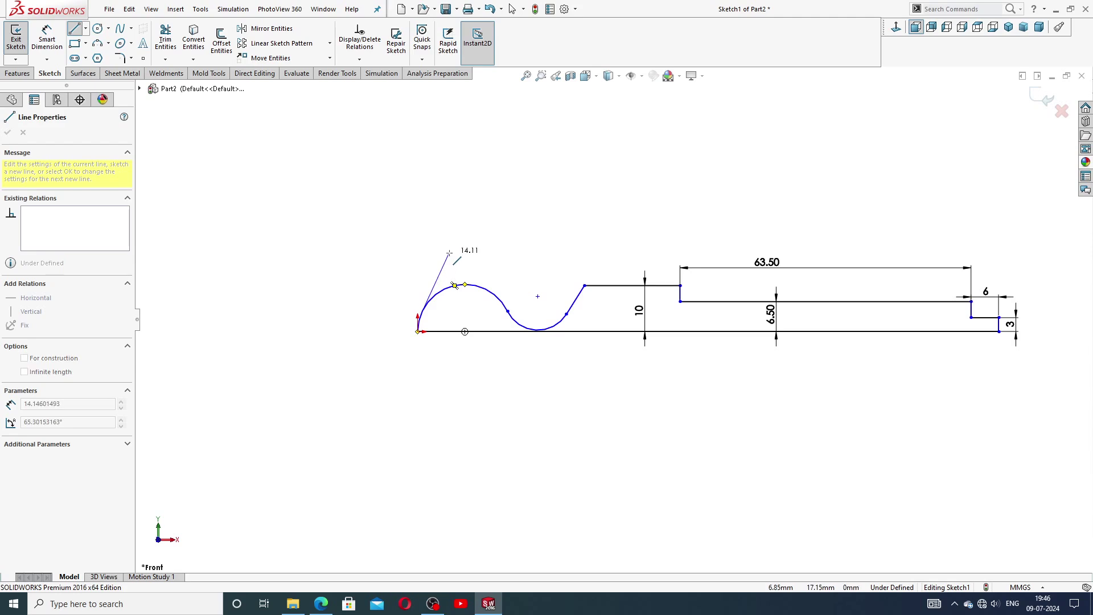
{"action": "key", "text": "Escape"}
{"action": "left_click", "coordinate": [75, 30]}
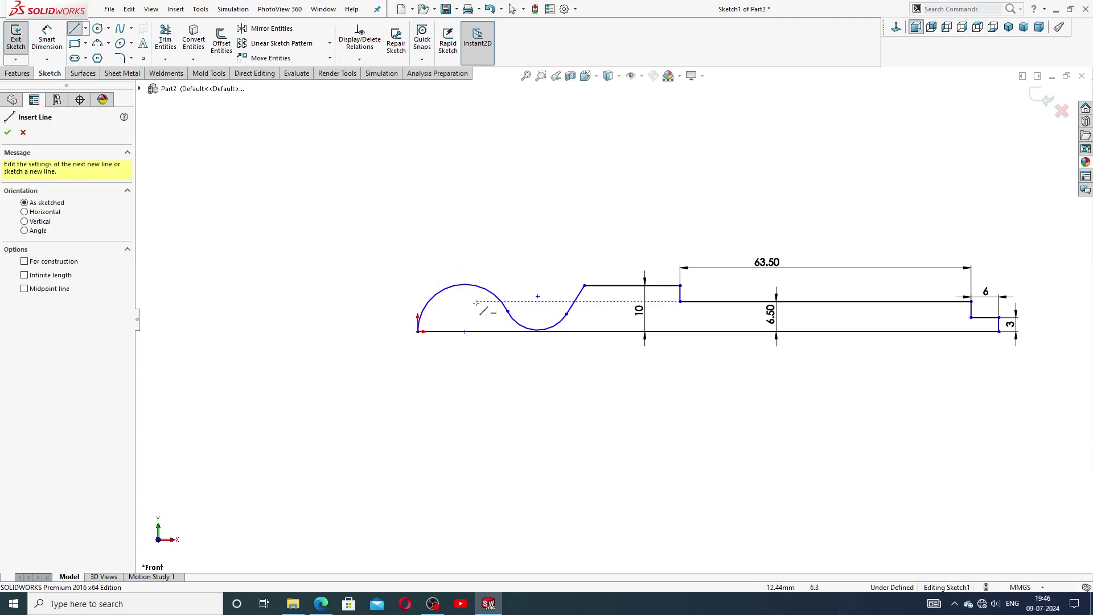
{"action": "scroll", "coordinate": [478, 306], "scroll_direction": "down", "scroll_amount": 3}
{"action": "scroll", "coordinate": [478, 306], "scroll_direction": "down", "scroll_amount": 3}
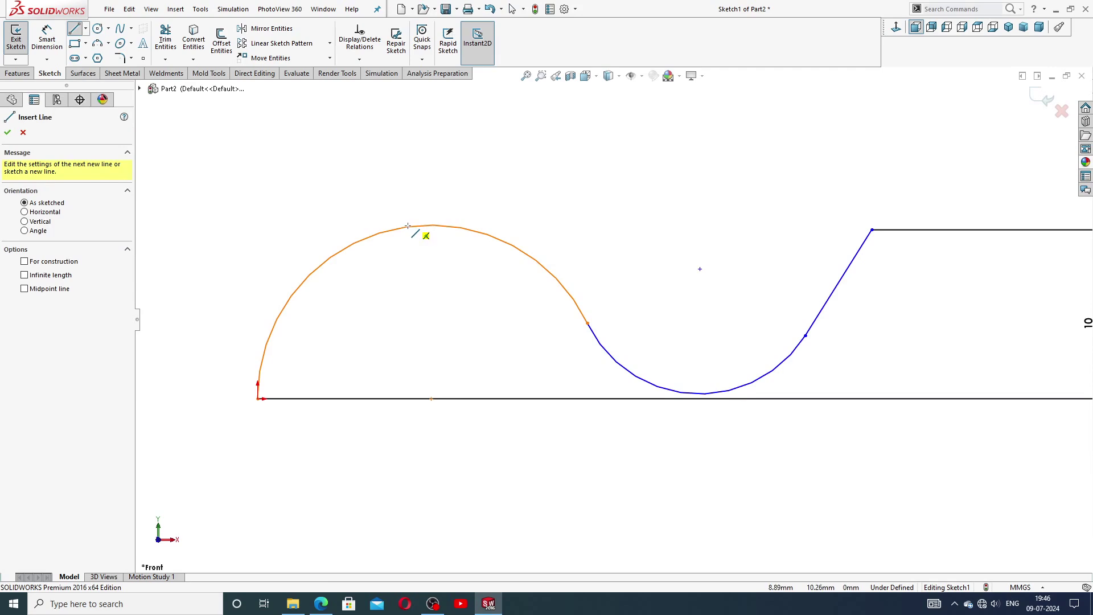
{"action": "left_click", "coordinate": [311, 275]}
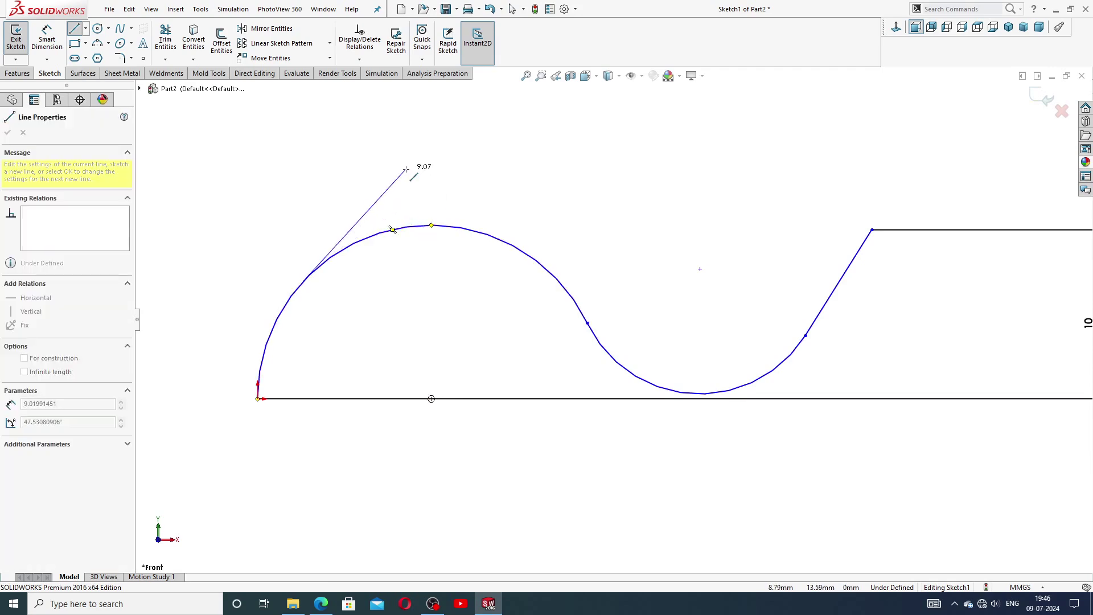
{"action": "key", "text": "Escape"}
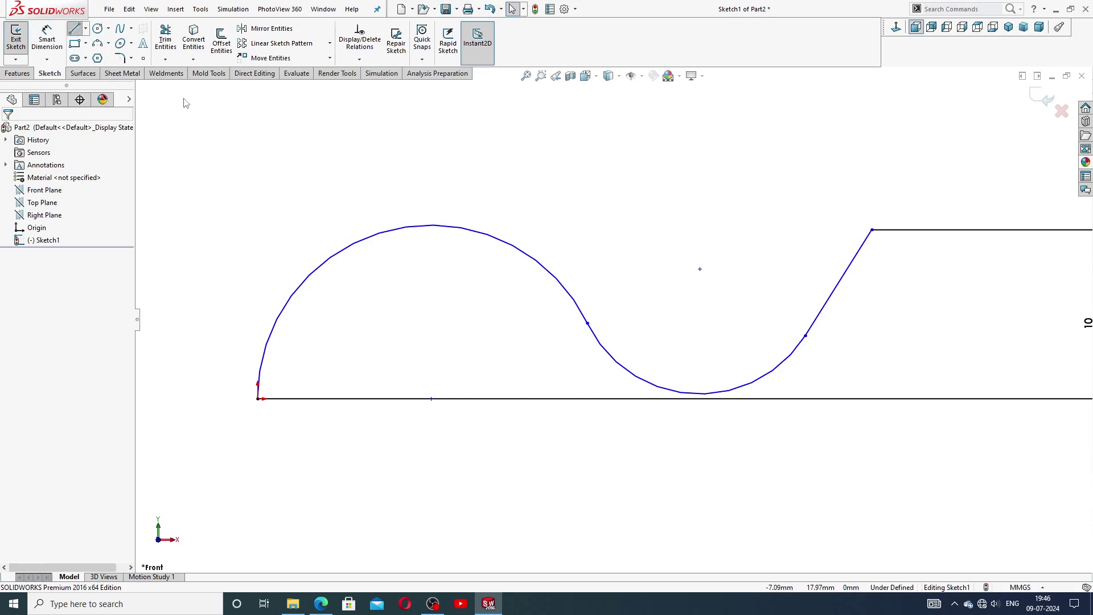
{"action": "key", "text": "l"}
{"action": "left_click", "coordinate": [393, 230]}
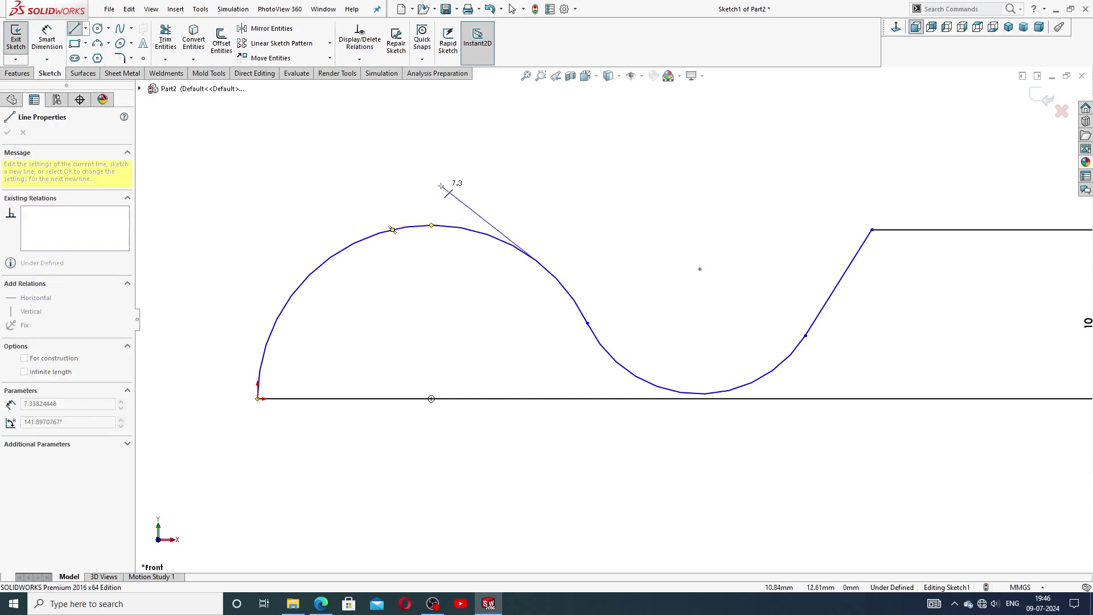
{"action": "key", "text": "Escape"}
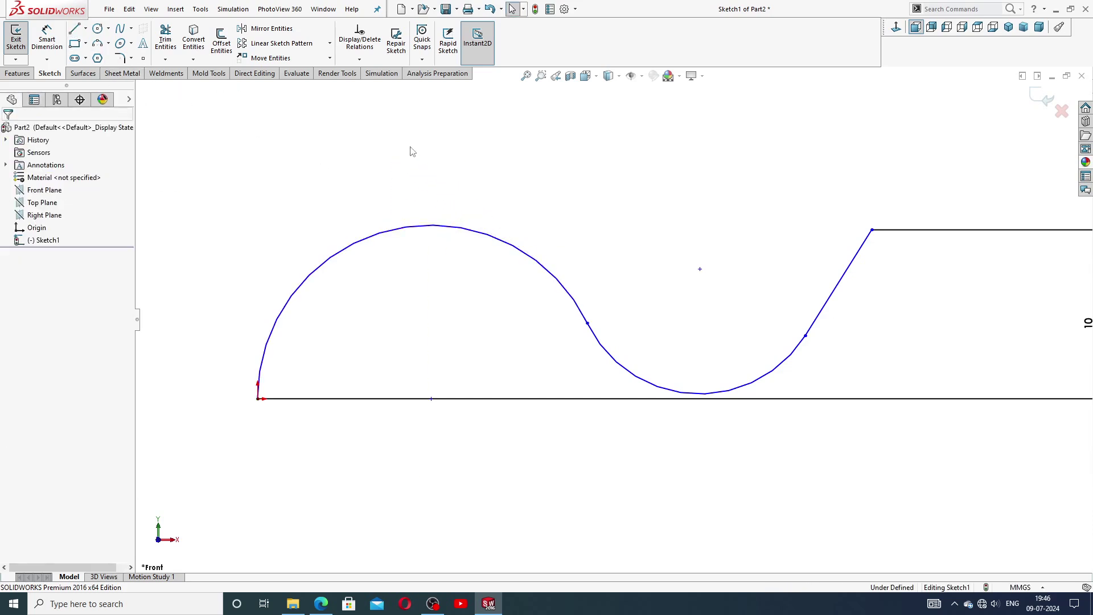
Draw a small rectangular stub rising from the top of the head arc
{"action": "left_click", "coordinate": [73, 30]}
{"action": "scroll", "coordinate": [541, 256], "scroll_direction": "down", "scroll_amount": 1}
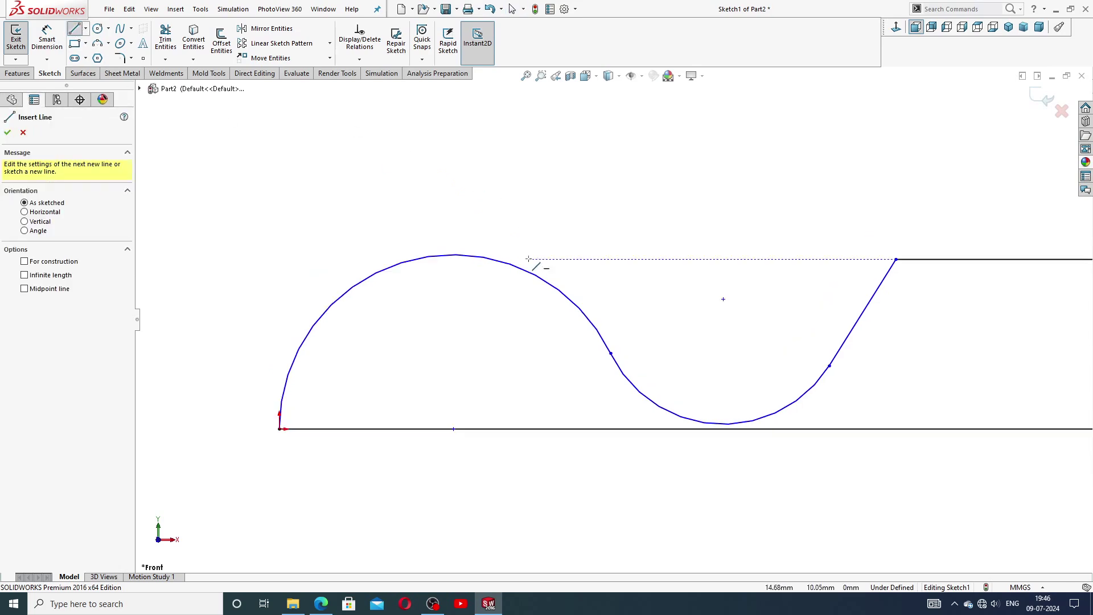
{"action": "scroll", "coordinate": [513, 284], "scroll_direction": "down", "scroll_amount": 1}
{"action": "scroll", "coordinate": [496, 266], "scroll_direction": "down", "scroll_amount": 1}
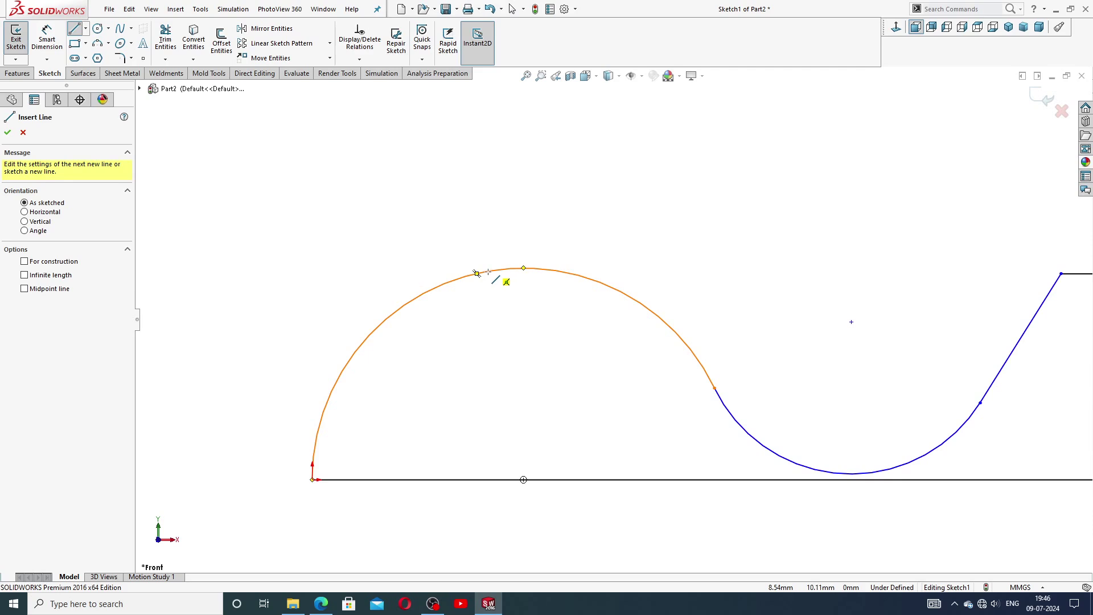
{"action": "left_click", "coordinate": [488, 272]}
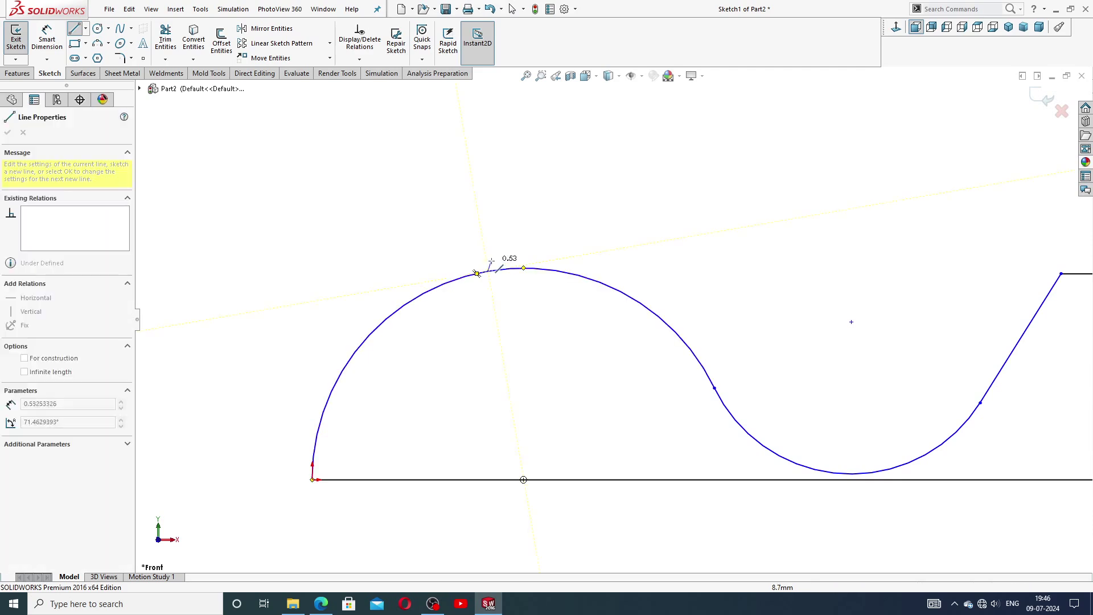
{"action": "left_click", "coordinate": [489, 180]}
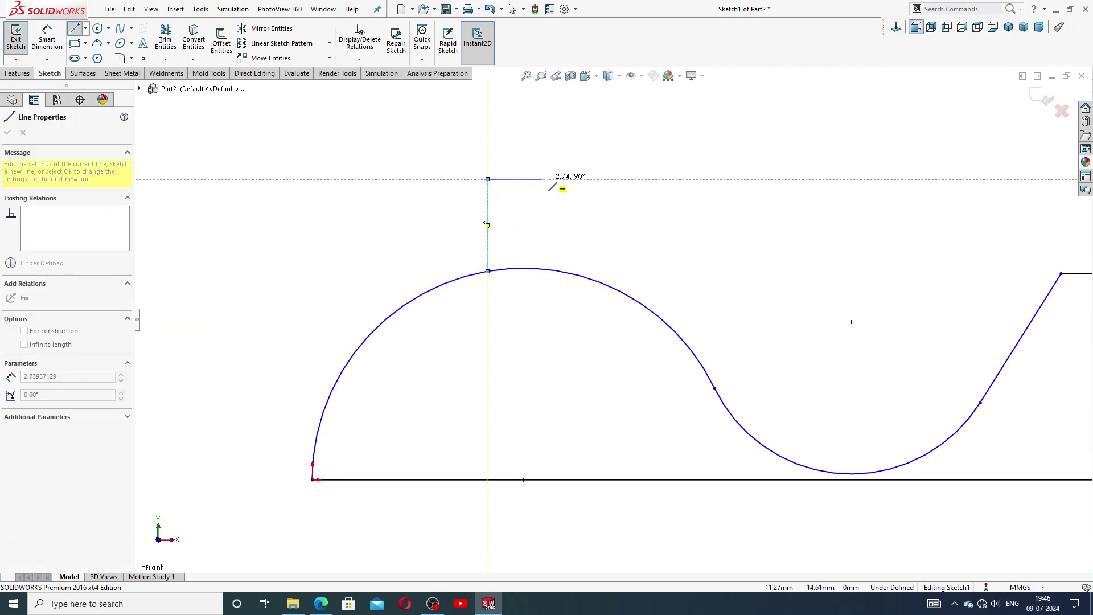
{"action": "left_click", "coordinate": [546, 179]}
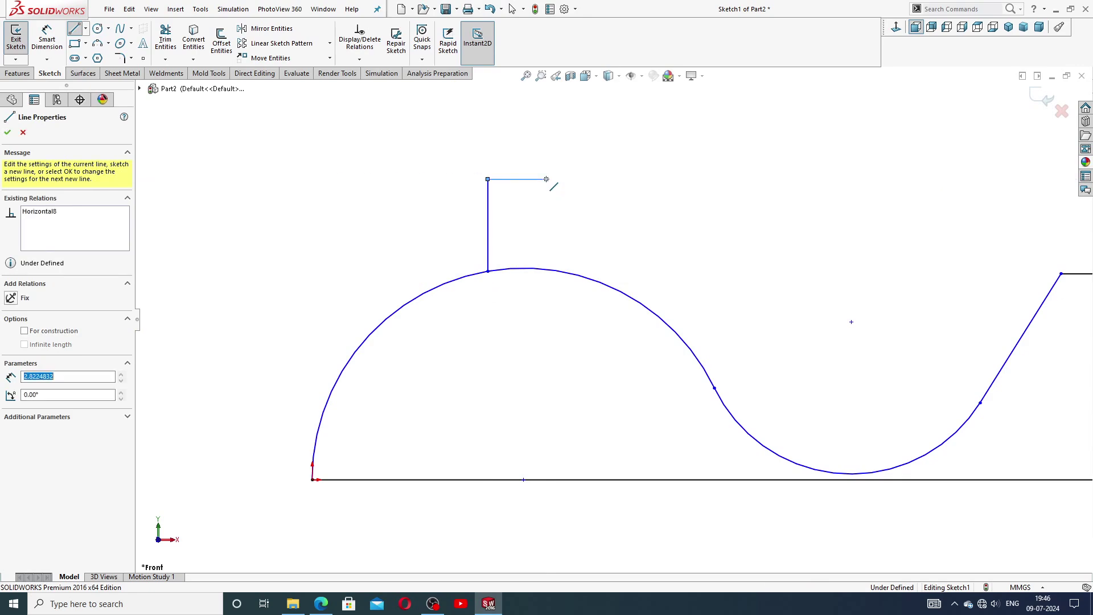
{"action": "left_click", "coordinate": [547, 269]}
{"action": "right_click", "coordinate": [572, 237]}
{"action": "left_click", "coordinate": [595, 249]}
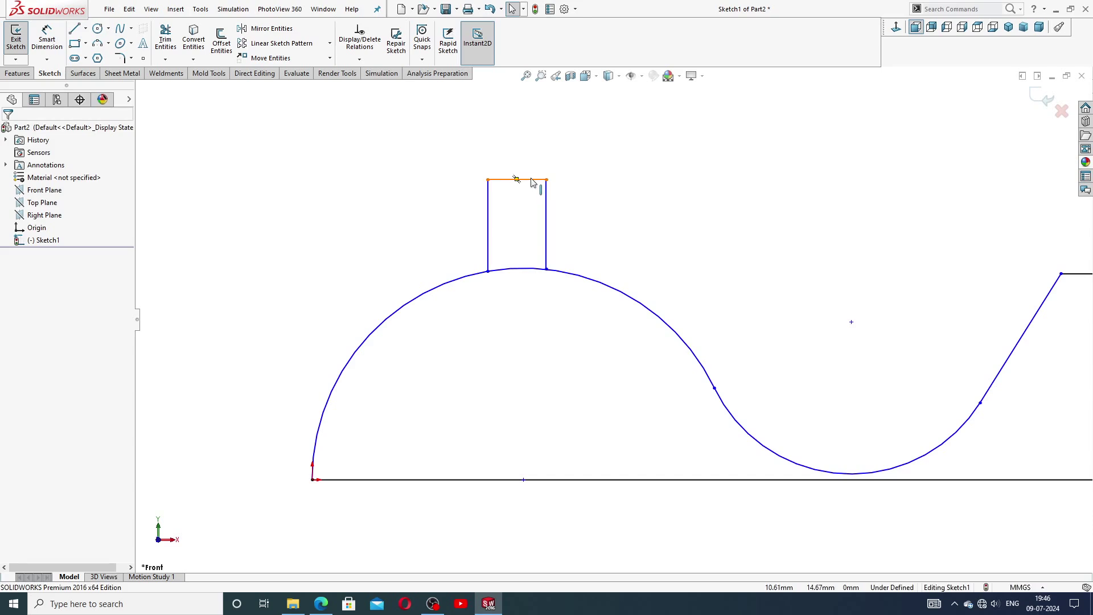
Lower the stub's top edge and zoom out to view the whole sketch
{"action": "left_click_drag", "start_coordinate": [532, 180], "coordinate": [535, 204]}
{"action": "scroll", "coordinate": [703, 290], "scroll_direction": "up", "scroll_amount": 1}
{"action": "scroll", "coordinate": [708, 290], "scroll_direction": "up", "scroll_amount": 2}
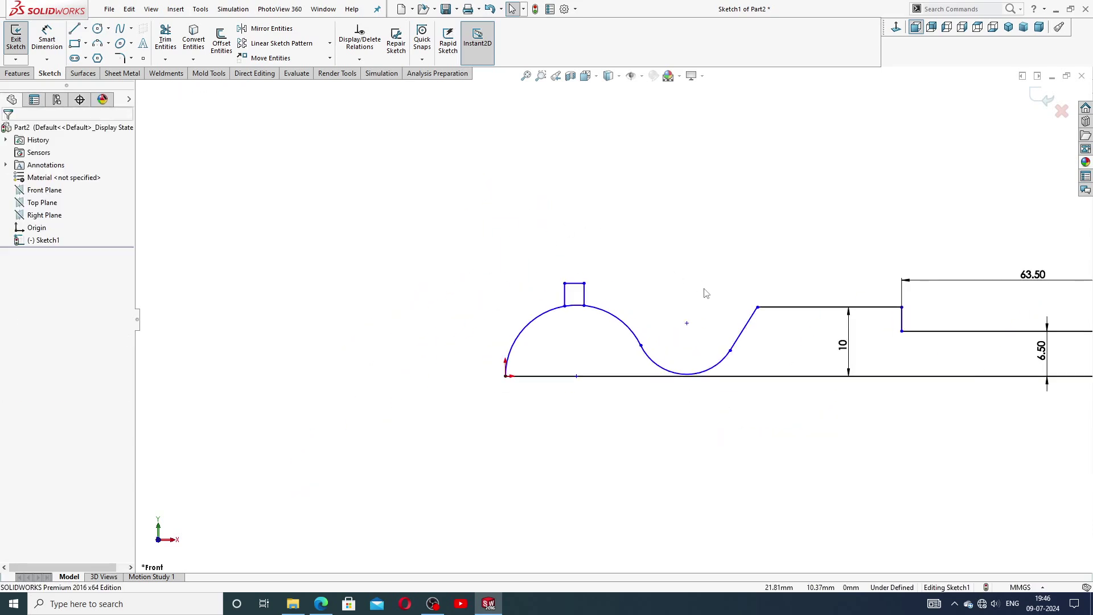
{"action": "scroll", "coordinate": [744, 392], "scroll_direction": "up", "scroll_amount": 1}
{"action": "scroll", "coordinate": [797, 353], "scroll_direction": "up", "scroll_amount": 1}
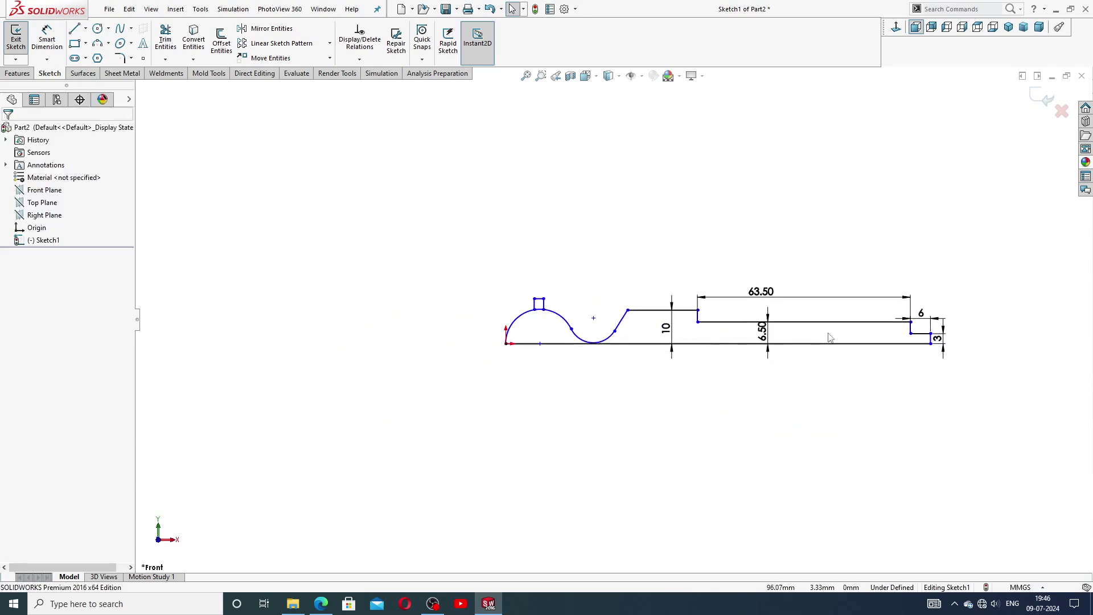
{"action": "scroll", "coordinate": [513, 410], "scroll_direction": "down", "scroll_amount": 2}
{"action": "left_click", "coordinate": [321, 604]}
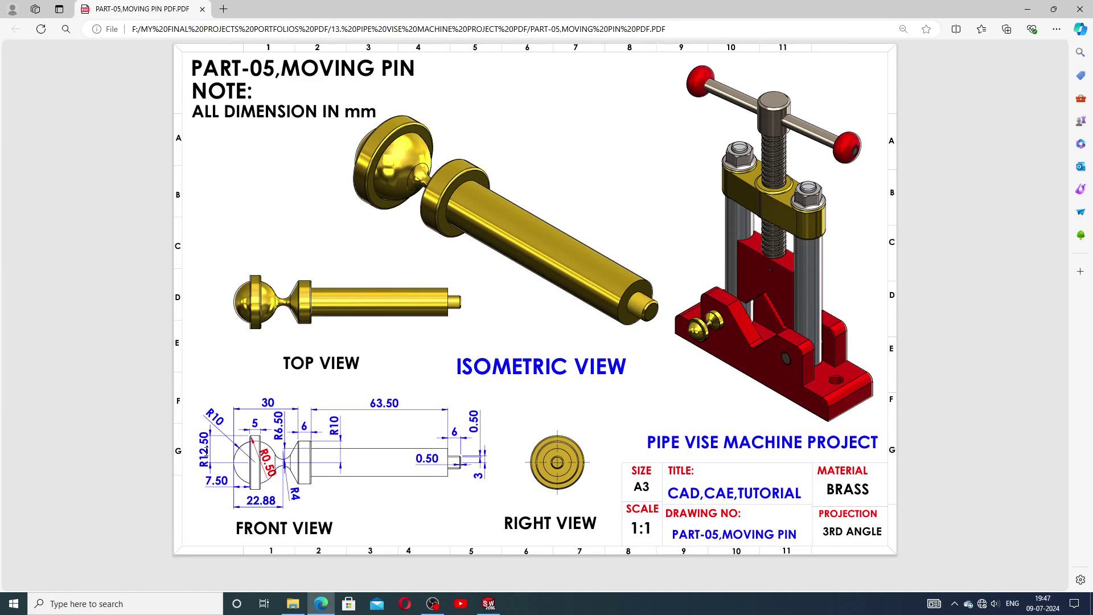
{"action": "left_click", "coordinate": [491, 604]}
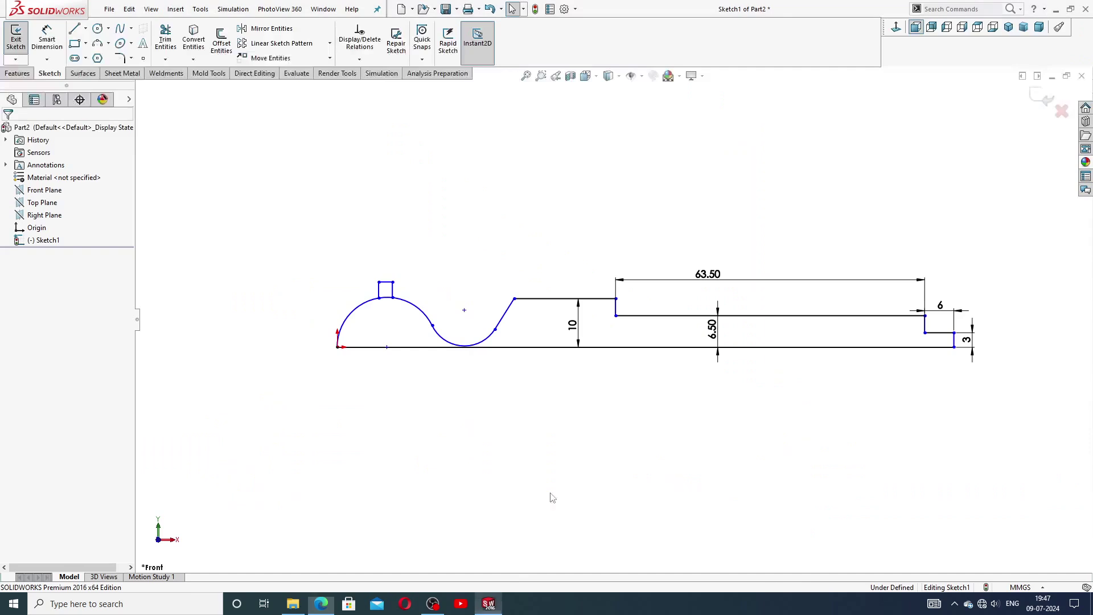
Reshape the lower S-curve arc and shift the upper flat's left end rightward
{"action": "left_click", "coordinate": [477, 341]}
{"action": "left_click_drag", "start_coordinate": [478, 336], "coordinate": [476, 342]}
{"action": "left_click", "coordinate": [473, 390]}
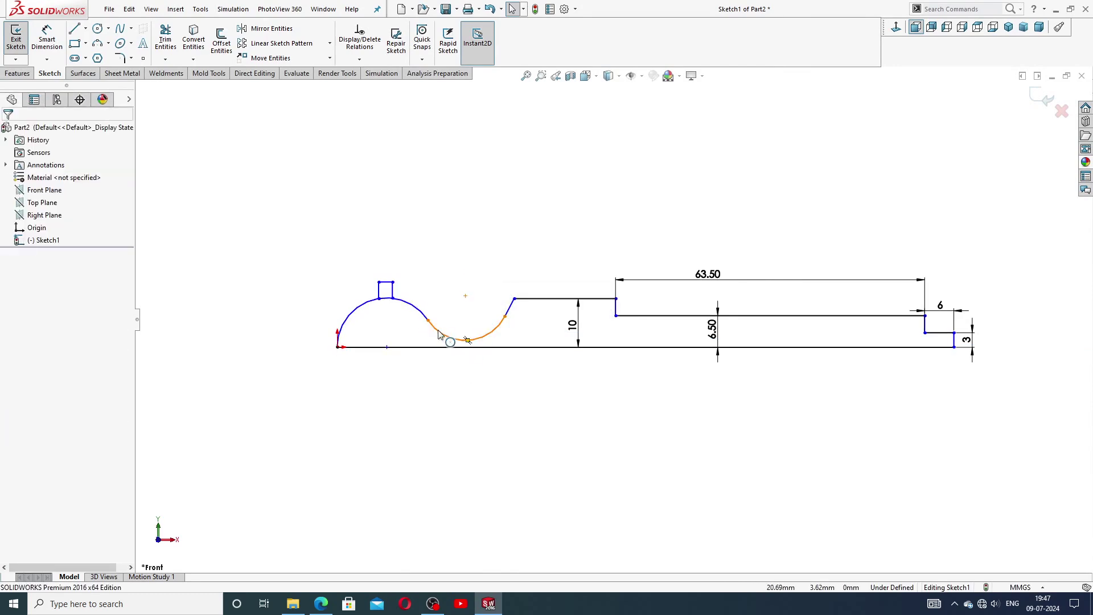
{"action": "left_click", "coordinate": [439, 331]}
{"action": "left_click", "coordinate": [469, 392]}
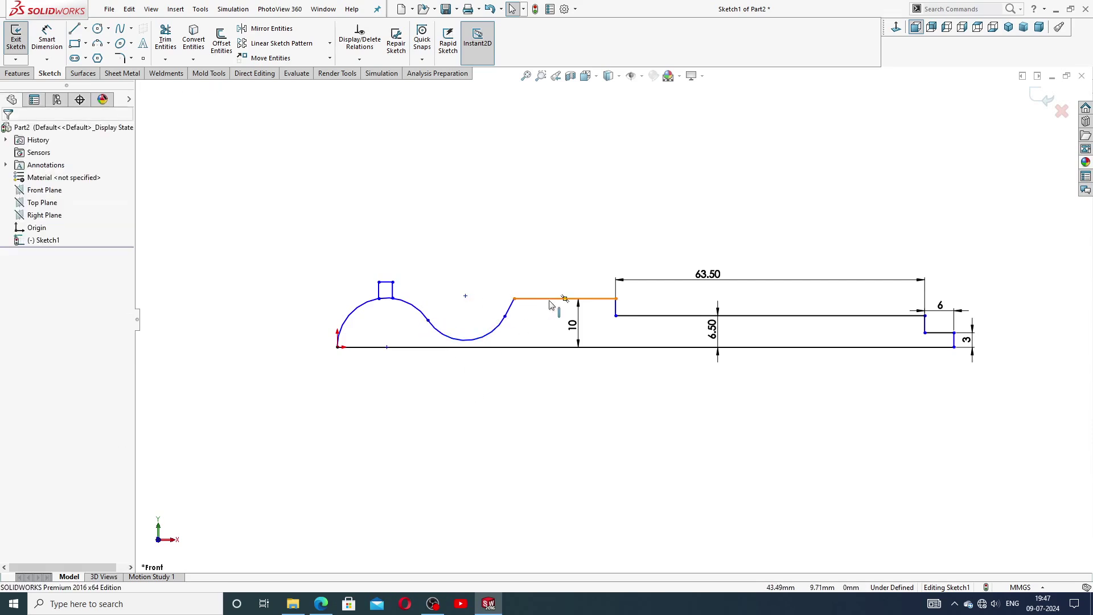
{"action": "left_click_drag", "start_coordinate": [515, 298], "coordinate": [541, 302]}
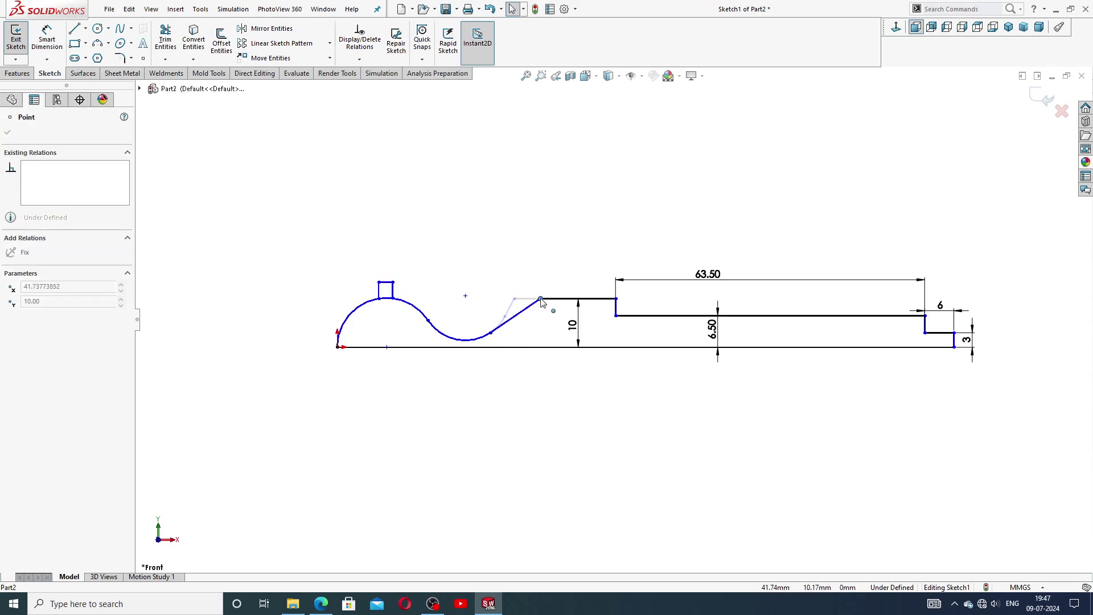
{"action": "left_click", "coordinate": [549, 429]}
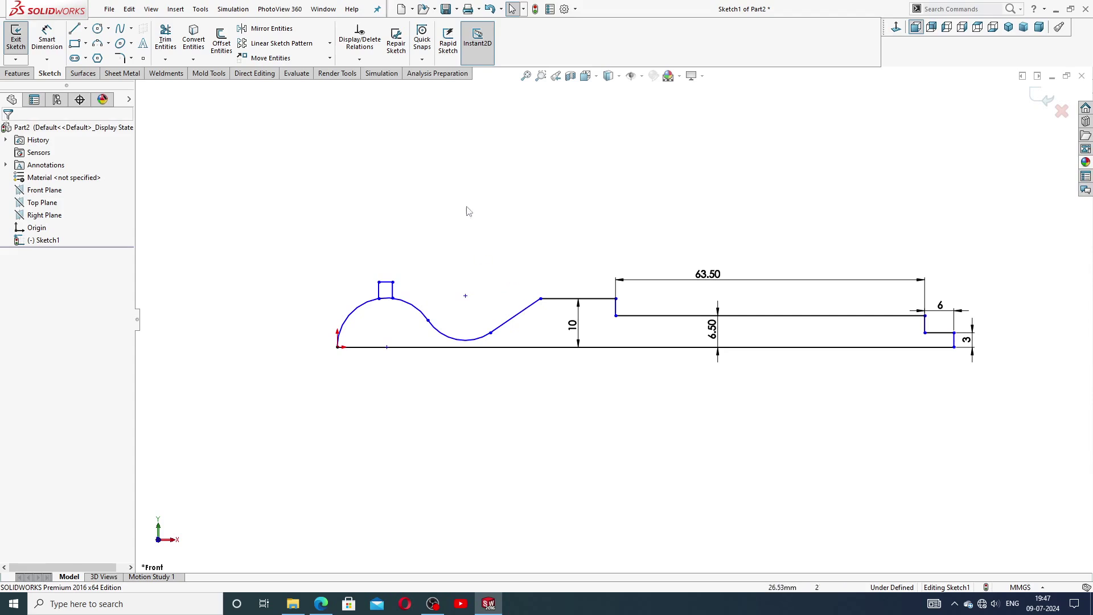
Dimension the upper flat line to 6 mm long
{"action": "left_click", "coordinate": [47, 39]}
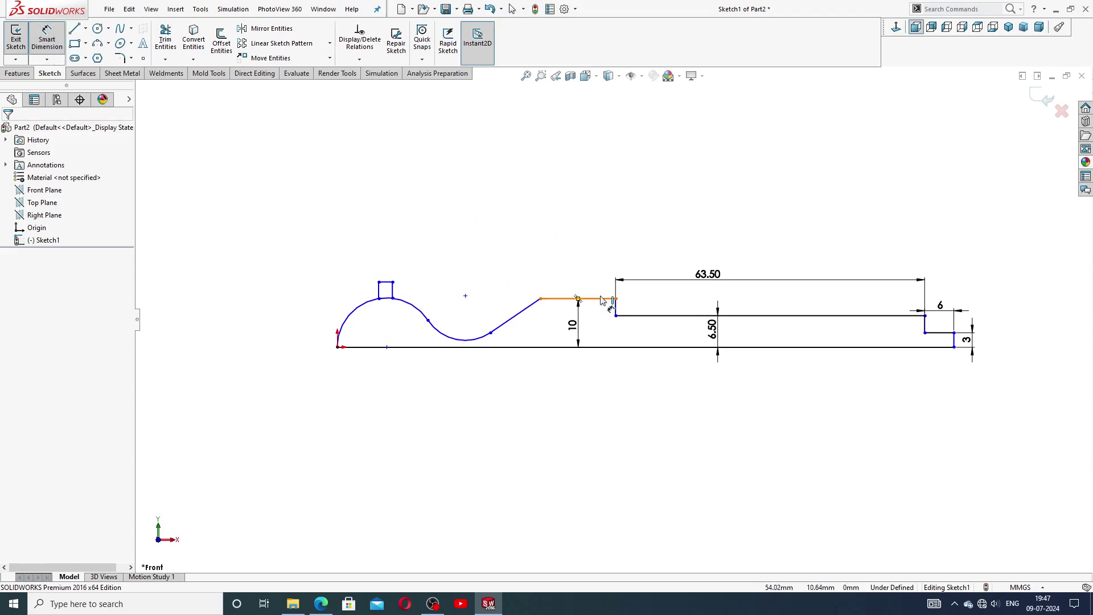
{"action": "left_click", "coordinate": [578, 299]}
{"action": "left_click", "coordinate": [582, 275]}
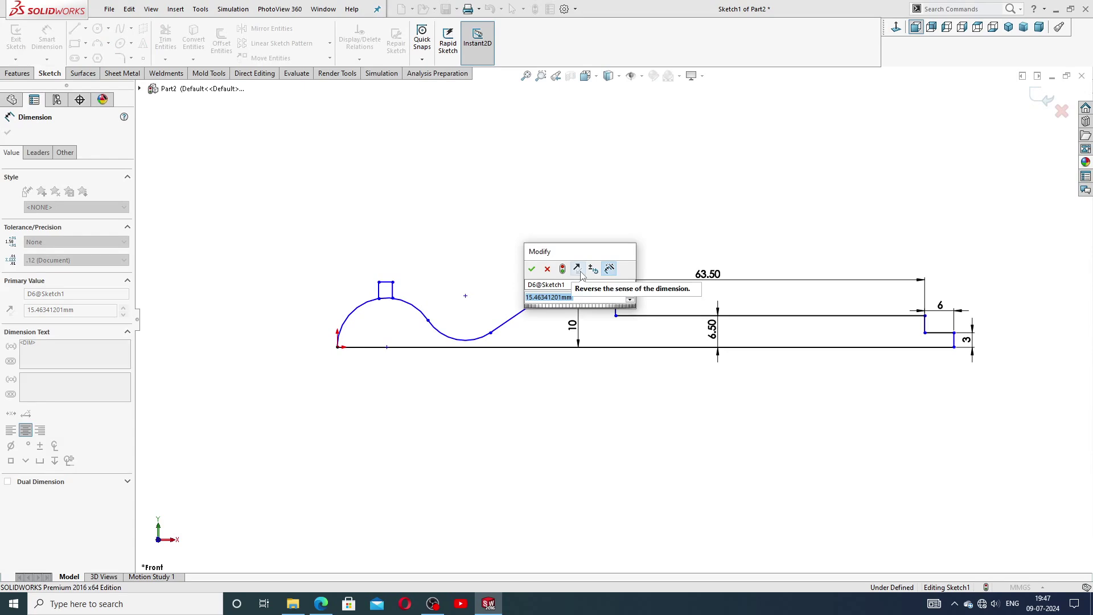
{"action": "type", "text": "6"}
{"action": "key", "text": "Return"}
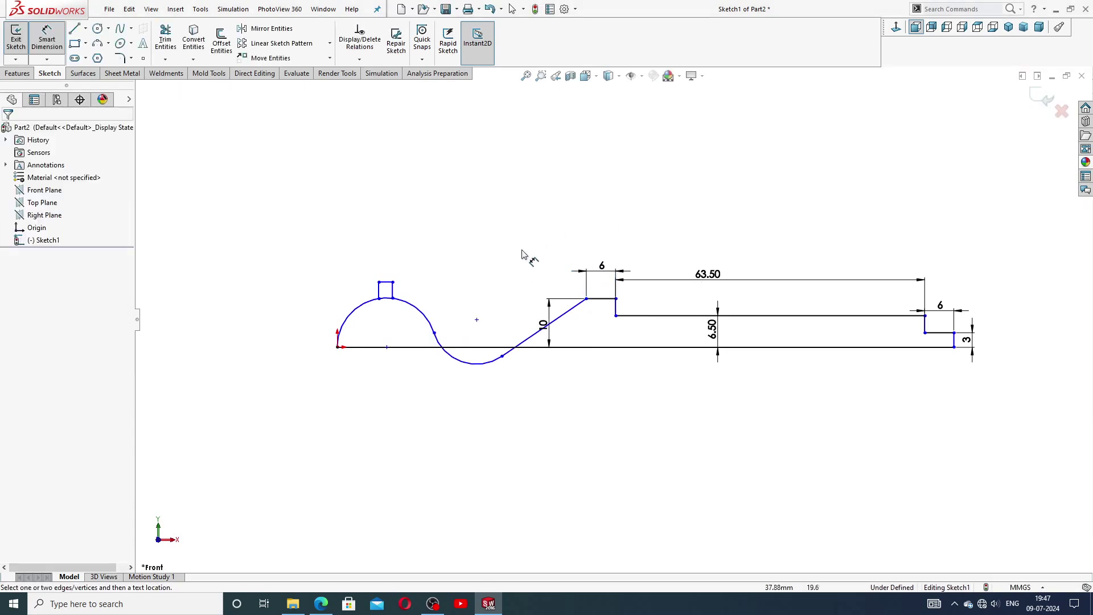
{"action": "right_click", "coordinate": [521, 254]}
{"action": "left_click", "coordinate": [546, 170]}
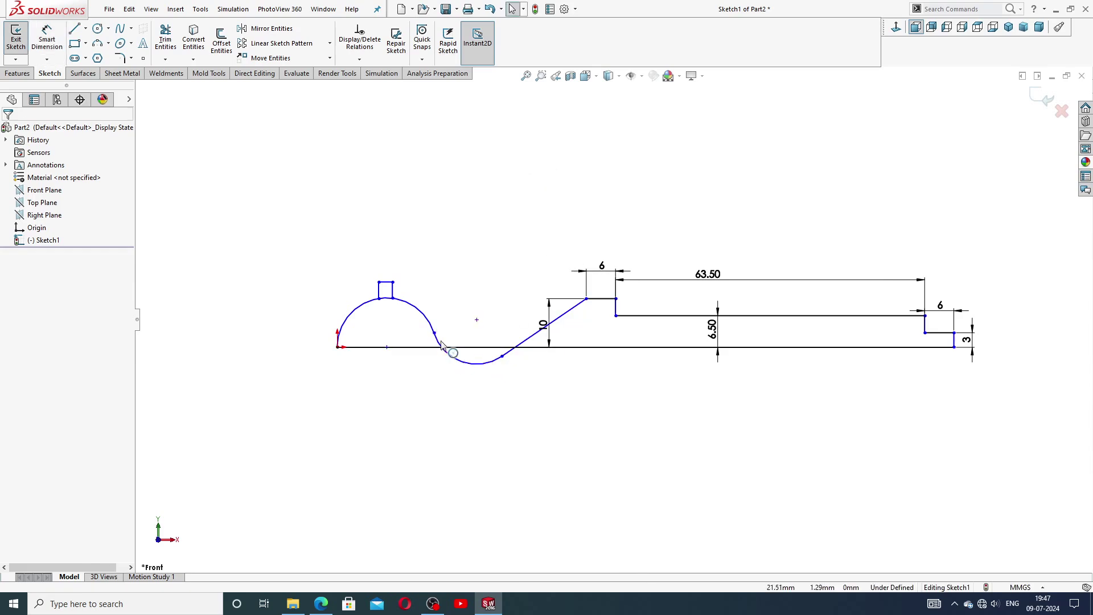
Drag the S-curve arcs, their joint and the 10-dimension line into a smoother shape
{"action": "left_click_drag", "start_coordinate": [444, 345], "coordinate": [457, 355]}
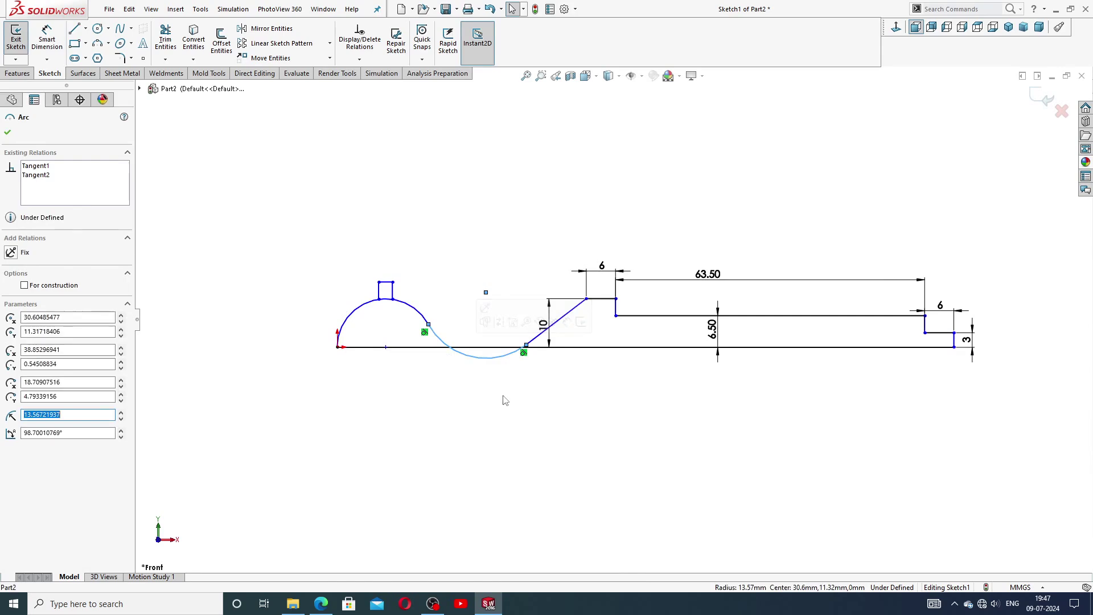
{"action": "left_click", "coordinate": [444, 324]}
{"action": "mouse_move", "coordinate": [428, 325]}
{"action": "left_mouse_down"}
{"action": "mouse_move", "coordinate": [467, 317]}
{"action": "mouse_move", "coordinate": [456, 316]}
{"action": "left_mouse_up"}
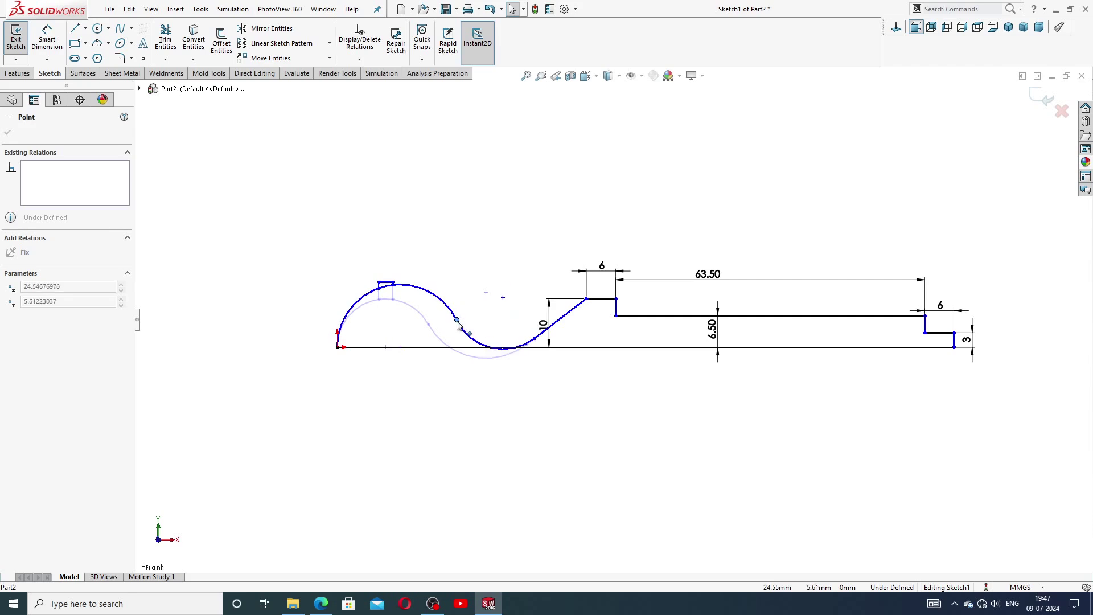
{"action": "left_click", "coordinate": [516, 378]}
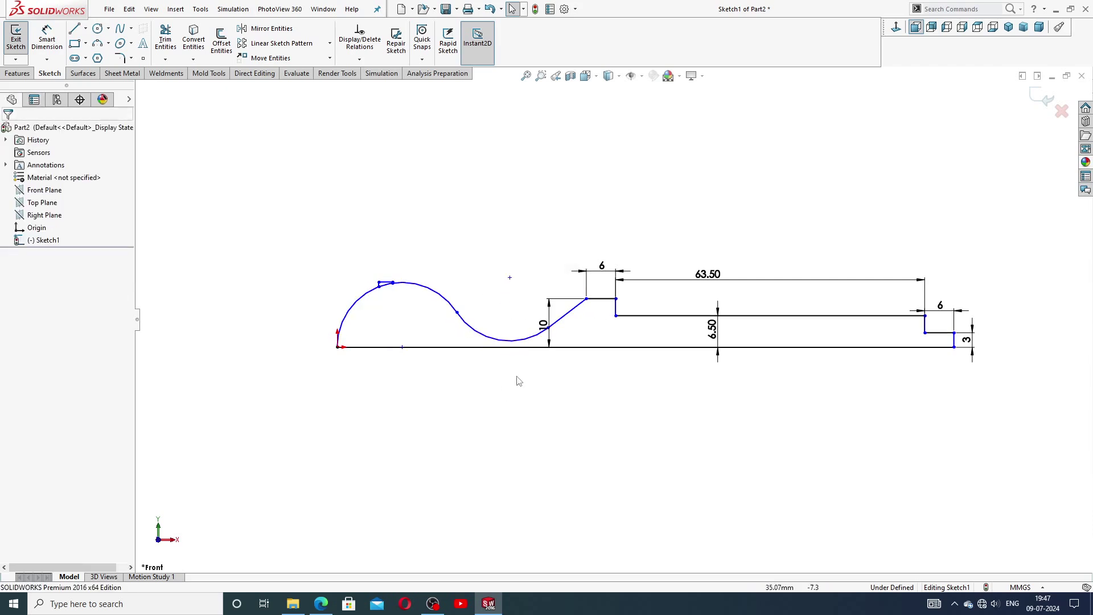
{"action": "mouse_move", "coordinate": [547, 326]}
{"action": "left_mouse_down"}
{"action": "mouse_move", "coordinate": [598, 313]}
{"action": "mouse_move", "coordinate": [523, 335]}
{"action": "left_mouse_up"}
{"action": "left_click", "coordinate": [561, 335]}
{"action": "left_click", "coordinate": [561, 370]}
Raise the short top segment of the stub
{"action": "scroll", "coordinate": [570, 353], "scroll_direction": "up", "scroll_amount": 2}
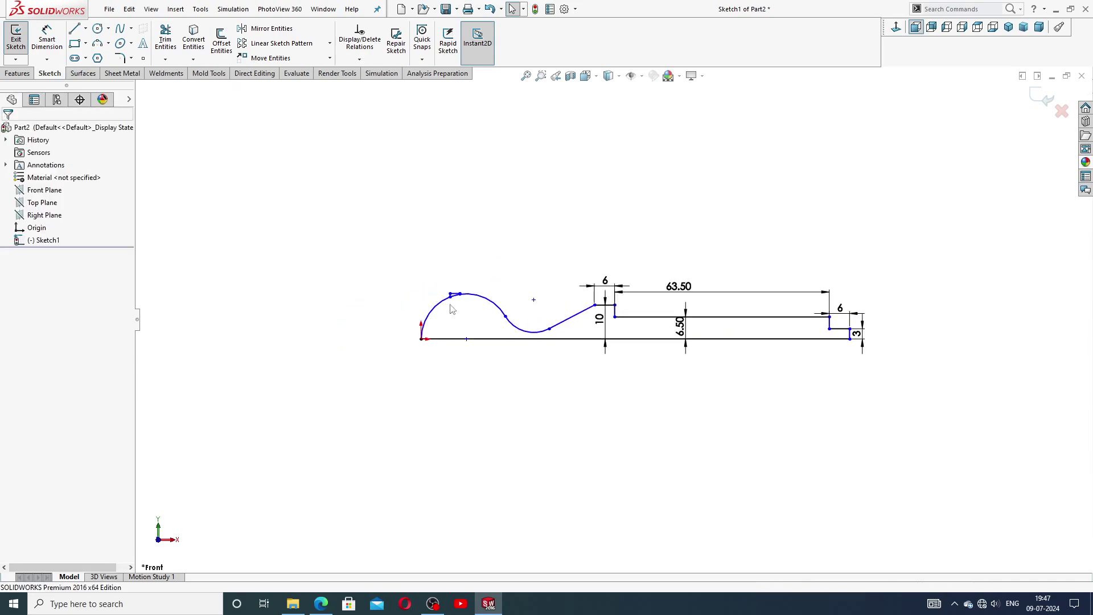
{"action": "scroll", "coordinate": [466, 312], "scroll_direction": "down", "scroll_amount": 4}
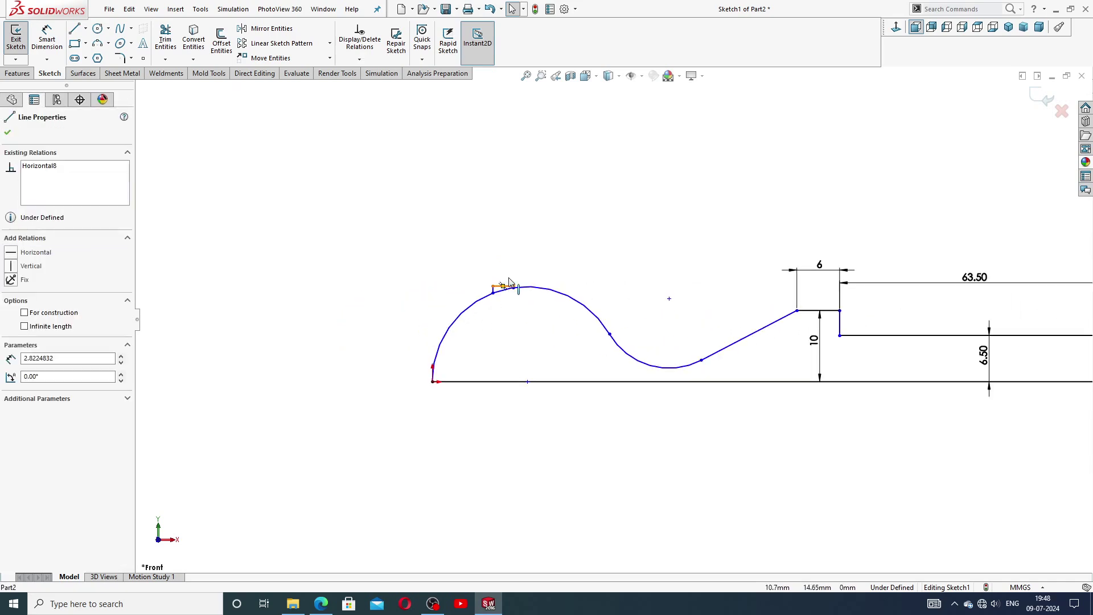
{"action": "left_click_drag", "start_coordinate": [509, 287], "coordinate": [506, 277]}
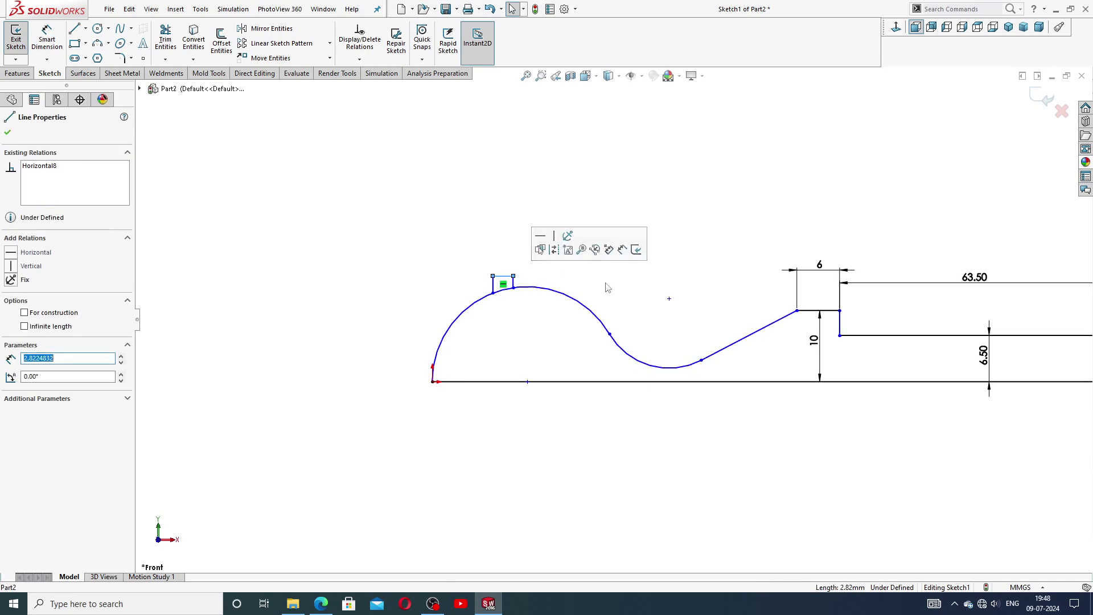
{"action": "left_click", "coordinate": [655, 287]}
{"action": "scroll", "coordinate": [655, 302], "scroll_direction": "up", "scroll_amount": 2}
Add a 30 mm horizontal dimension from the origin to the upper flat's end
{"action": "left_click", "coordinate": [55, 50]}
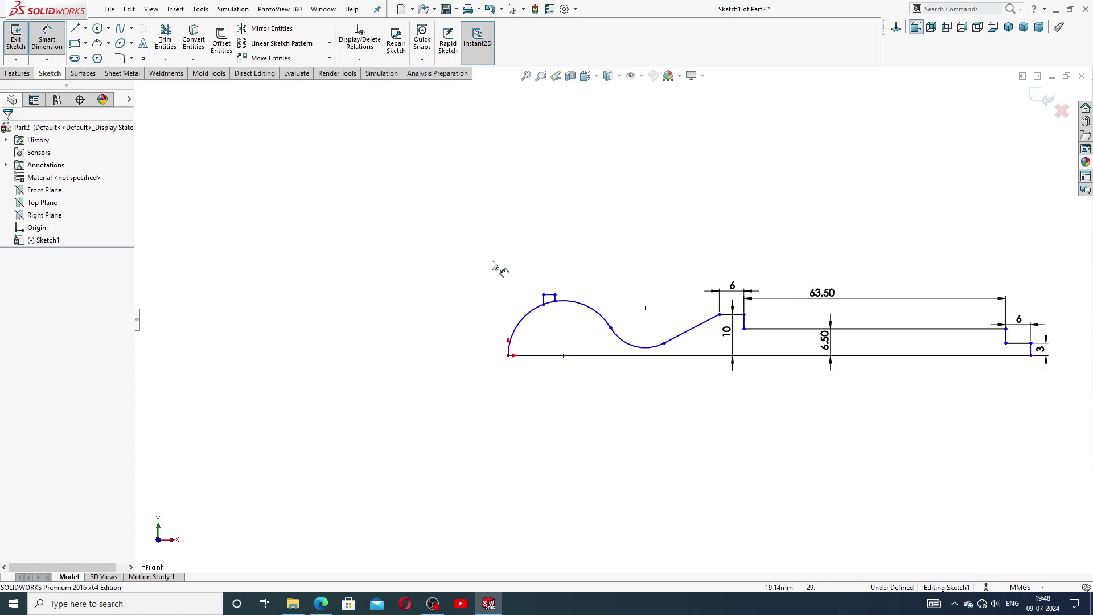
{"action": "scroll", "coordinate": [749, 357], "scroll_direction": "down", "scroll_amount": 1}
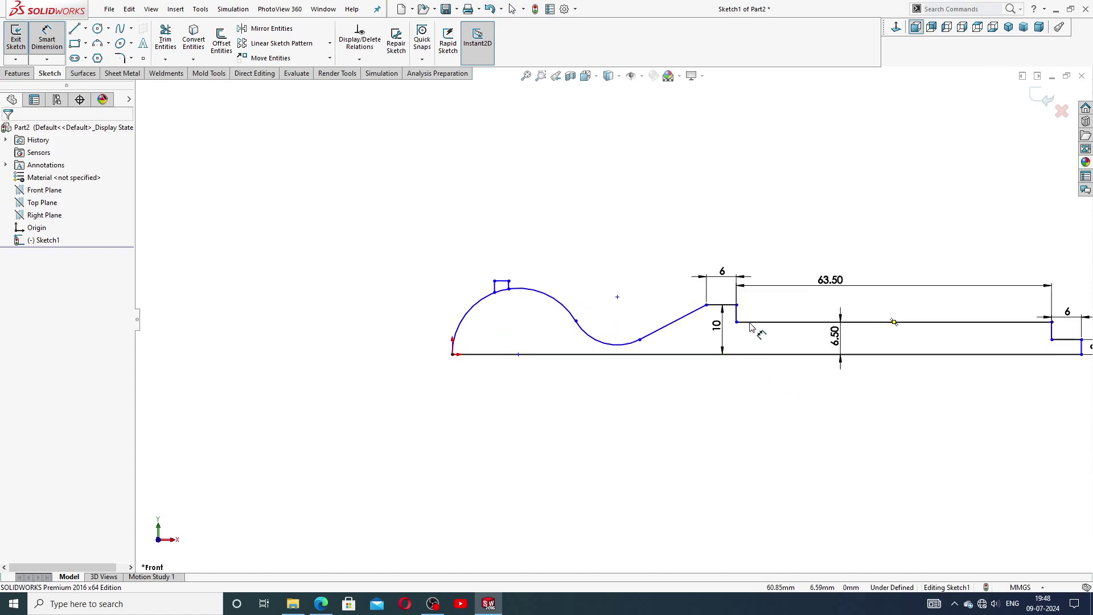
{"action": "left_click", "coordinate": [707, 306]}
{"action": "left_click", "coordinate": [457, 355]}
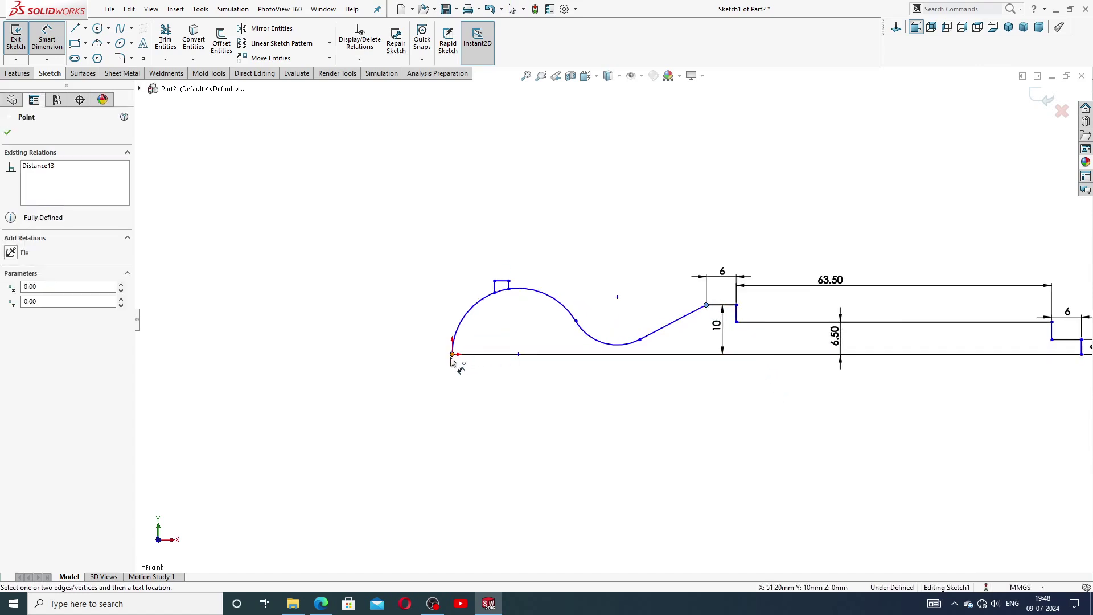
{"action": "left_click", "coordinate": [553, 253]}
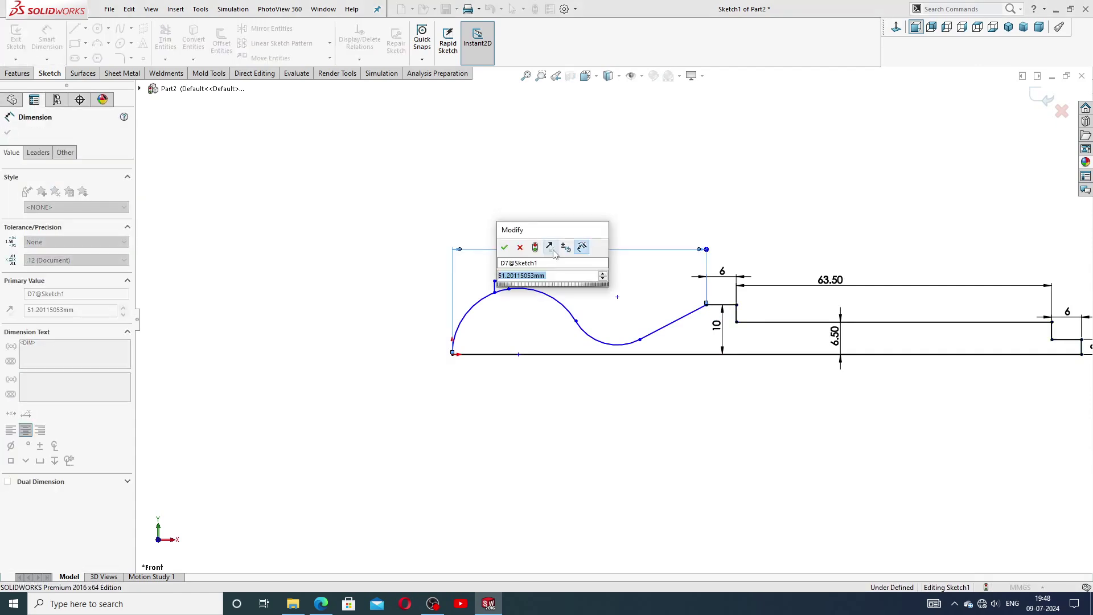
{"action": "type", "text": "30"}
{"action": "key", "text": "Return"}
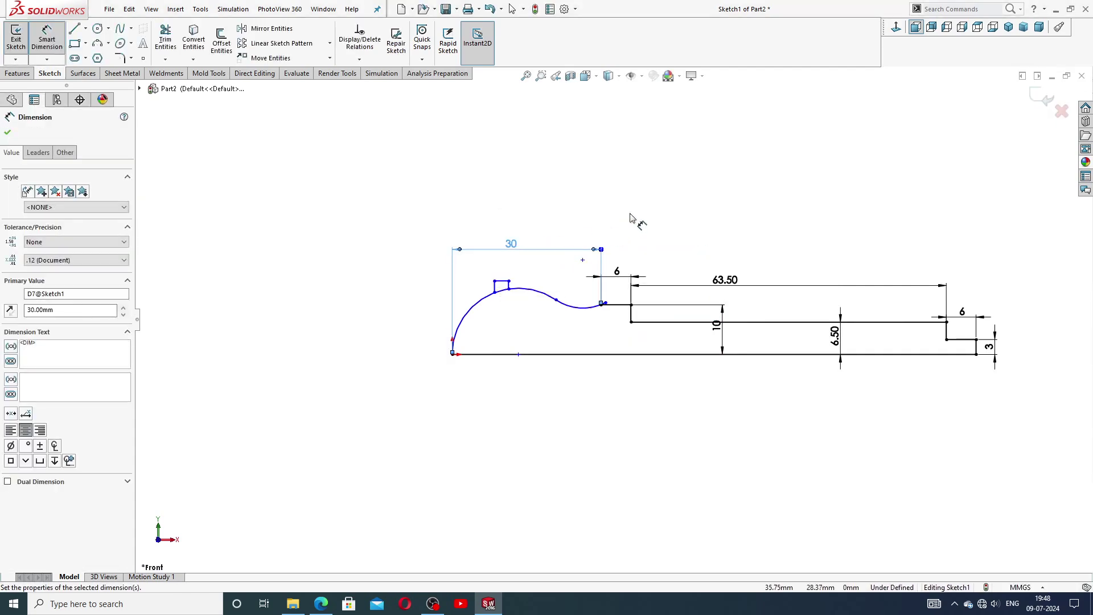
{"action": "right_click", "coordinate": [642, 228]}
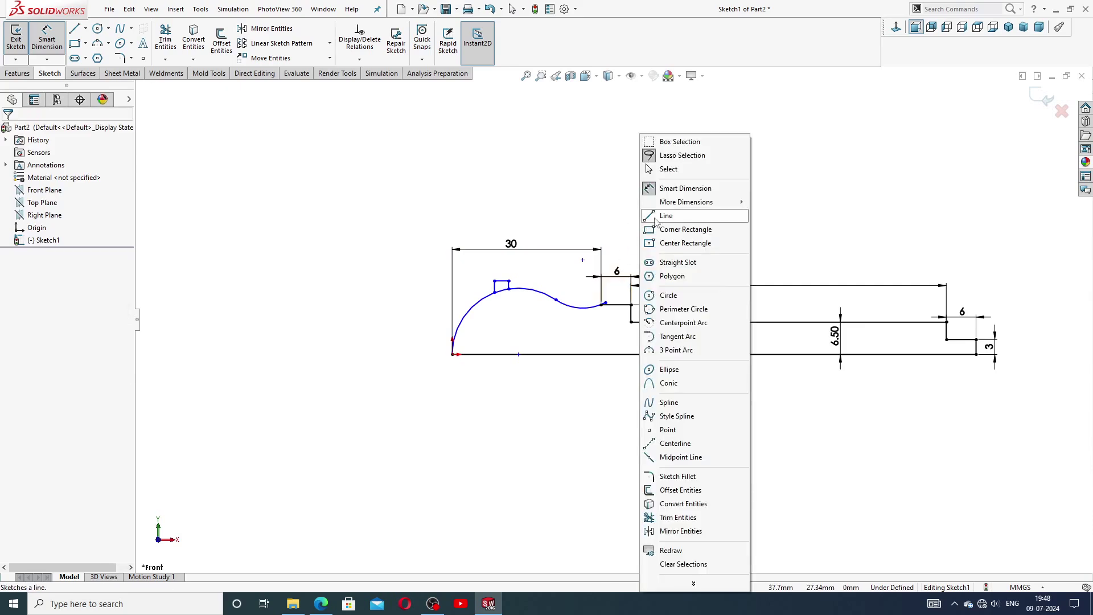
Try dragging the curve's end points toward the 30 mm mark, dismissing the over-defined warning
{"action": "left_click", "coordinate": [677, 170]}
{"action": "scroll", "coordinate": [624, 304], "scroll_direction": "down", "scroll_amount": 3}
{"action": "mouse_move", "coordinate": [621, 282]}
{"action": "left_mouse_down"}
{"action": "mouse_move", "coordinate": [604, 284]}
{"action": "mouse_move", "coordinate": [621, 295]}
{"action": "mouse_move", "coordinate": [614, 284]}
{"action": "left_mouse_up"}
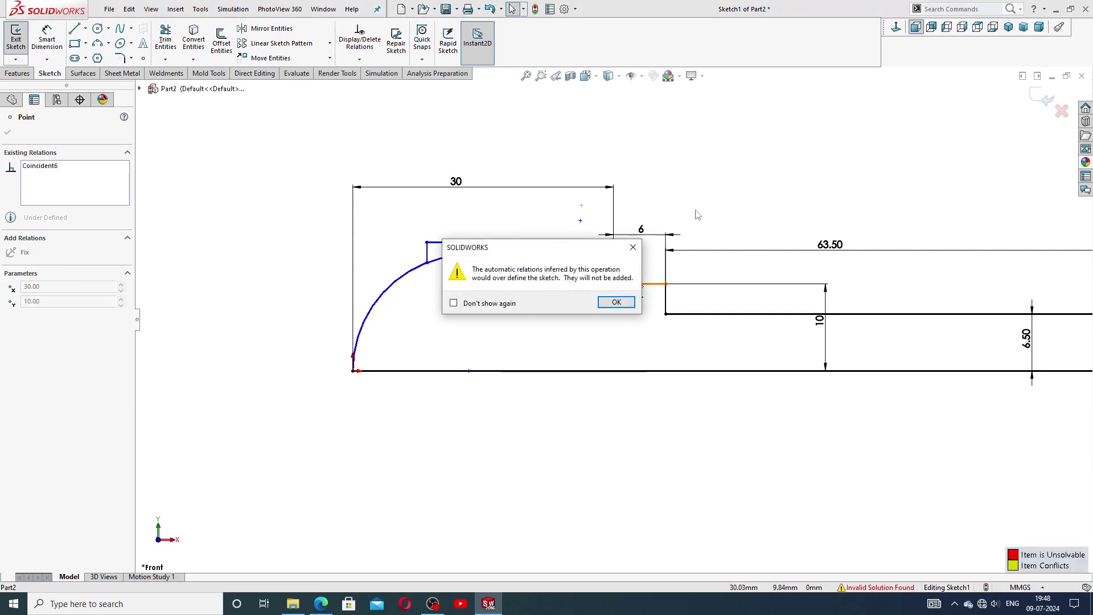
{"action": "left_click", "coordinate": [635, 248]}
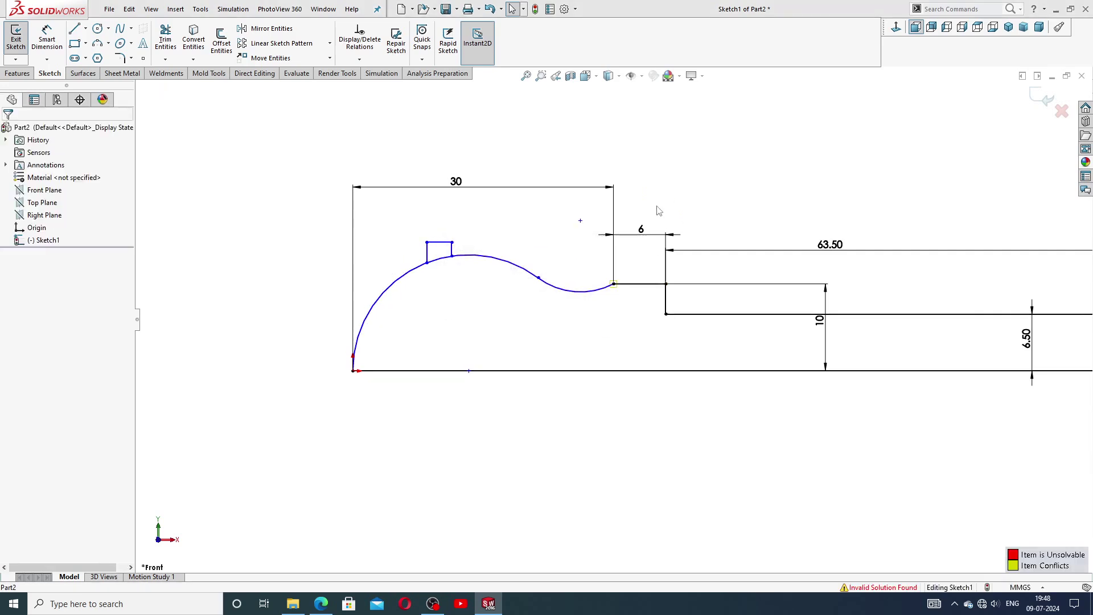
{"action": "scroll", "coordinate": [618, 293], "scroll_direction": "down", "scroll_amount": 3}
{"action": "left_click", "coordinate": [620, 299]}
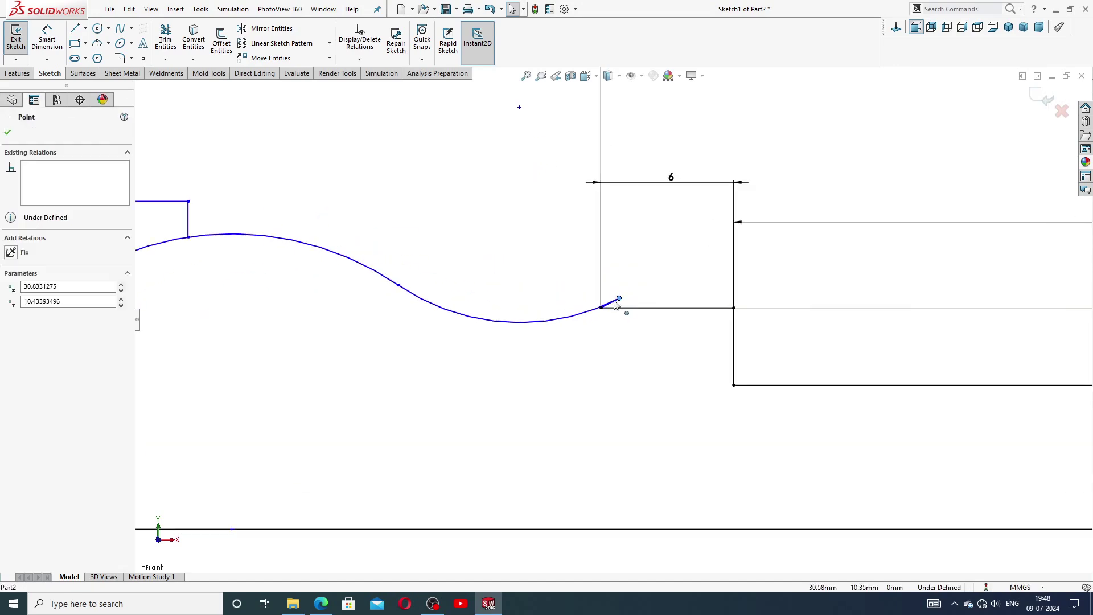
{"action": "scroll", "coordinate": [649, 289], "scroll_direction": "up", "scroll_amount": 1}
{"action": "scroll", "coordinate": [614, 320], "scroll_direction": "up", "scroll_amount": 3}
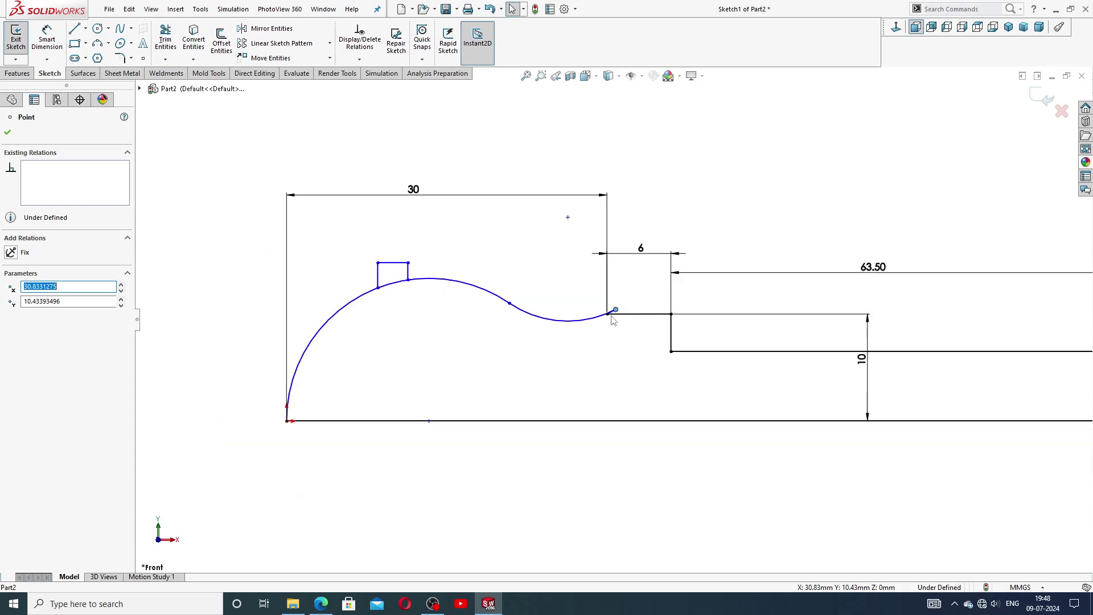
{"action": "left_click", "coordinate": [604, 317]}
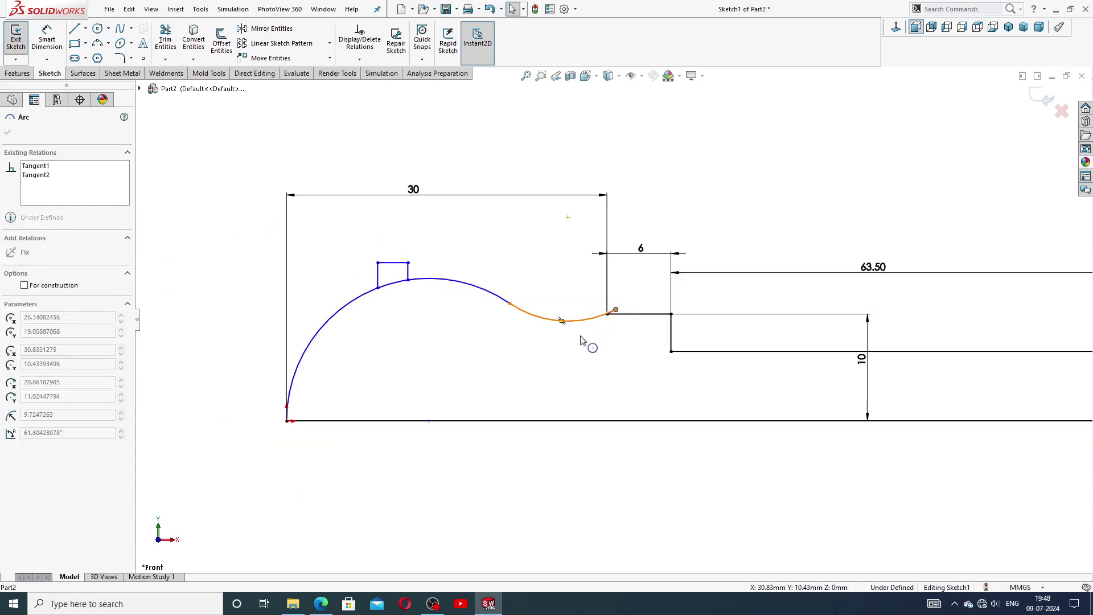
{"action": "left_click_drag", "start_coordinate": [615, 310], "coordinate": [608, 315]}
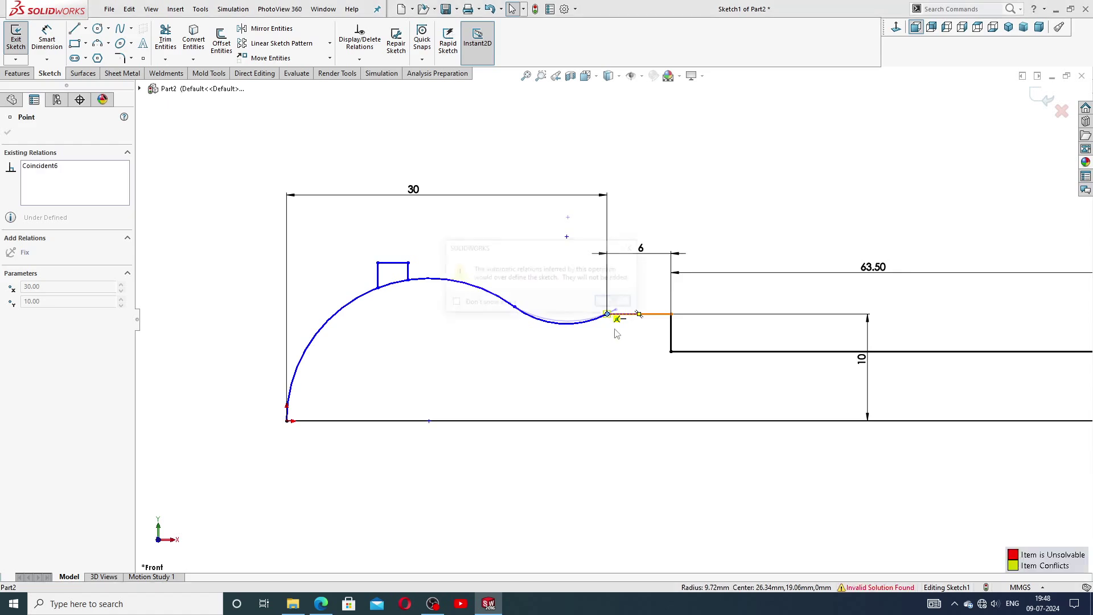
{"action": "left_click", "coordinate": [633, 249]}
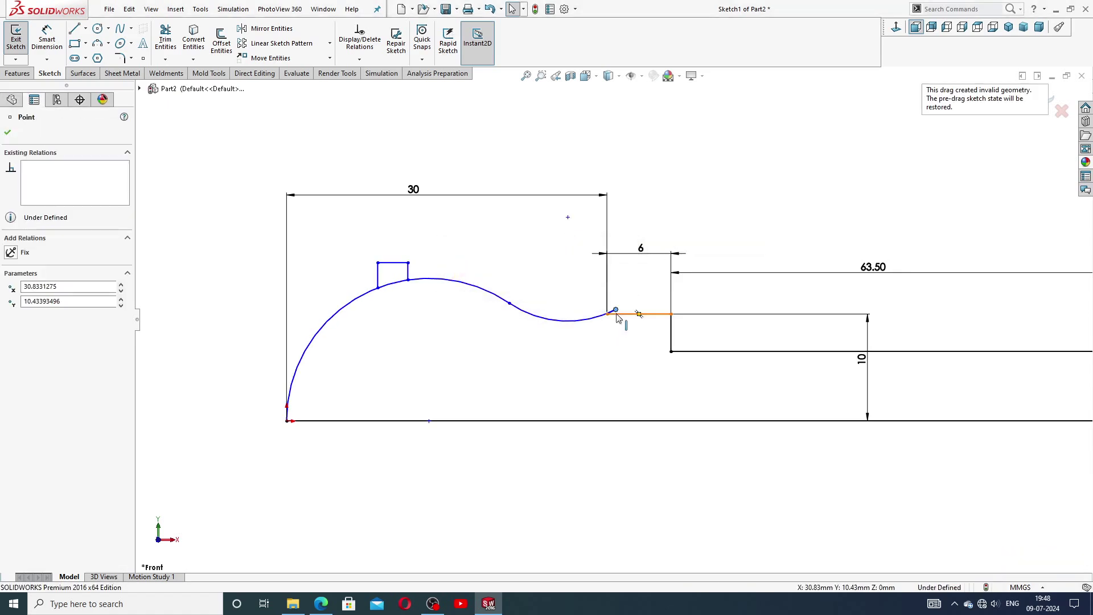
Delete the faulty right-hand arc and the short leftover line at the step corner
{"action": "scroll", "coordinate": [608, 316], "scroll_direction": "down", "scroll_amount": 4}
{"action": "scroll", "coordinate": [595, 327], "scroll_direction": "down", "scroll_amount": 3}
{"action": "scroll", "coordinate": [581, 333], "scroll_direction": "up", "scroll_amount": 1}
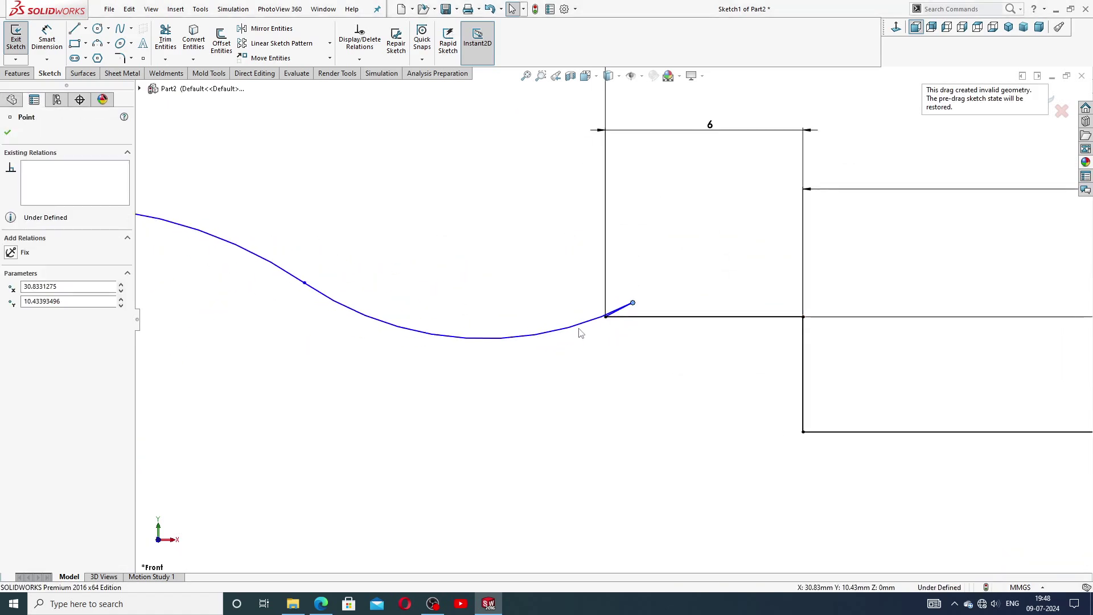
{"action": "scroll", "coordinate": [581, 333], "scroll_direction": "up", "scroll_amount": 3}
{"action": "scroll", "coordinate": [580, 334], "scroll_direction": "up", "scroll_amount": 1}
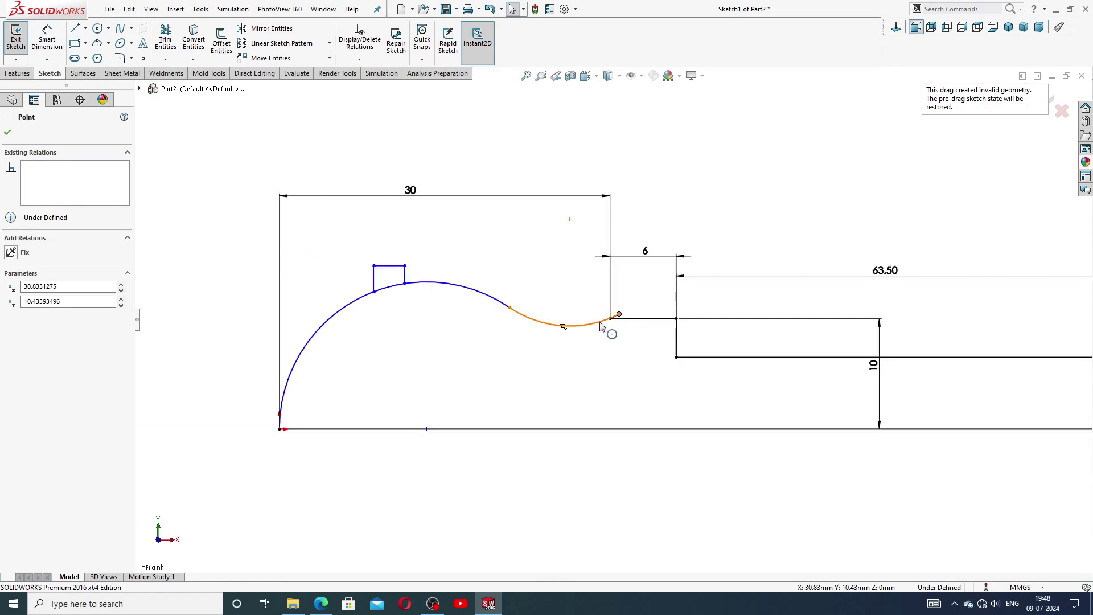
{"action": "left_click", "coordinate": [602, 324]}
{"action": "key", "text": "Delete"}
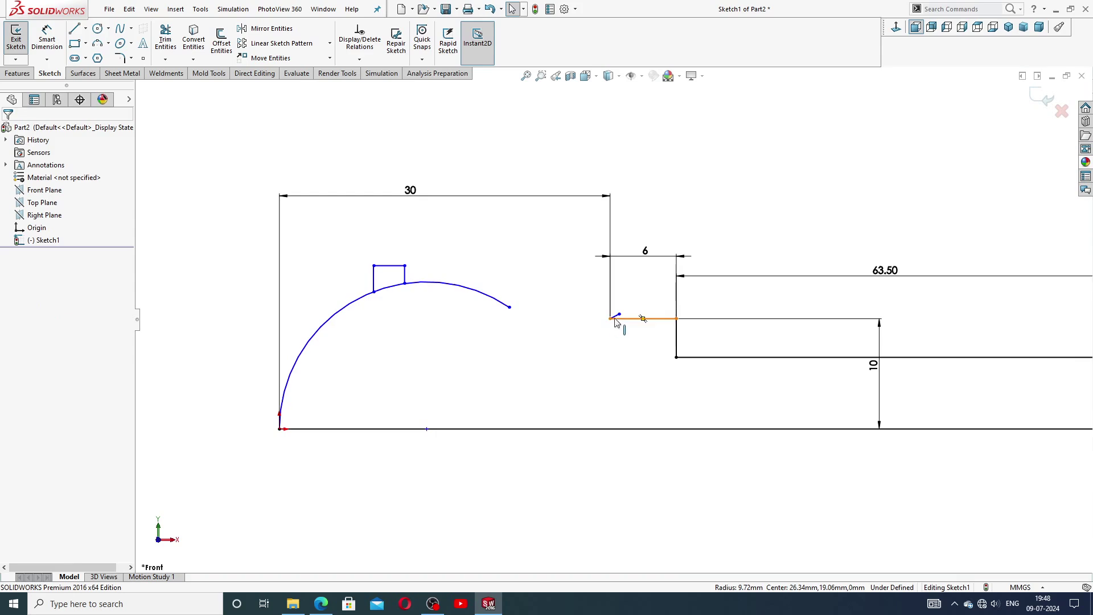
{"action": "scroll", "coordinate": [620, 318], "scroll_direction": "down", "scroll_amount": 4}
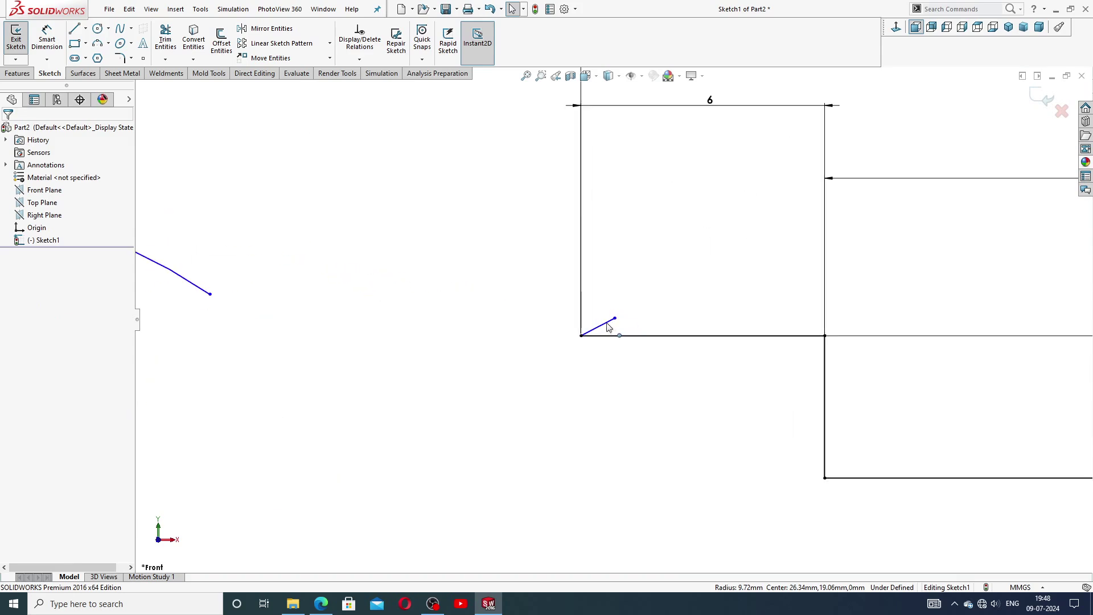
{"action": "left_click", "coordinate": [607, 324]}
{"action": "key", "text": "Delete"}
{"action": "scroll", "coordinate": [613, 318], "scroll_direction": "up", "scroll_amount": 1}
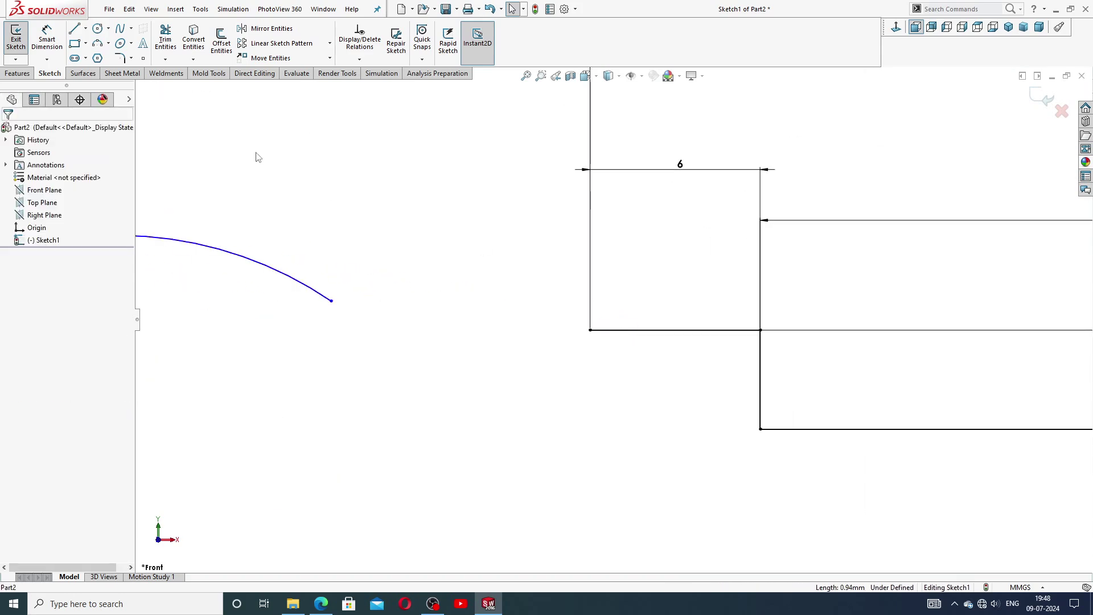
{"action": "left_click", "coordinate": [107, 45]}
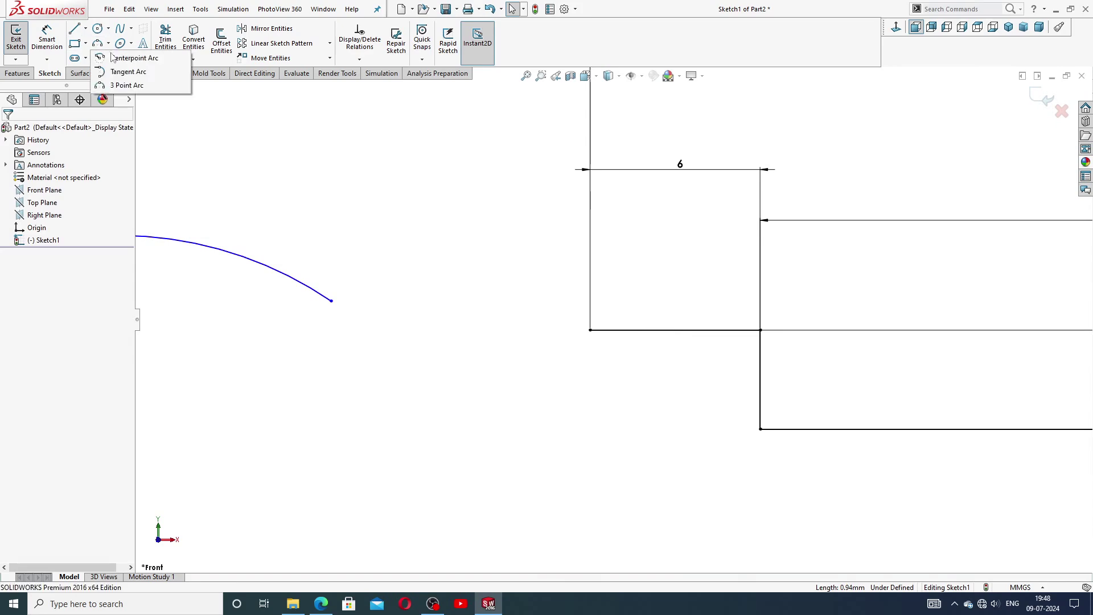
{"action": "left_click", "coordinate": [120, 84]}
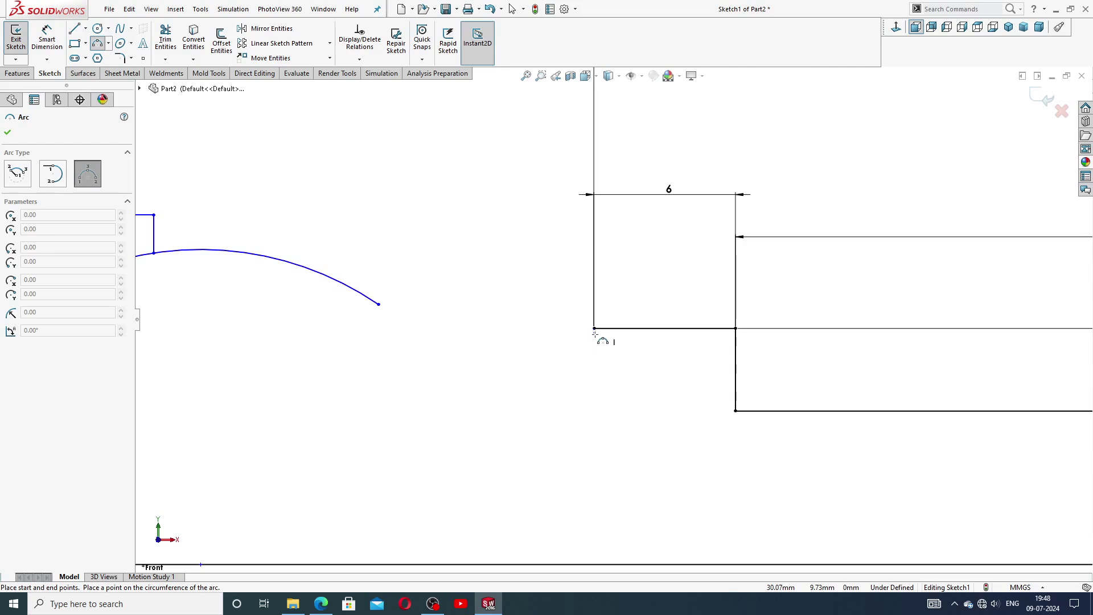
{"action": "left_click", "coordinate": [595, 329]}
{"action": "left_click", "coordinate": [379, 304]}
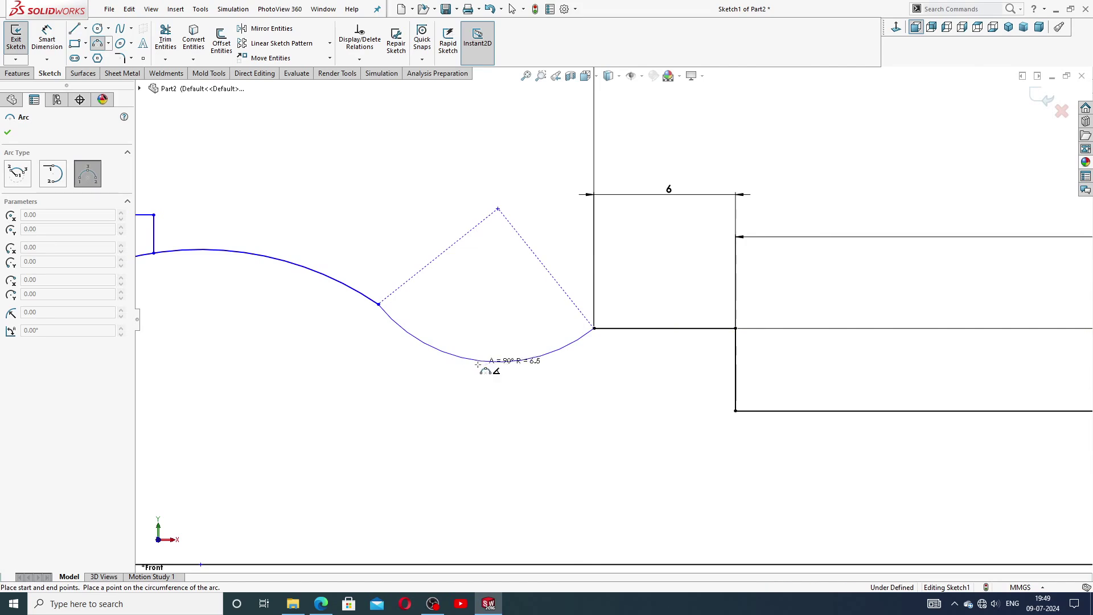
{"action": "left_click", "coordinate": [478, 364]}
{"action": "right_click", "coordinate": [535, 390]}
{"action": "left_click", "coordinate": [562, 394]}
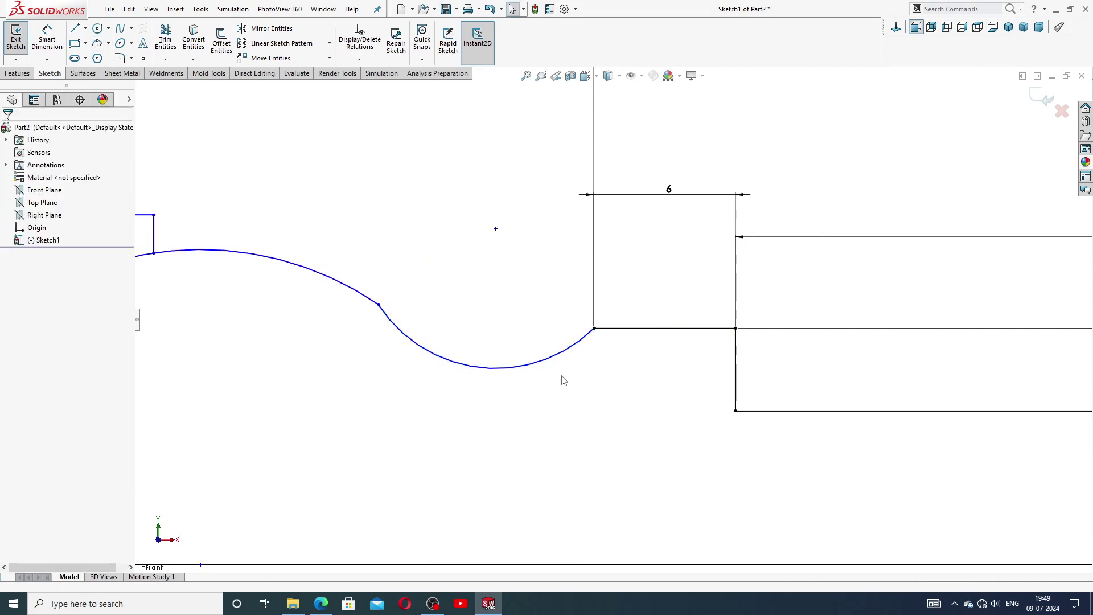
{"action": "scroll", "coordinate": [562, 377], "scroll_direction": "up", "scroll_amount": 3}
{"action": "left_click", "coordinate": [527, 318]}
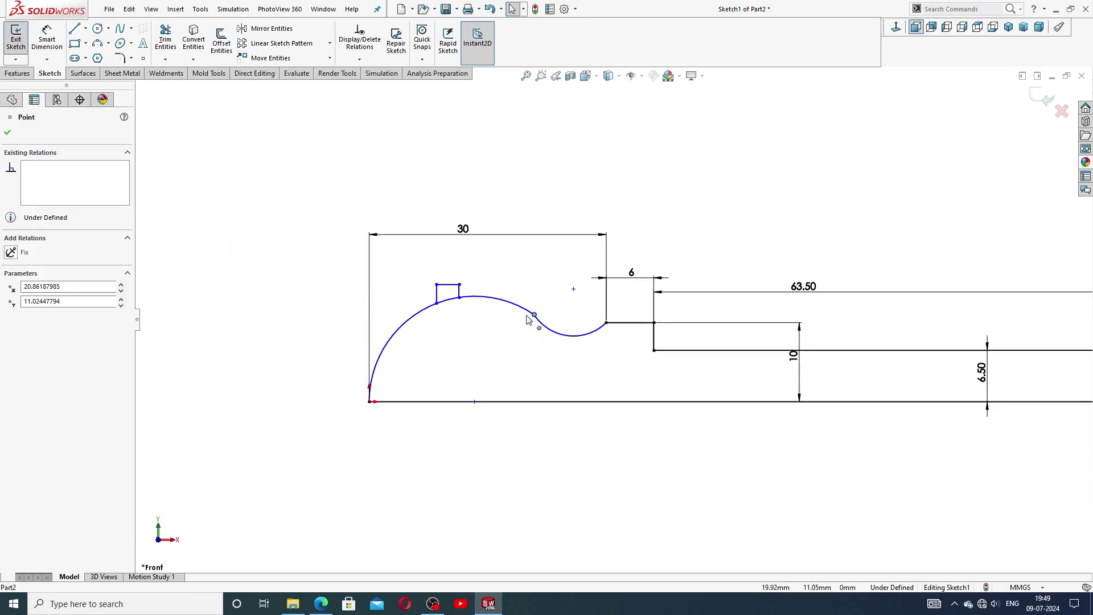
{"action": "left_click_drag", "start_coordinate": [528, 319], "coordinate": [511, 322]}
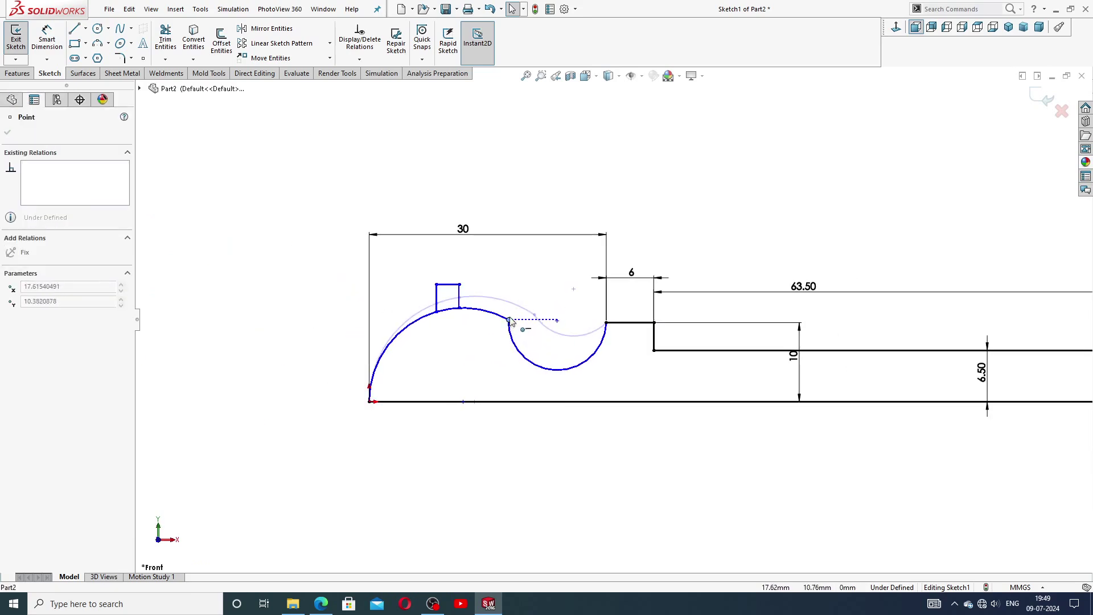
{"action": "left_click_drag", "start_coordinate": [511, 321], "coordinate": [535, 330]}
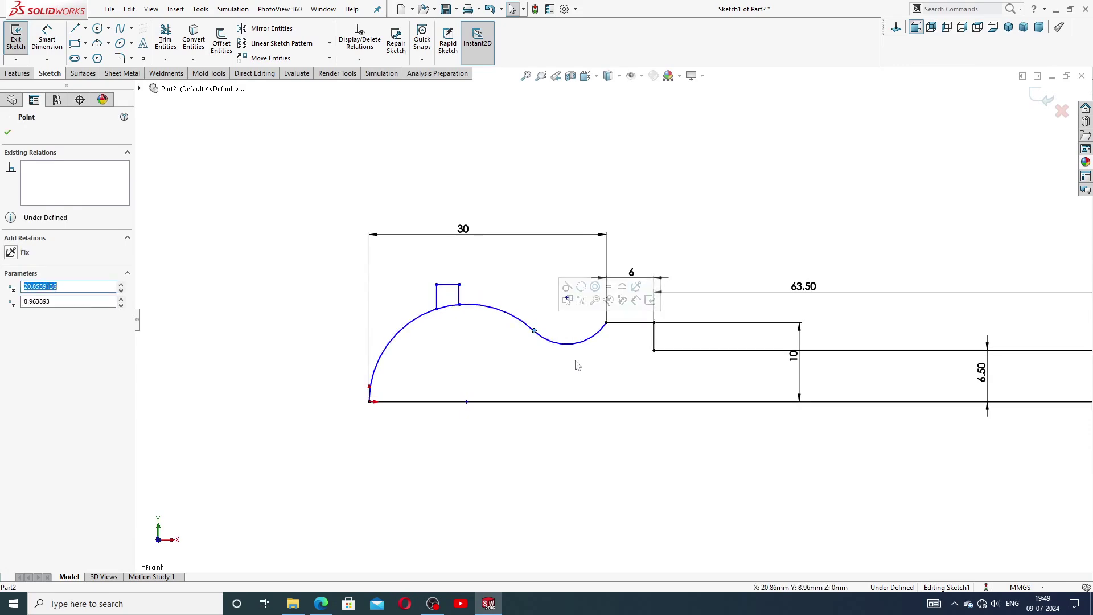
{"action": "left_click", "coordinate": [577, 366]}
{"action": "left_click", "coordinate": [534, 332]}
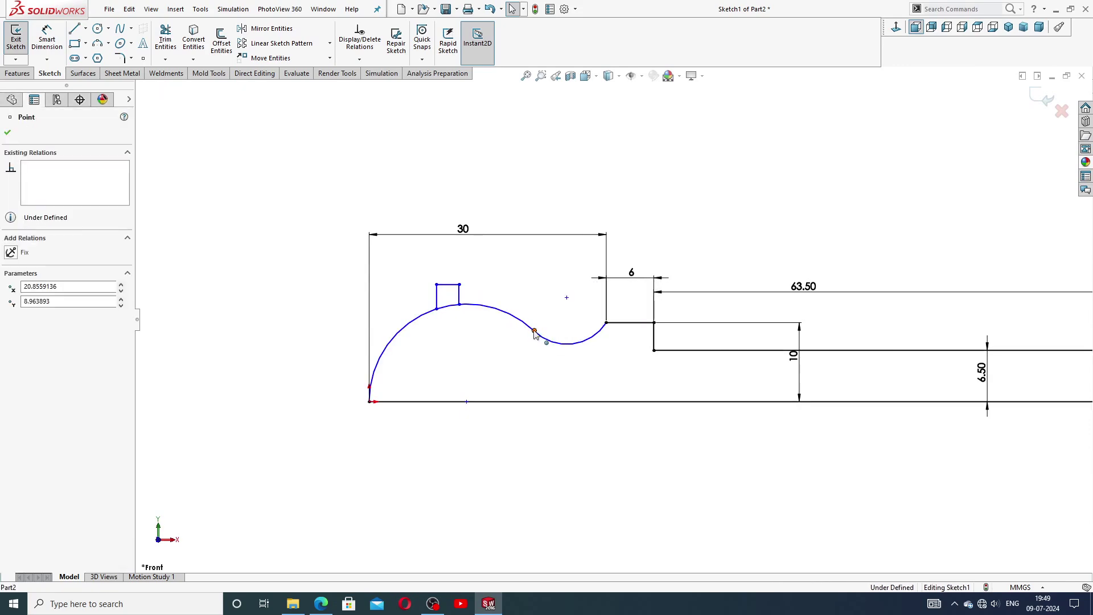
{"action": "left_click", "coordinate": [607, 325]}
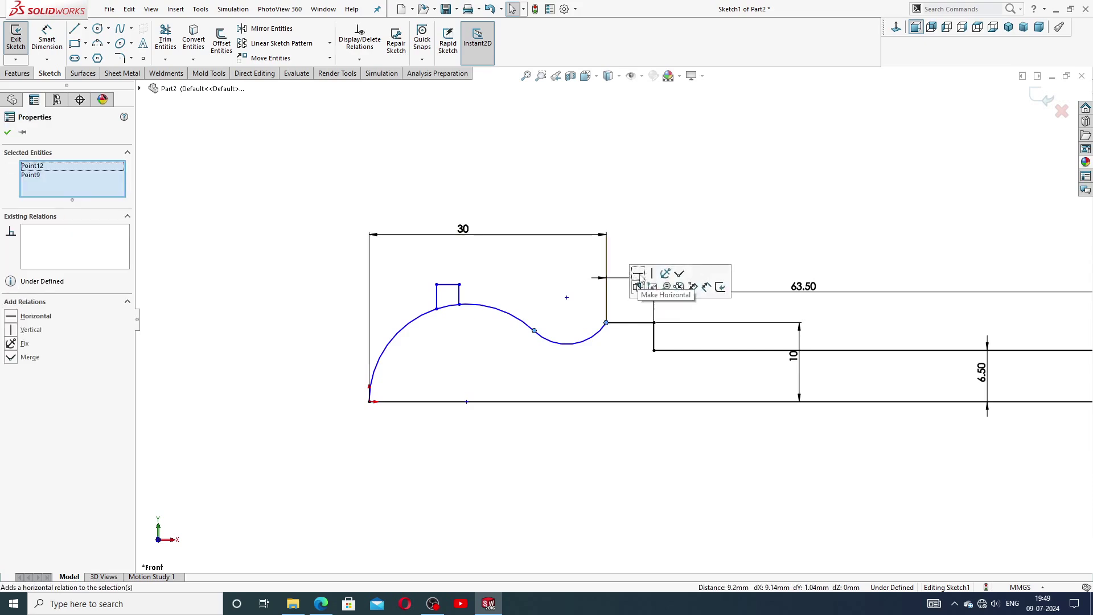
{"action": "left_click", "coordinate": [650, 214]}
{"action": "scroll", "coordinate": [615, 323], "scroll_direction": "up", "scroll_amount": 2}
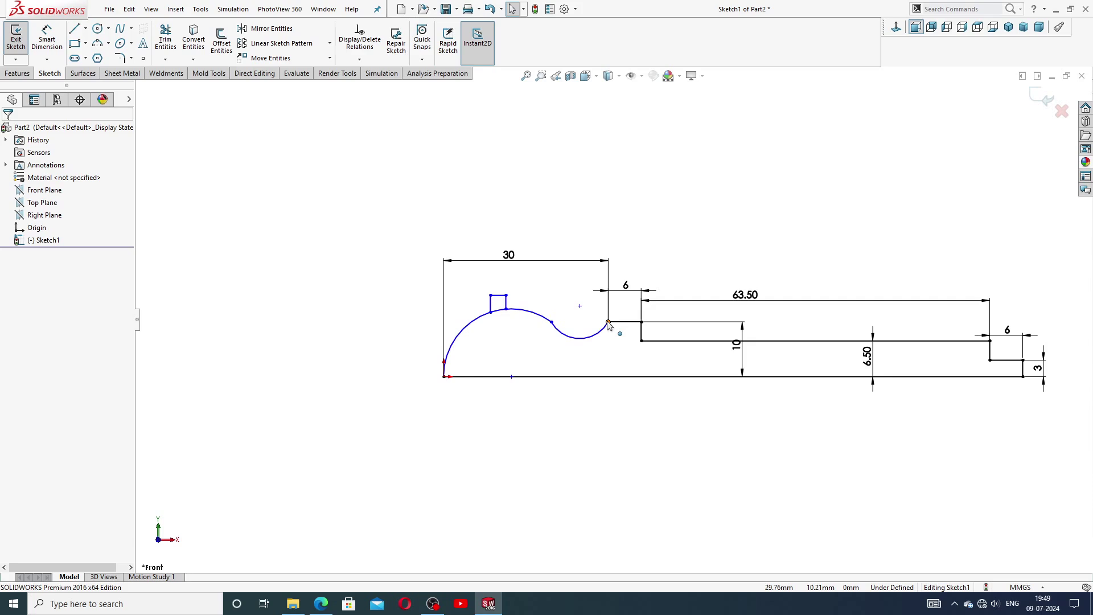
{"action": "left_click", "coordinate": [600, 336]}
Delete the lower arc and draw a short slanted line down from the step corner
{"action": "key", "text": "Delete"}
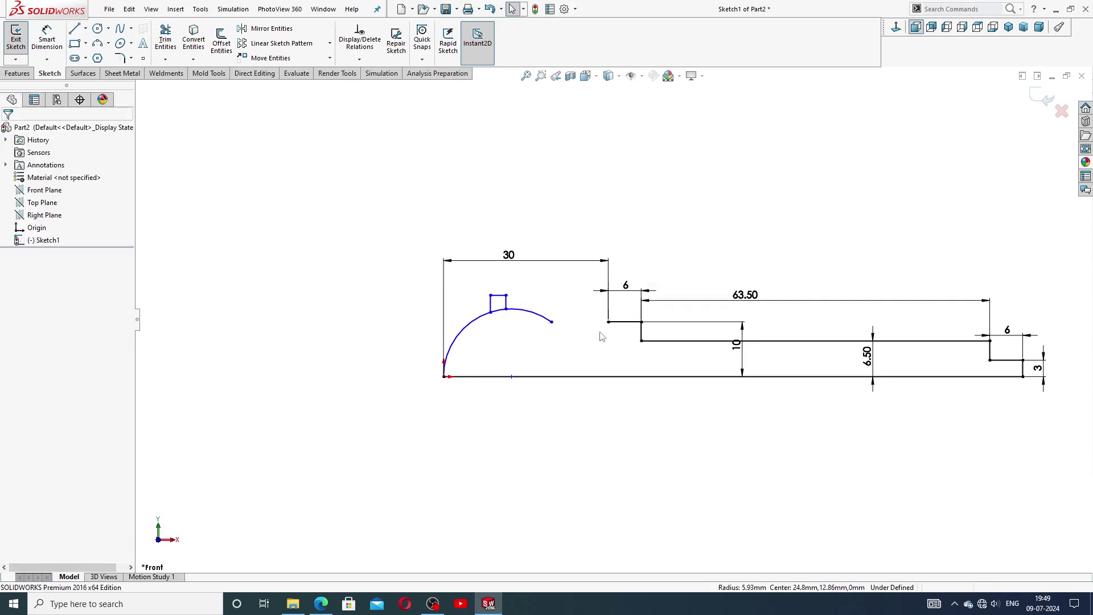
{"action": "left_click", "coordinate": [76, 31]}
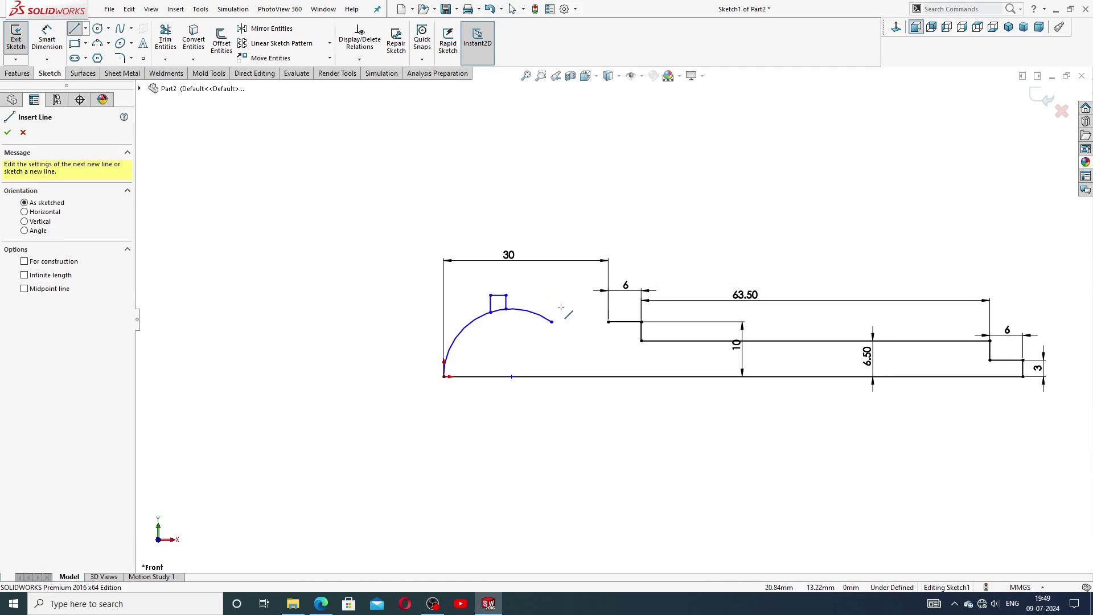
{"action": "scroll", "coordinate": [551, 311], "scroll_direction": "down", "scroll_amount": 3}
{"action": "left_click", "coordinate": [651, 332]}
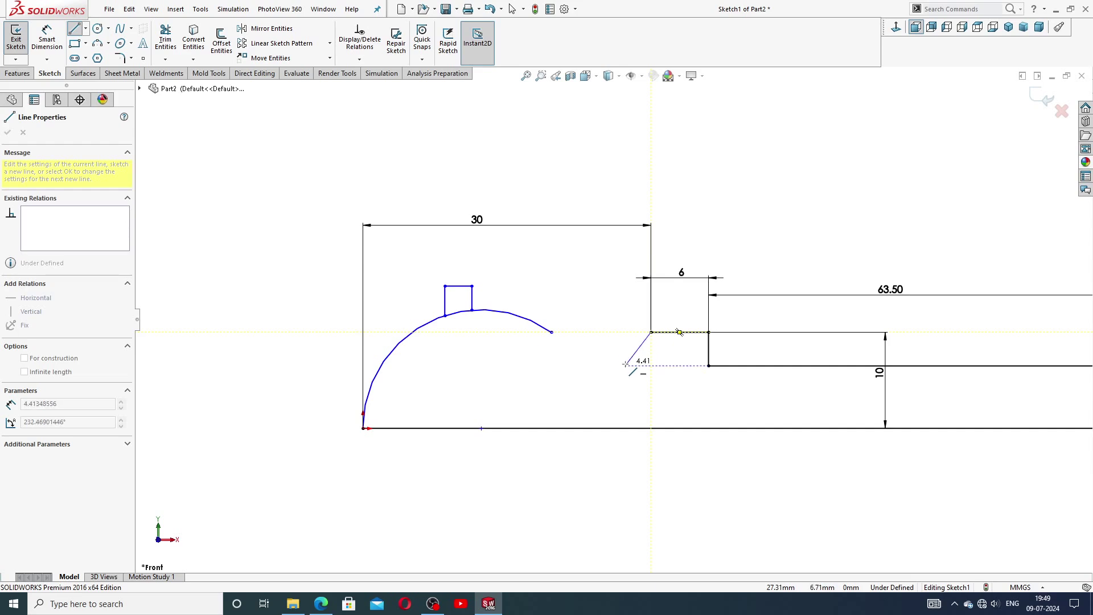
{"action": "left_click", "coordinate": [625, 366]}
{"action": "key", "text": "a"}
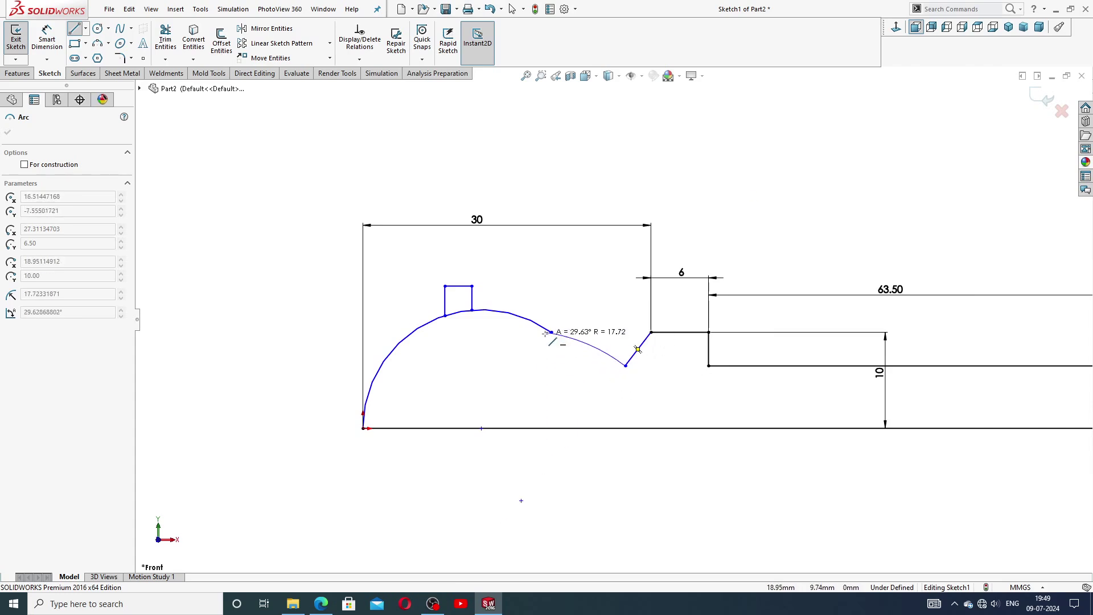
{"action": "right_click", "coordinate": [574, 314]}
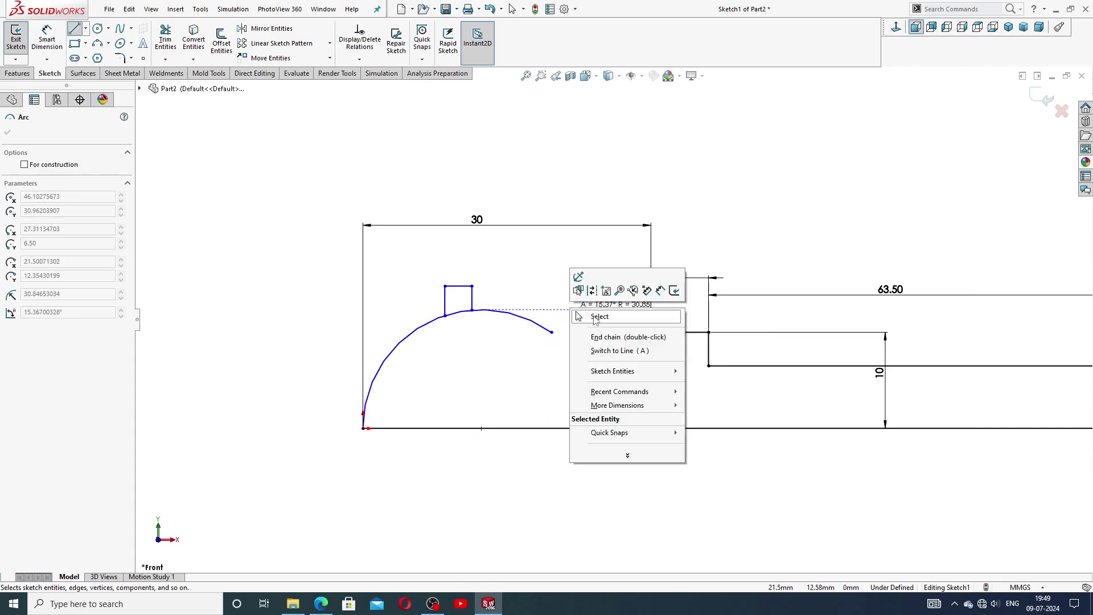
{"action": "left_click", "coordinate": [592, 317]}
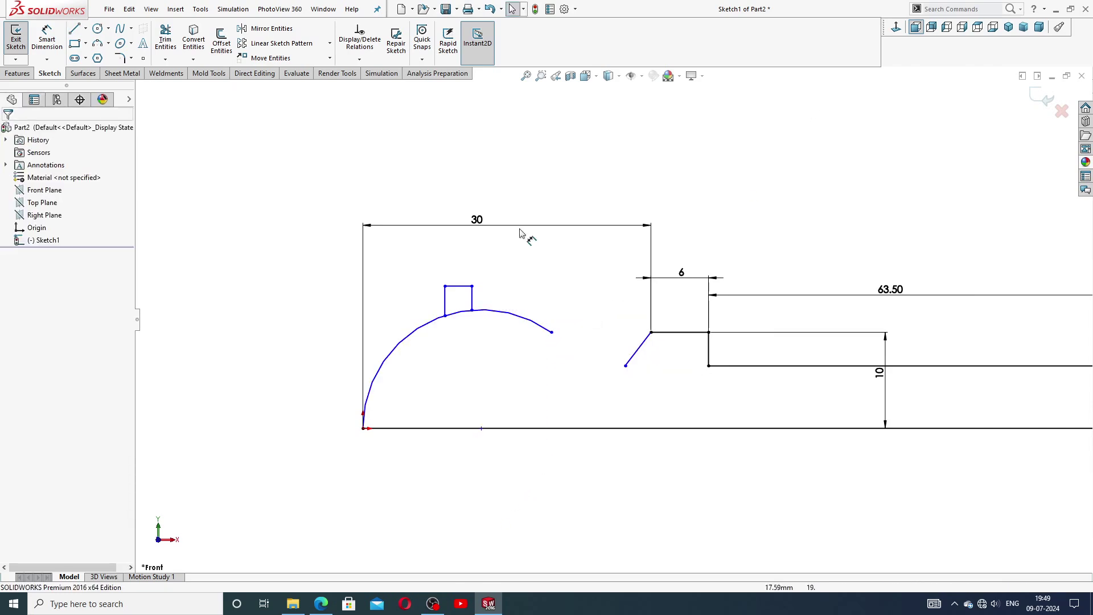
Draw a downward-dipping 3 Point Arc from the line's lower end to the left arc's end
{"action": "left_click", "coordinate": [98, 45]}
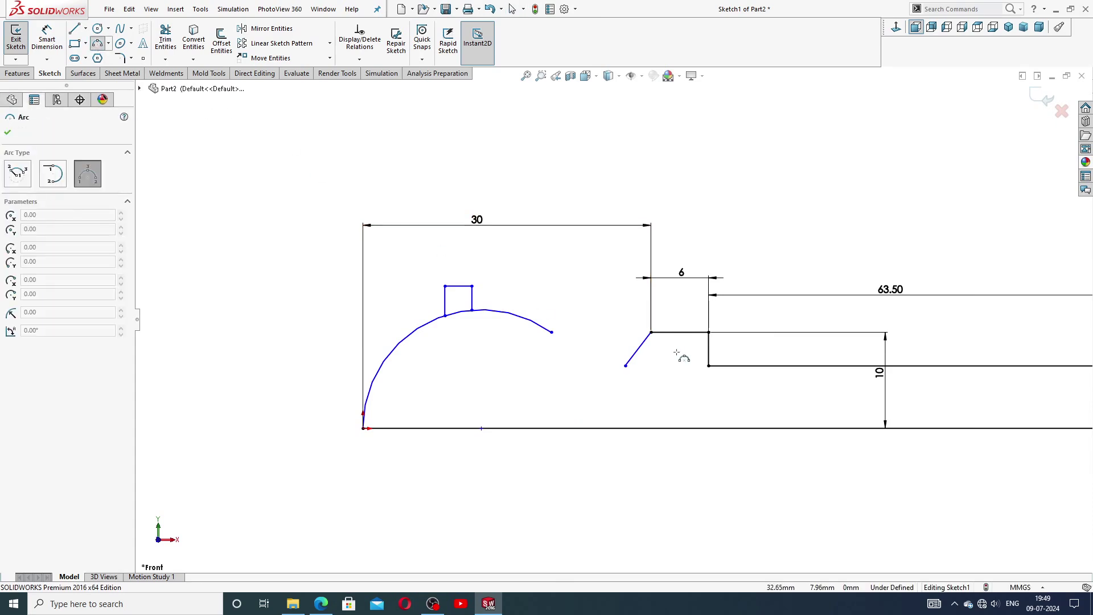
{"action": "left_click", "coordinate": [625, 366]}
{"action": "left_click", "coordinate": [552, 332]}
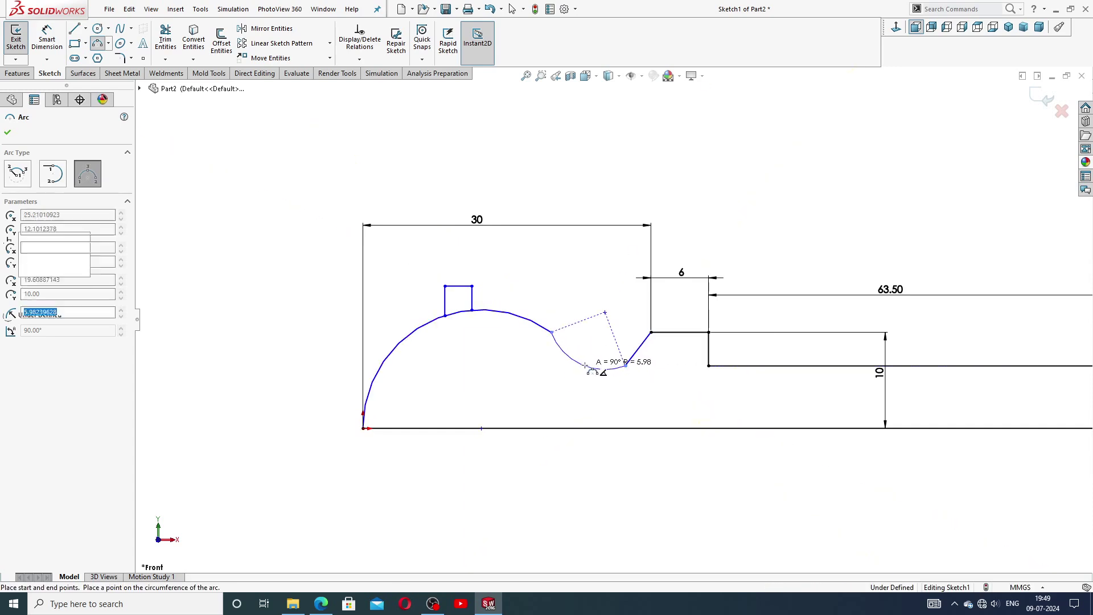
{"action": "left_click", "coordinate": [586, 366]}
{"action": "right_click", "coordinate": [643, 373]}
{"action": "left_click", "coordinate": [675, 393]}
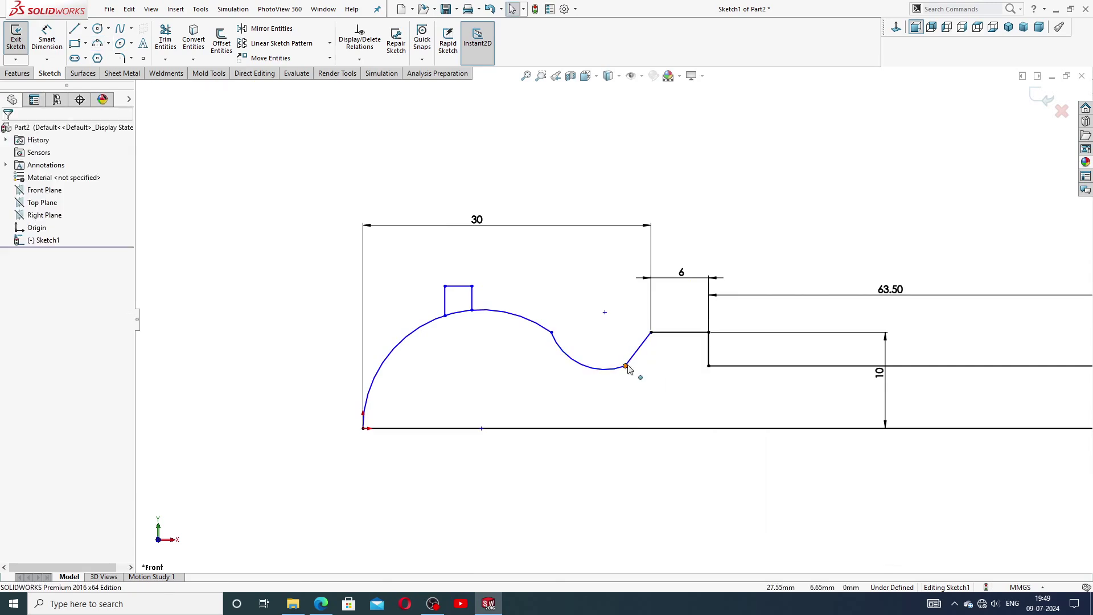
Pull the new arc's right end up toward the corner and check where the arcs meet
{"action": "left_click", "coordinate": [626, 366]}
{"action": "left_click_drag", "start_coordinate": [626, 366], "coordinate": [669, 392]}
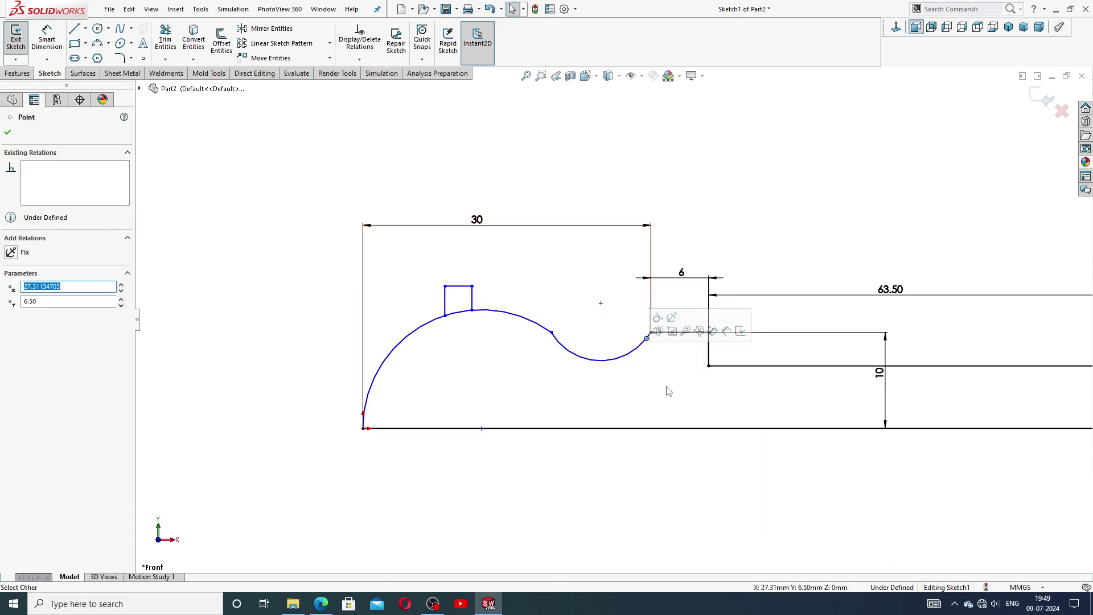
{"action": "left_click", "coordinate": [665, 387]}
{"action": "left_click", "coordinate": [556, 335]}
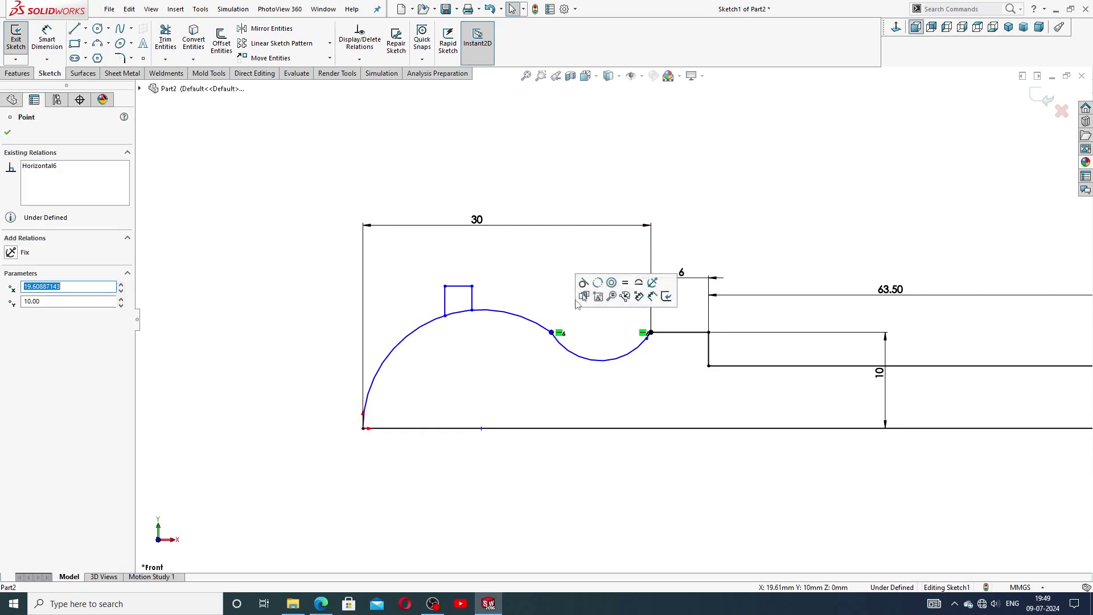
{"action": "left_click", "coordinate": [655, 370]}
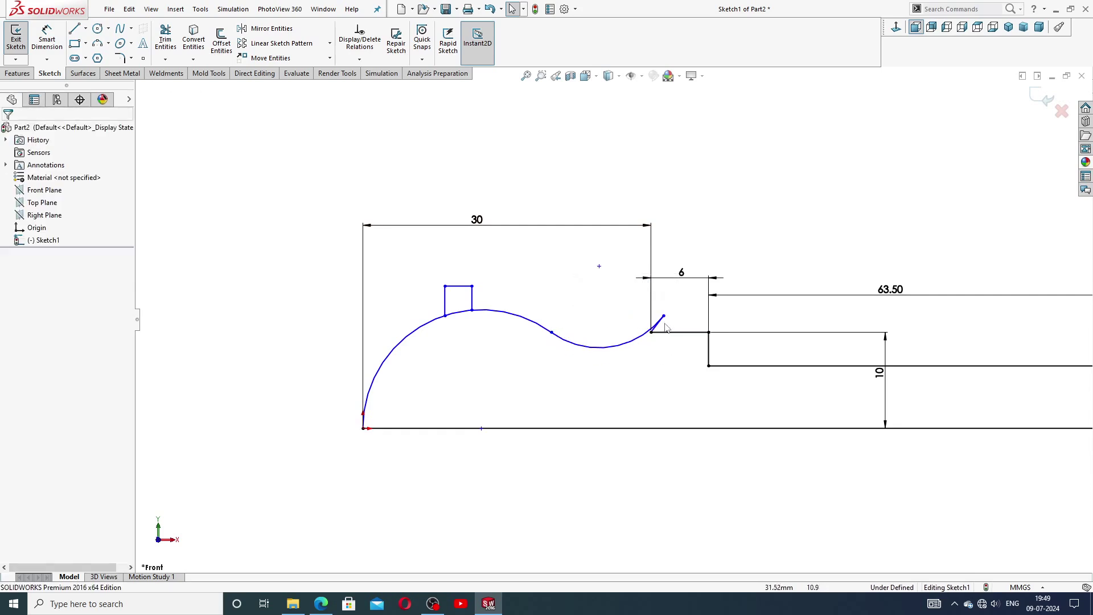
Drop the curve's end onto the step corner so the S-curve closes
{"action": "scroll", "coordinate": [666, 336], "scroll_direction": "down", "scroll_amount": 3}
{"action": "scroll", "coordinate": [636, 319], "scroll_direction": "down", "scroll_amount": 3}
{"action": "mouse_move", "coordinate": [628, 290]}
{"action": "left_mouse_down"}
{"action": "mouse_move", "coordinate": [592, 347]}
{"action": "mouse_move", "coordinate": [570, 361]}
{"action": "mouse_move", "coordinate": [589, 340]}
{"action": "left_mouse_up"}
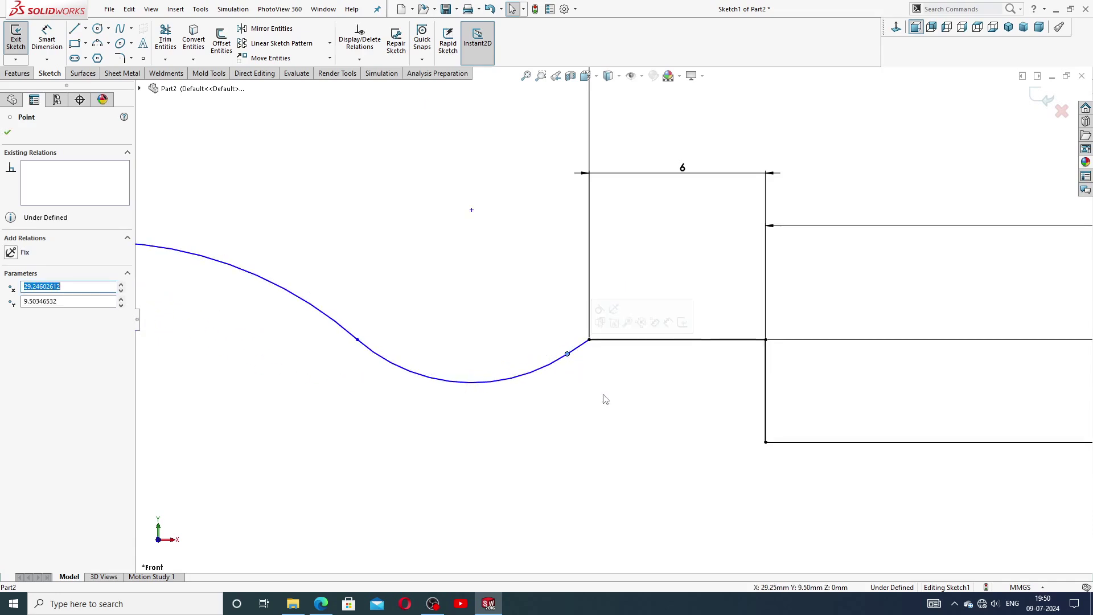
{"action": "left_click", "coordinate": [605, 393]}
{"action": "scroll", "coordinate": [606, 393], "scroll_direction": "up", "scroll_amount": 3}
{"action": "scroll", "coordinate": [581, 345], "scroll_direction": "down", "scroll_amount": 1}
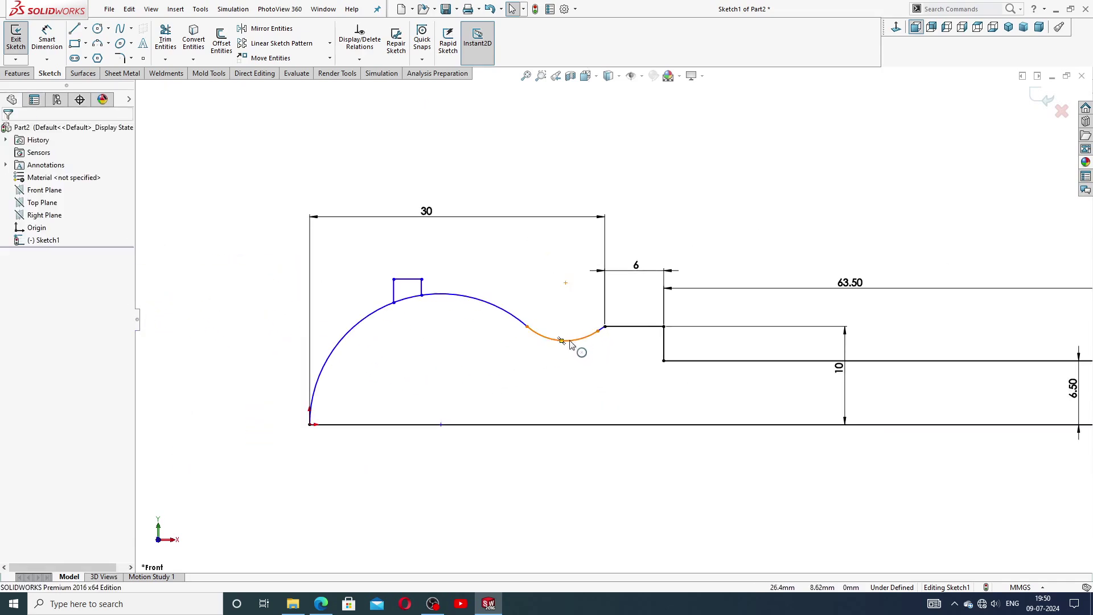
{"action": "scroll", "coordinate": [601, 348], "scroll_direction": "down", "scroll_amount": 1}
{"action": "scroll", "coordinate": [606, 354], "scroll_direction": "down", "scroll_amount": 1}
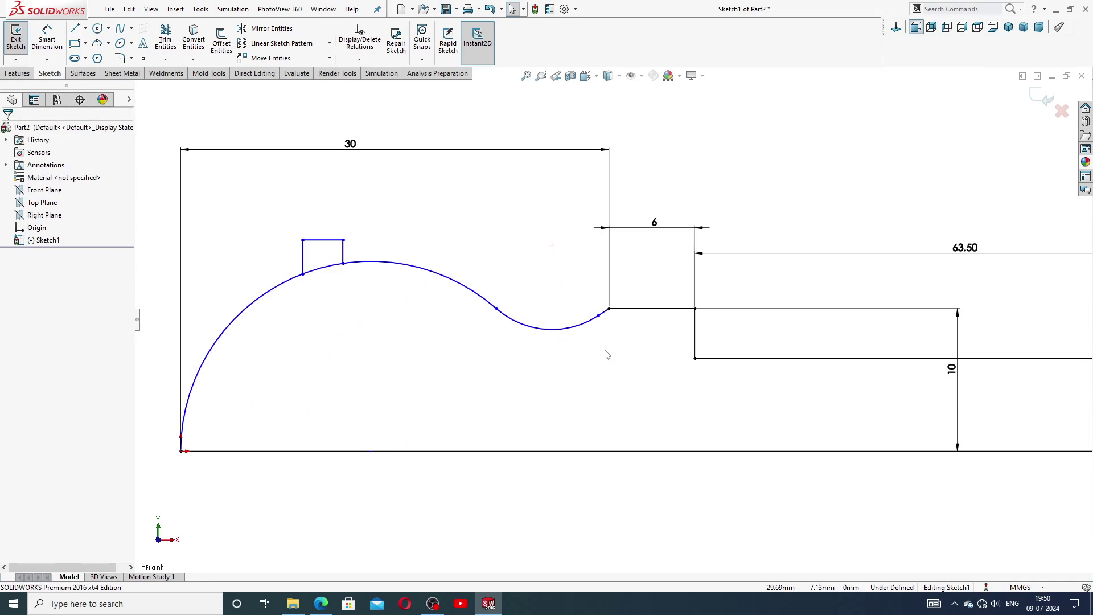
{"action": "scroll", "coordinate": [607, 340], "scroll_direction": "up", "scroll_amount": 1}
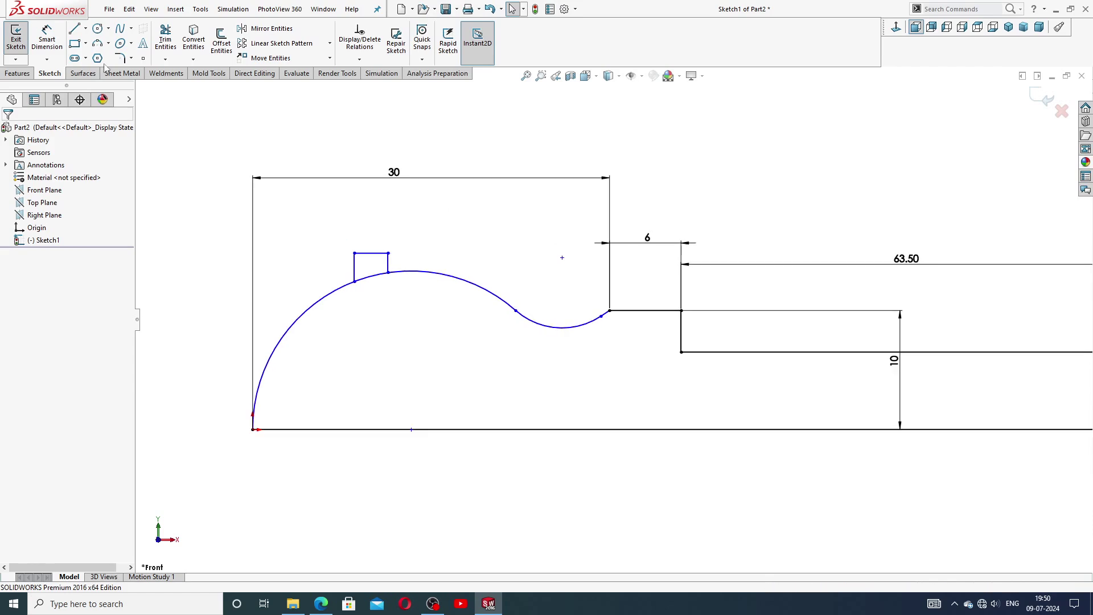
Dimension the small step's top line 12.5 above the base line
{"action": "key", "text": "d"}
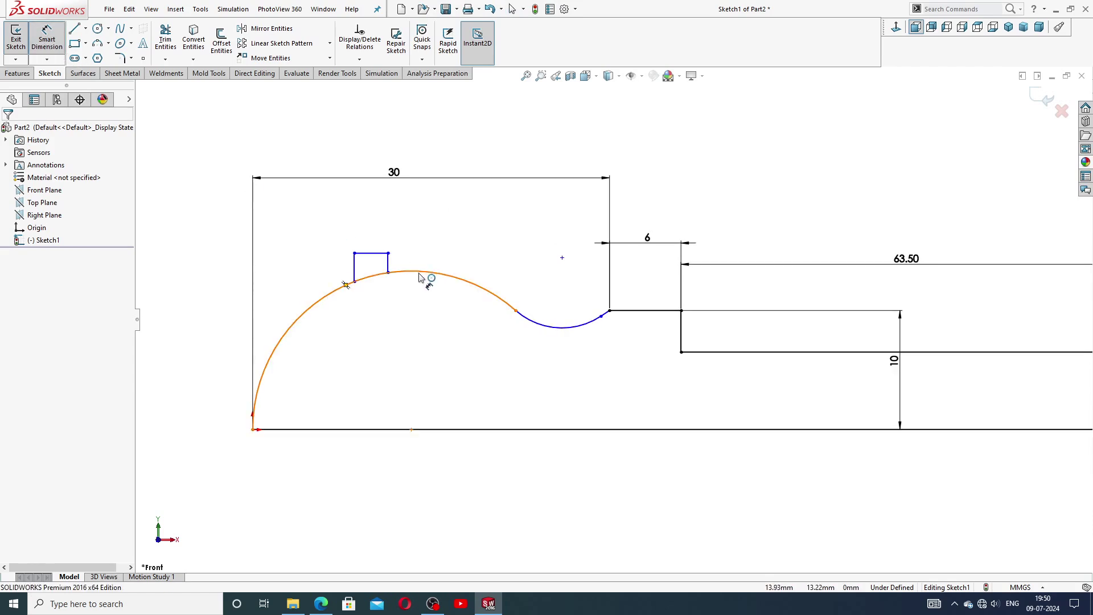
{"action": "left_click", "coordinate": [376, 254]}
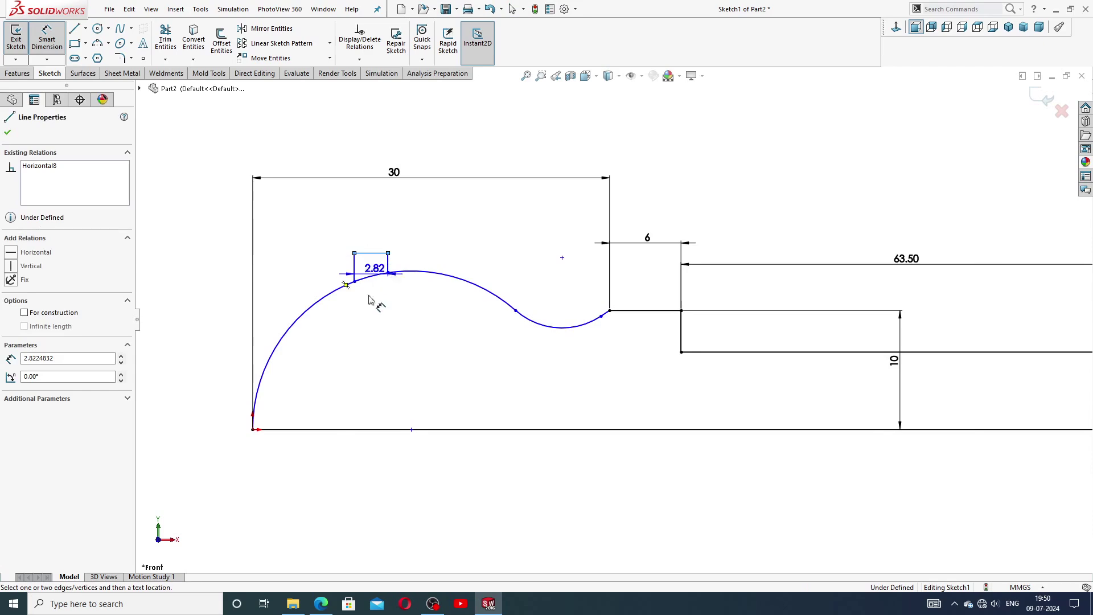
{"action": "left_click", "coordinate": [271, 424]}
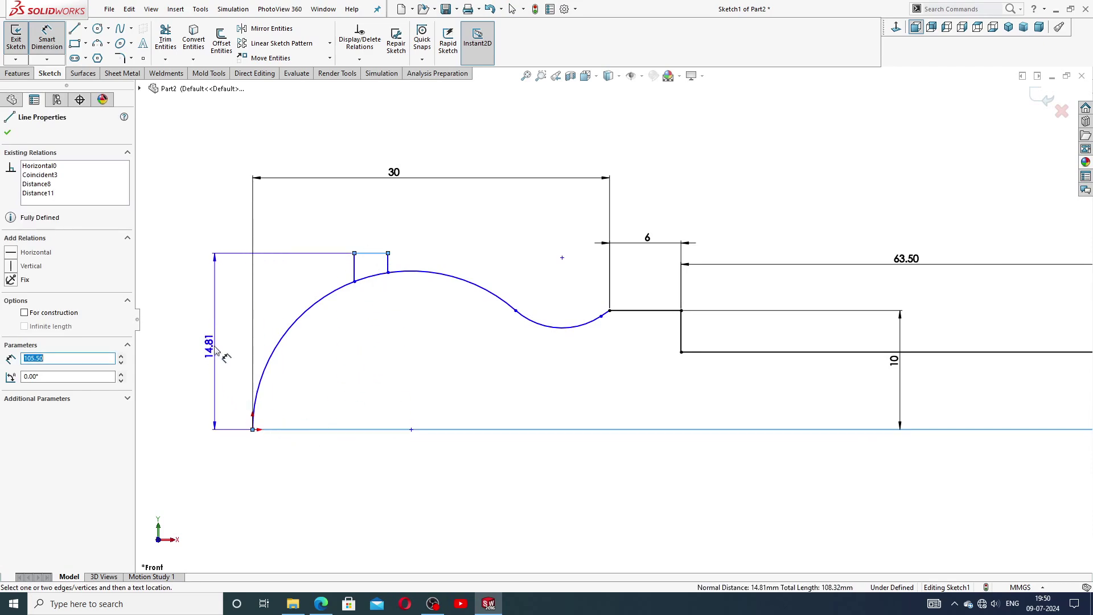
{"action": "left_click", "coordinate": [215, 349]}
{"action": "type", "text": "12"}
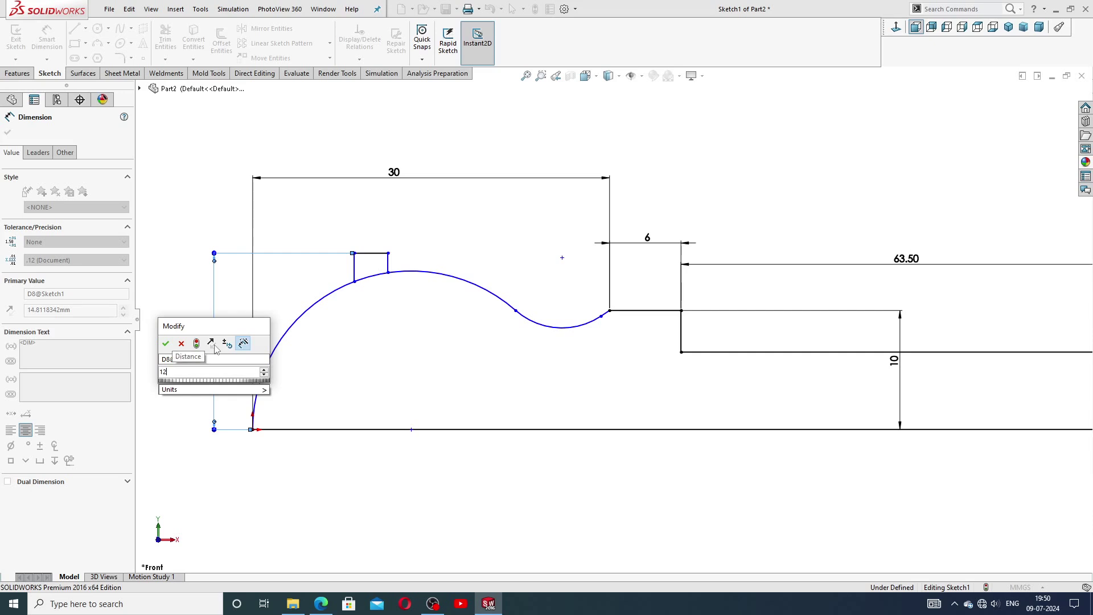
{"action": "type", "text": ".5"}
{"action": "key", "text": "Return"}
Give the large head arc a radius of 10
{"action": "scroll", "coordinate": [408, 371], "scroll_direction": "up", "scroll_amount": 2}
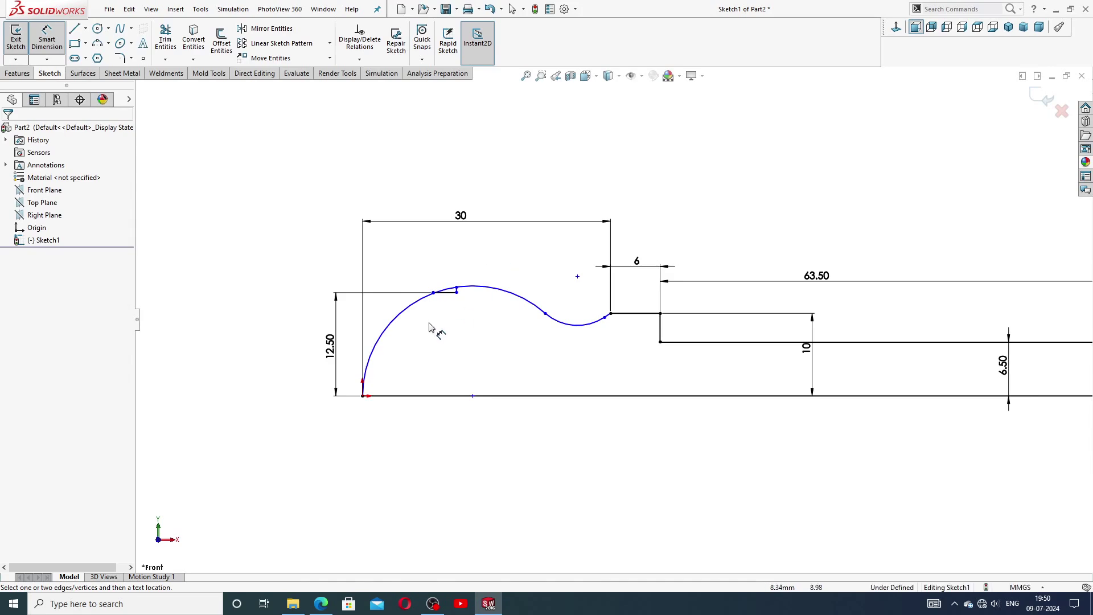
{"action": "left_click", "coordinate": [409, 317]}
{"action": "left_click", "coordinate": [328, 268]}
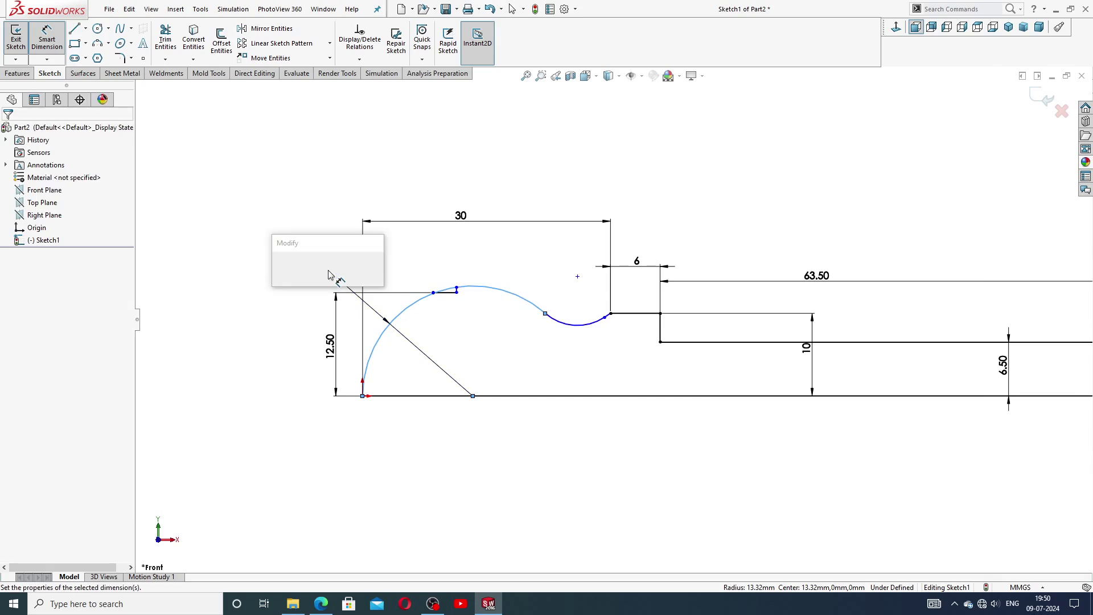
{"action": "type", "text": "10"}
{"action": "key", "text": "Return"}
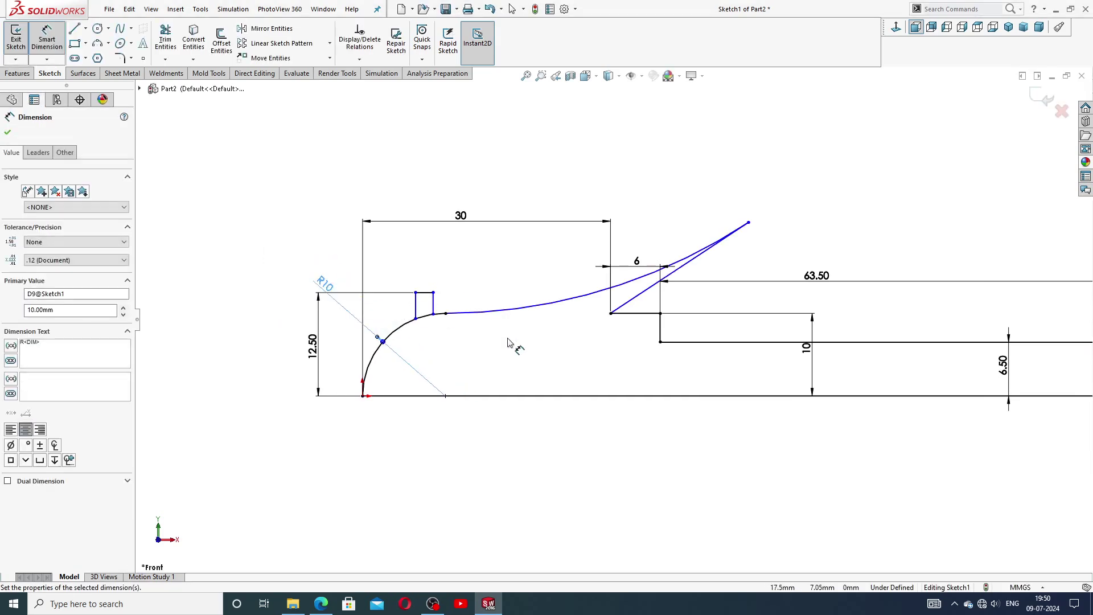
Drag the neck arc's end points around to test reshaping the curve after the step
{"action": "right_click", "coordinate": [717, 207]}
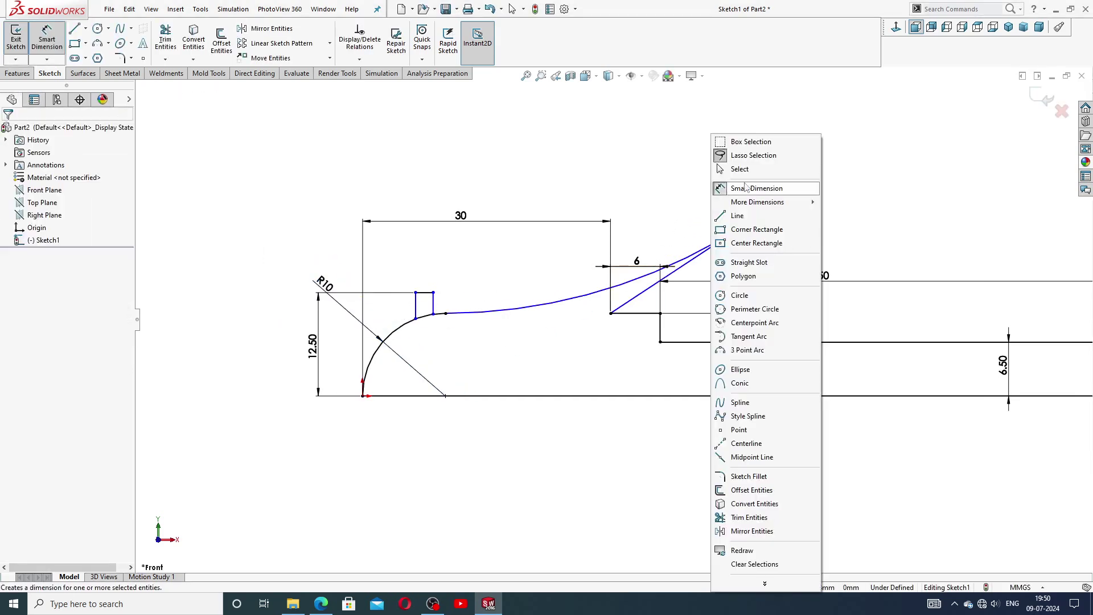
{"action": "left_click", "coordinate": [747, 170]}
{"action": "left_click", "coordinate": [749, 223]}
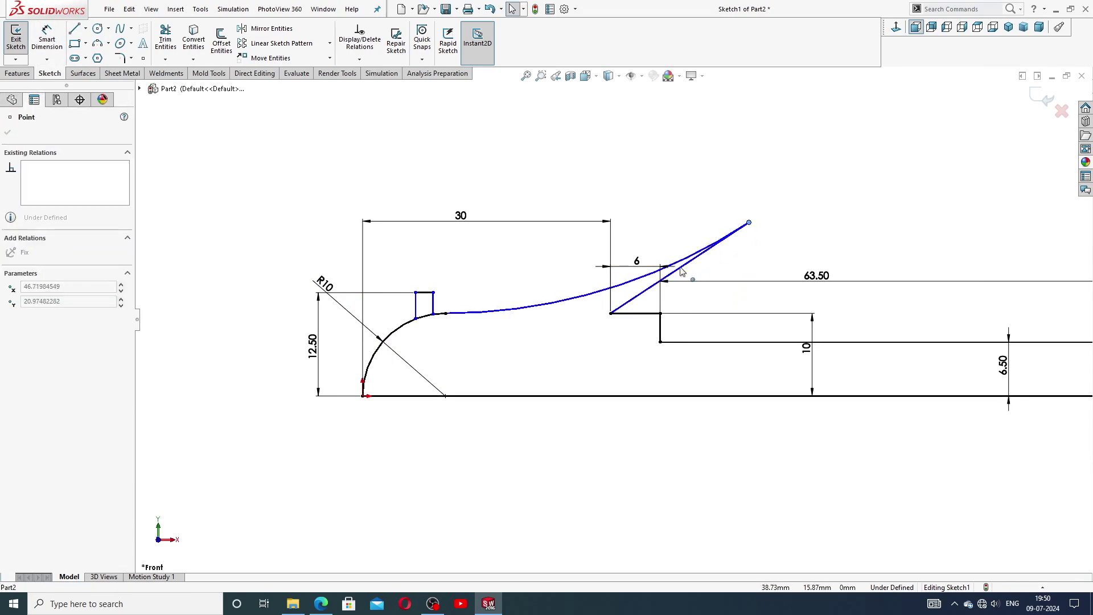
{"action": "left_click", "coordinate": [750, 222]}
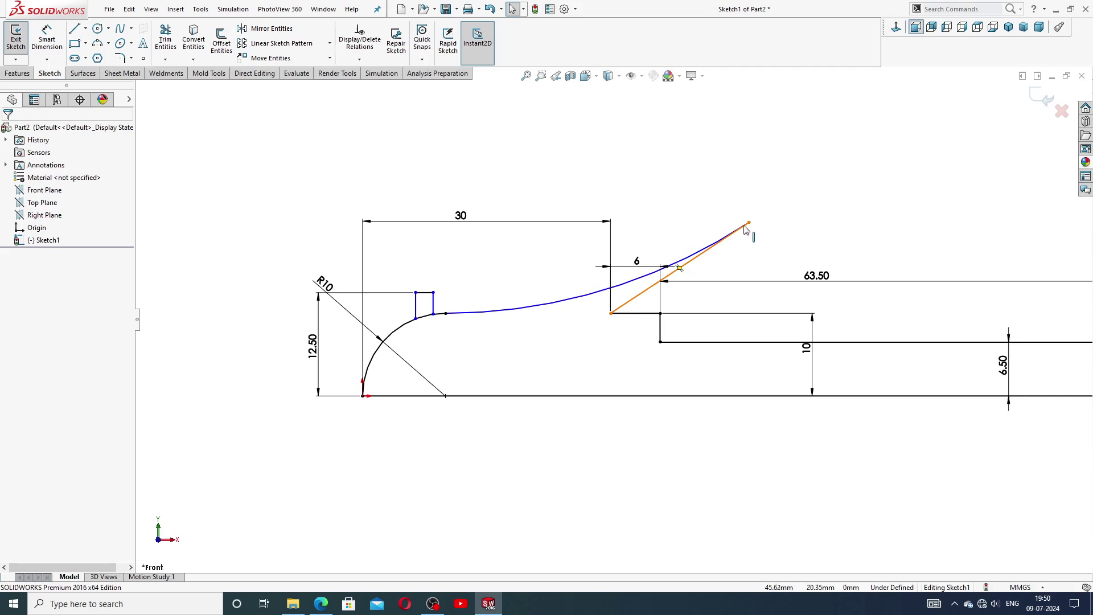
{"action": "left_click", "coordinate": [618, 309]}
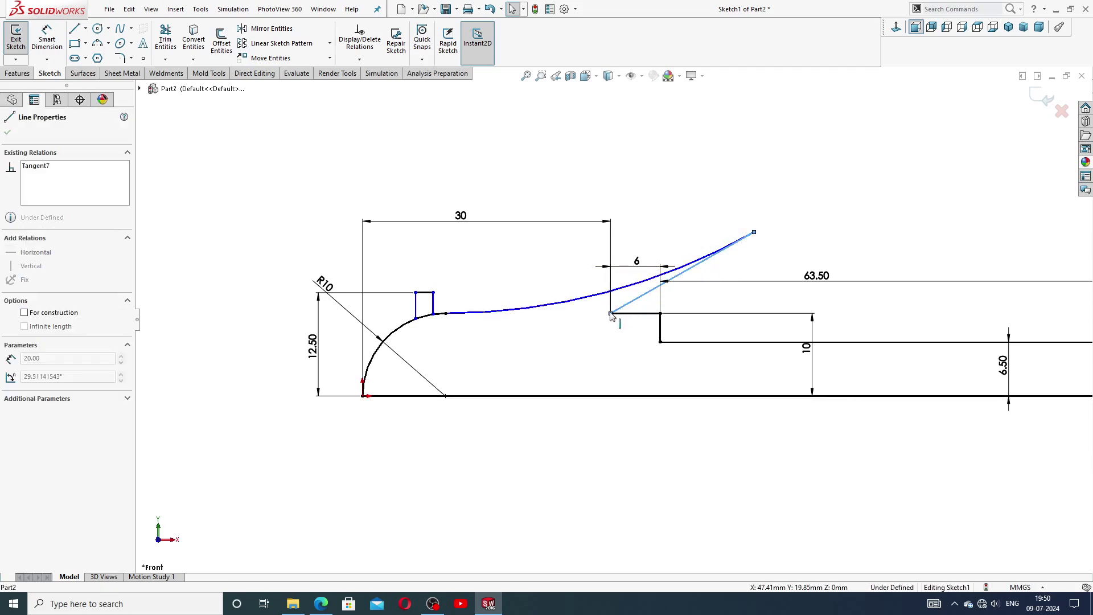
{"action": "left_click_drag", "start_coordinate": [592, 300], "coordinate": [593, 248]}
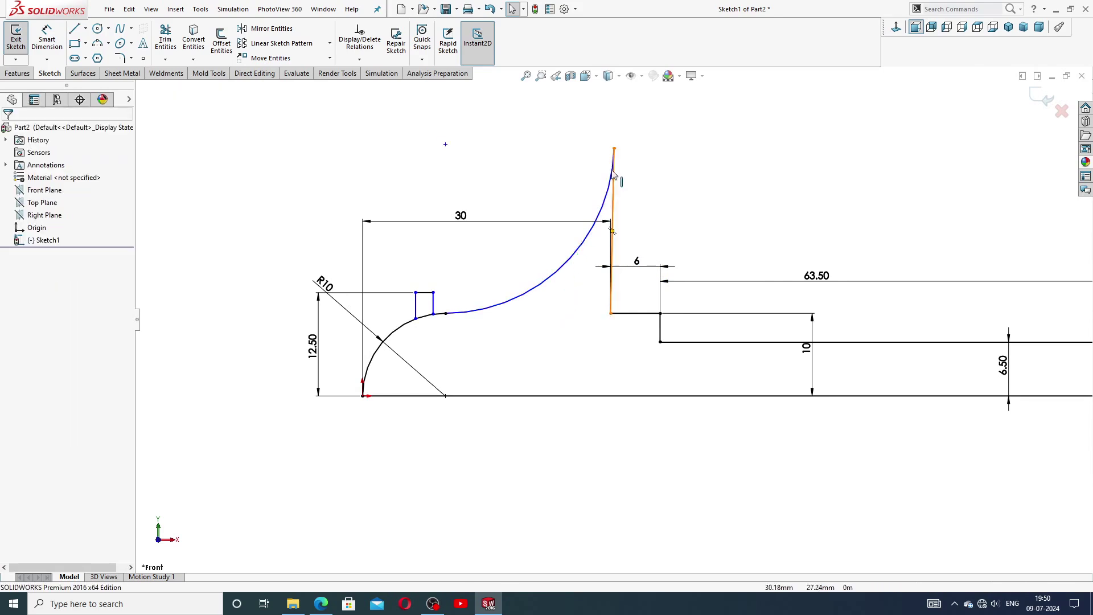
{"action": "left_click", "coordinate": [614, 148]}
{"action": "left_click_drag", "start_coordinate": [601, 245], "coordinate": [585, 320]}
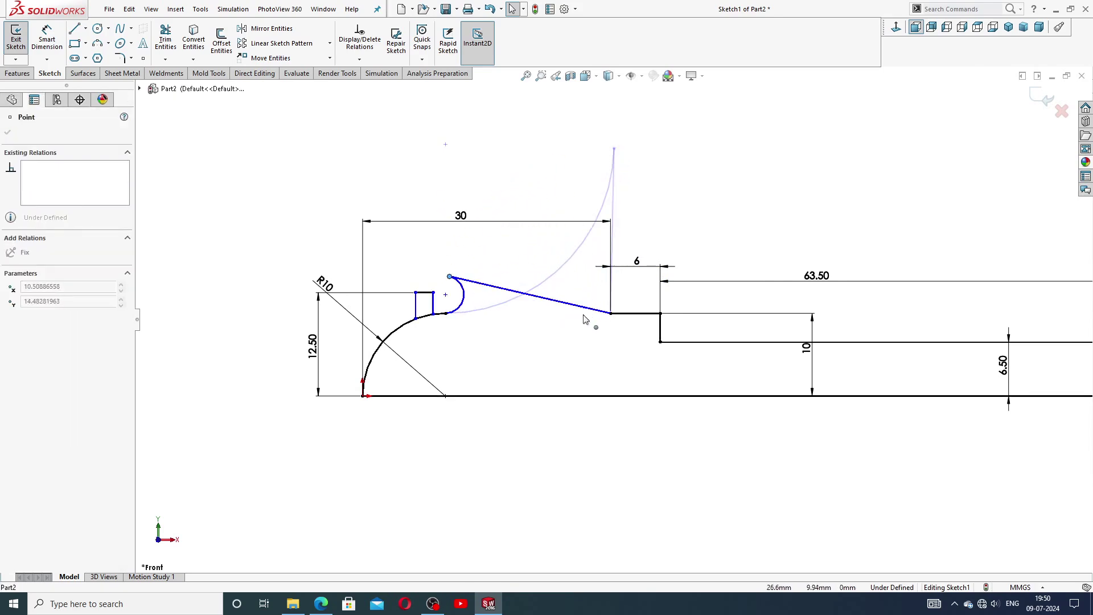
{"action": "left_click", "coordinate": [655, 197]}
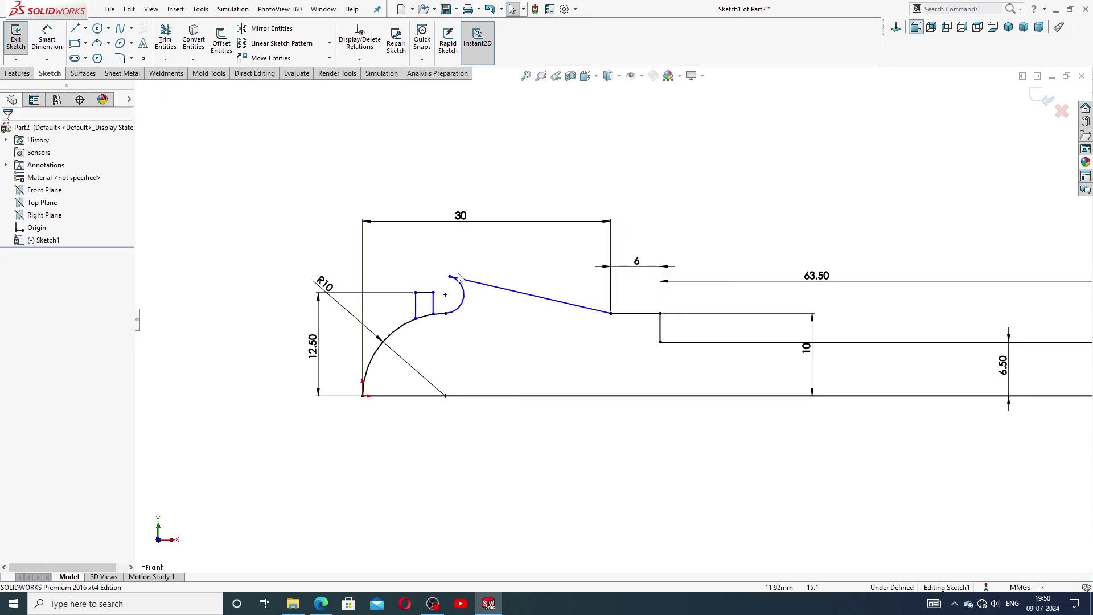
{"action": "mouse_move", "coordinate": [459, 278]}
{"action": "left_mouse_down"}
{"action": "mouse_move", "coordinate": [539, 332]}
{"action": "mouse_move", "coordinate": [577, 294]}
{"action": "mouse_move", "coordinate": [499, 241]}
{"action": "left_mouse_up"}
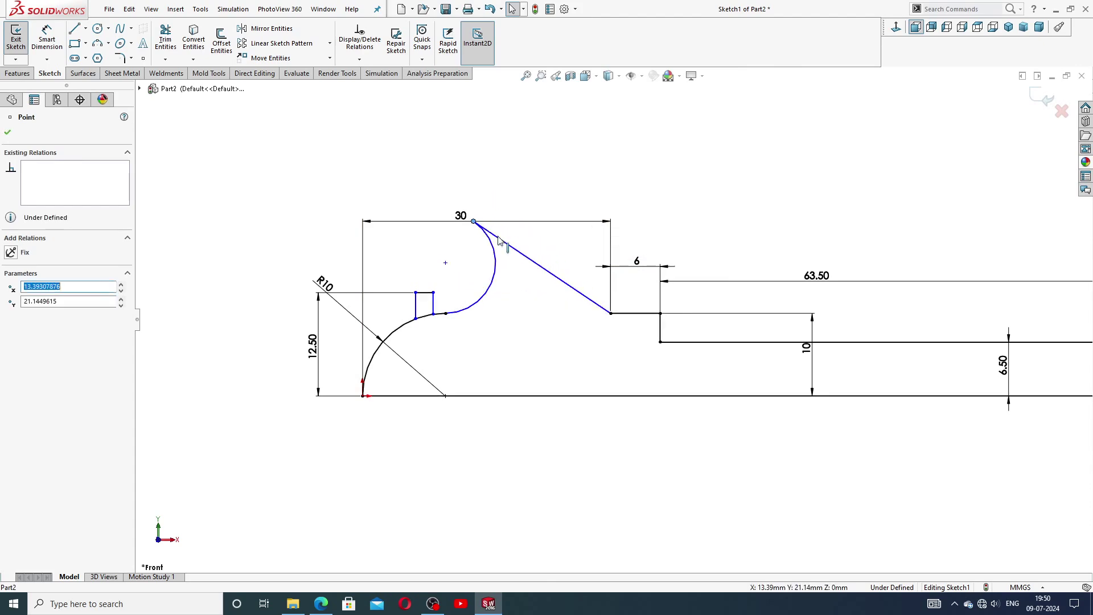
{"action": "left_click", "coordinate": [509, 205]}
{"action": "left_click_drag", "start_coordinate": [477, 220], "coordinate": [471, 228]}
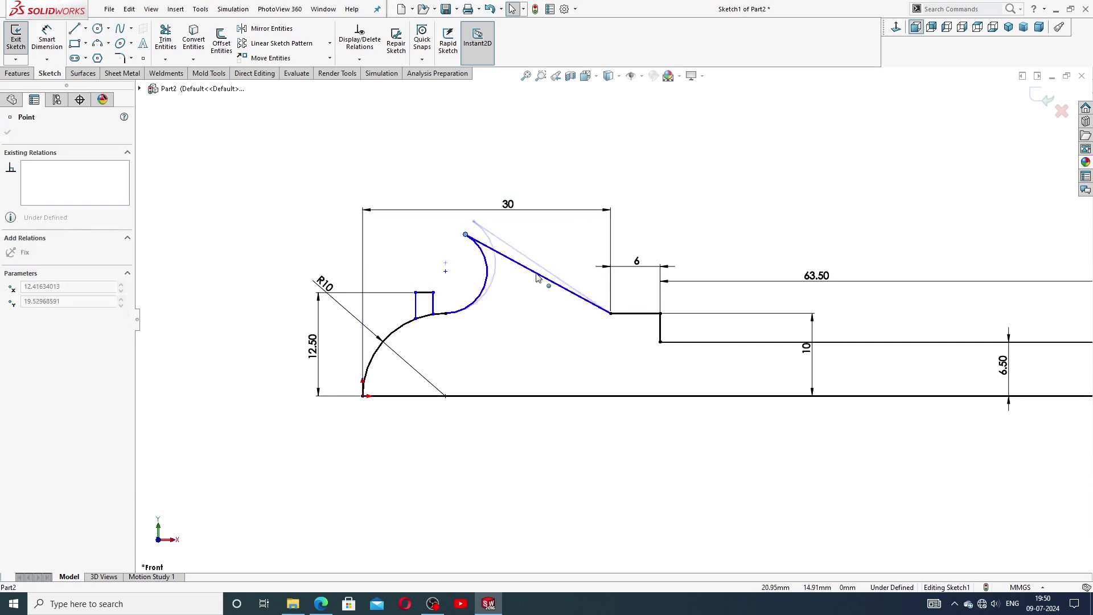
Delete the slanted line and the leftover curve segment, leaving a short horizontal stub
{"action": "left_click", "coordinate": [566, 289]}
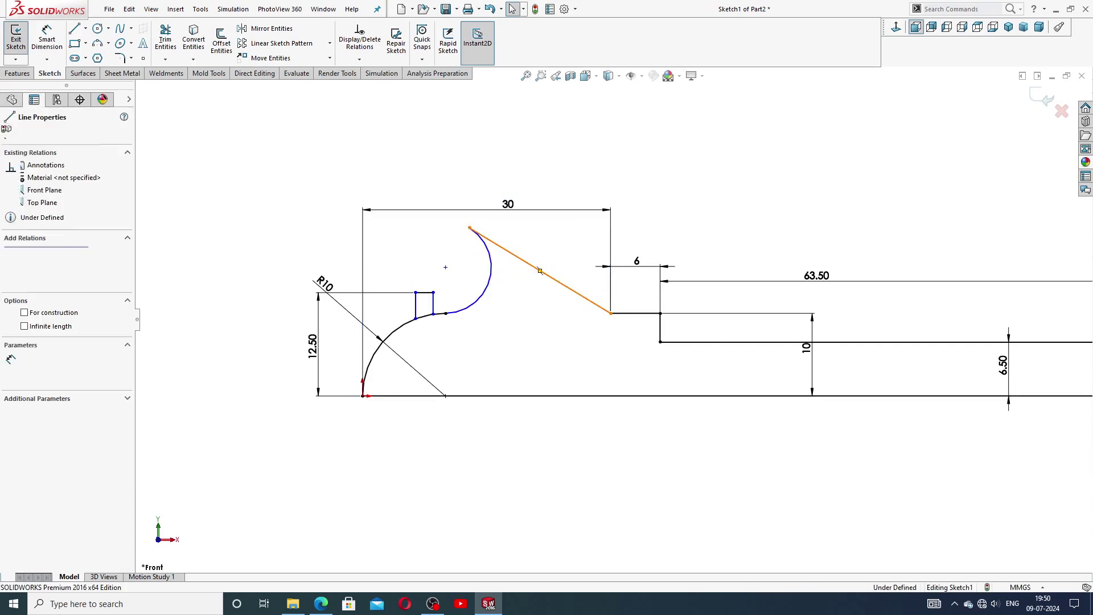
{"action": "key", "text": "Delete"}
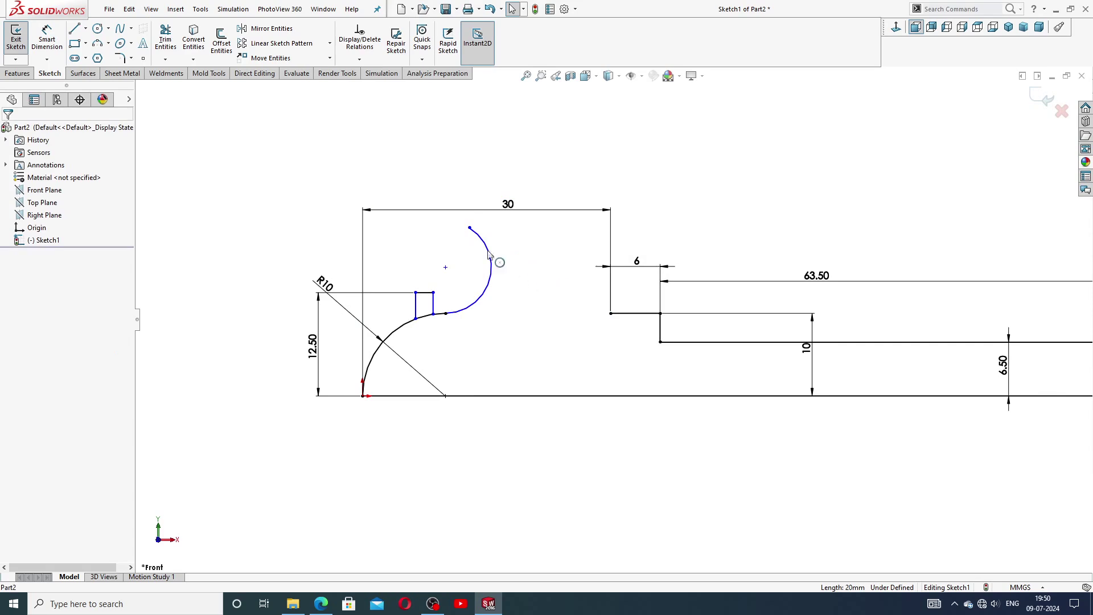
{"action": "mouse_move", "coordinate": [470, 228]}
{"action": "left_mouse_down"}
{"action": "mouse_move", "coordinate": [507, 334]}
{"action": "mouse_move", "coordinate": [478, 313]}
{"action": "left_mouse_up"}
{"action": "left_click", "coordinate": [510, 335]}
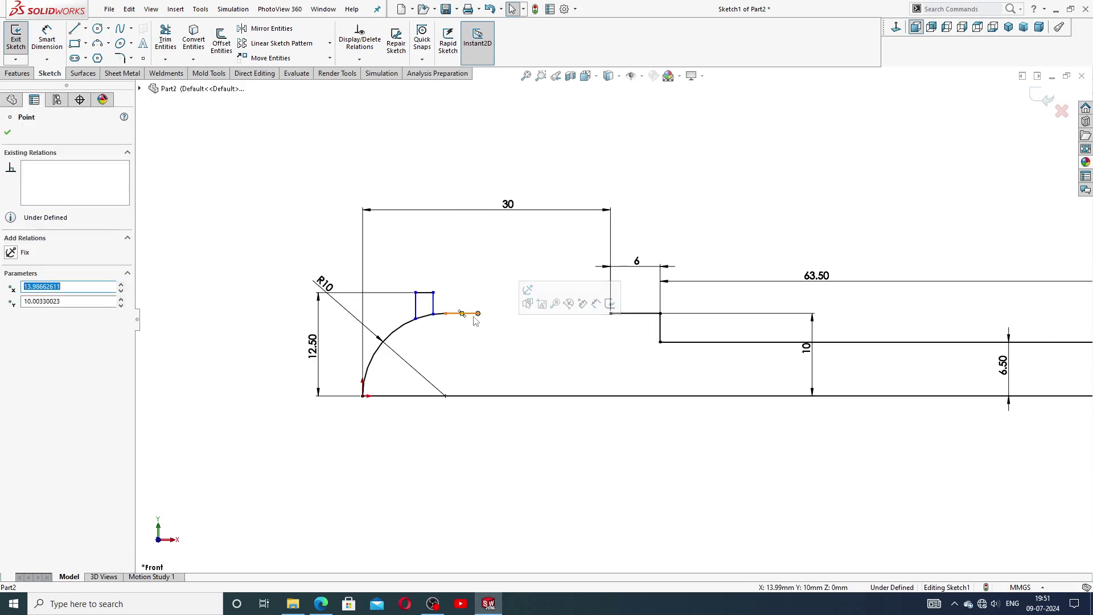
{"action": "left_click", "coordinate": [473, 316]}
{"action": "key", "text": "Delete"}
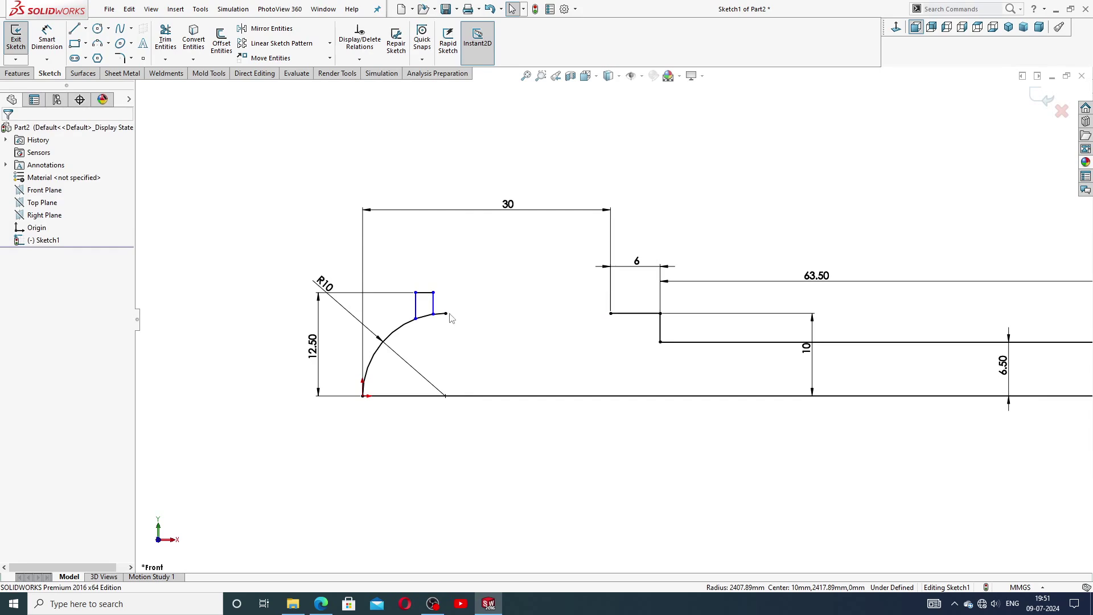
Draw a short line angling down-left from the flat's corner at the 30 dimension
{"action": "left_click", "coordinate": [74, 28]}
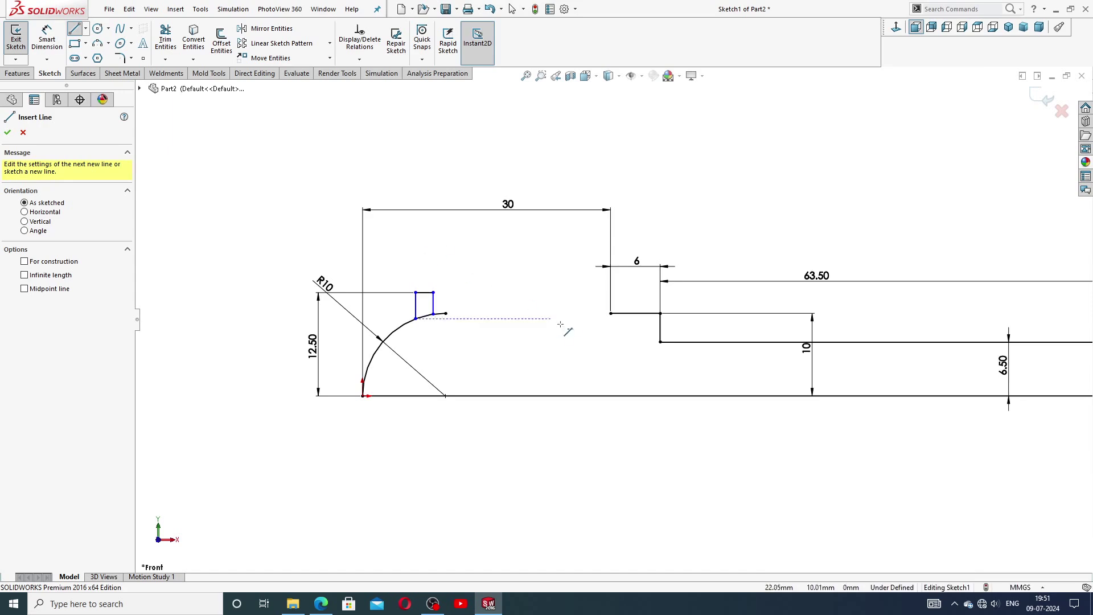
{"action": "left_click", "coordinate": [610, 314]}
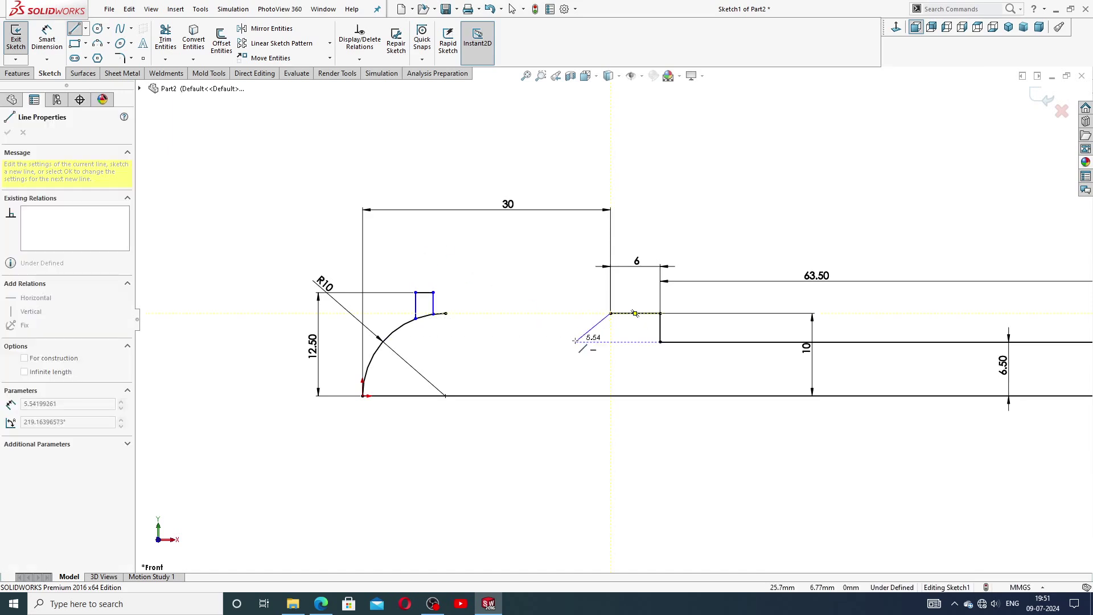
{"action": "left_click", "coordinate": [572, 342]}
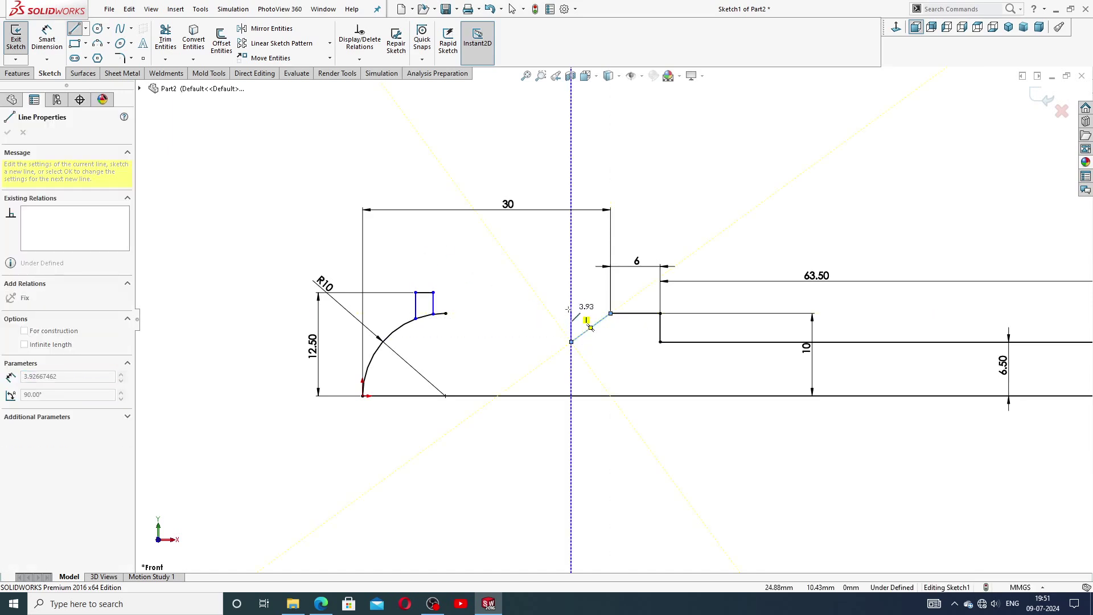
{"action": "right_click", "coordinate": [568, 309]}
{"action": "left_click", "coordinate": [588, 319]}
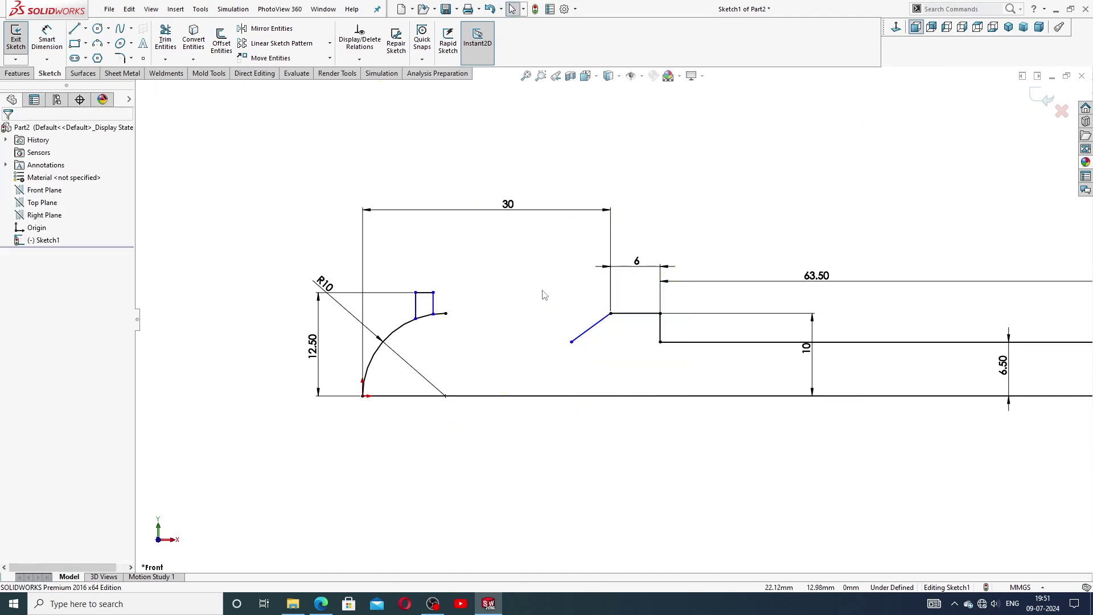
{"action": "left_click", "coordinate": [446, 314]}
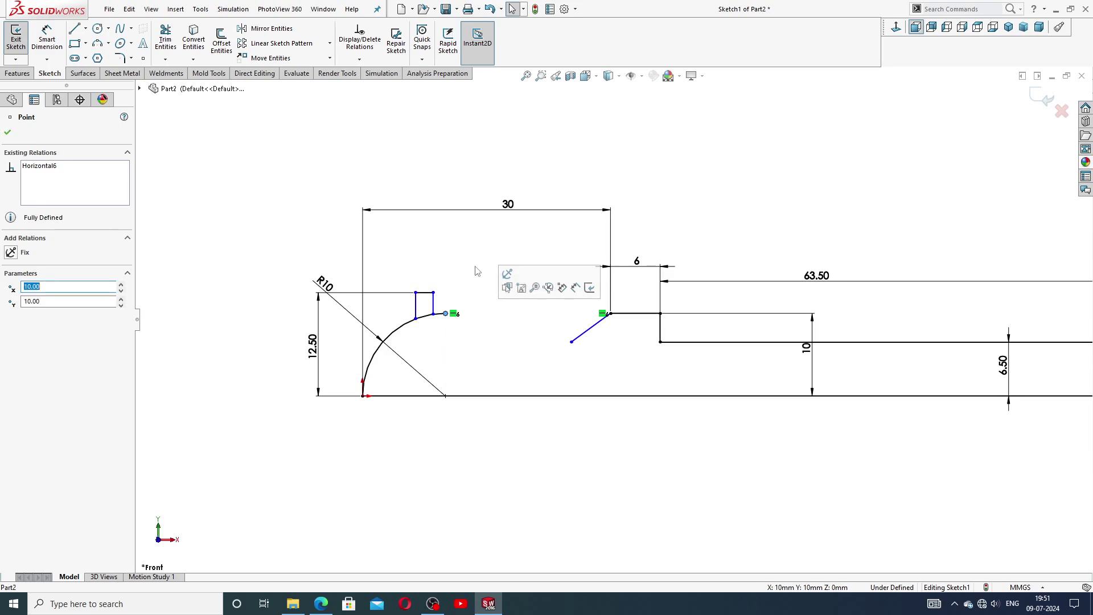
{"action": "left_click", "coordinate": [253, 167]}
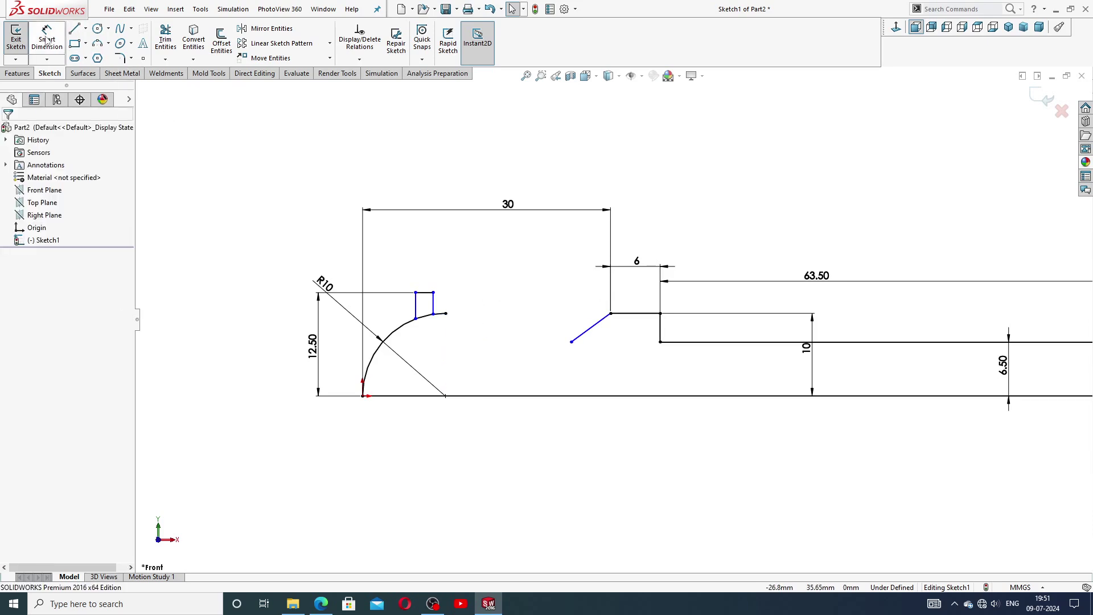
Draw a tangent arc from the slanted line's end to the stub's endpoint
{"action": "left_click", "coordinate": [108, 43]}
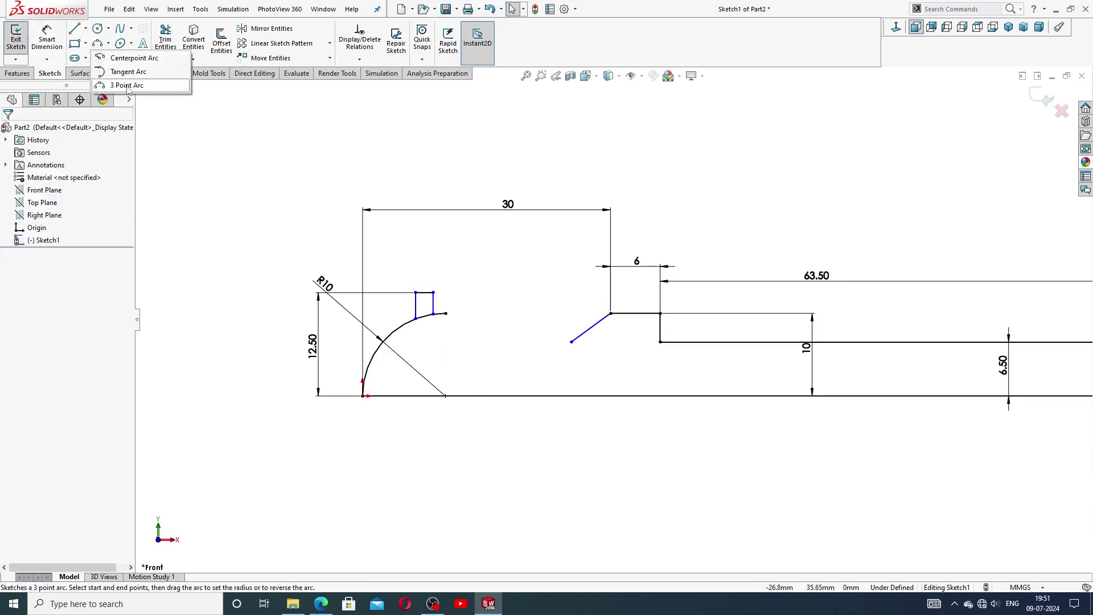
{"action": "left_click", "coordinate": [127, 84]}
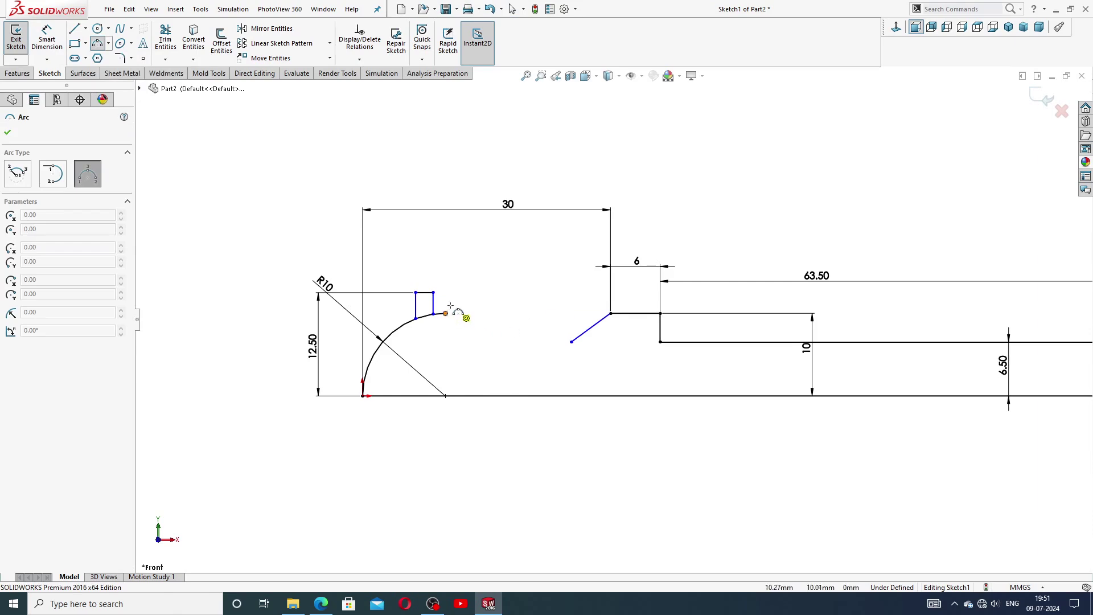
{"action": "right_click", "coordinate": [481, 258]}
{"action": "left_click", "coordinate": [499, 267]}
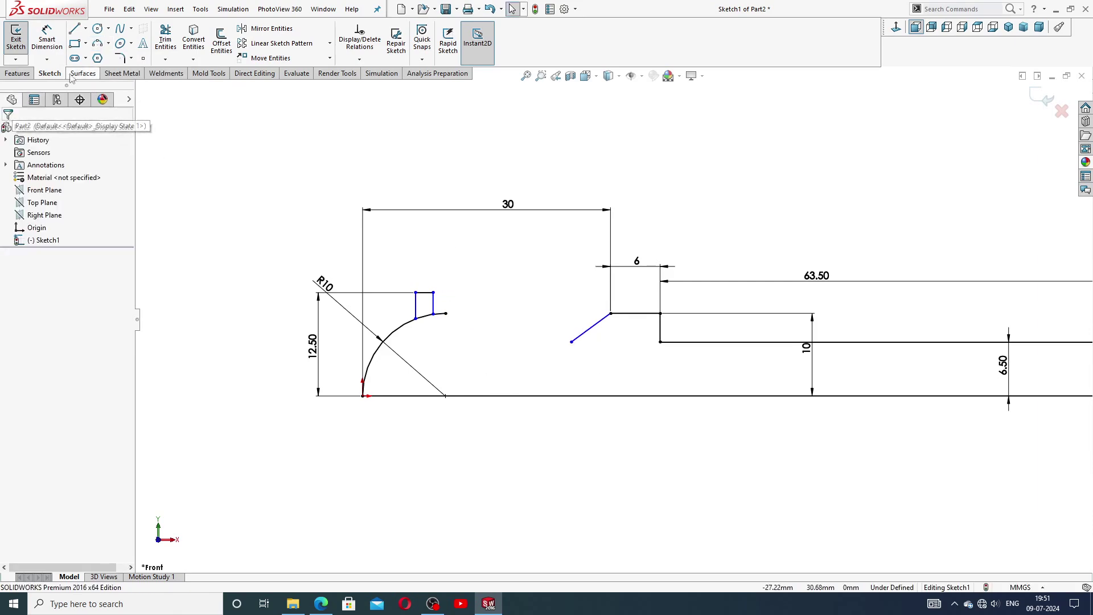
{"action": "left_click", "coordinate": [74, 30]}
{"action": "left_click", "coordinate": [571, 342]}
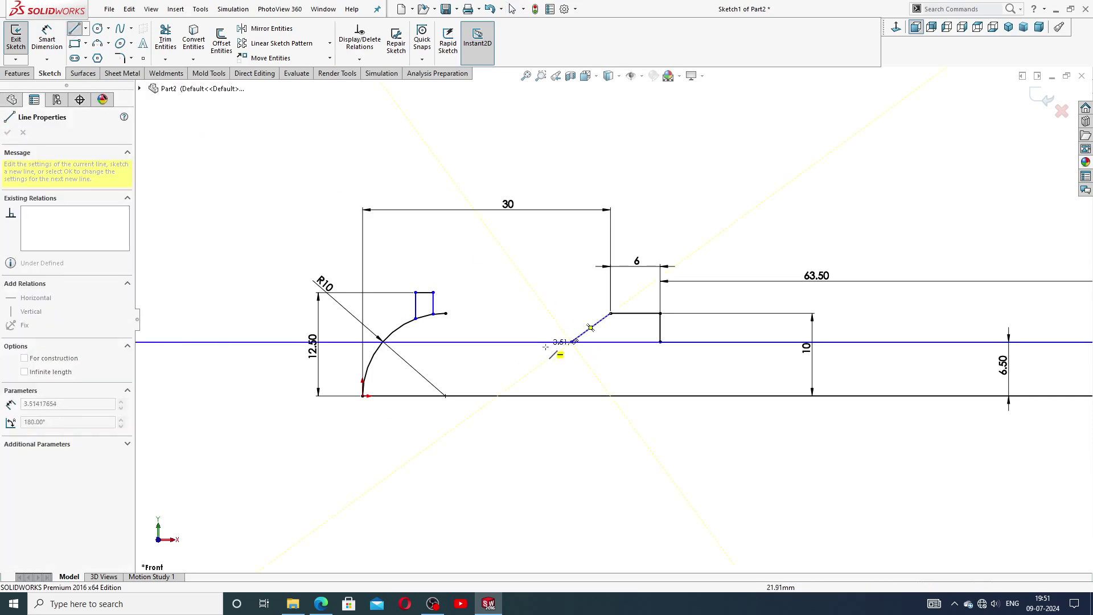
{"action": "left_click", "coordinate": [445, 313]}
{"action": "right_click", "coordinate": [511, 309]}
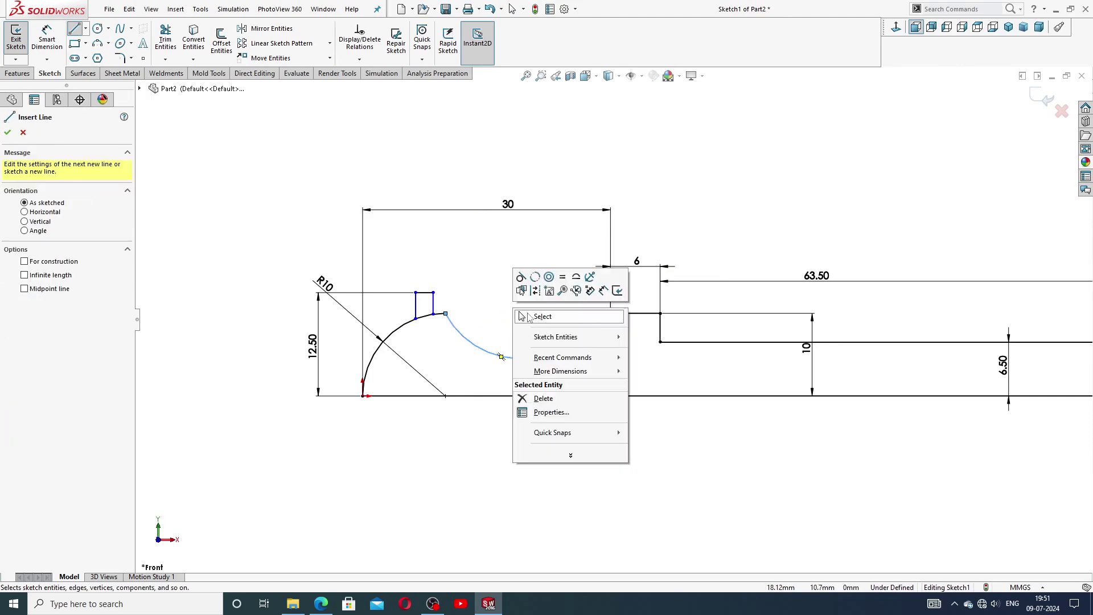
{"action": "left_click", "coordinate": [529, 315]}
Undo the end-point edit that made the sketch invalid
{"action": "left_click", "coordinate": [446, 314]}
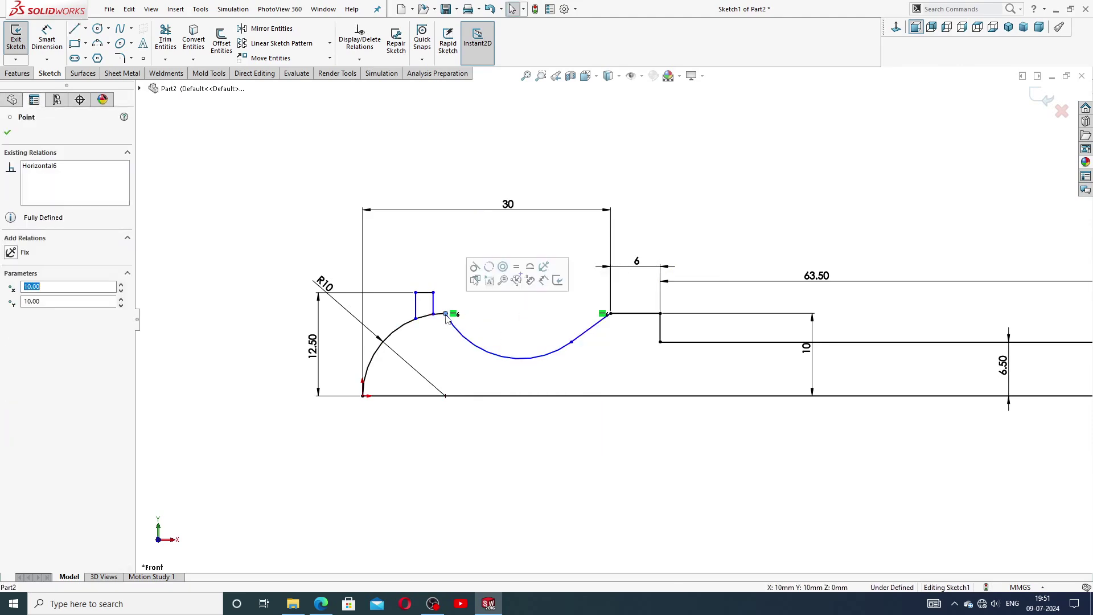
{"action": "left_click", "coordinate": [490, 279]}
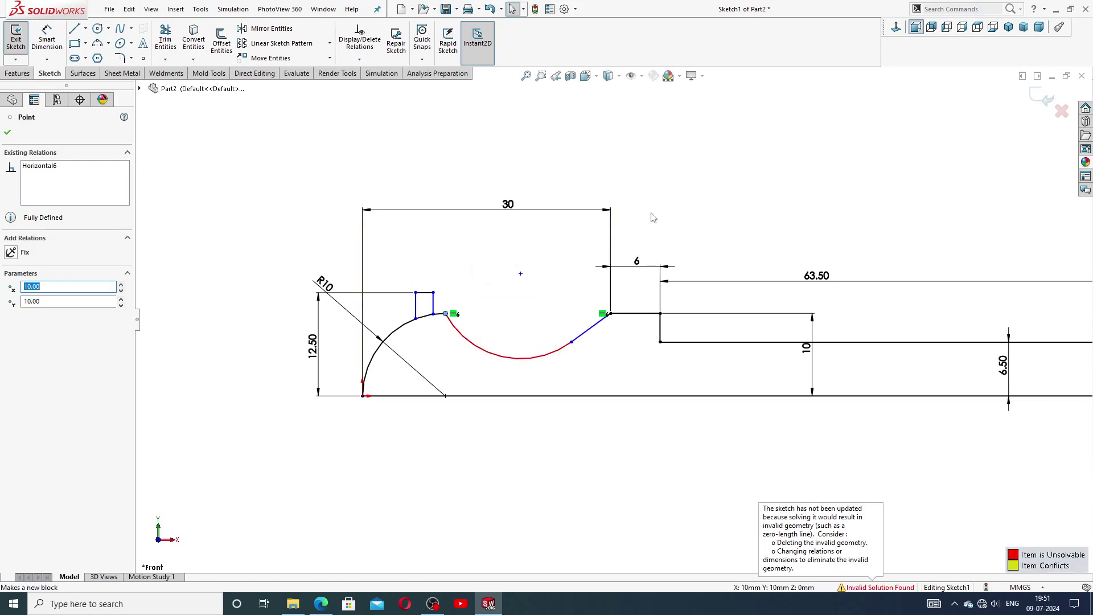
{"action": "left_click", "coordinate": [509, 306]}
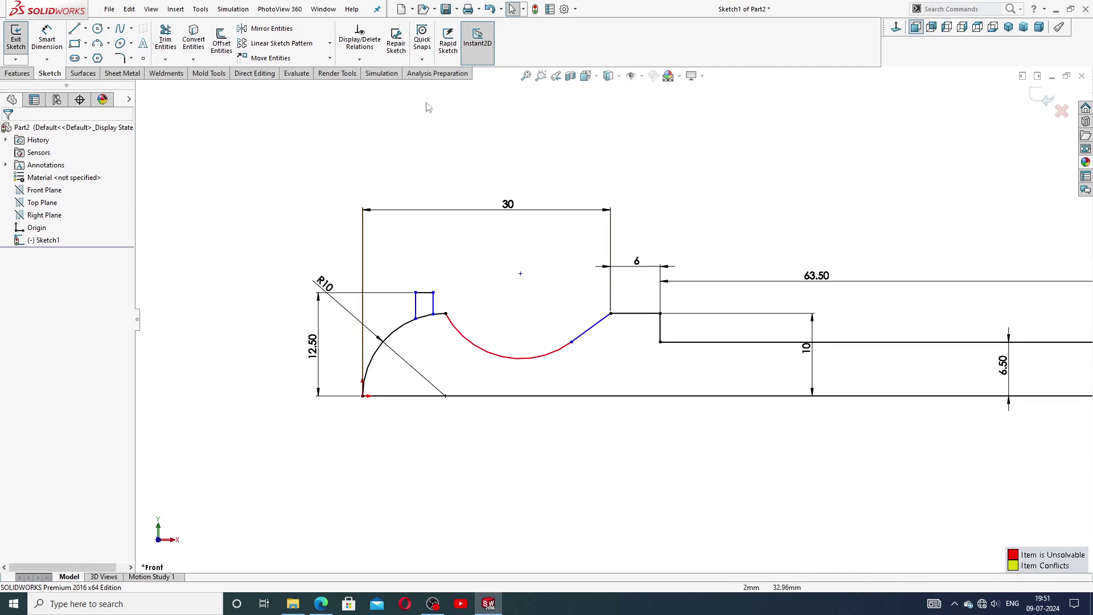
{"action": "left_click", "coordinate": [491, 10]}
Slide the curve's start point further along the R10 arc
{"action": "scroll", "coordinate": [520, 273], "scroll_direction": "up", "scroll_amount": 2}
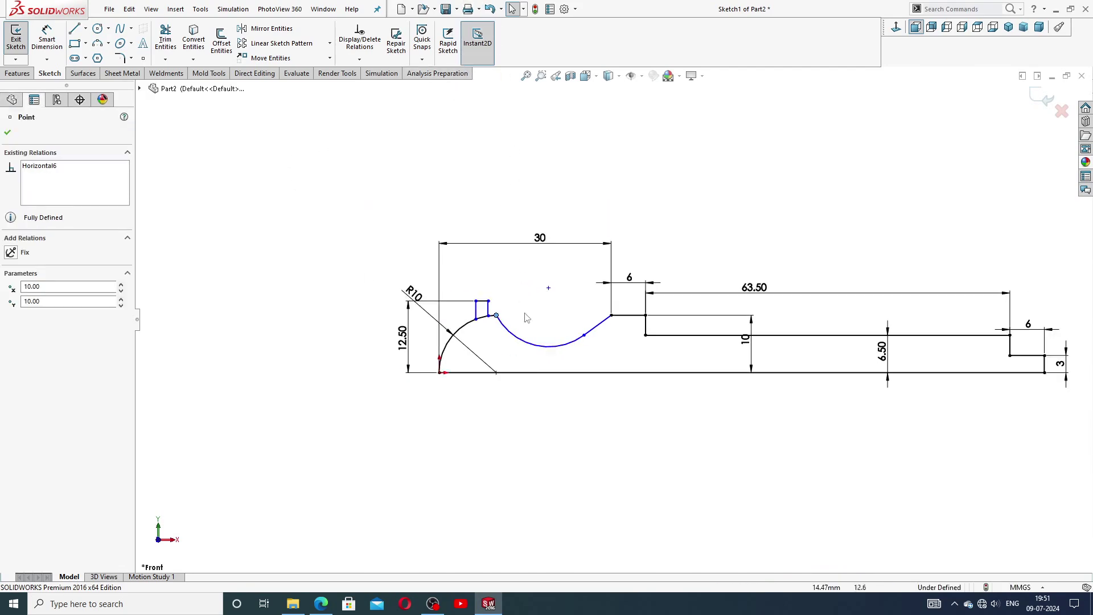
{"action": "scroll", "coordinate": [532, 325], "scroll_direction": "down", "scroll_amount": 2}
{"action": "scroll", "coordinate": [514, 329], "scroll_direction": "down", "scroll_amount": 4}
{"action": "left_click", "coordinate": [474, 289]}
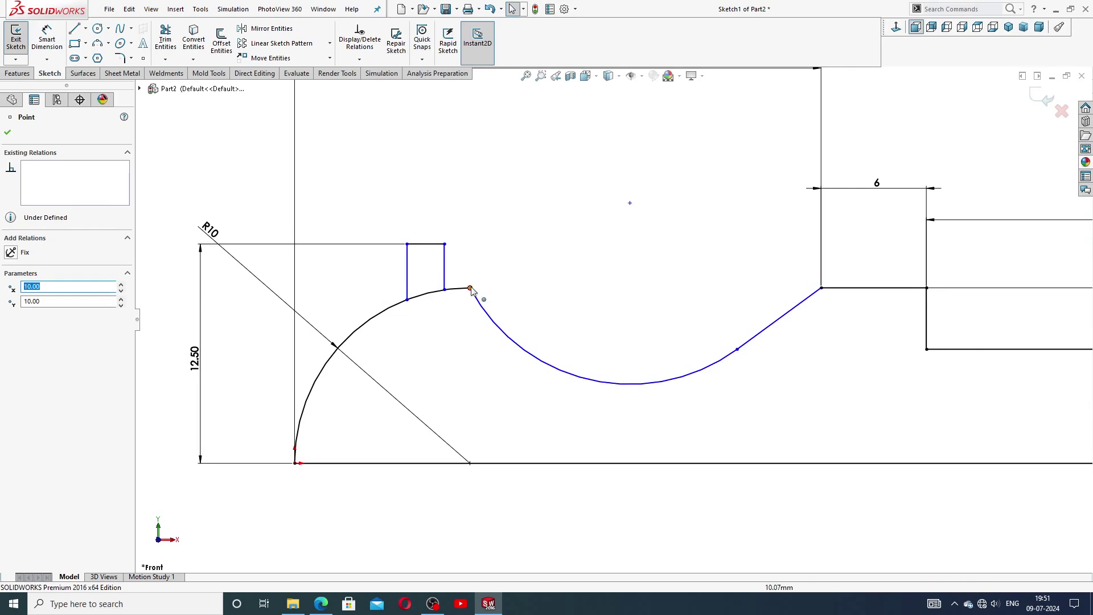
{"action": "mouse_move", "coordinate": [482, 288]}
{"action": "left_mouse_down"}
{"action": "mouse_move", "coordinate": [505, 322]}
{"action": "mouse_move", "coordinate": [575, 328]}
{"action": "left_mouse_up"}
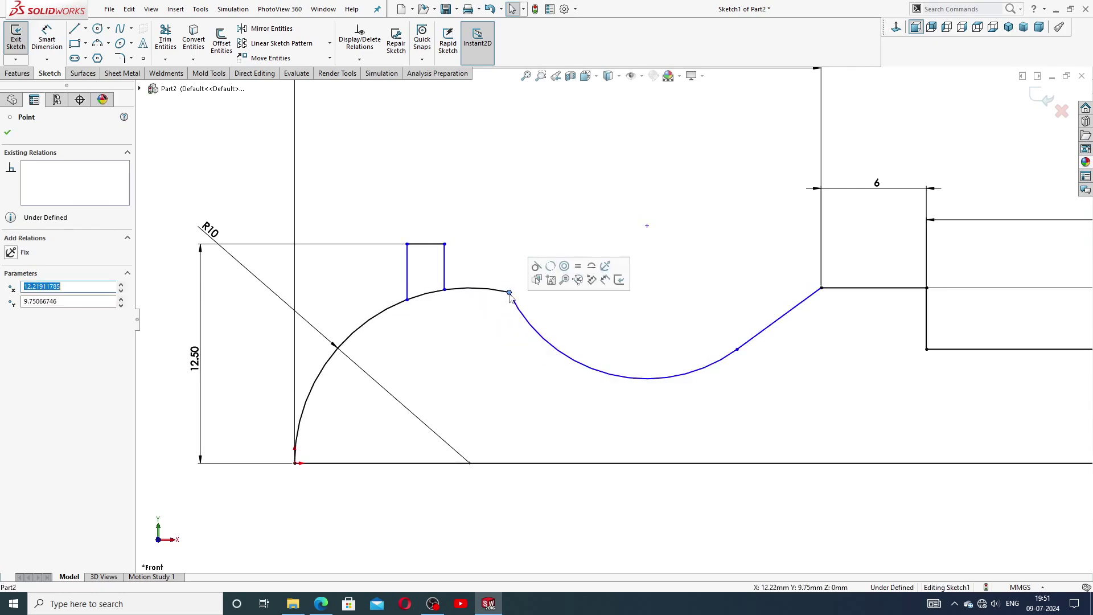
{"action": "left_click", "coordinate": [625, 311]}
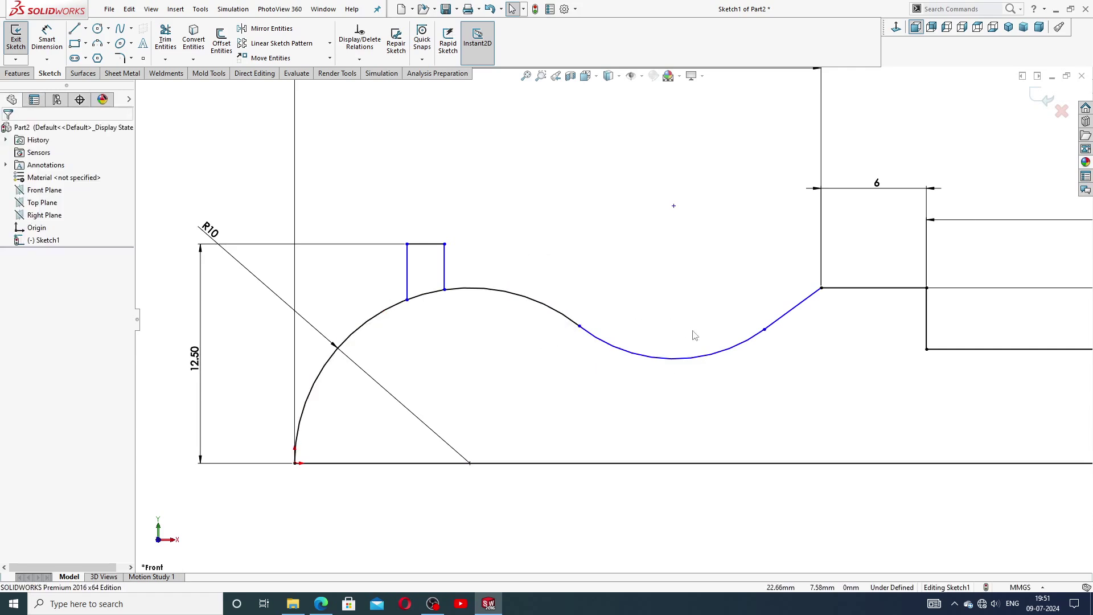
Move the 10 dimension left beside the step
{"action": "scroll", "coordinate": [693, 334], "scroll_direction": "up", "scroll_amount": 2}
{"action": "scroll", "coordinate": [696, 336], "scroll_direction": "up", "scroll_amount": 2}
{"action": "scroll", "coordinate": [695, 336], "scroll_direction": "up", "scroll_amount": 2}
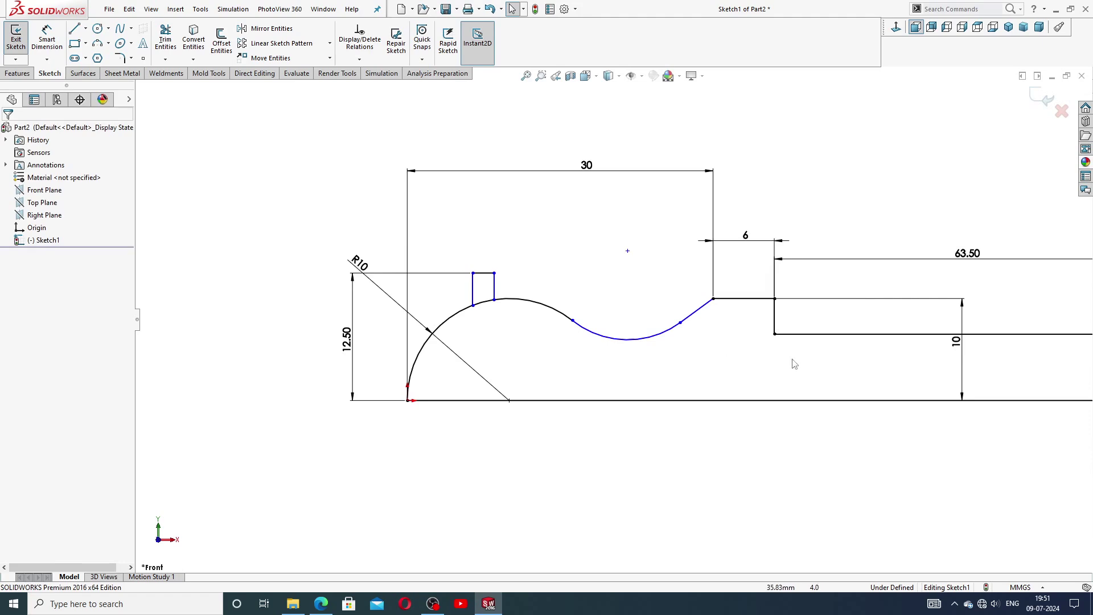
{"action": "left_click_drag", "start_coordinate": [957, 341], "coordinate": [743, 340]}
{"action": "left_click", "coordinate": [796, 389]}
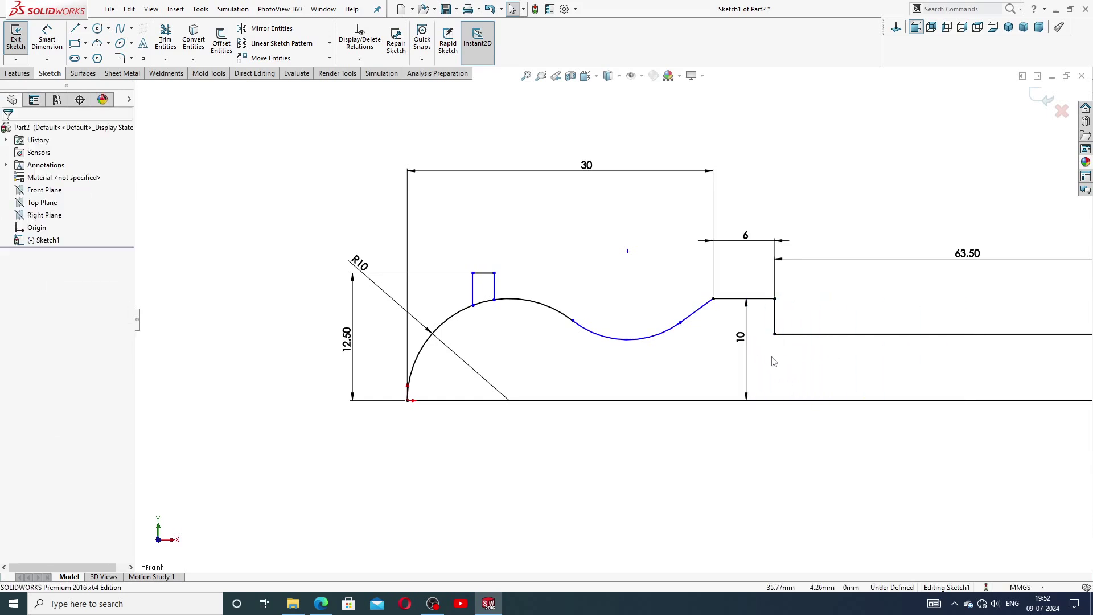
Add a Horizontal relation between the dip curve's two end points
{"action": "left_click", "coordinate": [56, 44]}
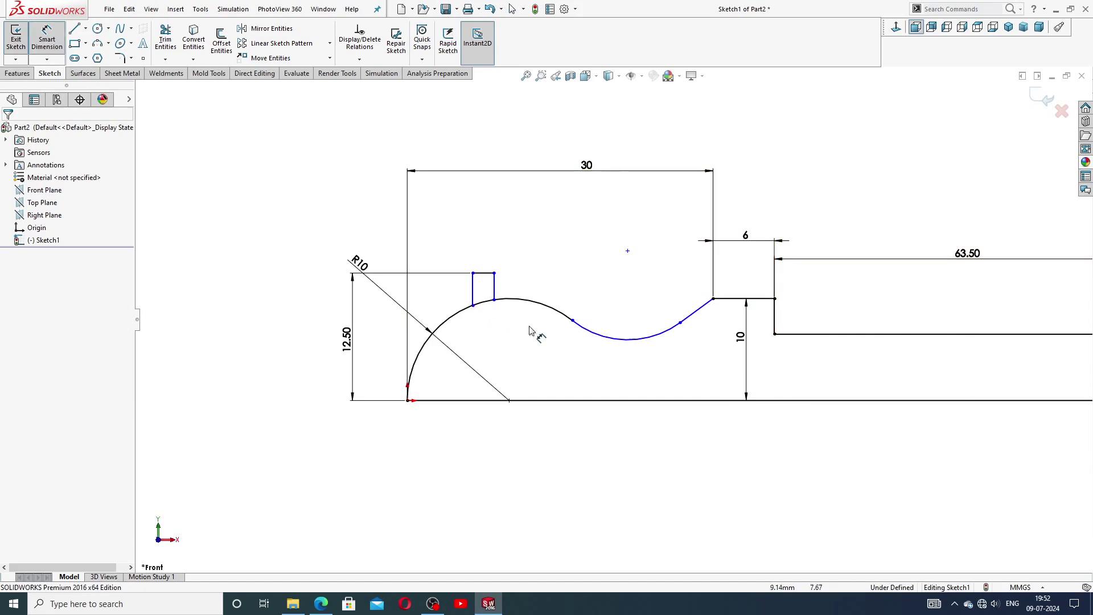
{"action": "right_click", "coordinate": [568, 259]}
{"action": "left_click", "coordinate": [594, 169]}
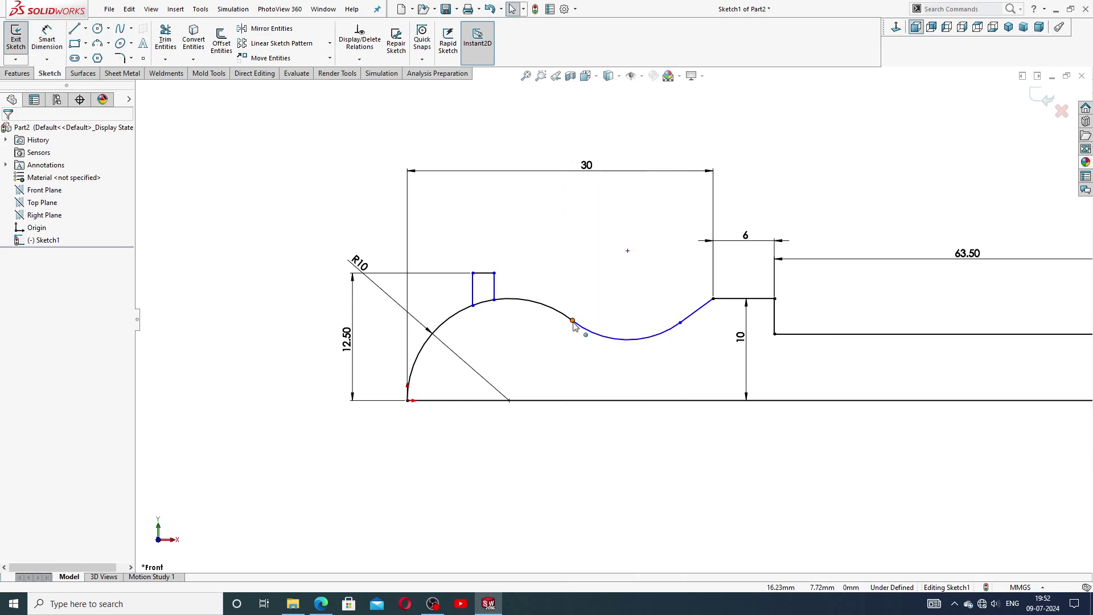
{"action": "left_click", "coordinate": [573, 321]}
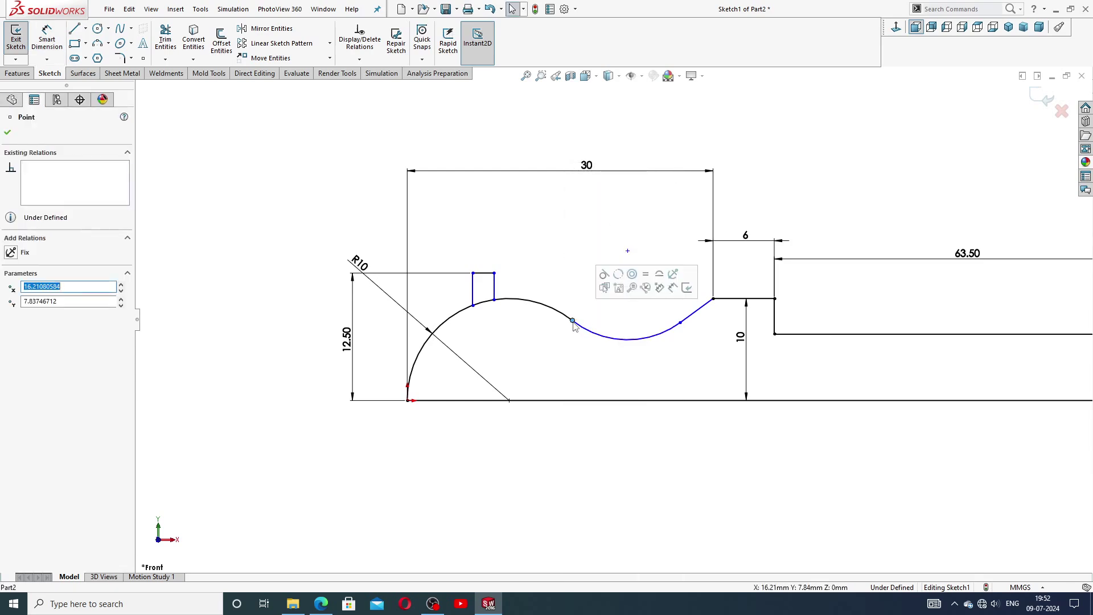
{"action": "left_click", "coordinate": [680, 323], "text": "ctrl"}
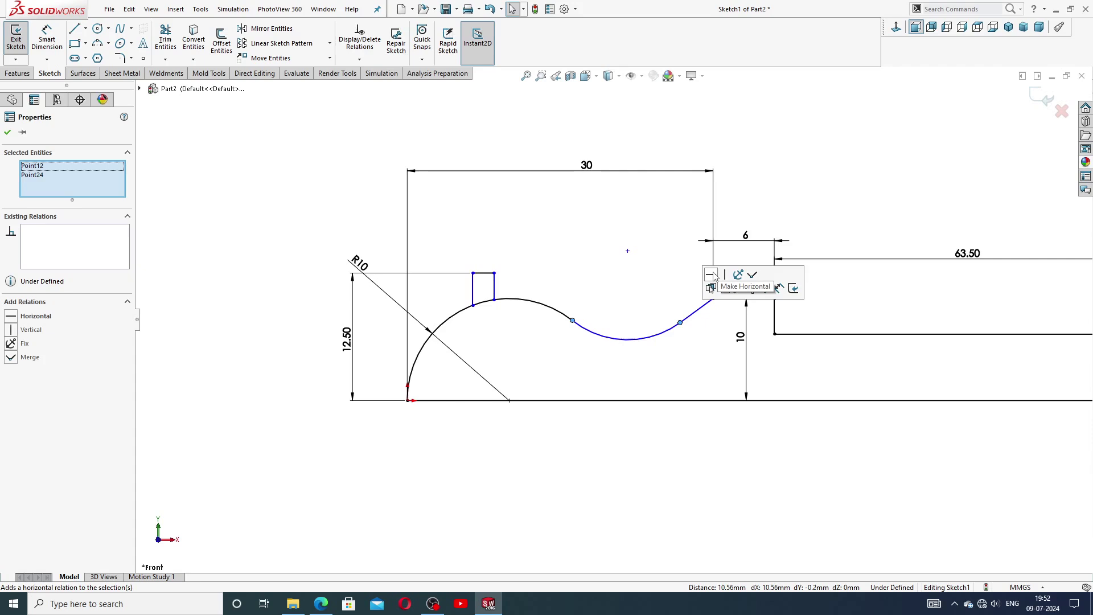
{"action": "left_click", "coordinate": [723, 276]}
{"action": "left_click", "coordinate": [682, 341]}
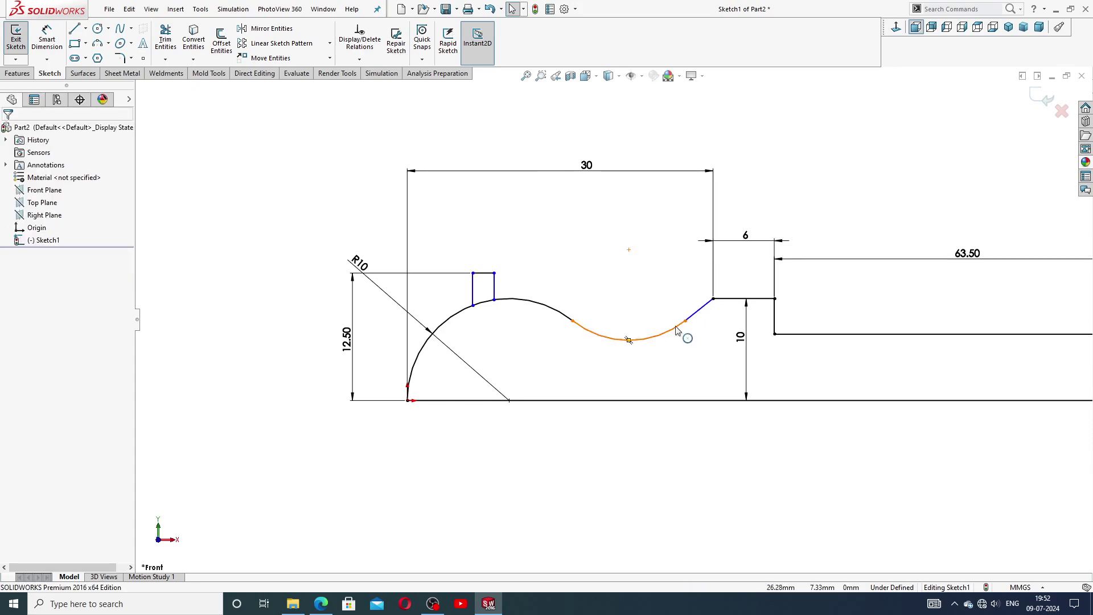
Drag the dip arc's centre point down to deepen the dip
{"action": "left_click", "coordinate": [629, 251]}
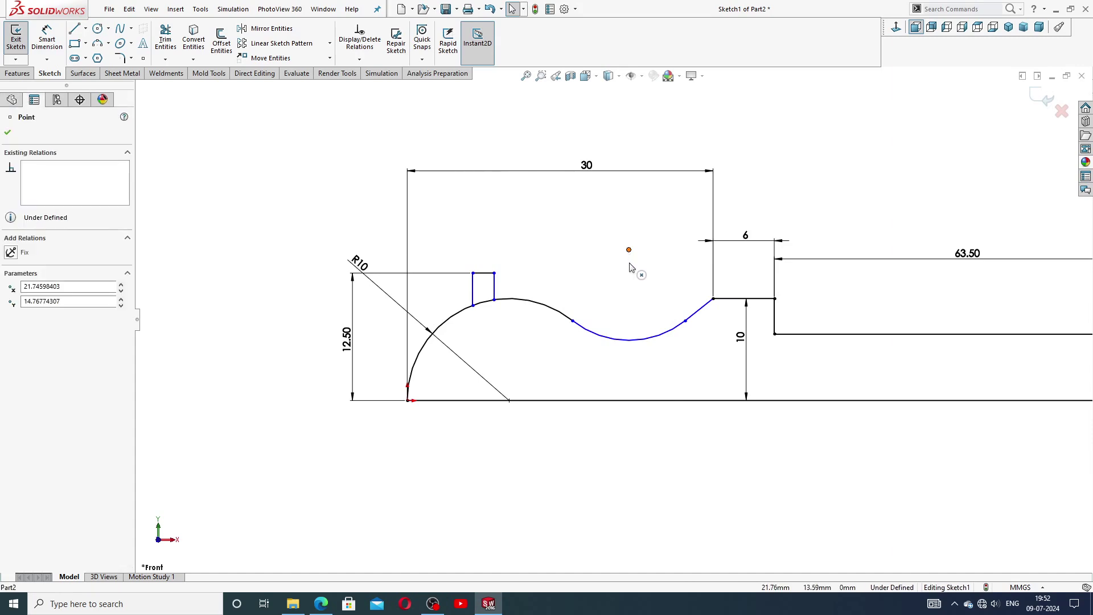
{"action": "left_click_drag", "start_coordinate": [631, 267], "coordinate": [631, 284]}
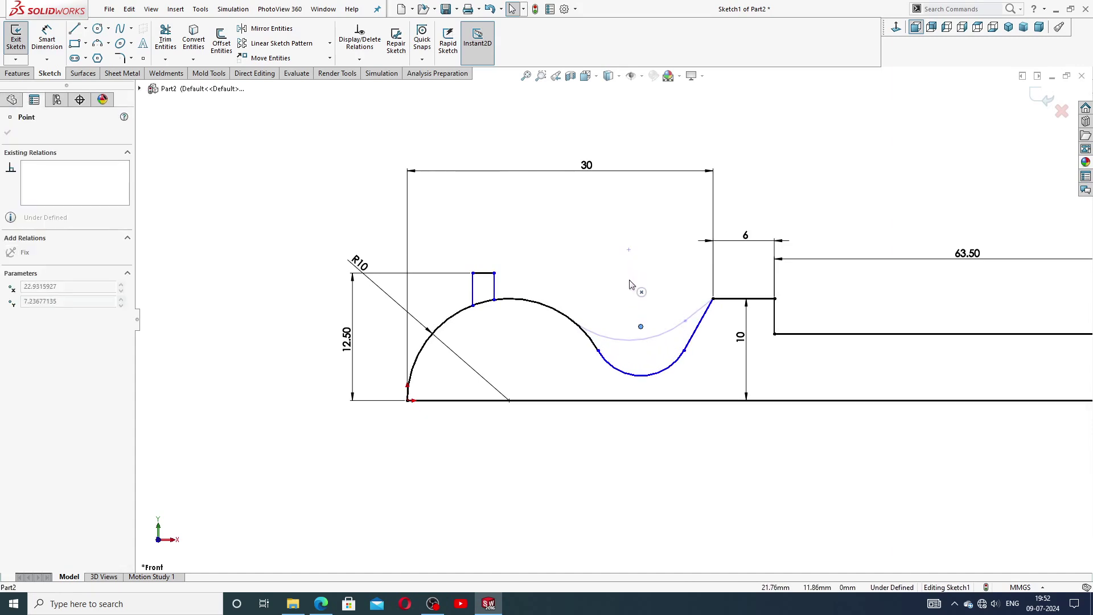
{"action": "left_click_drag", "start_coordinate": [631, 285], "coordinate": [632, 288]}
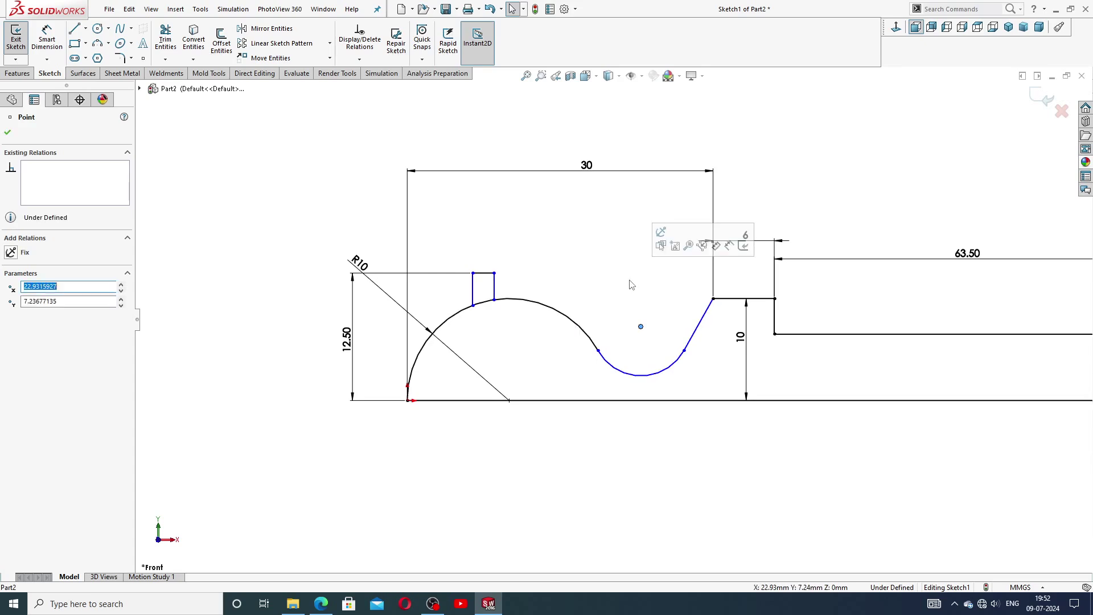
{"action": "left_click", "coordinate": [674, 434]}
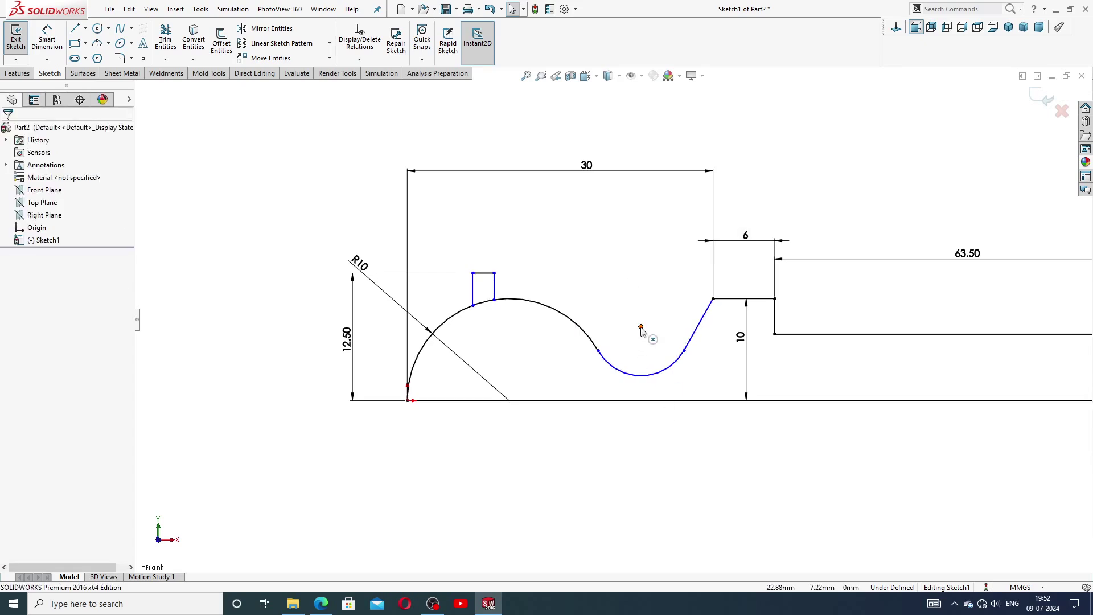
Dimension the dip arc's radius as 4, which is rejected and stays R4.82
{"action": "key", "text": "d"}
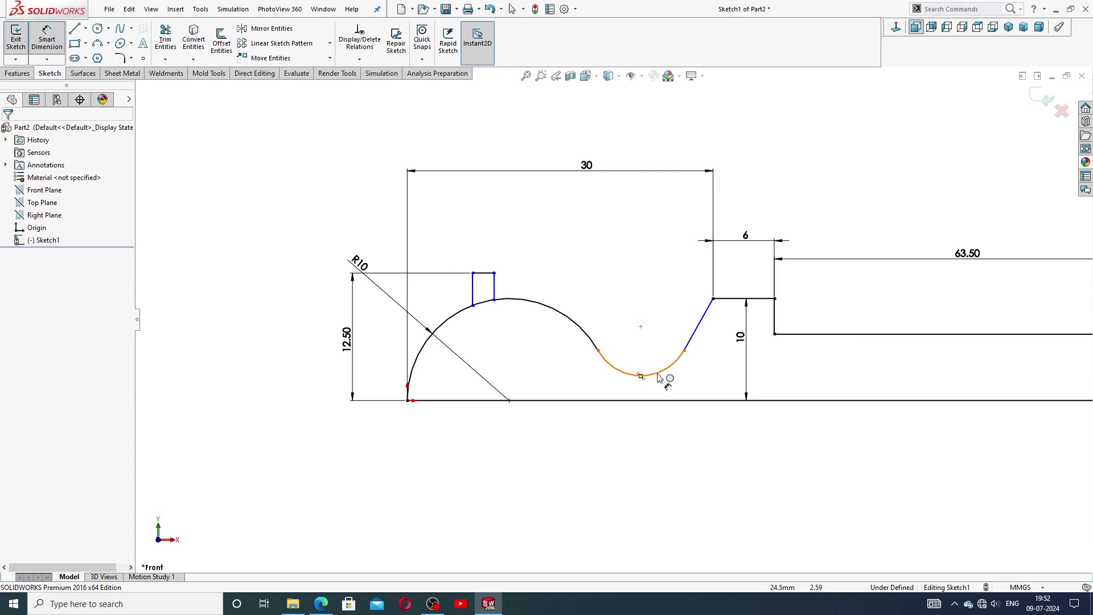
{"action": "left_click", "coordinate": [659, 377]}
{"action": "left_click", "coordinate": [668, 399]}
{"action": "type", "text": "4"}
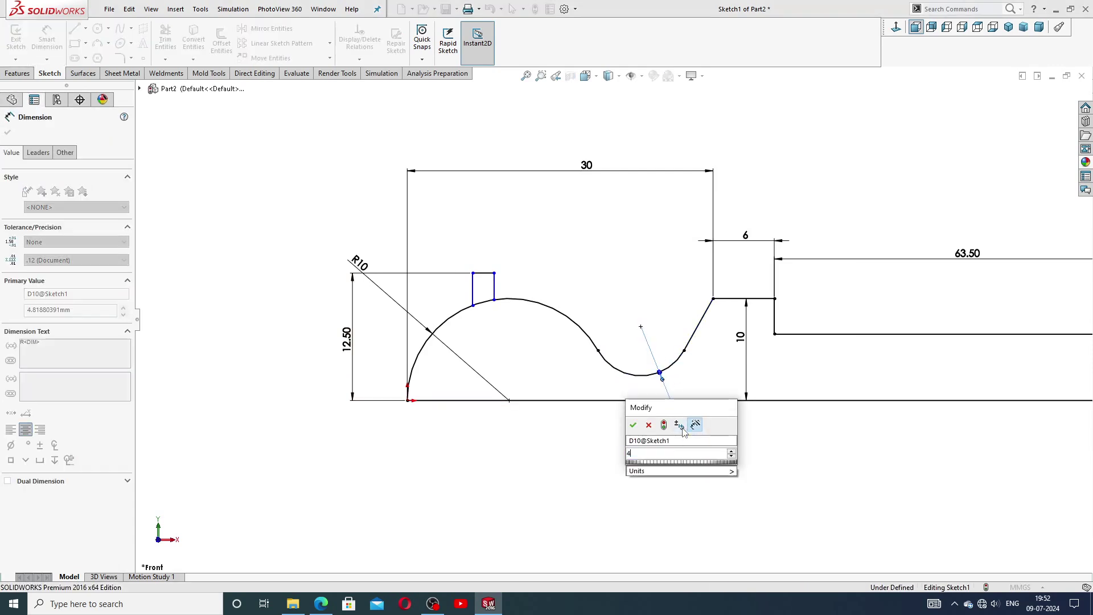
{"action": "key", "text": "Return"}
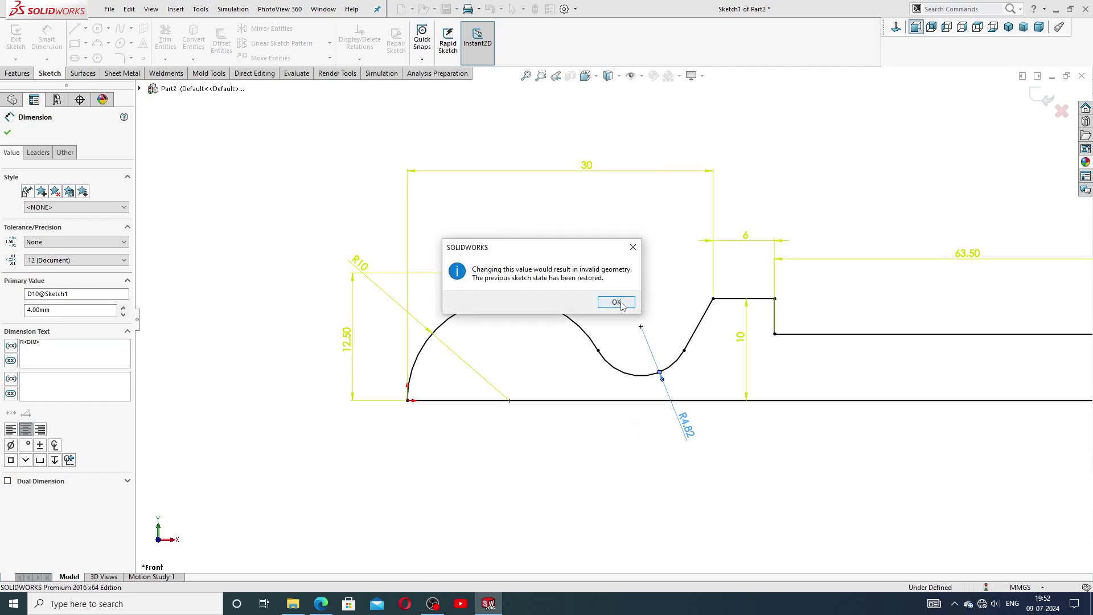
{"action": "left_click", "coordinate": [617, 302]}
{"action": "left_click", "coordinate": [564, 474]}
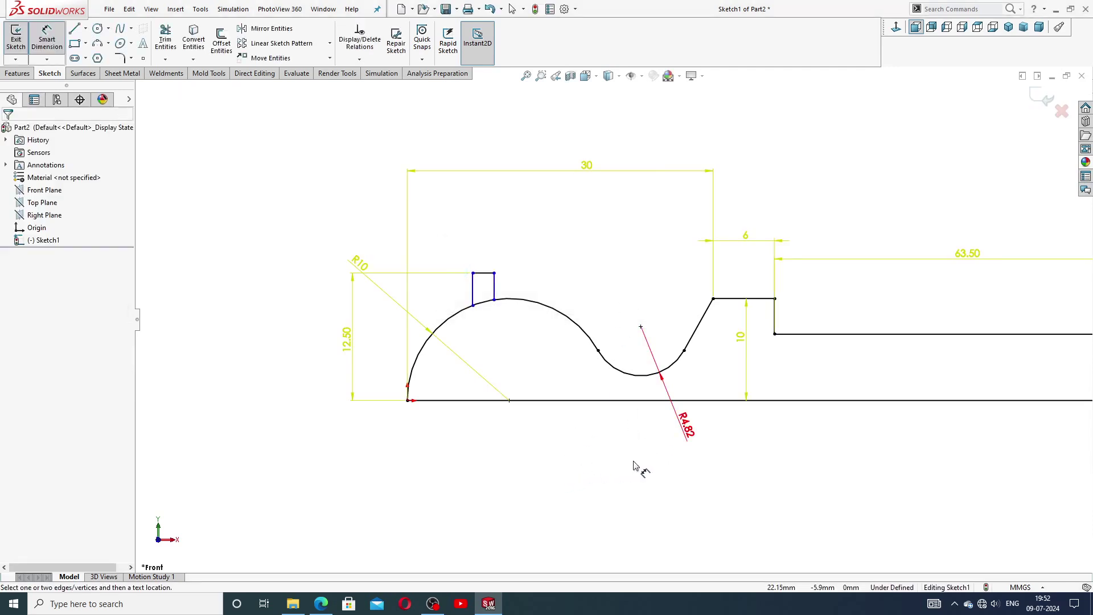
{"action": "scroll", "coordinate": [635, 466], "scroll_direction": "up", "scroll_amount": 2}
{"action": "scroll", "coordinate": [623, 421], "scroll_direction": "down", "scroll_amount": 2}
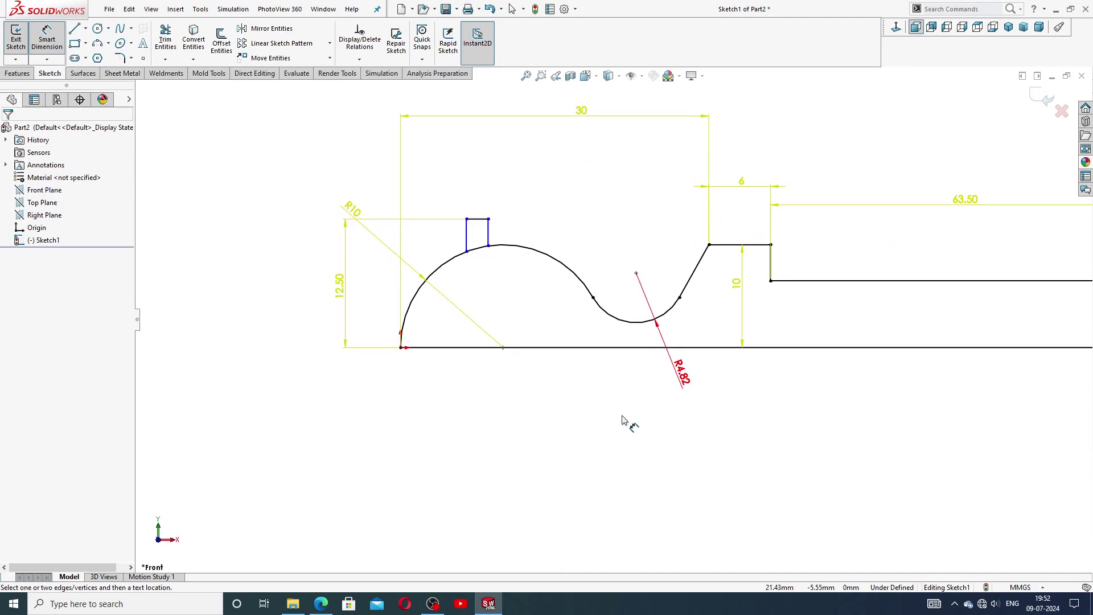
{"action": "right_click", "coordinate": [543, 197]}
{"action": "left_click", "coordinate": [569, 171]}
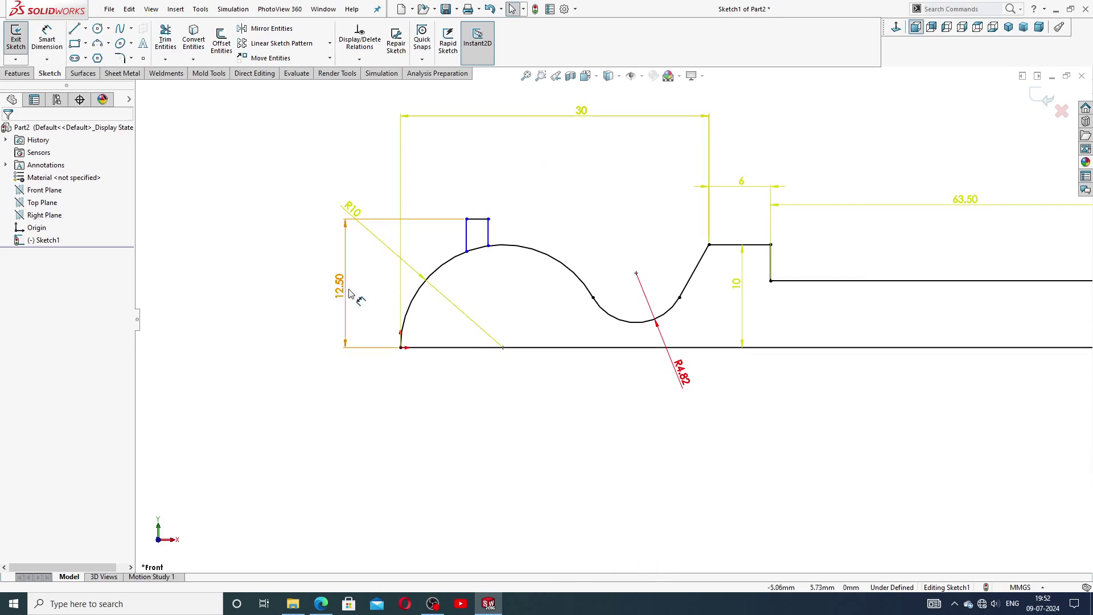
Delete the R10 dimension and move the R4.82 label away from the arc
{"action": "left_click", "coordinate": [365, 233]}
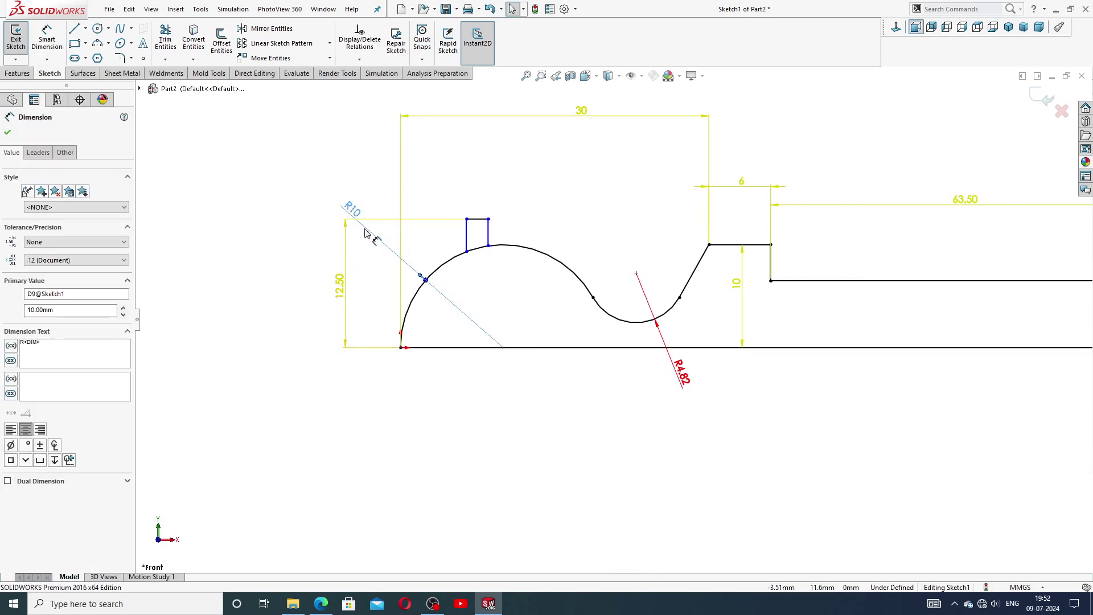
{"action": "key", "text": "Delete"}
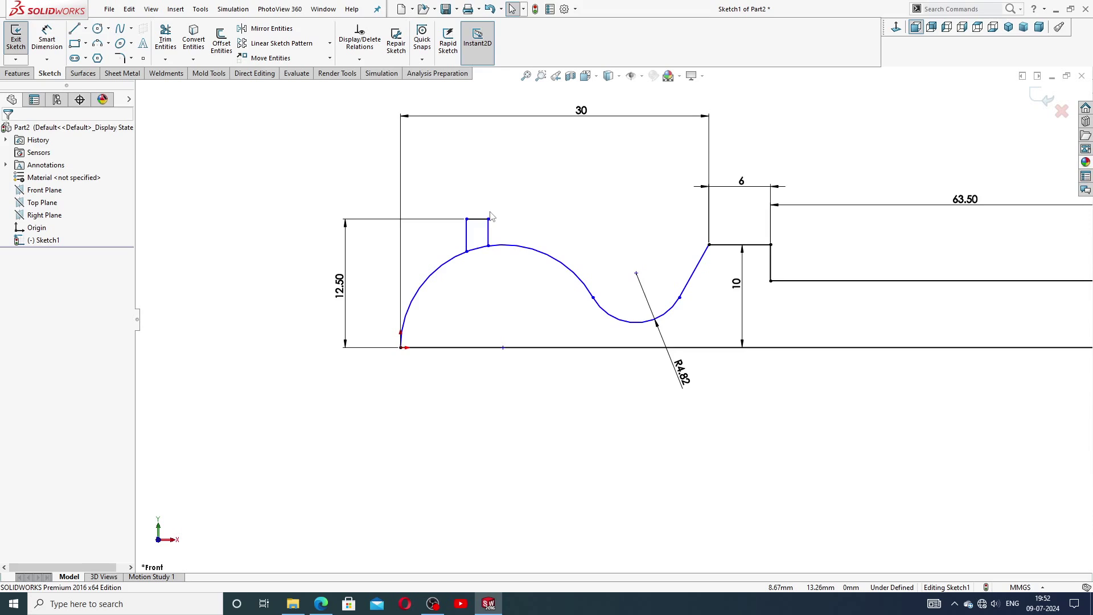
{"action": "scroll", "coordinate": [799, 254], "scroll_direction": "up", "scroll_amount": 3}
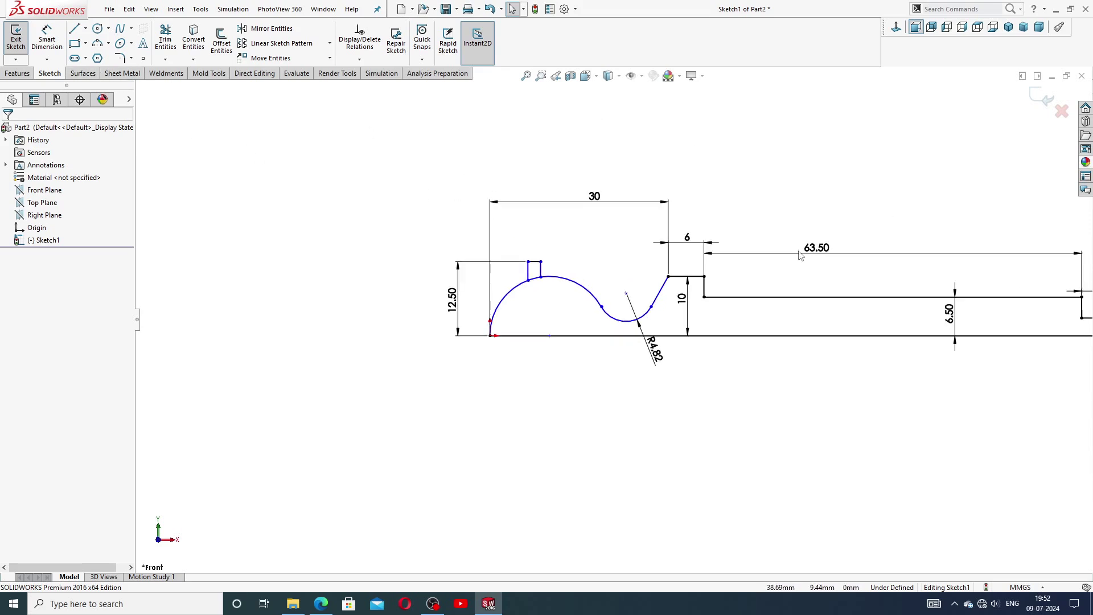
{"action": "left_click_drag", "start_coordinate": [655, 348], "coordinate": [668, 363]}
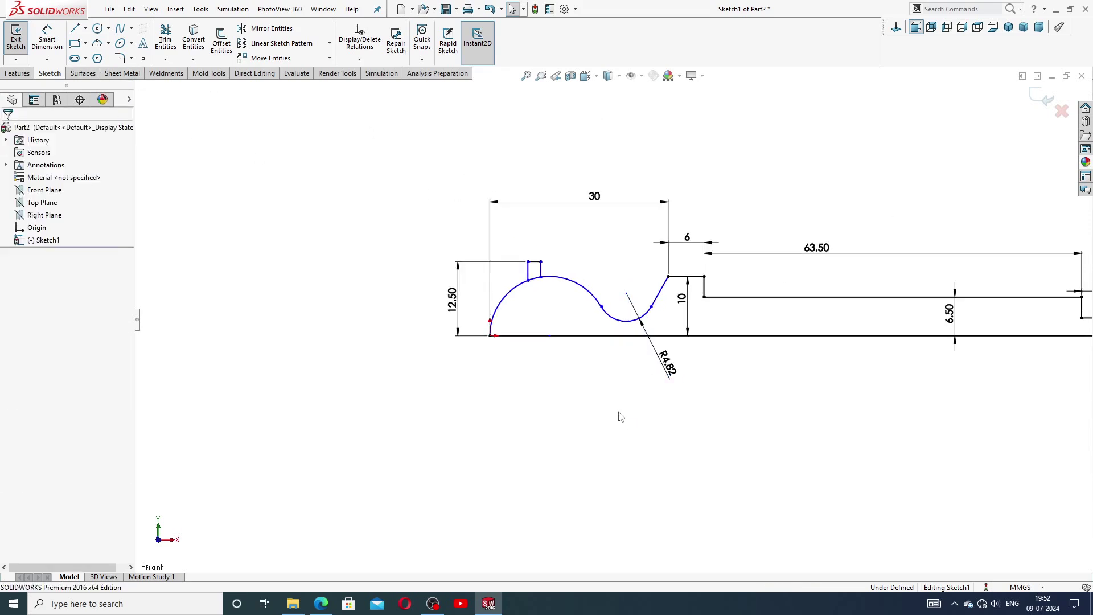
{"action": "scroll", "coordinate": [653, 312], "scroll_direction": "down", "scroll_amount": 3}
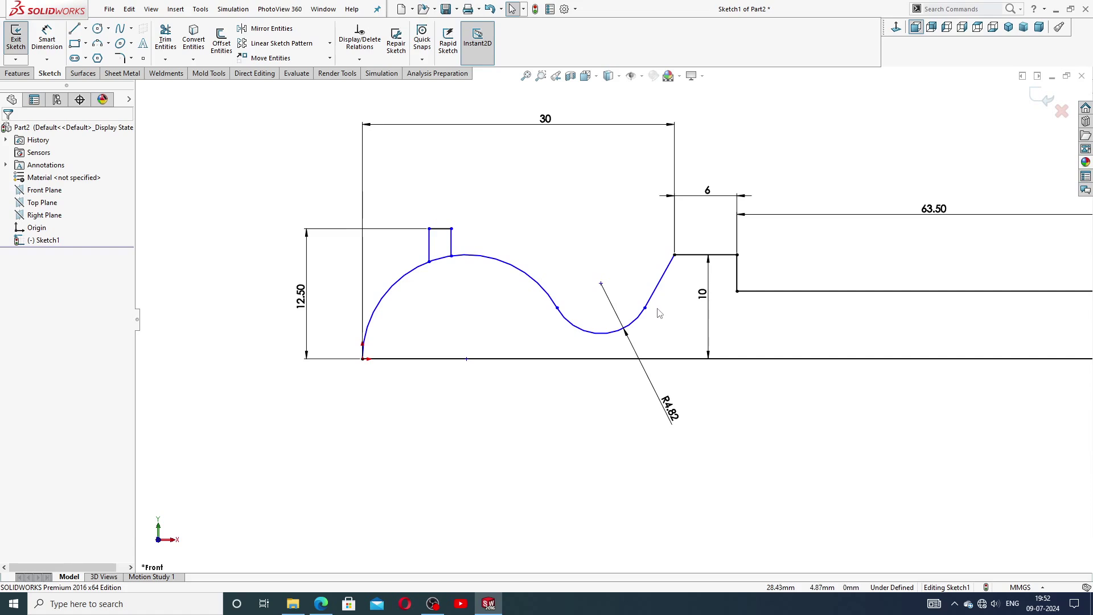
Snap the small arc's end point onto the slanted line
{"action": "mouse_move", "coordinate": [645, 308]}
{"action": "left_mouse_down"}
{"action": "mouse_move", "coordinate": [643, 325]}
{"action": "mouse_move", "coordinate": [637, 317]}
{"action": "left_mouse_up"}
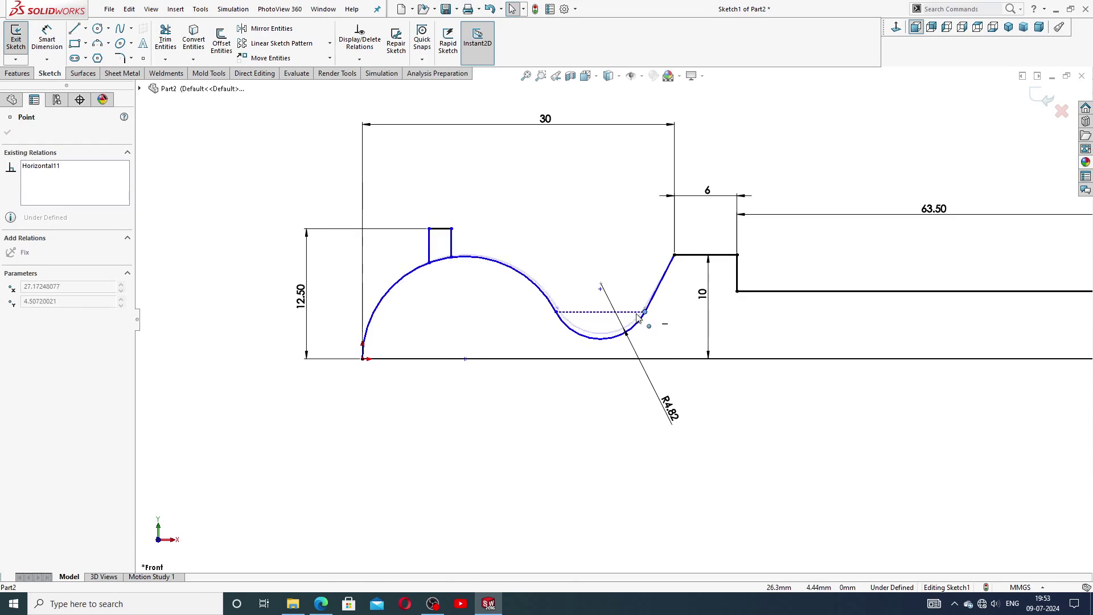
{"action": "left_click_drag", "start_coordinate": [638, 317], "coordinate": [644, 324]}
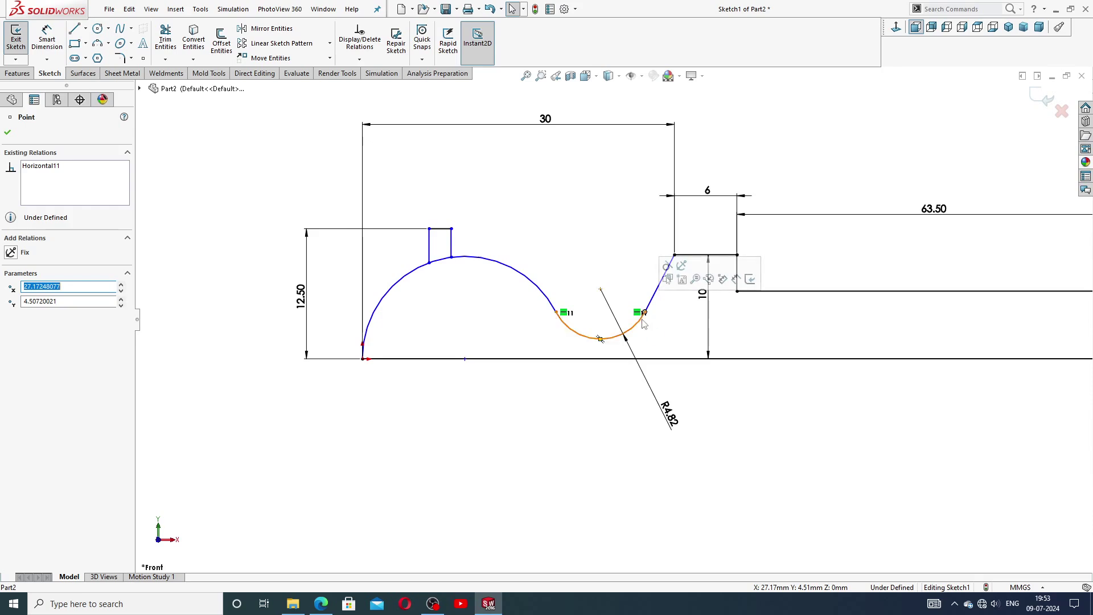
{"action": "left_click", "coordinate": [620, 412]}
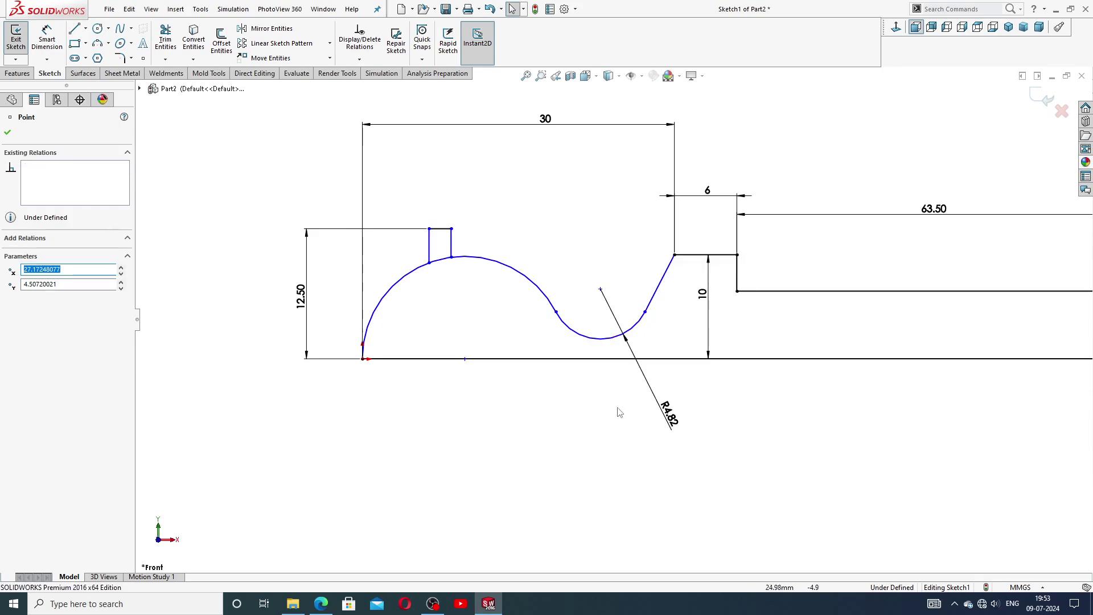
Dimension the large arc to R10 and the short top line to 5
{"action": "left_click", "coordinate": [46, 37]}
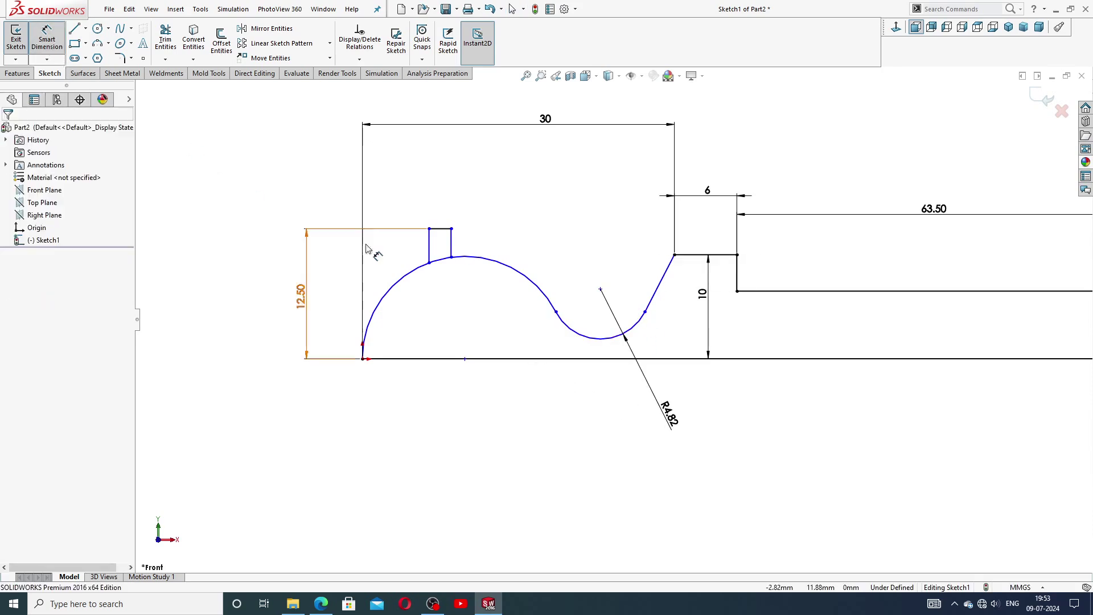
{"action": "left_click", "coordinate": [410, 275]}
{"action": "left_click", "coordinate": [341, 214]}
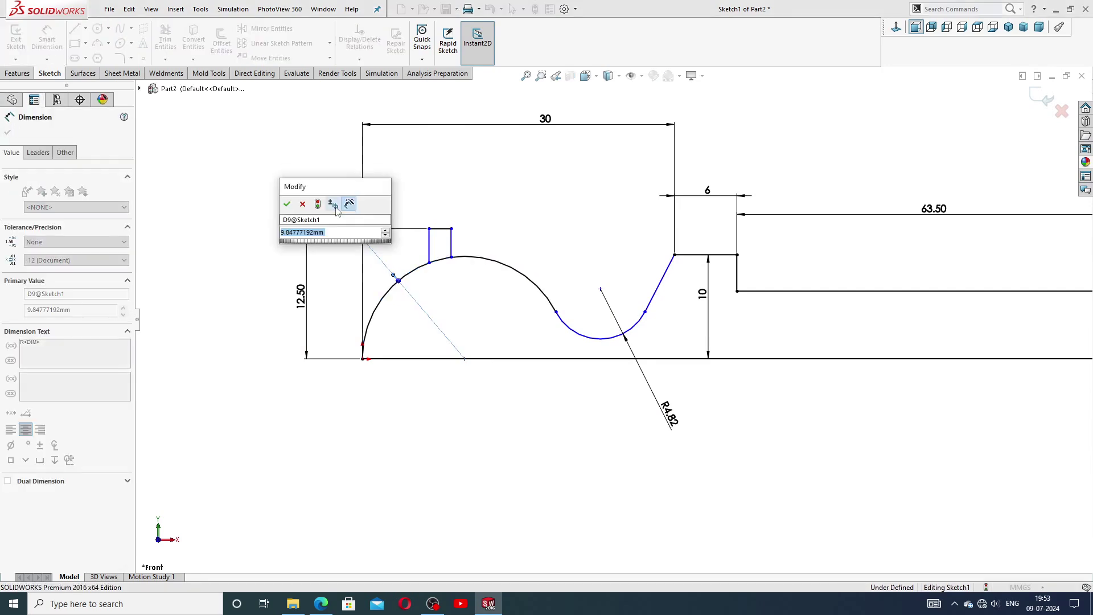
{"action": "type", "text": "10"}
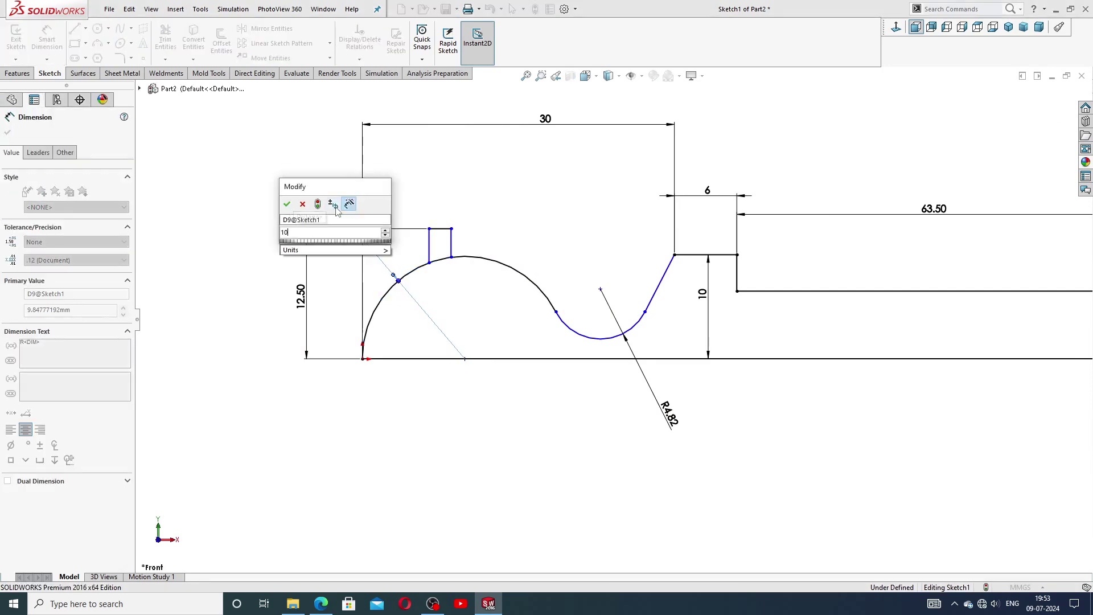
{"action": "key", "text": "Return"}
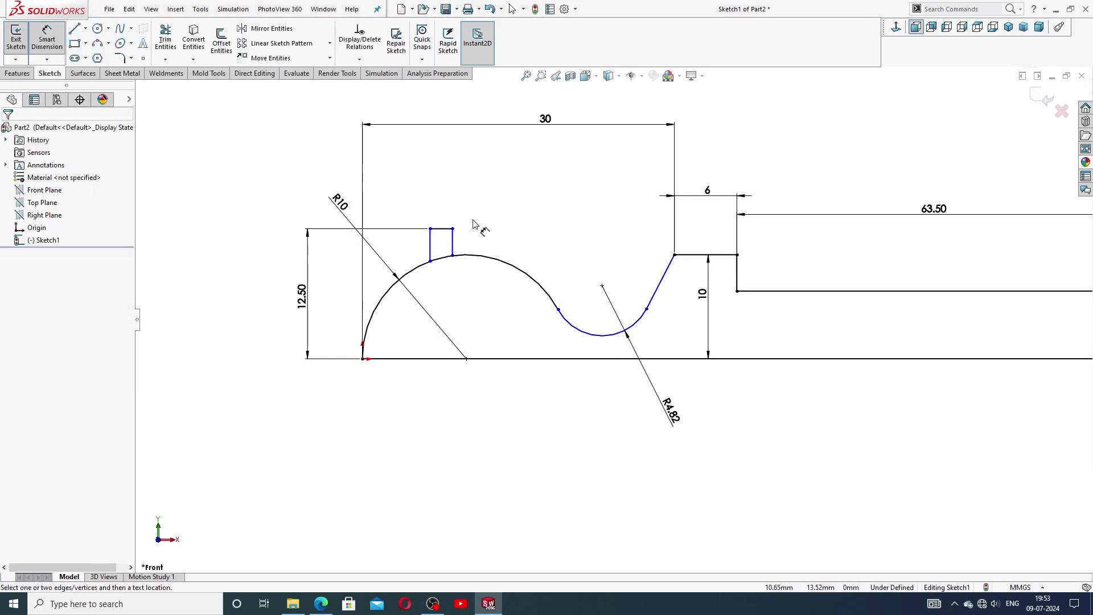
{"action": "left_click", "coordinate": [441, 228]}
{"action": "left_click", "coordinate": [445, 206]}
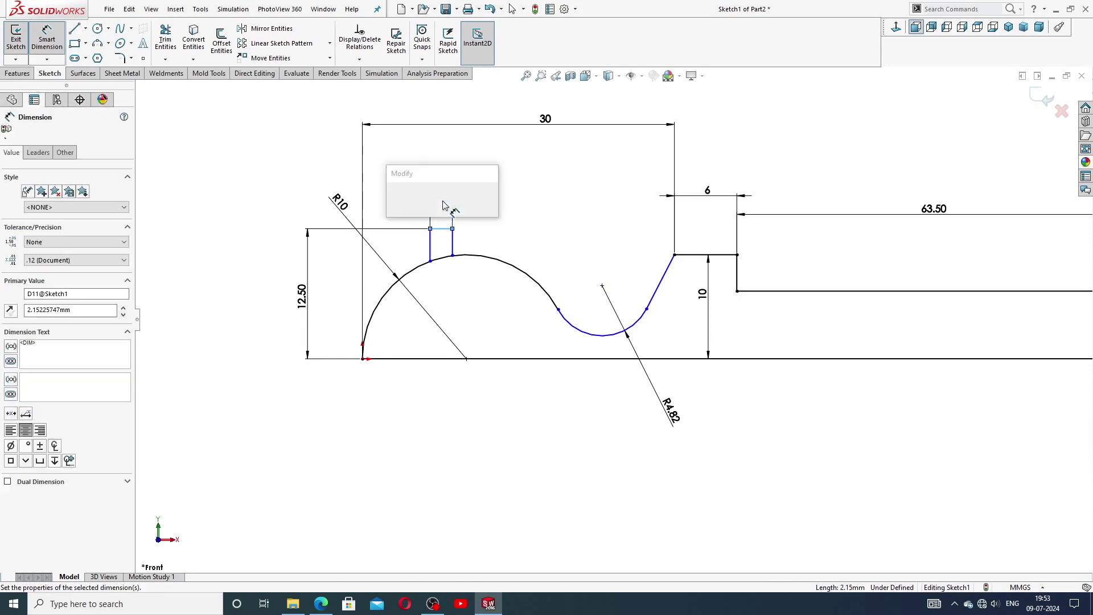
{"action": "type", "text": "5"}
{"action": "key", "text": "Return"}
{"action": "left_click", "coordinate": [488, 209]}
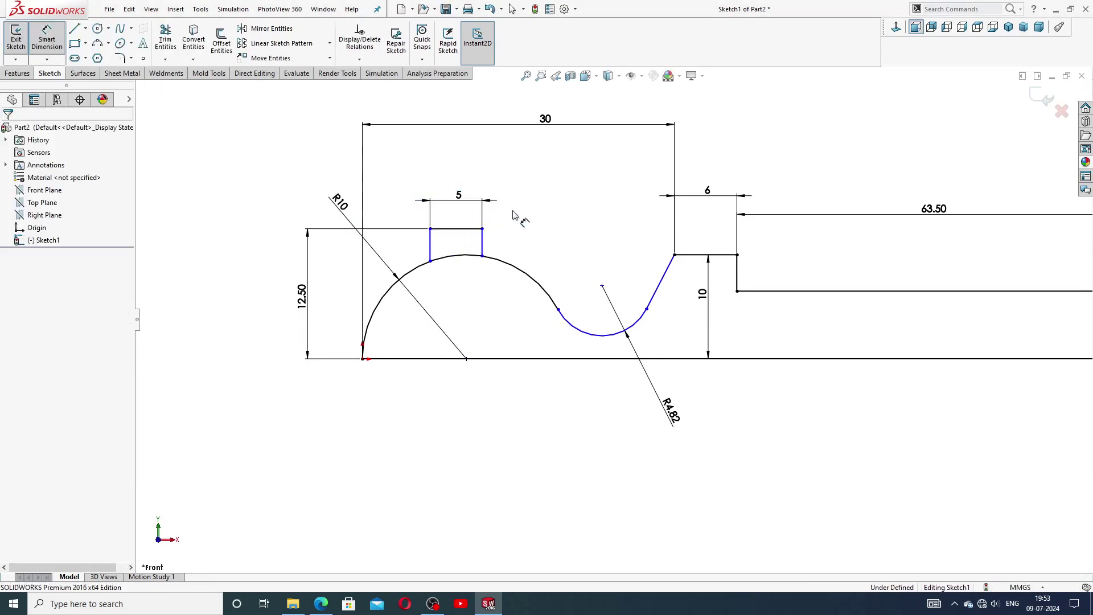
Locate the top step's end 7.50 horizontally from the profile's left end
{"action": "left_click", "coordinate": [430, 229]}
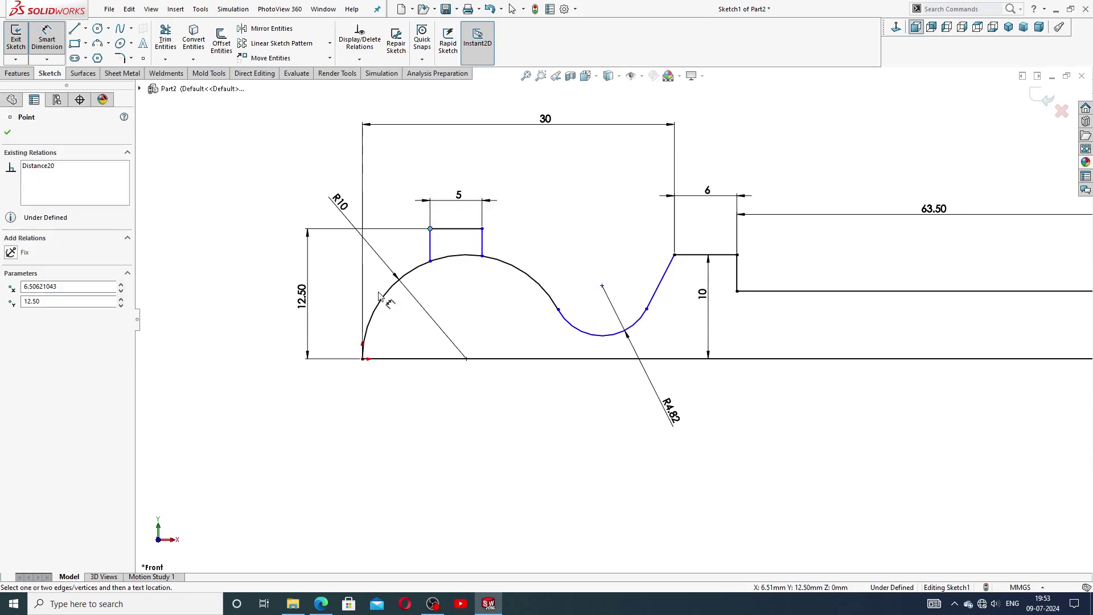
{"action": "left_click", "coordinate": [364, 359]}
{"action": "left_click", "coordinate": [396, 218]}
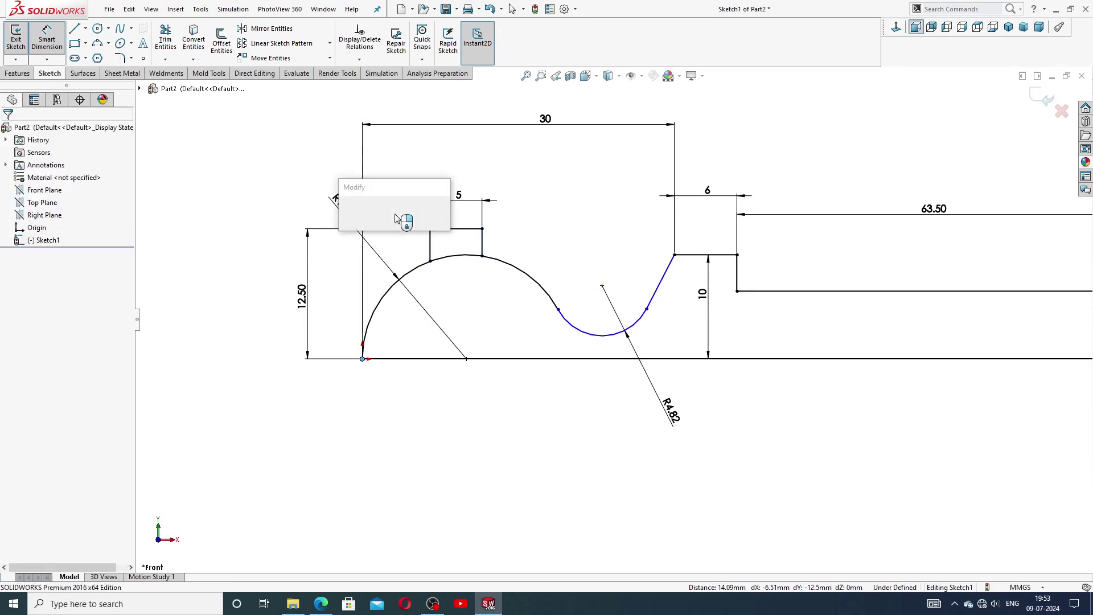
{"action": "type", "text": "7."}
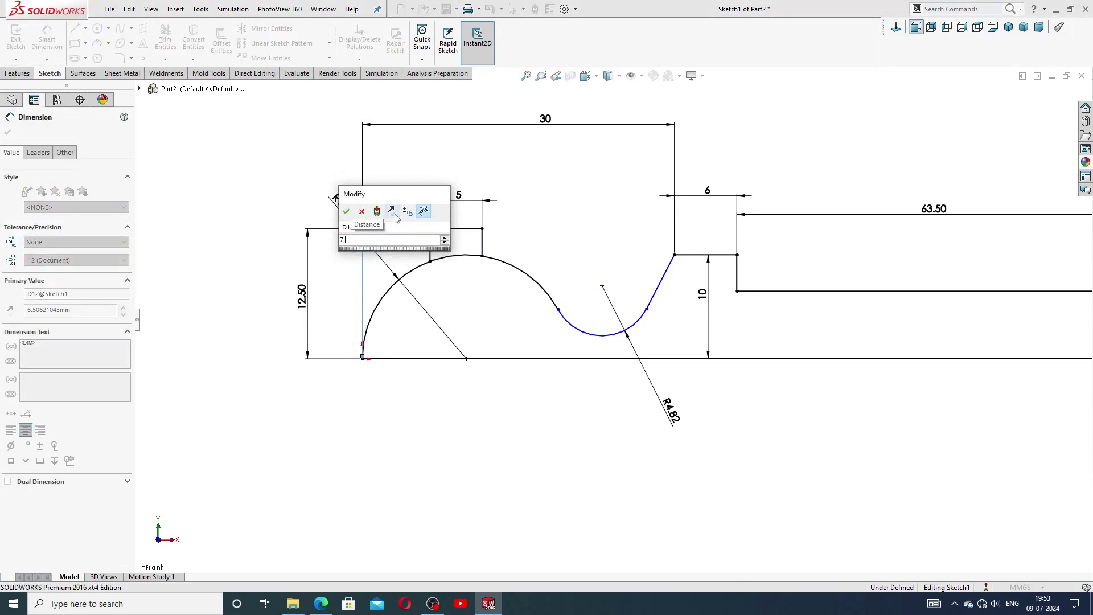
{"action": "type", "text": "5"}
{"action": "key", "text": "Return"}
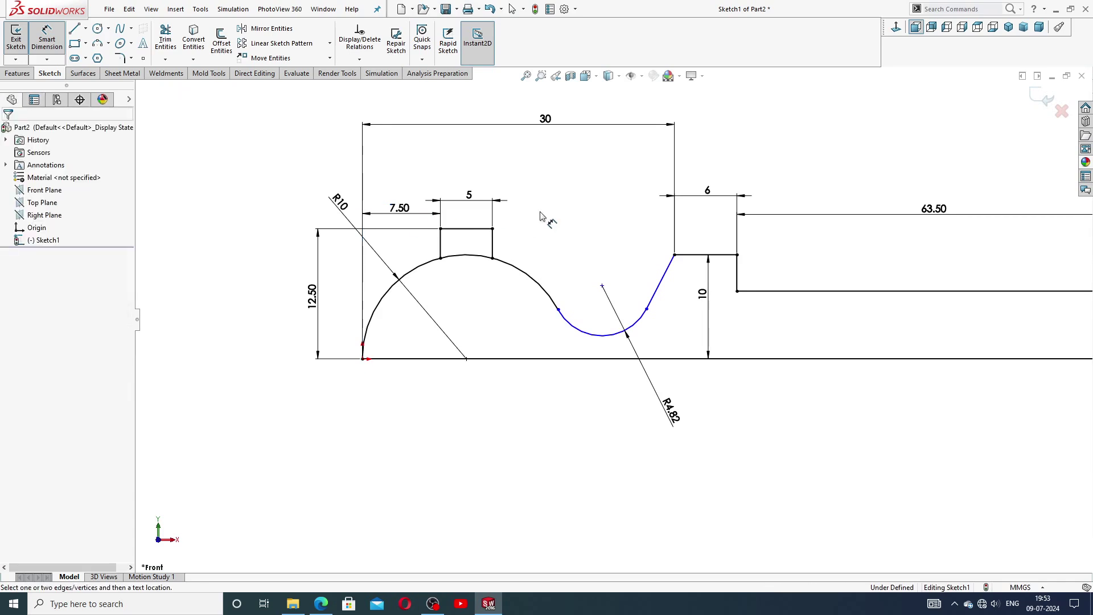
{"action": "left_click", "coordinate": [602, 286]}
Dimension the small arc's centre 22.88 from the profile's left end
{"action": "left_click", "coordinate": [363, 359]}
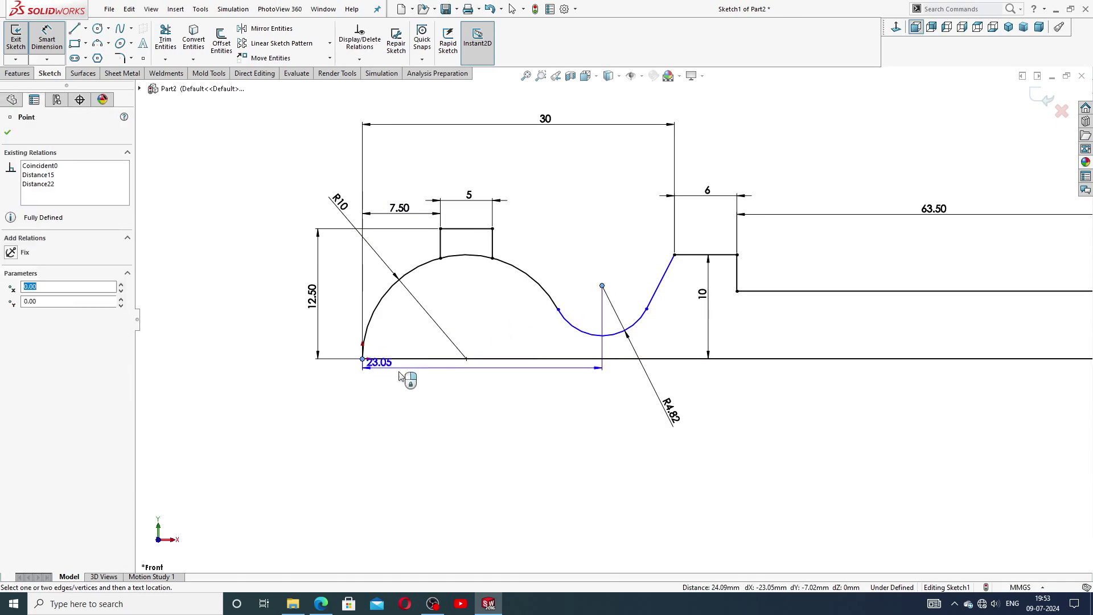
{"action": "left_click", "coordinate": [458, 409]}
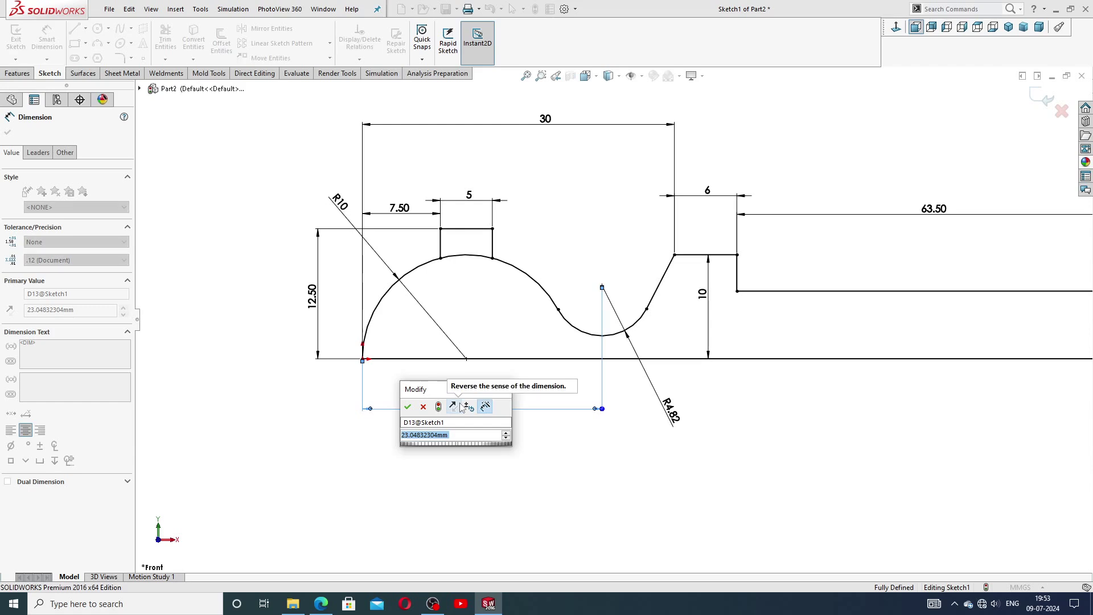
{"action": "type", "text": "22"}
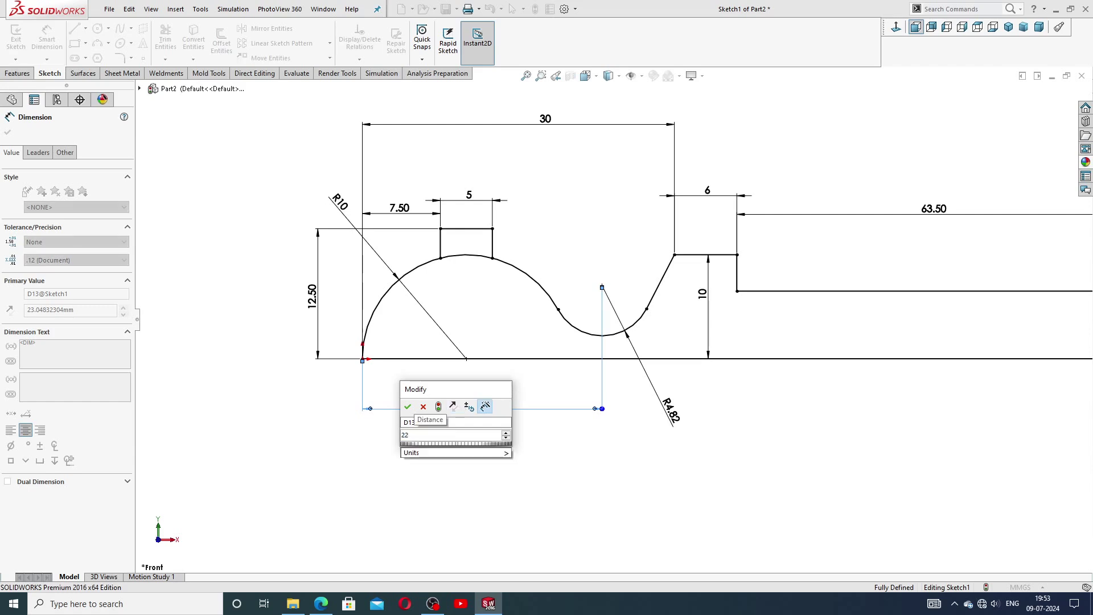
{"action": "type", "text": ".88"}
{"action": "key", "text": "Return"}
{"action": "key", "text": "Escape"}
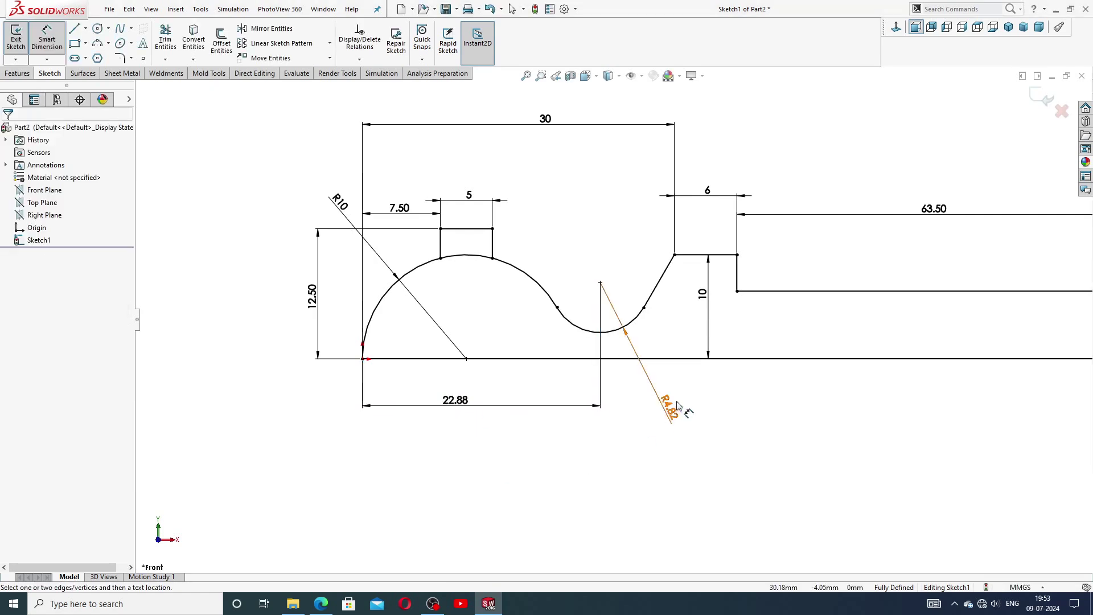
Change the small arc radius from R4.82 to 4 and move the 22.88 label closer
{"action": "left_click", "coordinate": [636, 392]}
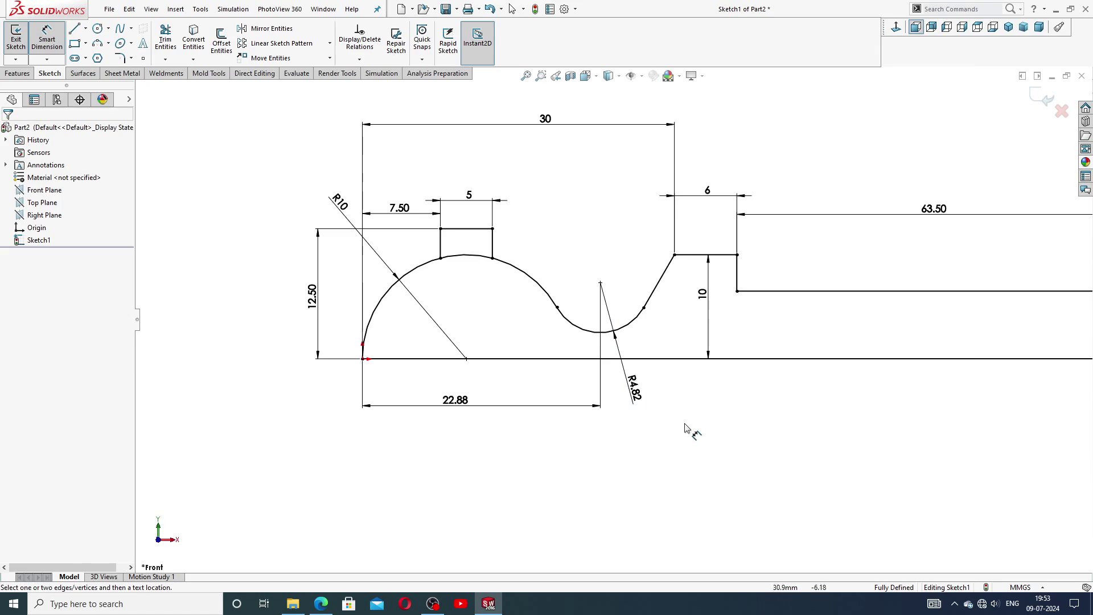
{"action": "scroll", "coordinate": [845, 363], "scroll_direction": "up", "scroll_amount": 3}
{"action": "scroll", "coordinate": [855, 362], "scroll_direction": "up", "scroll_amount": 2}
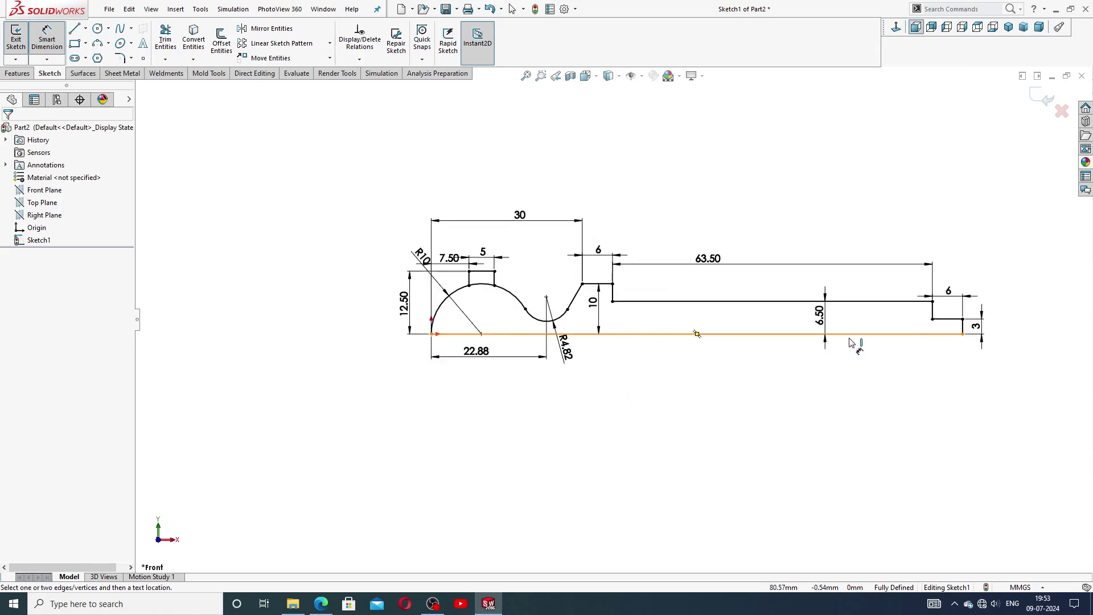
{"action": "right_click", "coordinate": [669, 185]}
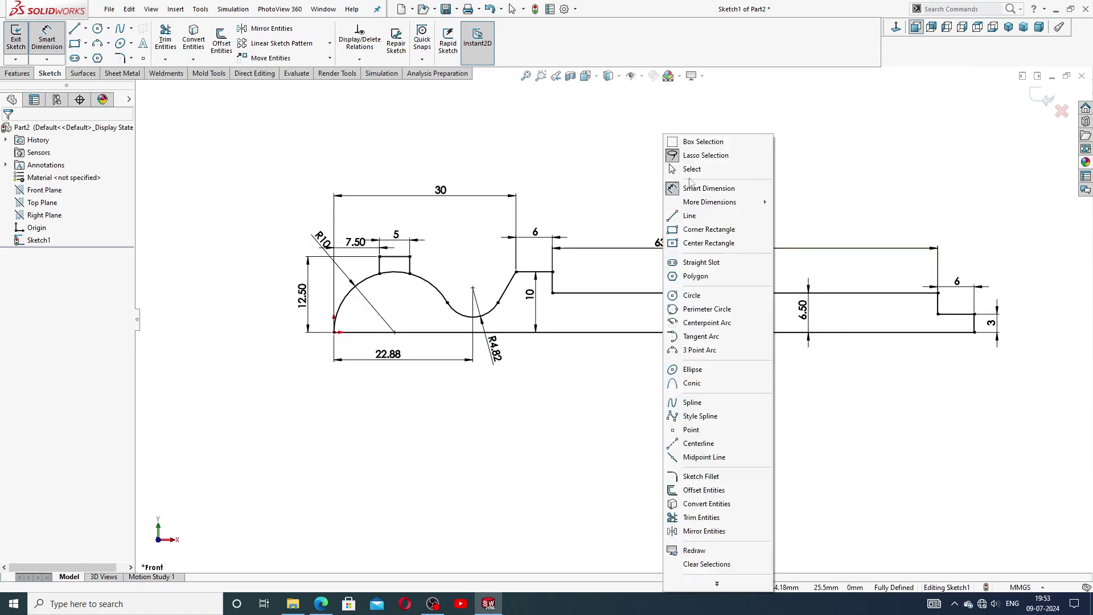
{"action": "left_click", "coordinate": [695, 170]}
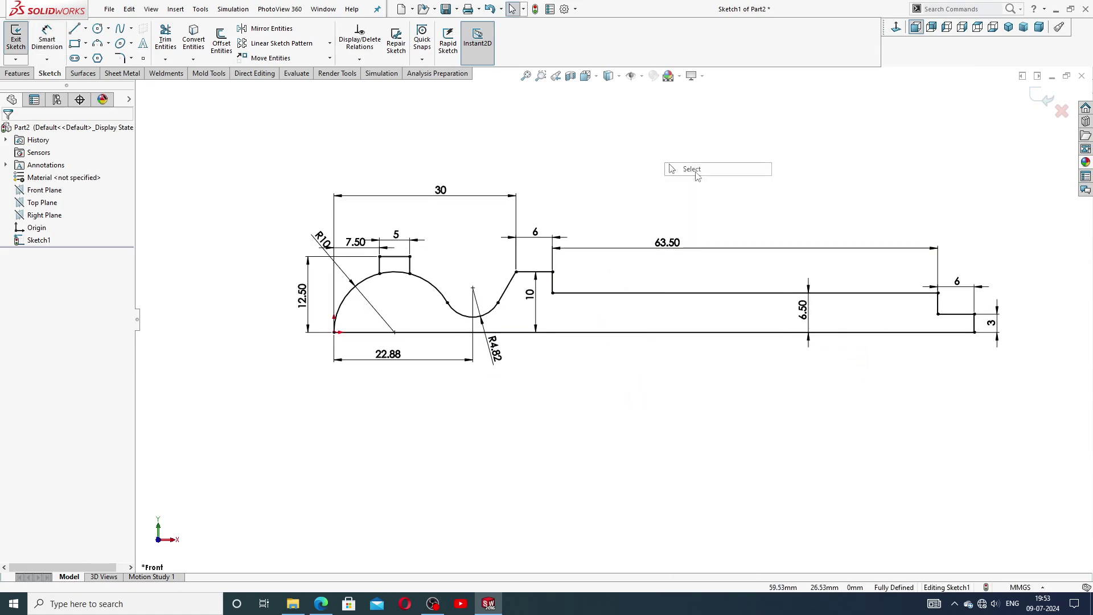
{"action": "left_click", "coordinate": [493, 355]}
{"action": "double_click", "coordinate": [496, 357]}
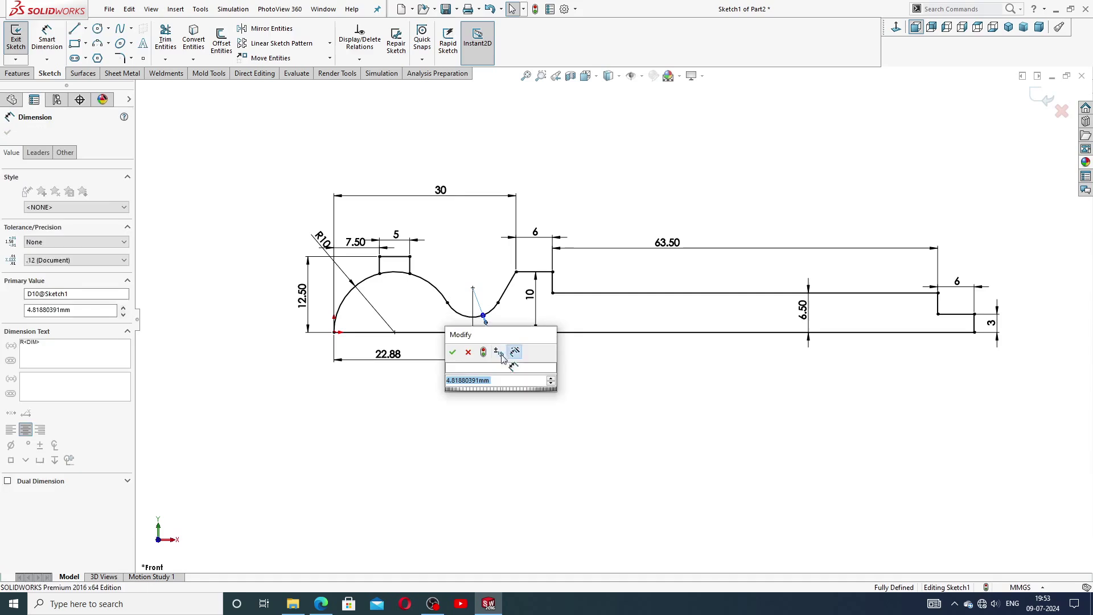
{"action": "type", "text": "4"}
{"action": "key", "text": "Return"}
{"action": "left_click", "coordinate": [523, 393]}
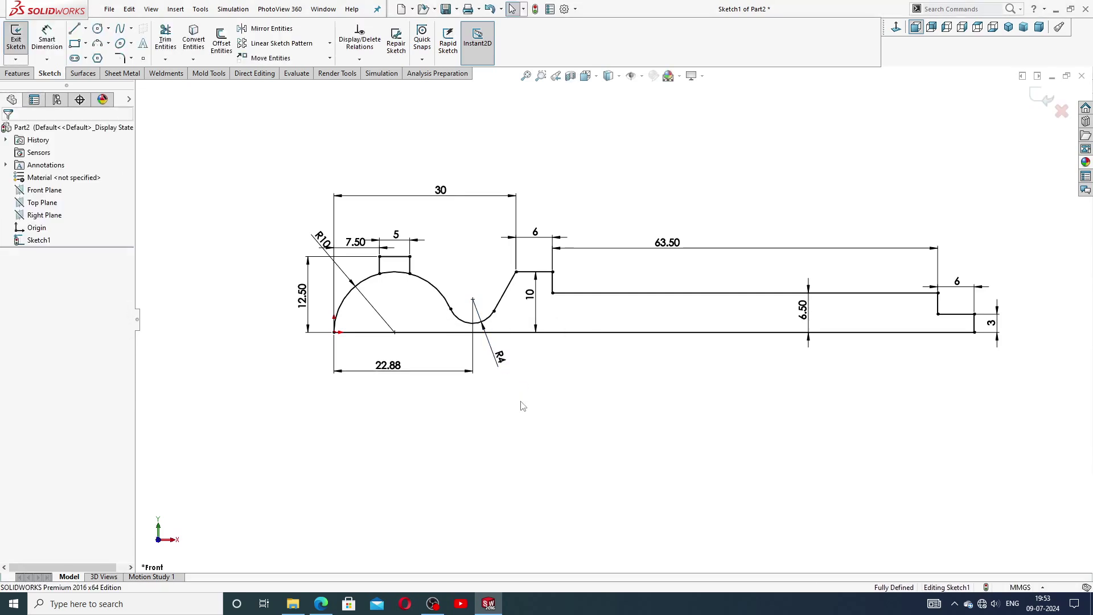
{"action": "left_click_drag", "start_coordinate": [389, 365], "coordinate": [405, 353]}
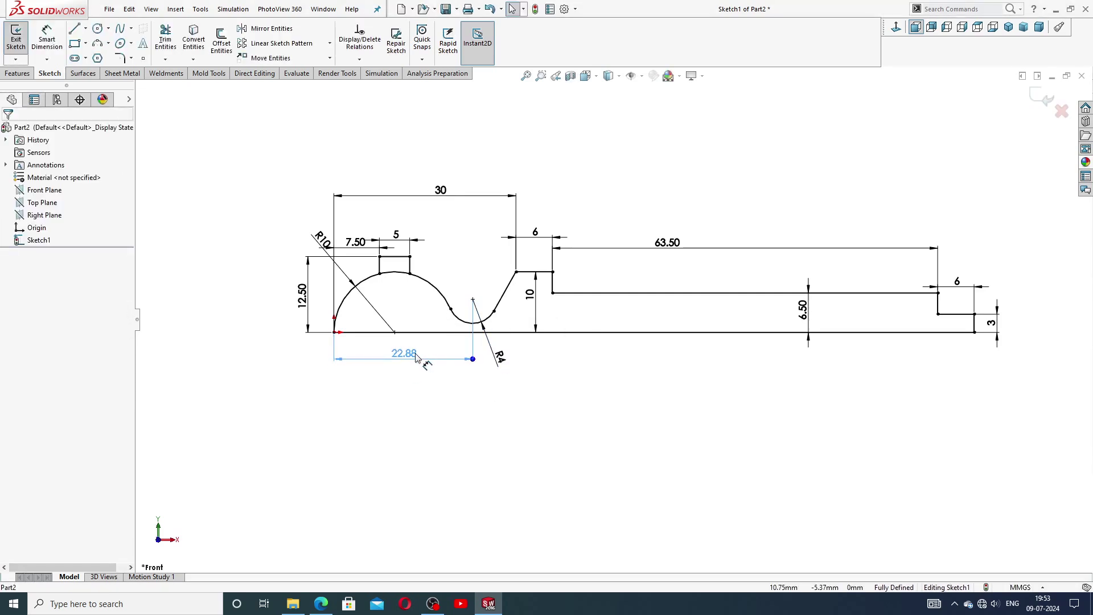
{"action": "left_click", "coordinate": [454, 418]}
{"action": "left_click", "coordinate": [322, 603]}
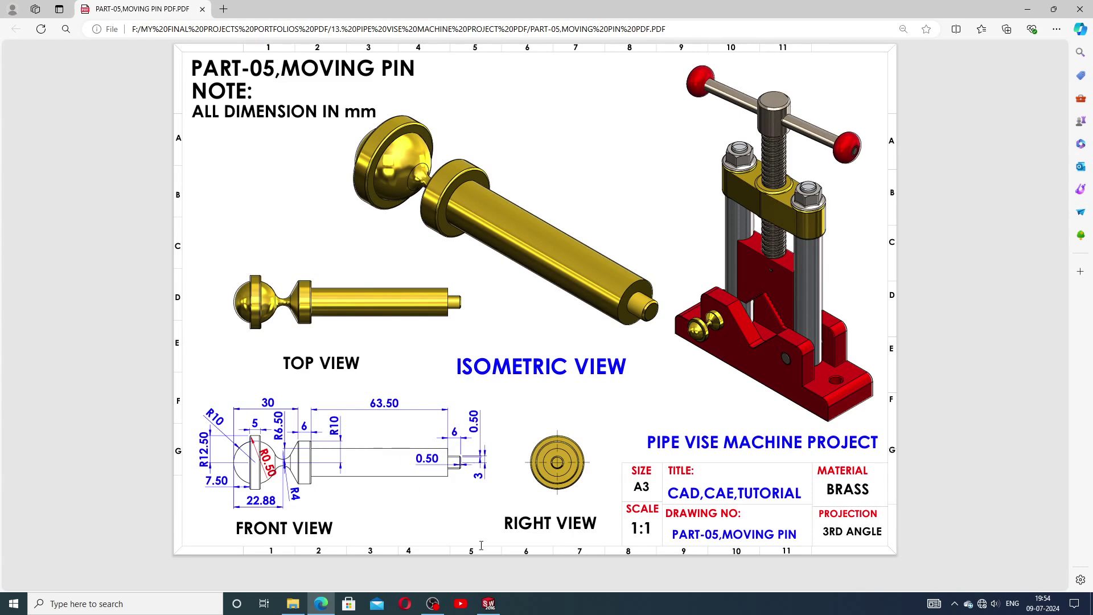
{"action": "left_click", "coordinate": [488, 604]}
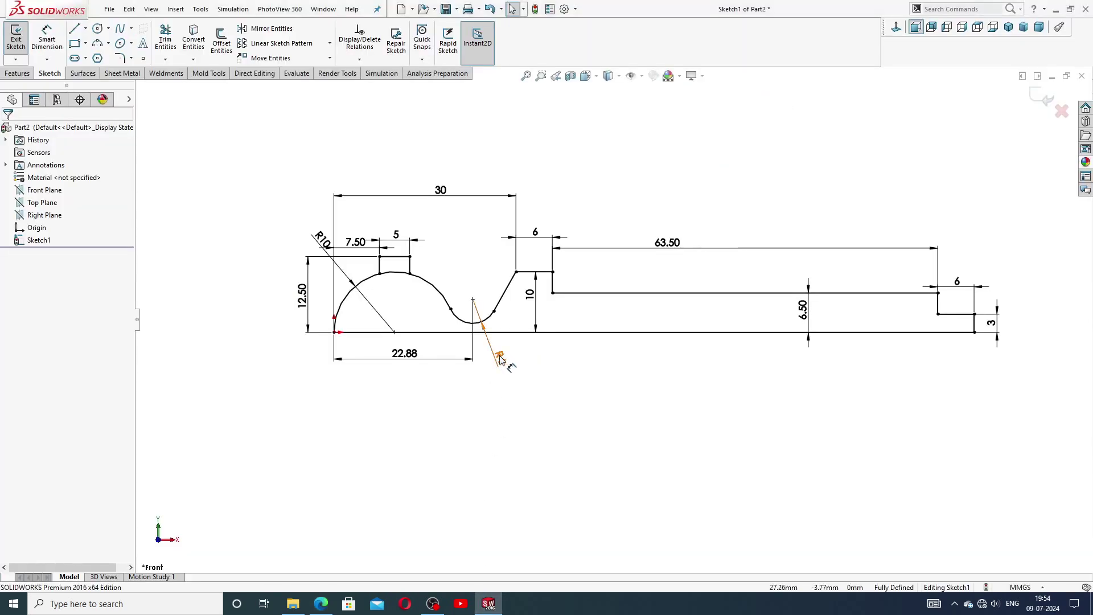
Reposition the 22.88, R4, 6.50, 30, 5, R10, 12.50 and 63.50 dimension labels
{"action": "left_click_drag", "start_coordinate": [404, 353], "coordinate": [402, 348]}
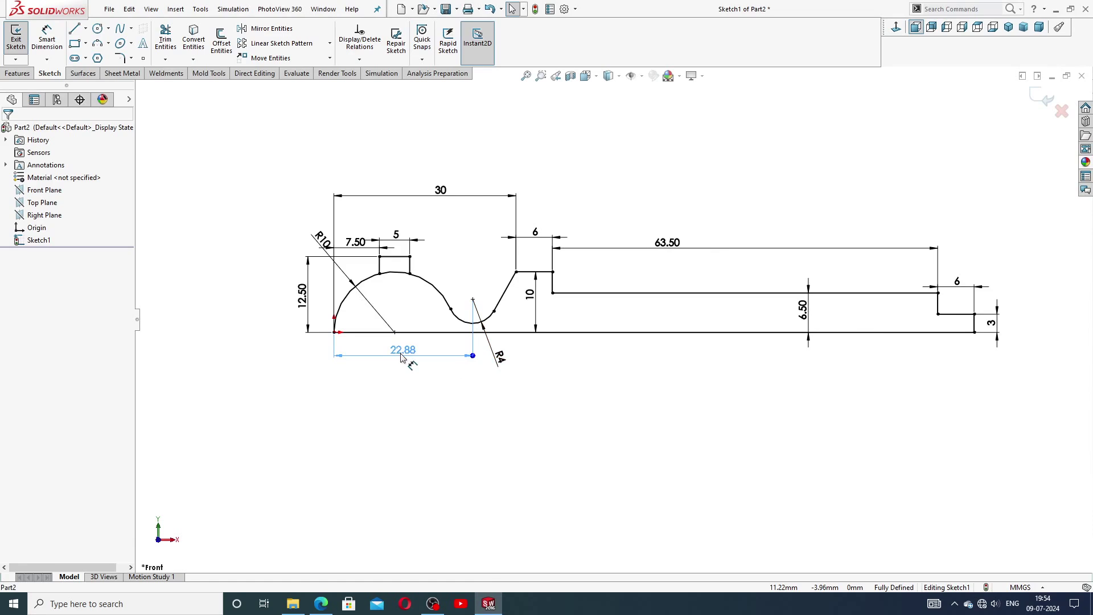
{"action": "left_click", "coordinate": [493, 351]}
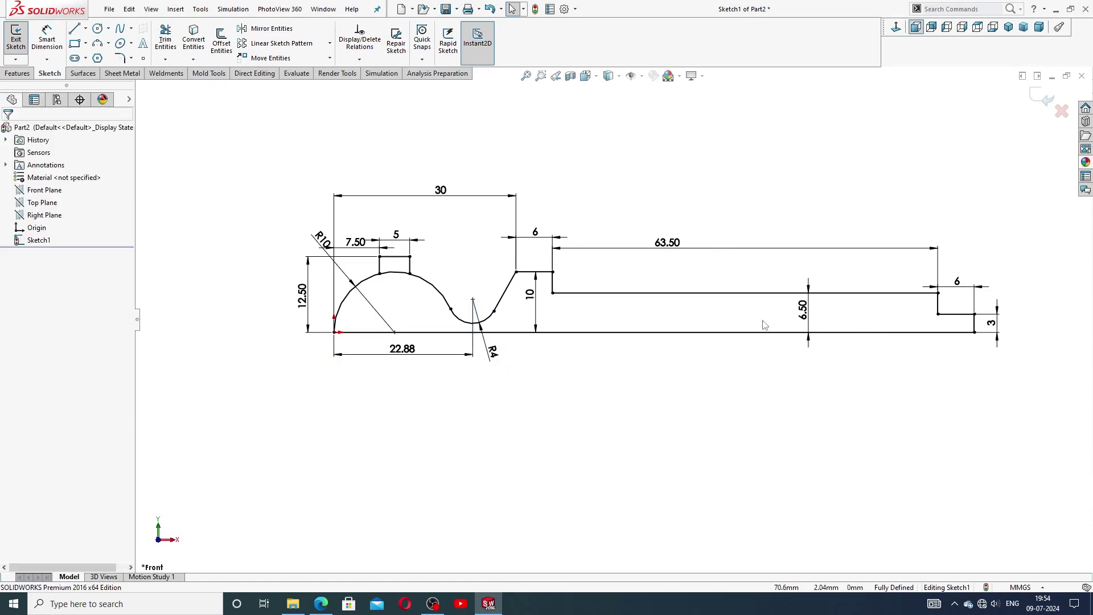
{"action": "left_click", "coordinate": [806, 311]}
{"action": "left_click", "coordinate": [806, 375]}
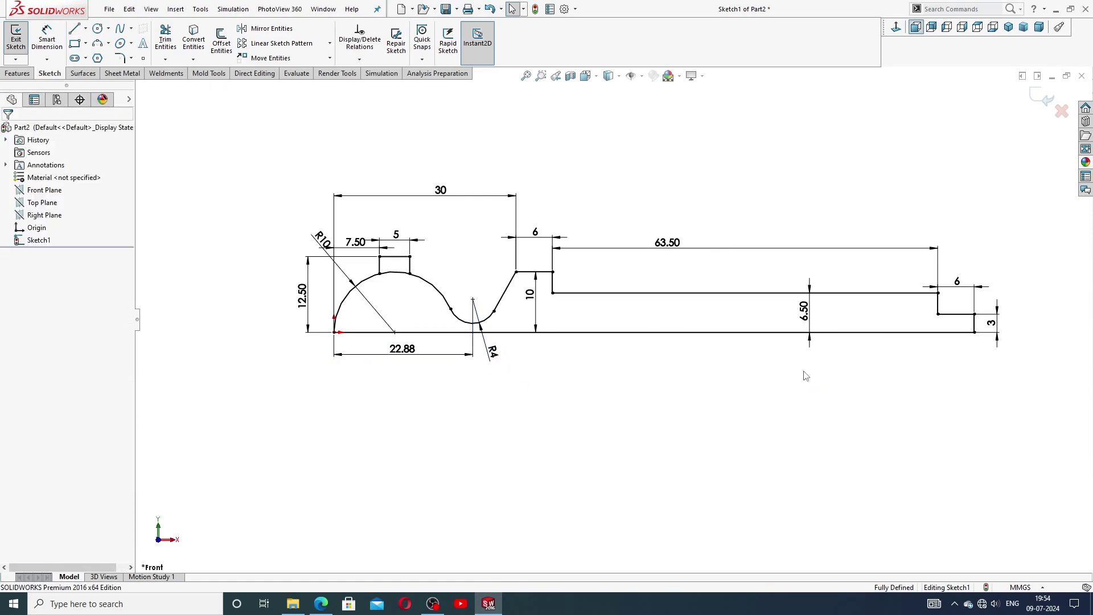
{"action": "mouse_move", "coordinate": [435, 200]}
{"action": "left_mouse_down"}
{"action": "mouse_move", "coordinate": [434, 214]}
{"action": "mouse_move", "coordinate": [404, 235]}
{"action": "left_mouse_up"}
{"action": "left_click", "coordinate": [581, 237]}
{"action": "left_click", "coordinate": [521, 160]}
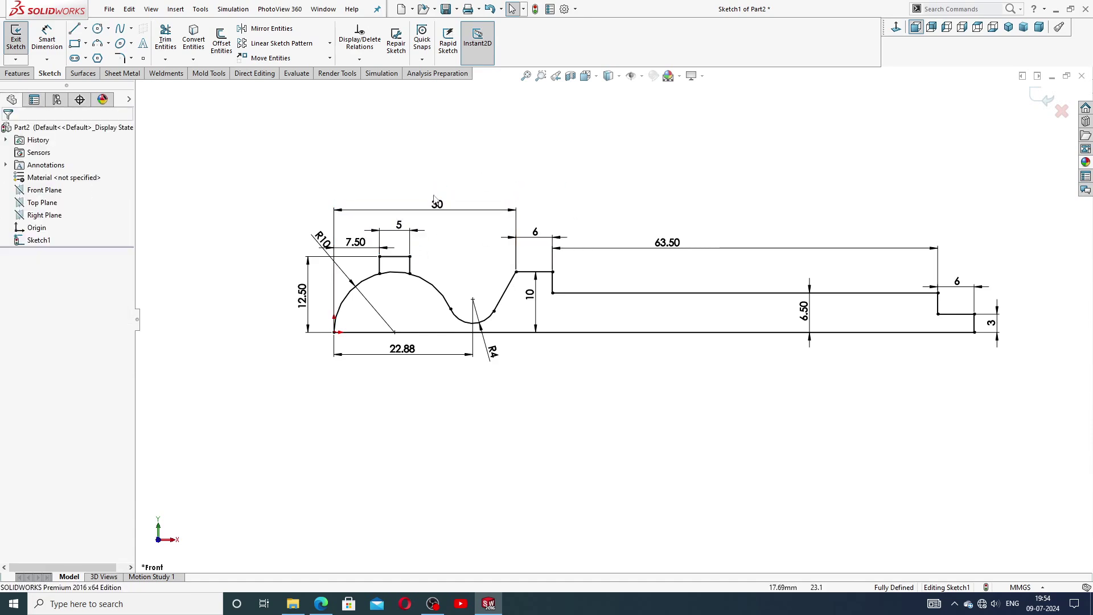
{"action": "left_click_drag", "start_coordinate": [322, 239], "coordinate": [301, 230]}
{"action": "left_click", "coordinate": [394, 175]}
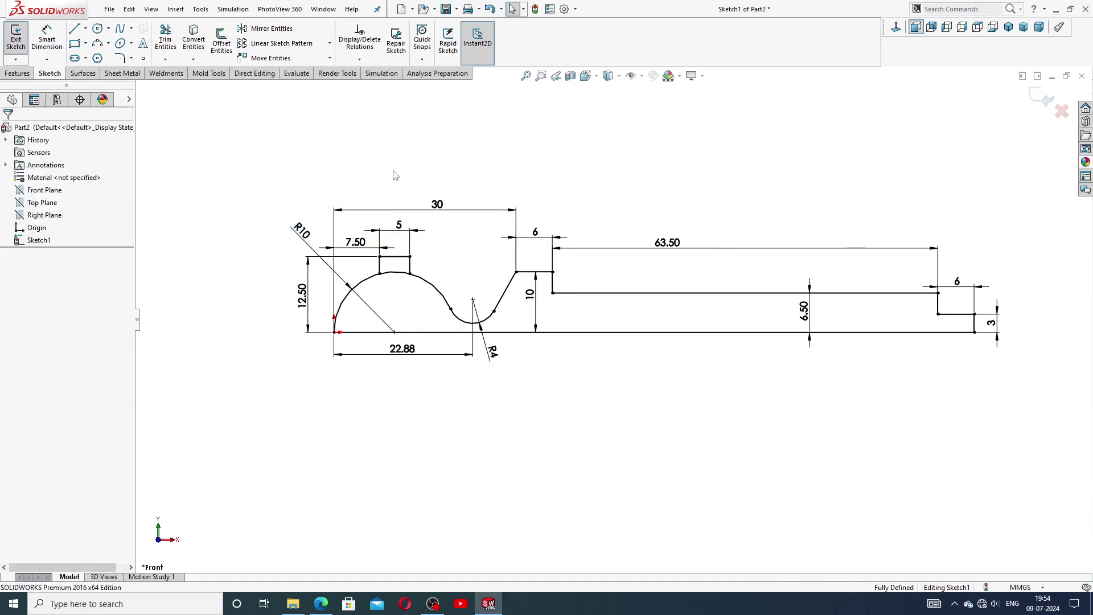
{"action": "left_click_drag", "start_coordinate": [302, 296], "coordinate": [295, 291]}
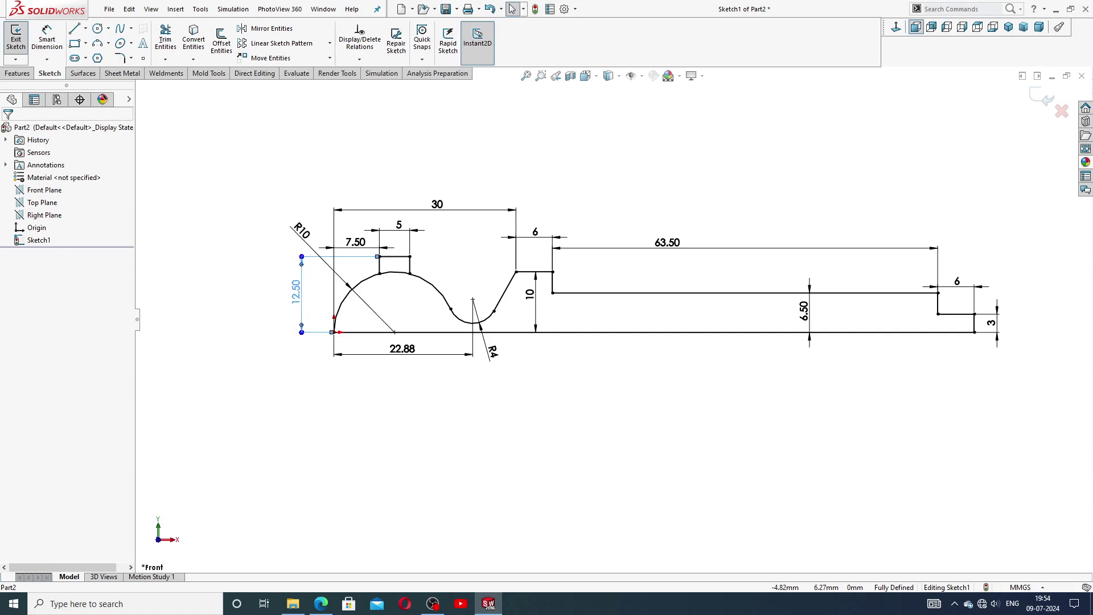
{"action": "left_click", "coordinate": [547, 198]}
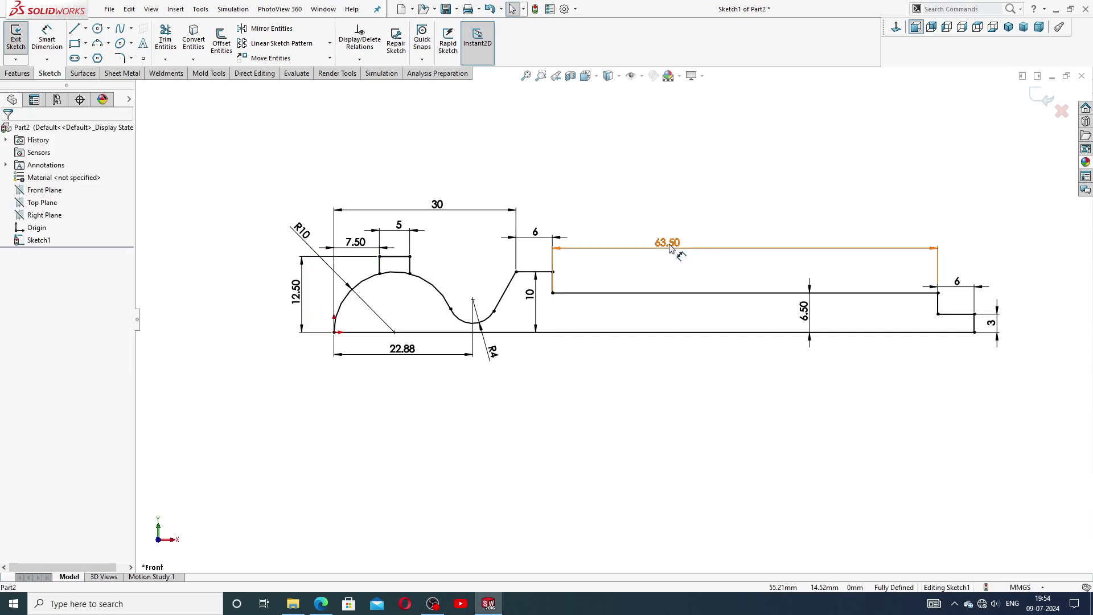
{"action": "left_click_drag", "start_coordinate": [693, 246], "coordinate": [782, 254]}
{"action": "left_click", "coordinate": [830, 181]}
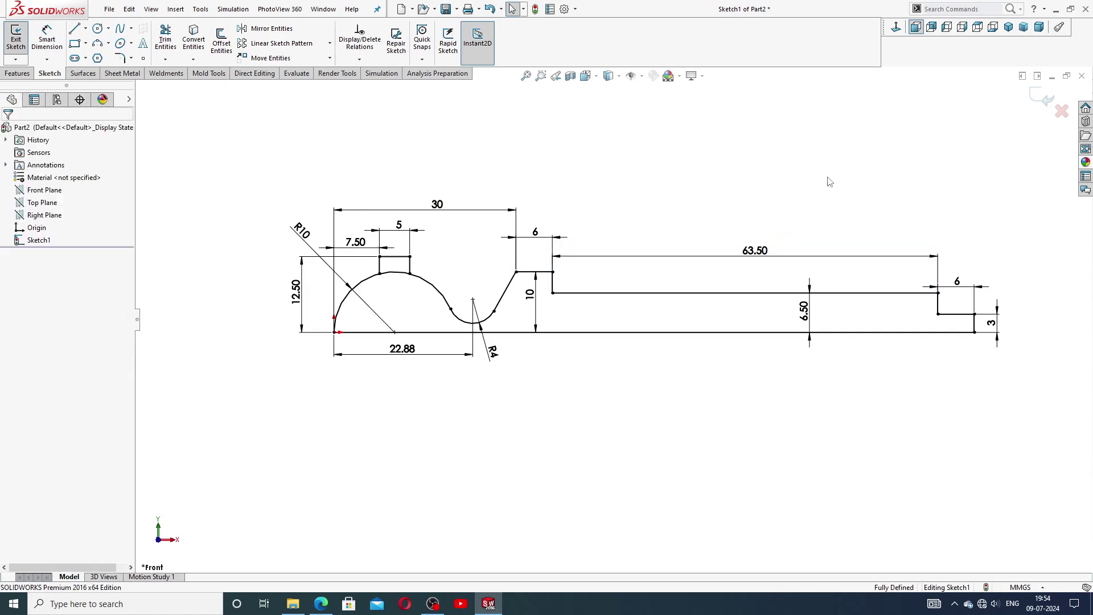
Fine-tune the 10, 6.50, R4, 5 and 30 labels, then compare with the PDF drawing
{"action": "scroll", "coordinate": [655, 262], "scroll_direction": "up", "scroll_amount": 2}
{"action": "scroll", "coordinate": [573, 280], "scroll_direction": "down", "scroll_amount": 2}
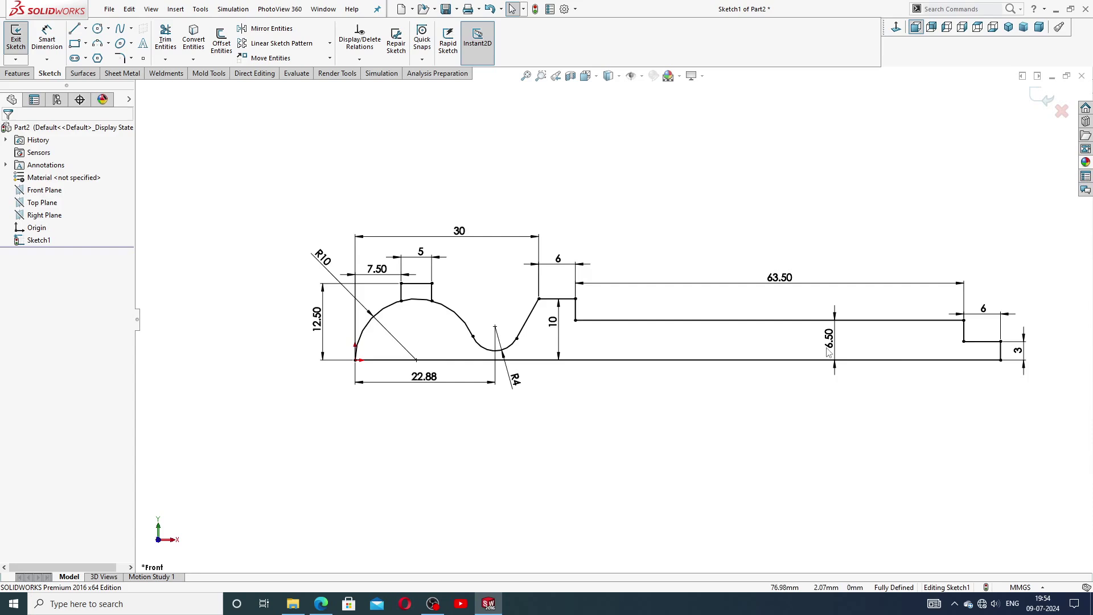
{"action": "scroll", "coordinate": [829, 353], "scroll_direction": "up", "scroll_amount": 2}
{"action": "scroll", "coordinate": [751, 361], "scroll_direction": "down", "scroll_amount": 3}
{"action": "scroll", "coordinate": [655, 330], "scroll_direction": "up", "scroll_amount": 2}
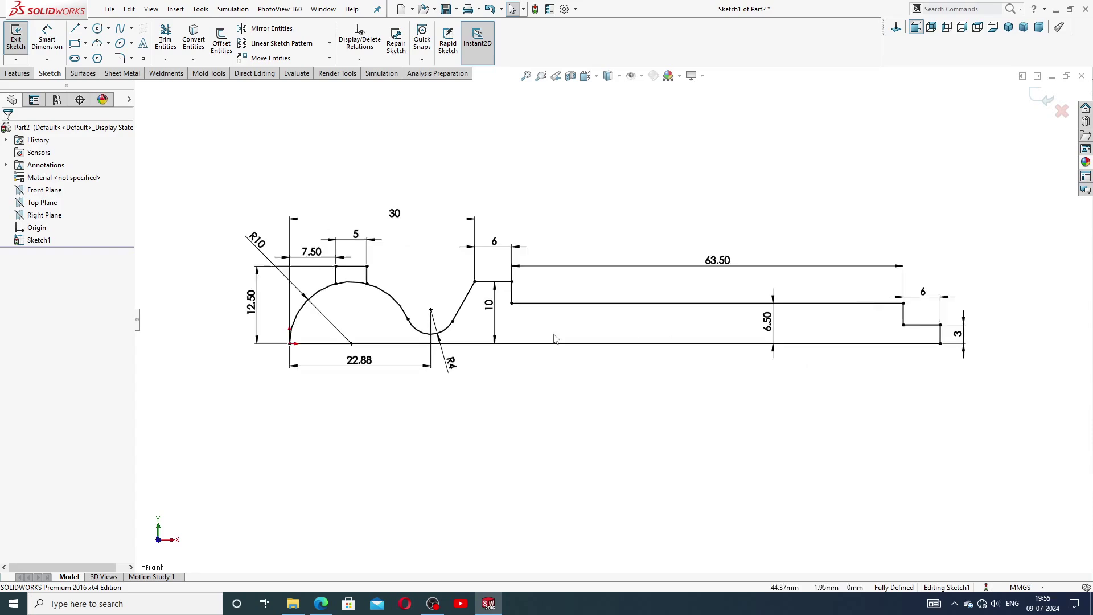
{"action": "scroll", "coordinate": [615, 319], "scroll_direction": "up", "scroll_amount": 1}
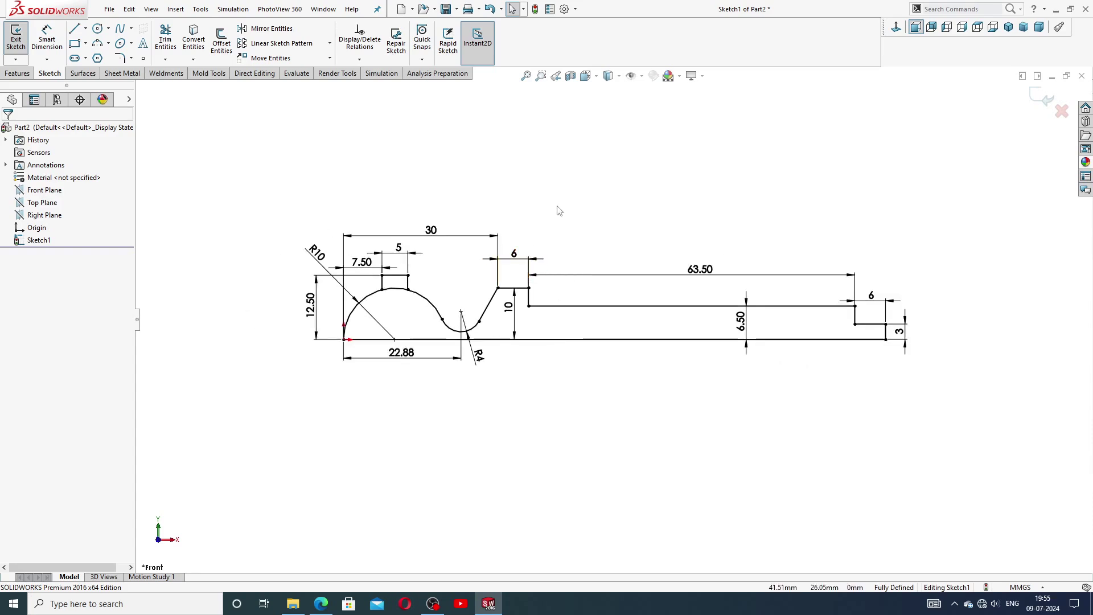
{"action": "scroll", "coordinate": [578, 243], "scroll_direction": "down", "scroll_amount": 1}
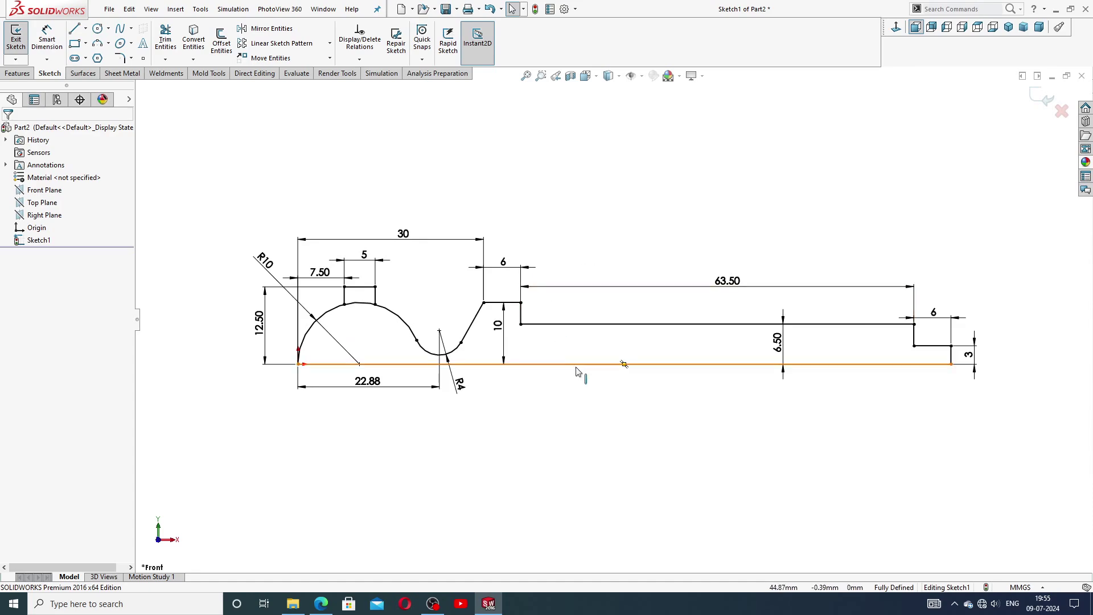
{"action": "left_click_drag", "start_coordinate": [511, 334], "coordinate": [509, 333]}
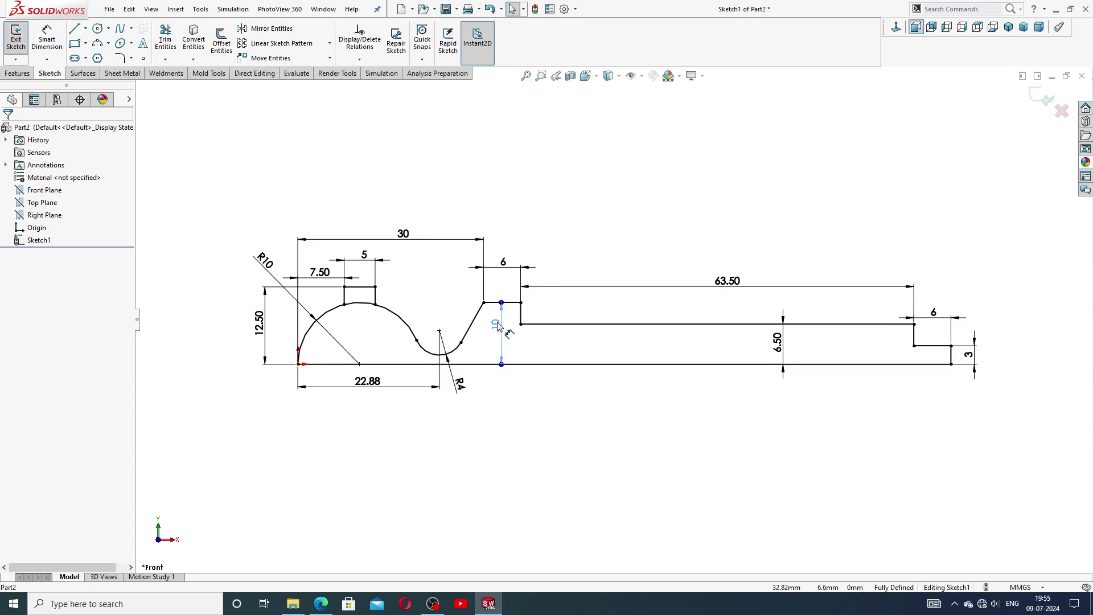
{"action": "left_click", "coordinate": [589, 248]}
{"action": "left_click_drag", "start_coordinate": [782, 341], "coordinate": [780, 349]}
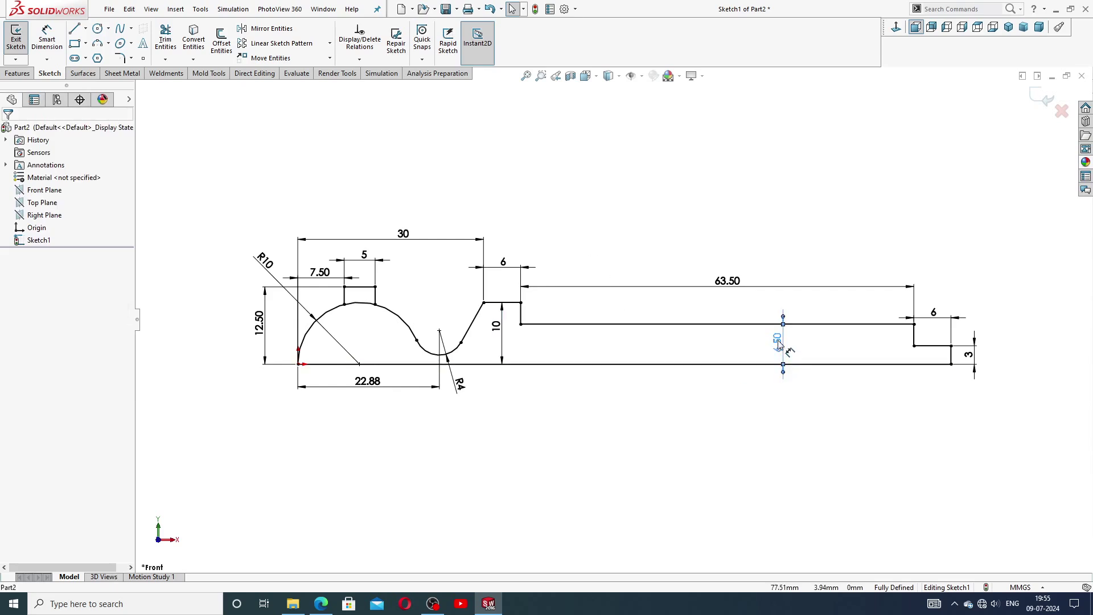
{"action": "left_click", "coordinate": [769, 423]}
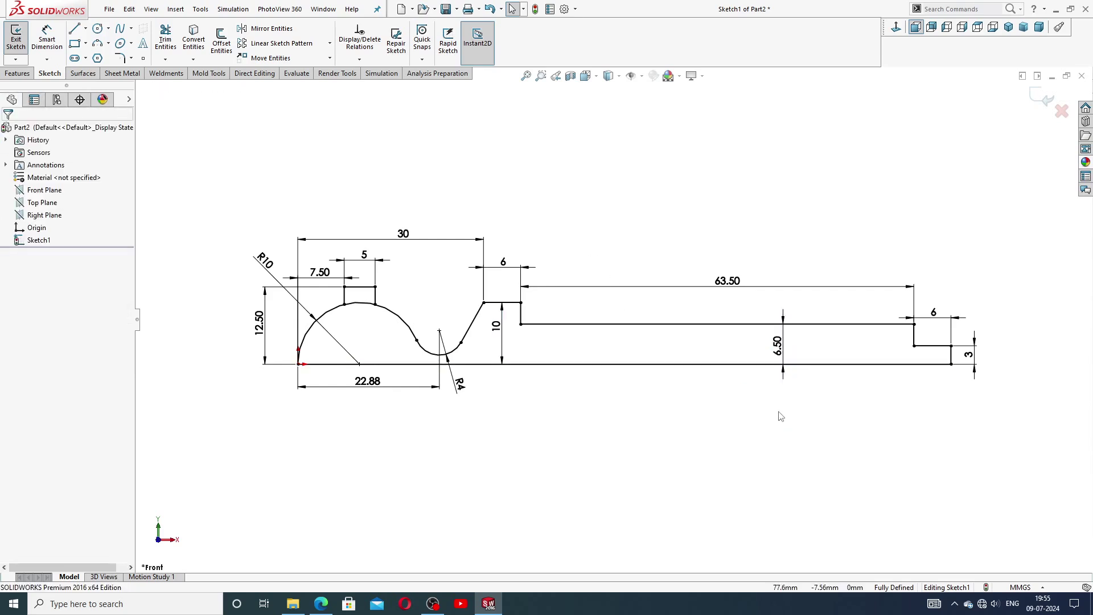
{"action": "left_click_drag", "start_coordinate": [459, 383], "coordinate": [463, 383]}
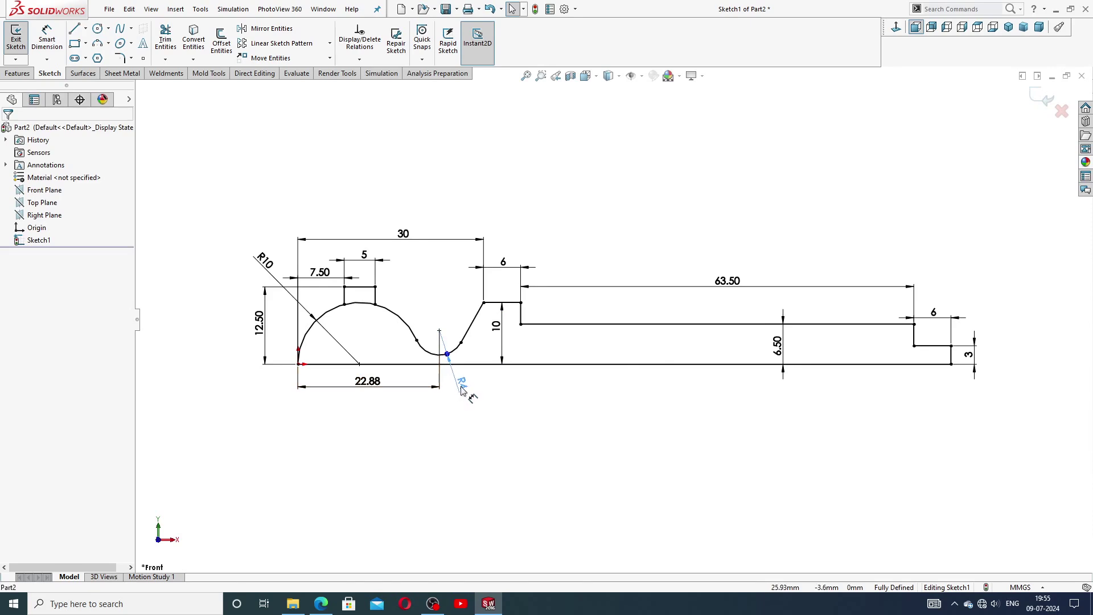
{"action": "left_click", "coordinate": [499, 430]}
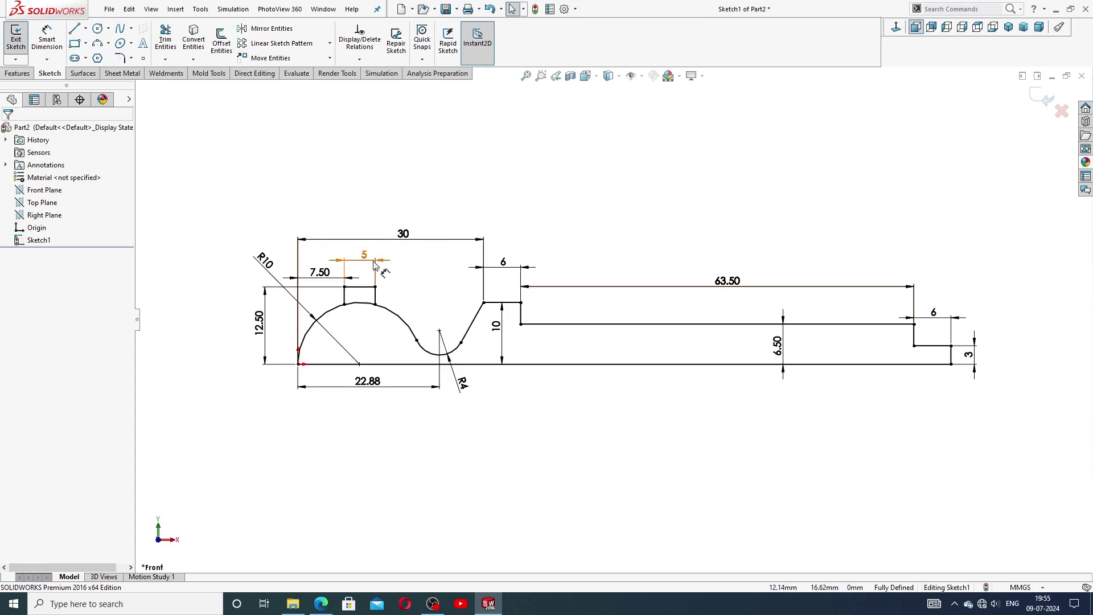
{"action": "left_click_drag", "start_coordinate": [364, 260], "coordinate": [362, 268]}
{"action": "left_click", "coordinate": [550, 206]}
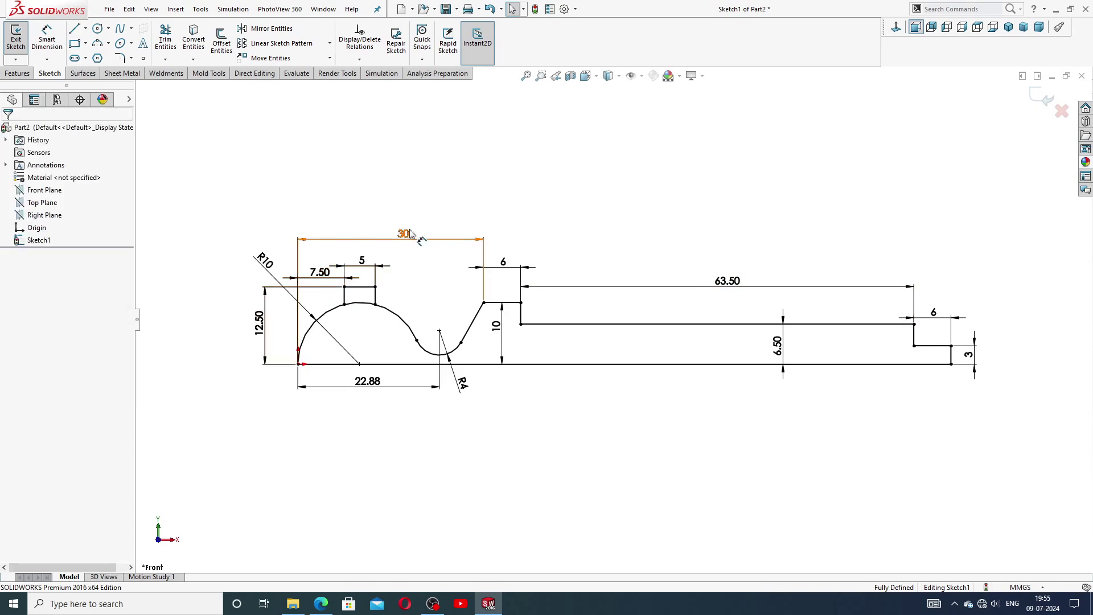
{"action": "left_click_drag", "start_coordinate": [403, 233], "coordinate": [401, 246]}
{"action": "left_click", "coordinate": [506, 230]}
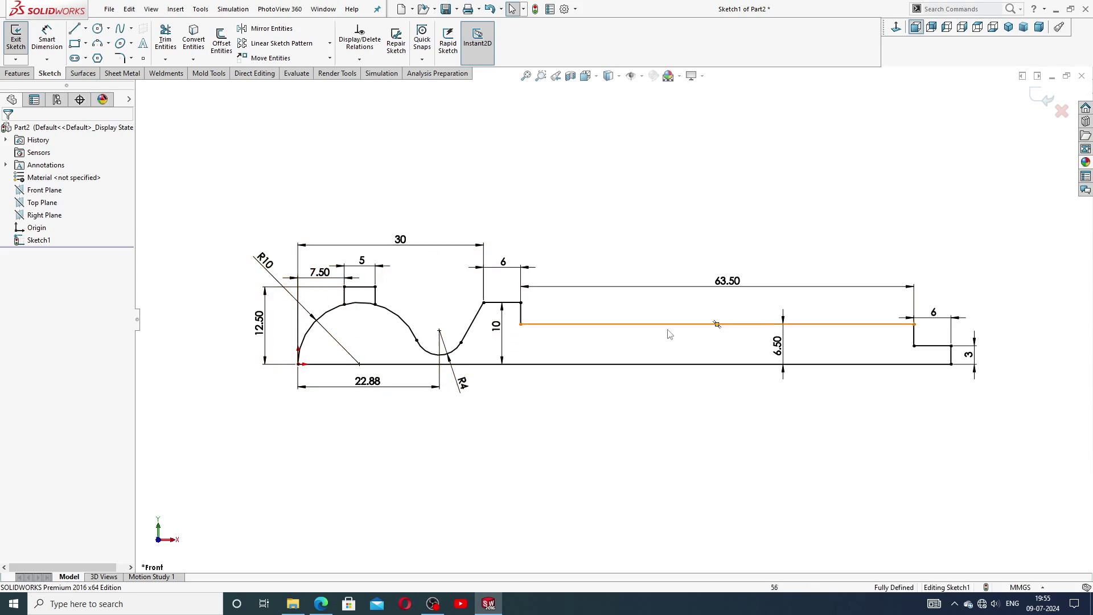
{"action": "left_click", "coordinate": [321, 603]}
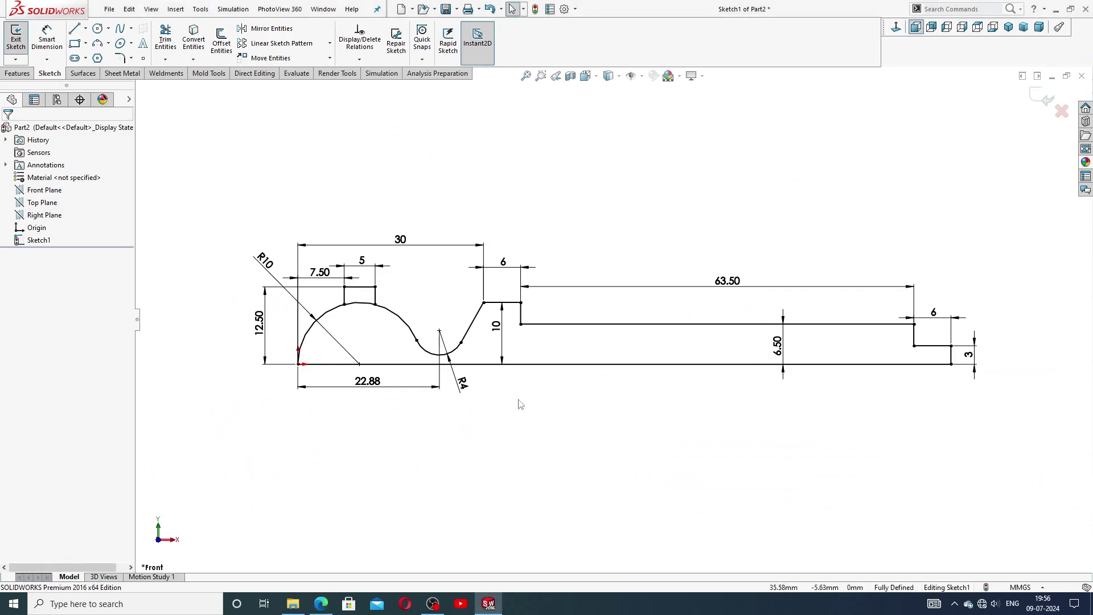
{"action": "left_click", "coordinate": [489, 603]}
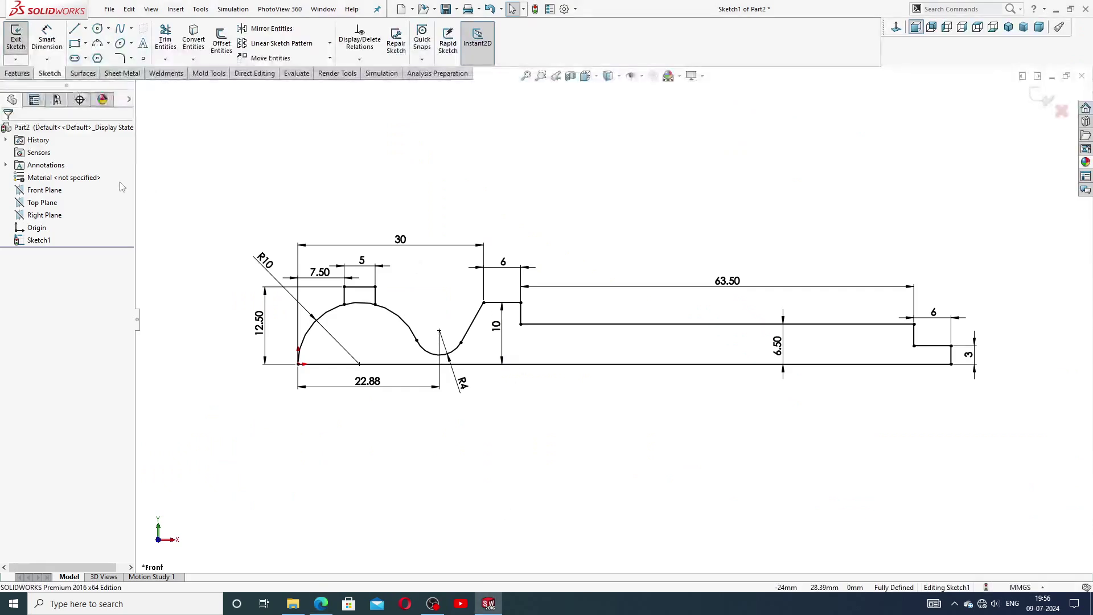
{"action": "left_click", "coordinate": [120, 58]}
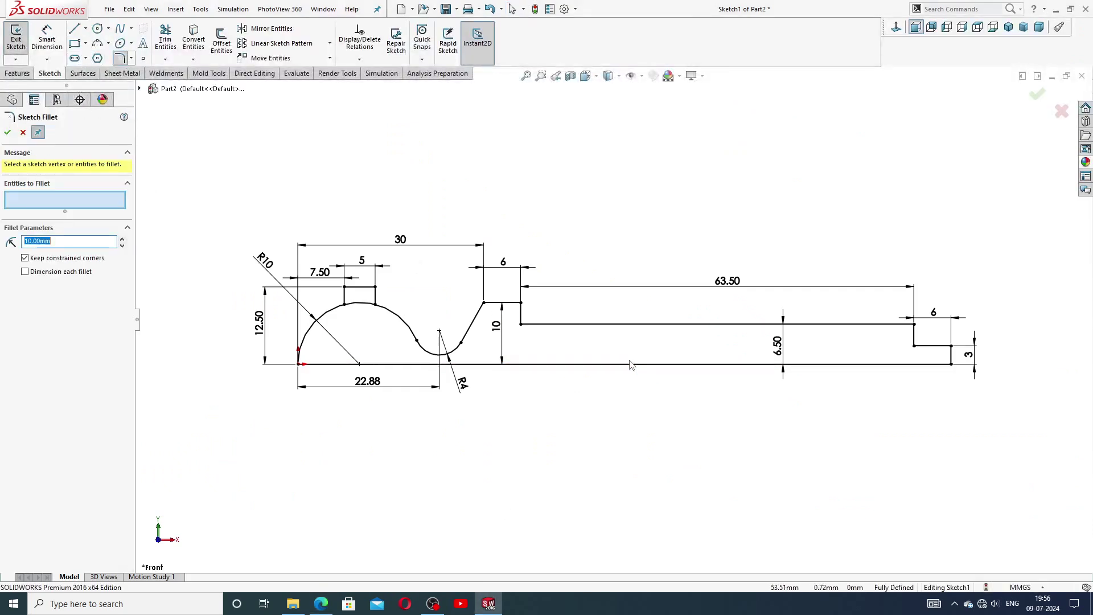
{"action": "type", "text": "0.5"}
{"action": "key", "text": "Return"}
{"action": "scroll", "coordinate": [1082, 342], "scroll_direction": "down", "scroll_amount": 1}
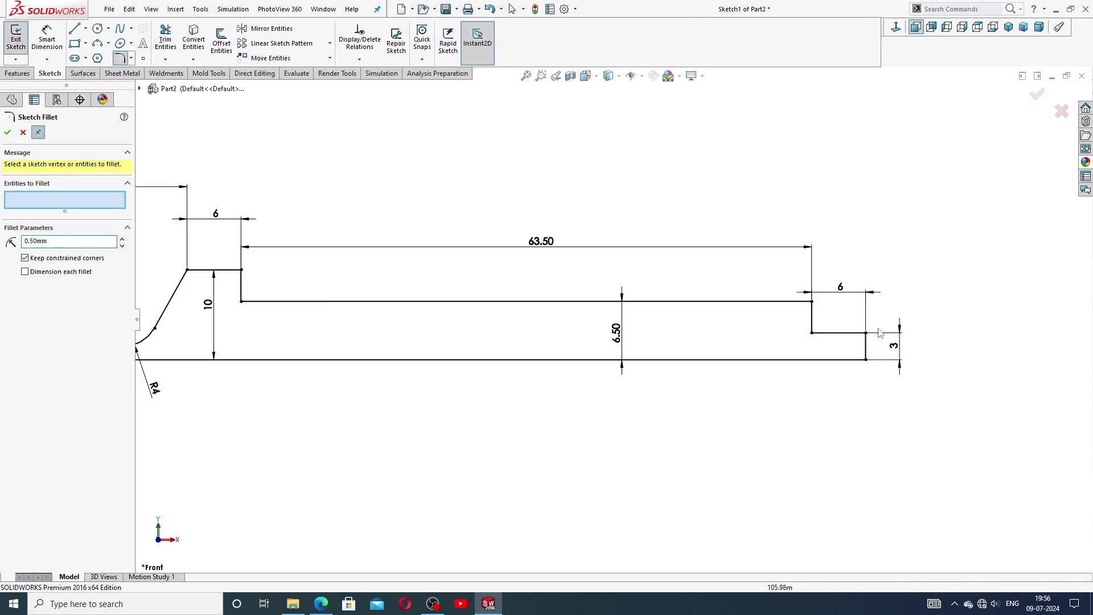
{"action": "scroll", "coordinate": [923, 340], "scroll_direction": "down", "scroll_amount": 2}
{"action": "left_click", "coordinate": [769, 334]}
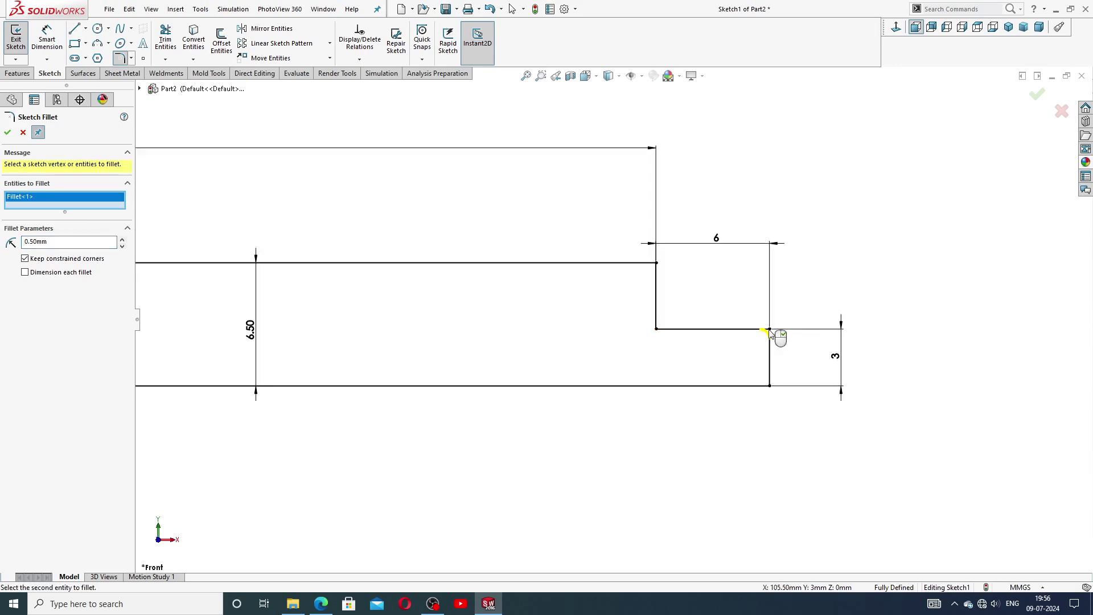
{"action": "left_click", "coordinate": [23, 132]}
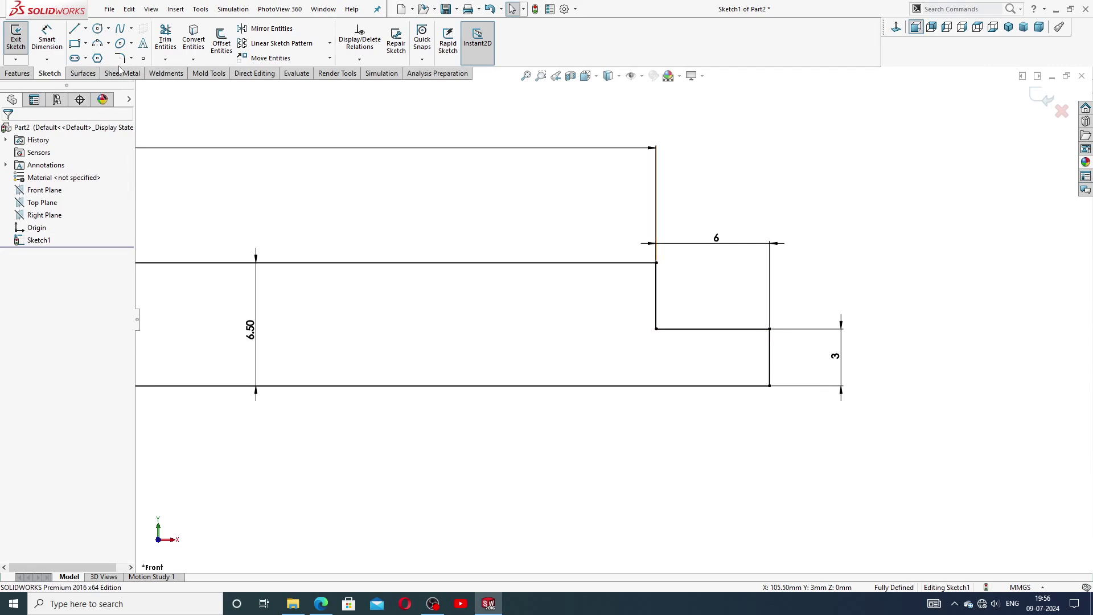
{"action": "left_click", "coordinate": [131, 58]}
Chamfer the small end step's outer corner 0.50 × 0.50 and place both 0.50 labels
{"action": "left_click", "coordinate": [157, 86]}
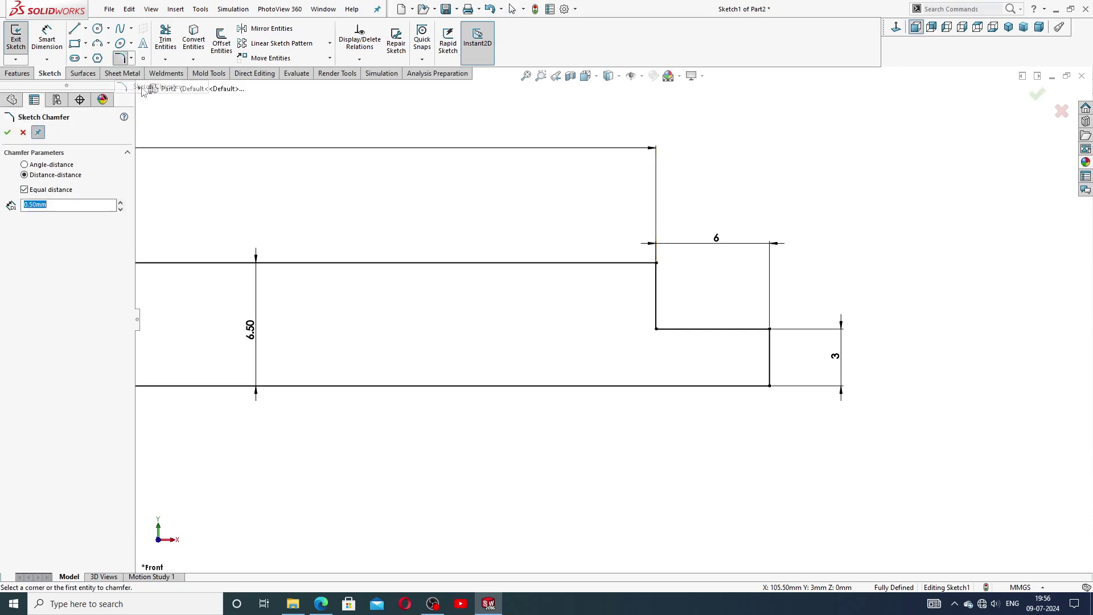
{"action": "left_click", "coordinate": [769, 329]}
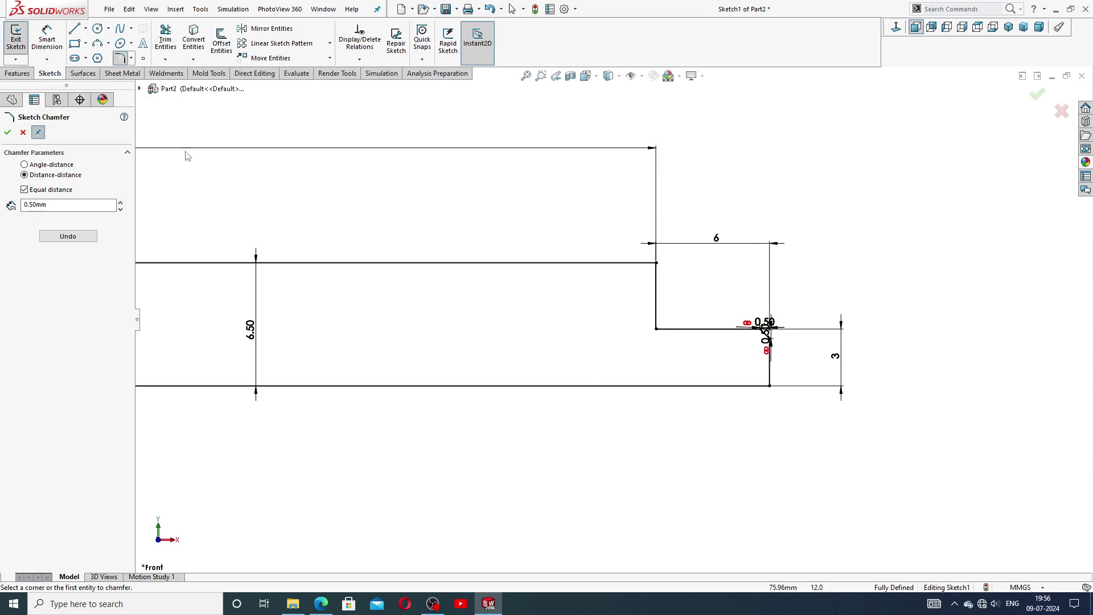
{"action": "left_click", "coordinate": [7, 132]}
{"action": "scroll", "coordinate": [766, 336], "scroll_direction": "down", "scroll_amount": 3}
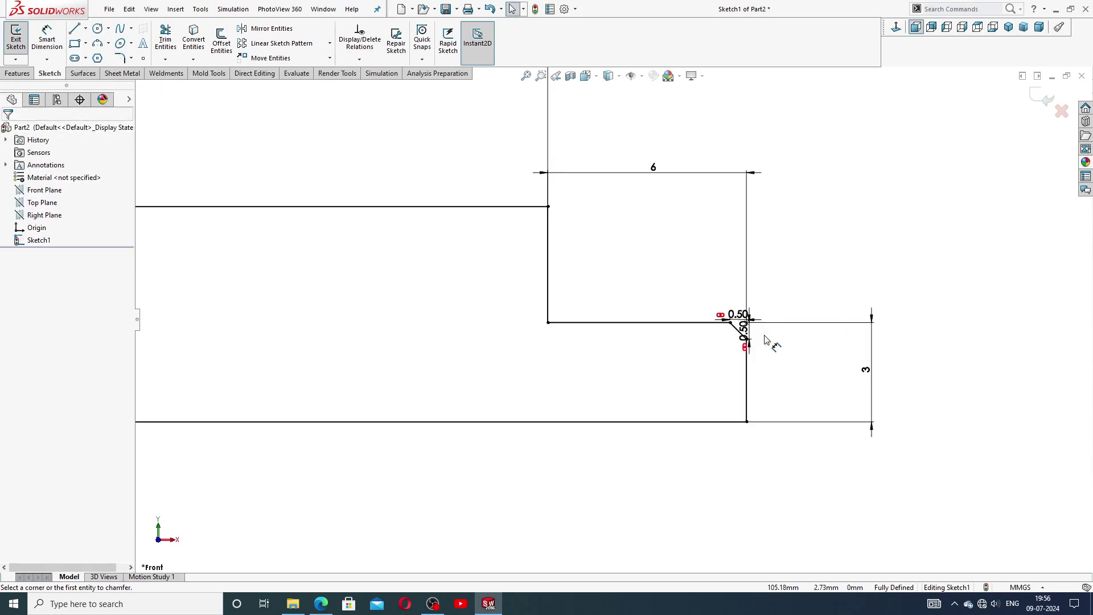
{"action": "scroll", "coordinate": [740, 331], "scroll_direction": "down", "scroll_amount": 5}
{"action": "left_click_drag", "start_coordinate": [623, 239], "coordinate": [620, 217]}
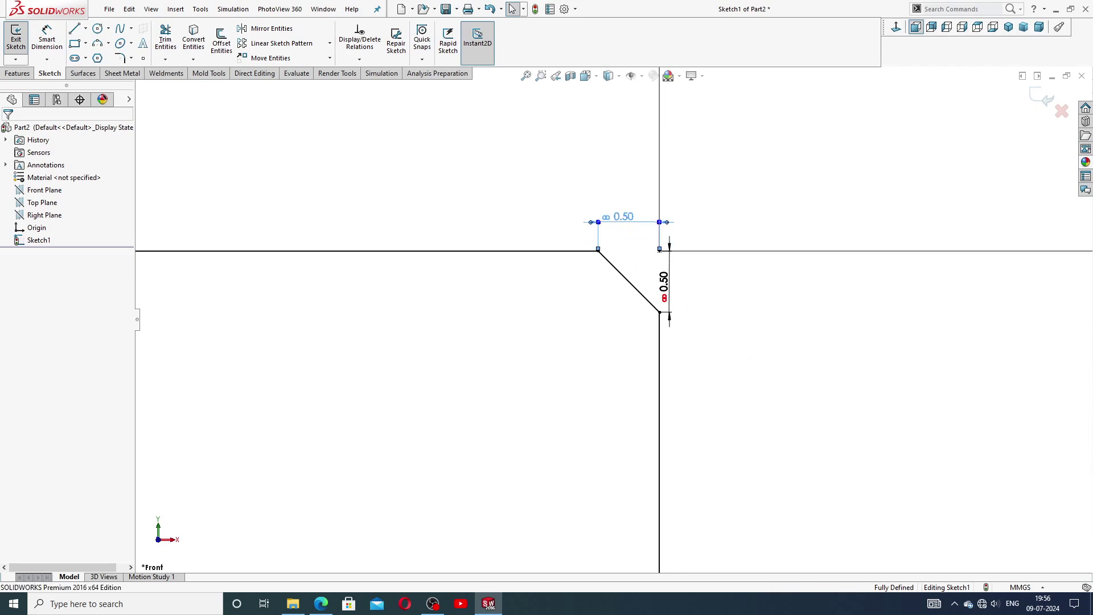
{"action": "left_click_drag", "start_coordinate": [664, 284], "coordinate": [683, 287]}
{"action": "key", "text": "Escape"}
Zoom out and check the chamfered profile against the moving pin PDF drawing
{"action": "scroll", "coordinate": [615, 307], "scroll_direction": "up", "scroll_amount": 4}
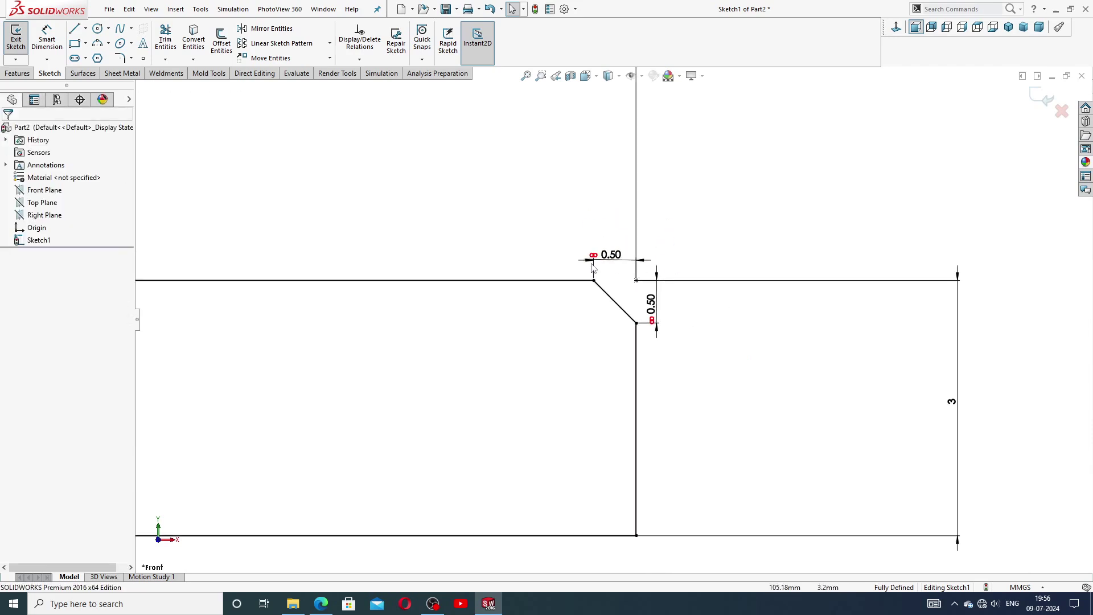
{"action": "scroll", "coordinate": [570, 273], "scroll_direction": "up", "scroll_amount": 4}
{"action": "scroll", "coordinate": [558, 262], "scroll_direction": "up", "scroll_amount": 3}
{"action": "scroll", "coordinate": [432, 237], "scroll_direction": "up", "scroll_amount": 3}
{"action": "scroll", "coordinate": [354, 317], "scroll_direction": "up", "scroll_amount": 3}
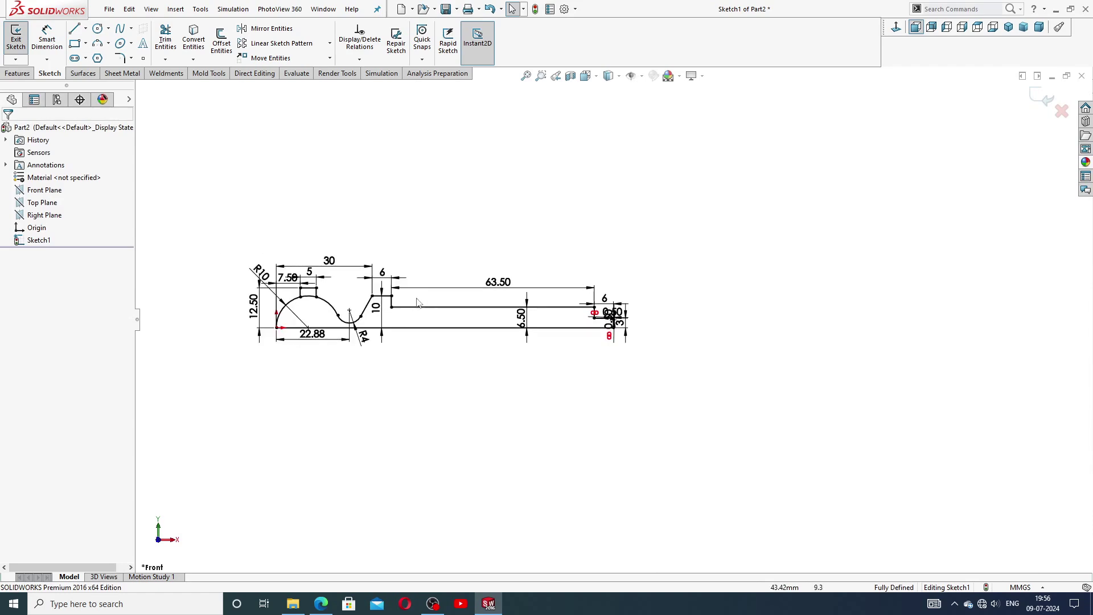
{"action": "scroll", "coordinate": [415, 303], "scroll_direction": "up", "scroll_amount": 1}
{"action": "scroll", "coordinate": [427, 351], "scroll_direction": "down", "scroll_amount": 2}
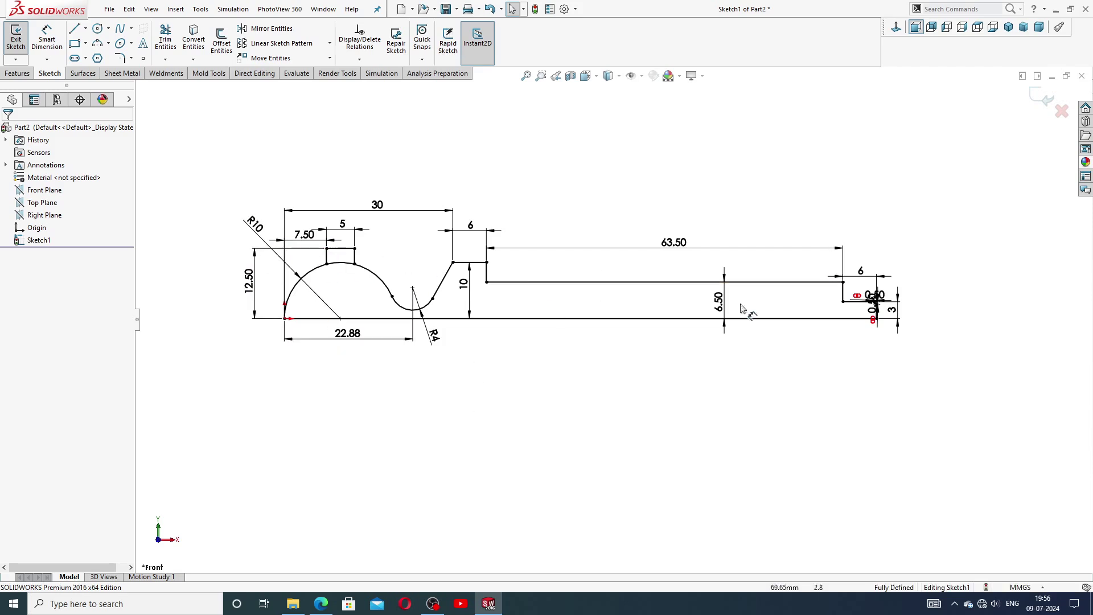
{"action": "left_click", "coordinate": [321, 603]}
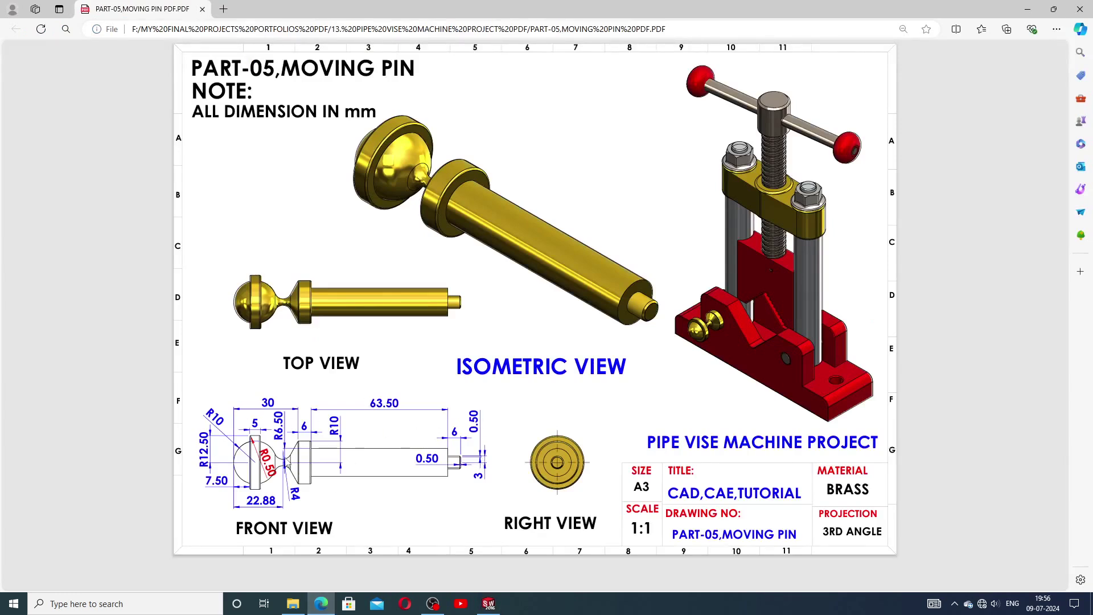
{"action": "left_click", "coordinate": [488, 605]}
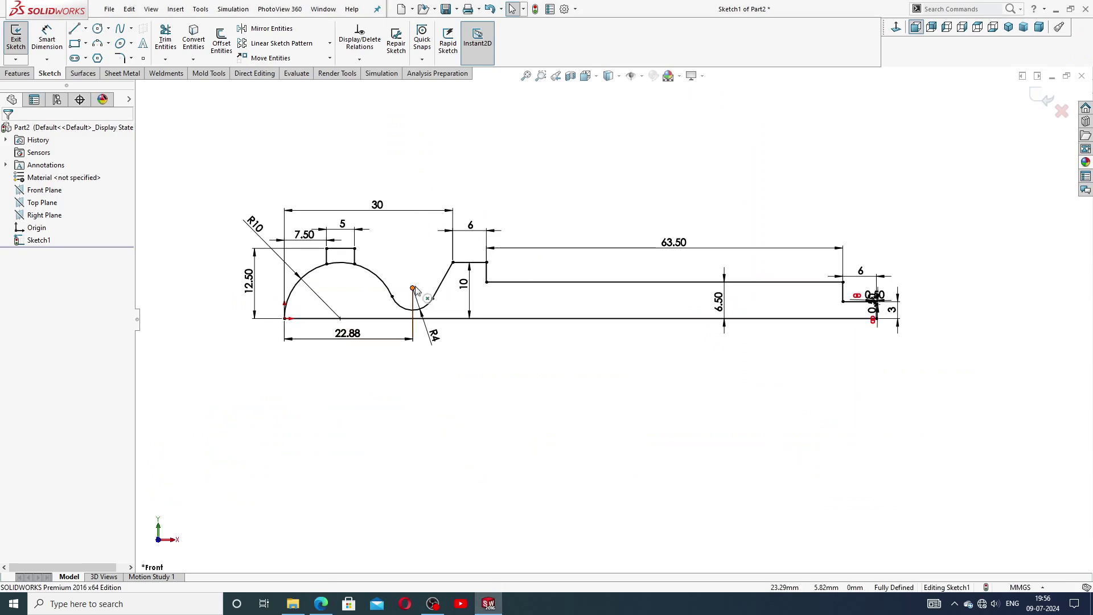
Try a revolve, cancel it, and view the sketch from the front
{"action": "left_click", "coordinate": [23, 73]}
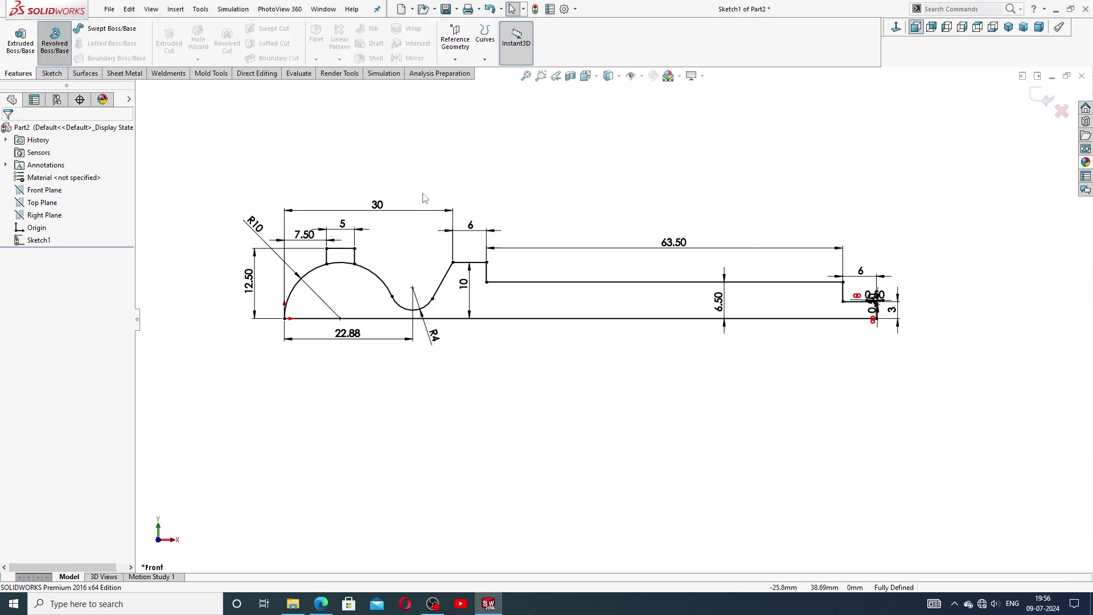
{"action": "left_click", "coordinate": [54, 41]}
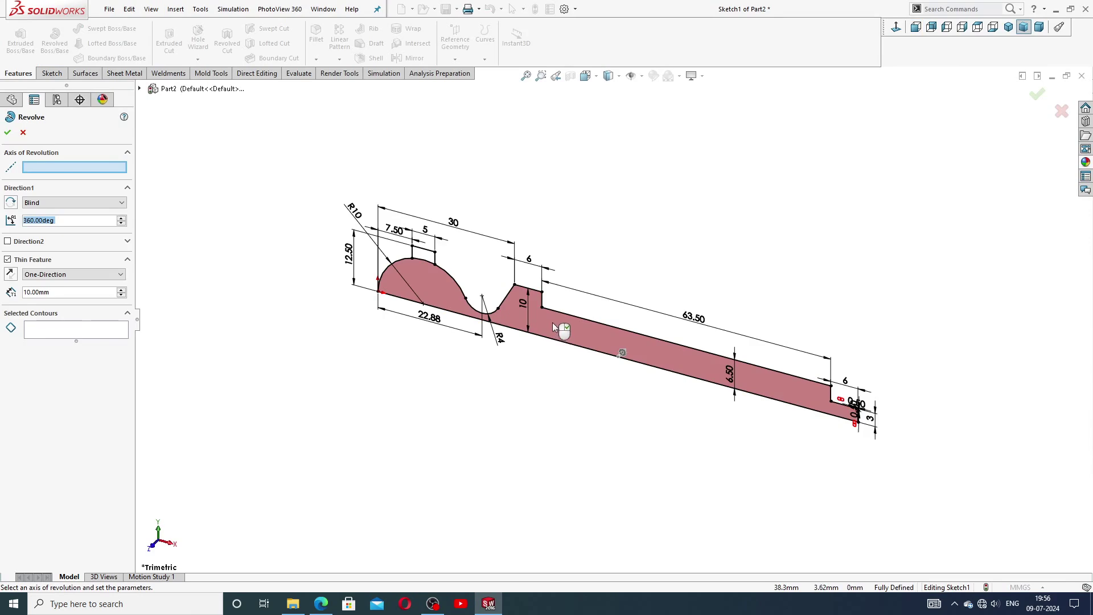
{"action": "left_click", "coordinate": [23, 132]}
{"action": "left_click", "coordinate": [916, 27]}
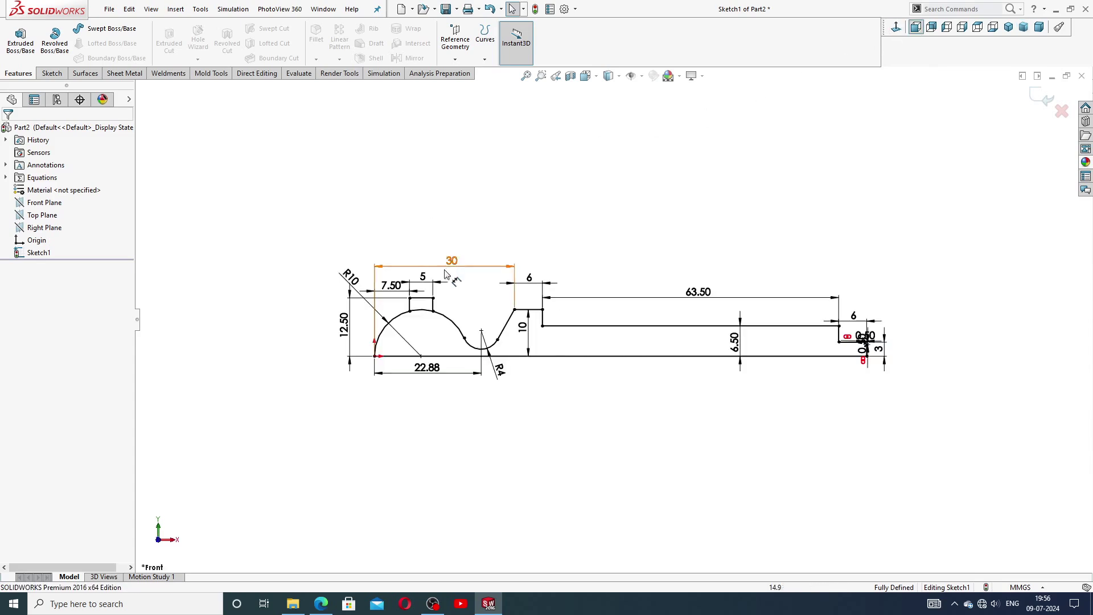
{"action": "scroll", "coordinate": [407, 295], "scroll_direction": "down", "scroll_amount": 3}
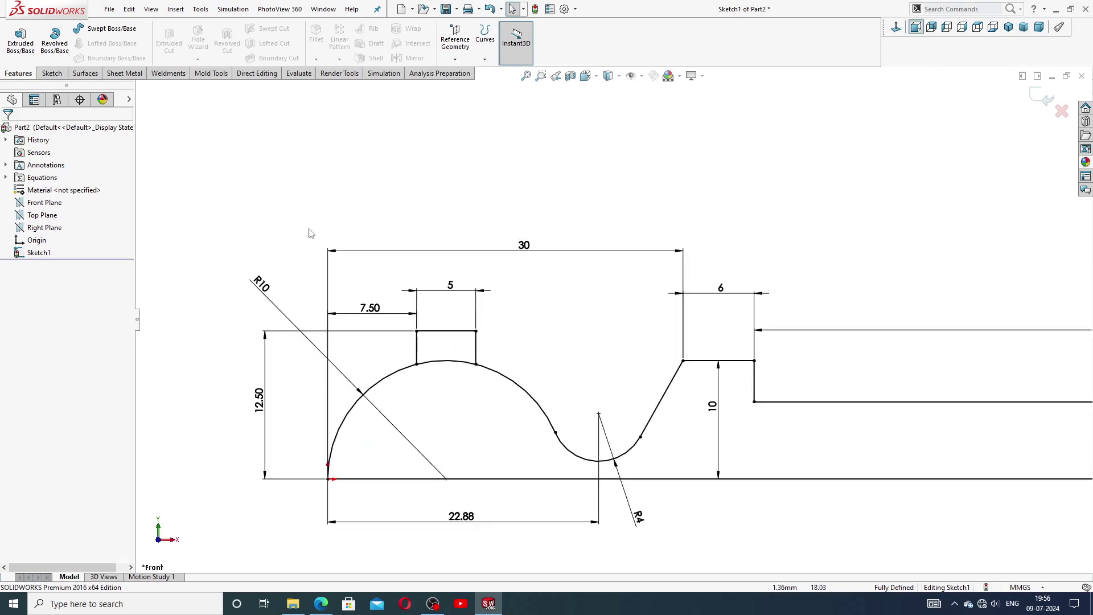
Trim the R10 arc segment lying between the head stub's two sides
{"action": "left_click", "coordinate": [52, 73]}
{"action": "left_click", "coordinate": [165, 37]}
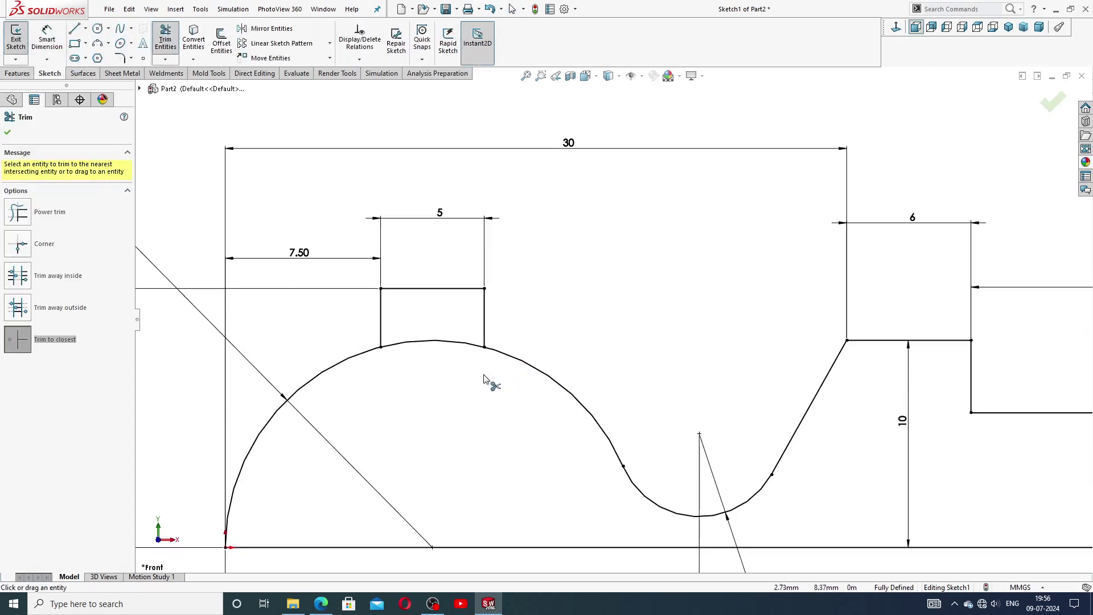
{"action": "scroll", "coordinate": [465, 387], "scroll_direction": "down", "scroll_amount": 3}
{"action": "left_click", "coordinate": [462, 346]}
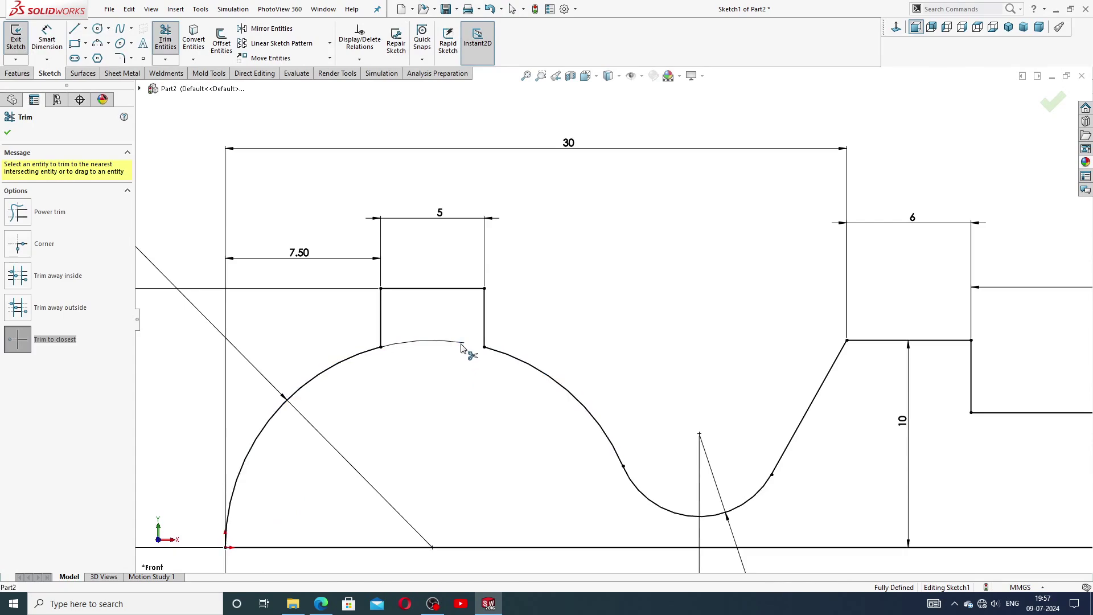
{"action": "right_click", "coordinate": [540, 251]}
{"action": "left_click", "coordinate": [569, 167]}
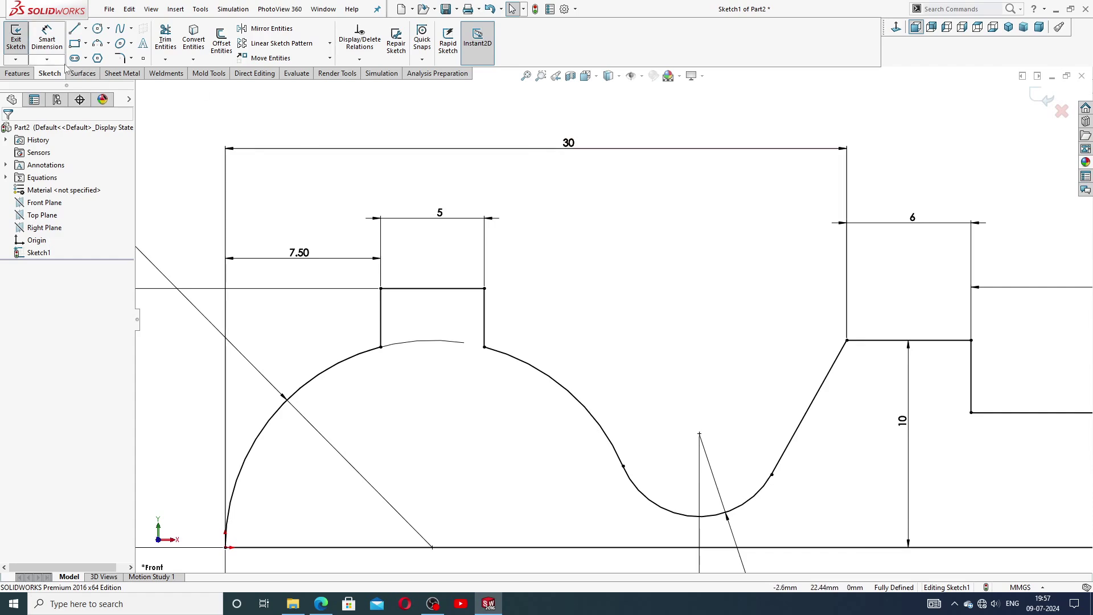
Revolve the profile 360° about its bottom line to create Revolve1
{"action": "left_click", "coordinate": [17, 74]}
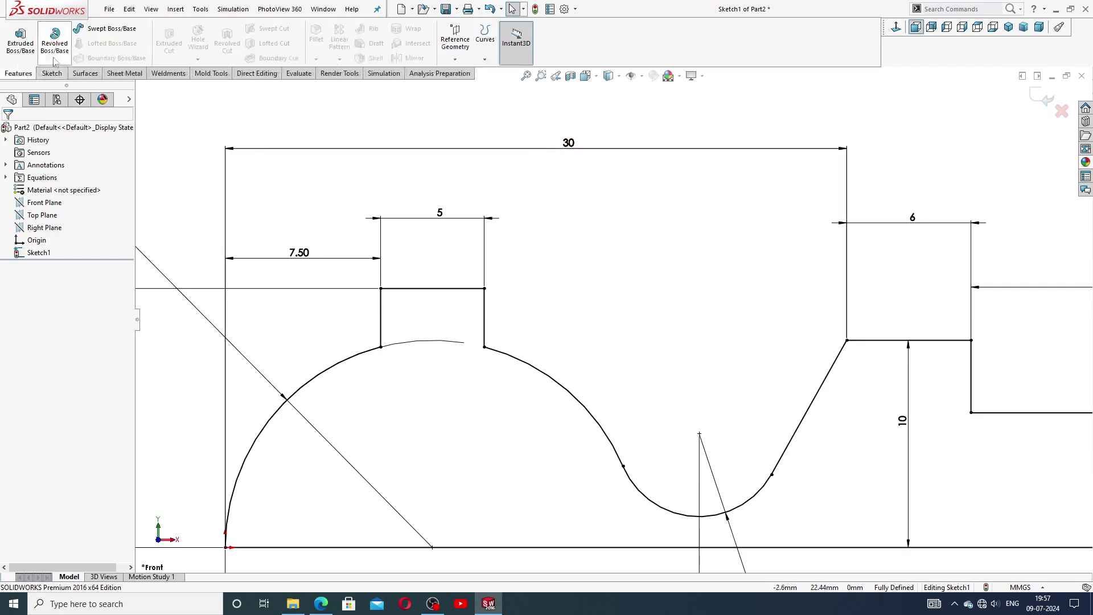
{"action": "left_click", "coordinate": [55, 41]}
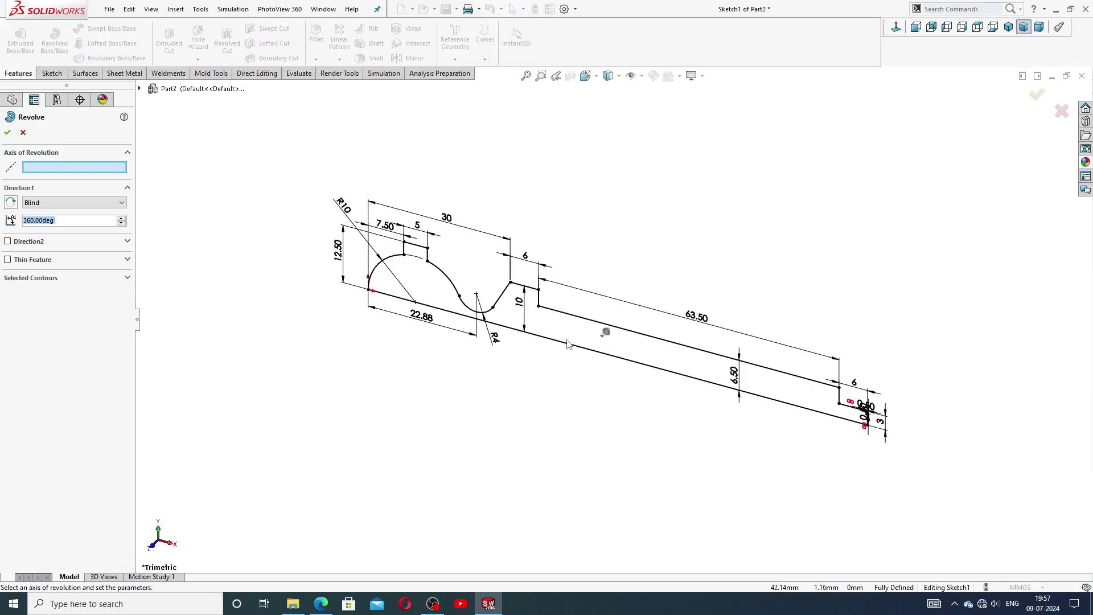
{"action": "left_click", "coordinate": [564, 349]}
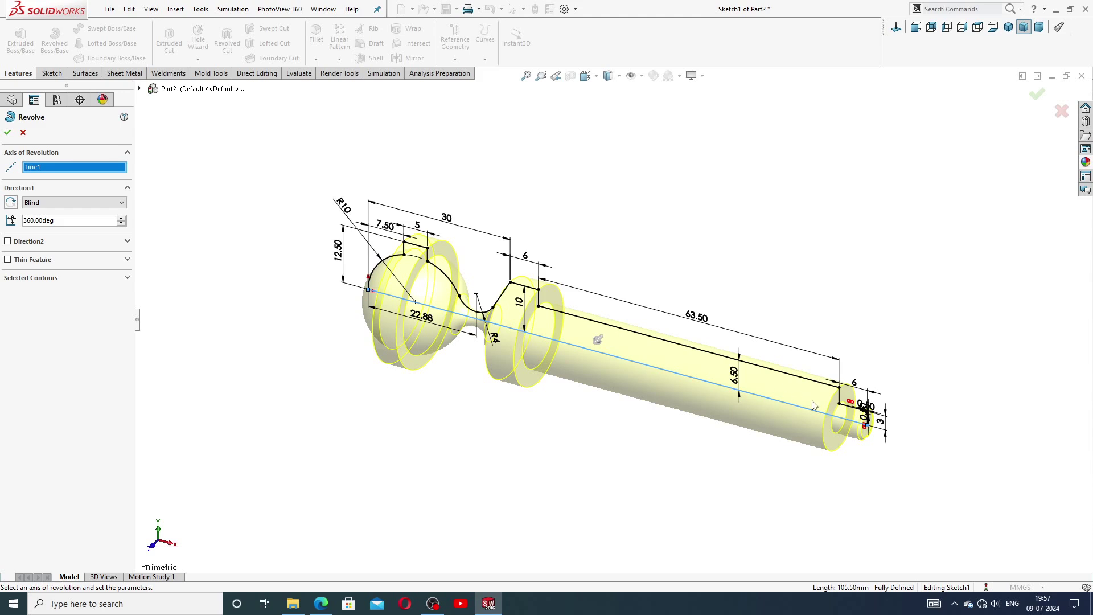
{"action": "left_click", "coordinate": [8, 133]}
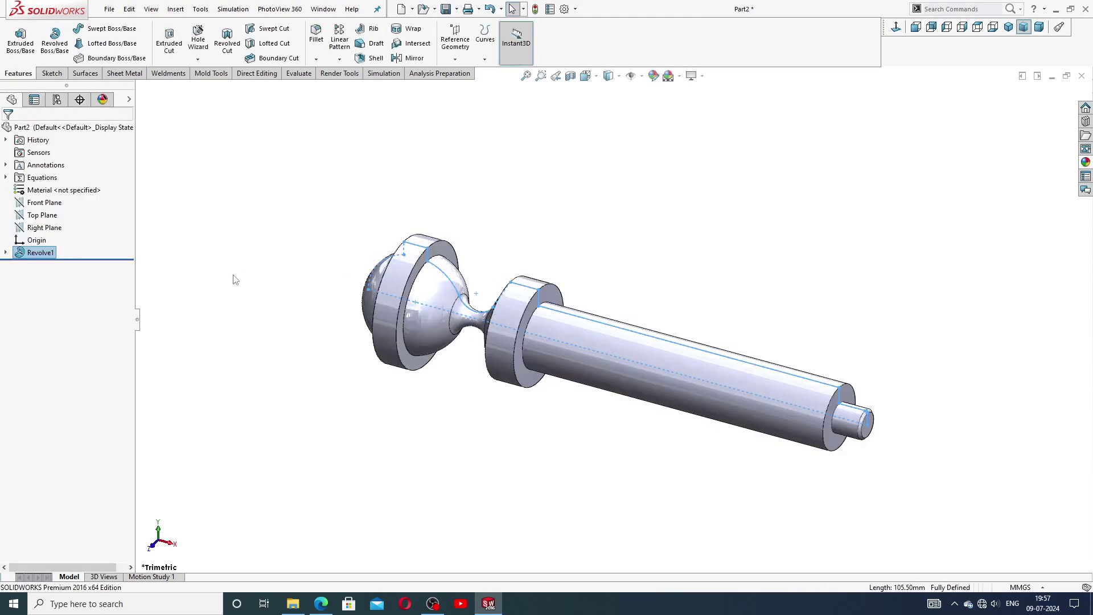
{"action": "left_click", "coordinate": [511, 201]}
{"action": "scroll", "coordinate": [643, 408], "scroll_direction": "down", "scroll_amount": 2}
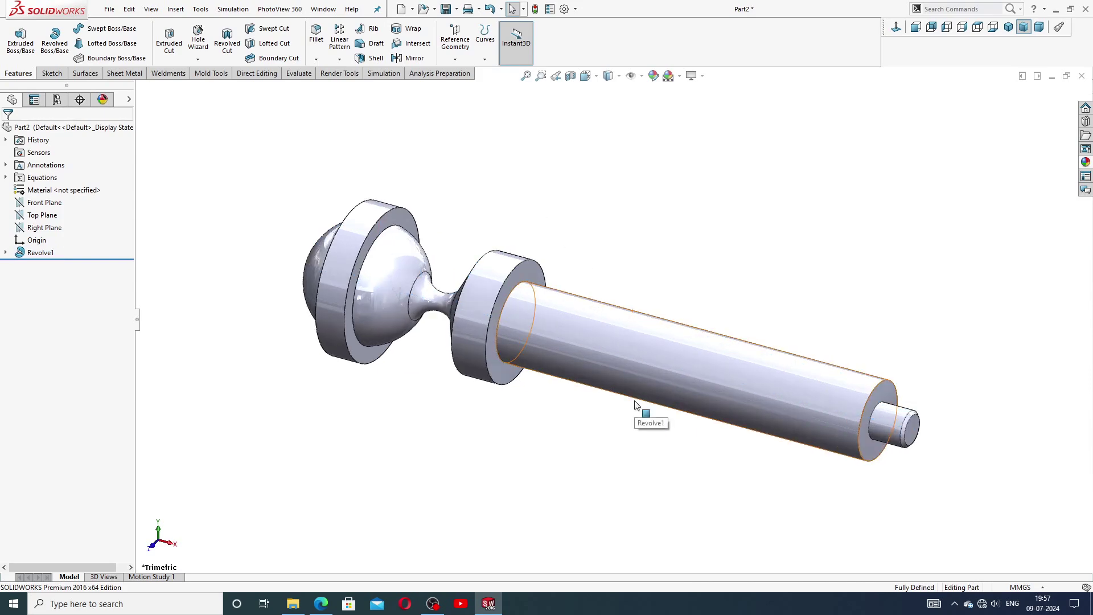
{"action": "mouse_move", "coordinate": [636, 397]}
{"action": "middle_mouse_down"}
{"action": "mouse_move", "coordinate": [703, 352]}
{"action": "mouse_move", "coordinate": [695, 319]}
{"action": "mouse_move", "coordinate": [678, 311]}
{"action": "middle_mouse_up"}
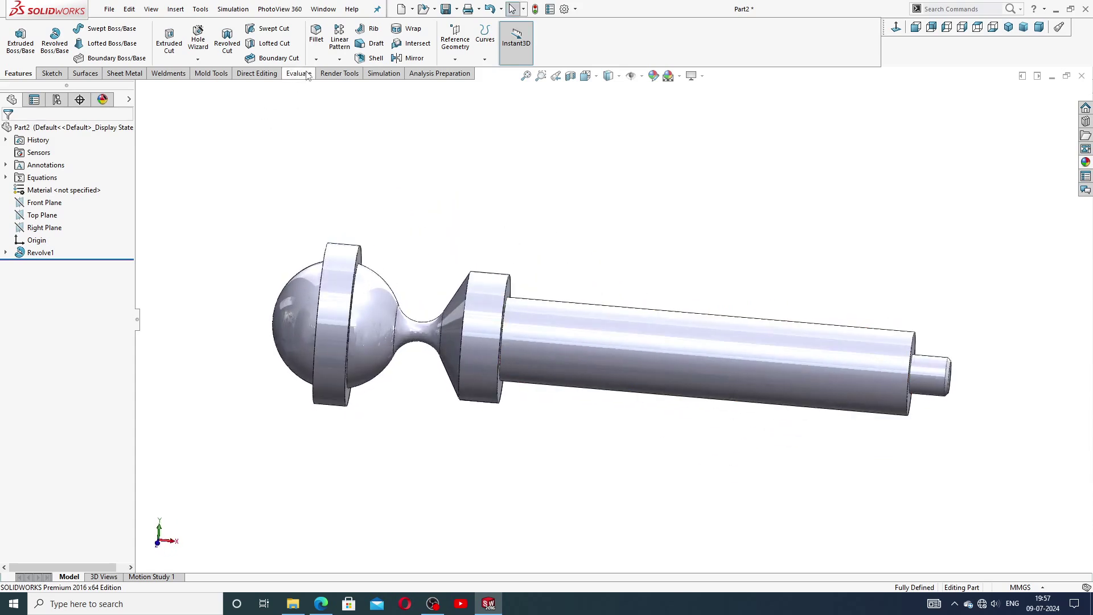
Fillet the head collar's flange face with a 0.5 mm radius, creating Fillet1
{"action": "left_click", "coordinate": [316, 35]}
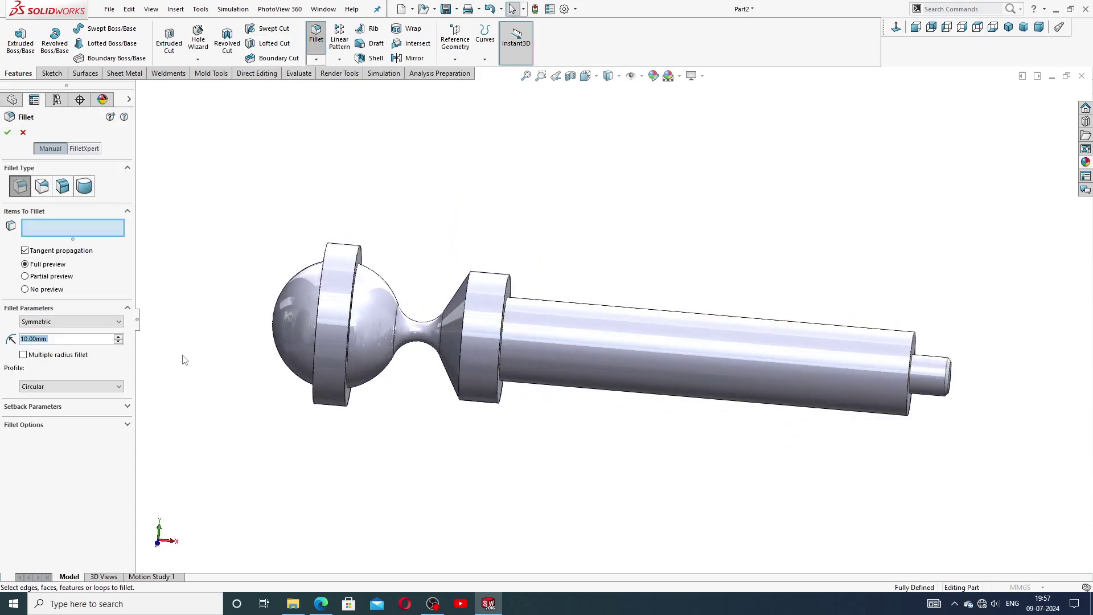
{"action": "type", "text": "."}
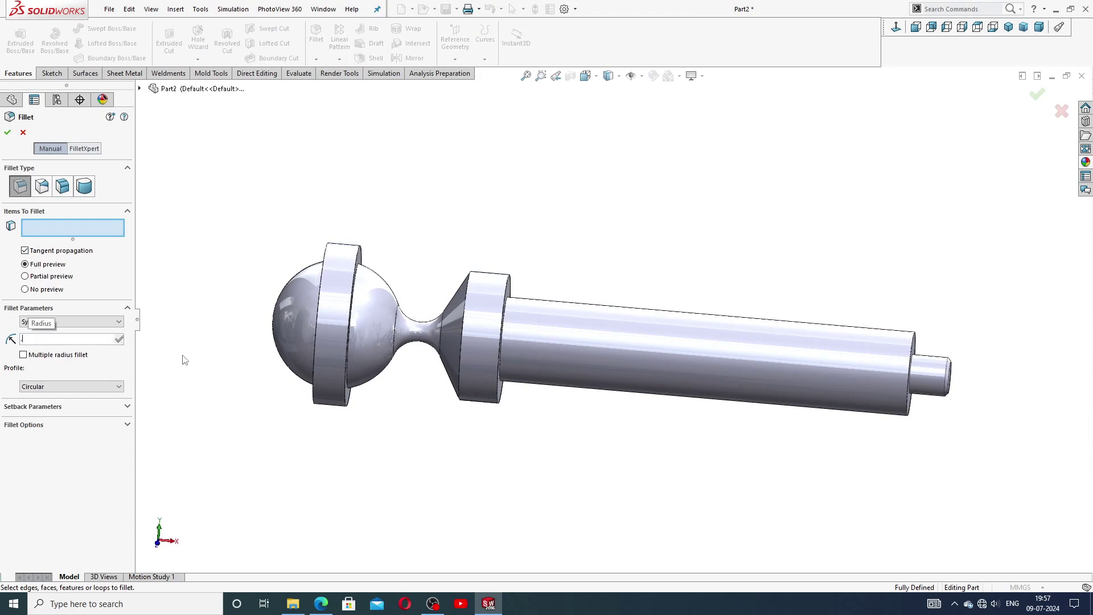
{"action": "type", "text": "5"}
{"action": "key", "text": "Return"}
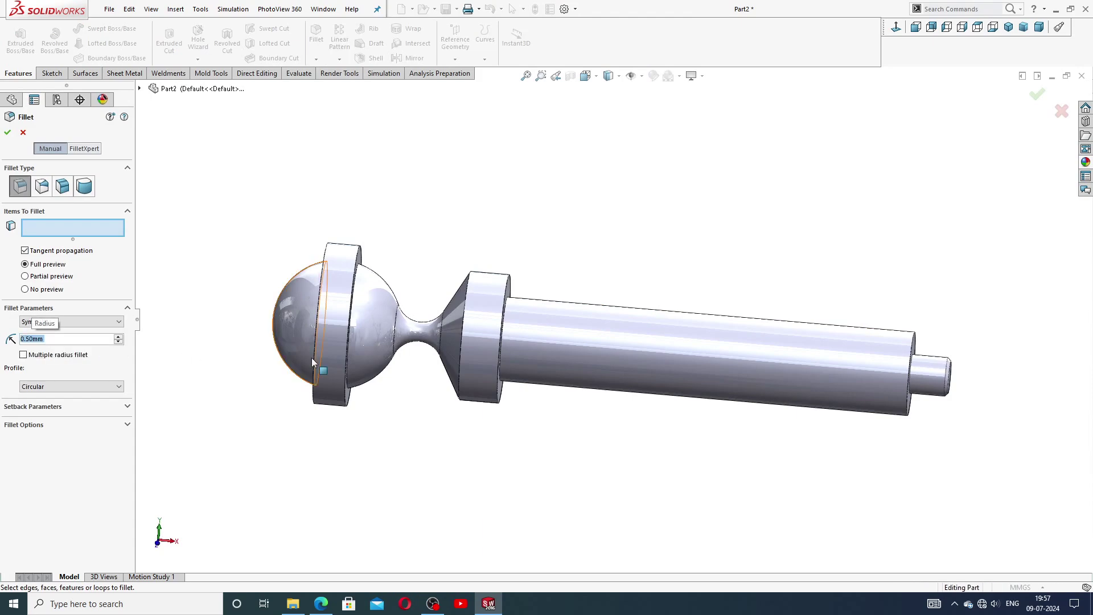
{"action": "scroll", "coordinate": [318, 359], "scroll_direction": "down", "scroll_amount": 2}
{"action": "scroll", "coordinate": [398, 296], "scroll_direction": "up", "scroll_amount": 2}
{"action": "left_click", "coordinate": [377, 282]}
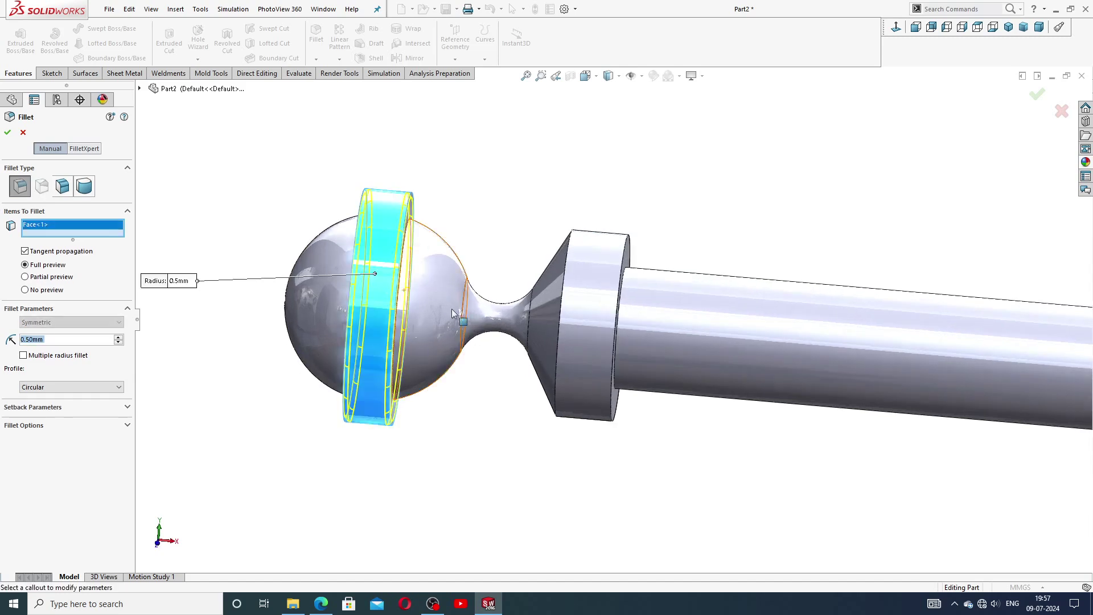
{"action": "scroll", "coordinate": [482, 328], "scroll_direction": "up", "scroll_amount": 2}
{"action": "middle_click_drag", "start_coordinate": [751, 395], "coordinate": [723, 374]}
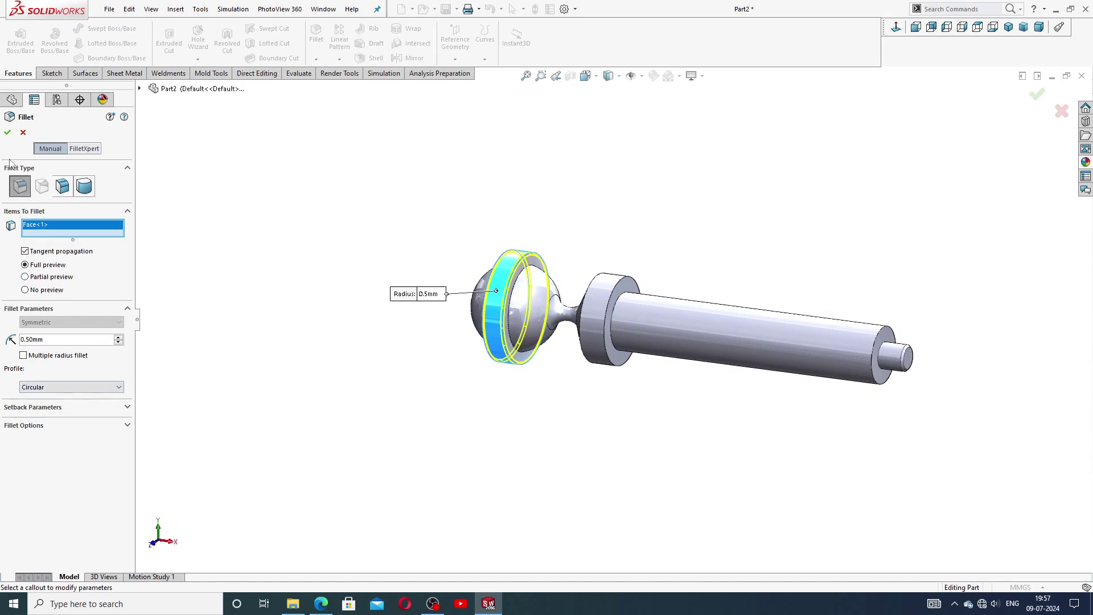
{"action": "left_click", "coordinate": [8, 132]}
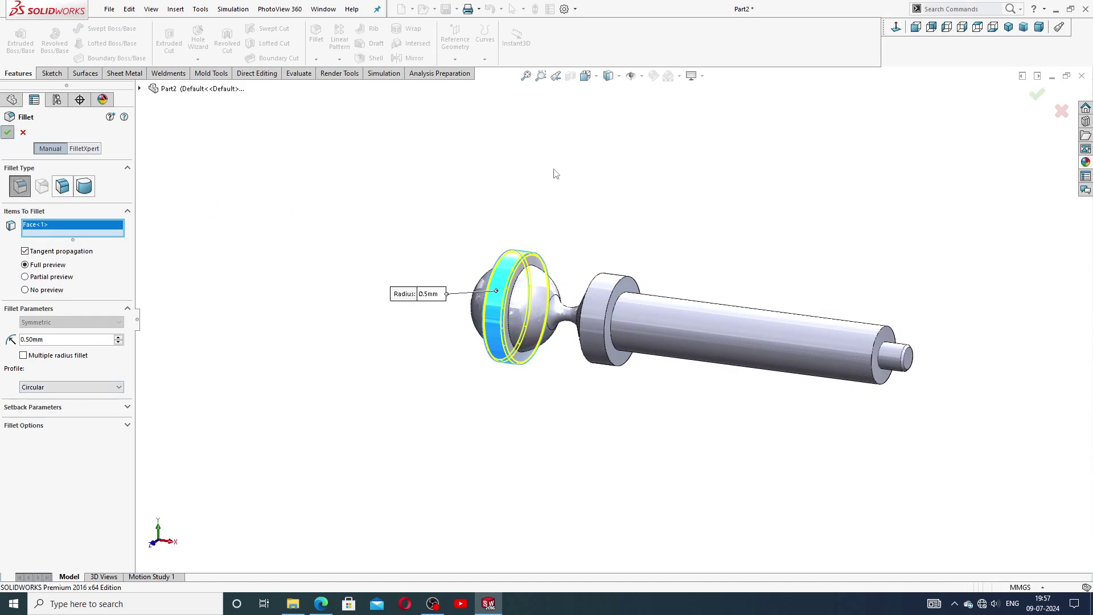
{"action": "mouse_move", "coordinate": [617, 249]}
{"action": "middle_mouse_down"}
{"action": "mouse_move", "coordinate": [664, 273]}
{"action": "mouse_move", "coordinate": [647, 240]}
{"action": "middle_mouse_up"}
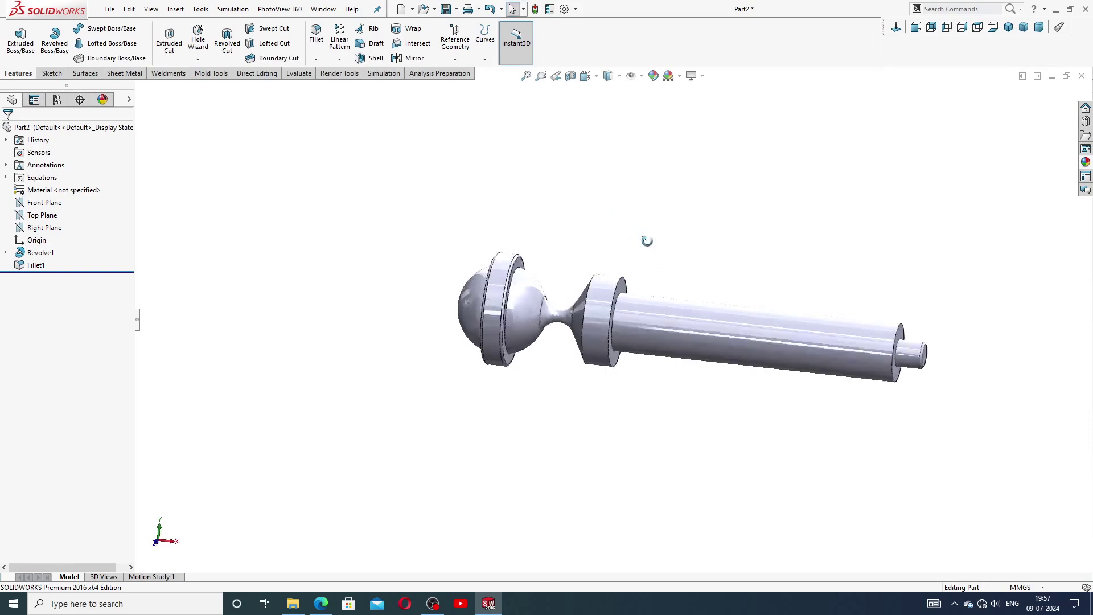
{"action": "scroll", "coordinate": [563, 316], "scroll_direction": "down", "scroll_amount": 3}
{"action": "scroll", "coordinate": [435, 252], "scroll_direction": "down", "scroll_amount": 3}
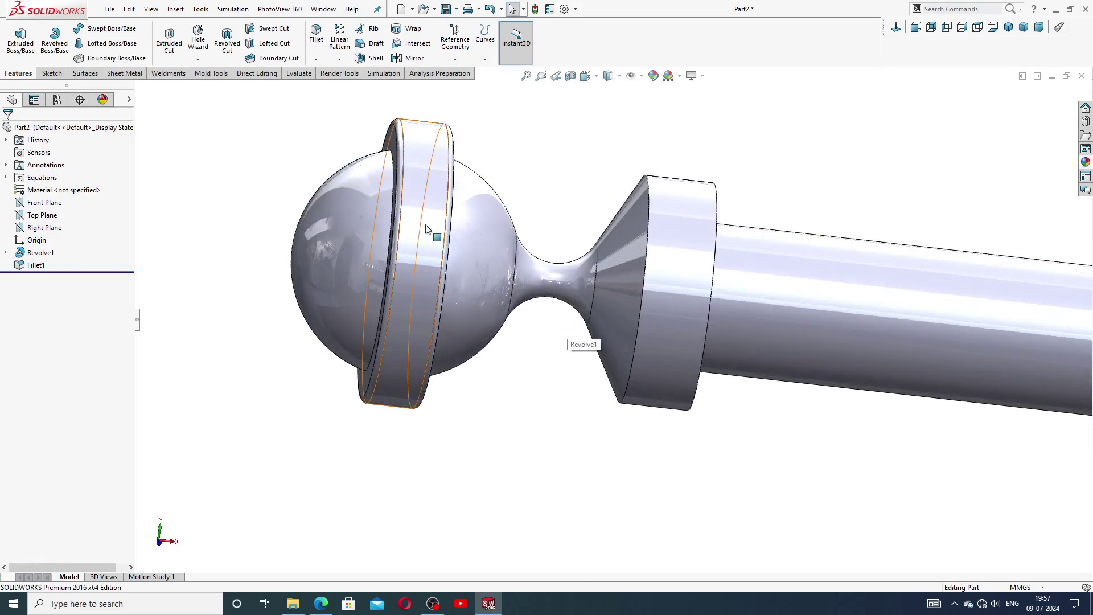
{"action": "scroll", "coordinate": [826, 223], "scroll_direction": "up", "scroll_amount": 3}
{"action": "scroll", "coordinate": [829, 245], "scroll_direction": "up", "scroll_amount": 1}
{"action": "mouse_move", "coordinate": [818, 236]}
{"action": "middle_mouse_down"}
{"action": "mouse_move", "coordinate": [773, 272]}
{"action": "mouse_move", "coordinate": [776, 252]}
{"action": "middle_mouse_up"}
{"action": "scroll", "coordinate": [830, 337], "scroll_direction": "down", "scroll_amount": 2}
{"action": "scroll", "coordinate": [825, 315], "scroll_direction": "up", "scroll_amount": 1}
{"action": "scroll", "coordinate": [796, 337], "scroll_direction": "up", "scroll_amount": 1}
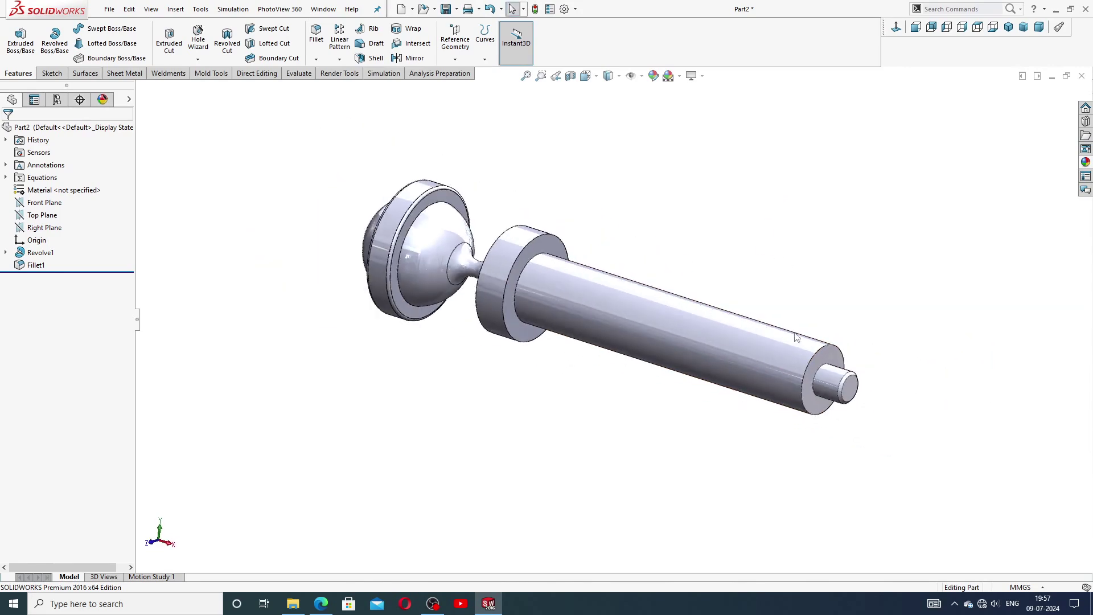
{"action": "middle_click_drag", "start_coordinate": [797, 337], "coordinate": [872, 268]}
{"action": "scroll", "coordinate": [672, 291], "scroll_direction": "down", "scroll_amount": 1}
{"action": "scroll", "coordinate": [678, 308], "scroll_direction": "up", "scroll_amount": 2}
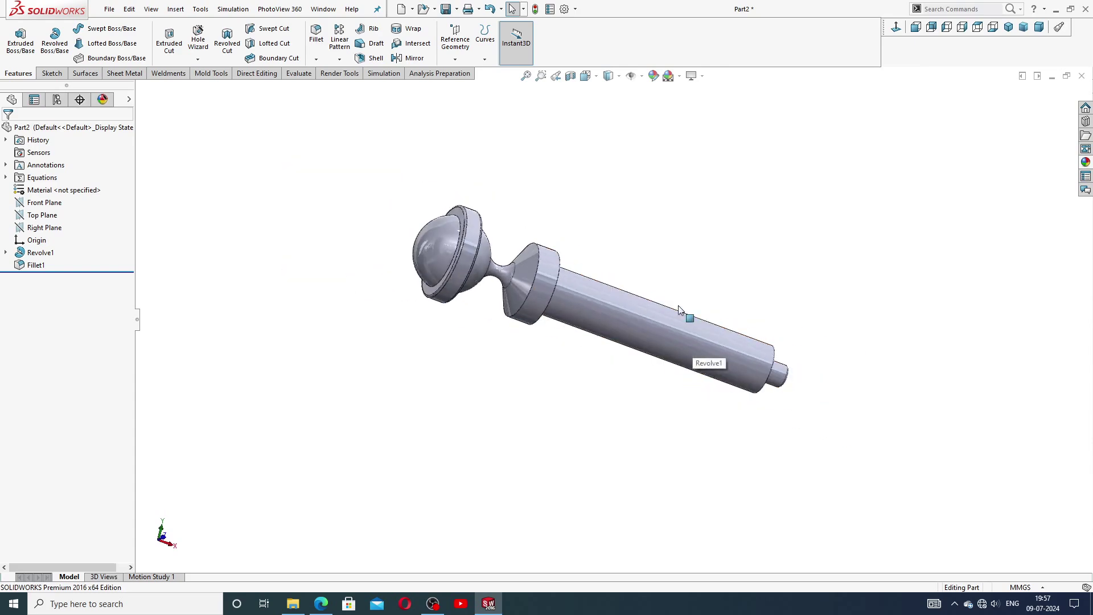
{"action": "mouse_move", "coordinate": [679, 309]}
{"action": "middle_mouse_down"}
{"action": "mouse_move", "coordinate": [630, 246]}
{"action": "mouse_move", "coordinate": [632, 261]}
{"action": "mouse_move", "coordinate": [552, 310]}
{"action": "mouse_move", "coordinate": [732, 305]}
{"action": "mouse_move", "coordinate": [709, 271]}
{"action": "mouse_move", "coordinate": [746, 350]}
{"action": "mouse_move", "coordinate": [736, 340]}
{"action": "middle_mouse_up"}
{"action": "scroll", "coordinate": [552, 306], "scroll_direction": "down", "scroll_amount": 2}
{"action": "scroll", "coordinate": [738, 303], "scroll_direction": "up", "scroll_amount": 3}
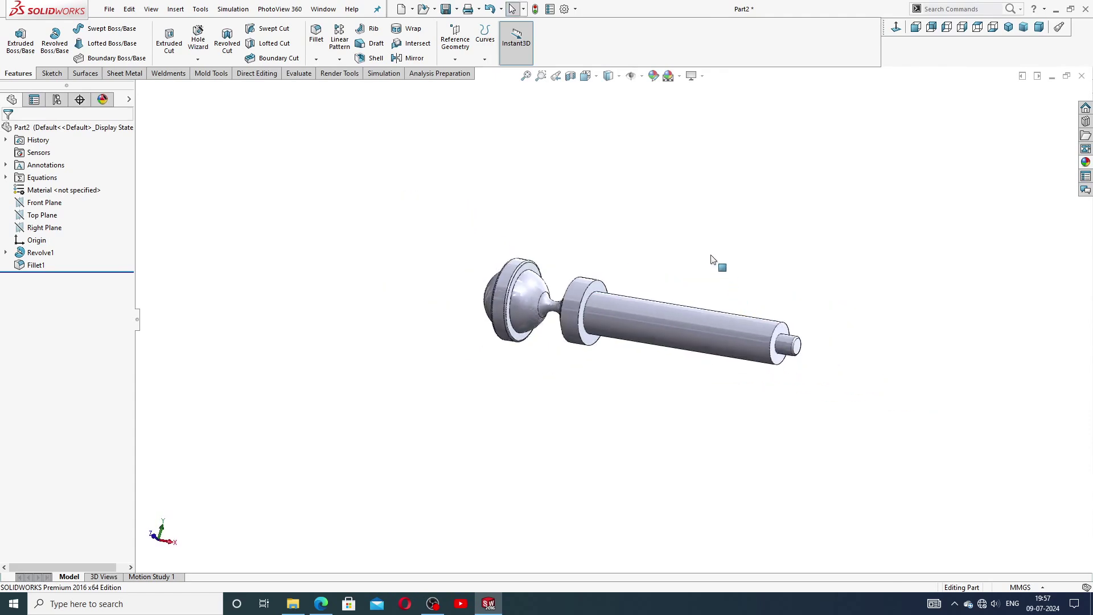
{"action": "mouse_move", "coordinate": [712, 259]}
{"action": "middle_mouse_down"}
{"action": "mouse_move", "coordinate": [757, 288]}
{"action": "mouse_move", "coordinate": [674, 341]}
{"action": "mouse_move", "coordinate": [693, 305]}
{"action": "mouse_move", "coordinate": [777, 339]}
{"action": "mouse_move", "coordinate": [723, 225]}
{"action": "mouse_move", "coordinate": [739, 251]}
{"action": "middle_mouse_up"}
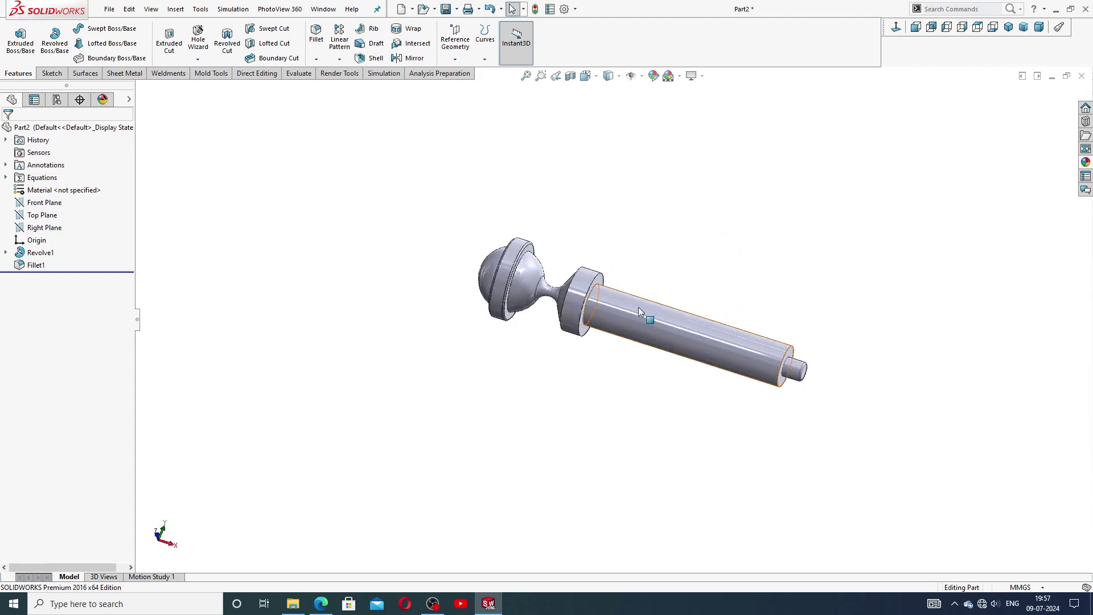
{"action": "mouse_move", "coordinate": [639, 313]}
{"action": "middle_mouse_down"}
{"action": "mouse_move", "coordinate": [691, 295]}
{"action": "mouse_move", "coordinate": [655, 247]}
{"action": "mouse_move", "coordinate": [696, 255]}
{"action": "mouse_move", "coordinate": [688, 329]}
{"action": "mouse_move", "coordinate": [629, 396]}
{"action": "mouse_move", "coordinate": [678, 389]}
{"action": "middle_mouse_up"}
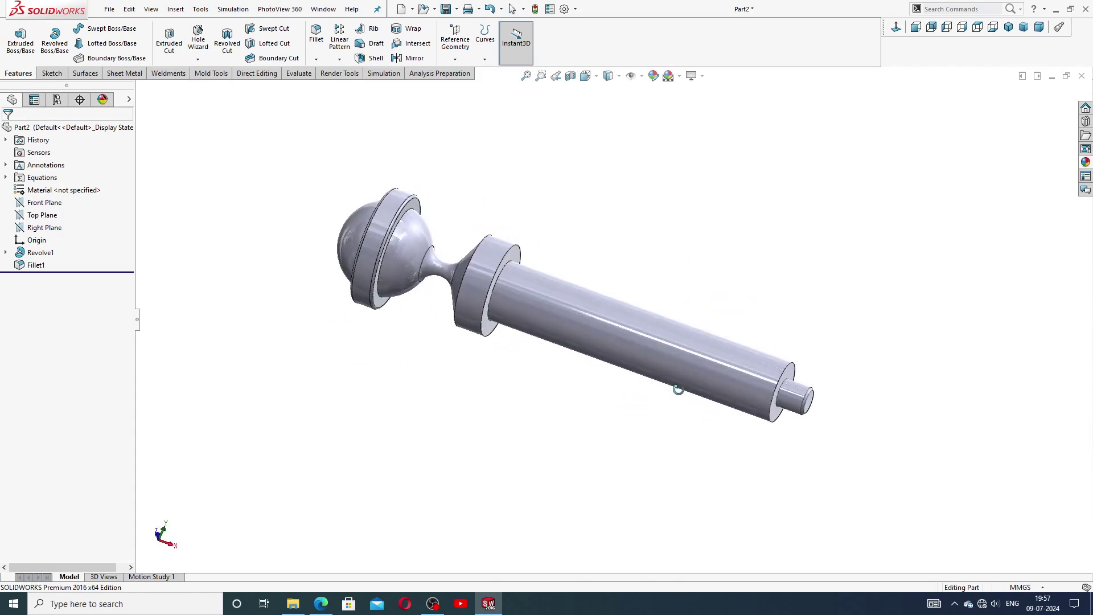
Apply the polished brass metal appearance to the whole pin
{"action": "left_click", "coordinate": [1085, 164]}
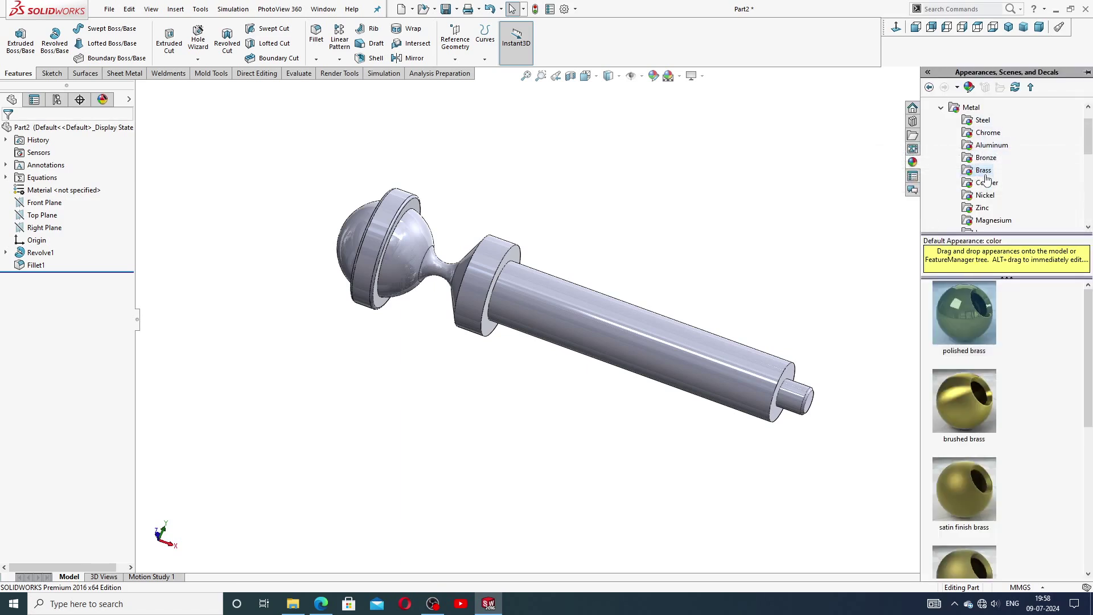
{"action": "left_click", "coordinate": [966, 310]}
{"action": "double_click", "coordinate": [964, 310]}
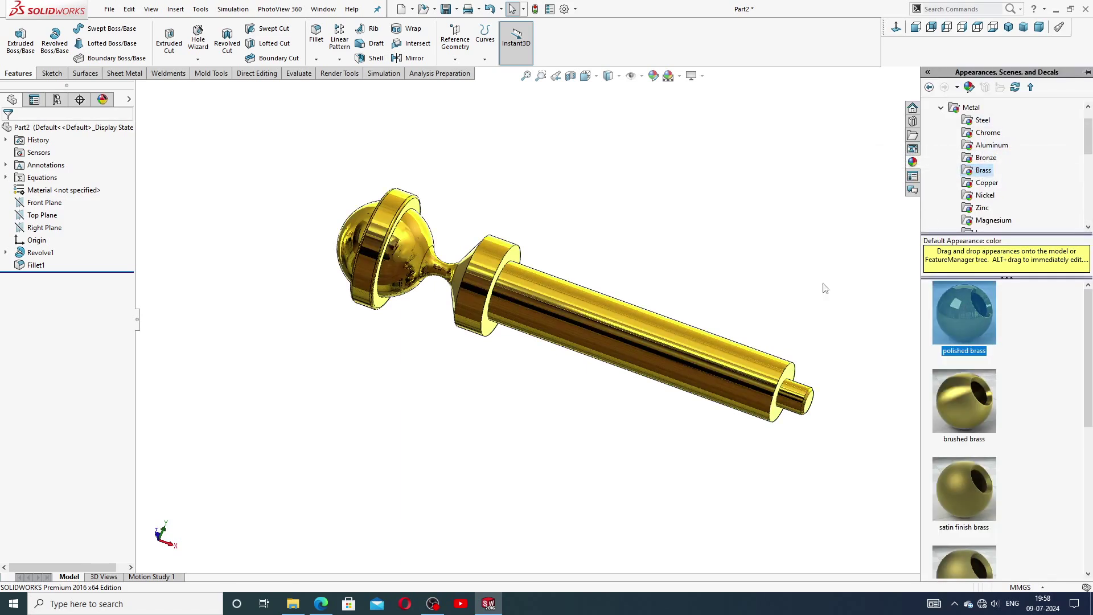
{"action": "mouse_move", "coordinate": [730, 265]}
{"action": "middle_mouse_down"}
{"action": "mouse_move", "coordinate": [696, 230]}
{"action": "mouse_move", "coordinate": [566, 261]}
{"action": "mouse_move", "coordinate": [572, 343]}
{"action": "mouse_move", "coordinate": [564, 334]}
{"action": "mouse_move", "coordinate": [657, 241]}
{"action": "mouse_move", "coordinate": [558, 285]}
{"action": "mouse_move", "coordinate": [596, 369]}
{"action": "middle_mouse_up"}
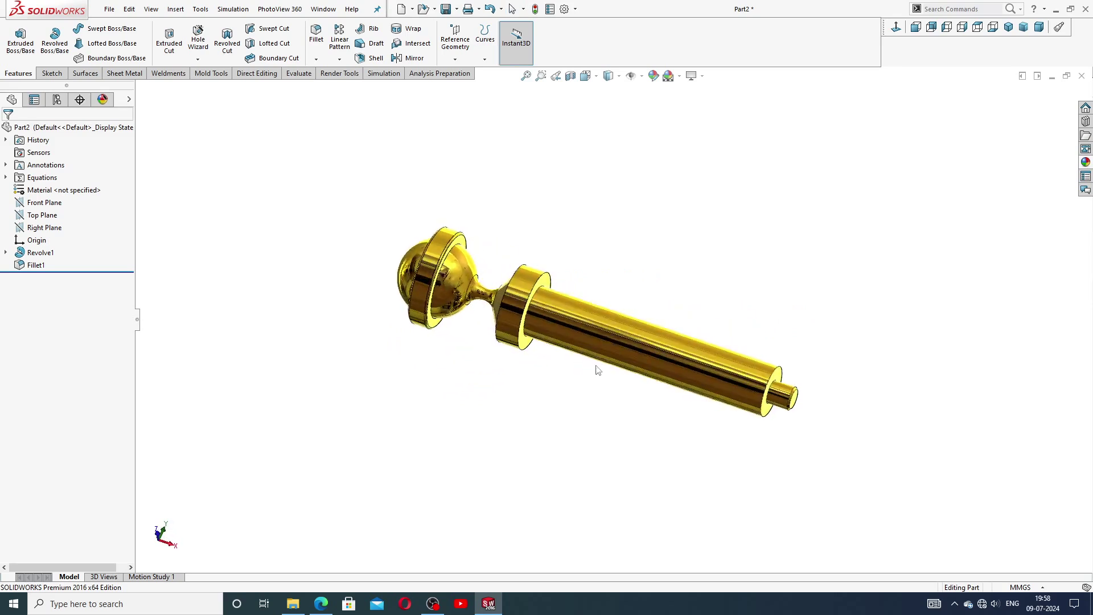
Show the pin in isometric view and compare it with the PDF drawing
{"action": "left_click", "coordinate": [1009, 26]}
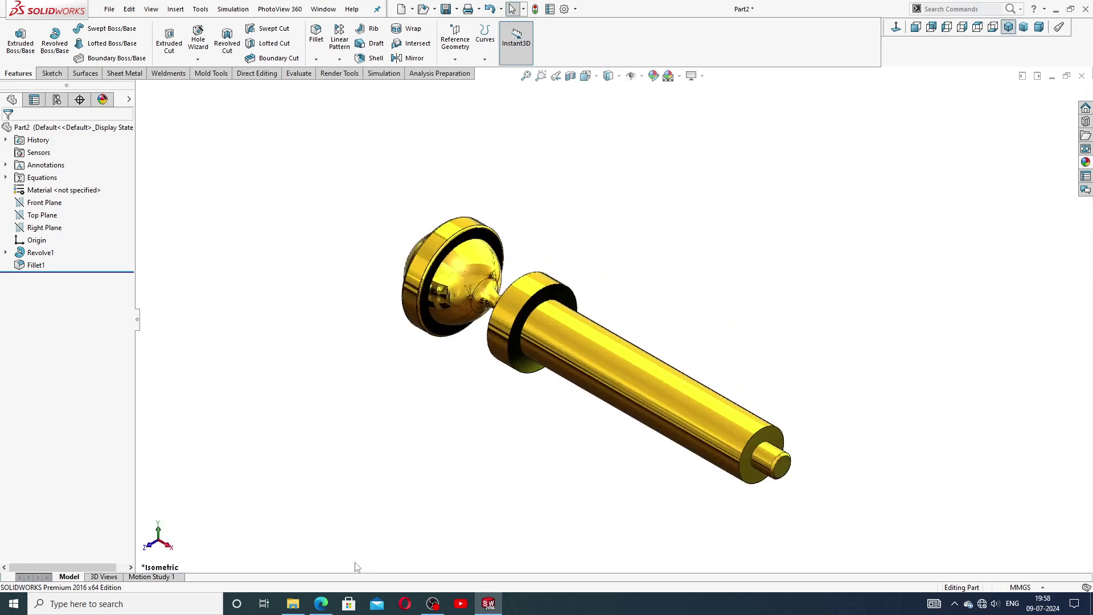
{"action": "left_click", "coordinate": [323, 604]}
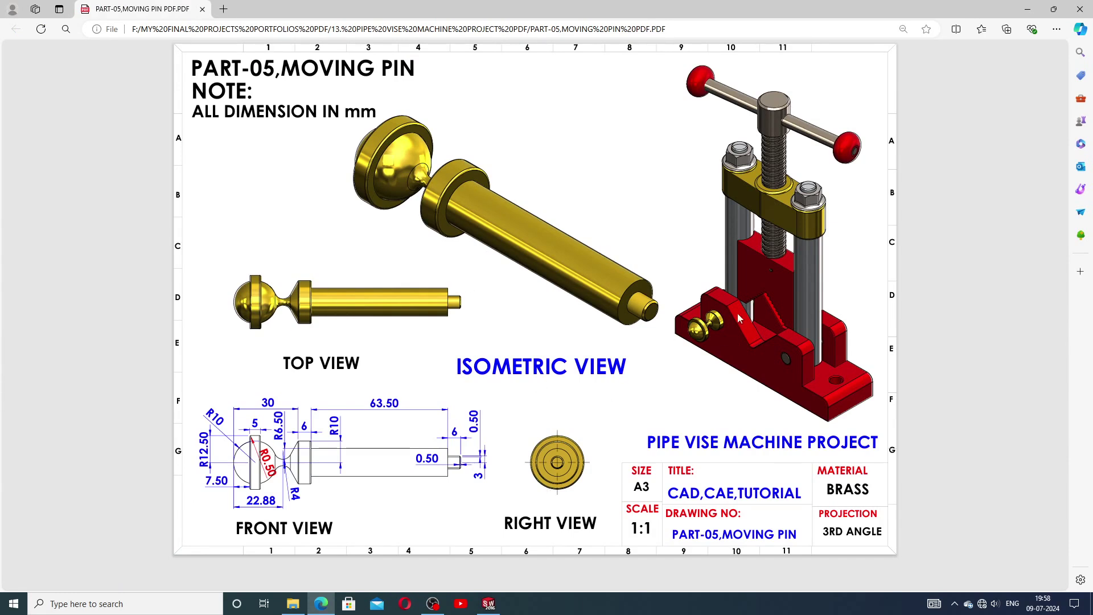
{"action": "left_click", "coordinate": [489, 604]}
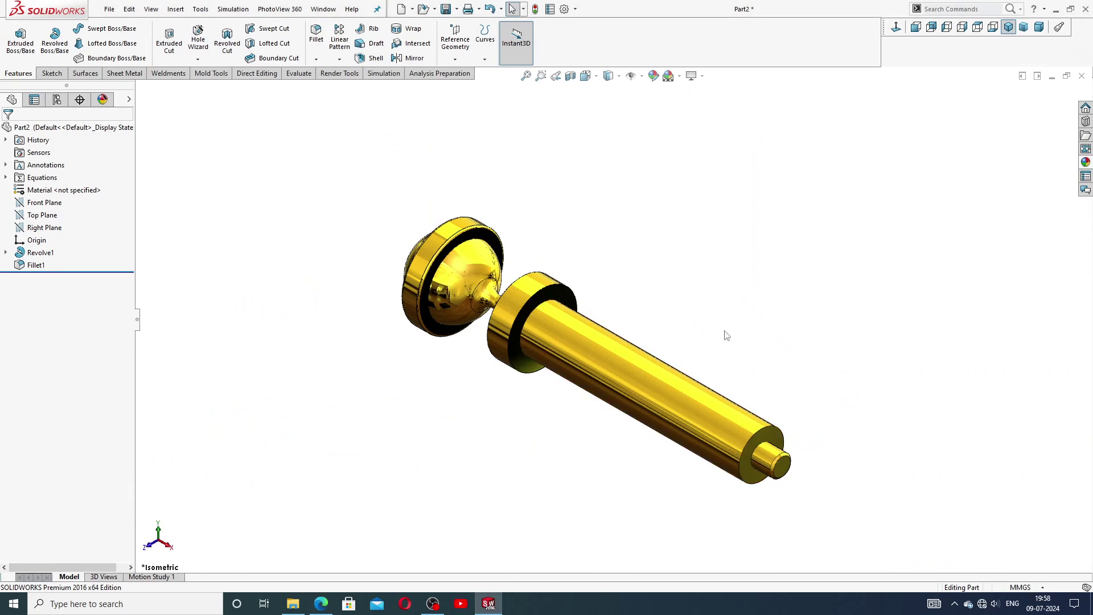
{"action": "scroll", "coordinate": [630, 451], "scroll_direction": "down", "scroll_amount": 3}
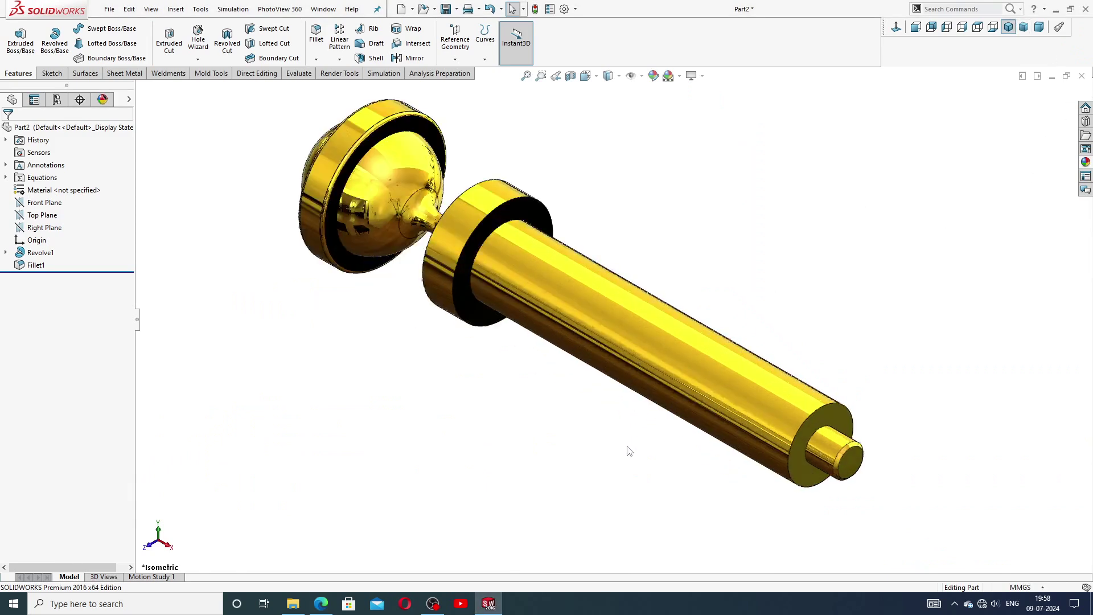
{"action": "scroll", "coordinate": [630, 451], "scroll_direction": "up", "scroll_amount": 1}
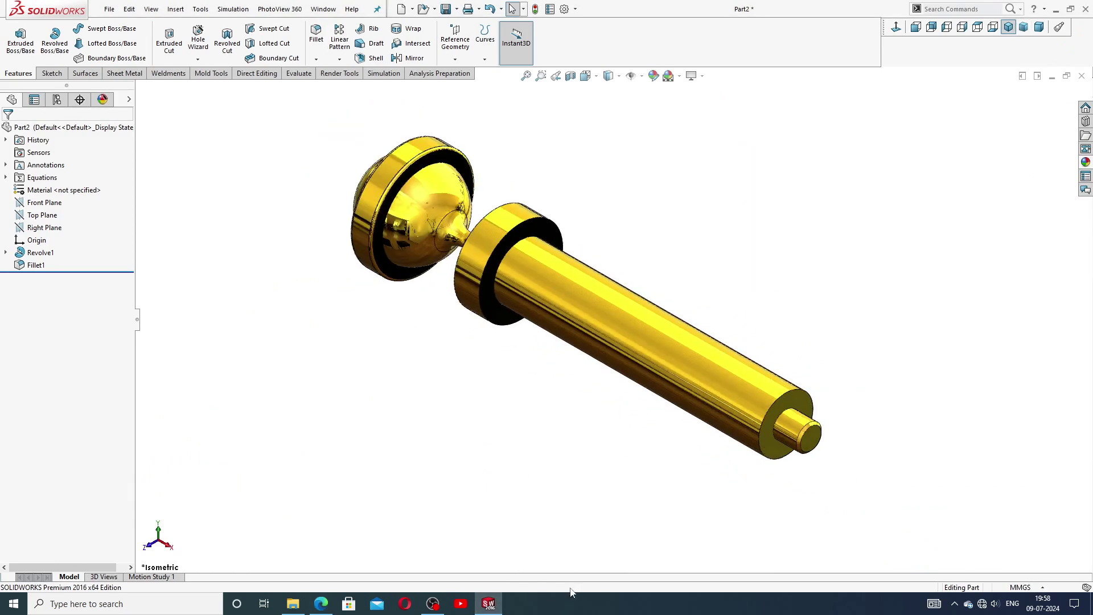
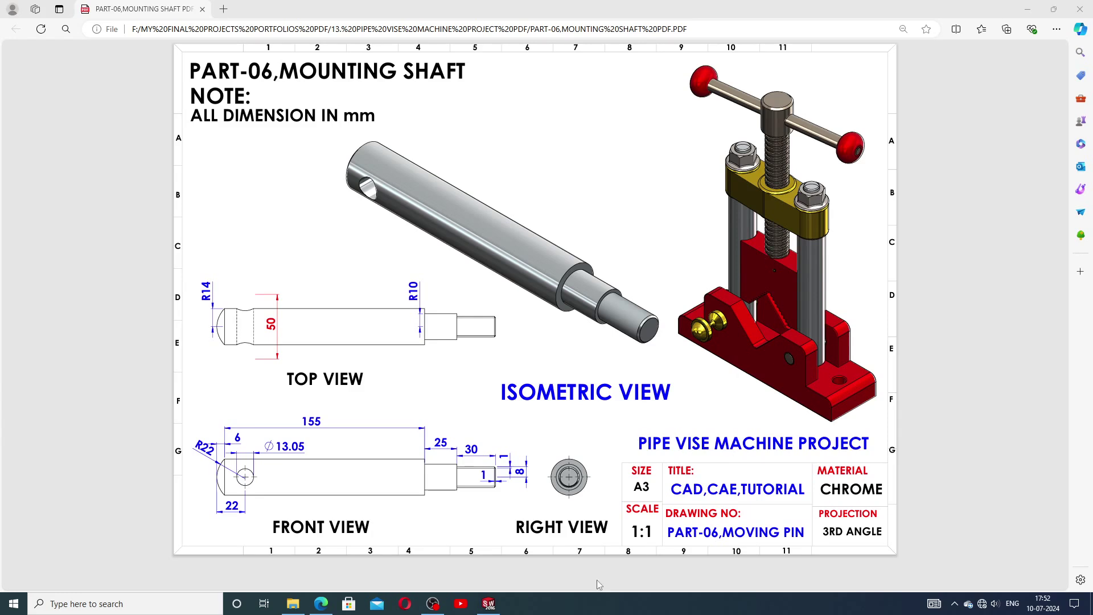
Bring the mounting shaft model back and orbit it to view its end and hole
{"action": "left_click", "coordinate": [494, 607]}
{"action": "mouse_move", "coordinate": [629, 464]}
{"action": "middle_mouse_down"}
{"action": "mouse_move", "coordinate": [600, 427]}
{"action": "mouse_move", "coordinate": [671, 411]}
{"action": "mouse_move", "coordinate": [682, 339]}
{"action": "middle_mouse_up"}
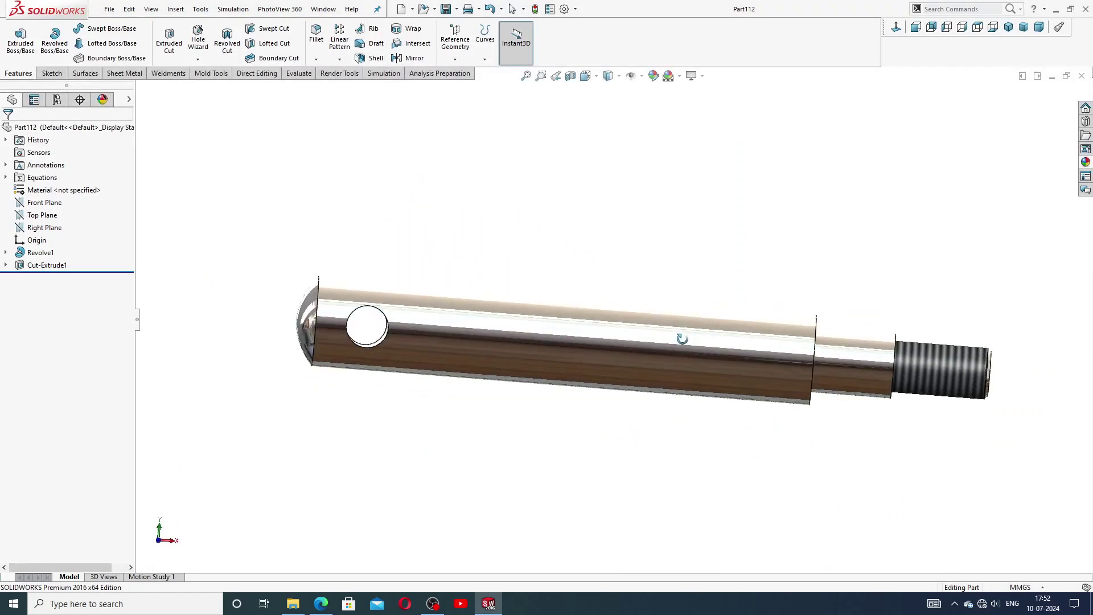
{"action": "key", "text": "Escape"}
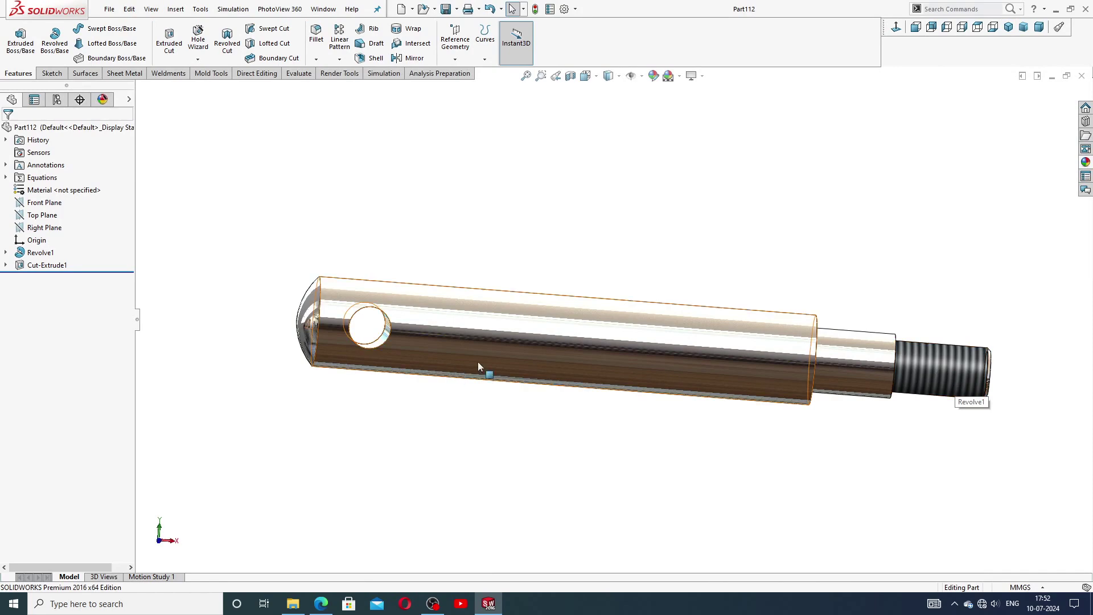
{"action": "mouse_move", "coordinate": [478, 366]}
{"action": "middle_mouse_down"}
{"action": "mouse_move", "coordinate": [505, 412]}
{"action": "mouse_move", "coordinate": [517, 412]}
{"action": "middle_mouse_up"}
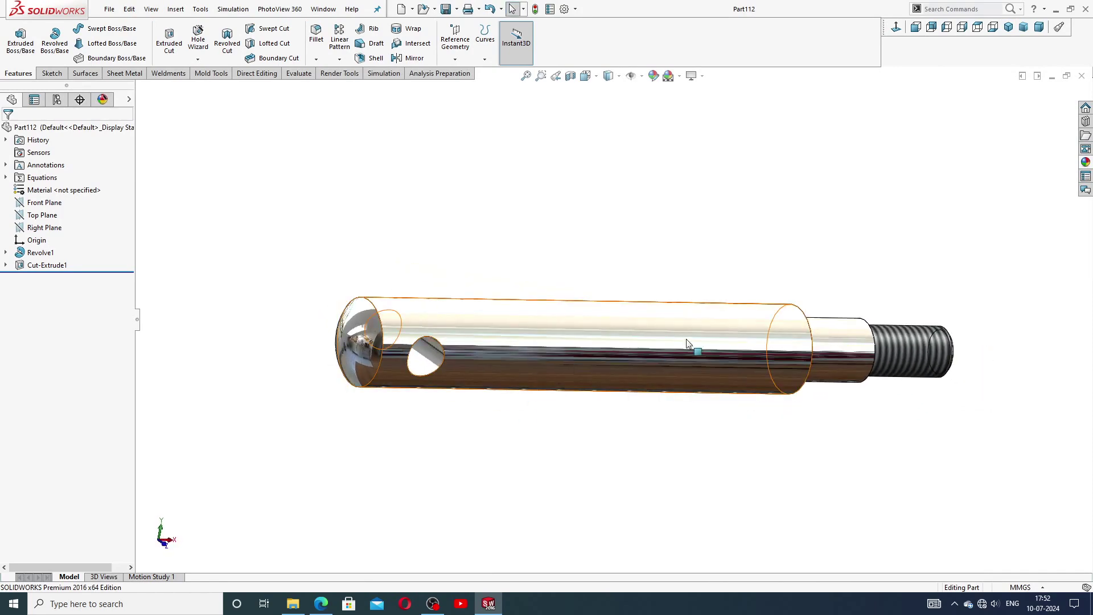
{"action": "scroll", "coordinate": [687, 341], "scroll_direction": "up", "scroll_amount": 3}
{"action": "scroll", "coordinate": [682, 341], "scroll_direction": "down", "scroll_amount": 3}
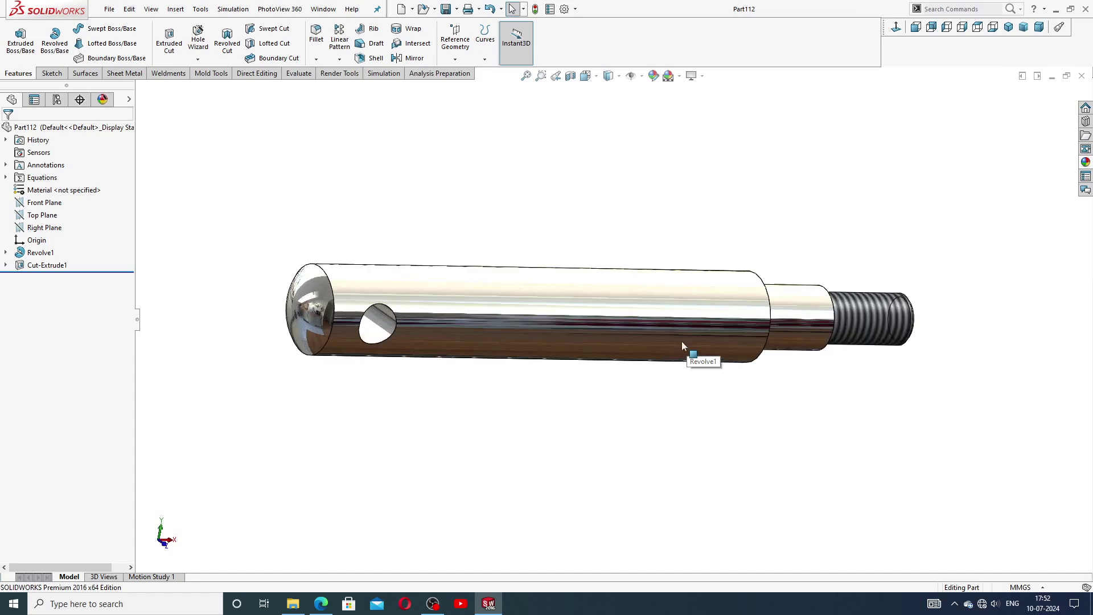
View the shaft in Trimetric and Isometric orientations and compare it with the reference PDF
{"action": "left_click", "coordinate": [1007, 30]}
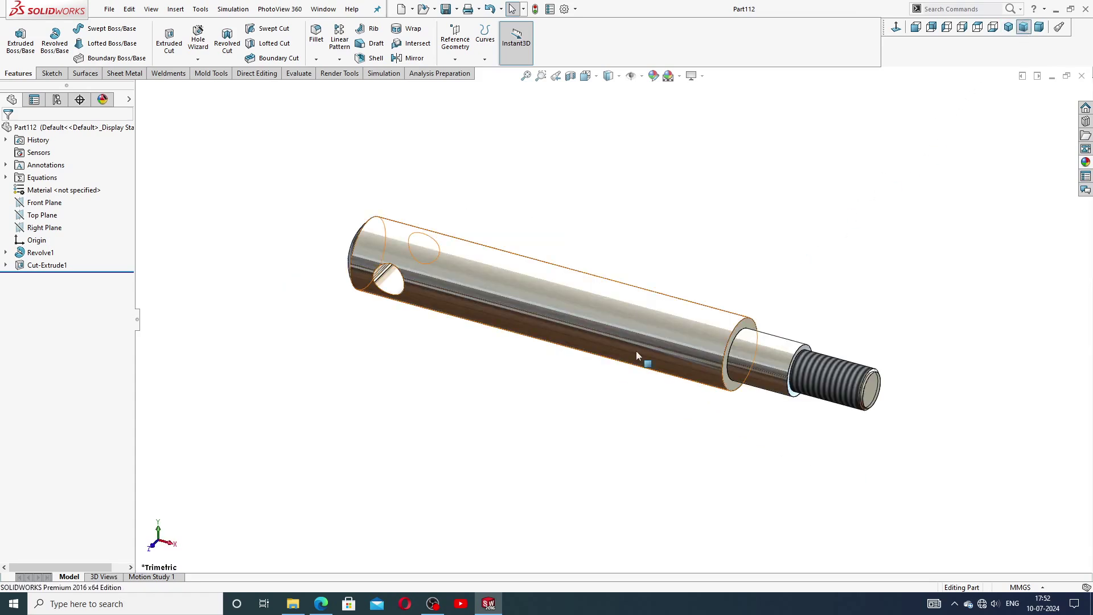
{"action": "left_click", "coordinate": [1009, 27]}
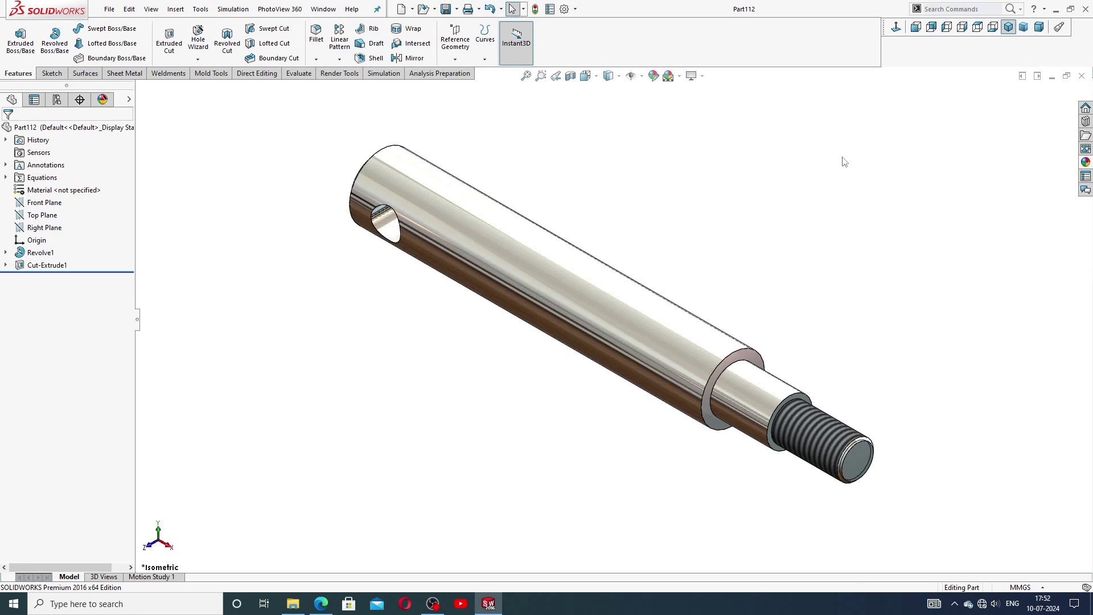
{"action": "scroll", "coordinate": [609, 337], "scroll_direction": "up", "scroll_amount": 2}
{"action": "scroll", "coordinate": [607, 329], "scroll_direction": "down", "scroll_amount": 2}
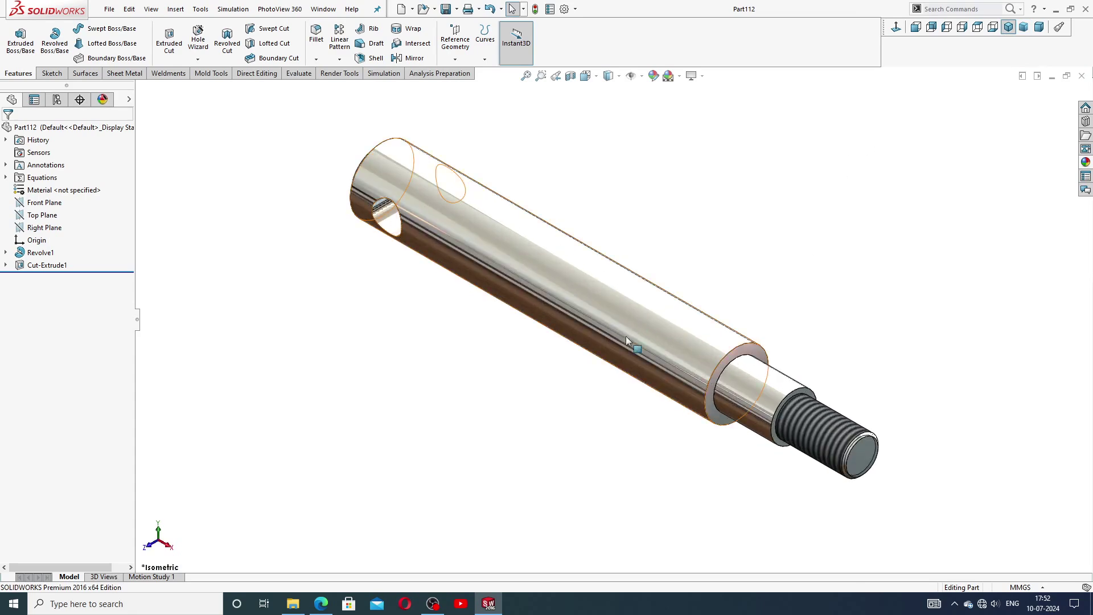
{"action": "mouse_move", "coordinate": [626, 337]}
{"action": "middle_mouse_down"}
{"action": "mouse_move", "coordinate": [709, 293]}
{"action": "mouse_move", "coordinate": [759, 203]}
{"action": "mouse_move", "coordinate": [601, 432]}
{"action": "mouse_move", "coordinate": [715, 300]}
{"action": "mouse_move", "coordinate": [774, 359]}
{"action": "mouse_move", "coordinate": [786, 314]}
{"action": "mouse_move", "coordinate": [744, 313]}
{"action": "mouse_move", "coordinate": [780, 298]}
{"action": "mouse_move", "coordinate": [939, 157]}
{"action": "middle_mouse_up"}
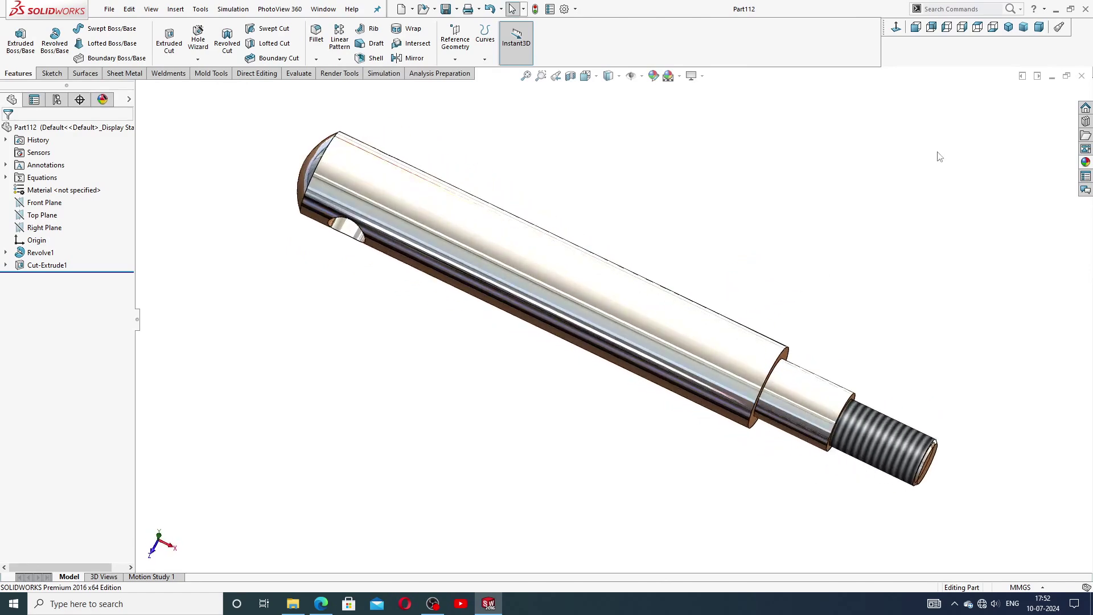
{"action": "left_click", "coordinate": [1009, 27]}
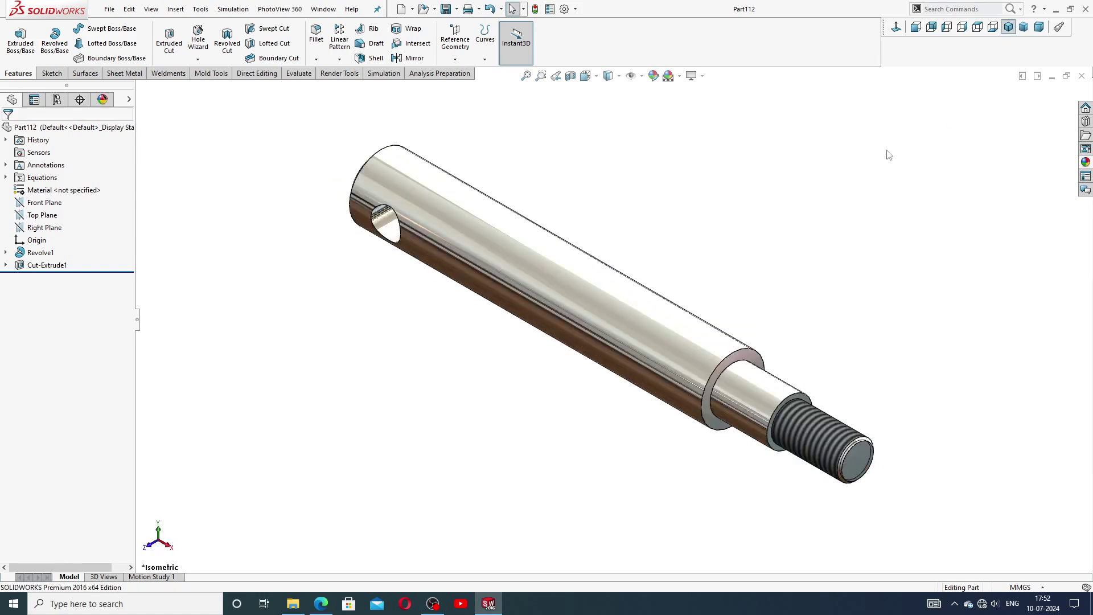
{"action": "scroll", "coordinate": [673, 274], "scroll_direction": "up", "scroll_amount": 2}
{"action": "scroll", "coordinate": [530, 298], "scroll_direction": "down", "scroll_amount": 3}
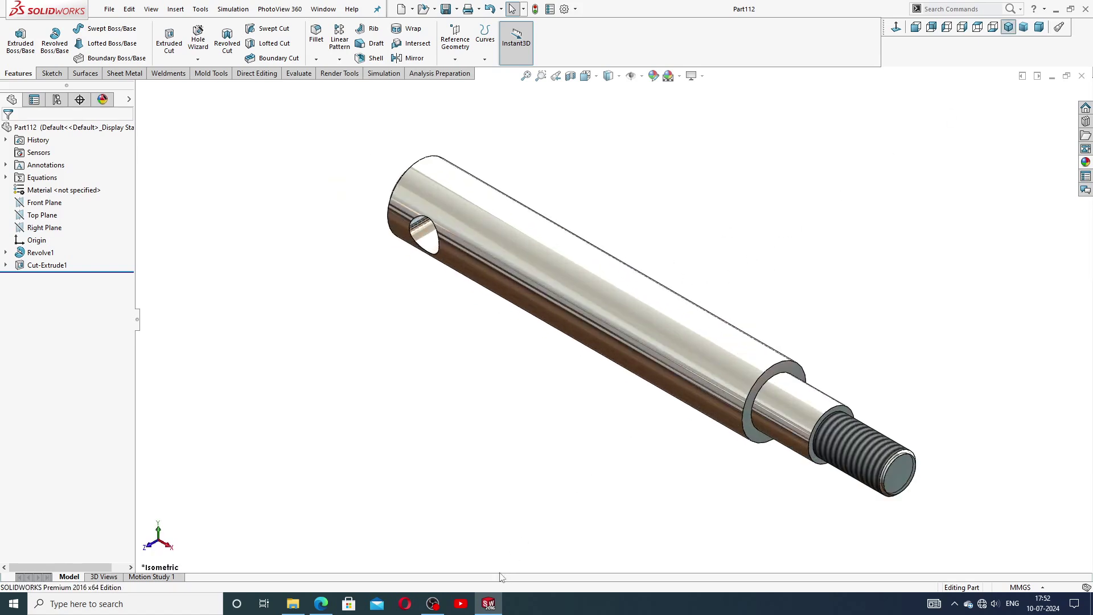
{"action": "left_click", "coordinate": [321, 603]}
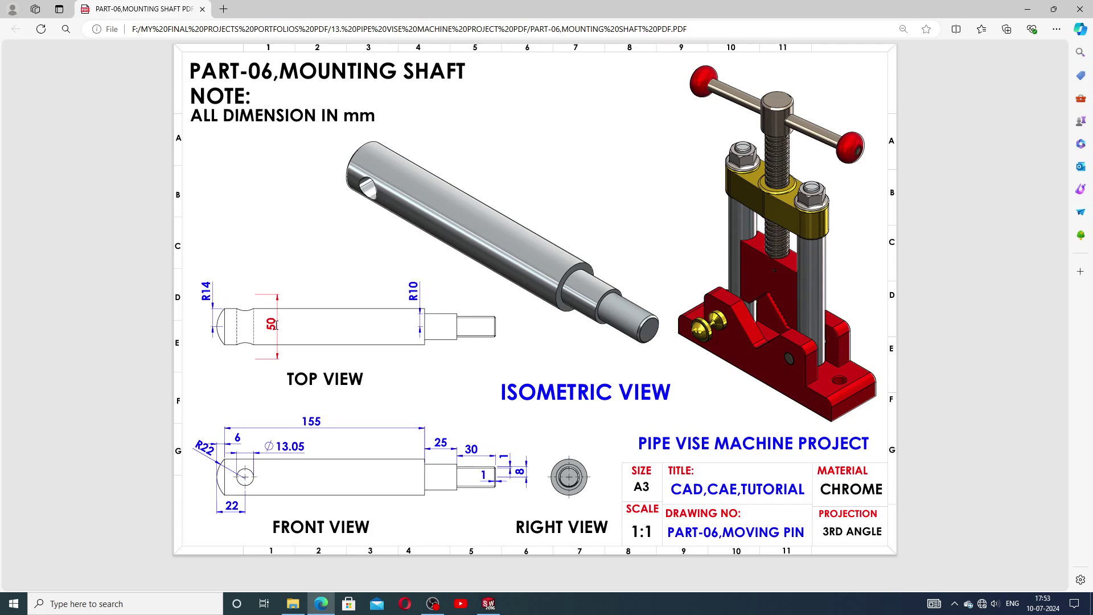
{"action": "mouse_move", "coordinate": [489, 603]}
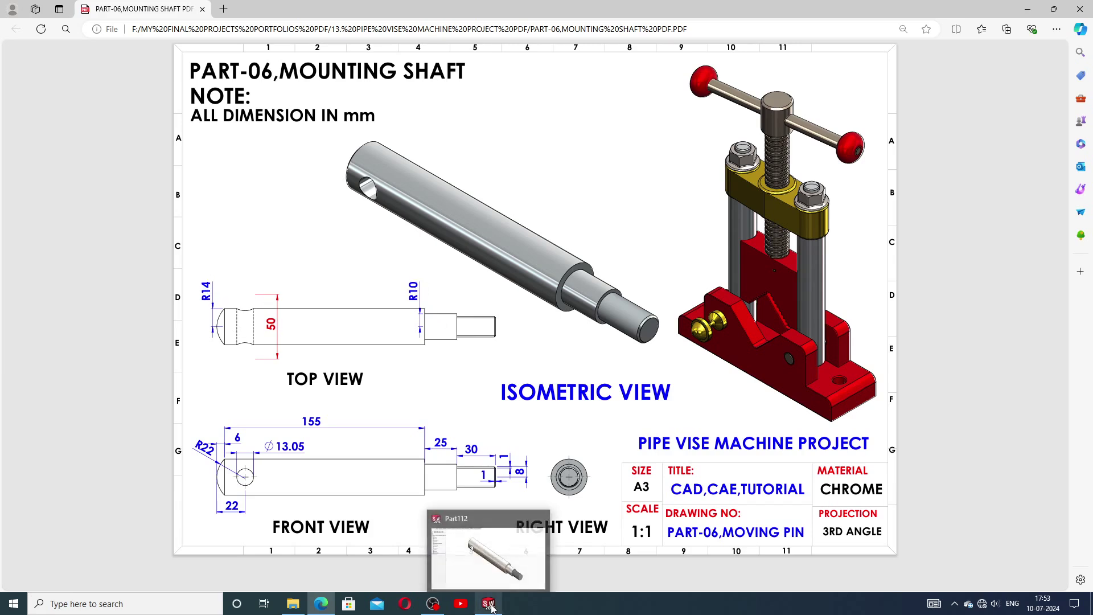
{"action": "left_click", "coordinate": [488, 556]}
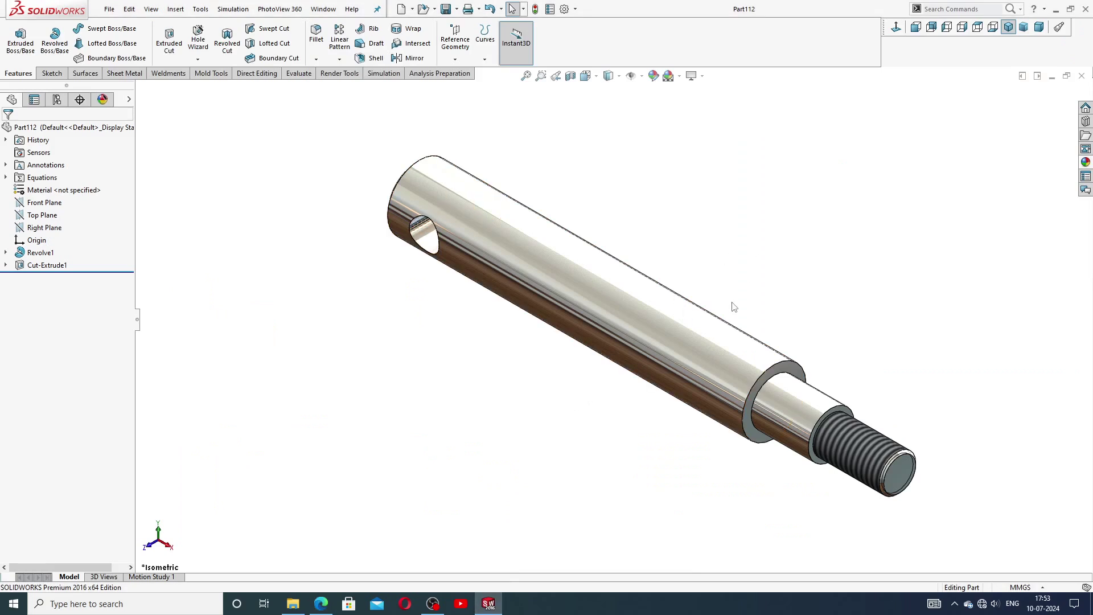
Close the shaft part, create a new part and apply the Plain White scene
{"action": "left_click", "coordinate": [1082, 76]}
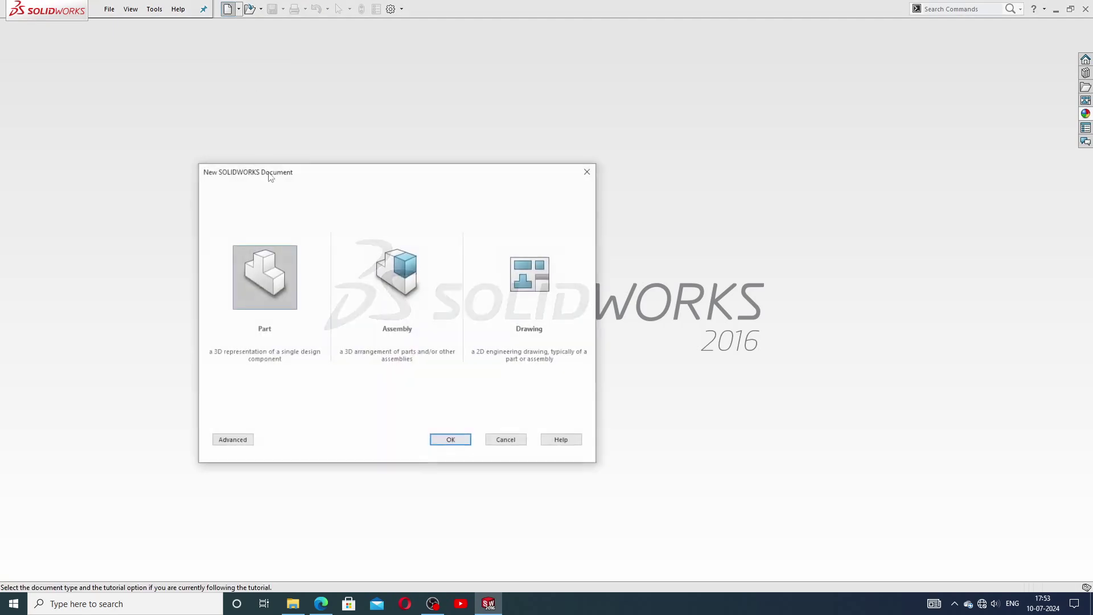
{"action": "left_click", "coordinate": [228, 9]}
{"action": "left_click", "coordinate": [451, 442]}
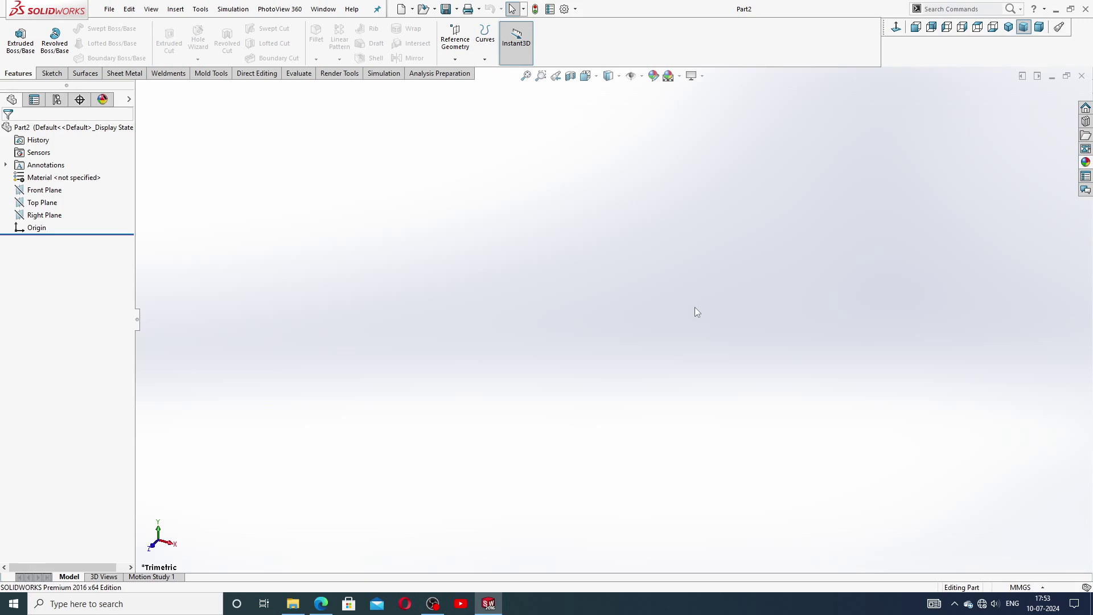
{"action": "left_click", "coordinate": [681, 79]}
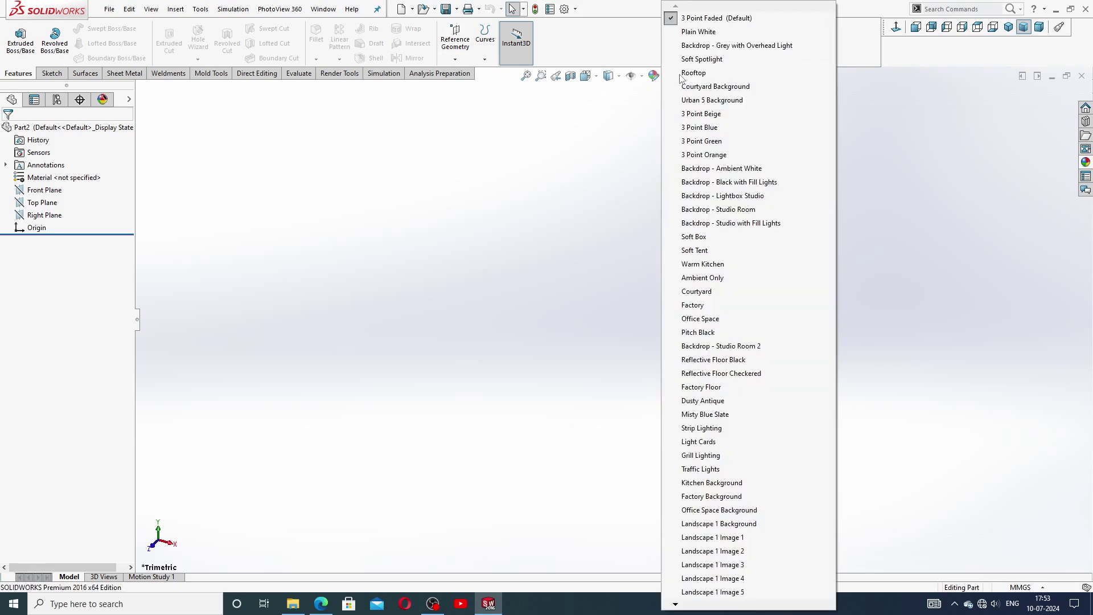
{"action": "left_click", "coordinate": [689, 31]}
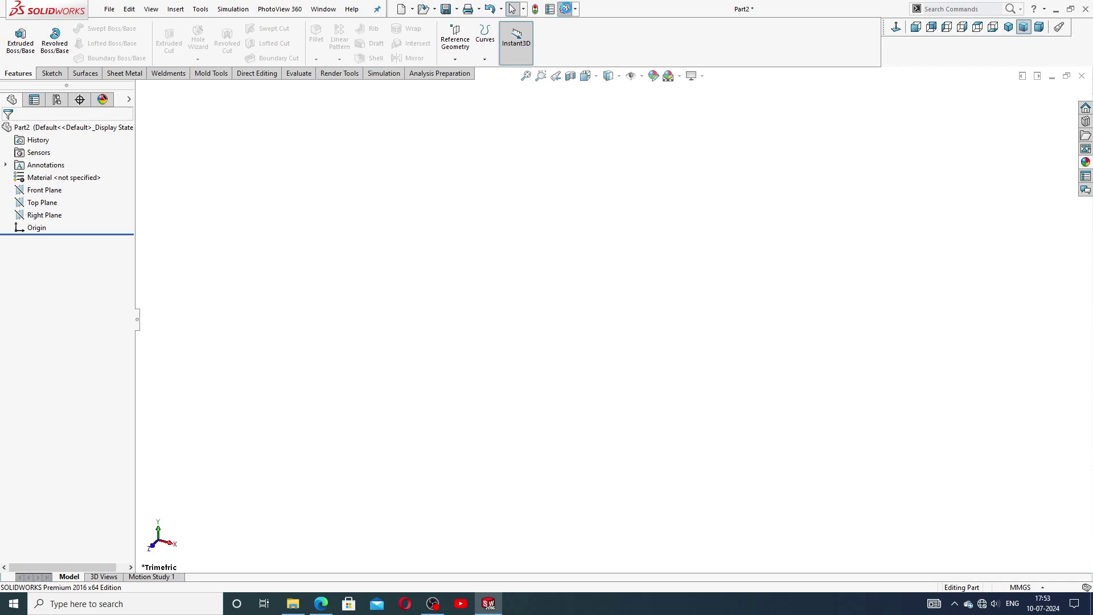
Set shaded and wireframe image quality to High in Document Properties, then check the reference PDF
{"action": "left_click", "coordinate": [565, 8]}
{"action": "left_click", "coordinate": [405, 109]}
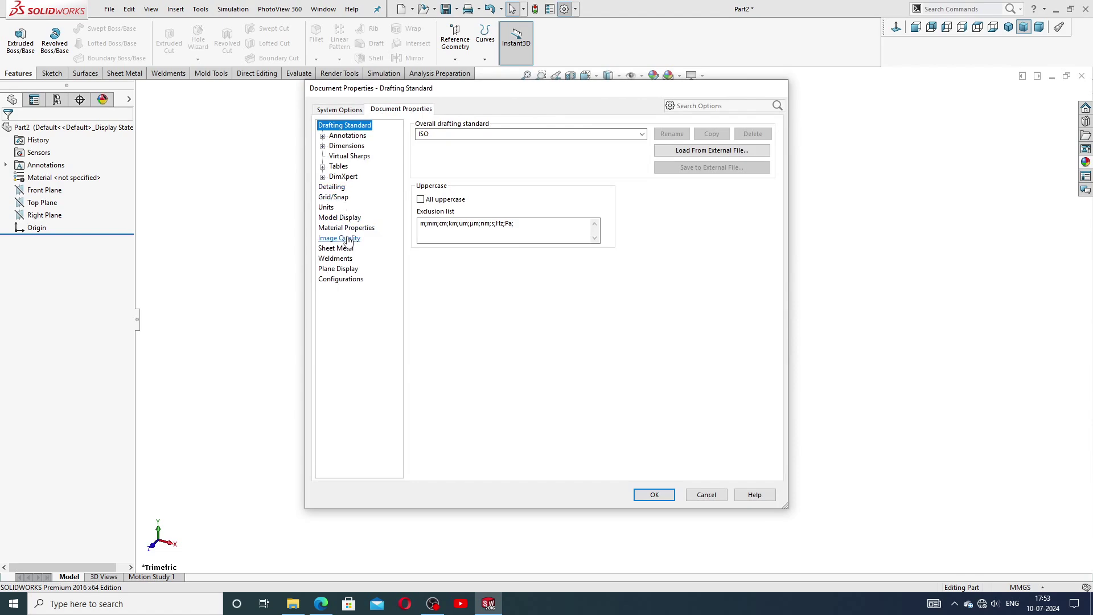
{"action": "left_click", "coordinate": [348, 240]}
{"action": "left_click_drag", "start_coordinate": [513, 142], "coordinate": [651, 150]}
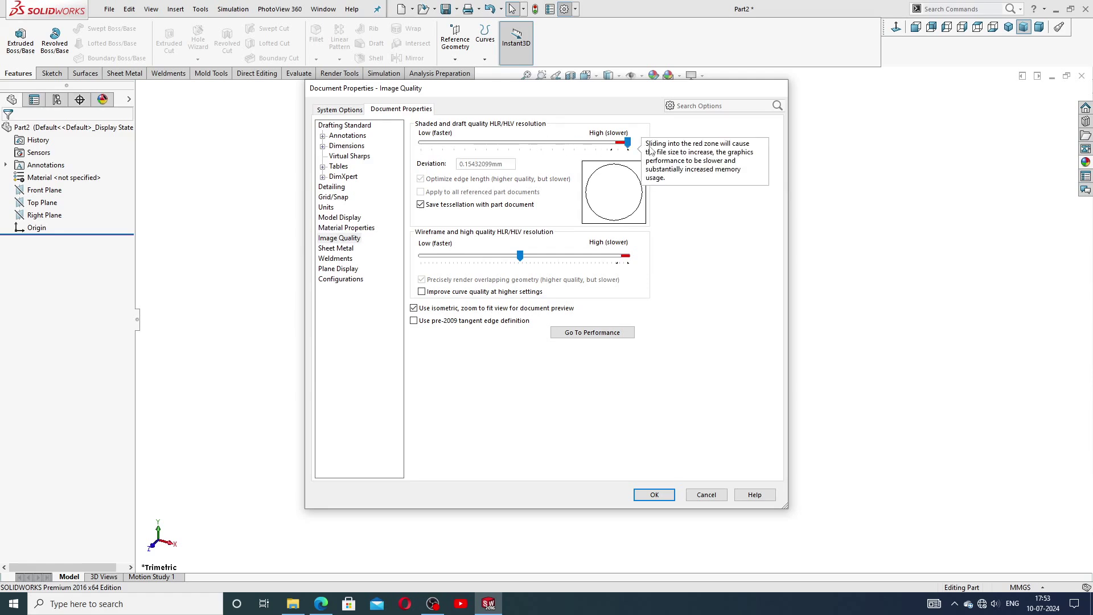
{"action": "left_click_drag", "start_coordinate": [520, 256], "coordinate": [627, 257]}
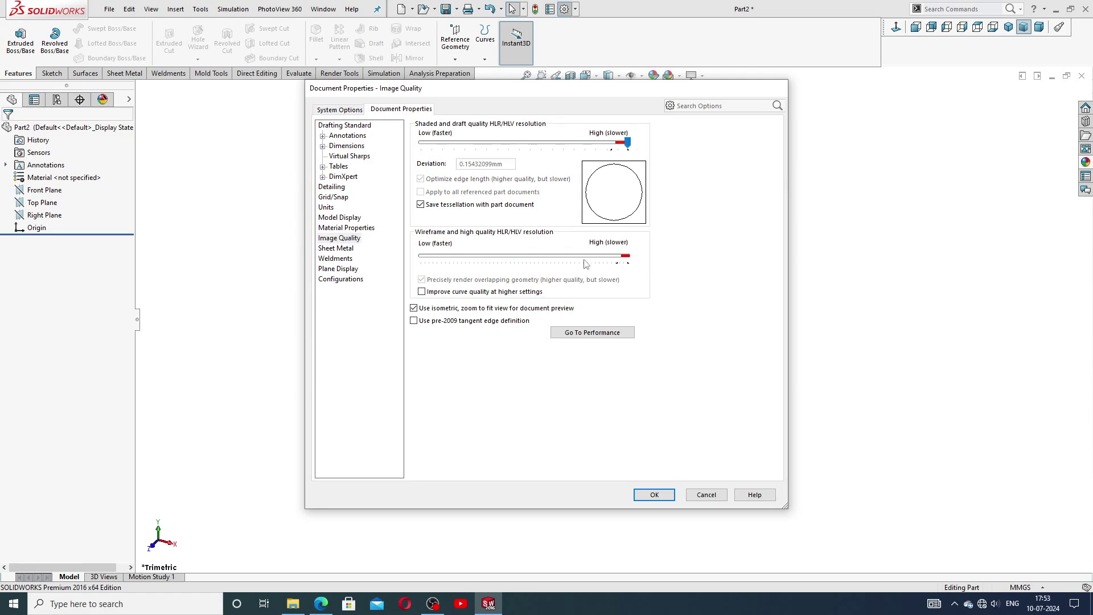
{"action": "left_click", "coordinate": [654, 495]}
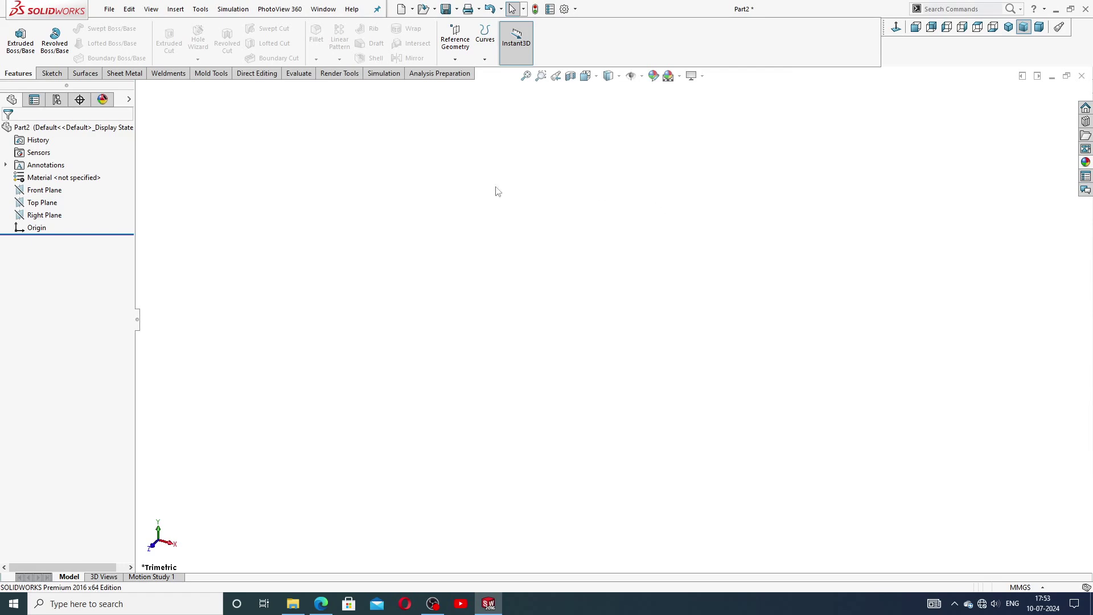
{"action": "left_click", "coordinate": [321, 604]}
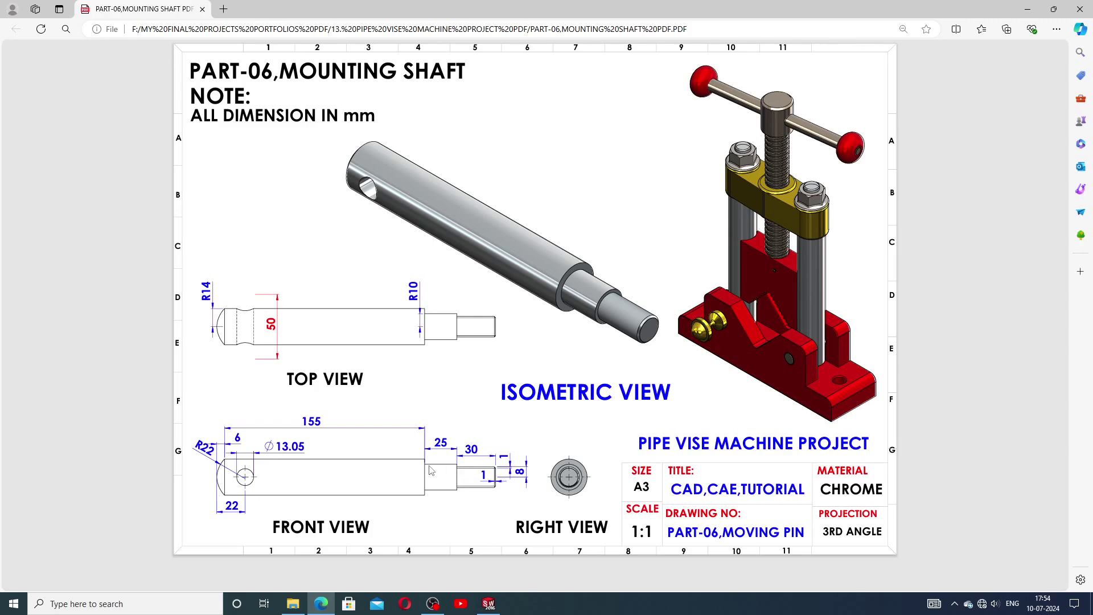
{"action": "left_click", "coordinate": [488, 604]}
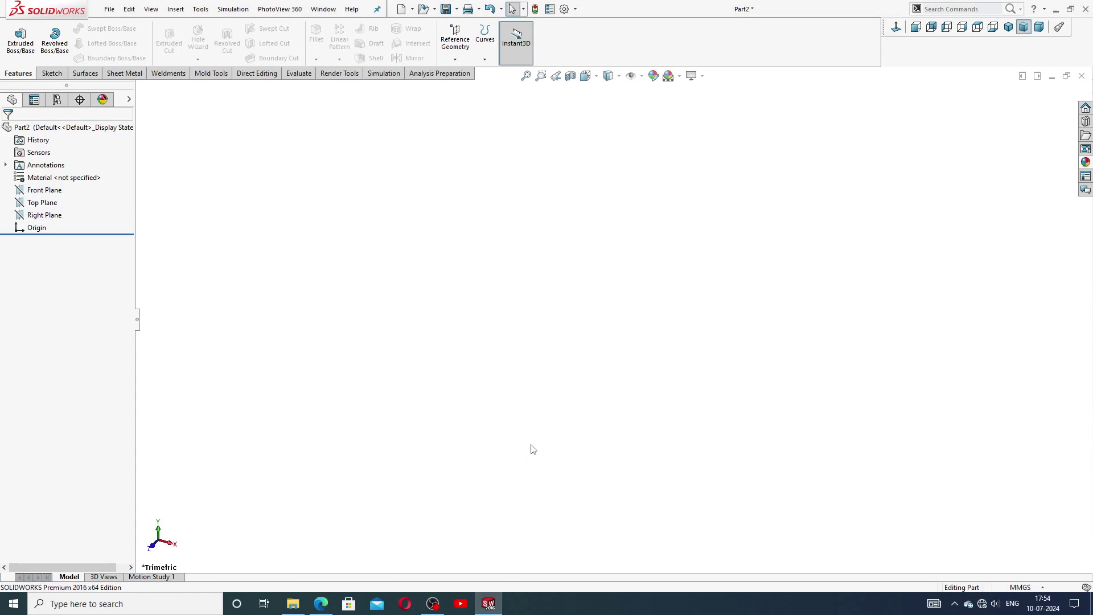
On the Front Plane, draw the stepped line profile from the origin rightward and back to the top left
{"action": "left_click", "coordinate": [57, 190]}
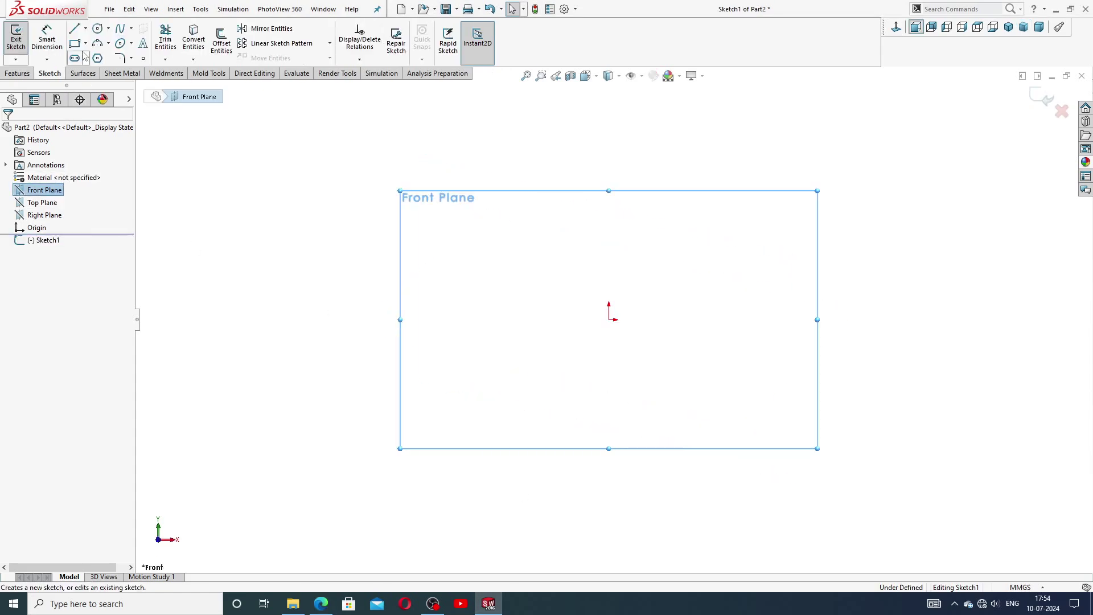
{"action": "left_click", "coordinate": [74, 29]}
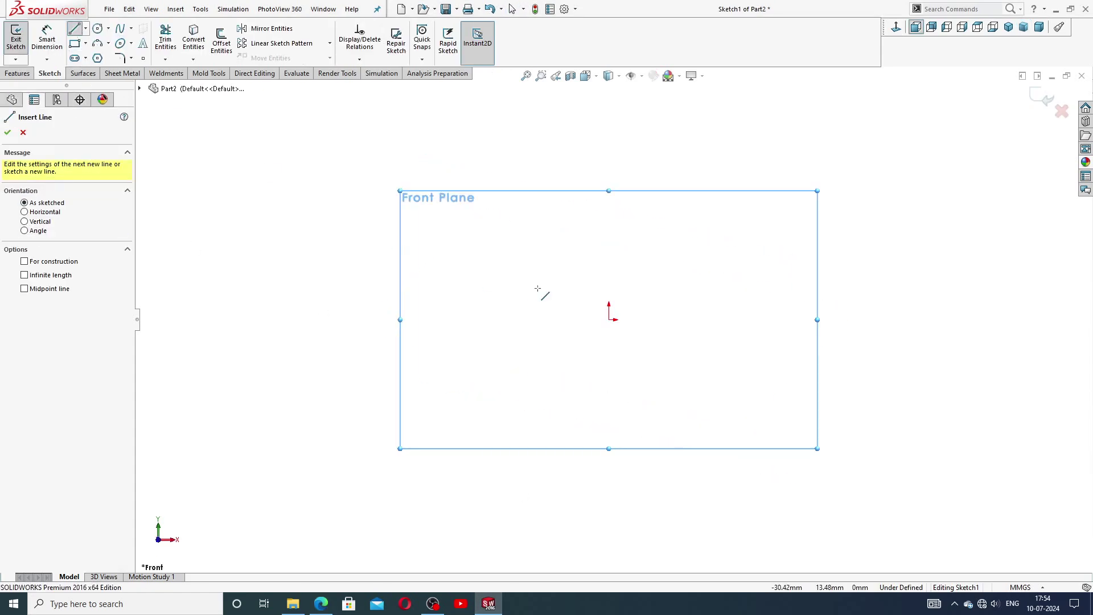
{"action": "left_click", "coordinate": [609, 319]}
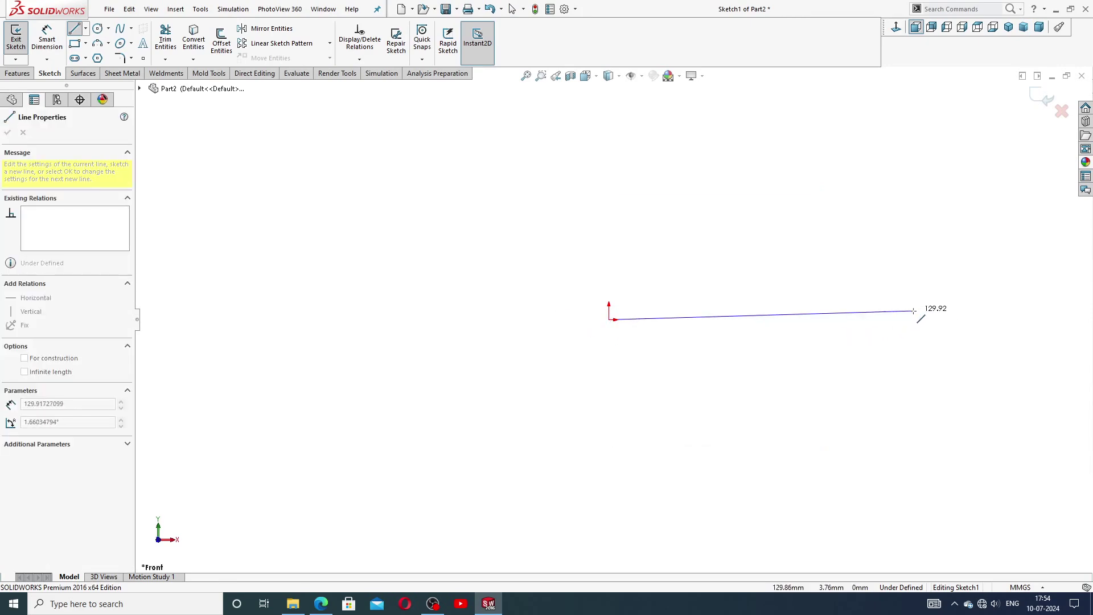
{"action": "left_click", "coordinate": [963, 320]}
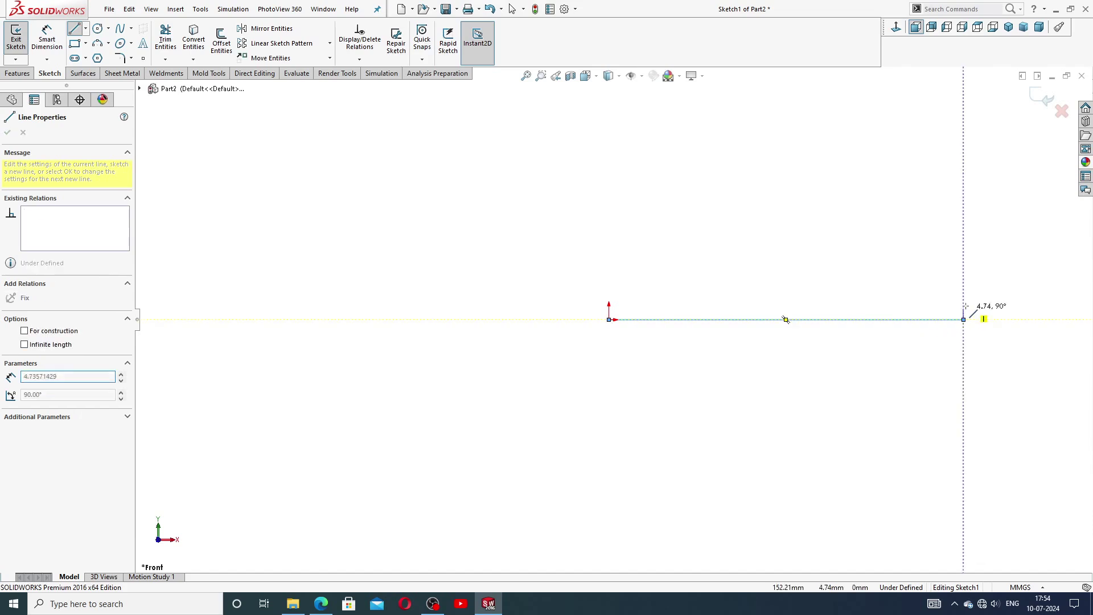
{"action": "left_click", "coordinate": [964, 288]}
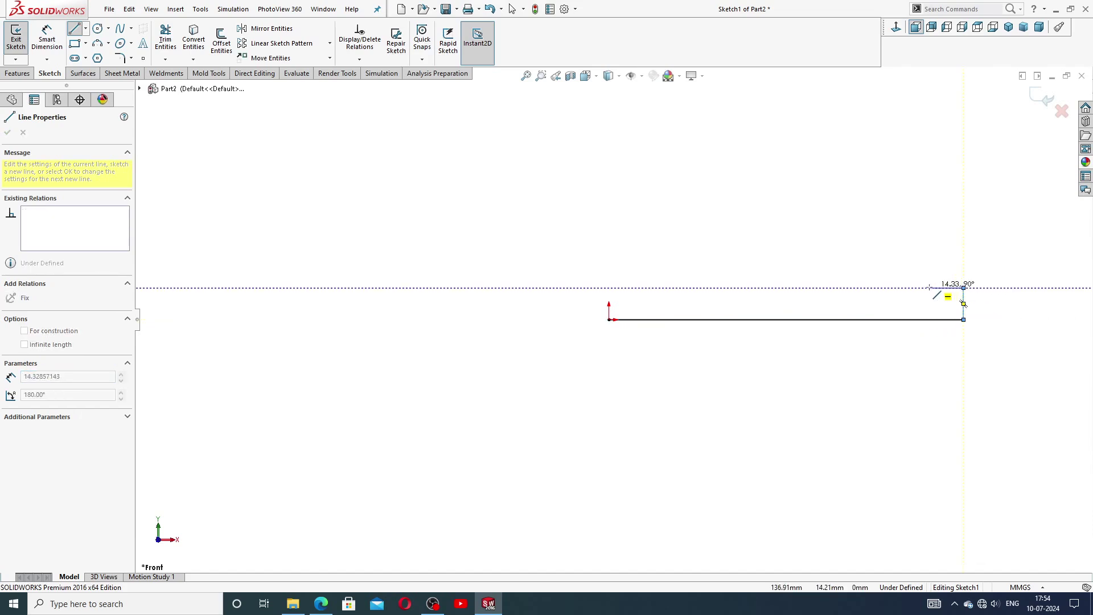
{"action": "left_click", "coordinate": [929, 287]}
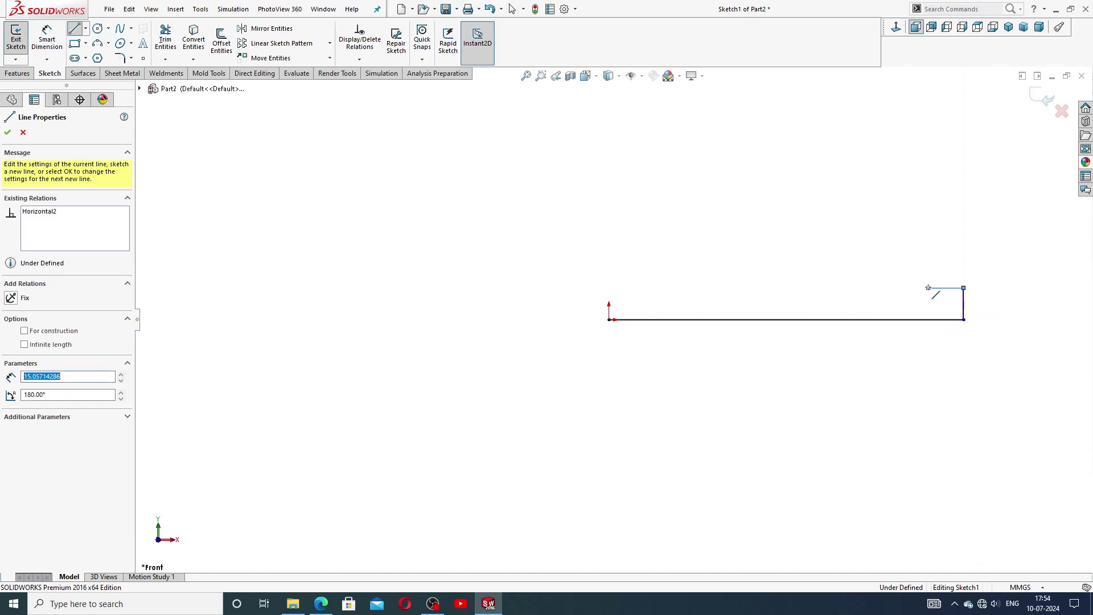
{"action": "left_click", "coordinate": [928, 258]}
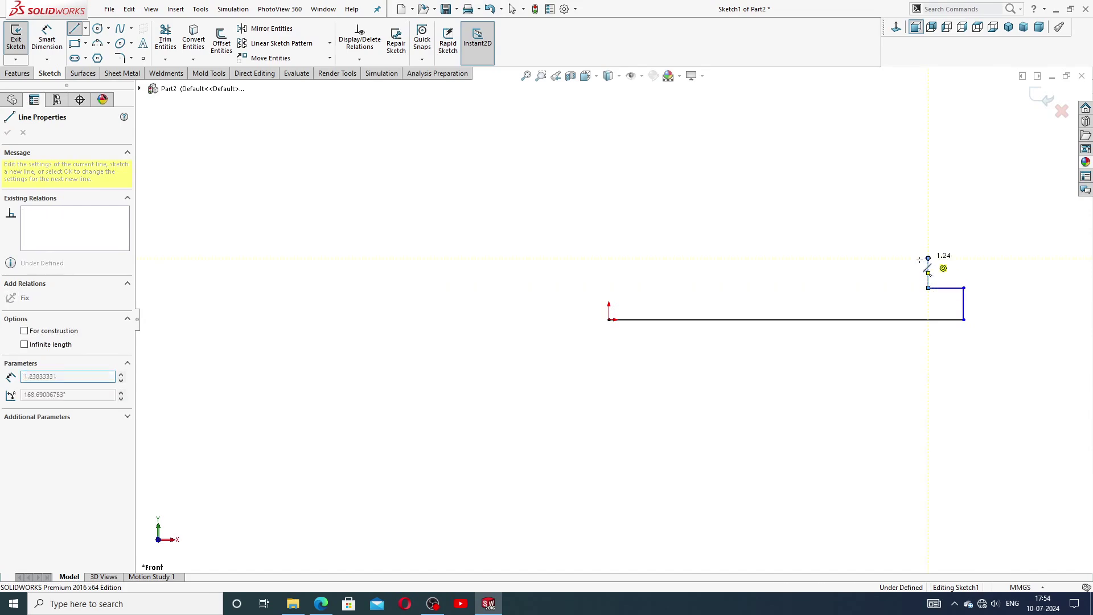
{"action": "left_click", "coordinate": [874, 258]}
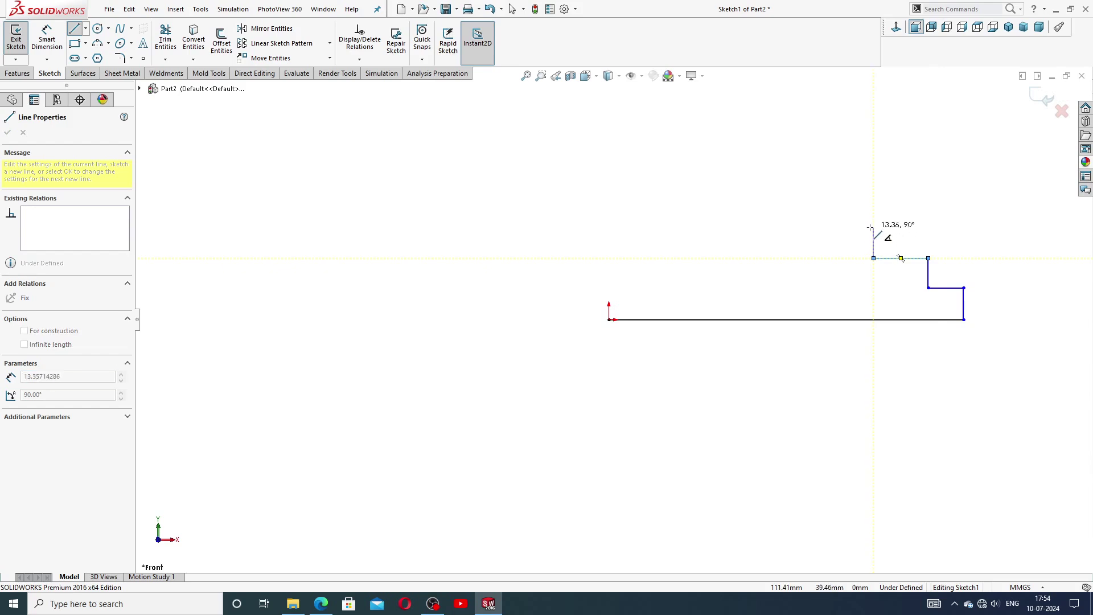
{"action": "left_click", "coordinate": [873, 228]}
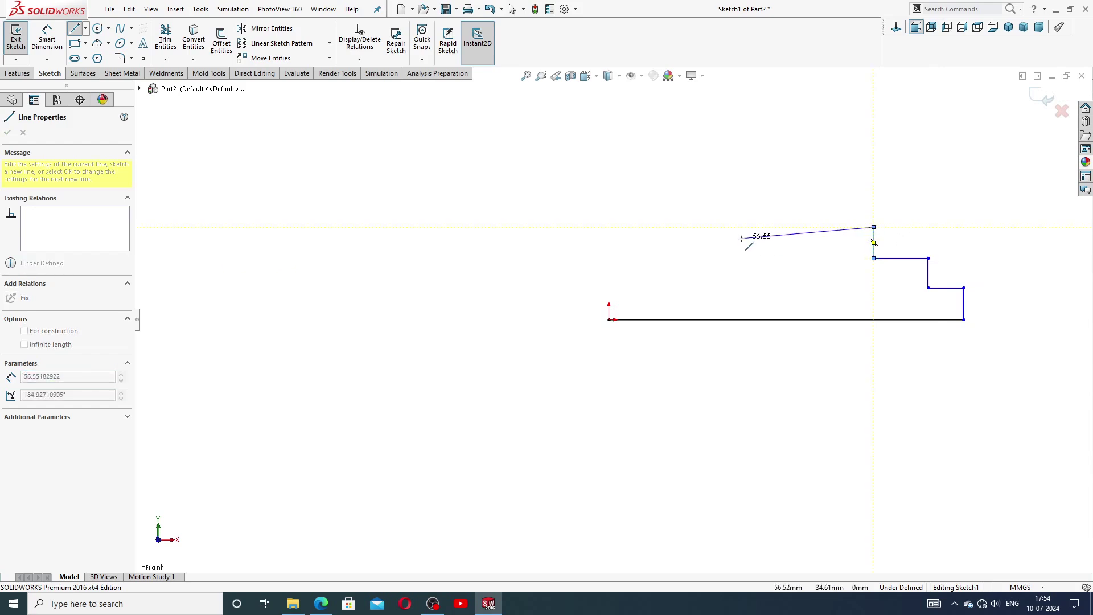
{"action": "left_click", "coordinate": [646, 226]}
{"action": "right_click", "coordinate": [712, 254]}
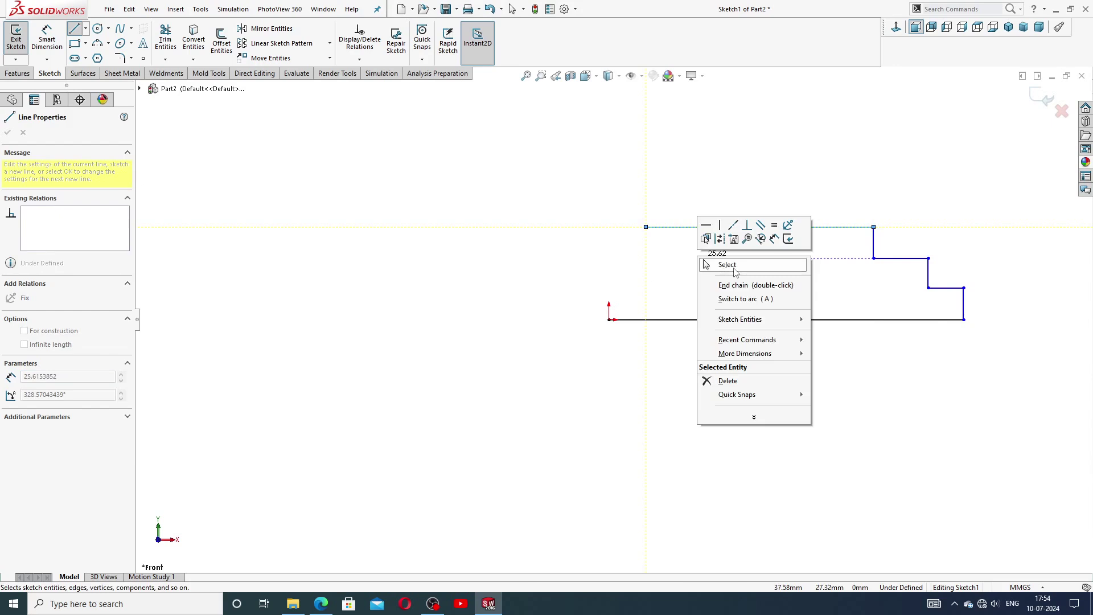
{"action": "left_click", "coordinate": [728, 261]}
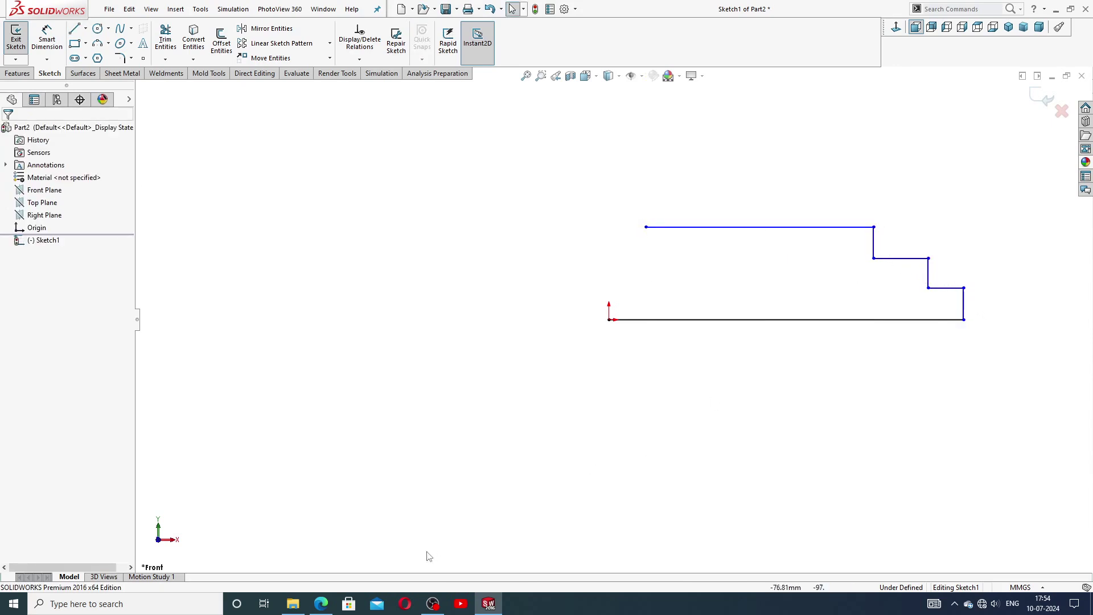
Draw a 3-point arc from the top line's left endpoint down to the origin
{"action": "left_click", "coordinate": [323, 606]}
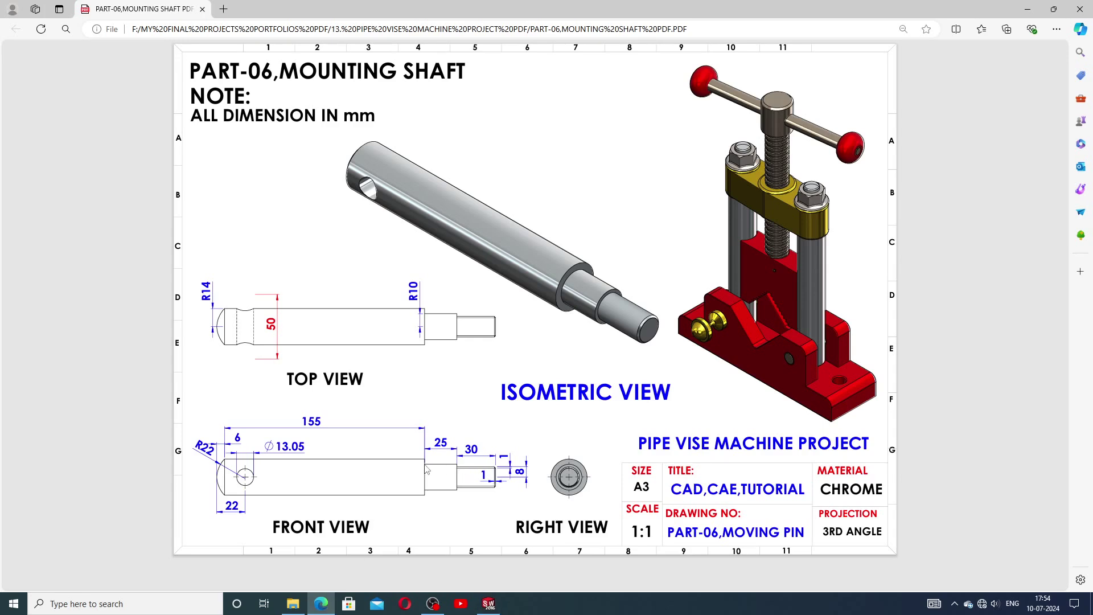
{"action": "left_click", "coordinate": [488, 605]}
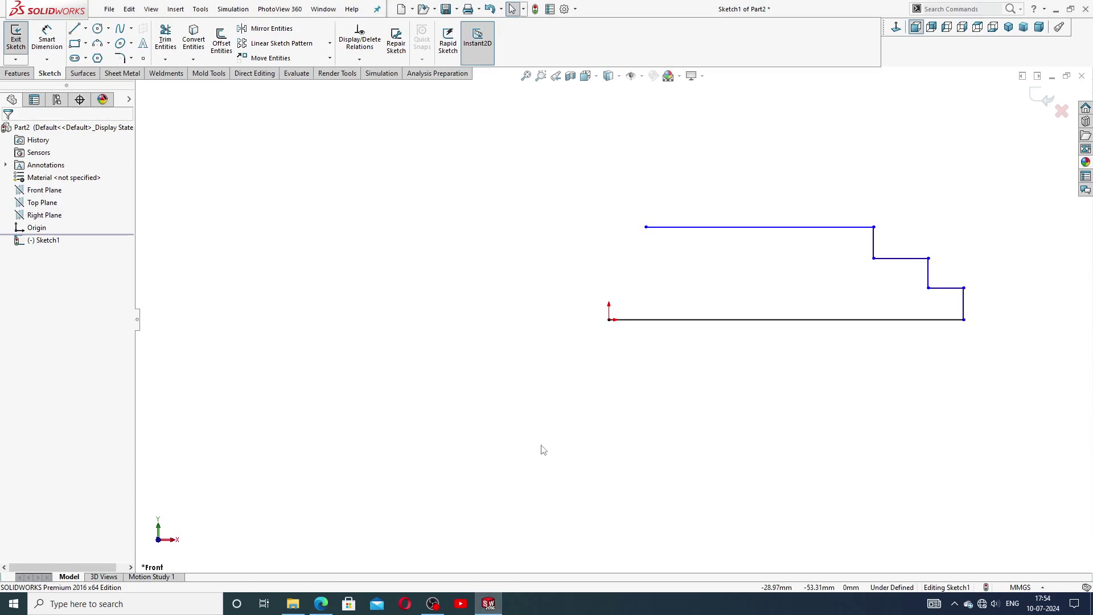
{"action": "left_click", "coordinate": [108, 45]}
{"action": "left_click", "coordinate": [127, 85]}
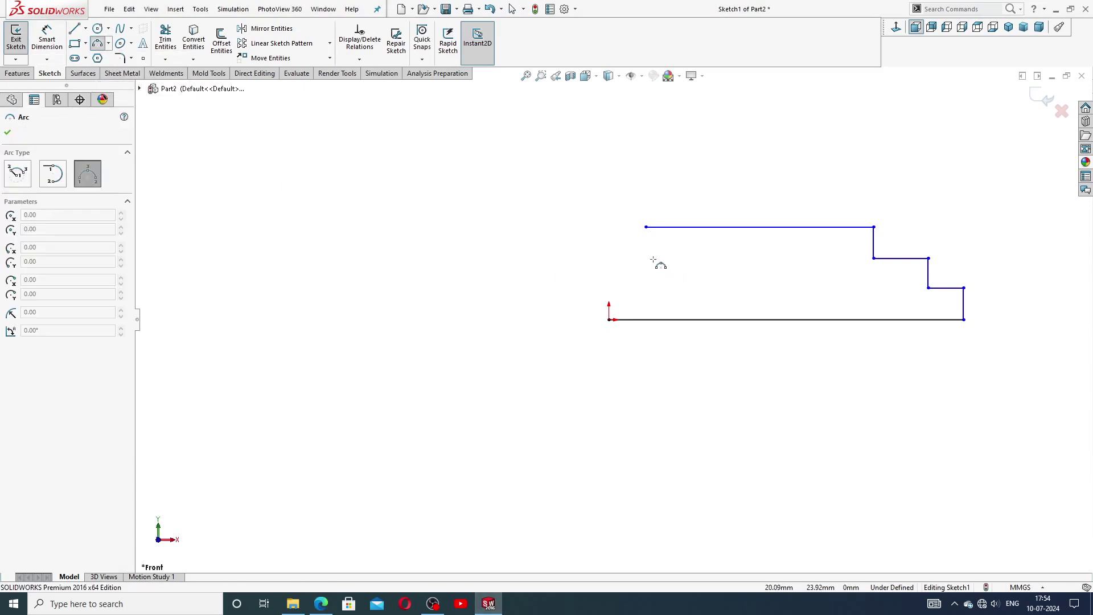
{"action": "left_click", "coordinate": [646, 227]}
{"action": "left_click", "coordinate": [609, 319]}
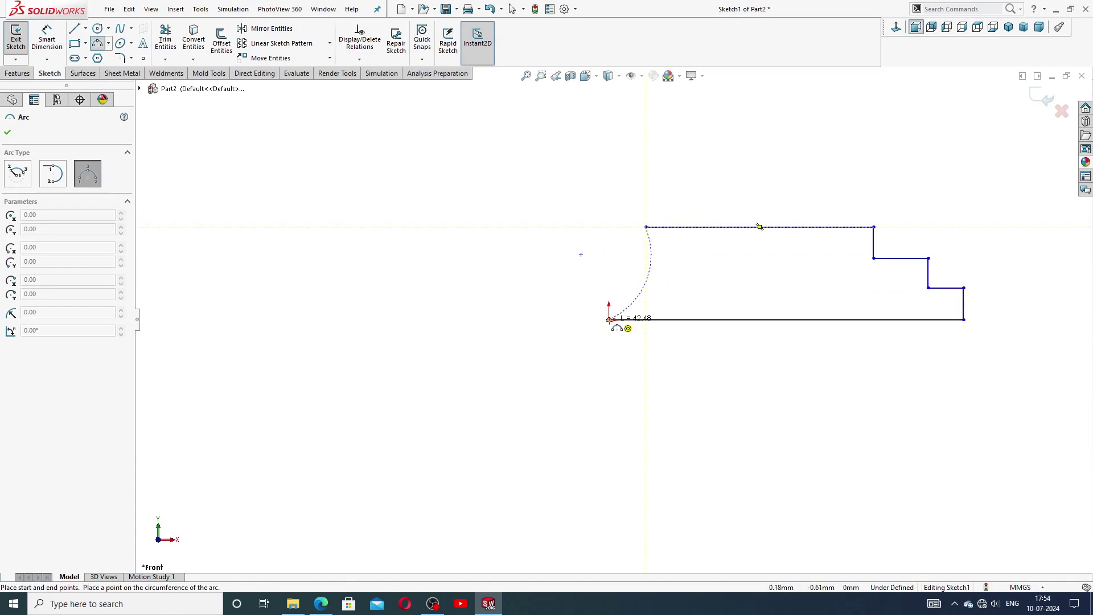
{"action": "left_click", "coordinate": [612, 256]}
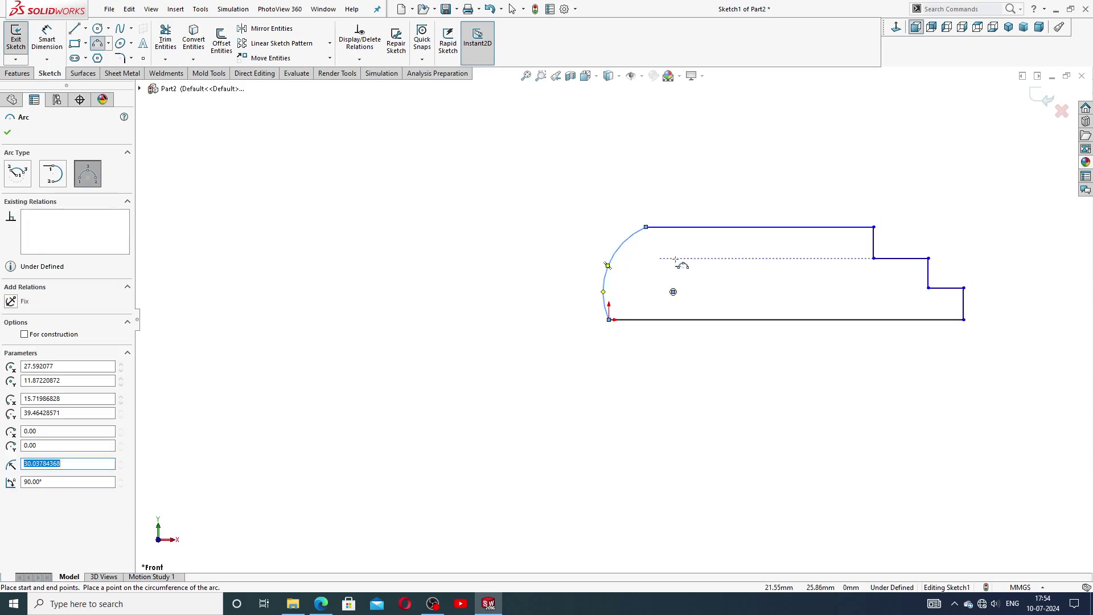
{"action": "right_click", "coordinate": [710, 262]}
{"action": "left_click", "coordinate": [744, 271]}
{"action": "scroll", "coordinate": [756, 271], "scroll_direction": "up", "scroll_amount": 2}
{"action": "scroll", "coordinate": [746, 295], "scroll_direction": "down", "scroll_amount": 1}
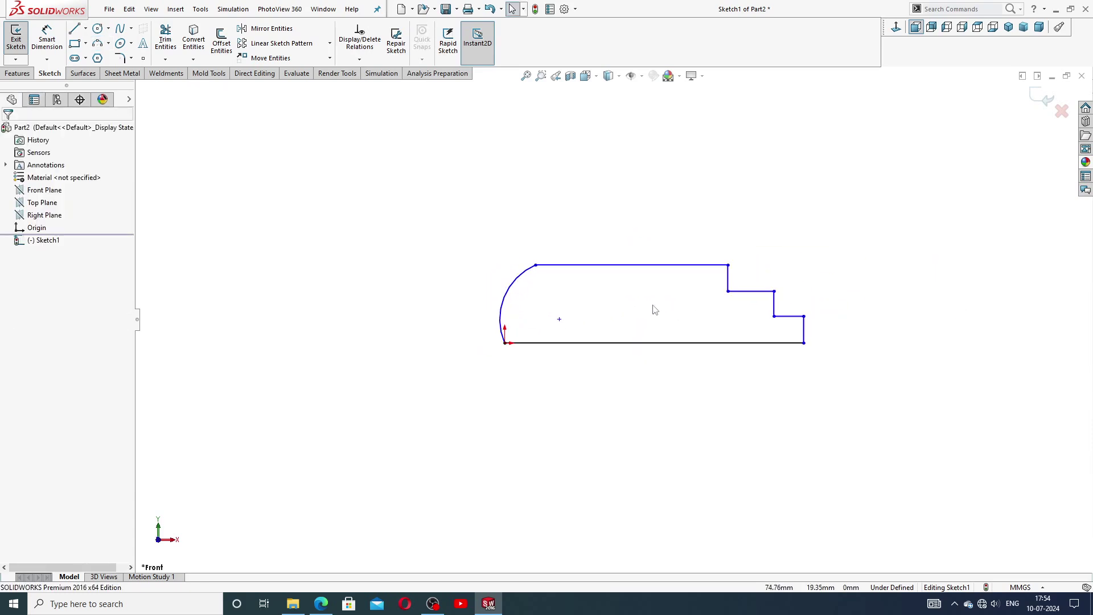
{"action": "scroll", "coordinate": [654, 307], "scroll_direction": "down", "scroll_amount": 2}
{"action": "scroll", "coordinate": [653, 312], "scroll_direction": "down", "scroll_amount": 2}
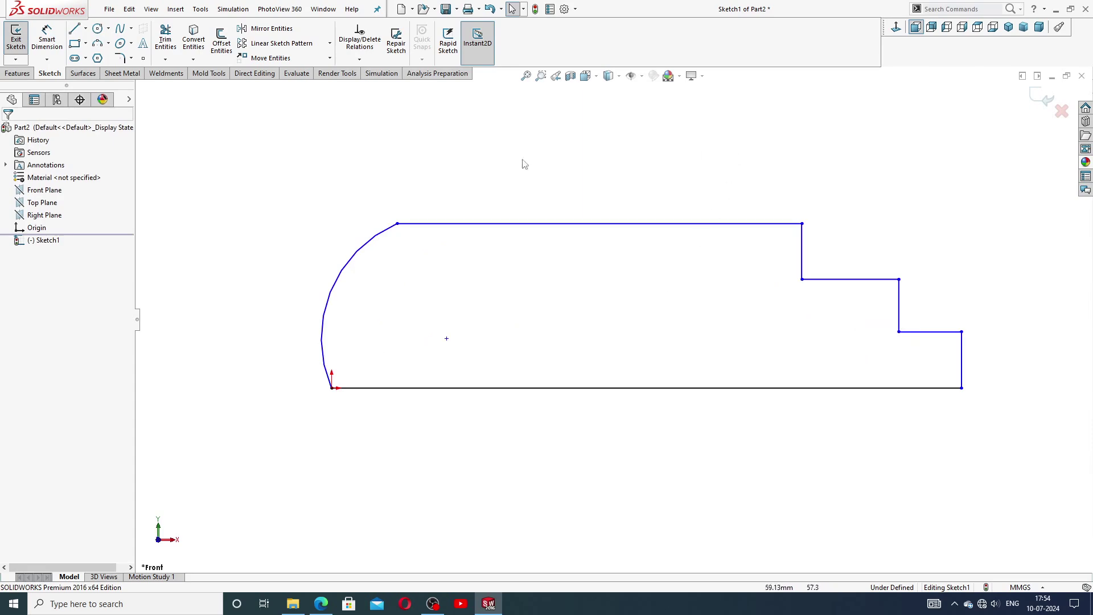
Dimension the top line to 155 using the reference drawing
{"action": "left_click", "coordinate": [47, 50]}
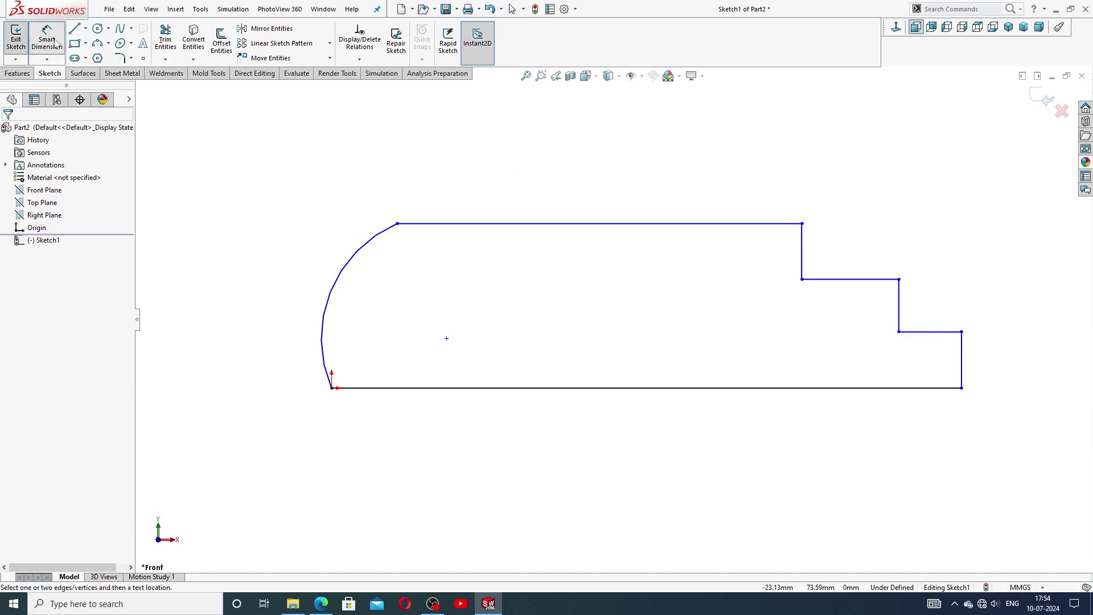
{"action": "left_click", "coordinate": [576, 224]}
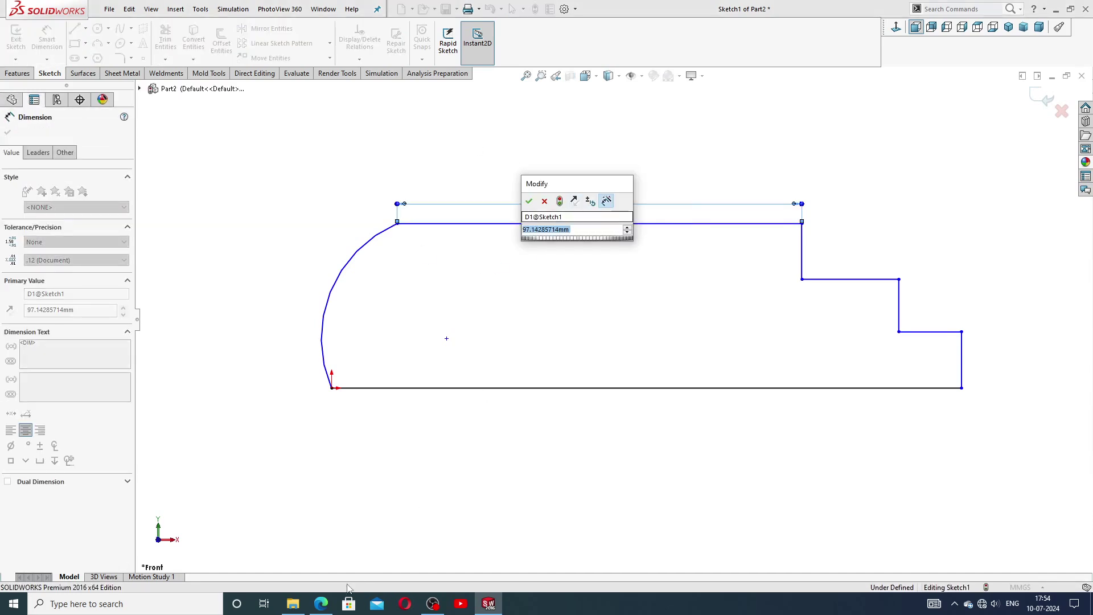
{"action": "left_click", "coordinate": [321, 604]}
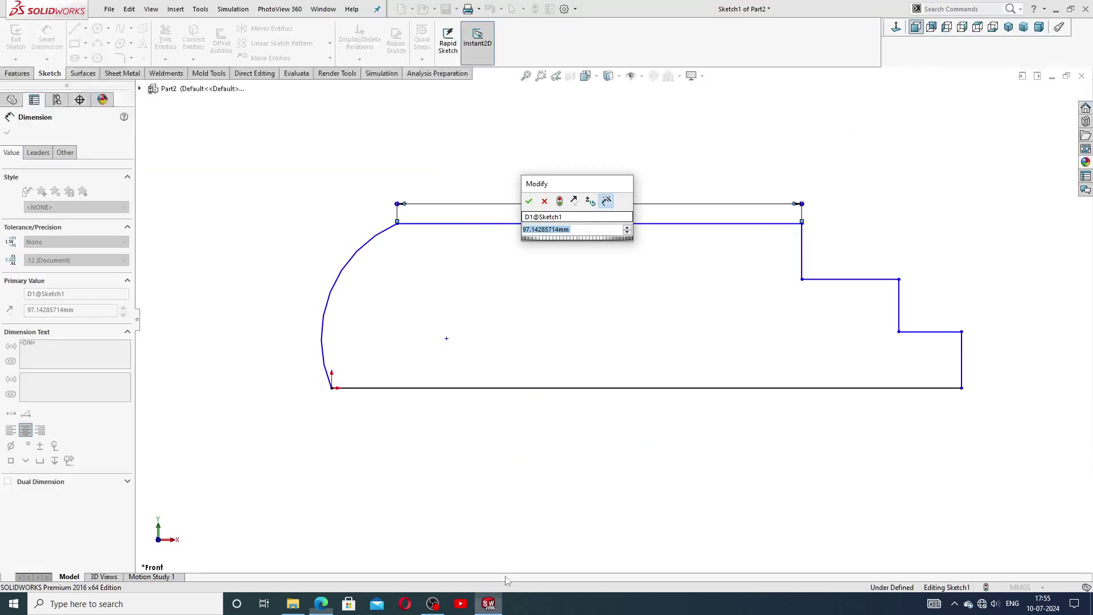
{"action": "left_click", "coordinate": [488, 604]}
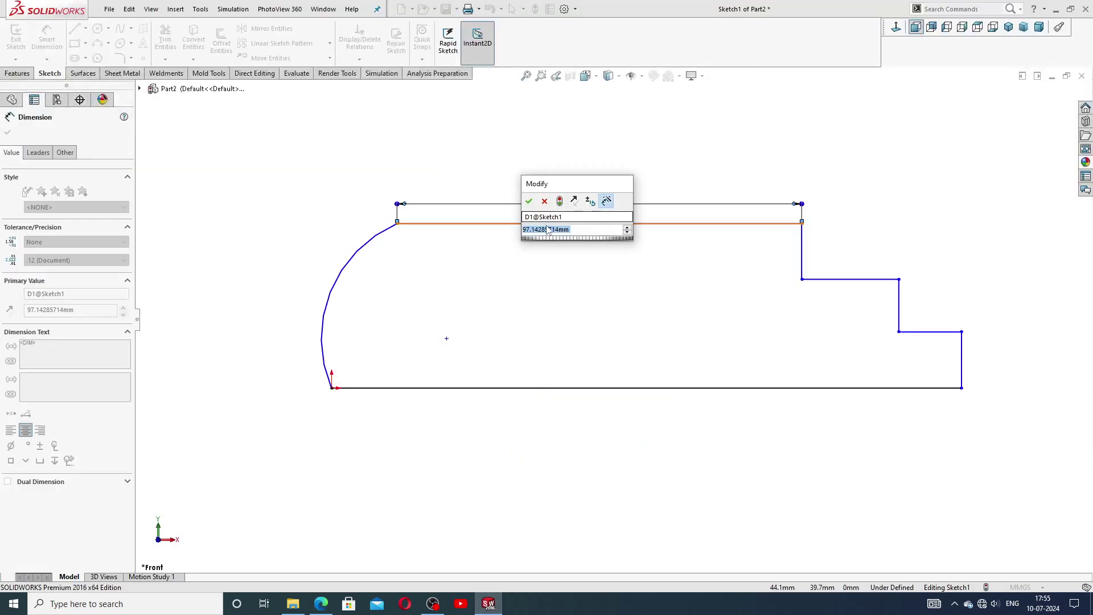
{"action": "type", "text": "155"}
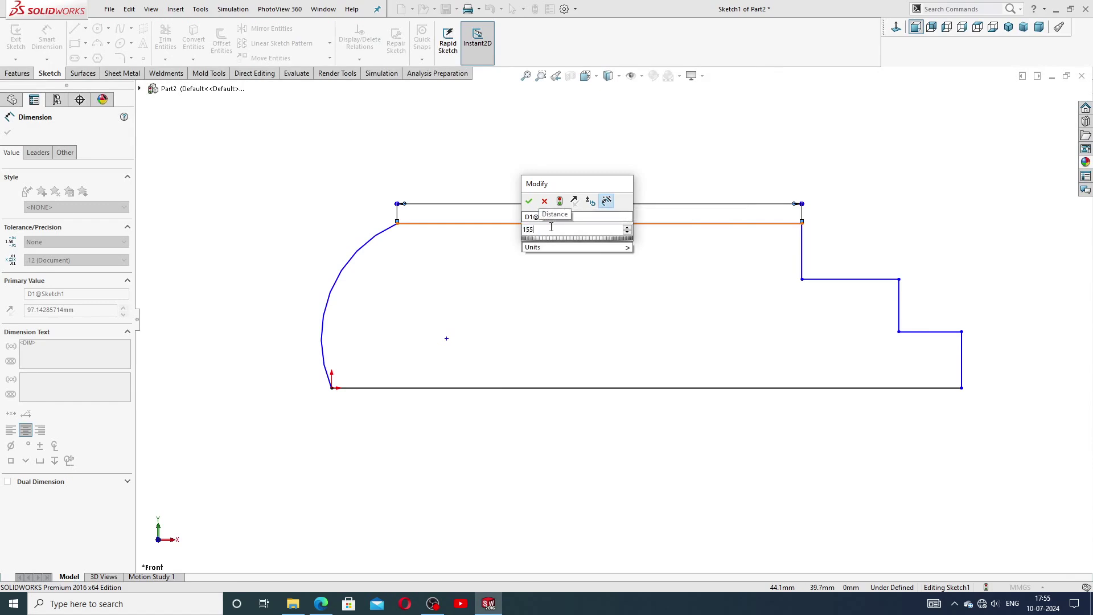
{"action": "key", "text": "Return"}
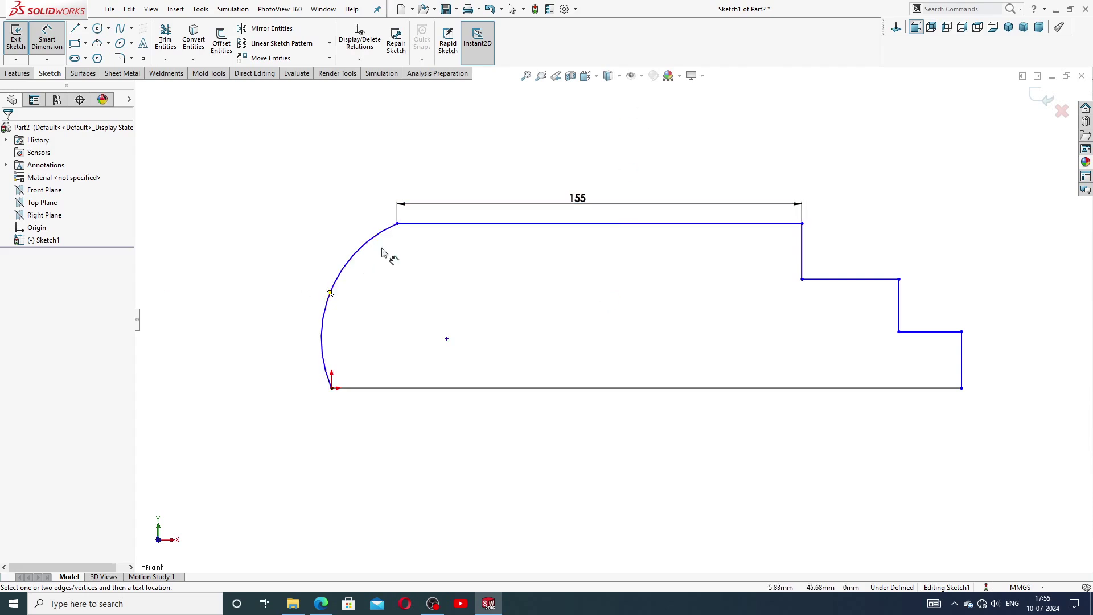
Dimension the arc endpoint's horizontal offset from the origin to 6
{"action": "left_click", "coordinate": [399, 225]}
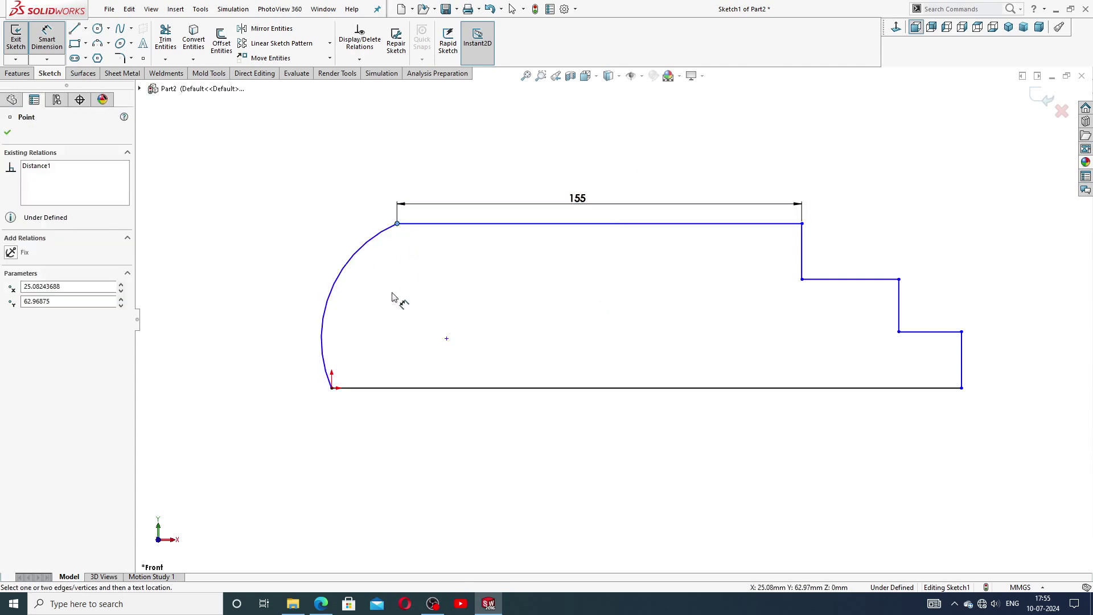
{"action": "left_click", "coordinate": [332, 389]}
{"action": "left_click", "coordinate": [370, 215]}
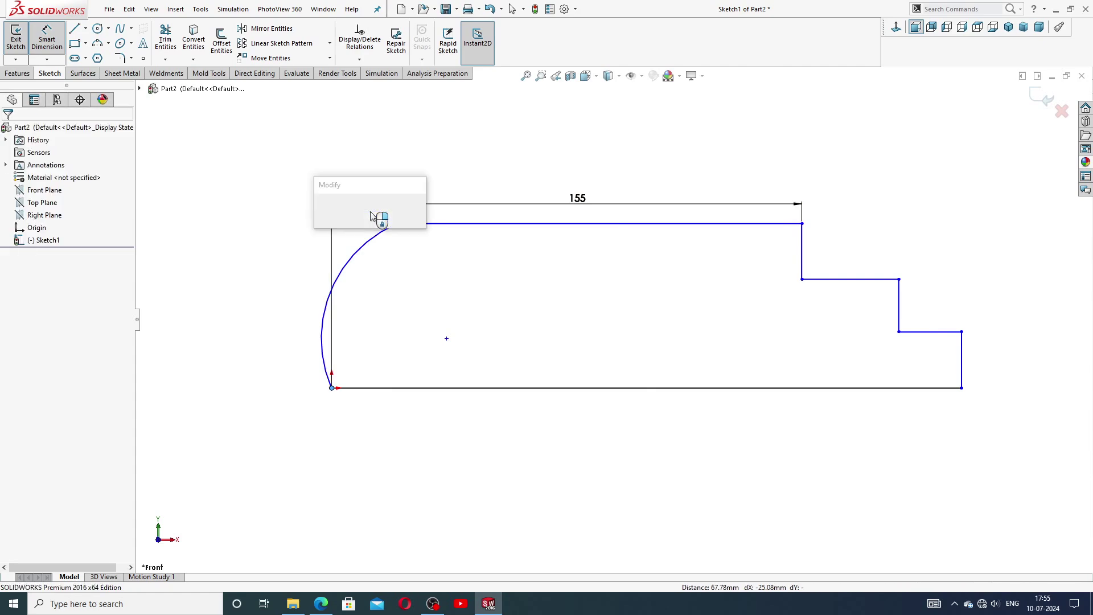
{"action": "type", "text": "6.00mm"}
{"action": "key", "text": "Return"}
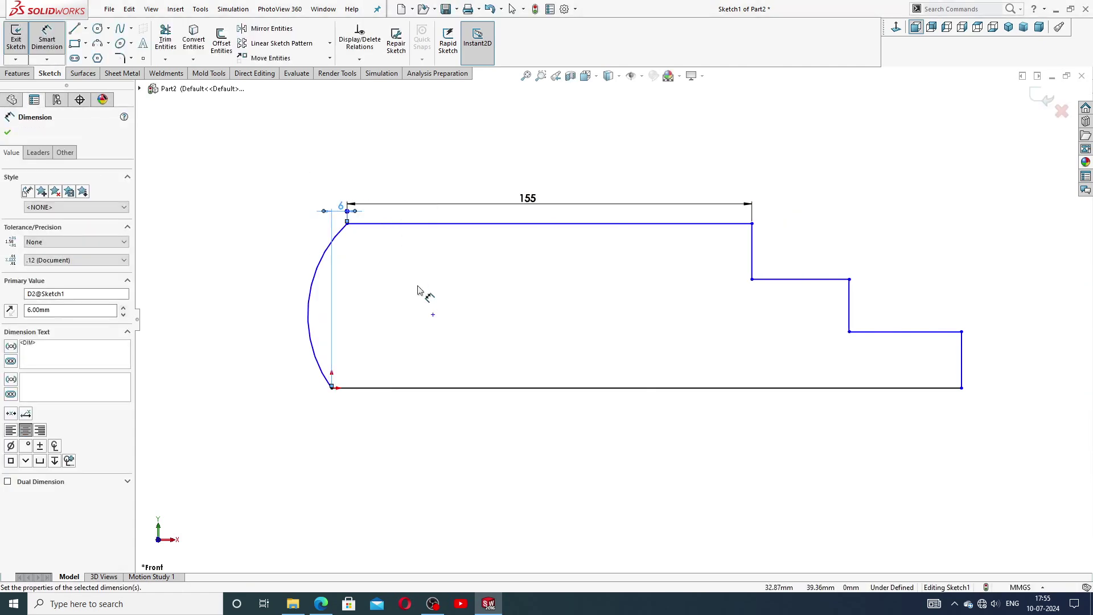
{"action": "left_click", "coordinate": [418, 290]}
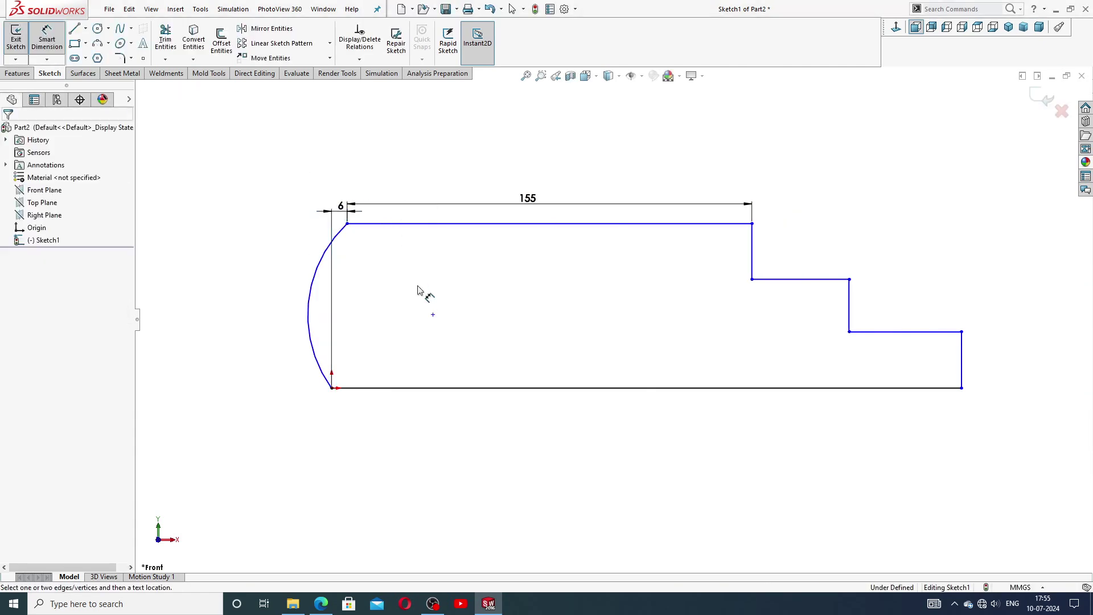
Dimension the first step line to 25 and select the second step line
{"action": "left_click", "coordinate": [815, 283]}
{"action": "left_click", "coordinate": [798, 246]}
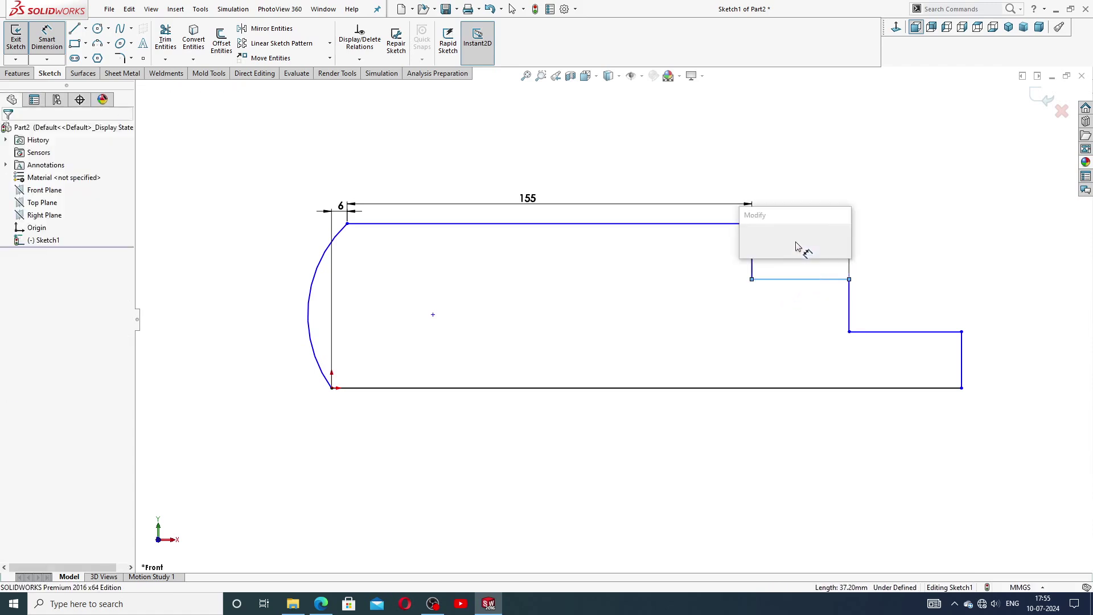
{"action": "type", "text": "25"}
{"action": "key", "text": "Return"}
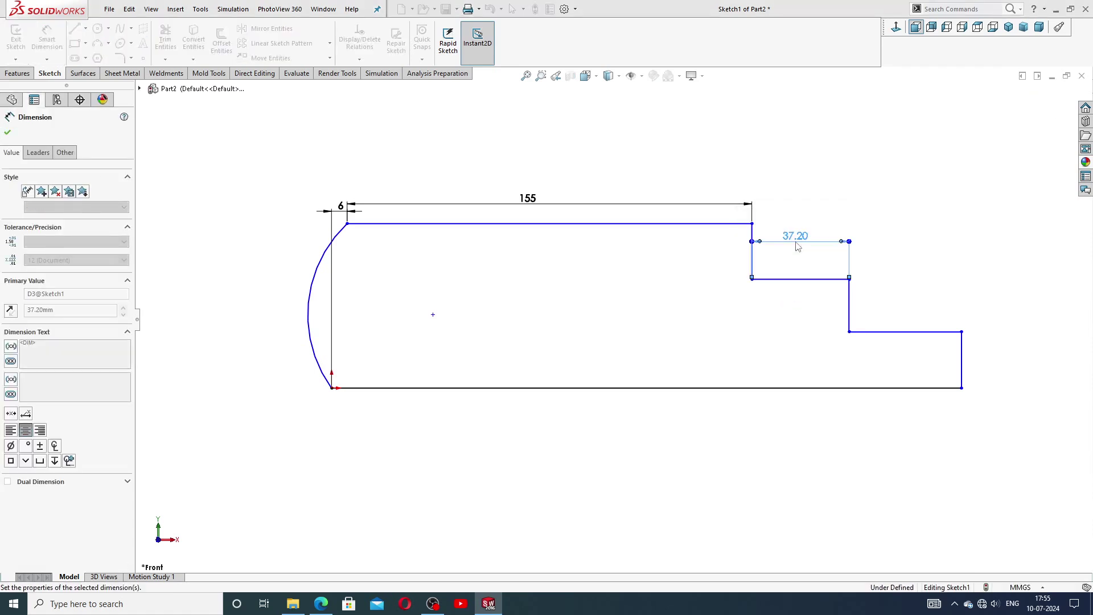
{"action": "left_click", "coordinate": [844, 237]}
{"action": "type", "text": "25"}
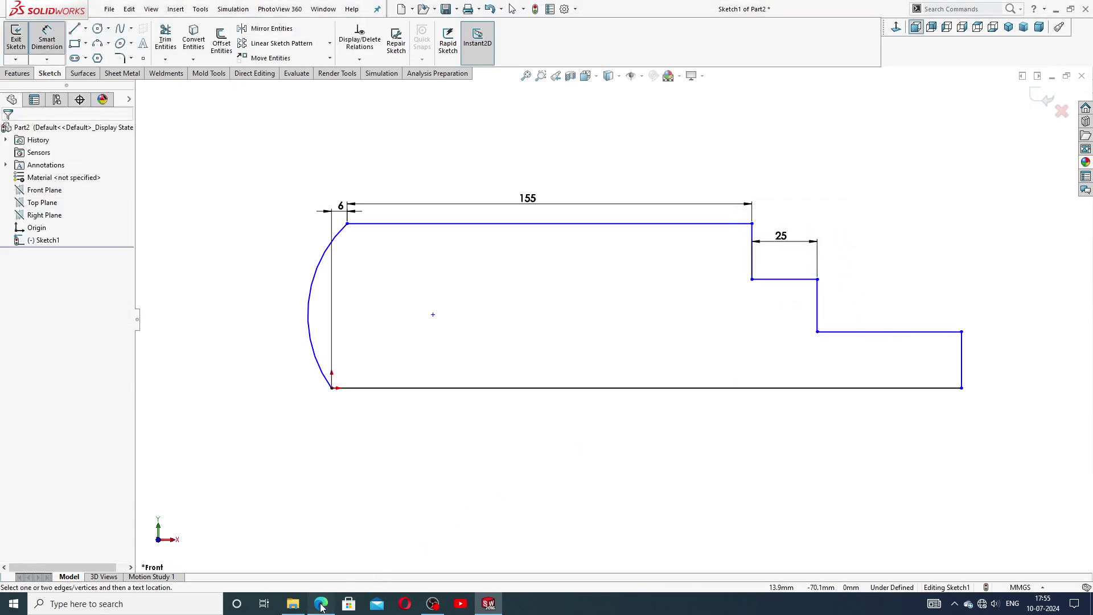
{"action": "left_click", "coordinate": [322, 604]}
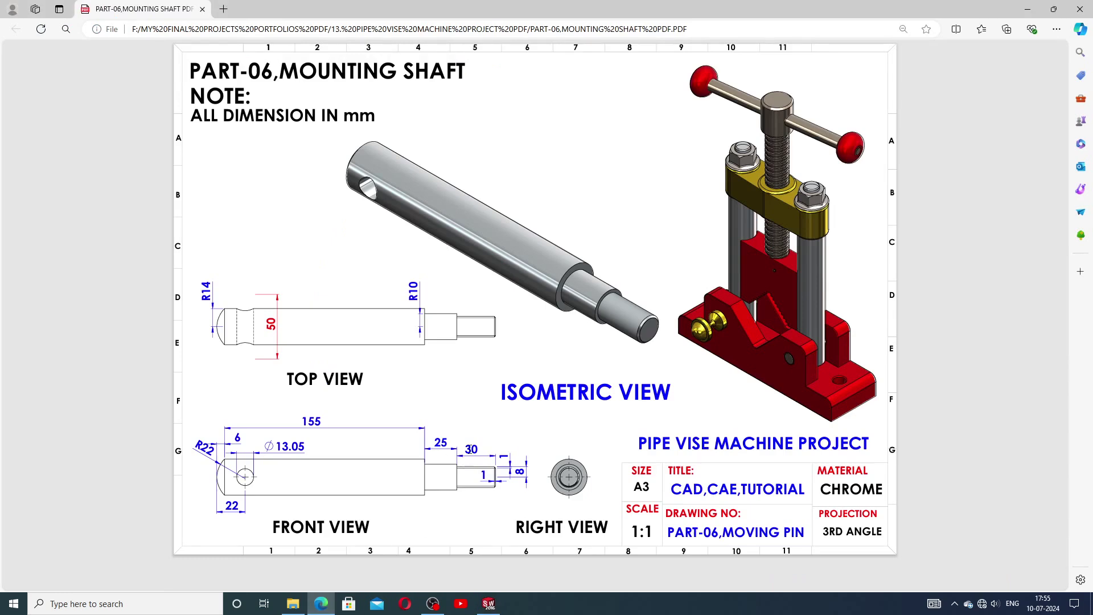
{"action": "left_click", "coordinate": [323, 602]}
{"action": "left_click", "coordinate": [854, 331]}
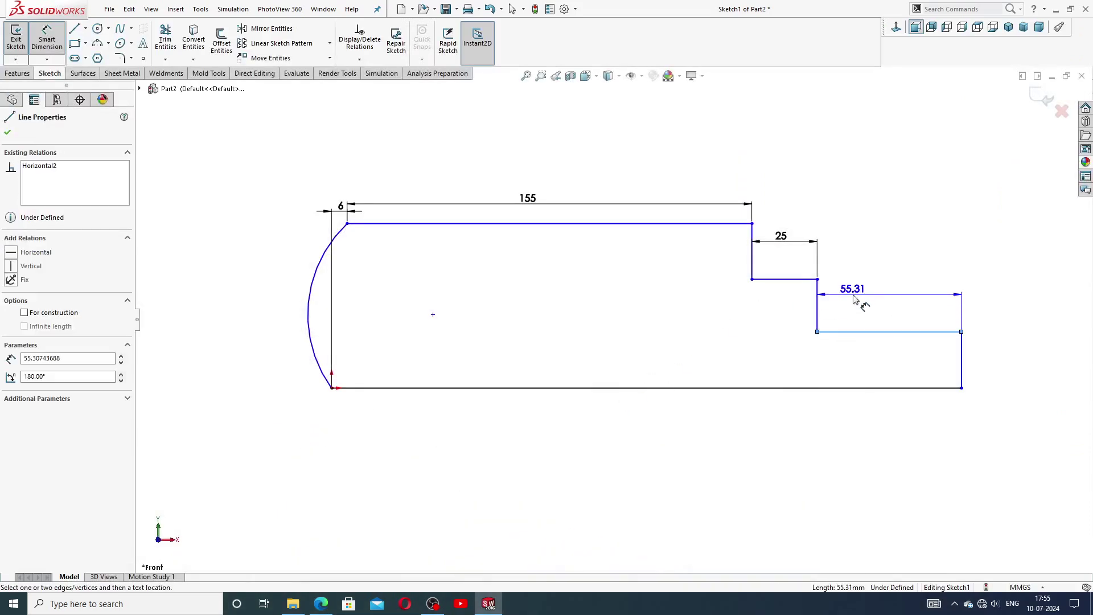
Set the second step length to 30 and the right end height to 8
{"action": "left_click", "coordinate": [854, 299]}
{"action": "type", "text": "30"}
{"action": "key", "text": "Return"}
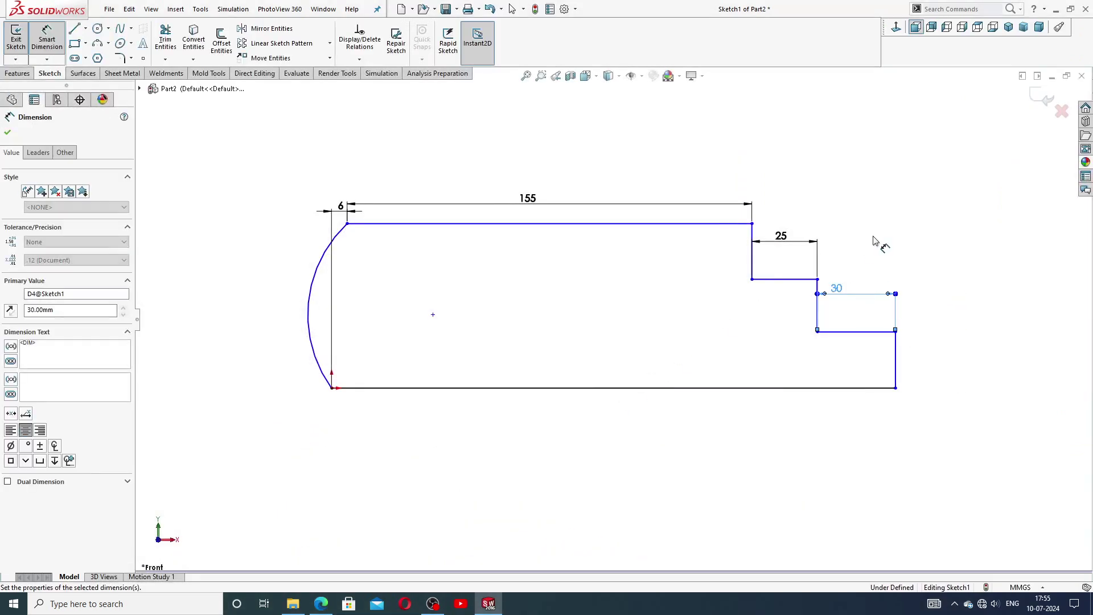
{"action": "left_click", "coordinate": [898, 350]}
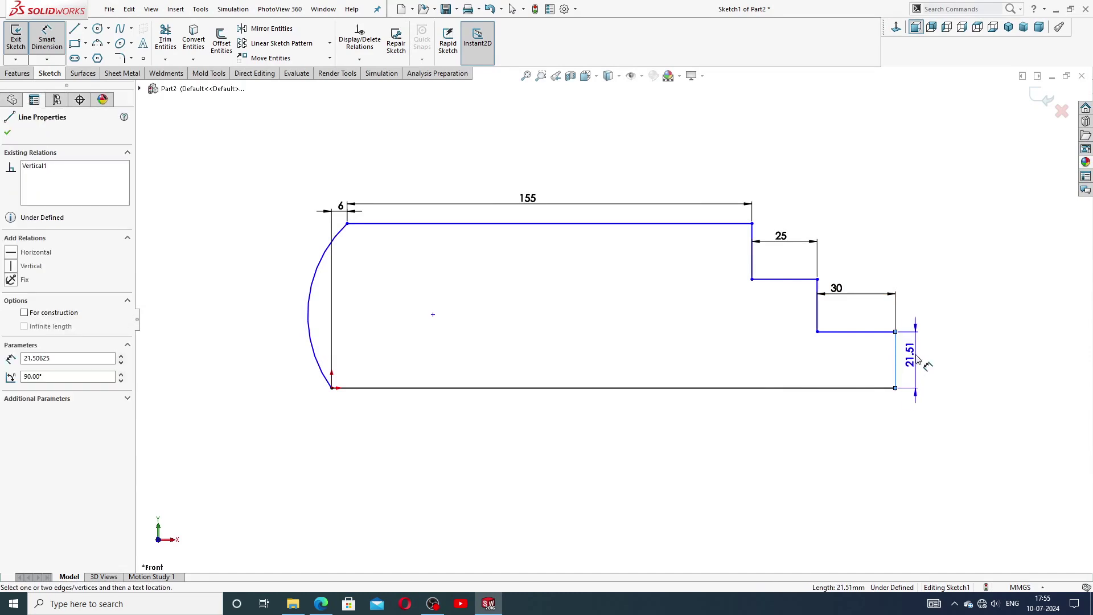
{"action": "type", "text": "8"}
{"action": "key", "text": "Return"}
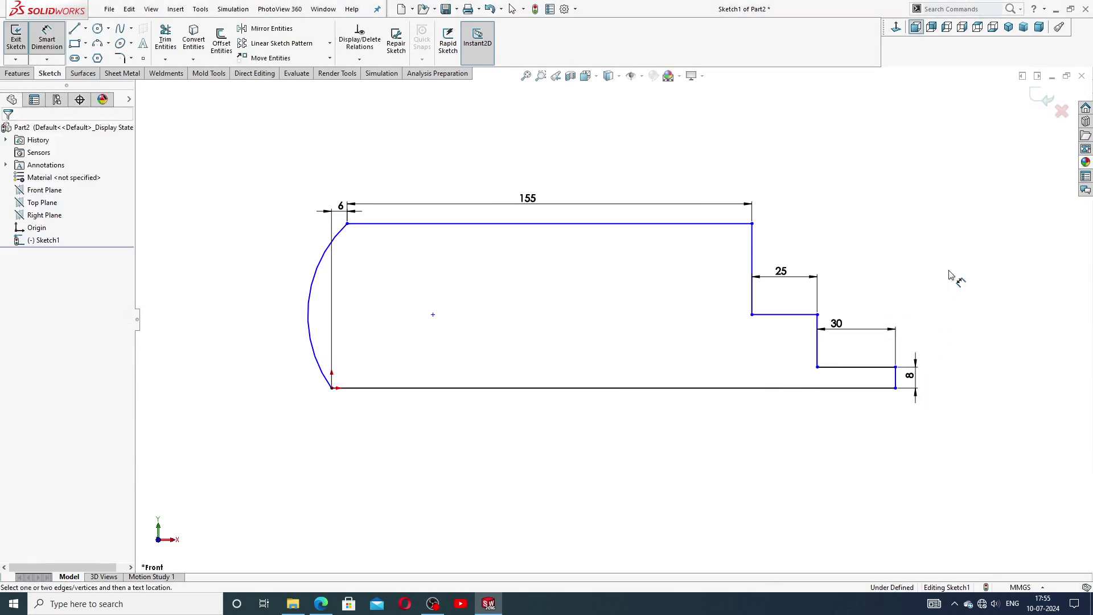
Add vertical dimensions: step height 10 and overall height 14
{"action": "left_click", "coordinate": [786, 314]}
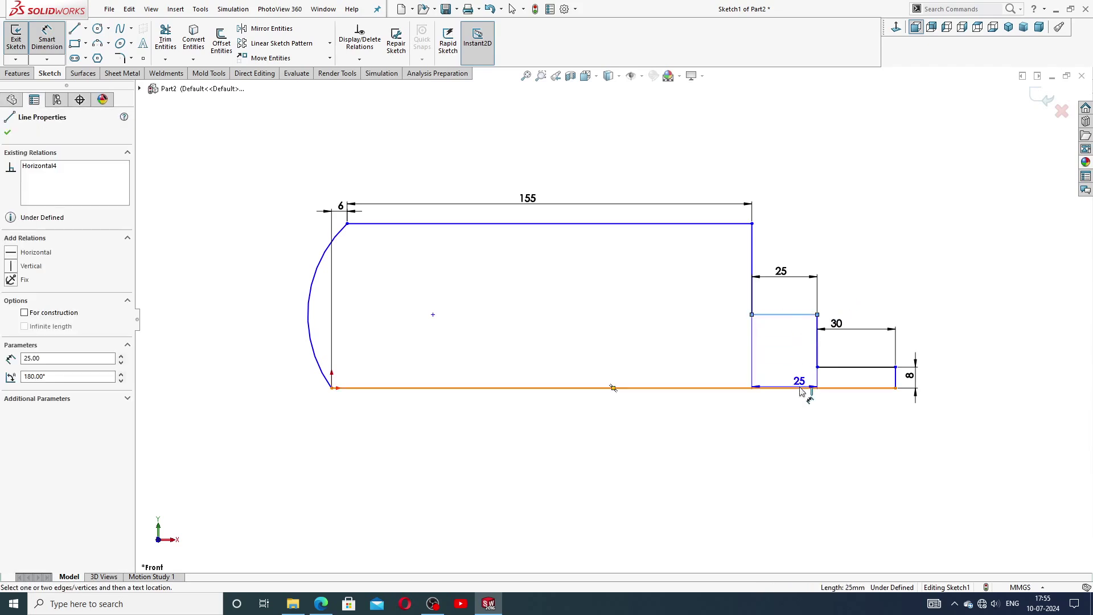
{"action": "left_click", "coordinate": [798, 388]}
{"action": "left_click", "coordinate": [795, 357]}
{"action": "type", "text": "10"}
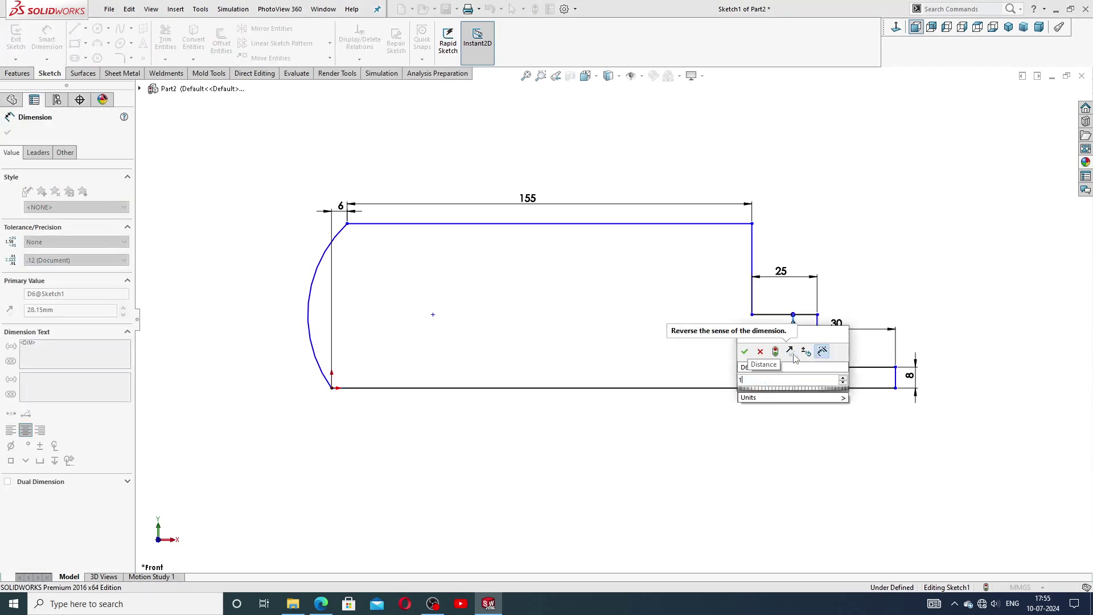
{"action": "key", "text": "Return"}
{"action": "left_click", "coordinate": [714, 224]}
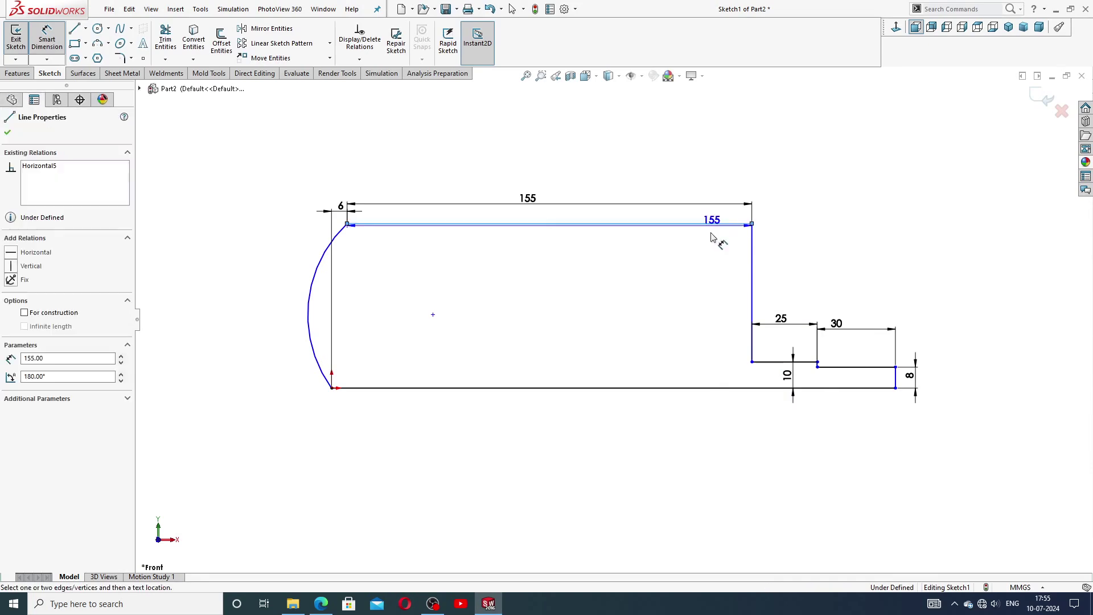
{"action": "left_click", "coordinate": [693, 389]}
{"action": "left_click", "coordinate": [679, 307]}
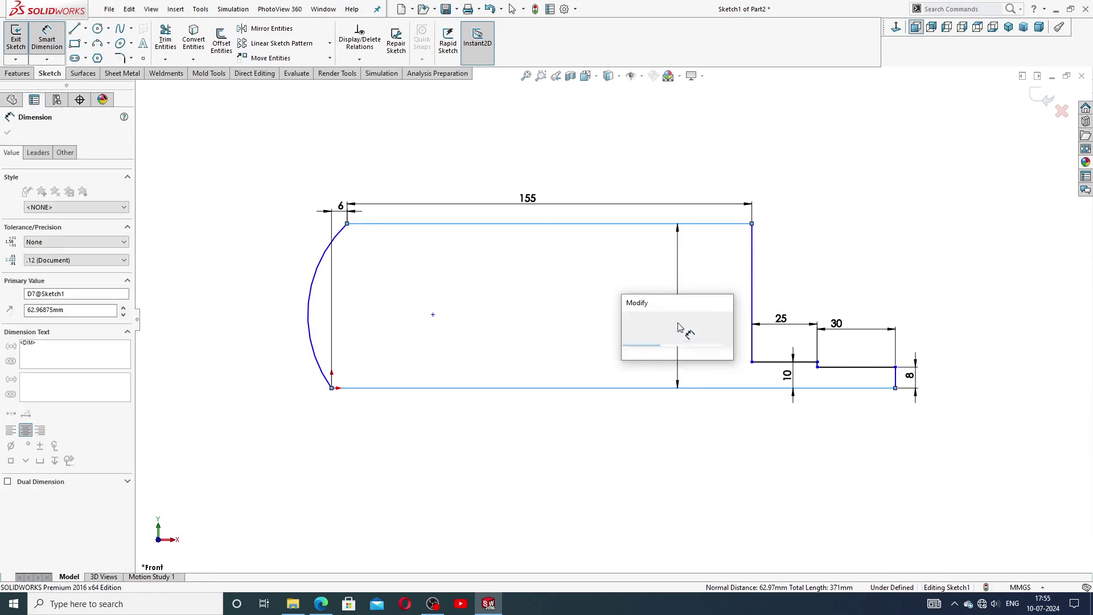
{"action": "type", "text": "14"}
{"action": "key", "text": "Return"}
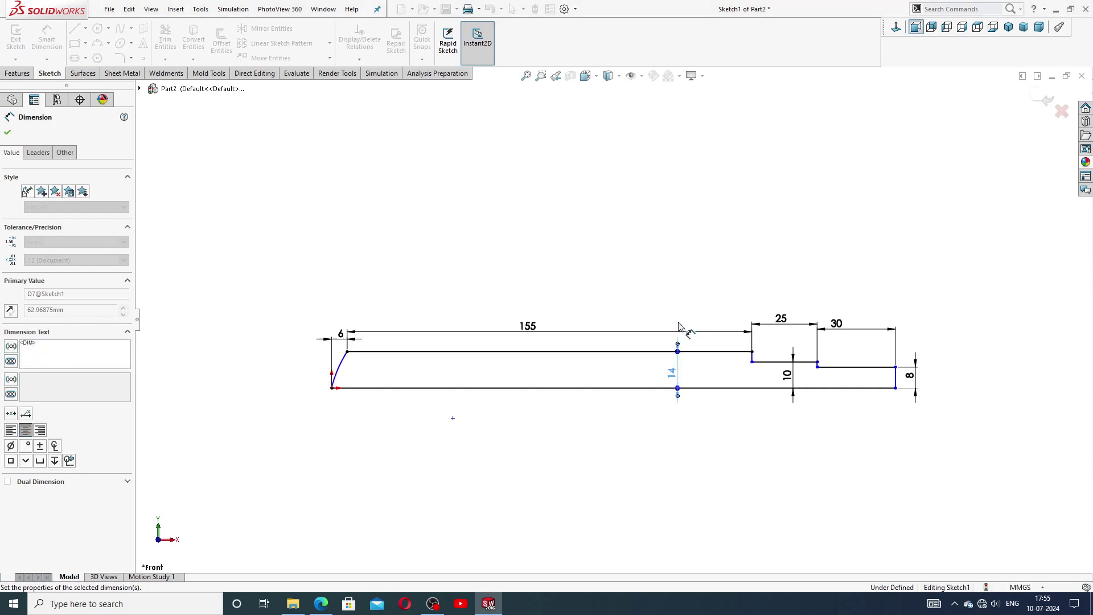
{"action": "scroll", "coordinate": [746, 387], "scroll_direction": "down", "scroll_amount": 2}
{"action": "scroll", "coordinate": [754, 398], "scroll_direction": "down", "scroll_amount": 1}
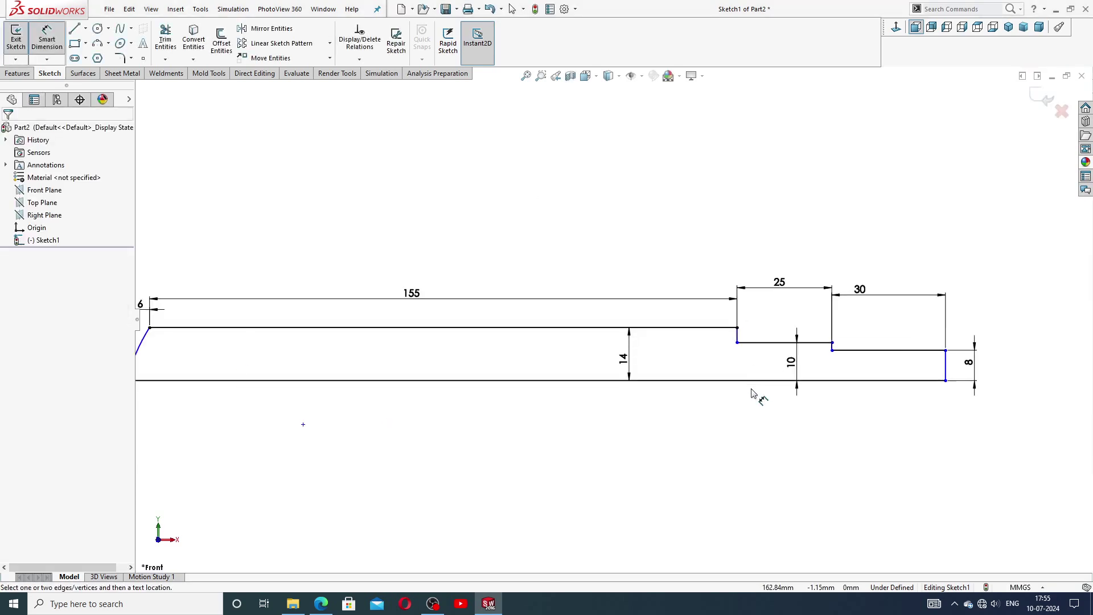
{"action": "scroll", "coordinate": [758, 399], "scroll_direction": "up", "scroll_amount": 1}
{"action": "scroll", "coordinate": [202, 361], "scroll_direction": "down", "scroll_amount": 2}
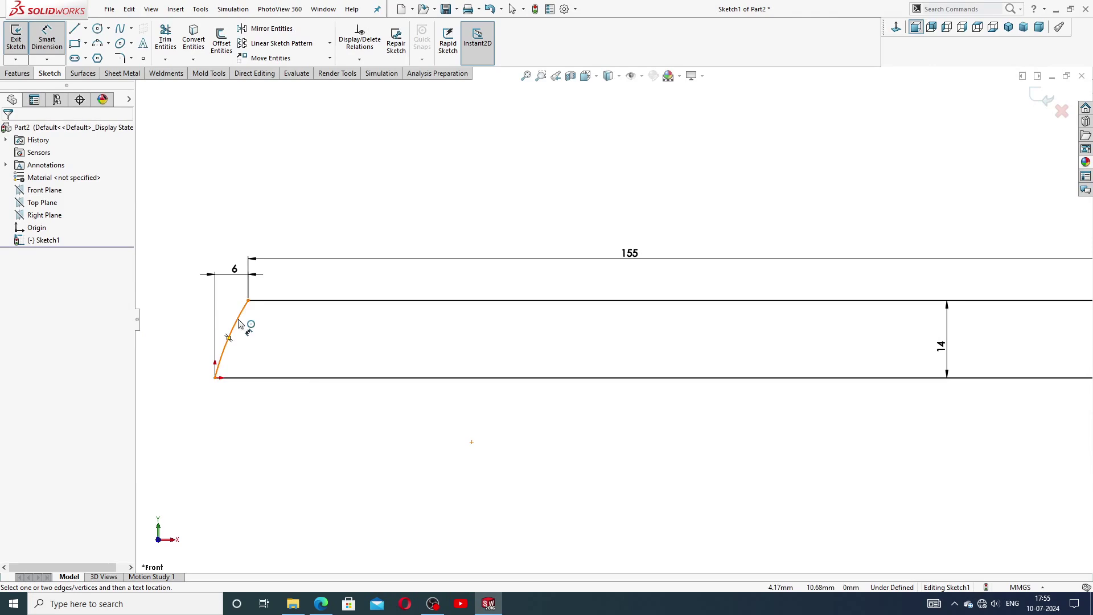
Dimension the left-end arc radius to R22
{"action": "left_click", "coordinate": [235, 325]}
{"action": "left_click", "coordinate": [201, 317]}
{"action": "type", "text": "22"}
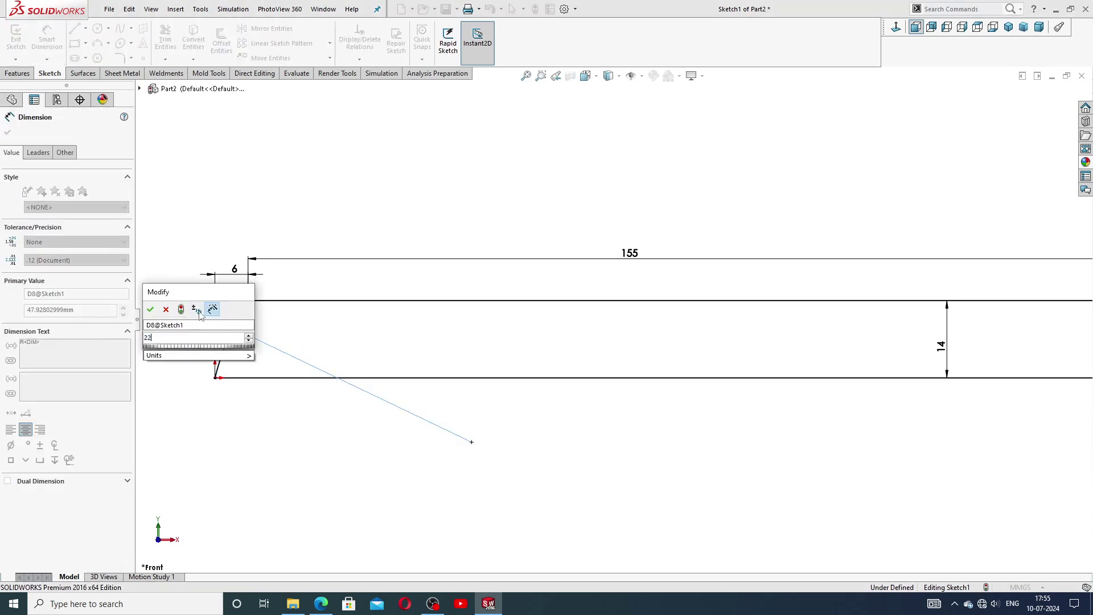
{"action": "key", "text": "Return"}
{"action": "left_click", "coordinate": [285, 461]}
{"action": "scroll", "coordinate": [358, 398], "scroll_direction": "up", "scroll_amount": 2}
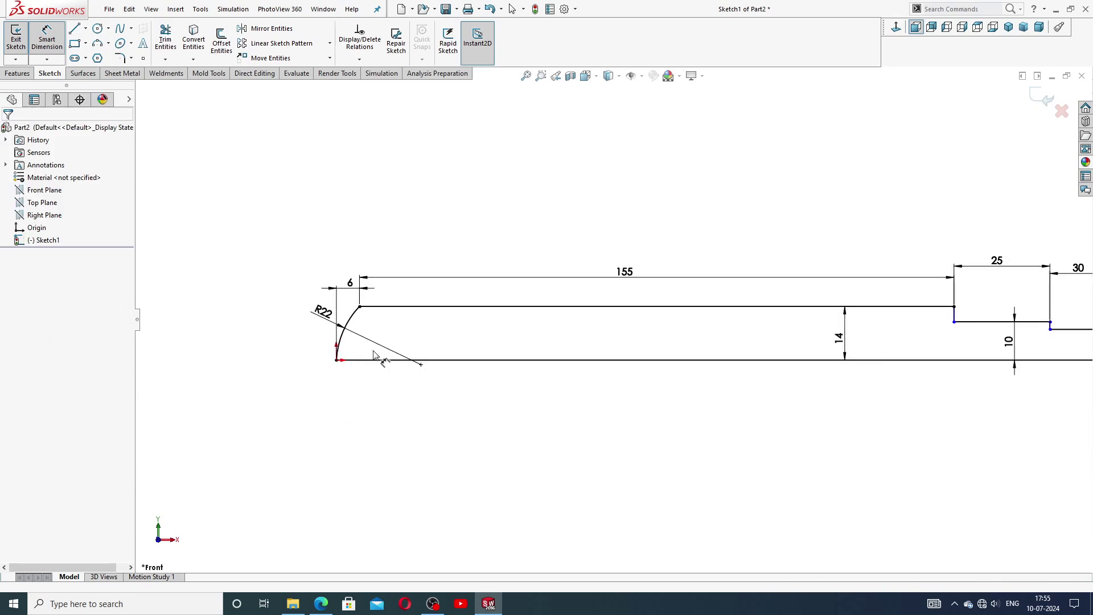
{"action": "left_click", "coordinate": [307, 308]}
{"action": "left_click", "coordinate": [501, 439]}
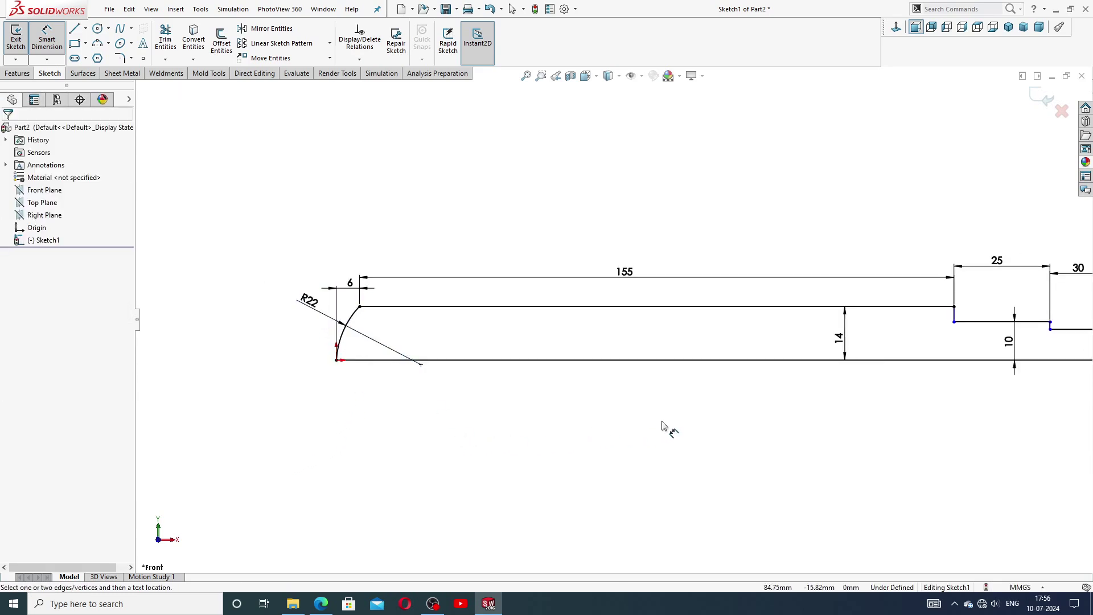
{"action": "scroll", "coordinate": [662, 423], "scroll_direction": "up", "scroll_amount": 2}
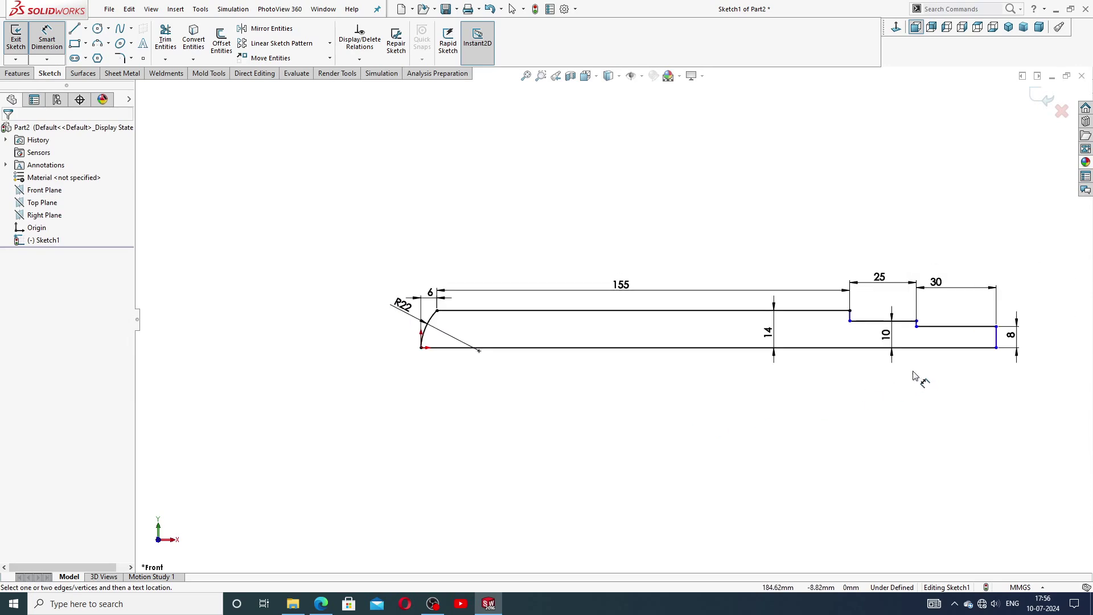
{"action": "scroll", "coordinate": [914, 376], "scroll_direction": "down", "scroll_amount": 2}
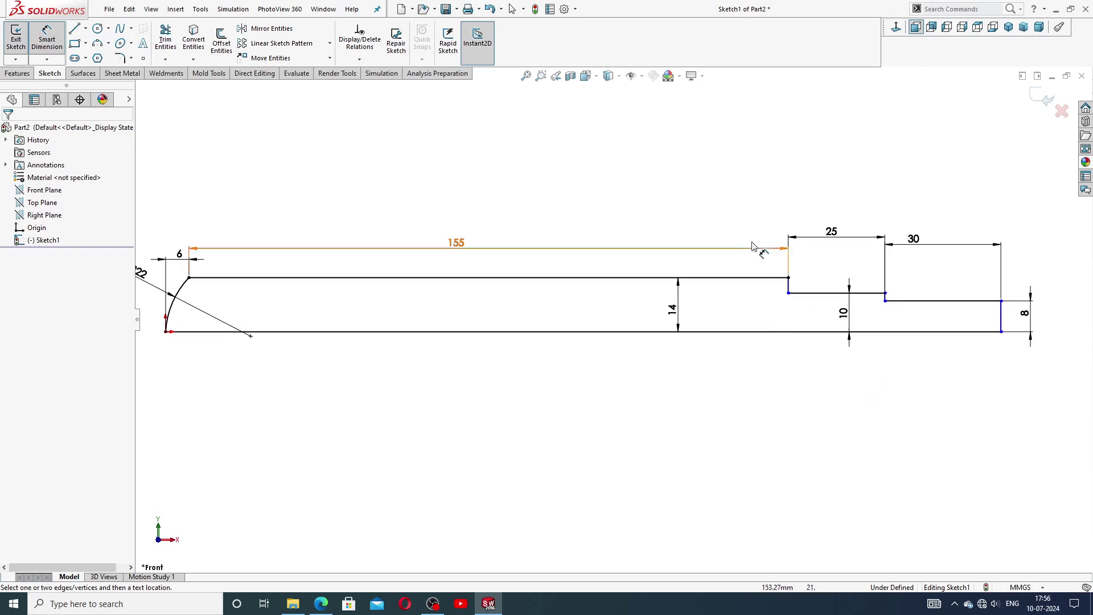
Exit the dimension tool and inspect the step lines' relations
{"action": "right_click", "coordinate": [733, 186]}
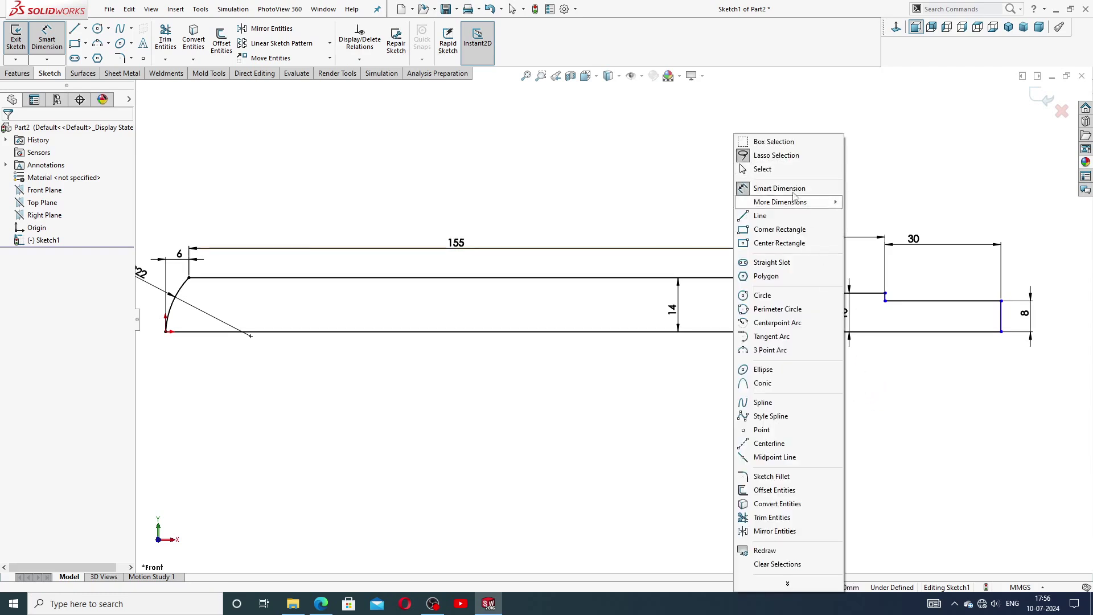
{"action": "left_click", "coordinate": [763, 170]}
{"action": "scroll", "coordinate": [939, 345], "scroll_direction": "down", "scroll_amount": 2}
{"action": "scroll", "coordinate": [968, 328], "scroll_direction": "down", "scroll_amount": 2}
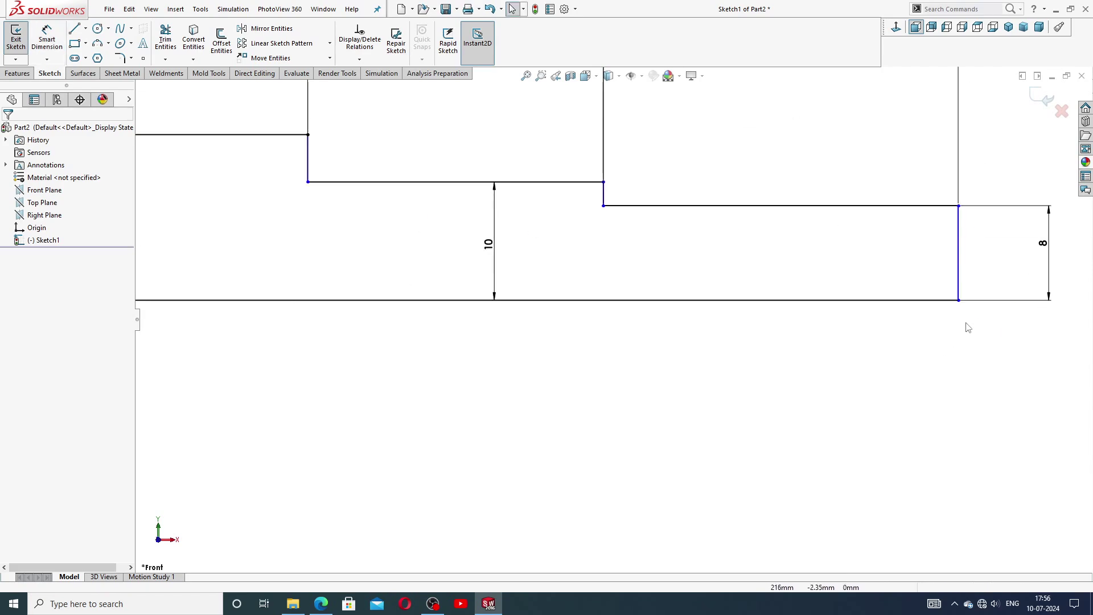
{"action": "left_click", "coordinate": [961, 253]}
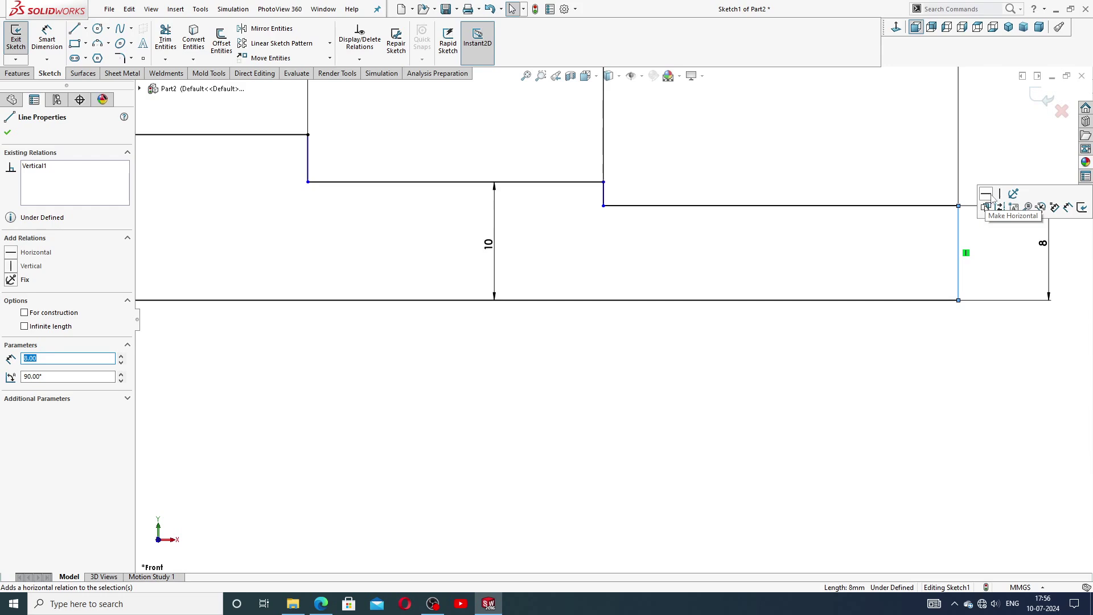
{"action": "left_click", "coordinate": [921, 402]}
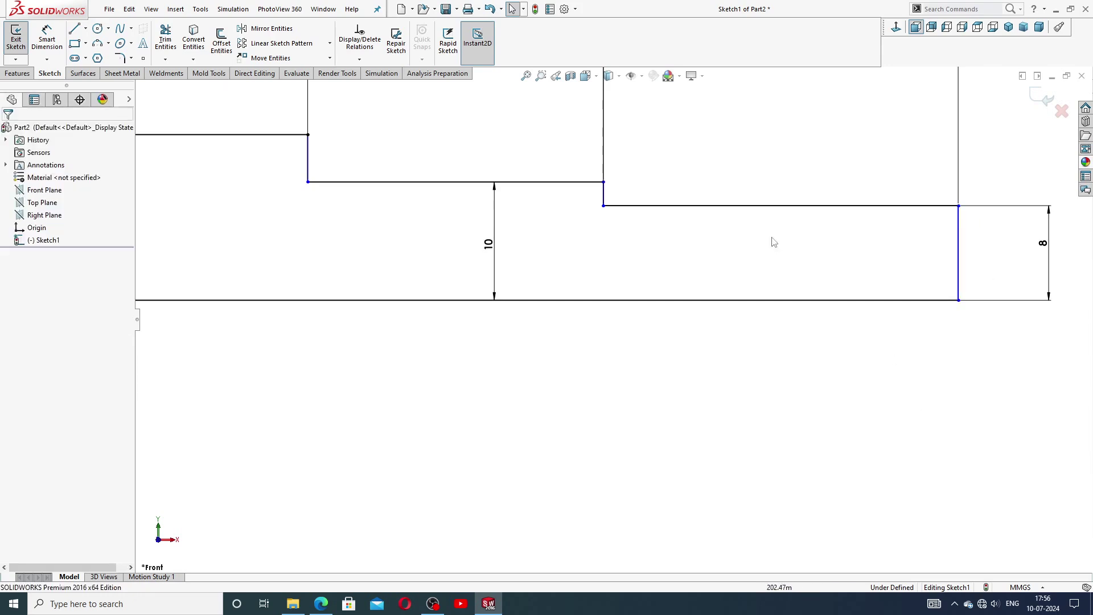
{"action": "scroll", "coordinate": [648, 181], "scroll_direction": "up", "scroll_amount": 3}
{"action": "scroll", "coordinate": [641, 188], "scroll_direction": "down", "scroll_amount": 3}
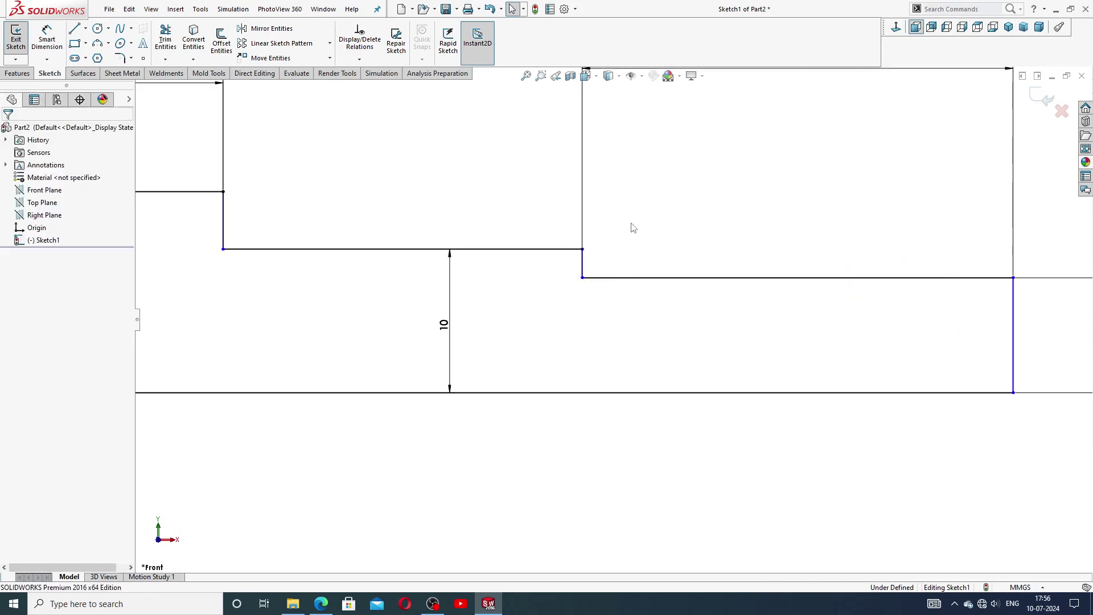
{"action": "left_click", "coordinate": [584, 261]}
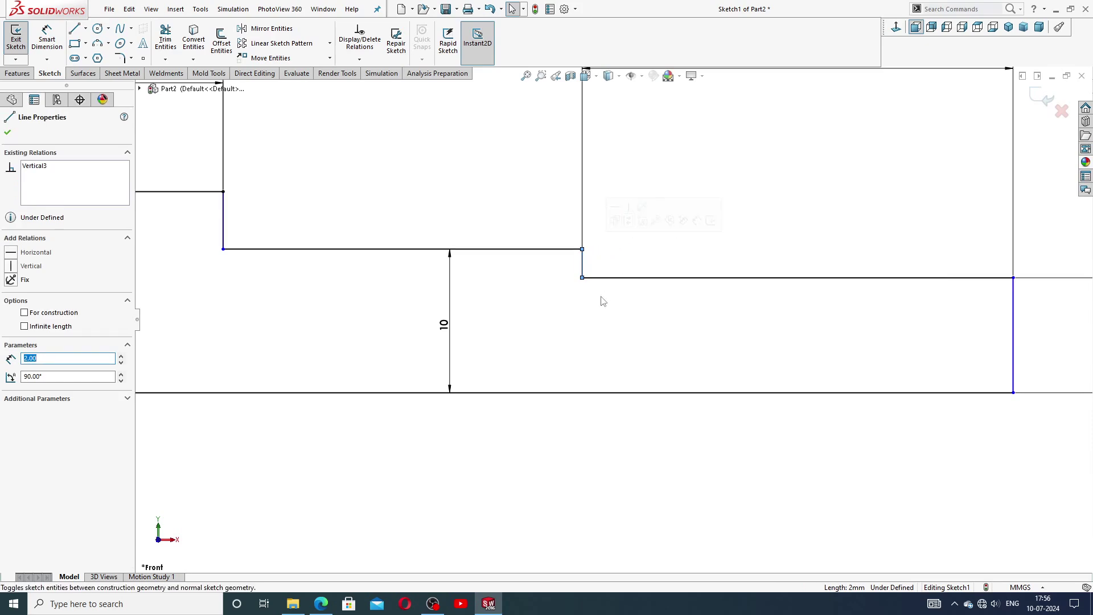
{"action": "scroll", "coordinate": [603, 300], "scroll_direction": "up", "scroll_amount": 3}
{"action": "left_click", "coordinate": [550, 228]}
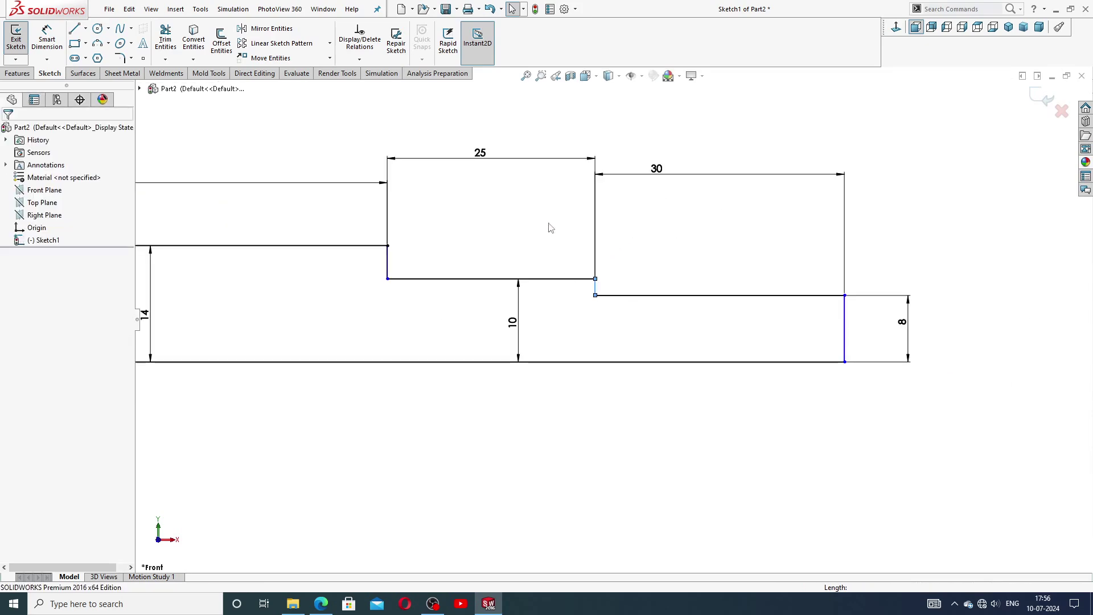
Make the short step line below the 25 step vertical, fully defining the sketch
{"action": "left_click", "coordinate": [388, 261]}
{"action": "left_click", "coordinate": [446, 215]}
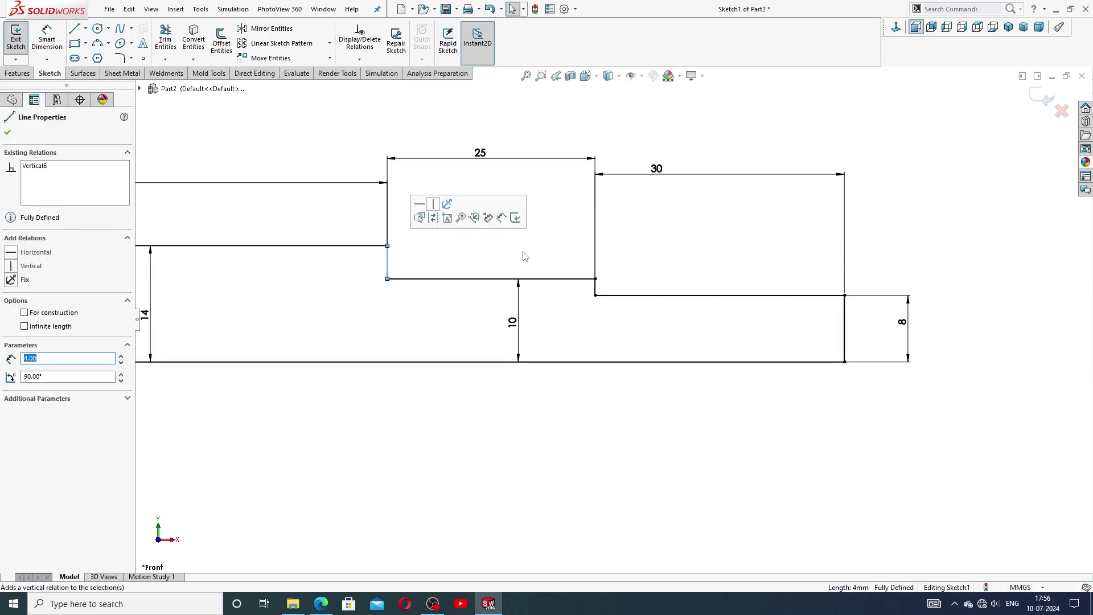
{"action": "left_click", "coordinate": [528, 256]}
{"action": "scroll", "coordinate": [532, 258], "scroll_direction": "up", "scroll_amount": 3}
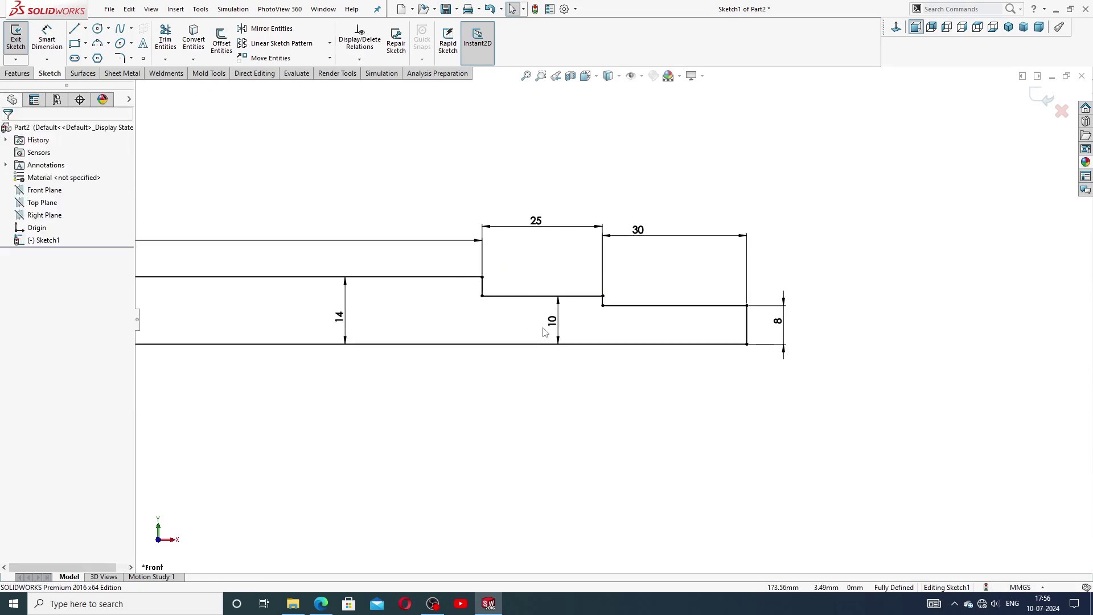
{"action": "scroll", "coordinate": [529, 325], "scroll_direction": "down", "scroll_amount": 2}
{"action": "scroll", "coordinate": [501, 302], "scroll_direction": "down", "scroll_amount": 2}
{"action": "scroll", "coordinate": [481, 274], "scroll_direction": "down", "scroll_amount": 1}
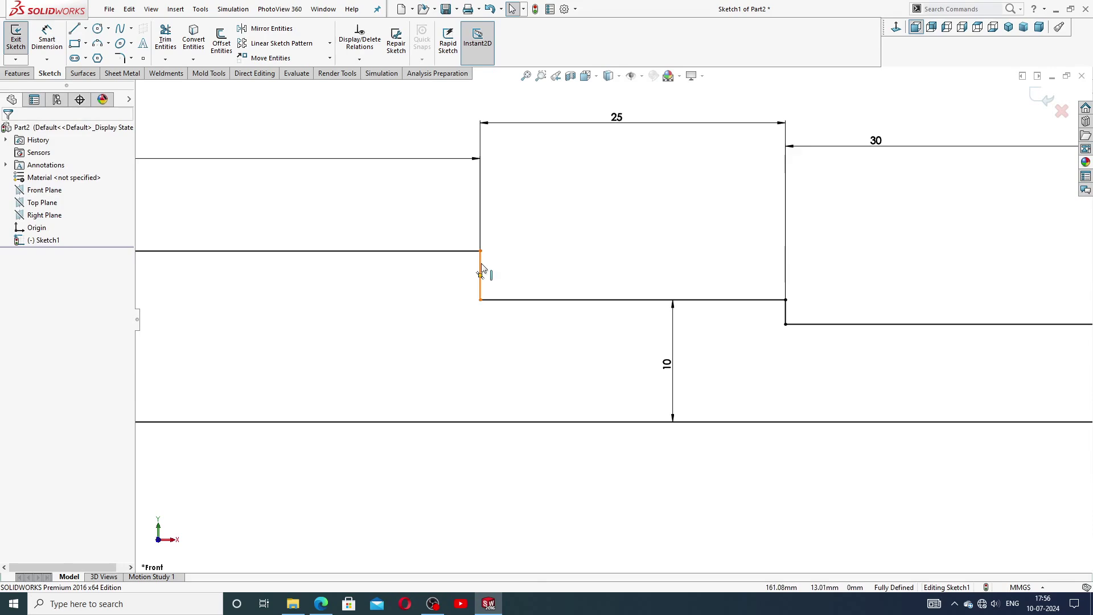
{"action": "left_click", "coordinate": [481, 272]}
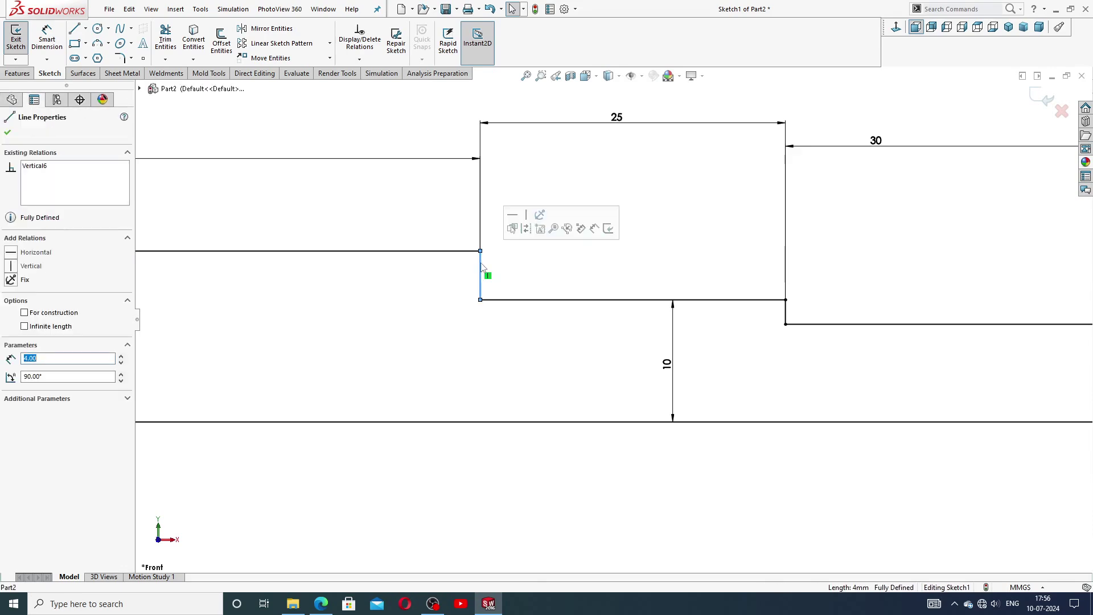
{"action": "left_click", "coordinate": [787, 310]}
{"action": "scroll", "coordinate": [798, 361], "scroll_direction": "up", "scroll_amount": 2}
{"action": "scroll", "coordinate": [796, 363], "scroll_direction": "up", "scroll_amount": 1}
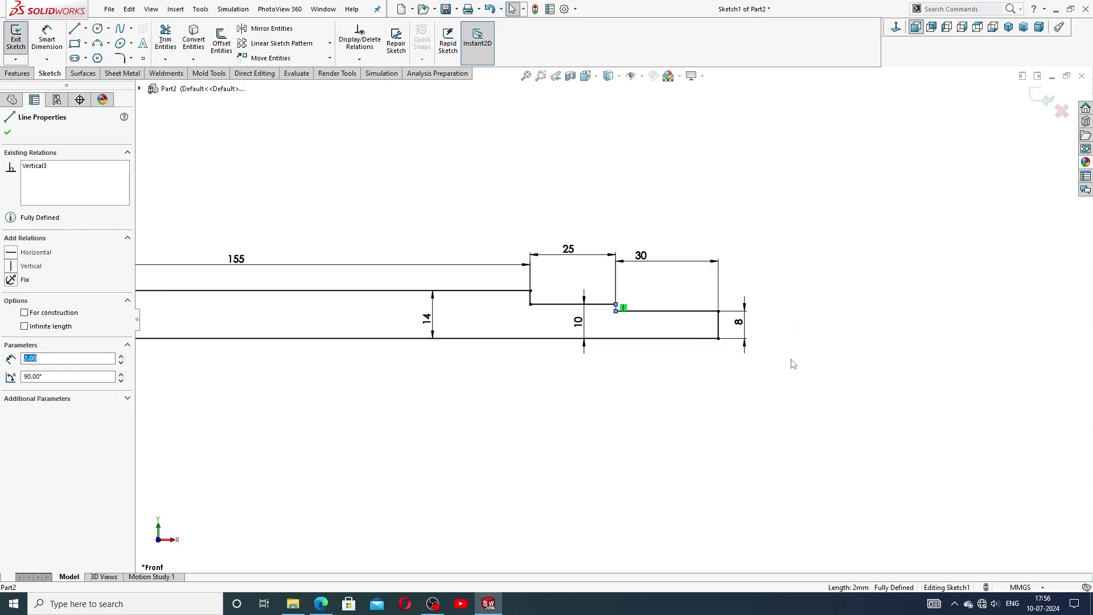
{"action": "left_click", "coordinate": [662, 210]}
{"action": "scroll", "coordinate": [607, 307], "scroll_direction": "up", "scroll_amount": 3}
{"action": "scroll", "coordinate": [361, 317], "scroll_direction": "down", "scroll_amount": 2}
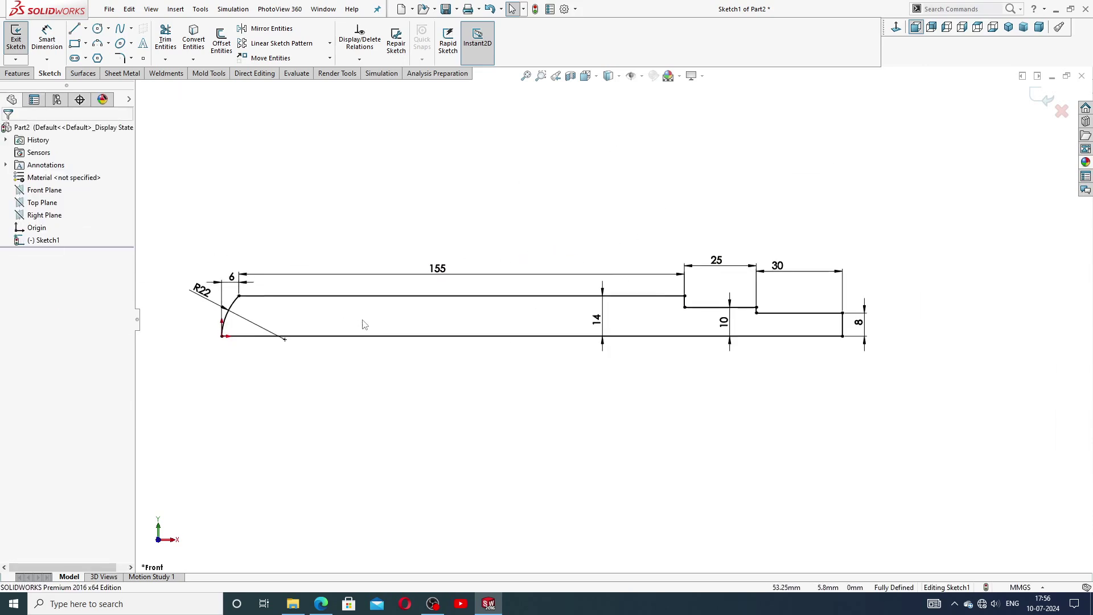
{"action": "scroll", "coordinate": [371, 319], "scroll_direction": "down", "scroll_amount": 2}
{"action": "scroll", "coordinate": [626, 347], "scroll_direction": "up", "scroll_amount": 1}
{"action": "scroll", "coordinate": [370, 314], "scroll_direction": "down", "scroll_amount": 1}
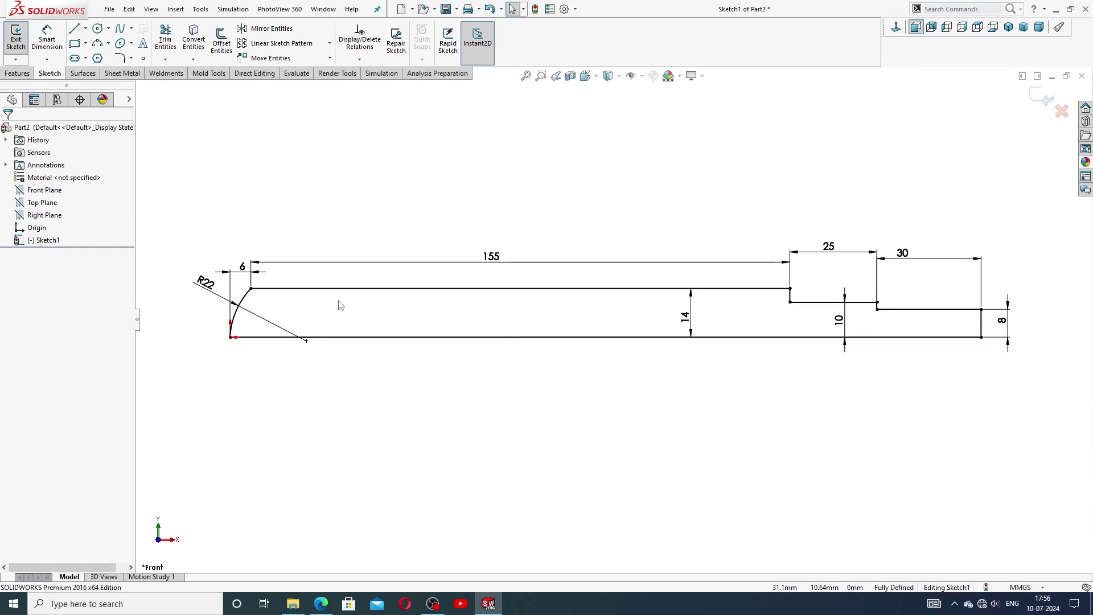
Reposition the 155, 6, R22 and 14 dimensions neatly, then bring up the reference drawing
{"action": "left_click_drag", "start_coordinate": [499, 268], "coordinate": [500, 261]}
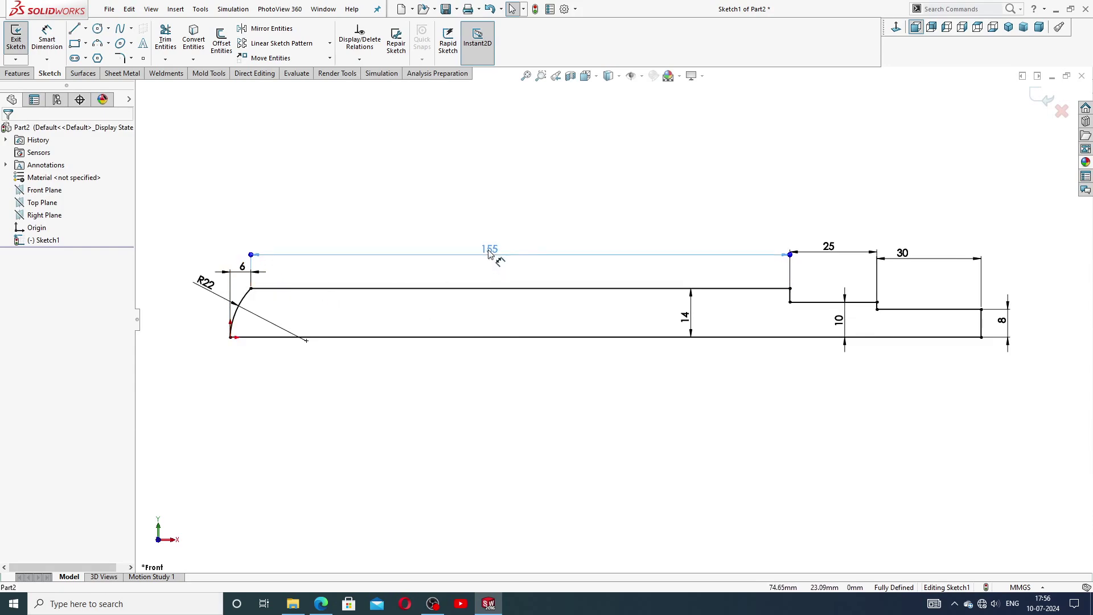
{"action": "left_click", "coordinate": [487, 204]}
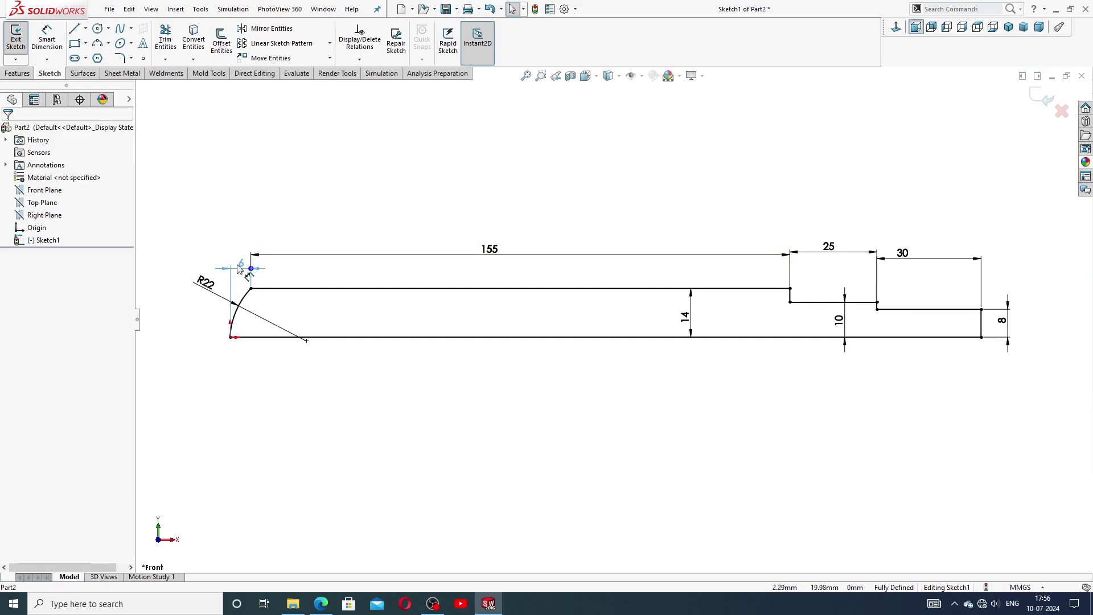
{"action": "left_click_drag", "start_coordinate": [242, 268], "coordinate": [192, 274]}
{"action": "left_click", "coordinate": [296, 225]}
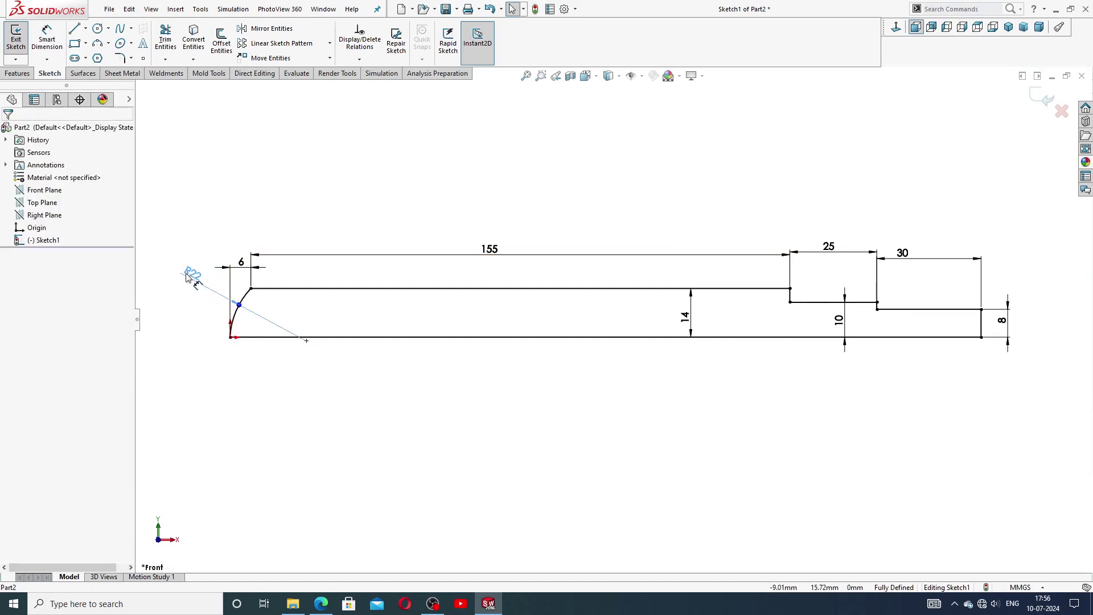
{"action": "key", "text": "Escape"}
{"action": "left_click_drag", "start_coordinate": [691, 314], "coordinate": [685, 315]}
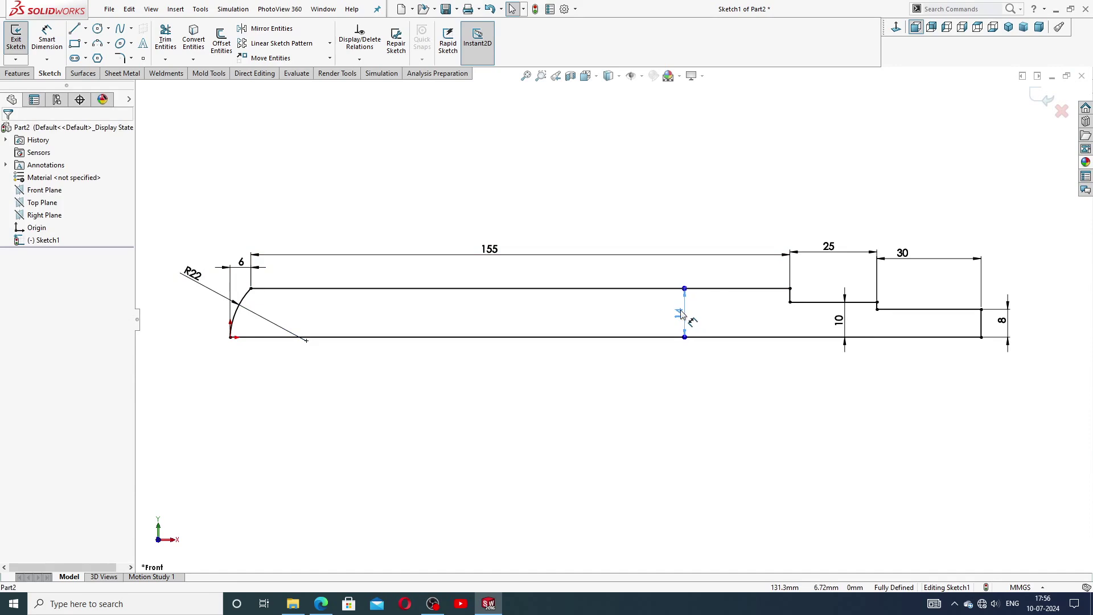
{"action": "left_click", "coordinate": [596, 466]}
{"action": "left_click", "coordinate": [320, 604]}
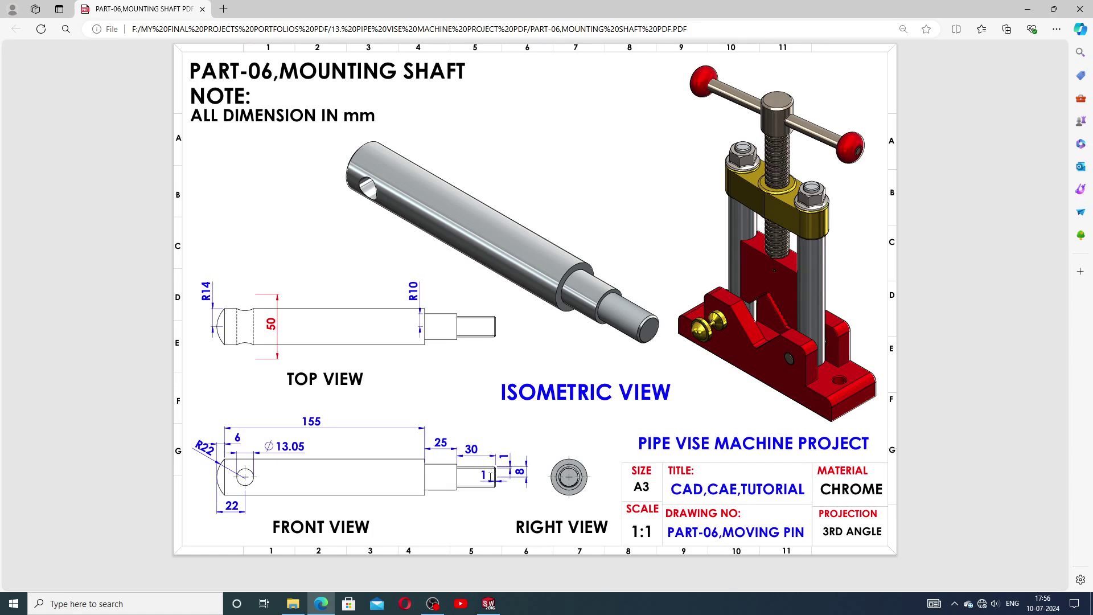
Return from the Mounting Shaft PDF to the fully defined Sketch1 in SOLIDWORKS
{"action": "left_click", "coordinate": [489, 606]}
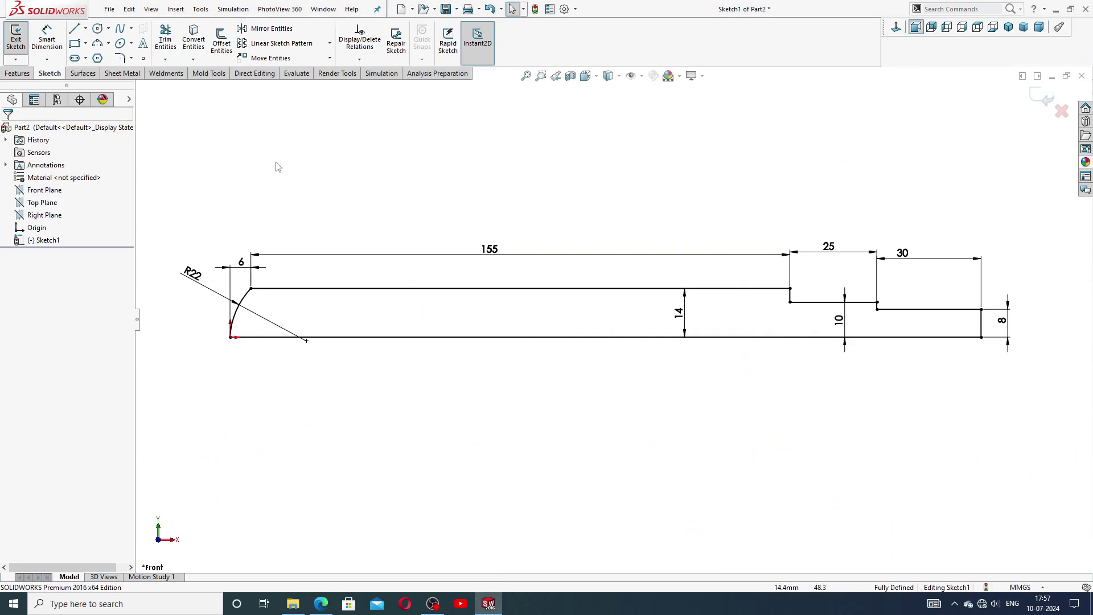
Chamfer the top corner of the right shaft end and place the chamfer's dimension
{"action": "left_click", "coordinate": [132, 58]}
{"action": "left_click", "coordinate": [151, 88]}
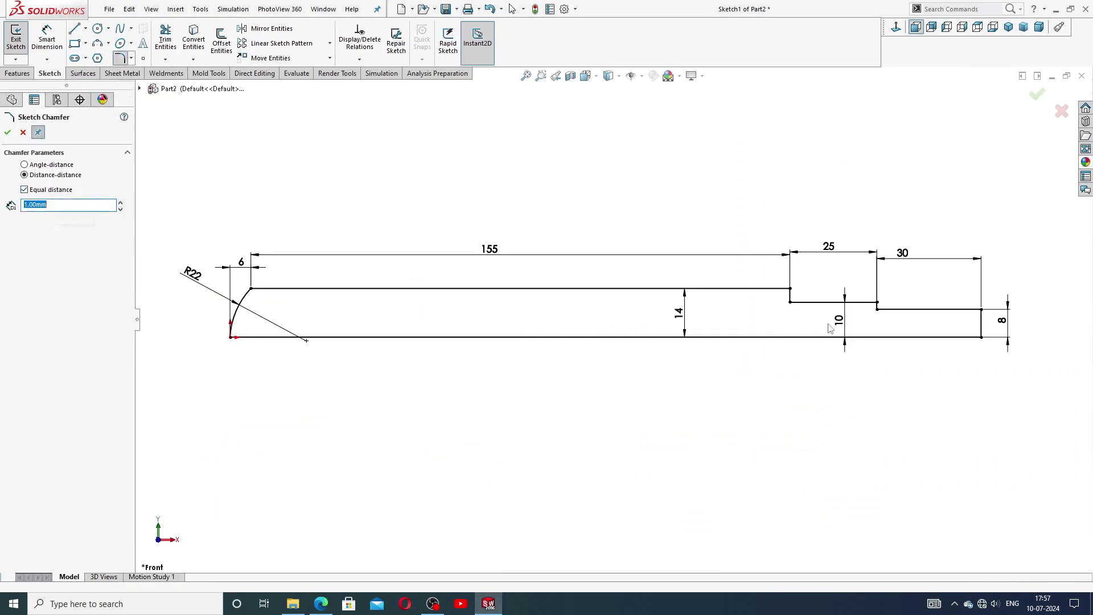
{"action": "left_click", "coordinate": [981, 311]}
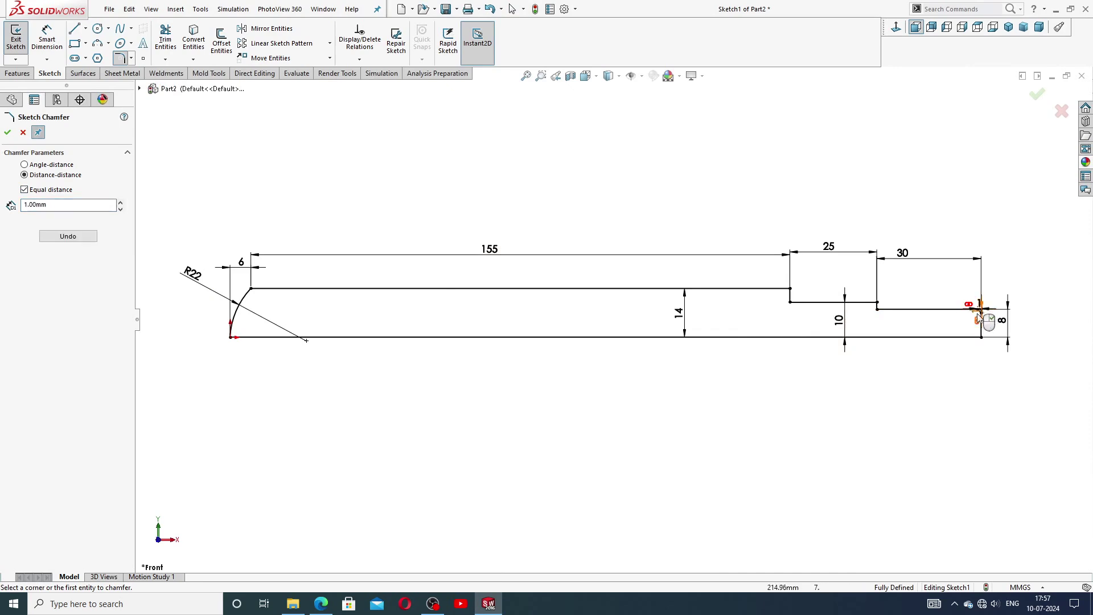
{"action": "left_click", "coordinate": [7, 132]}
{"action": "scroll", "coordinate": [984, 328], "scroll_direction": "down", "scroll_amount": 4}
{"action": "scroll", "coordinate": [912, 308], "scroll_direction": "down", "scroll_amount": 3}
{"action": "scroll", "coordinate": [807, 275], "scroll_direction": "down", "scroll_amount": 5}
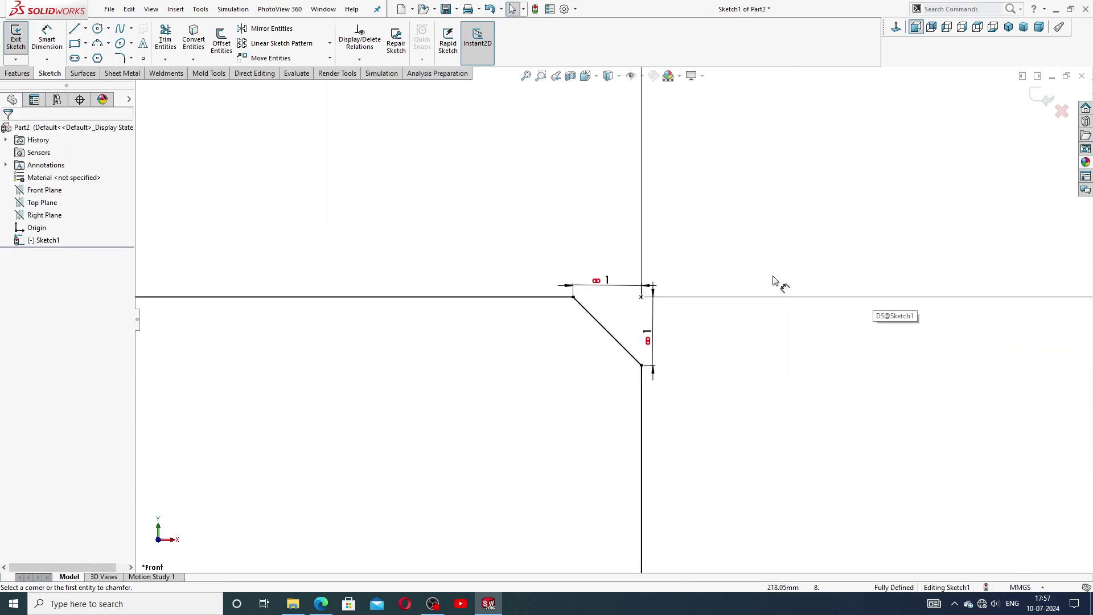
{"action": "left_click", "coordinate": [607, 263]}
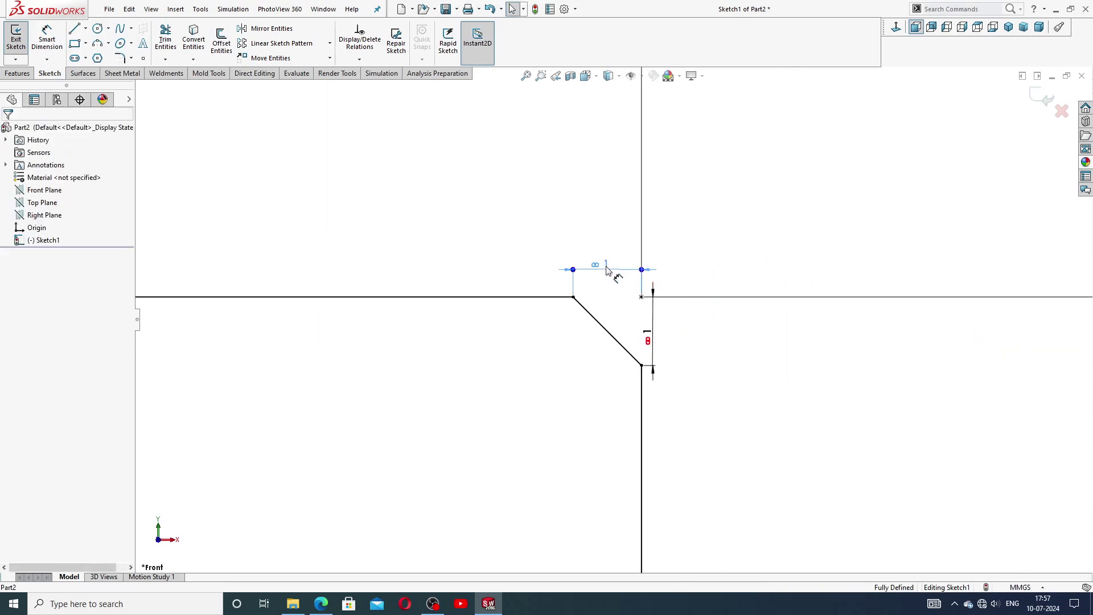
{"action": "left_click", "coordinate": [664, 336]}
{"action": "left_click", "coordinate": [725, 361]}
Move the 30 and 25 dimensions lower so they sit clear of the profile
{"action": "scroll", "coordinate": [607, 316], "scroll_direction": "up", "scroll_amount": 3}
{"action": "scroll", "coordinate": [606, 315], "scroll_direction": "up", "scroll_amount": 2}
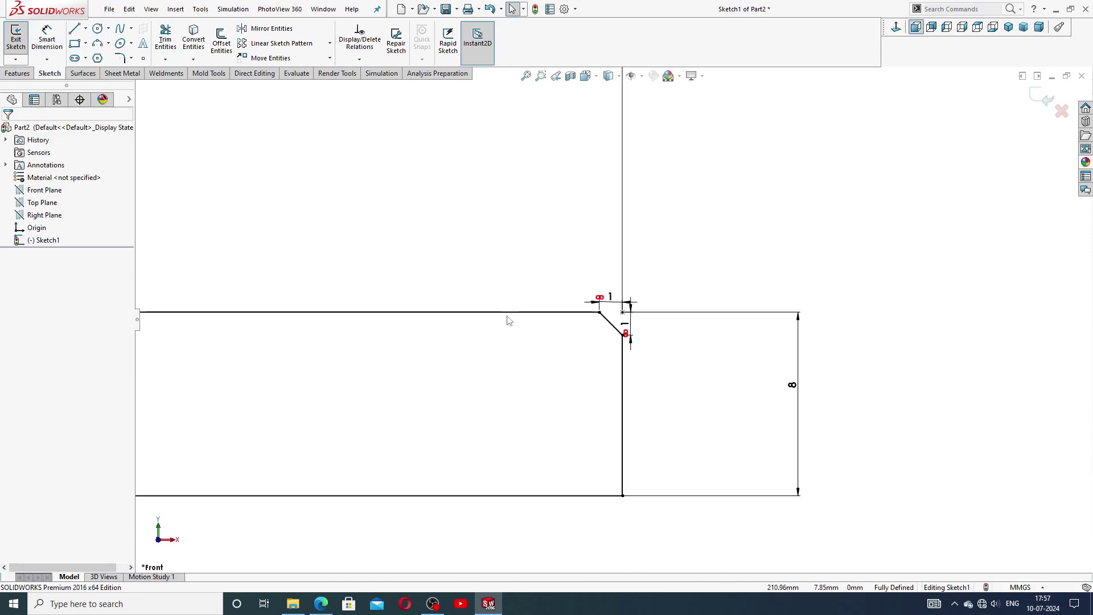
{"action": "scroll", "coordinate": [506, 318], "scroll_direction": "up", "scroll_amount": 3}
{"action": "scroll", "coordinate": [502, 271], "scroll_direction": "up", "scroll_amount": 2}
{"action": "scroll", "coordinate": [502, 271], "scroll_direction": "up", "scroll_amount": 2}
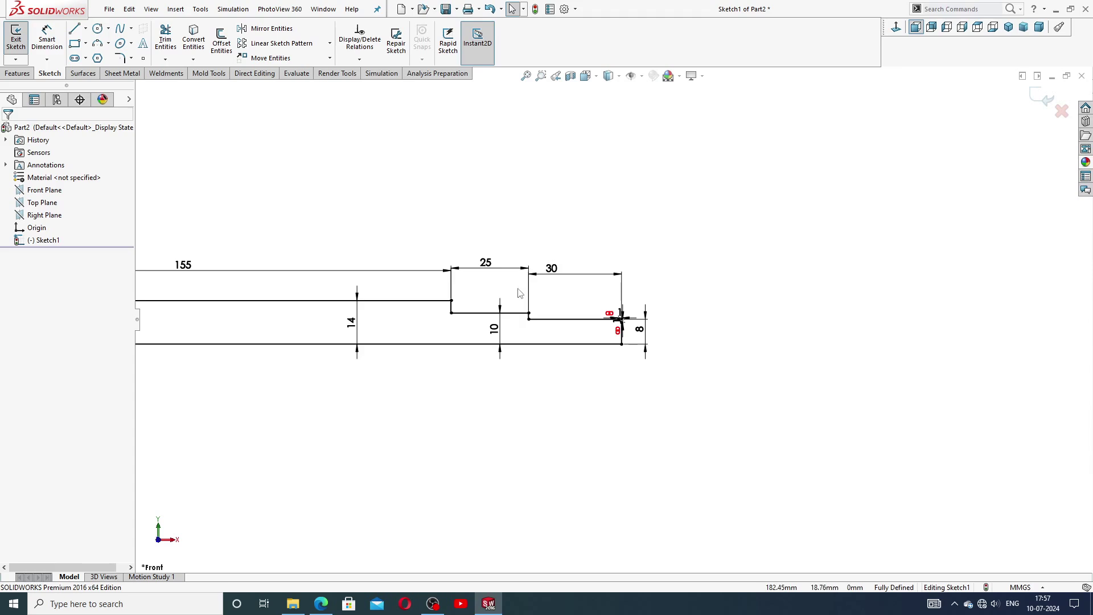
{"action": "scroll", "coordinate": [514, 324], "scroll_direction": "up", "scroll_amount": 1}
{"action": "scroll", "coordinate": [410, 341], "scroll_direction": "up", "scroll_amount": 1}
{"action": "scroll", "coordinate": [398, 342], "scroll_direction": "down", "scroll_amount": 1}
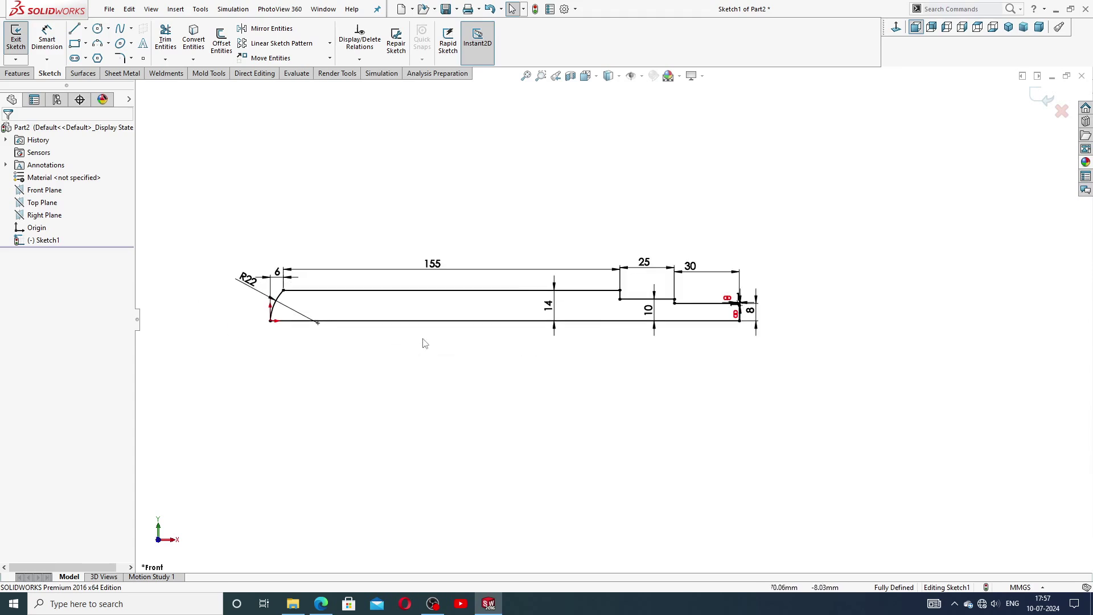
{"action": "scroll", "coordinate": [444, 342], "scroll_direction": "down", "scroll_amount": 1}
{"action": "left_click_drag", "start_coordinate": [833, 235], "coordinate": [856, 249]}
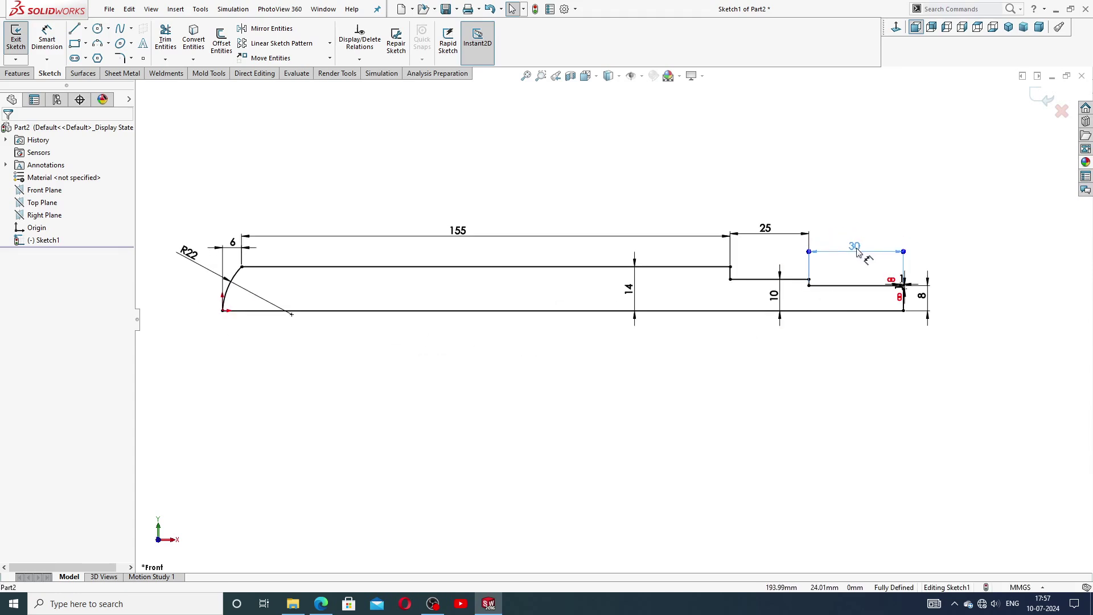
{"action": "left_click_drag", "start_coordinate": [765, 228], "coordinate": [766, 240]}
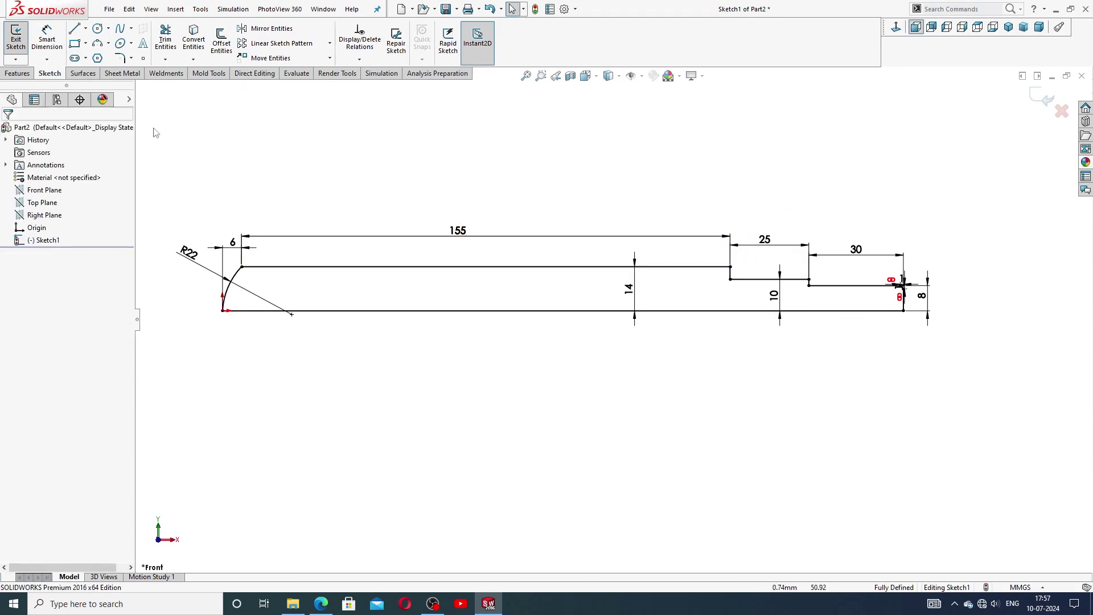
Revolve the stepped profile about its bottom sketch line into a solid shaft
{"action": "left_click", "coordinate": [17, 74]}
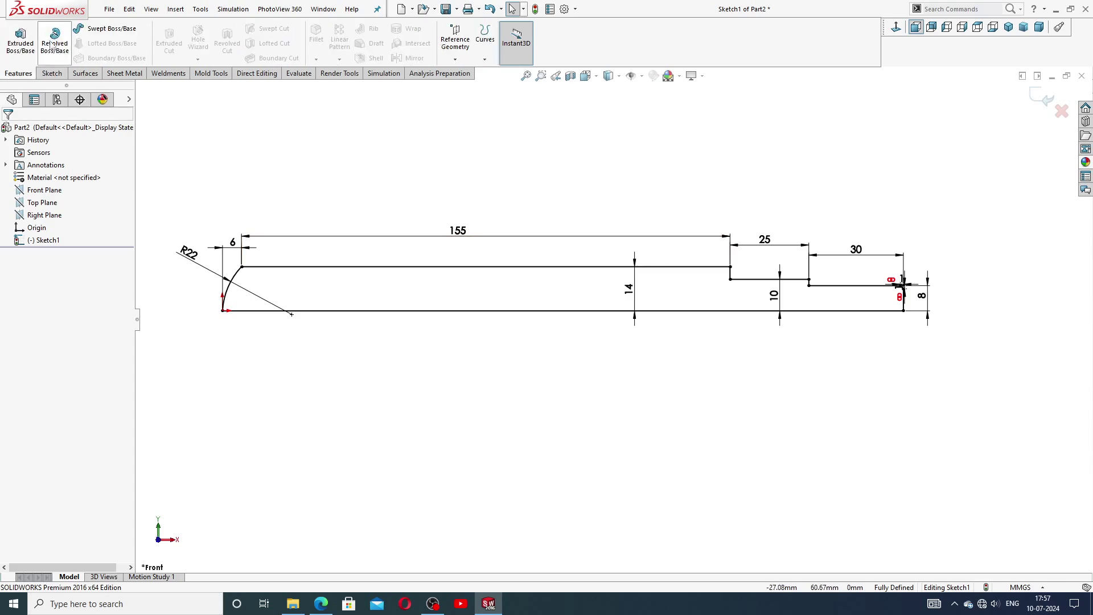
{"action": "left_click", "coordinate": [54, 45]}
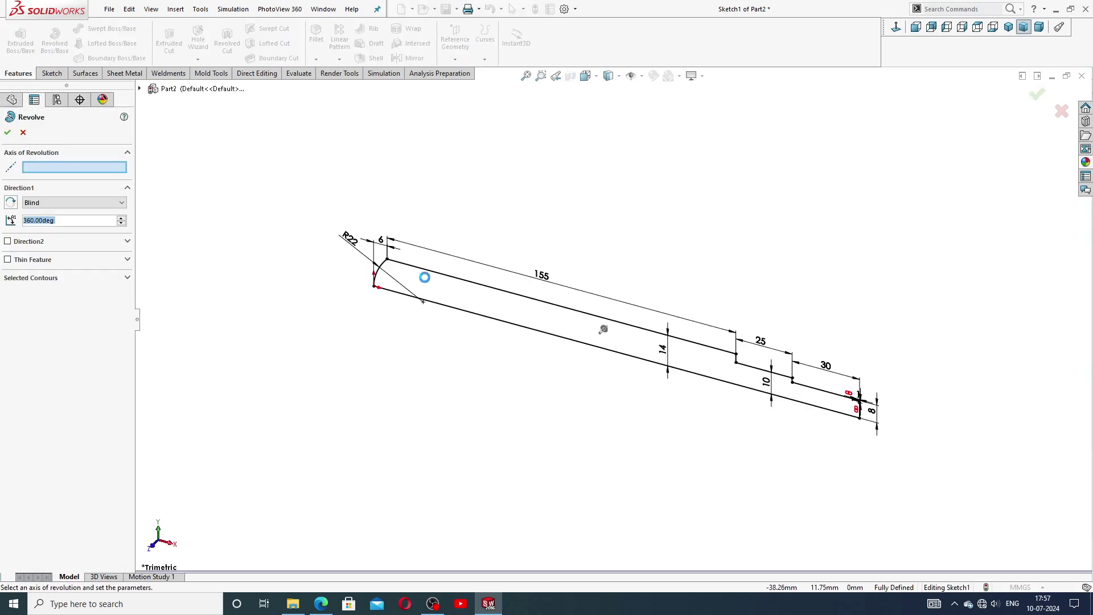
{"action": "left_click", "coordinate": [493, 320]}
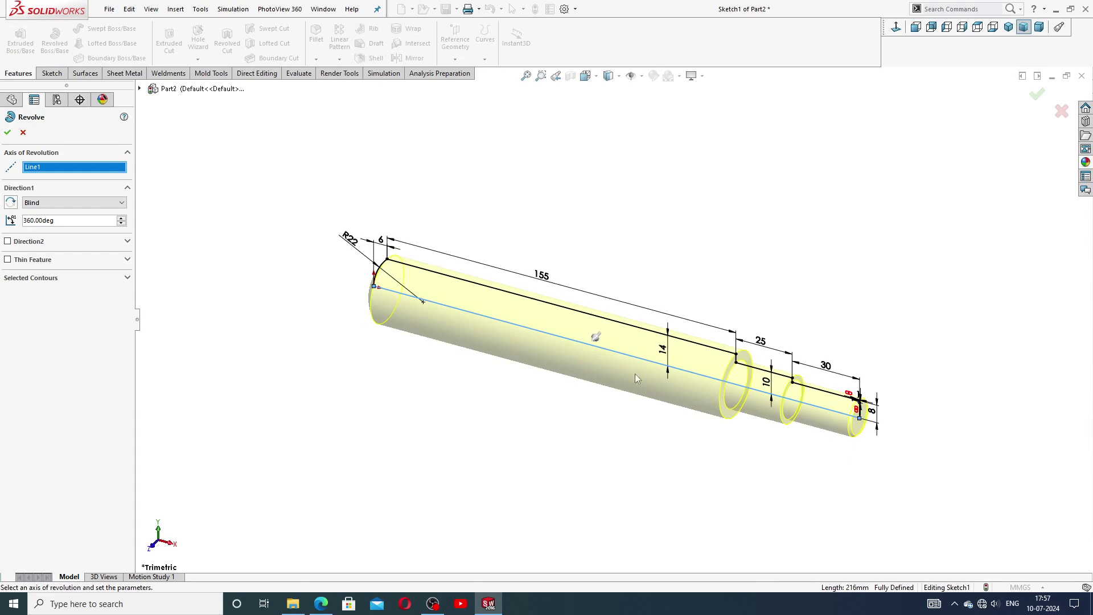
{"action": "scroll", "coordinate": [639, 392], "scroll_direction": "down", "scroll_amount": 2}
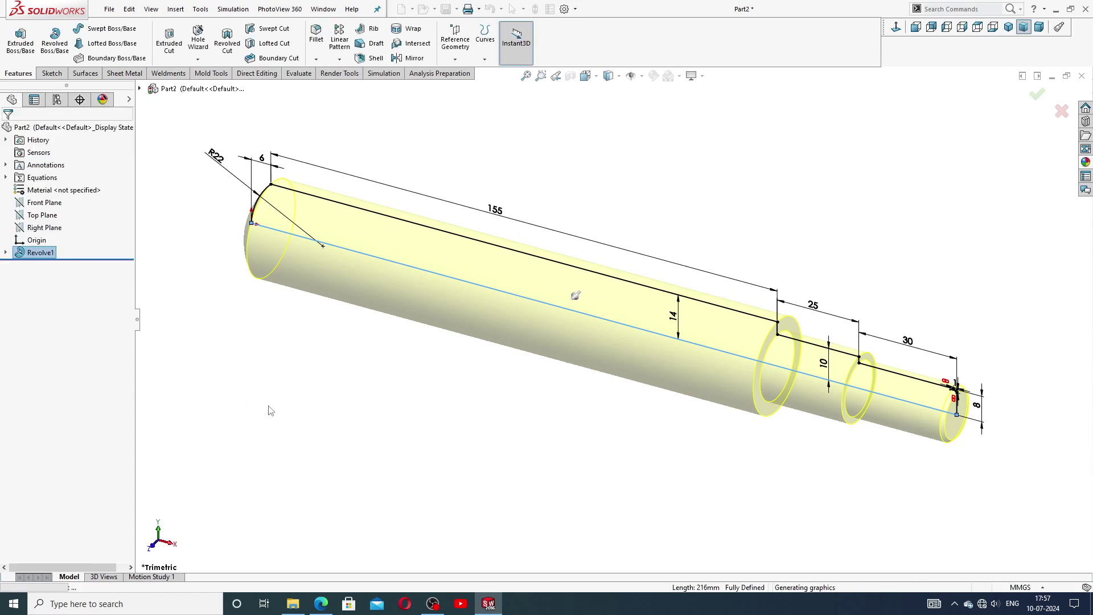
Orbit the finished shaft and compare it with the mounting shaft reference drawing
{"action": "mouse_move", "coordinate": [503, 415]}
{"action": "middle_mouse_down"}
{"action": "mouse_move", "coordinate": [581, 444]}
{"action": "mouse_move", "coordinate": [567, 457]}
{"action": "mouse_move", "coordinate": [566, 357]}
{"action": "mouse_move", "coordinate": [490, 327]}
{"action": "mouse_move", "coordinate": [631, 337]}
{"action": "mouse_move", "coordinate": [677, 286]}
{"action": "mouse_move", "coordinate": [641, 347]}
{"action": "middle_mouse_up"}
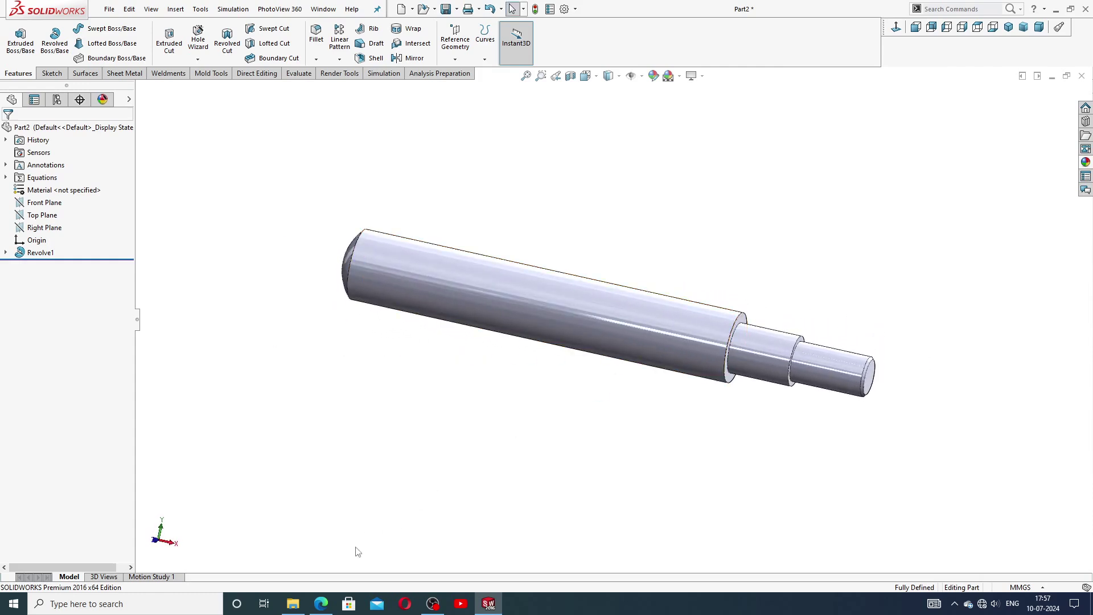
{"action": "left_click", "coordinate": [321, 603]}
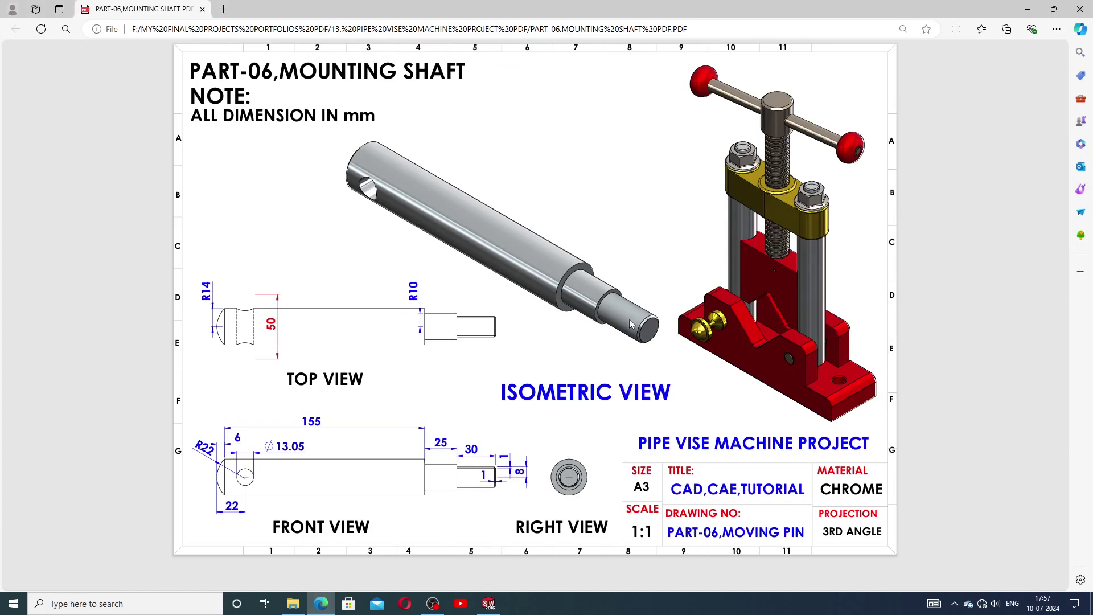
{"action": "left_click", "coordinate": [491, 607]}
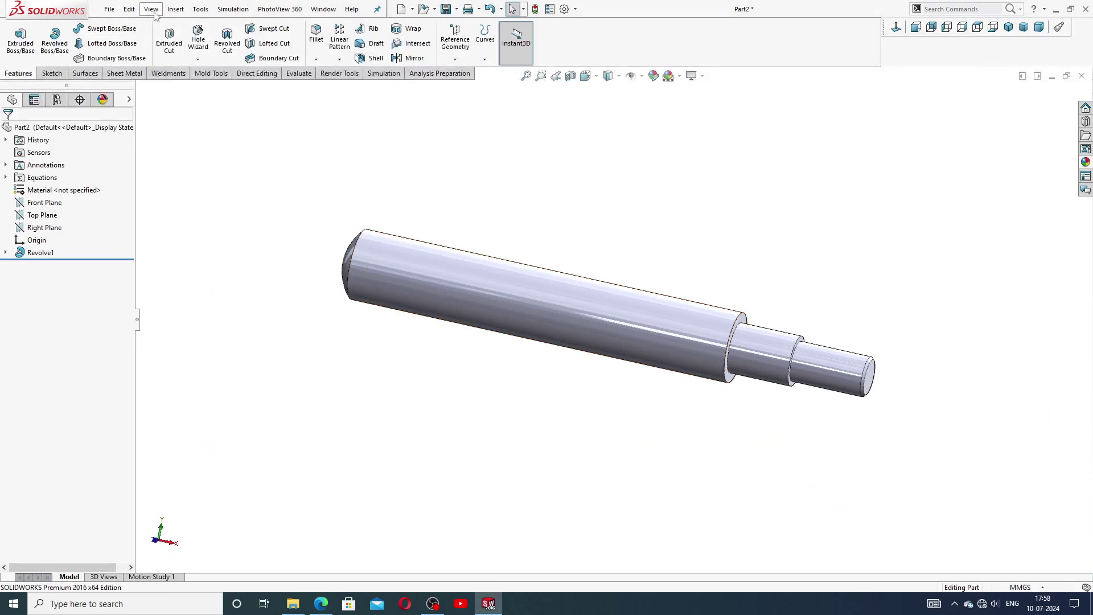
Start a cosmetic thread on the circular edge of the shaft's small end
{"action": "left_click", "coordinate": [176, 10]}
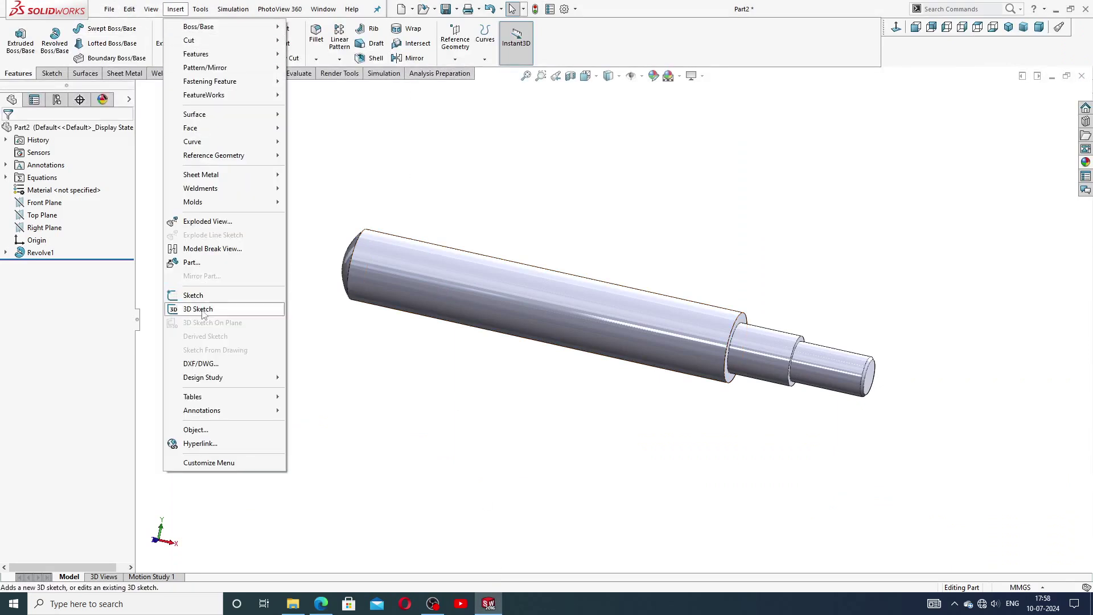
{"action": "mouse_move", "coordinate": [202, 410]}
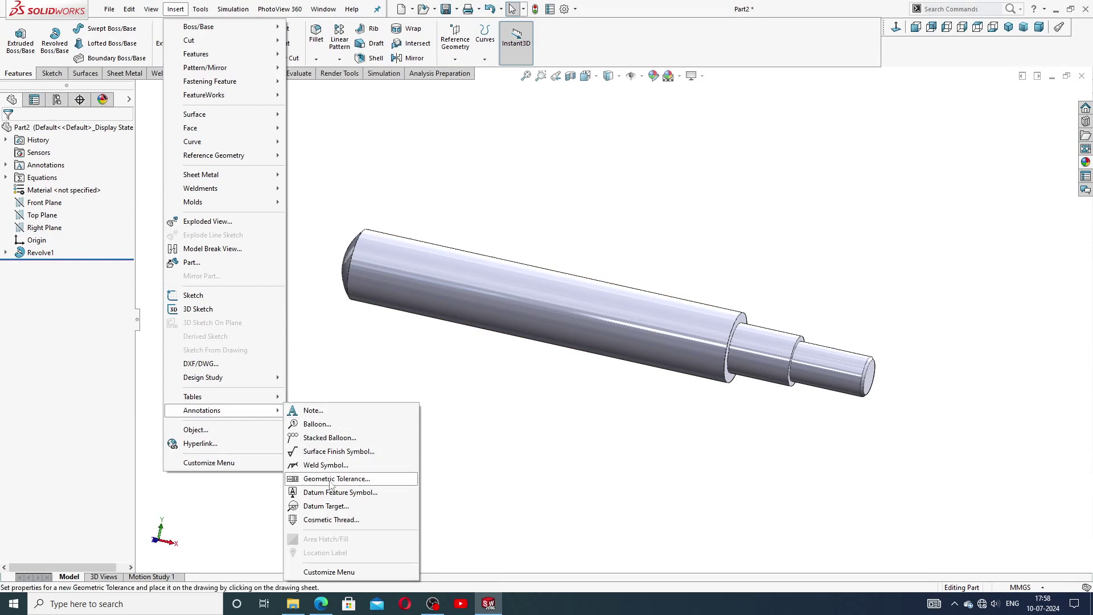
{"action": "left_click", "coordinate": [336, 515]}
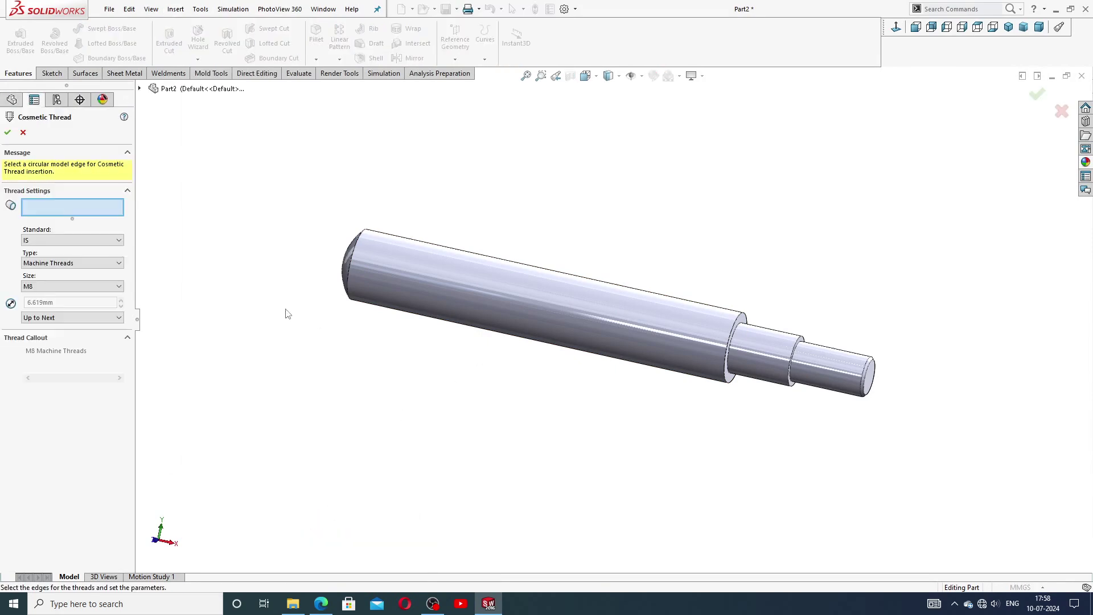
{"action": "scroll", "coordinate": [854, 402], "scroll_direction": "down", "scroll_amount": 2}
{"action": "scroll", "coordinate": [798, 308], "scroll_direction": "down", "scroll_amount": 2}
{"action": "scroll", "coordinate": [780, 272], "scroll_direction": "down", "scroll_amount": 2}
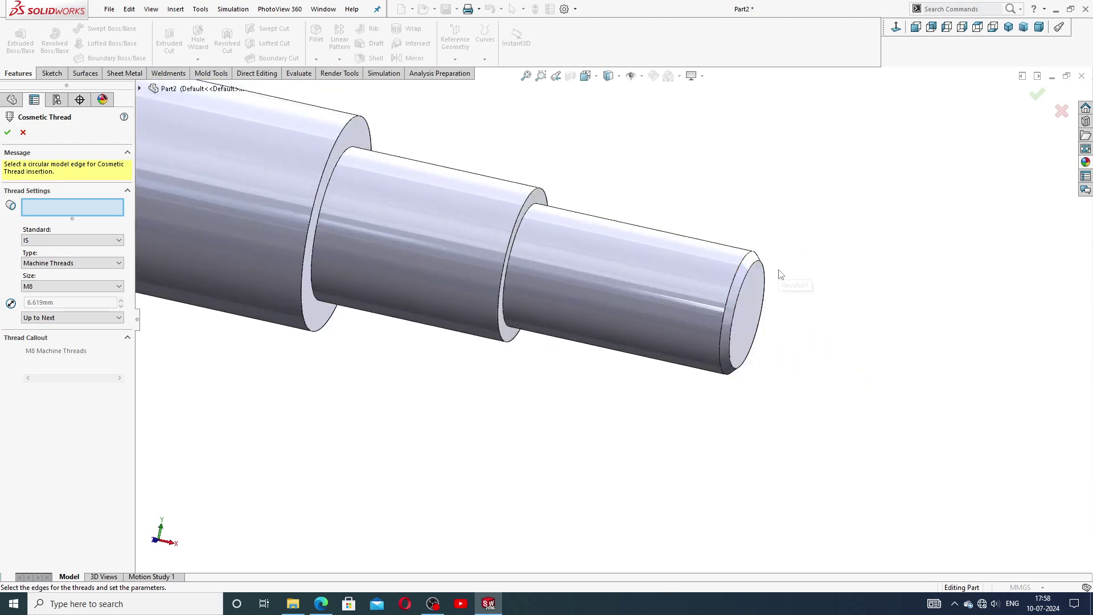
{"action": "scroll", "coordinate": [740, 272], "scroll_direction": "down", "scroll_amount": 2}
{"action": "left_click", "coordinate": [725, 273]}
{"action": "scroll", "coordinate": [605, 310], "scroll_direction": "up", "scroll_amount": 2}
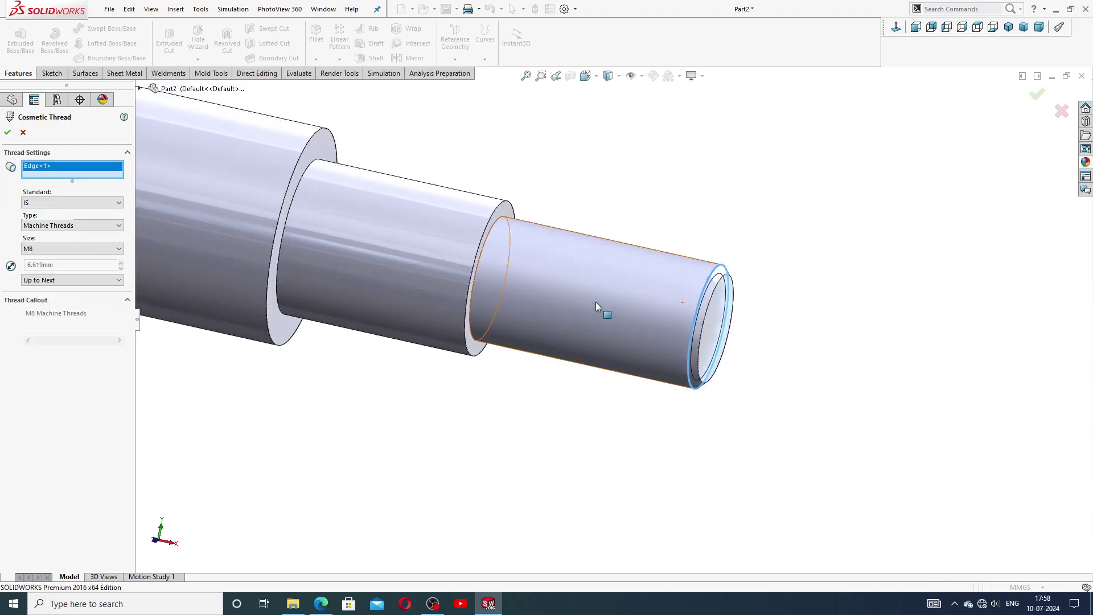
{"action": "scroll", "coordinate": [596, 306], "scroll_direction": "up", "scroll_amount": 2}
{"action": "scroll", "coordinate": [596, 306], "scroll_direction": "up", "scroll_amount": 2}
{"action": "scroll", "coordinate": [595, 306], "scroll_direction": "up", "scroll_amount": 1}
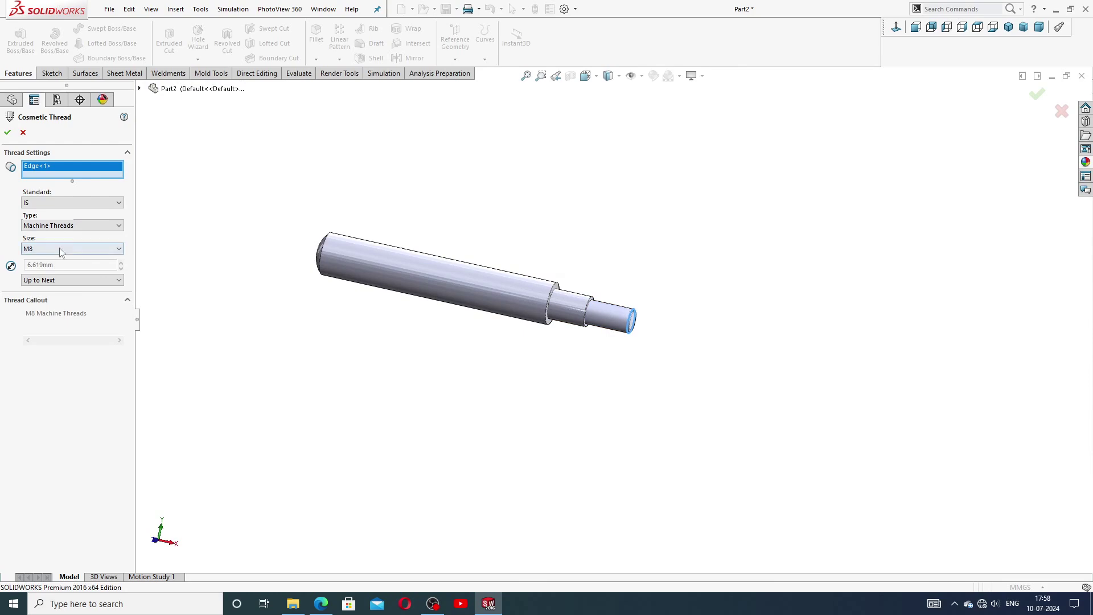
Set the thread to IS standard, Machine Threads, size M16, and accept it
{"action": "left_click", "coordinate": [61, 207]}
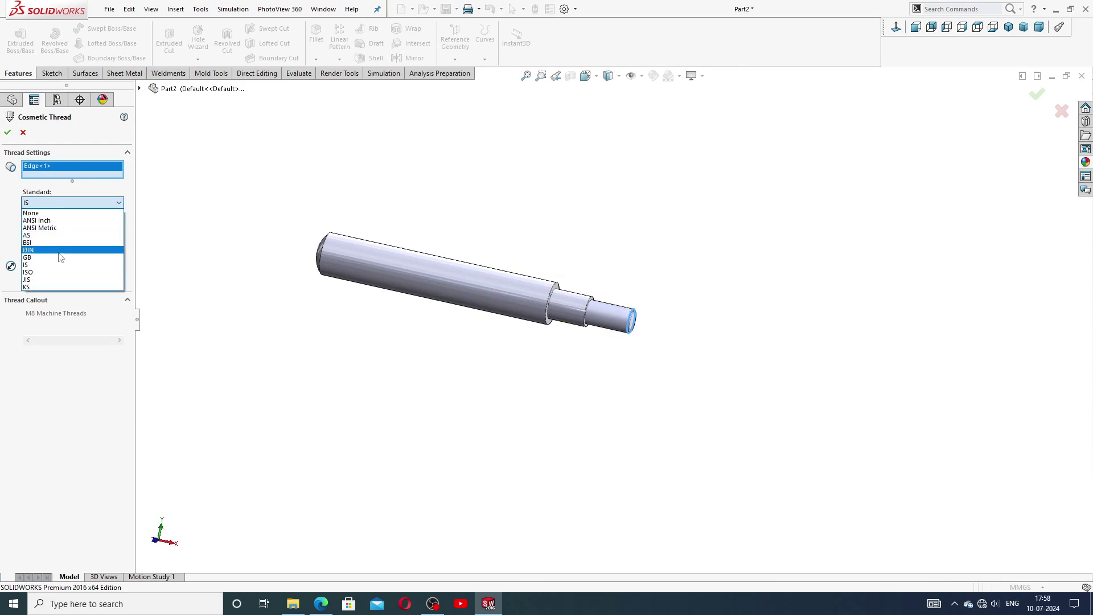
{"action": "left_click", "coordinate": [59, 268]}
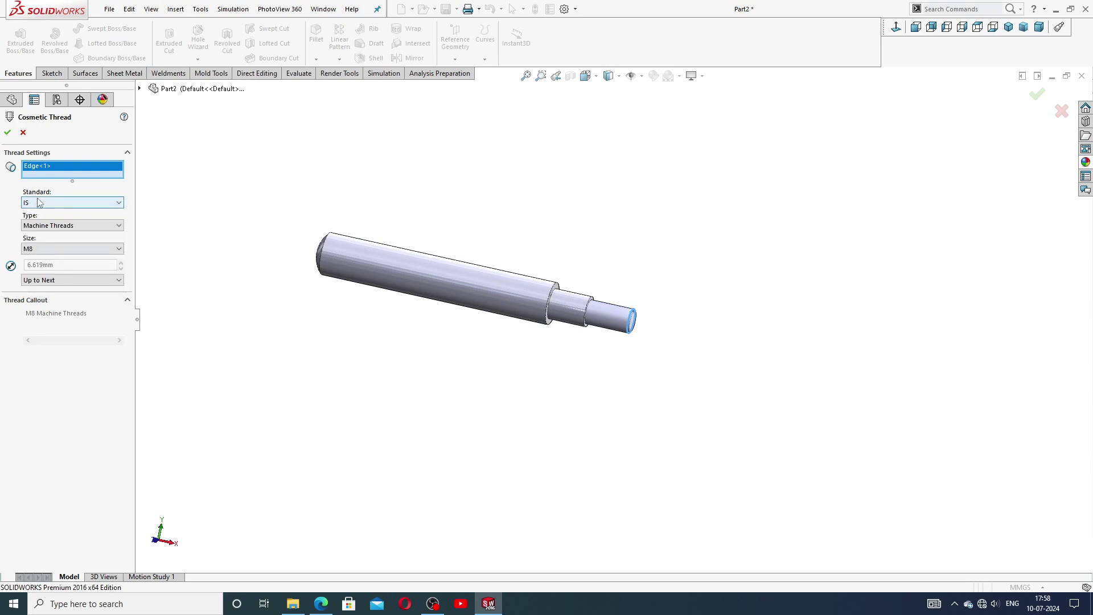
{"action": "left_click", "coordinate": [71, 226]}
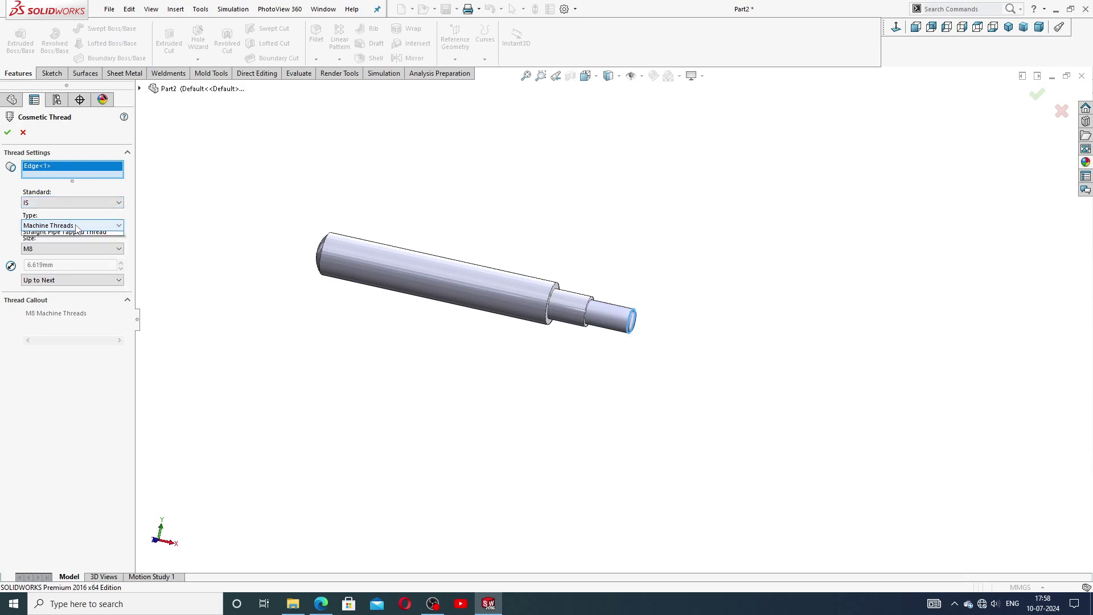
{"action": "left_click", "coordinate": [78, 229]}
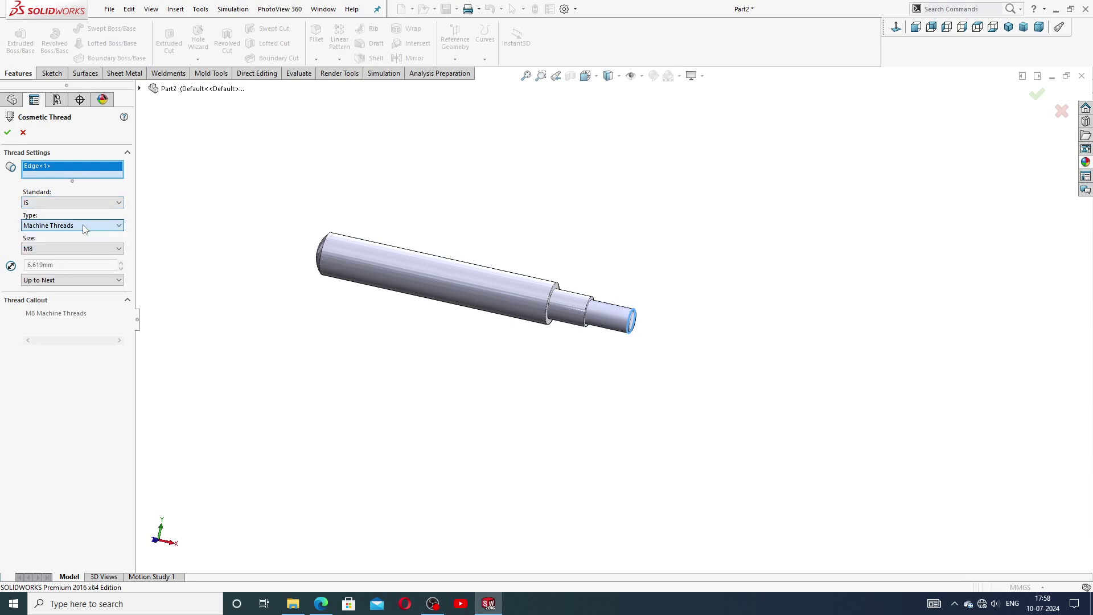
{"action": "left_click", "coordinate": [51, 251]}
{"action": "left_click", "coordinate": [53, 320]}
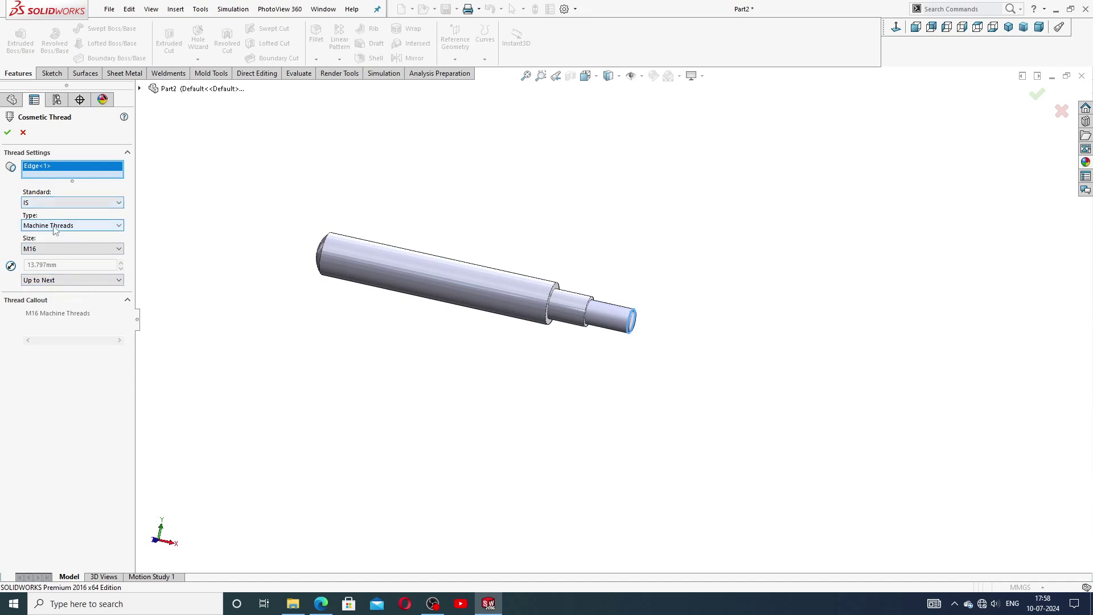
{"action": "left_click", "coordinate": [9, 136]}
{"action": "scroll", "coordinate": [445, 308], "scroll_direction": "down", "scroll_amount": 2}
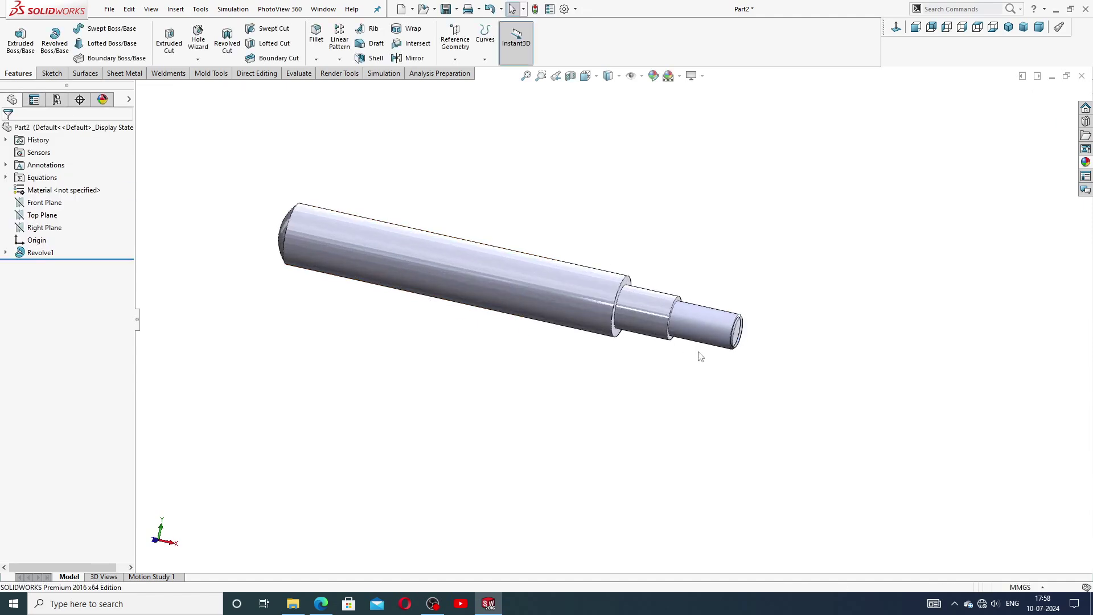
Turn on Shaded cosmetic threads in Document Properties > Detailing
{"action": "left_click", "coordinate": [564, 9]}
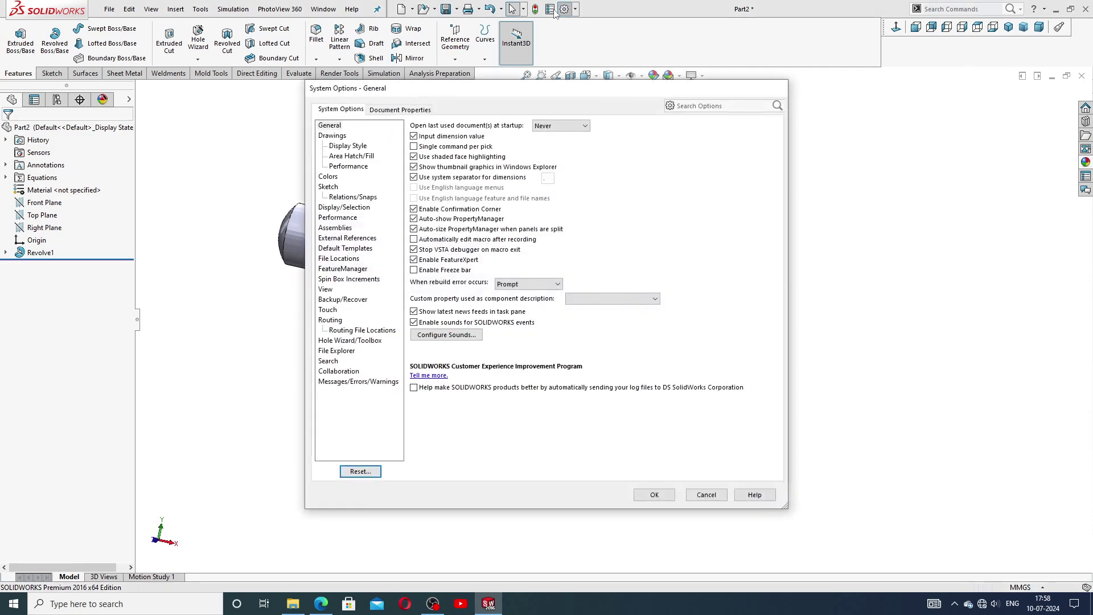
{"action": "left_click", "coordinate": [387, 112]}
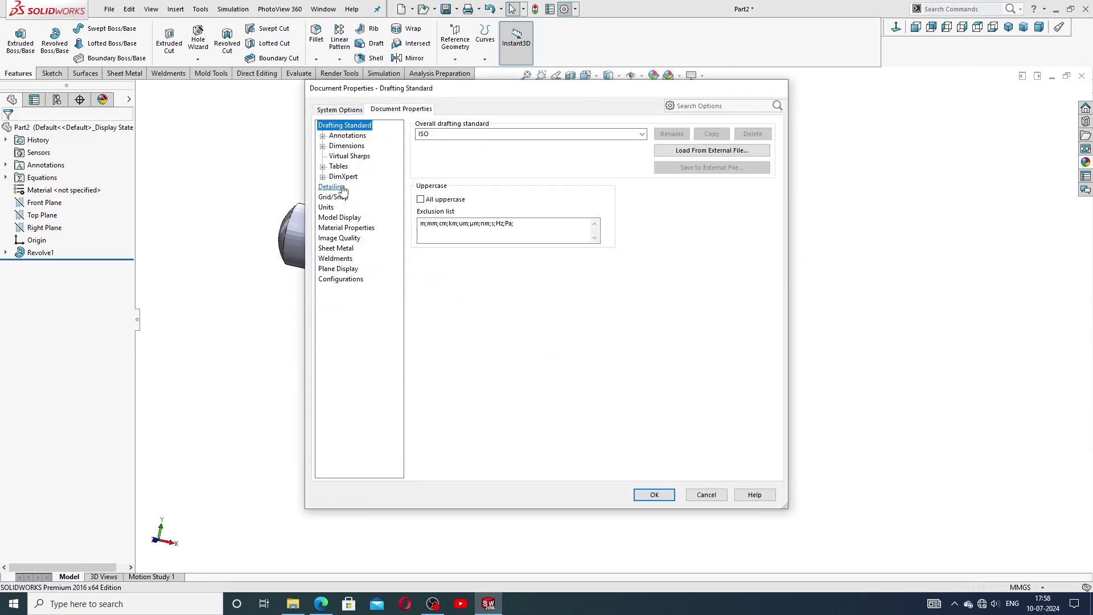
{"action": "left_click", "coordinate": [347, 187]}
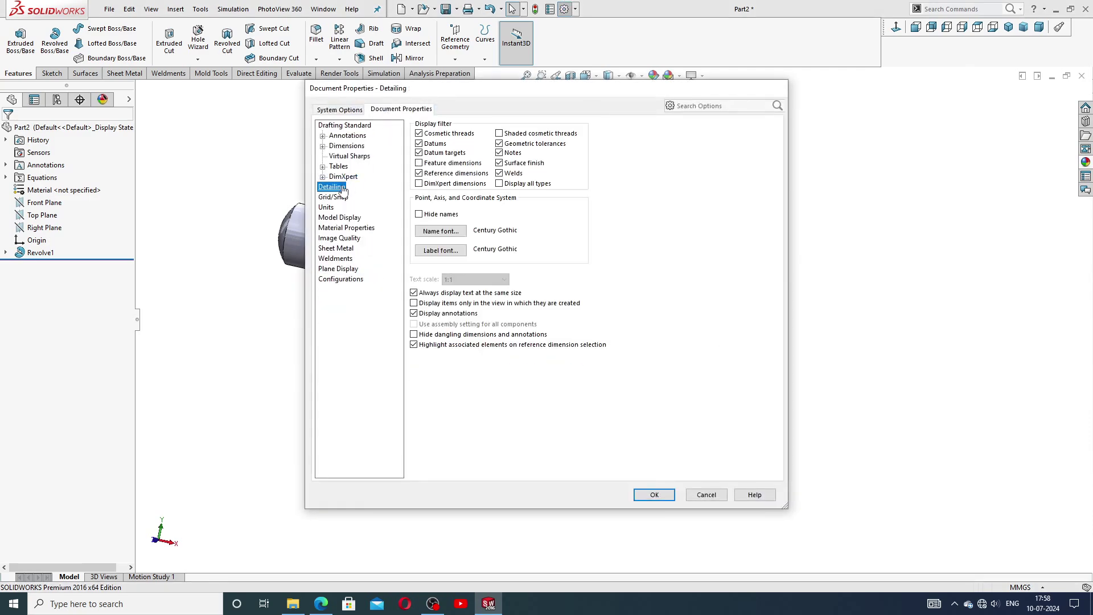
{"action": "left_click", "coordinate": [499, 134]}
{"action": "left_click", "coordinate": [655, 494]}
Zoom in and inspect the shaded thread on the shaft's small end
{"action": "scroll", "coordinate": [663, 338], "scroll_direction": "down", "scroll_amount": 5}
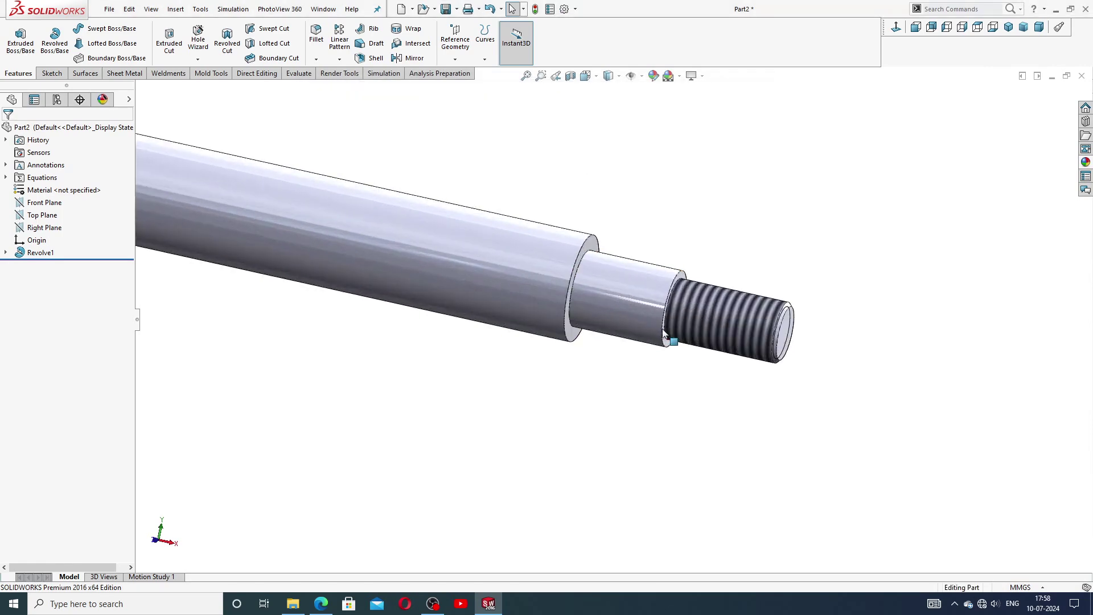
{"action": "scroll", "coordinate": [740, 319], "scroll_direction": "down", "scroll_amount": 3}
{"action": "left_click", "coordinate": [784, 315]}
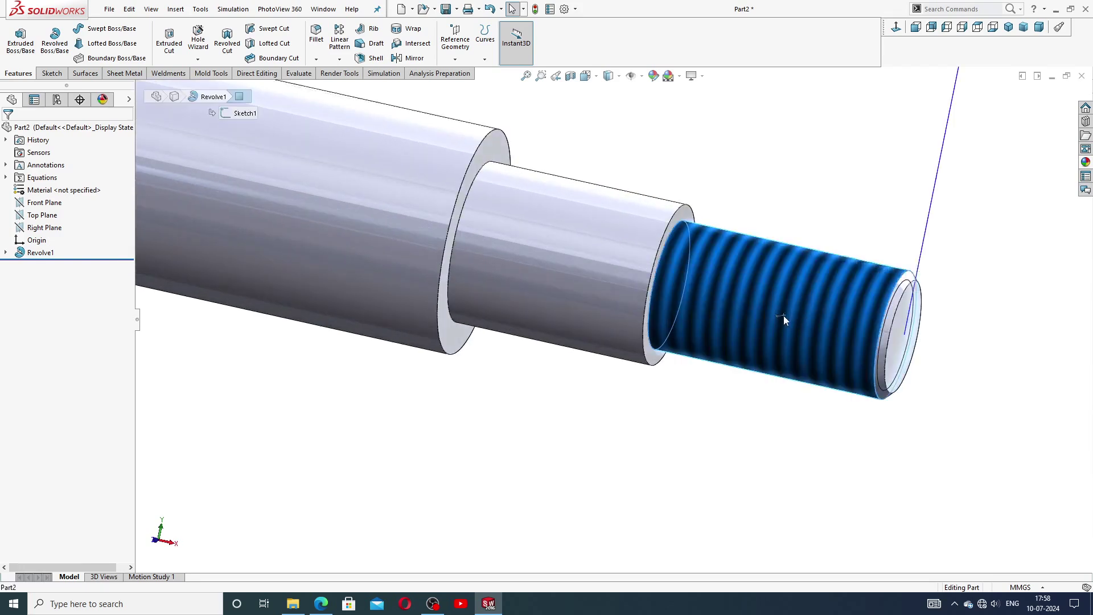
{"action": "left_click", "coordinate": [817, 207]}
{"action": "scroll", "coordinate": [712, 256], "scroll_direction": "up", "scroll_amount": 2}
{"action": "scroll", "coordinate": [500, 250], "scroll_direction": "up", "scroll_amount": 5}
{"action": "scroll", "coordinate": [399, 267], "scroll_direction": "up", "scroll_amount": 1}
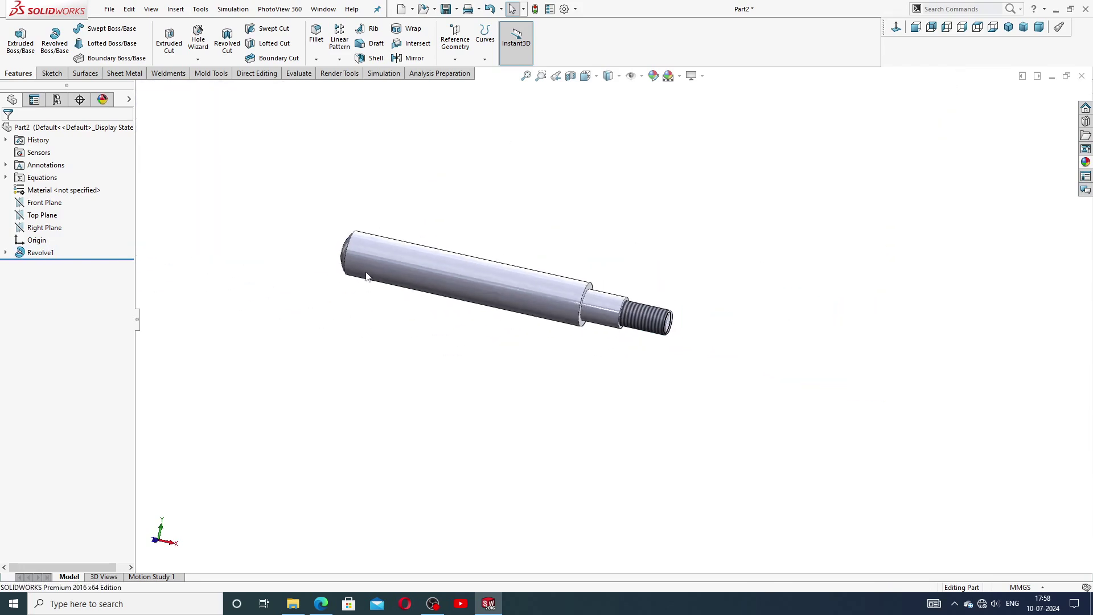
{"action": "scroll", "coordinate": [367, 276], "scroll_direction": "down", "scroll_amount": 2}
Apply the chromium plate appearance from the Appearances library to the shaft
{"action": "left_click", "coordinate": [1086, 163]}
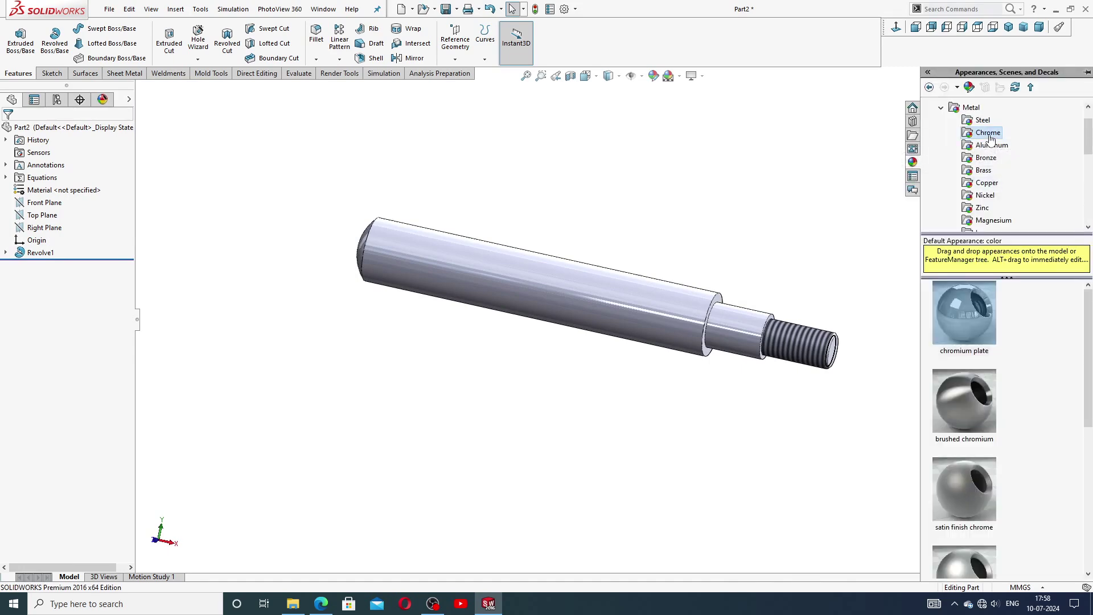
{"action": "left_click_drag", "start_coordinate": [973, 316], "coordinate": [488, 312]}
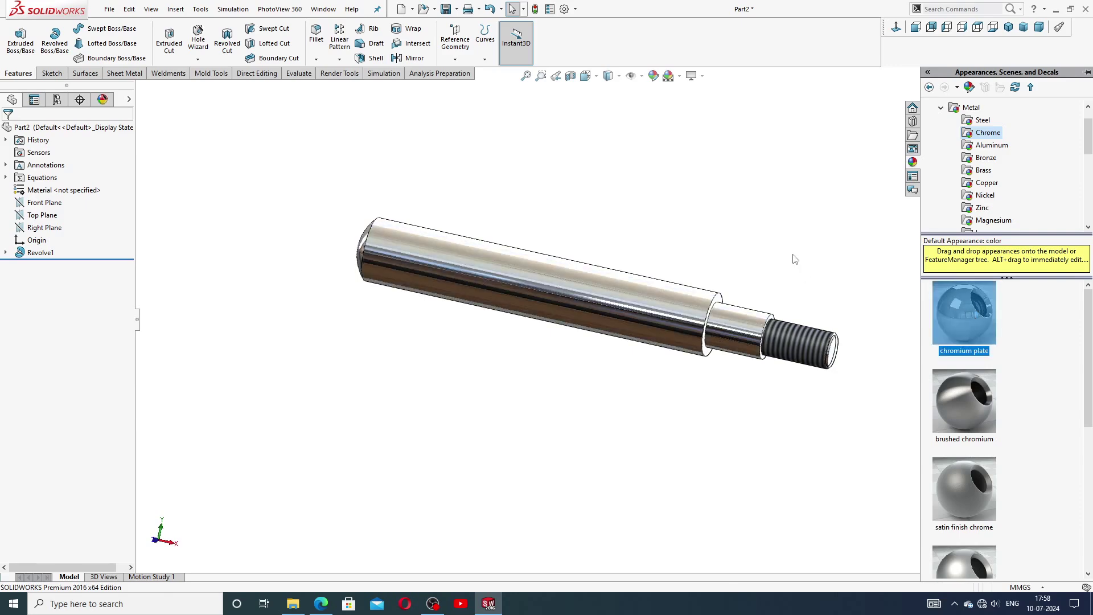
{"action": "mouse_move", "coordinate": [719, 215]}
{"action": "middle_mouse_down"}
{"action": "mouse_move", "coordinate": [686, 234]}
{"action": "mouse_move", "coordinate": [654, 234]}
{"action": "mouse_move", "coordinate": [808, 265]}
{"action": "mouse_move", "coordinate": [774, 256]}
{"action": "mouse_move", "coordinate": [700, 295]}
{"action": "mouse_move", "coordinate": [750, 316]}
{"action": "mouse_move", "coordinate": [763, 344]}
{"action": "middle_mouse_up"}
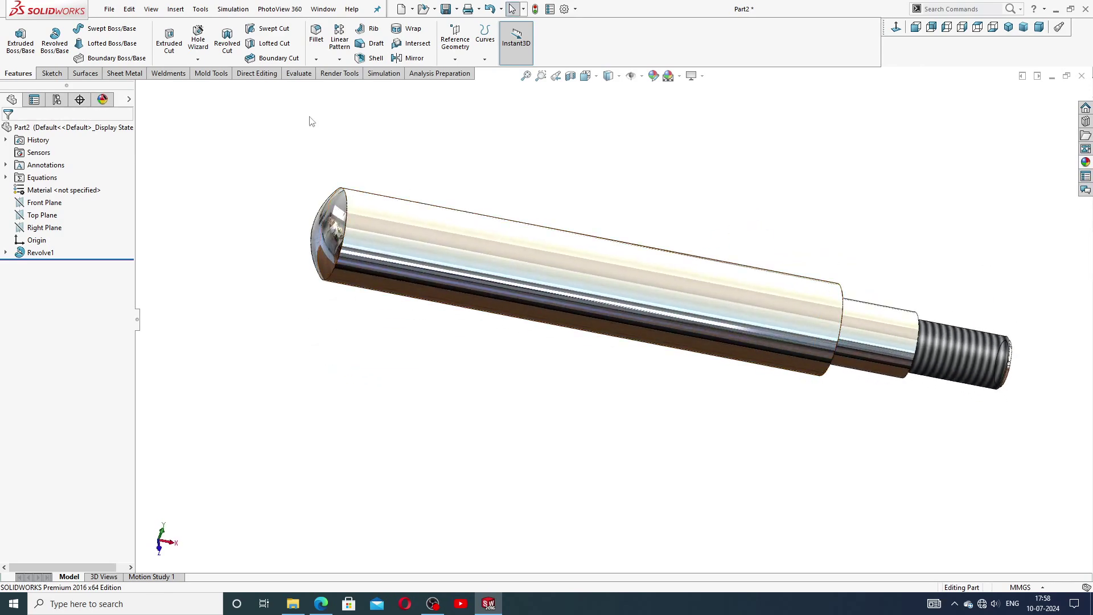
{"action": "scroll", "coordinate": [393, 193], "scroll_direction": "up", "scroll_amount": 3}
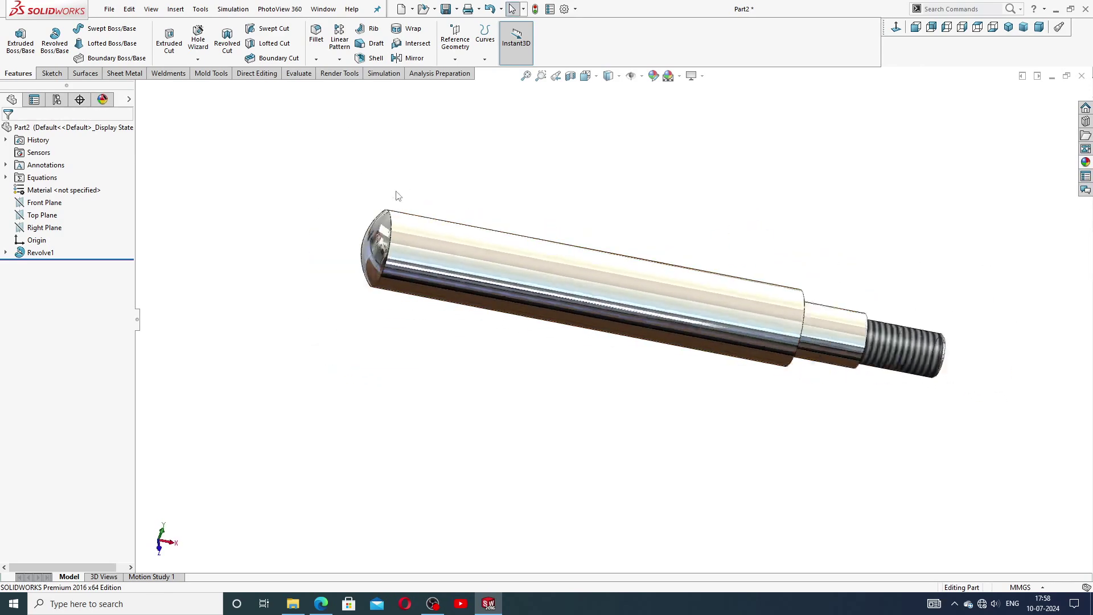
Sketch a circle on the Front Plane, viewed normal, centred on the shaft axis
{"action": "left_click", "coordinate": [39, 206]}
{"action": "left_click", "coordinate": [61, 194]}
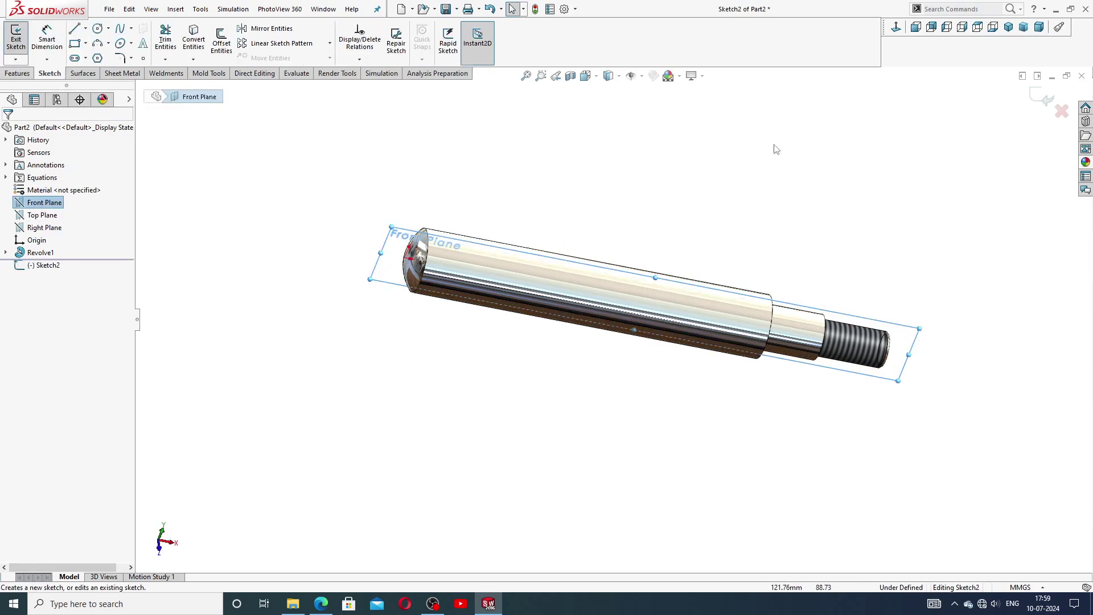
{"action": "left_click", "coordinate": [896, 27]}
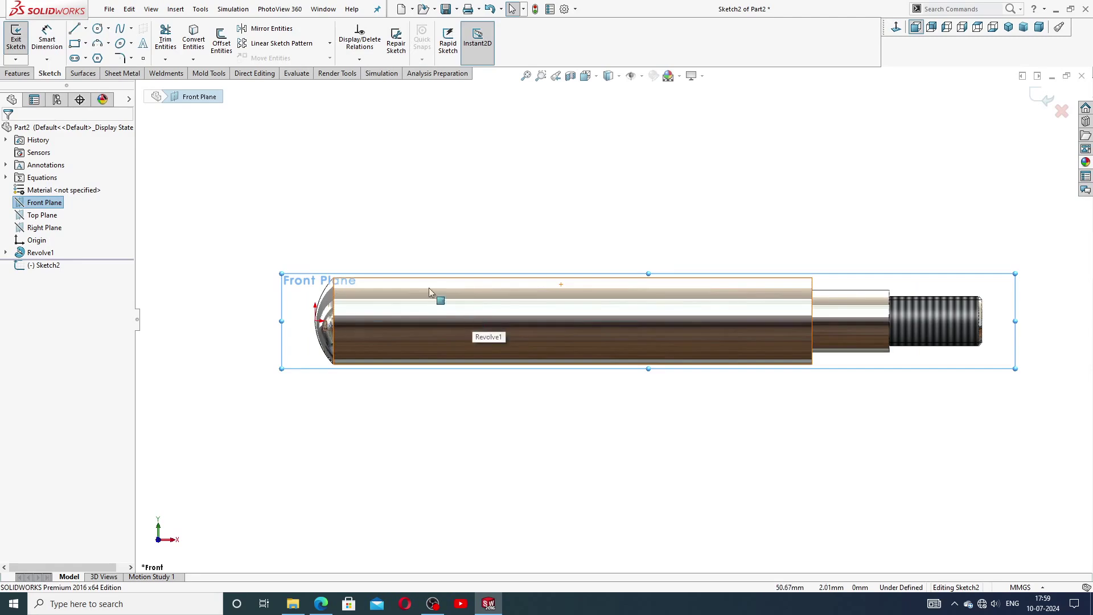
{"action": "left_click", "coordinate": [97, 28]}
{"action": "scroll", "coordinate": [410, 322], "scroll_direction": "down", "scroll_amount": 3}
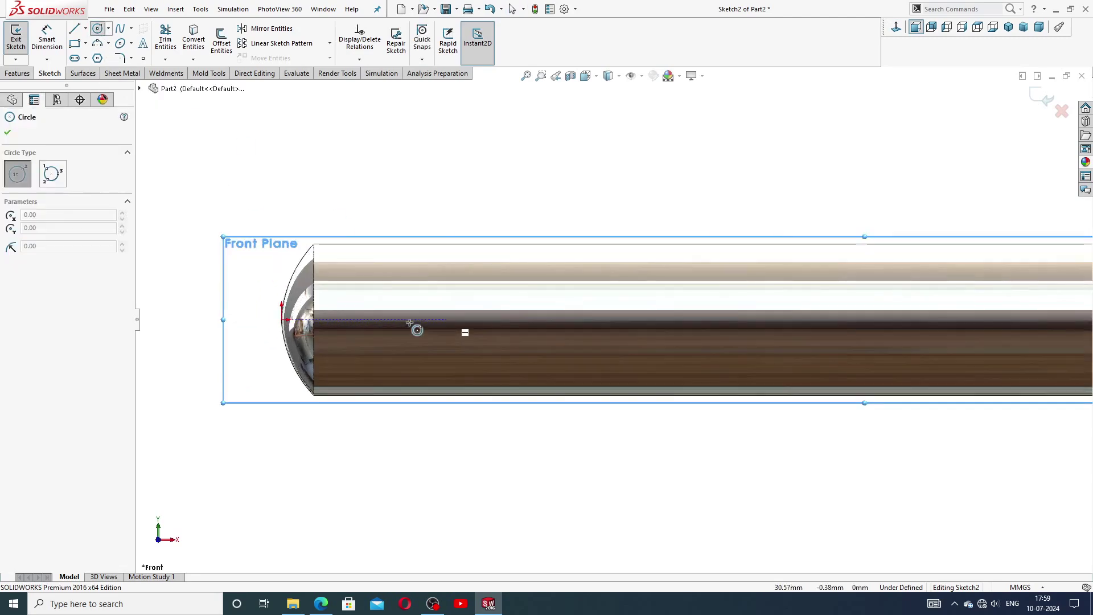
{"action": "left_click", "coordinate": [383, 319]}
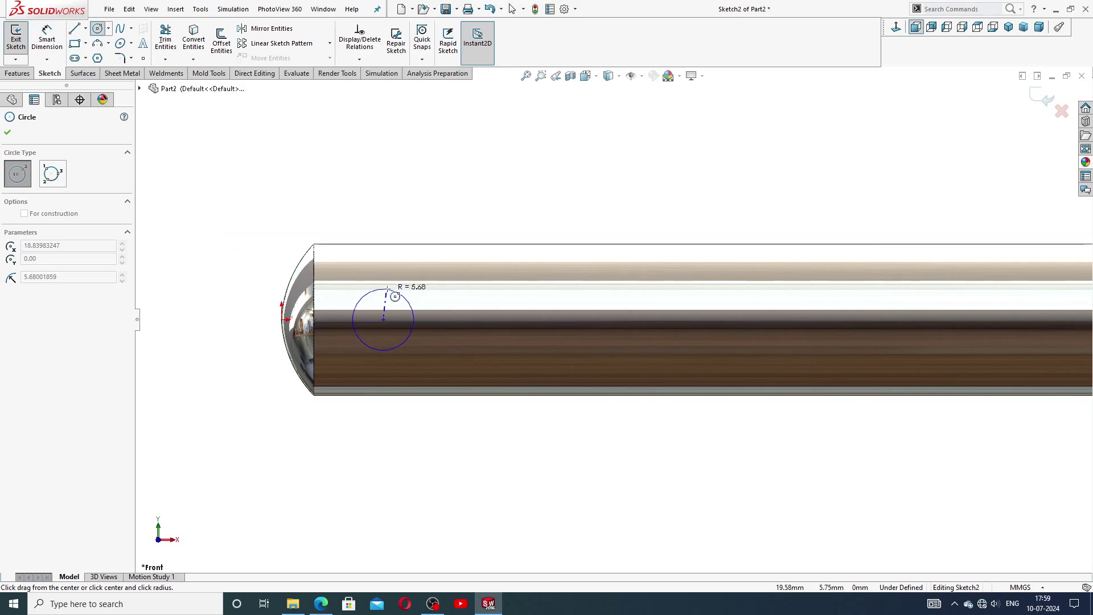
{"action": "left_click", "coordinate": [387, 289]}
{"action": "right_click", "coordinate": [444, 202]}
{"action": "left_click", "coordinate": [461, 212]}
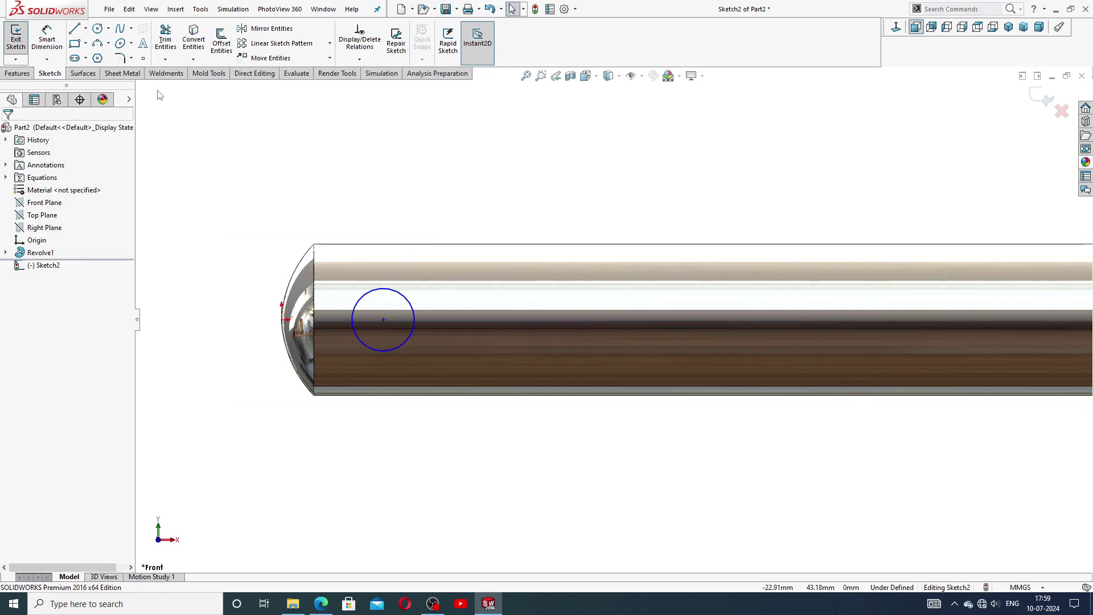
Dimension the circle's diameter to 13.05
{"action": "left_click", "coordinate": [46, 39]}
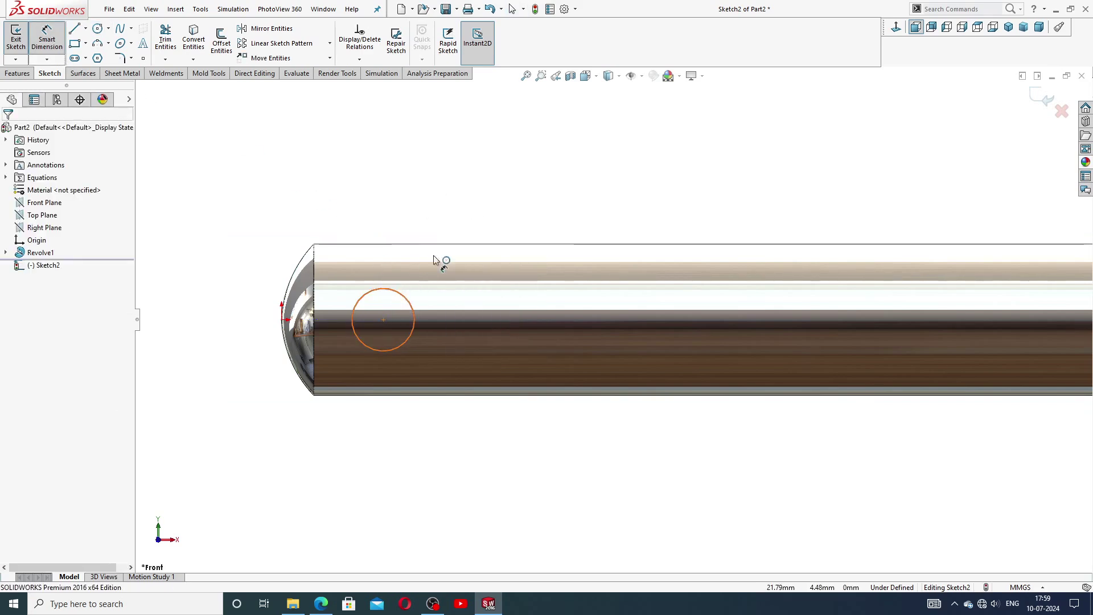
{"action": "left_click", "coordinate": [402, 293]}
{"action": "left_click", "coordinate": [454, 223]}
{"action": "type", "text": "13"}
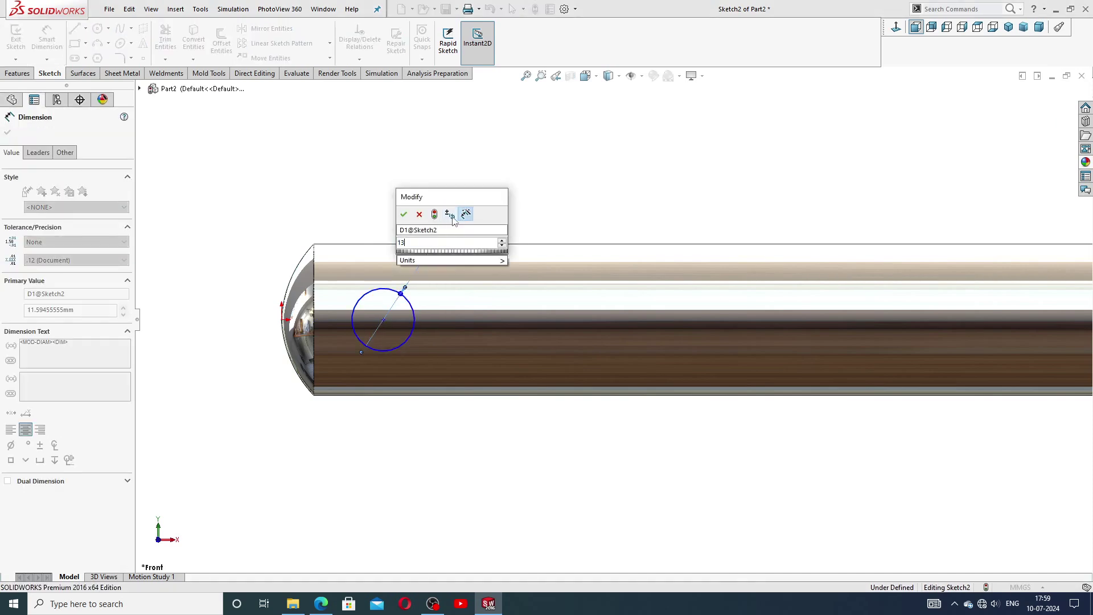
{"action": "type", "text": ".05"}
{"action": "key", "text": "Return"}
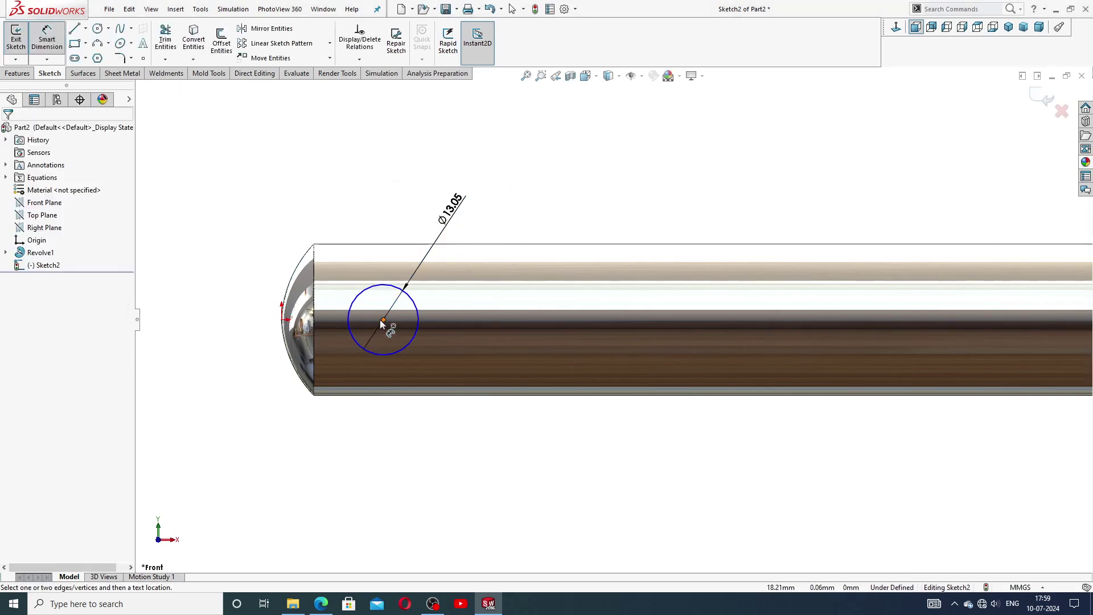
Dimension the circle centre 22 mm from the origin
{"action": "left_click", "coordinate": [383, 320]}
{"action": "left_click", "coordinate": [282, 319]}
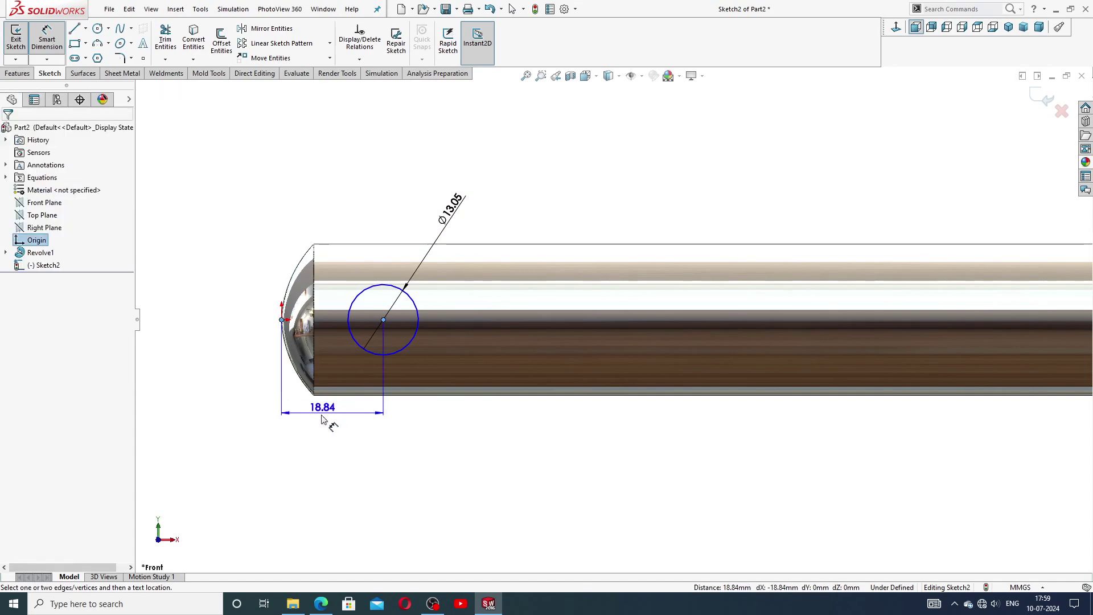
{"action": "left_click", "coordinate": [322, 420]}
{"action": "key", "text": "Return"}
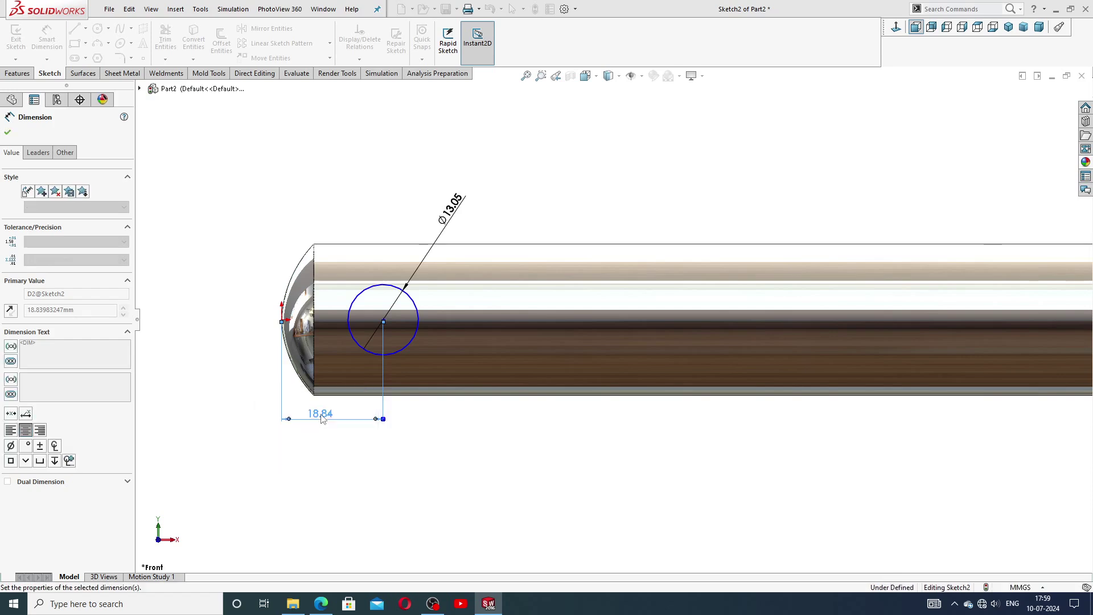
{"action": "type", "text": "22"}
{"action": "key", "text": "Return"}
{"action": "left_click", "coordinate": [415, 456]}
{"action": "right_click", "coordinate": [547, 196]}
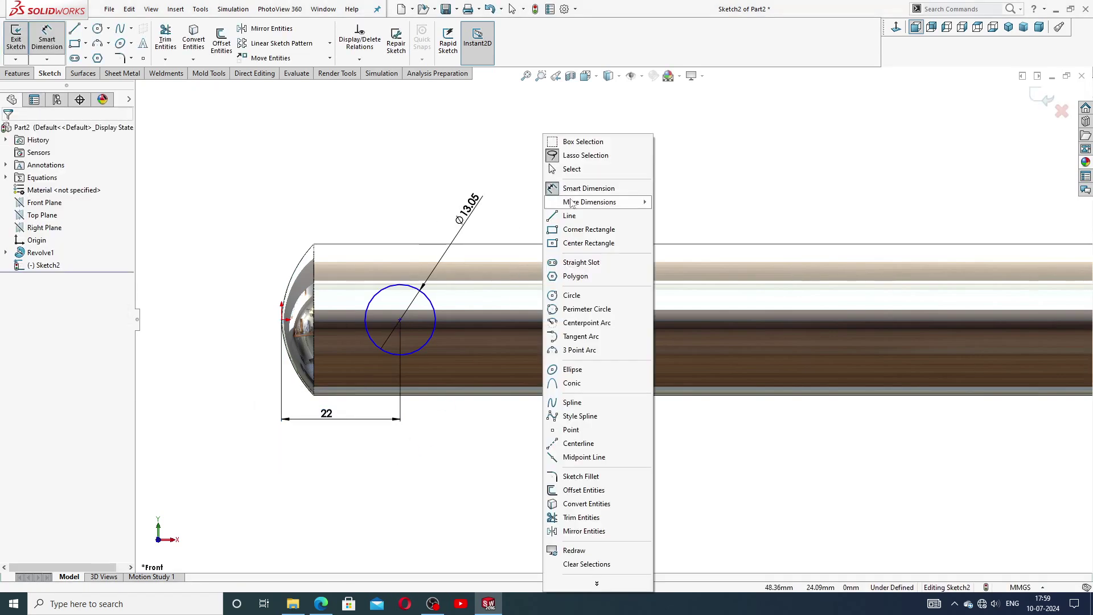
{"action": "left_click", "coordinate": [572, 169]}
Add a Horizontal relation between circle centre and origin, then verify both dimension values
{"action": "left_click", "coordinate": [401, 321]}
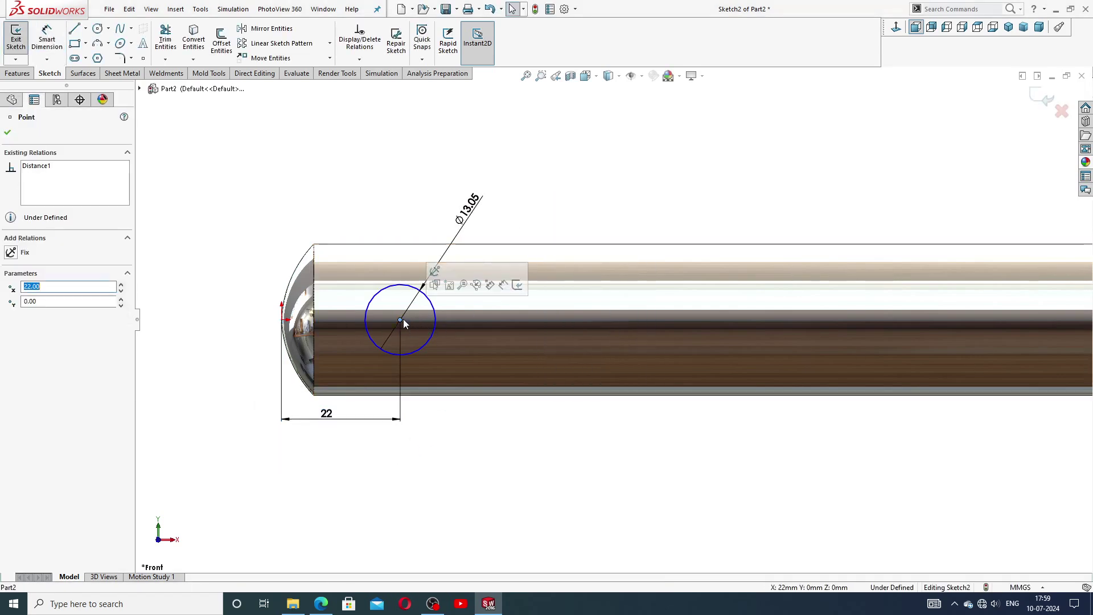
{"action": "left_click", "coordinate": [282, 319], "text": "ctrl"}
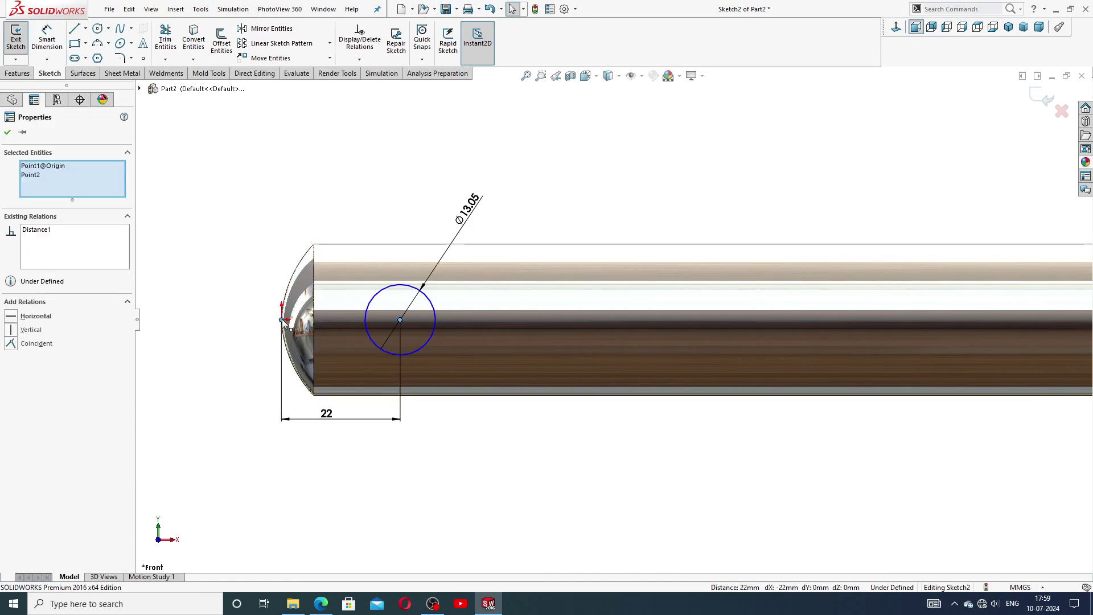
{"action": "left_click", "coordinate": [315, 272]}
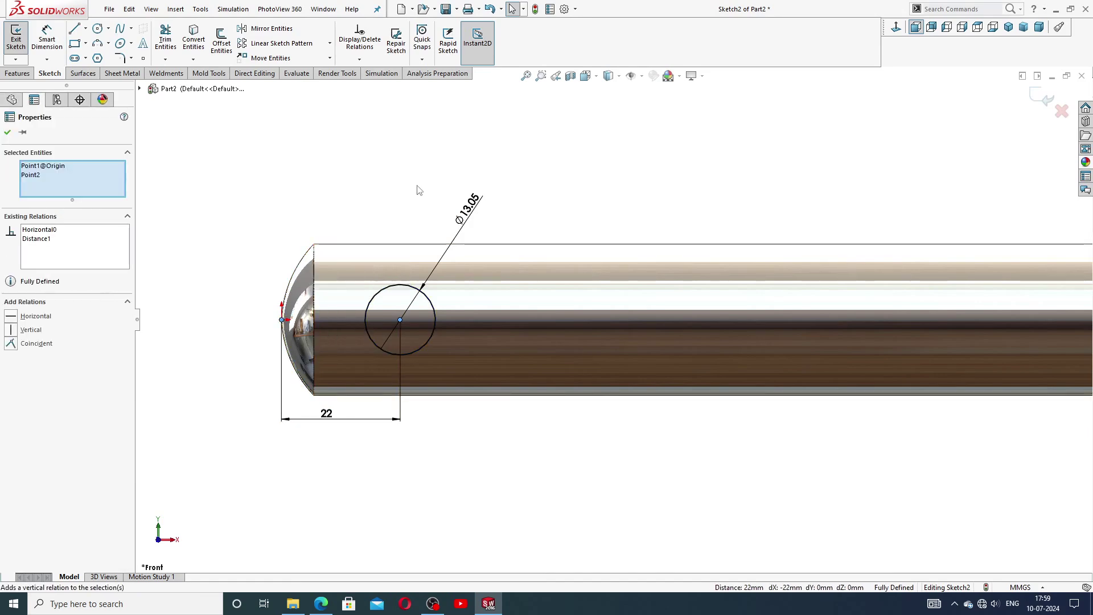
{"action": "key", "text": "Escape"}
{"action": "left_click", "coordinate": [459, 224]}
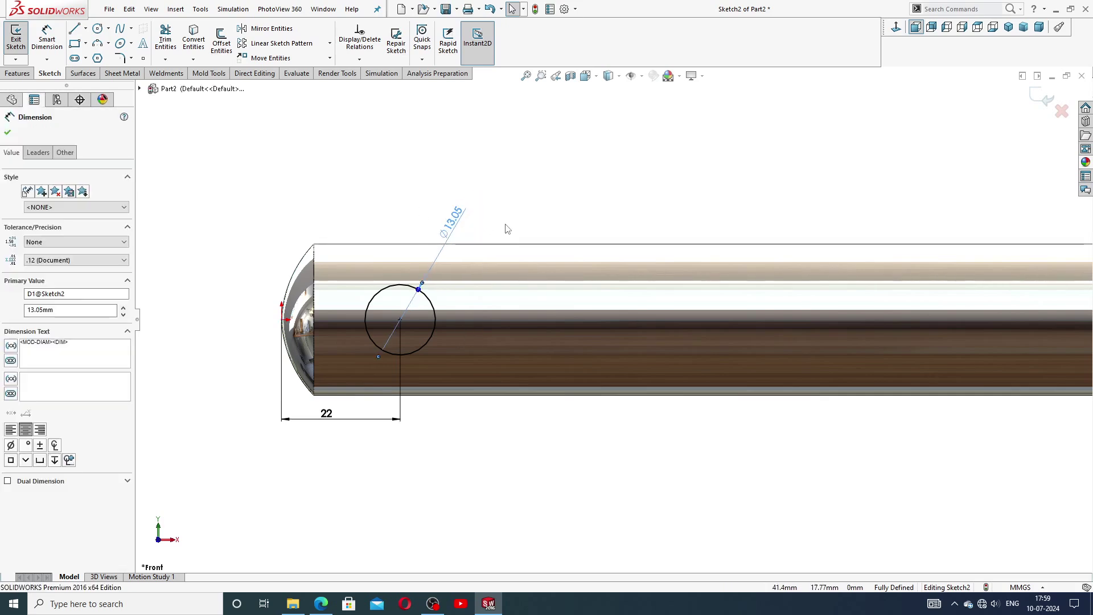
{"action": "key", "text": "Escape"}
{"action": "left_click", "coordinate": [328, 425]}
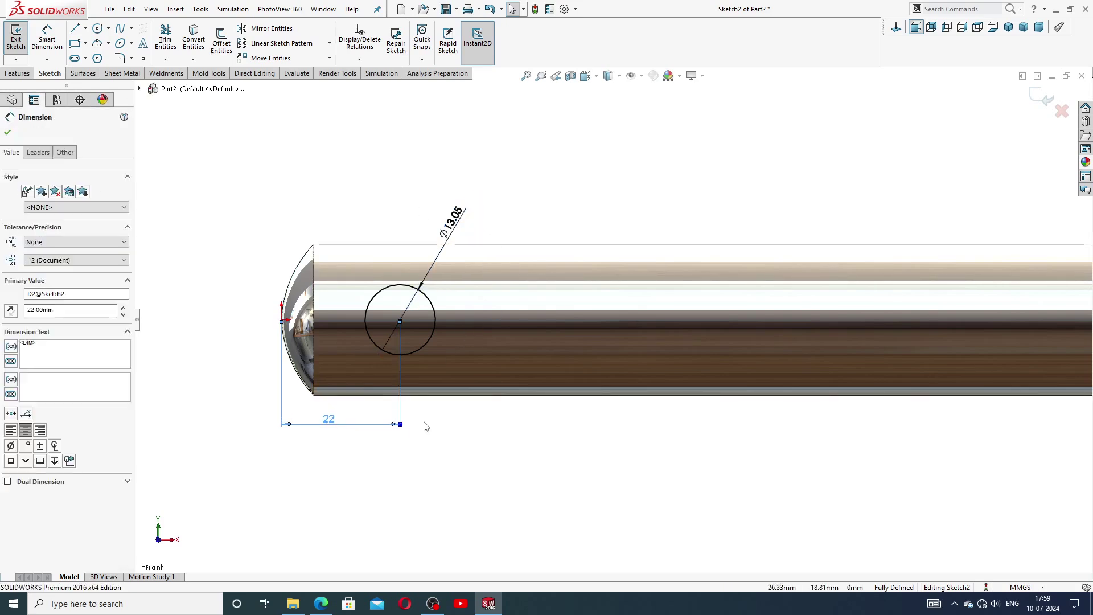
{"action": "key", "text": "Escape"}
{"action": "scroll", "coordinate": [461, 469], "scroll_direction": "up", "scroll_amount": 2}
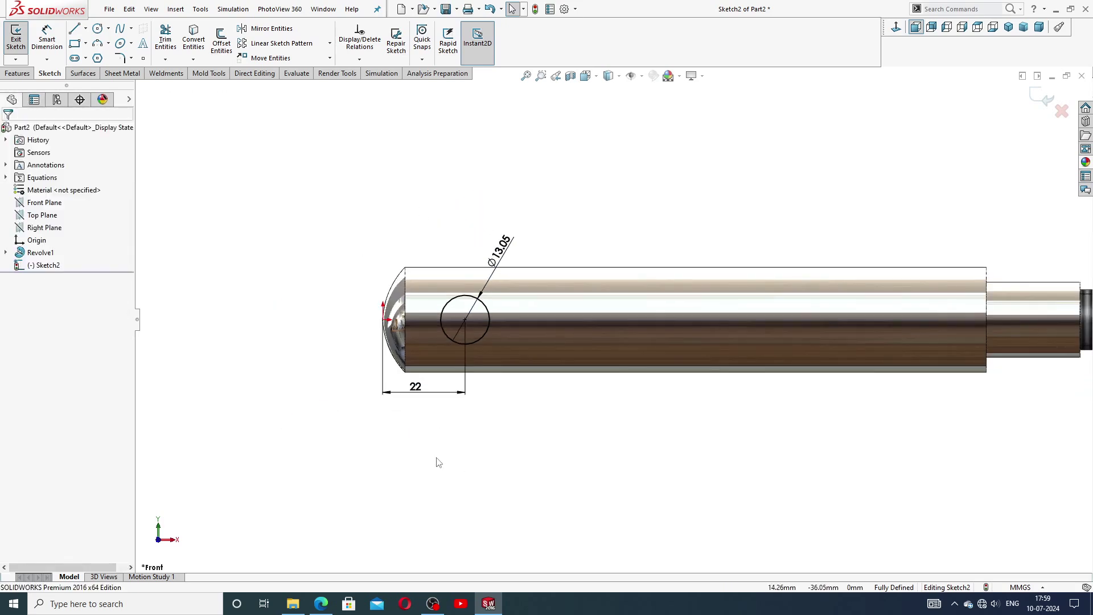
{"action": "key", "text": "alt+Tab"}
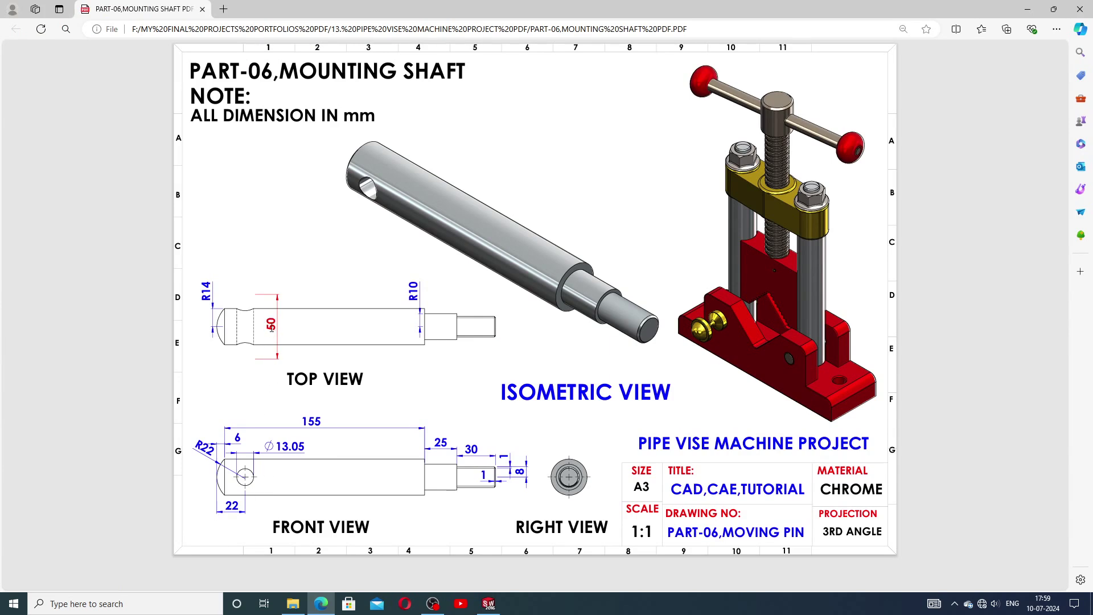
Review the PART-06 front view dimensions, then return to the SOLIDWORKS sketch
{"action": "left_click", "coordinate": [489, 604]}
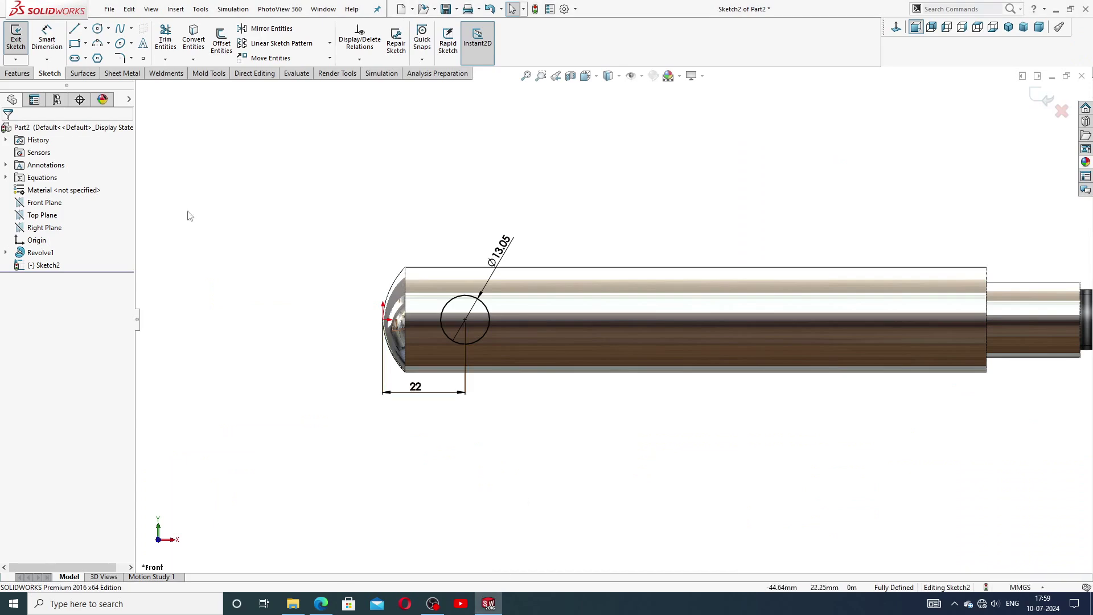
Extrude-cut the Ø13.05 circle Mid Plane, 50 mm deep, through the shaft
{"action": "left_click", "coordinate": [18, 74]}
{"action": "left_click", "coordinate": [169, 40]}
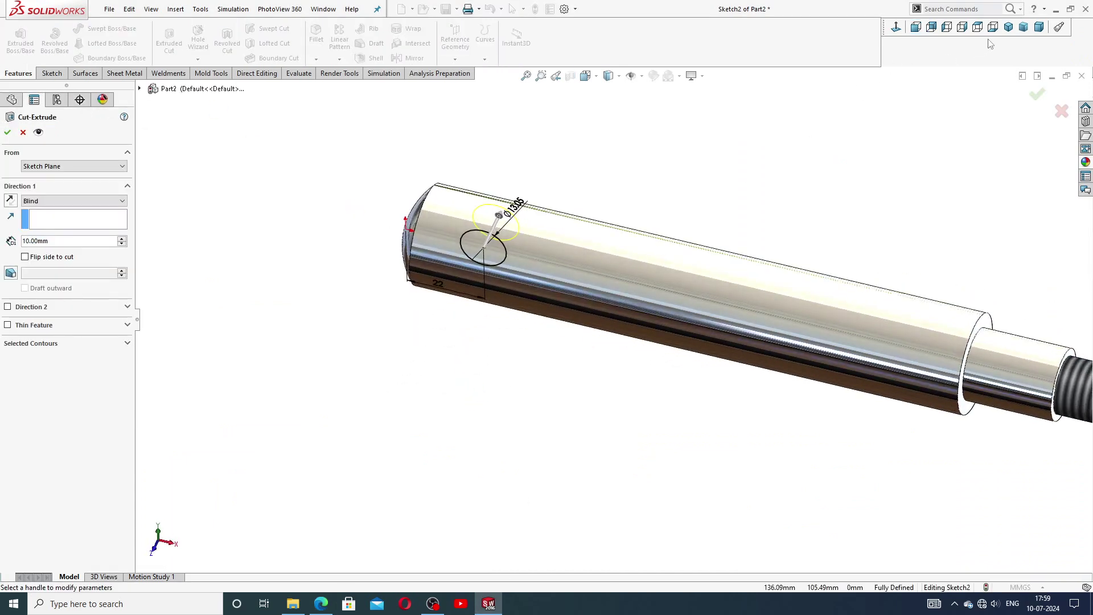
{"action": "left_click", "coordinate": [1002, 29]}
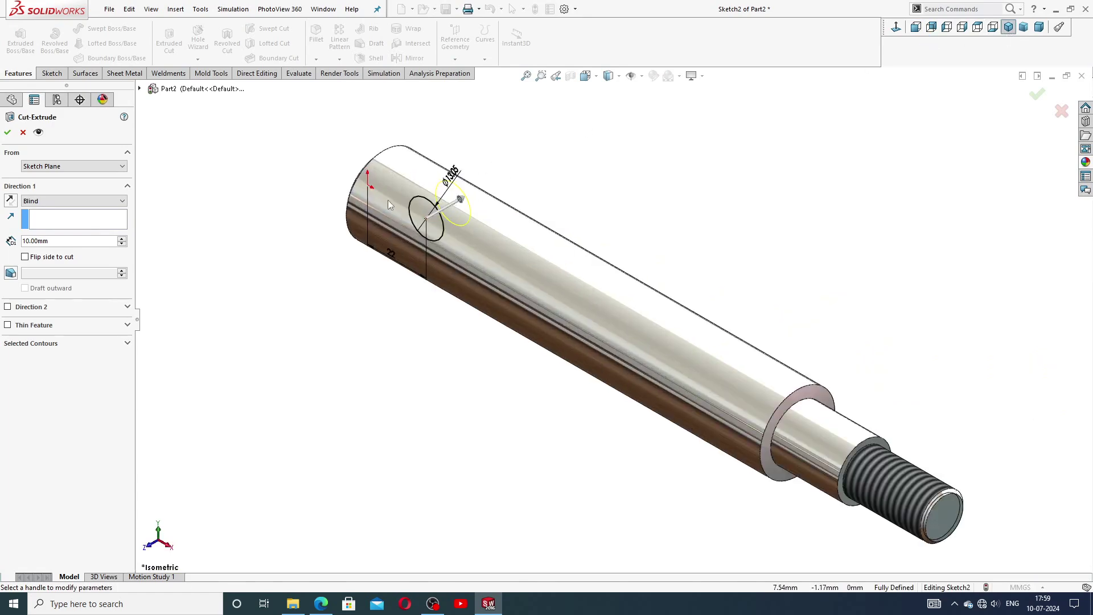
{"action": "left_click", "coordinate": [57, 201]}
{"action": "left_click", "coordinate": [51, 256]}
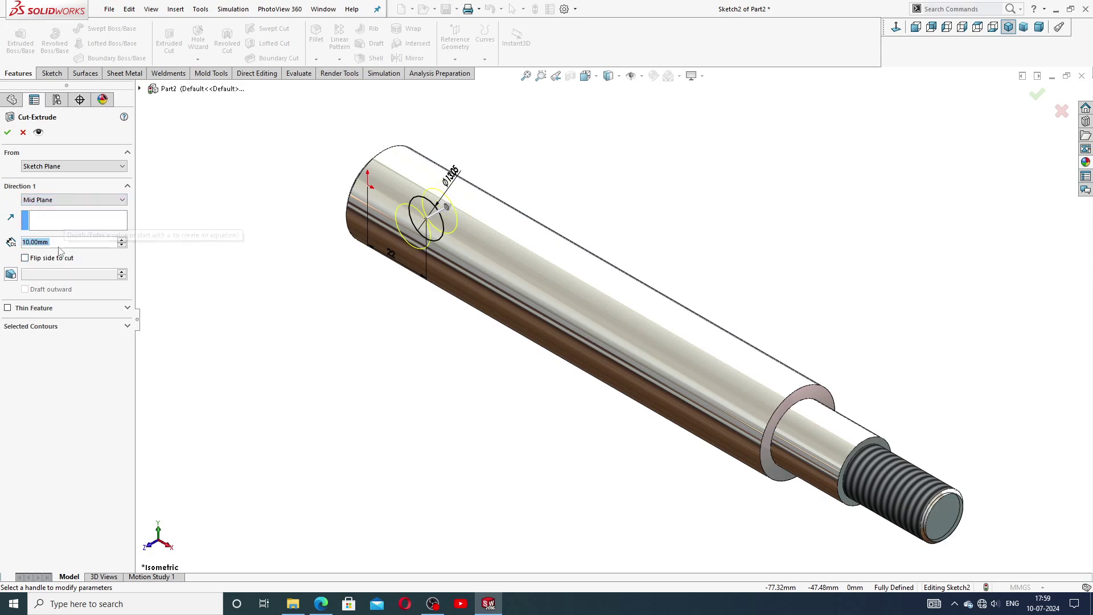
{"action": "type", "text": "50"}
{"action": "key", "text": "Return"}
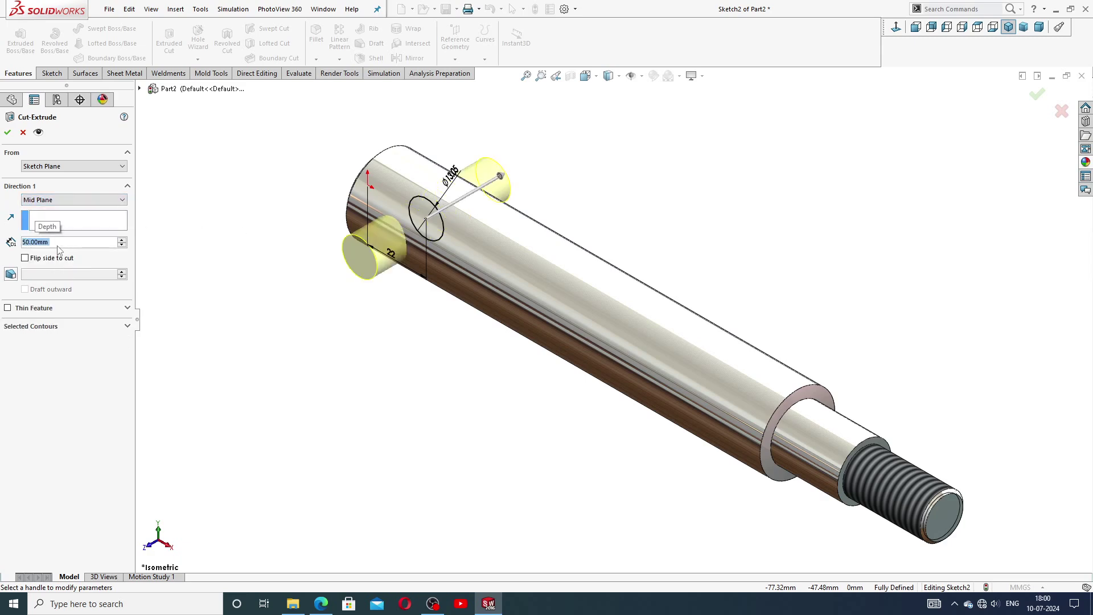
{"action": "left_click", "coordinate": [7, 132]}
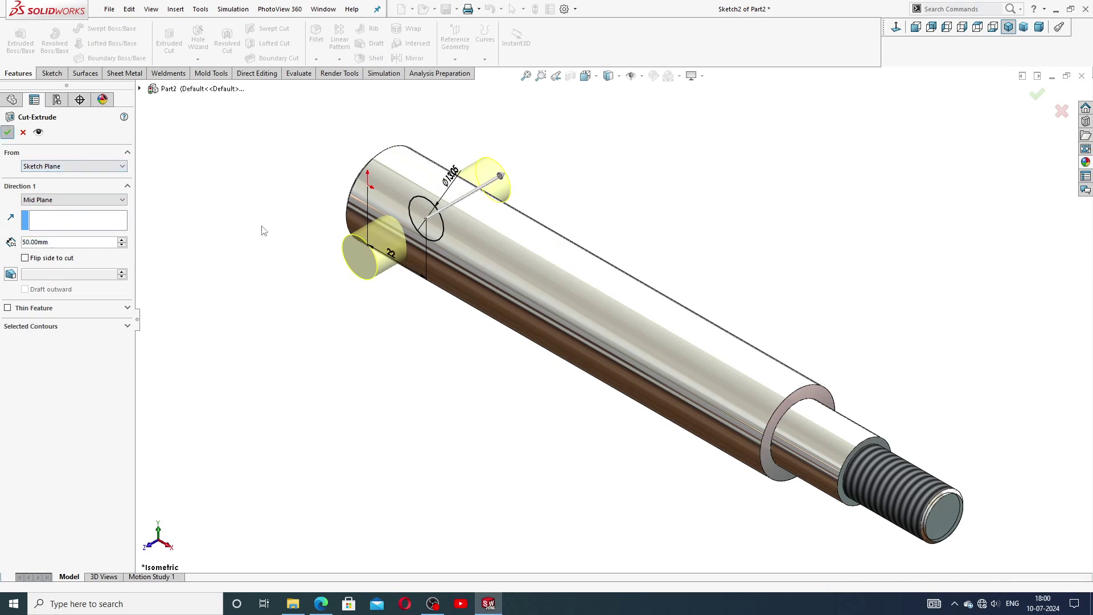
{"action": "mouse_move", "coordinate": [646, 336]}
{"action": "middle_mouse_down"}
{"action": "mouse_move", "coordinate": [703, 237]}
{"action": "mouse_move", "coordinate": [678, 364]}
{"action": "mouse_move", "coordinate": [702, 381]}
{"action": "middle_mouse_up"}
{"action": "scroll", "coordinate": [672, 366], "scroll_direction": "up", "scroll_amount": 3}
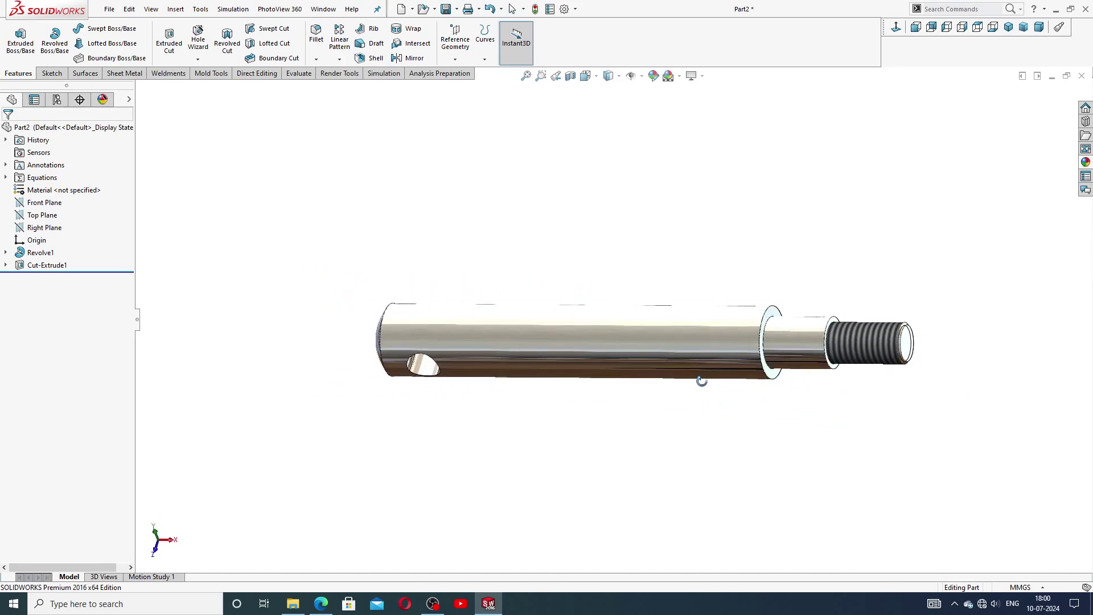
Orbit and zoom around the shaft to inspect the cross hole, then bring up the drawing
{"action": "left_click", "coordinate": [1008, 27]}
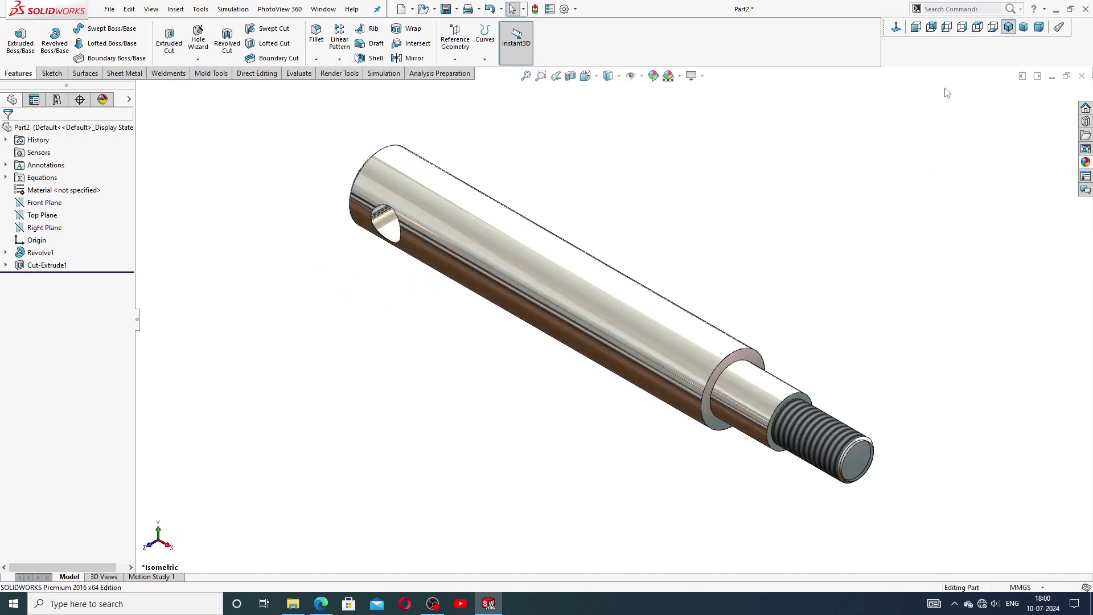
{"action": "scroll", "coordinate": [540, 273], "scroll_direction": "up", "scroll_amount": 1}
{"action": "scroll", "coordinate": [540, 273], "scroll_direction": "down", "scroll_amount": 2}
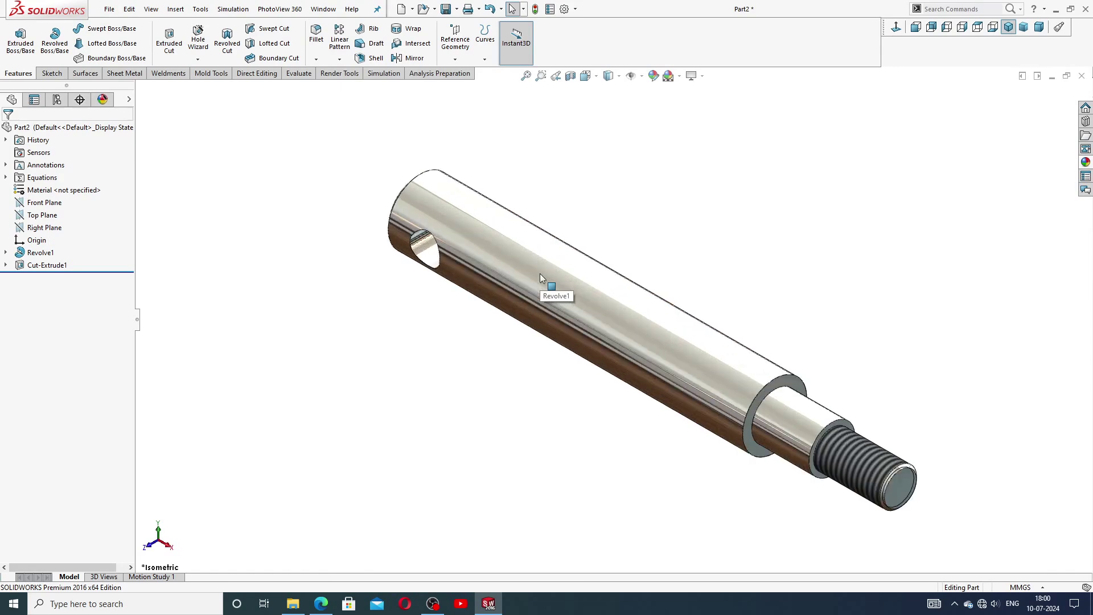
{"action": "mouse_move", "coordinate": [540, 274]}
{"action": "middle_mouse_down"}
{"action": "mouse_move", "coordinate": [579, 309]}
{"action": "mouse_move", "coordinate": [649, 320]}
{"action": "mouse_move", "coordinate": [619, 288]}
{"action": "middle_mouse_up"}
{"action": "scroll", "coordinate": [618, 333], "scroll_direction": "down", "scroll_amount": 2}
{"action": "scroll", "coordinate": [618, 333], "scroll_direction": "down", "scroll_amount": 1}
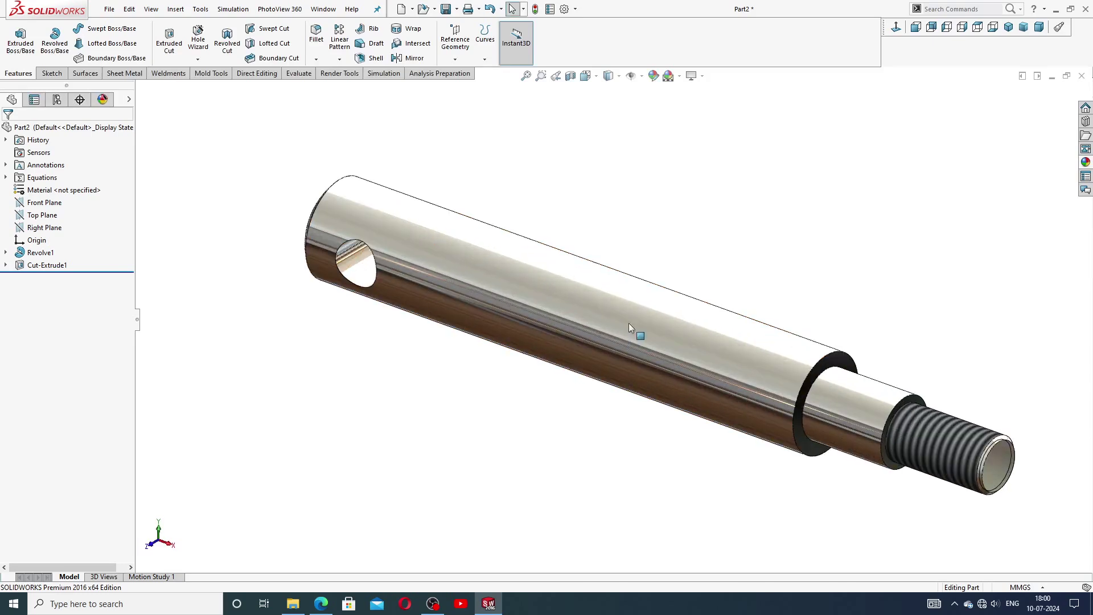
{"action": "scroll", "coordinate": [721, 236], "scroll_direction": "up", "scroll_amount": 1}
{"action": "scroll", "coordinate": [721, 239], "scroll_direction": "up", "scroll_amount": 1}
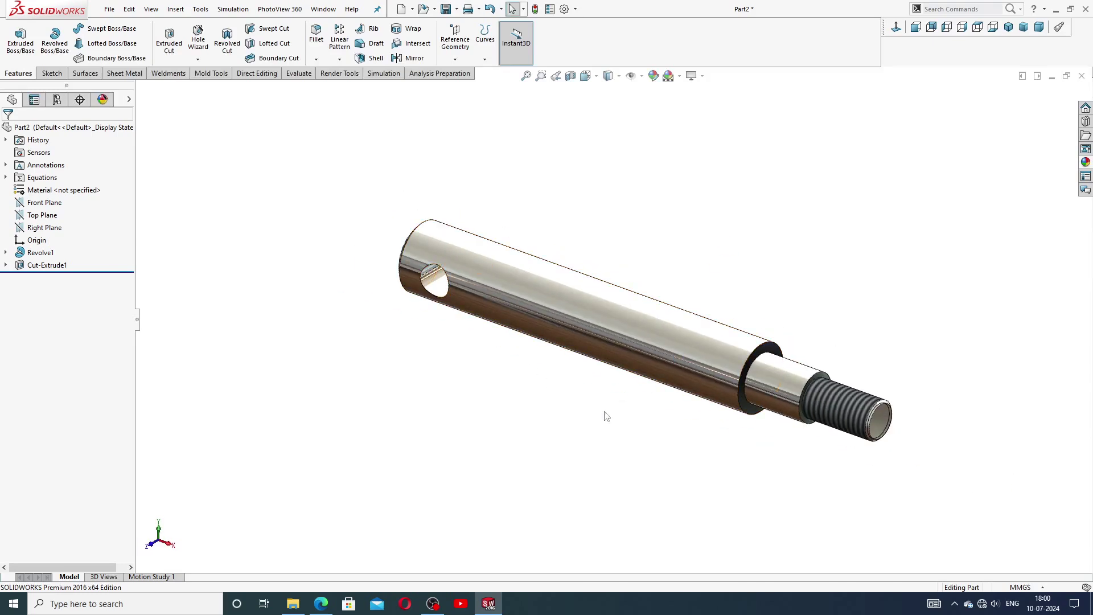
{"action": "left_click", "coordinate": [321, 603]}
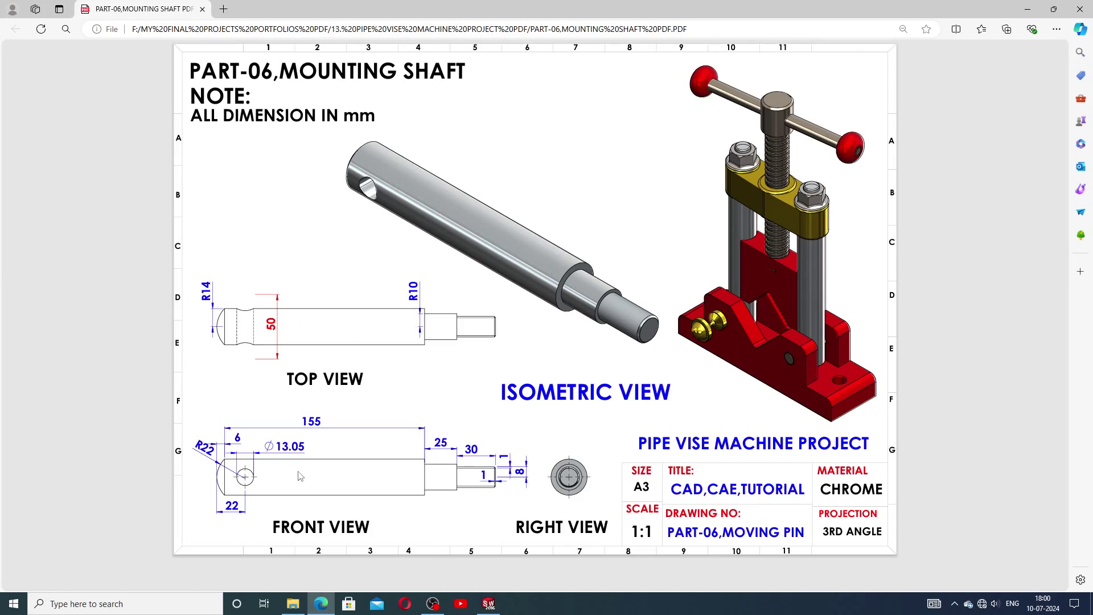
Return to the SOLIDWORKS shaft model and set an isometric view
{"action": "left_click", "coordinate": [488, 603]}
{"action": "left_click", "coordinate": [1009, 27]}
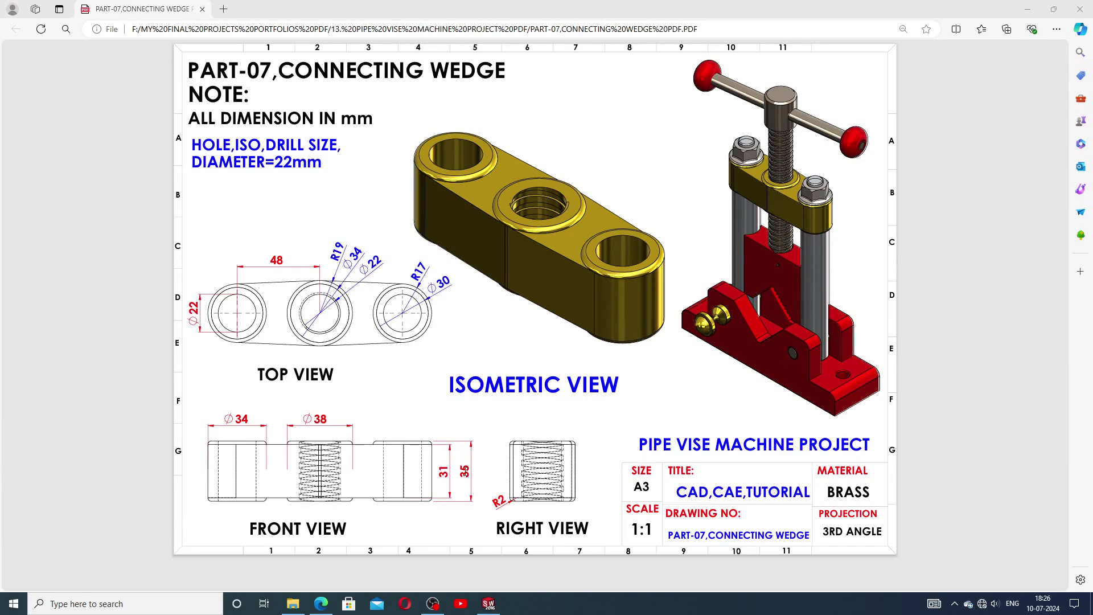
Orbit and zoom around the finished wedge, checking the front and isometric views
{"action": "left_click", "coordinate": [489, 604]}
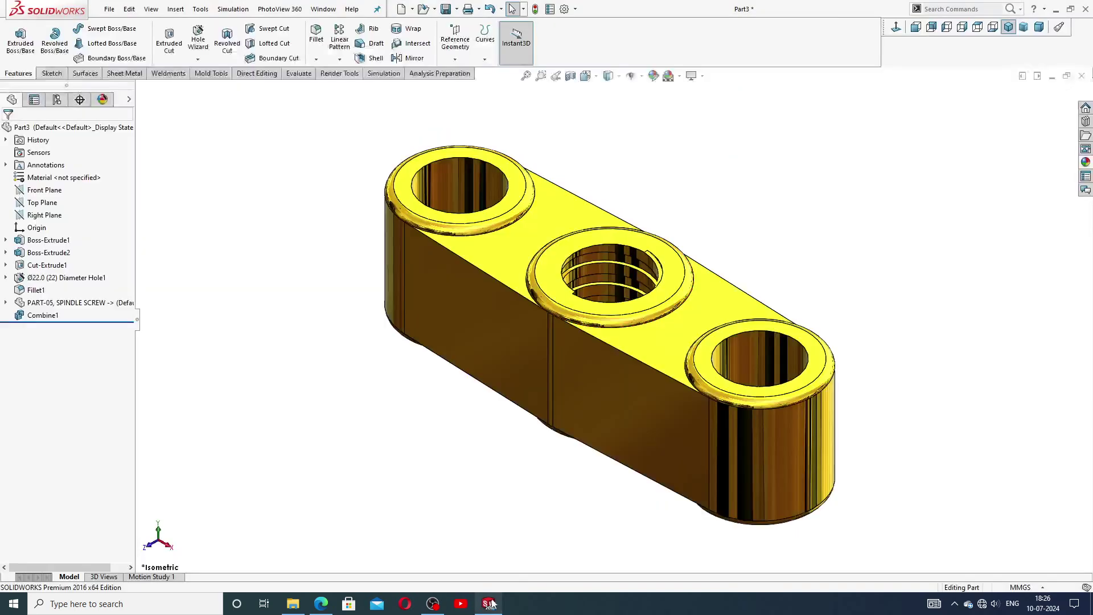
{"action": "mouse_move", "coordinate": [672, 402]}
{"action": "middle_mouse_down"}
{"action": "mouse_move", "coordinate": [636, 483]}
{"action": "mouse_move", "coordinate": [664, 320]}
{"action": "mouse_move", "coordinate": [664, 378]}
{"action": "mouse_move", "coordinate": [786, 385]}
{"action": "mouse_move", "coordinate": [695, 273]}
{"action": "mouse_move", "coordinate": [703, 298]}
{"action": "mouse_move", "coordinate": [676, 134]}
{"action": "mouse_move", "coordinate": [656, 175]}
{"action": "mouse_move", "coordinate": [647, 154]}
{"action": "mouse_move", "coordinate": [774, 447]}
{"action": "mouse_move", "coordinate": [740, 399]}
{"action": "mouse_move", "coordinate": [741, 516]}
{"action": "mouse_move", "coordinate": [713, 302]}
{"action": "mouse_move", "coordinate": [701, 453]}
{"action": "mouse_move", "coordinate": [658, 307]}
{"action": "mouse_move", "coordinate": [626, 330]}
{"action": "middle_mouse_up"}
{"action": "scroll", "coordinate": [627, 331], "scroll_direction": "down", "scroll_amount": 5}
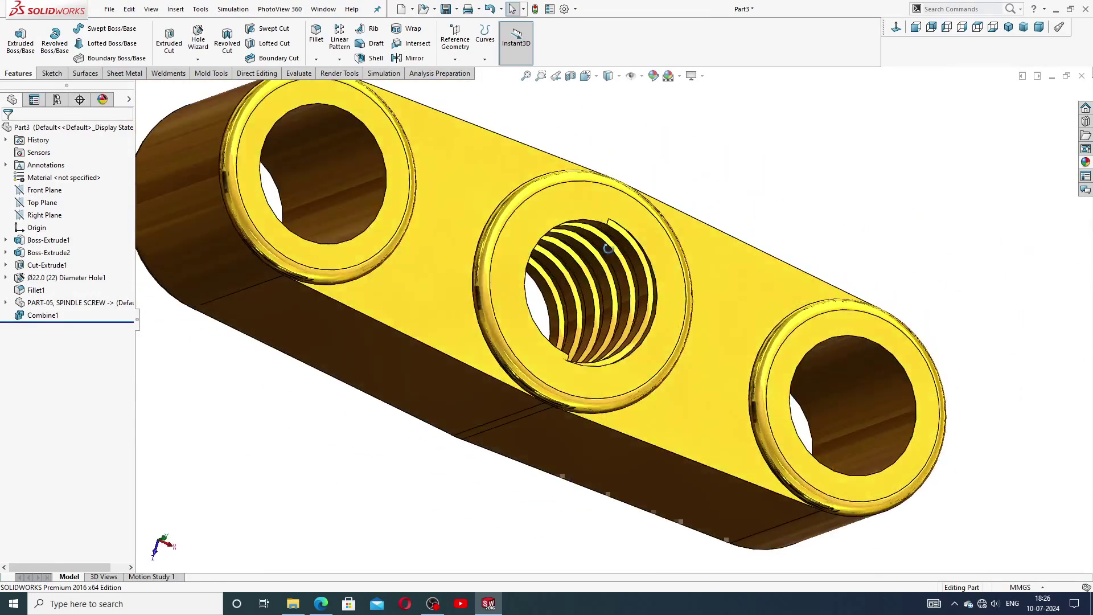
{"action": "scroll", "coordinate": [609, 247], "scroll_direction": "up", "scroll_amount": 5}
{"action": "middle_click_drag", "start_coordinate": [608, 248], "coordinate": [626, 289]}
{"action": "left_click", "coordinate": [978, 26]}
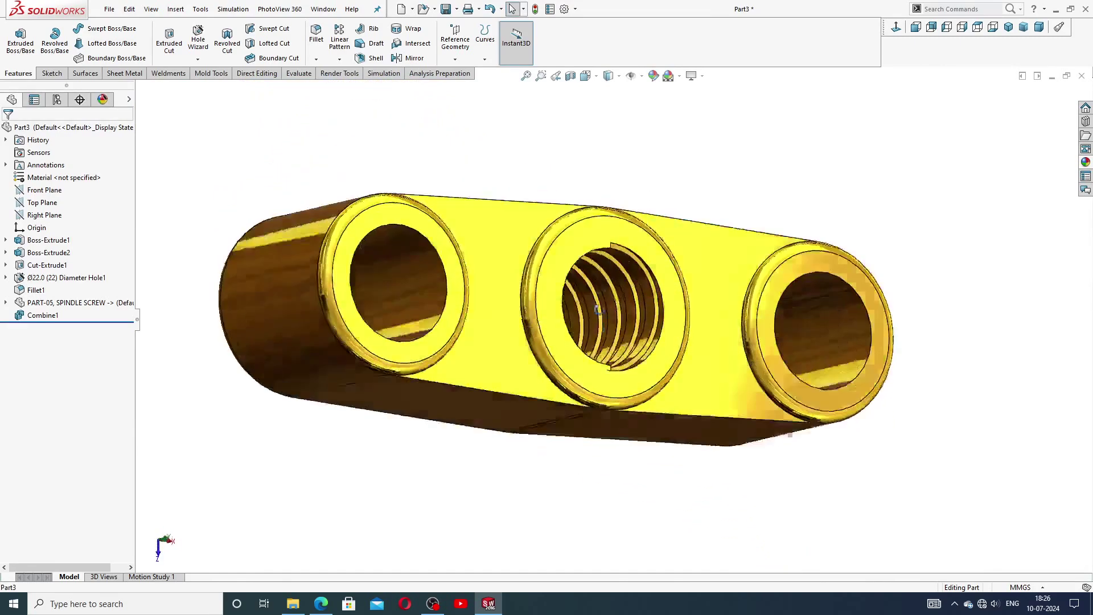
{"action": "left_click", "coordinate": [1009, 26]}
{"action": "mouse_move", "coordinate": [712, 171]}
{"action": "middle_mouse_down"}
{"action": "mouse_move", "coordinate": [756, 188]}
{"action": "mouse_move", "coordinate": [954, 203]}
{"action": "mouse_move", "coordinate": [877, 192]}
{"action": "mouse_move", "coordinate": [728, 249]}
{"action": "mouse_move", "coordinate": [664, 113]}
{"action": "mouse_move", "coordinate": [700, 347]}
{"action": "mouse_move", "coordinate": [634, 420]}
{"action": "mouse_move", "coordinate": [707, 378]}
{"action": "mouse_move", "coordinate": [647, 173]}
{"action": "mouse_move", "coordinate": [761, 249]}
{"action": "mouse_move", "coordinate": [688, 190]}
{"action": "mouse_move", "coordinate": [745, 317]}
{"action": "mouse_move", "coordinate": [715, 359]}
{"action": "mouse_move", "coordinate": [718, 232]}
{"action": "middle_mouse_up"}
Inspect the fillet around the right boss rim, then return to the isometric view
{"action": "scroll", "coordinate": [762, 271], "scroll_direction": "down", "scroll_amount": 2}
{"action": "scroll", "coordinate": [762, 272], "scroll_direction": "down", "scroll_amount": 5}
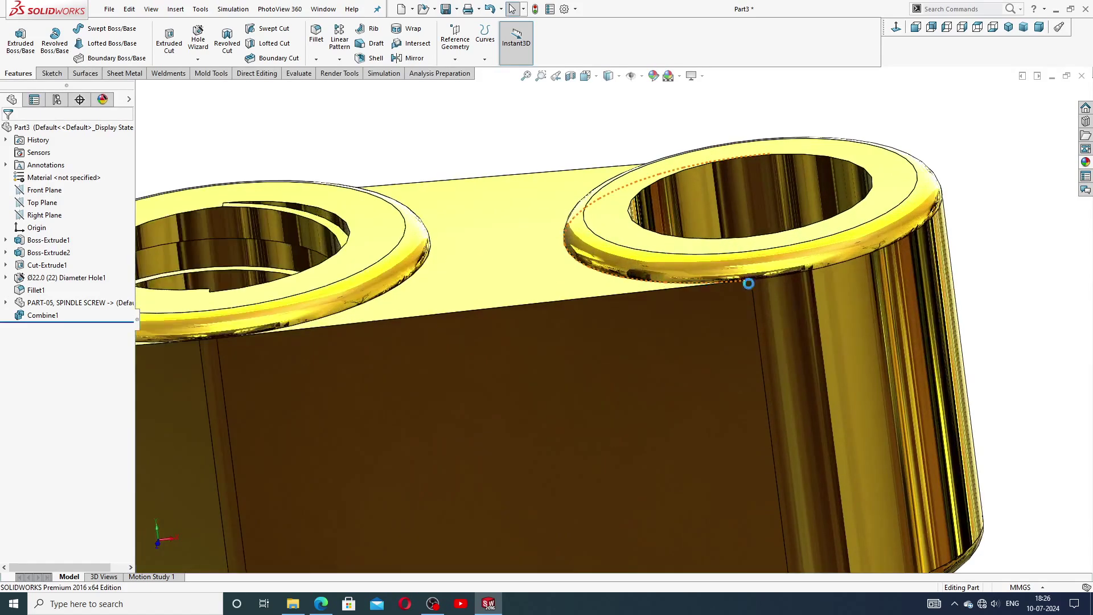
{"action": "left_click", "coordinate": [755, 275]}
{"action": "scroll", "coordinate": [642, 276], "scroll_direction": "up", "scroll_amount": 3}
{"action": "scroll", "coordinate": [642, 275], "scroll_direction": "up", "scroll_amount": 3}
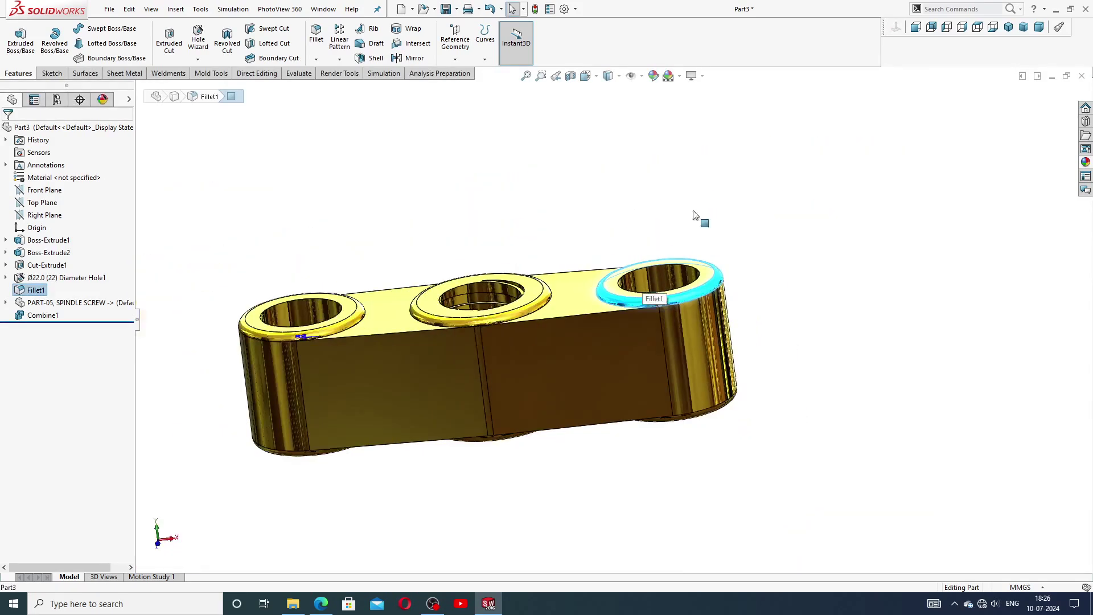
{"action": "left_click", "coordinate": [872, 159]}
{"action": "left_click", "coordinate": [1009, 26]}
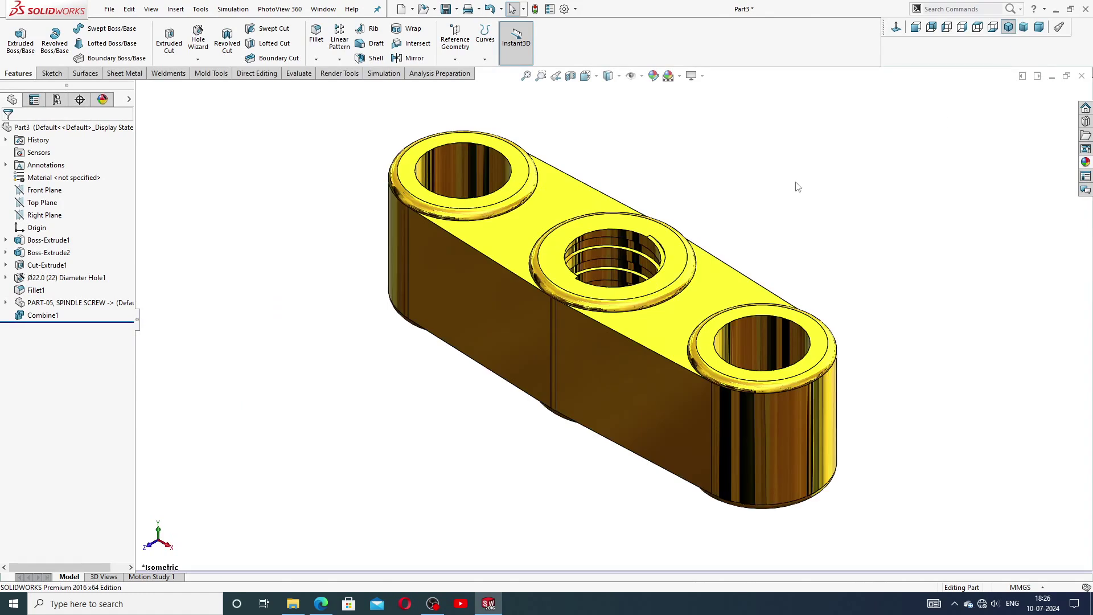
Compare the part with the reference drawing PDF, then close Part3
{"action": "left_click", "coordinate": [321, 603]}
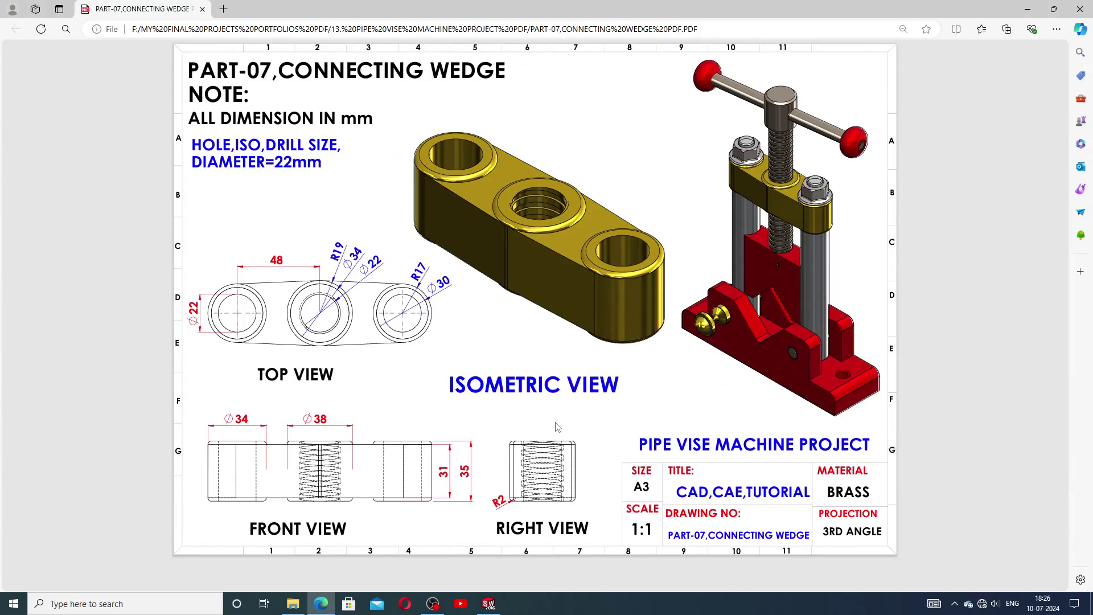
{"action": "left_click", "coordinate": [488, 604]}
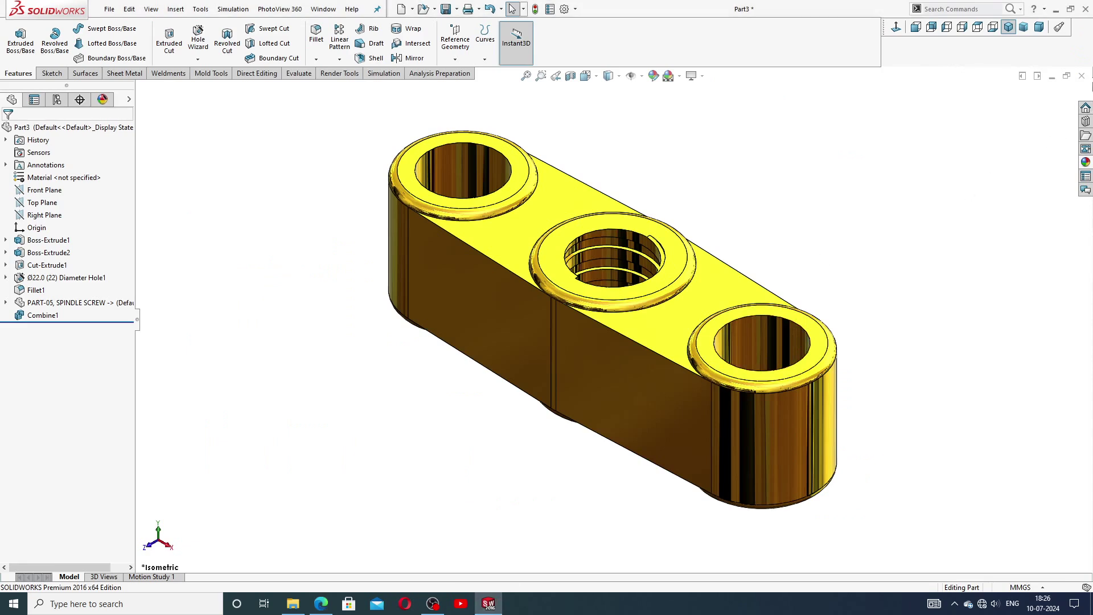
{"action": "left_click", "coordinate": [1082, 76]}
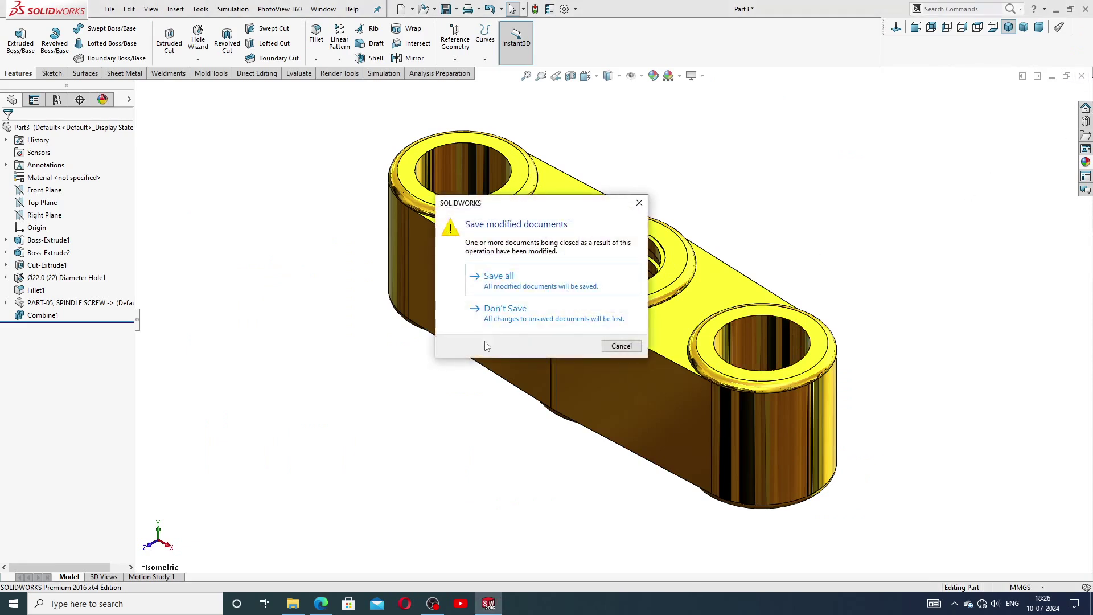
Discard changes to the wedge and create a new blank part document
{"action": "left_click", "coordinate": [512, 309]}
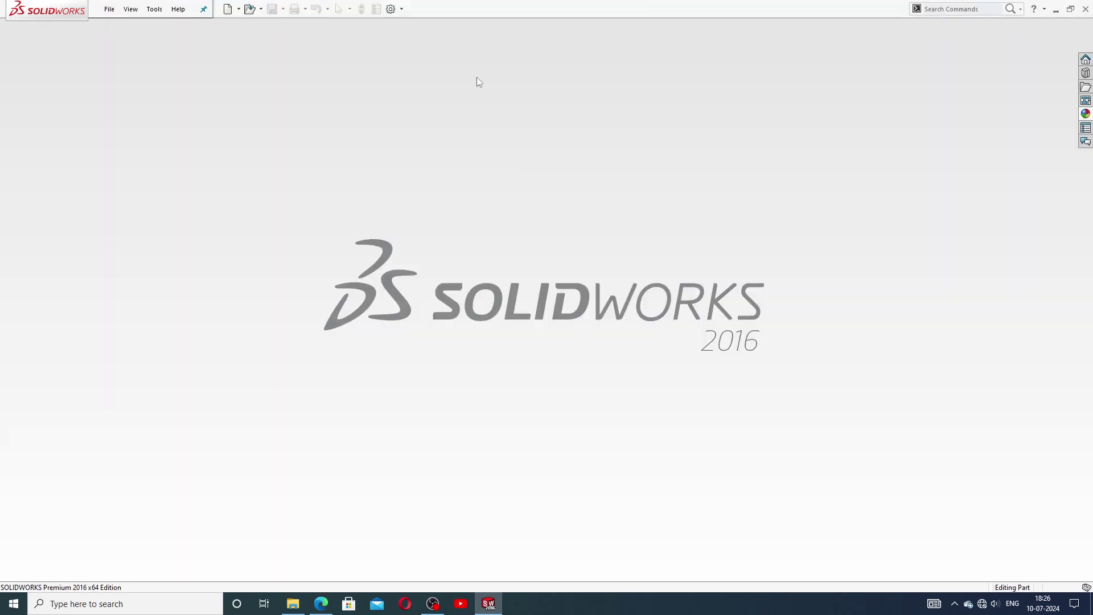
{"action": "left_click", "coordinate": [228, 9]}
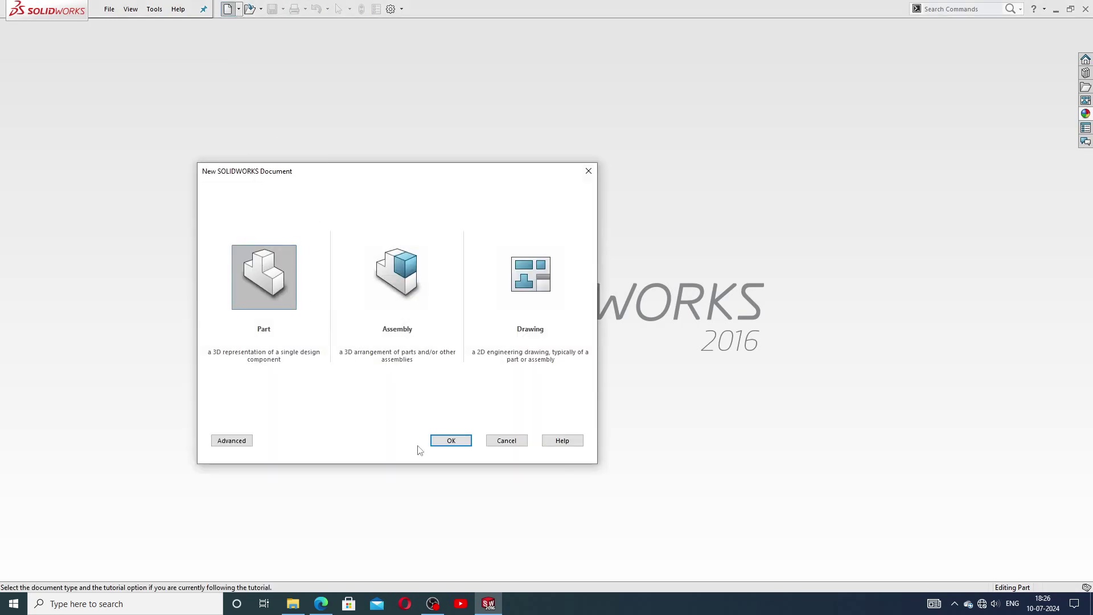
{"action": "left_click", "coordinate": [438, 442]}
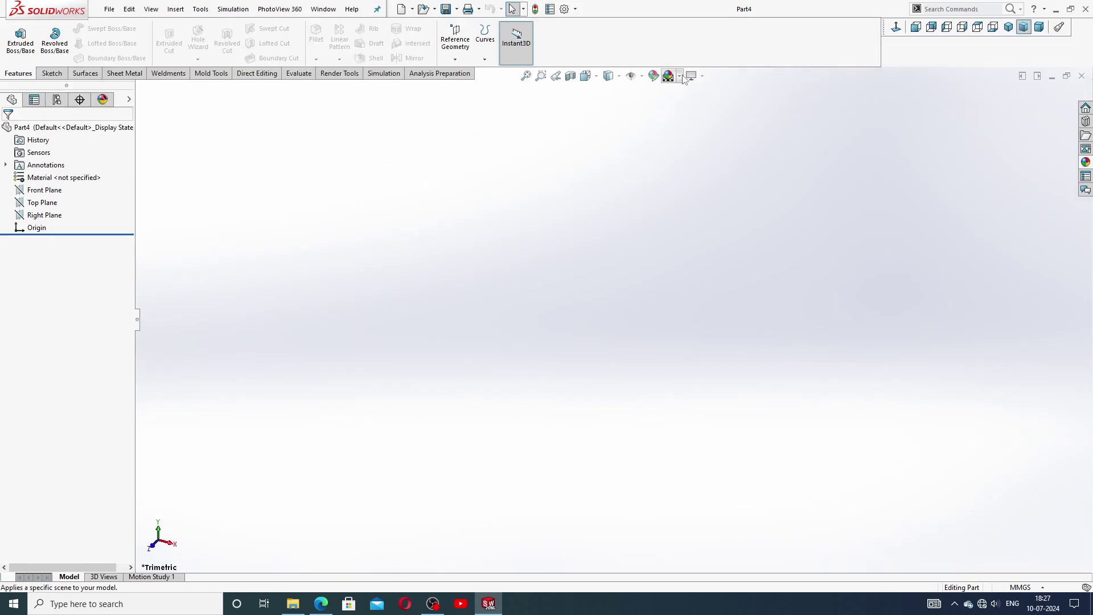
Give the viewport a Plain White scene and open the part's Document Properties
{"action": "left_click", "coordinate": [686, 77]}
{"action": "left_click", "coordinate": [692, 32]}
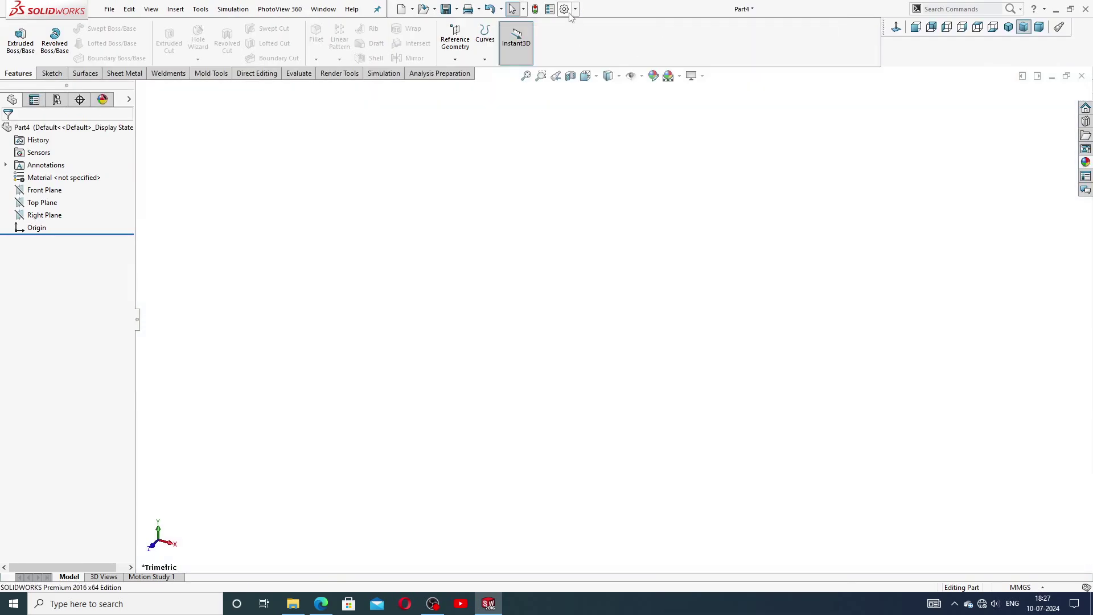
{"action": "left_click", "coordinate": [565, 10]}
{"action": "left_click", "coordinate": [402, 108]}
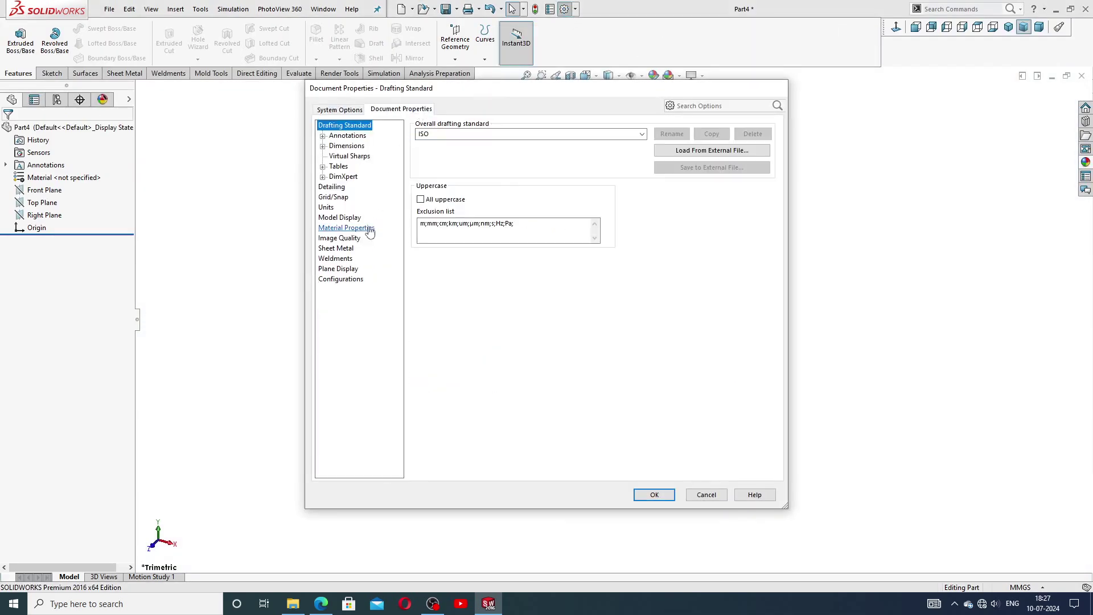
Set shaded and wireframe image quality to maximum under Image Quality and apply
{"action": "left_click", "coordinate": [339, 238]}
{"action": "left_click_drag", "start_coordinate": [510, 142], "coordinate": [630, 143]}
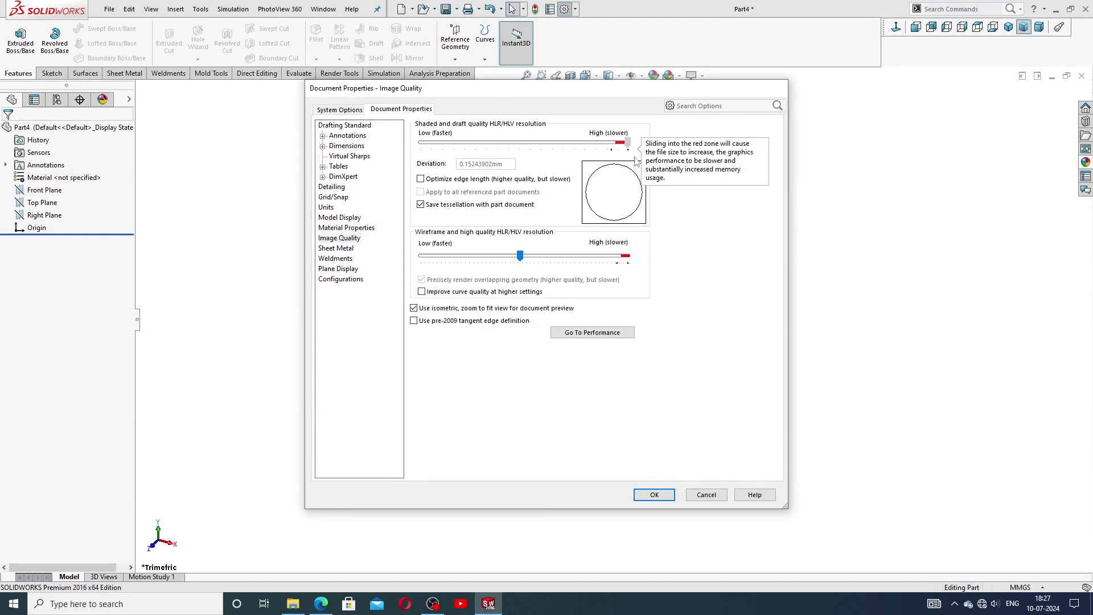
{"action": "mouse_move", "coordinate": [520, 256]}
{"action": "left_mouse_down"}
{"action": "mouse_move", "coordinate": [480, 256]}
{"action": "mouse_move", "coordinate": [644, 278]}
{"action": "left_mouse_up"}
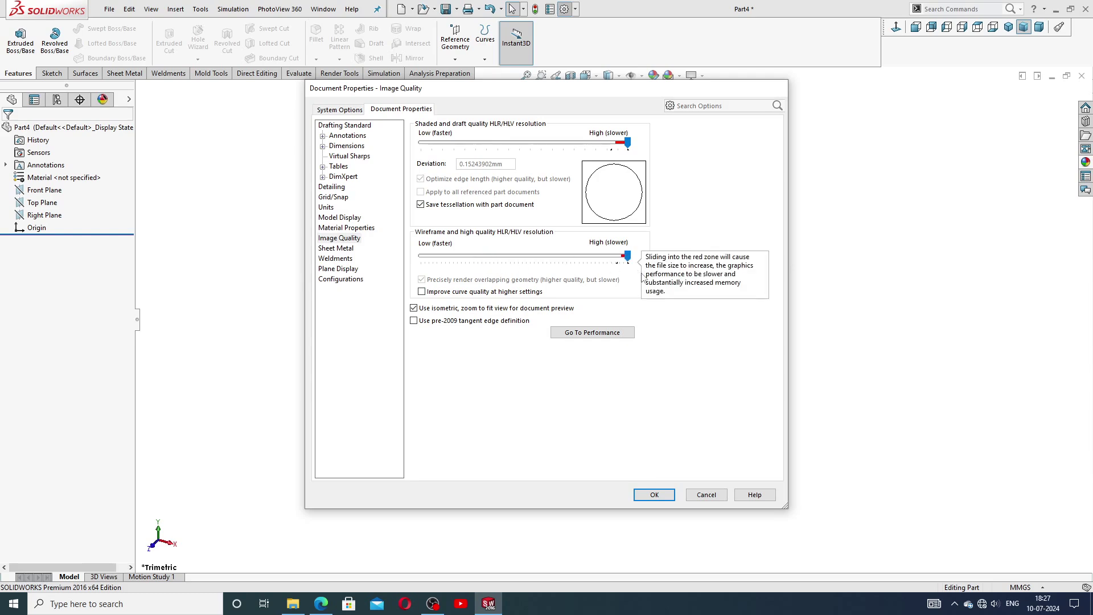
{"action": "left_click", "coordinate": [654, 495]}
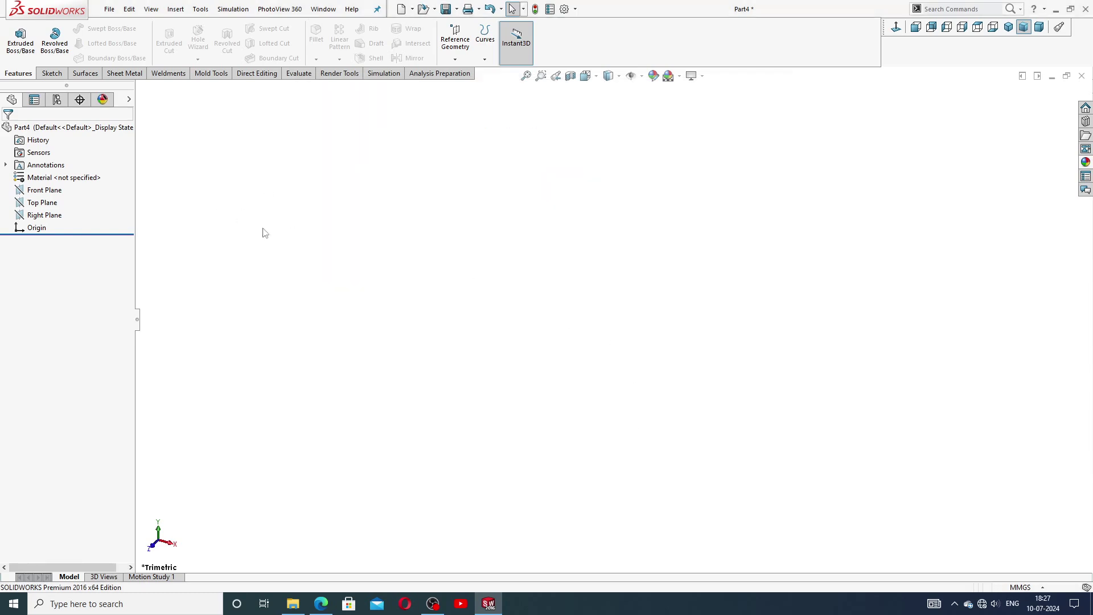
{"action": "left_click", "coordinate": [321, 604]}
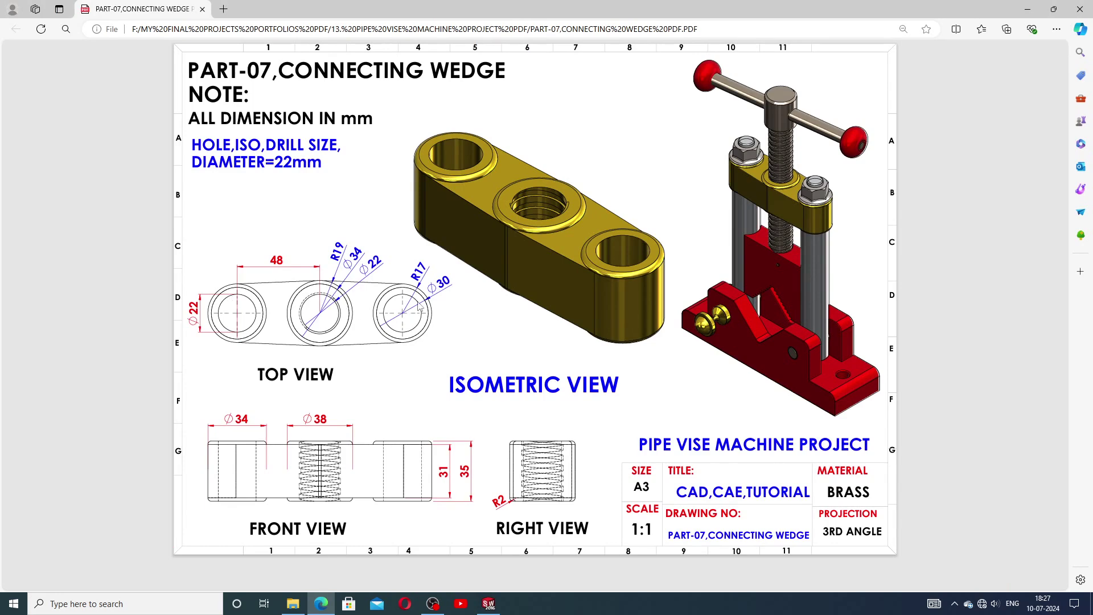
{"action": "left_click", "coordinate": [489, 604]}
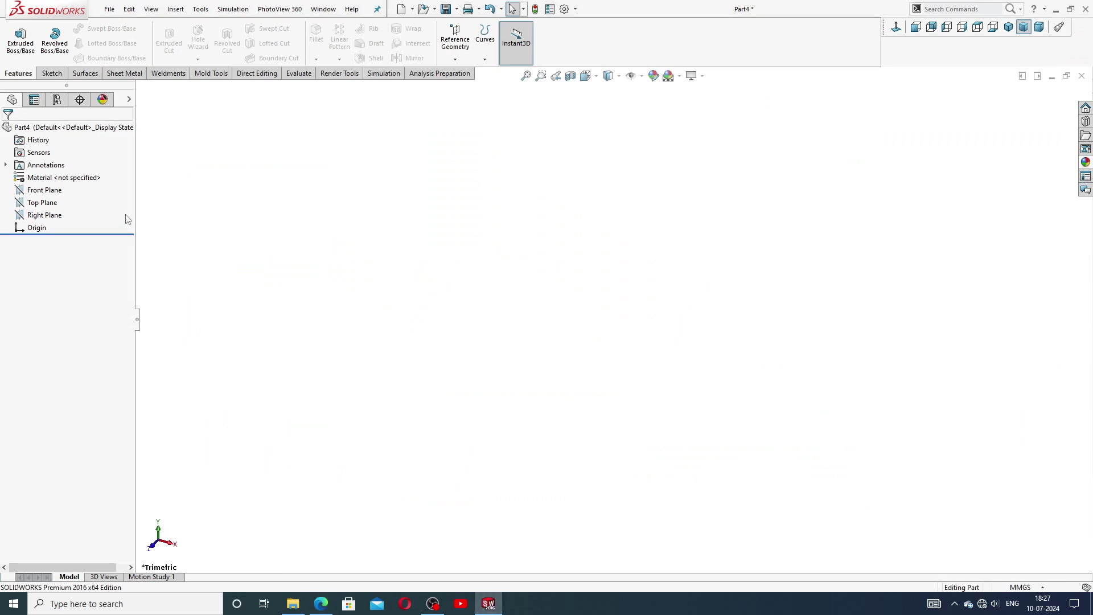
Sketch on the Top Plane with vertical and horizontal centerlines meeting at the origin
{"action": "left_click", "coordinate": [55, 202]}
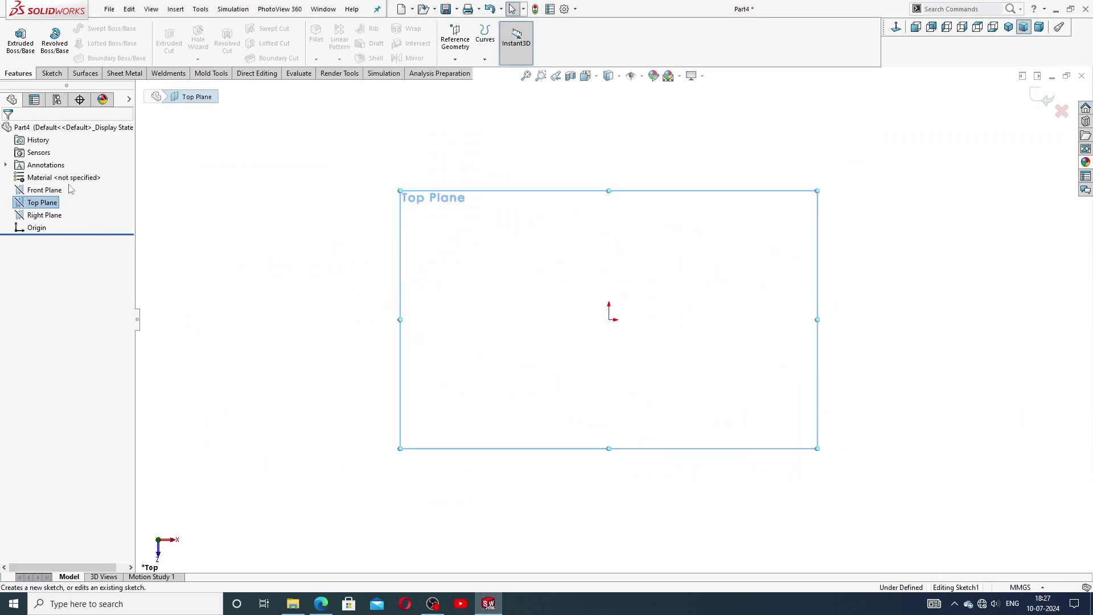
{"action": "left_click", "coordinate": [86, 29]}
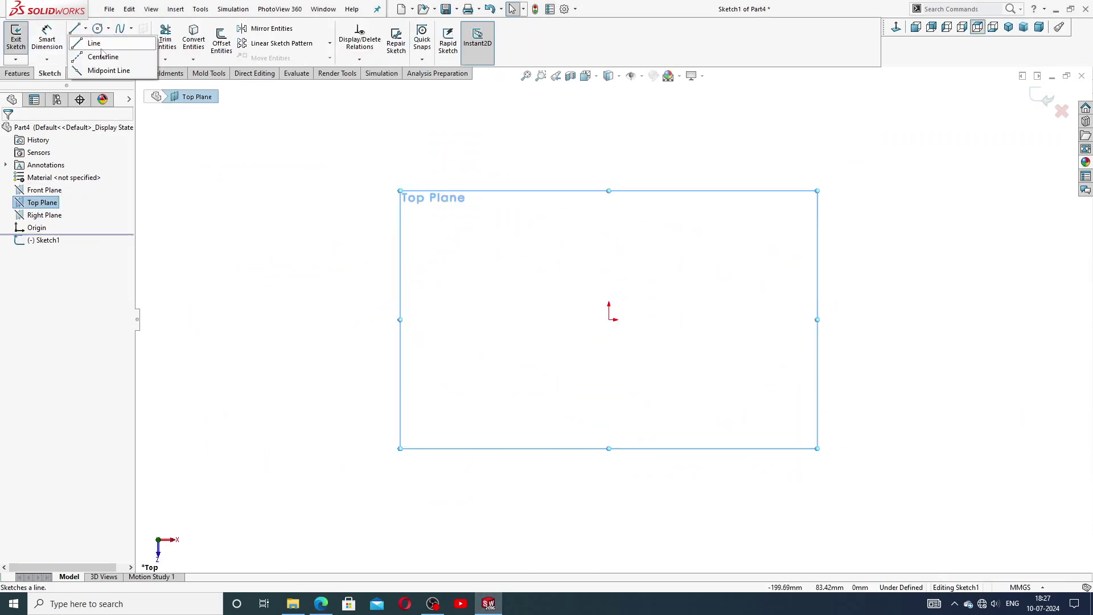
{"action": "left_click", "coordinate": [98, 55]}
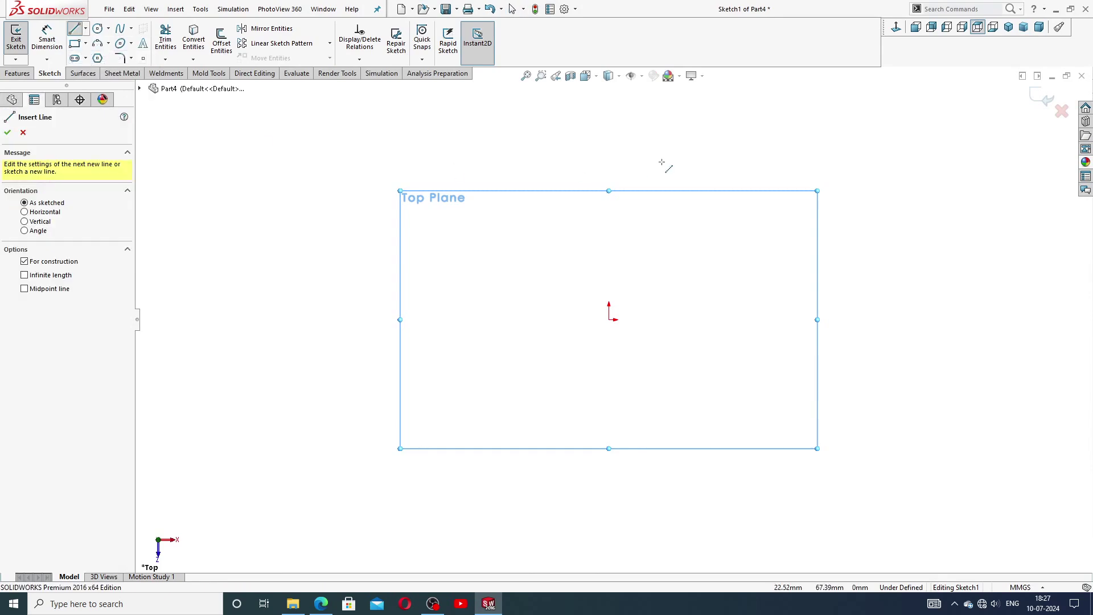
{"action": "left_click", "coordinate": [609, 179]}
{"action": "left_click", "coordinate": [608, 320]}
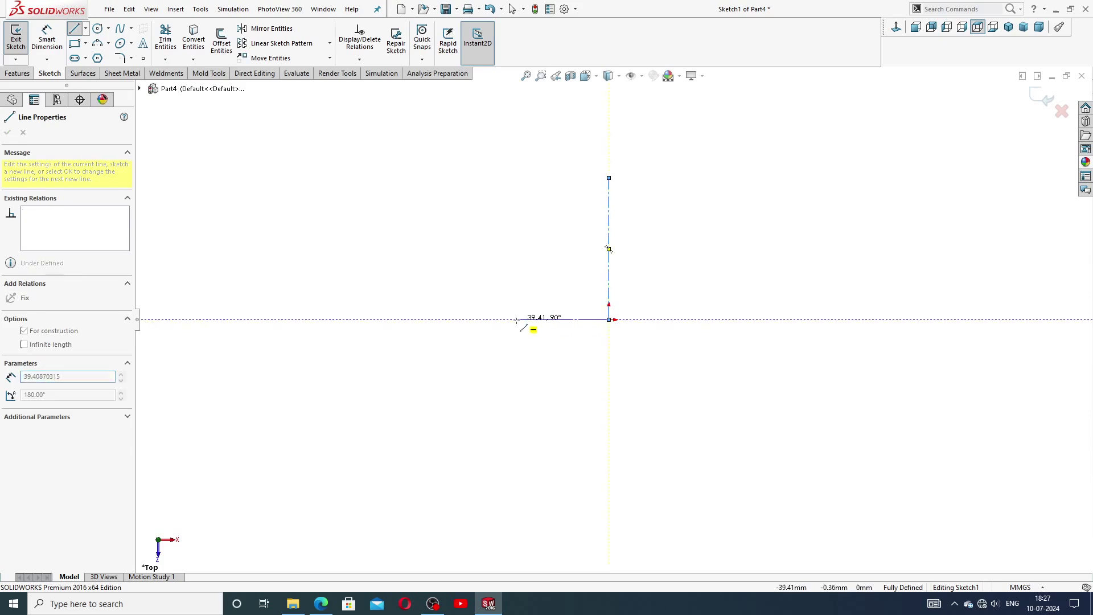
{"action": "left_click", "coordinate": [407, 319]}
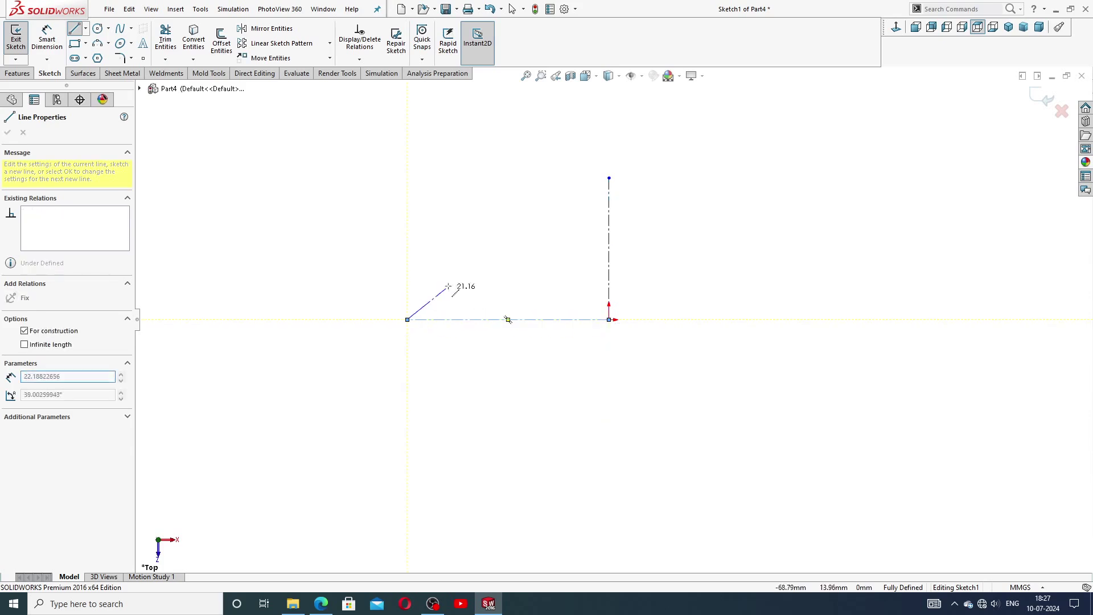
{"action": "right_click", "coordinate": [453, 285]}
{"action": "left_click", "coordinate": [483, 295]}
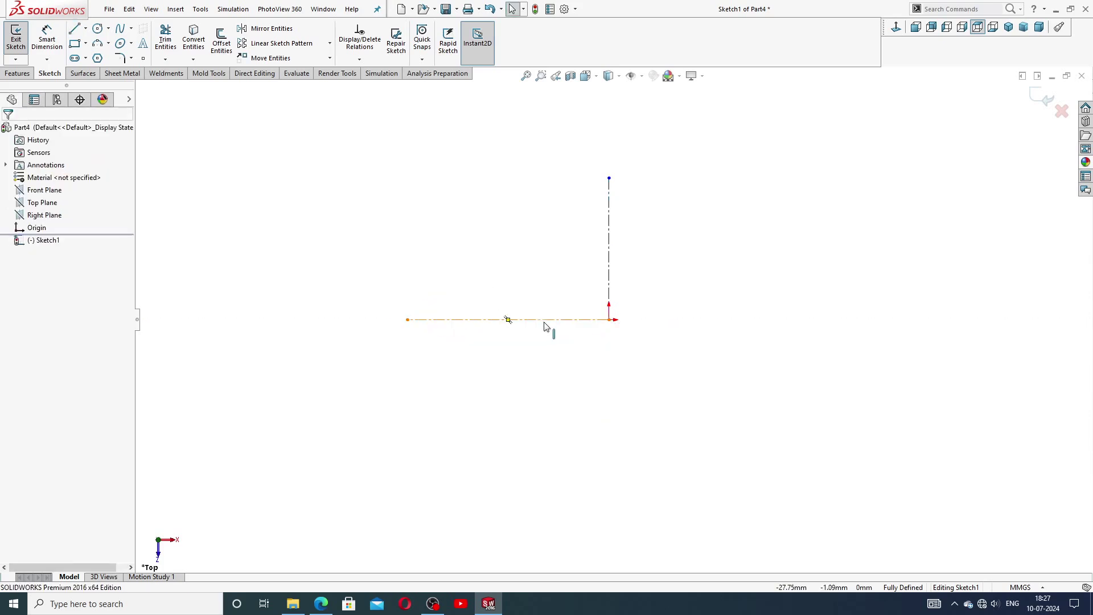
Select each centerline in turn to verify it, then clear the selection
{"action": "left_click", "coordinate": [545, 319]}
{"action": "left_click", "coordinate": [647, 243]}
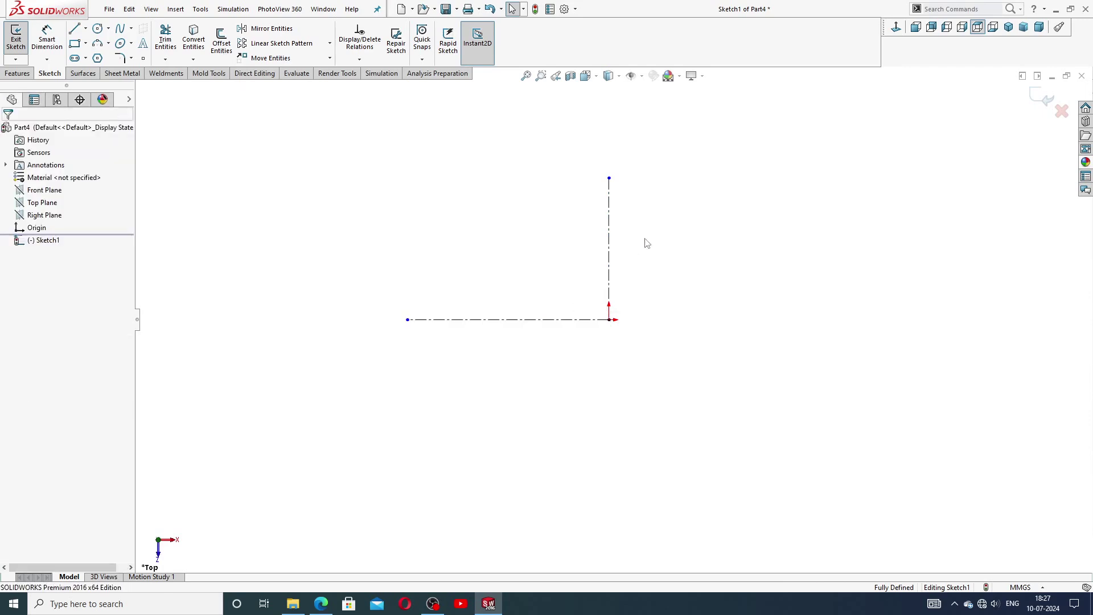
{"action": "left_click", "coordinate": [609, 238]}
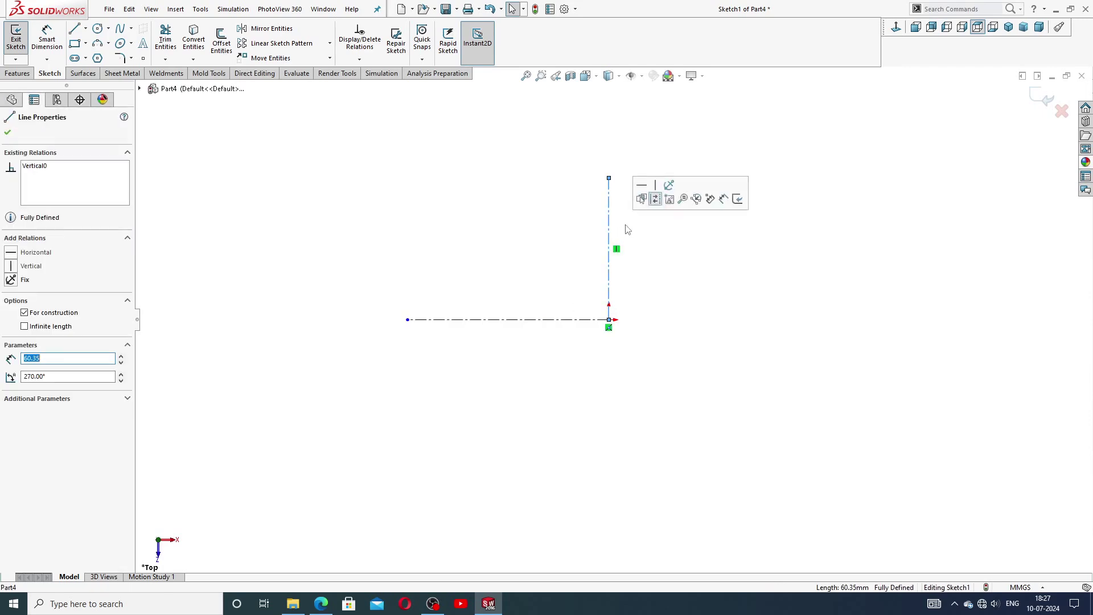
{"action": "left_click", "coordinate": [641, 277]}
Draw a circle at the origin and a second circle on the centerline to its left
{"action": "key", "text": "z"}
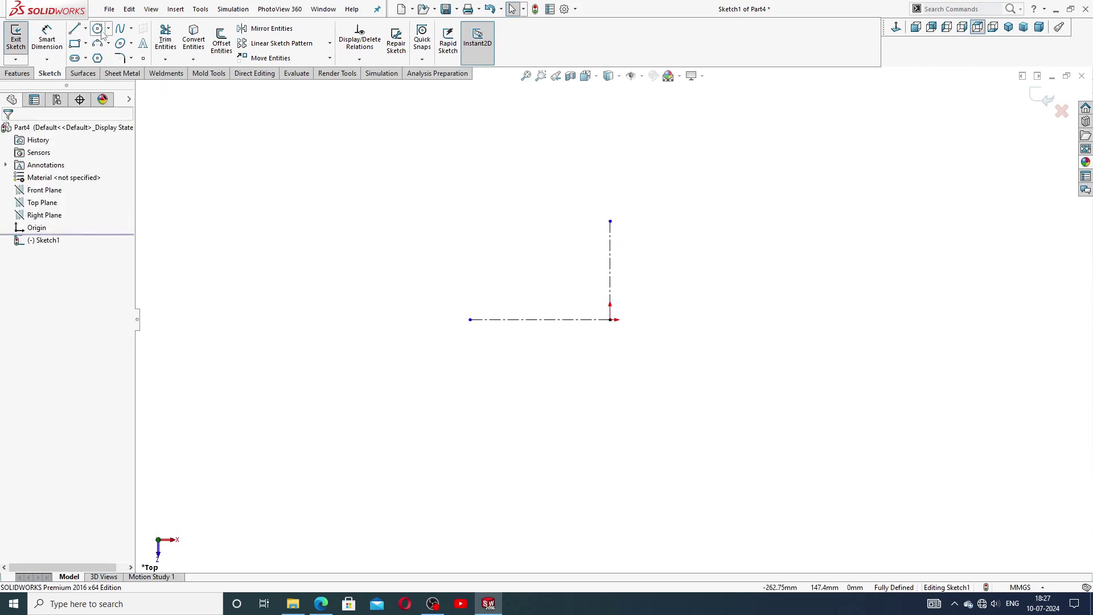
{"action": "left_click", "coordinate": [98, 28]}
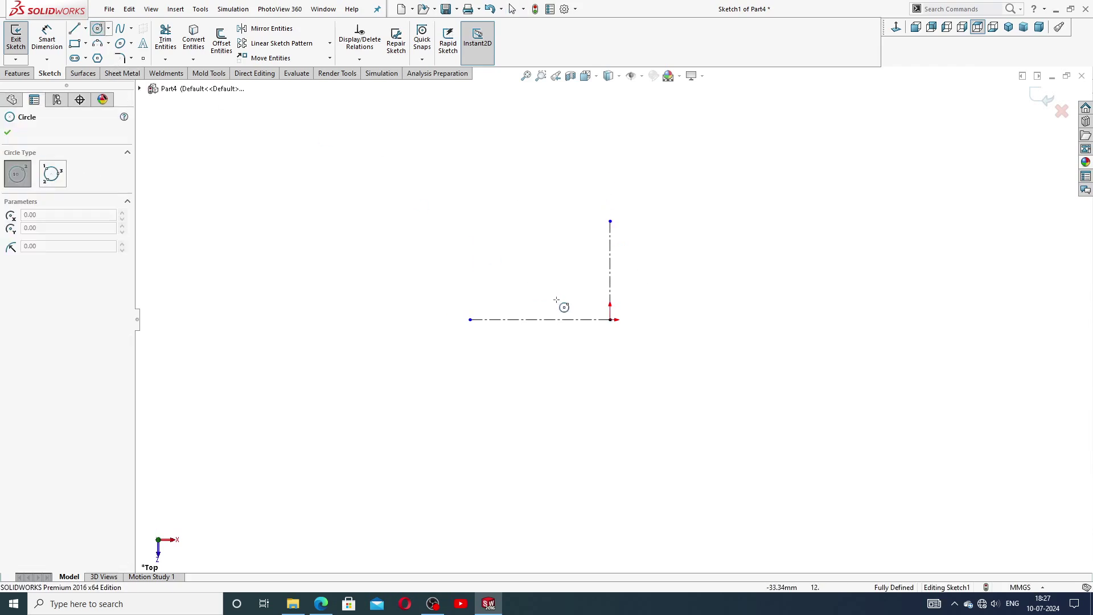
{"action": "left_click", "coordinate": [611, 320]}
{"action": "left_click", "coordinate": [644, 254]}
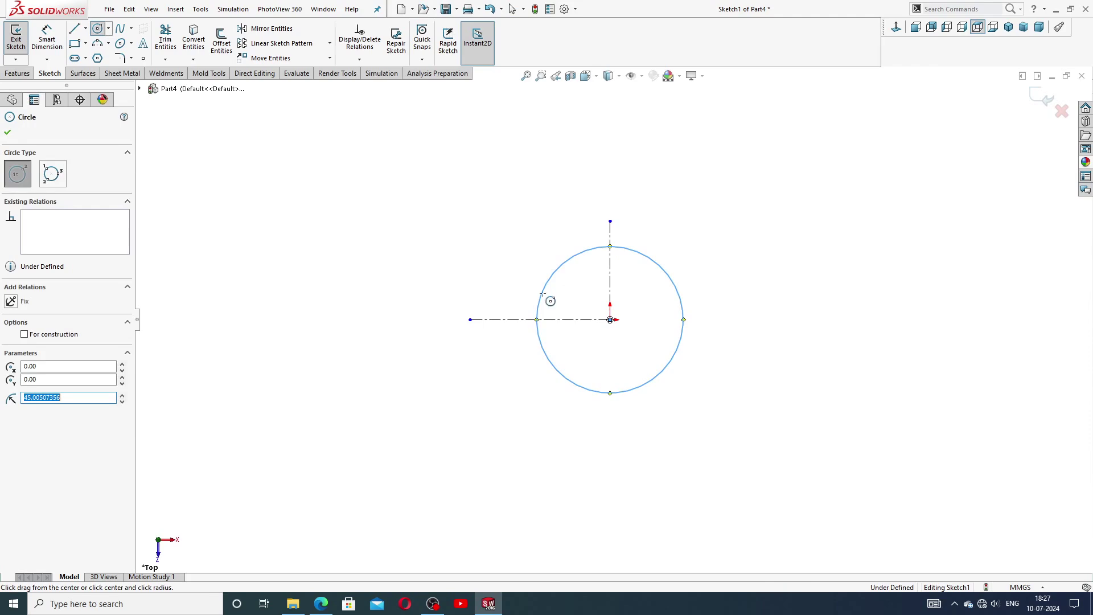
{"action": "left_click", "coordinate": [470, 319]}
{"action": "left_click", "coordinate": [497, 271]}
{"action": "right_click", "coordinate": [517, 237]}
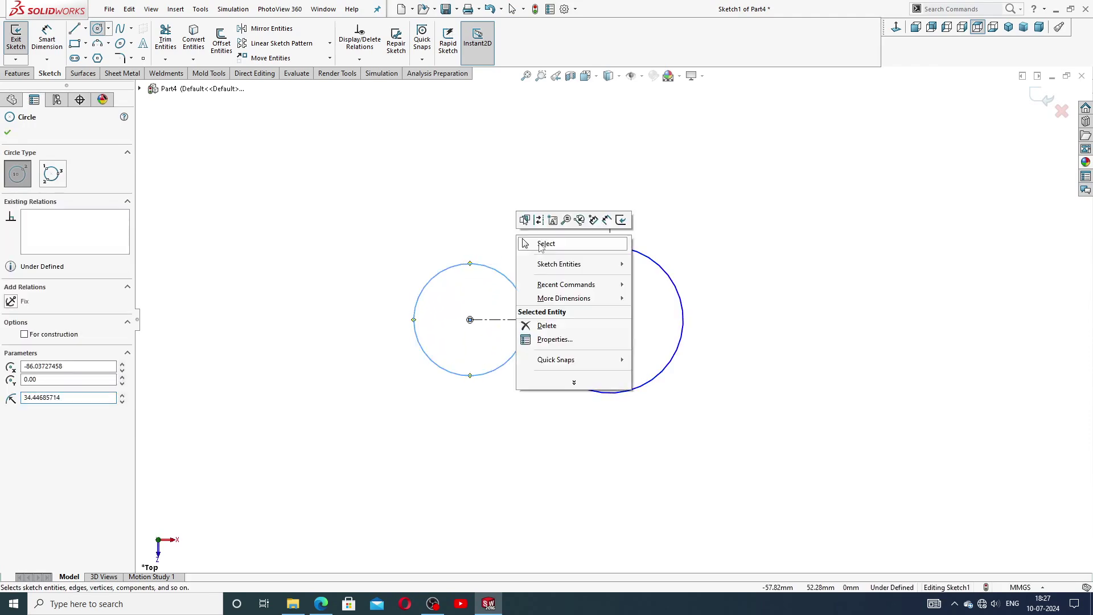
{"action": "left_click", "coordinate": [545, 244]}
{"action": "left_click_drag", "start_coordinate": [470, 319], "coordinate": [429, 320]}
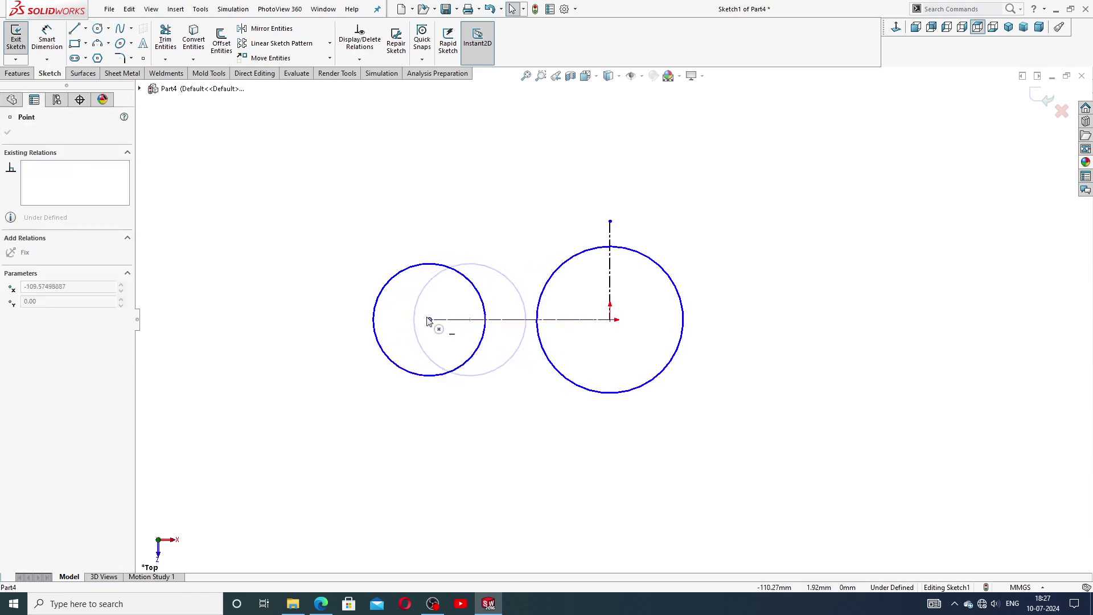
{"action": "left_click", "coordinate": [483, 228]}
{"action": "scroll", "coordinate": [486, 229], "scroll_direction": "down", "scroll_amount": 1}
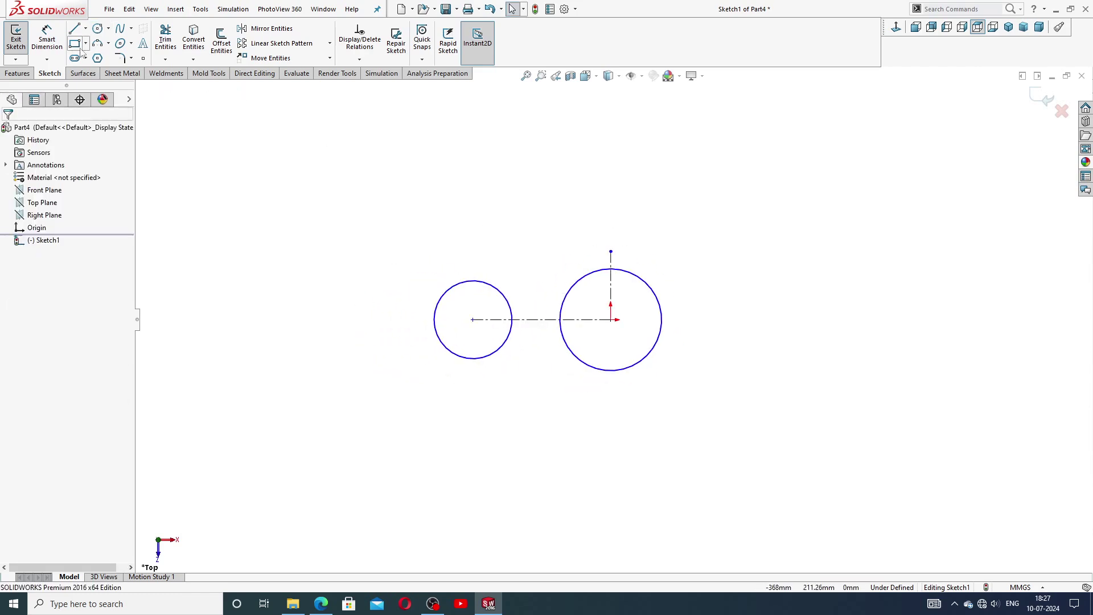
Dimension the left circle to Ø34 and the origin circle to Ø38
{"action": "left_click", "coordinate": [322, 608]}
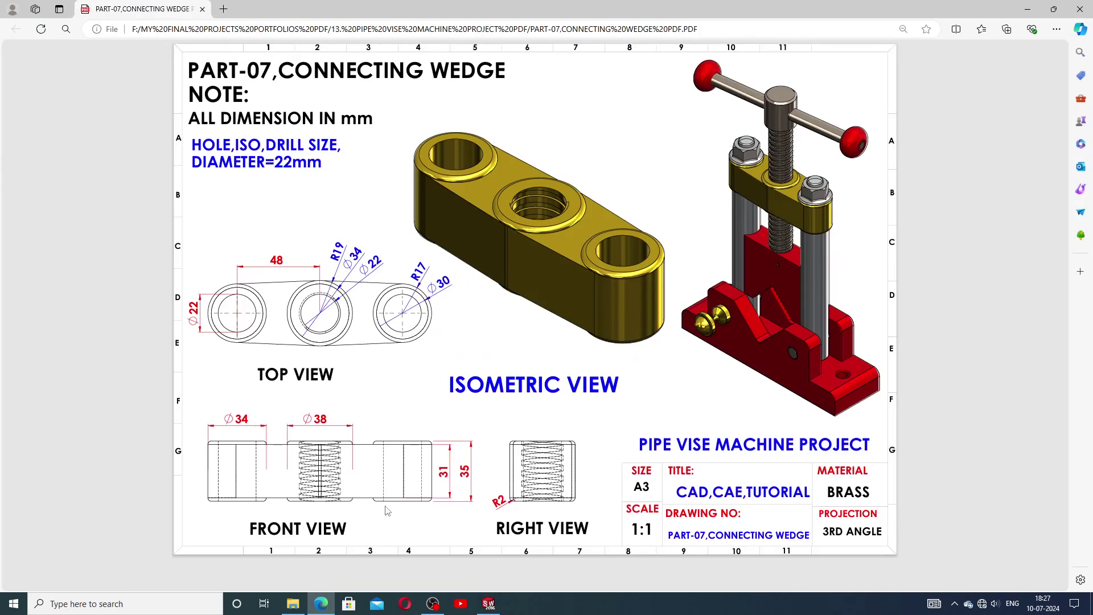
{"action": "left_click", "coordinate": [489, 603]}
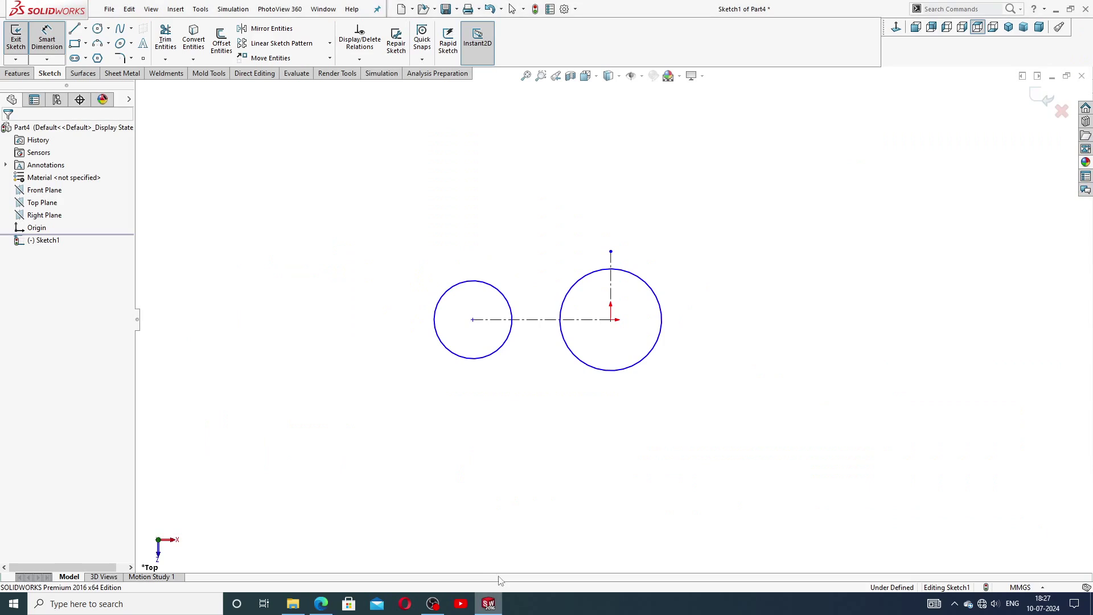
{"action": "left_click", "coordinate": [499, 295]}
{"action": "left_click", "coordinate": [486, 238]}
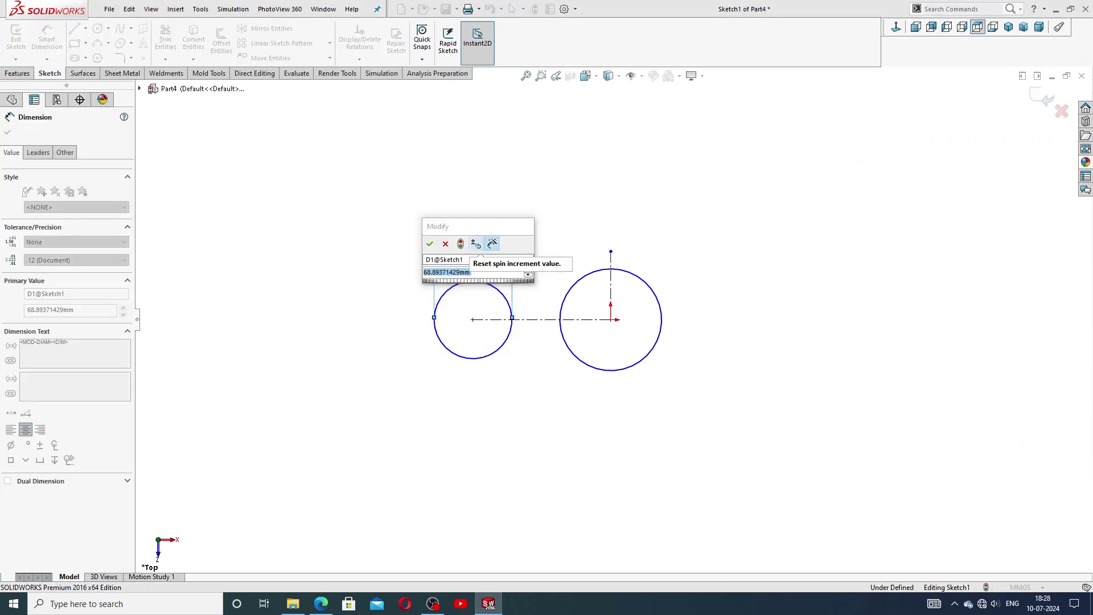
{"action": "type", "text": "34"}
{"action": "key", "text": "Return"}
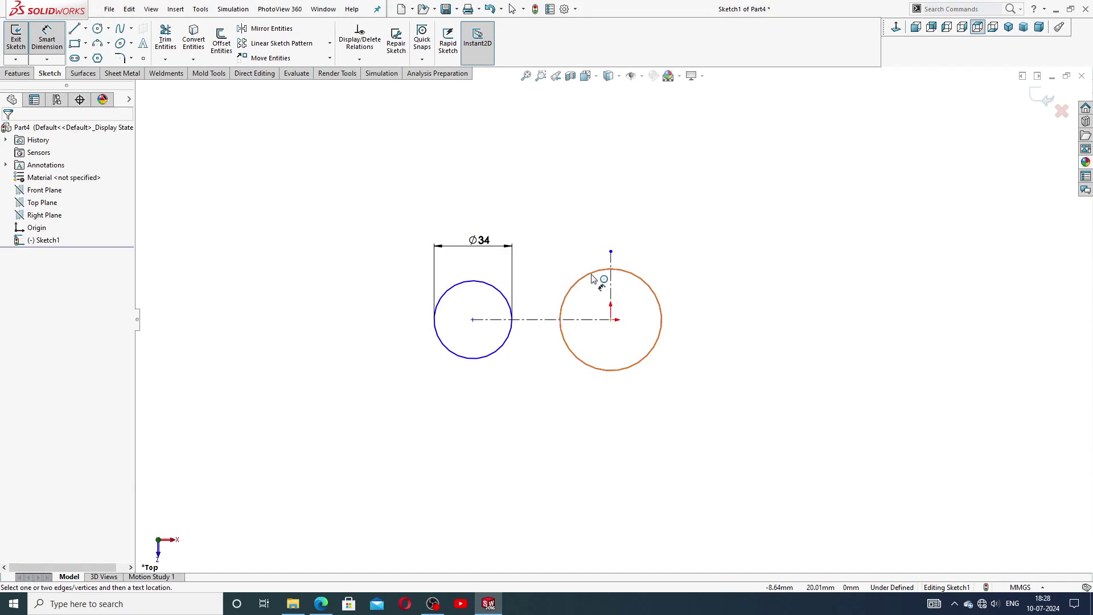
{"action": "left_click", "coordinate": [592, 278]}
{"action": "left_click", "coordinate": [606, 225]}
{"action": "type", "text": "38"}
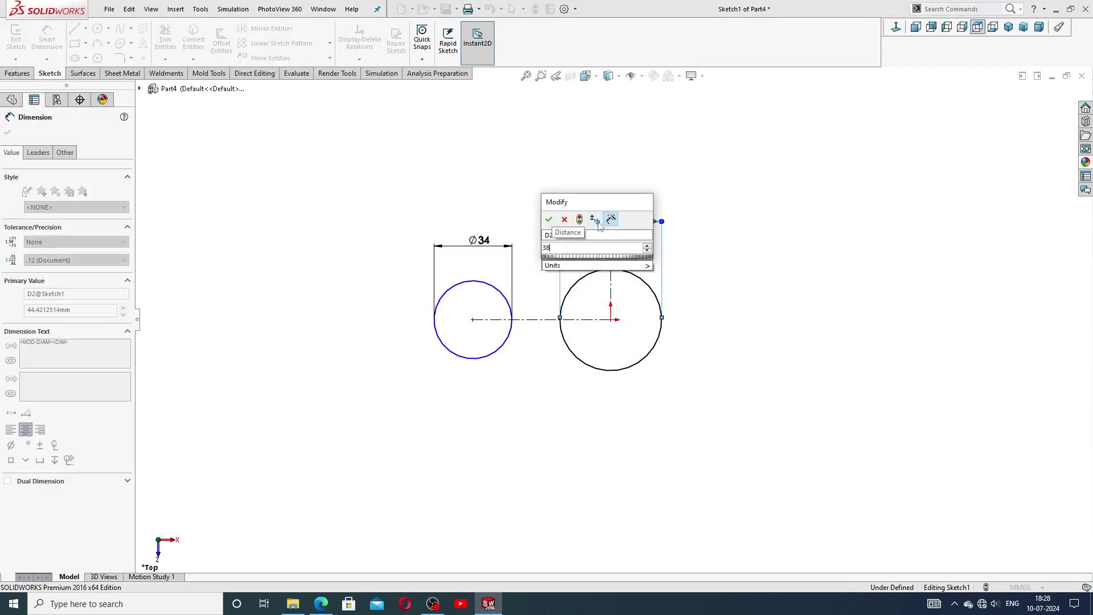
{"action": "key", "text": "Return"}
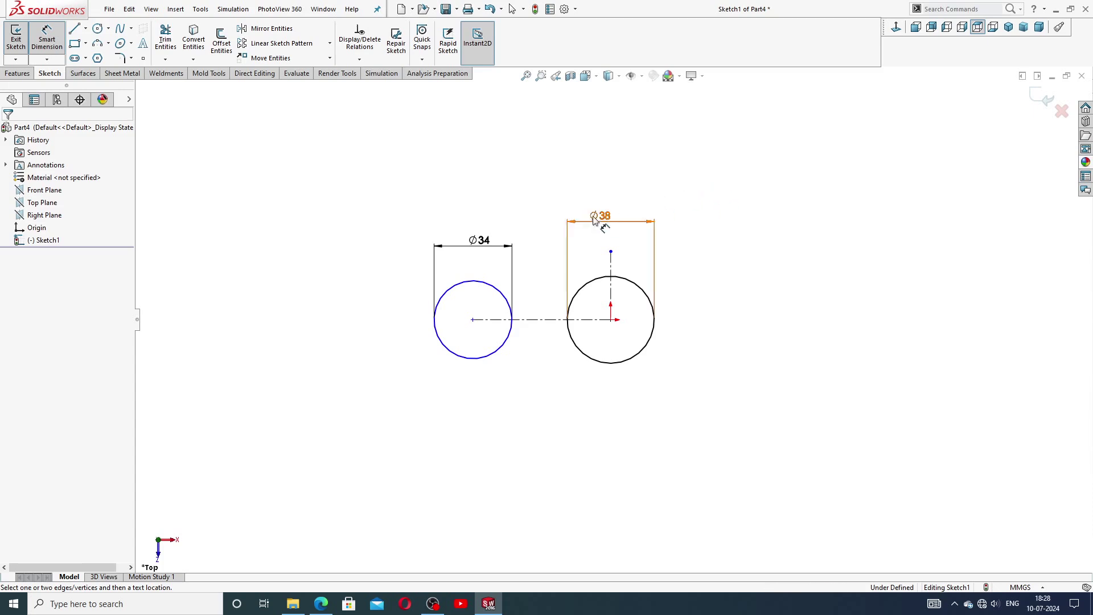
{"action": "left_click_drag", "start_coordinate": [602, 216], "coordinate": [617, 224]}
{"action": "left_click", "coordinate": [481, 245]}
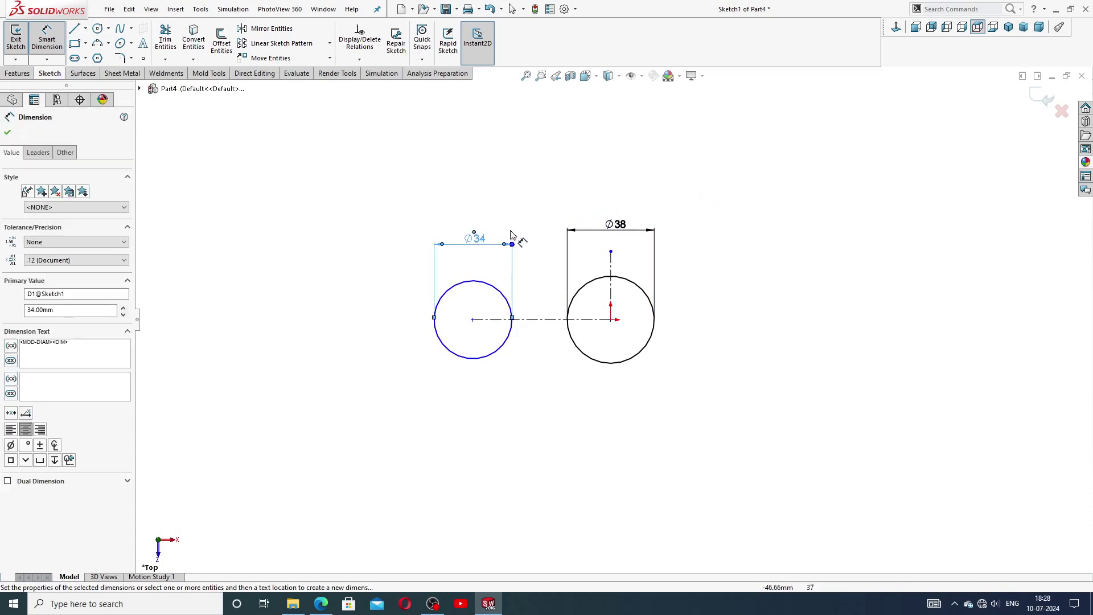
{"action": "key", "text": "Escape"}
Set the circles' centre-to-centre distance to 48 and tidy the dimension placement
{"action": "left_click", "coordinate": [321, 606]}
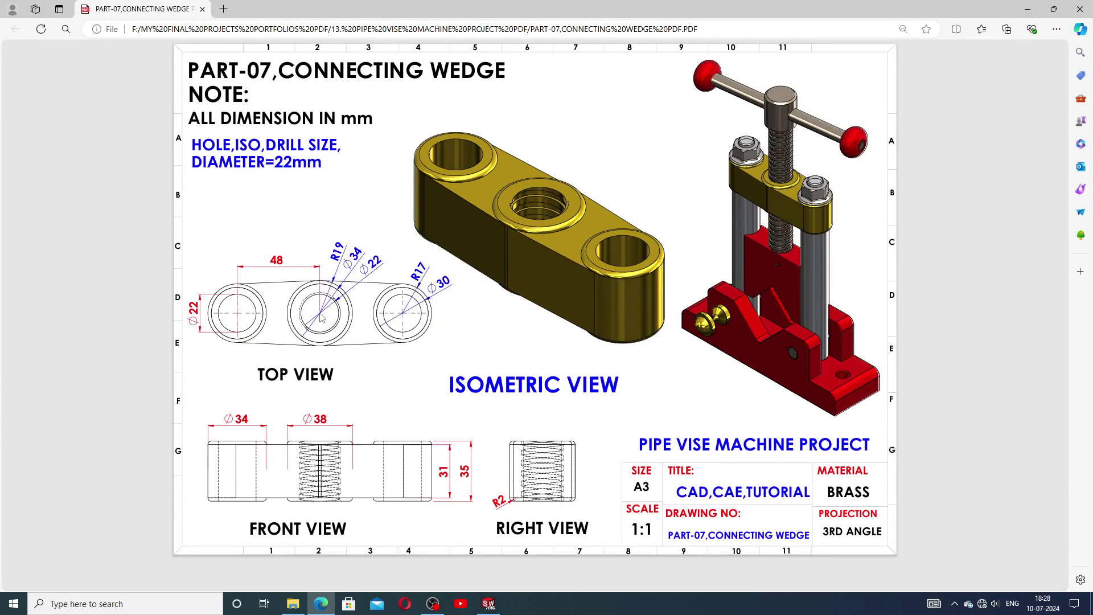
{"action": "left_click", "coordinate": [487, 602]}
{"action": "left_click", "coordinate": [473, 320]}
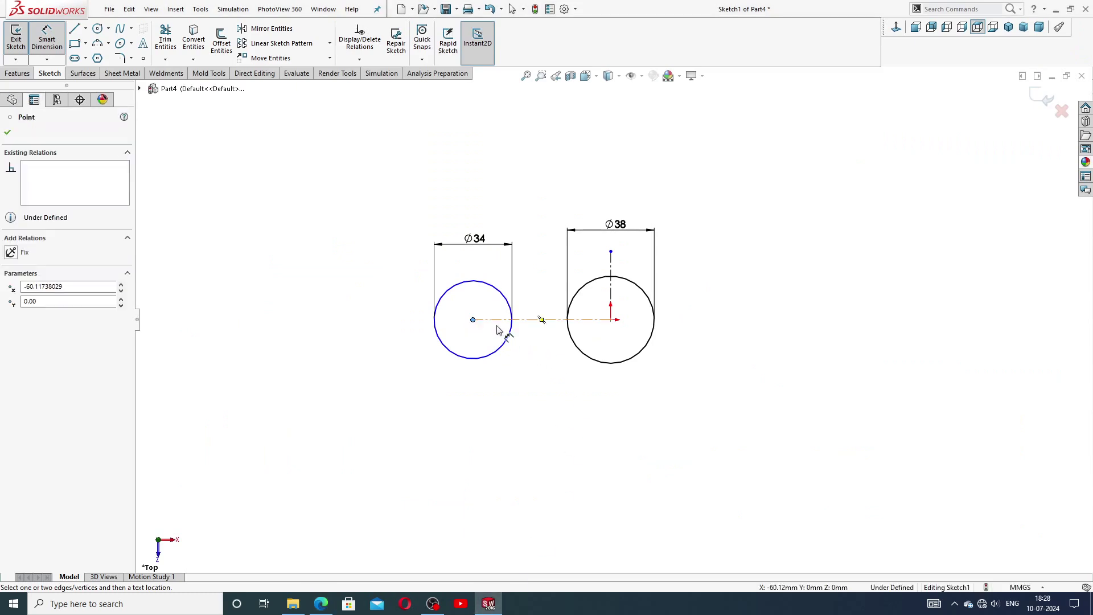
{"action": "left_click", "coordinate": [610, 319]}
{"action": "left_click", "coordinate": [539, 391]}
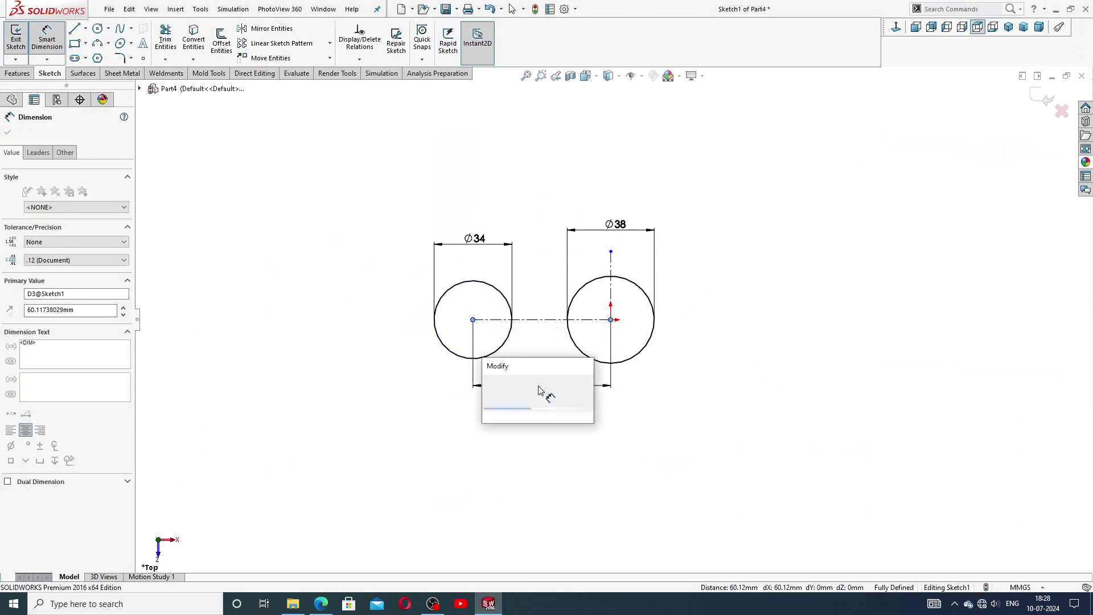
{"action": "type", "text": "48"}
{"action": "key", "text": "Return"}
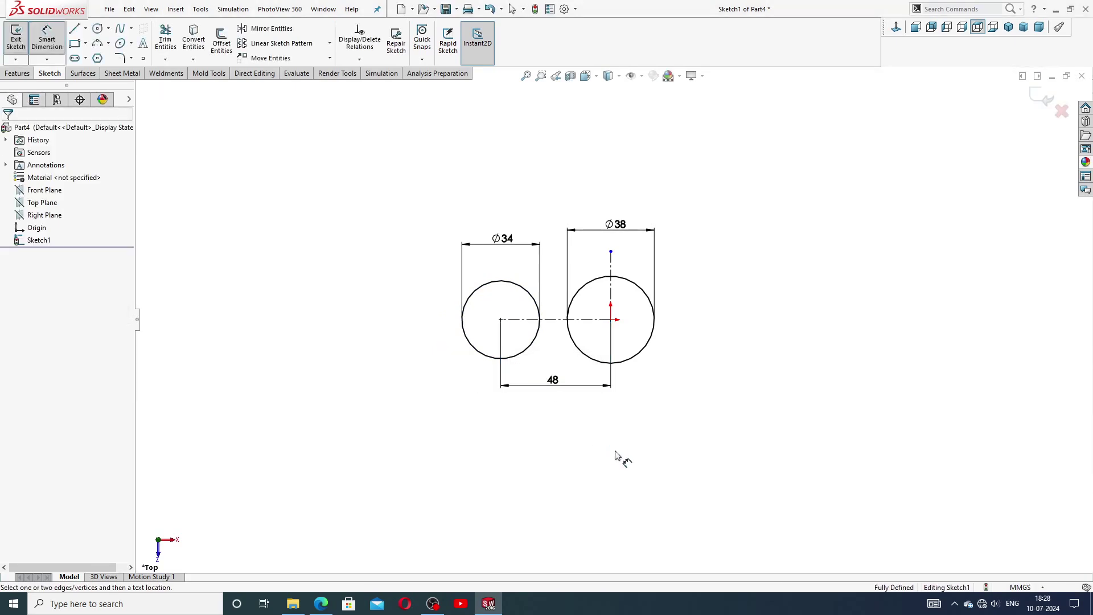
{"action": "left_click_drag", "start_coordinate": [623, 226], "coordinate": [624, 233]}
{"action": "left_click", "coordinate": [639, 293]}
{"action": "scroll", "coordinate": [627, 308], "scroll_direction": "down", "scroll_amount": 3}
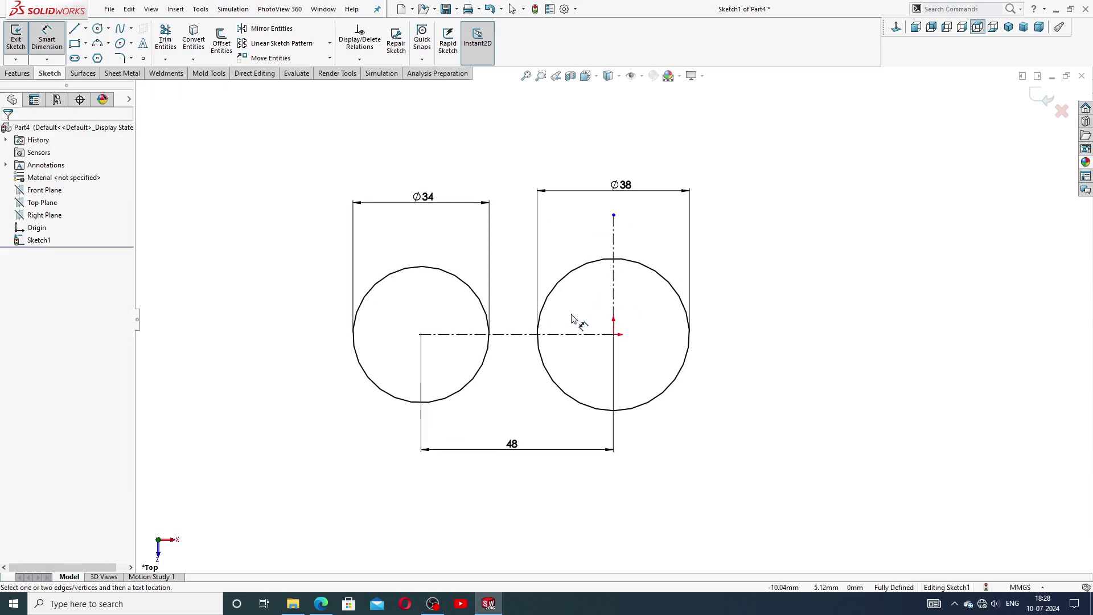
{"action": "left_click_drag", "start_coordinate": [518, 456], "coordinate": [624, 439]}
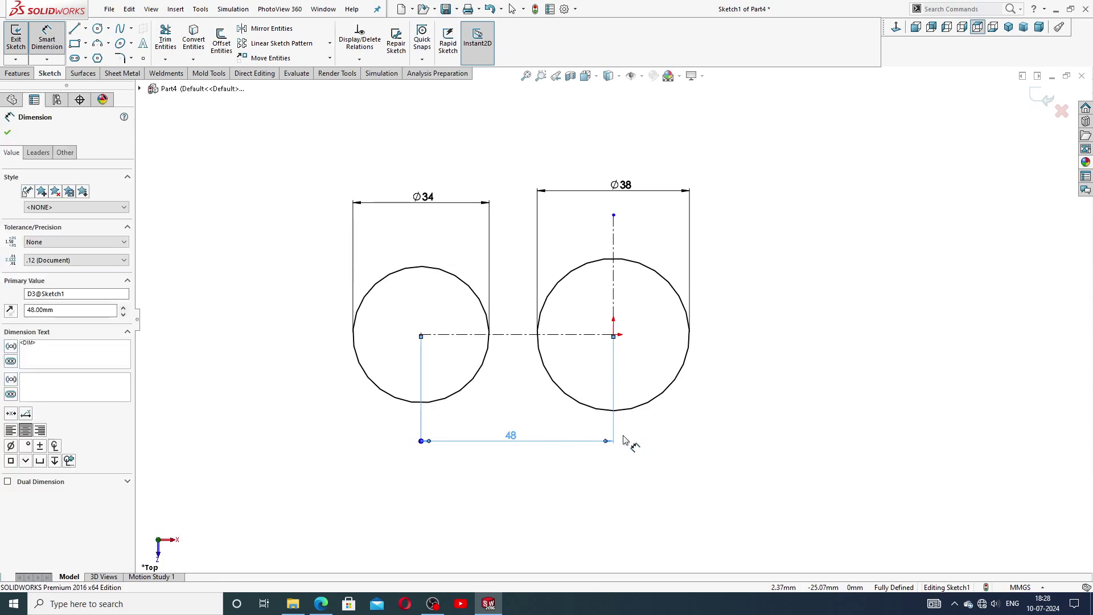
{"action": "key", "text": "Escape"}
{"action": "right_click", "coordinate": [771, 156]}
{"action": "left_click", "coordinate": [806, 175]}
{"action": "scroll", "coordinate": [685, 270], "scroll_direction": "up", "scroll_amount": 1}
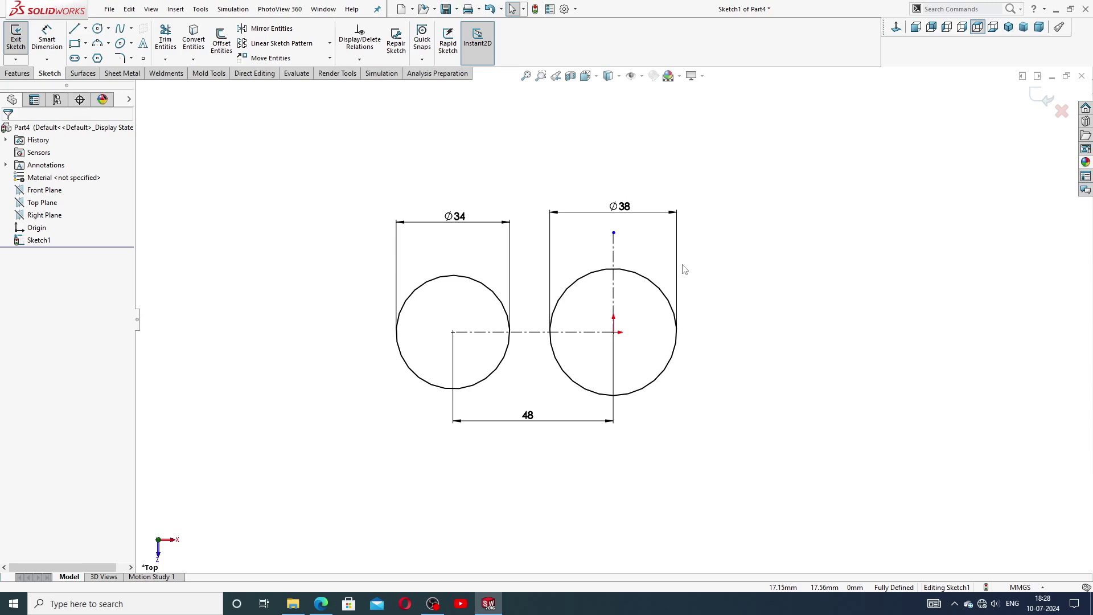
Mirror the left Ø34 circle about the vertical centerline to the right of the origin
{"action": "left_click", "coordinate": [268, 28]}
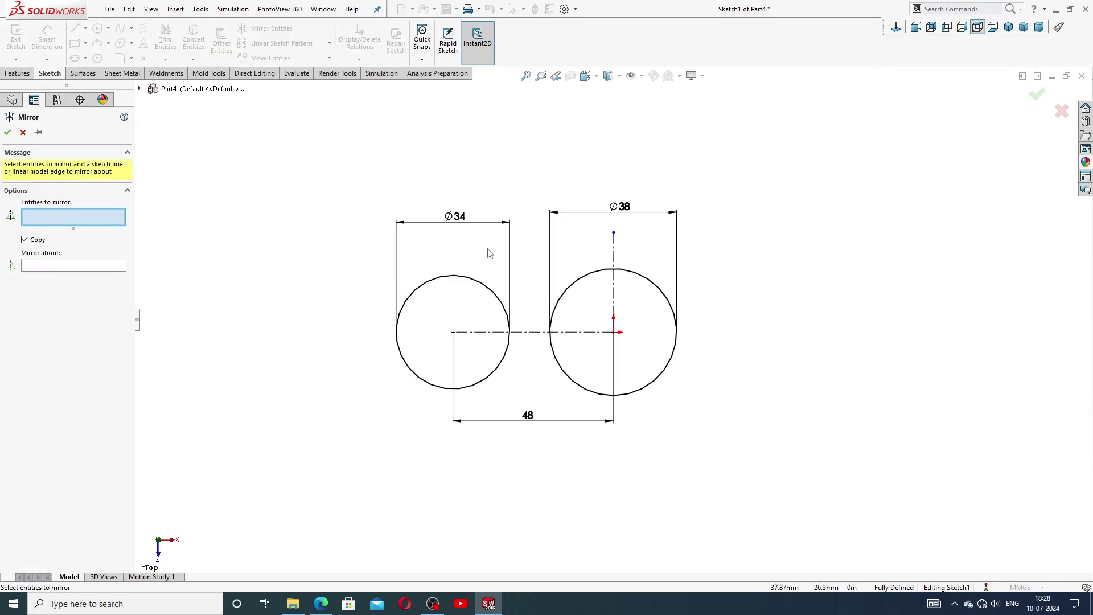
{"action": "left_click", "coordinate": [479, 282]}
{"action": "left_click", "coordinate": [110, 267]}
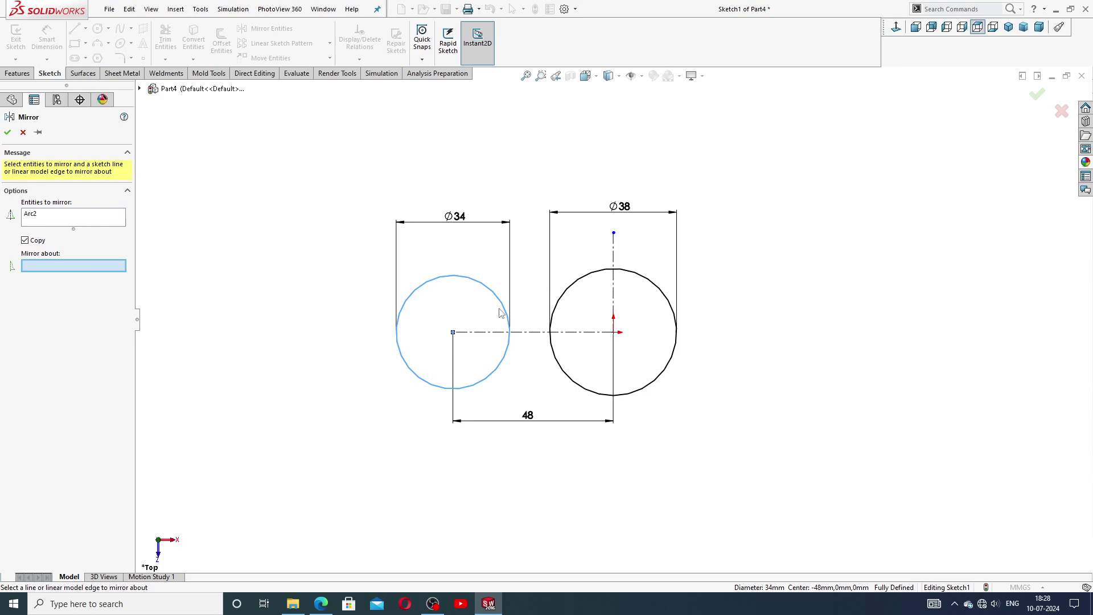
{"action": "left_click", "coordinate": [614, 293]}
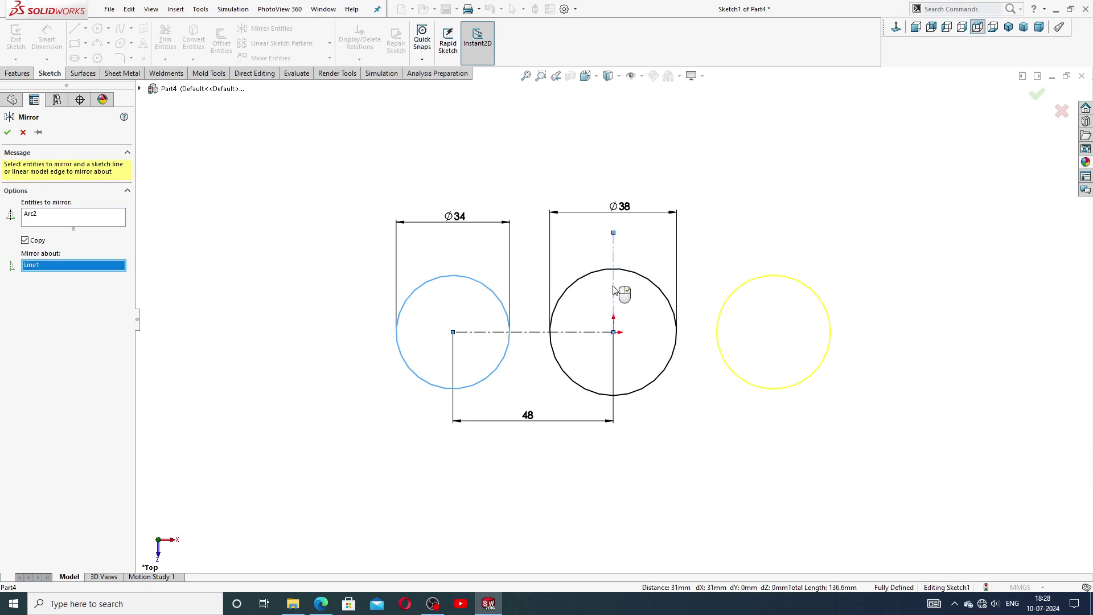
{"action": "left_click", "coordinate": [7, 132]}
{"action": "scroll", "coordinate": [624, 256], "scroll_direction": "down", "scroll_amount": 1}
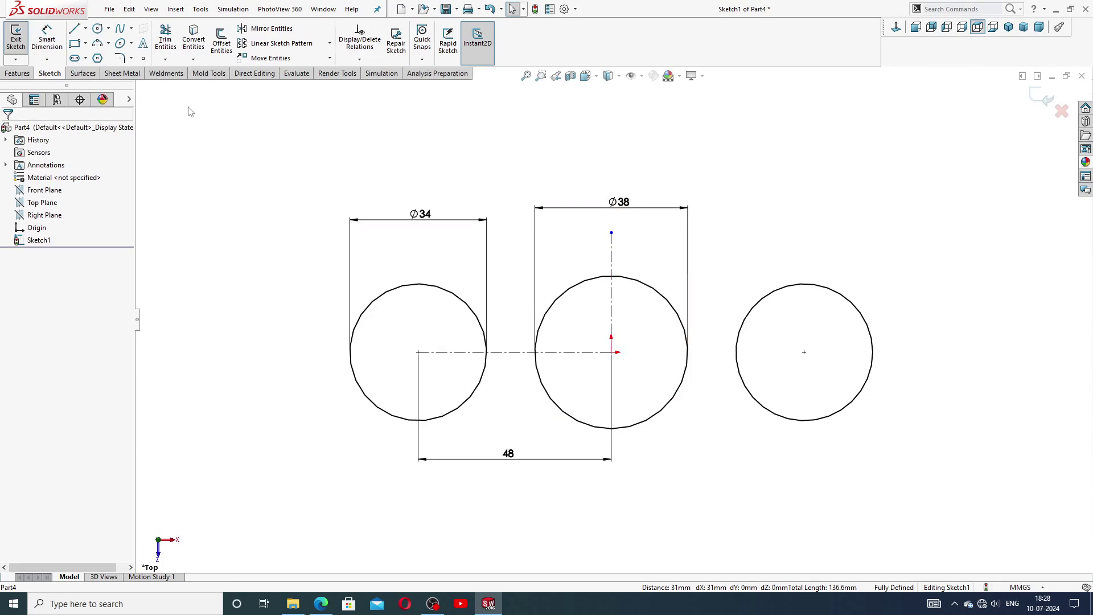
Draw a line from the top of the left circle to the top of the middle circle
{"action": "left_click", "coordinate": [74, 28]}
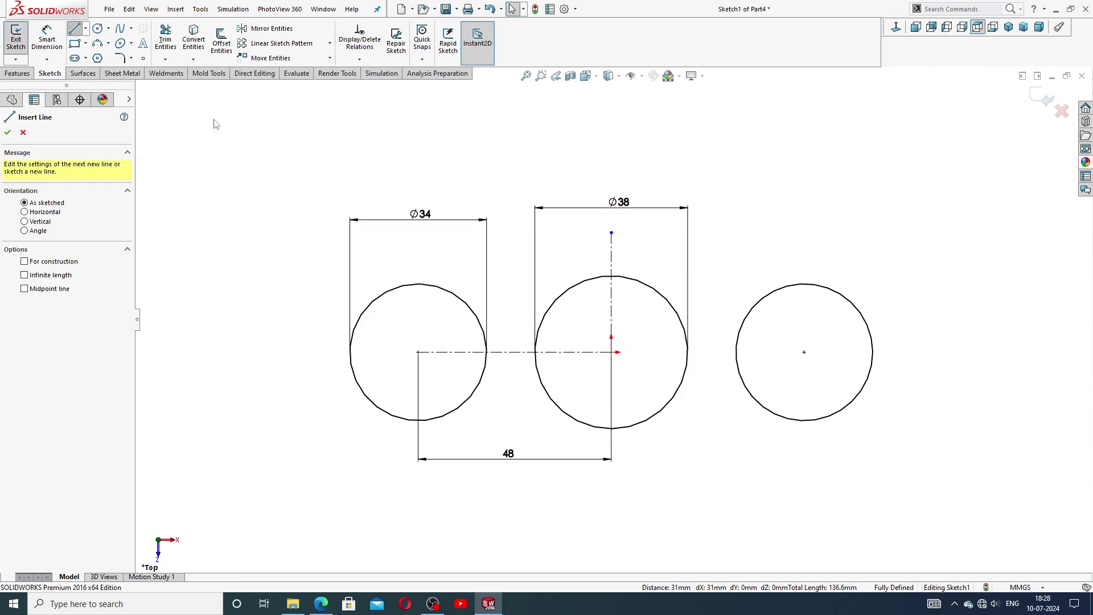
{"action": "left_click", "coordinate": [426, 285]}
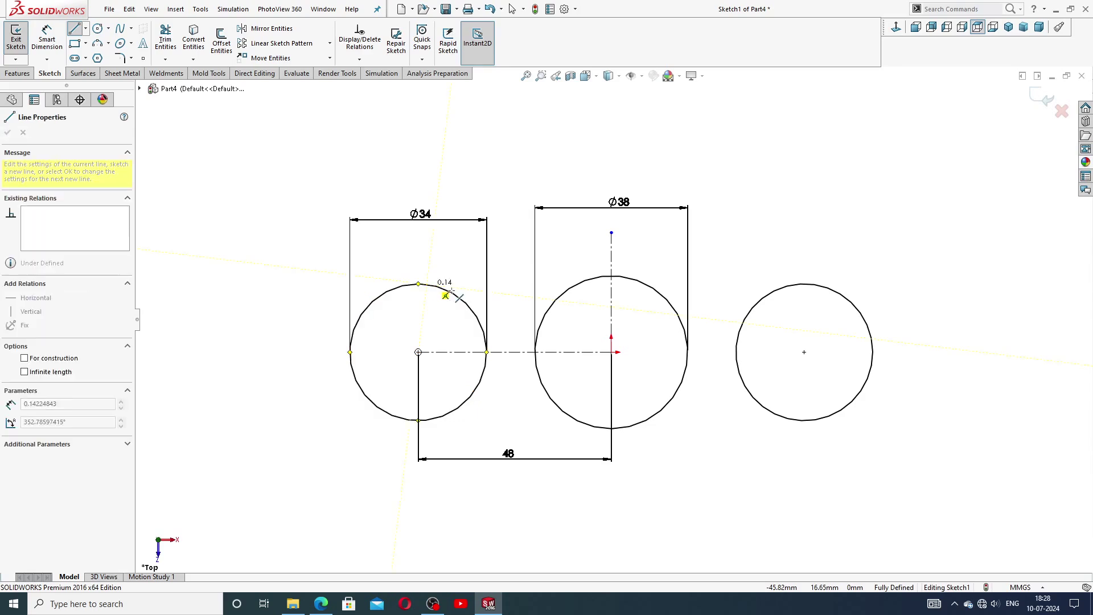
{"action": "left_click", "coordinate": [611, 276]}
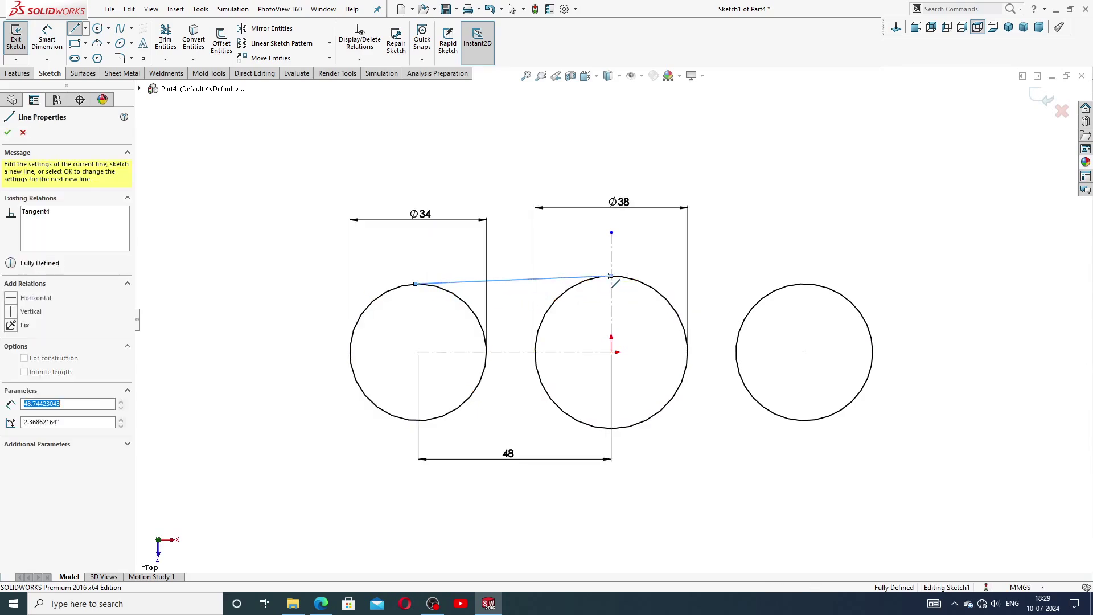
{"action": "right_click", "coordinate": [647, 260]}
{"action": "left_click", "coordinate": [672, 268]}
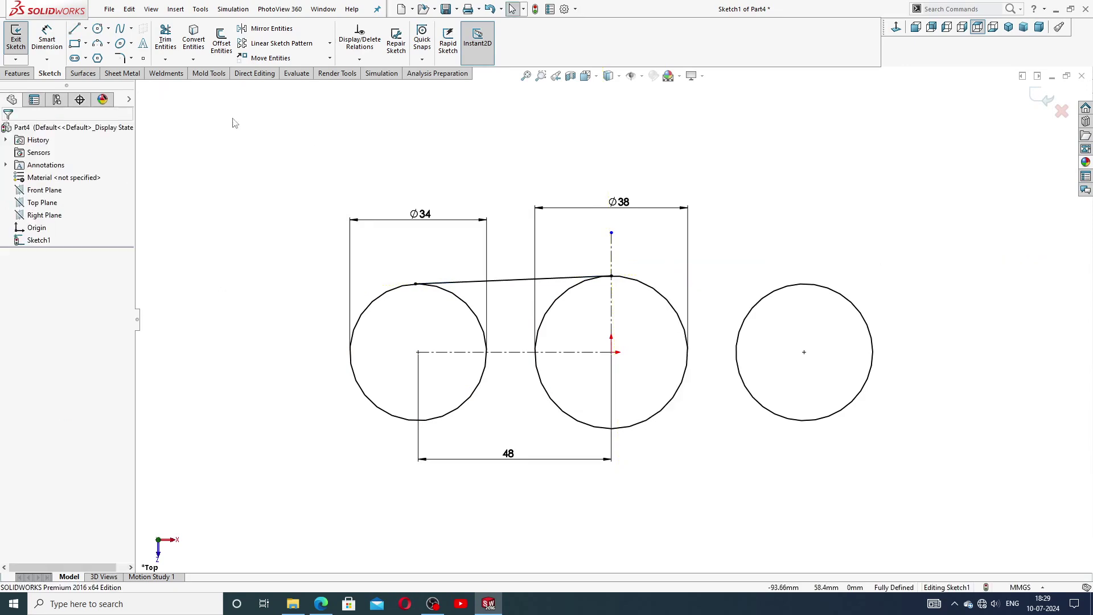
Draw a second line joining the bottoms of the left and middle circles
{"action": "left_click", "coordinate": [78, 31]}
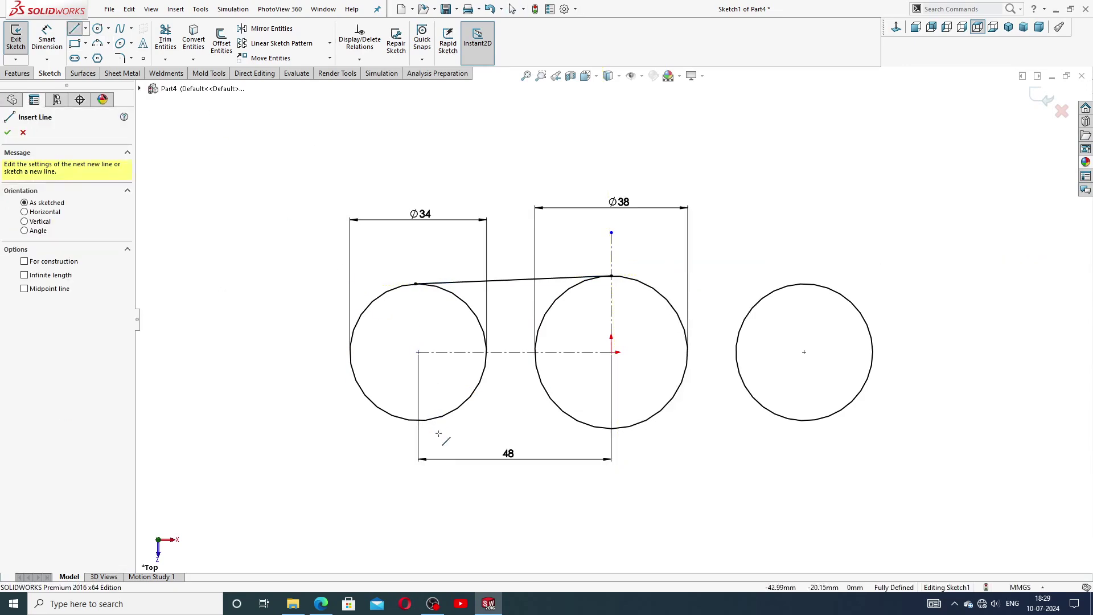
{"action": "left_click", "coordinate": [418, 420]}
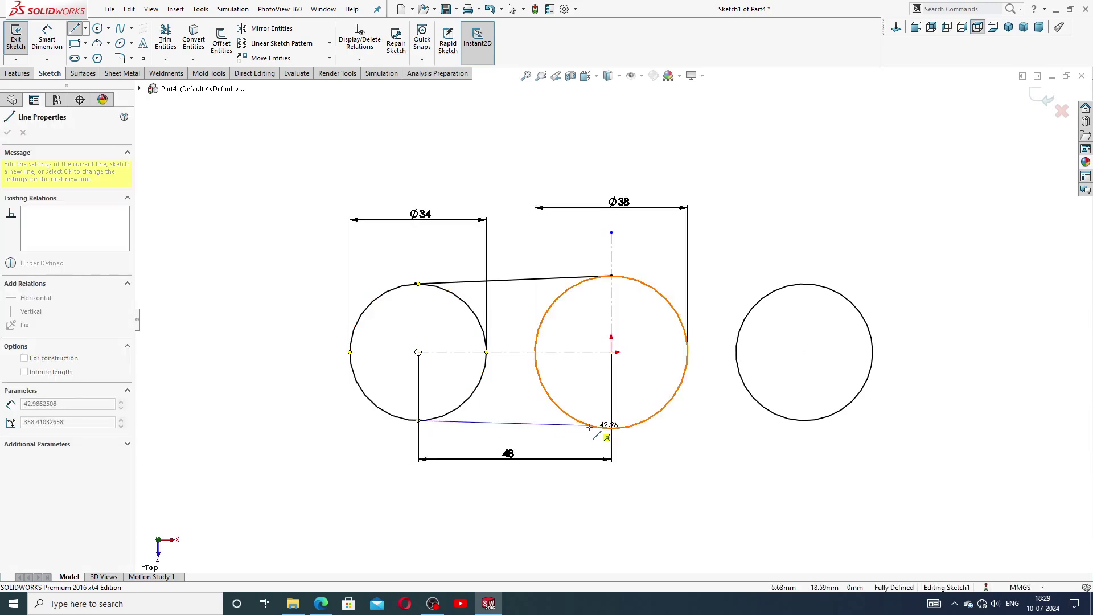
{"action": "left_click", "coordinate": [611, 428]}
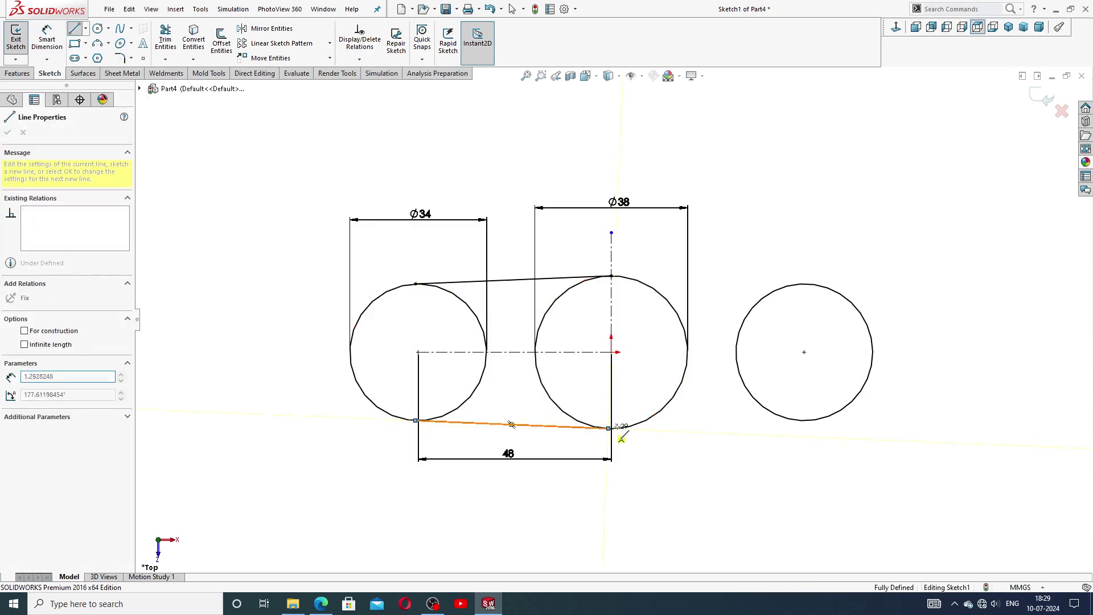
{"action": "right_click", "coordinate": [649, 431]}
{"action": "left_click", "coordinate": [655, 442]}
{"action": "scroll", "coordinate": [592, 443], "scroll_direction": "down", "scroll_amount": 2}
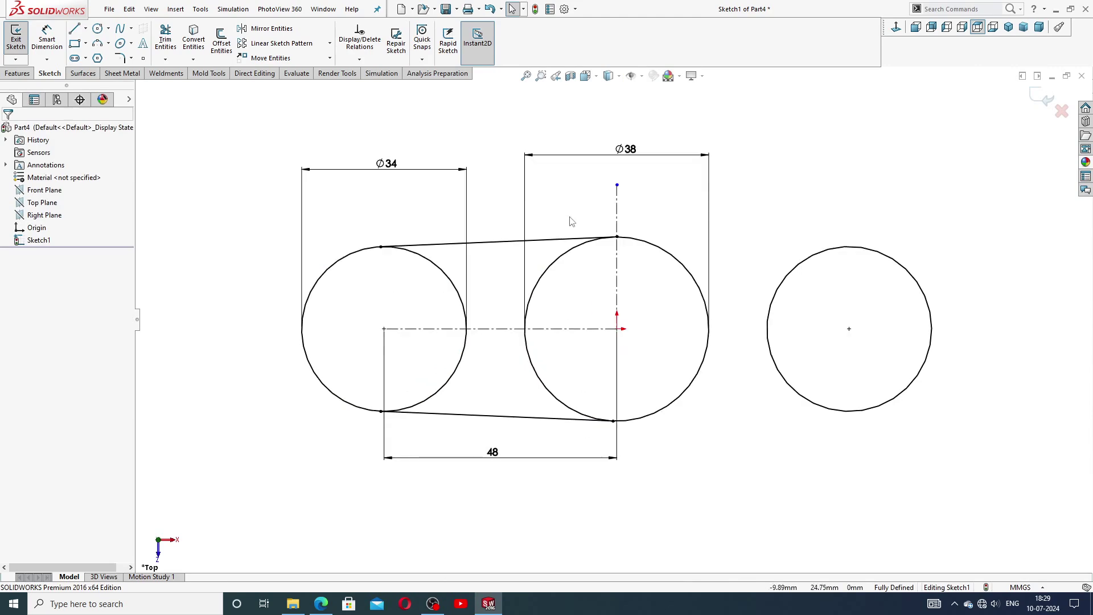
Try making the top line tangent to the Ø38 circle, then undo the conflicting relation
{"action": "left_click", "coordinate": [572, 242]}
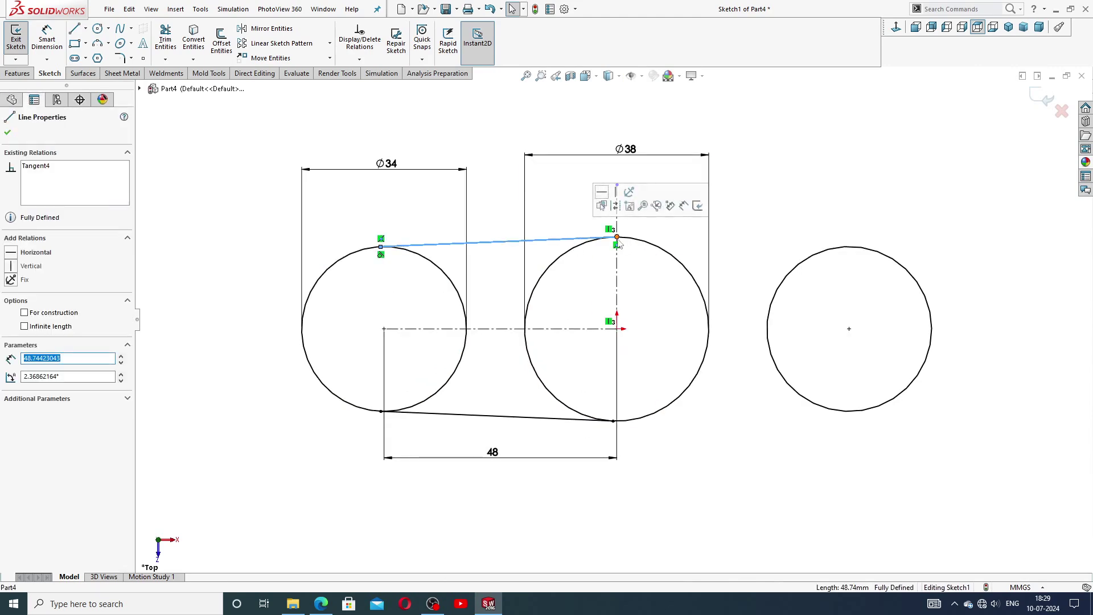
{"action": "left_click", "coordinate": [679, 232]}
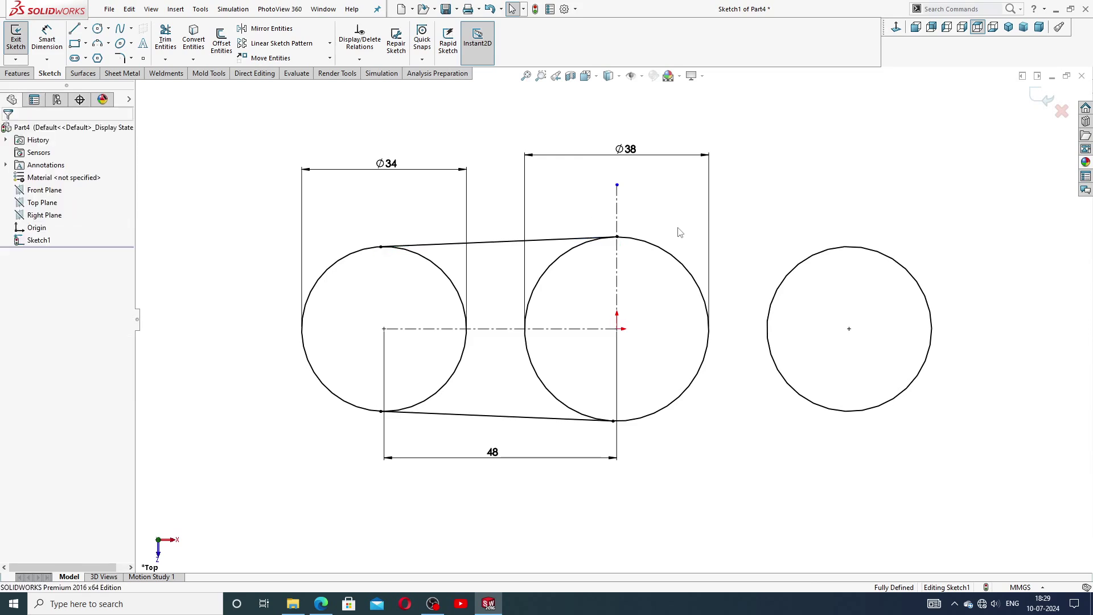
{"action": "left_click", "coordinate": [593, 246]}
{"action": "left_click", "coordinate": [595, 239], "text": "ctrl"}
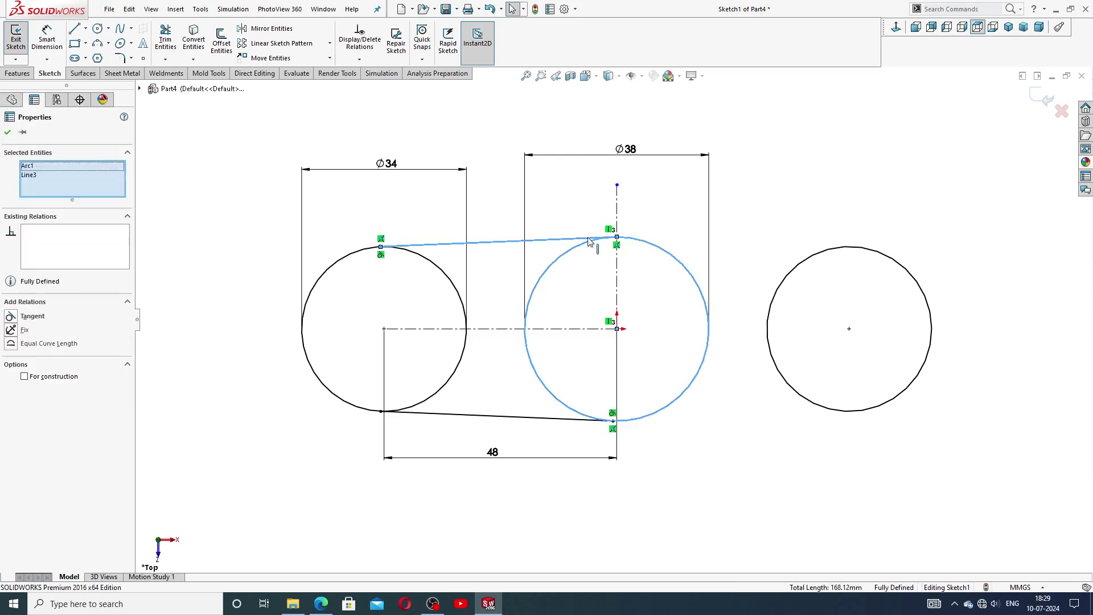
{"action": "left_click", "coordinate": [619, 189]}
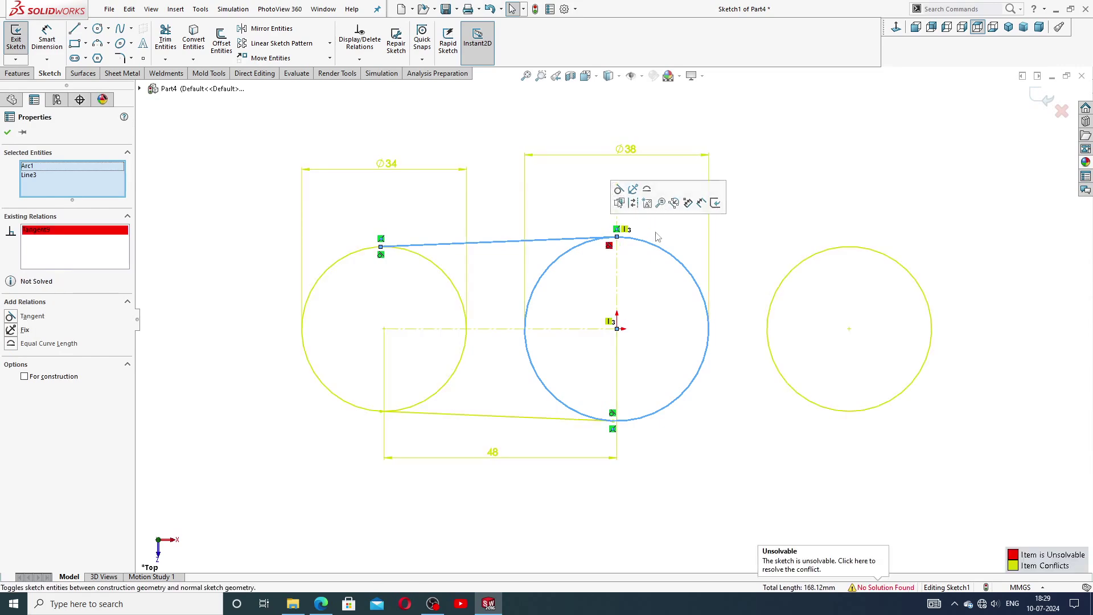
{"action": "left_click", "coordinate": [665, 241]}
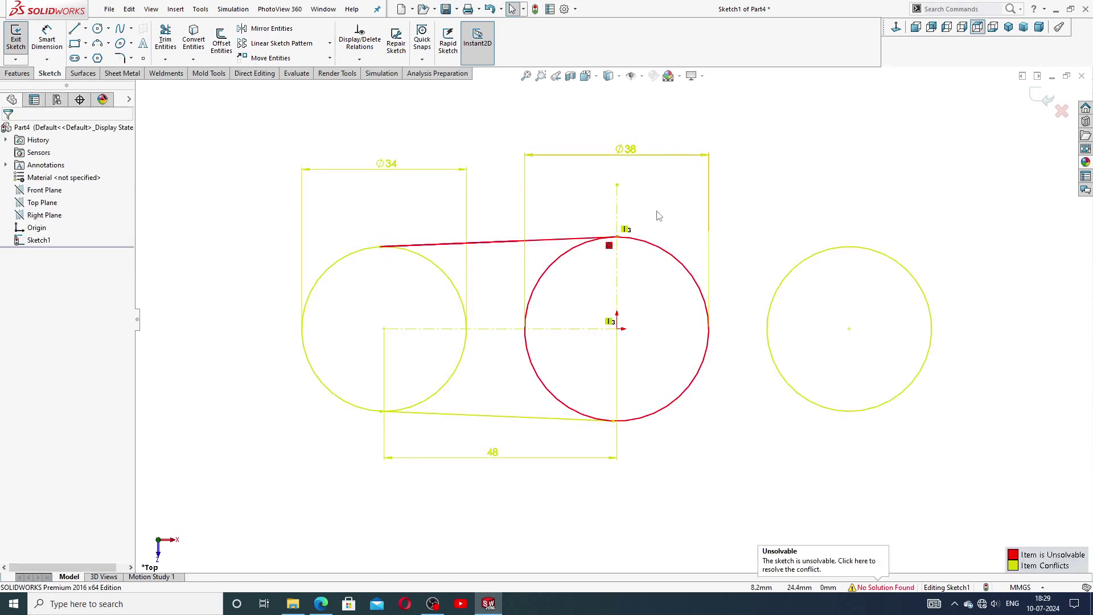
{"action": "left_click", "coordinate": [489, 9]}
{"action": "left_click", "coordinate": [651, 213]}
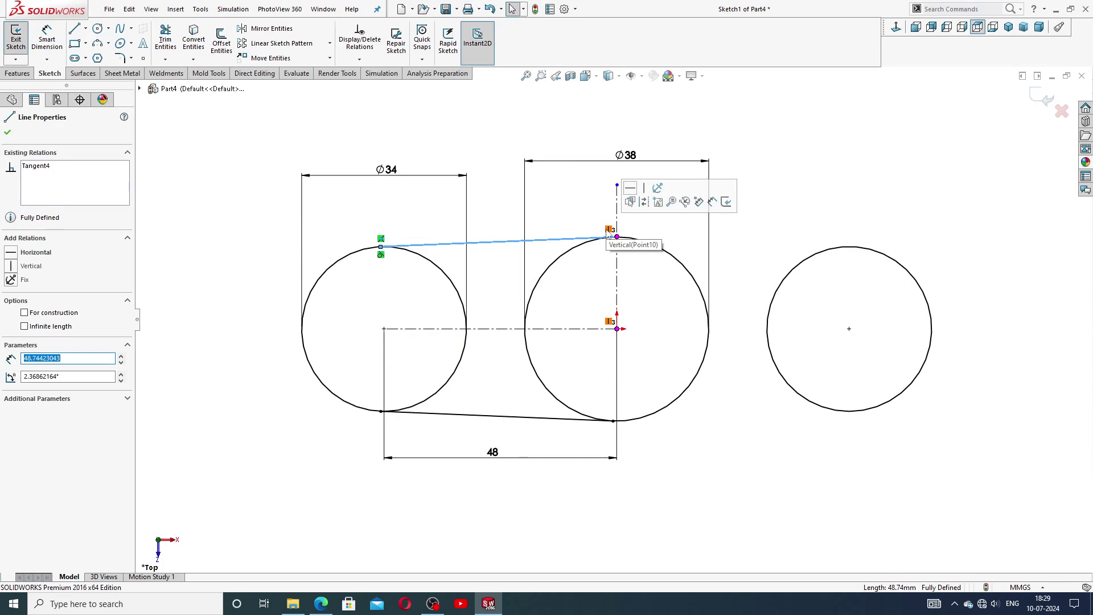
{"action": "key", "text": "Escape"}
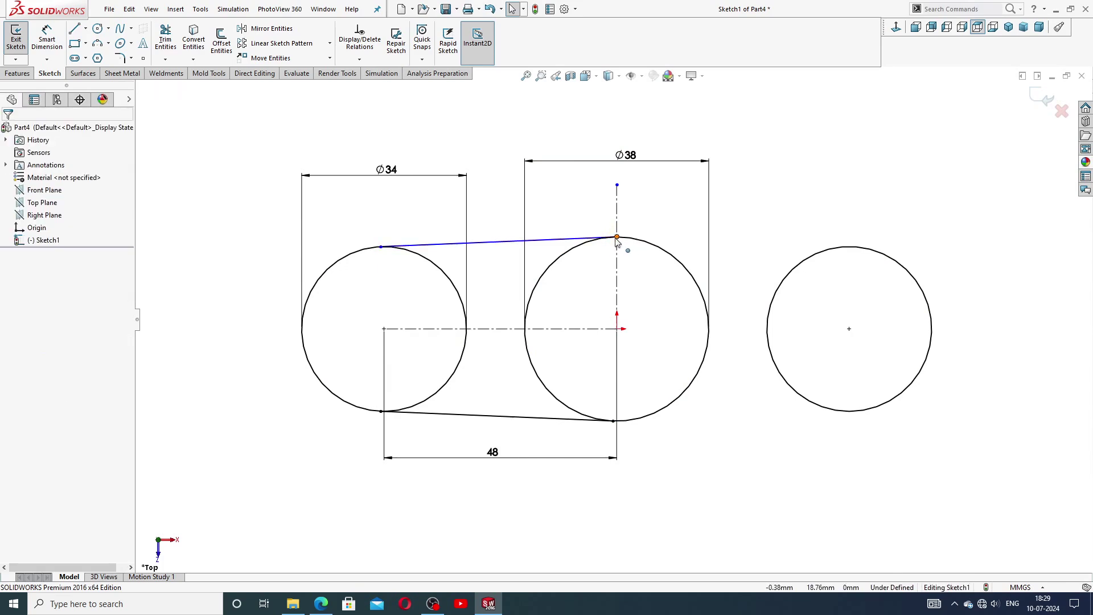
Move the top line's end off the centreline and make it tangent to the Ø38 circle
{"action": "left_click", "coordinate": [617, 238]}
{"action": "left_click_drag", "start_coordinate": [610, 242], "coordinate": [603, 244]}
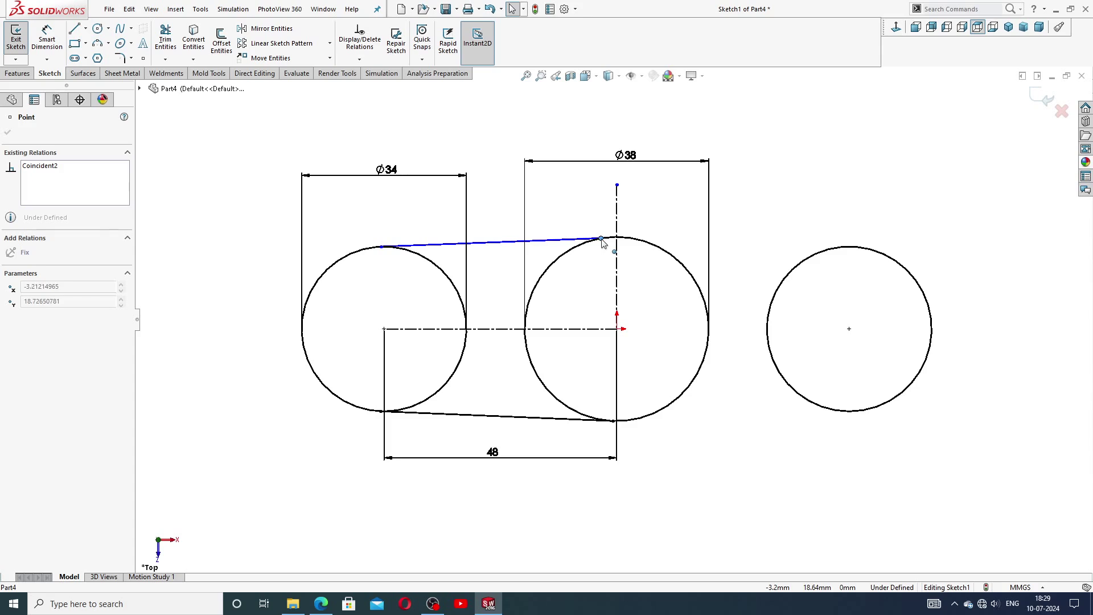
{"action": "key", "text": "Escape"}
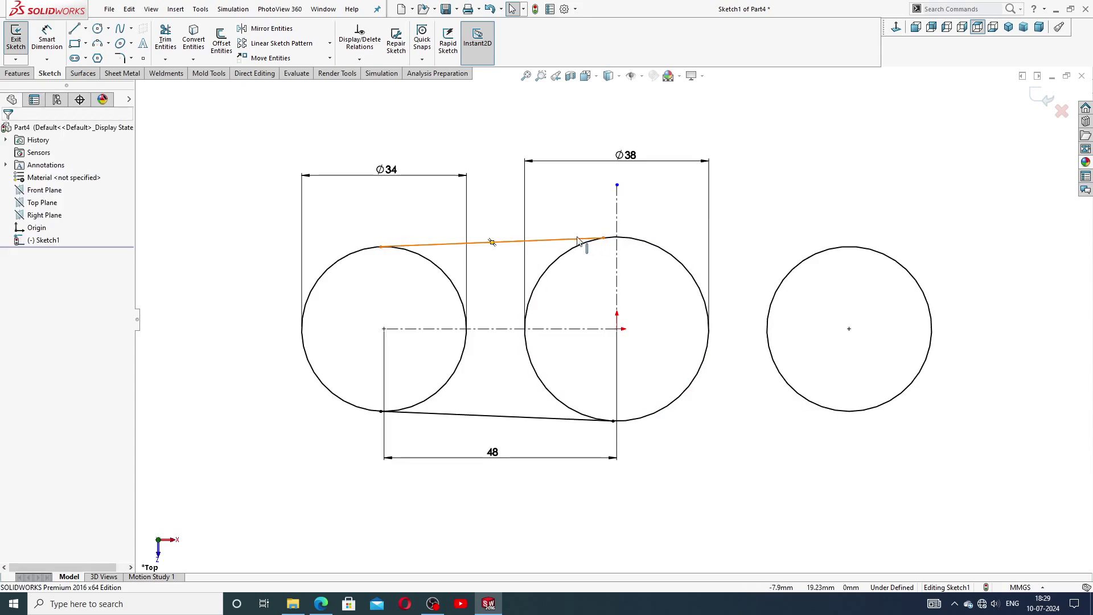
{"action": "left_click", "coordinate": [578, 240]}
{"action": "left_click", "coordinate": [589, 242], "text": "ctrl"}
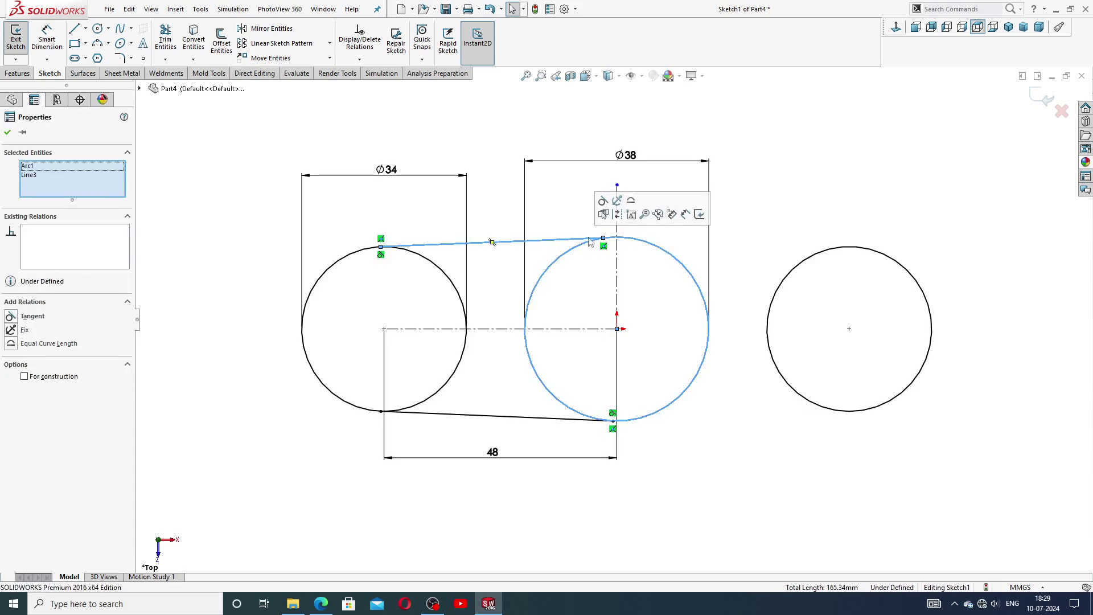
{"action": "left_click", "coordinate": [602, 200]}
{"action": "key", "text": "Escape"}
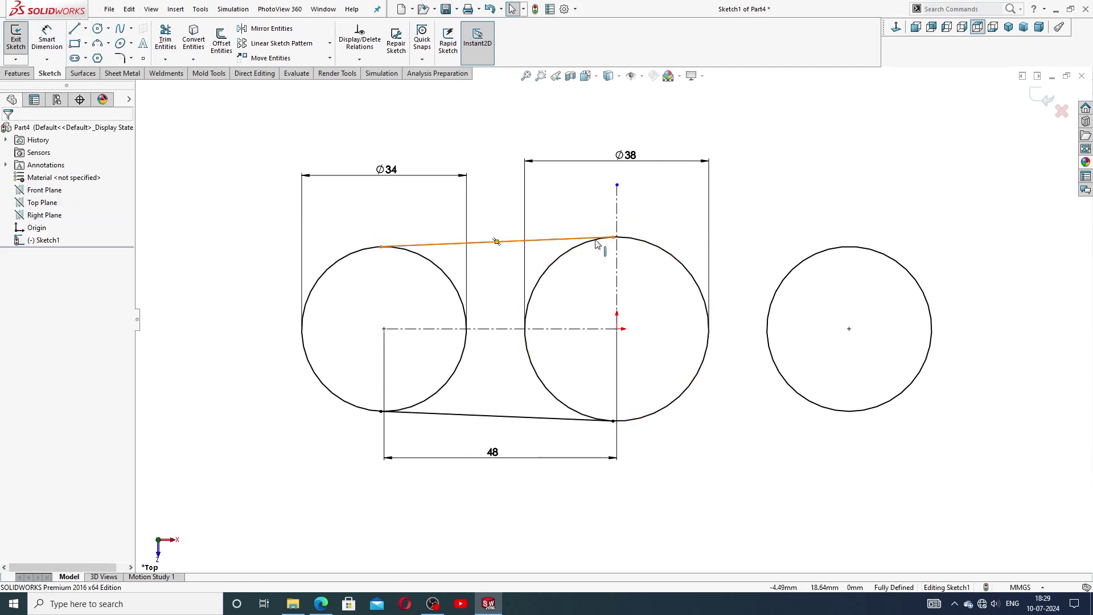
Check the tangent relations on both the upper and lower connecting lines
{"action": "left_click", "coordinate": [597, 242]}
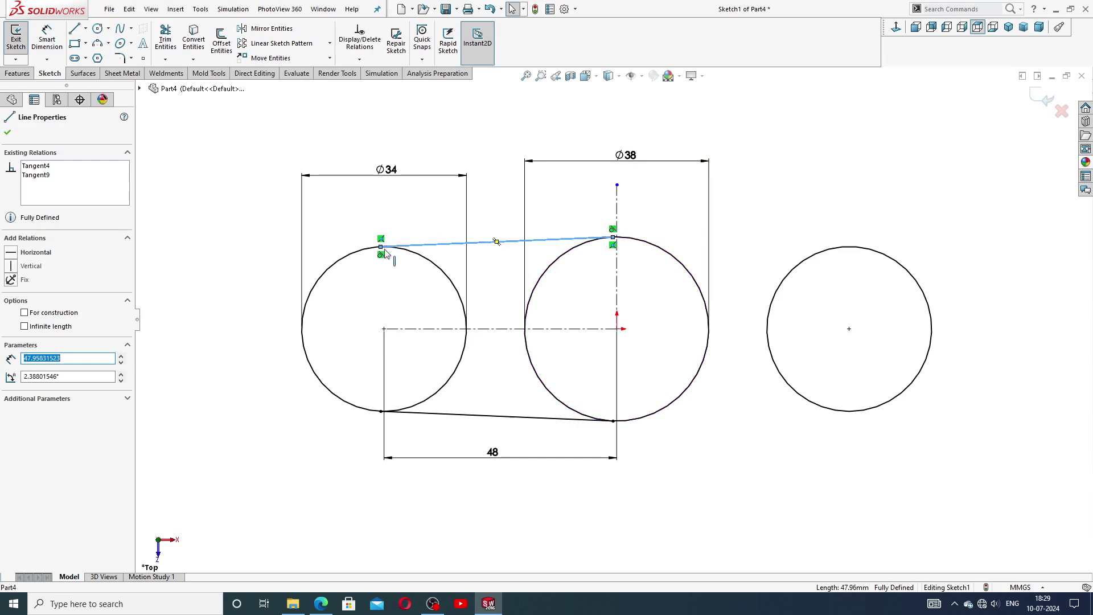
{"action": "key", "text": "Escape"}
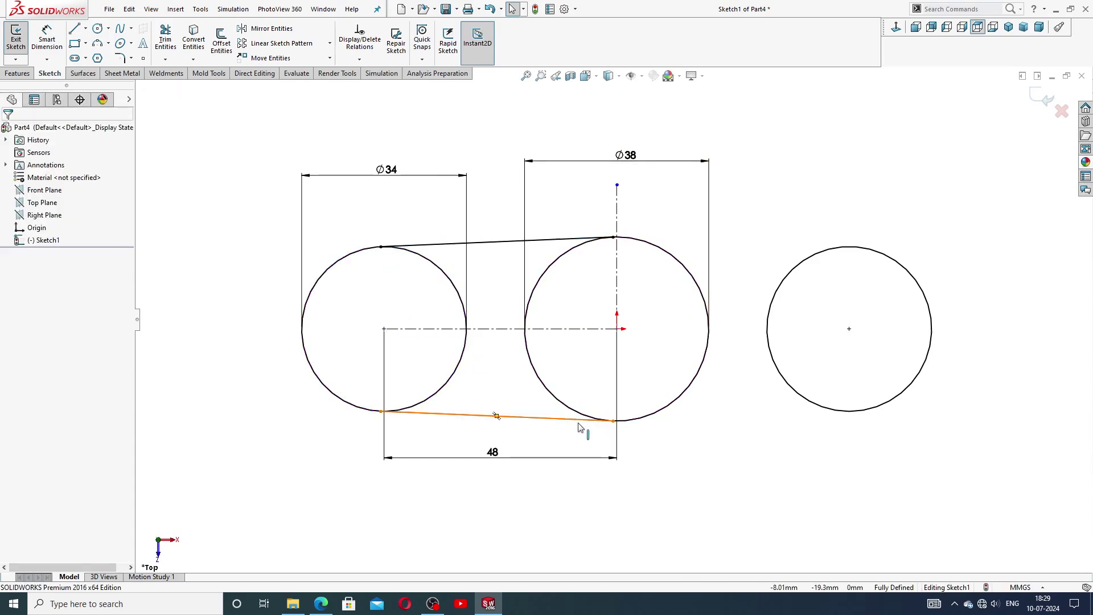
{"action": "left_click", "coordinate": [579, 424]}
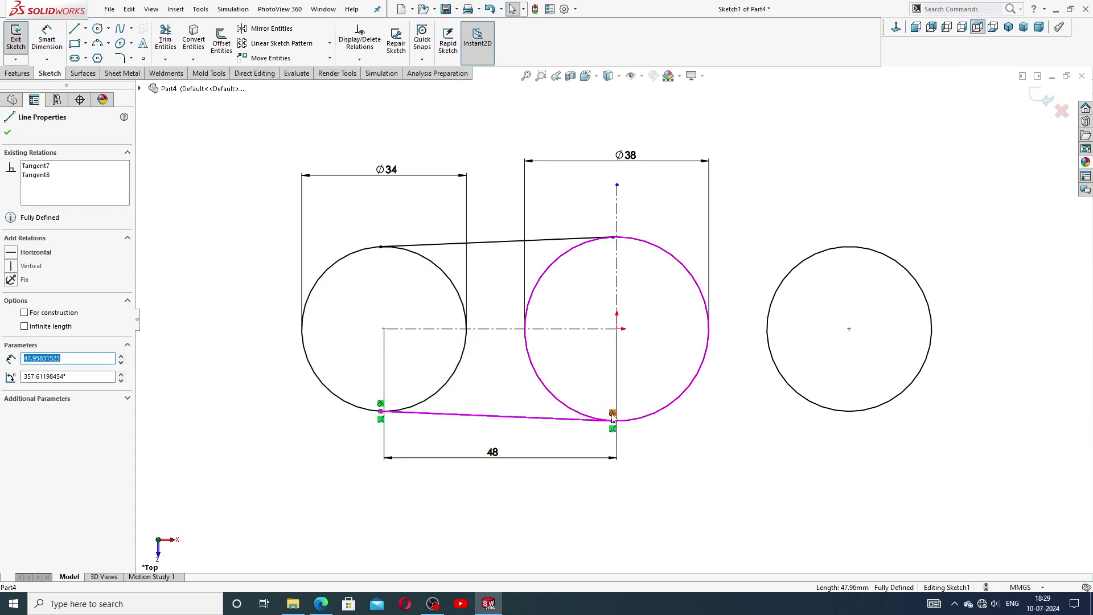
{"action": "key", "text": "Escape"}
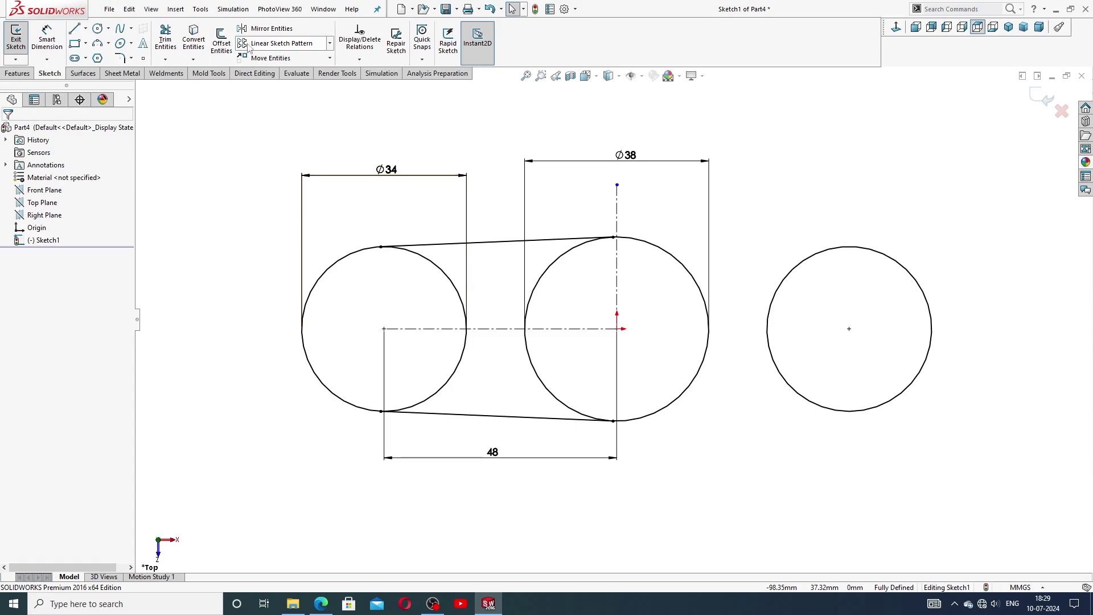
Mirror the upper and lower tangent lines about the vertical centerline to the right circle
{"action": "left_click", "coordinate": [268, 28]}
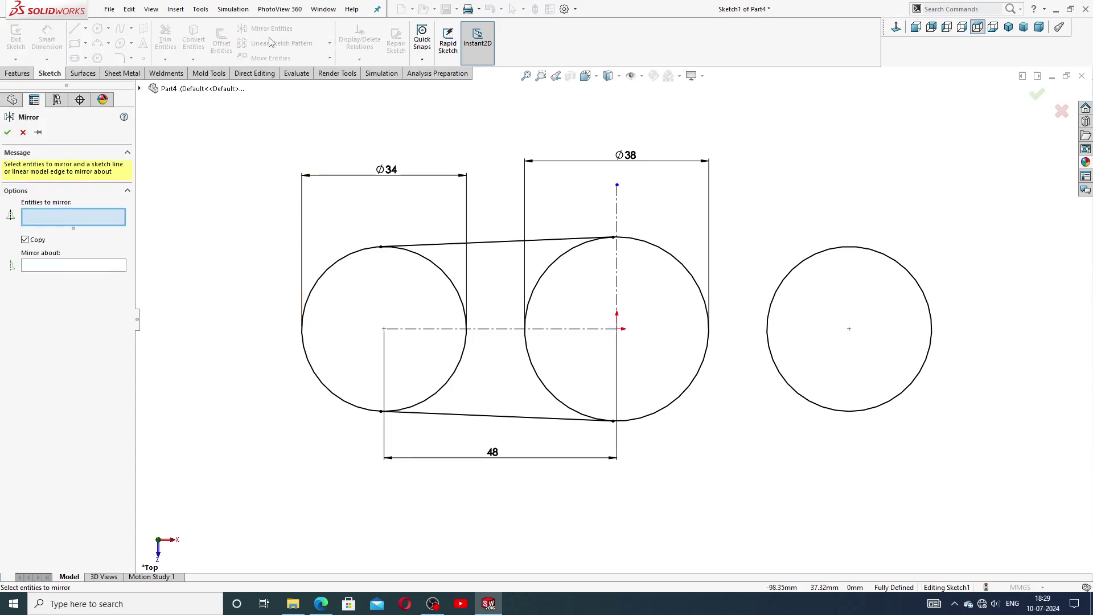
{"action": "left_click", "coordinate": [511, 244]}
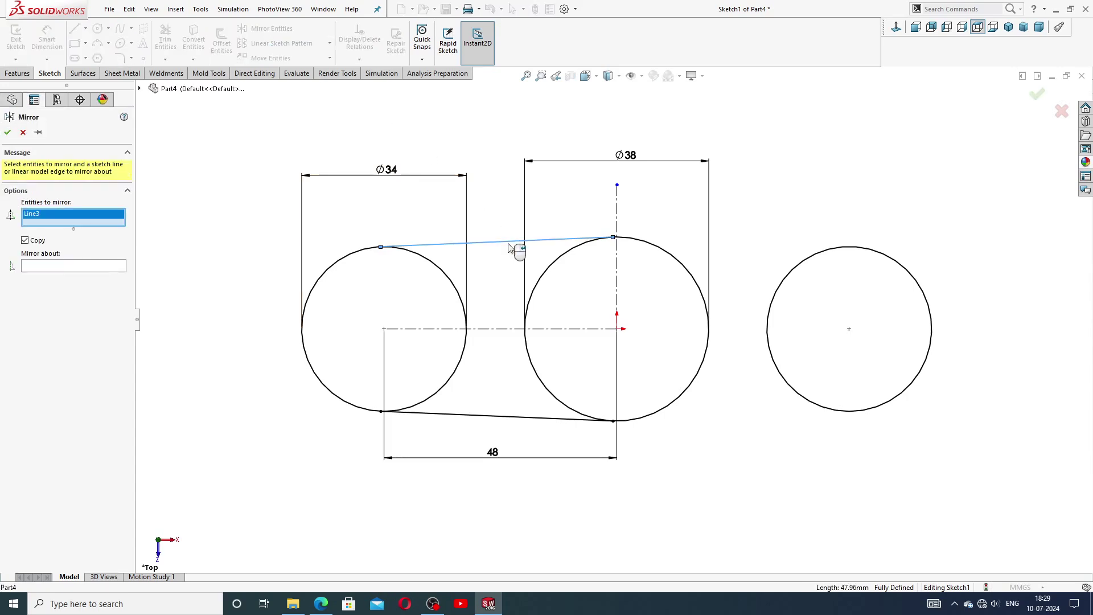
{"action": "left_click", "coordinate": [493, 416]}
{"action": "left_click", "coordinate": [100, 276]}
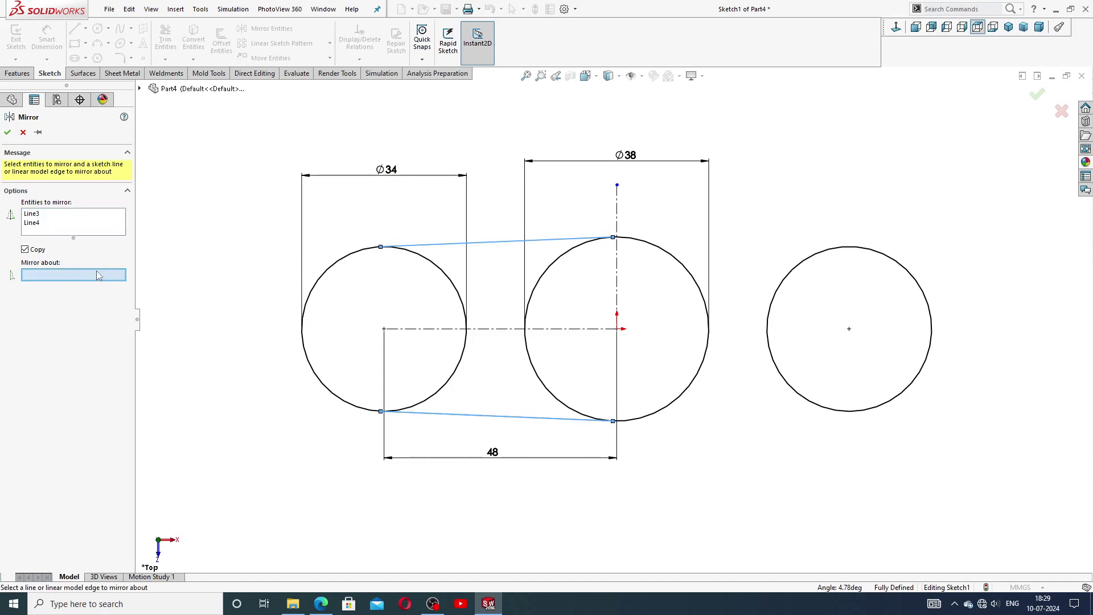
{"action": "left_click", "coordinate": [617, 285]}
{"action": "left_click", "coordinate": [7, 132]}
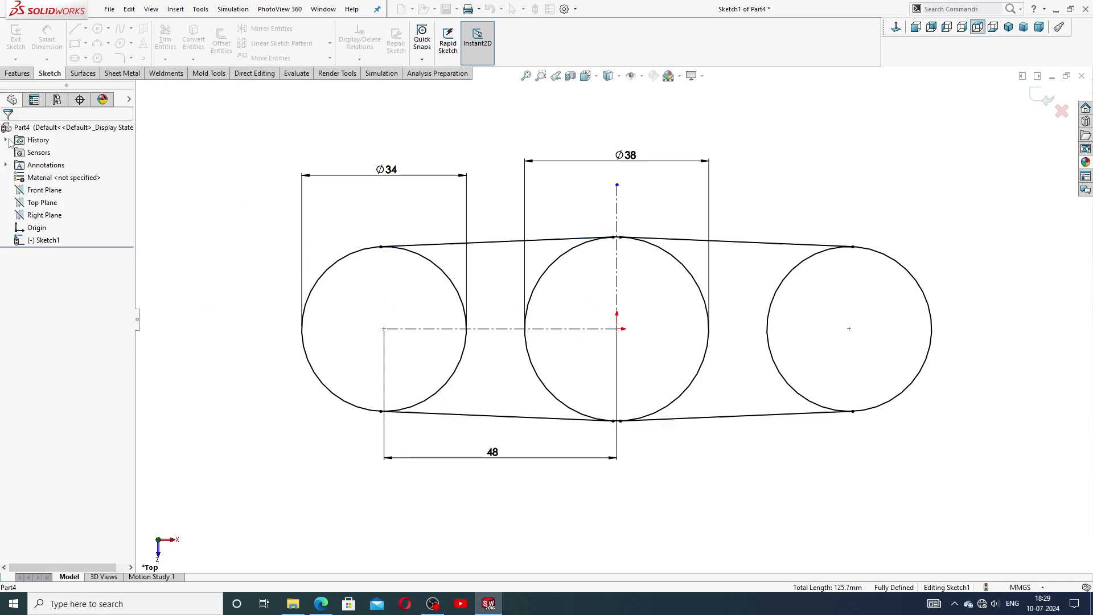
Make the upper-right connecting line tangent to the right circle
{"action": "left_click", "coordinate": [768, 247]}
{"action": "left_click", "coordinate": [764, 222]}
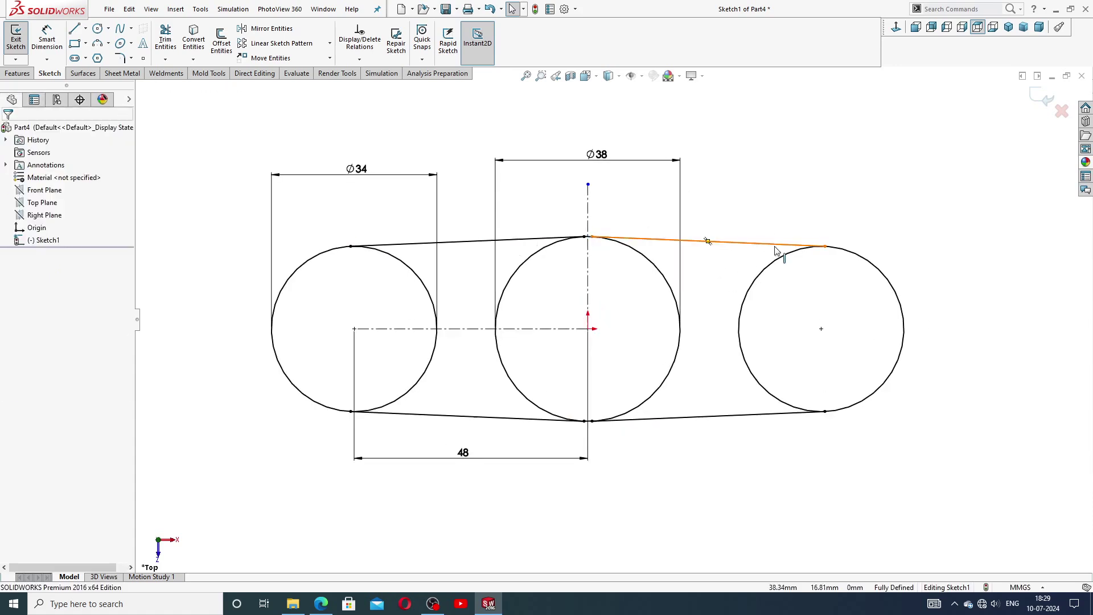
{"action": "left_click", "coordinate": [776, 243]}
{"action": "left_click", "coordinate": [772, 271], "text": "ctrl"}
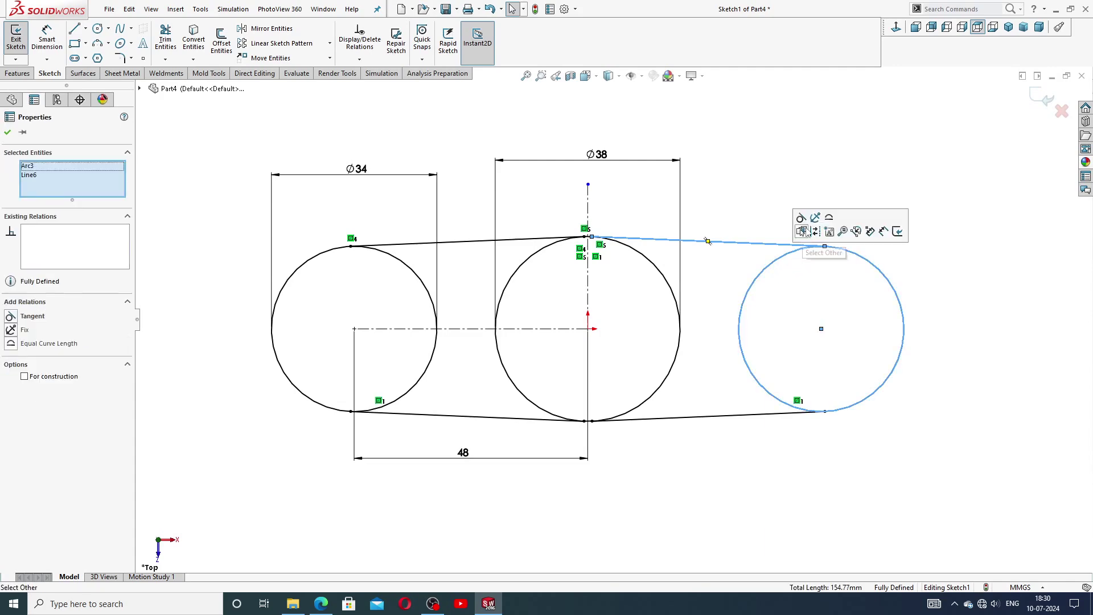
{"action": "left_click", "coordinate": [804, 225]}
{"action": "left_click", "coordinate": [752, 446]}
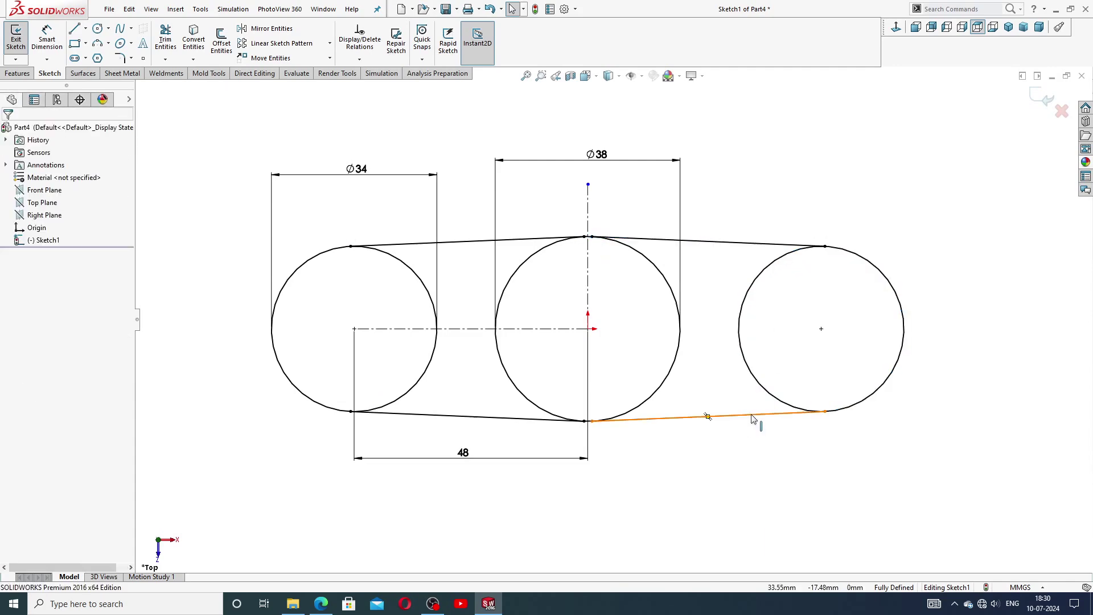
Make the lower-right connecting line tangent to the right circle and check both lines' relations
{"action": "left_click", "coordinate": [755, 415]}
{"action": "left_click", "coordinate": [780, 404], "text": "ctrl"}
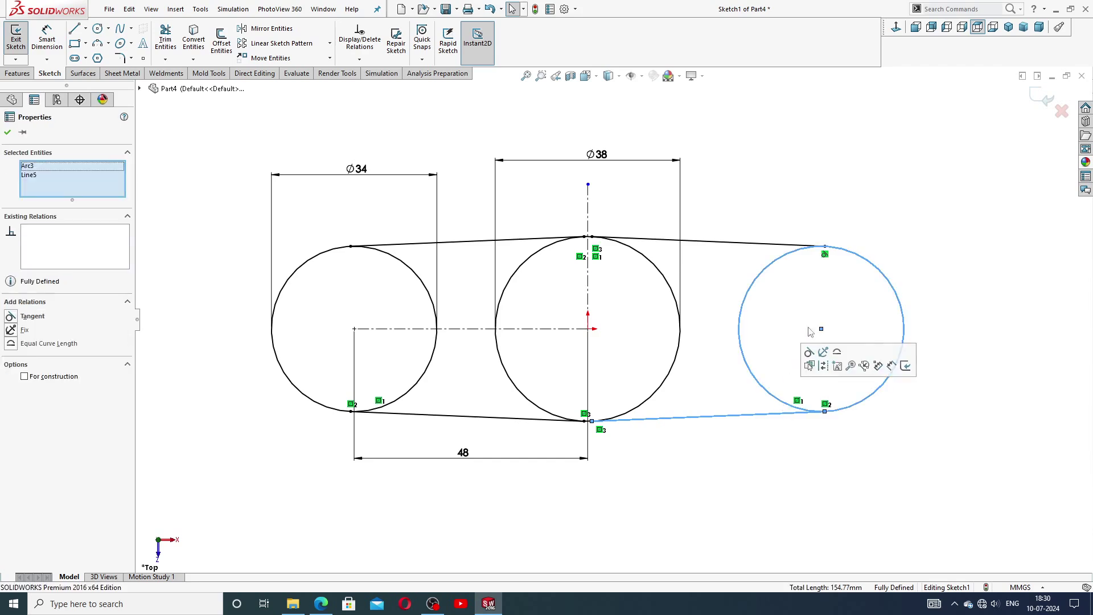
{"action": "left_click", "coordinate": [809, 353]}
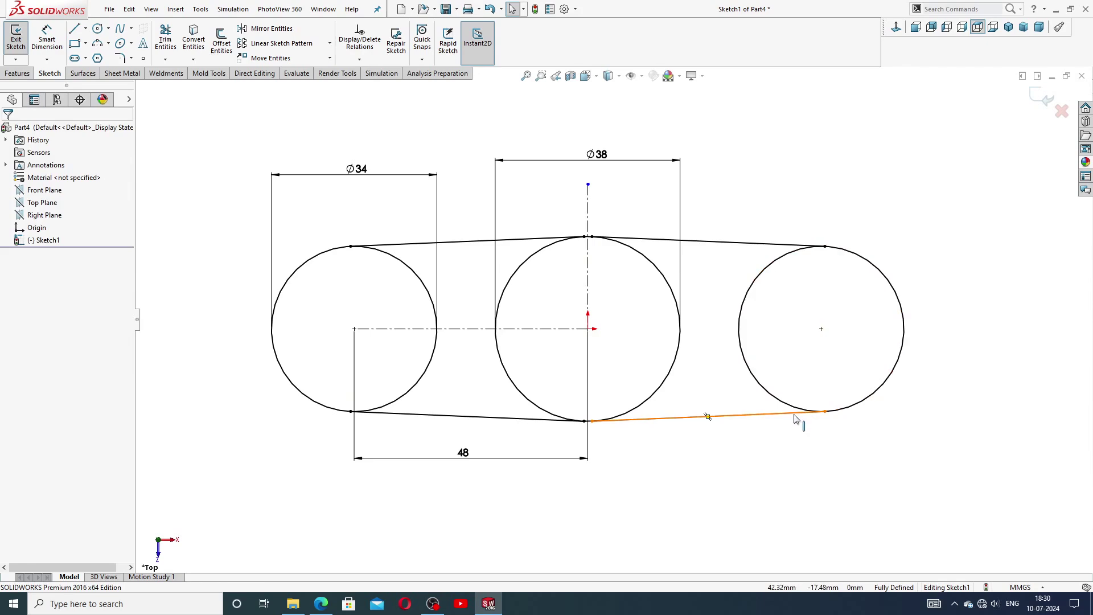
{"action": "left_click", "coordinate": [796, 420]}
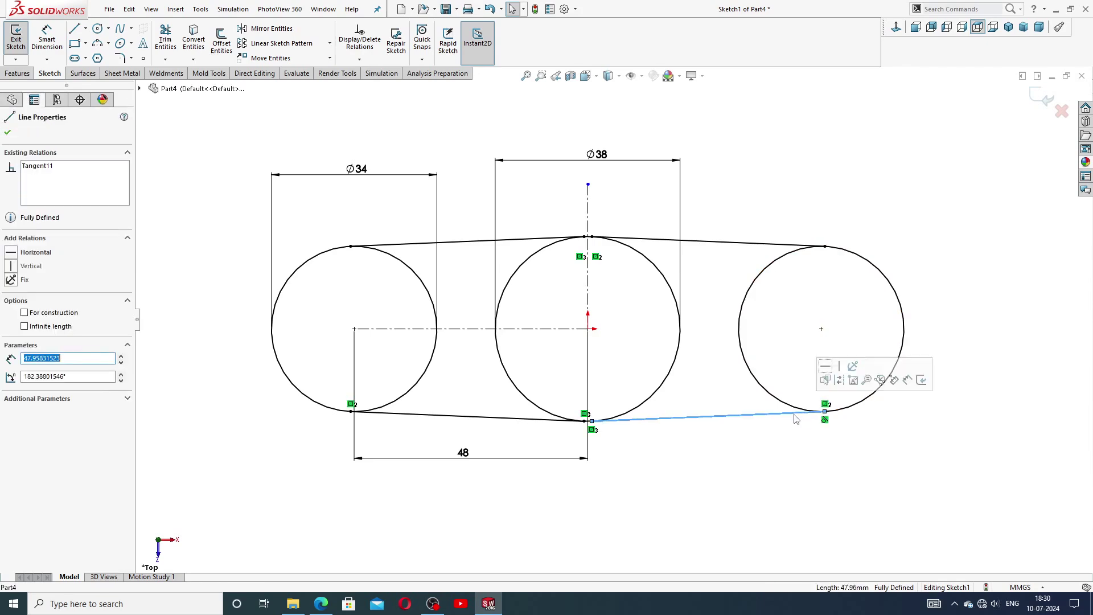
{"action": "left_click", "coordinate": [759, 246]}
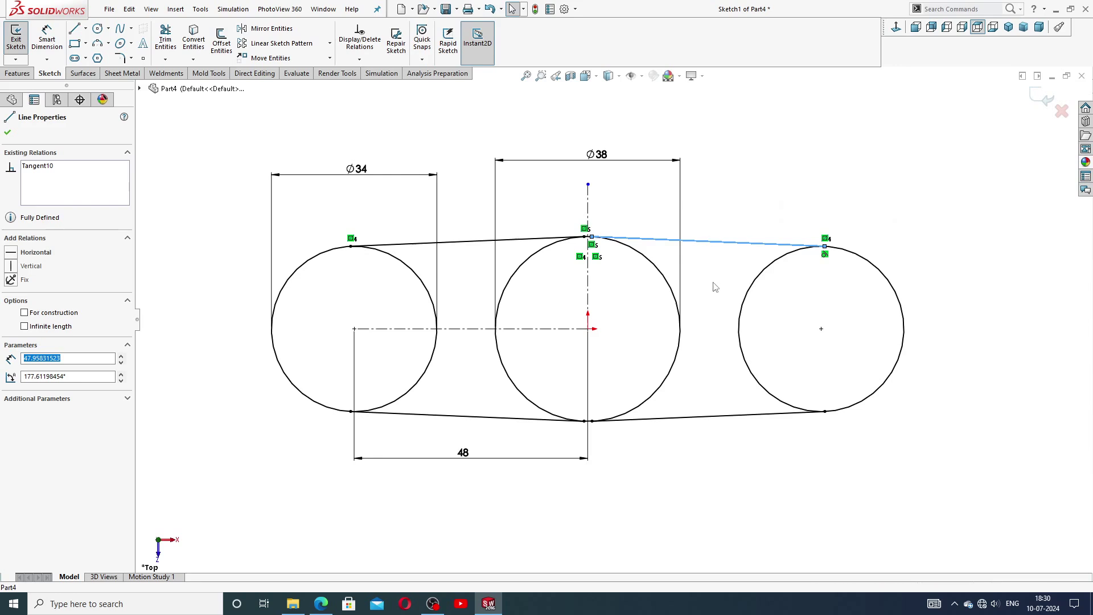
{"action": "key", "text": "Escape"}
Make the upper-right connecting line tangent to the Ø38 middle circle
{"action": "left_click", "coordinate": [708, 241]}
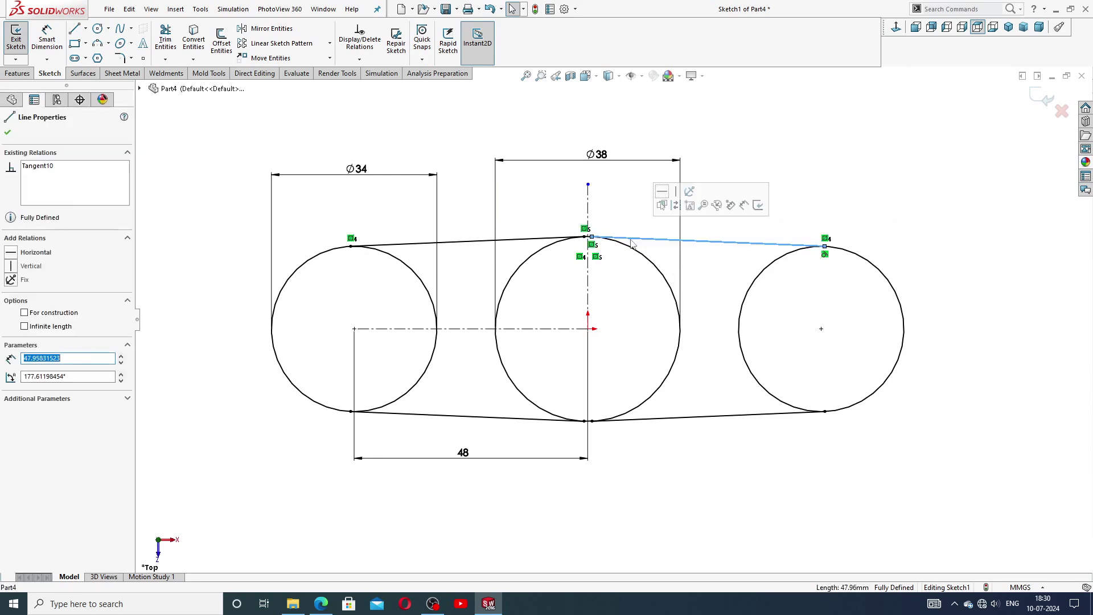
{"action": "left_click", "coordinate": [636, 253]}
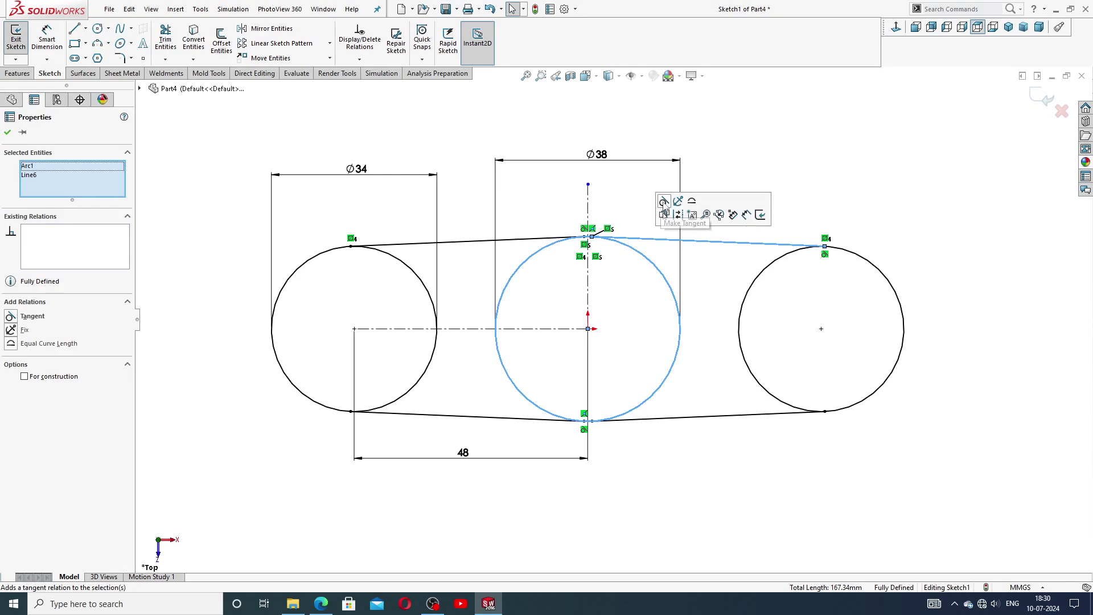
{"action": "key", "text": "Escape"}
{"action": "left_click", "coordinate": [707, 241]}
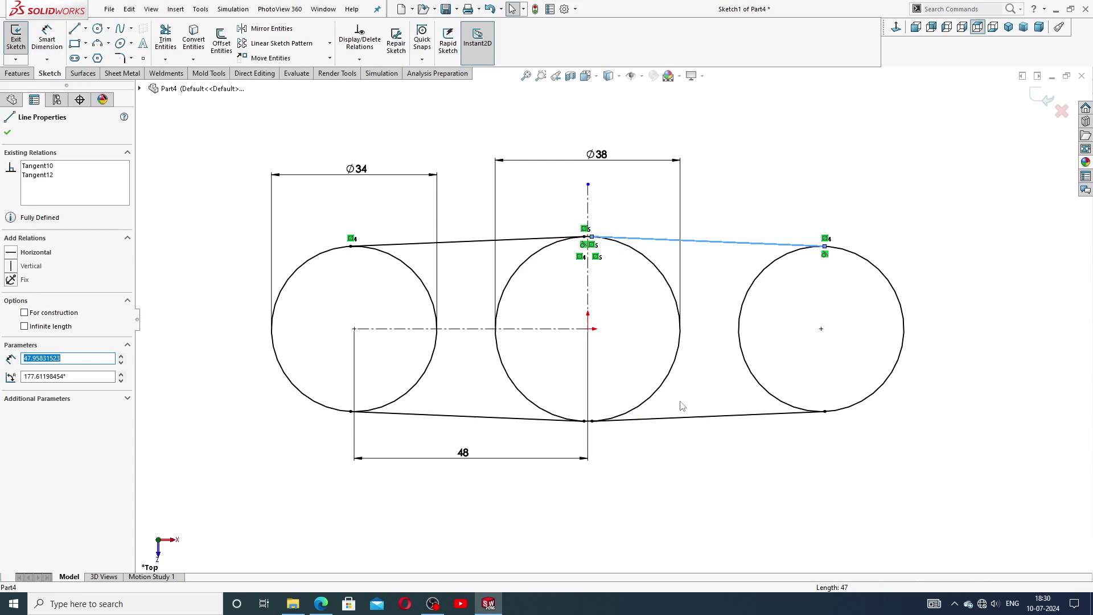
{"action": "key", "text": "Escape"}
Make the lower-right line tangent to the Ø38 middle circle and verify the relations
{"action": "left_click", "coordinate": [673, 419]}
{"action": "left_click", "coordinate": [640, 406], "text": "ctrl"}
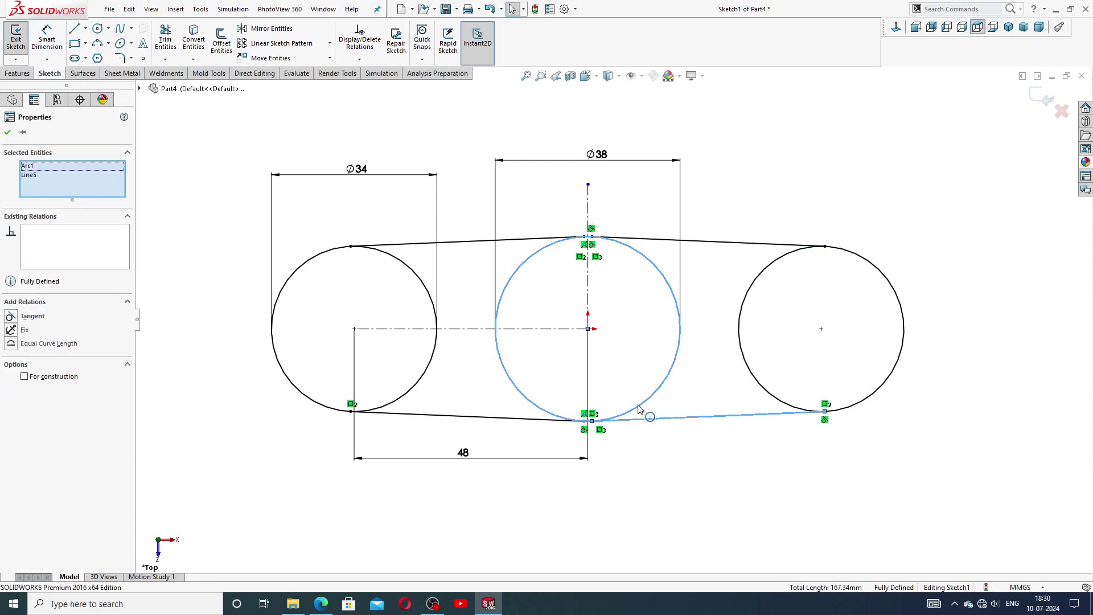
{"action": "left_click", "coordinate": [669, 357]}
{"action": "left_click", "coordinate": [678, 460]}
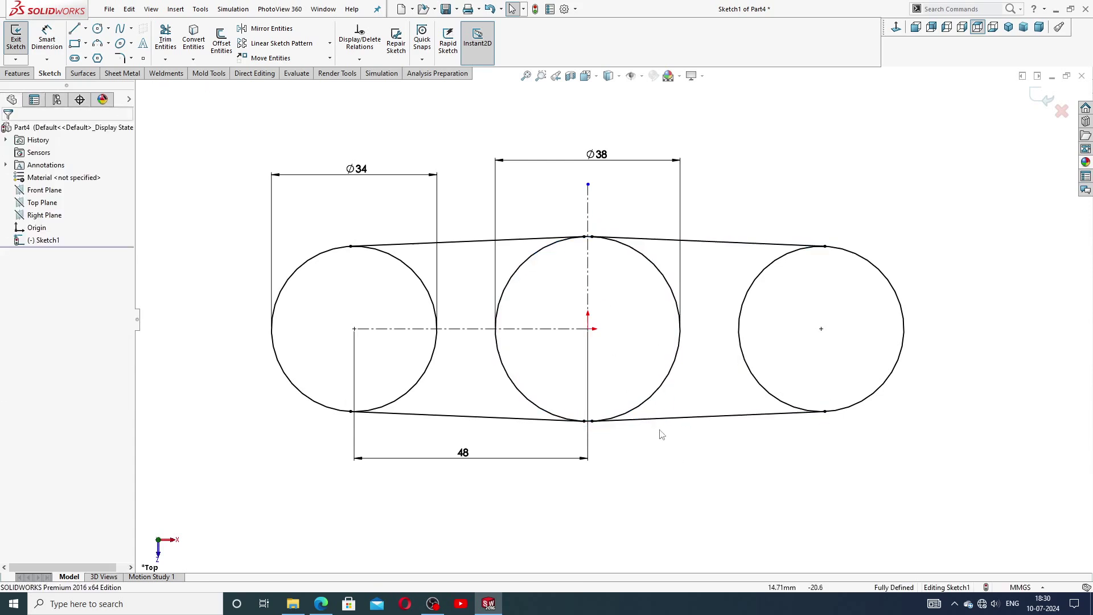
{"action": "left_click", "coordinate": [708, 416]}
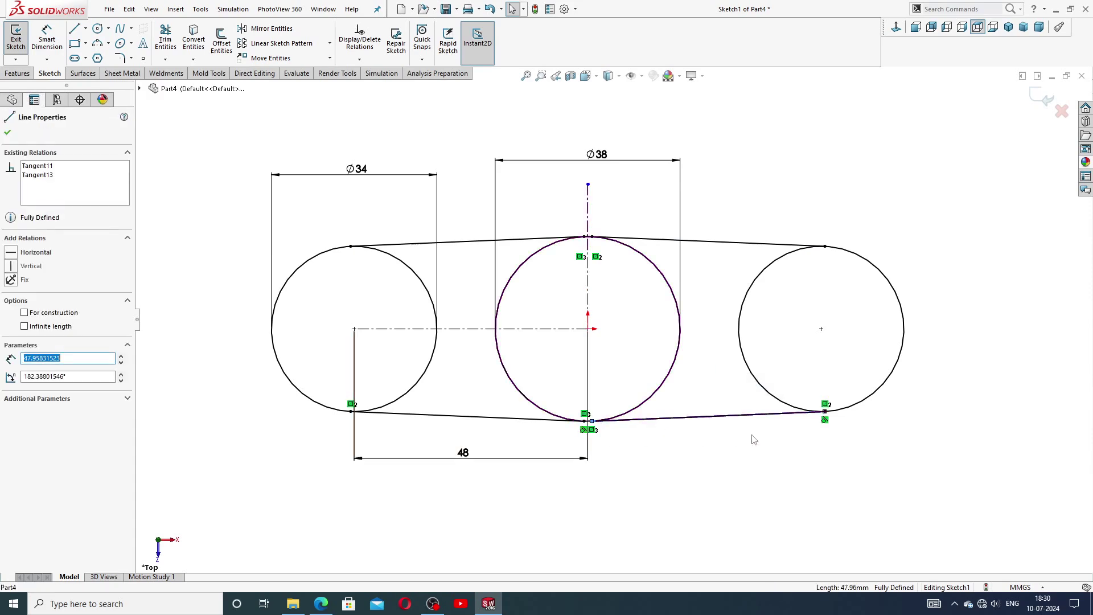
{"action": "left_click", "coordinate": [708, 241]}
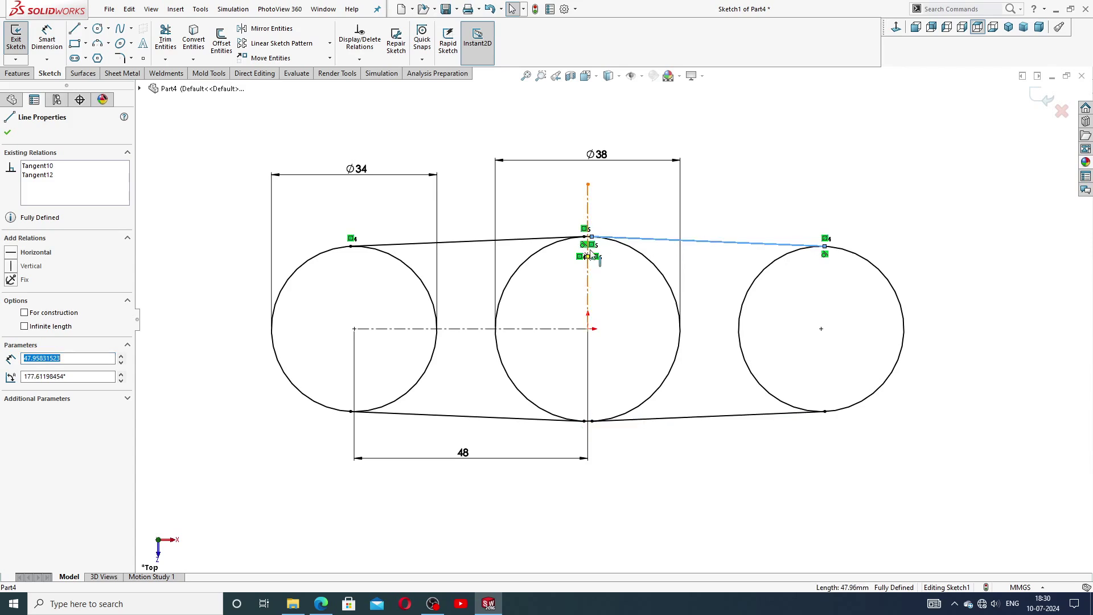
{"action": "left_click", "coordinate": [706, 344]}
Switch to Edge to view the PART-07 Connecting Wedge reference drawing
{"action": "scroll", "coordinate": [683, 345], "scroll_direction": "up", "scroll_amount": 3}
{"action": "scroll", "coordinate": [634, 345], "scroll_direction": "down", "scroll_amount": 2}
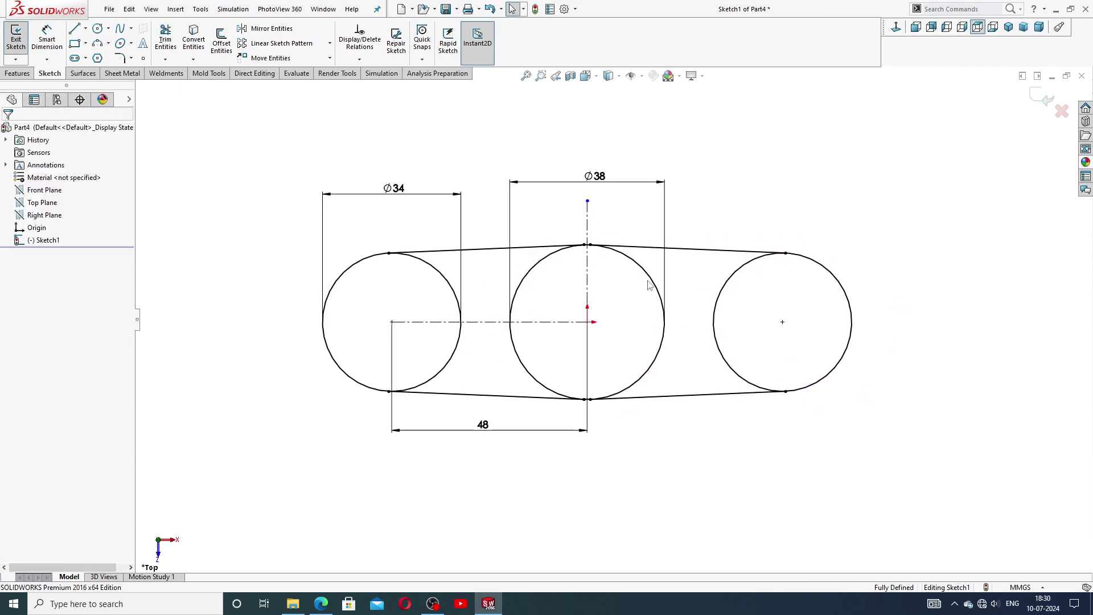
{"action": "left_click", "coordinate": [315, 605]}
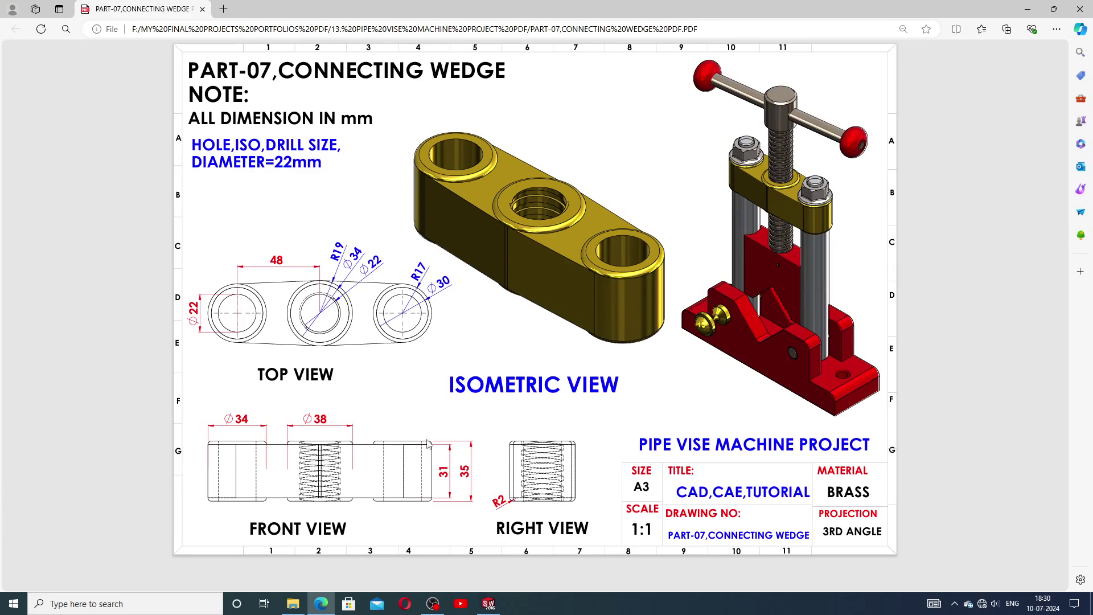
Switch from the wedge drawing in Edge back to the SOLIDWORKS part sketch
{"action": "left_click", "coordinate": [489, 605]}
Extrude the three circles Mid Plane 35 mm into cylinders
{"action": "left_click", "coordinate": [18, 73]}
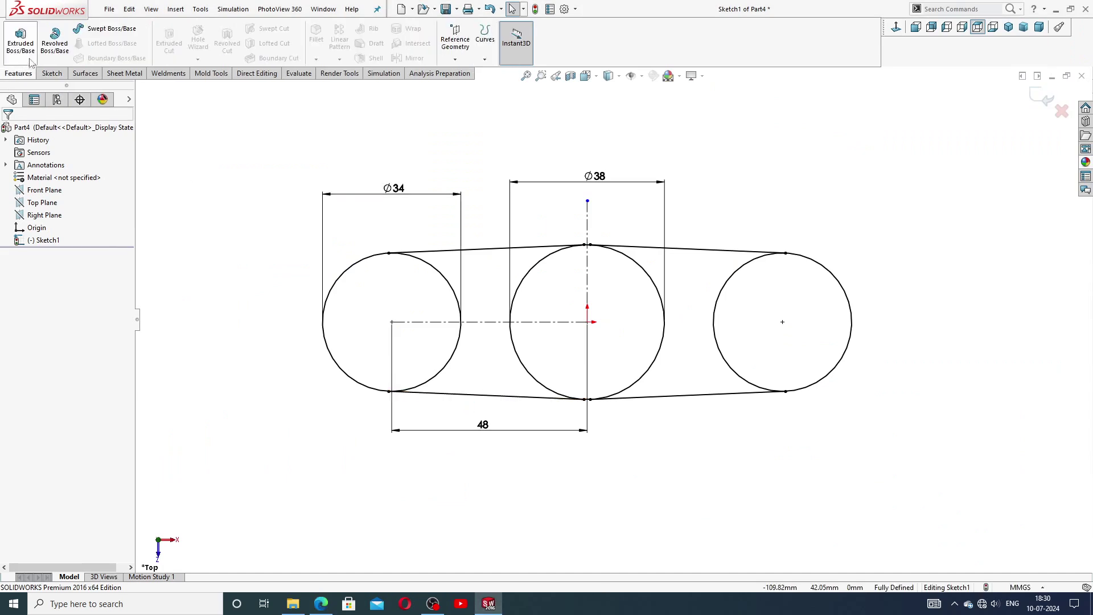
{"action": "left_click", "coordinate": [24, 47]}
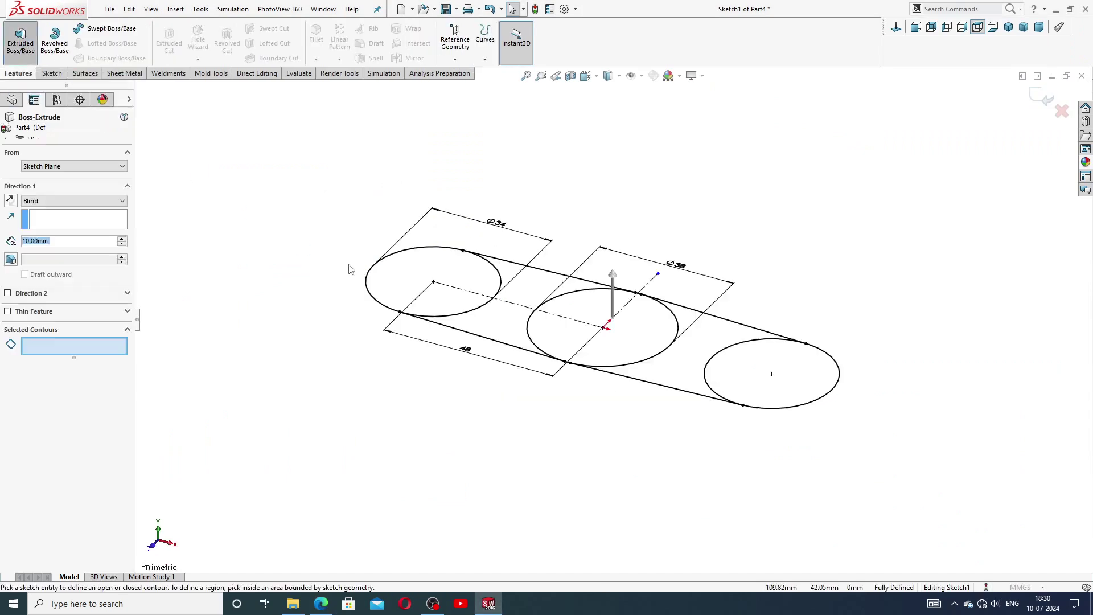
{"action": "left_click", "coordinate": [424, 288]}
{"action": "left_click", "coordinate": [601, 343]}
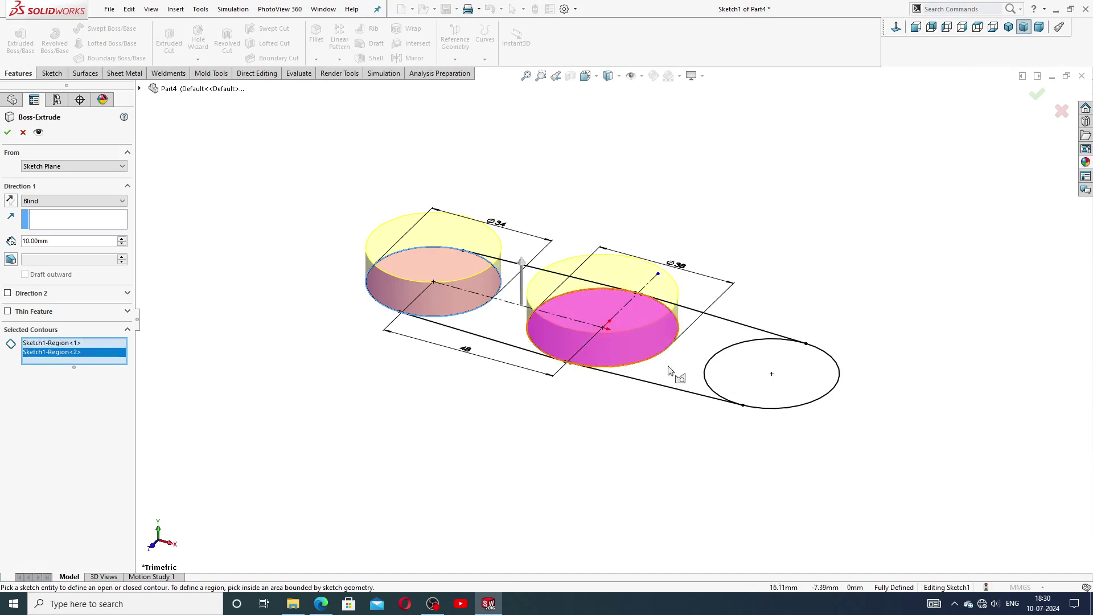
{"action": "left_click", "coordinate": [727, 380]}
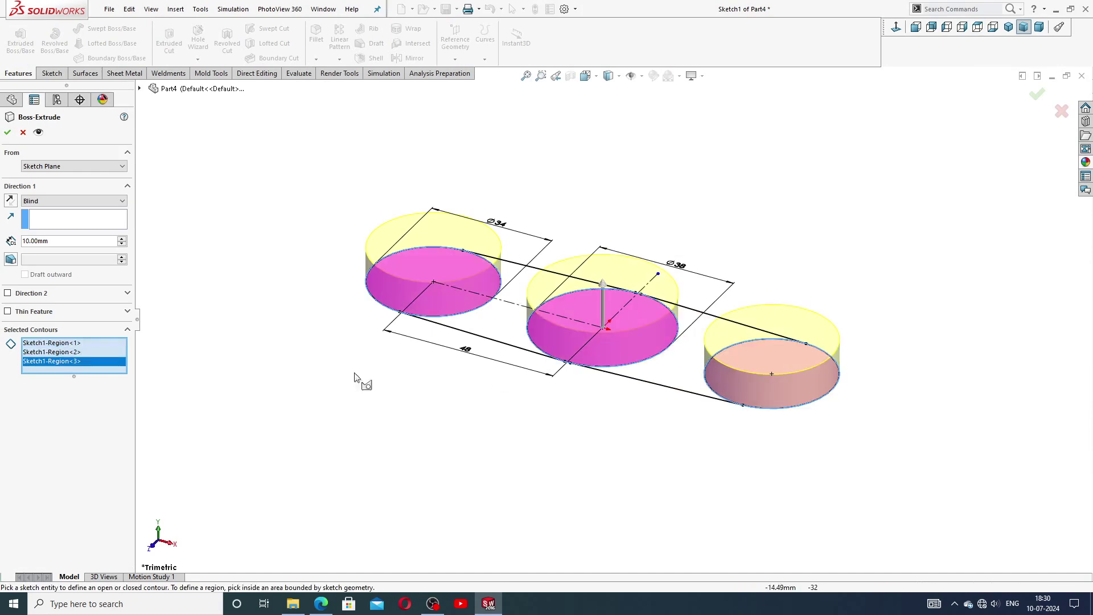
{"action": "left_click", "coordinate": [58, 203]}
{"action": "left_click", "coordinate": [57, 253]}
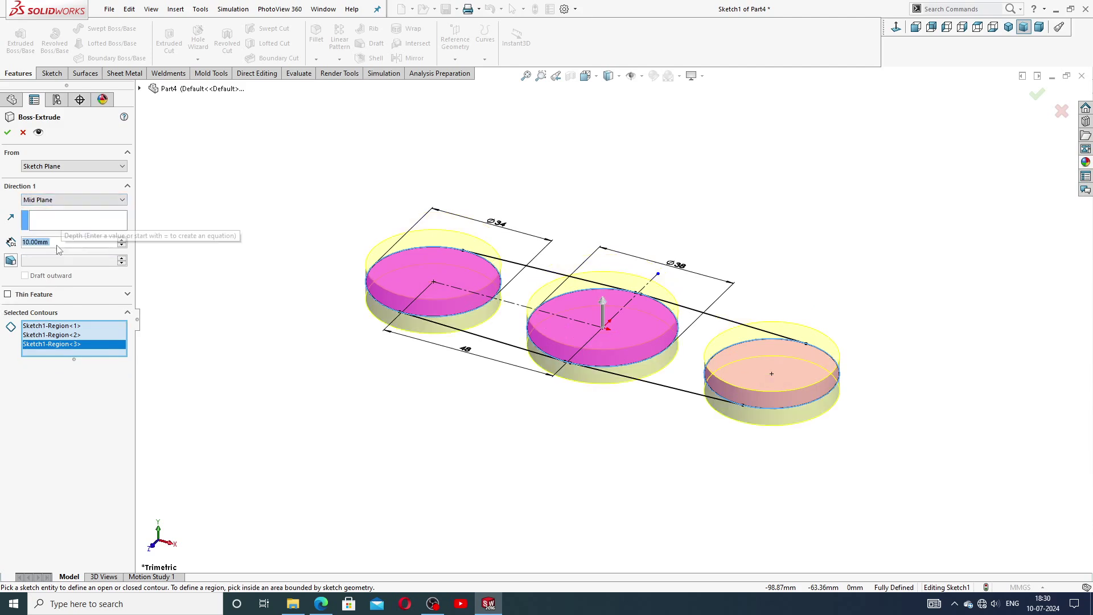
{"action": "type", "text": "35"}
{"action": "key", "text": "Return"}
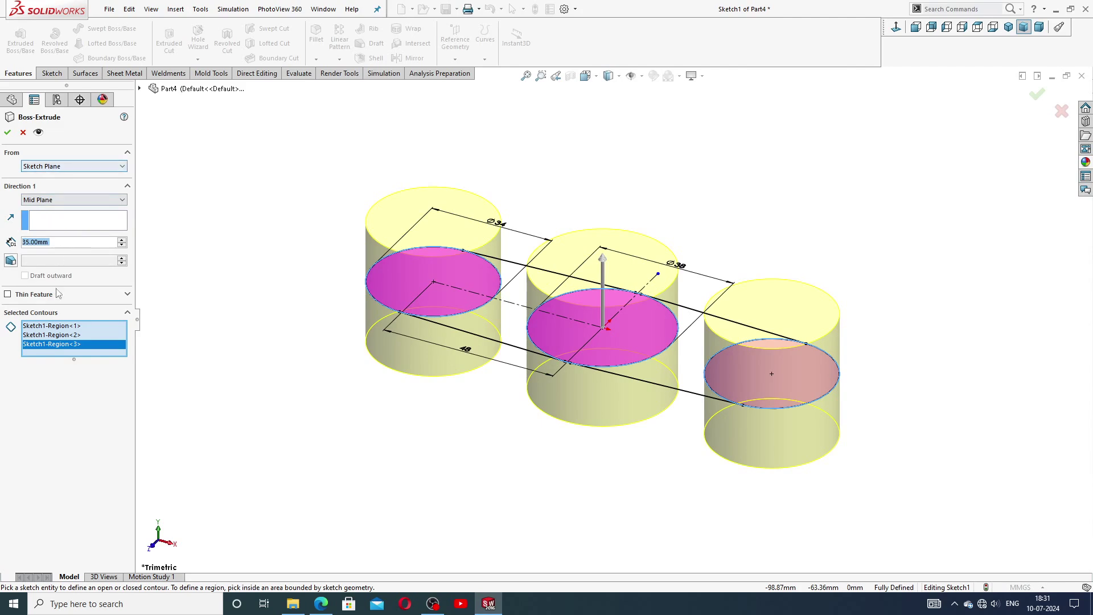
{"action": "left_click", "coordinate": [8, 133]}
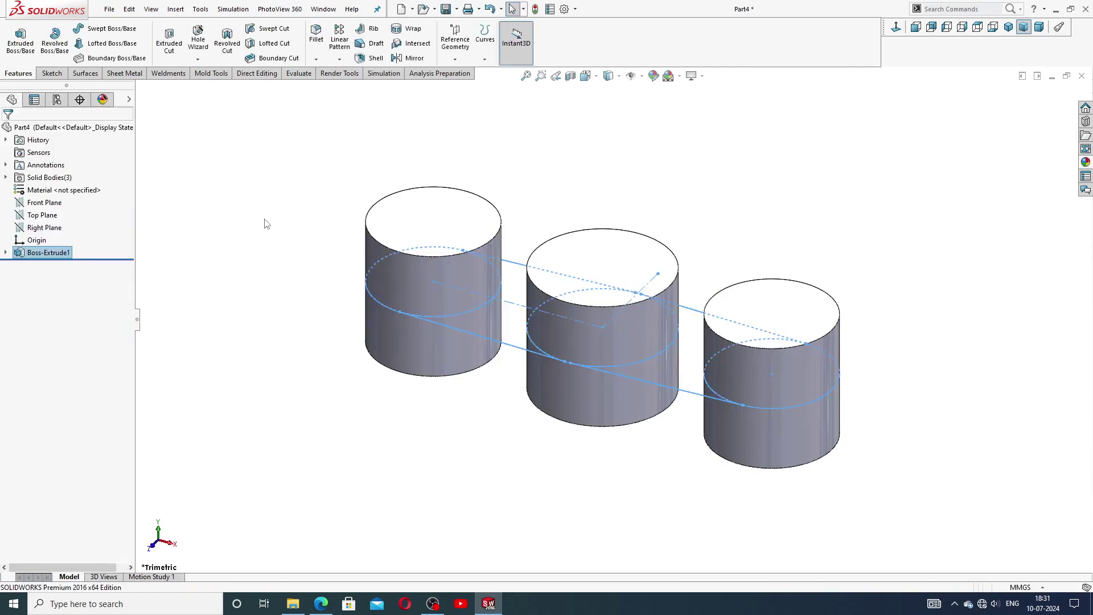
Extrude Sketch1's two web regions Mid Plane 31 mm to join the cylinders
{"action": "left_click", "coordinate": [5, 252]}
{"action": "left_click", "coordinate": [51, 265]}
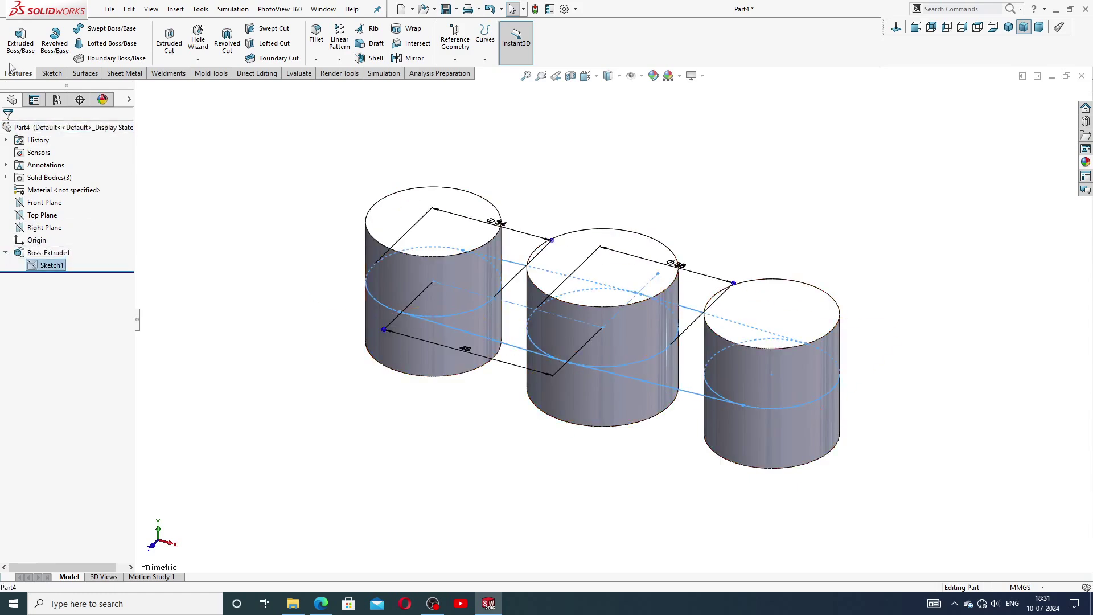
{"action": "left_click", "coordinate": [20, 42]}
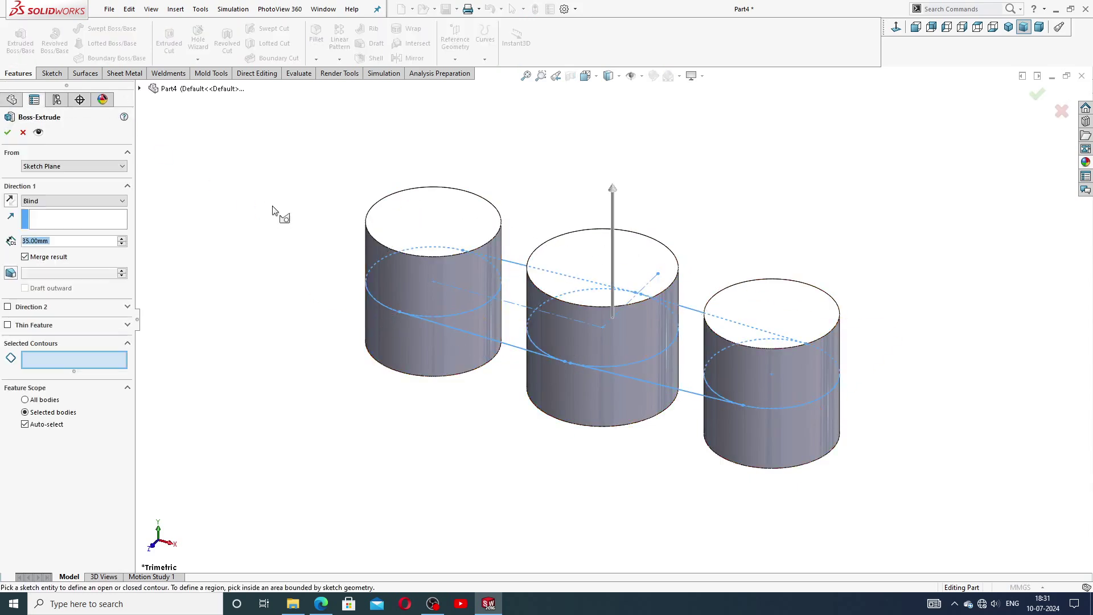
{"action": "left_click", "coordinate": [515, 339]}
{"action": "left_click", "coordinate": [693, 354]}
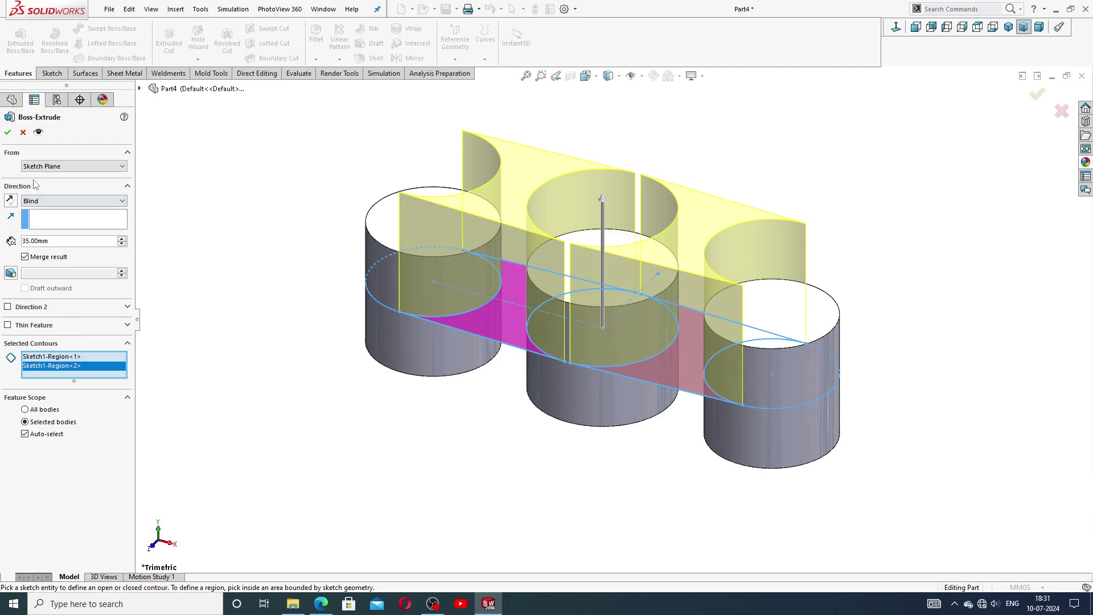
{"action": "left_click", "coordinate": [47, 202]}
{"action": "left_click", "coordinate": [40, 257]}
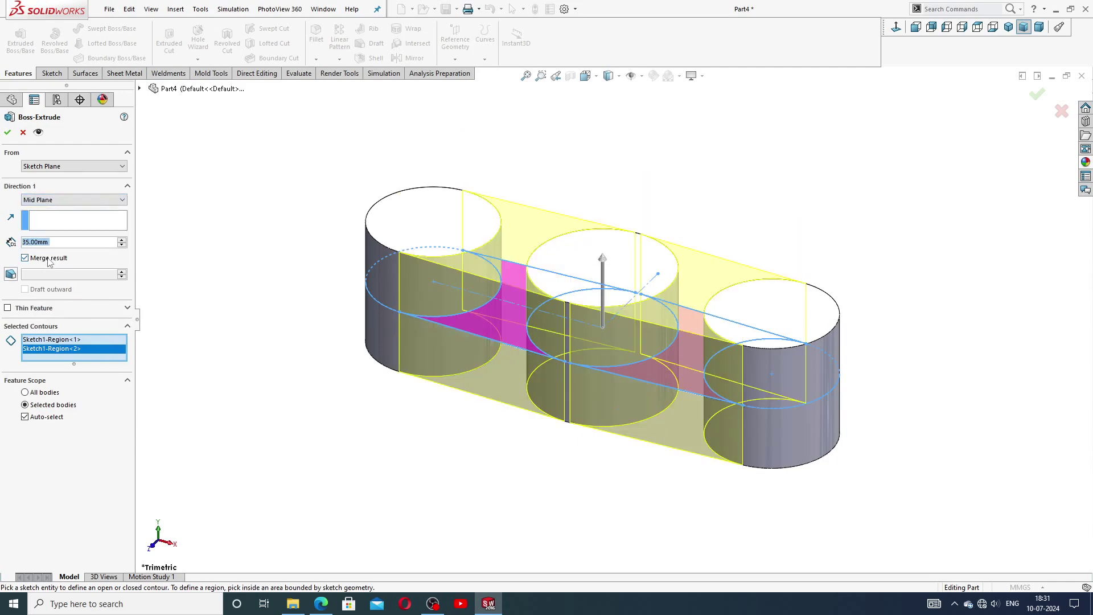
{"action": "type", "text": "31"}
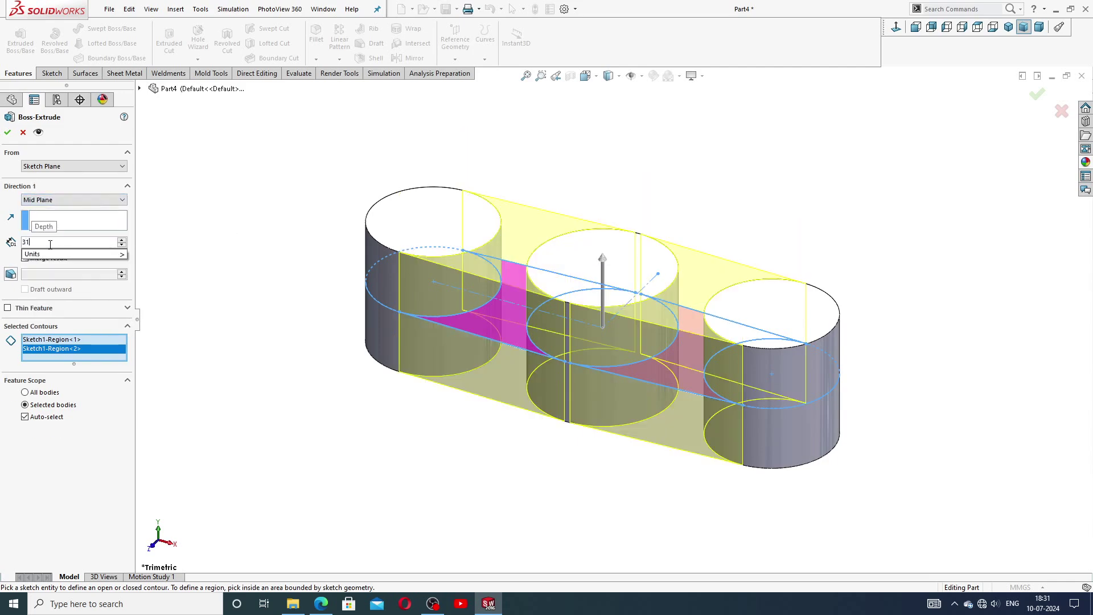
{"action": "key", "text": "Return"}
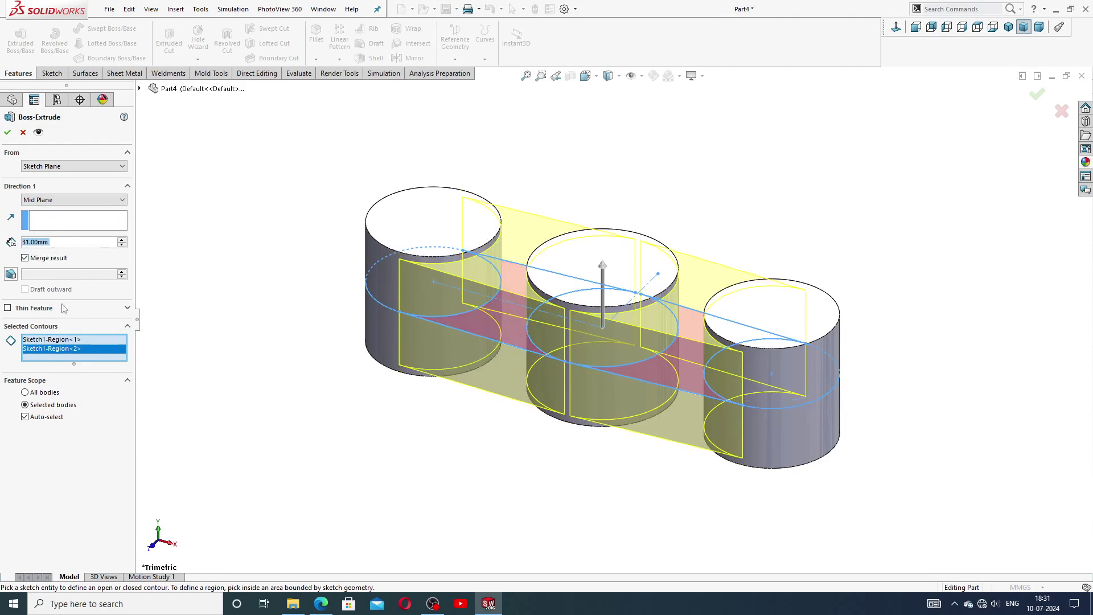
{"action": "left_click", "coordinate": [7, 133]}
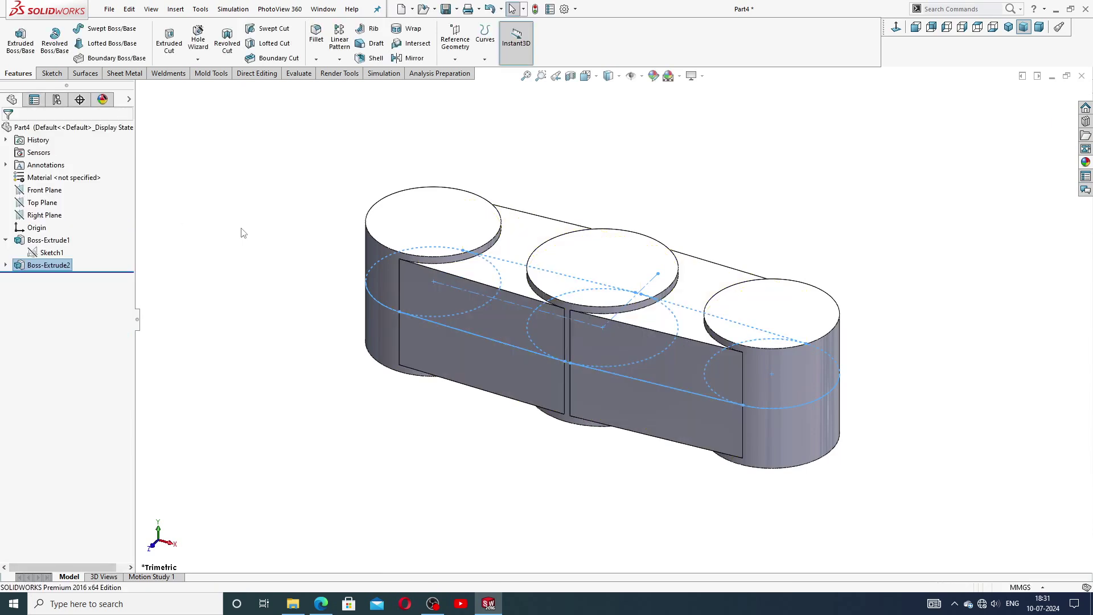
{"action": "left_click", "coordinate": [276, 268]}
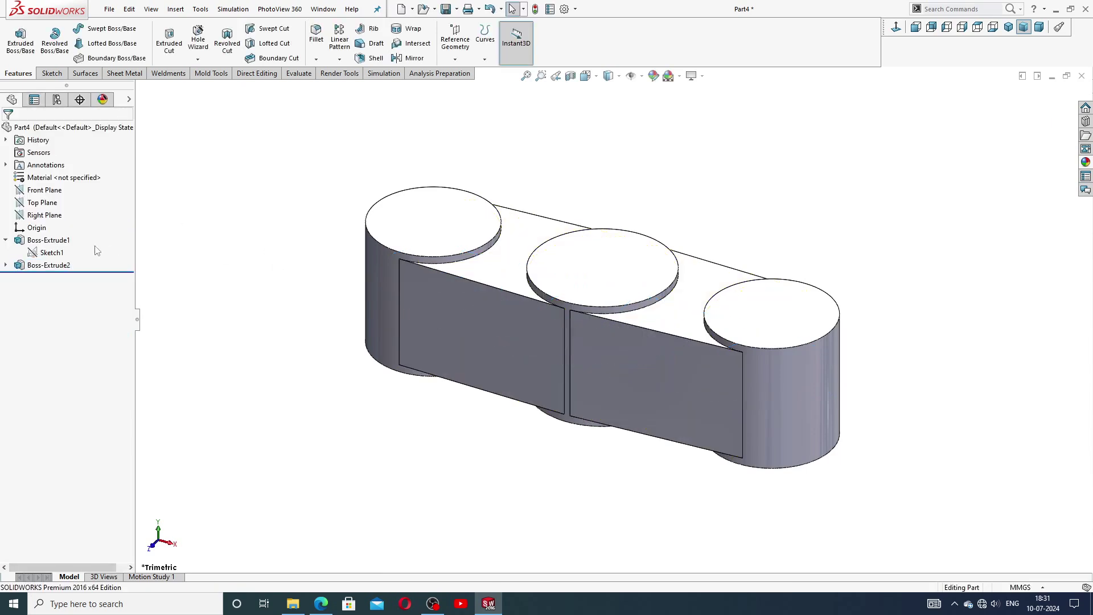
Sketch on the left boss top face, viewed Normal To, with circles at both end boss centres
{"action": "left_click", "coordinate": [6, 240]}
{"action": "mouse_move", "coordinate": [483, 223]}
{"action": "middle_mouse_down"}
{"action": "mouse_move", "coordinate": [513, 244]}
{"action": "mouse_move", "coordinate": [520, 293]}
{"action": "middle_mouse_up"}
{"action": "left_click", "coordinate": [456, 233]}
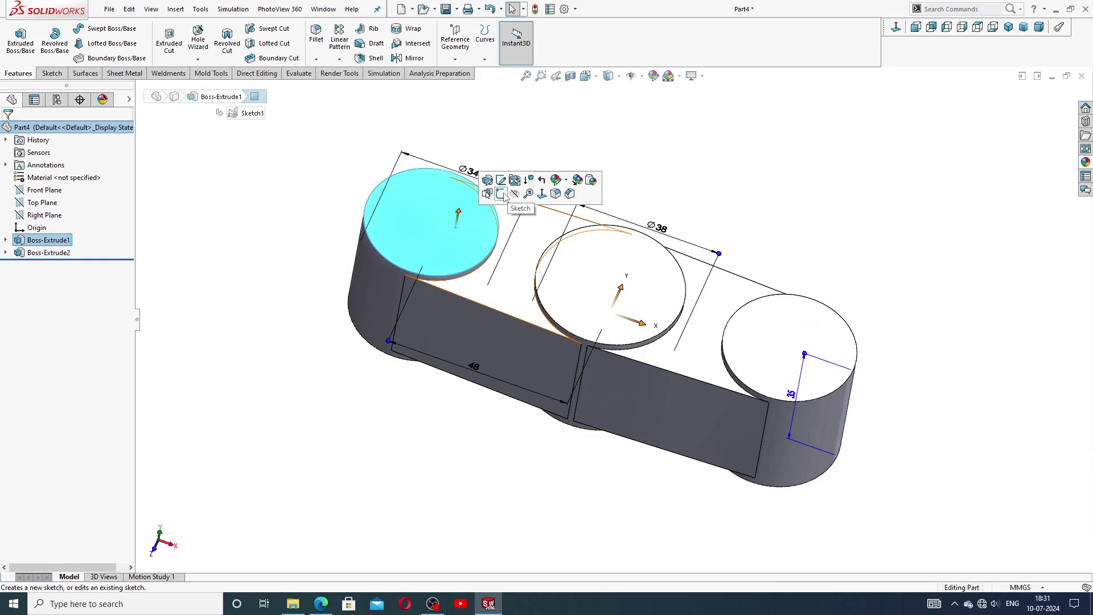
{"action": "left_click", "coordinate": [503, 195]}
{"action": "left_click", "coordinate": [896, 27]}
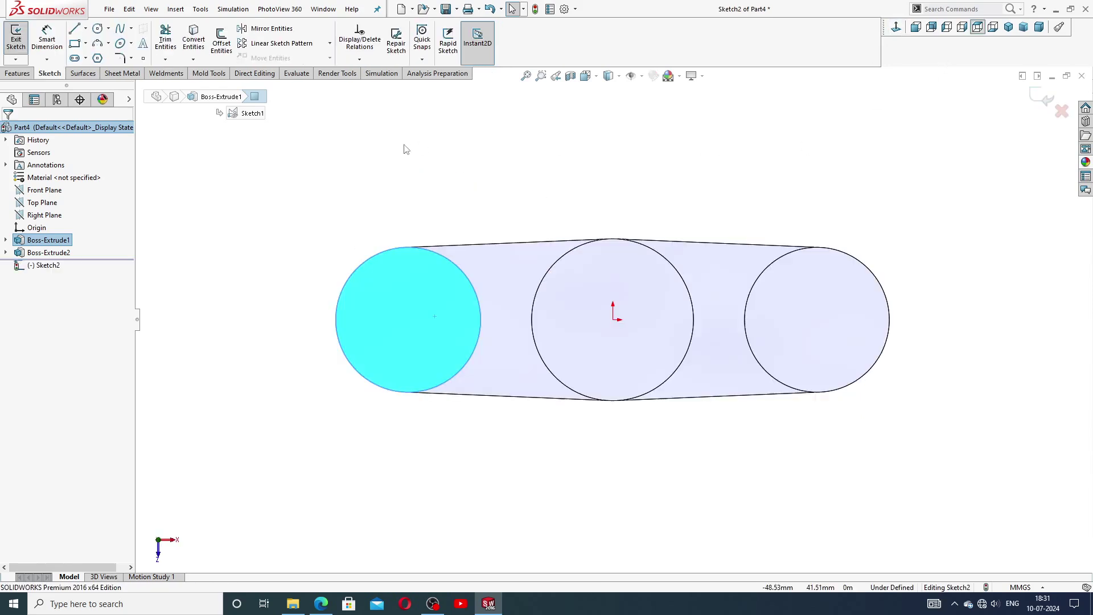
{"action": "left_click", "coordinate": [98, 29]}
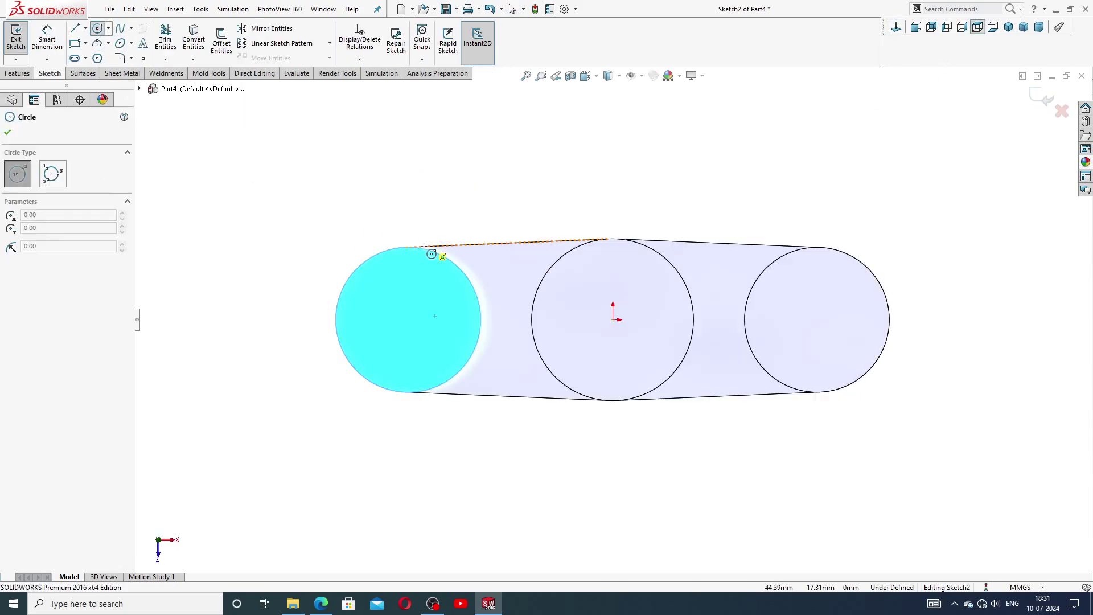
{"action": "left_click", "coordinate": [408, 320]}
{"action": "left_click", "coordinate": [421, 279]}
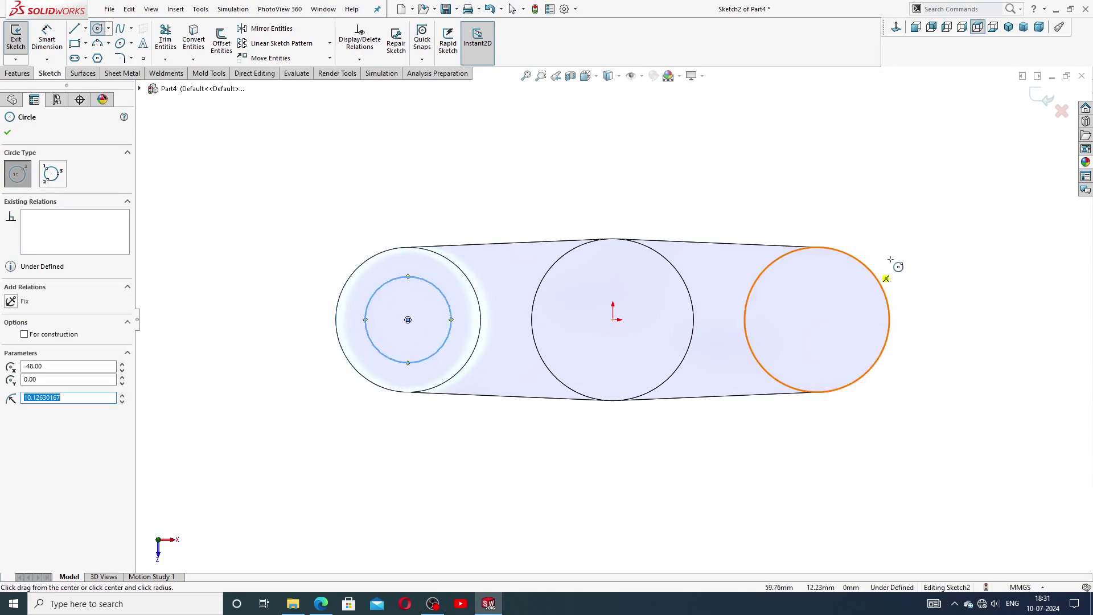
{"action": "left_click", "coordinate": [817, 320]}
{"action": "left_click", "coordinate": [822, 275]}
{"action": "right_click", "coordinate": [859, 222]}
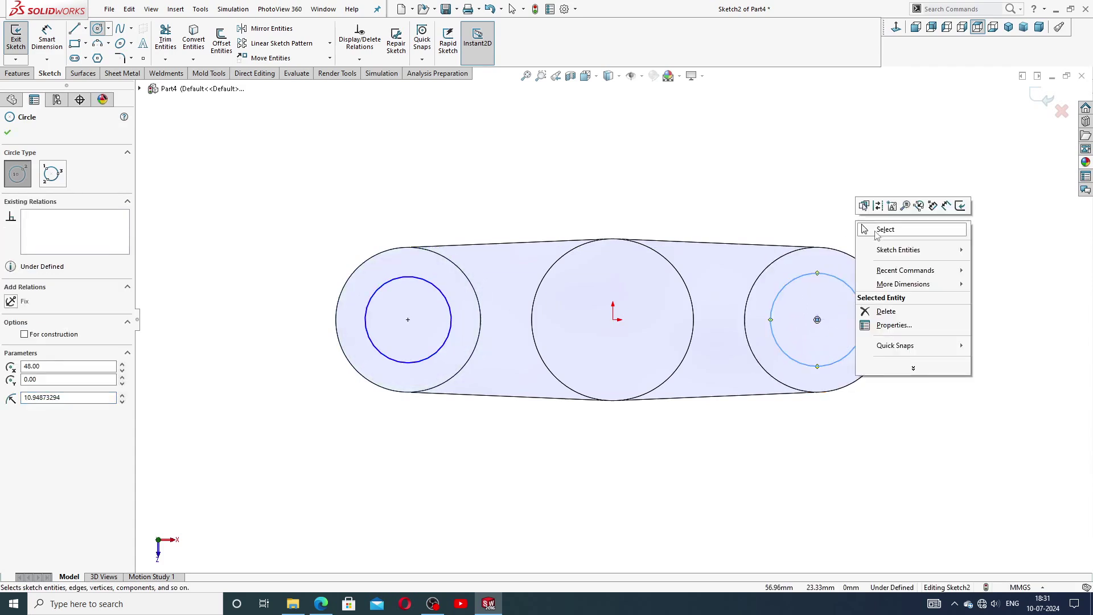
{"action": "left_click", "coordinate": [877, 226]}
Make the two inner circles equal
{"action": "left_click", "coordinate": [435, 291]}
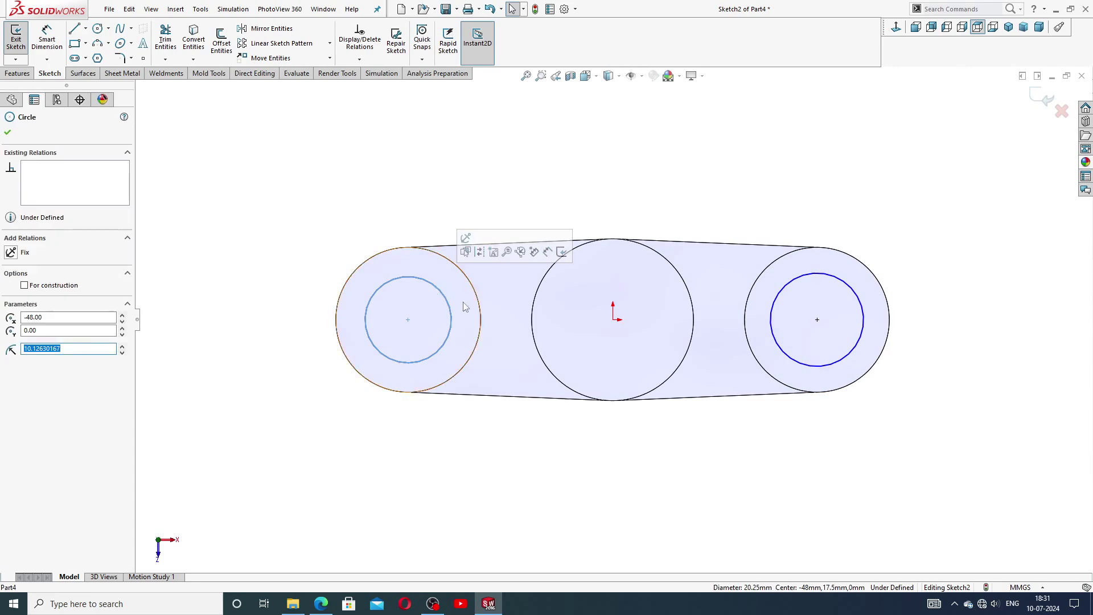
{"action": "left_click", "coordinate": [795, 287], "text": "ctrl"}
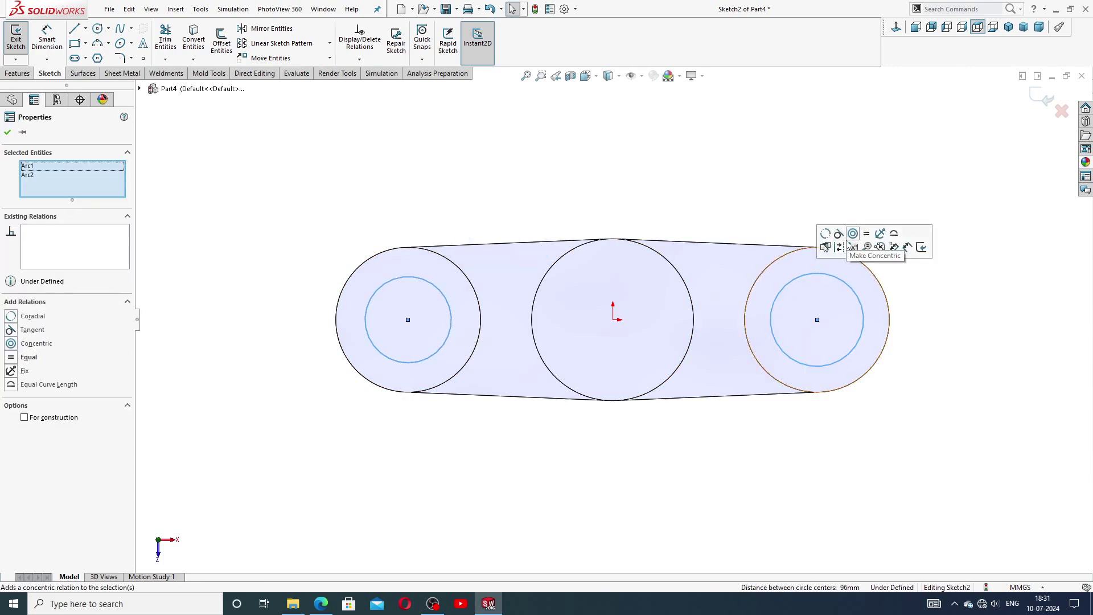
{"action": "left_click", "coordinate": [866, 233]}
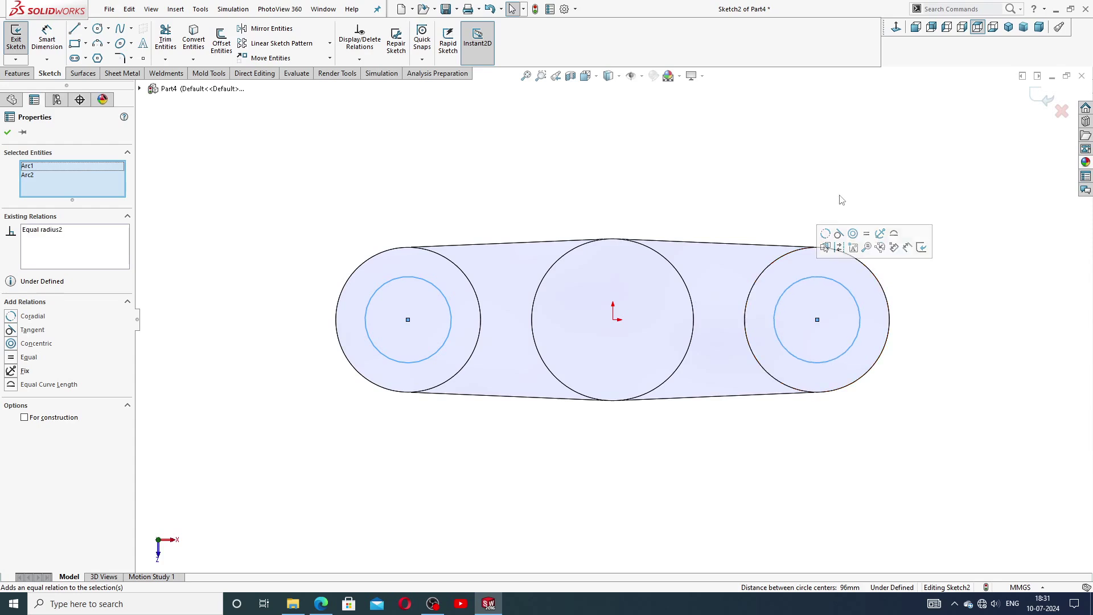
{"action": "left_click", "coordinate": [843, 203]}
{"action": "scroll", "coordinate": [752, 325], "scroll_direction": "down", "scroll_amount": 1}
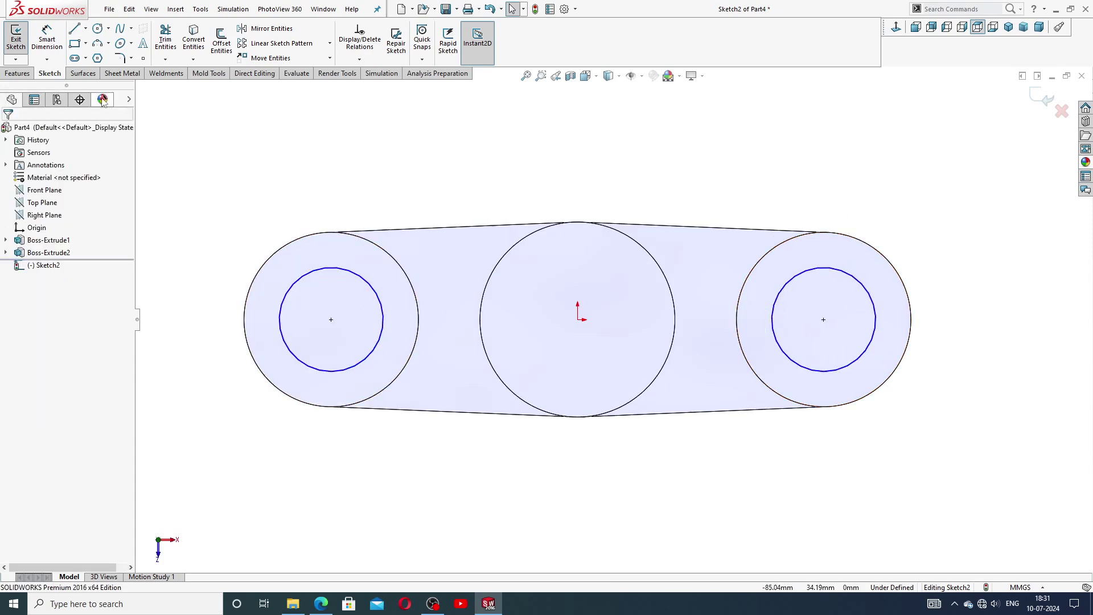
Dimension the left inner circle to Ø22
{"action": "left_click", "coordinate": [47, 37]}
{"action": "left_click", "coordinate": [340, 272]}
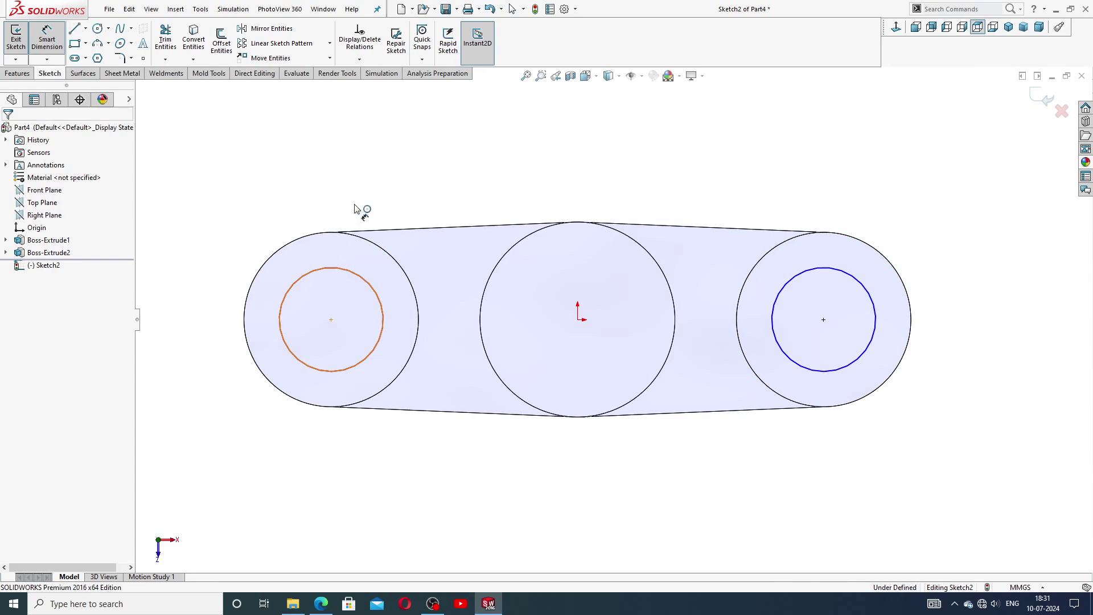
{"action": "left_click", "coordinate": [345, 195]}
{"action": "type", "text": "22"}
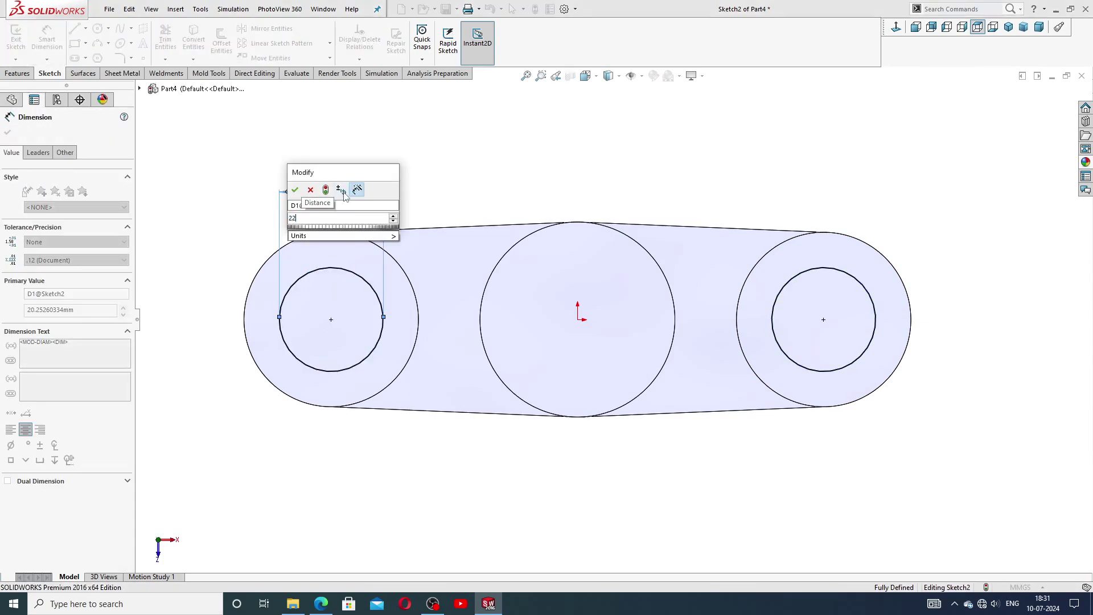
{"action": "key", "text": "Return"}
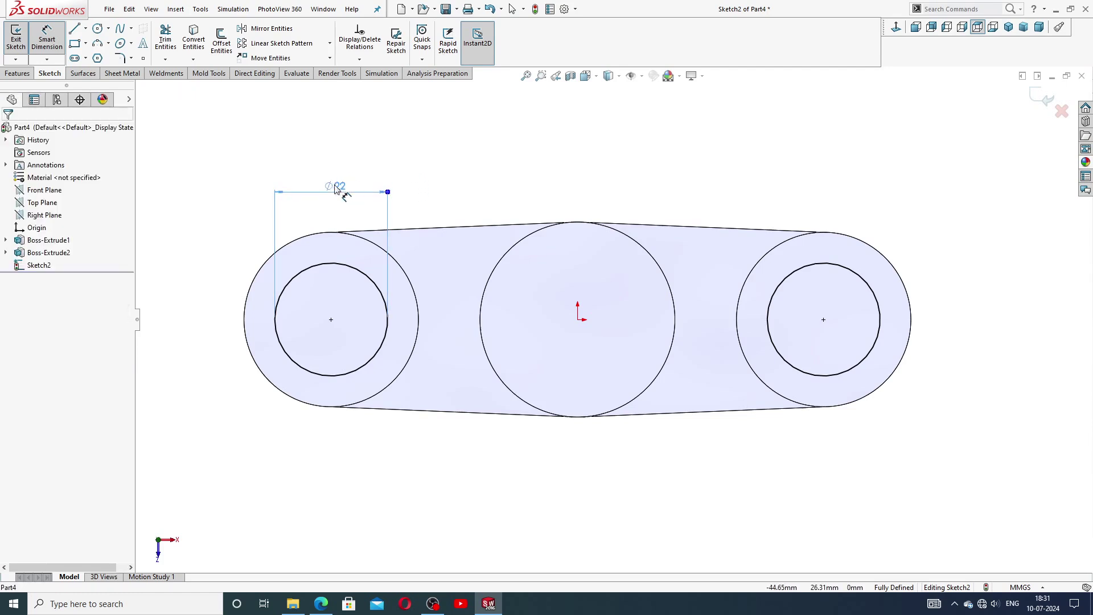
{"action": "left_click_drag", "start_coordinate": [345, 186], "coordinate": [342, 202]}
{"action": "right_click", "coordinate": [452, 169]}
{"action": "left_click", "coordinate": [474, 170]}
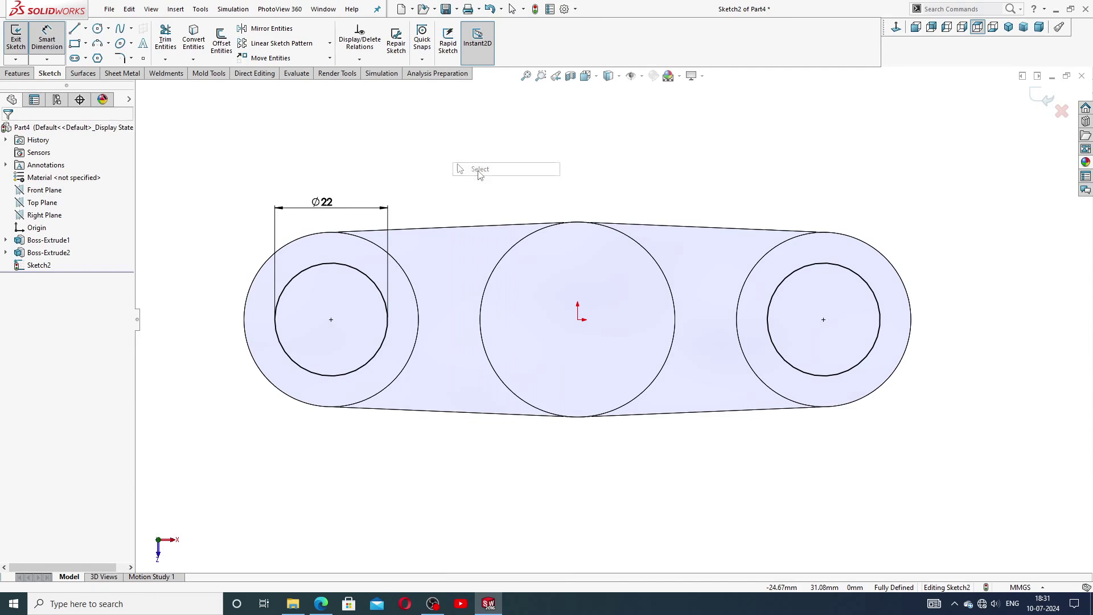
{"action": "left_click", "coordinate": [17, 72]}
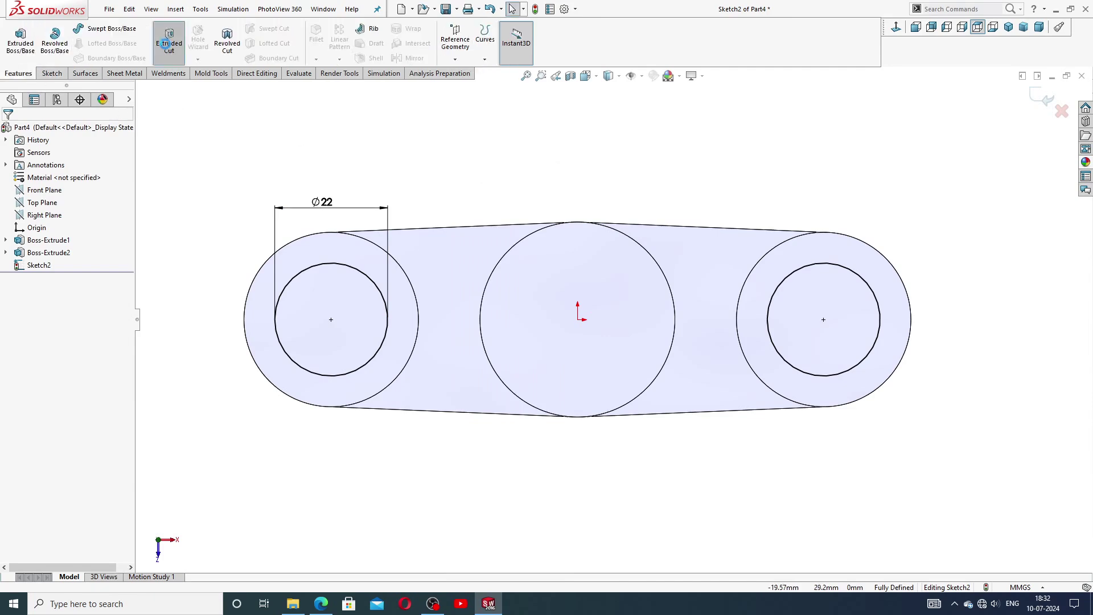
{"action": "left_click", "coordinate": [169, 40]}
Cut the two Ø22 circles Up To Next and orbit to inspect the holes
{"action": "scroll", "coordinate": [579, 238], "scroll_direction": "up", "scroll_amount": 3}
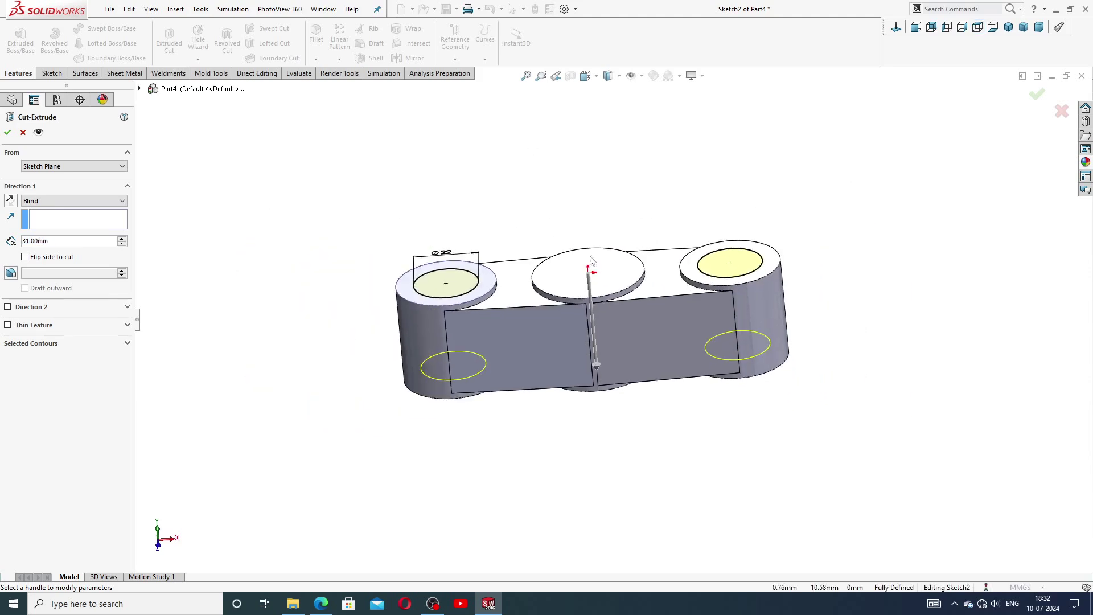
{"action": "middle_click_drag", "start_coordinate": [581, 260], "coordinate": [581, 253]}
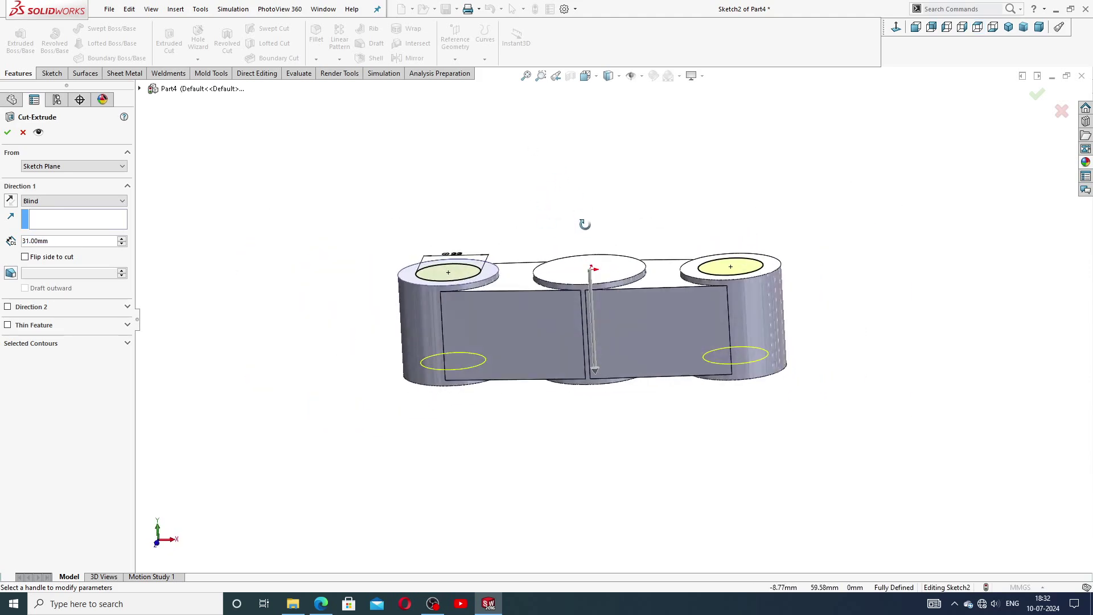
{"action": "left_click", "coordinate": [68, 201]}
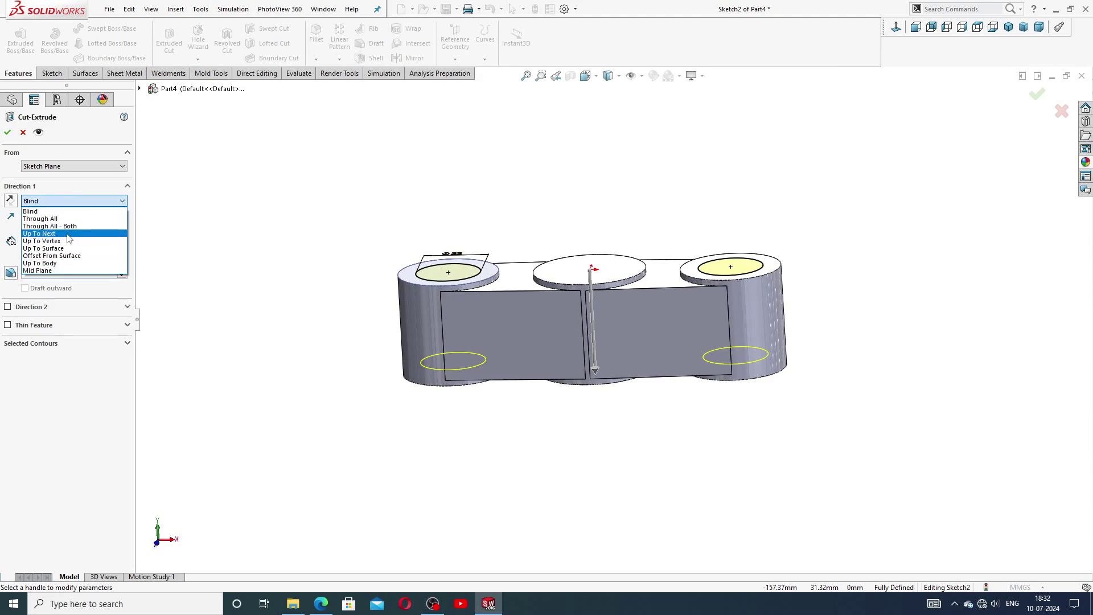
{"action": "left_click", "coordinate": [68, 234]}
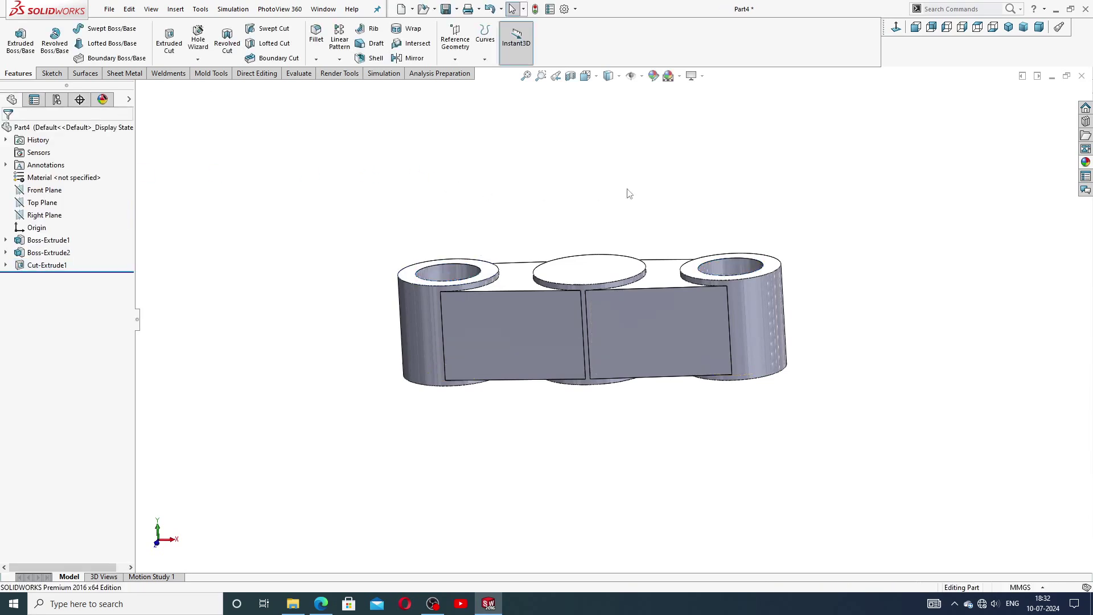
{"action": "mouse_move", "coordinate": [627, 191]}
{"action": "middle_mouse_down"}
{"action": "mouse_move", "coordinate": [645, 298]}
{"action": "mouse_move", "coordinate": [647, 212]}
{"action": "middle_mouse_up"}
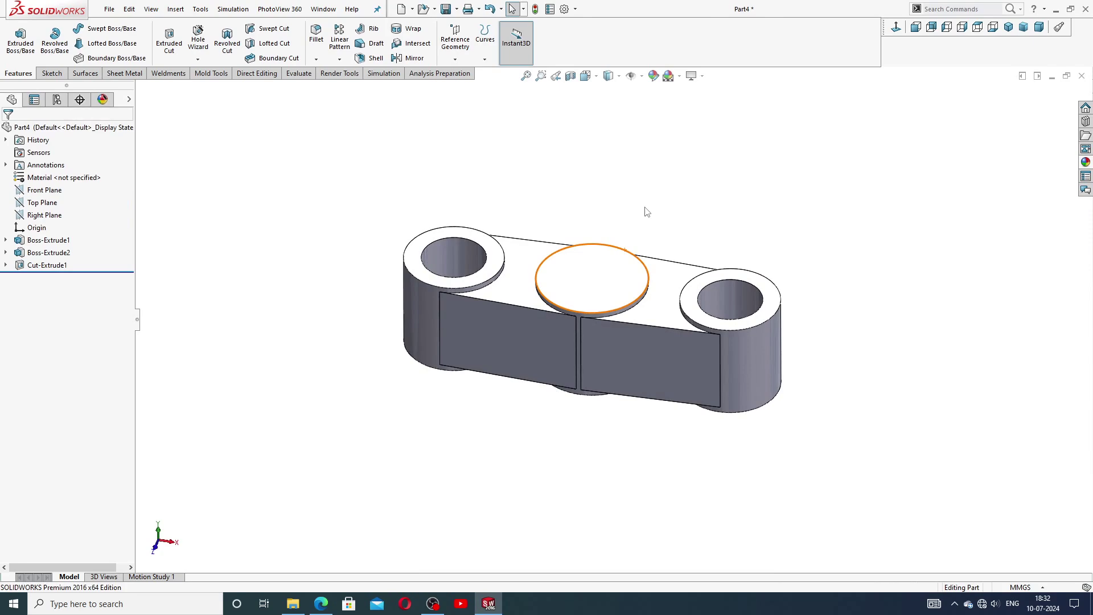
{"action": "middle_click_drag", "start_coordinate": [514, 227], "coordinate": [569, 273]}
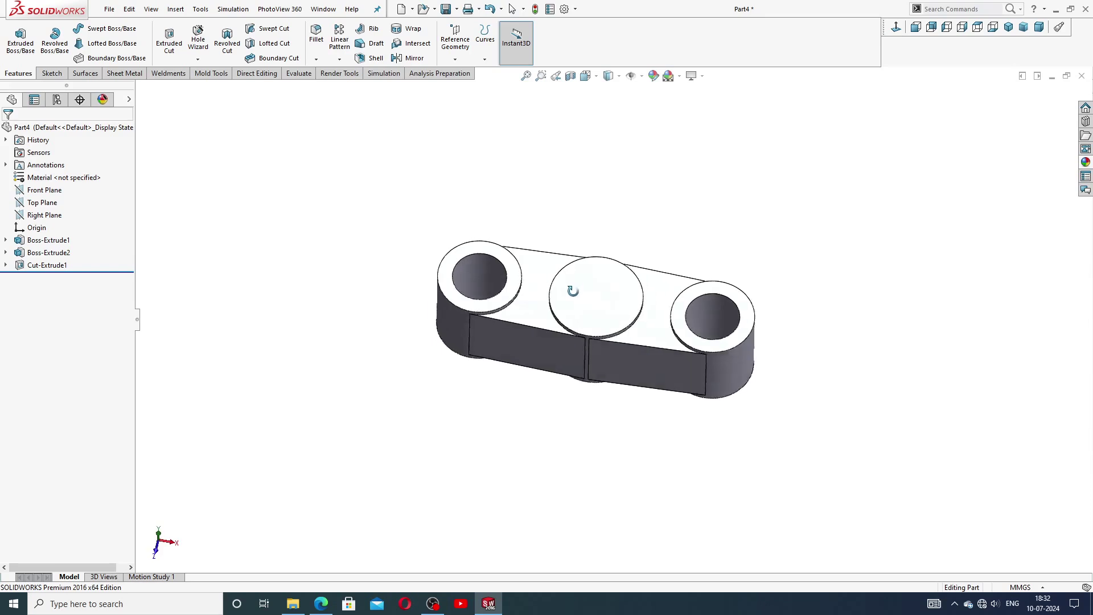
{"action": "scroll", "coordinate": [598, 371], "scroll_direction": "down", "scroll_amount": 3}
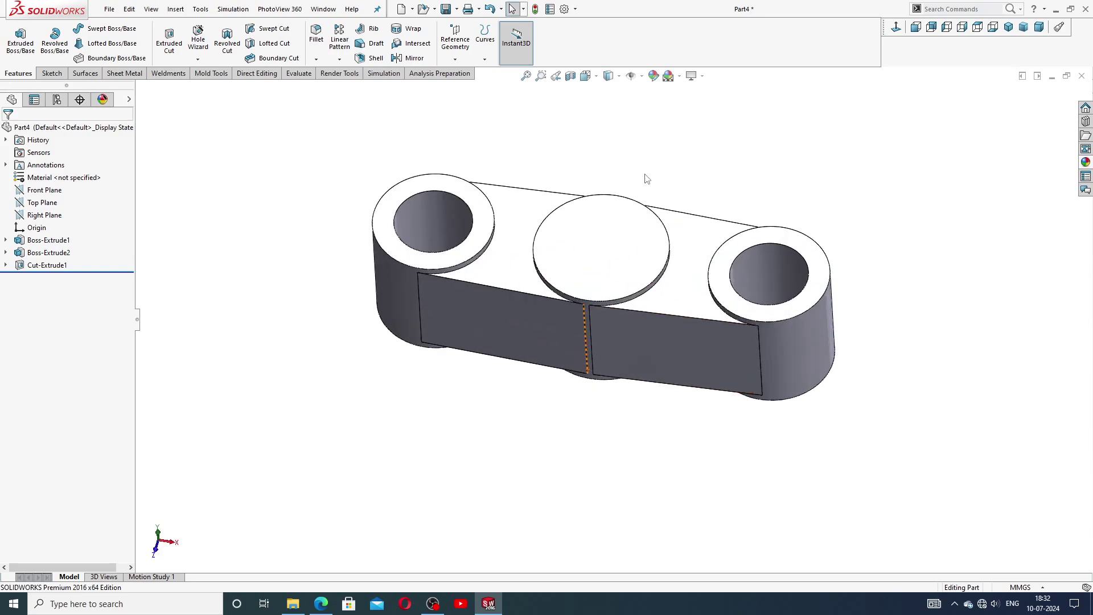
{"action": "scroll", "coordinate": [593, 250], "scroll_direction": "up", "scroll_amount": 2}
{"action": "scroll", "coordinate": [587, 290], "scroll_direction": "down", "scroll_amount": 1}
{"action": "scroll", "coordinate": [586, 313], "scroll_direction": "down", "scroll_amount": 2}
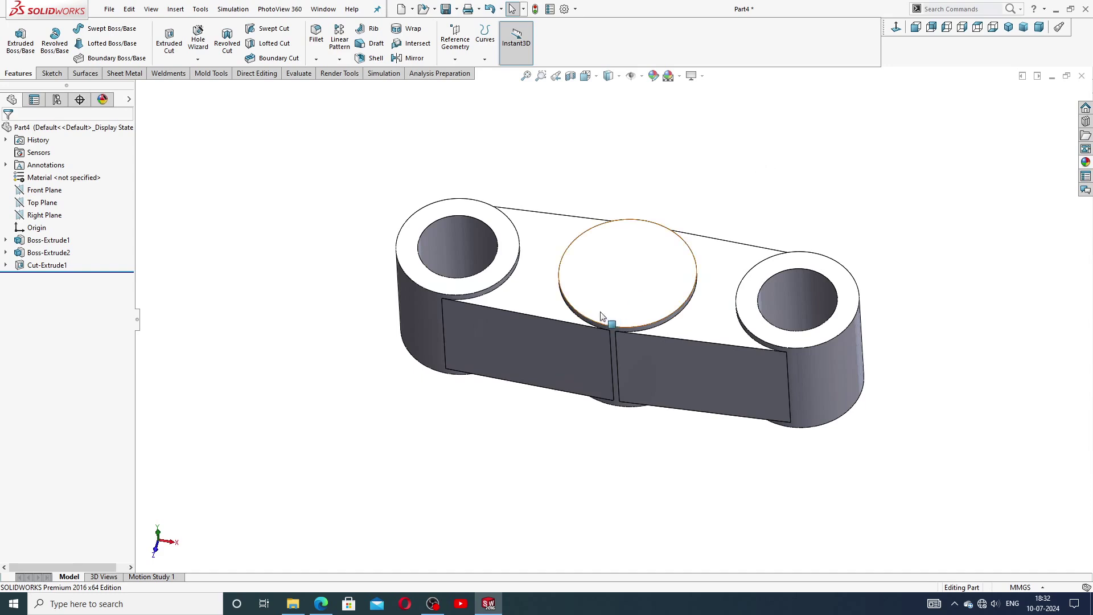
Set up a Hole Wizard hole on the middle boss top face: ISO, Drill sizes, Ø22.0
{"action": "left_click", "coordinate": [642, 269]}
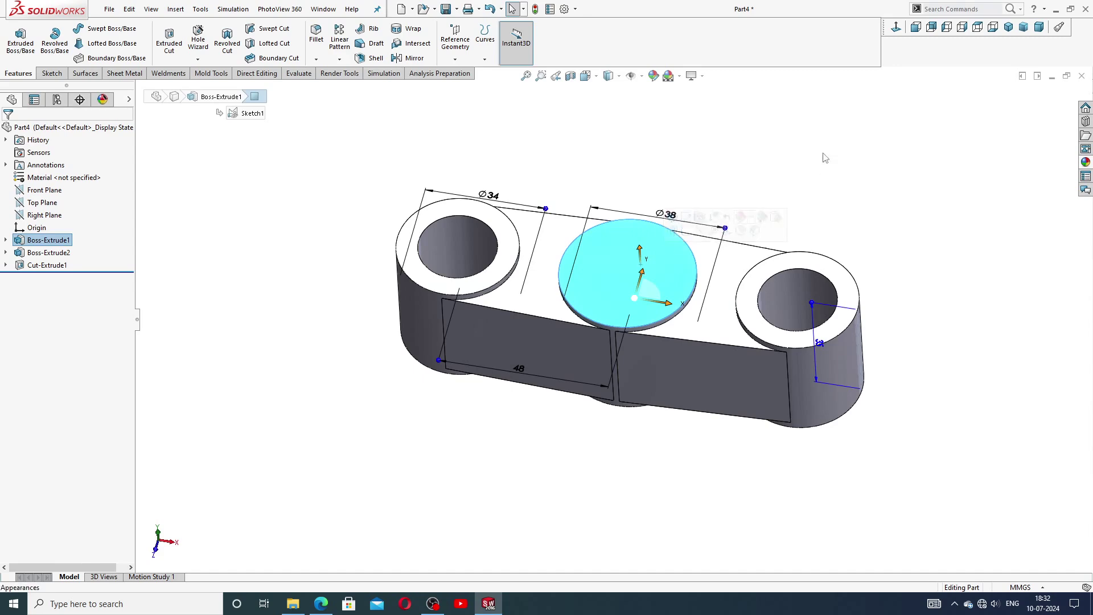
{"action": "left_click", "coordinate": [892, 30]}
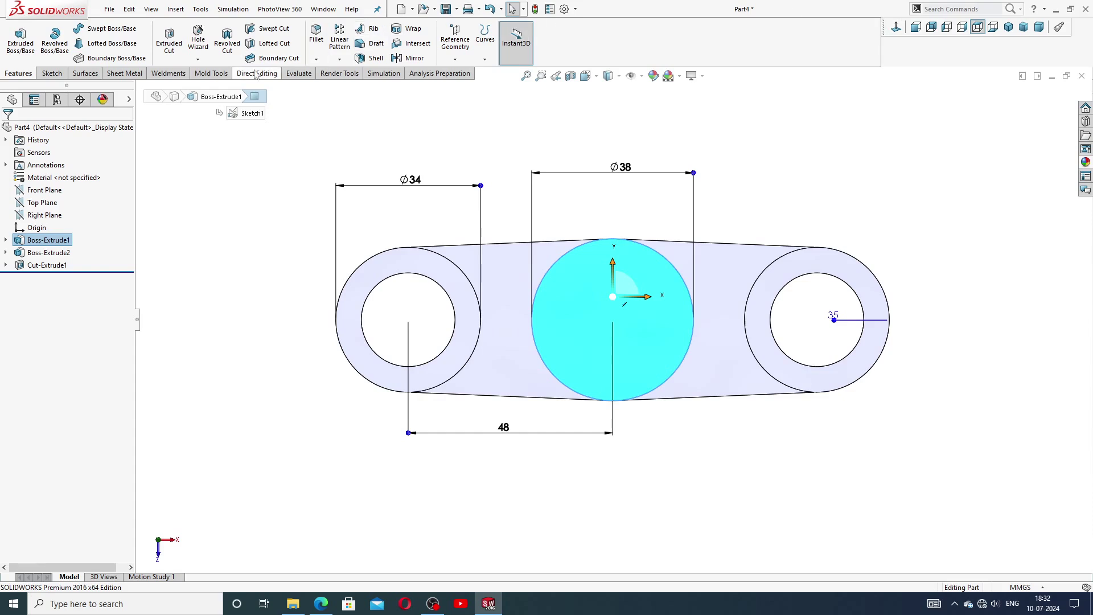
{"action": "left_click", "coordinate": [199, 62]}
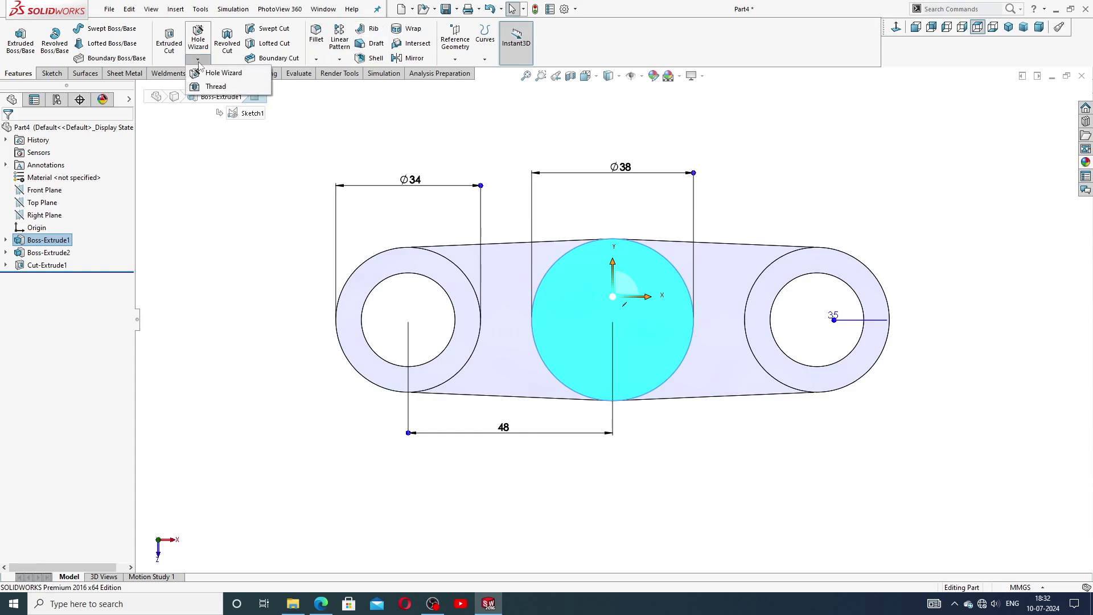
{"action": "left_click", "coordinate": [226, 74]}
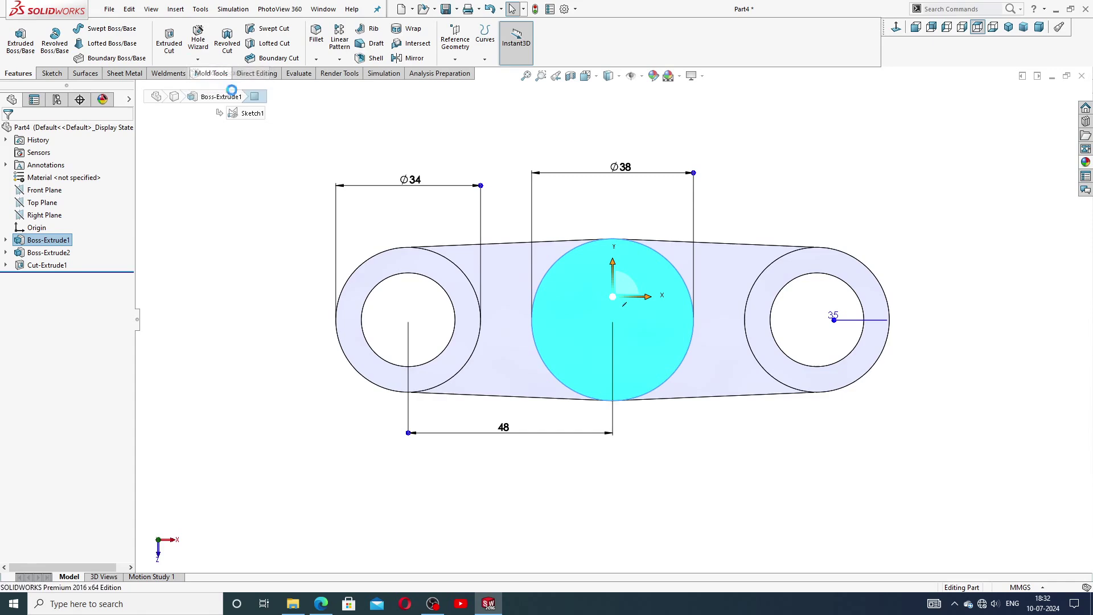
{"action": "left_click", "coordinate": [321, 603]}
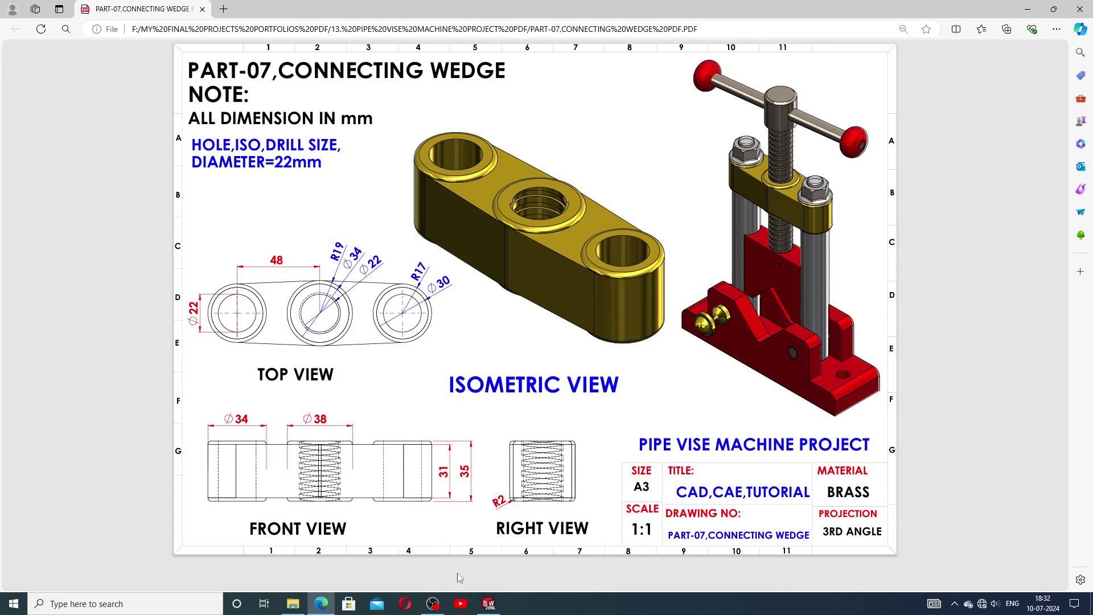
{"action": "left_click", "coordinate": [489, 603]}
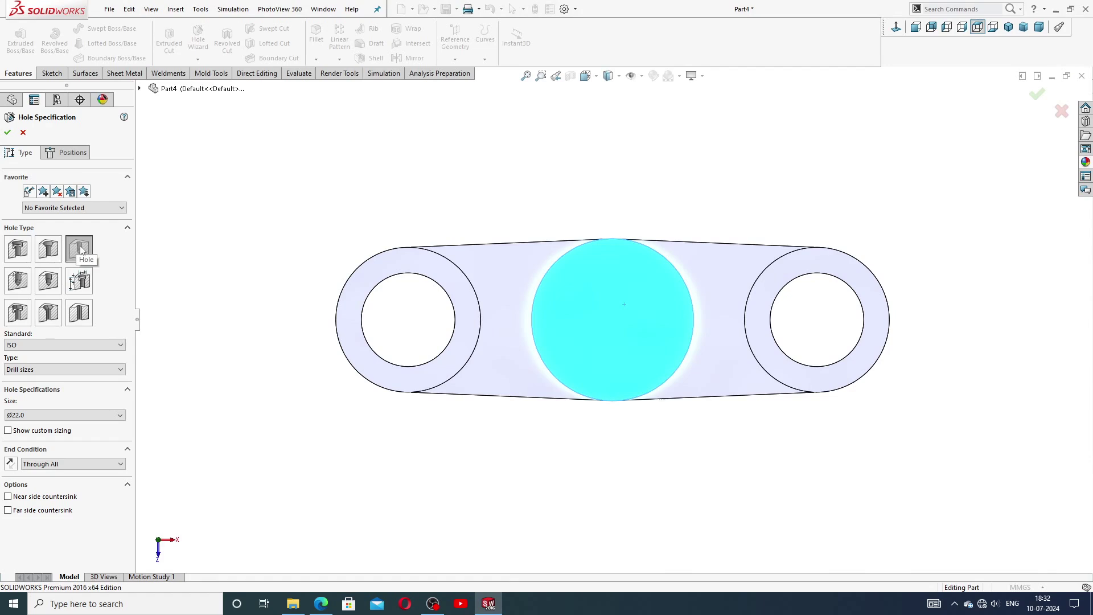
{"action": "left_click", "coordinate": [39, 346]}
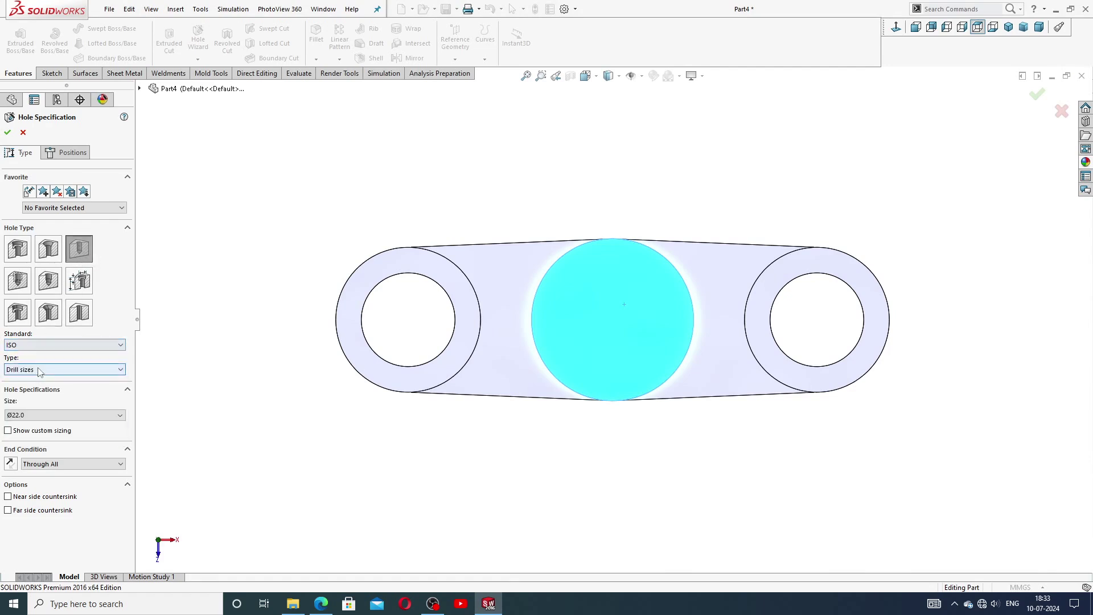
{"action": "left_click", "coordinate": [39, 371]}
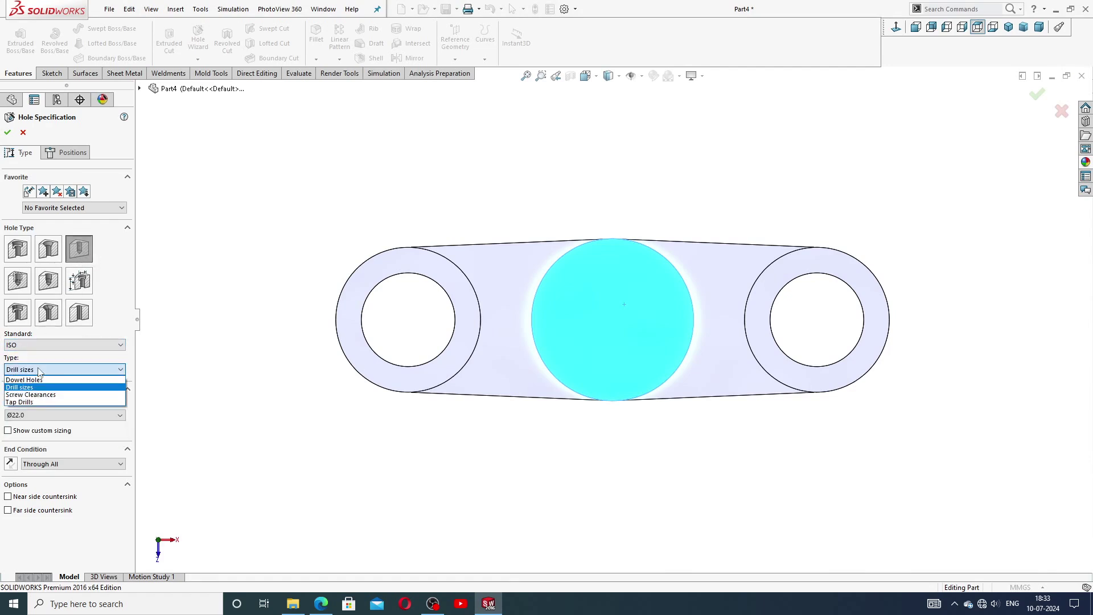
{"action": "left_click", "coordinate": [35, 416]}
{"action": "left_click", "coordinate": [35, 418]}
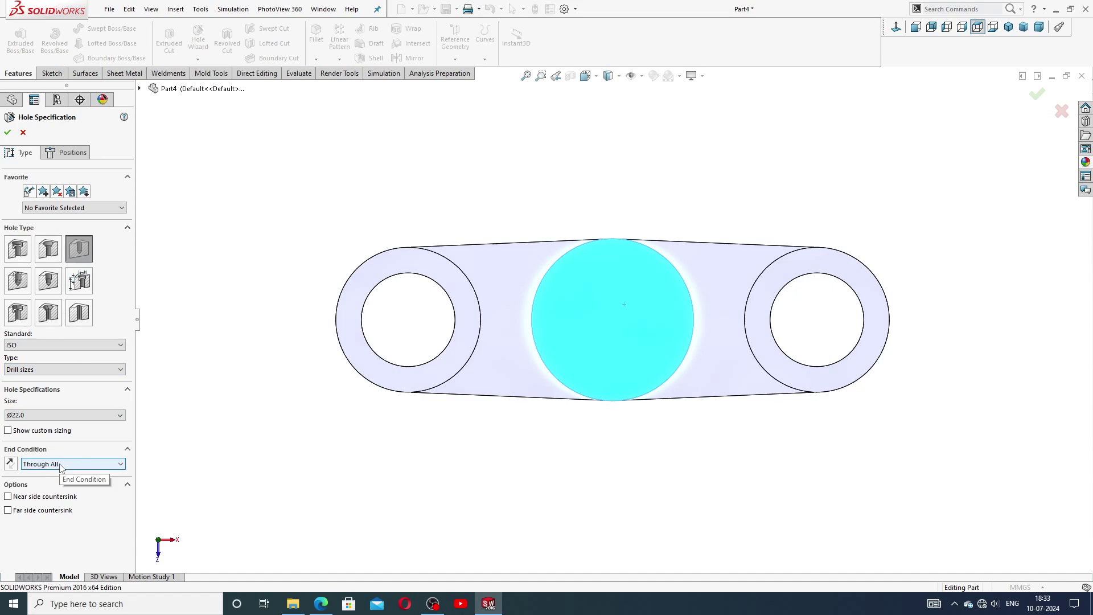
Place the Ø22.0 hole at the middle boss centre, finish it, and view the wedge drawing
{"action": "left_click", "coordinate": [66, 153]}
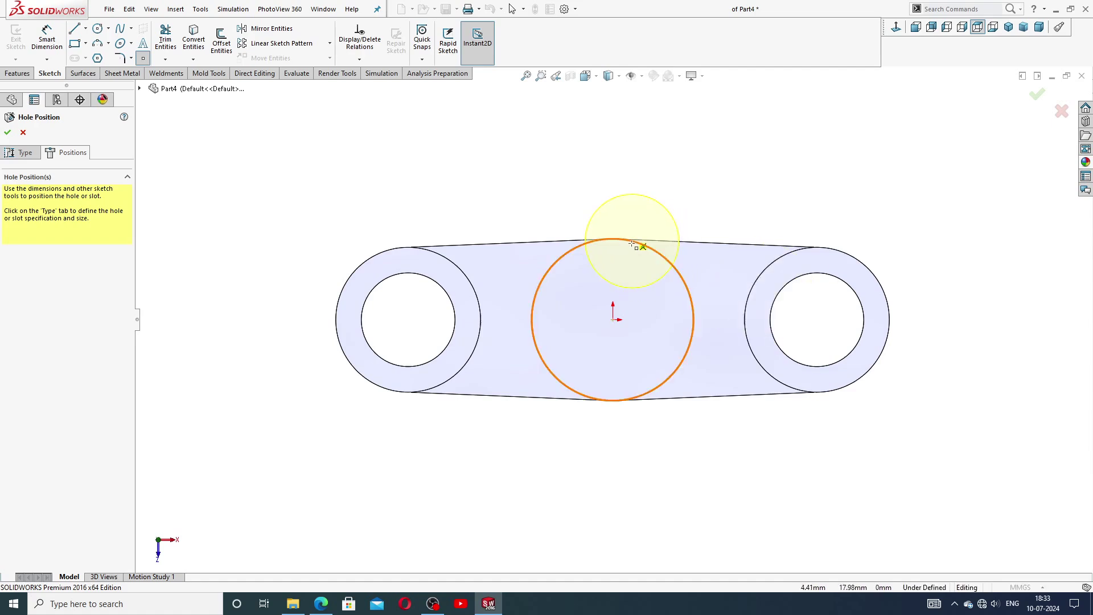
{"action": "left_click", "coordinate": [614, 320]}
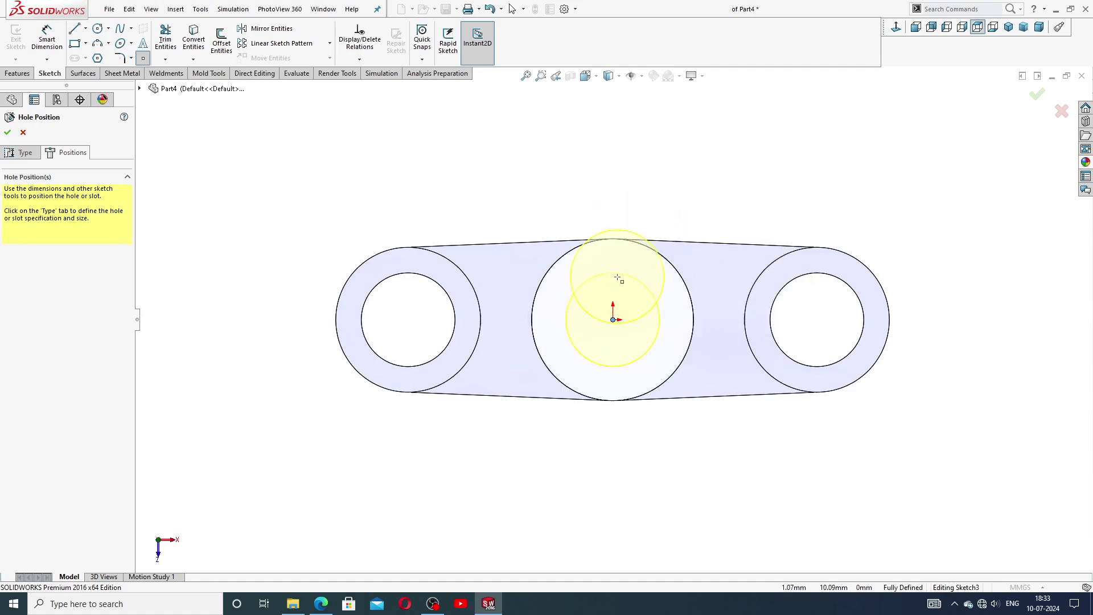
{"action": "left_click", "coordinate": [7, 132]}
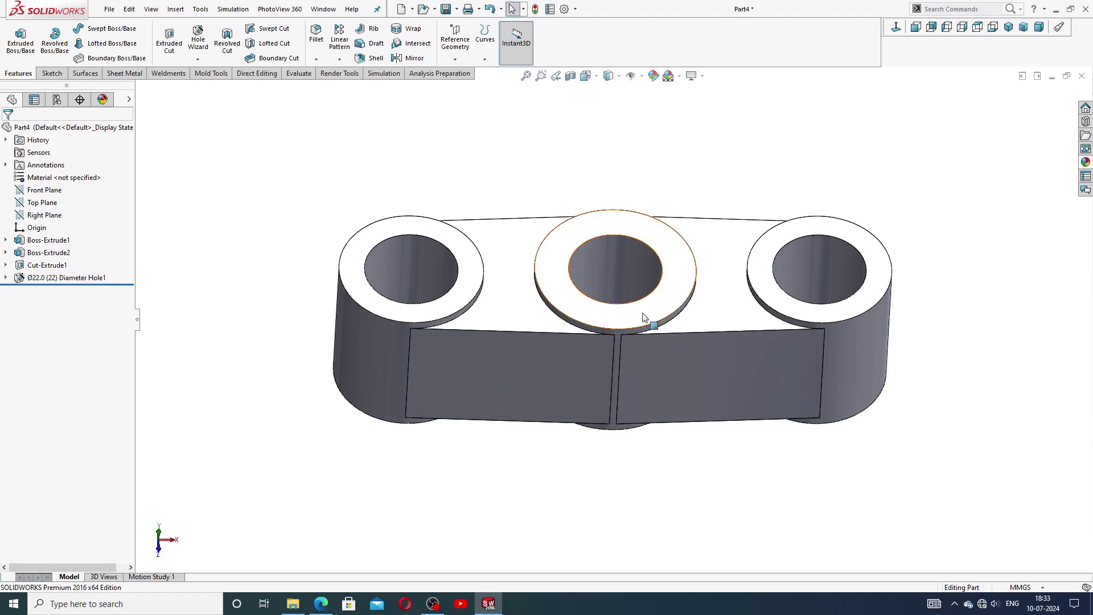
{"action": "key", "text": "z"}
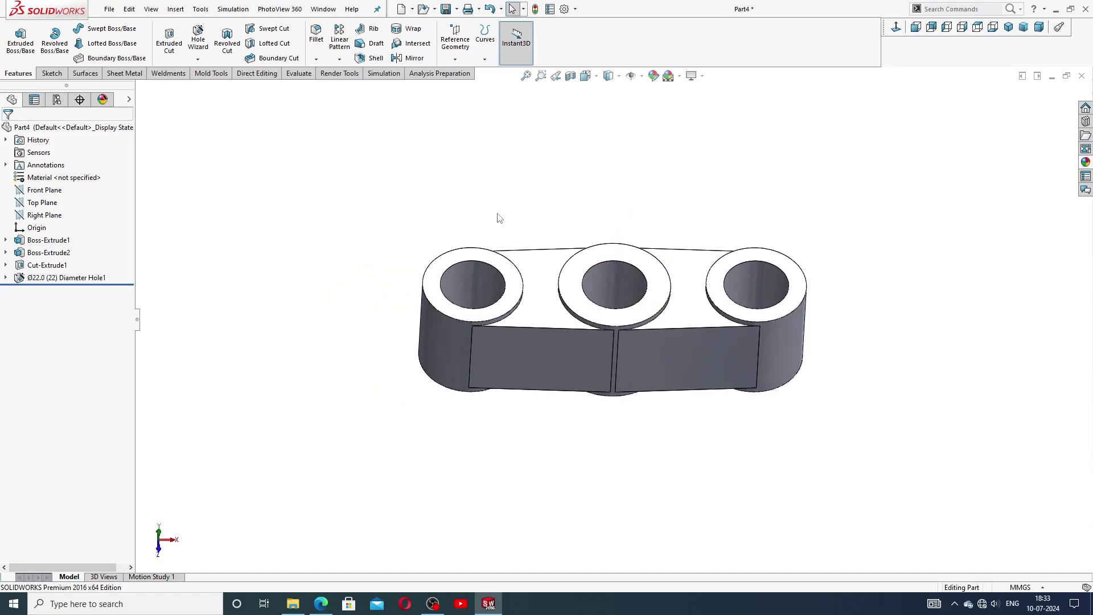
{"action": "left_click", "coordinate": [321, 604]}
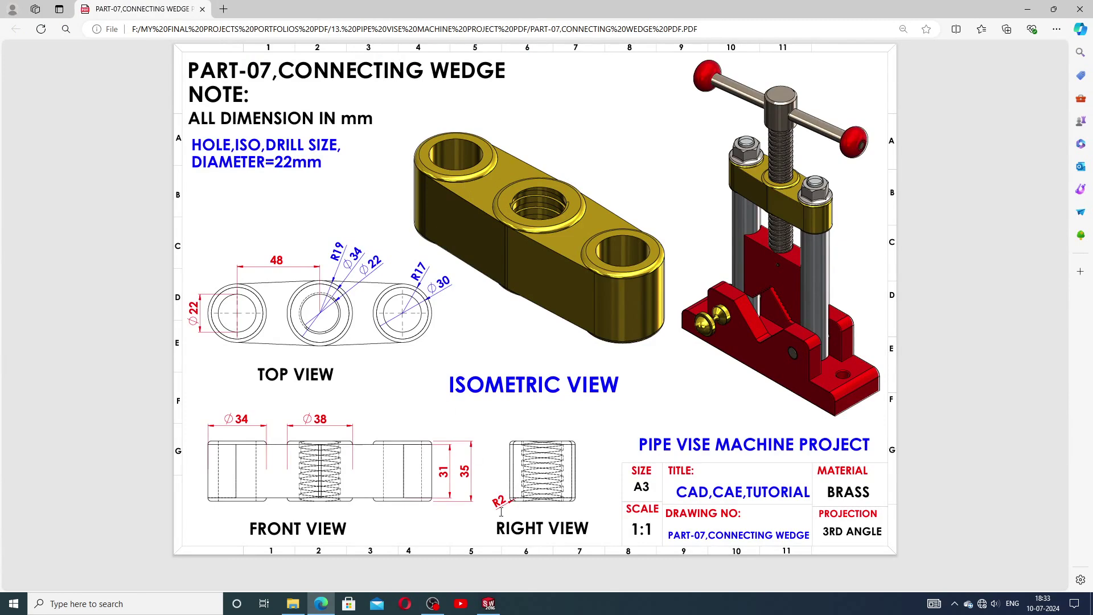
Fillet the top and bottom rims of all three bosses with a 2 mm radius
{"action": "left_click", "coordinate": [489, 604]}
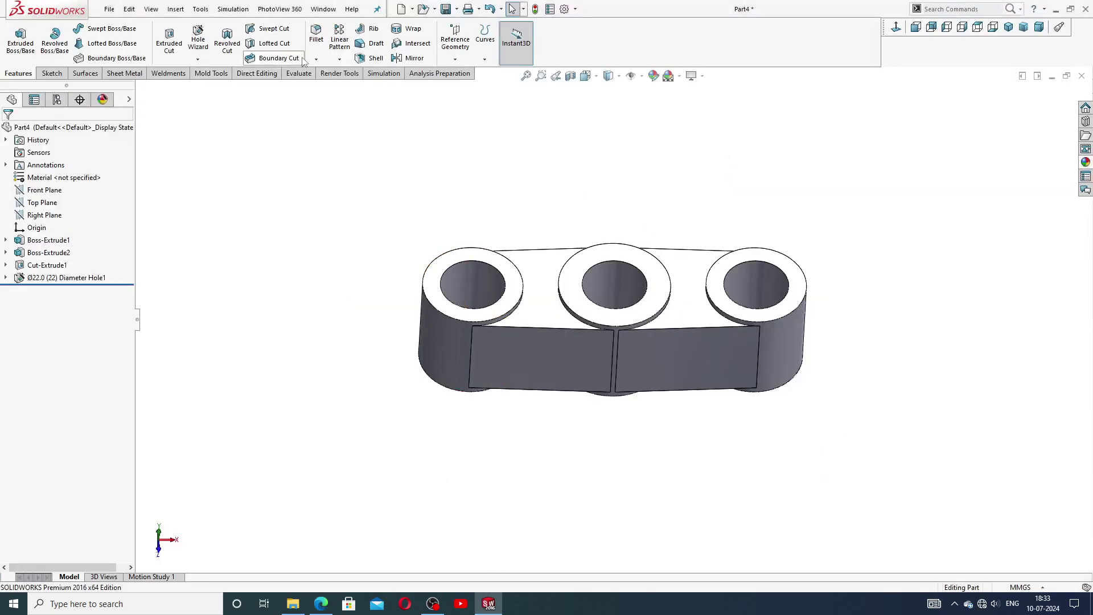
{"action": "left_click", "coordinate": [316, 34]}
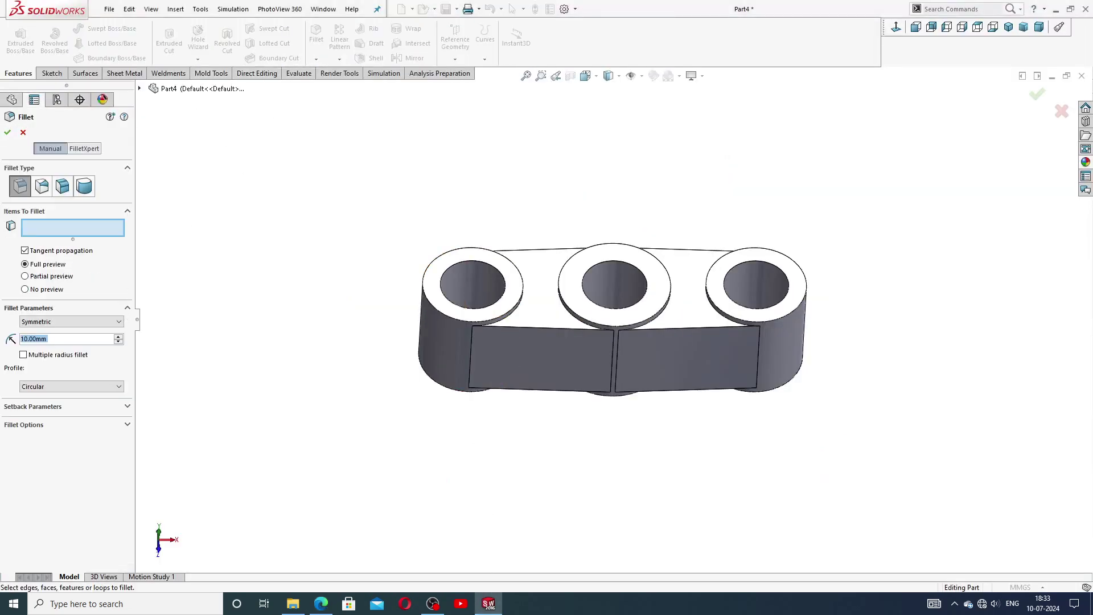
{"action": "type", "text": "2"}
{"action": "key", "text": "Return"}
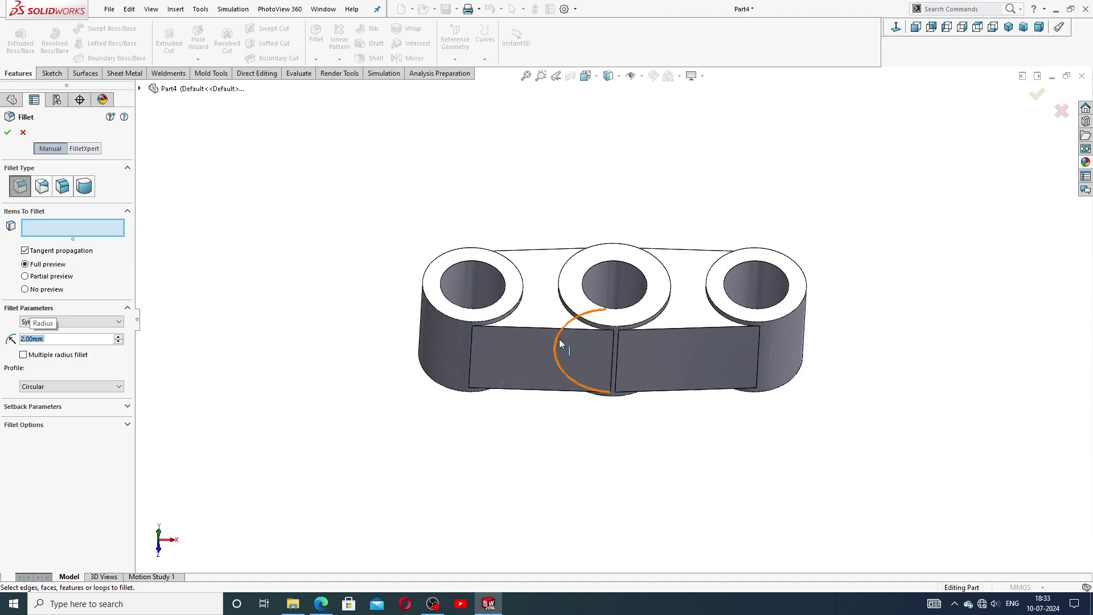
{"action": "scroll", "coordinate": [570, 359], "scroll_direction": "down", "scroll_amount": 3}
{"action": "left_click", "coordinate": [505, 282]}
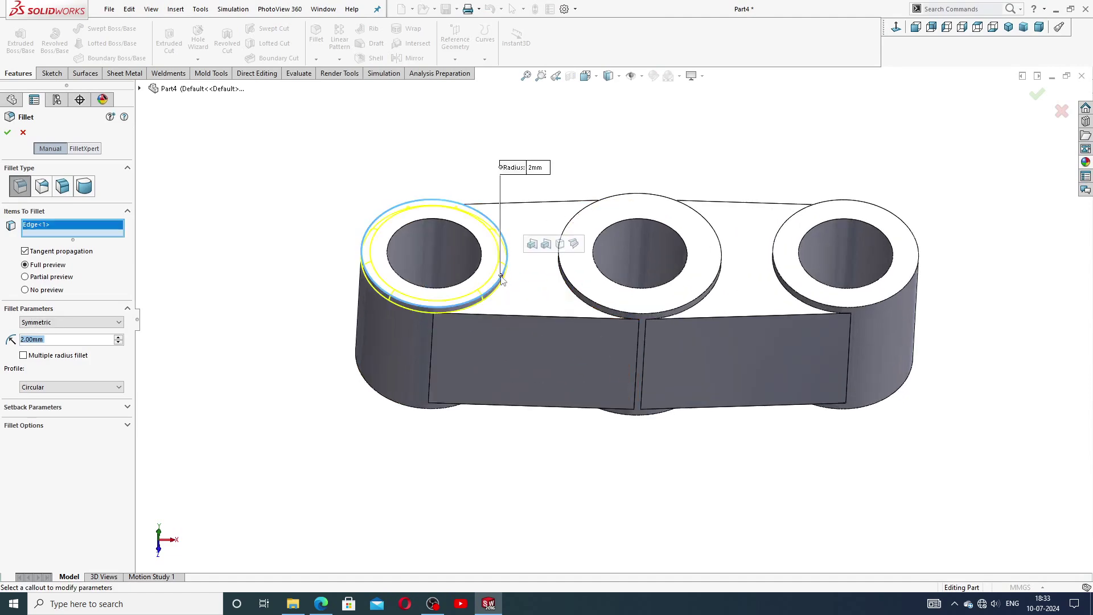
{"action": "left_click", "coordinate": [595, 305]}
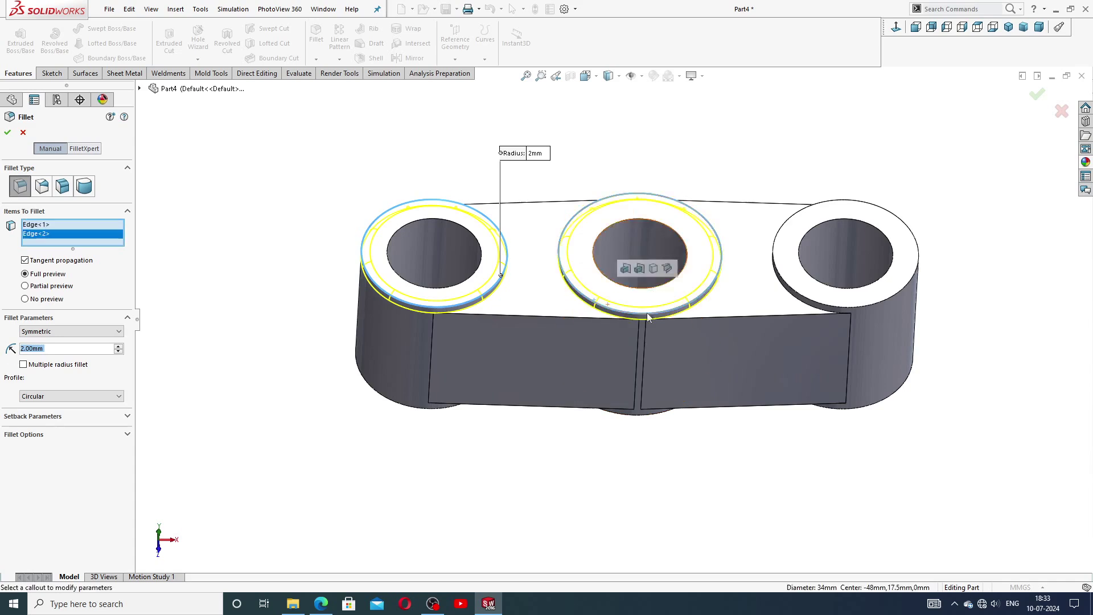
{"action": "left_click", "coordinate": [849, 310]}
{"action": "left_click", "coordinate": [875, 410]}
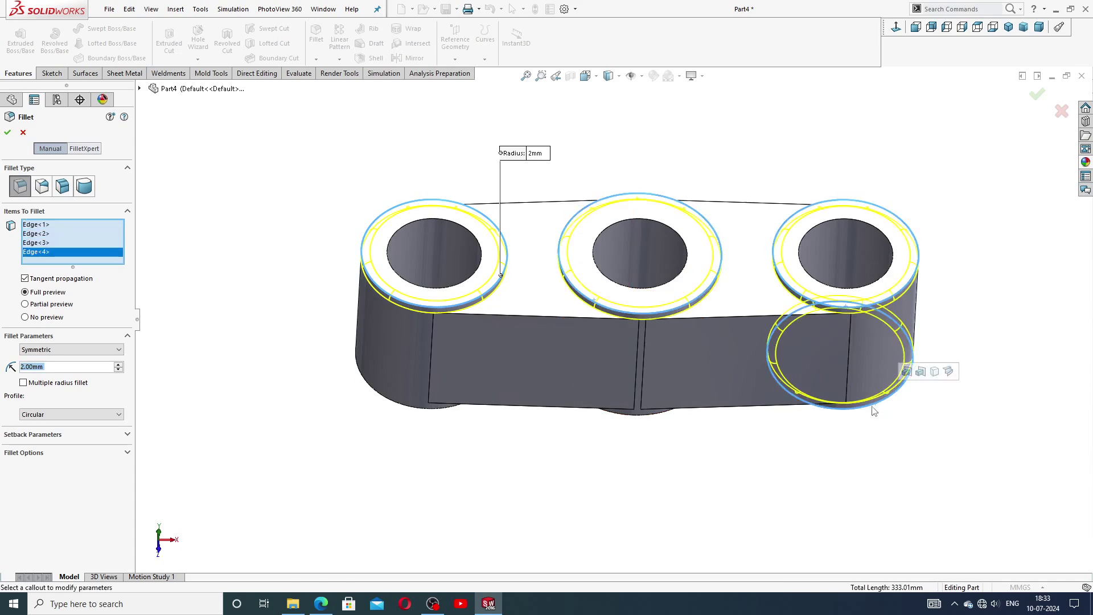
{"action": "left_click", "coordinate": [657, 420]}
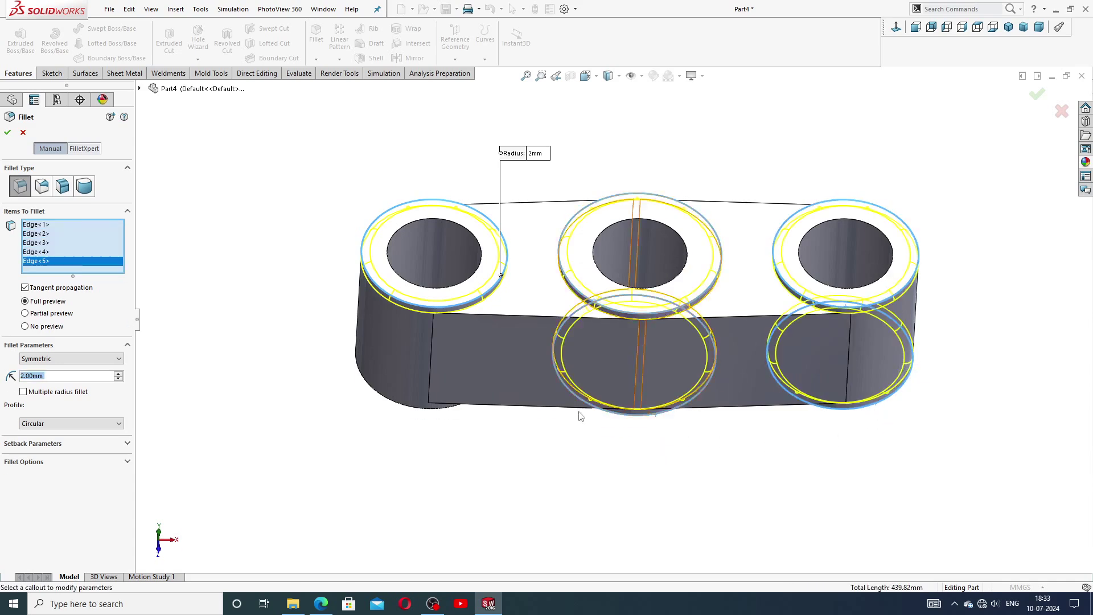
{"action": "left_click", "coordinate": [450, 415]}
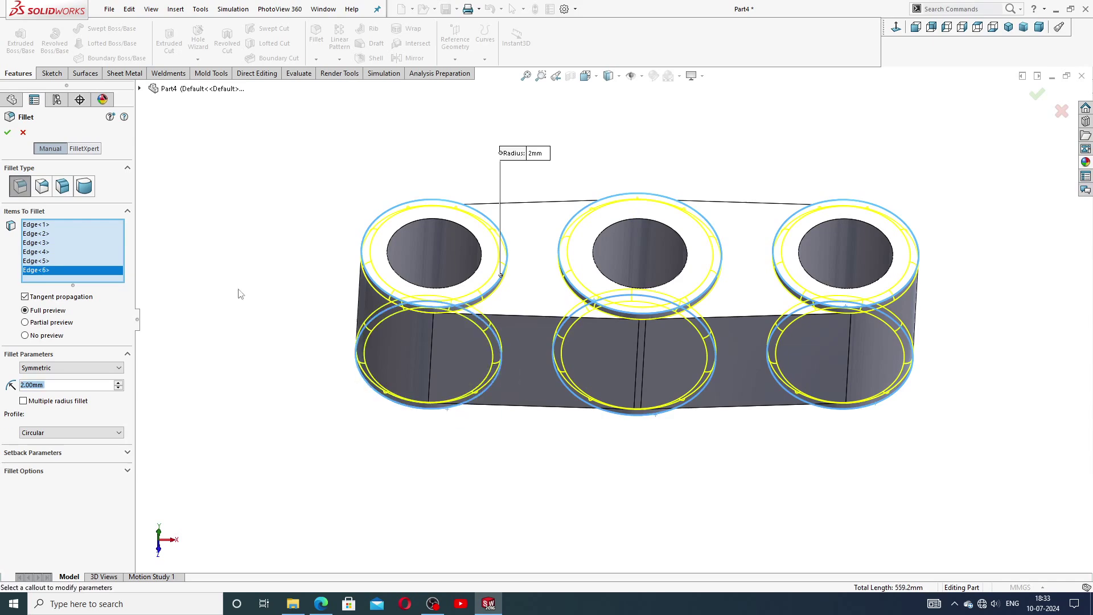
{"action": "left_click", "coordinate": [7, 132]}
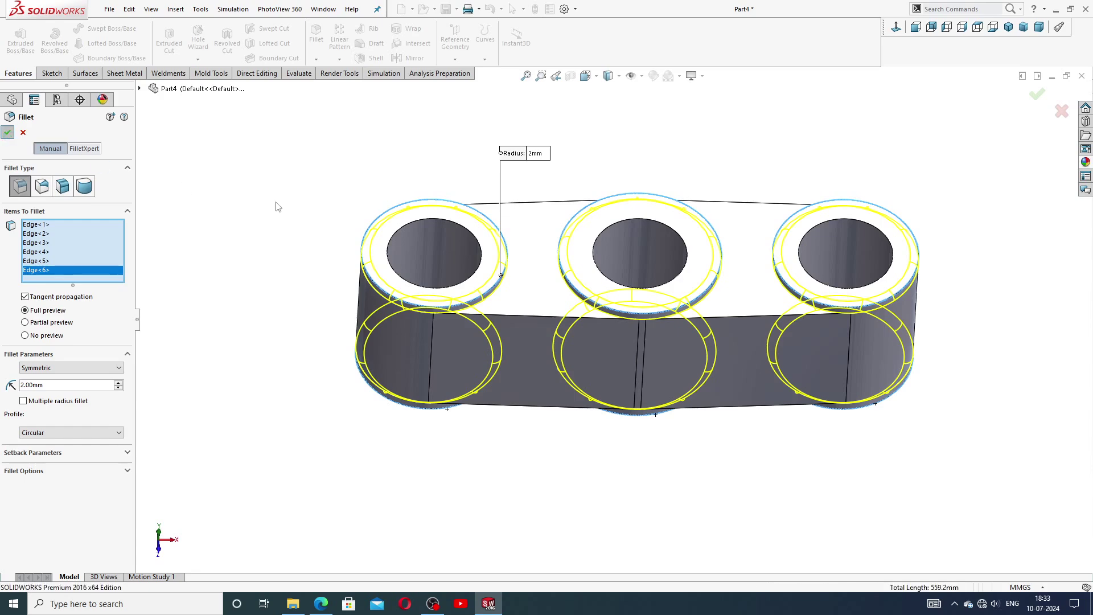
Orbit the filleted part and compare it twice against the connecting-wedge drawing in Edge
{"action": "mouse_move", "coordinate": [668, 317]}
{"action": "middle_mouse_down"}
{"action": "mouse_move", "coordinate": [624, 223]}
{"action": "mouse_move", "coordinate": [651, 290]}
{"action": "middle_mouse_up"}
{"action": "scroll", "coordinate": [672, 271], "scroll_direction": "down", "scroll_amount": 2}
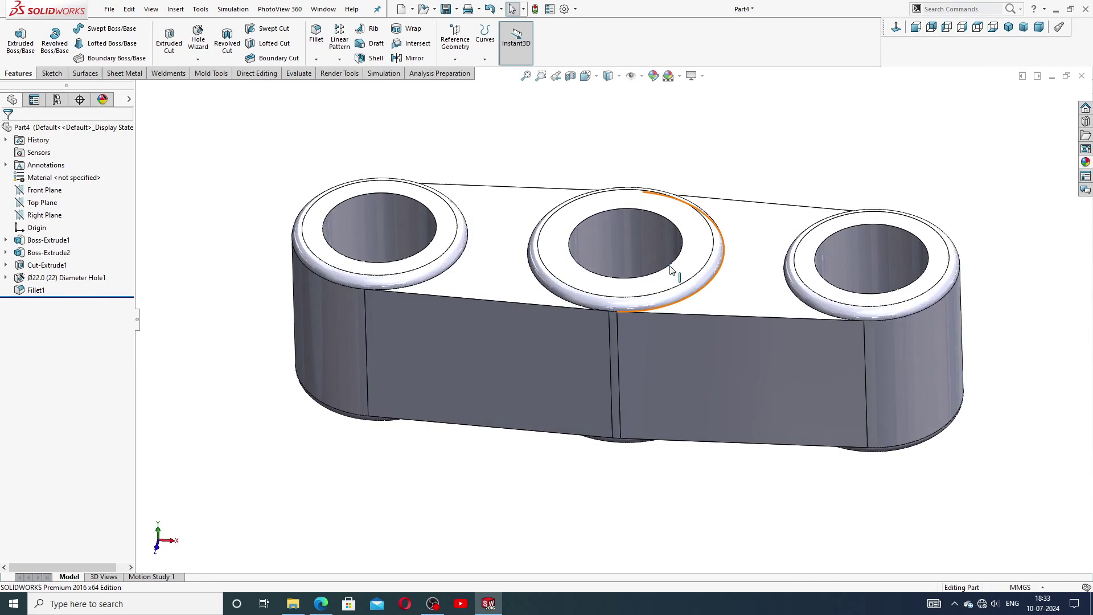
{"action": "scroll", "coordinate": [585, 233], "scroll_direction": "up", "scroll_amount": 2}
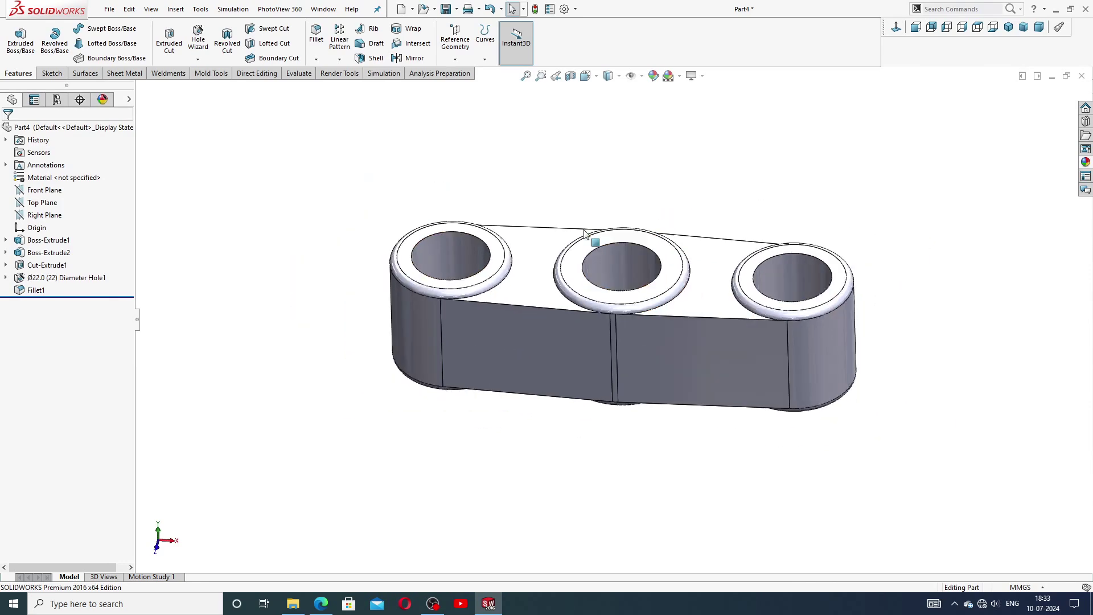
{"action": "mouse_move", "coordinate": [673, 214]}
{"action": "middle_mouse_down"}
{"action": "mouse_move", "coordinate": [705, 312]}
{"action": "mouse_move", "coordinate": [701, 142]}
{"action": "middle_mouse_up"}
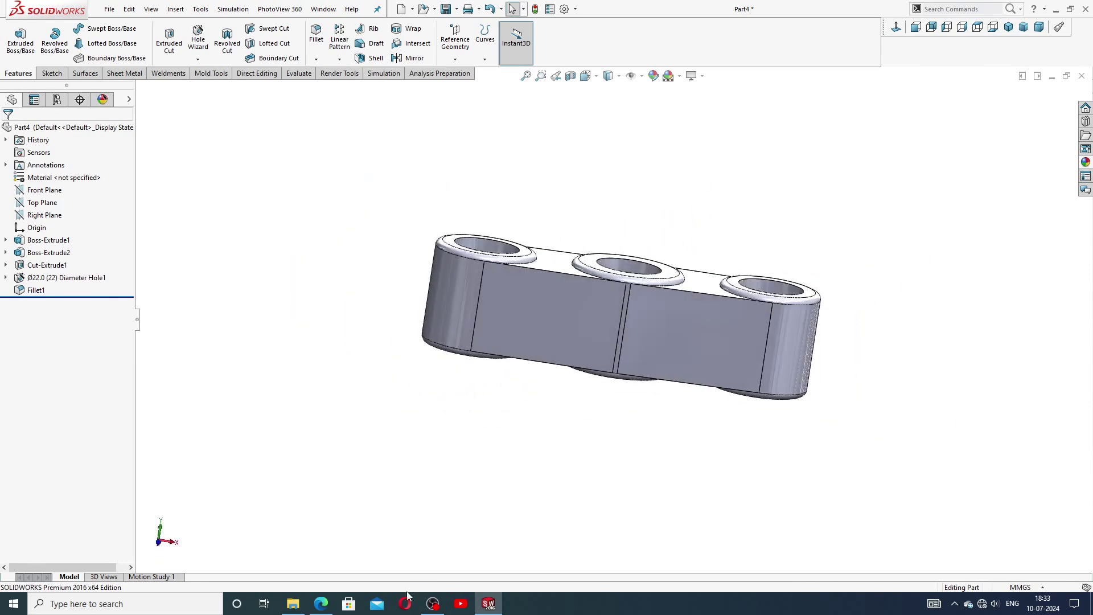
{"action": "left_click", "coordinate": [321, 604]}
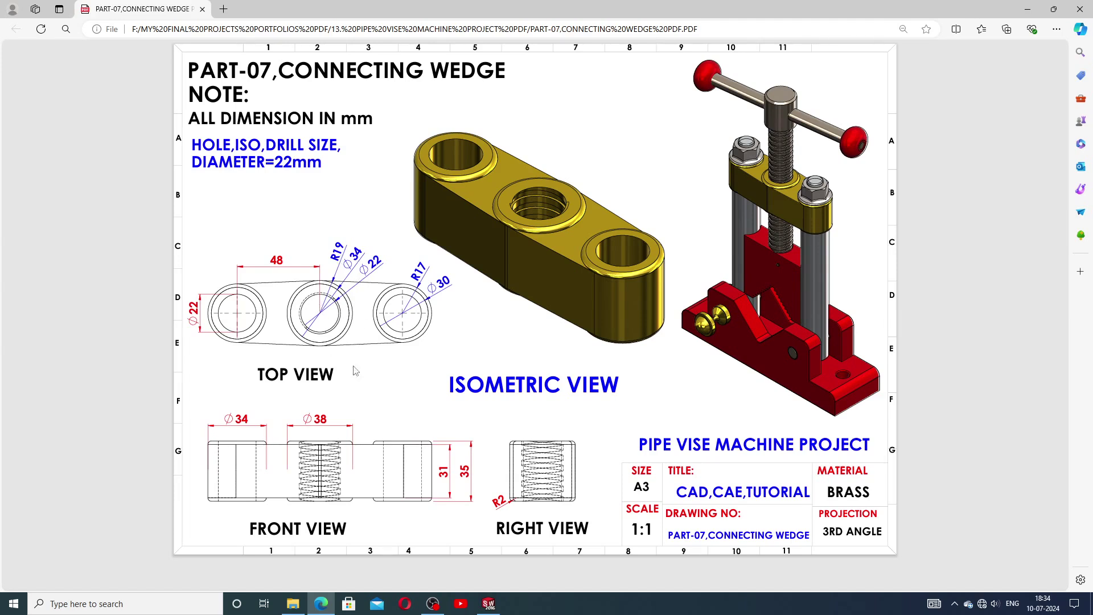
{"action": "left_click", "coordinate": [490, 605]}
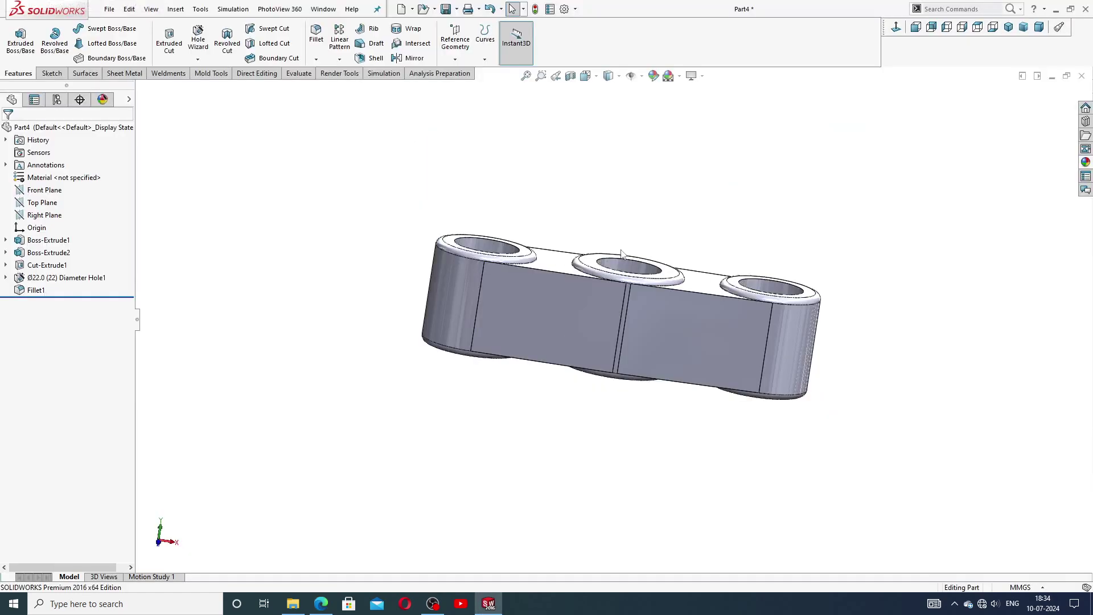
{"action": "middle_click_drag", "start_coordinate": [622, 254], "coordinate": [630, 280]}
{"action": "scroll", "coordinate": [632, 282], "scroll_direction": "down", "scroll_amount": 2}
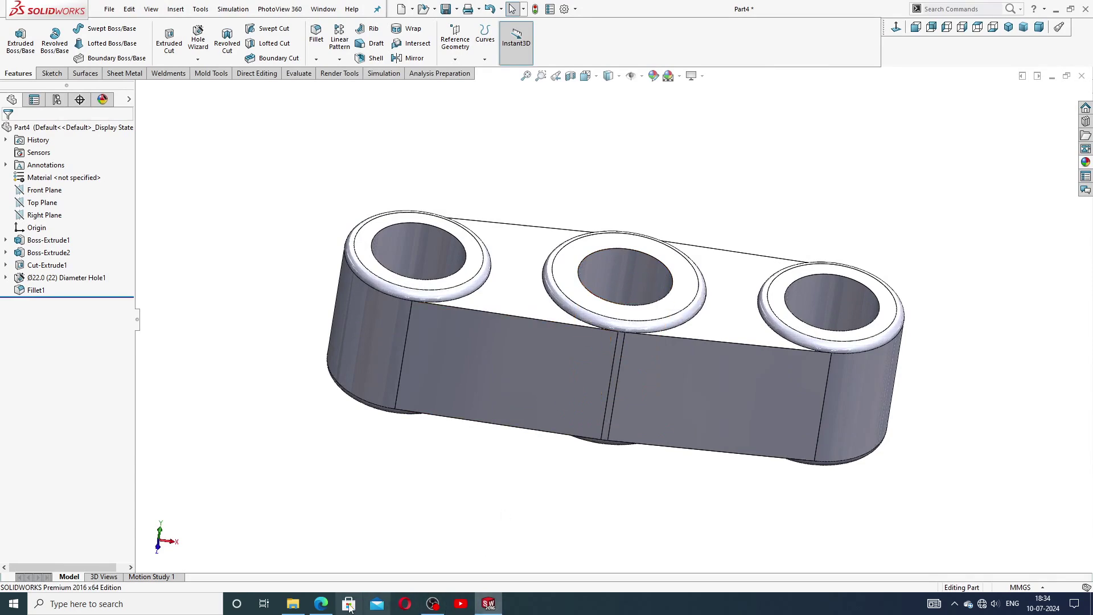
{"action": "left_click", "coordinate": [321, 605]}
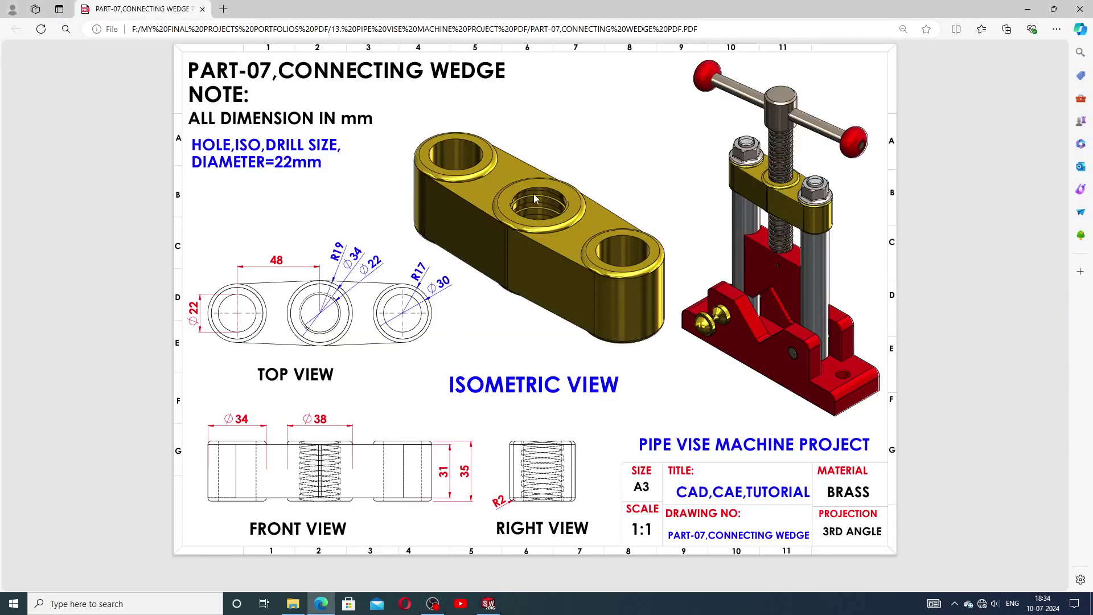
{"action": "left_click", "coordinate": [489, 604]}
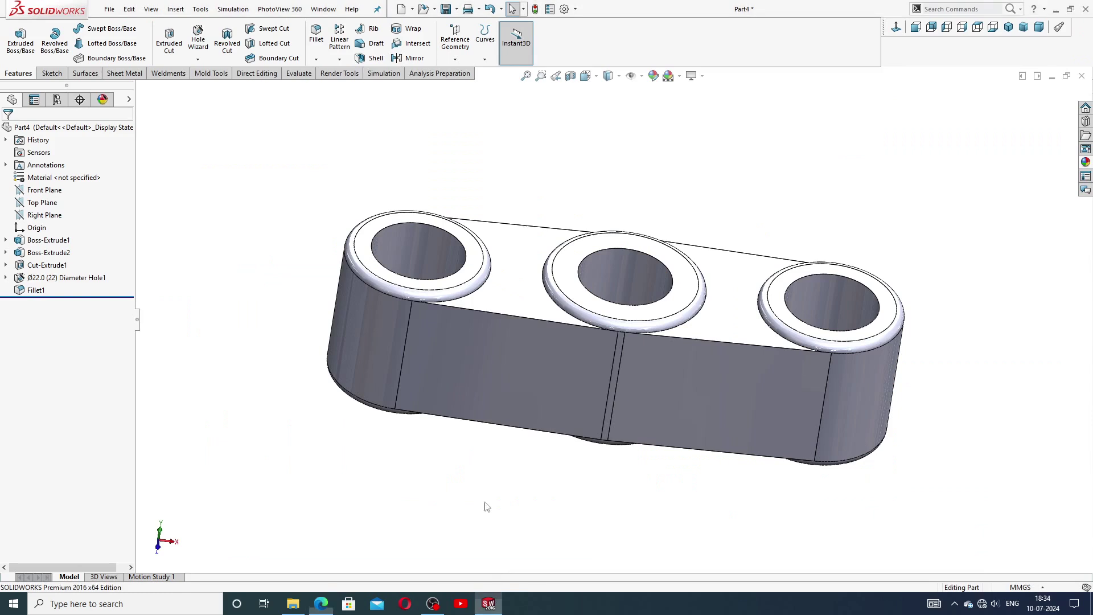
Insert the PART-05, SPINDLE SCREW part file via Insert > Part
{"action": "left_click", "coordinate": [176, 10]}
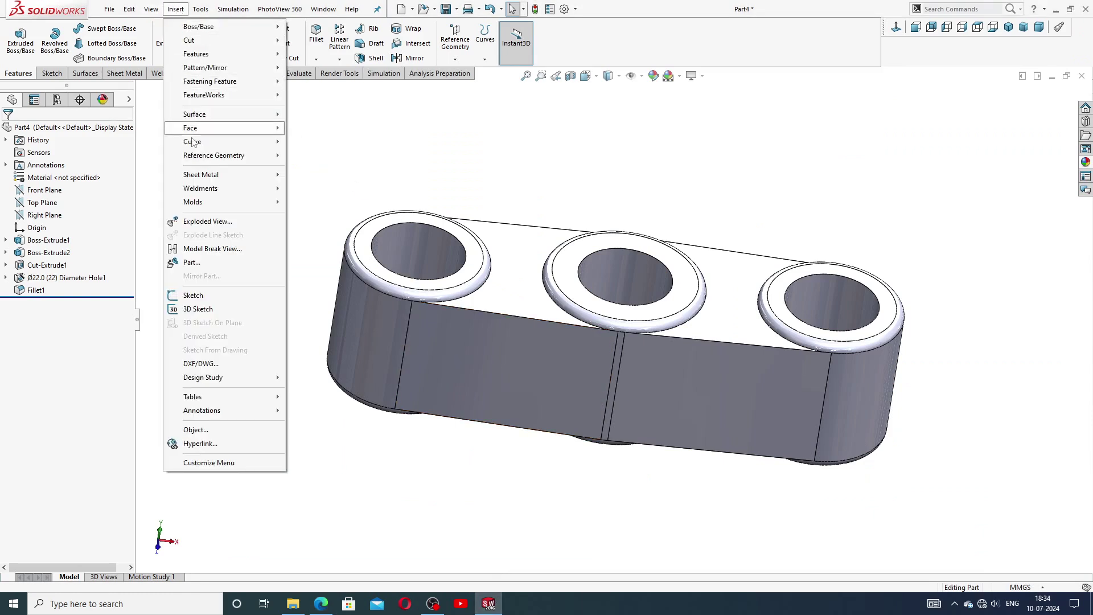
{"action": "left_click", "coordinate": [194, 264]}
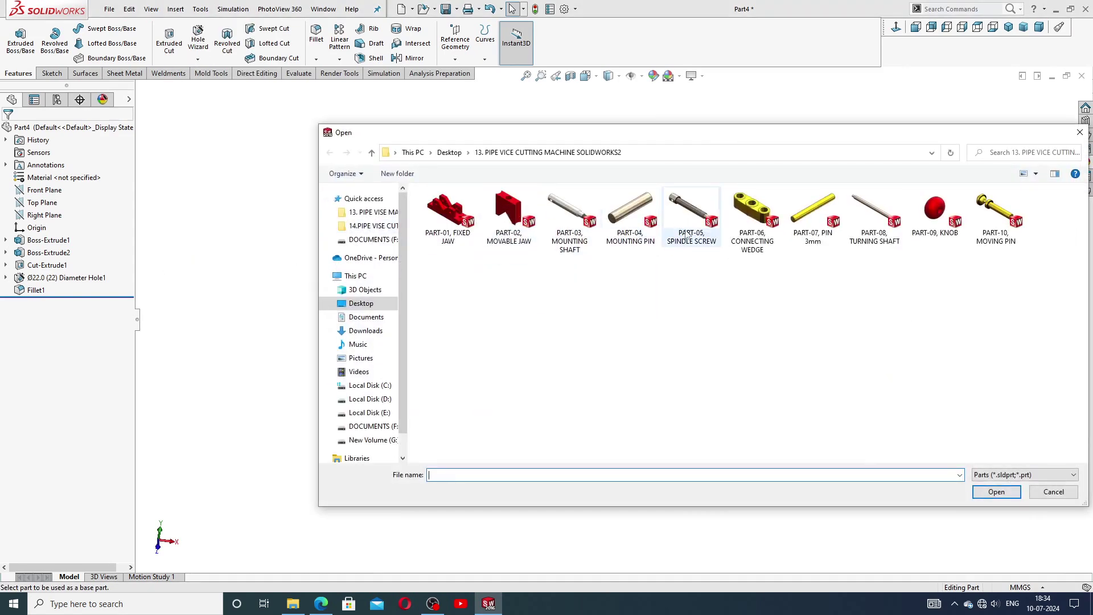
{"action": "left_click", "coordinate": [694, 215]}
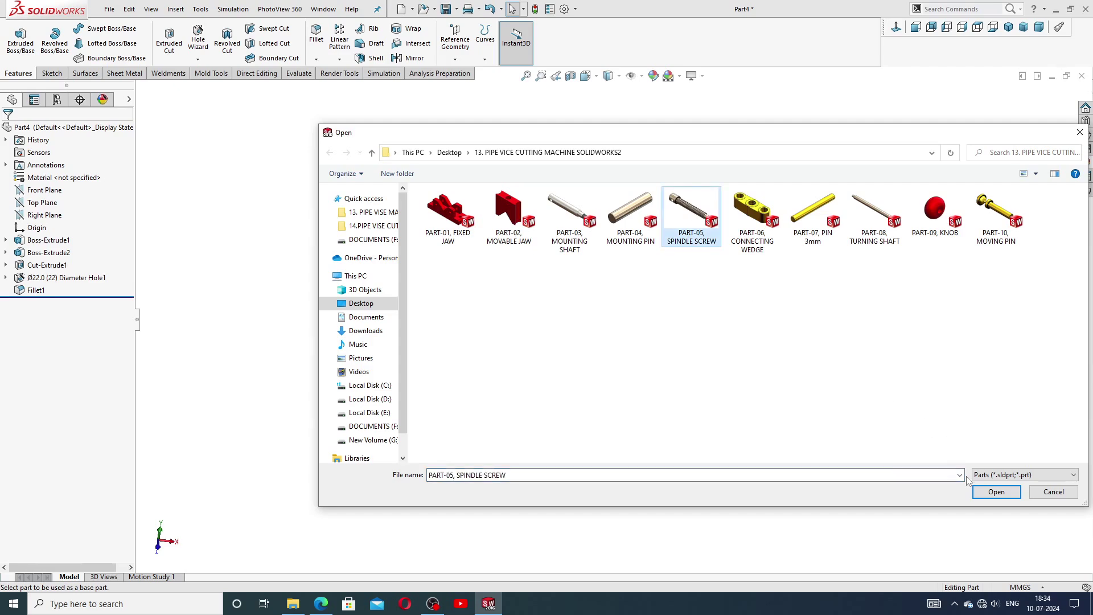
{"action": "left_click", "coordinate": [979, 488]}
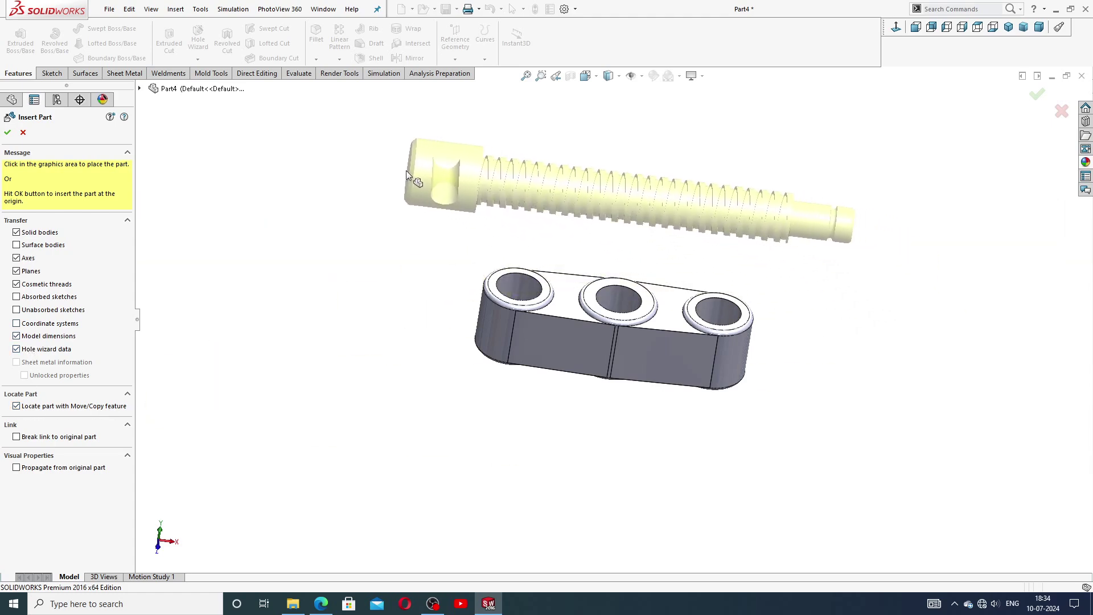
Drop in the screw and mate its thread concentric with the middle hole face
{"action": "left_click", "coordinate": [407, 171]}
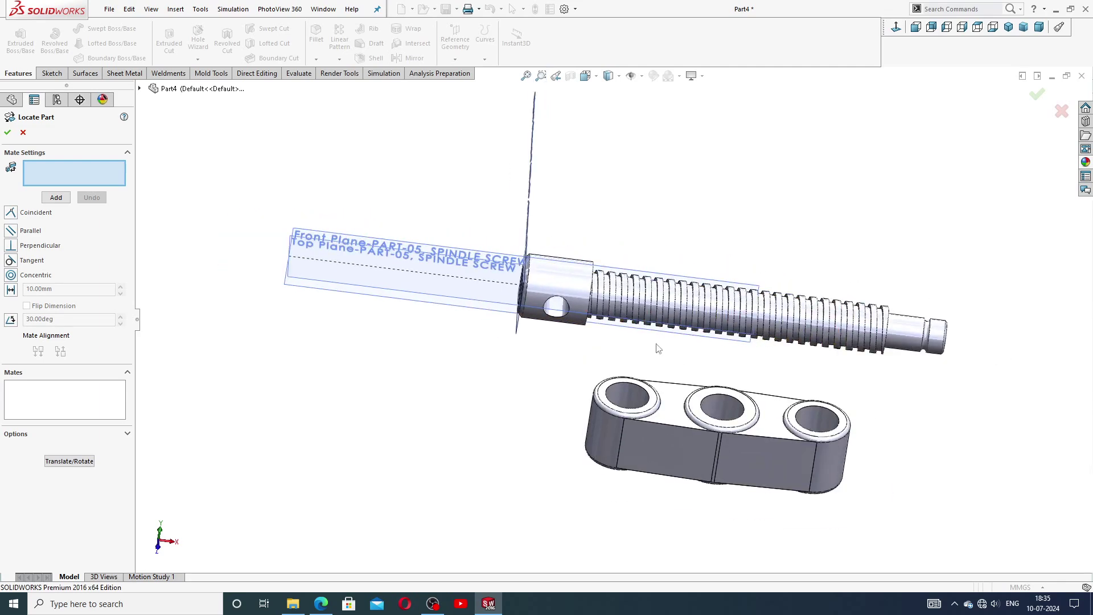
{"action": "scroll", "coordinate": [655, 346], "scroll_direction": "down", "scroll_amount": 2}
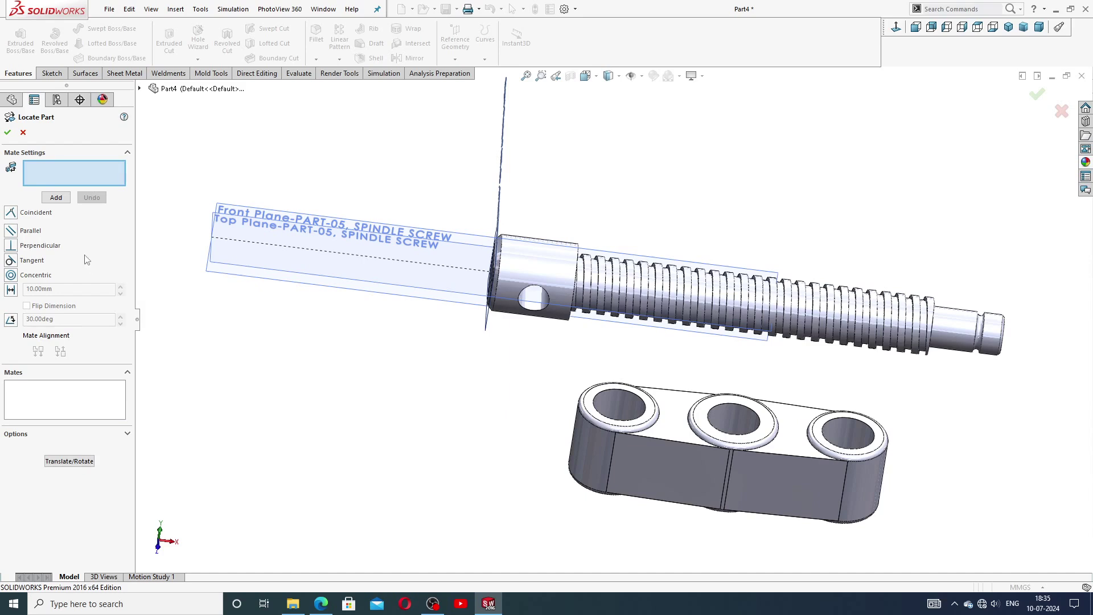
{"action": "left_click", "coordinate": [69, 463]}
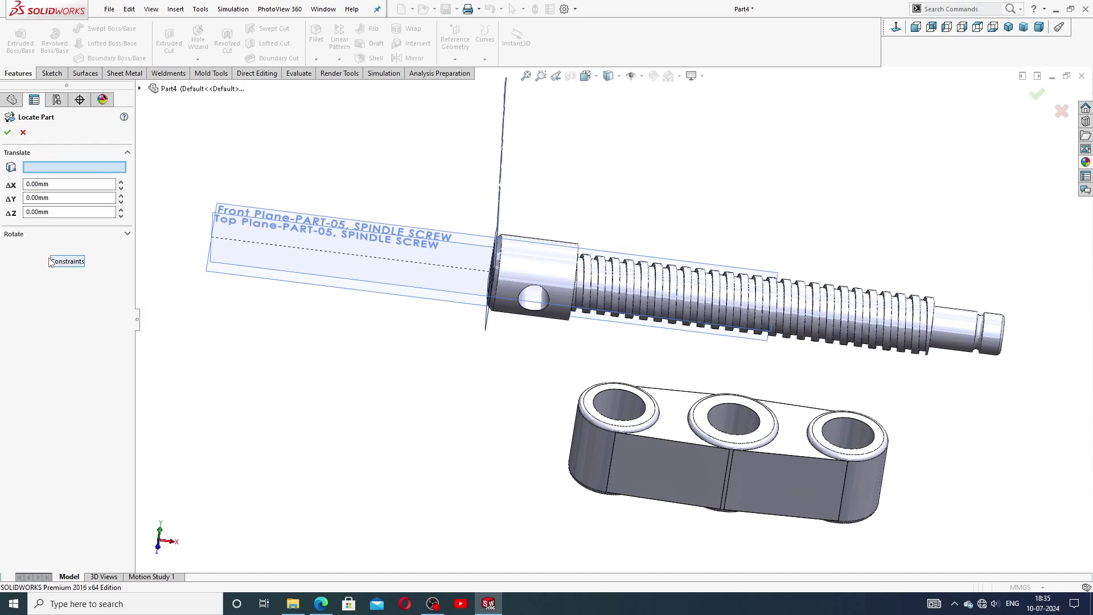
{"action": "left_click", "coordinate": [66, 262]}
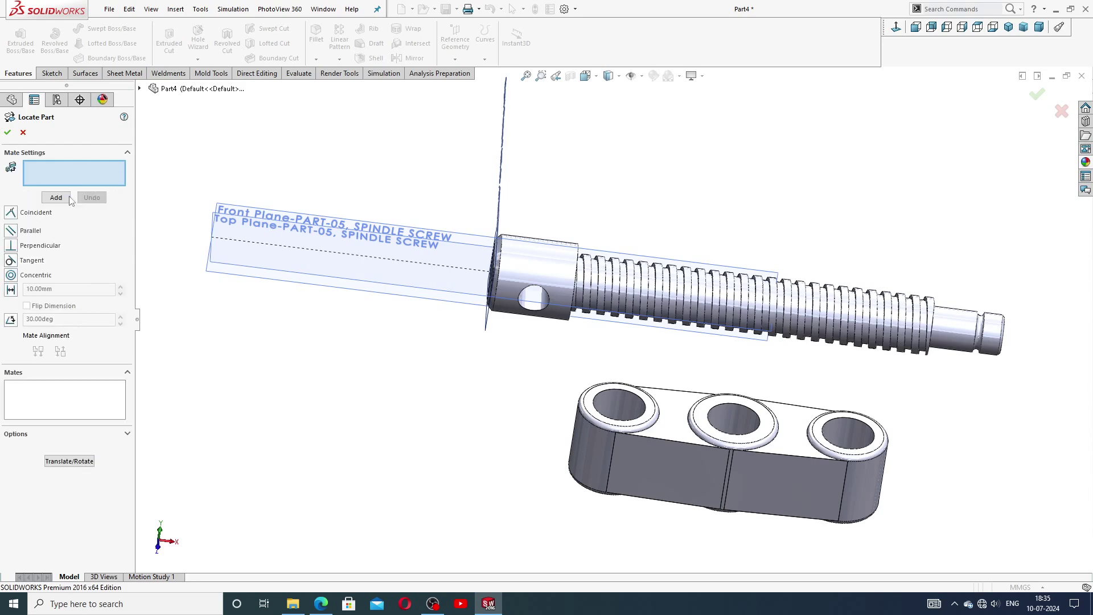
{"action": "left_click", "coordinate": [12, 277]}
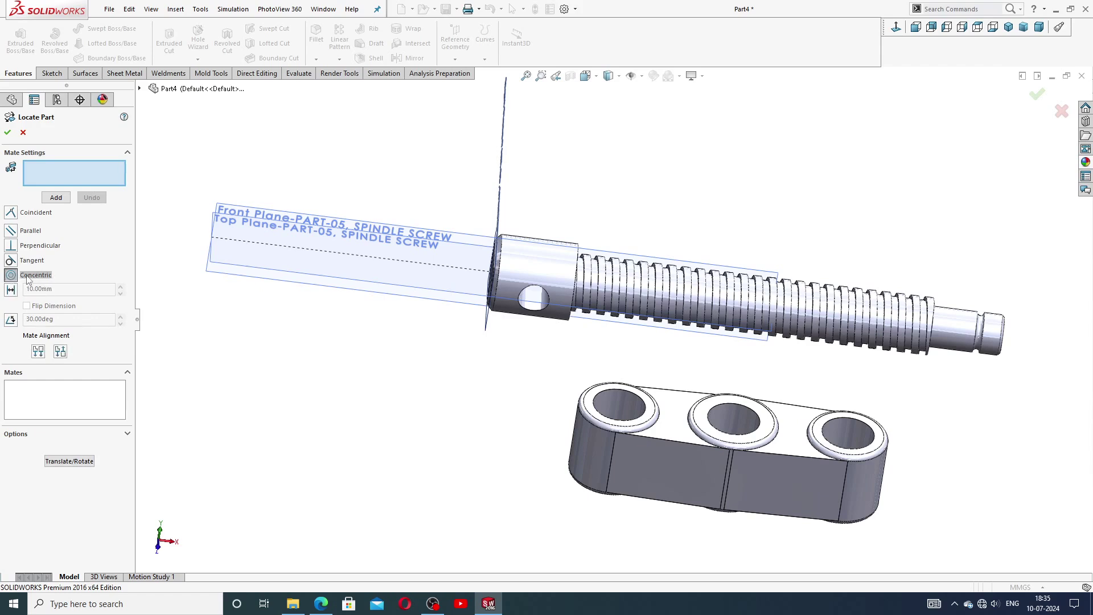
{"action": "left_click", "coordinate": [38, 353]}
{"action": "left_click", "coordinate": [742, 420]}
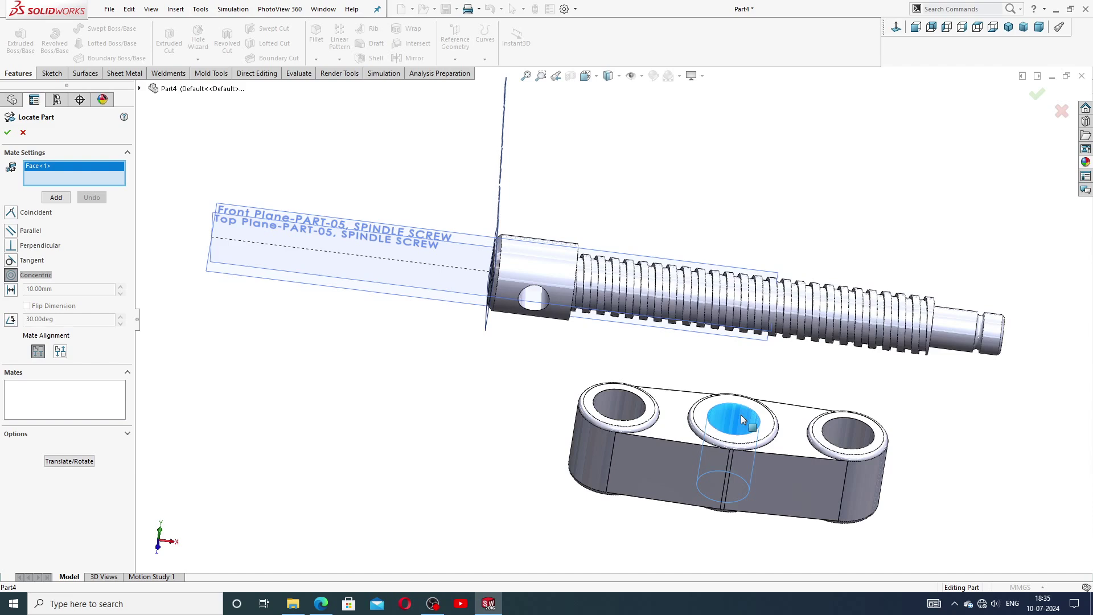
{"action": "left_click", "coordinate": [689, 292]}
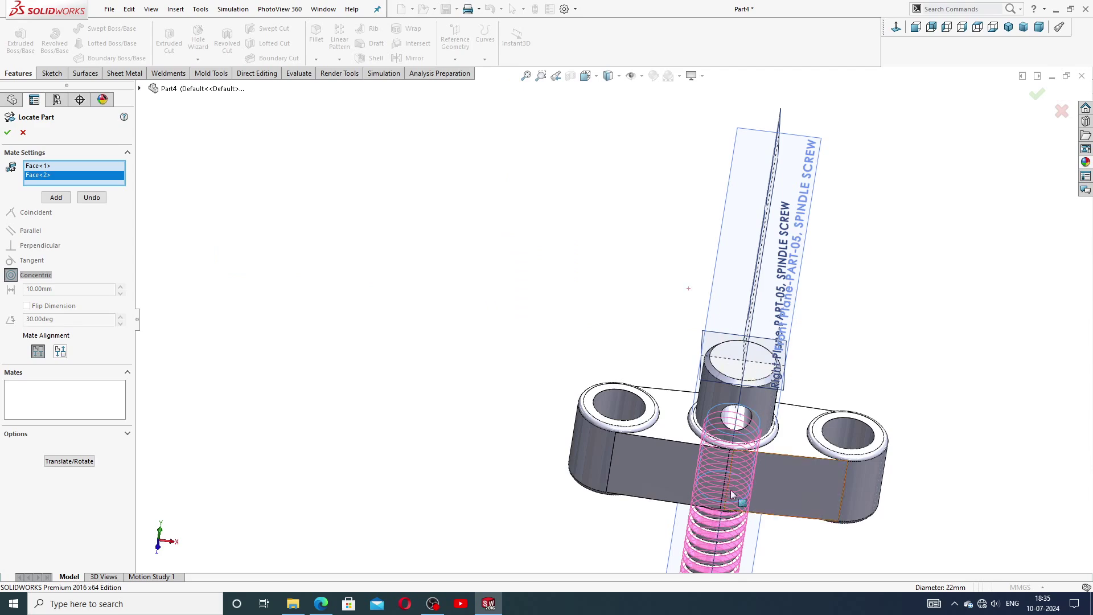
Flip the screw anti-aligned so its head sits above the top face, and accept
{"action": "scroll", "coordinate": [730, 490], "scroll_direction": "down", "scroll_amount": 3}
{"action": "scroll", "coordinate": [739, 400], "scroll_direction": "down", "scroll_amount": 1}
{"action": "middle_click_drag", "start_coordinate": [746, 344], "coordinate": [744, 408]}
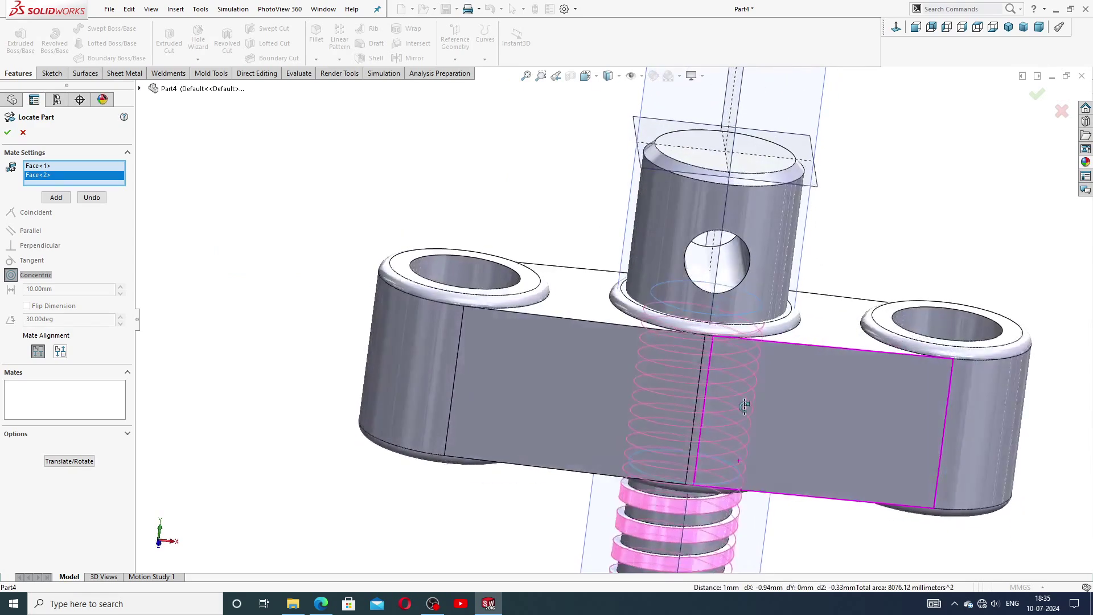
{"action": "scroll", "coordinate": [706, 419], "scroll_direction": "up", "scroll_amount": 3}
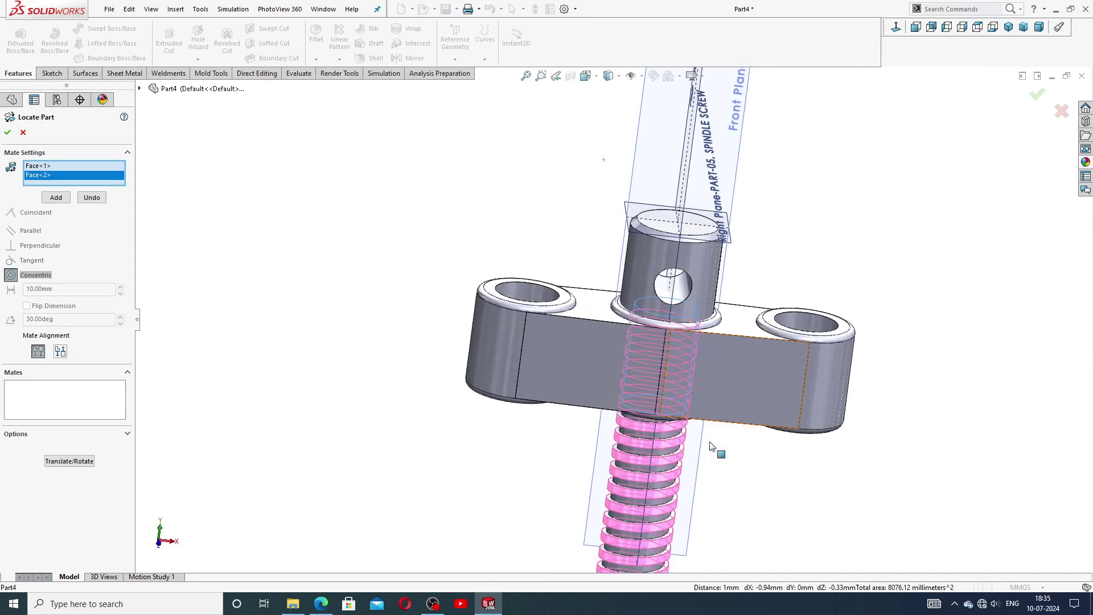
{"action": "middle_click_drag", "start_coordinate": [706, 419], "coordinate": [633, 381]}
{"action": "scroll", "coordinate": [634, 381], "scroll_direction": "down", "scroll_amount": 3}
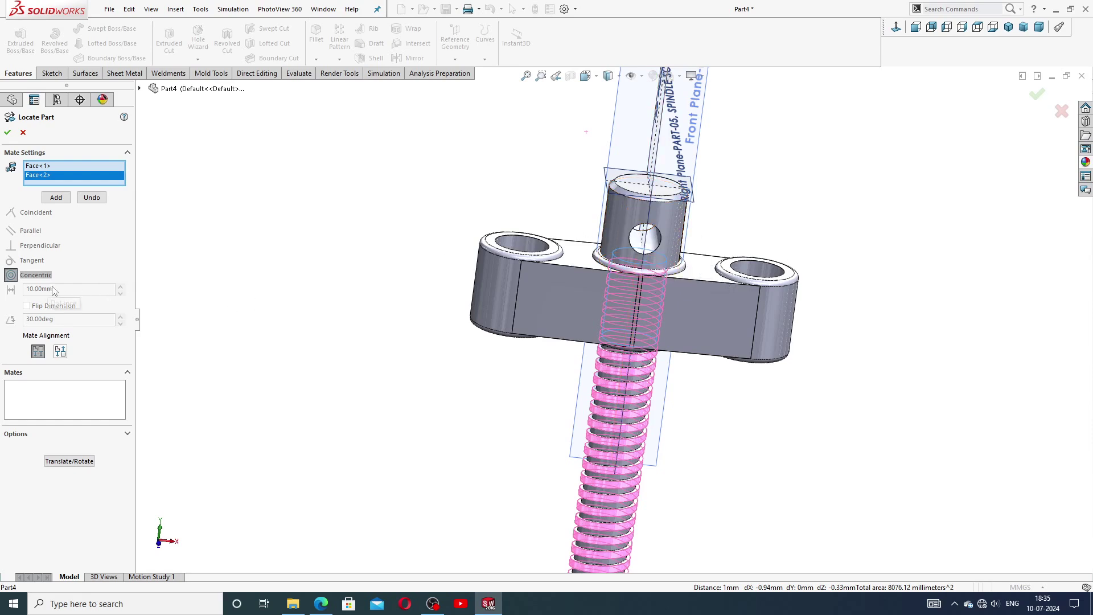
{"action": "left_click", "coordinate": [61, 351]}
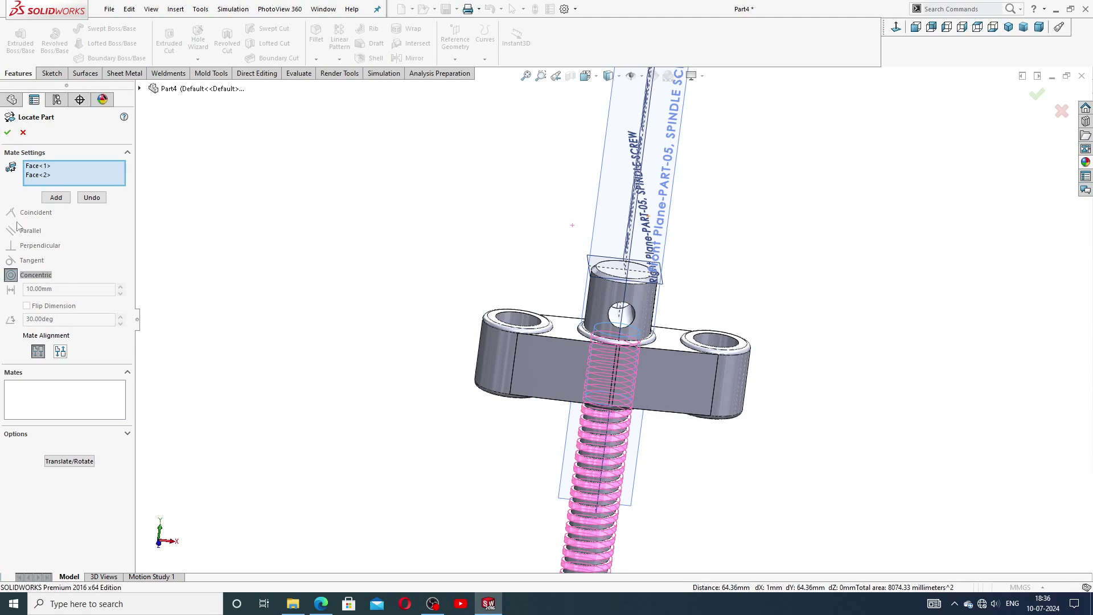
{"action": "key", "text": "Return"}
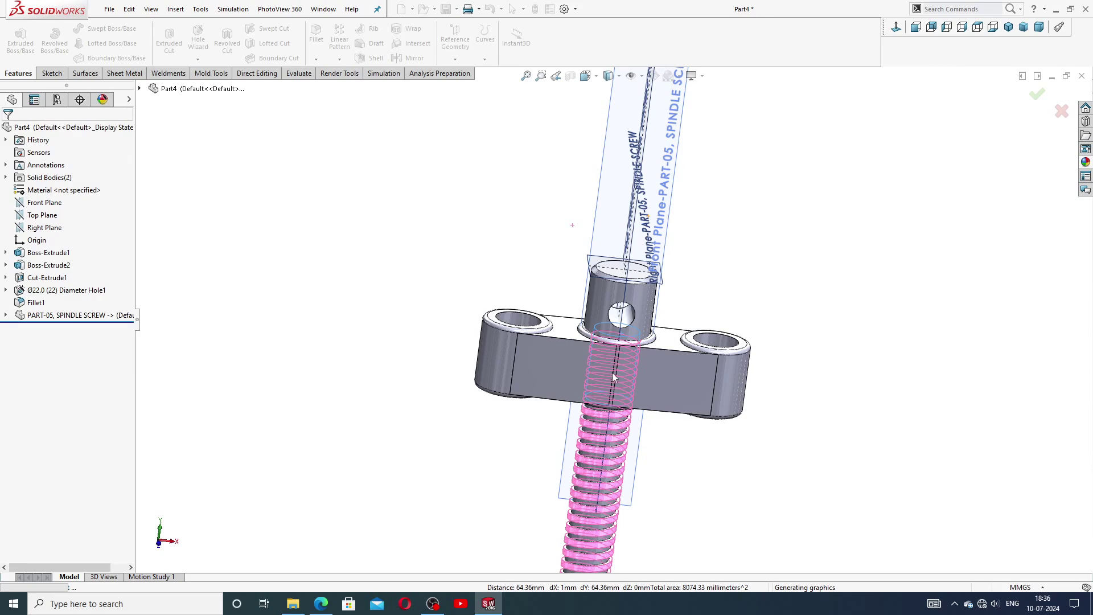
Delete the inserted PART-05, SPINDLE SCREW from the feature tree and confirm
{"action": "scroll", "coordinate": [612, 373], "scroll_direction": "down", "scroll_amount": 2}
{"action": "scroll", "coordinate": [613, 372], "scroll_direction": "down", "scroll_amount": 2}
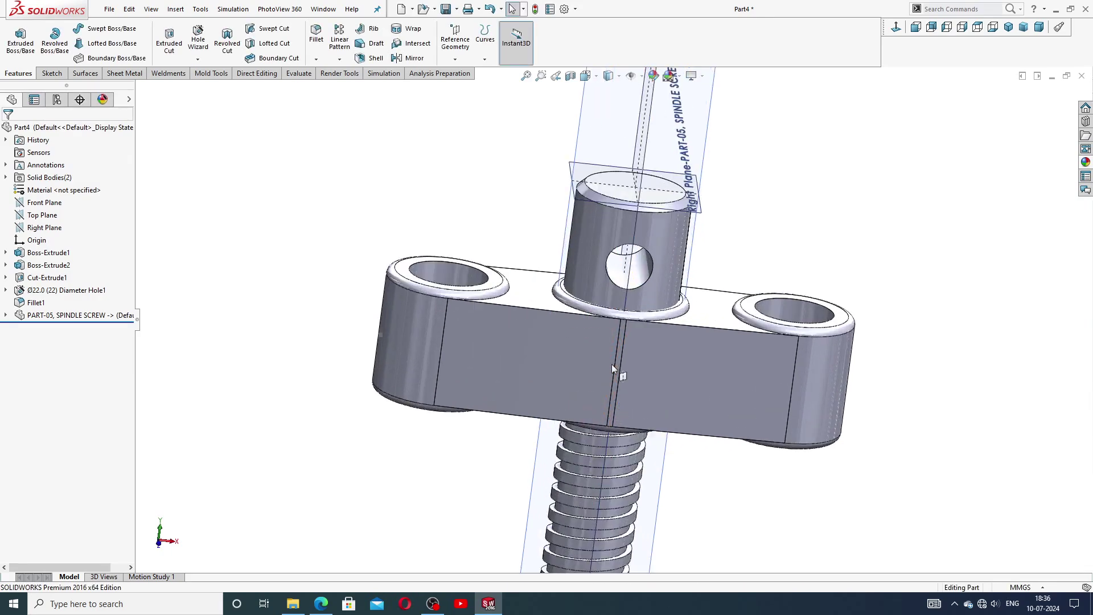
{"action": "left_click", "coordinate": [589, 270]}
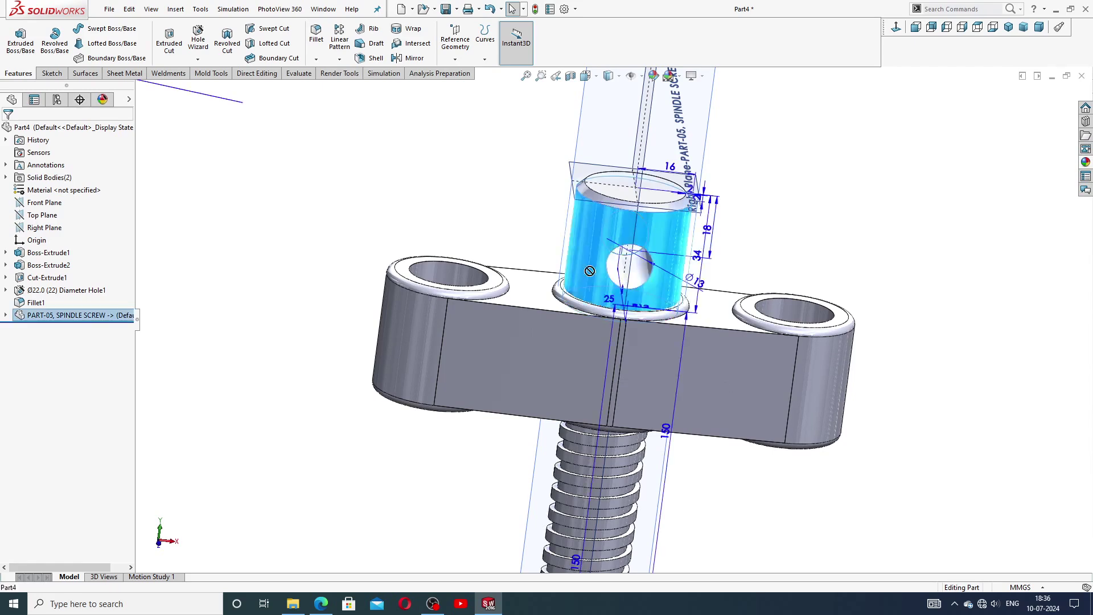
{"action": "key", "text": "Escape"}
{"action": "scroll", "coordinate": [572, 336], "scroll_direction": "up", "scroll_amount": 1}
{"action": "scroll", "coordinate": [571, 336], "scroll_direction": "up", "scroll_amount": 1}
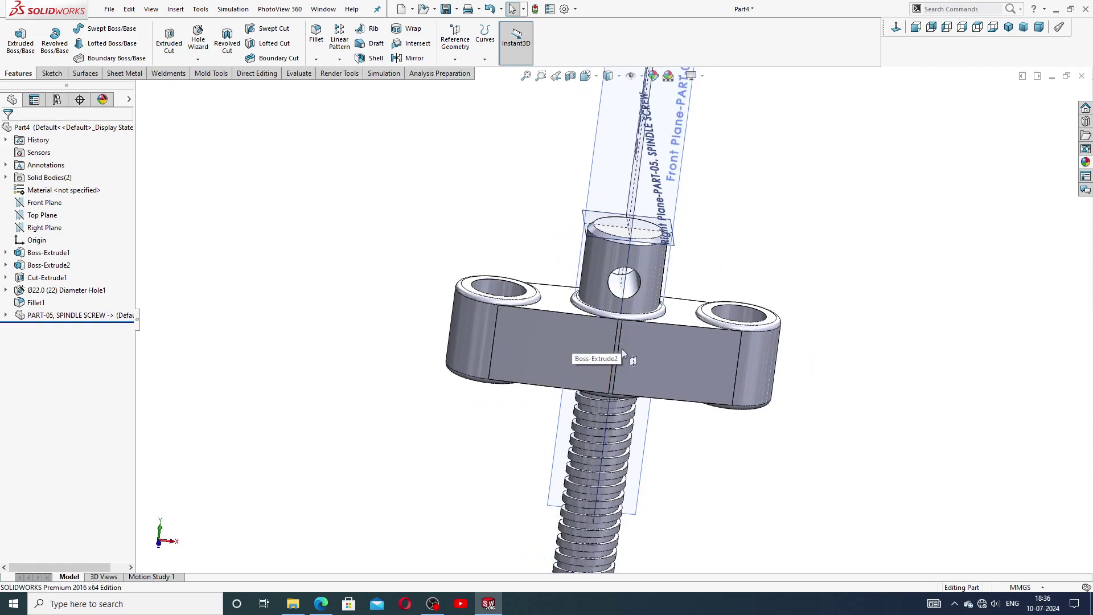
{"action": "mouse_move", "coordinate": [622, 348]}
{"action": "middle_mouse_down"}
{"action": "mouse_move", "coordinate": [632, 323]}
{"action": "mouse_move", "coordinate": [625, 403]}
{"action": "middle_mouse_up"}
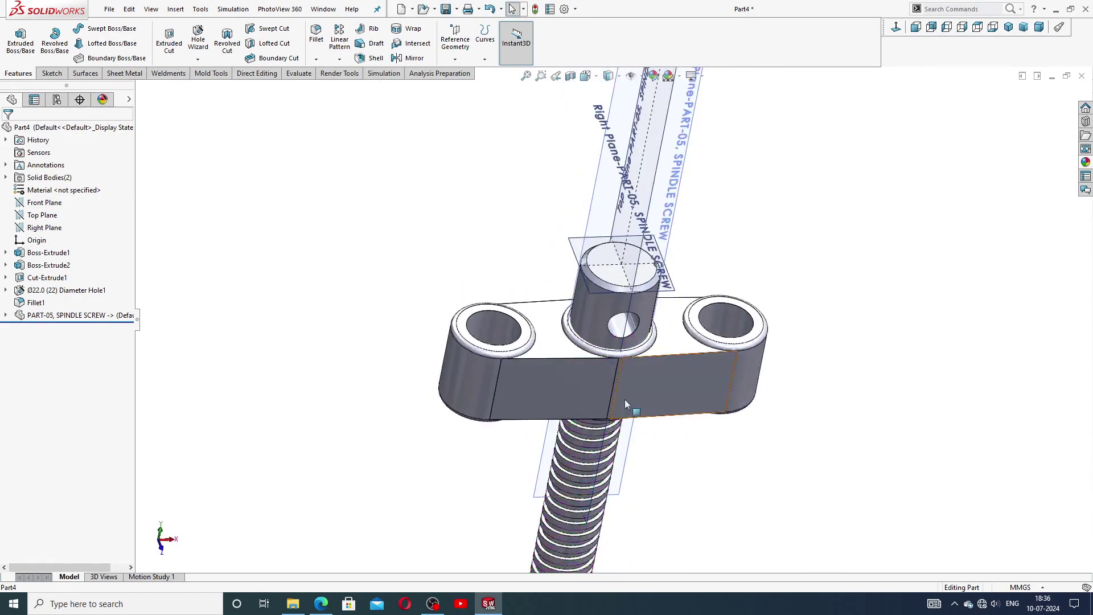
{"action": "right_click", "coordinate": [83, 319]}
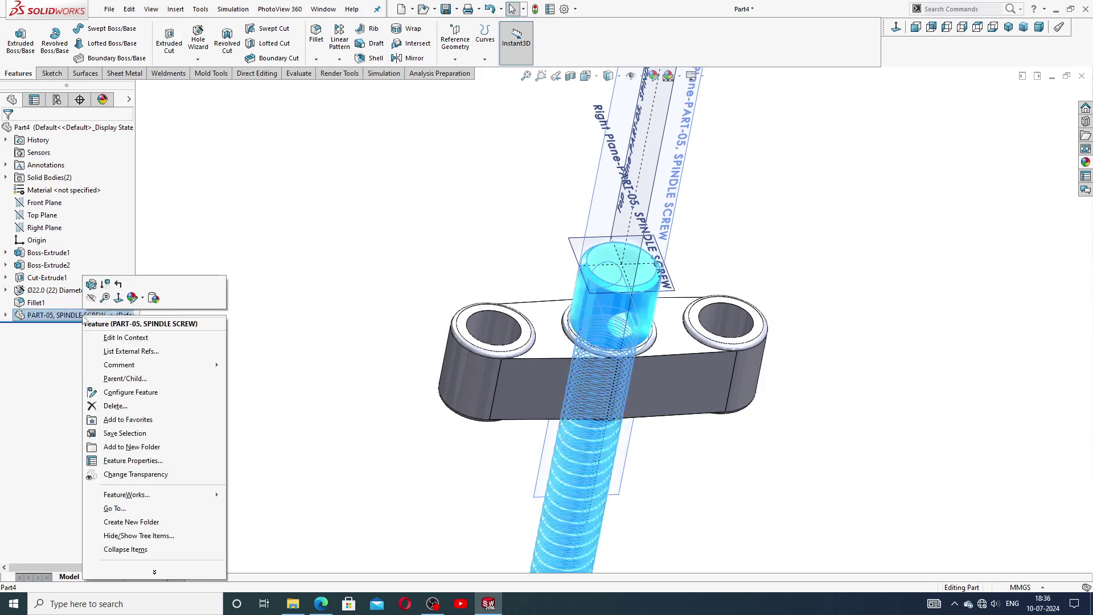
{"action": "left_click", "coordinate": [116, 406]}
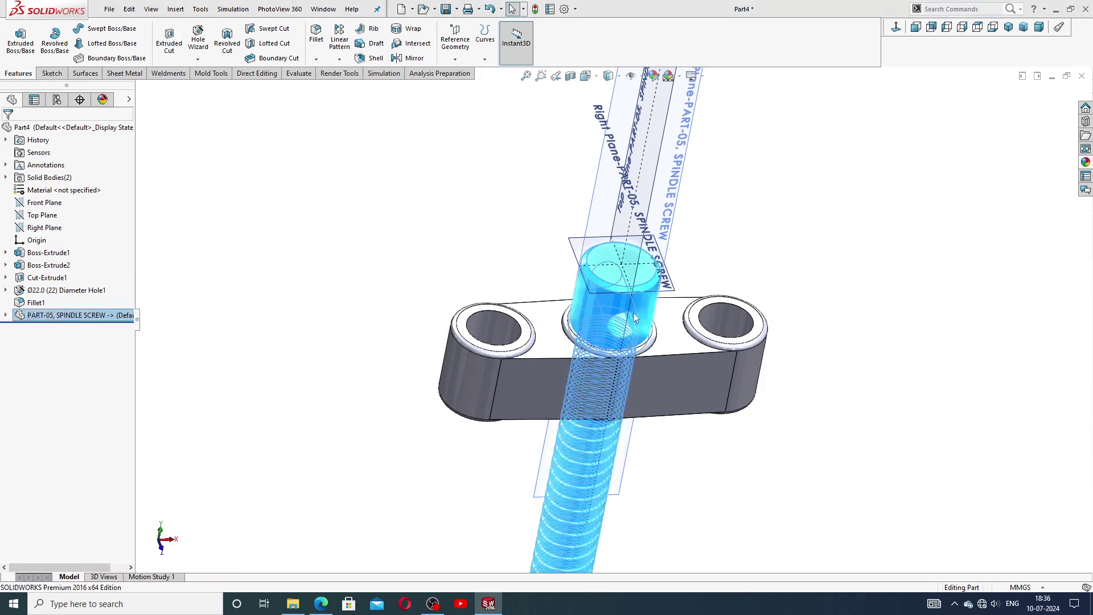
{"action": "left_click", "coordinate": [619, 247]}
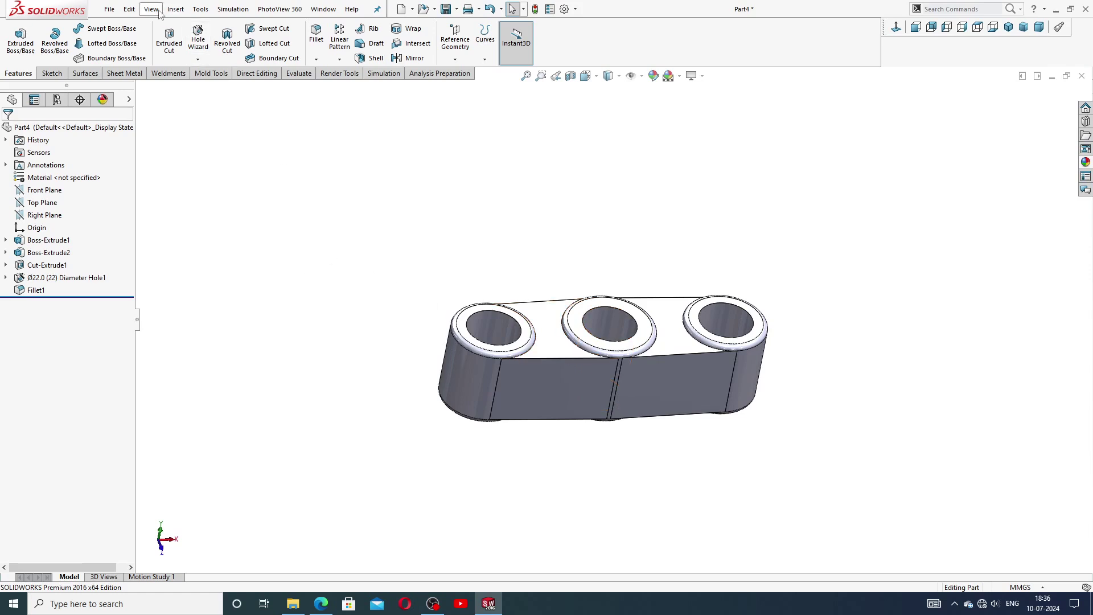
Insert the PART-05, SPINDLE SCREW part file and drop it beside the wedge block
{"action": "left_click", "coordinate": [180, 10]}
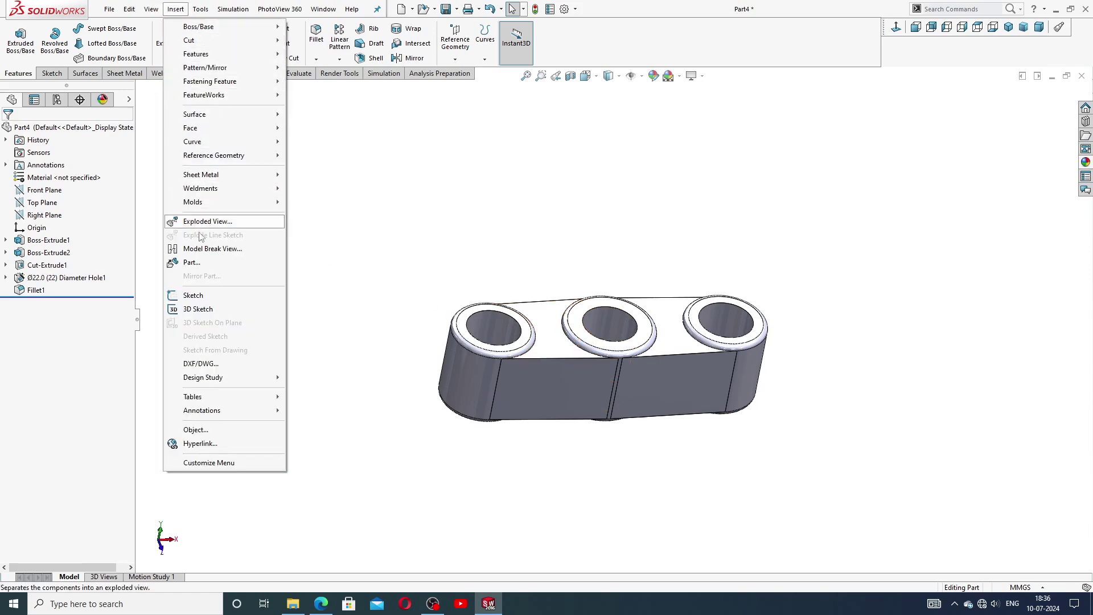
{"action": "left_click", "coordinate": [201, 266]}
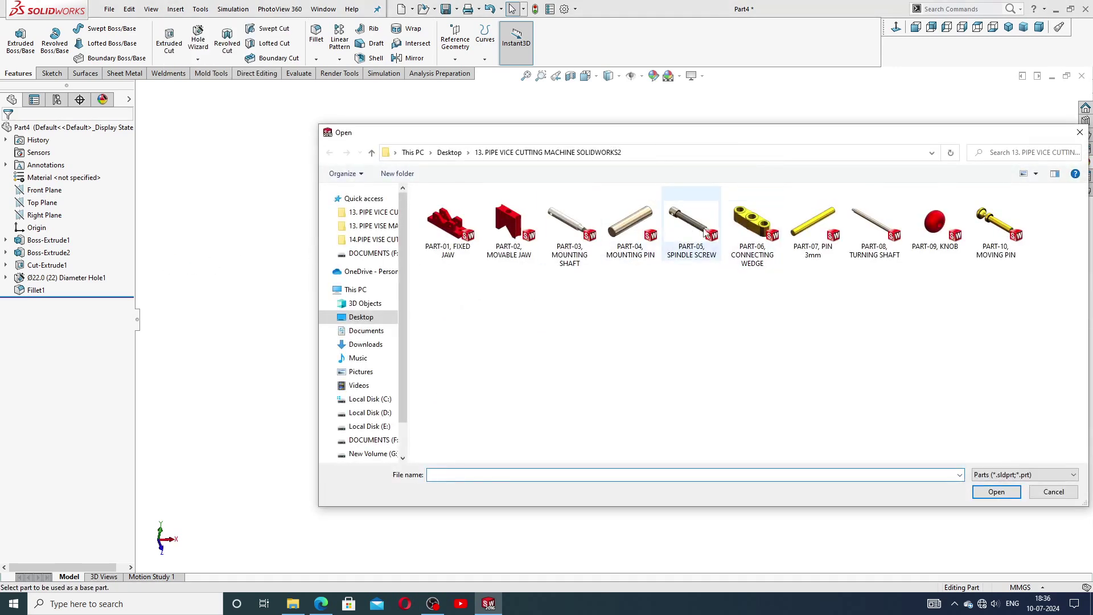
{"action": "left_click", "coordinate": [701, 229]}
{"action": "double_click", "coordinate": [701, 230]}
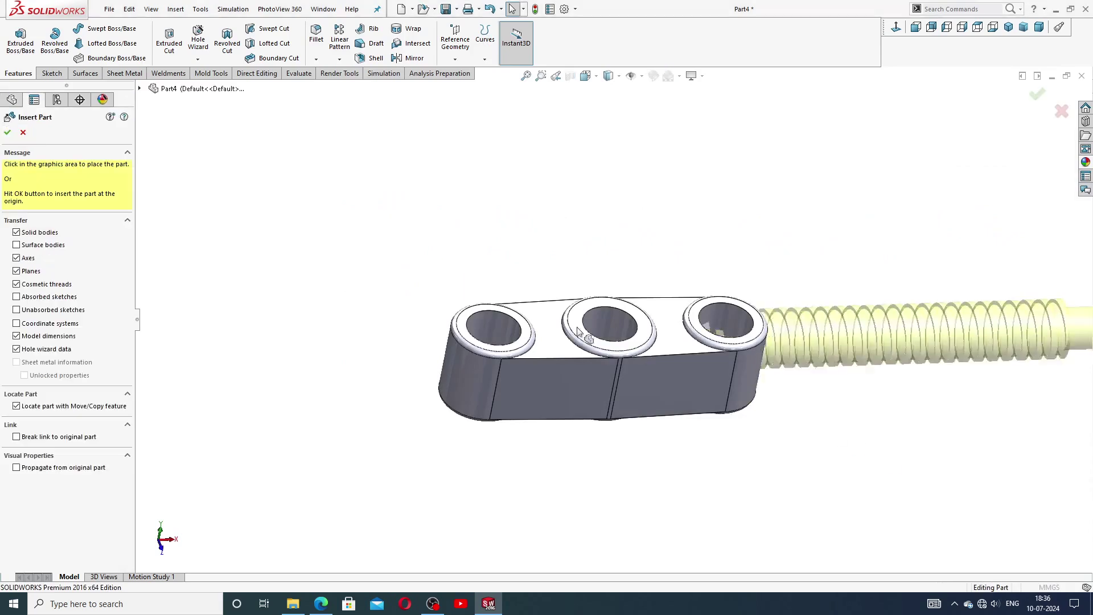
{"action": "scroll", "coordinate": [347, 237], "scroll_direction": "up", "scroll_amount": 3}
{"action": "middle_click_drag", "start_coordinate": [467, 265], "coordinate": [447, 259]}
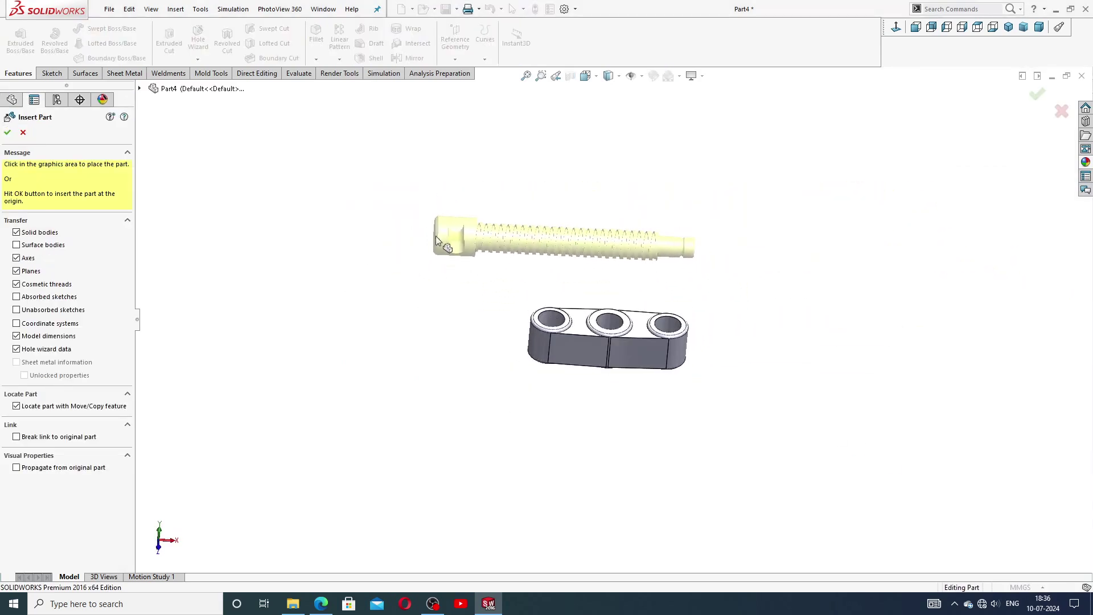
{"action": "left_click", "coordinate": [454, 240]}
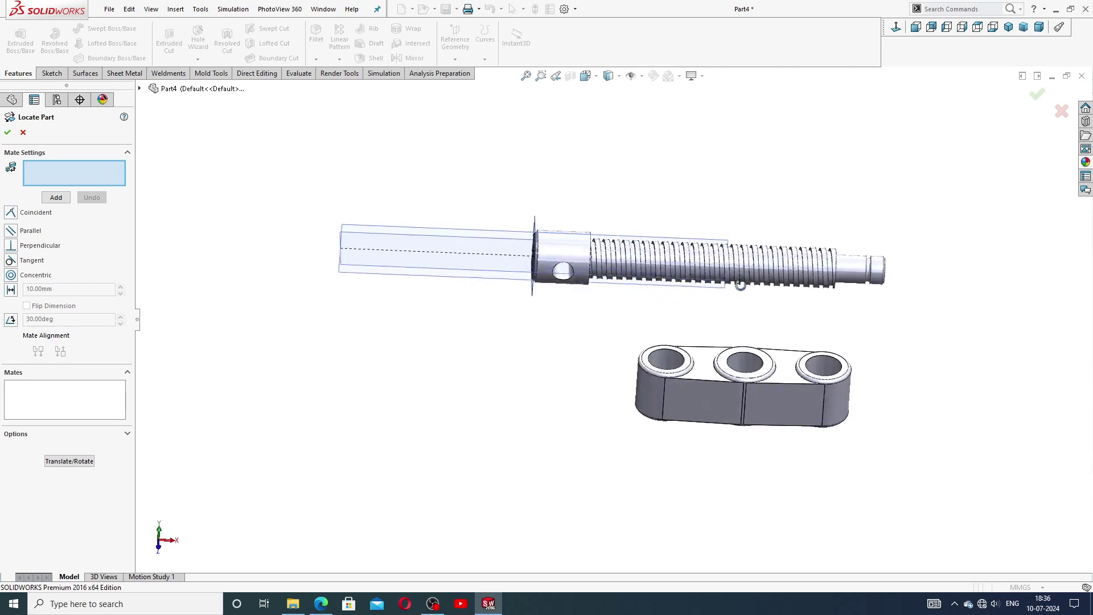
Orbit to an angled view of the screw and block, keeping the mate settings shown
{"action": "scroll", "coordinate": [731, 370], "scroll_direction": "down", "scroll_amount": 1}
{"action": "scroll", "coordinate": [731, 371], "scroll_direction": "down", "scroll_amount": 1}
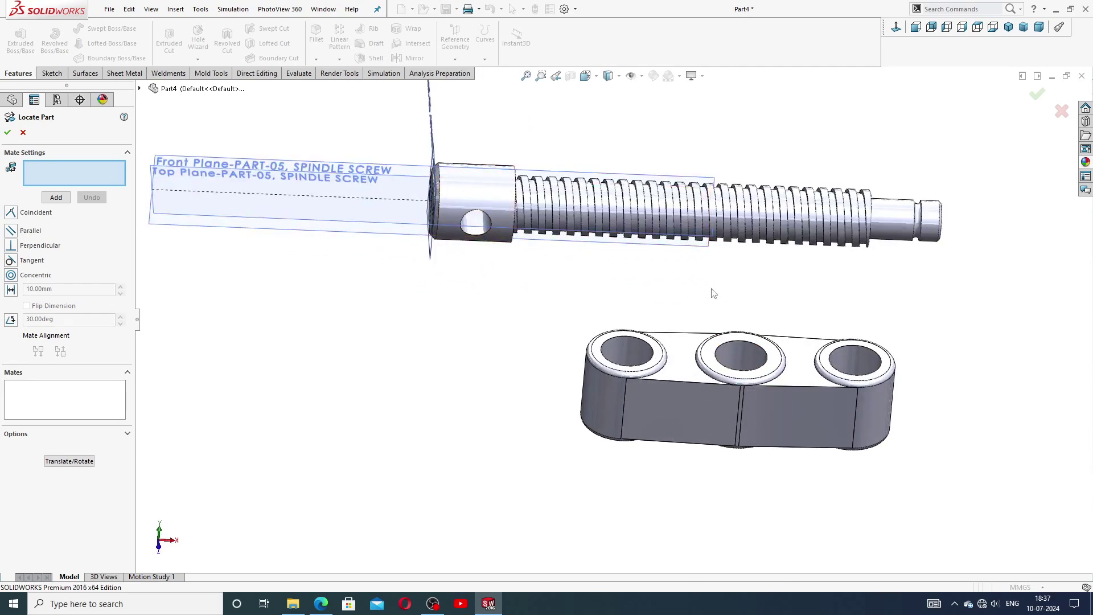
{"action": "left_click", "coordinate": [896, 29]}
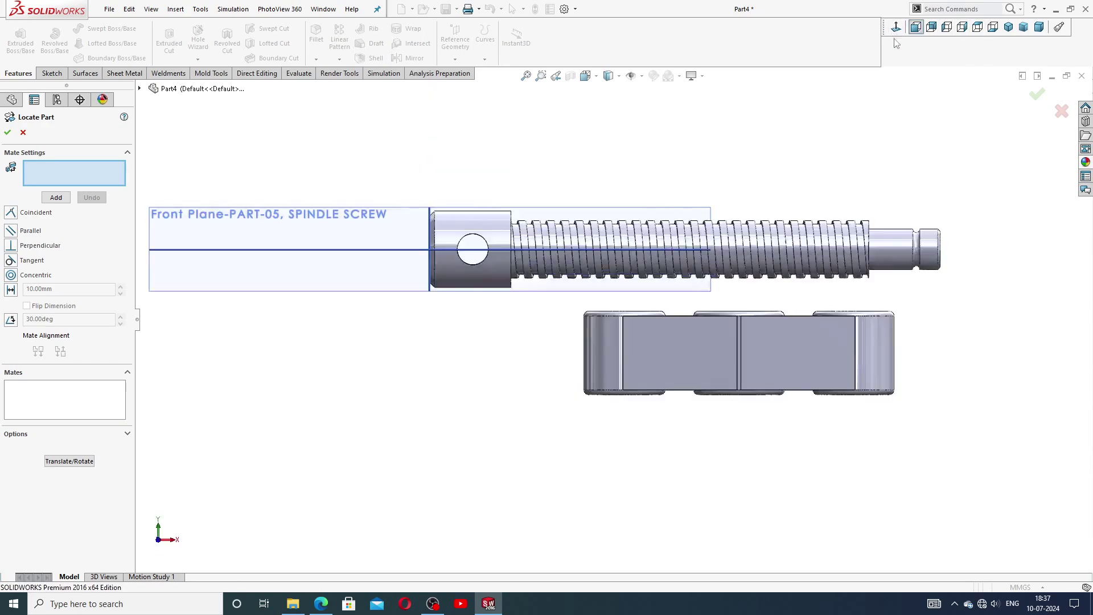
{"action": "middle_click_drag", "start_coordinate": [705, 263], "coordinate": [735, 336]}
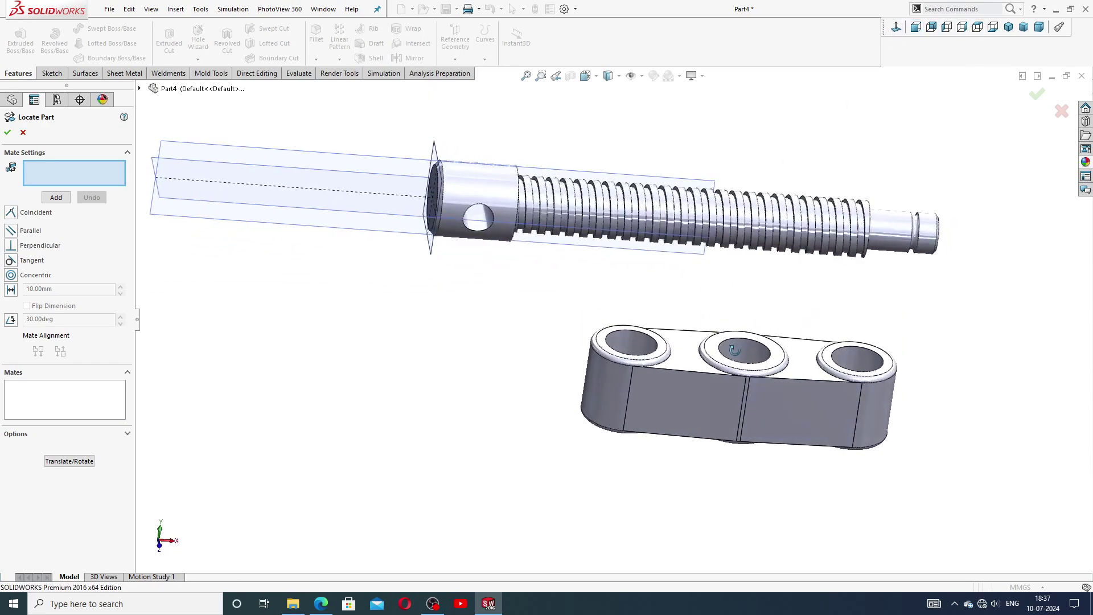
{"action": "scroll", "coordinate": [732, 305], "scroll_direction": "up", "scroll_amount": 3}
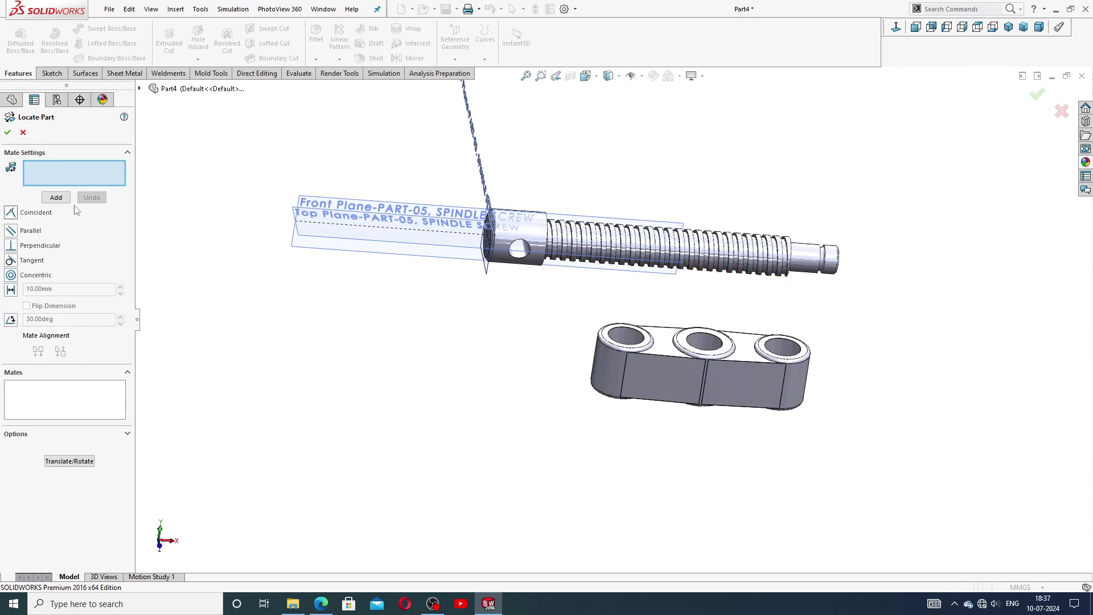
{"action": "left_click", "coordinate": [78, 464]}
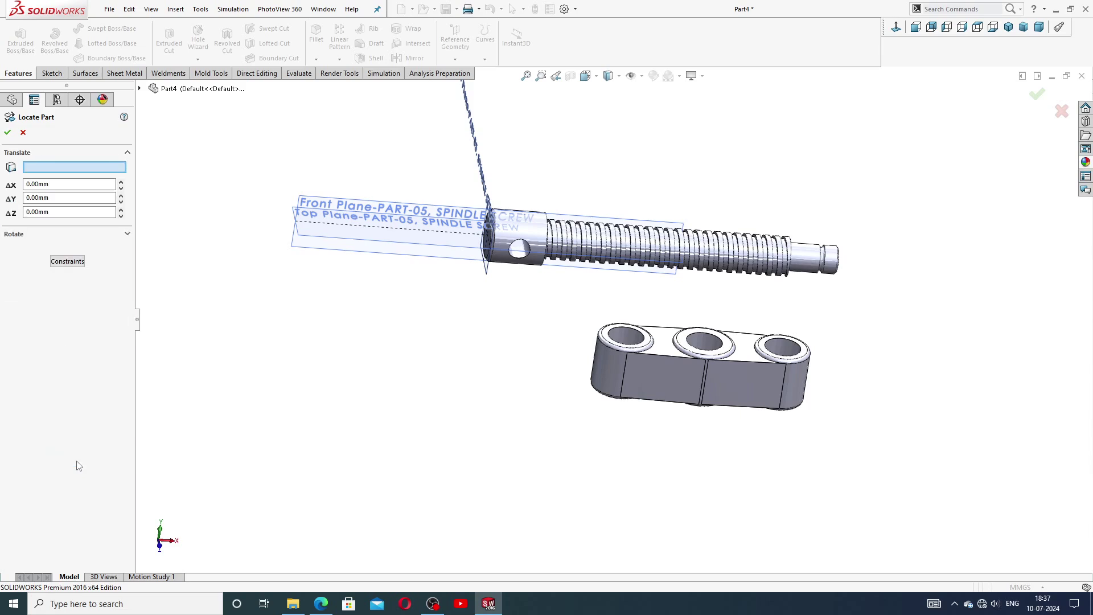
{"action": "left_click", "coordinate": [67, 261]}
Set a Concentric mate between the middle hole's inner face and the screw's threaded face
{"action": "left_click", "coordinate": [10, 275]}
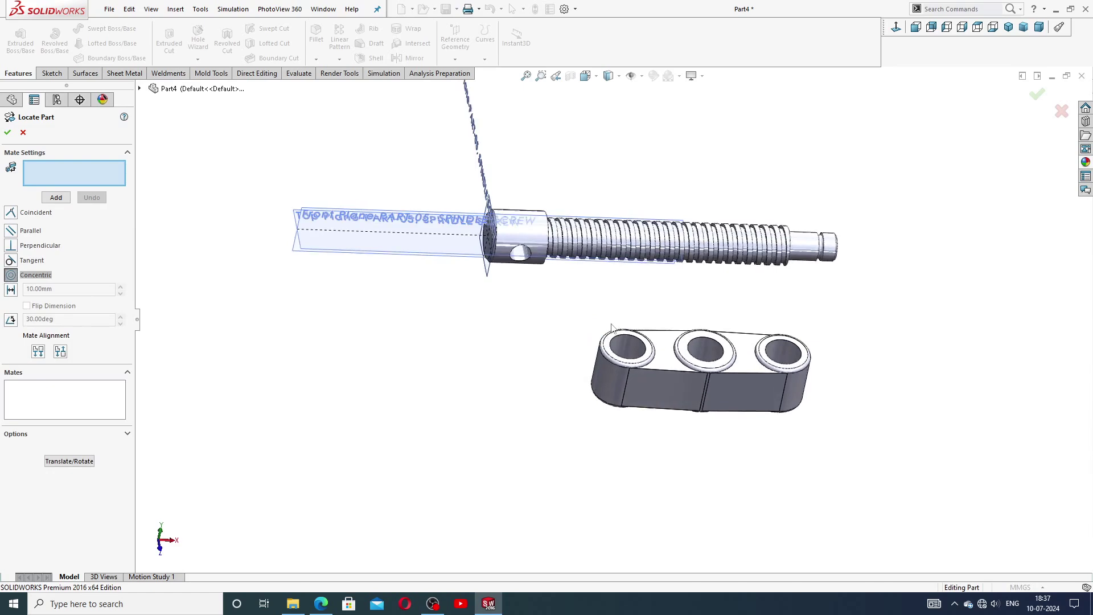
{"action": "scroll", "coordinate": [691, 299], "scroll_direction": "down", "scroll_amount": 2}
{"action": "scroll", "coordinate": [717, 348], "scroll_direction": "down", "scroll_amount": 2}
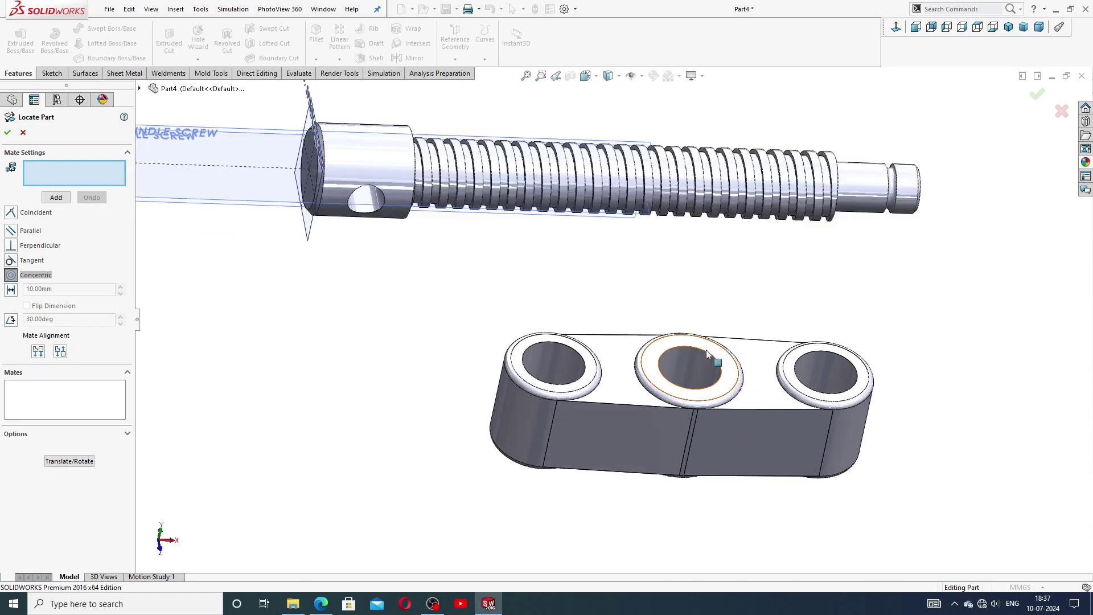
{"action": "left_click", "coordinate": [686, 364]}
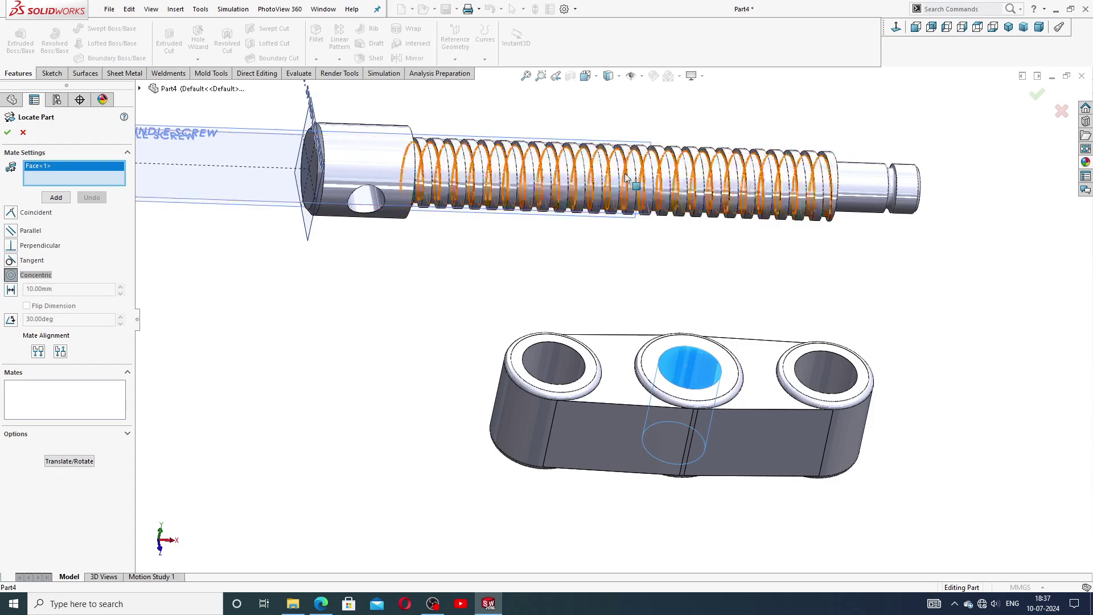
{"action": "left_click", "coordinate": [663, 179]}
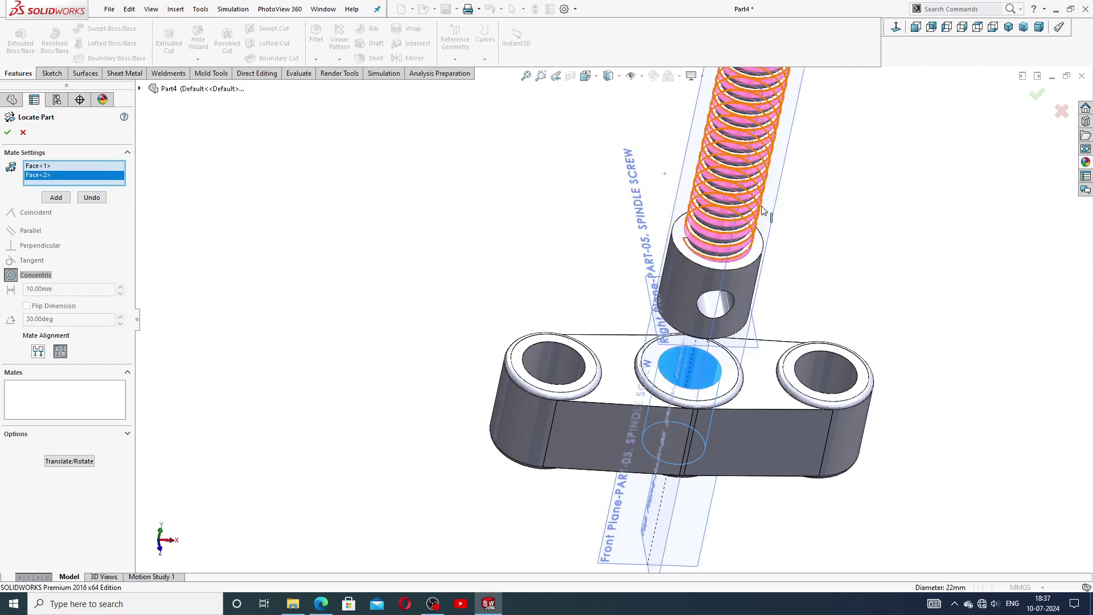
{"action": "scroll", "coordinate": [763, 211], "scroll_direction": "up", "scroll_amount": 2}
{"action": "scroll", "coordinate": [762, 214], "scroll_direction": "up", "scroll_amount": 2}
{"action": "scroll", "coordinate": [720, 250], "scroll_direction": "up", "scroll_amount": 1}
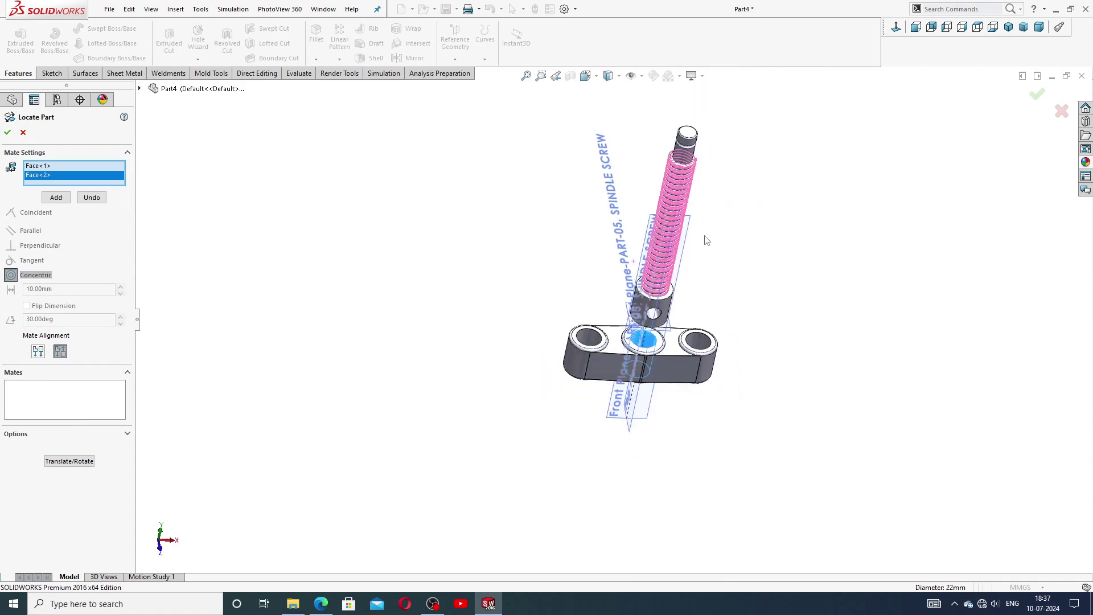
{"action": "scroll", "coordinate": [706, 239], "scroll_direction": "down", "scroll_amount": 1}
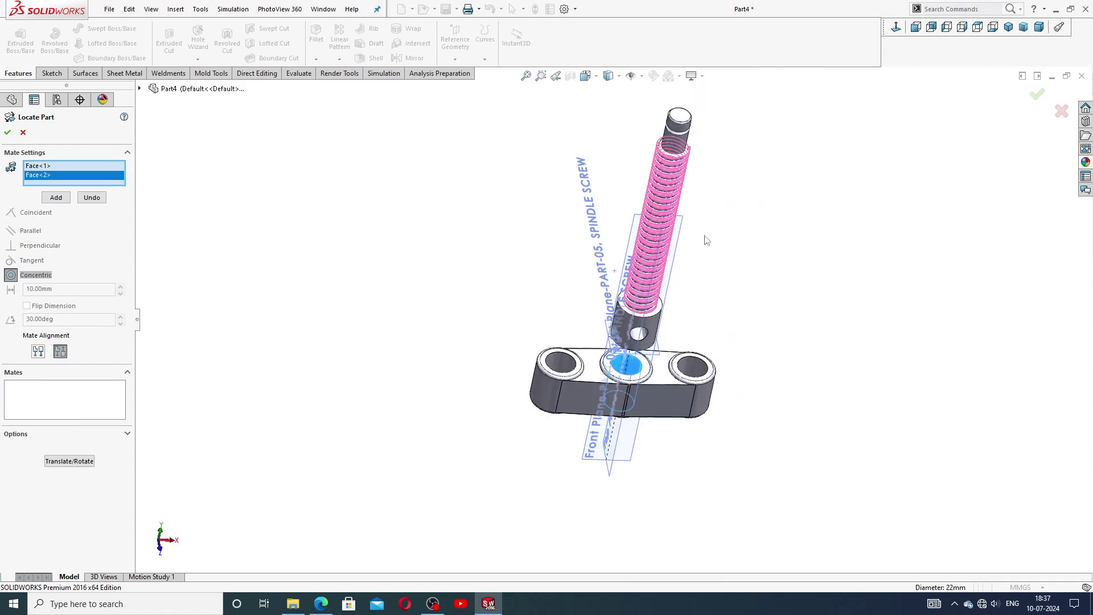
Flip the mate alignment so the screw's threads extend below the block
{"action": "left_click", "coordinate": [37, 352]}
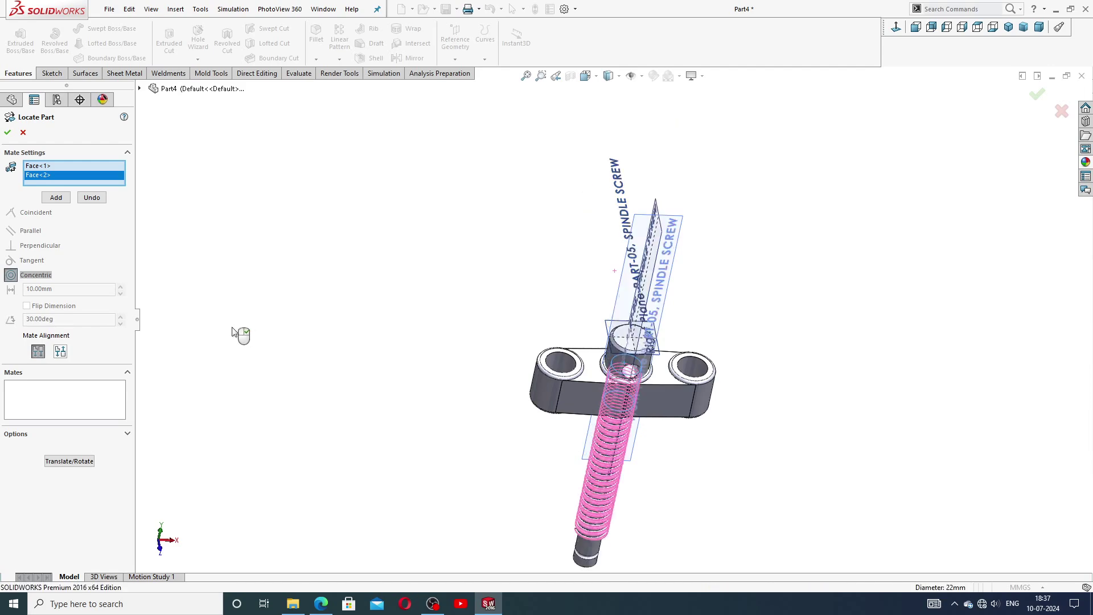
{"action": "scroll", "coordinate": [517, 303], "scroll_direction": "down", "scroll_amount": 3}
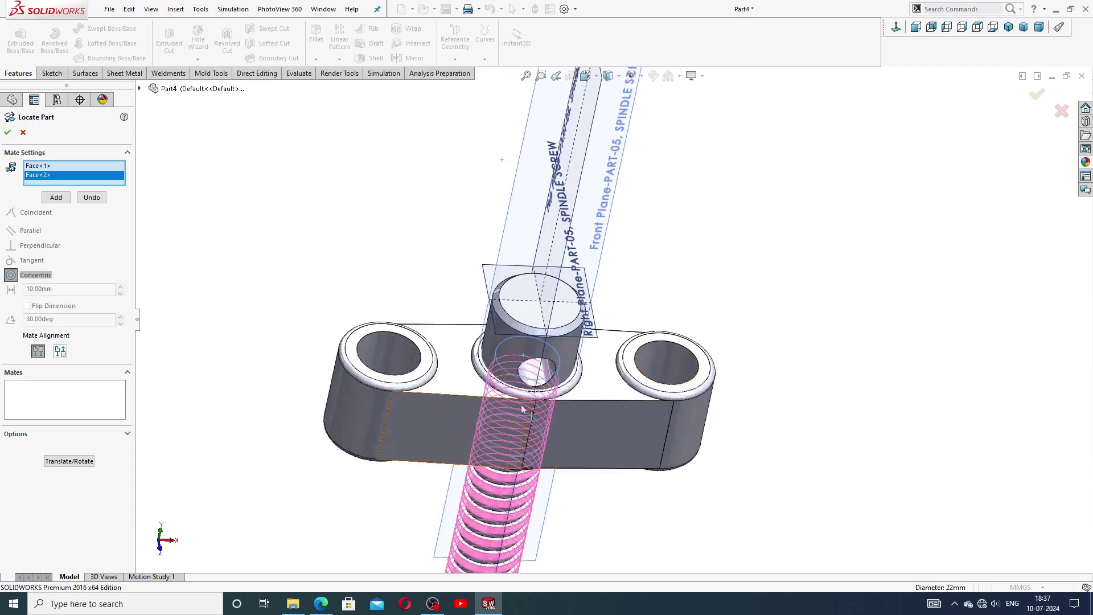
{"action": "scroll", "coordinate": [517, 303], "scroll_direction": "down", "scroll_amount": 2}
{"action": "scroll", "coordinate": [524, 354], "scroll_direction": "down", "scroll_amount": 3}
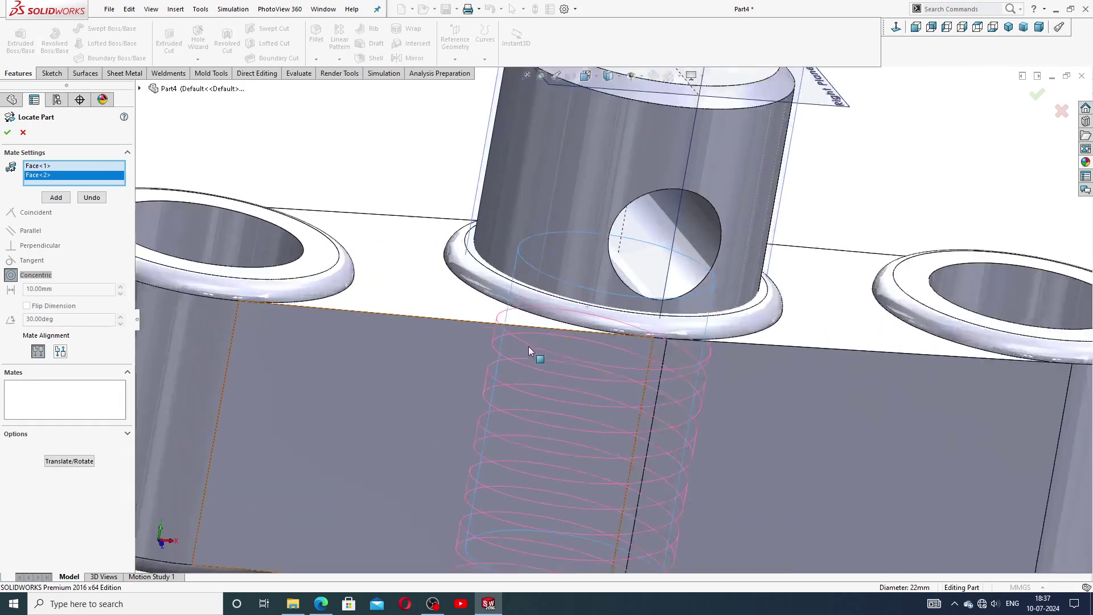
{"action": "scroll", "coordinate": [551, 275], "scroll_direction": "down", "scroll_amount": 2}
{"action": "scroll", "coordinate": [551, 275], "scroll_direction": "up", "scroll_amount": 4}
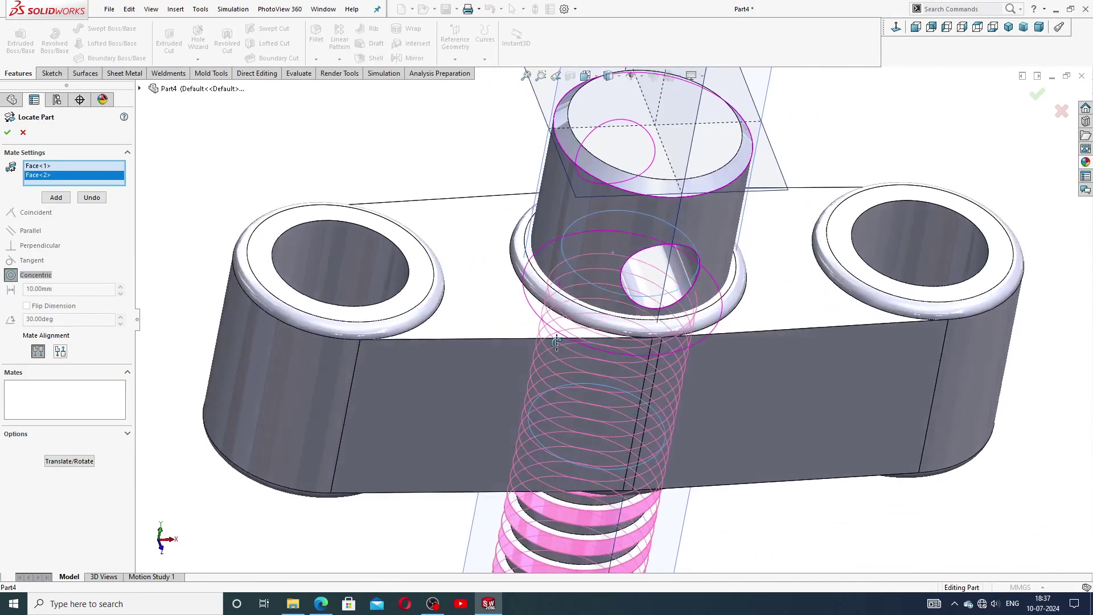
{"action": "scroll", "coordinate": [599, 281], "scroll_direction": "up", "scroll_amount": 2}
{"action": "scroll", "coordinate": [601, 279], "scroll_direction": "up", "scroll_amount": 1}
{"action": "scroll", "coordinate": [600, 279], "scroll_direction": "up", "scroll_amount": 1}
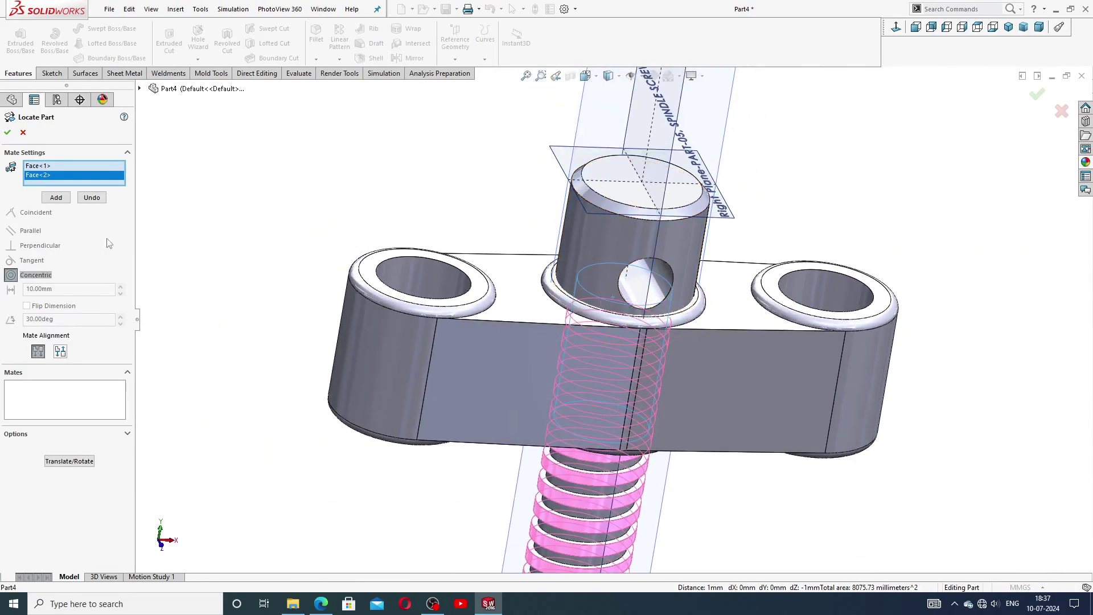
Add the concentric mate and a 12 mm distance mate, then accept the screw placement
{"action": "left_click", "coordinate": [59, 199]}
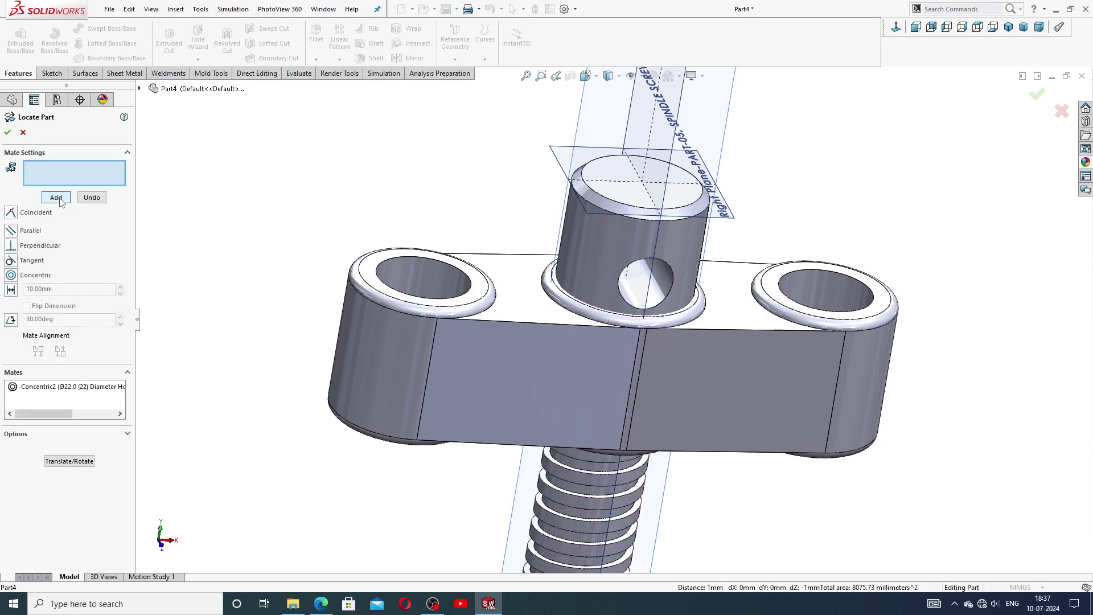
{"action": "left_click", "coordinate": [13, 290]}
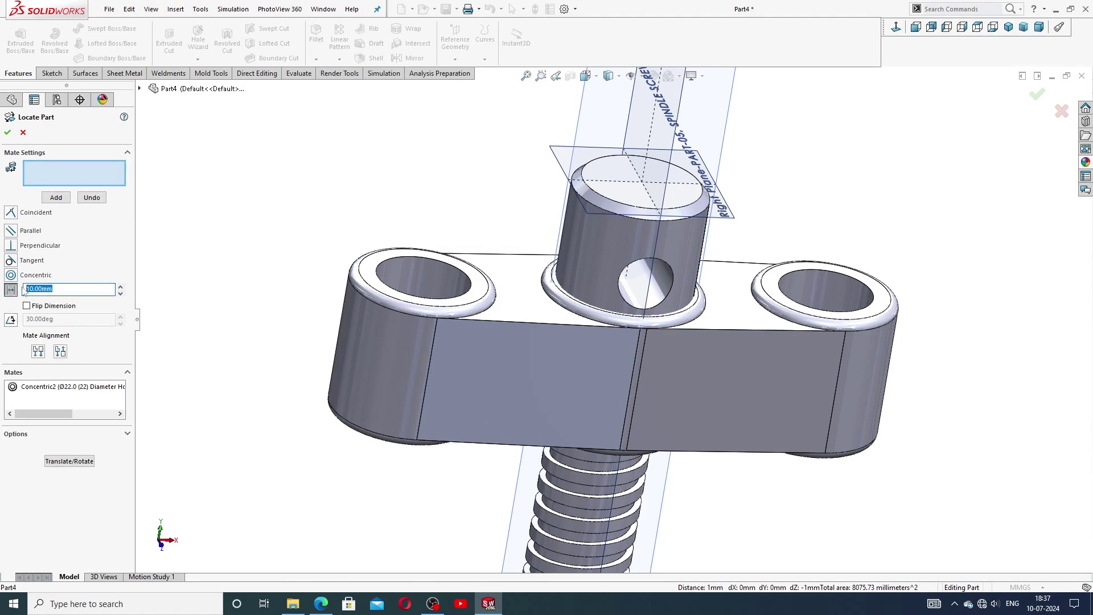
{"action": "type", "text": "1"}
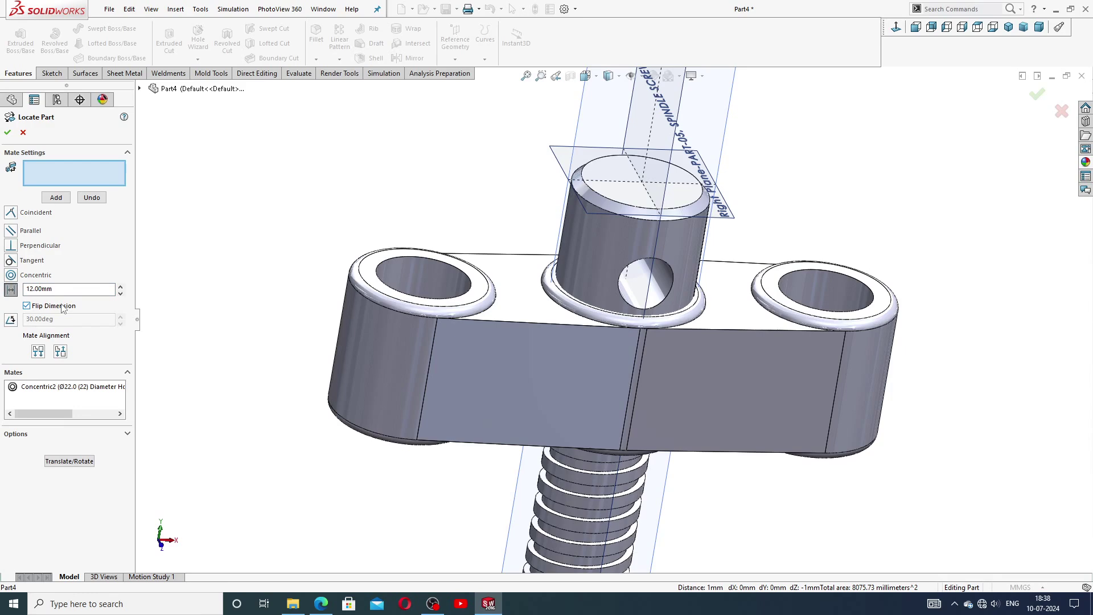
{"action": "left_click", "coordinate": [7, 132]}
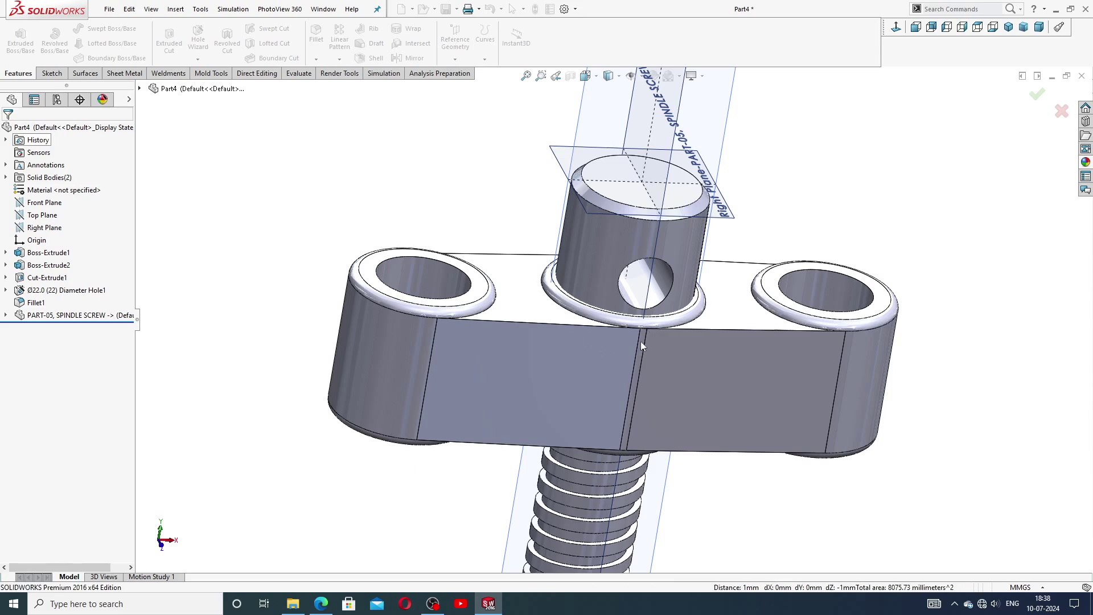
Select the inserted spindle screw, open its Edit Feature settings, and cancel without changes
{"action": "left_click", "coordinate": [607, 331]}
{"action": "middle_click_drag", "start_coordinate": [607, 329], "coordinate": [592, 405]}
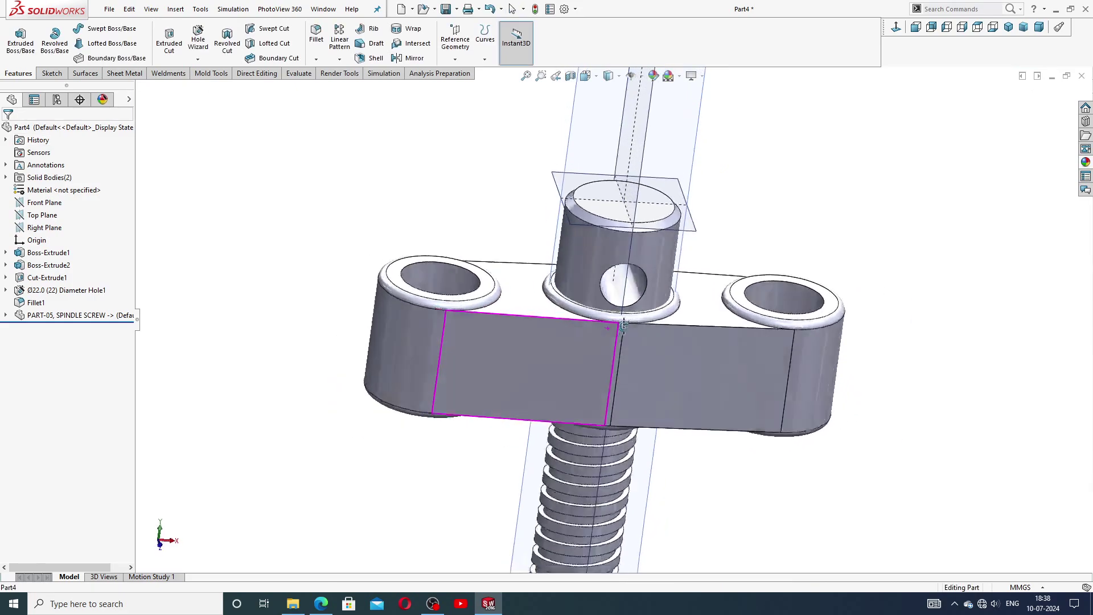
{"action": "scroll", "coordinate": [593, 319], "scroll_direction": "down", "scroll_amount": 3}
{"action": "left_click", "coordinate": [585, 215]}
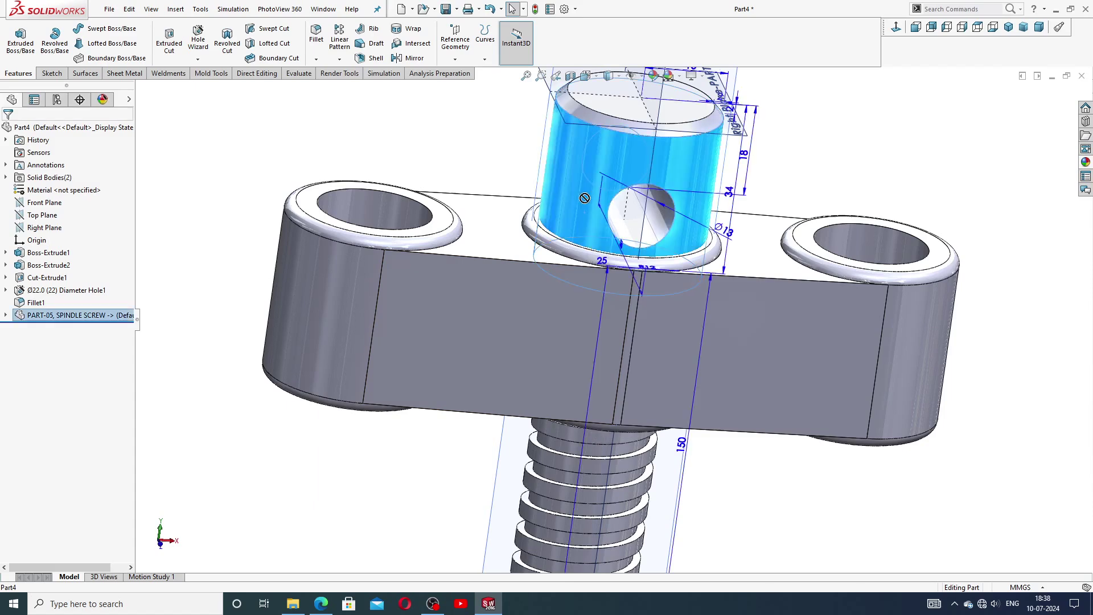
{"action": "scroll", "coordinate": [593, 301], "scroll_direction": "up", "scroll_amount": 2}
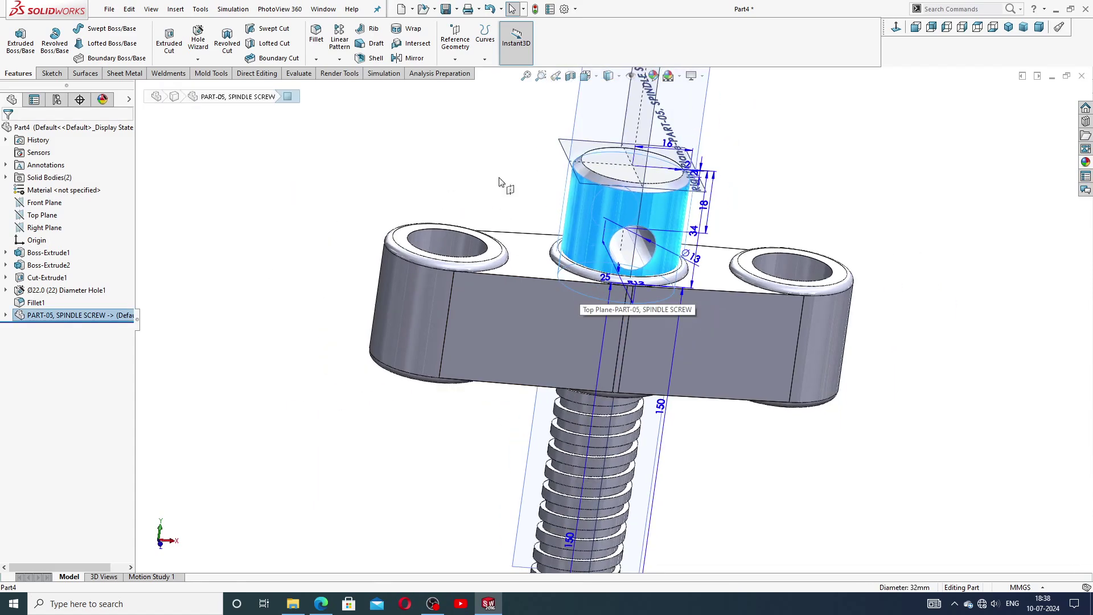
{"action": "left_click", "coordinate": [114, 316]}
{"action": "left_click", "coordinate": [127, 286]}
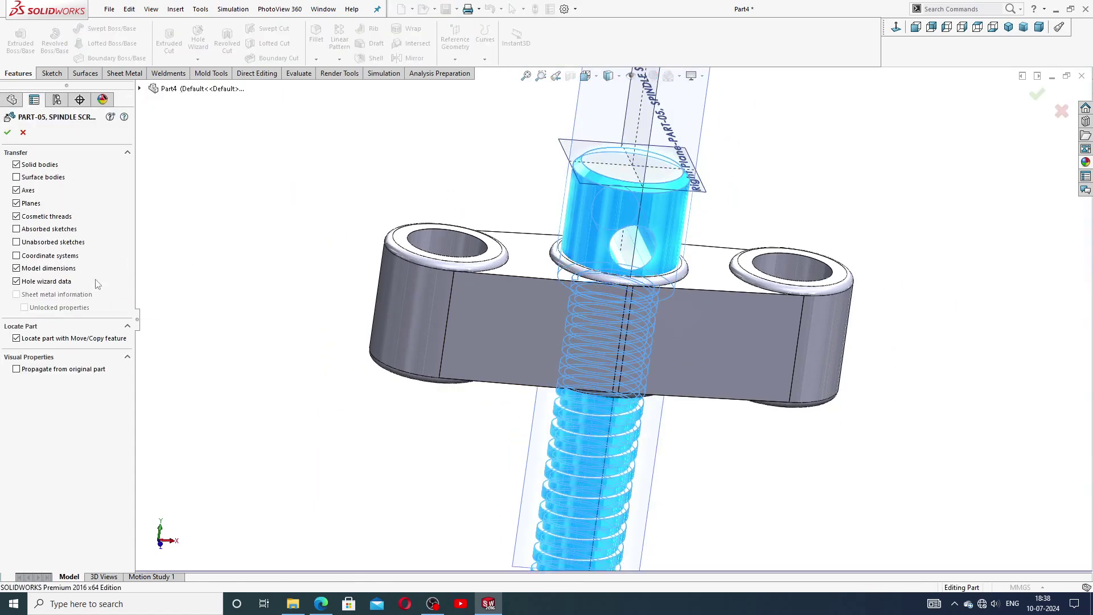
{"action": "left_click", "coordinate": [249, 261]}
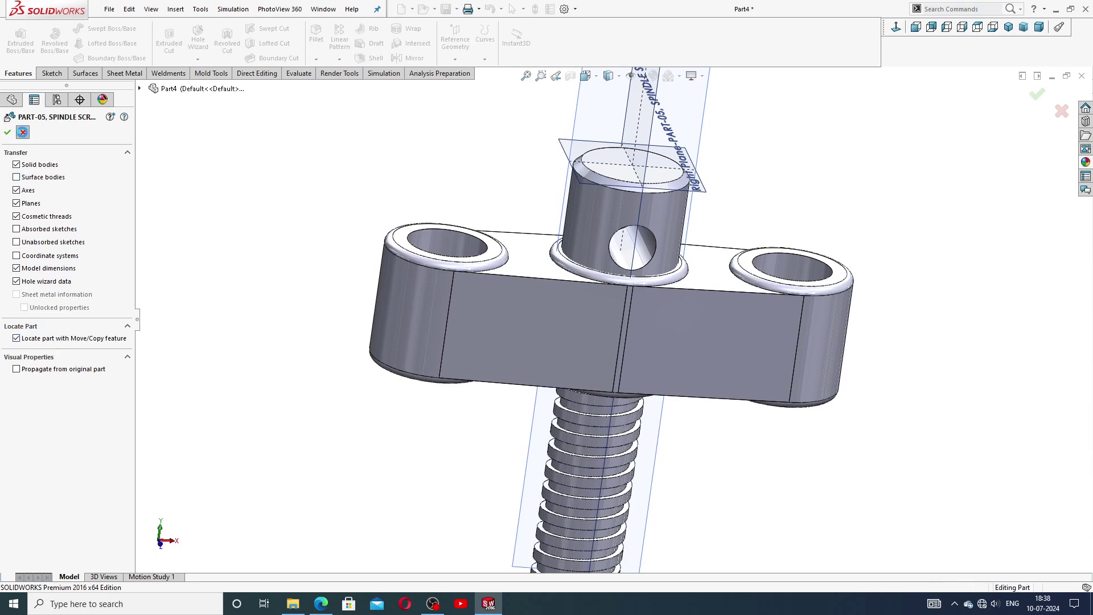
{"action": "left_click", "coordinate": [8, 133]}
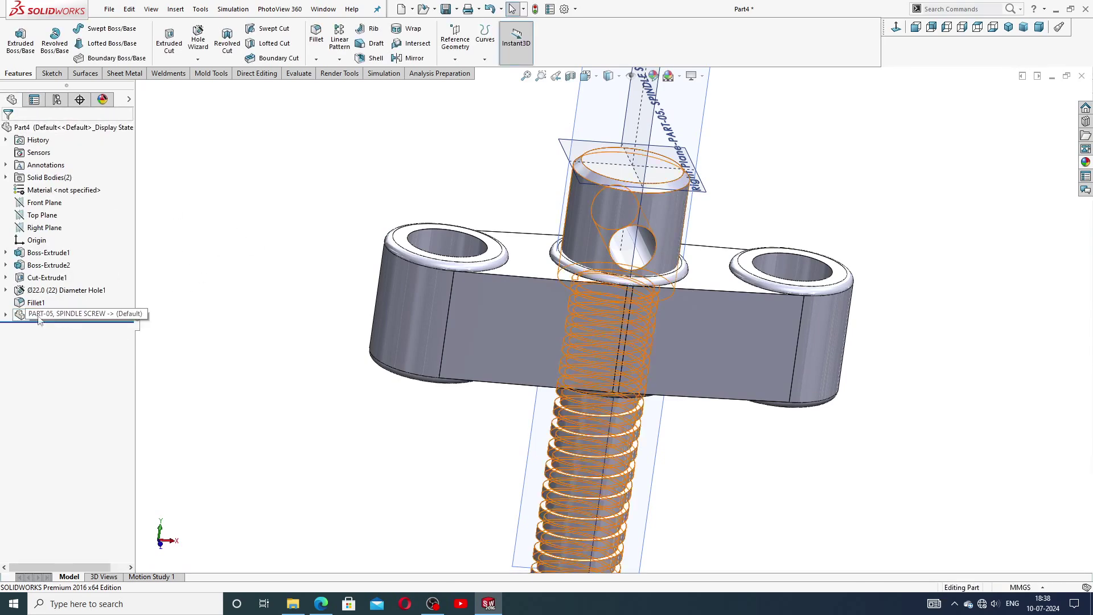
Expand the spindle screw node and highlight its Solid Bodies, Planes and Body-Move/Copy4
{"action": "left_click", "coordinate": [6, 314]}
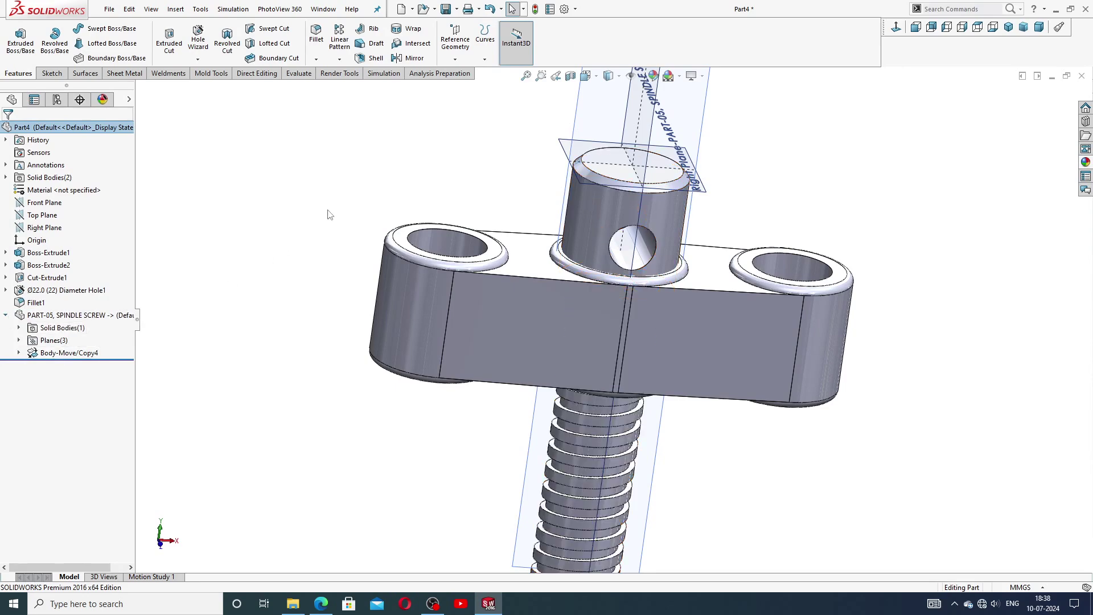
{"action": "left_click", "coordinate": [6, 316]}
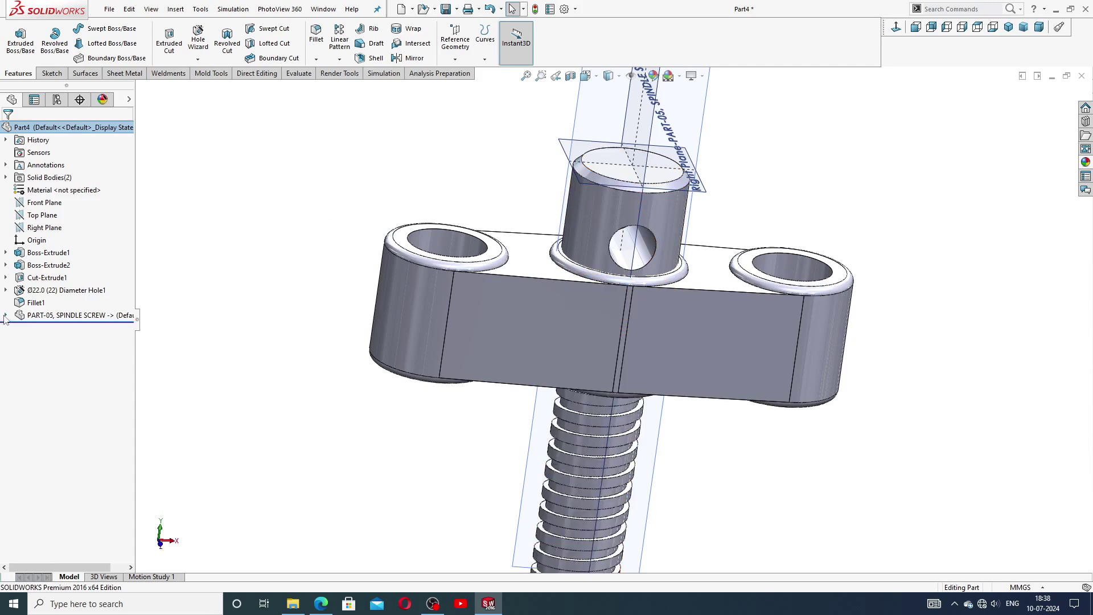
{"action": "left_click", "coordinate": [54, 317]}
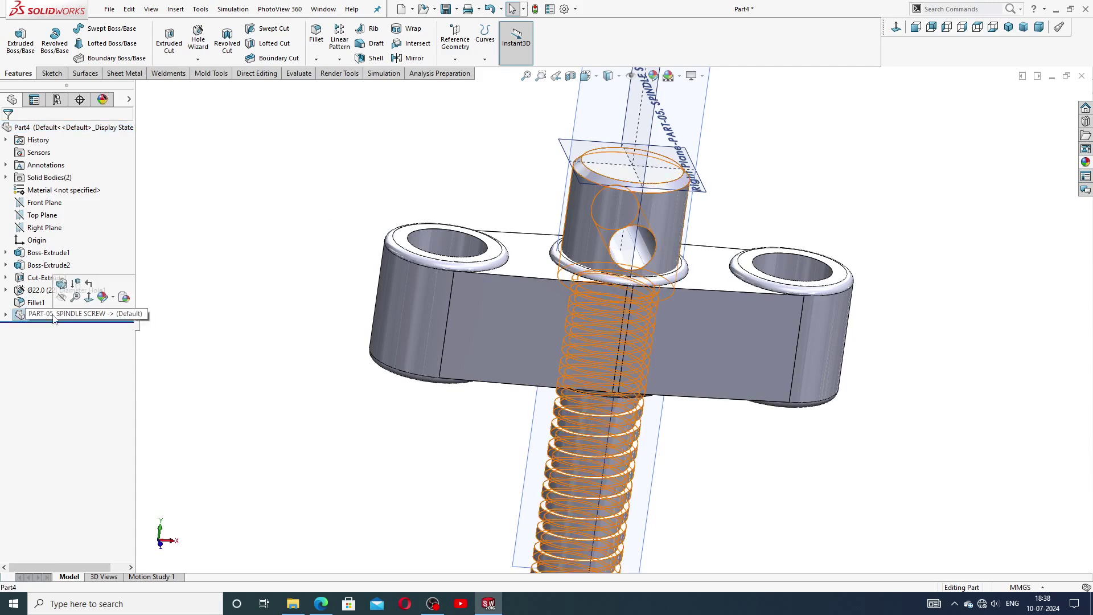
{"action": "left_click", "coordinate": [61, 283]}
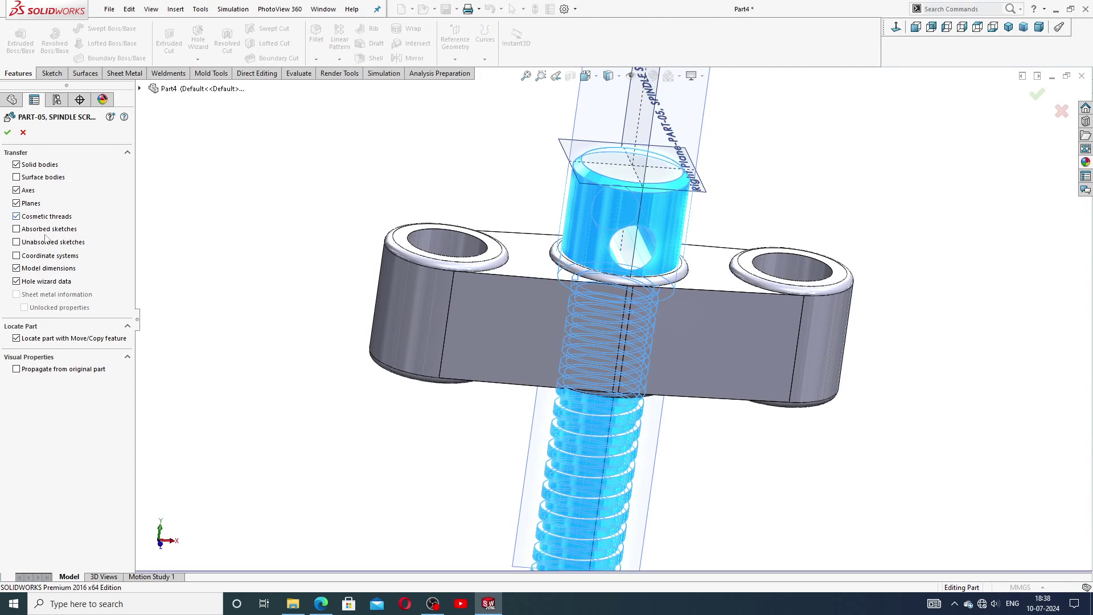
{"action": "left_click", "coordinate": [8, 132]}
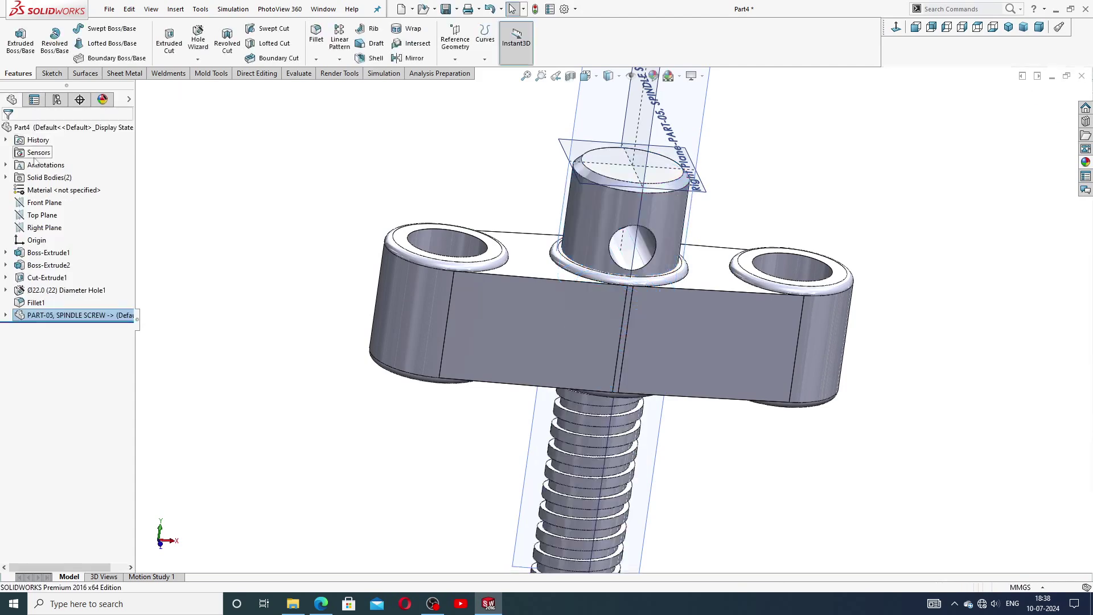
{"action": "left_click", "coordinate": [5, 315]}
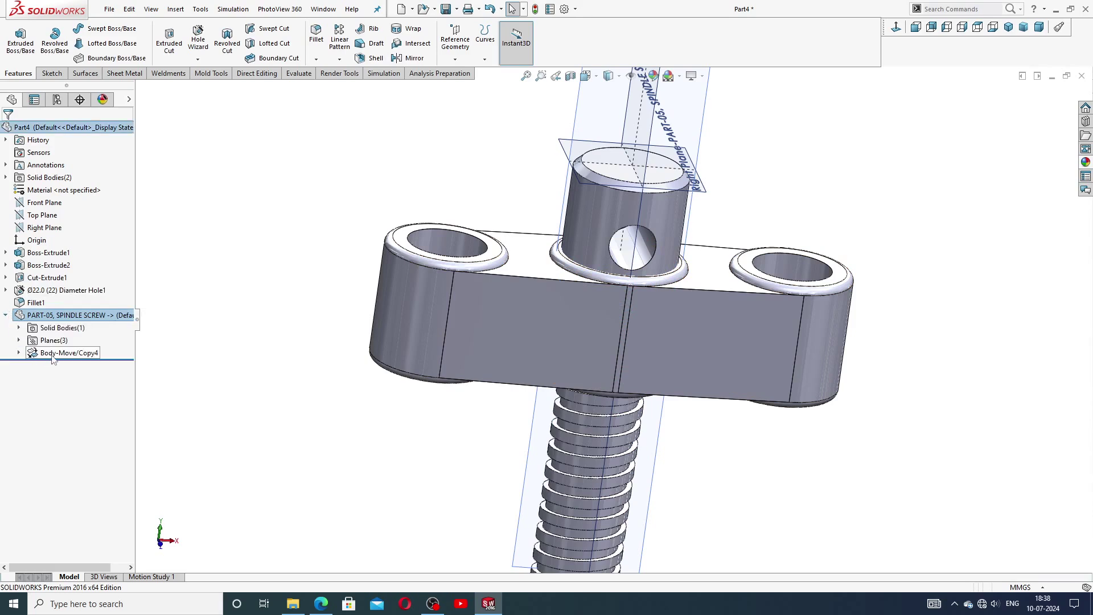
{"action": "left_click", "coordinate": [59, 330]}
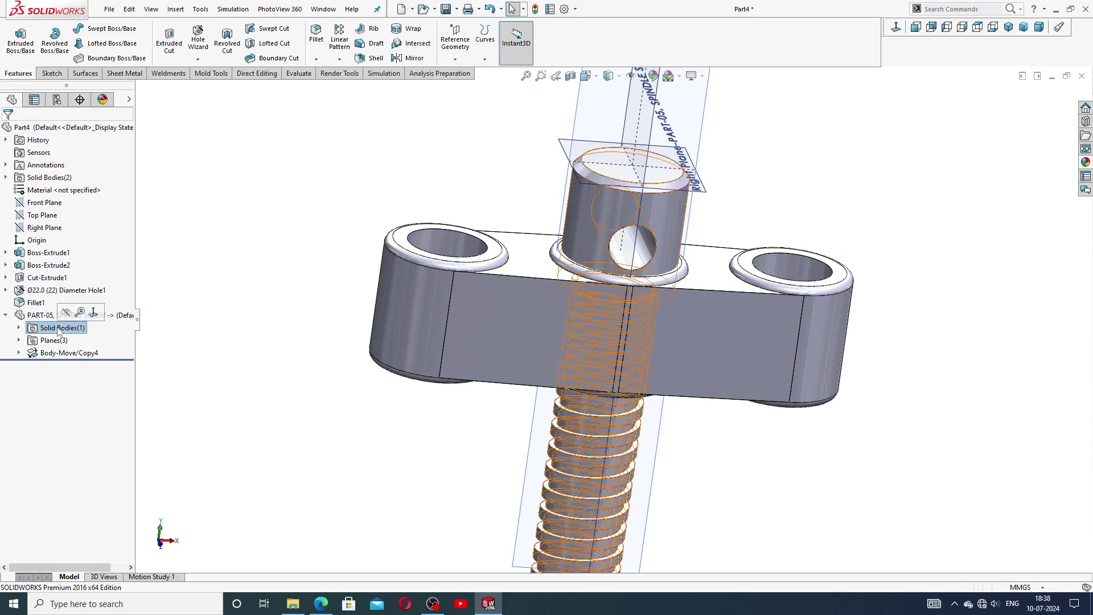
{"action": "left_click", "coordinate": [60, 340]}
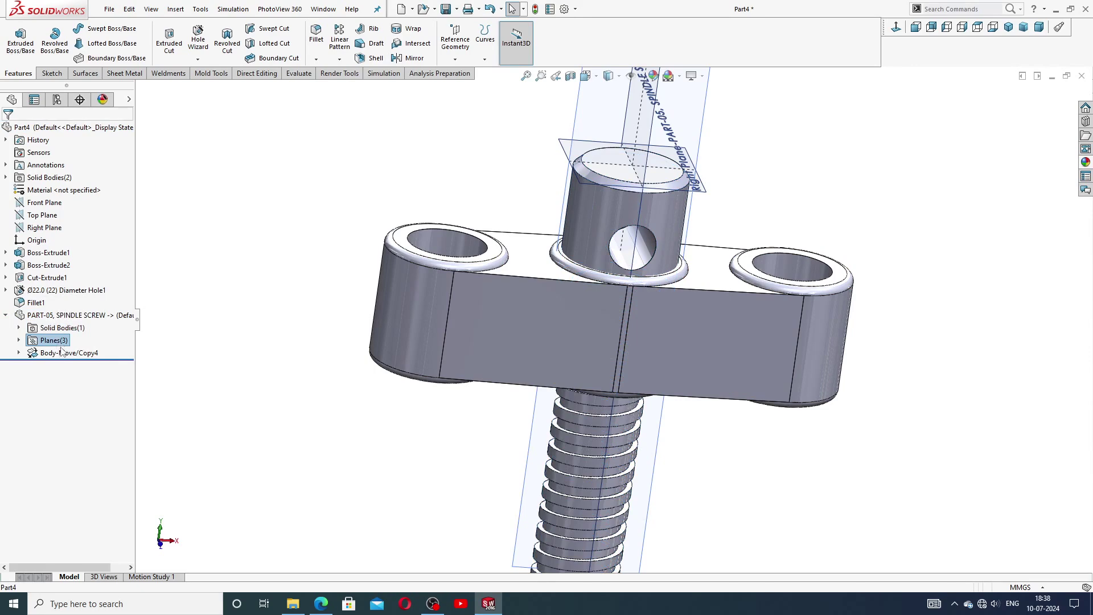
{"action": "left_click", "coordinate": [62, 352]}
{"action": "left_click", "coordinate": [76, 306]}
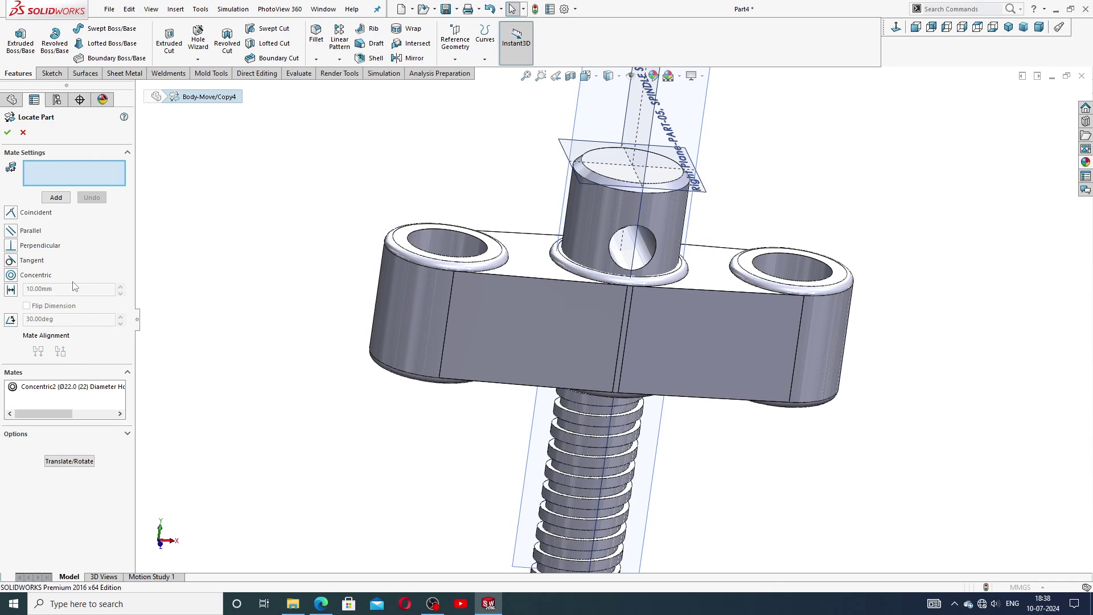
{"action": "middle_click_drag", "start_coordinate": [436, 289], "coordinate": [436, 300]}
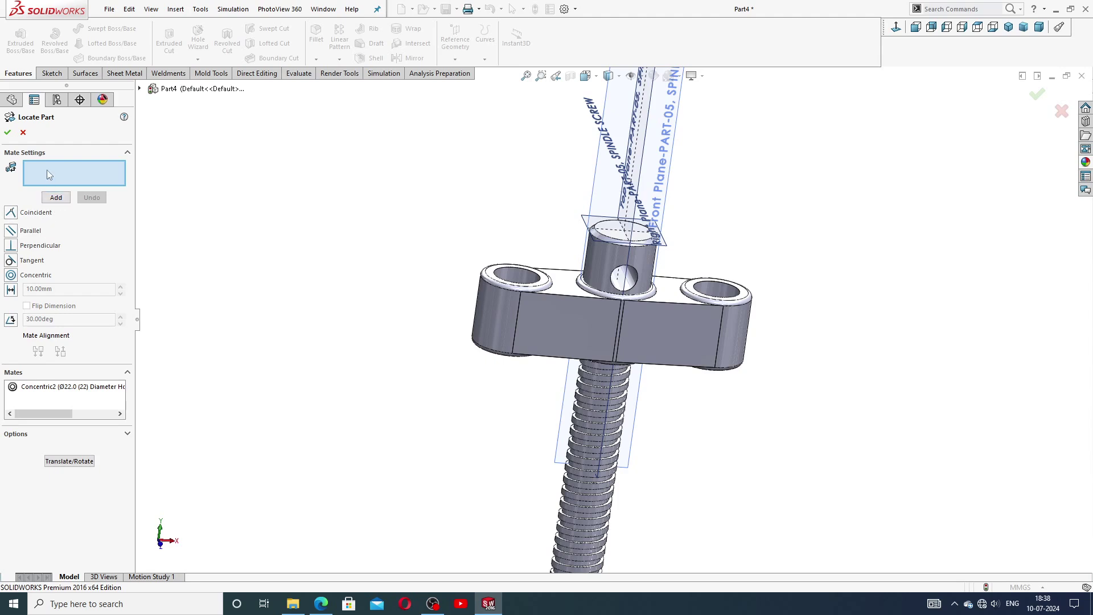
{"action": "left_click", "coordinate": [59, 201]}
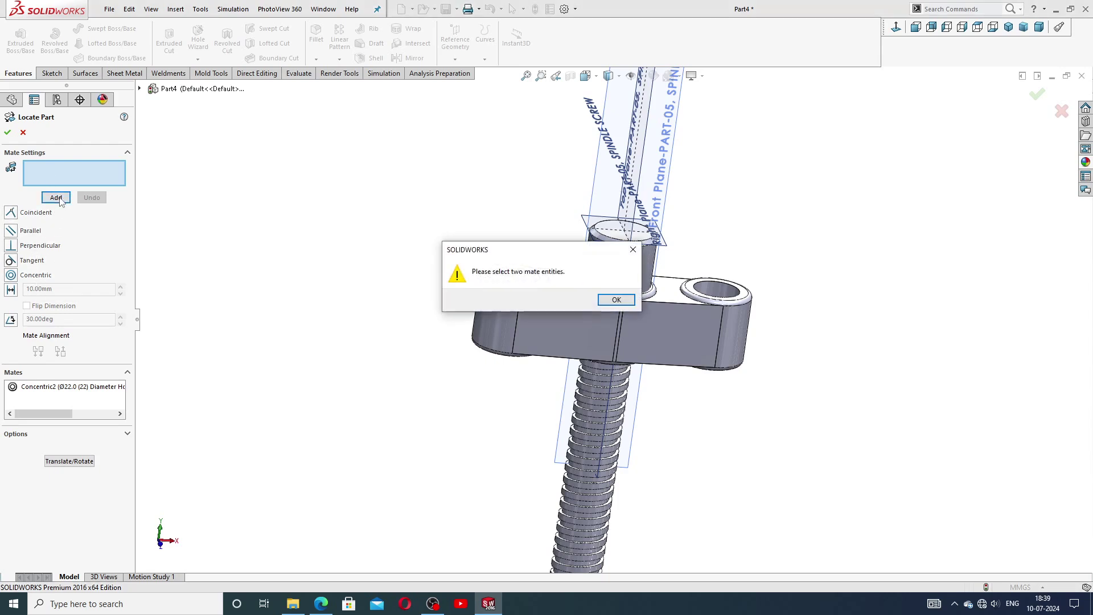
{"action": "left_click", "coordinate": [634, 253]}
{"action": "scroll", "coordinate": [598, 294], "scroll_direction": "down", "scroll_amount": 2}
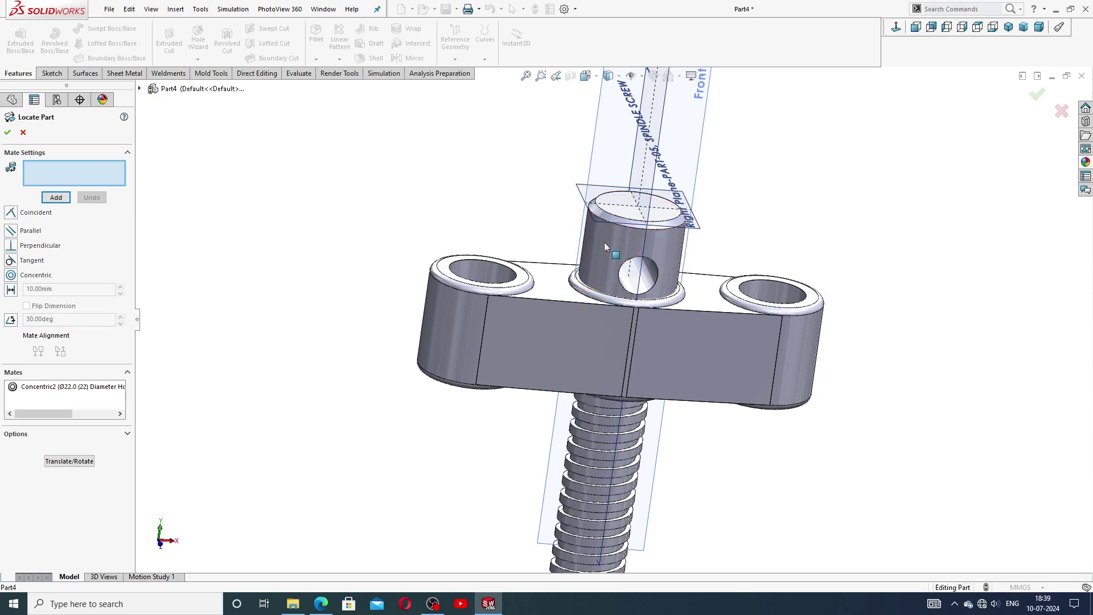
{"action": "left_click", "coordinate": [603, 241]}
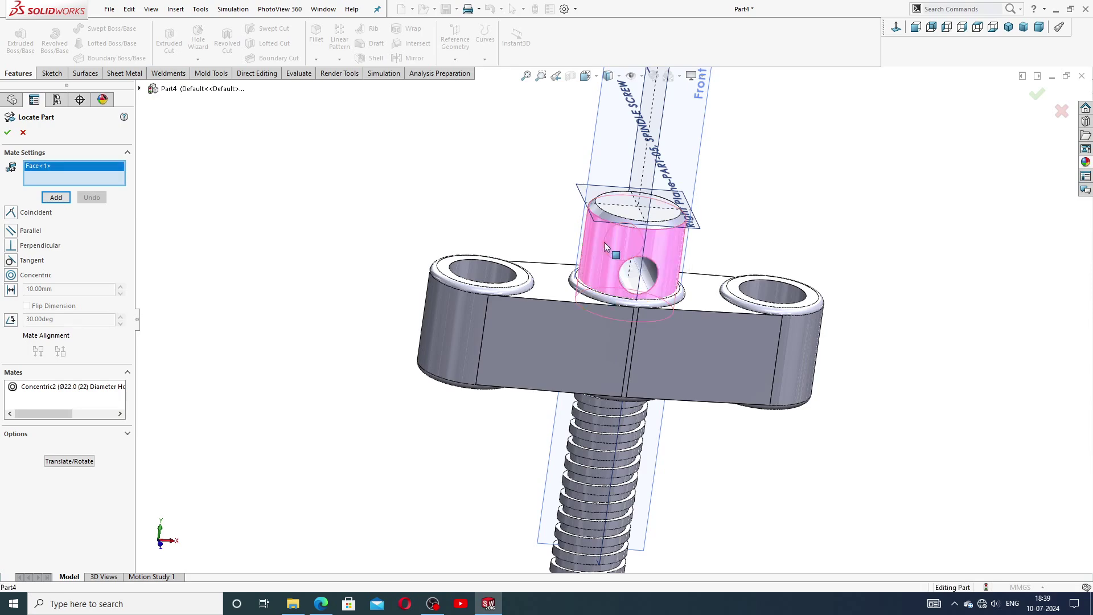
{"action": "left_click", "coordinate": [545, 317]}
{"action": "scroll", "coordinate": [541, 268], "scroll_direction": "down", "scroll_amount": 2}
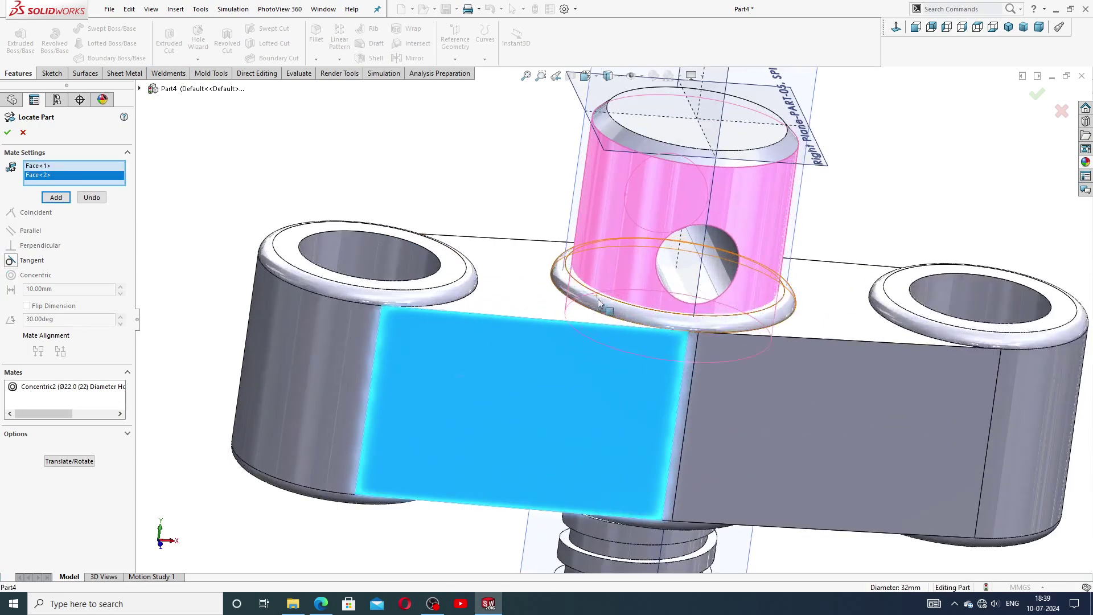
{"action": "left_click", "coordinate": [539, 298]}
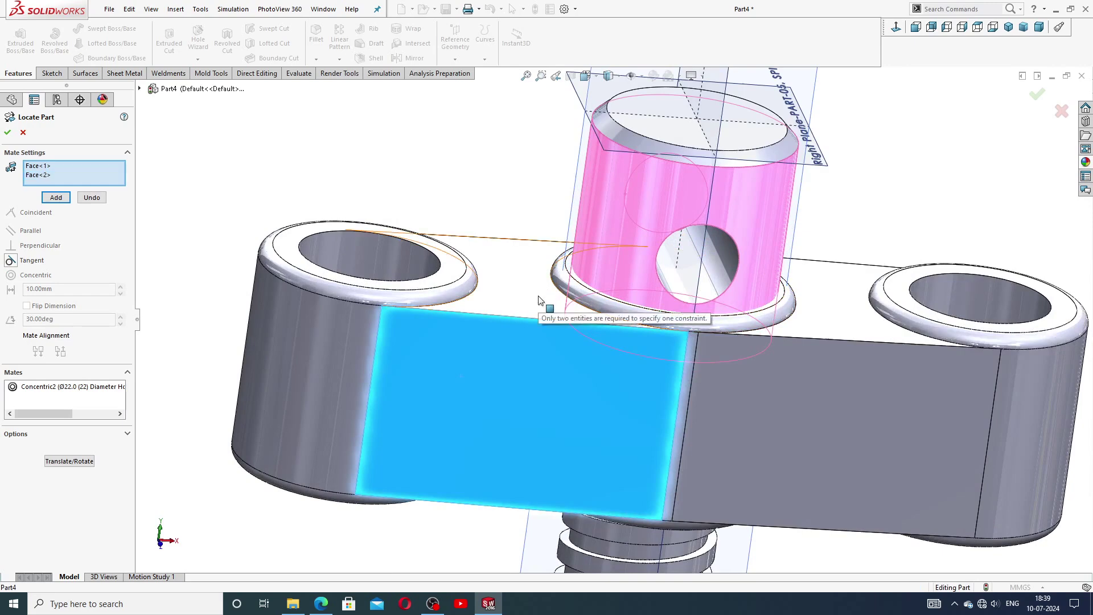
{"action": "right_click", "coordinate": [117, 166]}
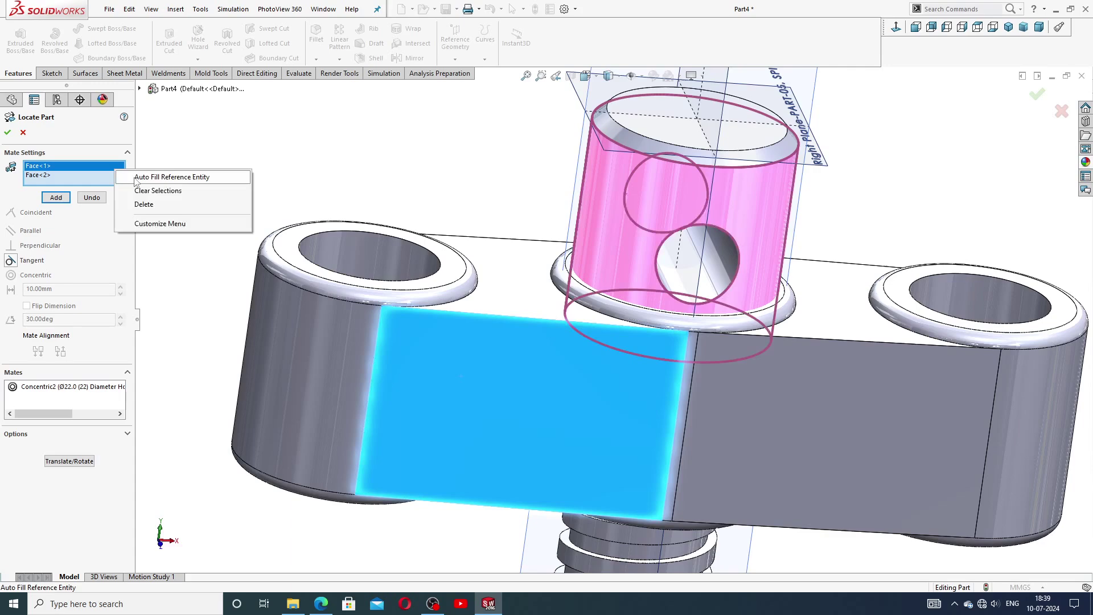
{"action": "left_click", "coordinate": [145, 202]}
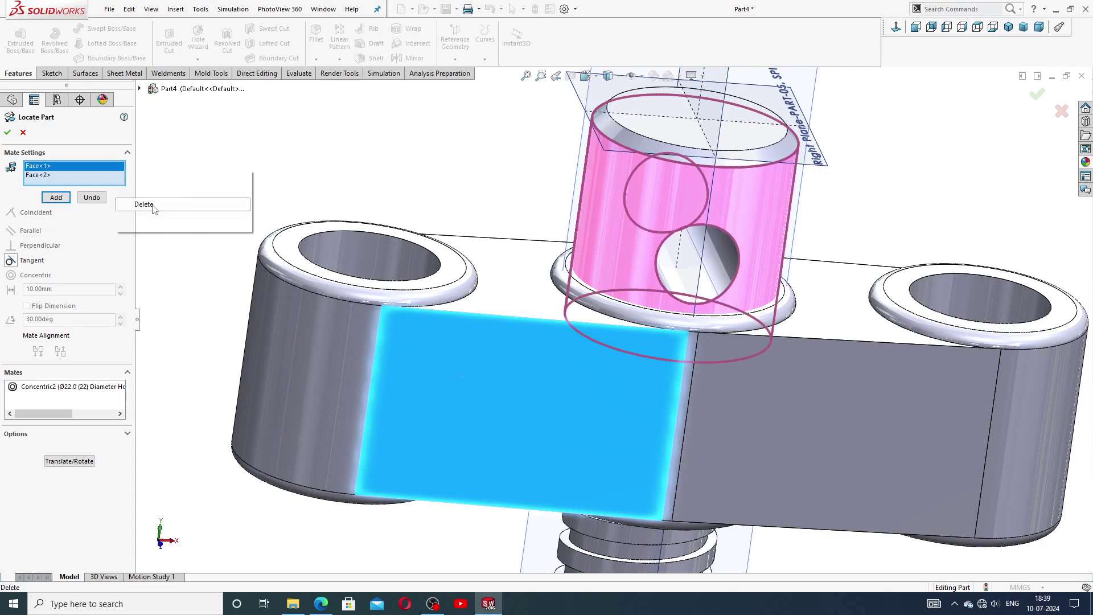
{"action": "right_click", "coordinate": [84, 172]}
{"action": "left_click", "coordinate": [126, 194]}
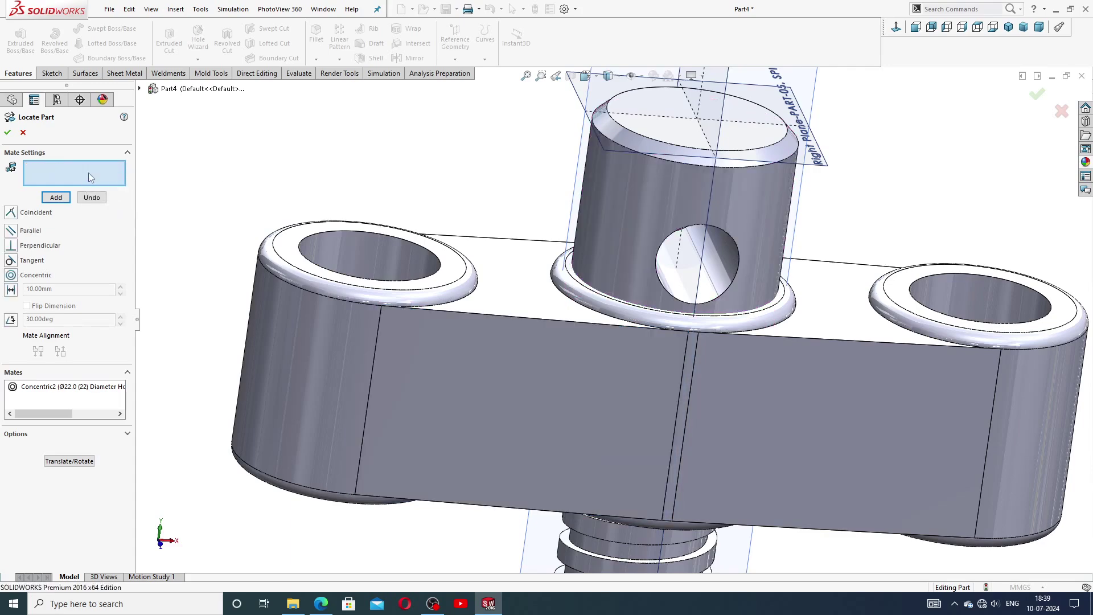
{"action": "left_click", "coordinate": [624, 217]}
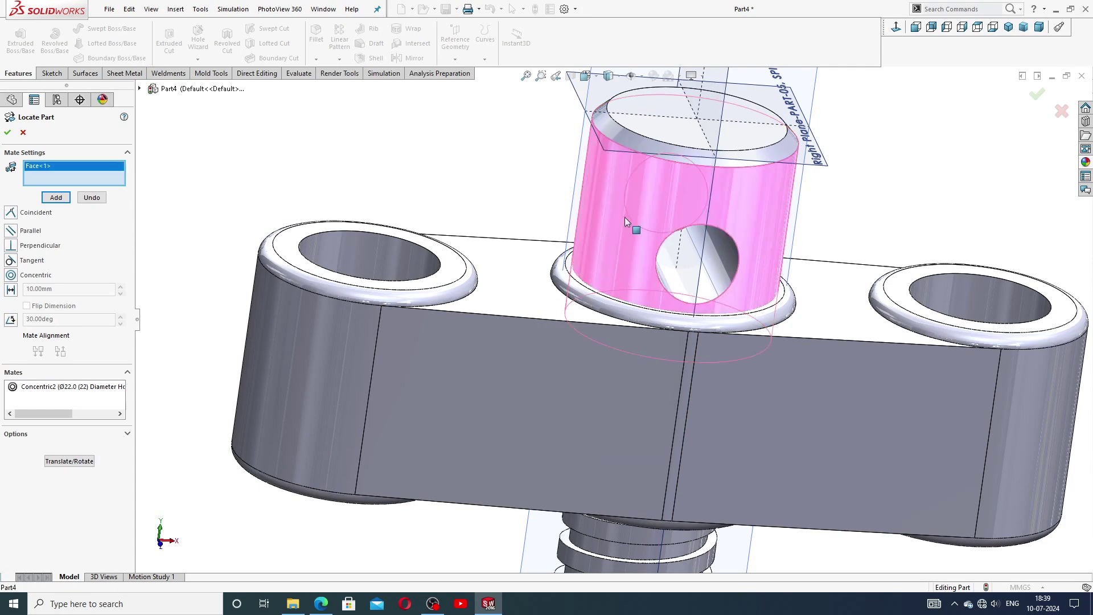
{"action": "scroll", "coordinate": [582, 297], "scroll_direction": "down", "scroll_amount": 3}
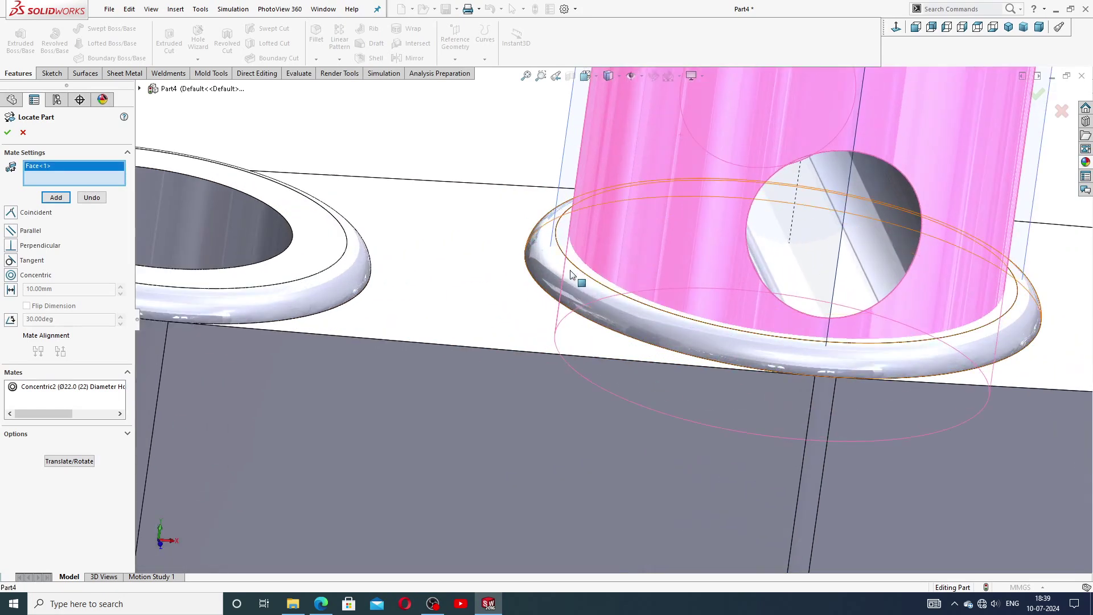
{"action": "left_click", "coordinate": [563, 239]}
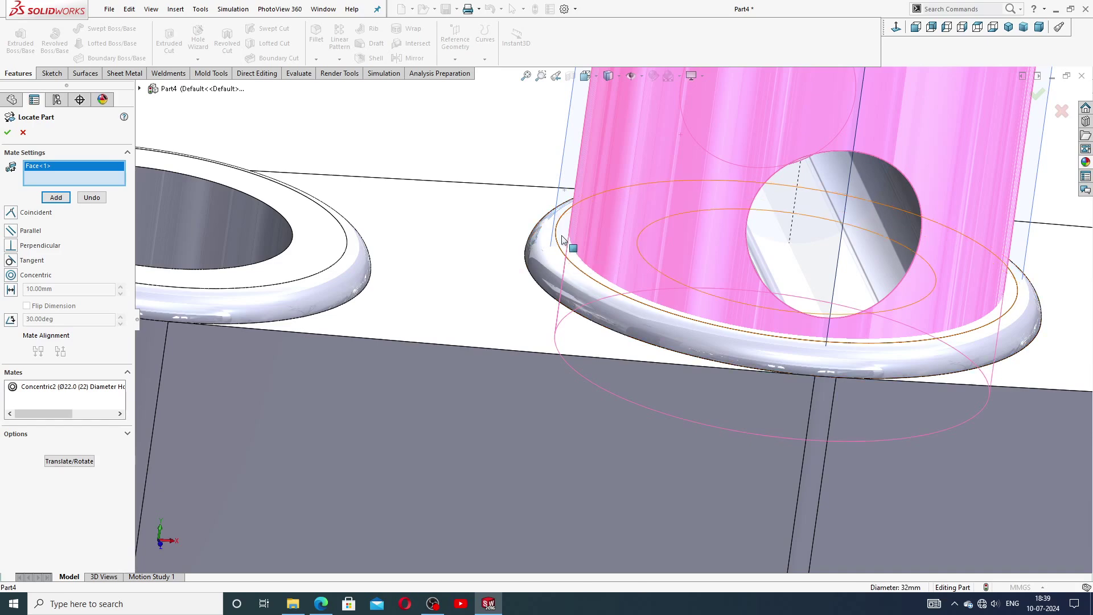
{"action": "scroll", "coordinate": [582, 286], "scroll_direction": "up", "scroll_amount": 5}
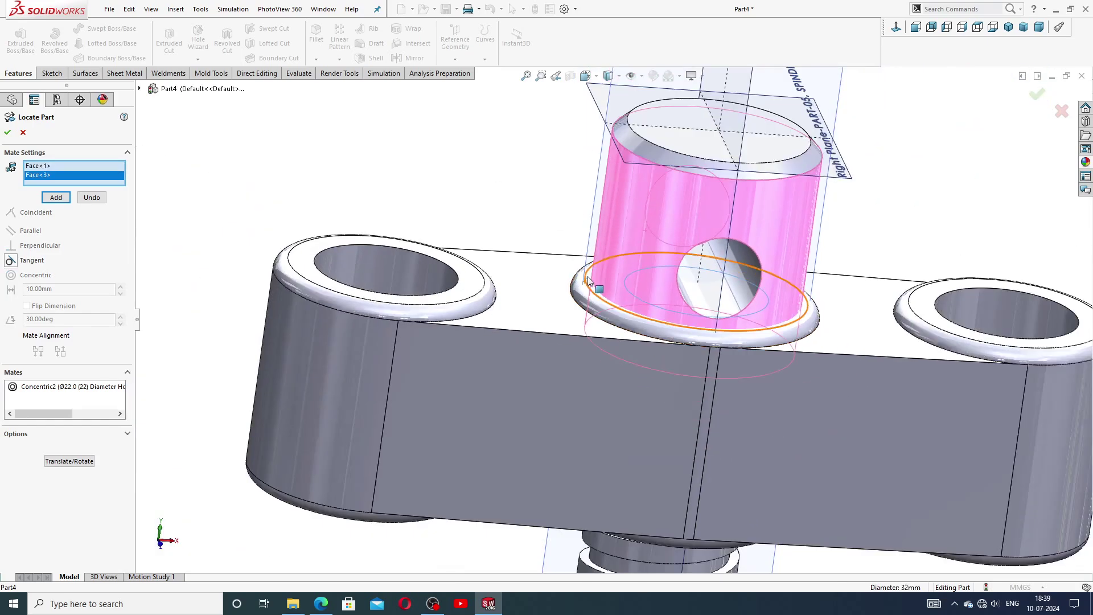
{"action": "middle_click_drag", "start_coordinate": [592, 285], "coordinate": [581, 390]}
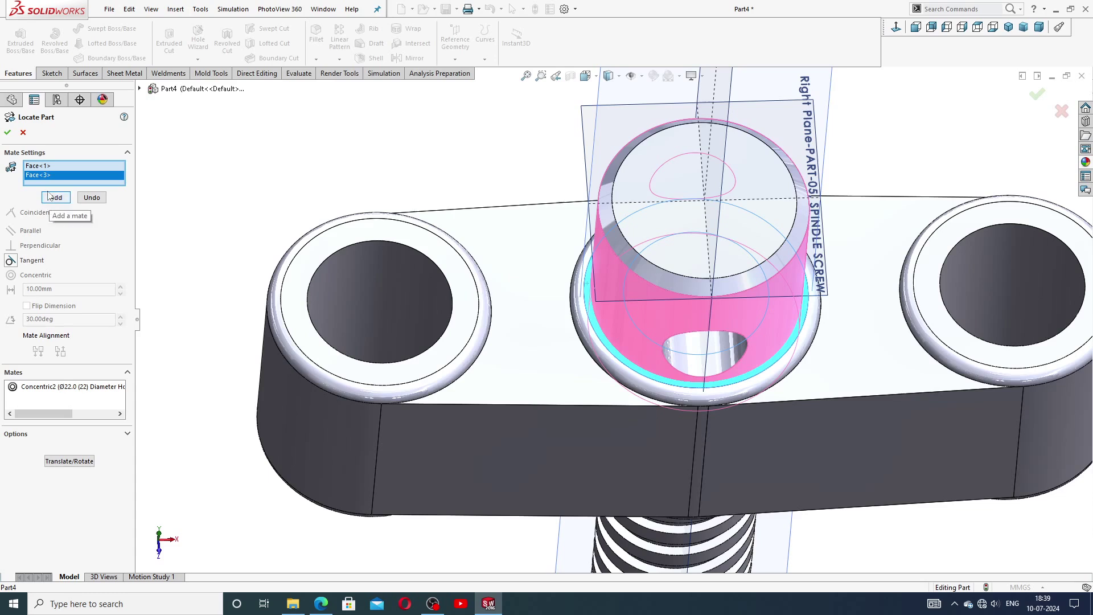
{"action": "left_click", "coordinate": [23, 133]}
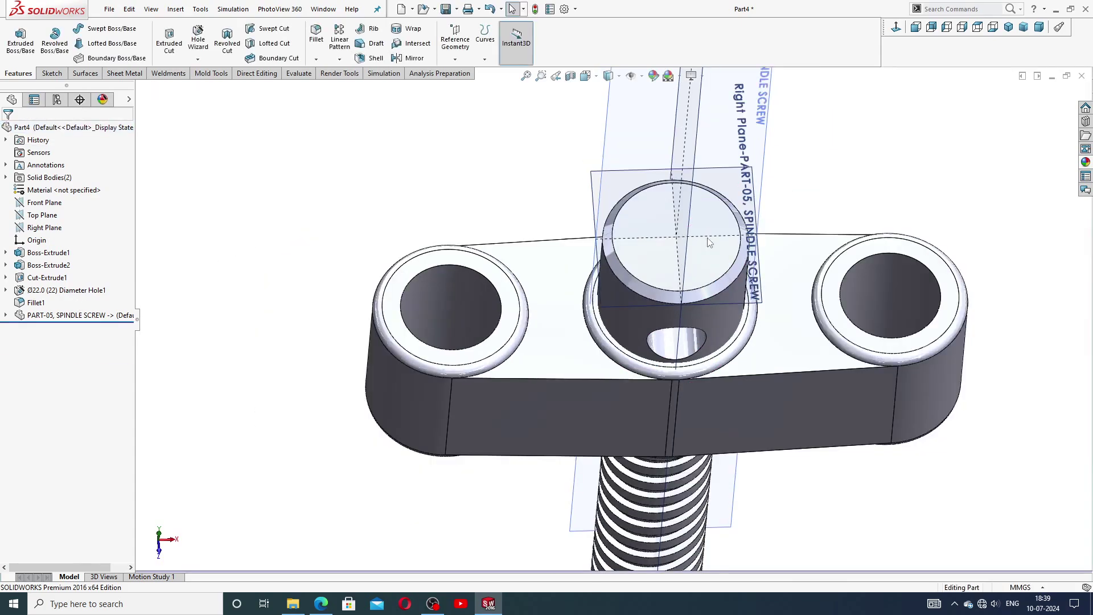
Zoom and orbit above the central boss, then open the Insert > Features command list
{"action": "scroll", "coordinate": [651, 336], "scroll_direction": "down", "scroll_amount": 3}
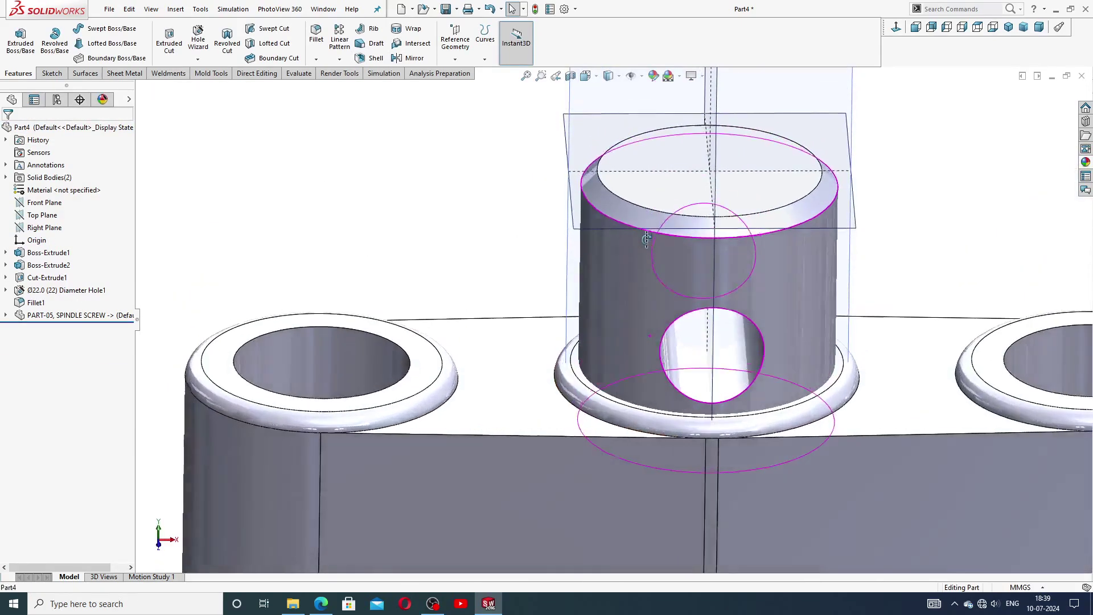
{"action": "middle_click_drag", "start_coordinate": [647, 240], "coordinate": [650, 267]}
{"action": "left_click", "coordinate": [175, 10]}
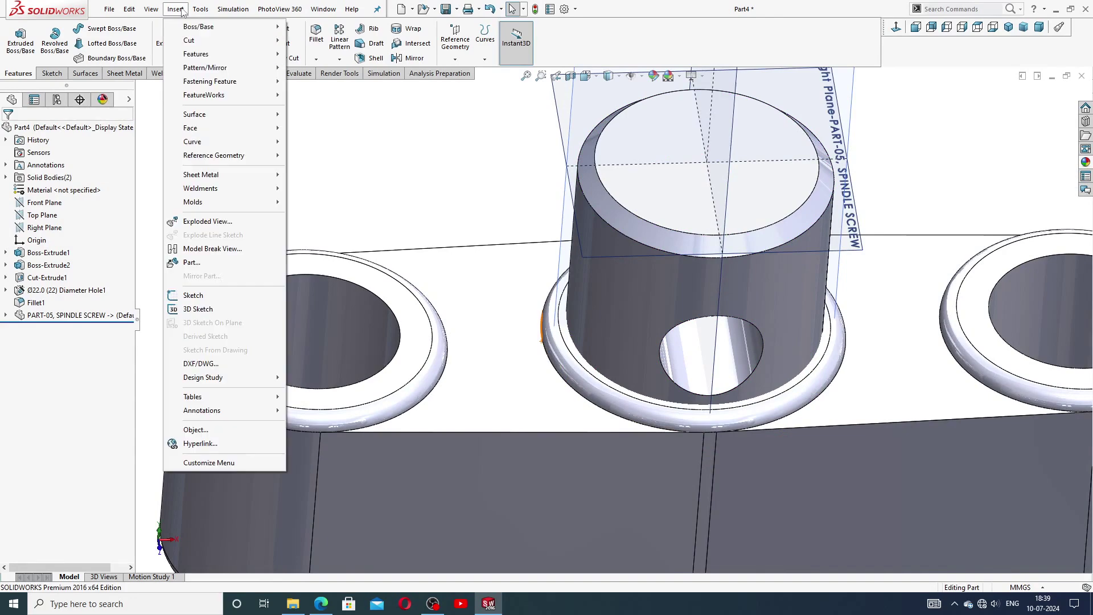
{"action": "mouse_move", "coordinate": [196, 54]}
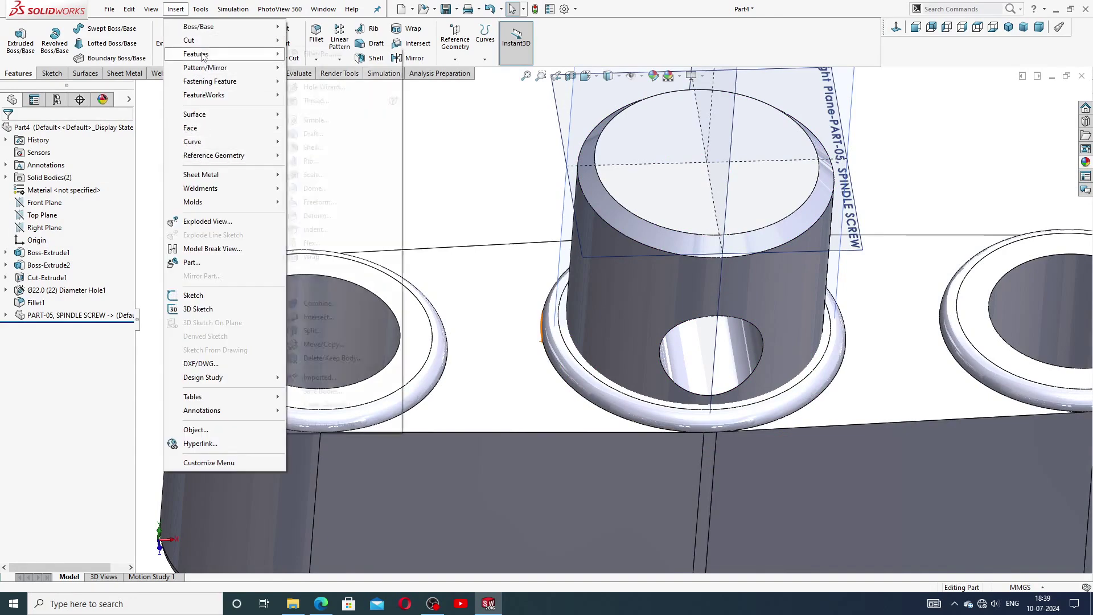
Start a subtract Combine with Fillet1 as main body and the spindle screw to subtract
{"action": "left_click", "coordinate": [319, 304]}
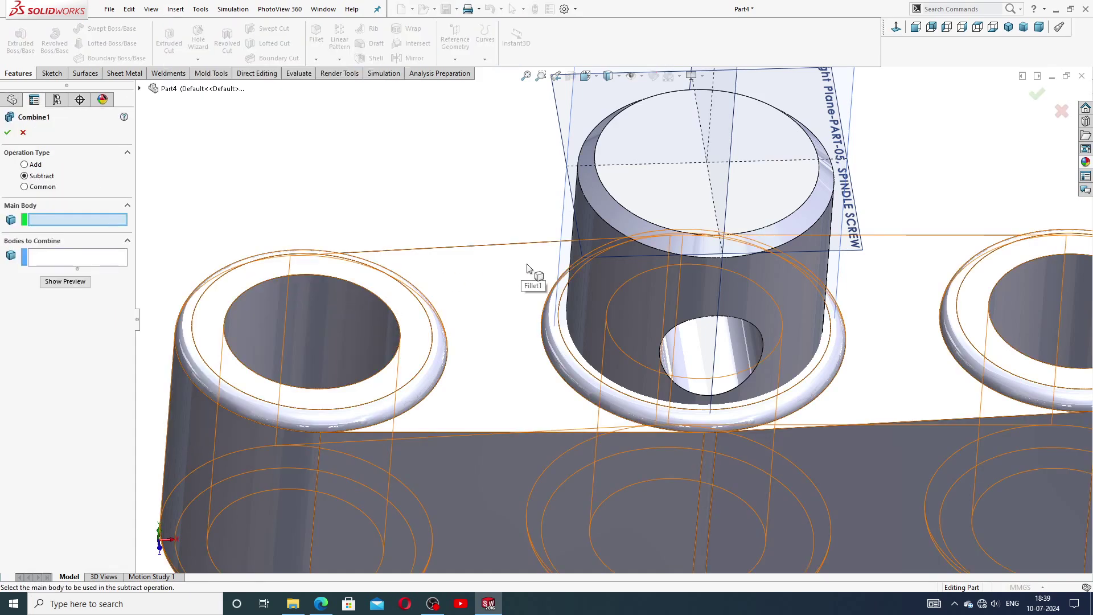
{"action": "scroll", "coordinate": [528, 269], "scroll_direction": "up", "scroll_amount": 3}
{"action": "scroll", "coordinate": [619, 404], "scroll_direction": "down", "scroll_amount": 2}
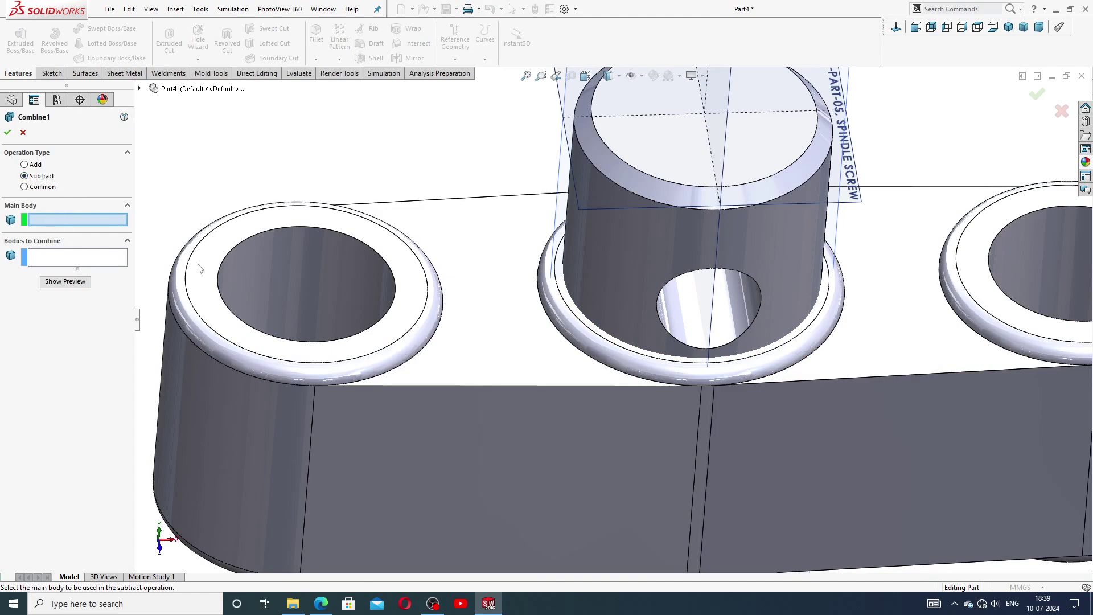
{"action": "left_click", "coordinate": [500, 427]}
{"action": "scroll", "coordinate": [498, 426], "scroll_direction": "up", "scroll_amount": 2}
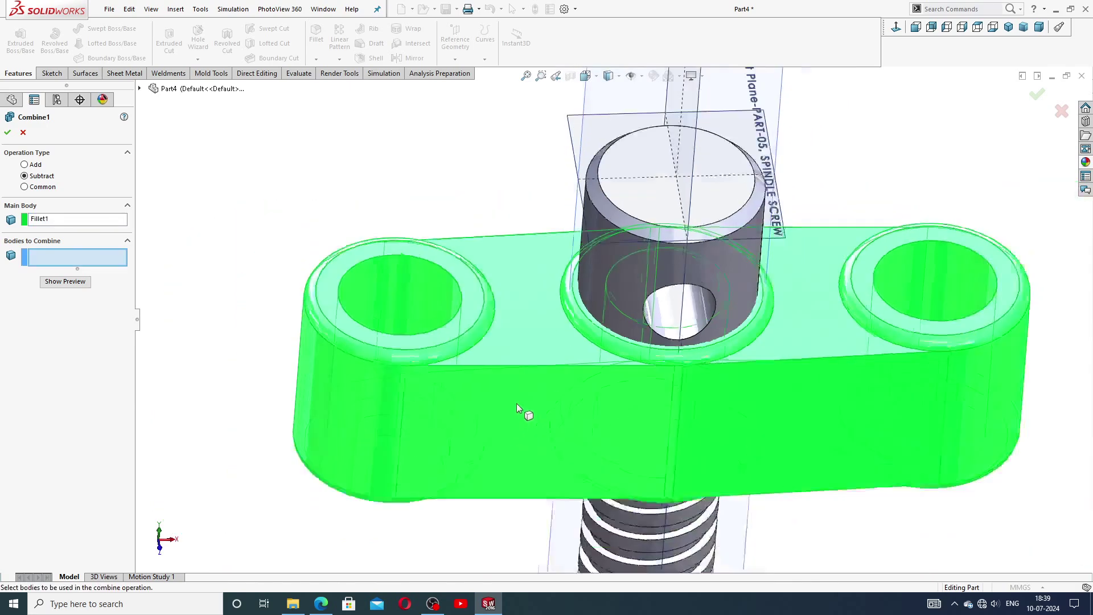
{"action": "scroll", "coordinate": [517, 403], "scroll_direction": "up", "scroll_amount": 1}
{"action": "scroll", "coordinate": [644, 349], "scroll_direction": "down", "scroll_amount": 1}
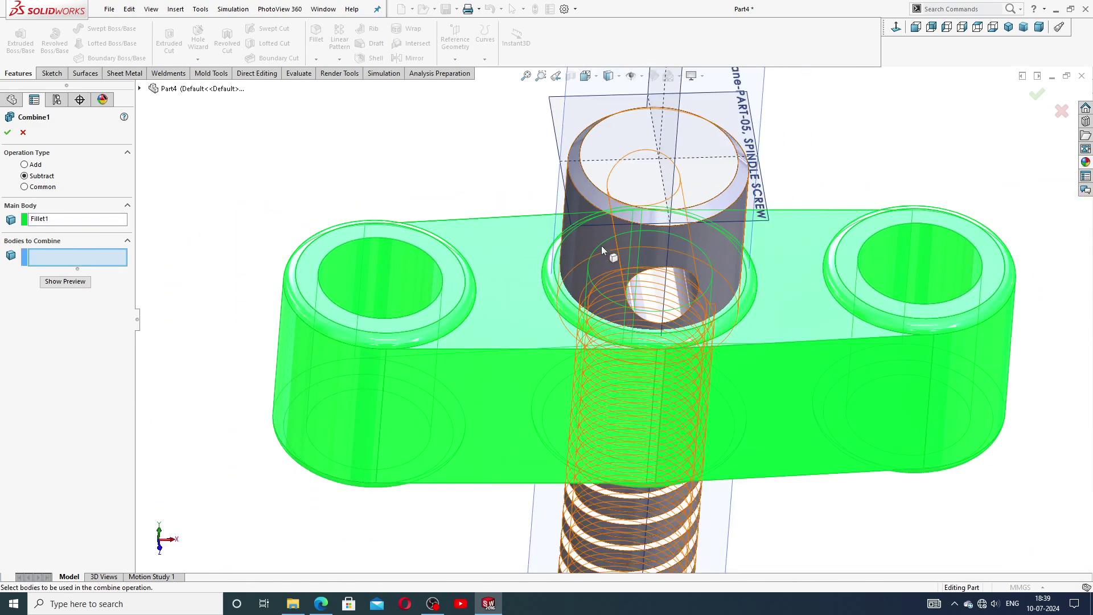
{"action": "left_click", "coordinate": [583, 237]}
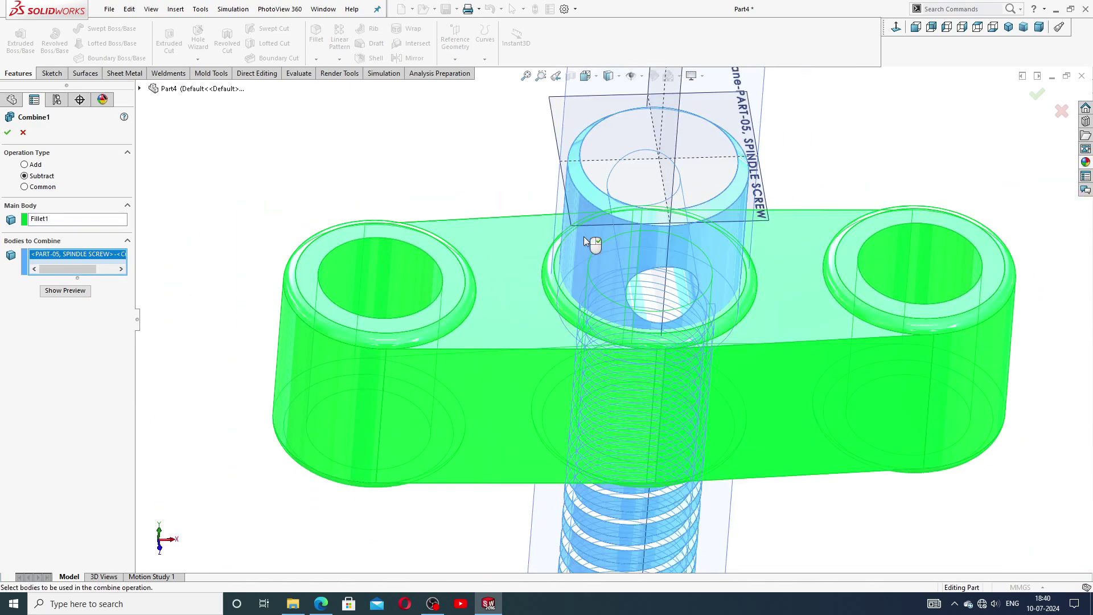
Preview the subtraction, accept Combine1, and inspect the threaded middle boss
{"action": "left_click", "coordinate": [64, 290]}
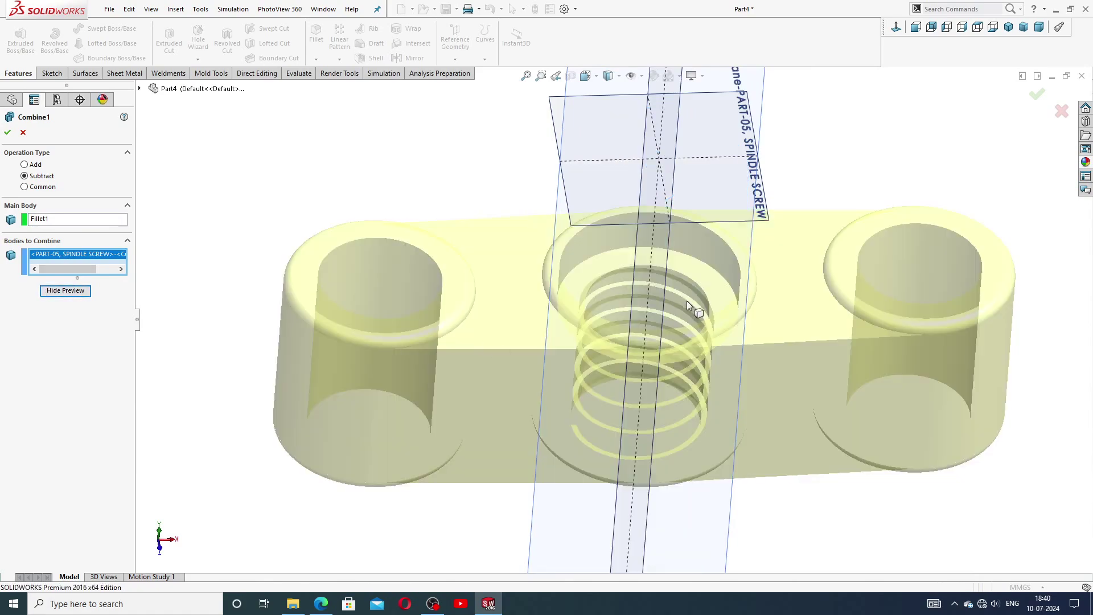
{"action": "mouse_move", "coordinate": [687, 300]}
{"action": "middle_mouse_down"}
{"action": "mouse_move", "coordinate": [681, 342]}
{"action": "mouse_move", "coordinate": [676, 237]}
{"action": "mouse_move", "coordinate": [699, 268]}
{"action": "mouse_move", "coordinate": [686, 269]}
{"action": "middle_mouse_up"}
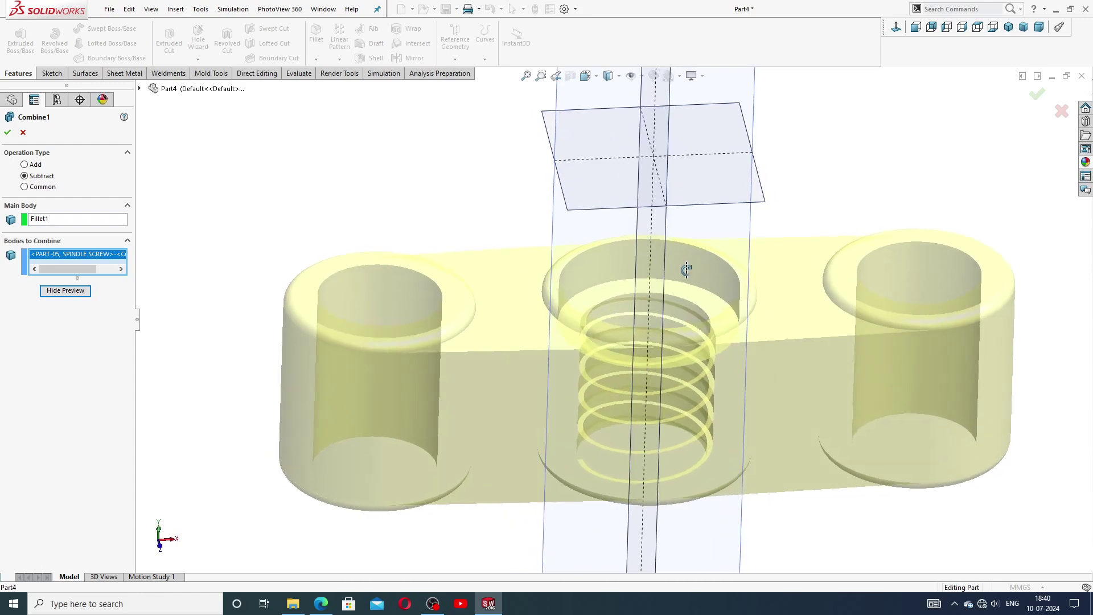
{"action": "left_click", "coordinate": [7, 132]}
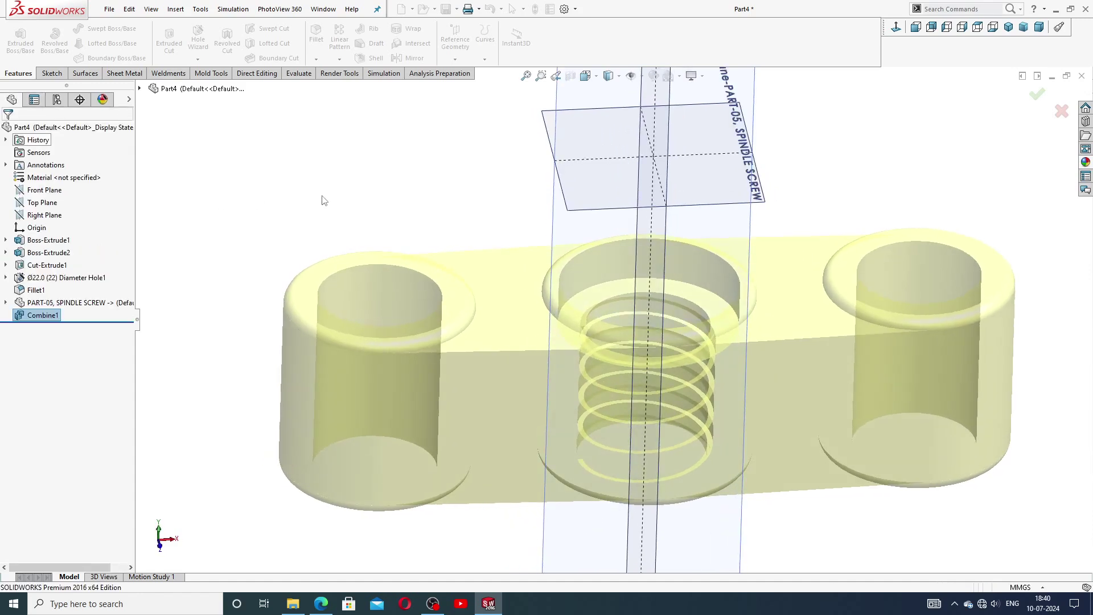
{"action": "mouse_move", "coordinate": [532, 244]}
{"action": "middle_mouse_down"}
{"action": "mouse_move", "coordinate": [625, 247]}
{"action": "mouse_move", "coordinate": [628, 313]}
{"action": "mouse_move", "coordinate": [629, 296]}
{"action": "middle_mouse_up"}
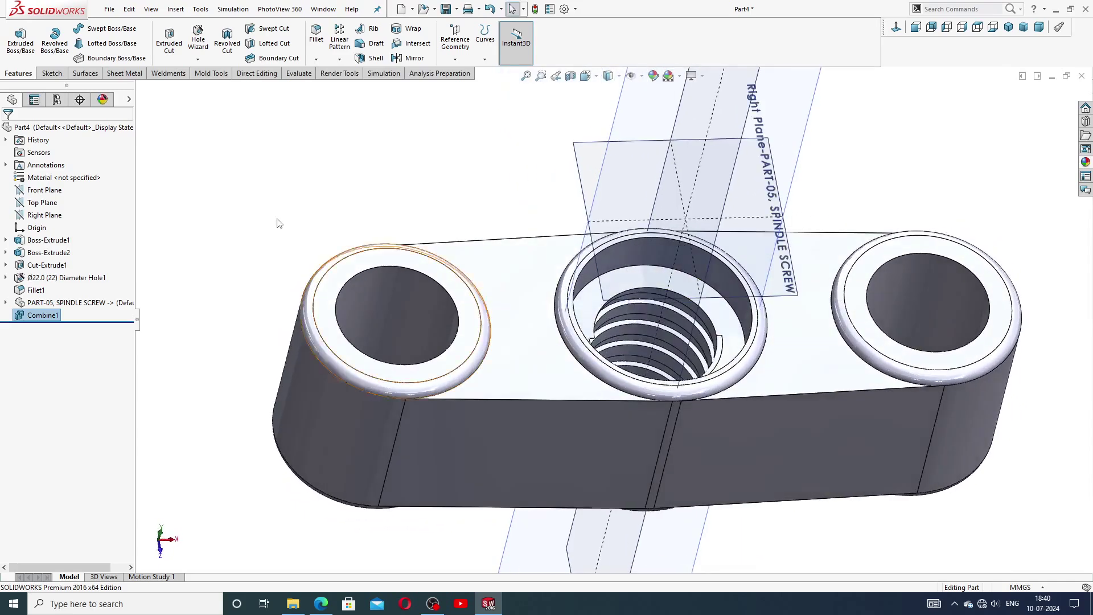
Delete the inserted PART-05, SPINDLE SCREW together with its dependent Combine1 feature
{"action": "left_click", "coordinate": [56, 316]}
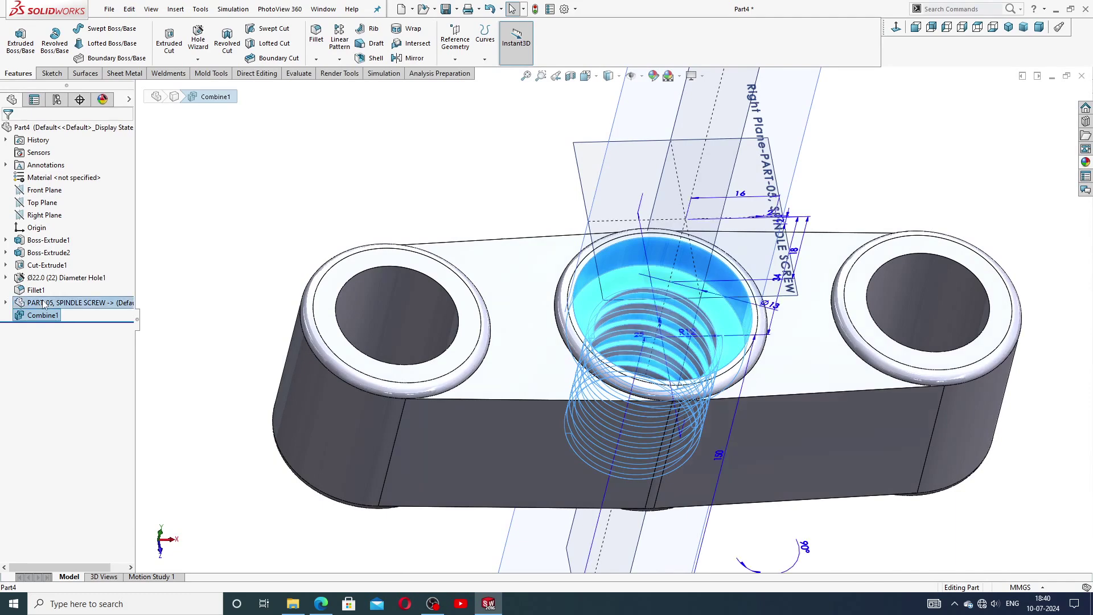
{"action": "right_click", "coordinate": [44, 304]}
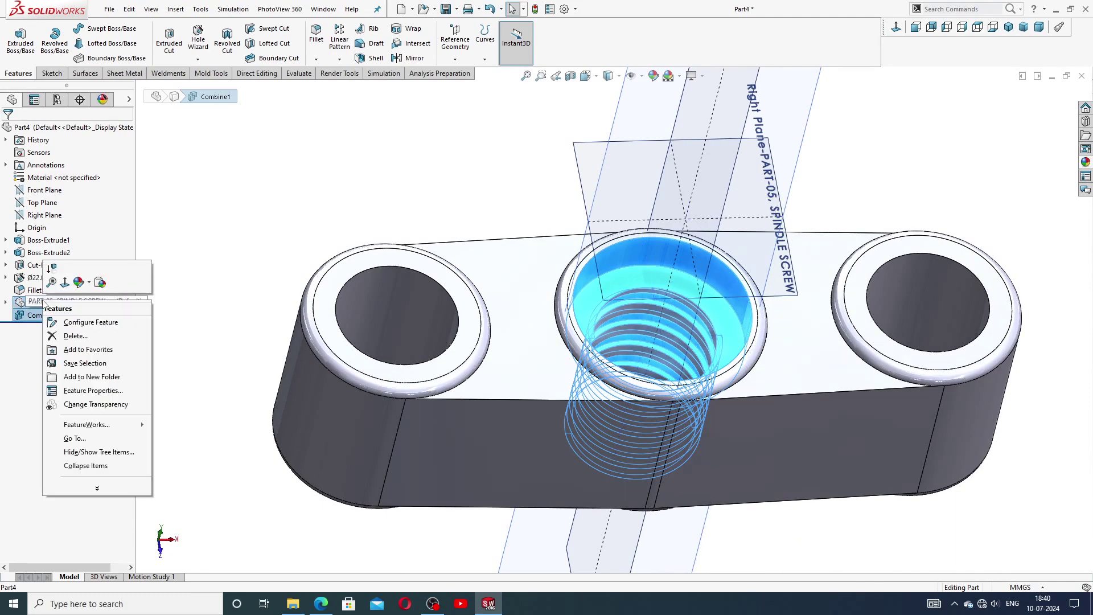
{"action": "left_click", "coordinate": [71, 337]}
{"action": "left_click", "coordinate": [620, 248]}
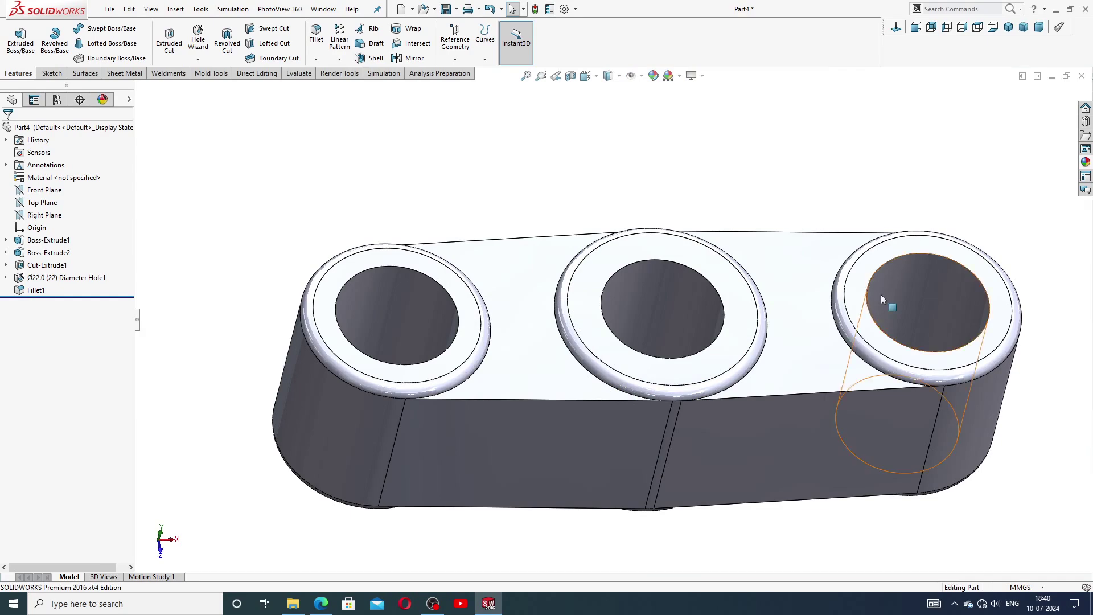
Orbit the plain three-hole wedge to a lower side view and open the Insert menu
{"action": "scroll", "coordinate": [881, 295], "scroll_direction": "up", "scroll_amount": 3}
{"action": "scroll", "coordinate": [792, 309], "scroll_direction": "up", "scroll_amount": 2}
{"action": "mouse_move", "coordinate": [742, 207]}
{"action": "middle_mouse_down"}
{"action": "mouse_move", "coordinate": [767, 266]}
{"action": "mouse_move", "coordinate": [624, 425]}
{"action": "middle_mouse_up"}
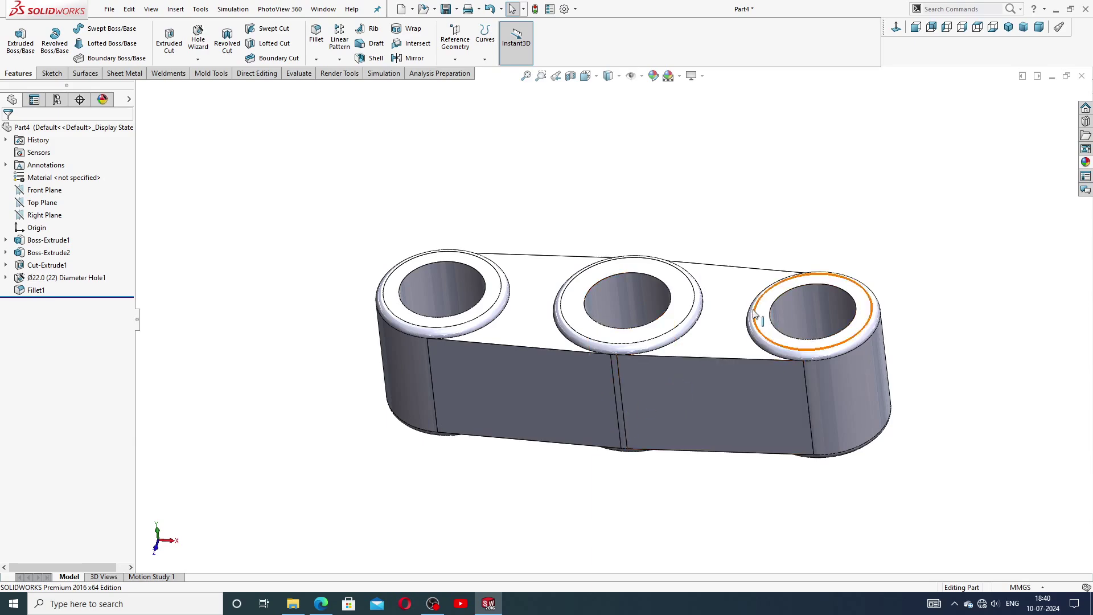
{"action": "middle_click_drag", "start_coordinate": [757, 310], "coordinate": [752, 304]}
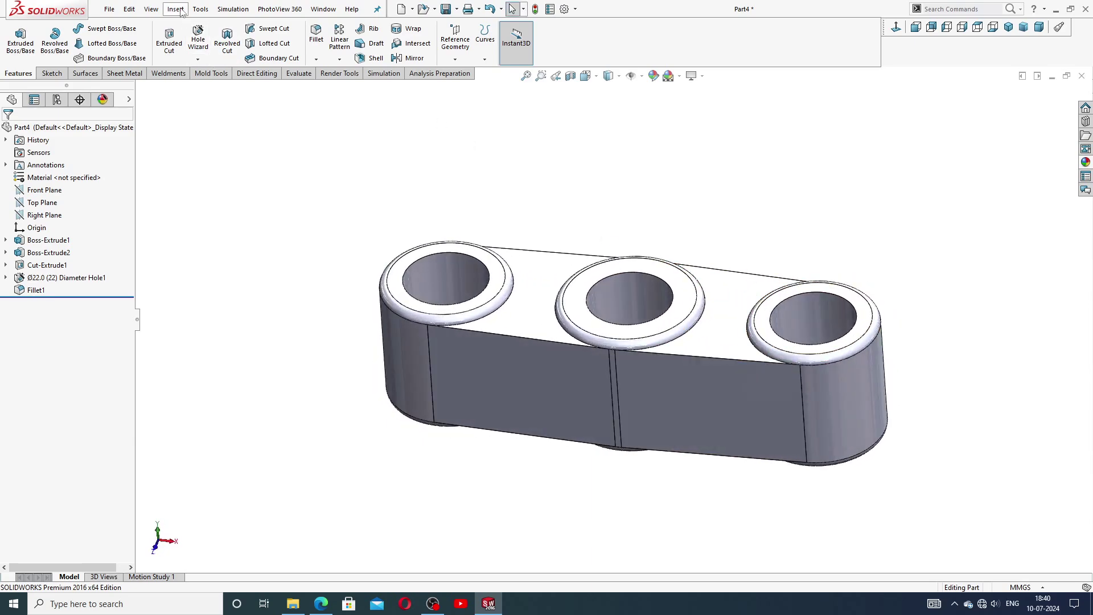
{"action": "left_click", "coordinate": [176, 10]}
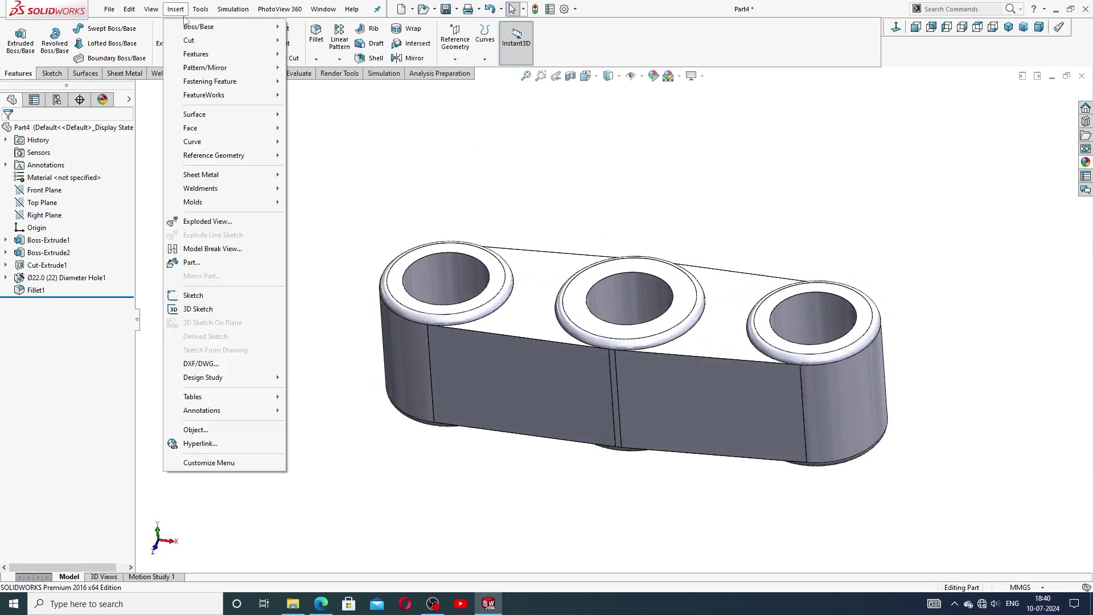
Insert the PART-05, SPINDLE SCREW part again and drop it above the plain wedge
{"action": "left_click", "coordinate": [199, 263]}
{"action": "left_click", "coordinate": [692, 226]}
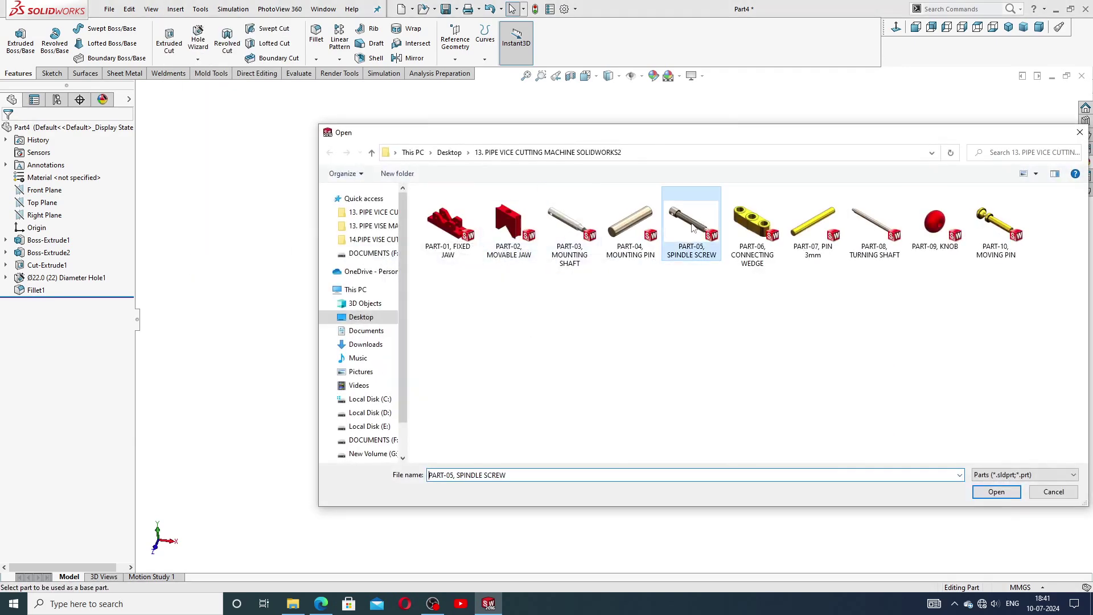
{"action": "left_click", "coordinate": [997, 492]}
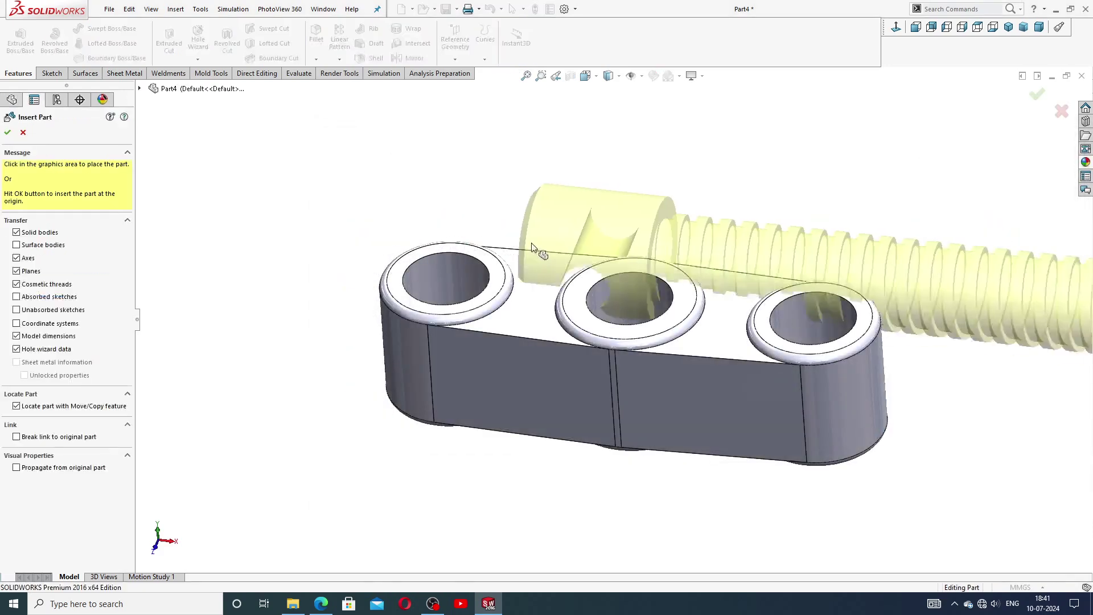
{"action": "scroll", "coordinate": [464, 214], "scroll_direction": "up", "scroll_amount": 3}
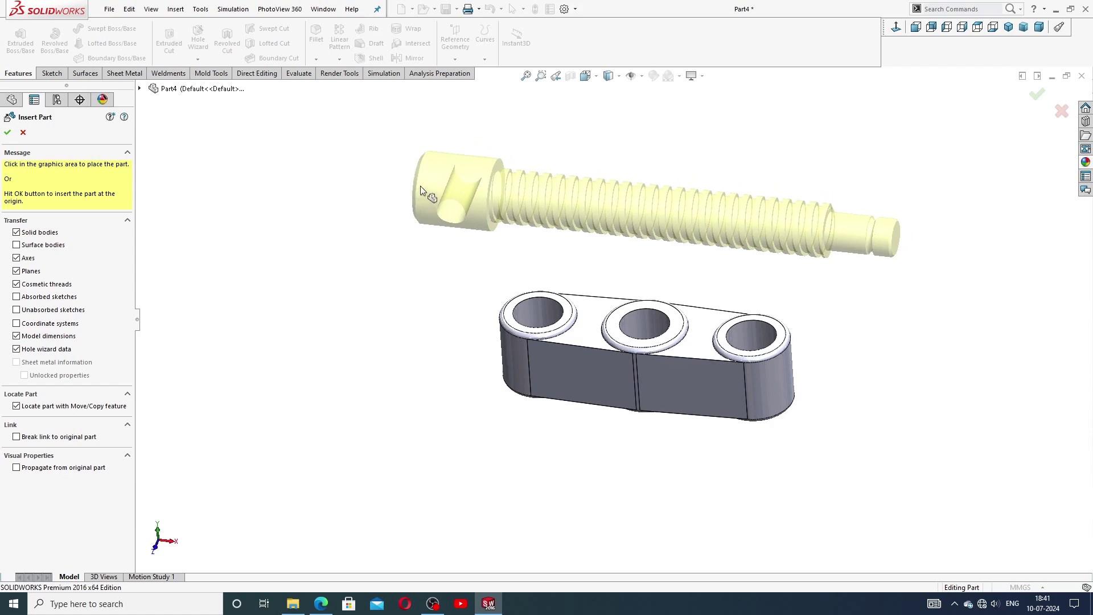
{"action": "left_click", "coordinate": [419, 188]}
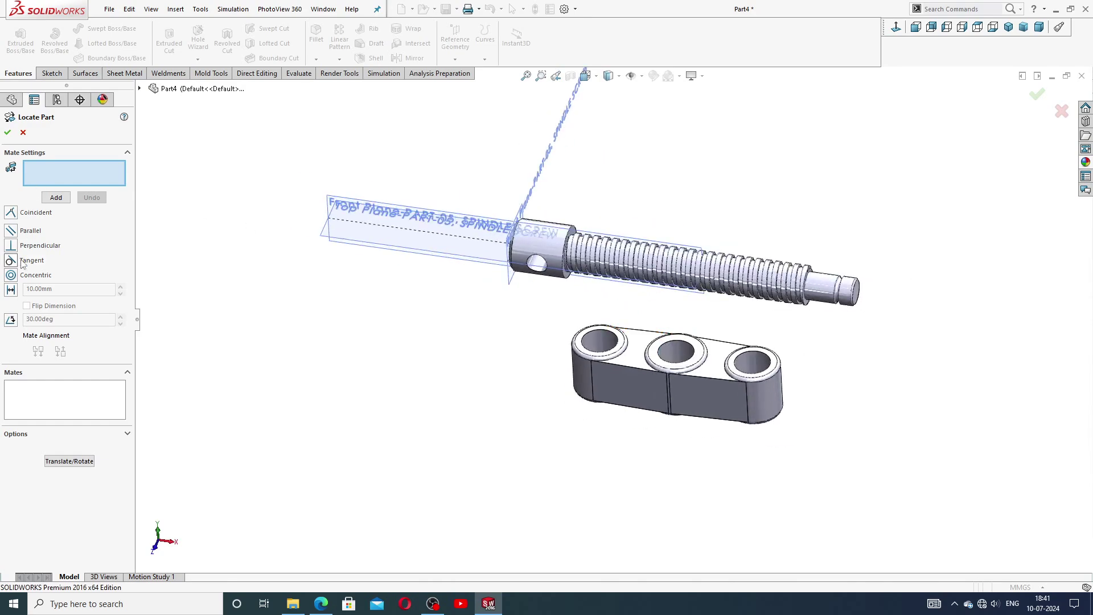
Mate the screw's threaded face concentric with the middle hole face, set alignment, and confirm
{"action": "left_click", "coordinate": [10, 276]}
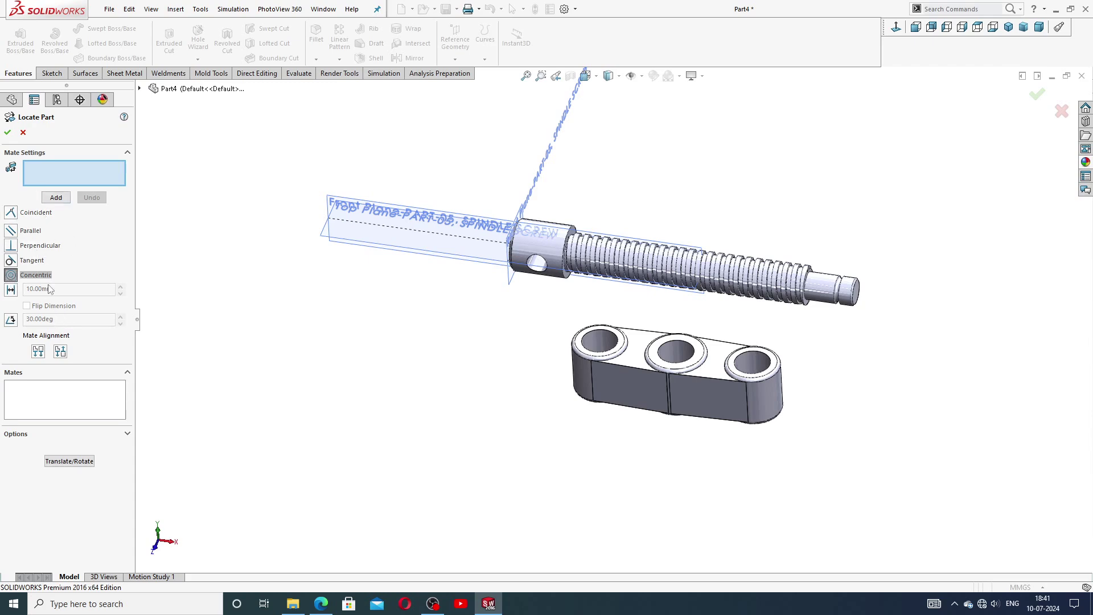
{"action": "scroll", "coordinate": [641, 391], "scroll_direction": "down", "scroll_amount": 2}
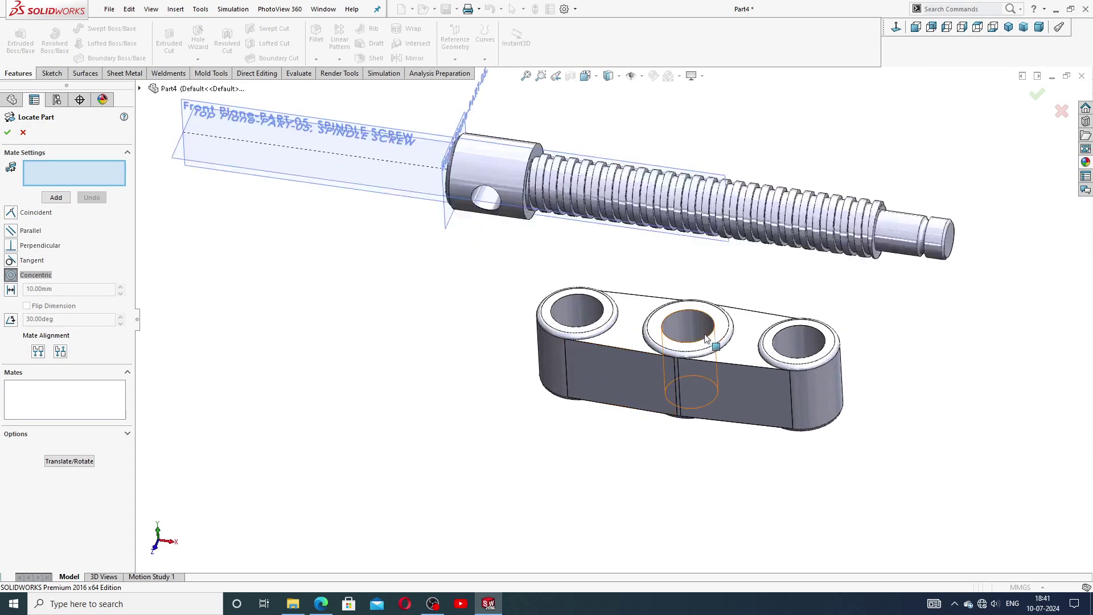
{"action": "left_click", "coordinate": [690, 323]}
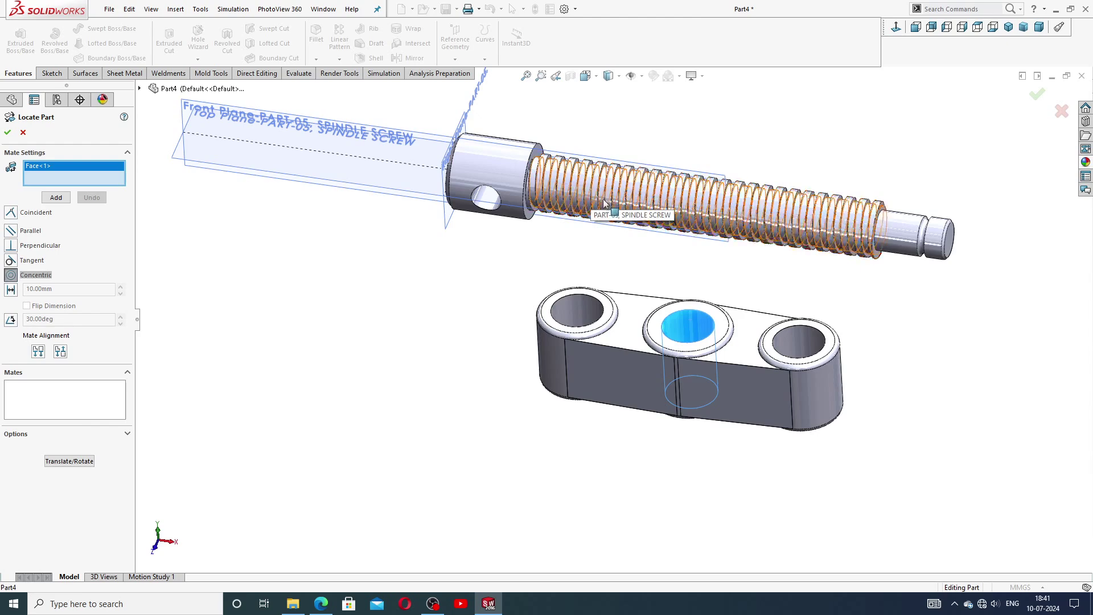
{"action": "scroll", "coordinate": [605, 202], "scroll_direction": "down", "scroll_amount": 2}
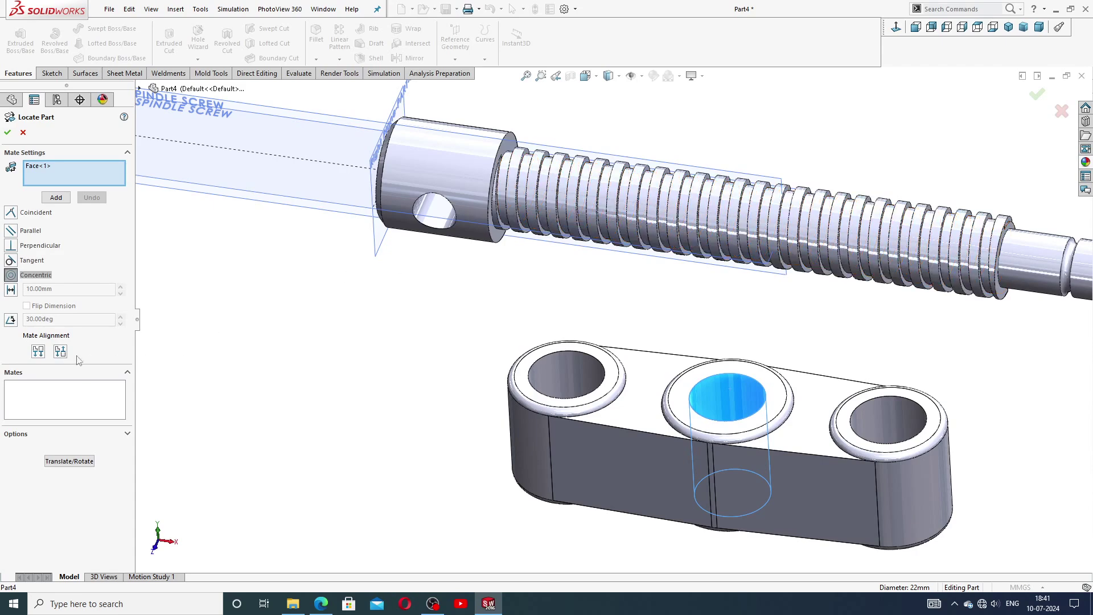
{"action": "left_click", "coordinate": [38, 352]}
{"action": "left_click", "coordinate": [574, 200]}
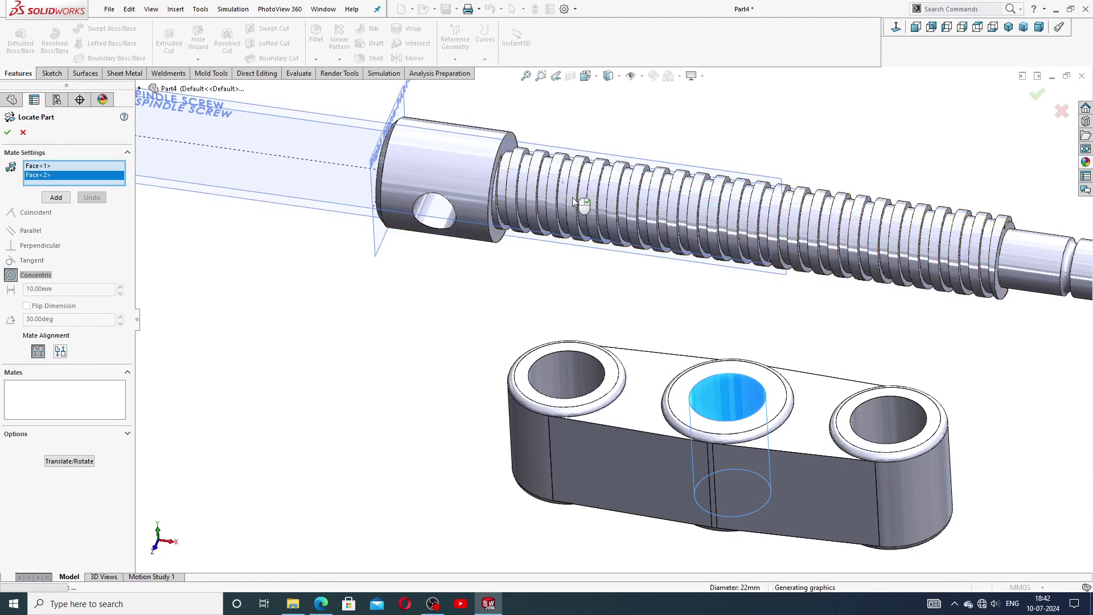
{"action": "left_click", "coordinate": [7, 135]}
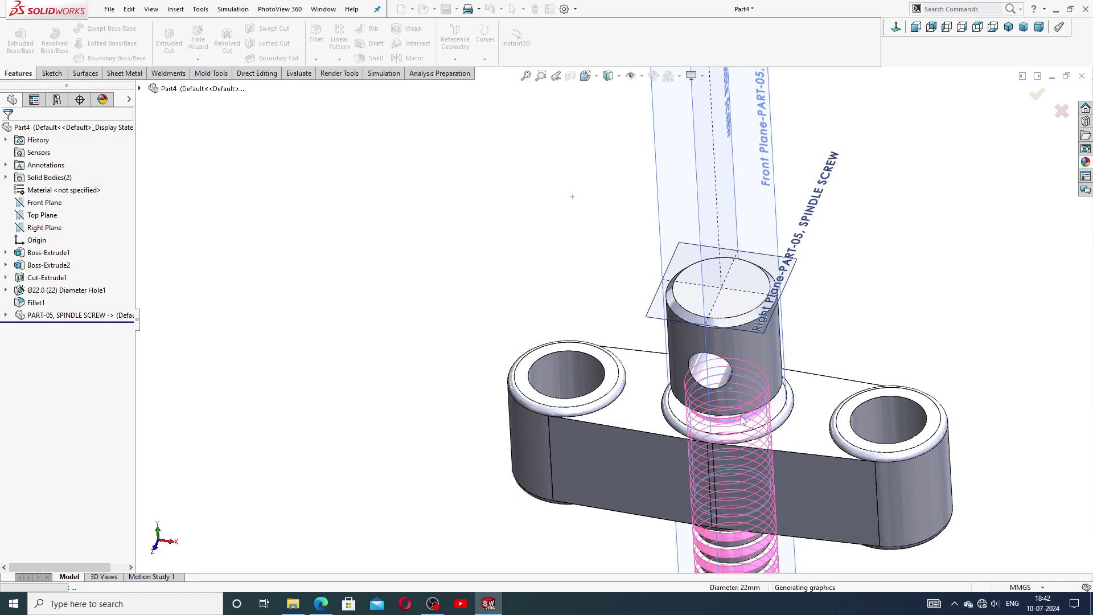
Finish placing the spindle screw, then orbit and zoom to inspect the wedge's underside and top-face holes
{"action": "left_click", "coordinate": [744, 418]}
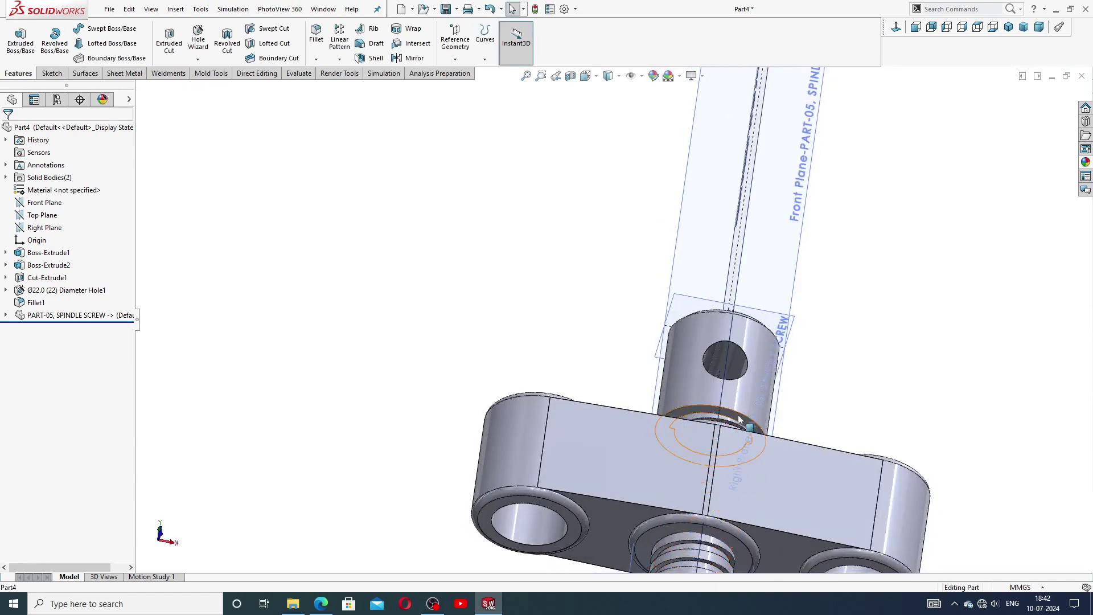
{"action": "middle_click_drag", "start_coordinate": [745, 417], "coordinate": [715, 465]}
{"action": "scroll", "coordinate": [714, 464], "scroll_direction": "down", "scroll_amount": 3}
{"action": "scroll", "coordinate": [678, 416], "scroll_direction": "down", "scroll_amount": 2}
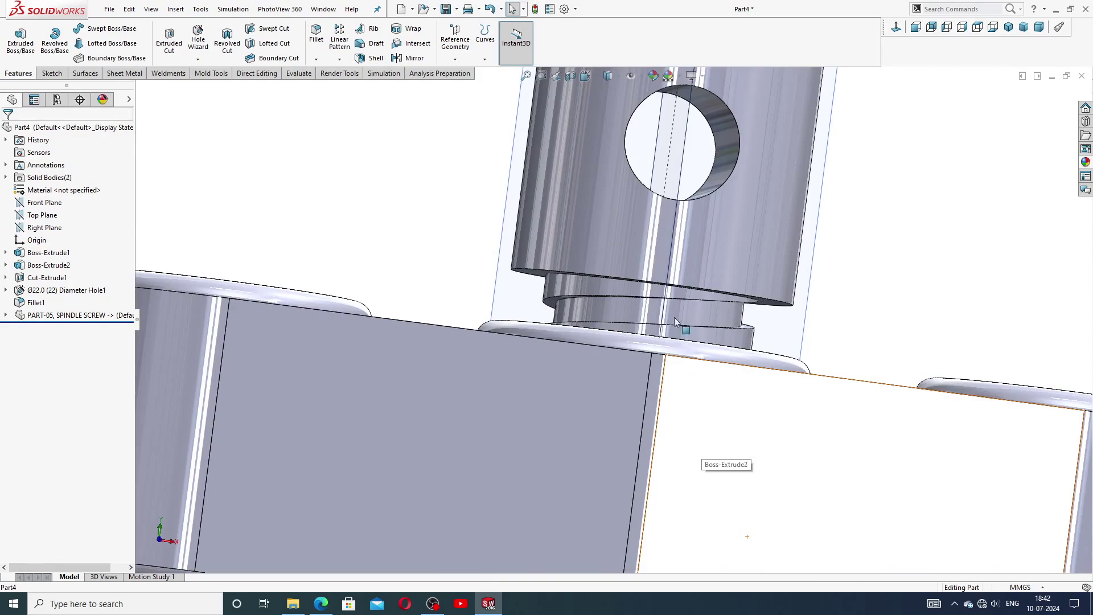
{"action": "scroll", "coordinate": [691, 335], "scroll_direction": "up", "scroll_amount": 3}
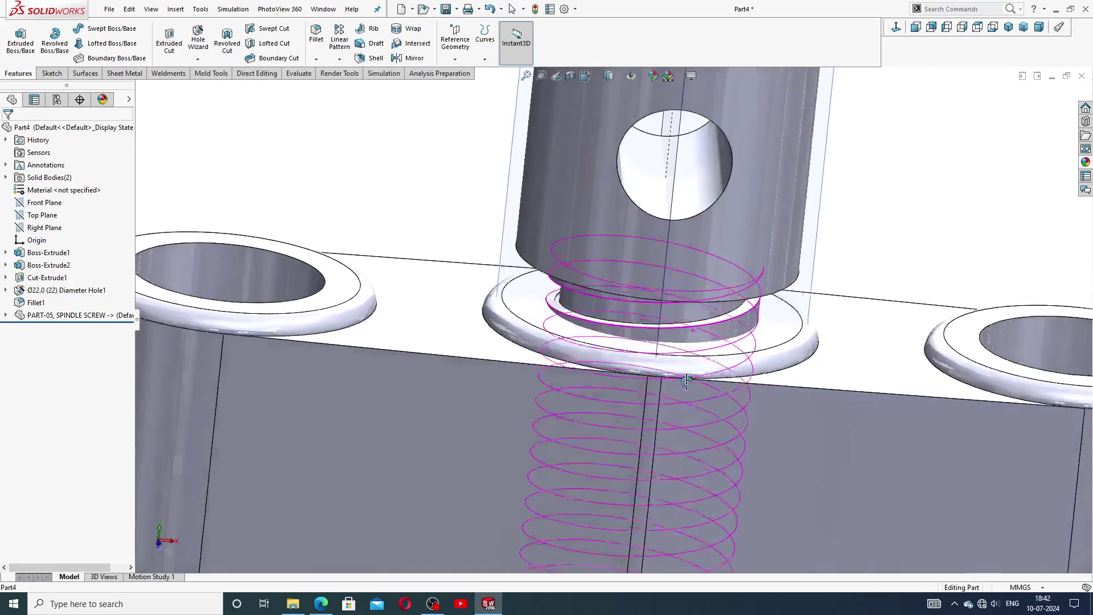
{"action": "middle_click_drag", "start_coordinate": [691, 335], "coordinate": [687, 393]}
{"action": "scroll", "coordinate": [687, 393], "scroll_direction": "down", "scroll_amount": 1}
{"action": "scroll", "coordinate": [683, 371], "scroll_direction": "up", "scroll_amount": 2}
{"action": "scroll", "coordinate": [678, 355], "scroll_direction": "up", "scroll_amount": 2}
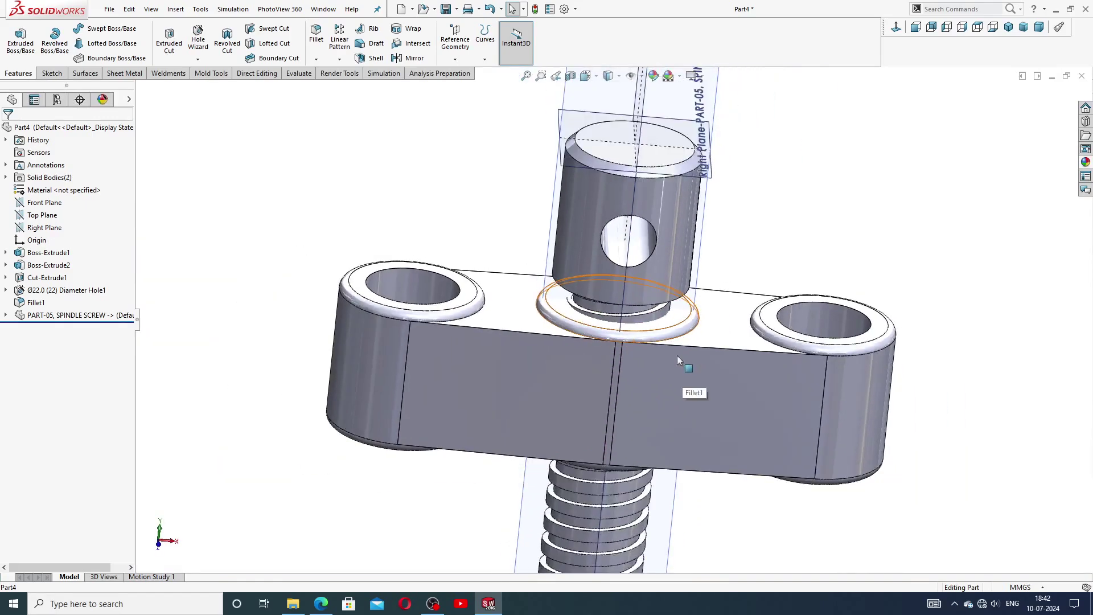
{"action": "scroll", "coordinate": [651, 336], "scroll_direction": "up", "scroll_amount": 2}
{"action": "scroll", "coordinate": [641, 344], "scroll_direction": "up", "scroll_amount": 2}
{"action": "scroll", "coordinate": [642, 345], "scroll_direction": "down", "scroll_amount": 2}
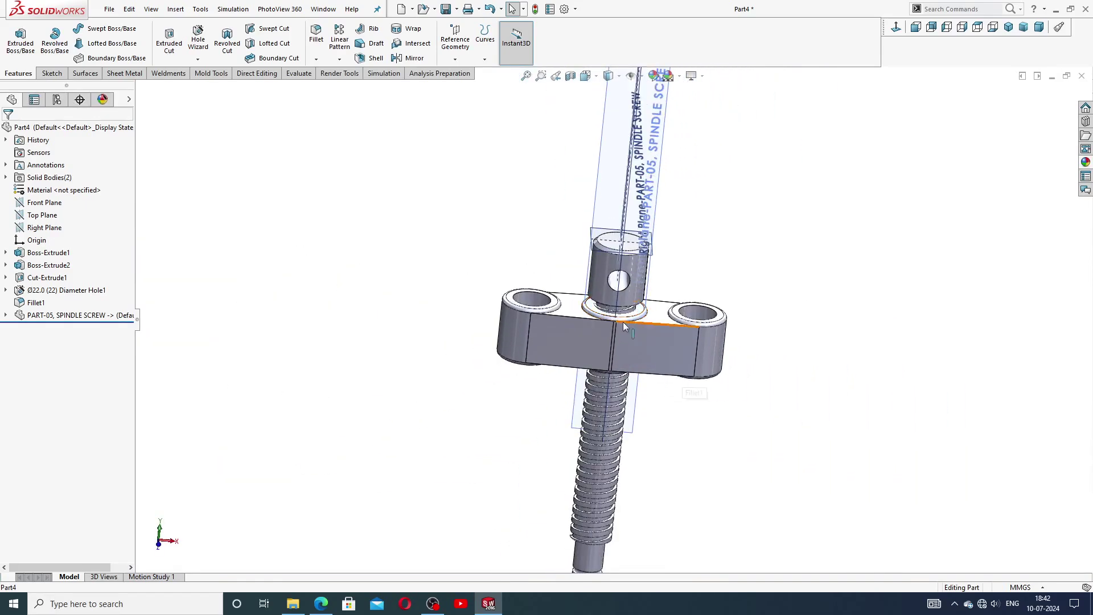
Orbit low around the screw neck, then bring up the Insert > Features commands
{"action": "middle_click_drag", "start_coordinate": [624, 323], "coordinate": [632, 297]}
{"action": "scroll", "coordinate": [630, 307], "scroll_direction": "down", "scroll_amount": 5}
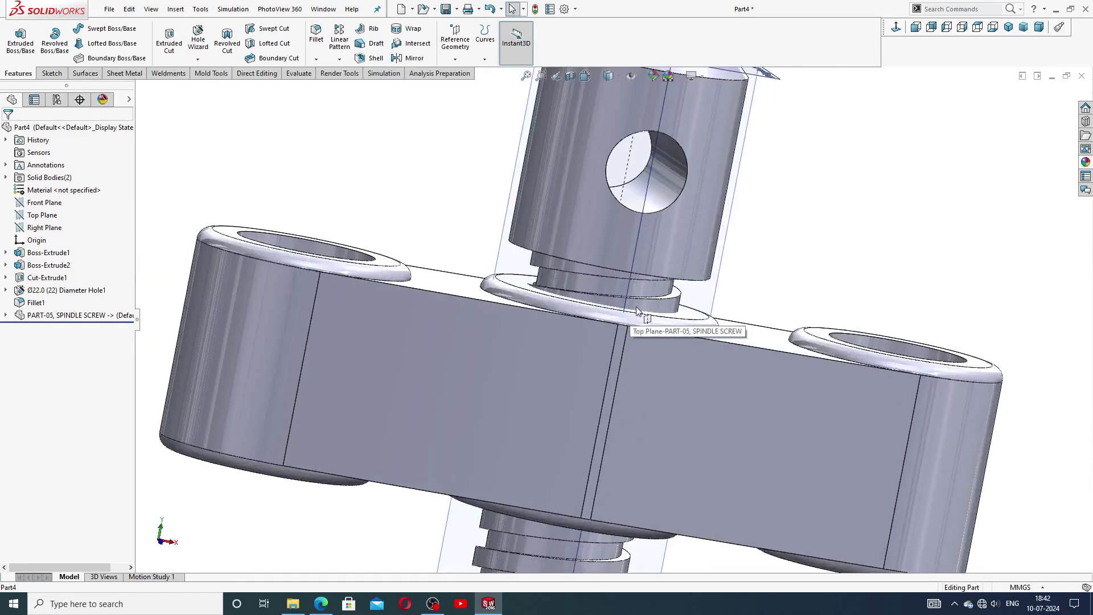
{"action": "scroll", "coordinate": [717, 277], "scroll_direction": "down", "scroll_amount": 2}
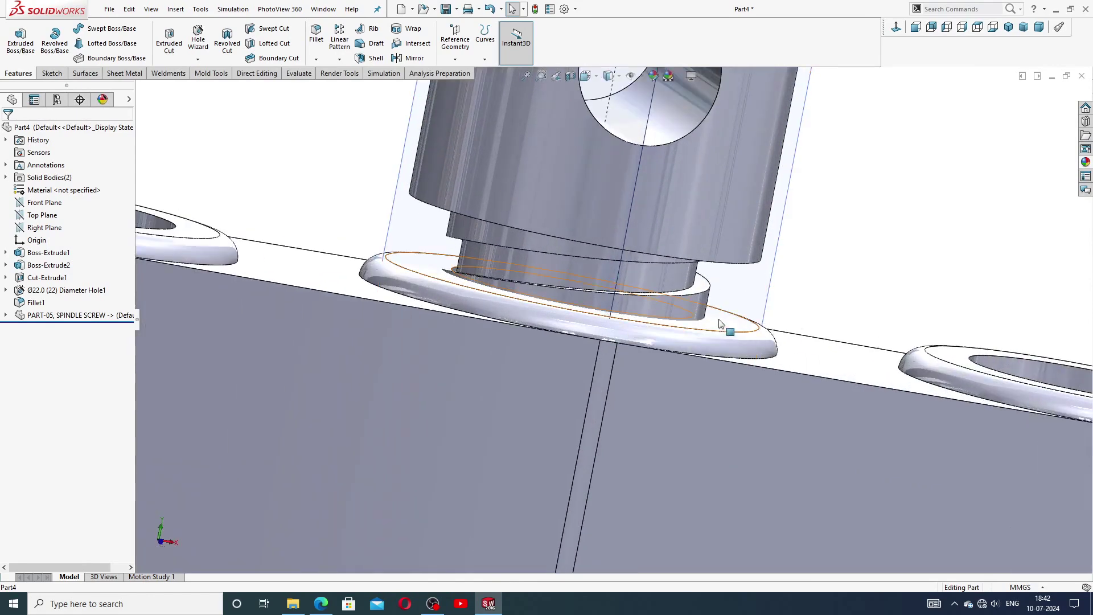
{"action": "scroll", "coordinate": [655, 300], "scroll_direction": "up", "scroll_amount": 3}
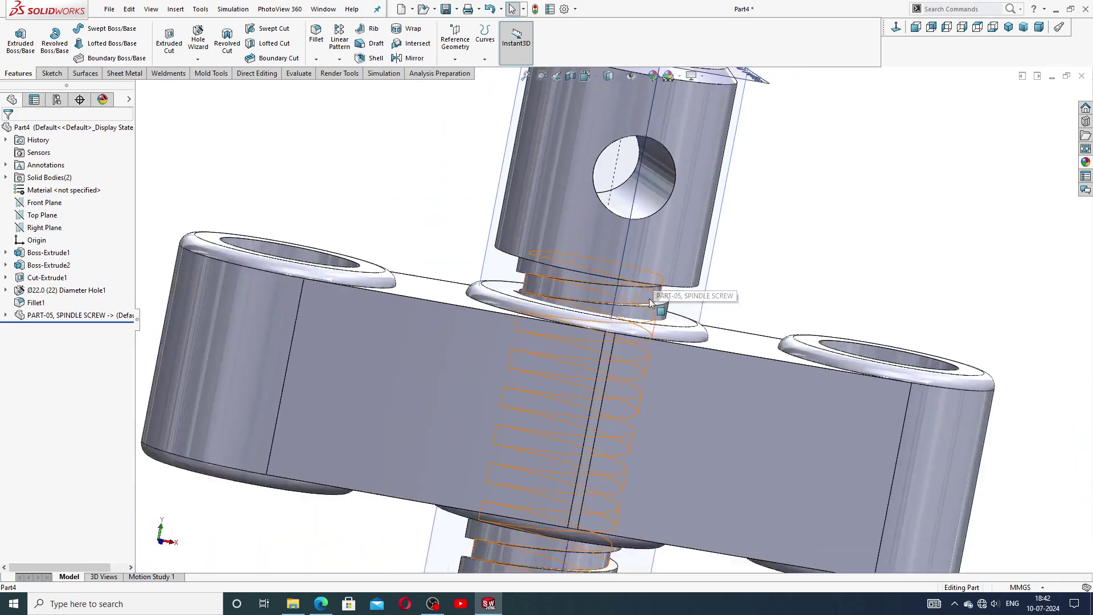
{"action": "scroll", "coordinate": [655, 300], "scroll_direction": "up", "scroll_amount": 3}
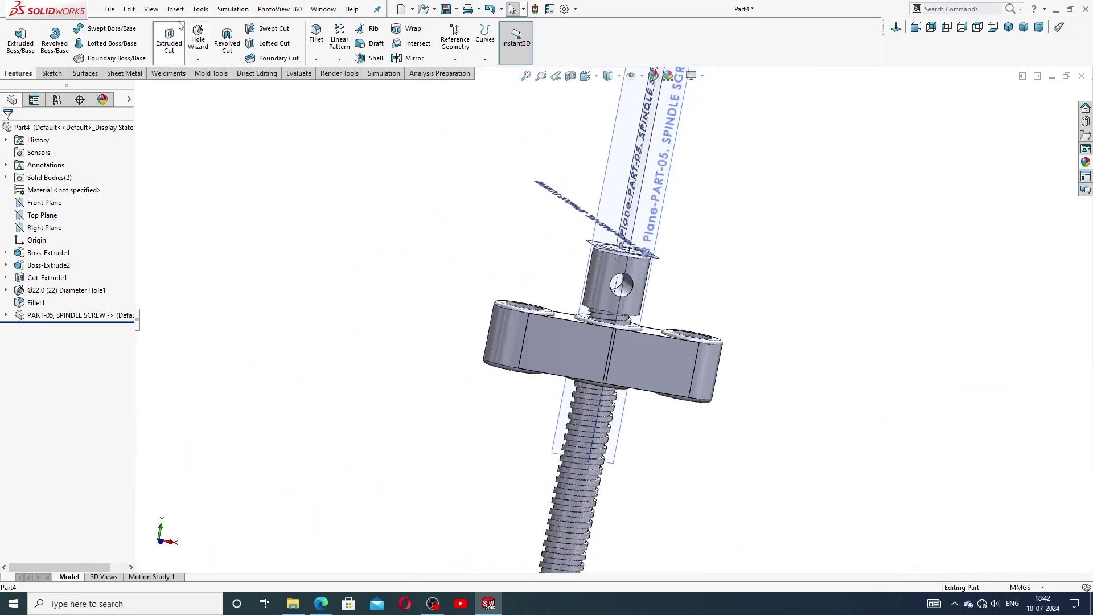
{"action": "left_click", "coordinate": [176, 9]}
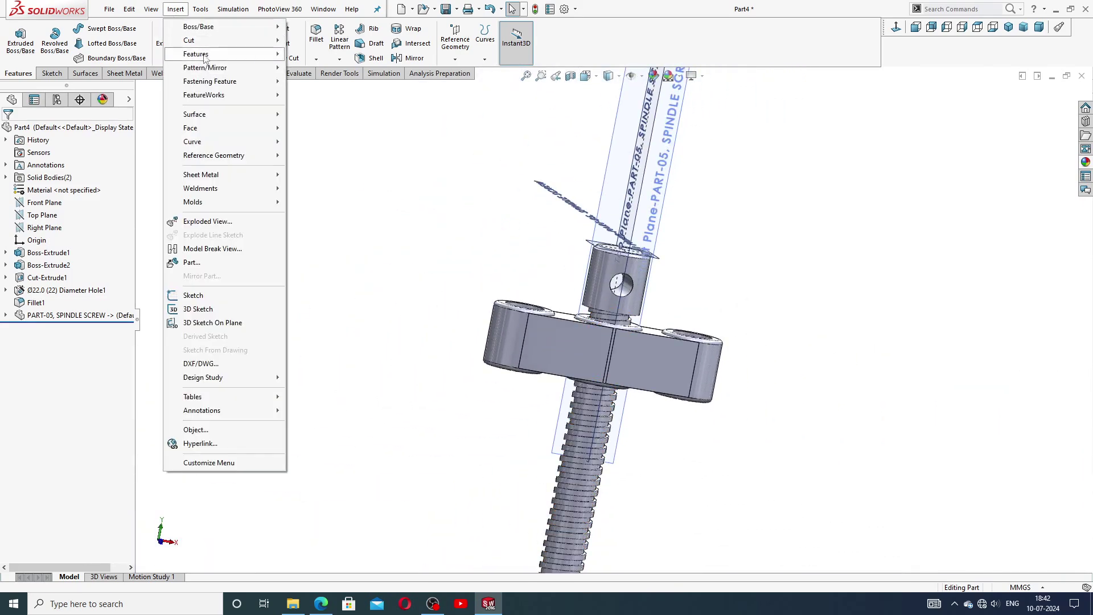
{"action": "mouse_move", "coordinate": [196, 54]}
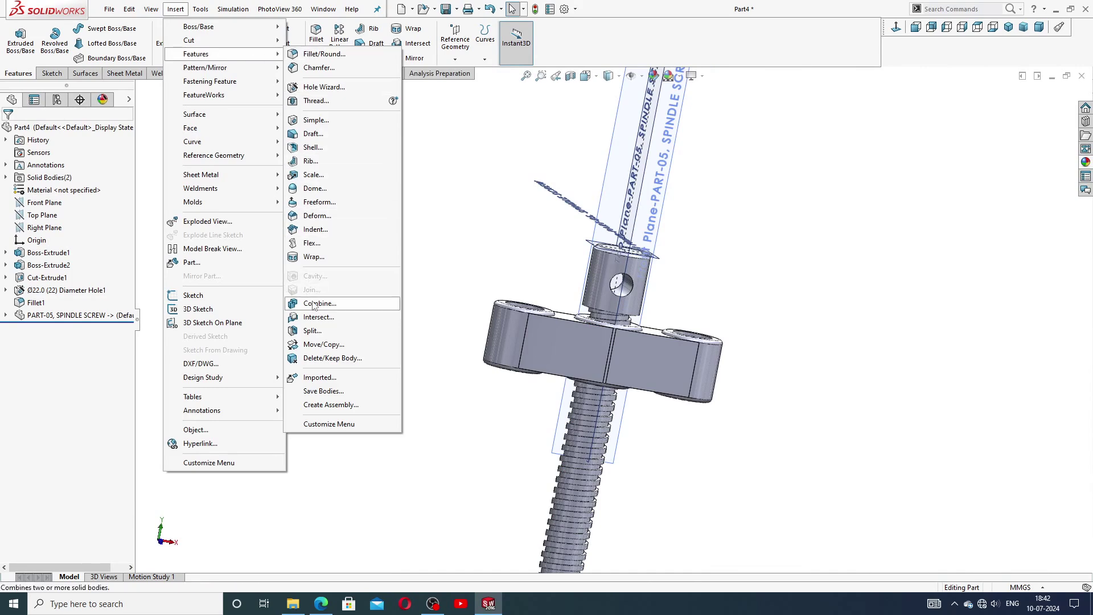
Combine with Subtract: keep Fillet1, remove the spindle screw body, preview, and confirm as Combine2
{"action": "left_click", "coordinate": [319, 303]}
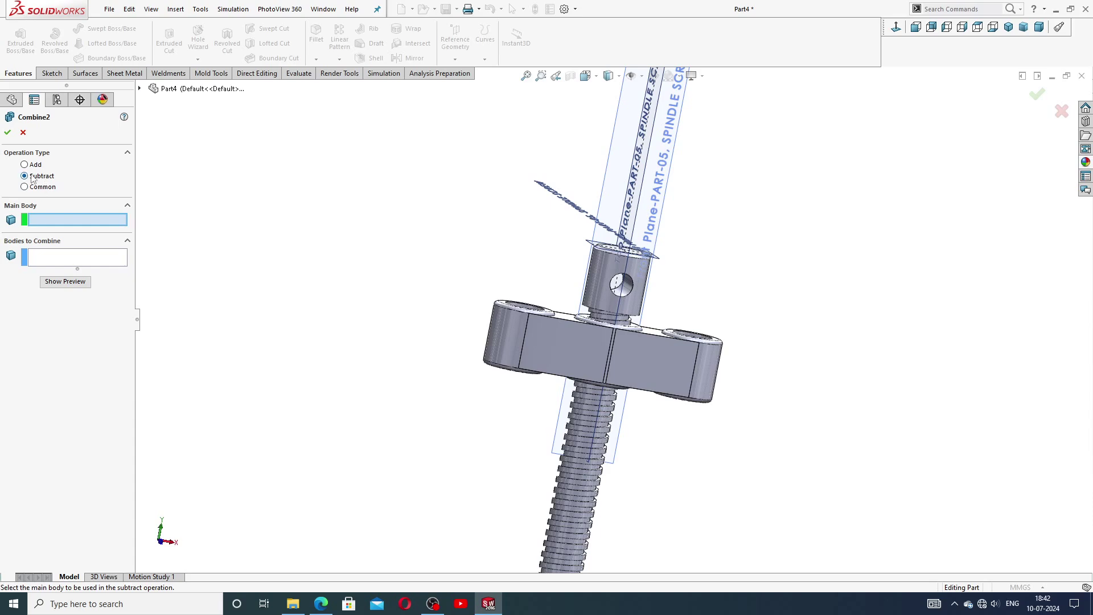
{"action": "left_click", "coordinate": [562, 340]}
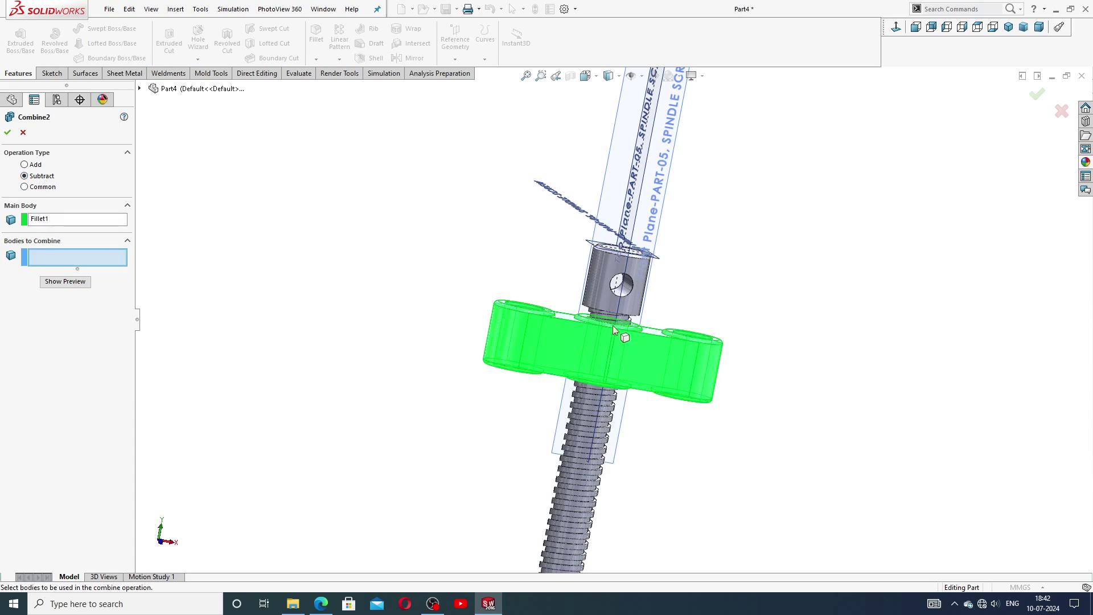
{"action": "scroll", "coordinate": [613, 325], "scroll_direction": "down", "scroll_amount": 2}
{"action": "left_click", "coordinate": [597, 249]}
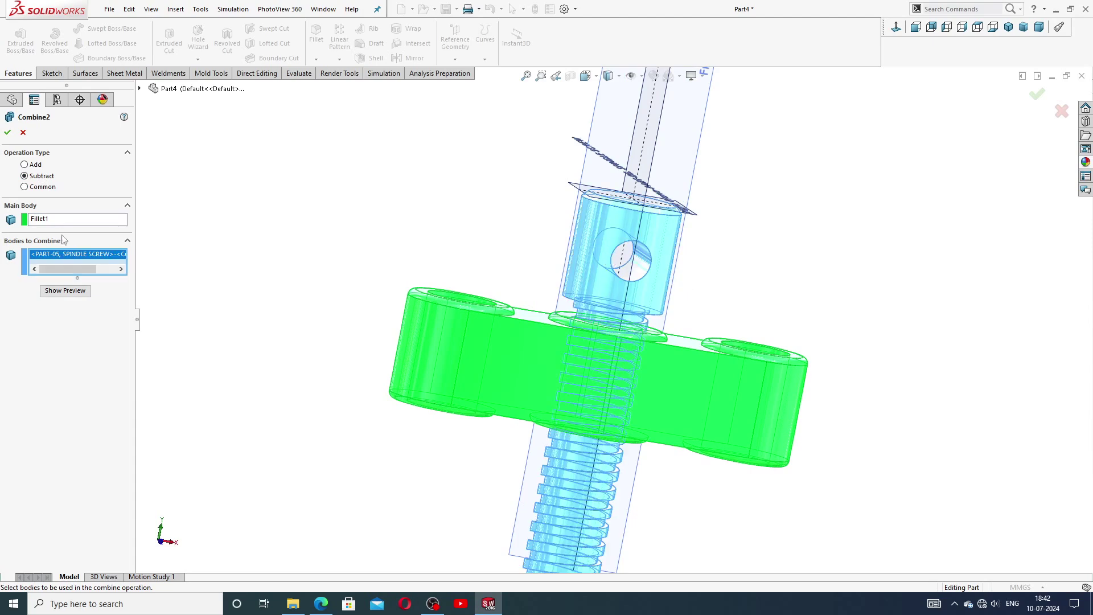
{"action": "left_click", "coordinate": [65, 289]}
{"action": "middle_click_drag", "start_coordinate": [380, 262], "coordinate": [378, 352]}
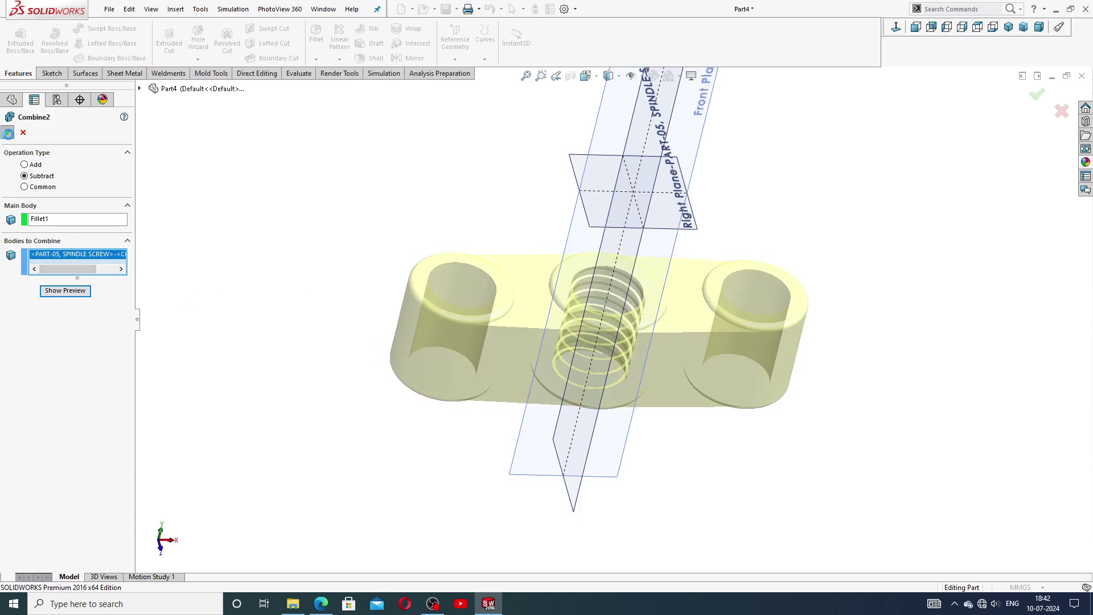
{"action": "left_click", "coordinate": [7, 132]}
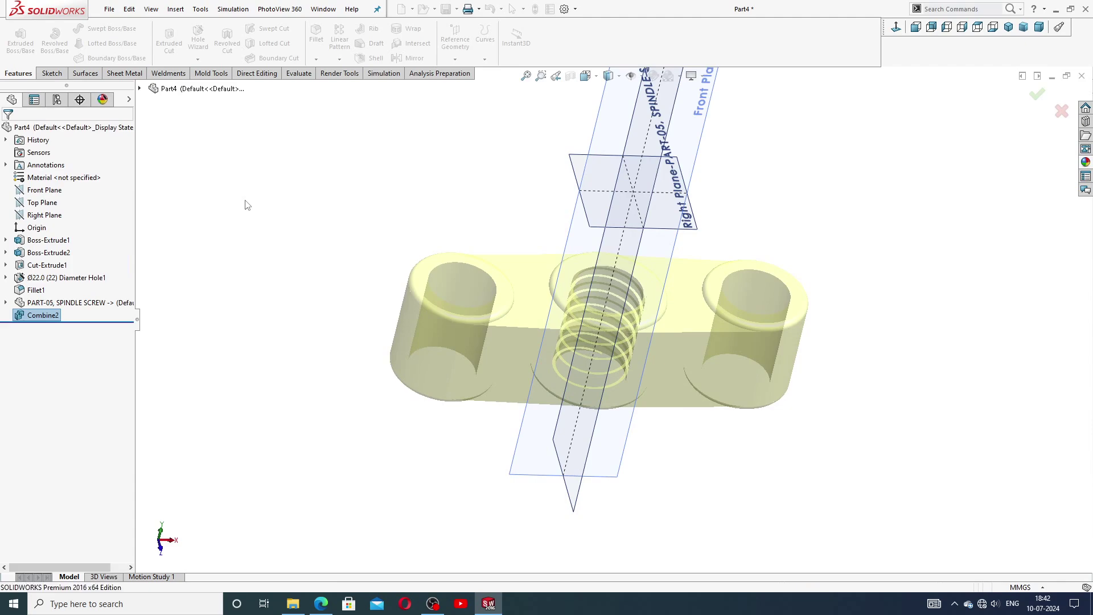
Hide the three reference planes around the wedge
{"action": "left_click", "coordinate": [688, 229]}
{"action": "key", "text": "Escape"}
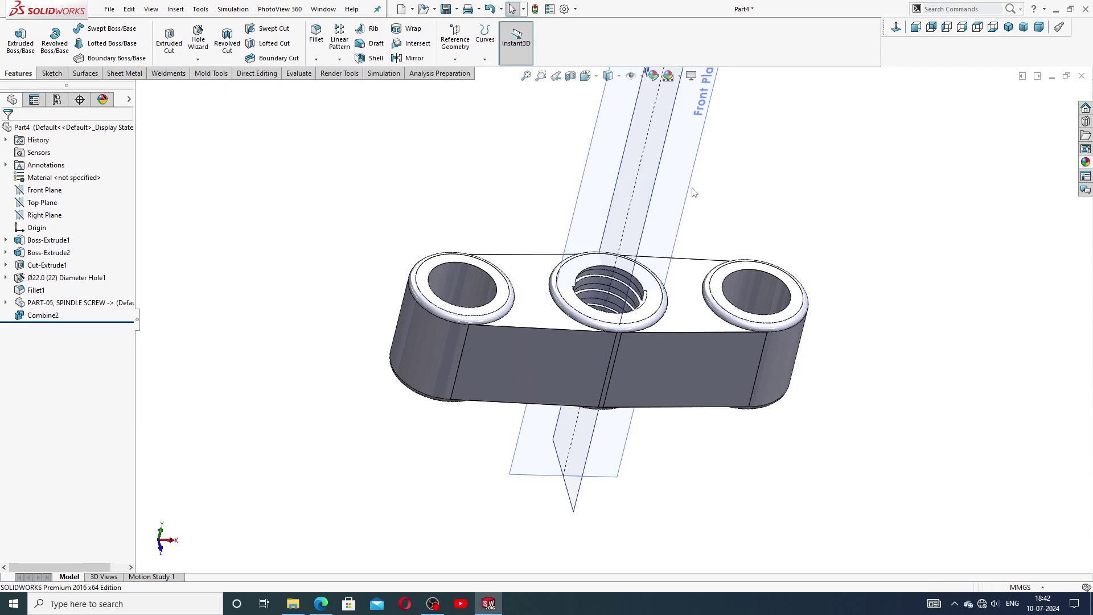
{"action": "left_click", "coordinate": [693, 189]}
{"action": "key", "text": "Escape"}
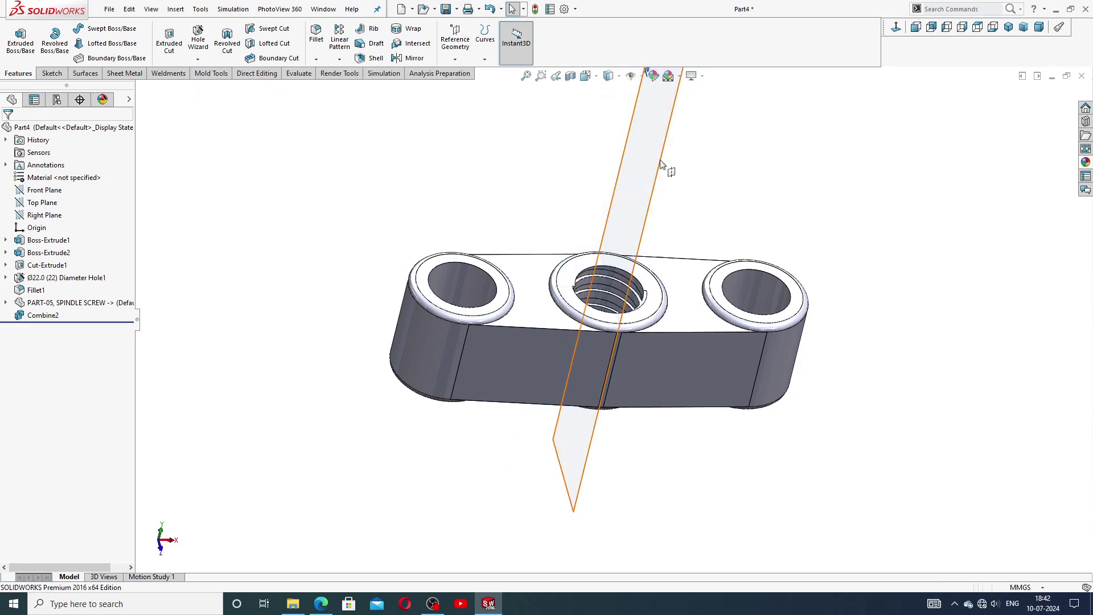
{"action": "left_click", "coordinate": [661, 164]}
{"action": "left_click", "coordinate": [721, 126]}
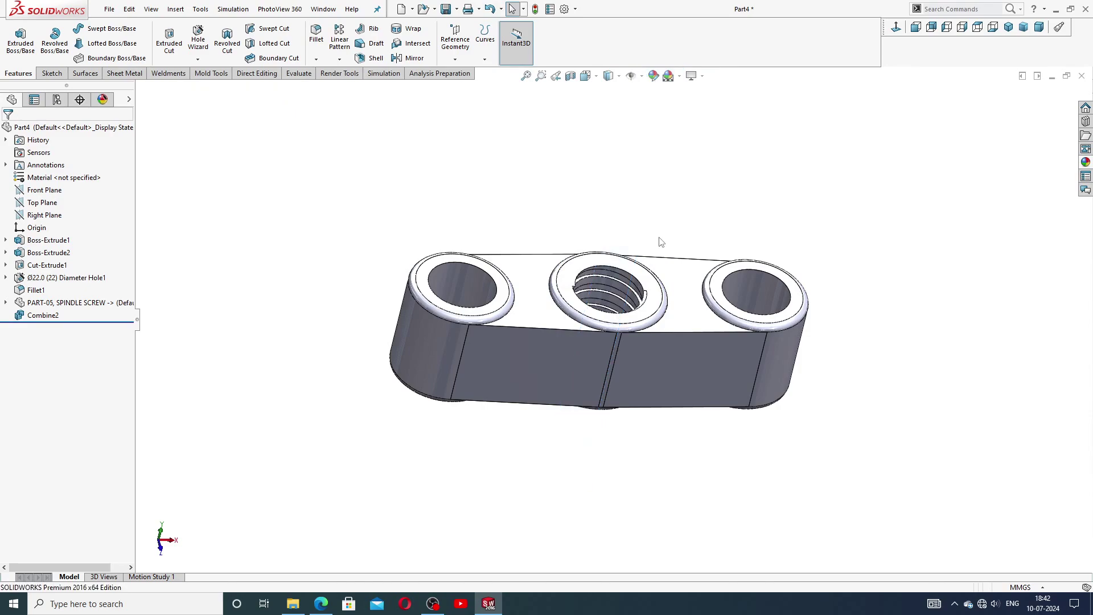
Zoom and tilt the view to look into the threaded centre hole
{"action": "scroll", "coordinate": [626, 302], "scroll_direction": "down", "scroll_amount": 1}
{"action": "scroll", "coordinate": [631, 282], "scroll_direction": "down", "scroll_amount": 4}
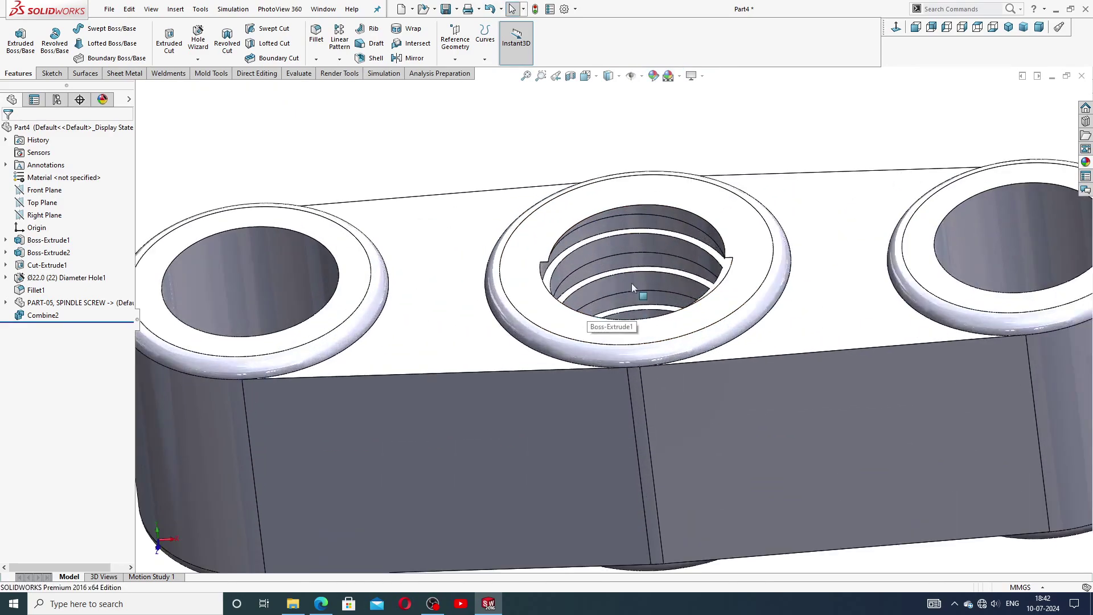
{"action": "scroll", "coordinate": [593, 248], "scroll_direction": "up", "scroll_amount": 3}
{"action": "middle_click_drag", "start_coordinate": [593, 248], "coordinate": [628, 282]}
{"action": "scroll", "coordinate": [628, 282], "scroll_direction": "down", "scroll_amount": 2}
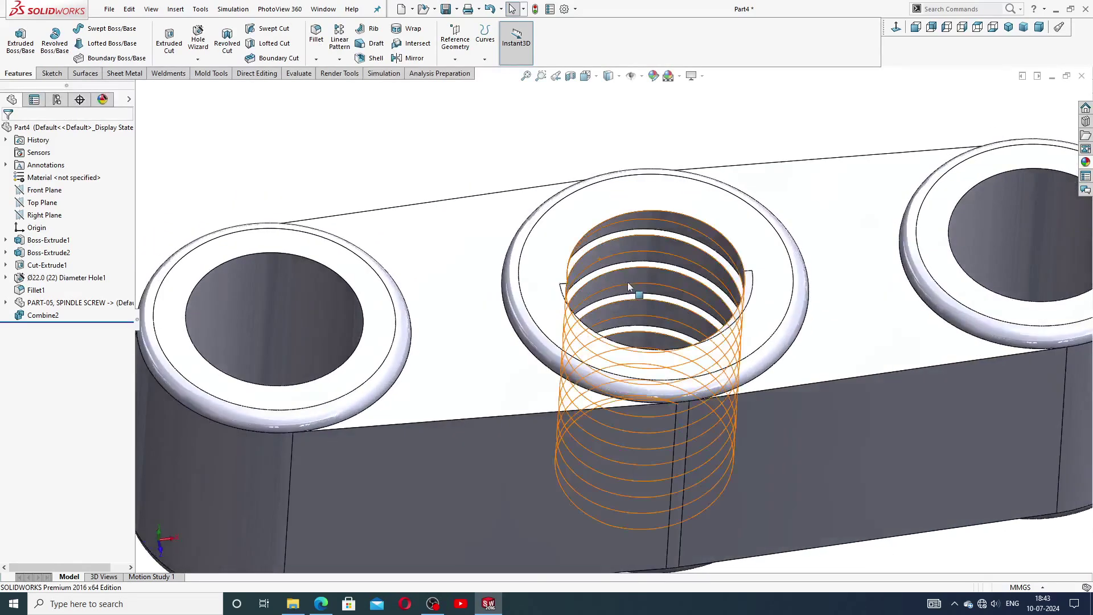
{"action": "scroll", "coordinate": [628, 282], "scroll_direction": "up", "scroll_amount": 5}
Apply the polished brass appearance from Metal > Brass to the wedge
{"action": "left_click", "coordinate": [1086, 162]}
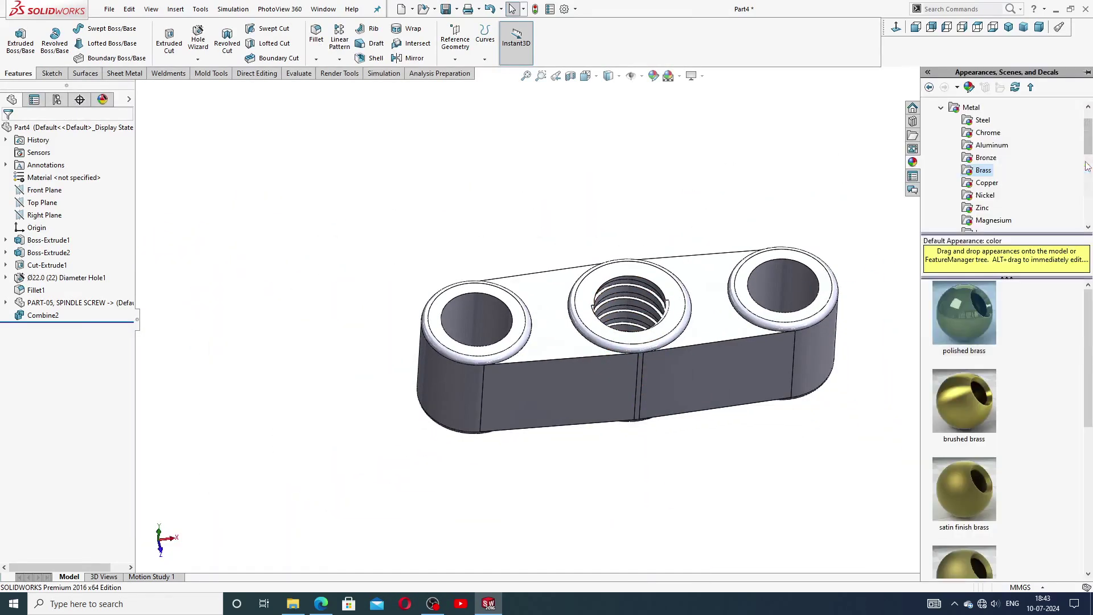
{"action": "left_click", "coordinate": [987, 122]}
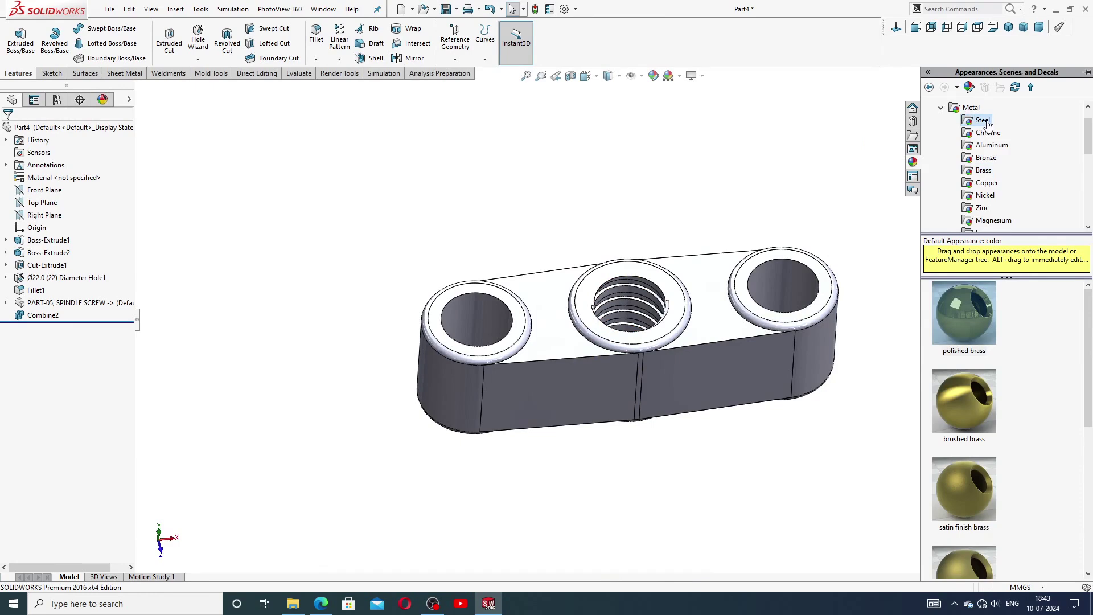
{"action": "left_click", "coordinate": [984, 171]}
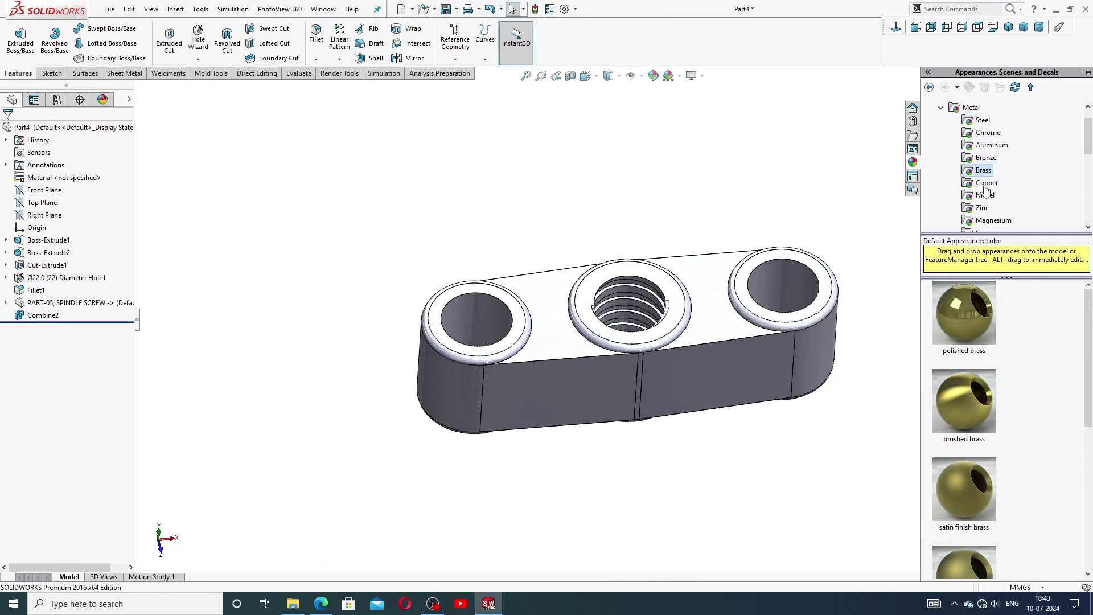
{"action": "double_click", "coordinate": [968, 310]}
{"action": "mouse_move", "coordinate": [894, 305]}
{"action": "middle_mouse_down"}
{"action": "mouse_move", "coordinate": [670, 284]}
{"action": "mouse_move", "coordinate": [956, 171]}
{"action": "middle_mouse_up"}
{"action": "left_click", "coordinate": [1009, 27]}
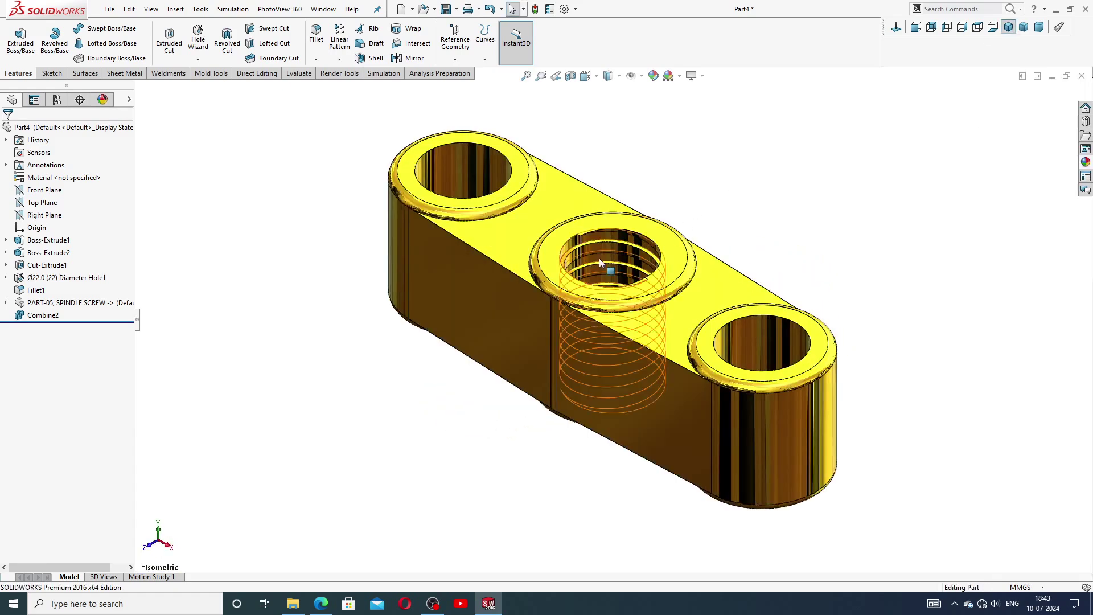
Snap back to isometric view and switch to the PART-07 drawing in Edge
{"action": "middle_click_drag", "start_coordinate": [599, 258], "coordinate": [626, 363]}
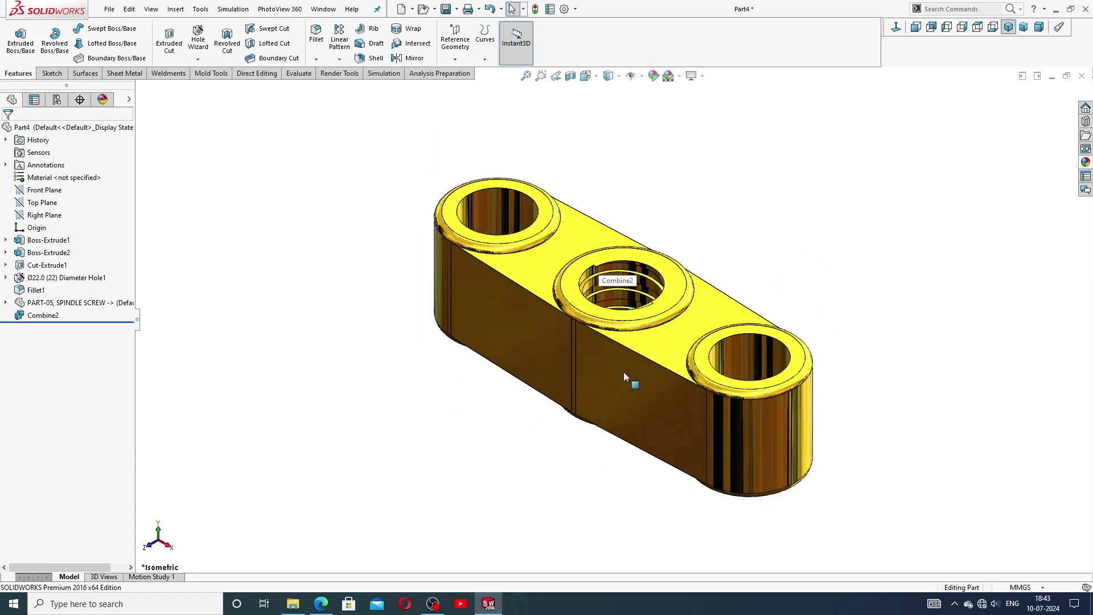
{"action": "key", "text": "ctrl+7"}
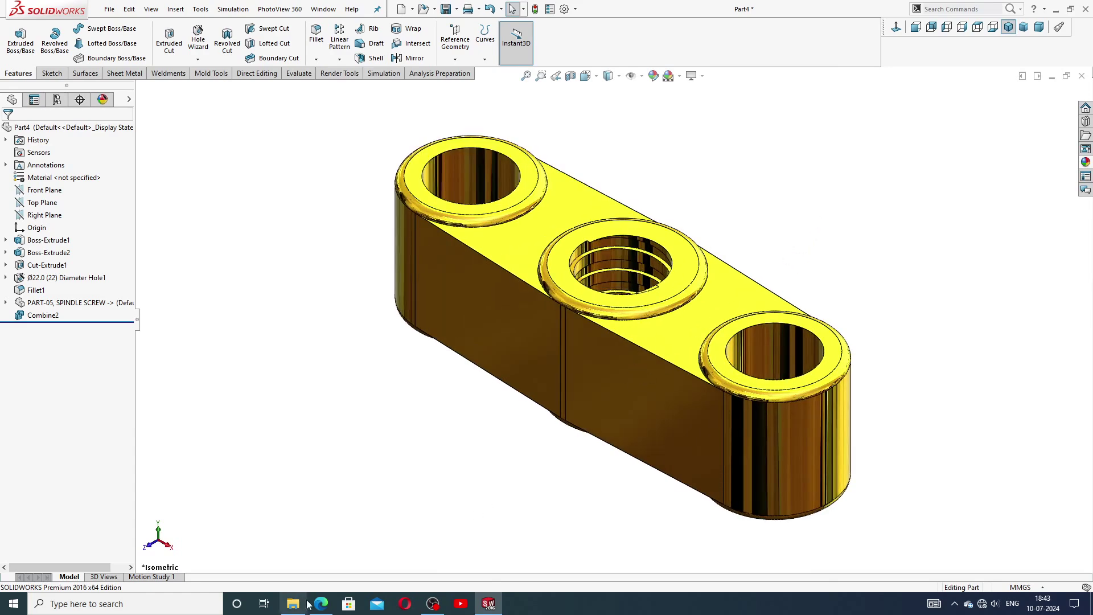
{"action": "left_click", "coordinate": [316, 604]}
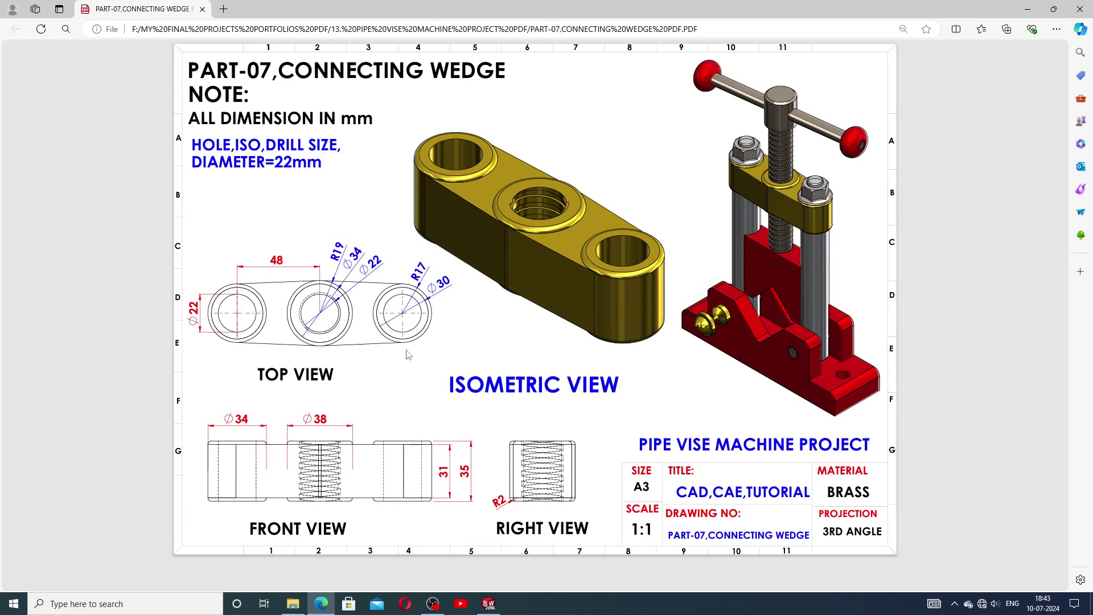
Return from the Edge drawing to the finished brass wedge in SOLIDWORKS
{"action": "left_click", "coordinate": [489, 604]}
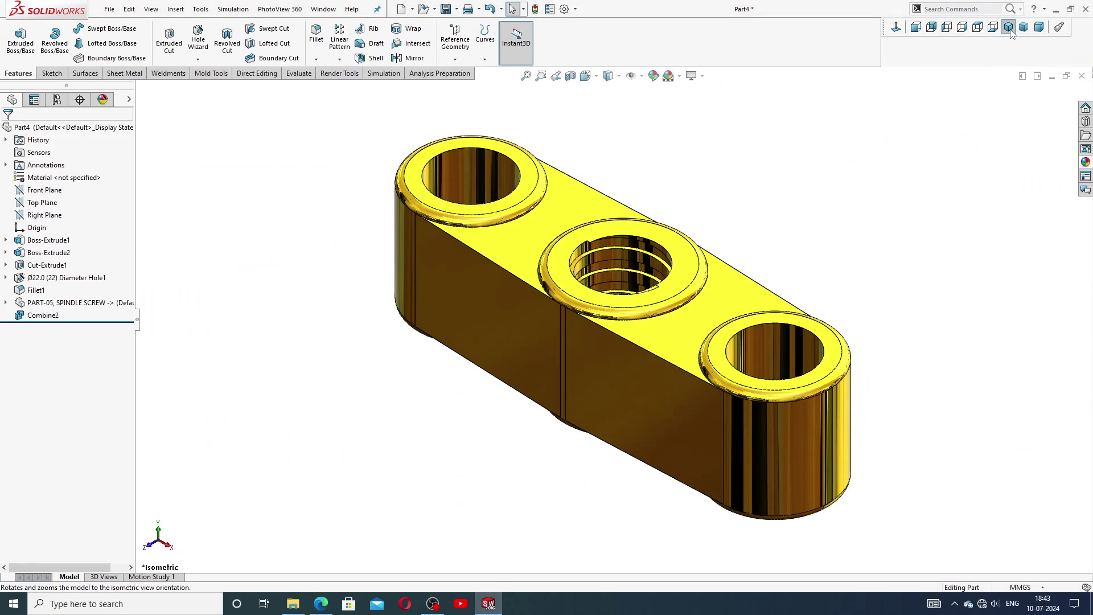
{"action": "scroll", "coordinate": [561, 319], "scroll_direction": "up", "scroll_amount": 2}
{"action": "scroll", "coordinate": [560, 319], "scroll_direction": "down", "scroll_amount": 2}
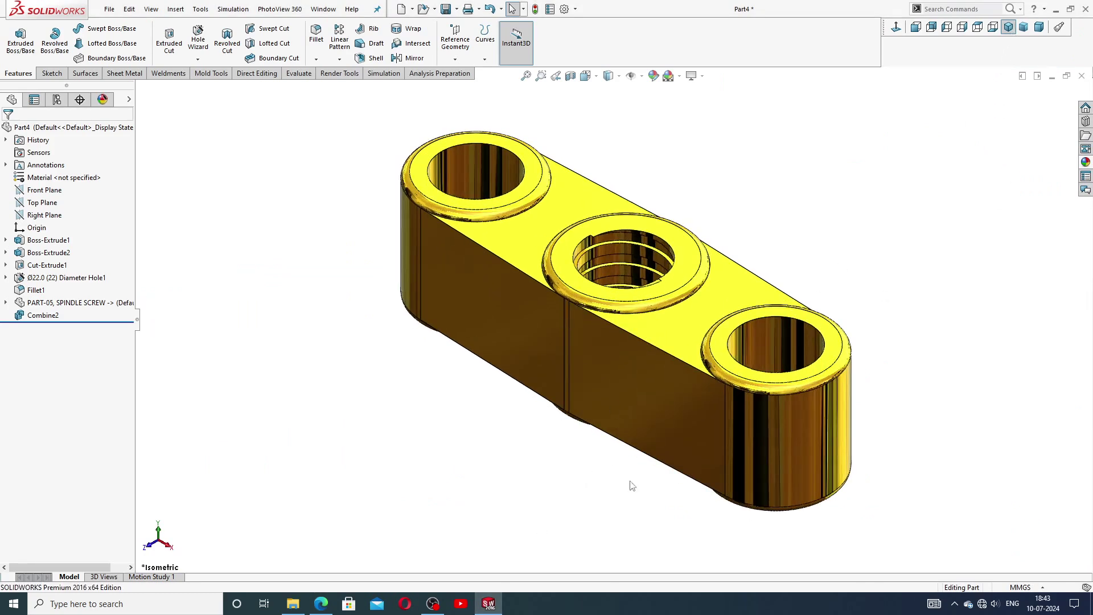